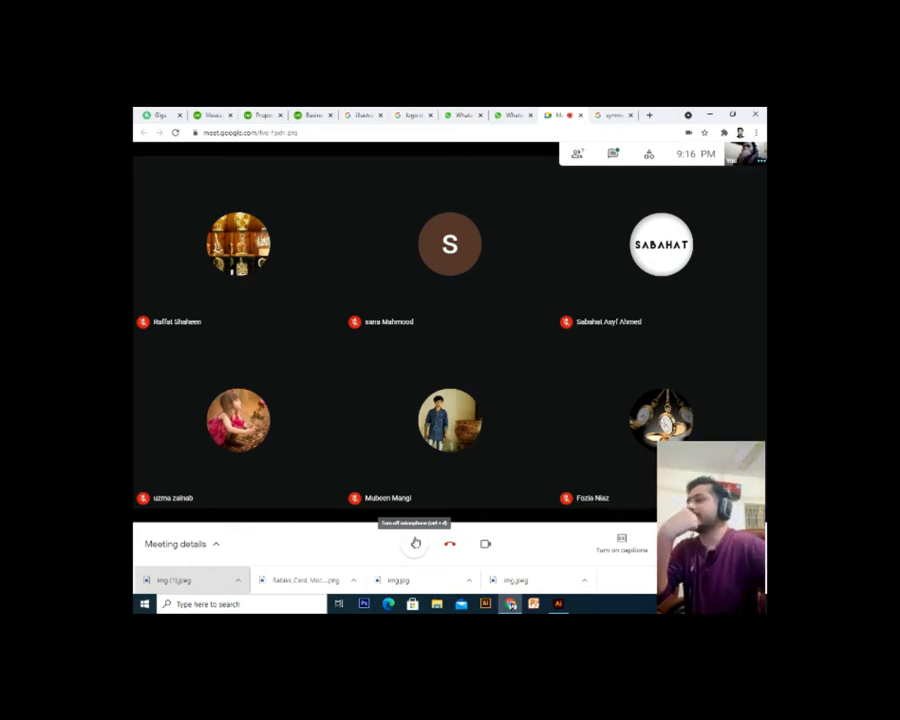
# Open the Google Meet chat, then log out of WhatsApp Web from its account menu
pyautogui.click(613, 153)
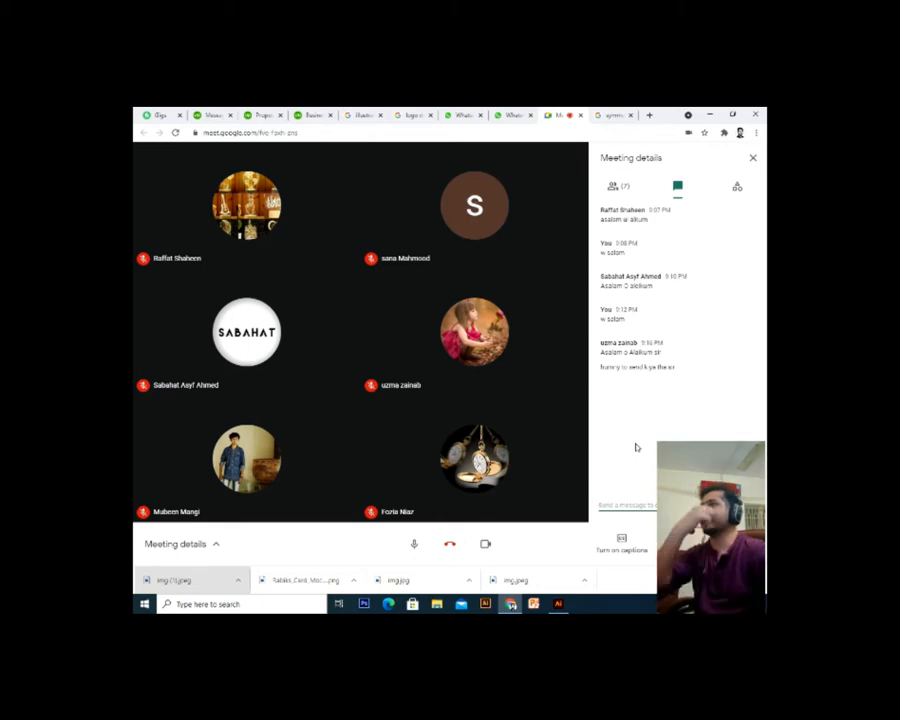
pyautogui.click(512, 114)
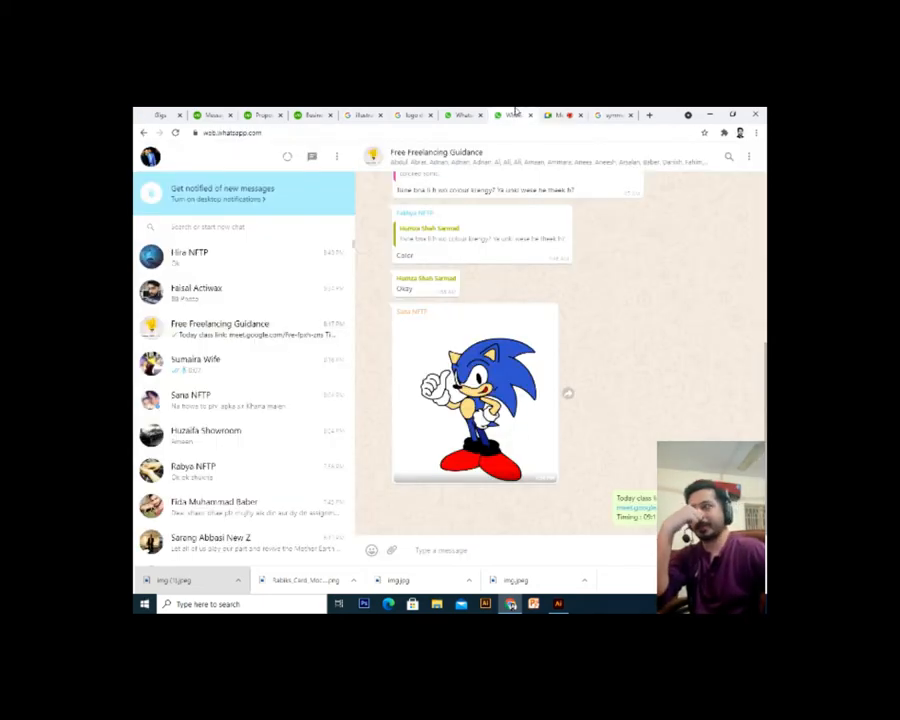
pyautogui.click(337, 158)
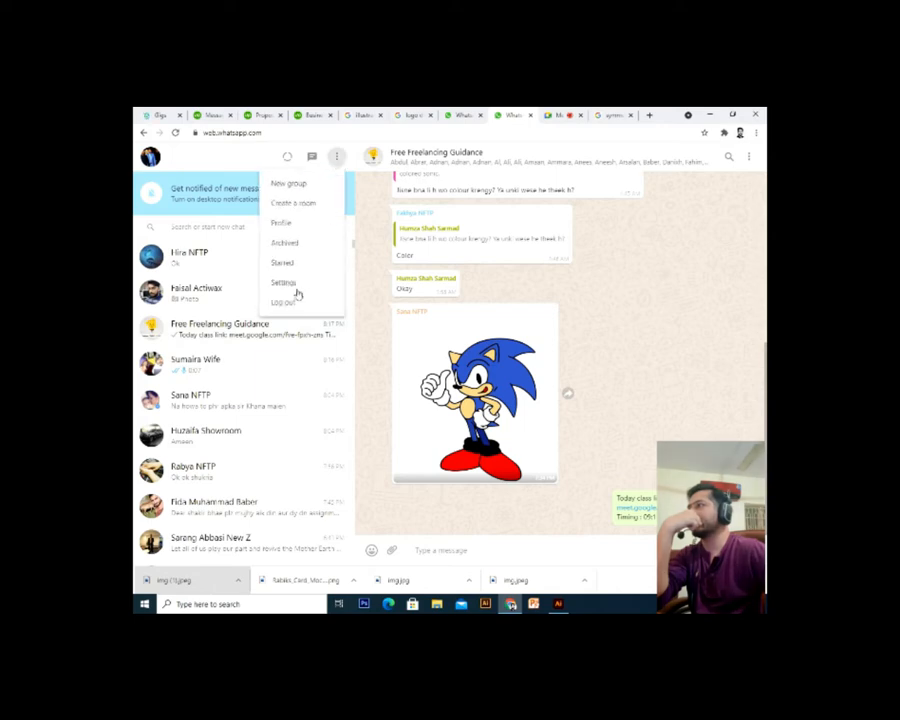
pyautogui.click(285, 302)
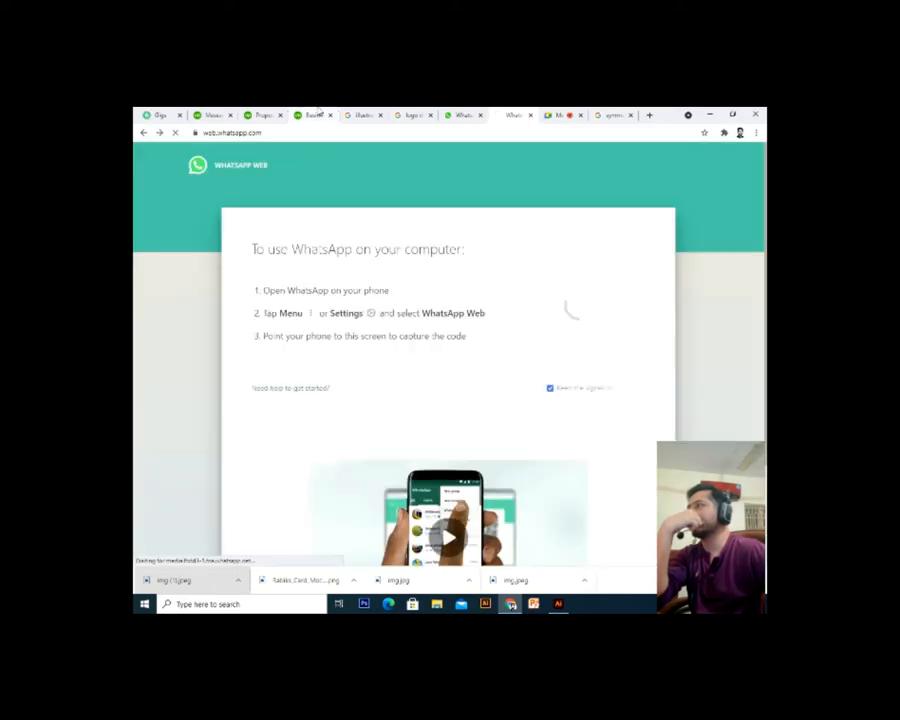
pyautogui.click(316, 114)
# Close the WhatsApp tab and reach Upwork's Messages page via Reports > Overview
pyautogui.click(481, 116)
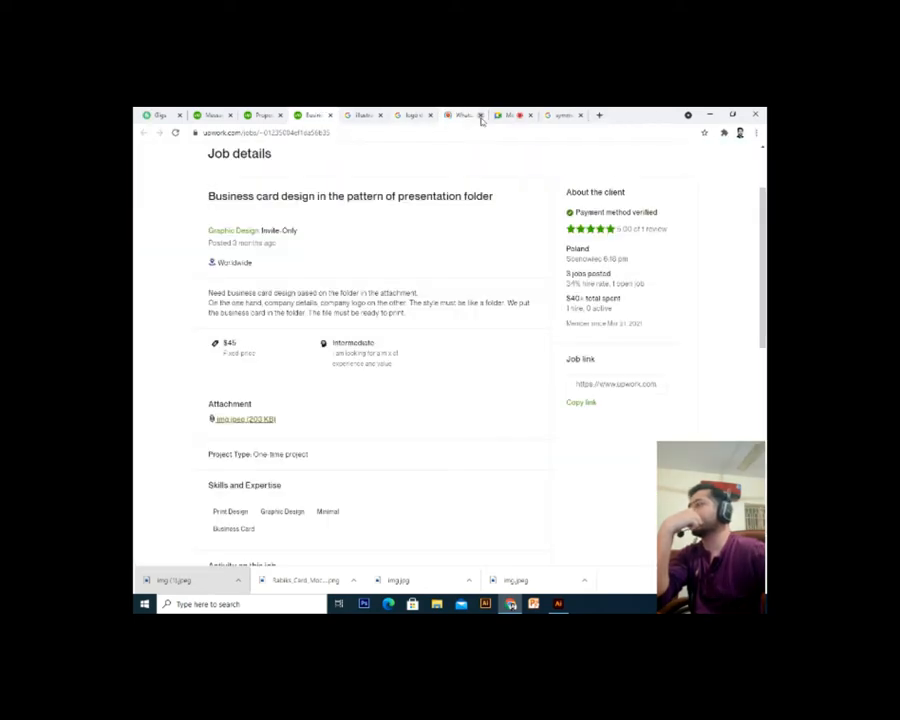
pyautogui.click(366, 114)
pyautogui.click(317, 115)
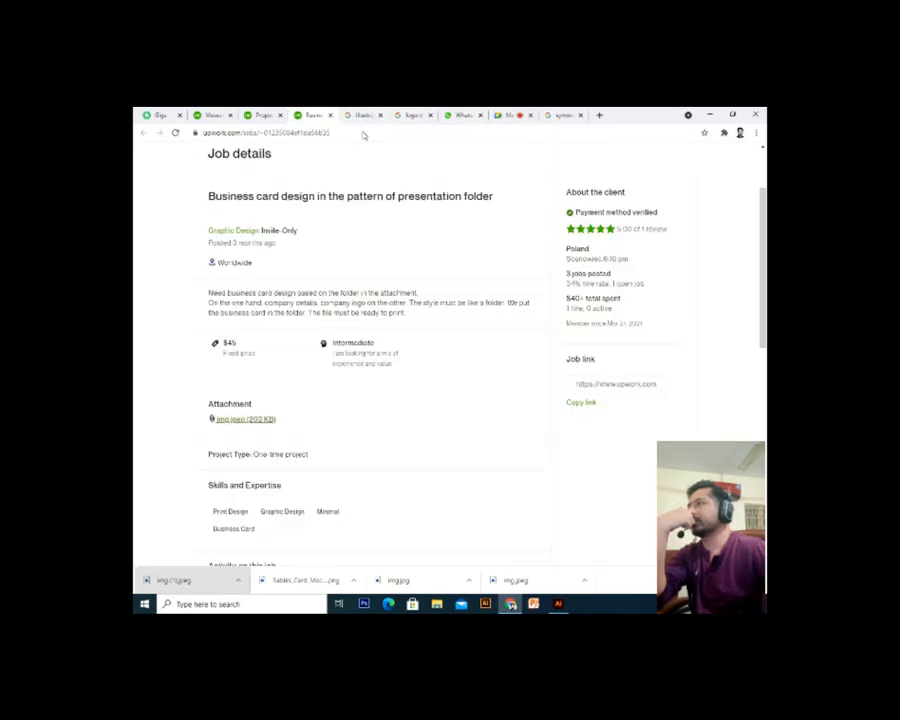
pyautogui.scroll(2, 532, 177)
pyautogui.moveTo(531, 162)
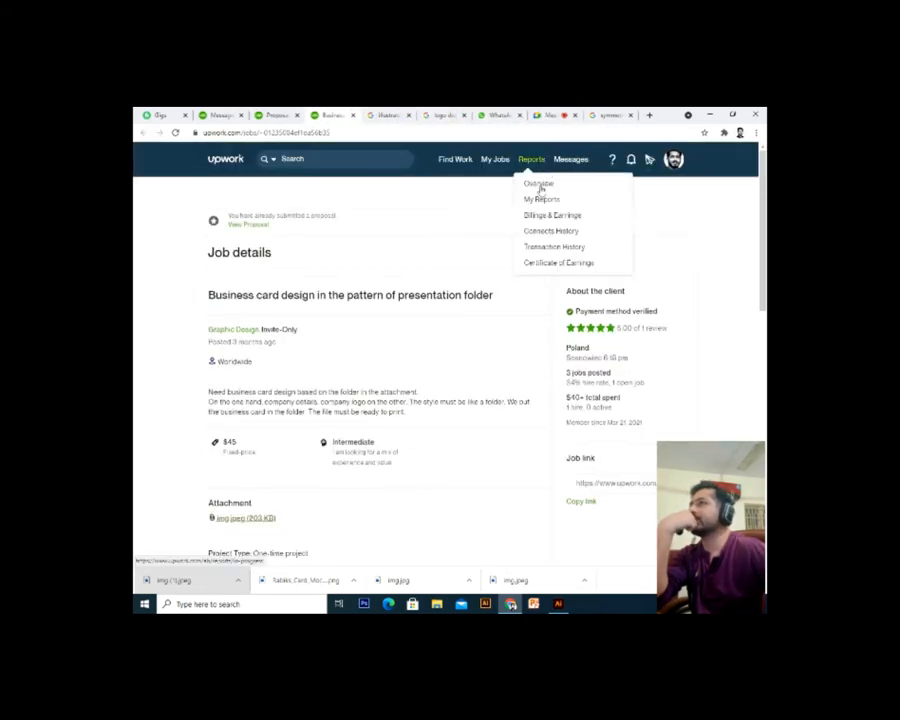
pyautogui.click(540, 186)
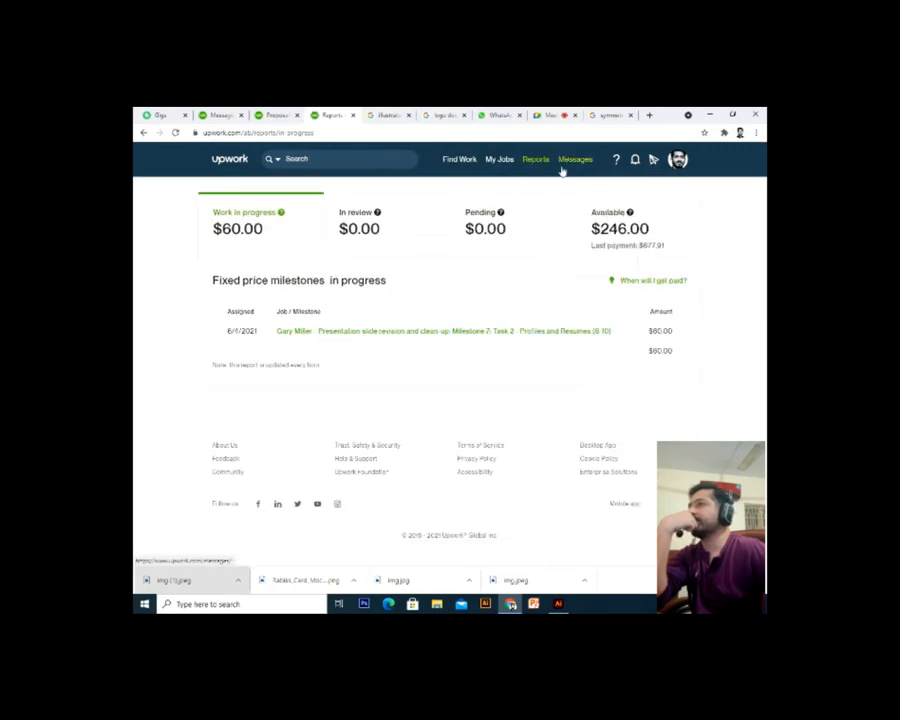
pyautogui.click(578, 165)
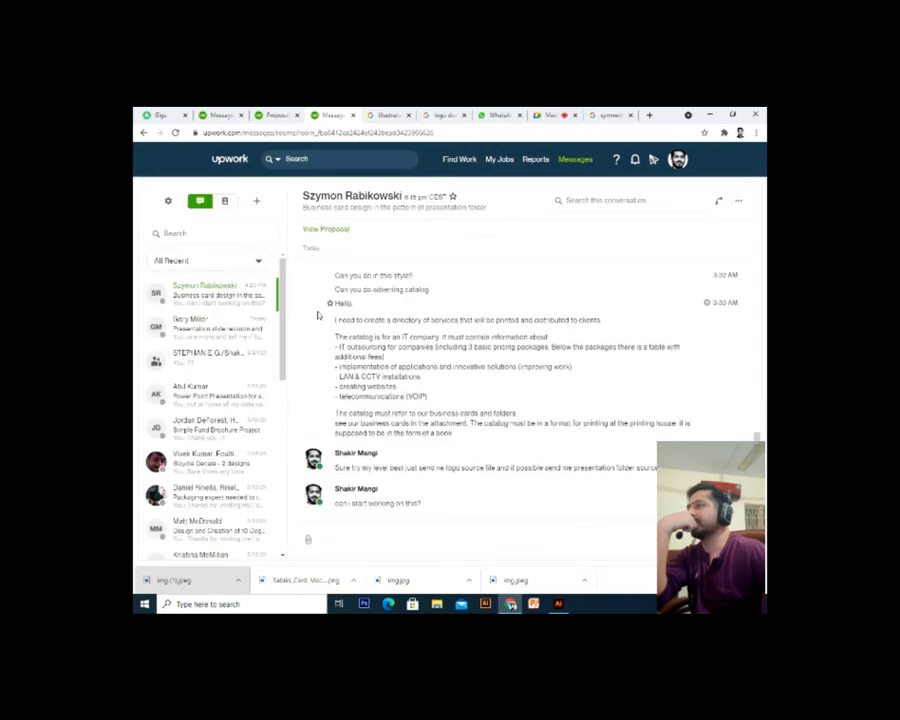
# Ask the presentation slide revision client whether they need any revision
pyautogui.click(241, 337)
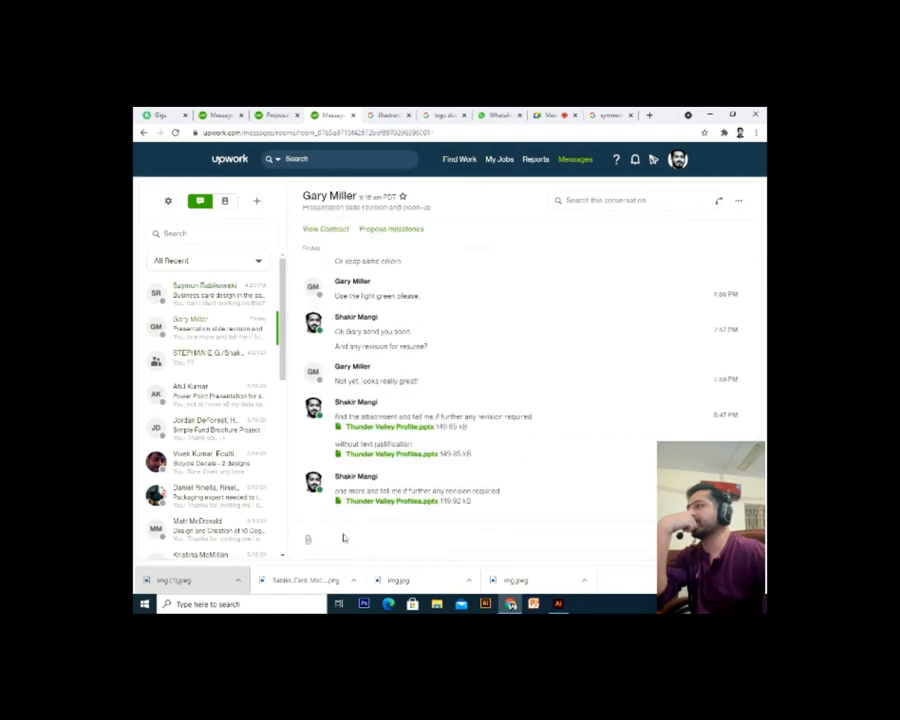
pyautogui.write('any inf')
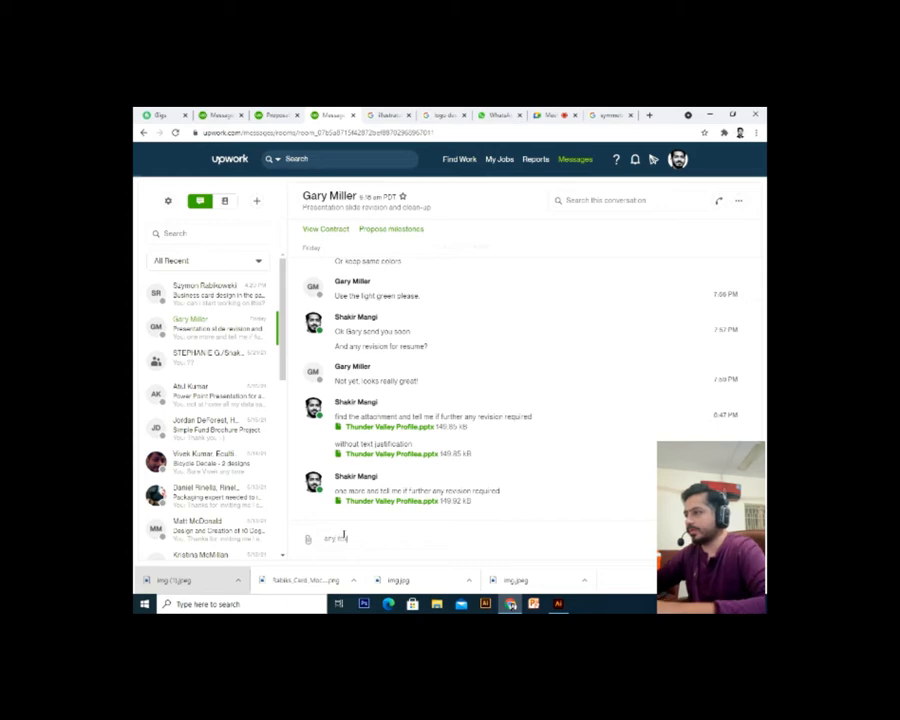
pyautogui.press('BackSpace')
pyautogui.press('BackSpace')
pyautogui.press('BackSpace')
pyautogui.write('revision gary')
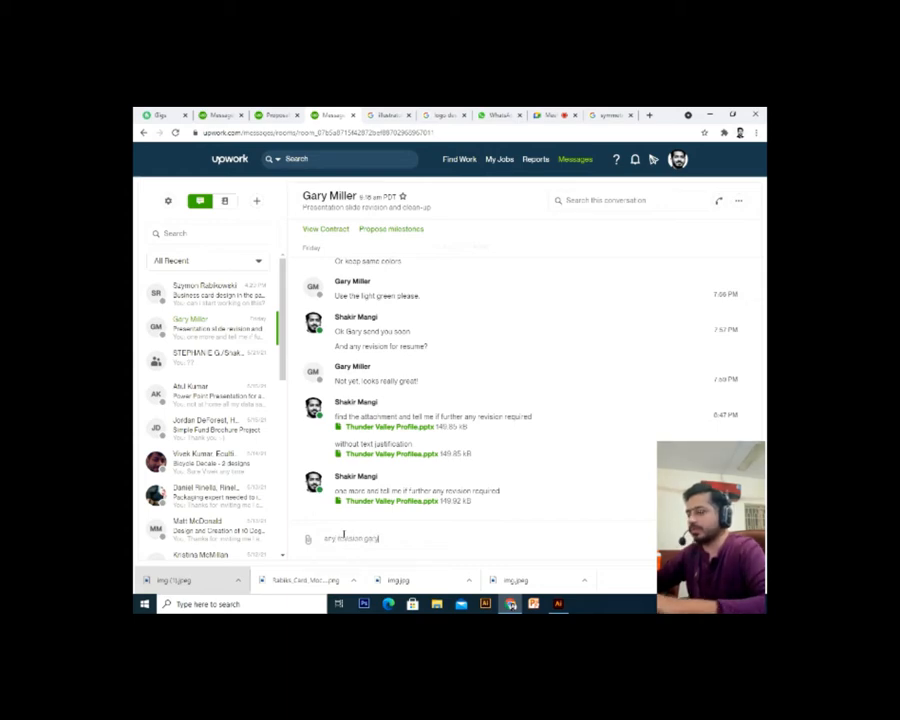
pyautogui.write('?')
pyautogui.press('Return')
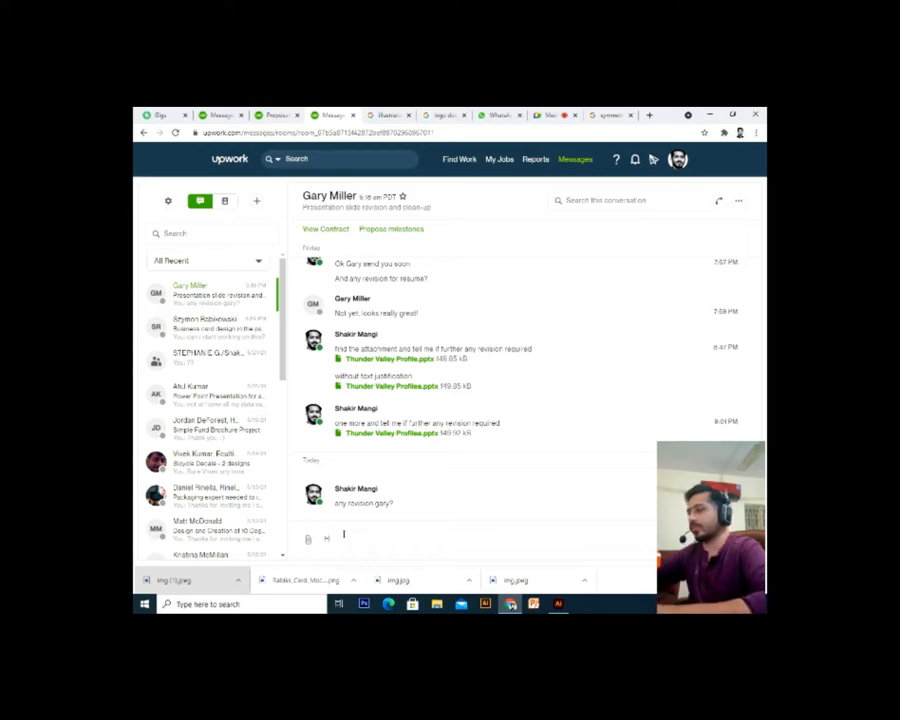
# Send the client the greeting 'Hi how are u'
pyautogui.write('ary u')
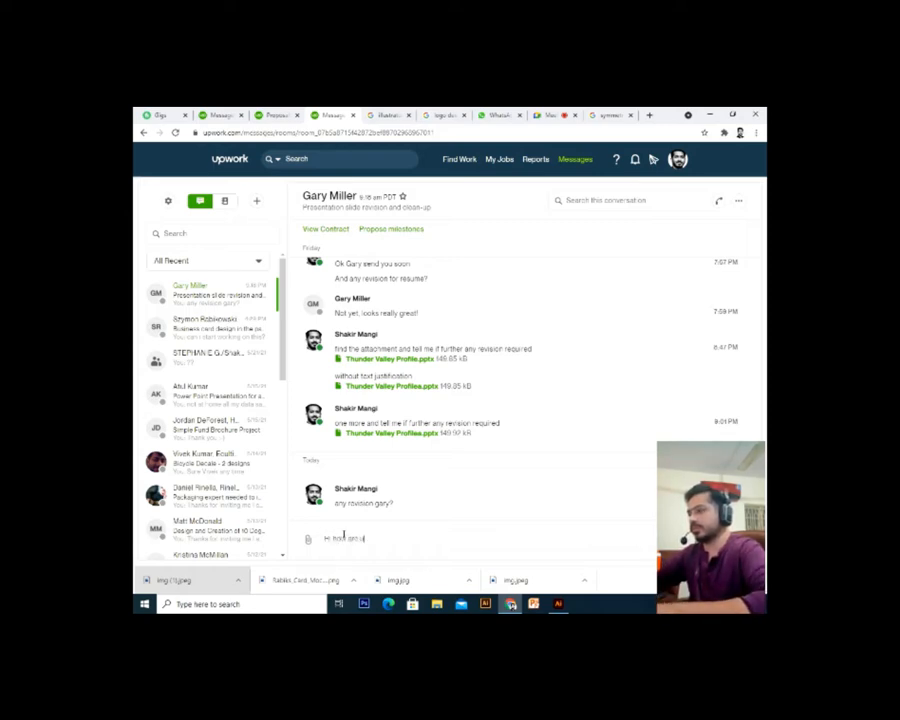
pyautogui.press('Return')
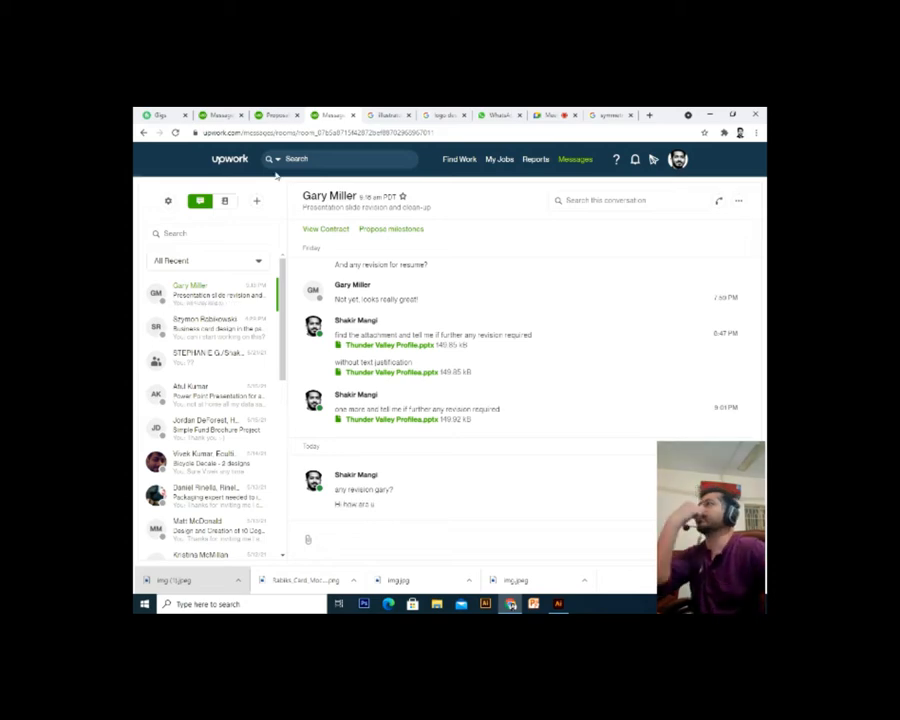
pyautogui.click(275, 115)
pyautogui.click(220, 115)
# Show Fiverr's Sent Offers list under Buyer Requests and highlight the first offer's description
pyautogui.click(185, 113)
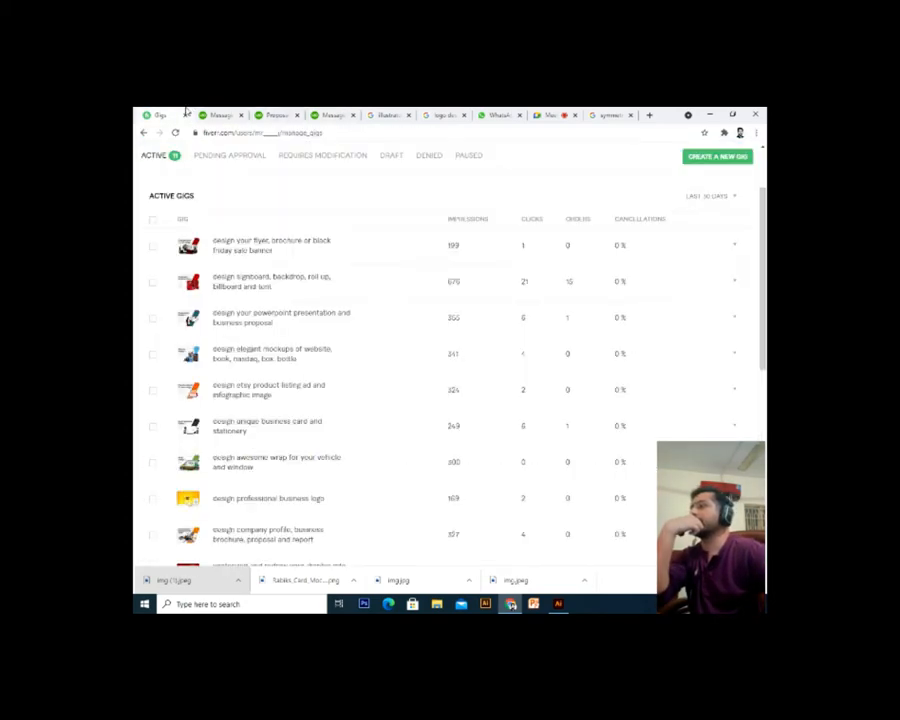
pyautogui.scroll(2, 314, 274)
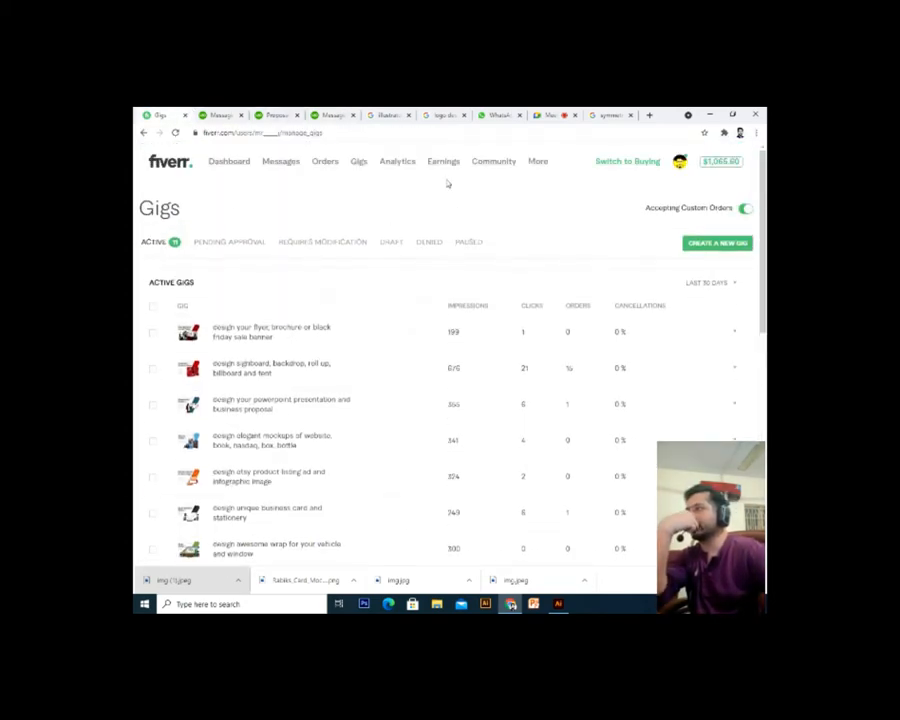
pyautogui.moveTo(536, 169)
pyautogui.click(507, 192)
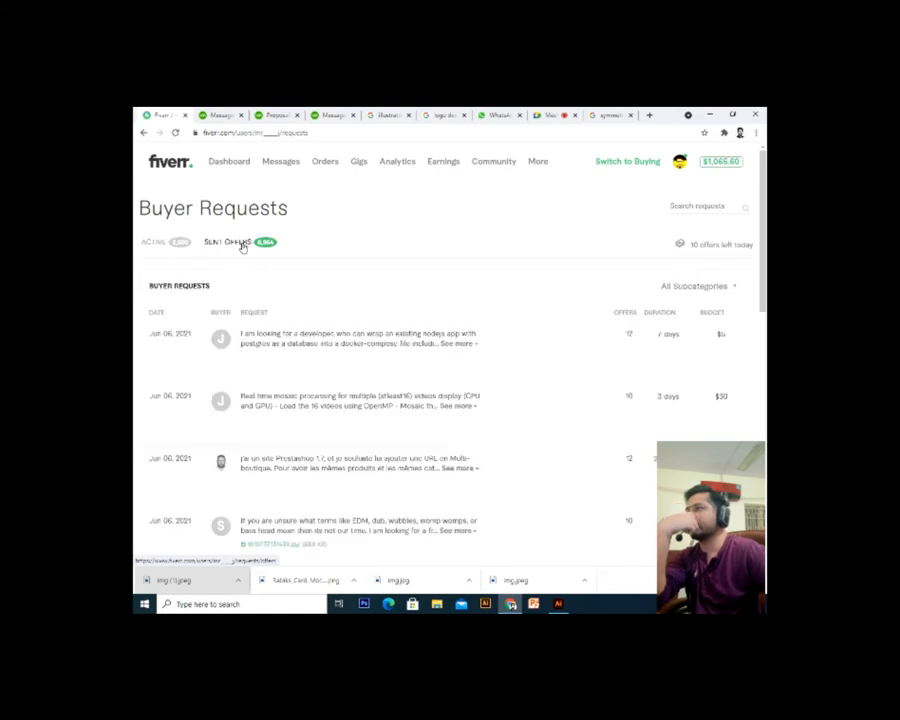
pyautogui.click(243, 244)
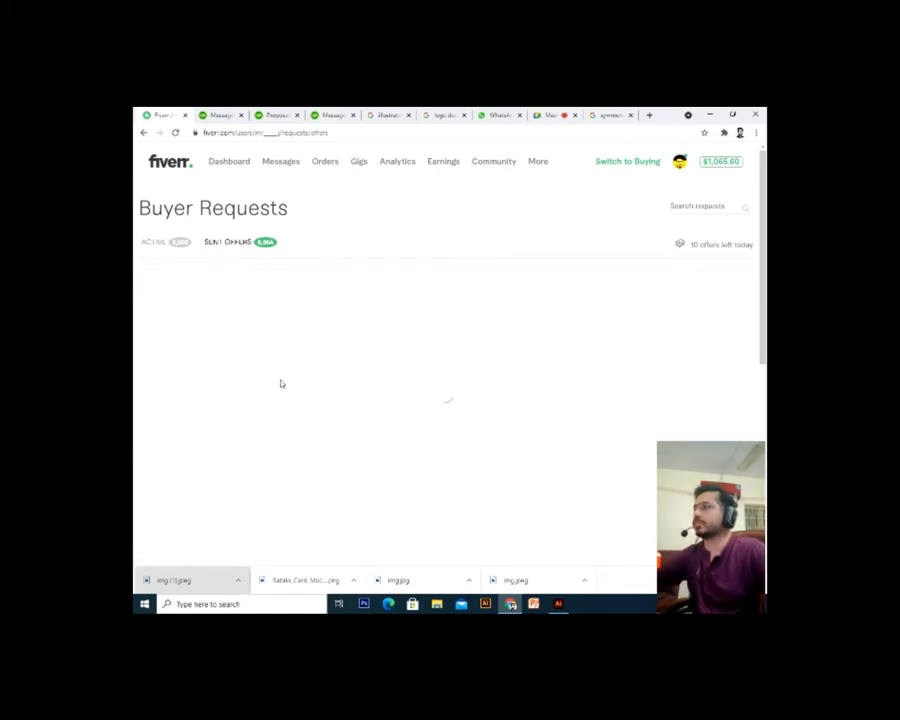
pyautogui.moveTo(241, 386); pyautogui.dragTo(141, 360)
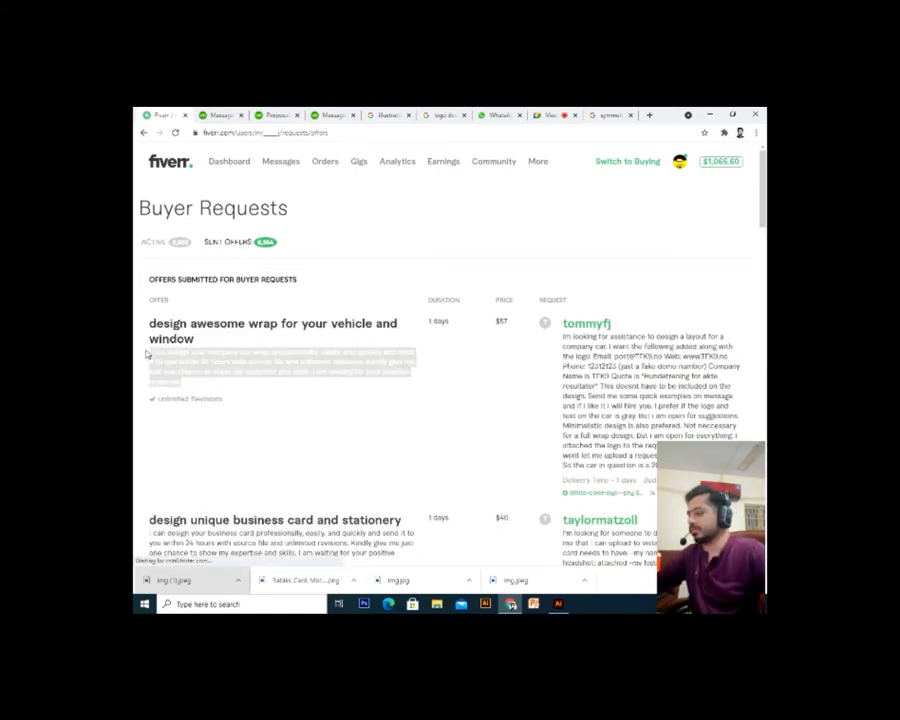
# Expand the third active buyer request's description and load more requests
pyautogui.click(155, 245)
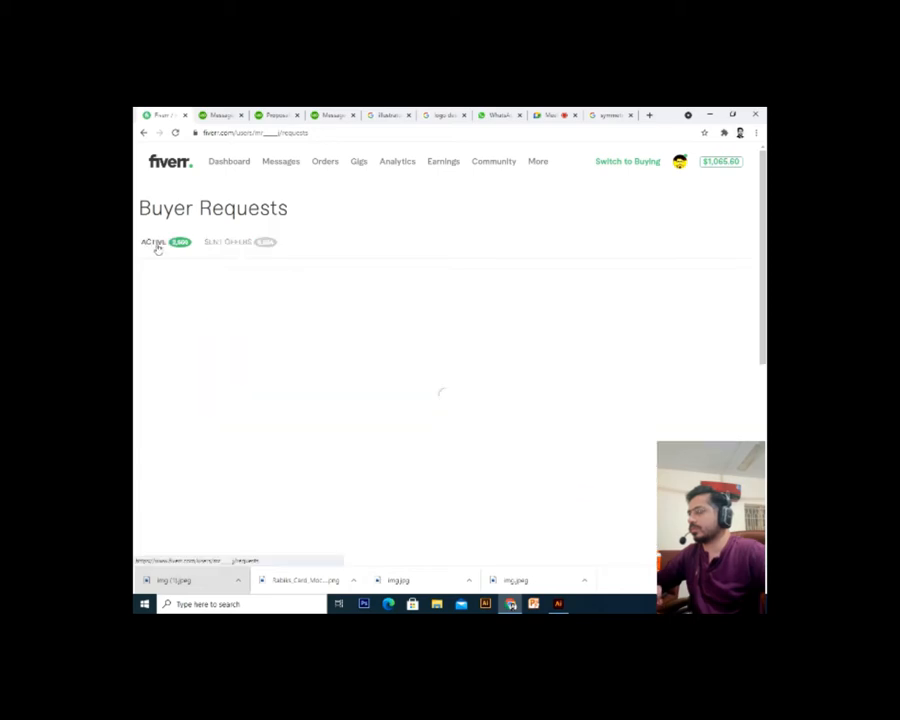
pyautogui.moveTo(326, 366)
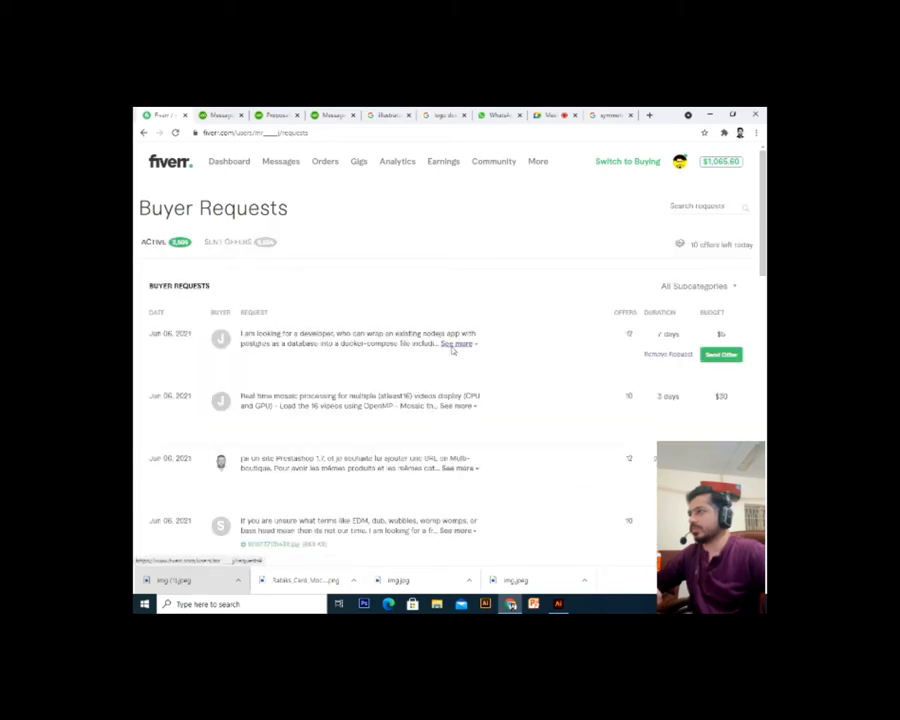
pyautogui.scroll(-2, 452, 350)
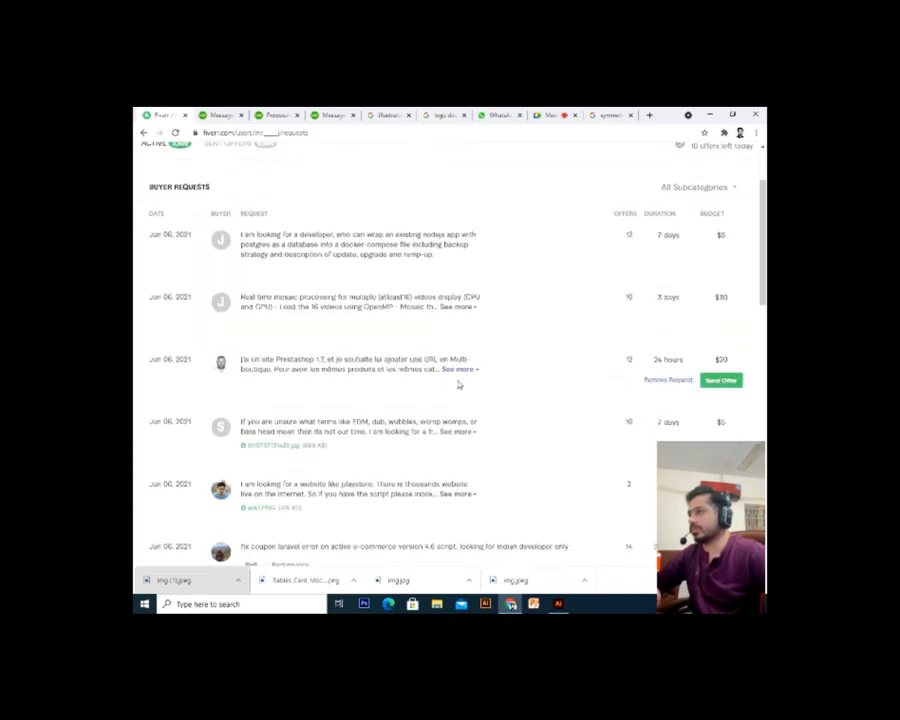
pyautogui.click(458, 370)
pyautogui.scroll(-2, 403, 398)
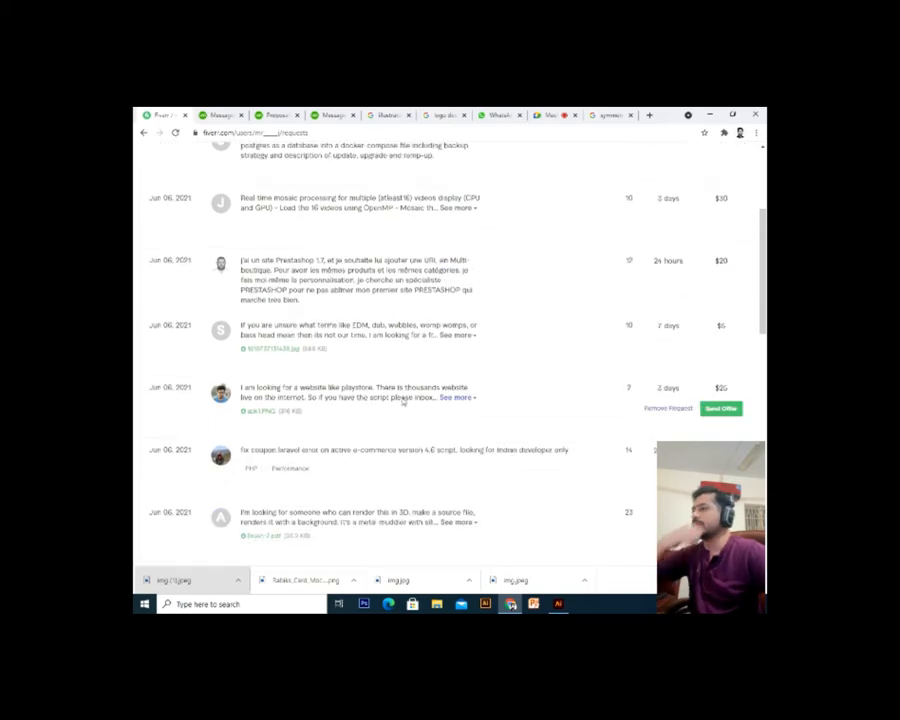
pyautogui.scroll(-6, 403, 398)
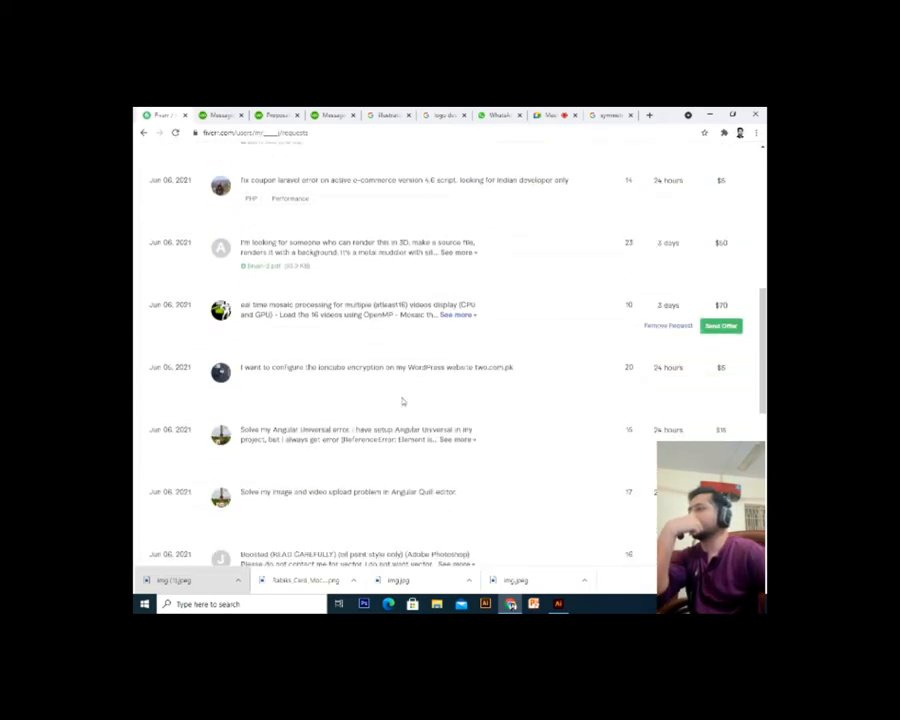
pyautogui.scroll(-4, 401, 401)
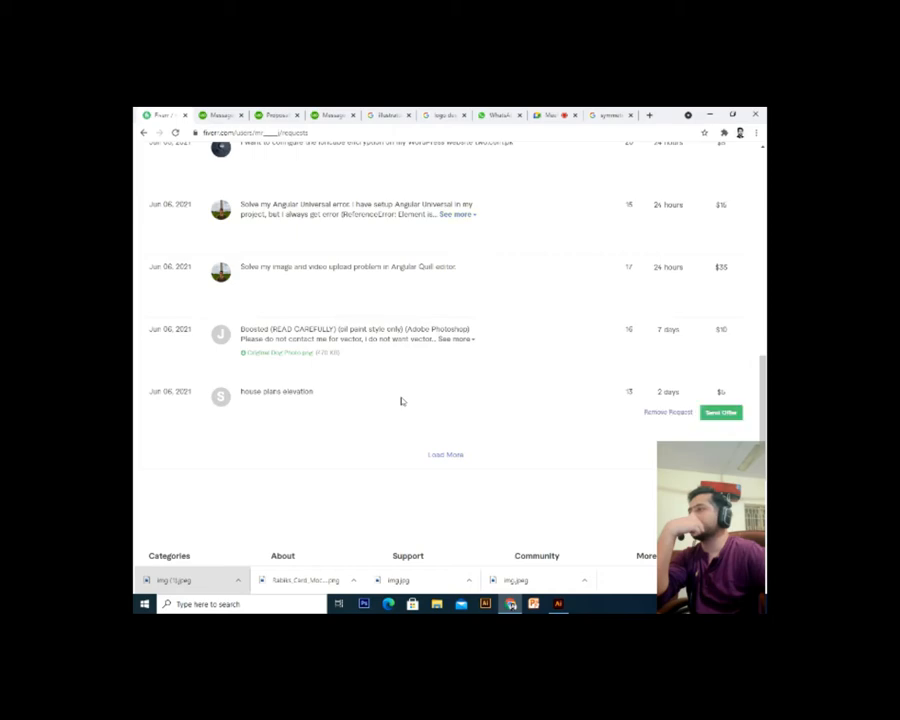
pyautogui.click(447, 457)
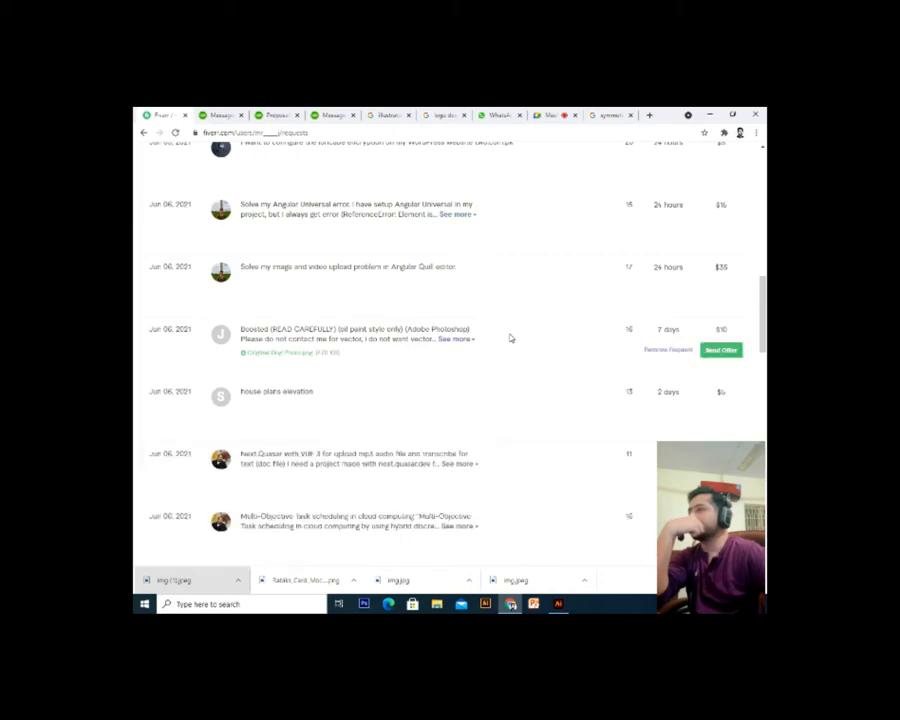
# Load two further batches of buyer requests
pyautogui.scroll(-1, 510, 338)
pyautogui.scroll(-5, 510, 338)
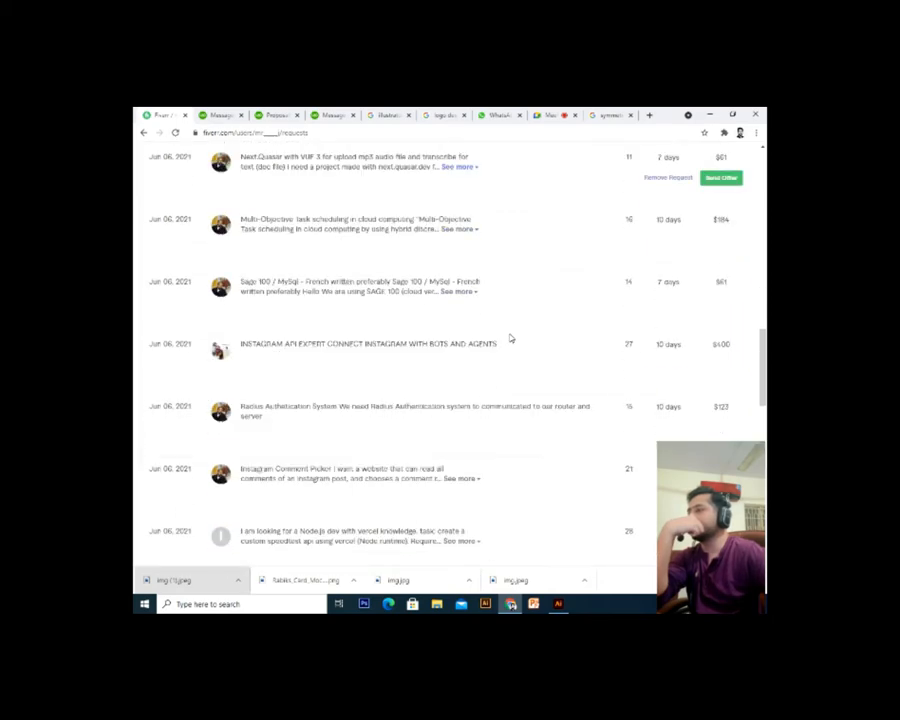
pyautogui.scroll(1, 510, 338)
pyautogui.scroll(-3, 510, 338)
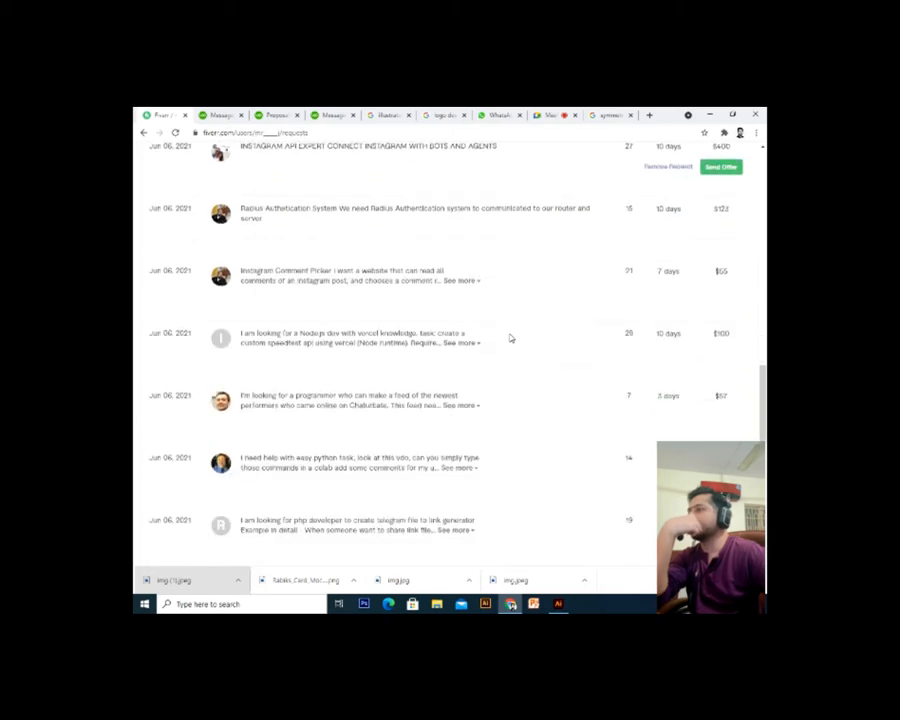
pyautogui.scroll(-2, 510, 338)
pyautogui.scroll(-1, 510, 338)
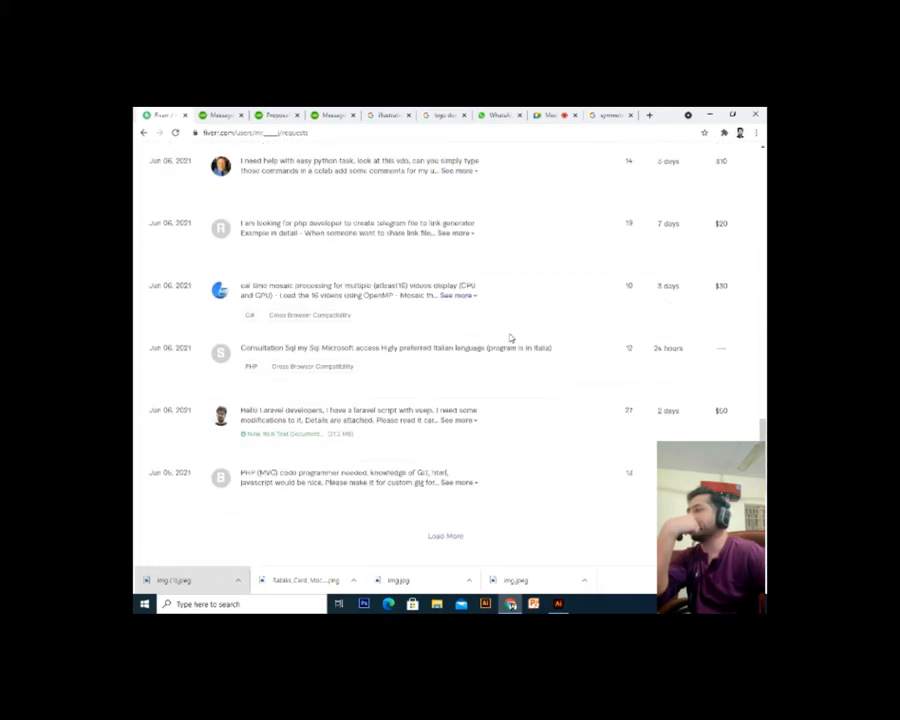
pyautogui.scroll(-1, 508, 337)
pyautogui.click(458, 470)
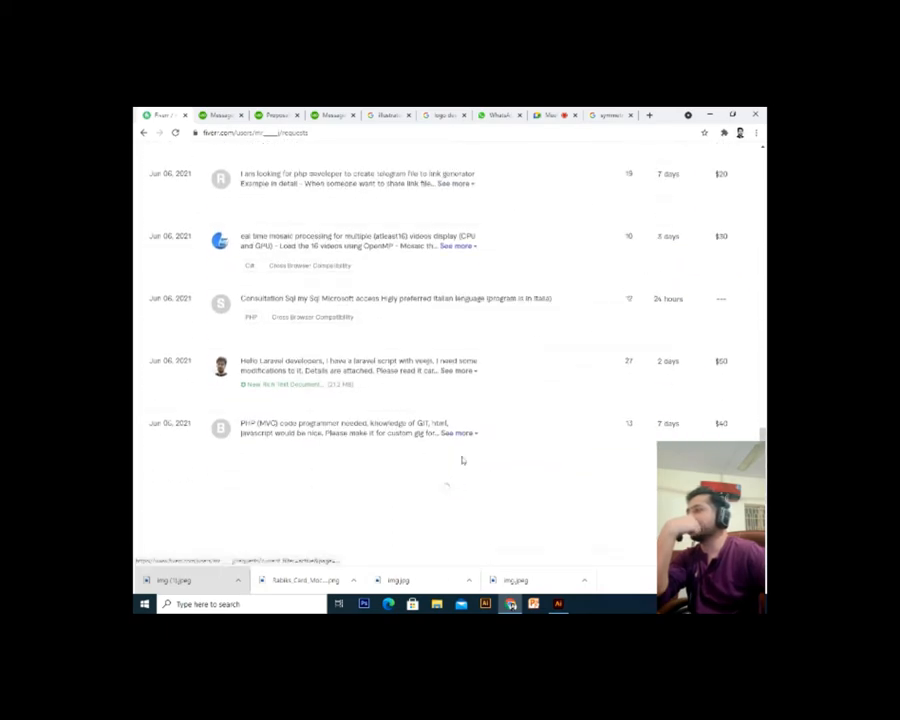
pyautogui.scroll(-2, 506, 380)
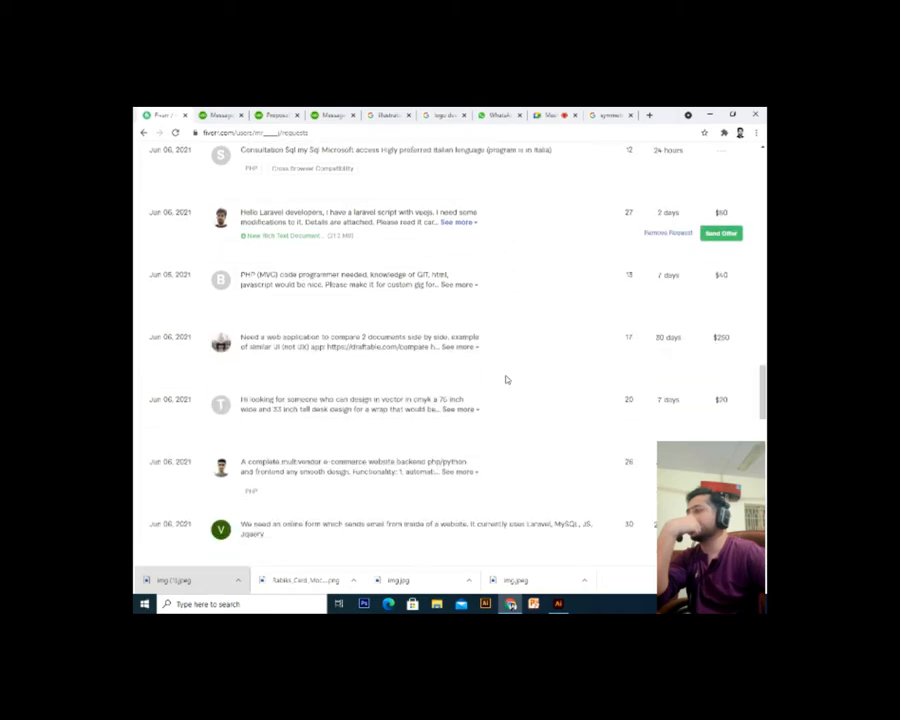
pyautogui.scroll(-5, 506, 380)
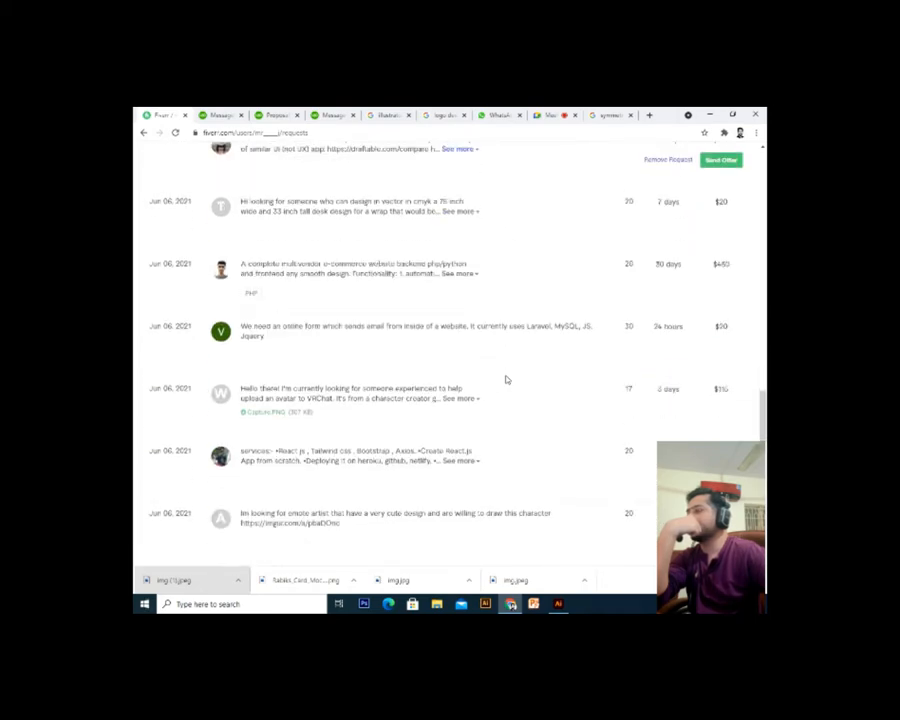
pyautogui.scroll(-3, 506, 380)
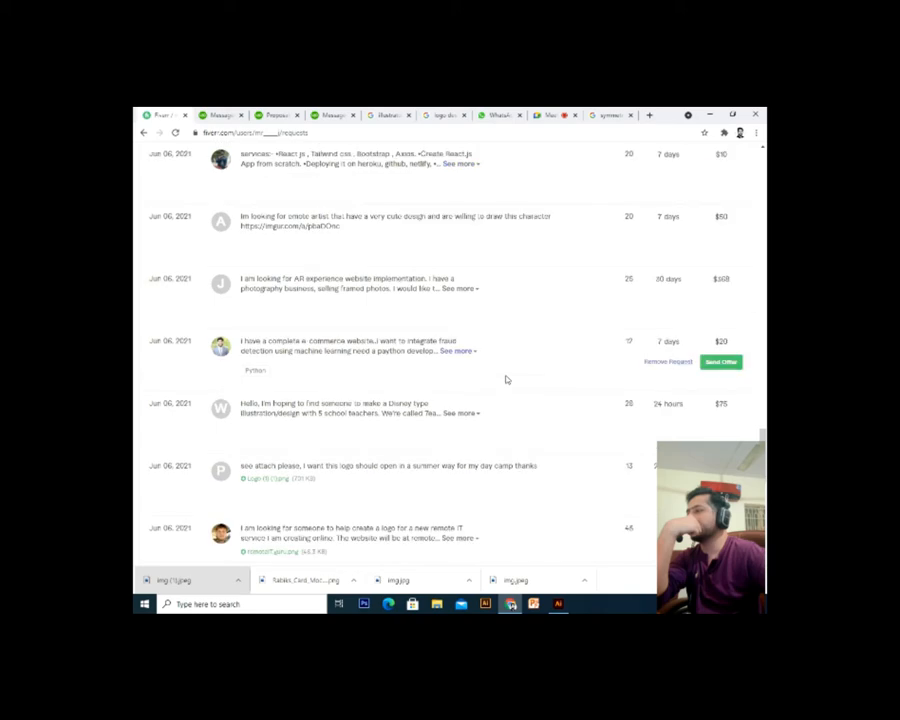
pyautogui.scroll(-3, 506, 380)
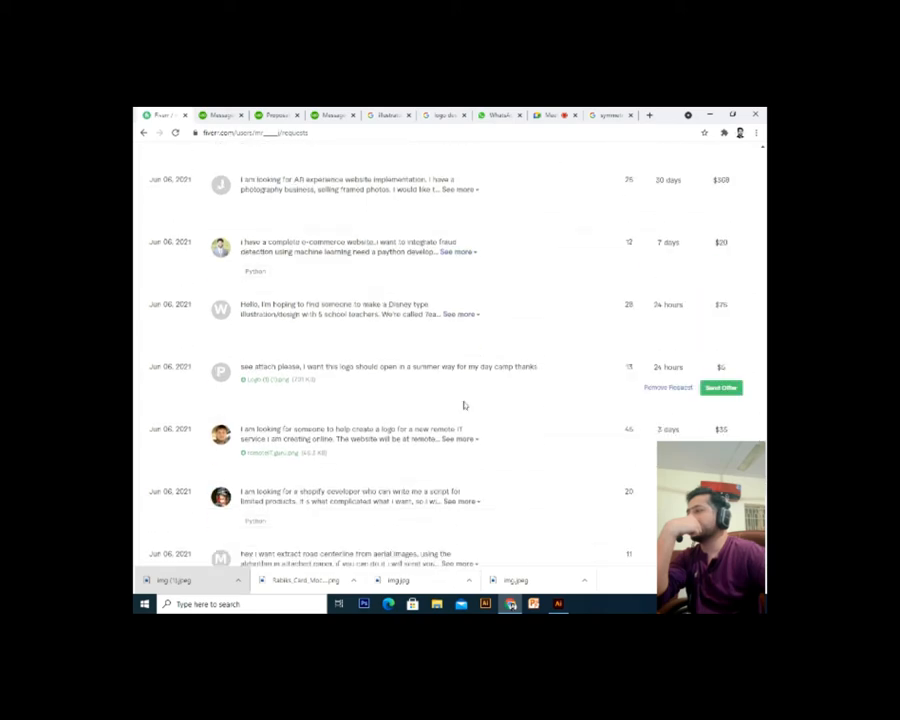
pyautogui.scroll(-5, 322, 426)
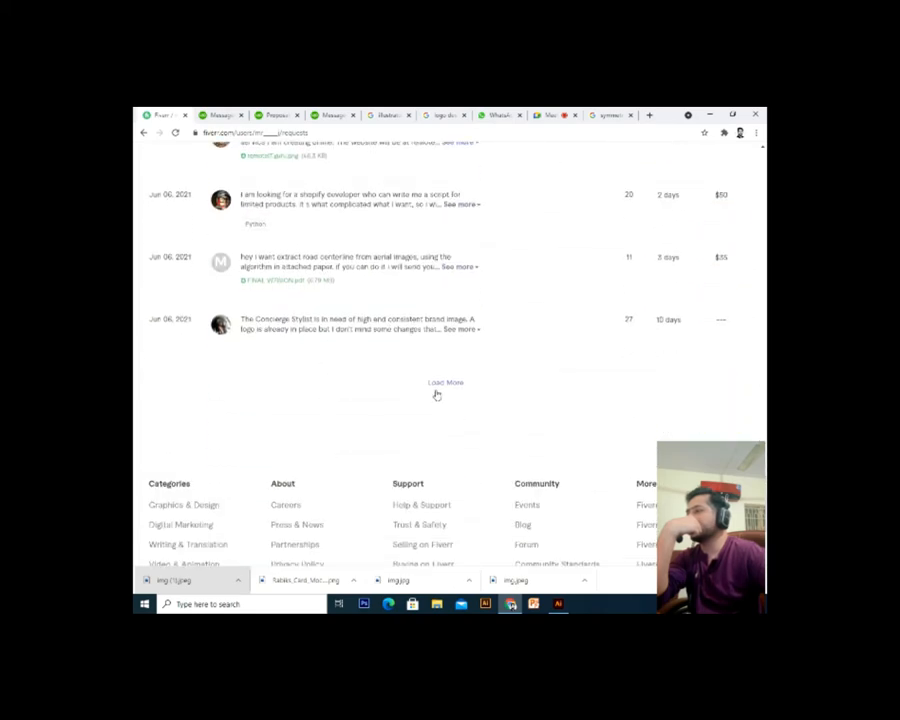
pyautogui.click(440, 384)
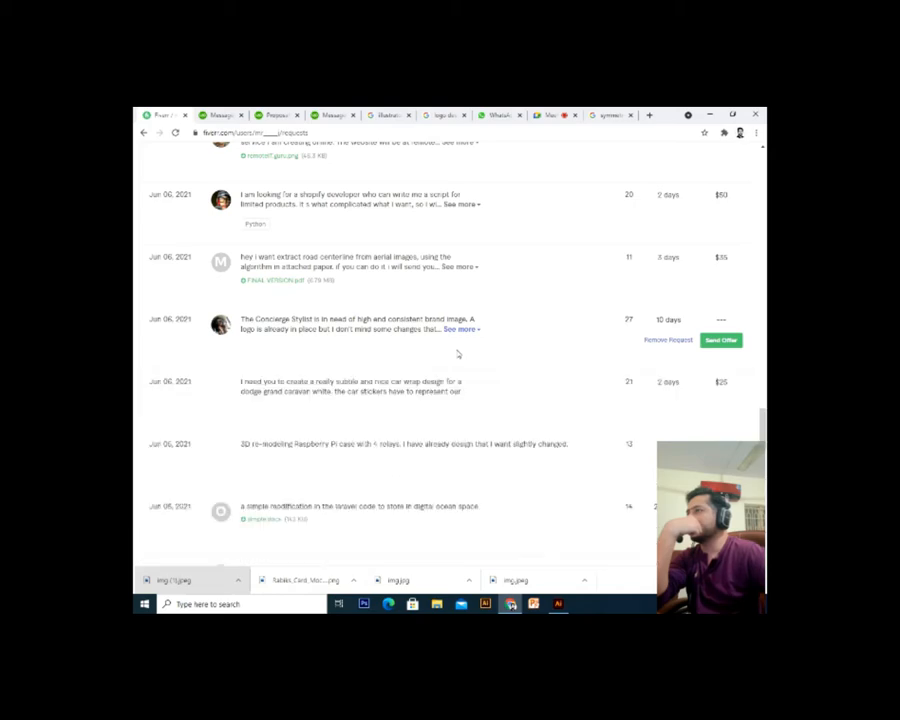
# Expand the 8 x 8 backdrop request and download its attached file
pyautogui.scroll(-2, 458, 353)
pyautogui.scroll(-2, 458, 353)
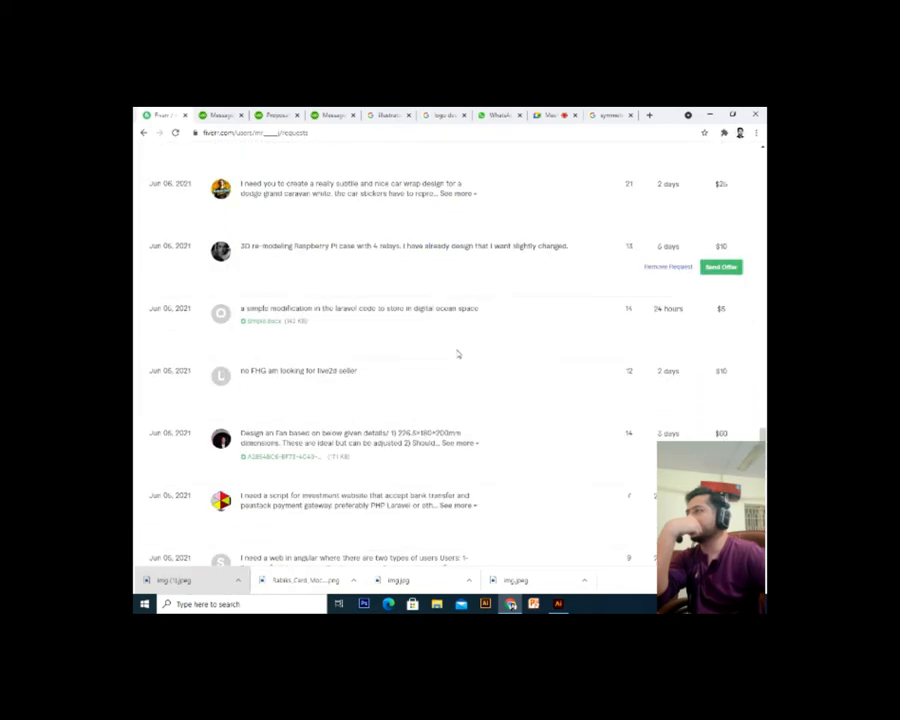
pyautogui.scroll(-4, 458, 353)
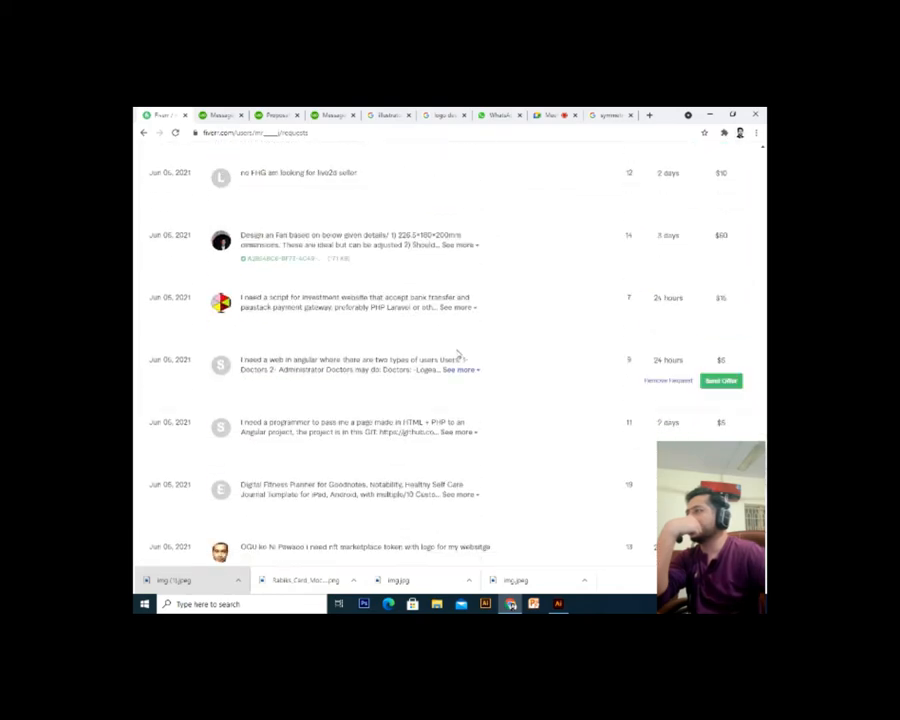
pyautogui.scroll(-4, 458, 353)
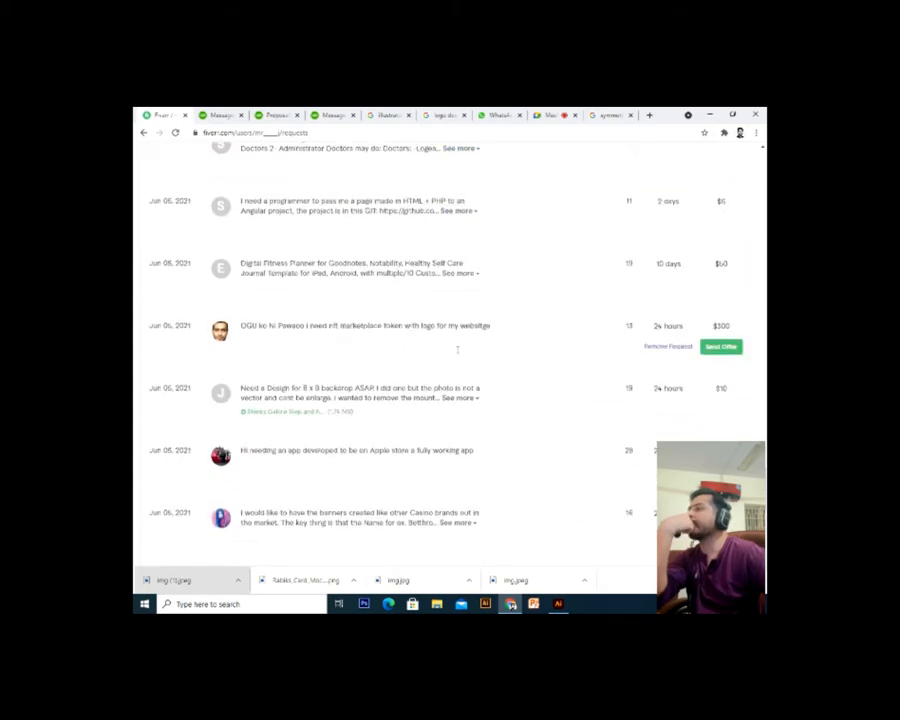
pyautogui.click(455, 323)
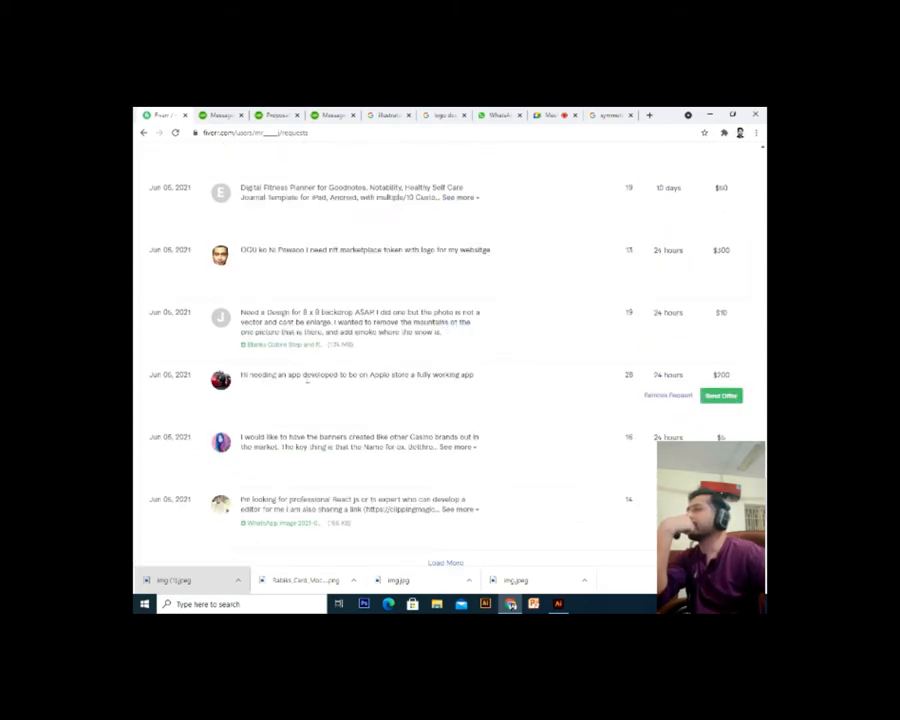
pyautogui.click(295, 346)
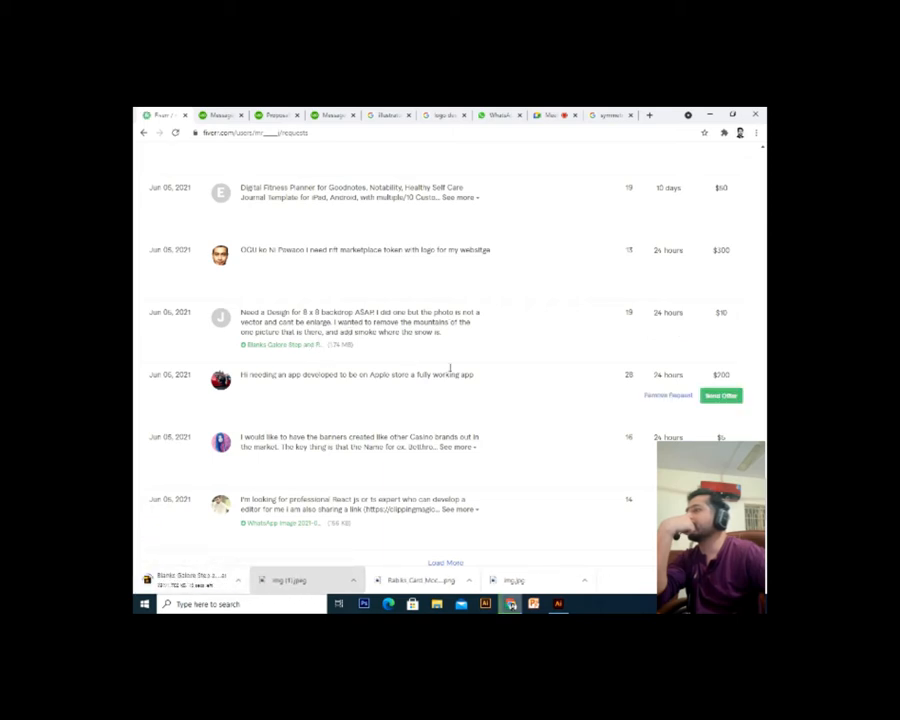
# Start an offer with the signboard and backdrop gig, changing 'company car wrap' to 'backdrop' in the description
pyautogui.click(721, 334)
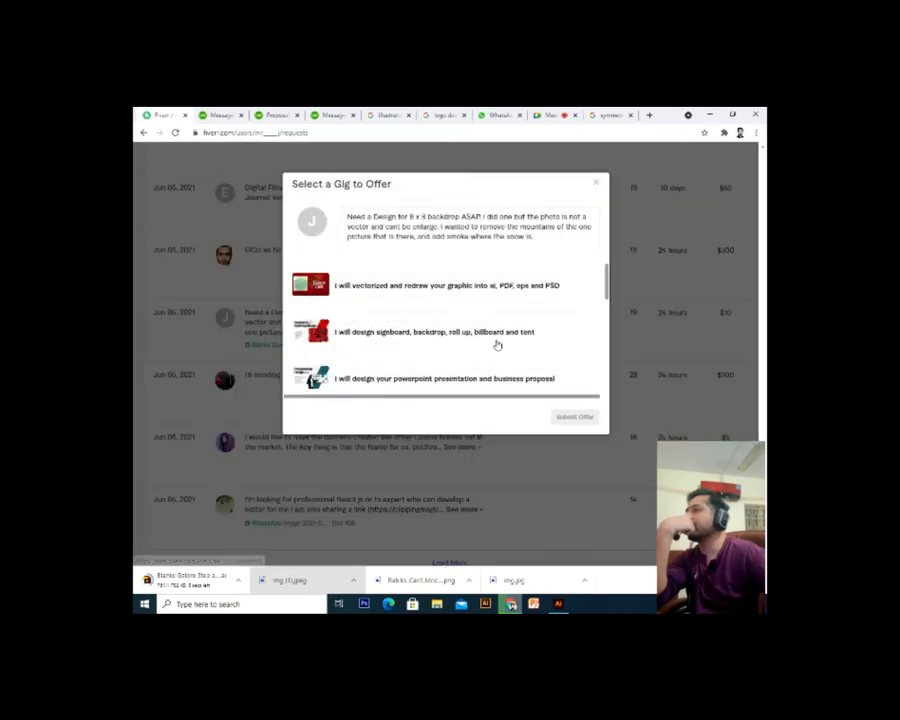
pyautogui.click(456, 343)
pyautogui.write('I can design your company car wrap professionally, easily, and quickly and send it to you within 24 hours with source file and unlimited revisions. Kindly give me just one chance to show my expertise and skills. I am waiting for your positive response.')
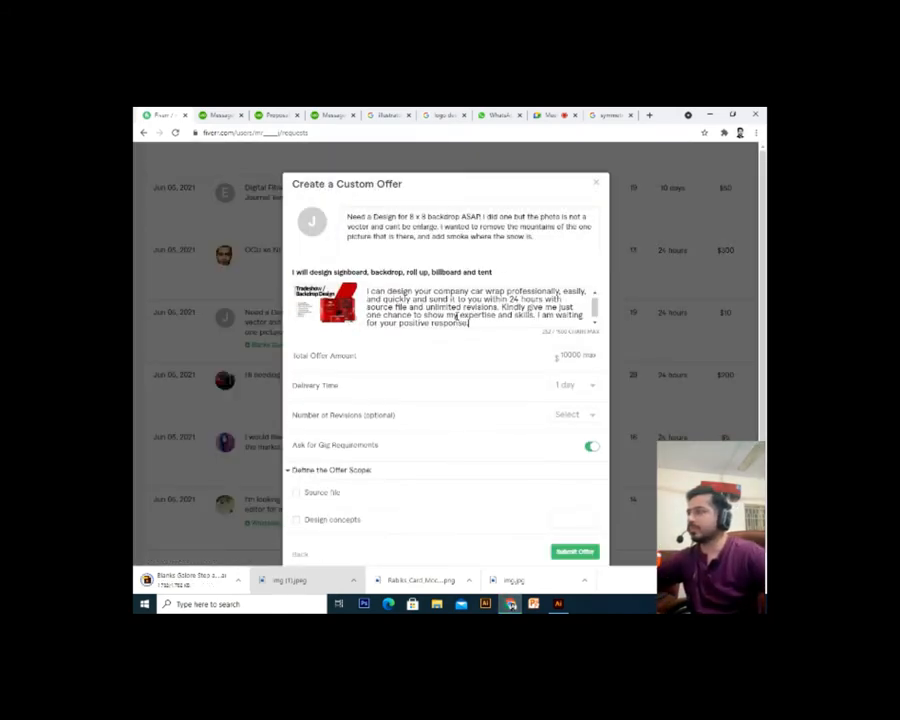
pyautogui.scroll(1, 456, 315)
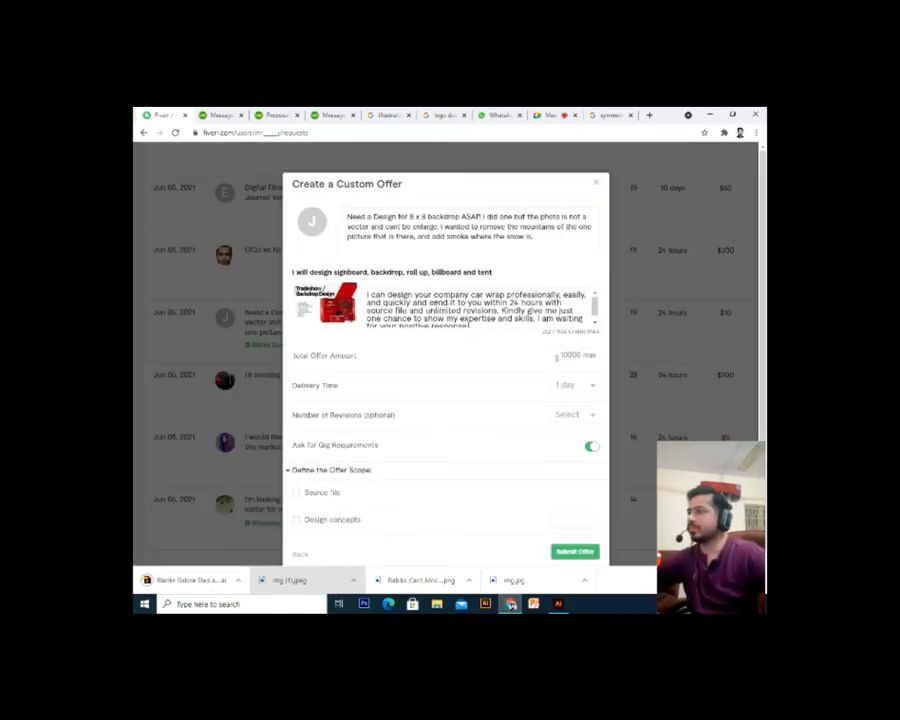
pyautogui.moveTo(433, 296); pyautogui.dragTo(506, 296)
pyautogui.write('back')
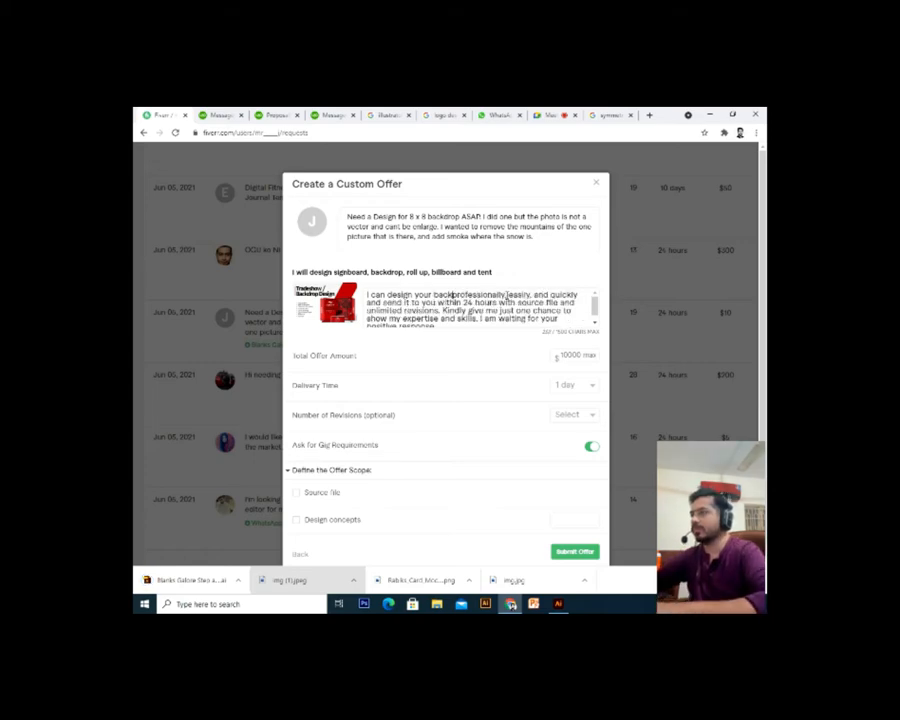
pyautogui.write('drop')
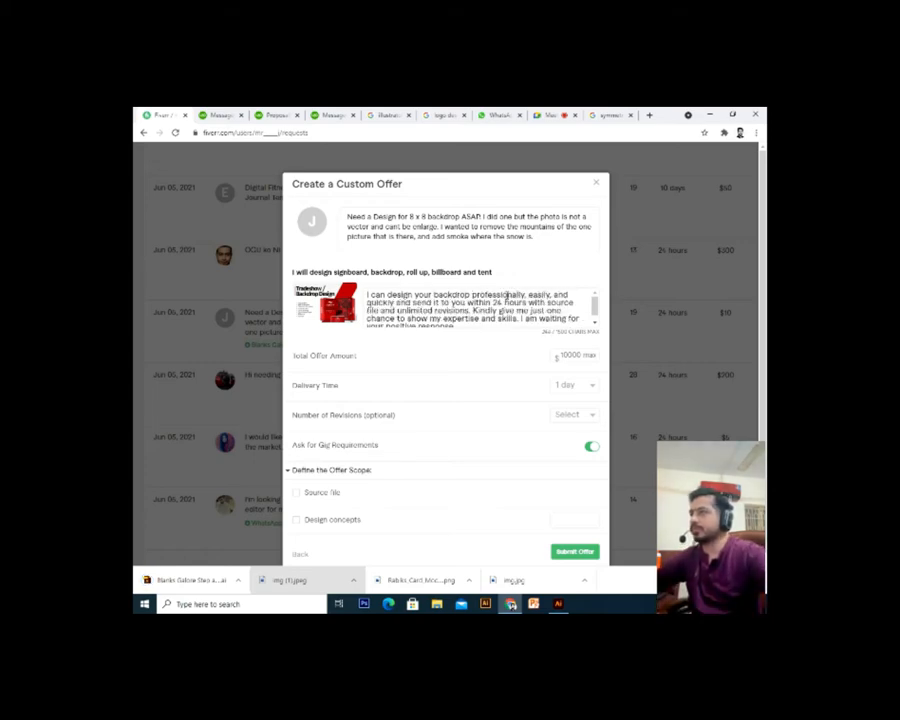
# Set the offer total to 80 with unlimited revisions and submit it
pyautogui.click(578, 355)
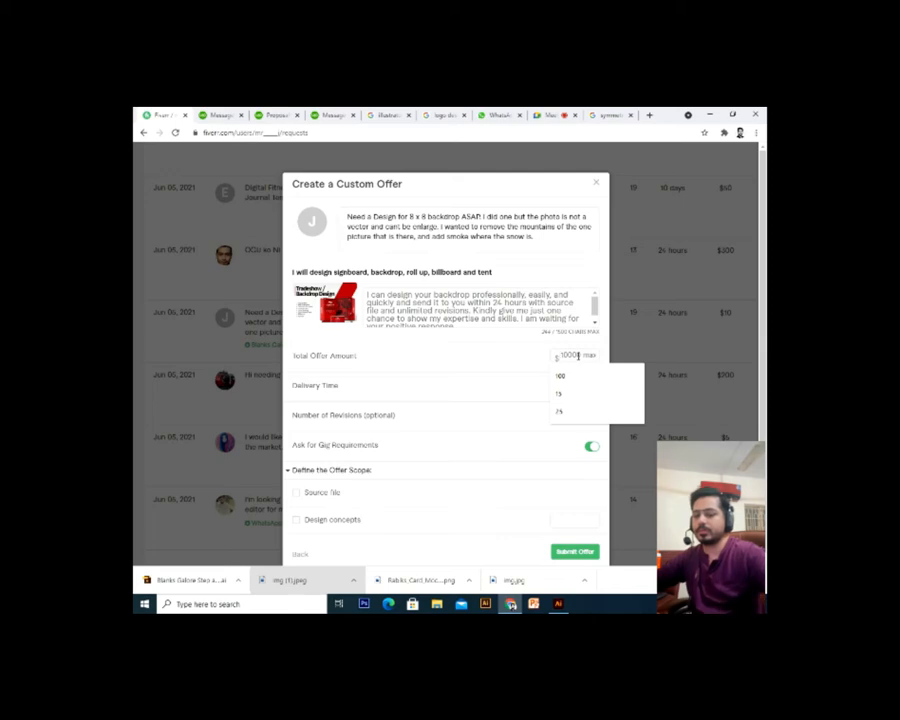
pyautogui.write('80')
pyautogui.click(555, 413)
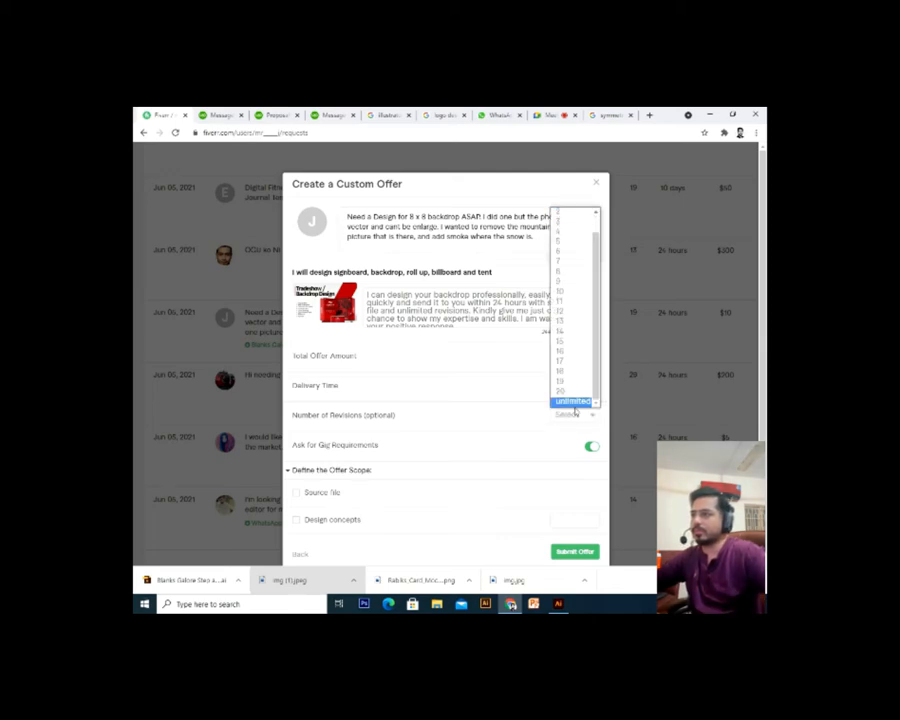
pyautogui.click(572, 400)
pyautogui.click(575, 551)
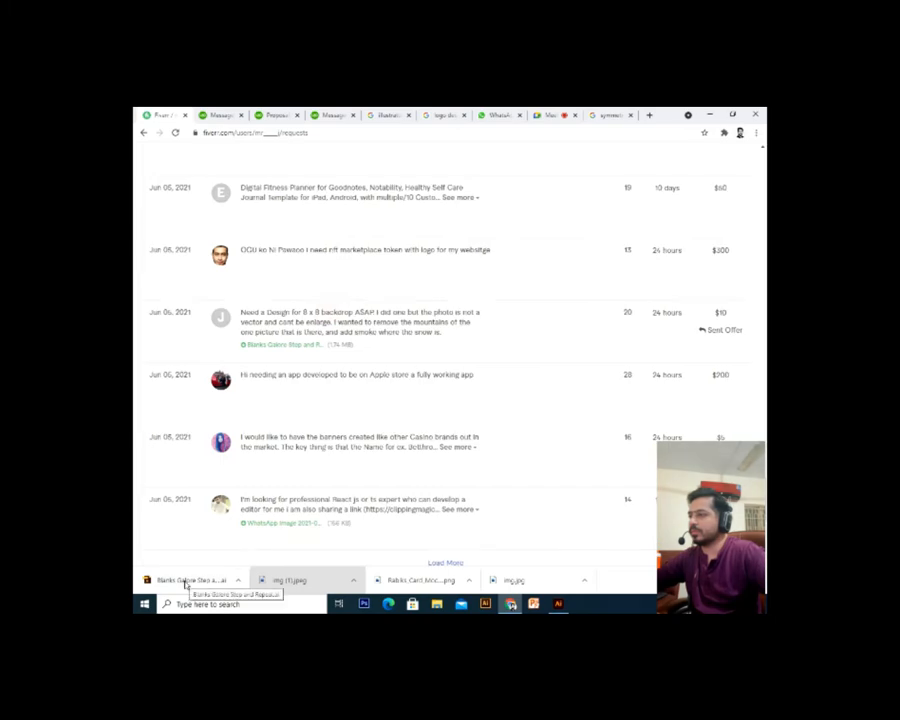
# Load two more batches of Fiverr buyer requests, scroll through them, and return to Google Meet
pyautogui.scroll(-2, 404, 432)
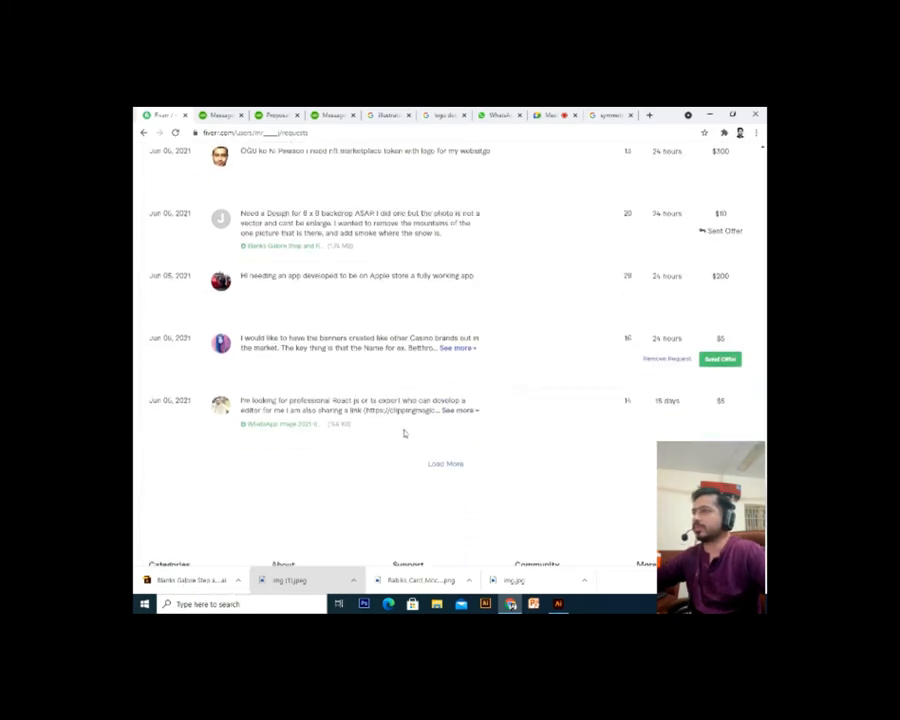
pyautogui.click(440, 464)
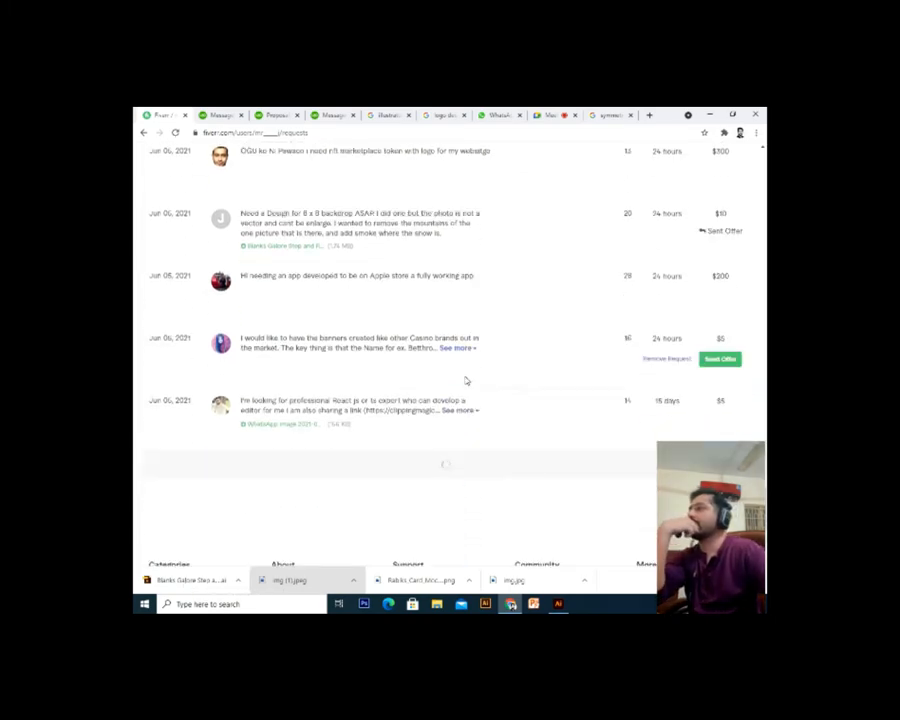
pyautogui.scroll(-5, 465, 380)
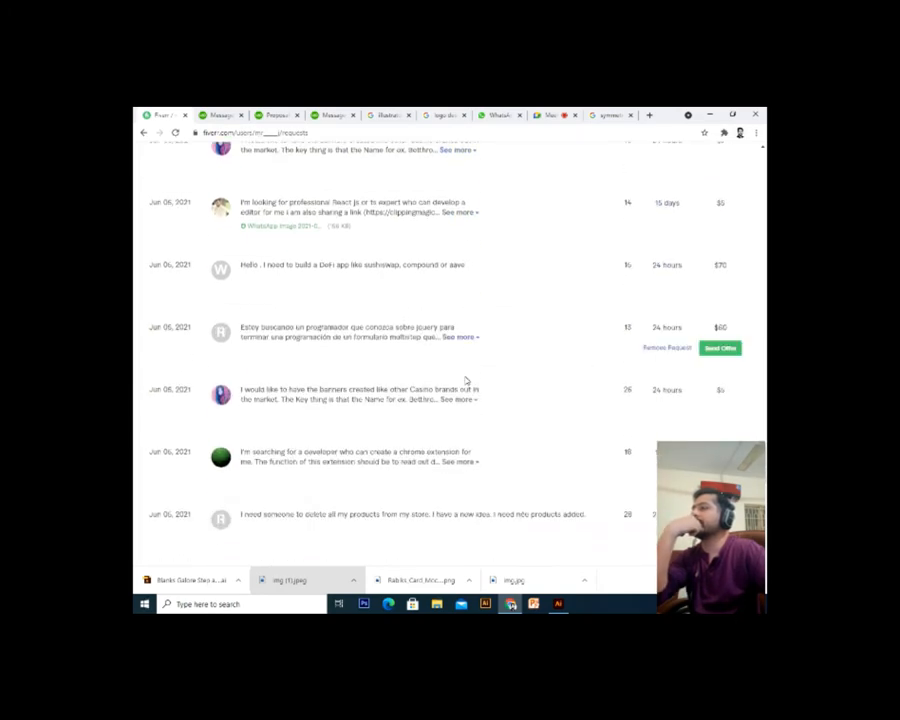
pyautogui.scroll(-5, 465, 380)
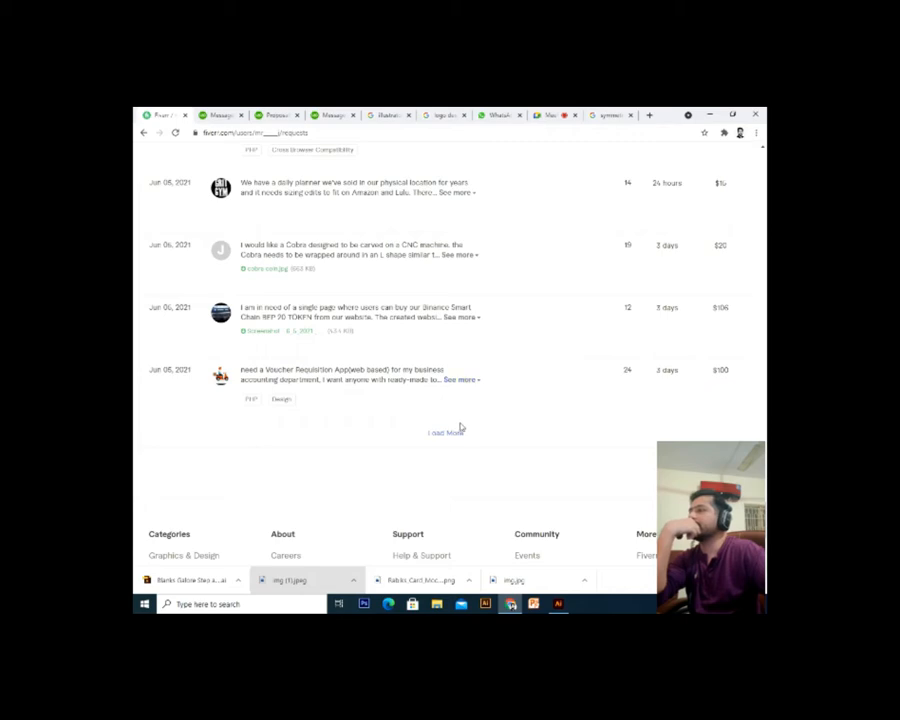
pyautogui.click(458, 433)
pyautogui.scroll(-1, 508, 392)
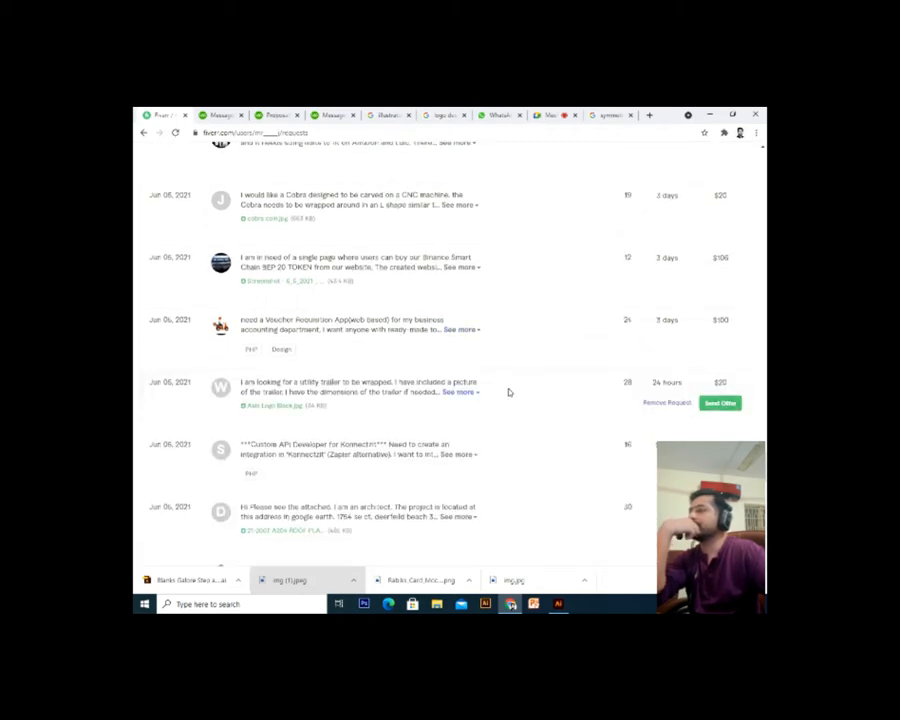
pyautogui.scroll(-1, 508, 392)
pyautogui.scroll(-2, 508, 392)
pyautogui.scroll(-3, 508, 392)
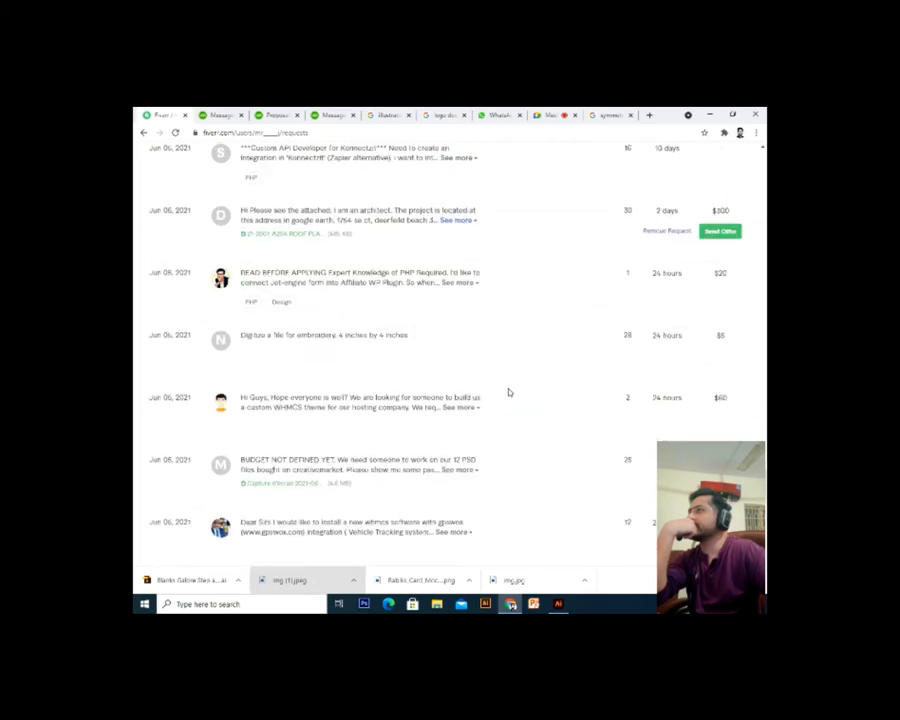
pyautogui.scroll(-5, 498, 276)
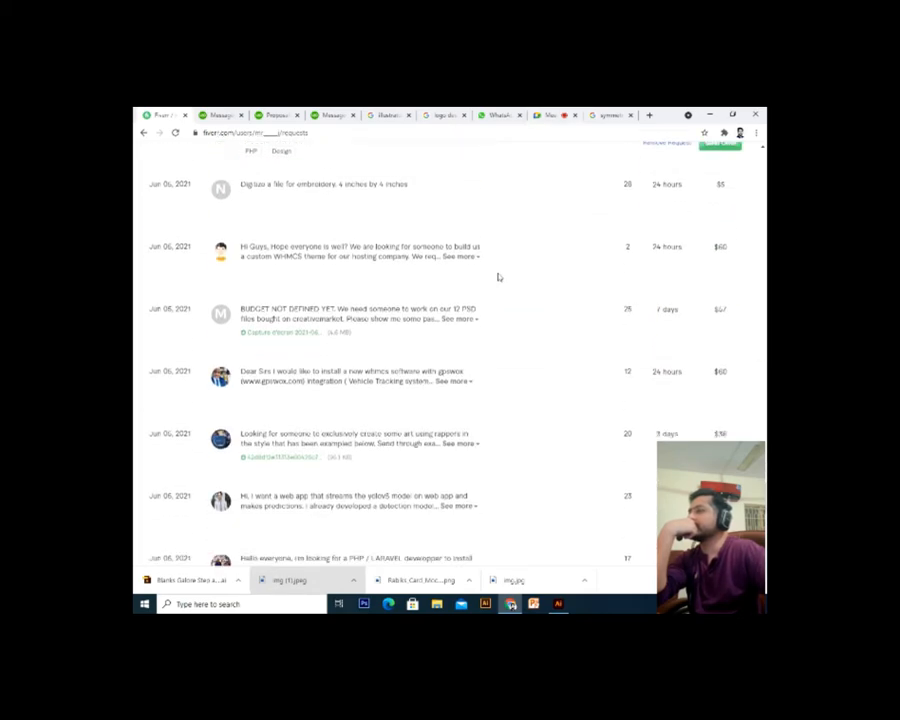
pyautogui.scroll(-3, 498, 276)
pyautogui.click(550, 115)
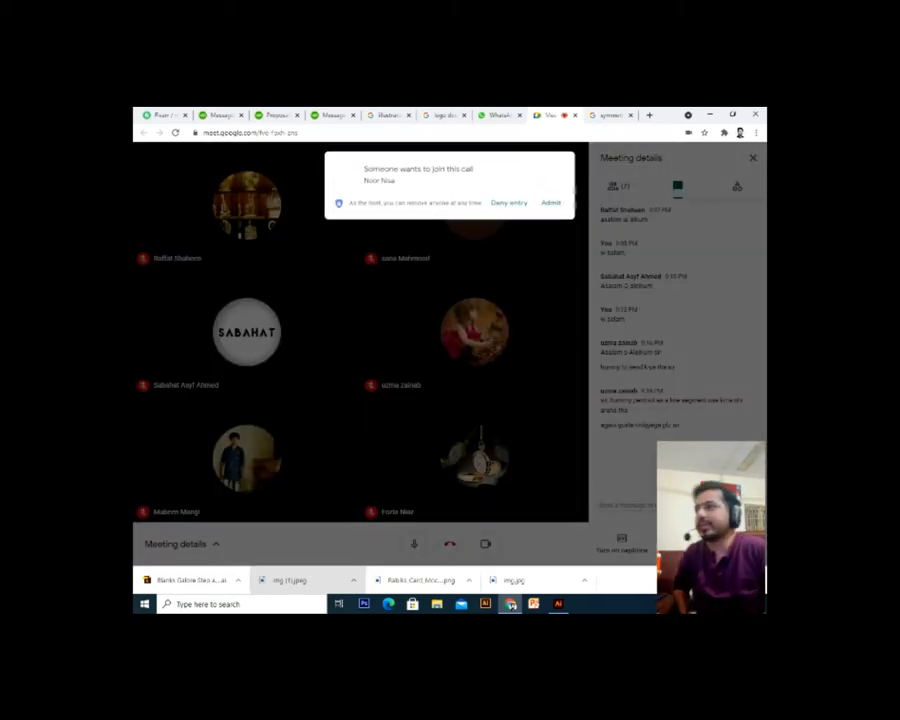
# Admit the waiting person, bringing the call to 8 participants
pyautogui.click(552, 204)
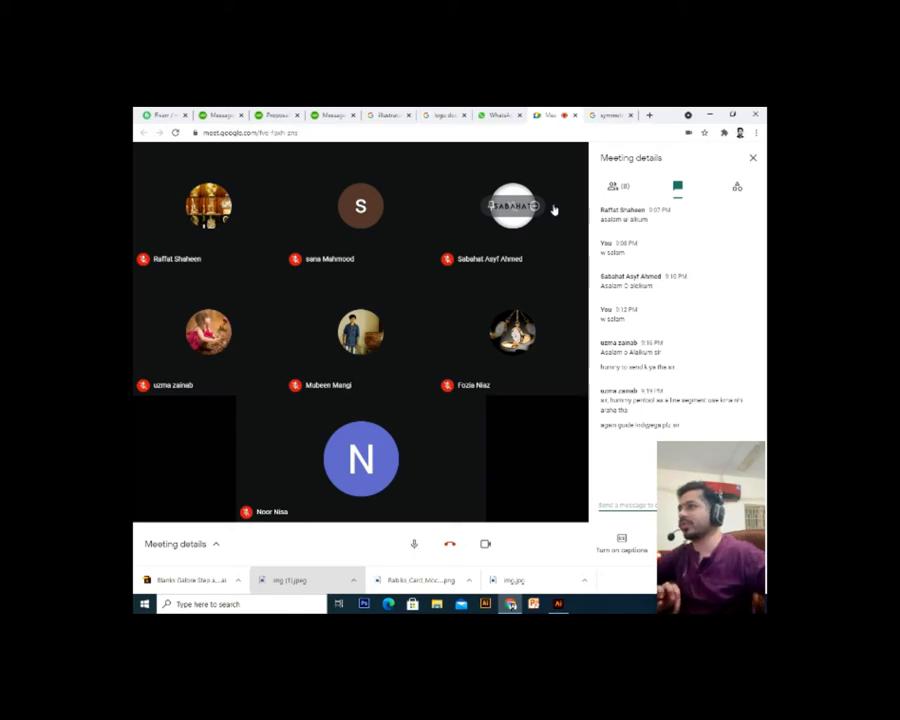
# In Illustrator, deselect the two red squares and delete a stray pen anchor on blank canvas
pyautogui.click(558, 603)
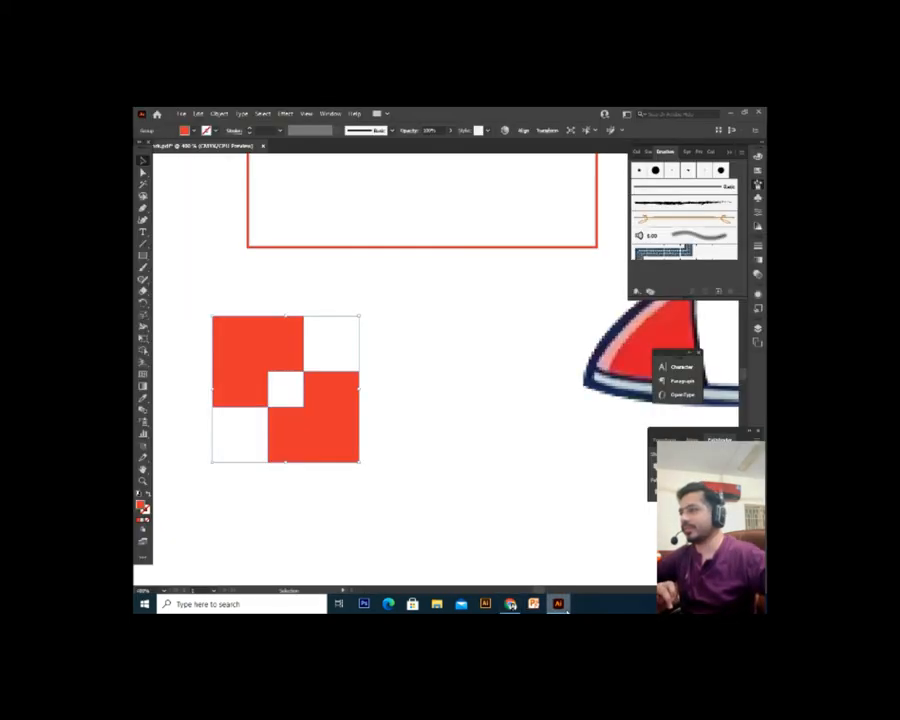
pyautogui.click(482, 420)
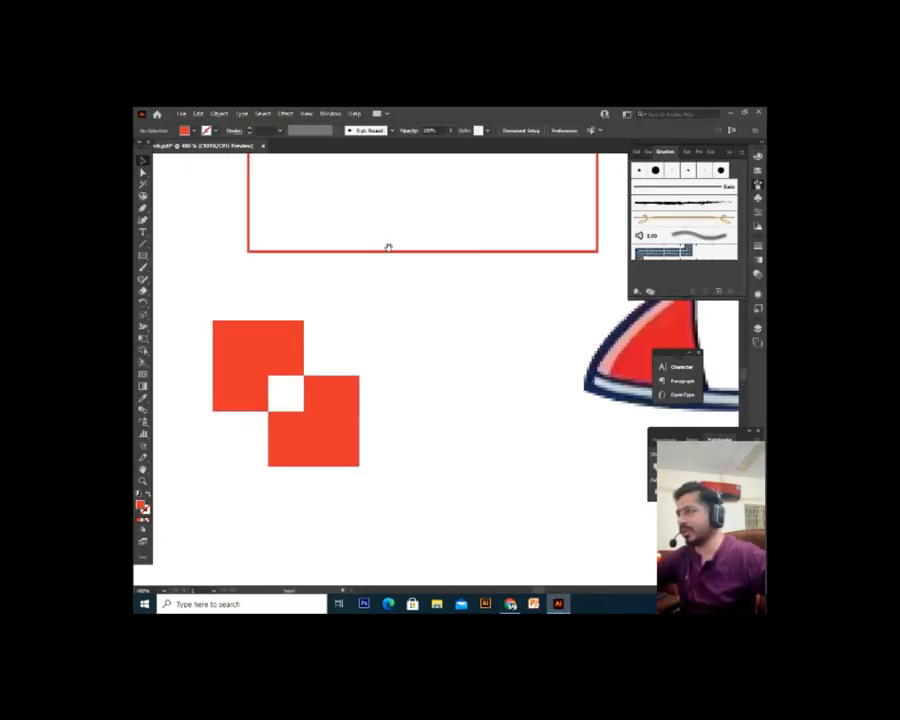
pyautogui.scroll(10, 300, 300)
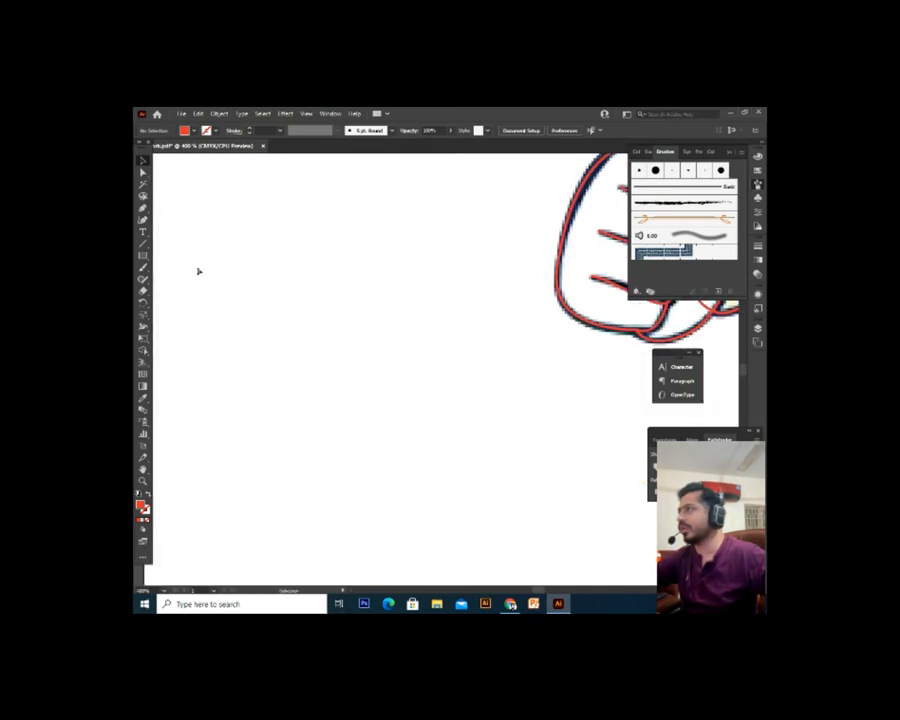
pyautogui.click(143, 209)
pyautogui.moveTo(229, 453); pyautogui.dragTo(306, 391)
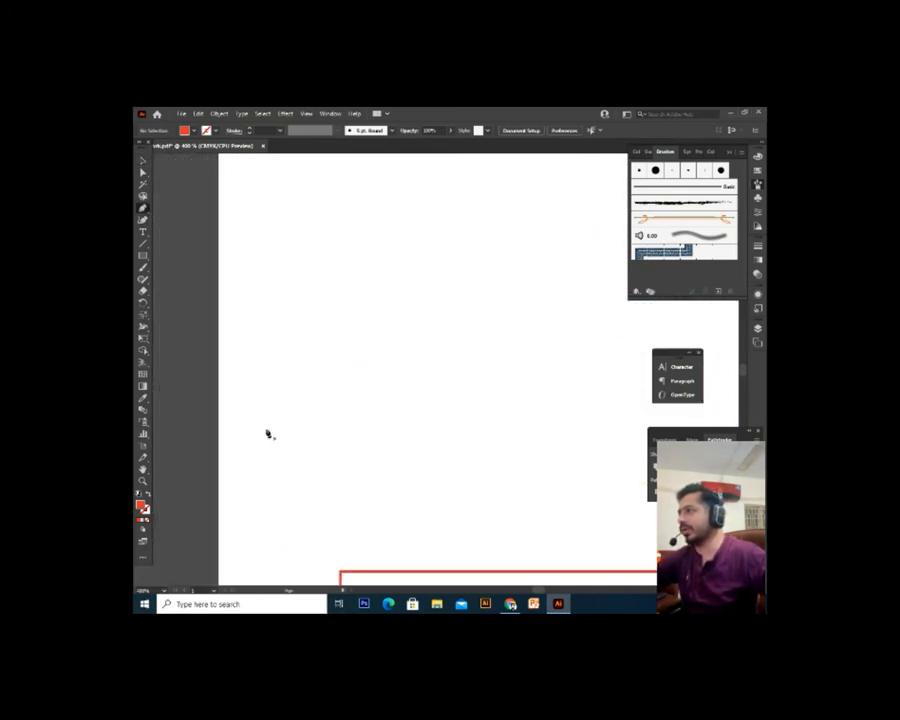
pyautogui.click(281, 418)
pyautogui.moveTo(368, 434); pyautogui.dragTo(278, 452)
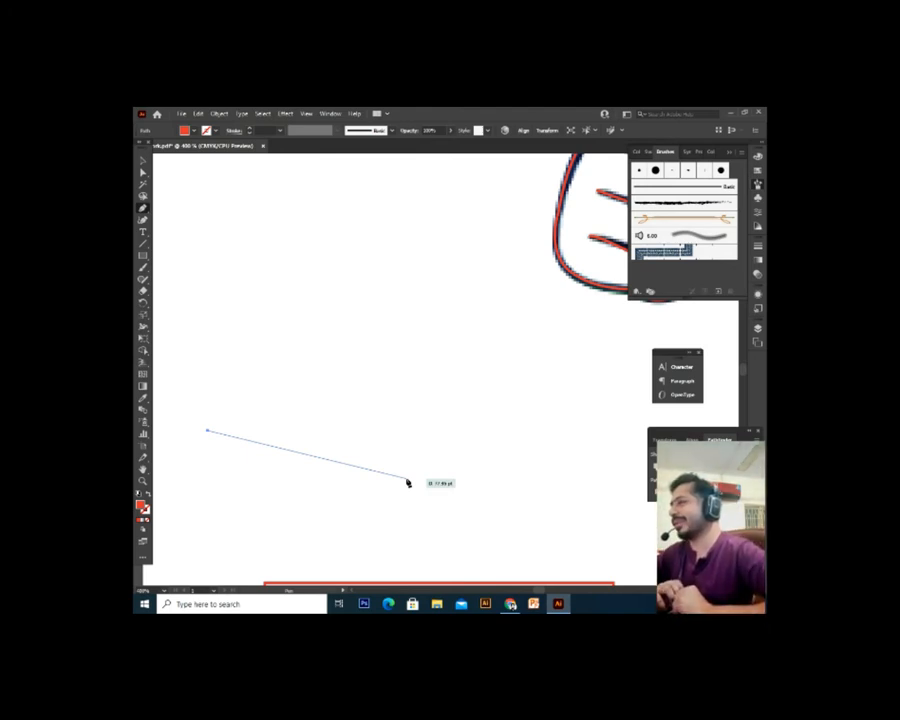
pyautogui.press('Escape')
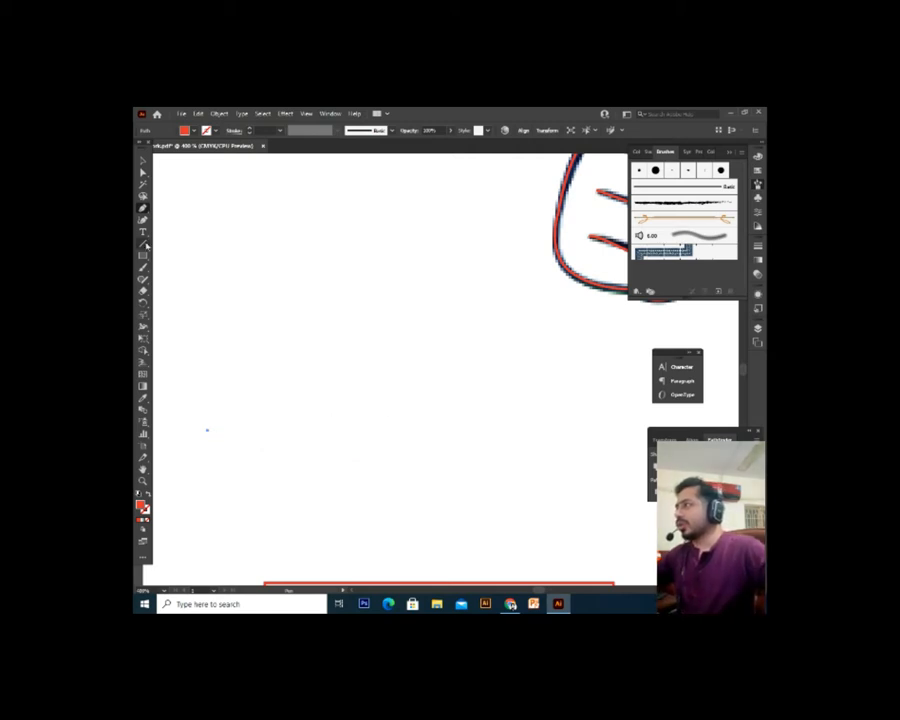
pyautogui.click(143, 161)
pyautogui.press('Delete')
pyautogui.moveTo(291, 363); pyautogui.dragTo(190, 492)
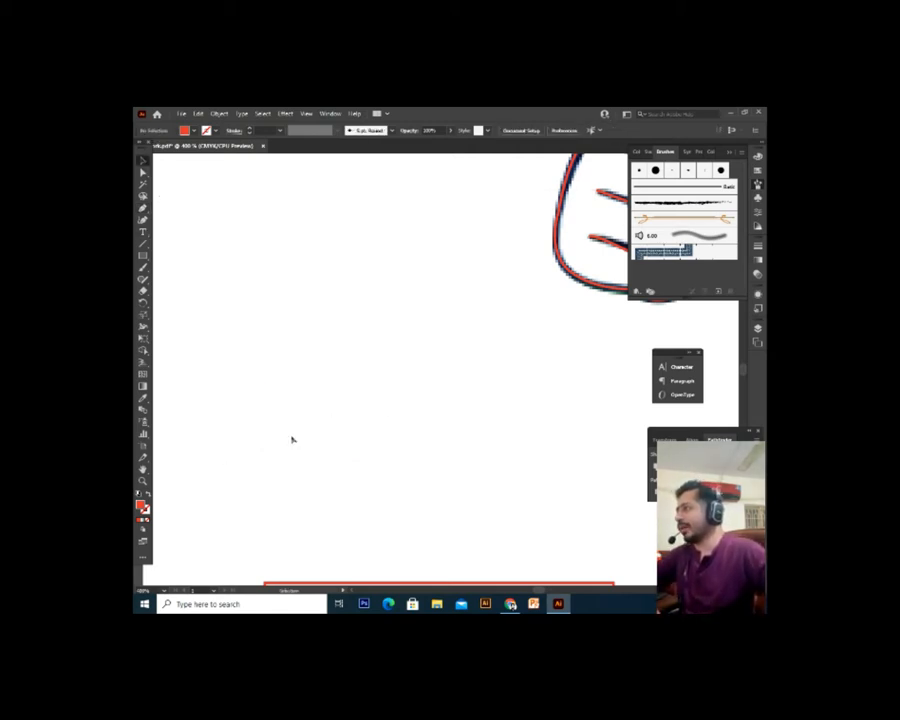
# Draw a ten-point red shape with top spikes using the Pen tool, then return to Meet
pyautogui.click(143, 208)
pyautogui.click(289, 350)
pyautogui.click(309, 280)
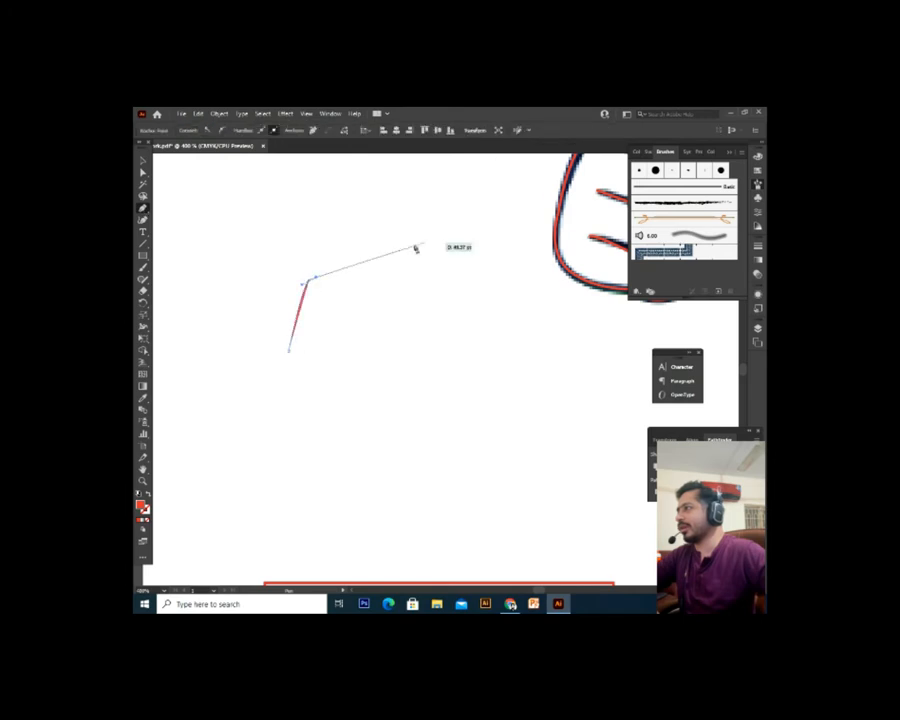
pyautogui.click(425, 230)
pyautogui.click(482, 372)
pyautogui.click(492, 425)
pyautogui.click(283, 484)
pyautogui.click(191, 388)
pyautogui.click(264, 200)
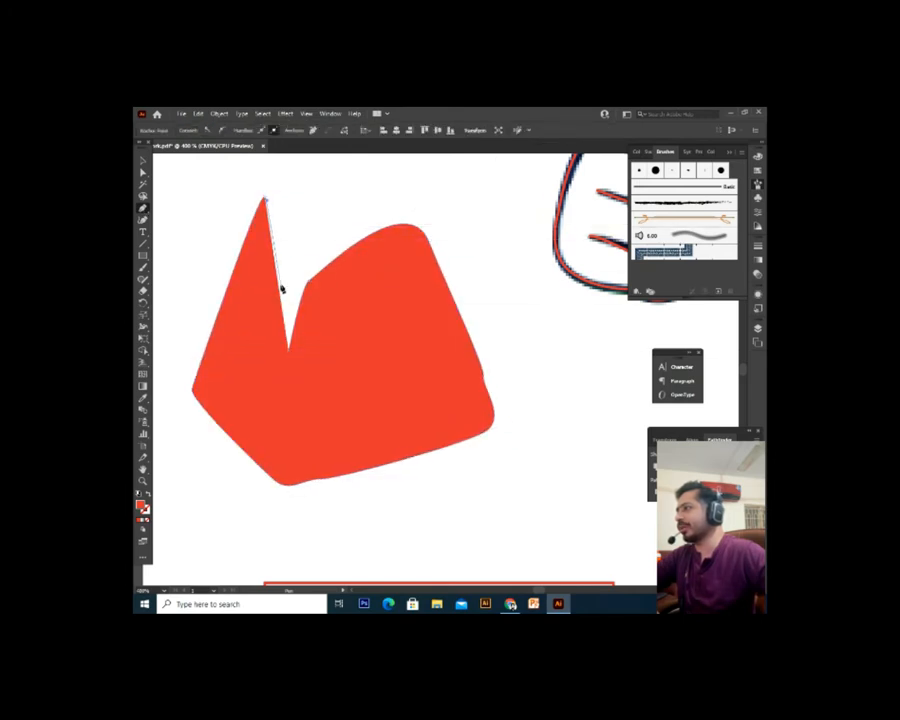
pyautogui.click(298, 204)
pyautogui.click(376, 186)
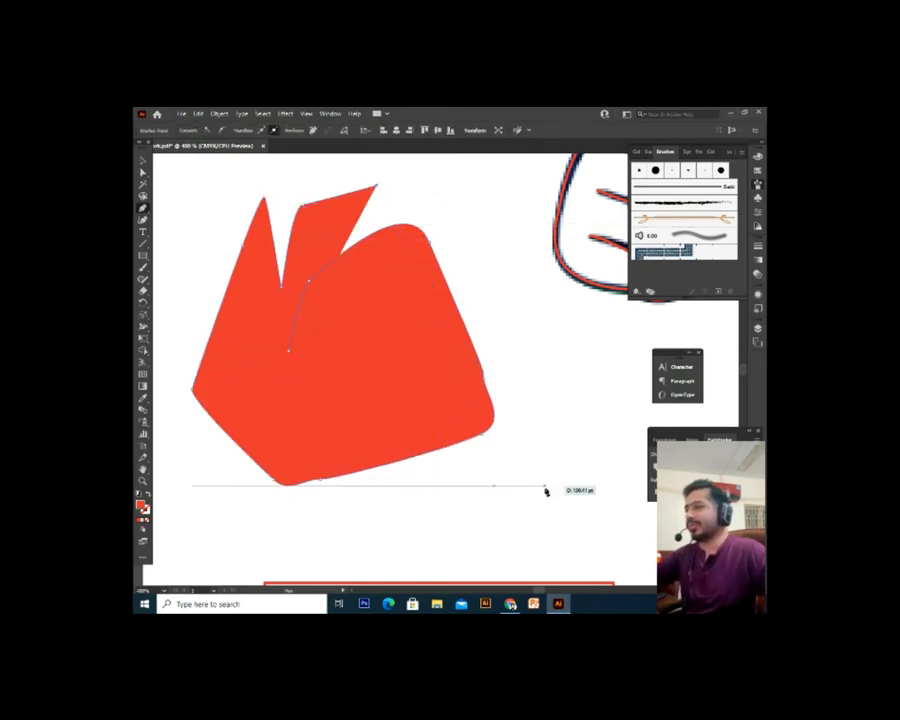
pyautogui.click(511, 604)
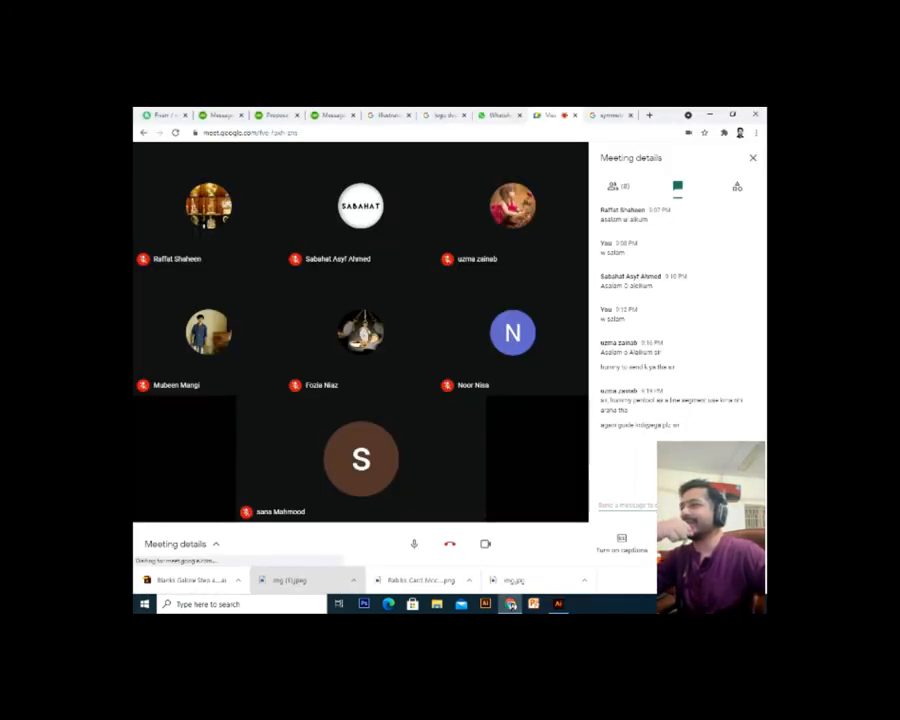
# Present your entire screen, sharing Screen 1, via Present now
pyautogui.click(689, 544)
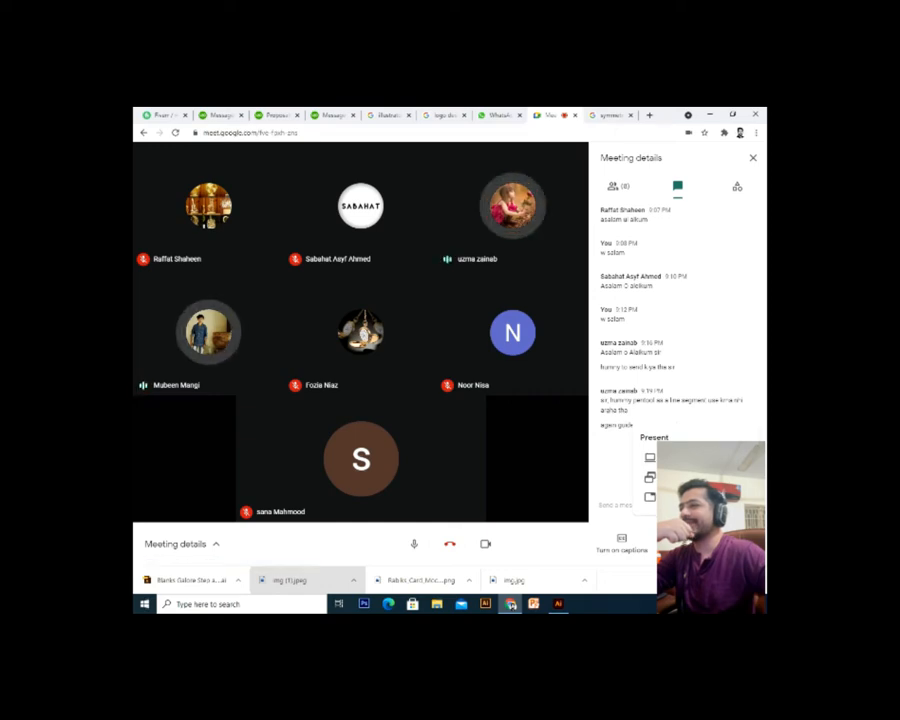
pyautogui.click(652, 457)
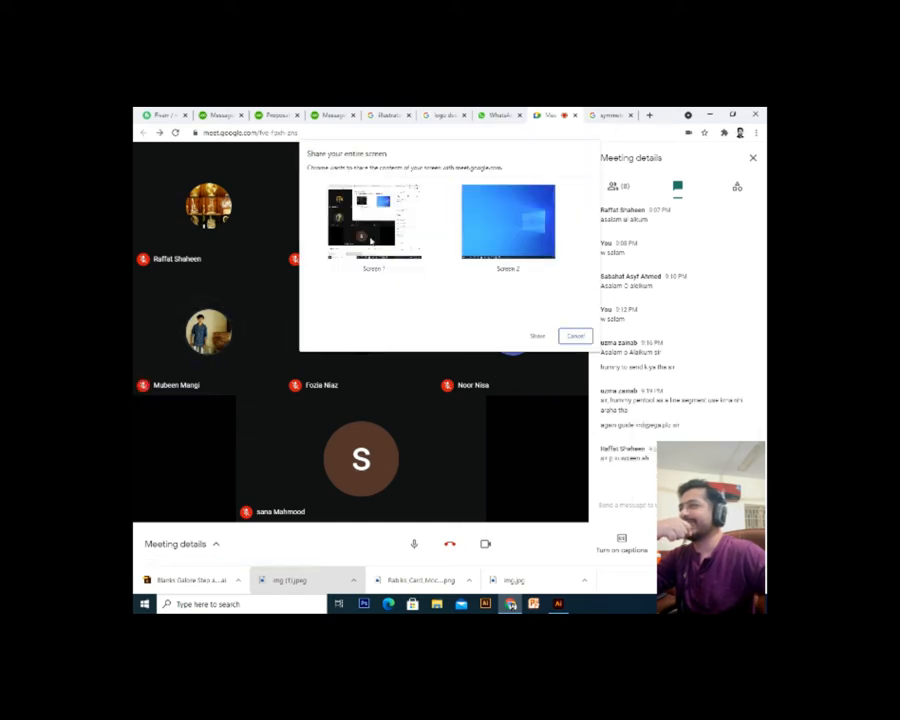
pyautogui.click(390, 245)
pyautogui.click(536, 336)
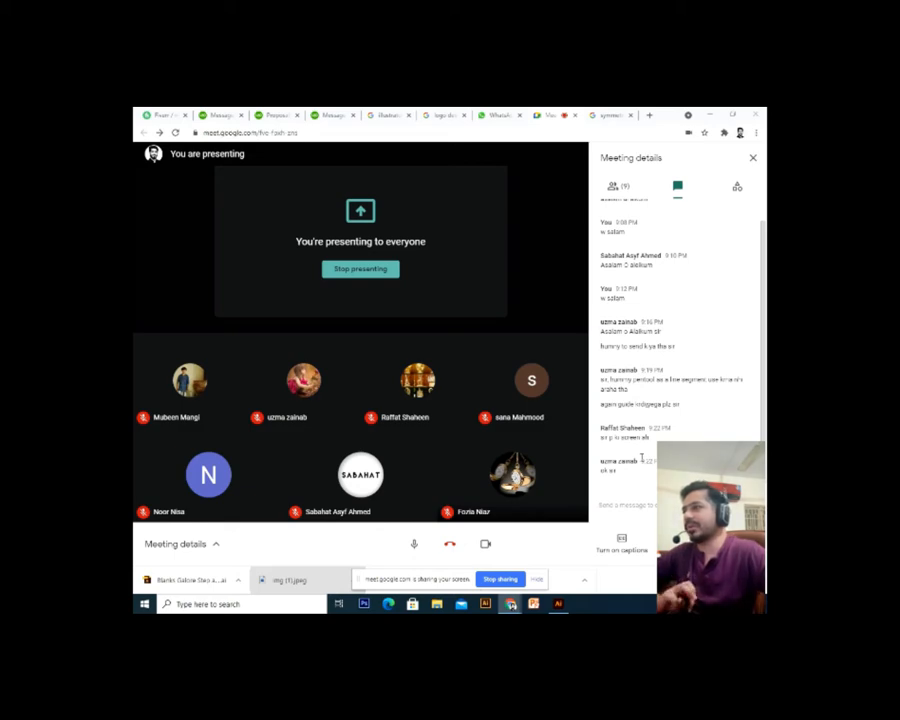
# At 300% zoom, marquee-select the red spiky shape beside the thumbs-up hand and delete it
pyautogui.click(558, 603)
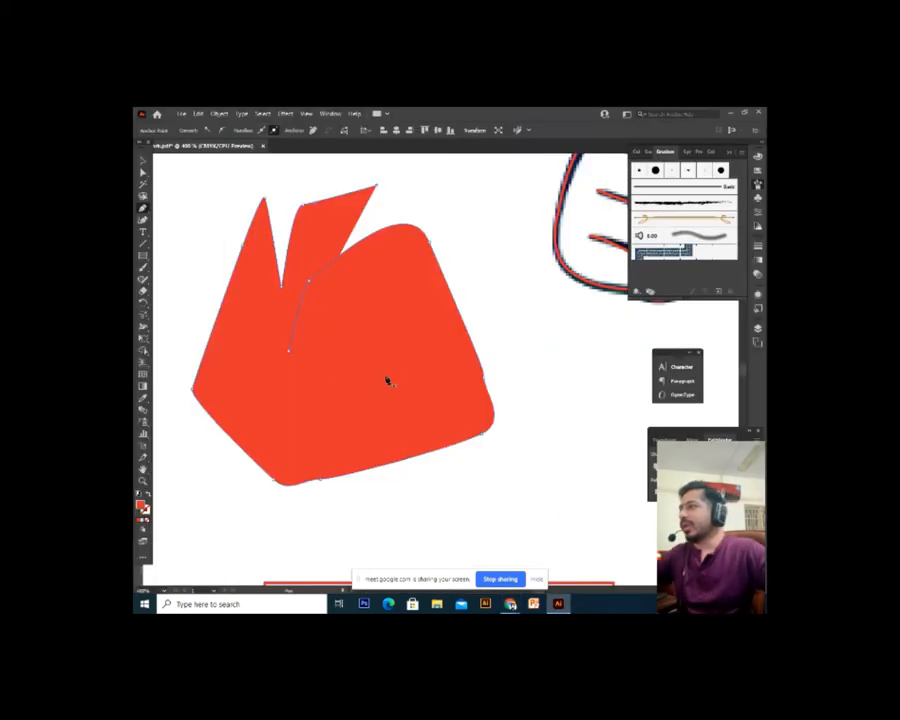
pyautogui.hotkey('ctrl', '-')
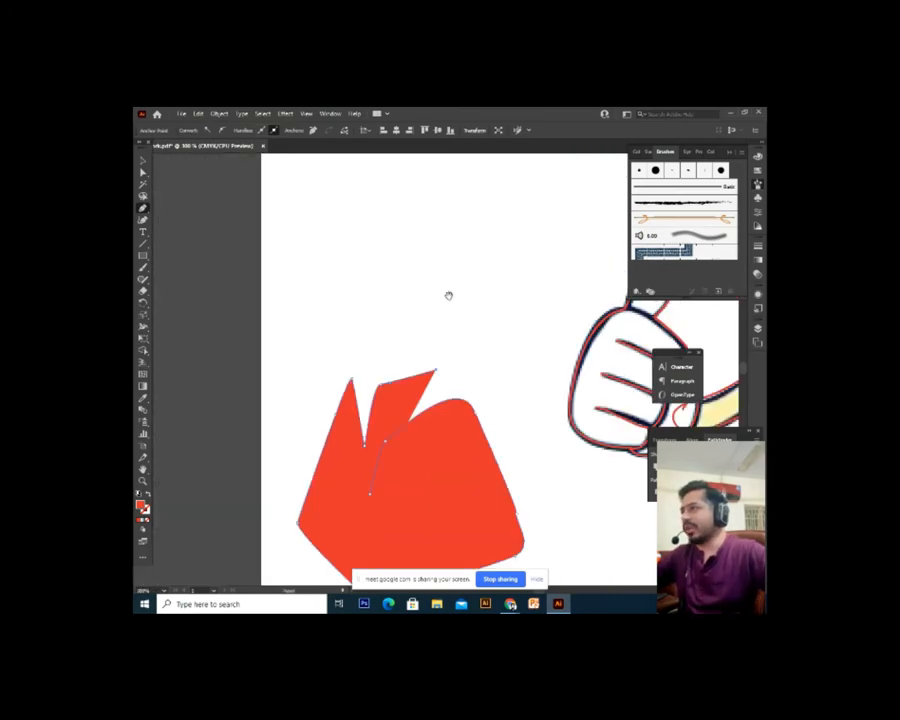
pyautogui.moveTo(441, 376); pyautogui.dragTo(328, 295)
pyautogui.click(143, 161)
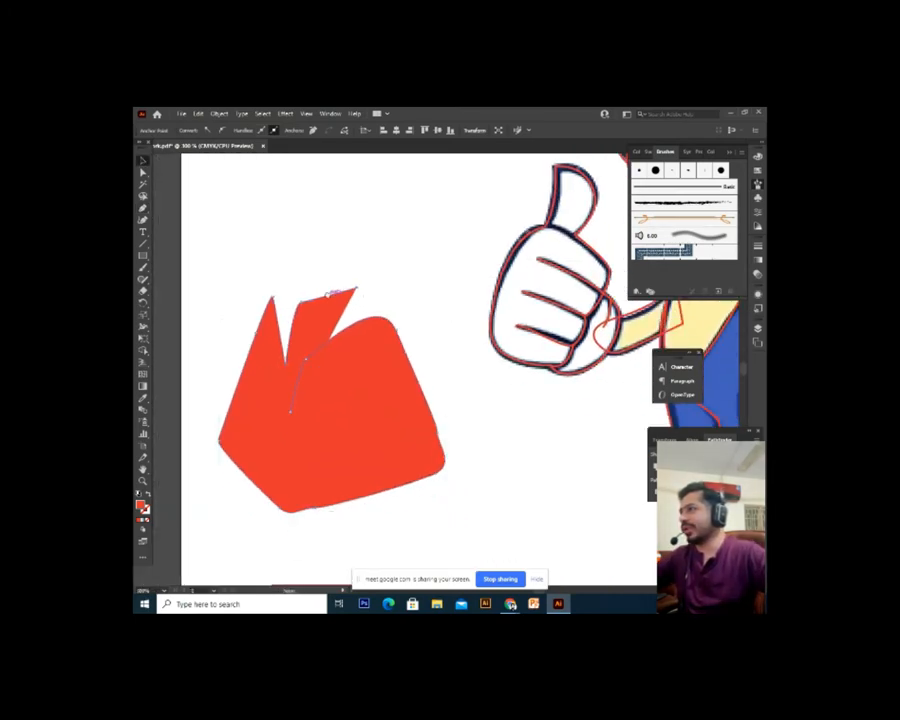
pyautogui.click(419, 241)
pyautogui.moveTo(419, 241); pyautogui.dragTo(200, 557)
pyautogui.moveTo(442, 483); pyautogui.dragTo(430, 452)
pyautogui.click(432, 437)
pyautogui.moveTo(446, 249); pyautogui.dragTo(165, 545)
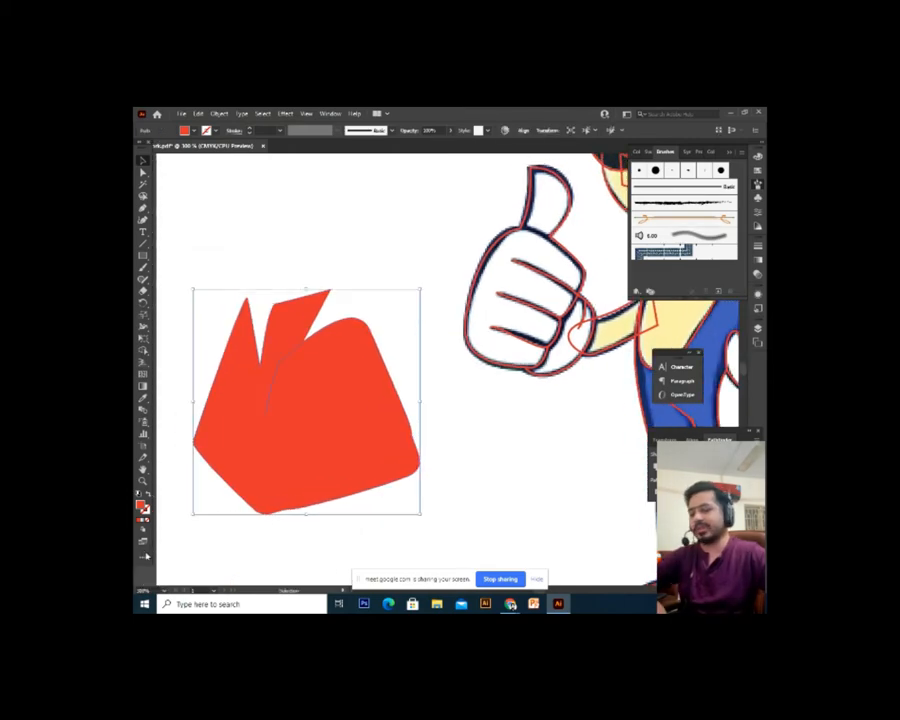
pyautogui.press('Delete')
pyautogui.moveTo(275, 502); pyautogui.dragTo(309, 518)
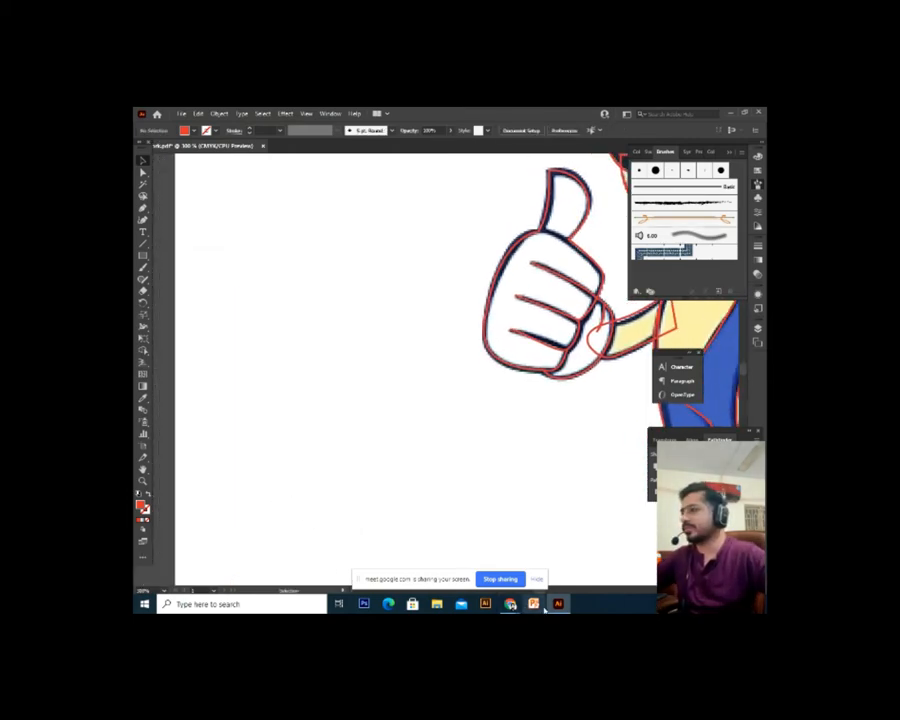
# Admit the waiting person's join request in the Google Meet call
pyautogui.moveTo(510, 603)
pyautogui.click(460, 551)
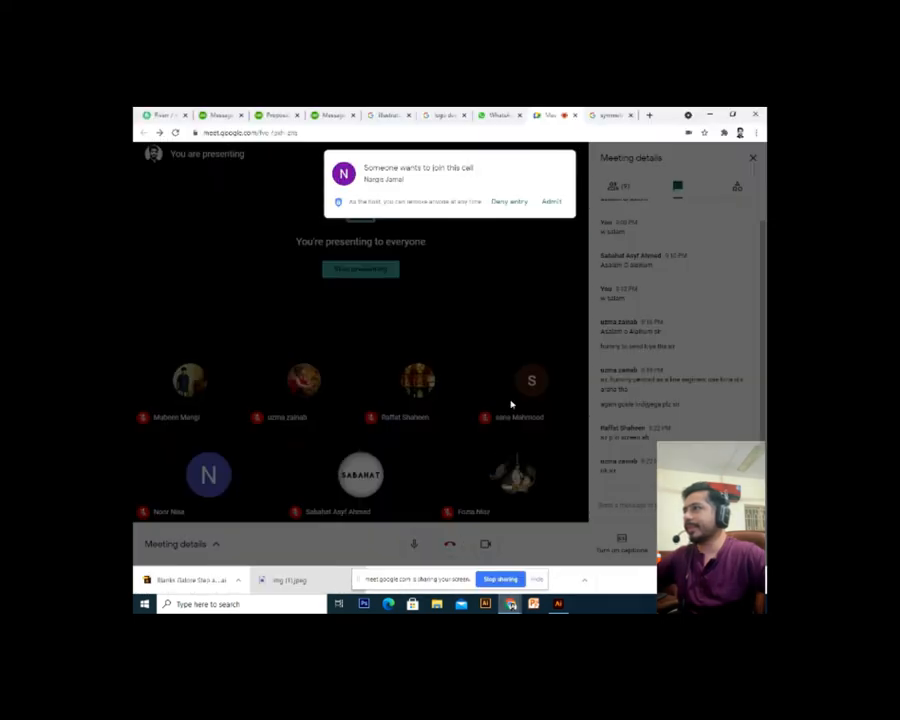
pyautogui.click(551, 203)
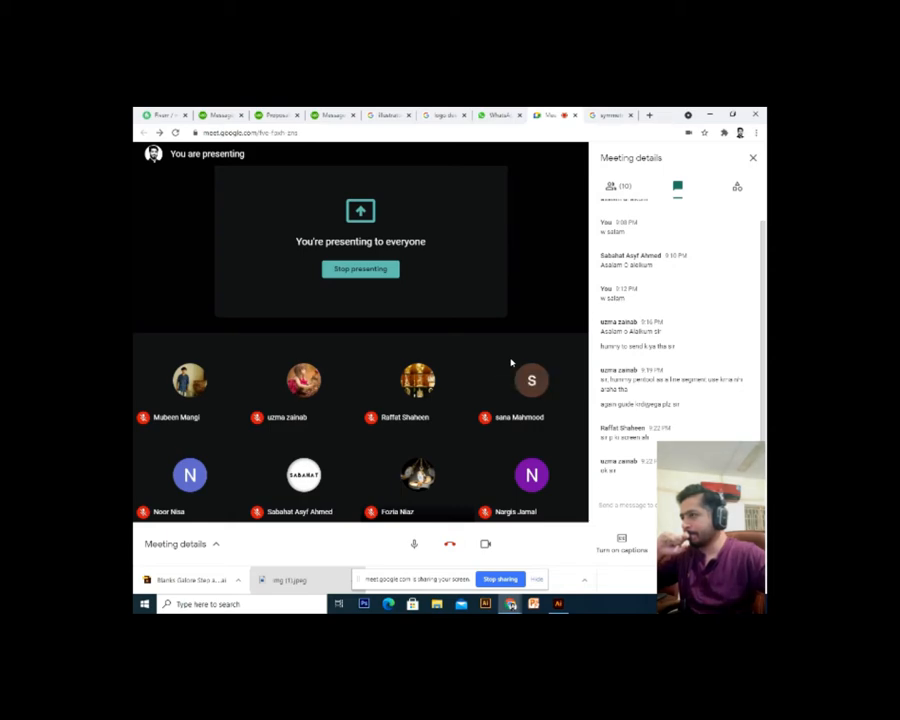
# Draw a closed eight-corner red shape below the thumbs-up hand with the Pen tool
pyautogui.hotkey('alt', 'Tab')
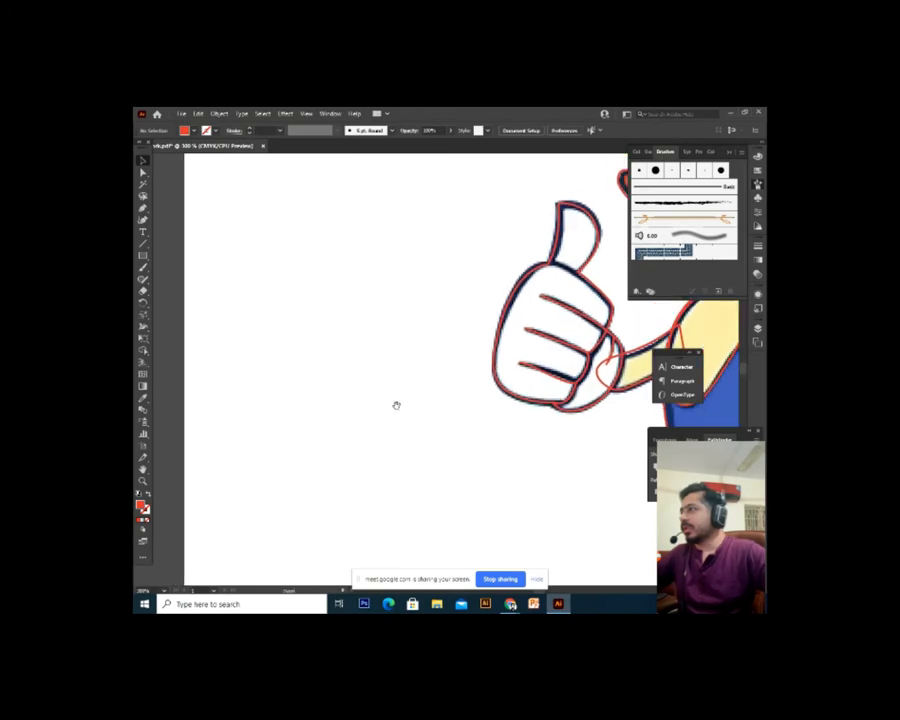
pyautogui.scroll(-3, 396, 405)
pyautogui.scroll(-2, 229, 387)
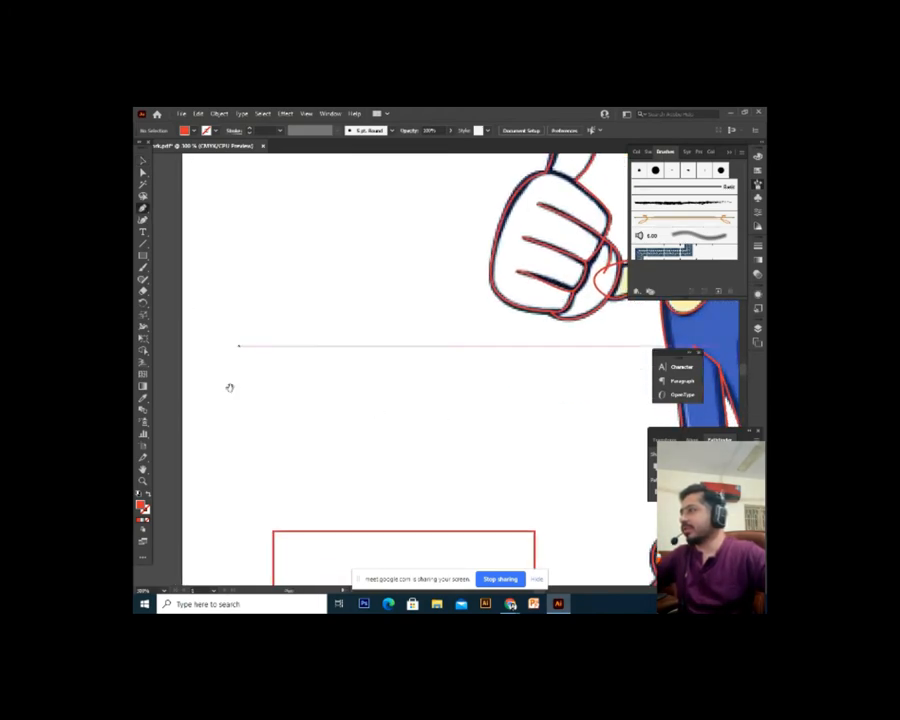
pyautogui.click(230, 388)
pyautogui.click(262, 370)
pyautogui.click(300, 265)
pyautogui.click(371, 241)
pyautogui.click(418, 322)
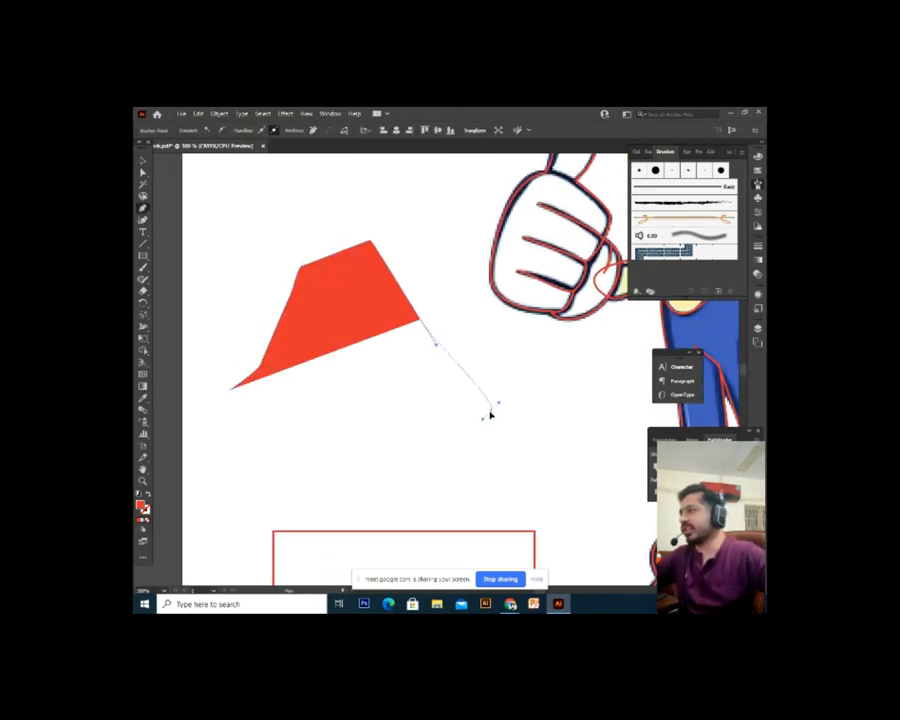
pyautogui.click(491, 407)
pyautogui.click(458, 437)
pyautogui.click(310, 442)
pyautogui.click(229, 390)
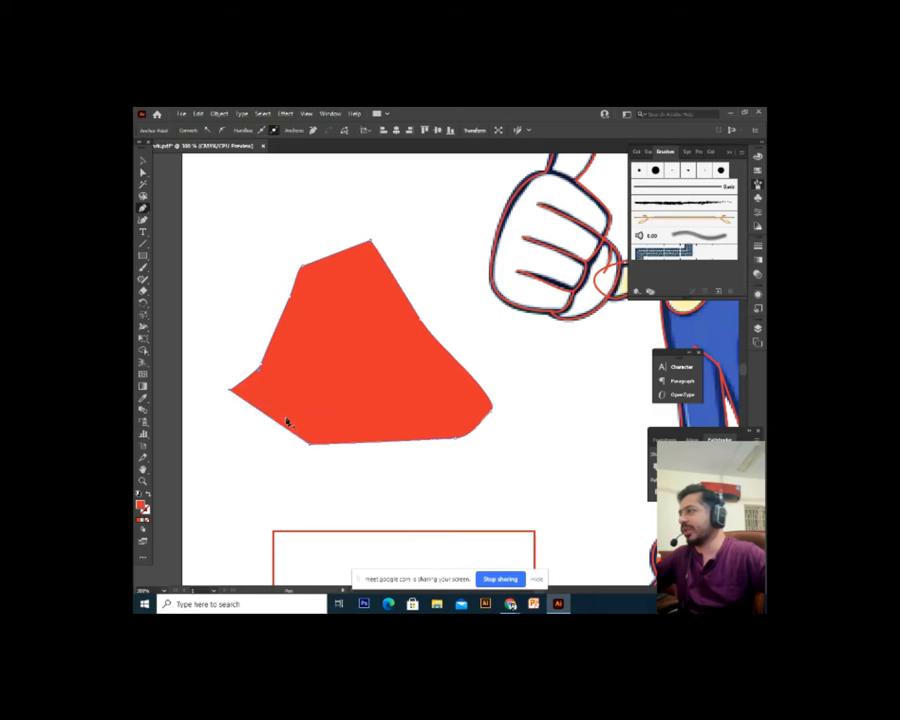
# Marquee-select the red shape and delete it
pyautogui.click(148, 160)
pyautogui.moveTo(418, 202); pyautogui.dragTo(244, 374)
pyautogui.press('Delete')
# Draw a straight horizontal practice line with the Pen tool and nudge it into place
pyautogui.click(144, 211)
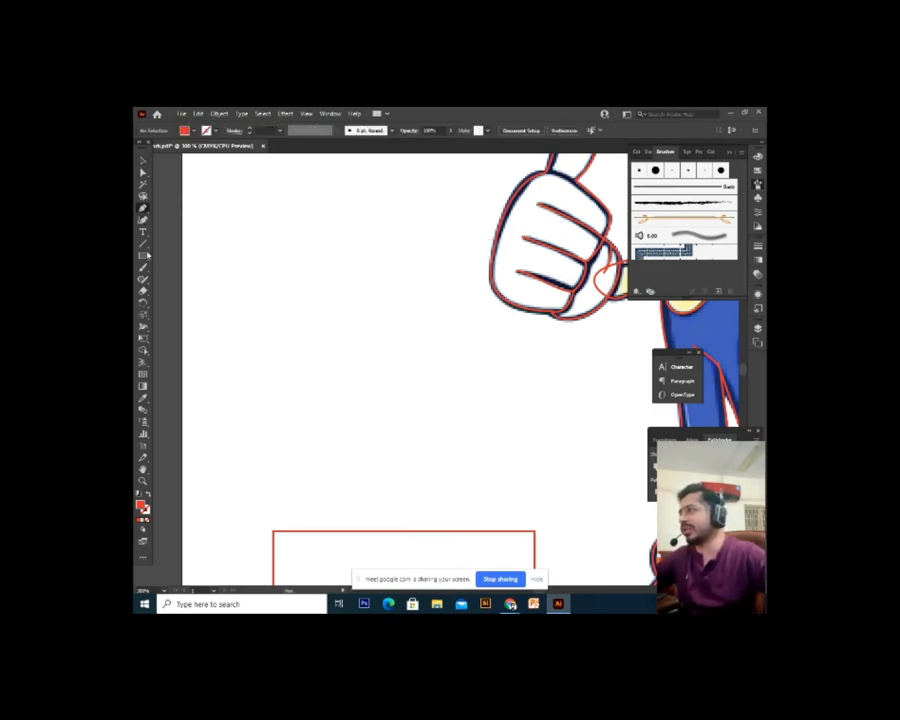
pyautogui.click(217, 381)
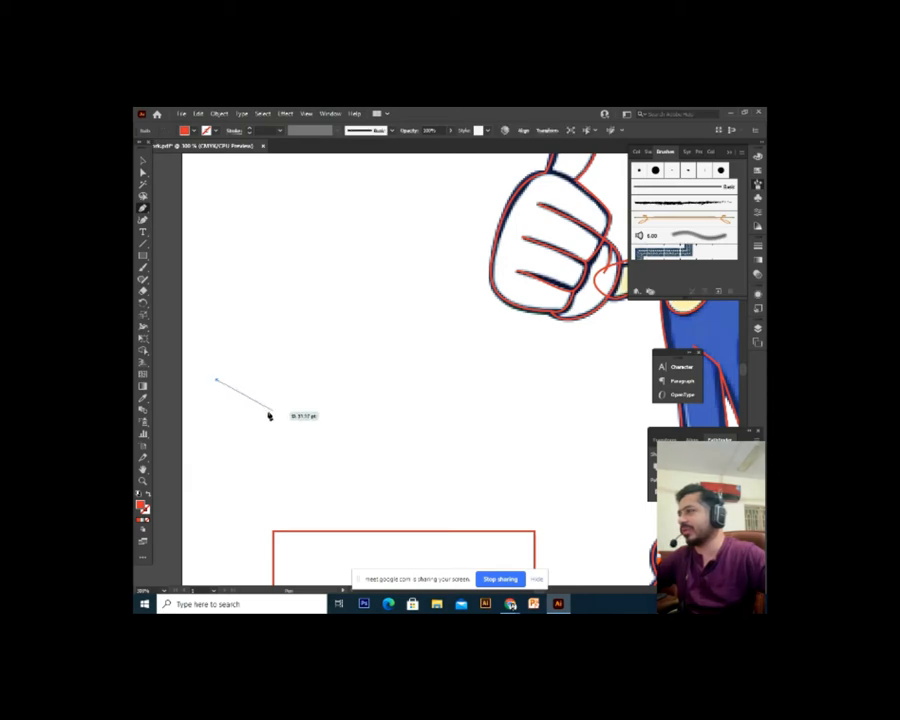
pyautogui.click(490, 382)
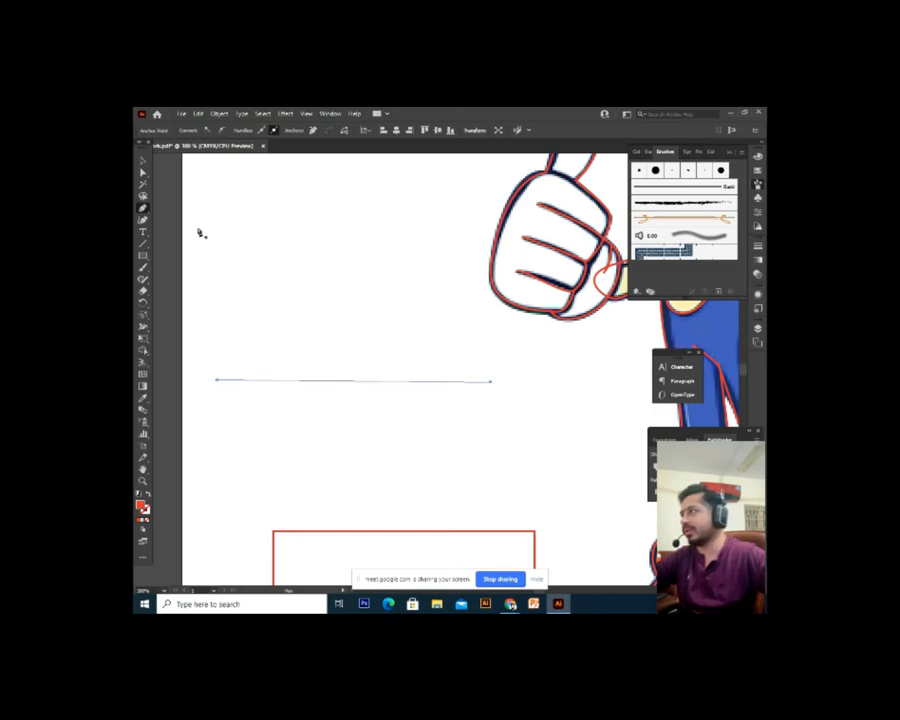
pyautogui.click(142, 159)
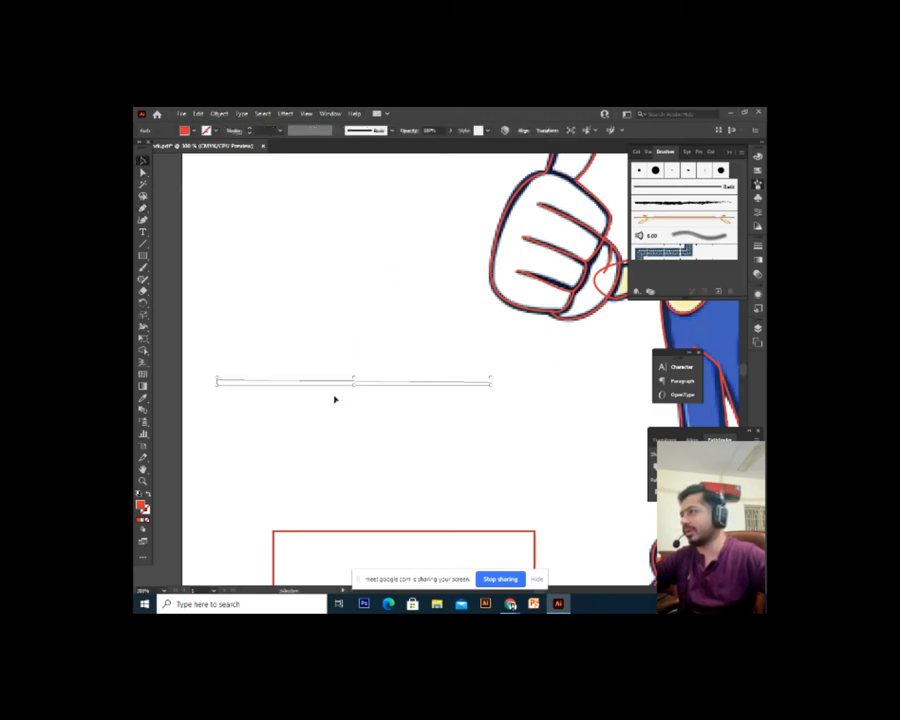
pyautogui.moveTo(334, 383); pyautogui.dragTo(349, 400)
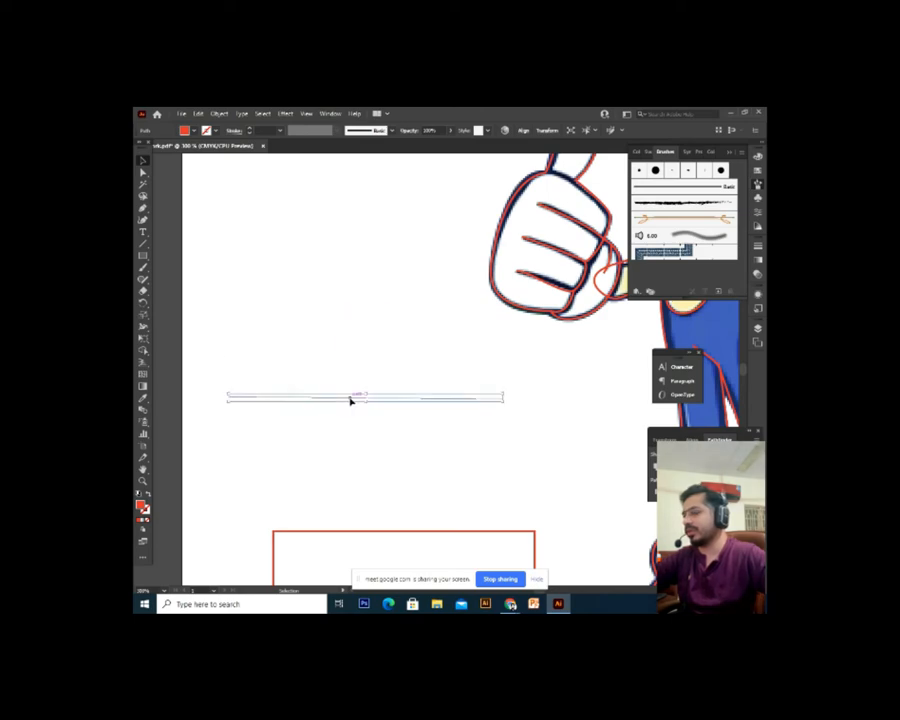
pyautogui.click(350, 402)
# Draw a red wedge shape with a curved corner using the Pen tool
pyautogui.click(143, 209)
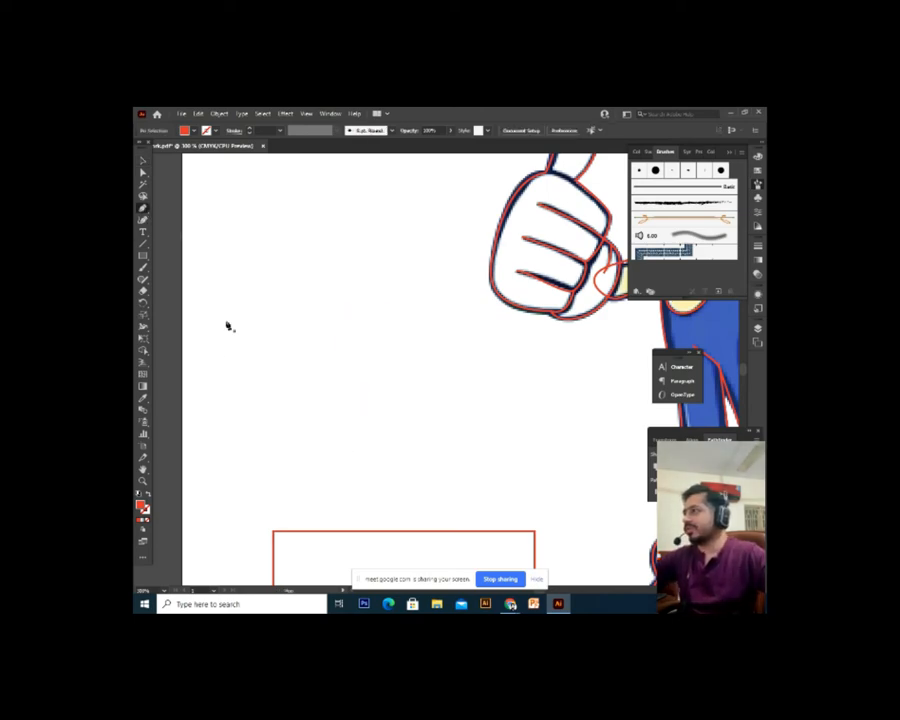
pyautogui.click(308, 383)
pyautogui.click(367, 316)
pyautogui.moveTo(428, 365); pyautogui.dragTo(462, 410)
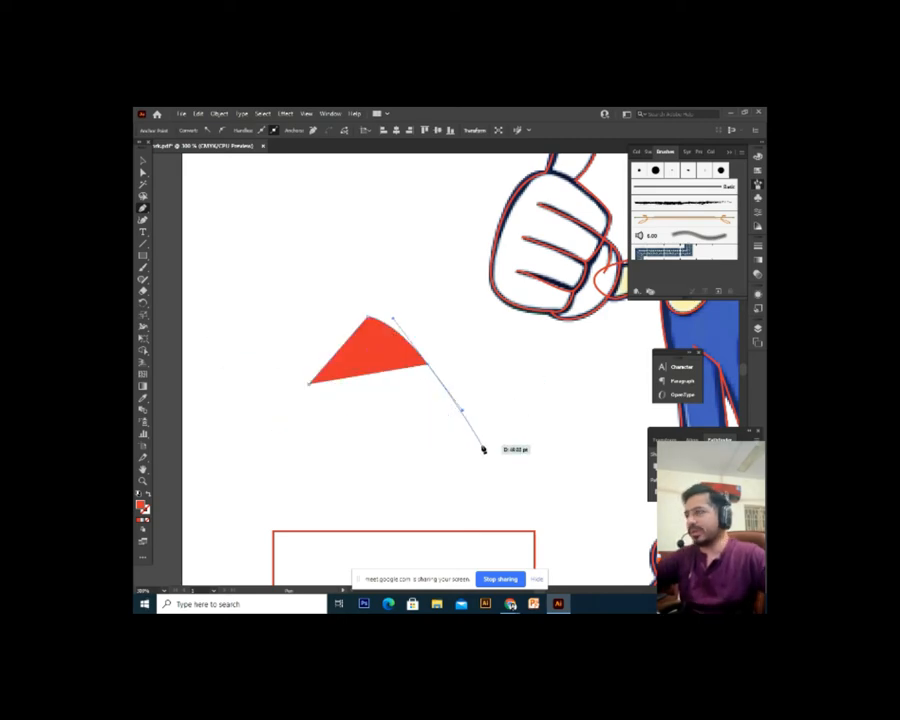
pyautogui.press('Escape')
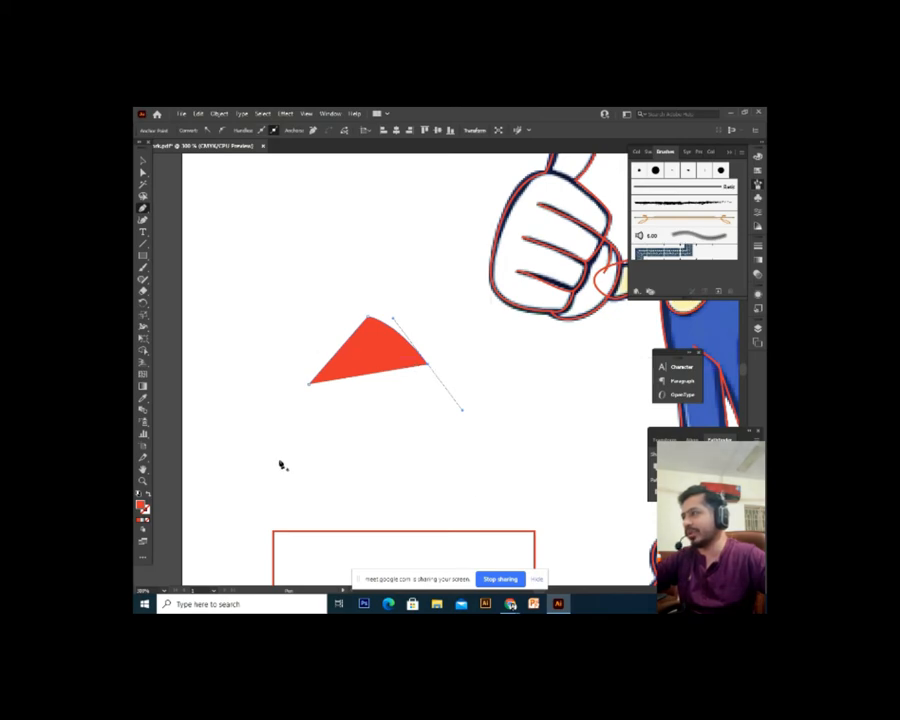
# Select the red wedge and delete it
pyautogui.click(144, 161)
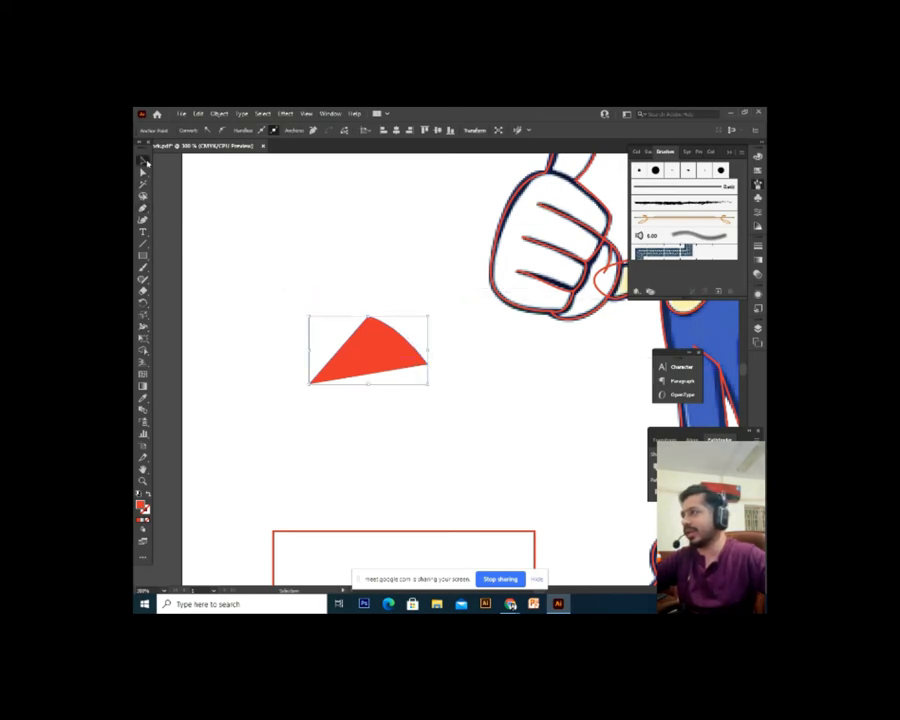
pyautogui.click(272, 291)
pyautogui.click(400, 357)
pyautogui.press('Delete')
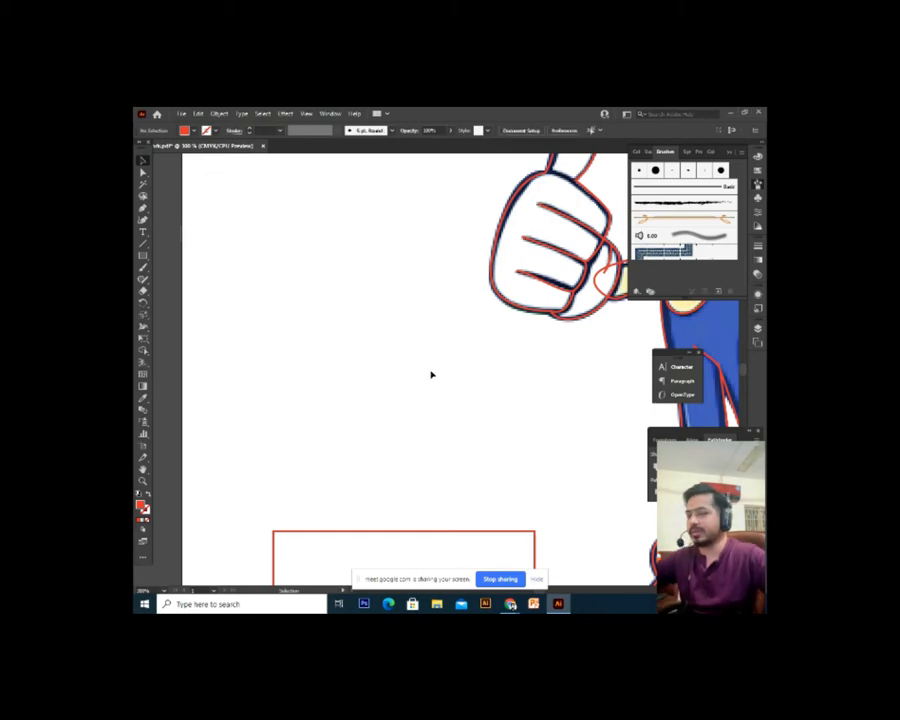
# Frame Sonic and the whole artboard, trying a first marquee selection of the artwork
pyautogui.scroll(-2, 431, 374)
pyautogui.moveTo(430, 374); pyautogui.dragTo(289, 315)
pyautogui.moveTo(384, 288); pyautogui.dragTo(394, 370)
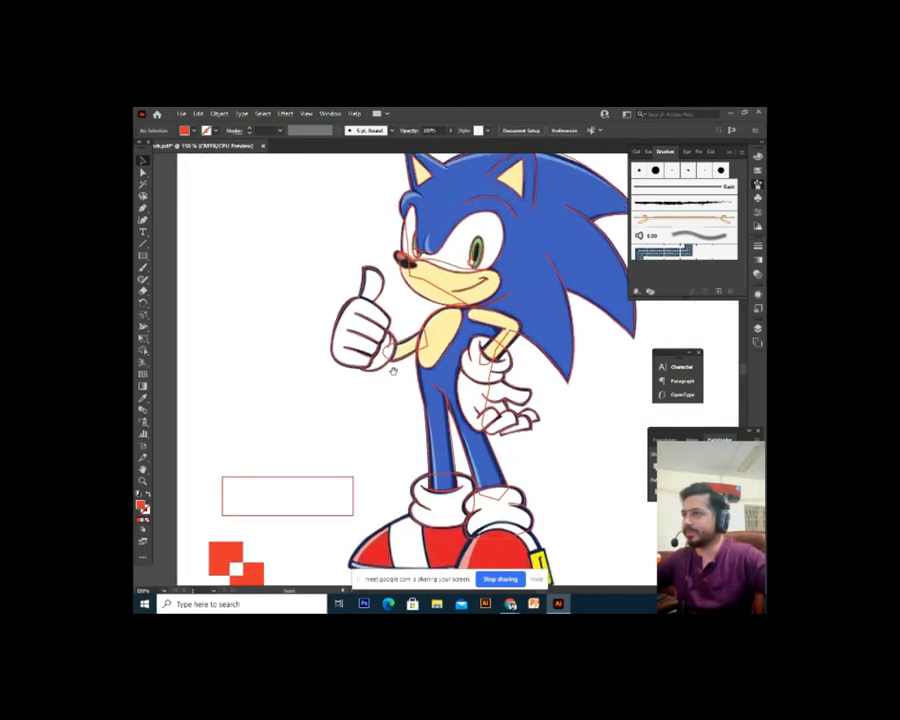
pyautogui.moveTo(412, 285); pyautogui.dragTo(428, 452)
pyautogui.moveTo(536, 300); pyautogui.dragTo(355, 279)
pyautogui.scroll(-4, 355, 279)
pyautogui.moveTo(478, 381); pyautogui.dragTo(438, 315)
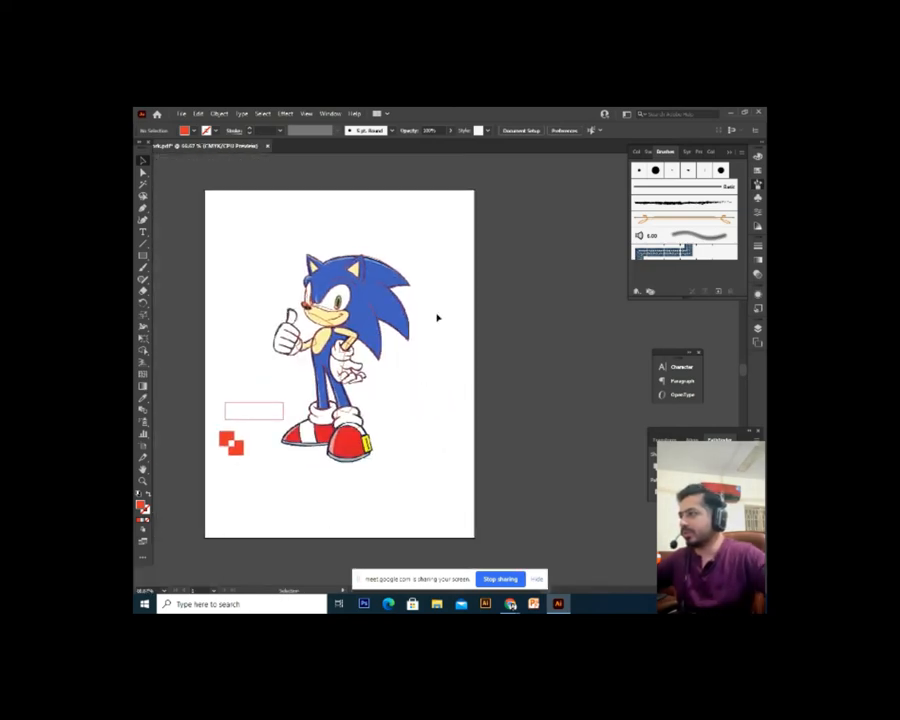
pyautogui.moveTo(437, 237); pyautogui.dragTo(182, 500)
pyautogui.moveTo(345, 420); pyautogui.dragTo(313, 460)
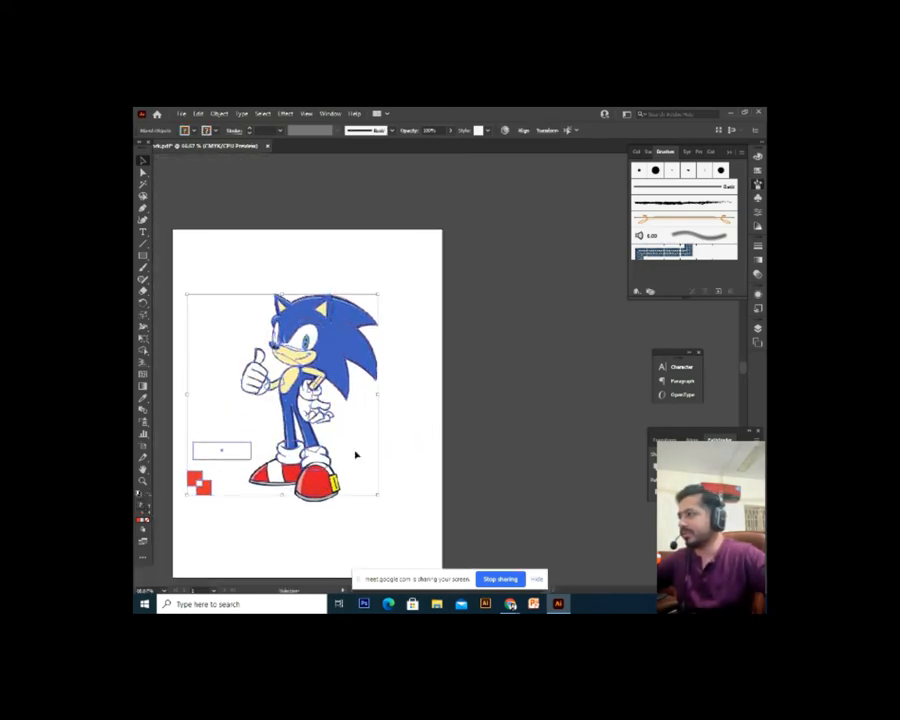
pyautogui.click(440, 441)
pyautogui.hotkey('ctrl', 'w')
pyautogui.press('Escape')
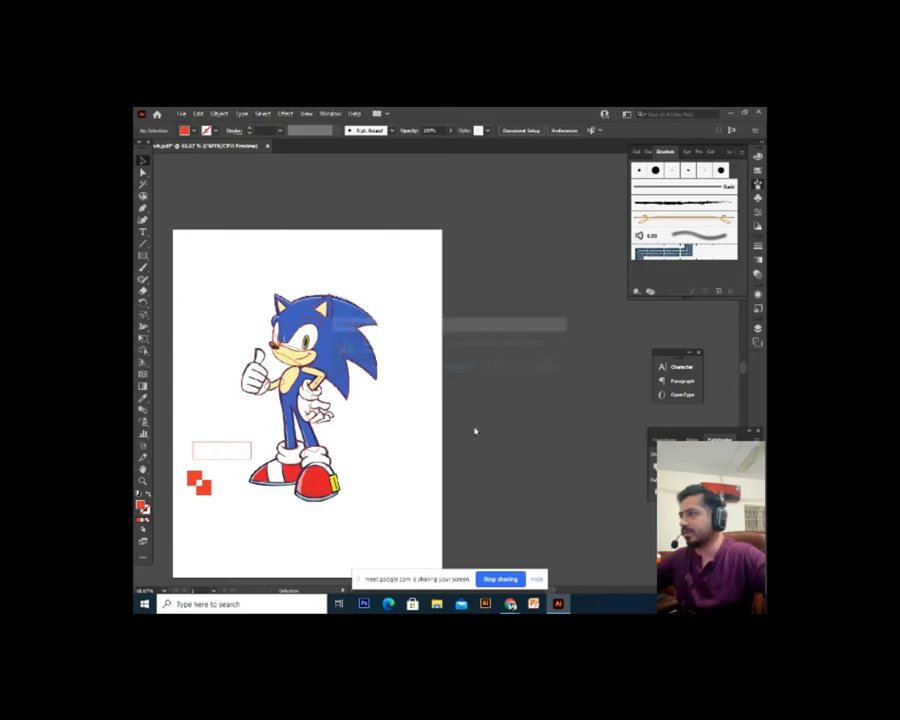
# Marquee-select all the Sonic artwork and move it off the artboard
pyautogui.moveTo(464, 362); pyautogui.dragTo(496, 376)
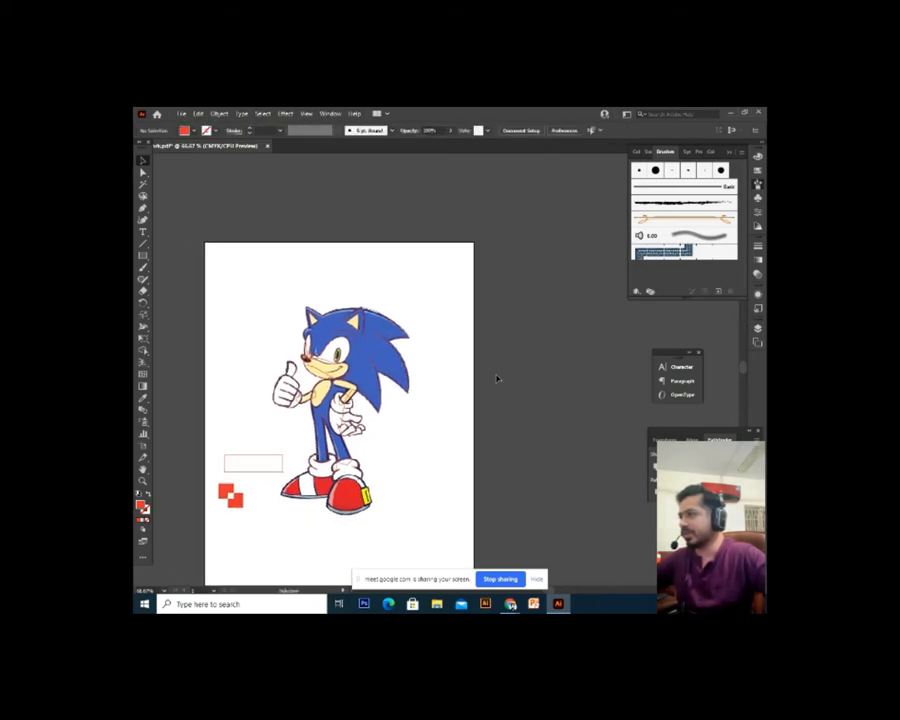
pyautogui.moveTo(470, 221); pyautogui.dragTo(190, 560)
pyautogui.moveTo(366, 518); pyautogui.dragTo(548, 472)
pyautogui.click(409, 251)
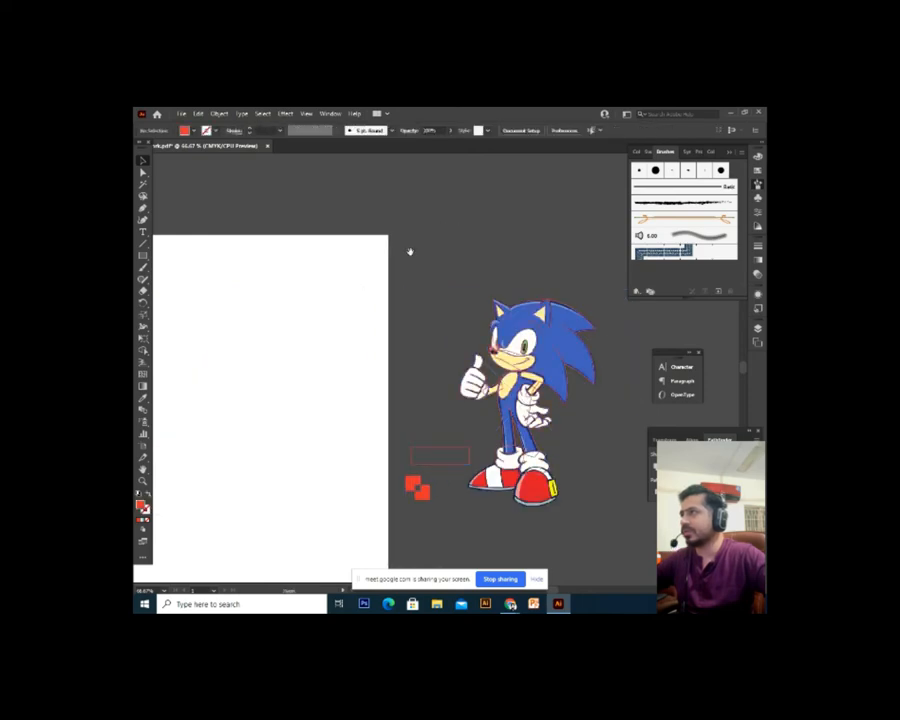
pyautogui.moveTo(409, 251); pyautogui.dragTo(543, 297)
# Zoom to 100% over the blank artboard and briefly check the Google Meet window
pyautogui.hotkey('ctrl', '+')
pyautogui.moveTo(516, 488); pyautogui.dragTo(512, 420)
pyautogui.click(541, 606)
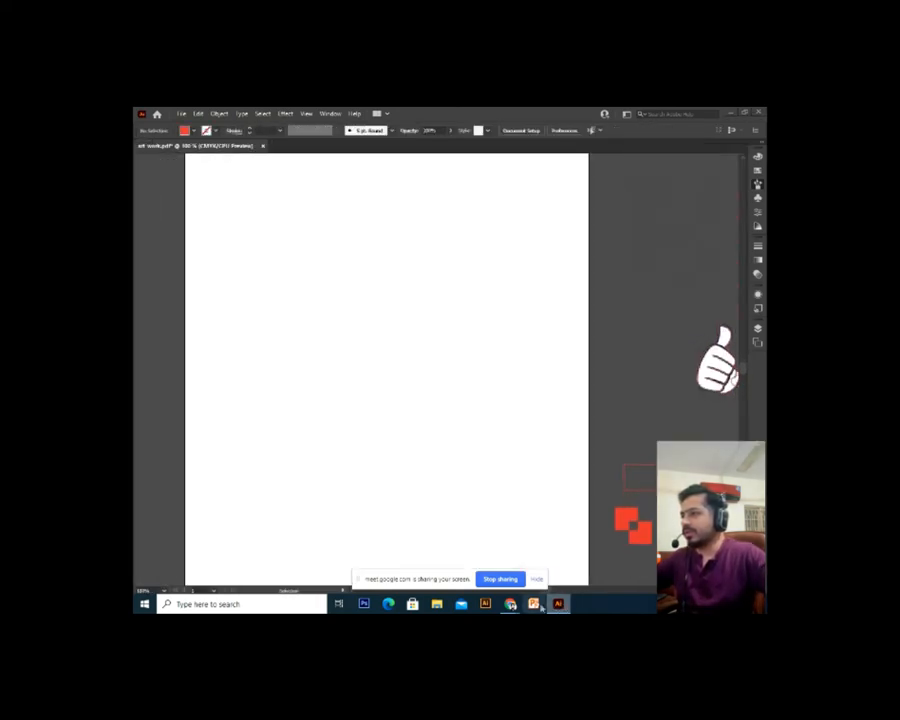
pyautogui.click(510, 604)
pyautogui.moveTo(510, 604)
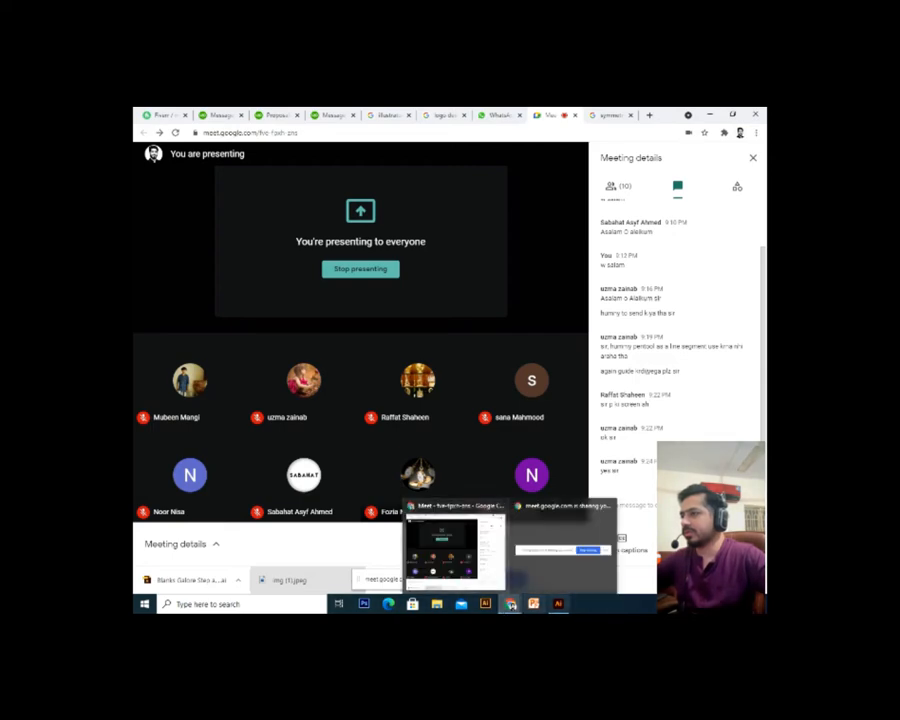
pyautogui.click(558, 604)
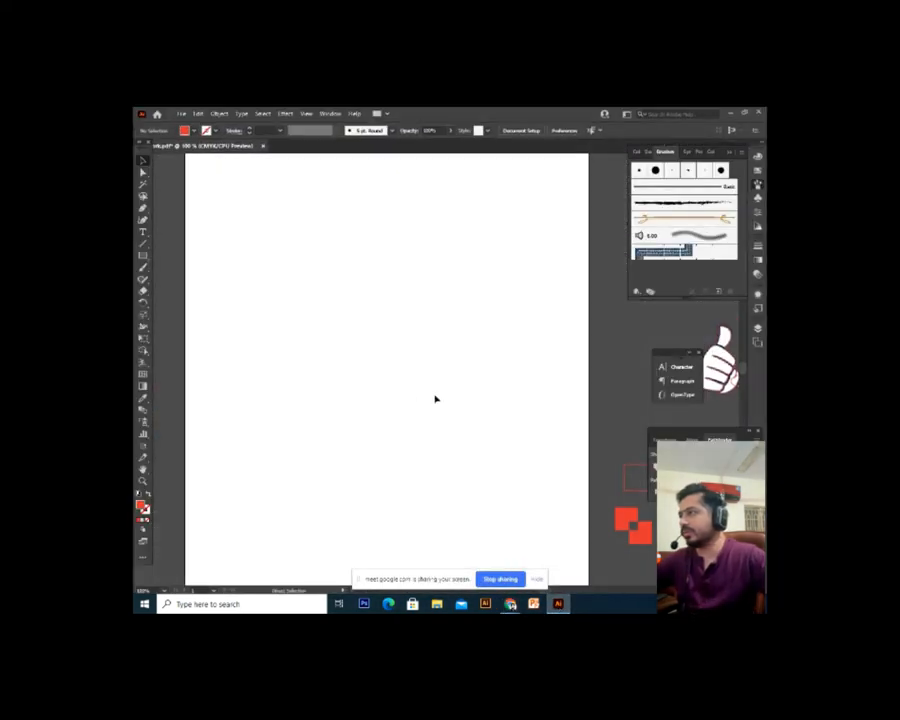
# Look between Sonic's thumbs-up hand and the artboard, settling on the blank artboard at 100%
pyautogui.keyDown('alt'); pyautogui.scroll(-1, 435, 399); pyautogui.keyUp('alt')
pyautogui.moveTo(444, 326); pyautogui.dragTo(415, 380)
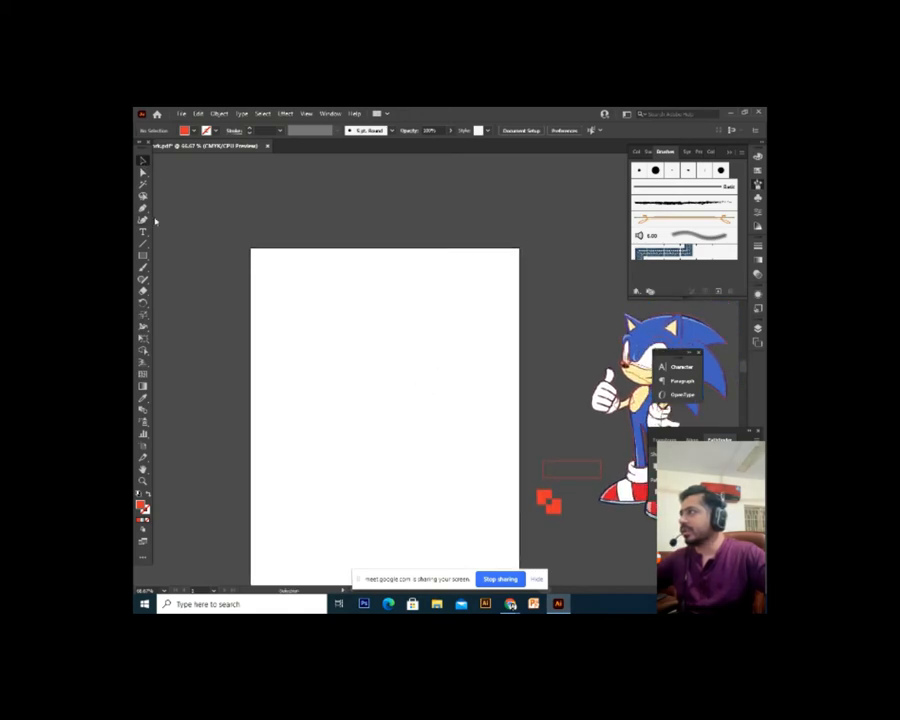
pyautogui.hotkey('ctrl', '=')
pyautogui.moveTo(400, 387); pyautogui.dragTo(259, 426)
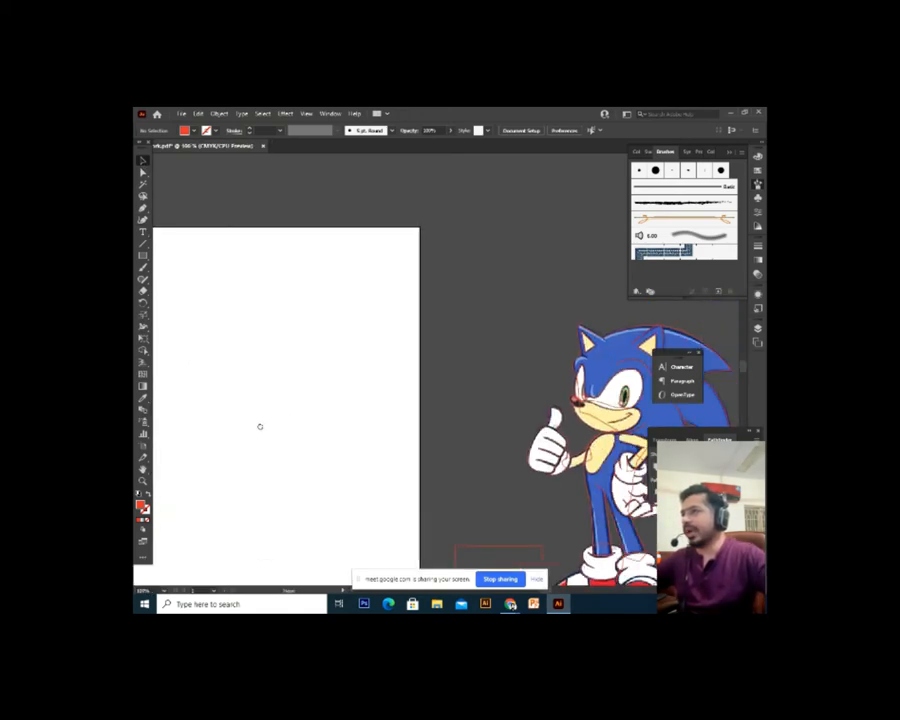
pyautogui.moveTo(496, 430); pyautogui.dragTo(475, 431)
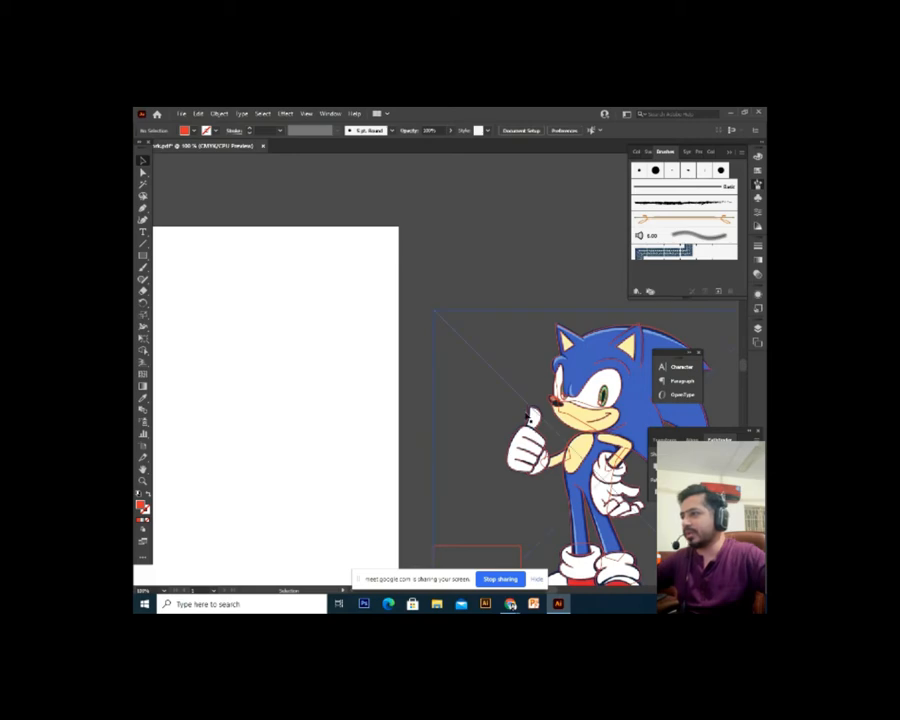
pyautogui.moveTo(277, 382); pyautogui.dragTo(384, 396)
pyautogui.moveTo(269, 354); pyautogui.dragTo(323, 374)
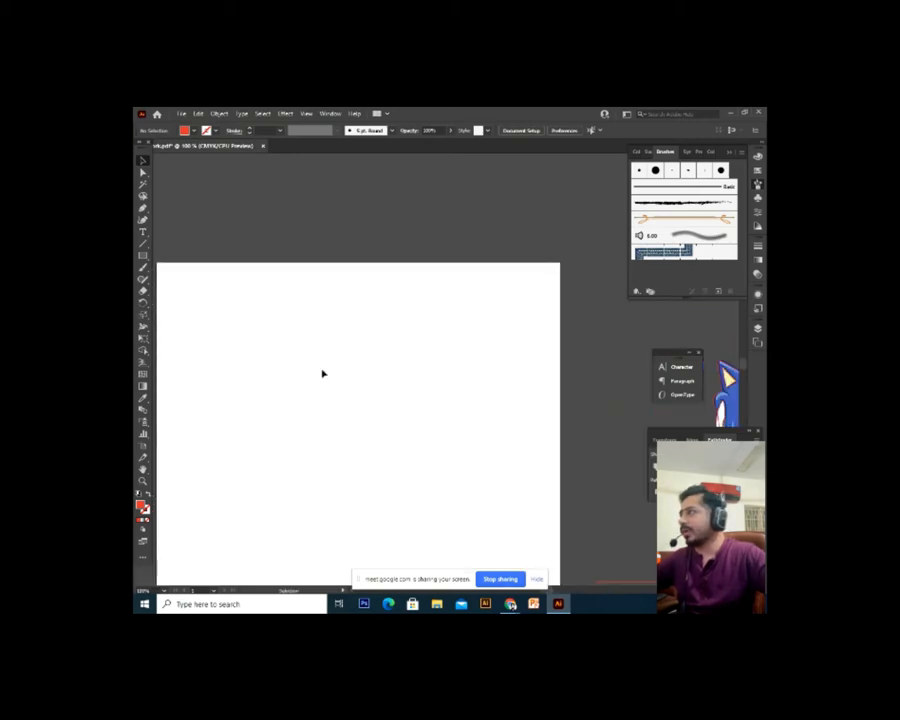
pyautogui.moveTo(443, 354); pyautogui.dragTo(313, 330)
pyautogui.moveTo(420, 392); pyautogui.dragTo(301, 354)
pyautogui.hotkey('ctrl', '=')
pyautogui.hotkey('ctrl', '=')
pyautogui.hotkey('ctrl', '=')
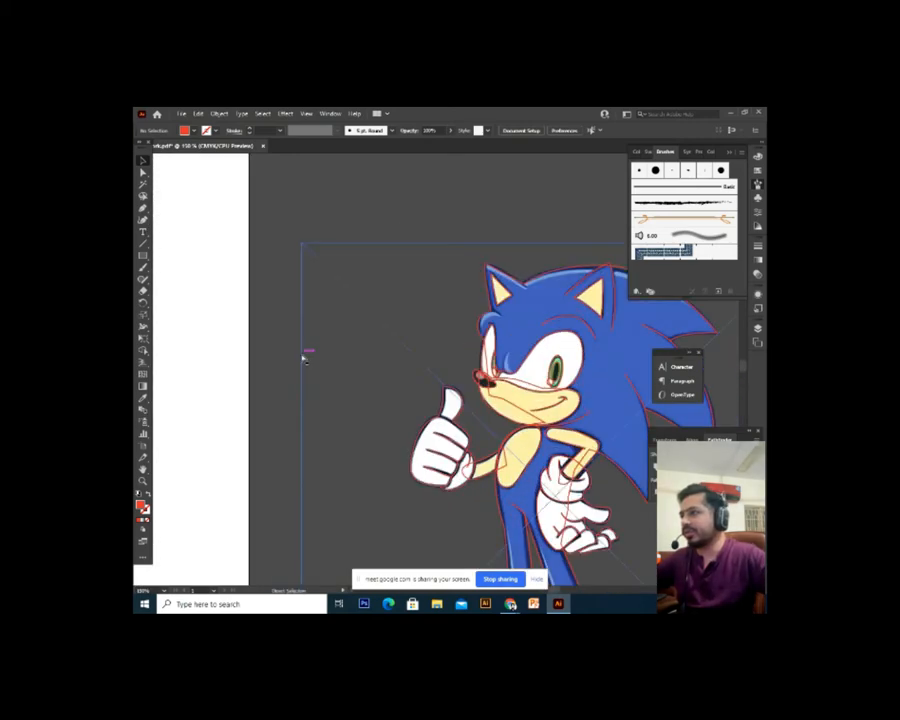
pyautogui.moveTo(558, 506); pyautogui.dragTo(543, 472)
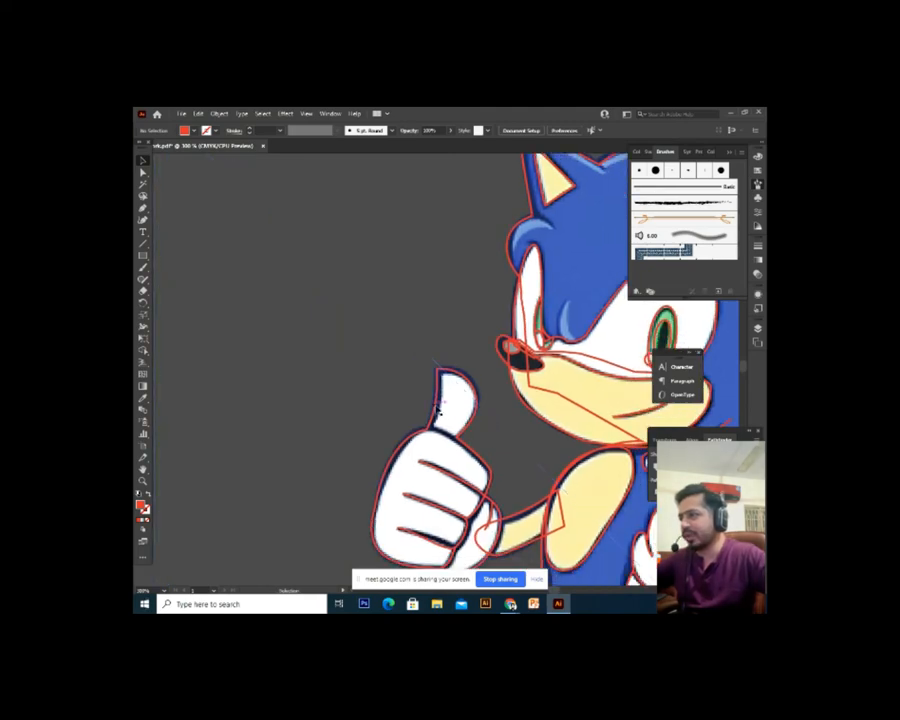
pyautogui.hotkey('ctrl', '-')
pyautogui.hotkey('ctrl', '-')
pyautogui.hotkey('ctrl', '-')
pyautogui.moveTo(433, 408); pyautogui.dragTo(628, 531)
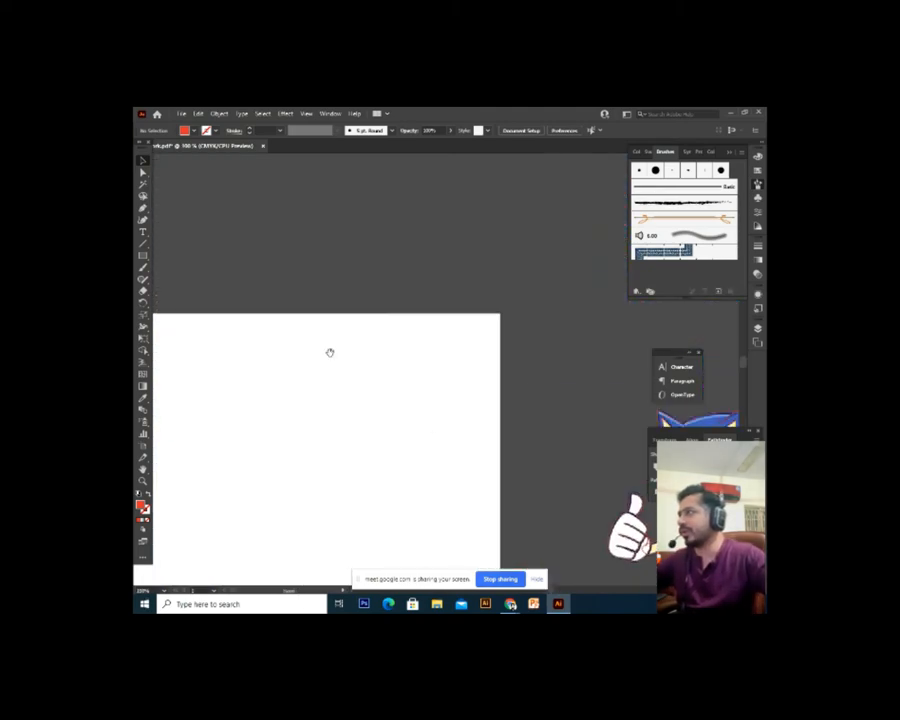
pyautogui.click(143, 208)
# Draw a straight horizontal line across the blank artboard with the Pen tool
pyautogui.click(315, 340)
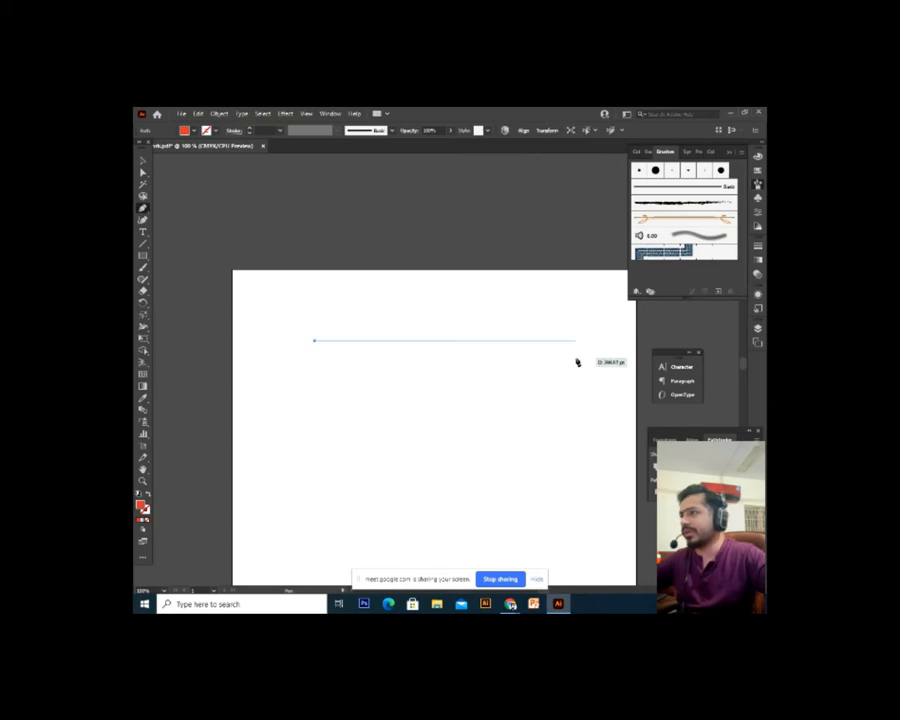
pyautogui.click(574, 340)
pyautogui.press('Escape')
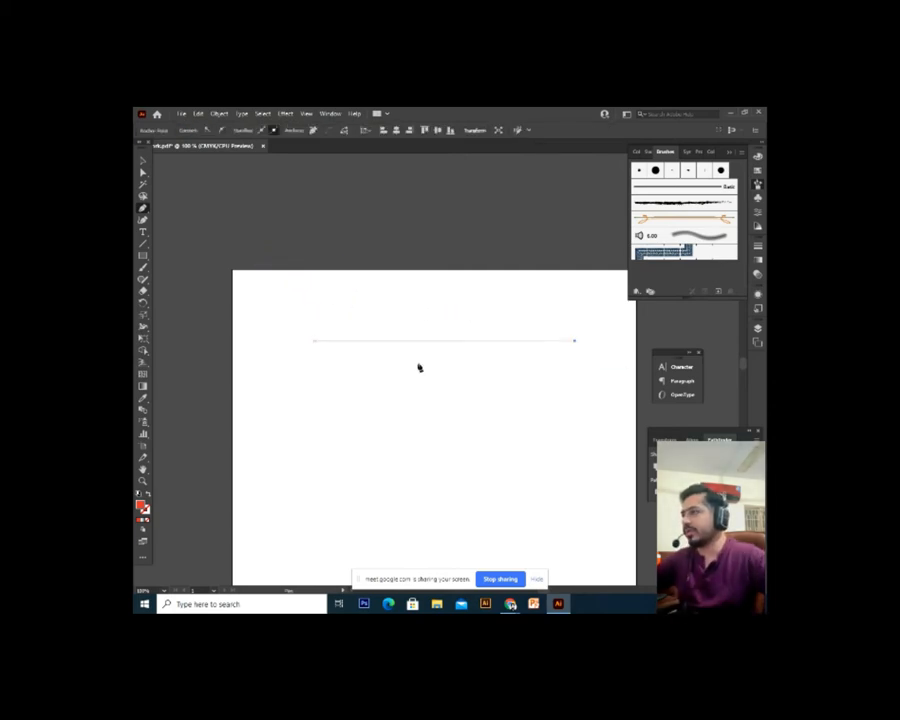
pyautogui.press('v')
pyautogui.hotkey('ctrl', '+')
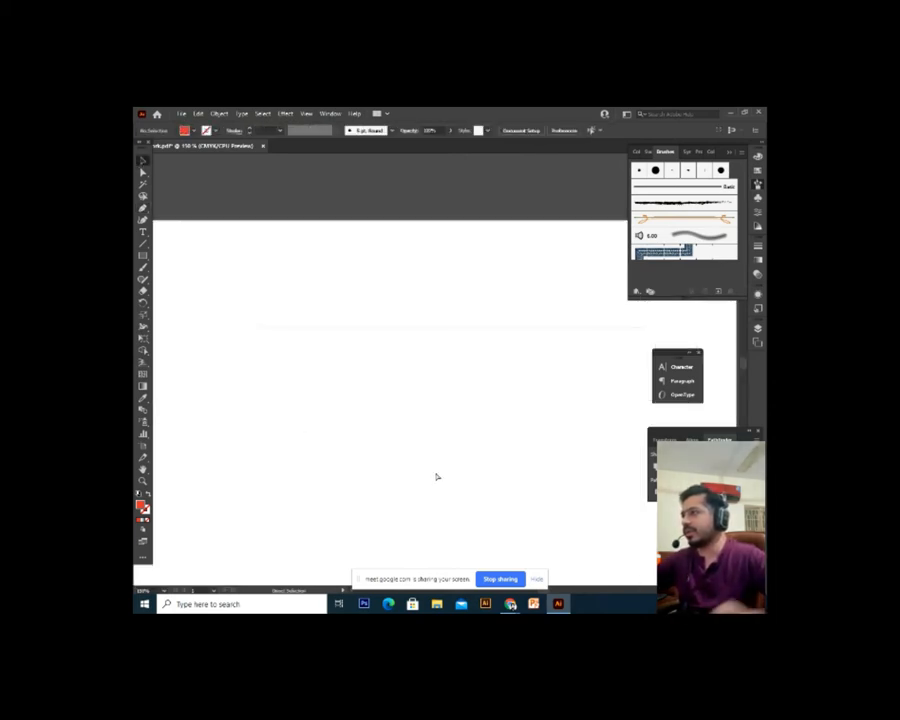
# Set the horizontal line's stroke weight to 0.25 pt and deselect it
pyautogui.click(410, 321)
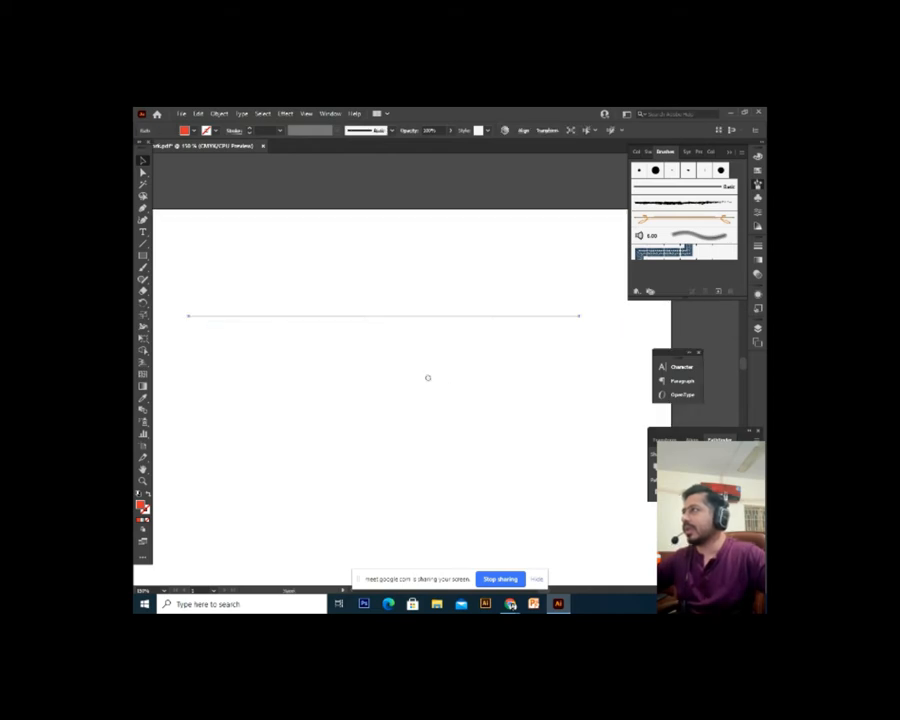
pyautogui.click(229, 133)
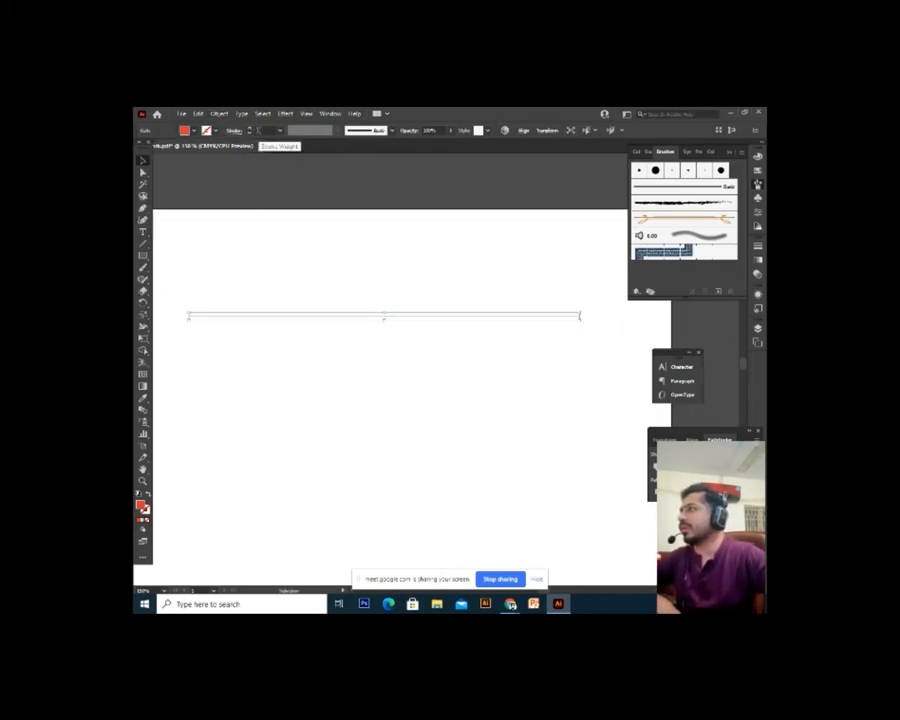
pyautogui.click(282, 131)
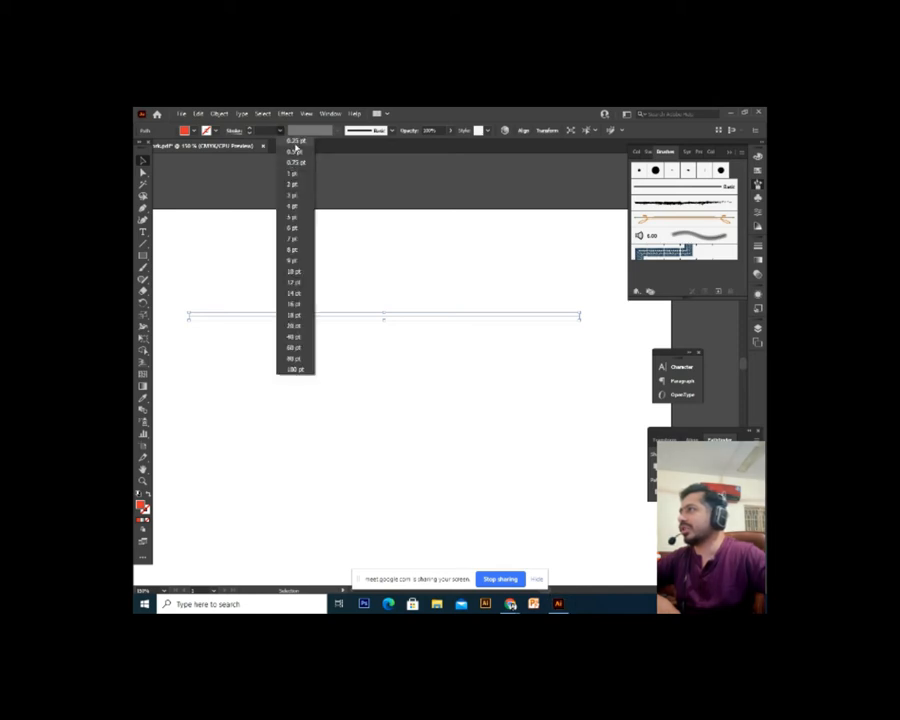
pyautogui.click(295, 142)
pyautogui.click(370, 320)
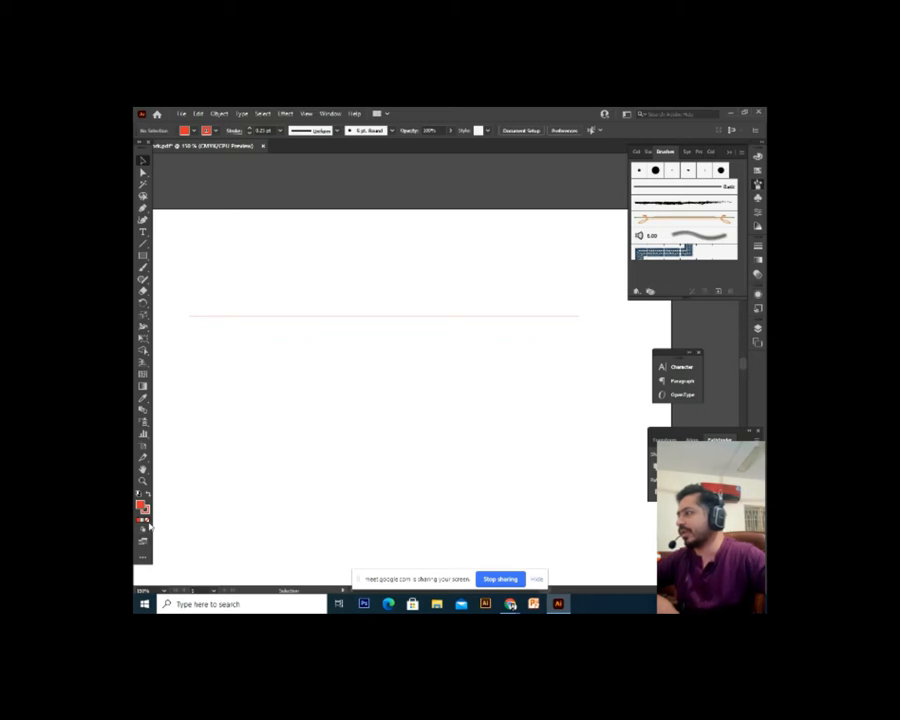
# Select the red horizontal line and set its stroke weight to 1 pt
pyautogui.click(144, 510)
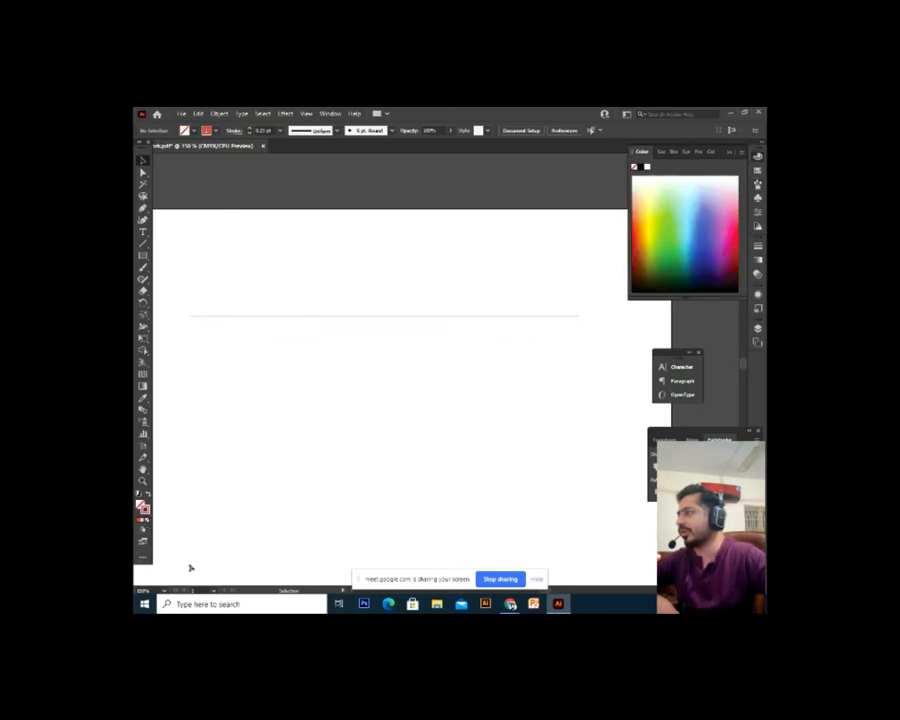
pyautogui.click(275, 317)
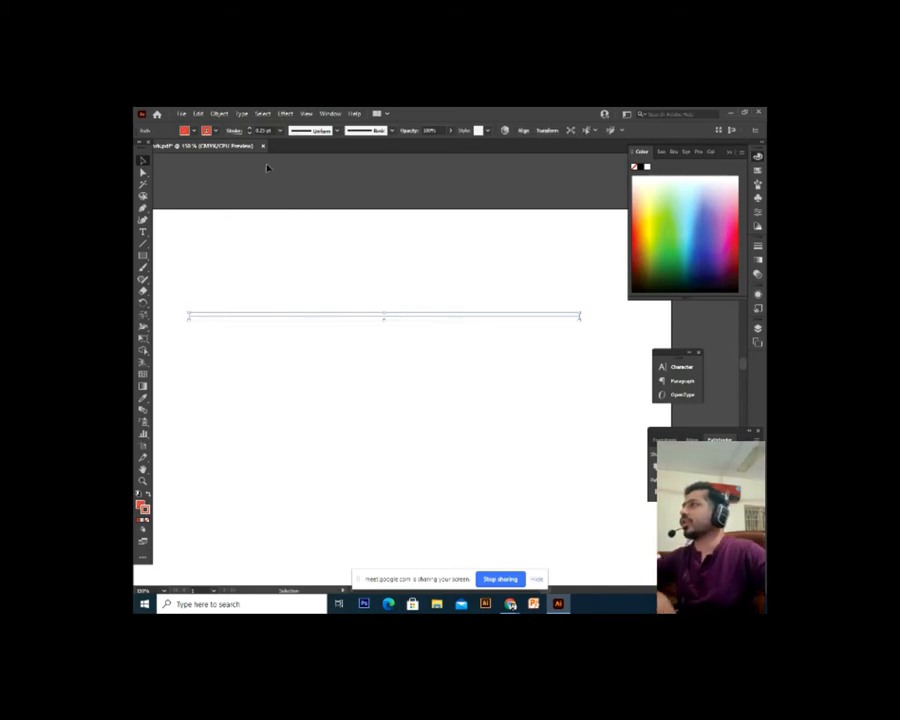
pyautogui.click(334, 413)
pyautogui.moveTo(356, 293); pyautogui.dragTo(320, 371)
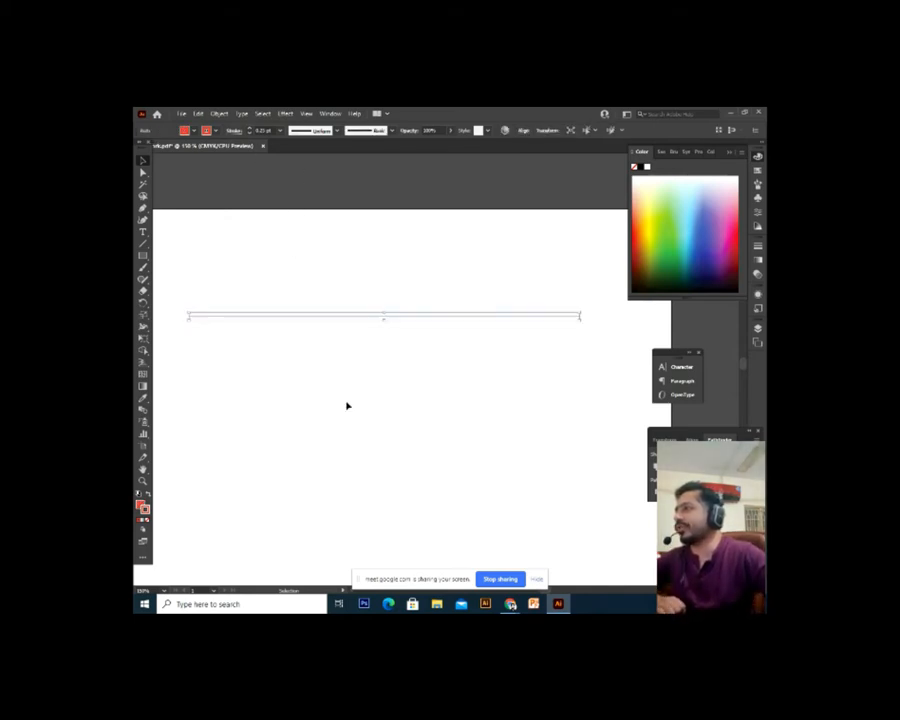
pyautogui.click(346, 402)
pyautogui.click(358, 316)
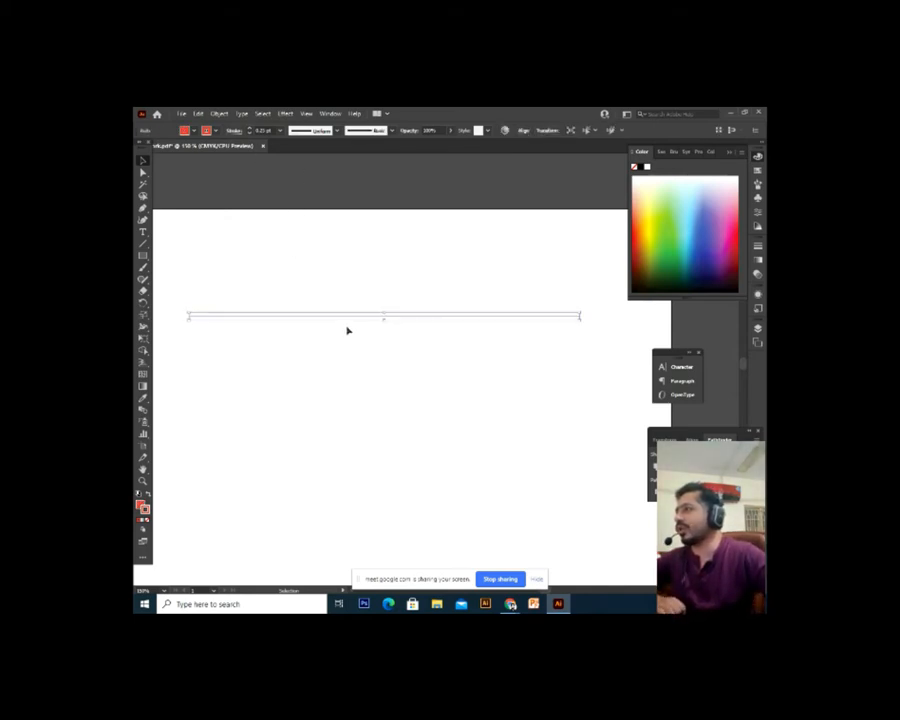
pyautogui.click(280, 132)
pyautogui.click(384, 239)
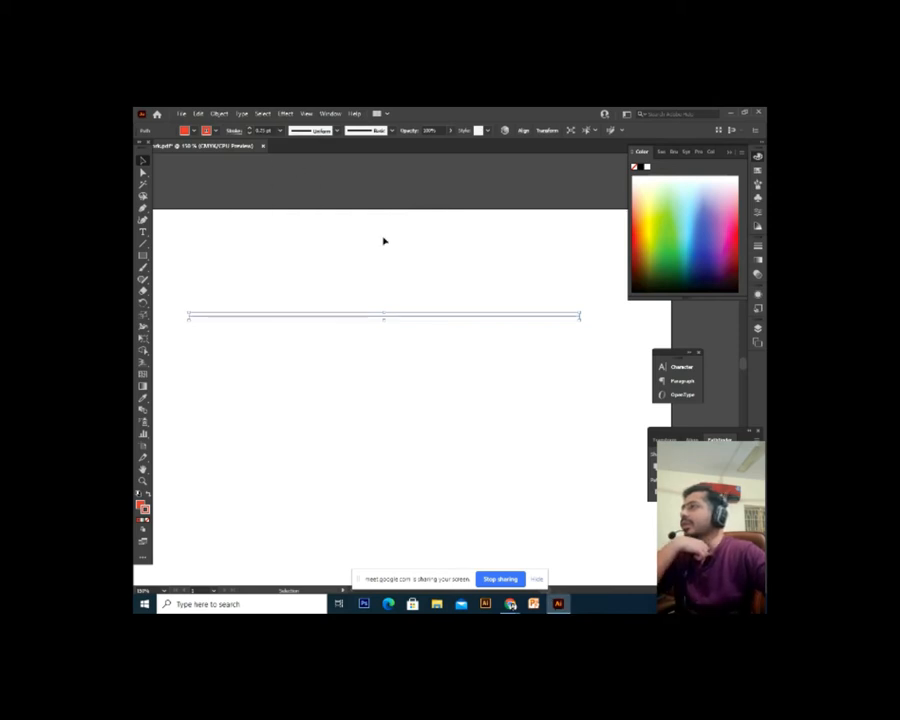
pyautogui.moveTo(429, 281); pyautogui.dragTo(391, 340)
pyautogui.click(350, 326)
pyautogui.click(349, 317)
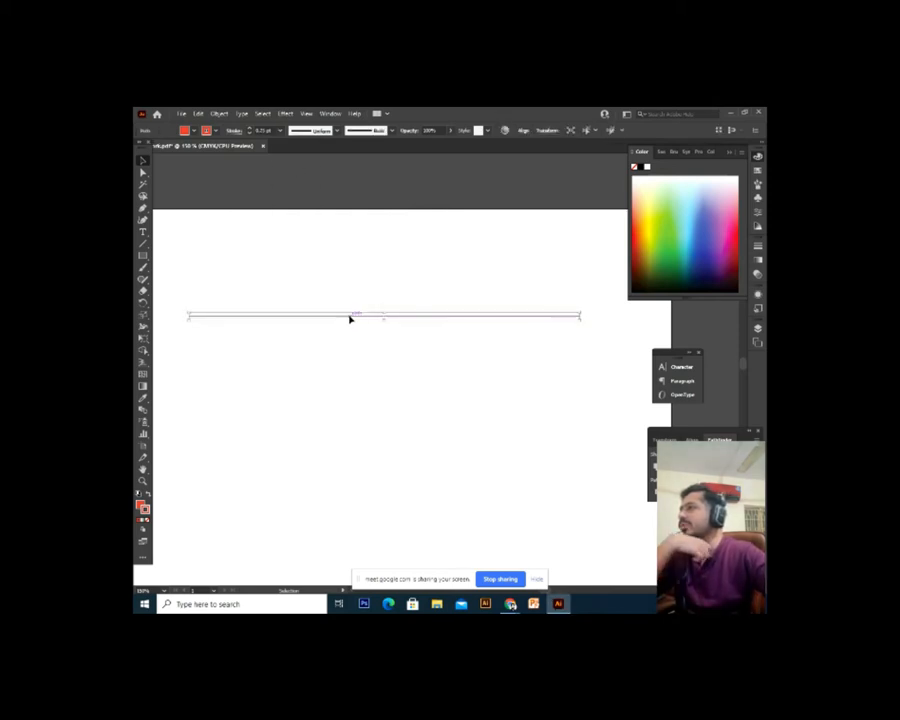
pyautogui.click(280, 132)
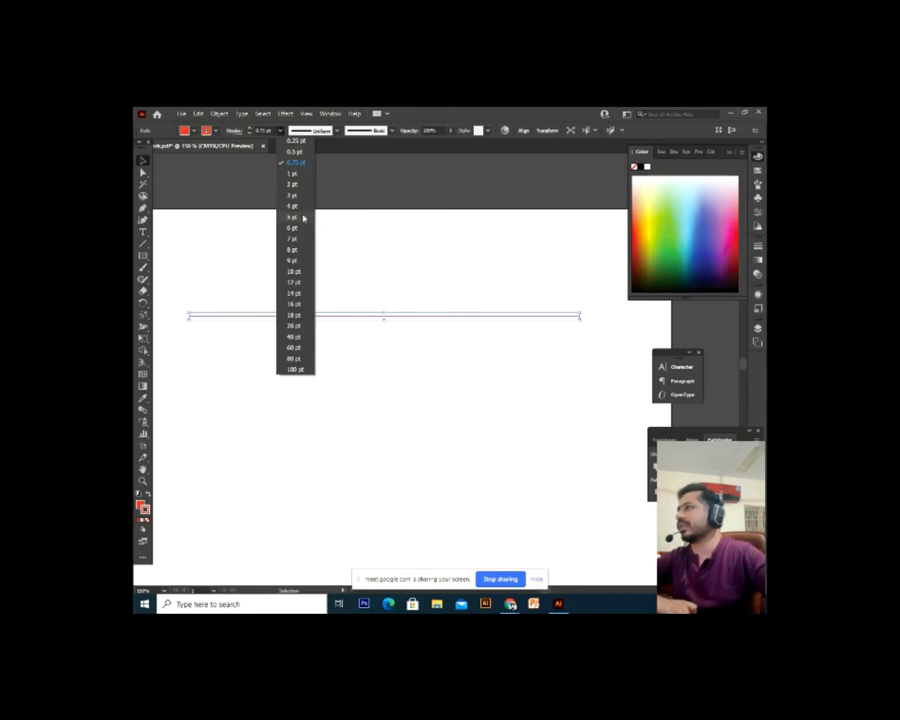
pyautogui.click(295, 166)
pyautogui.click(365, 348)
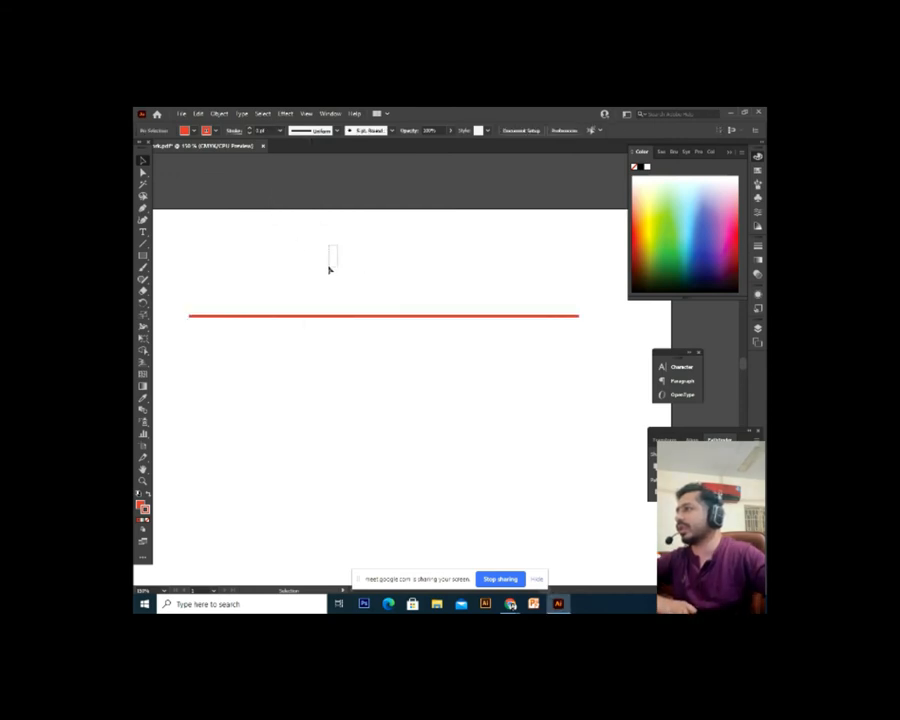
# Thicken the red line's stroke to 12, 16, 20 and then 40 pt
pyautogui.click(315, 313)
pyautogui.click(280, 131)
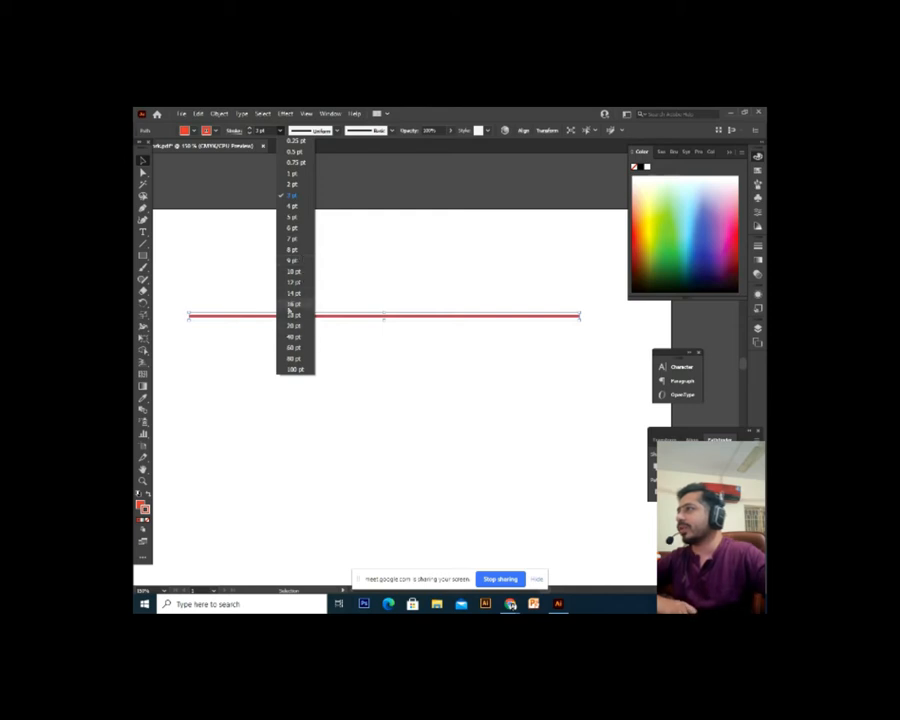
pyautogui.click(297, 283)
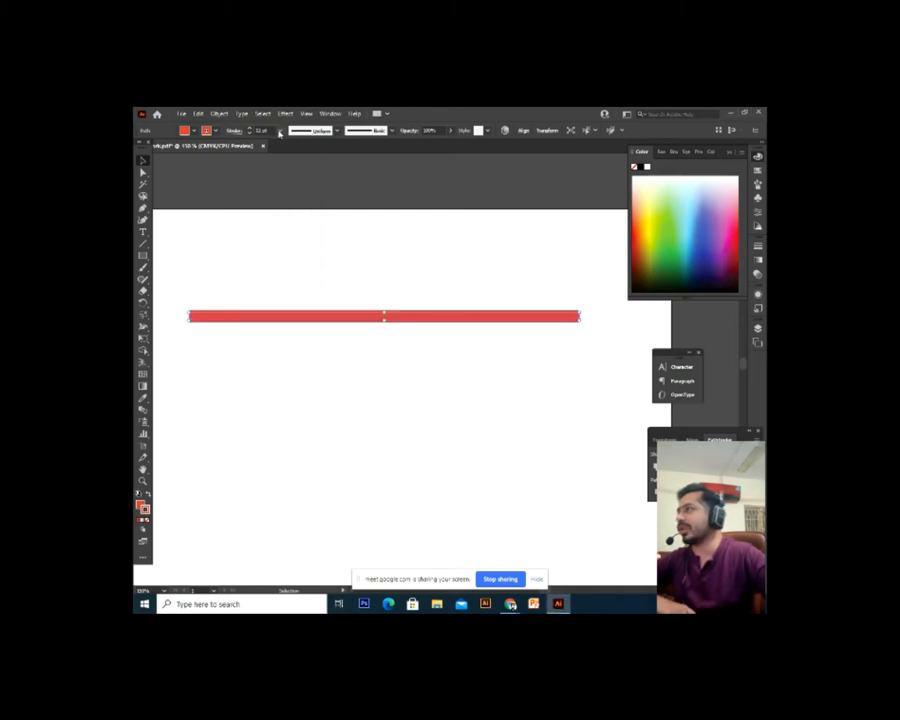
pyautogui.click(280, 133)
pyautogui.click(290, 304)
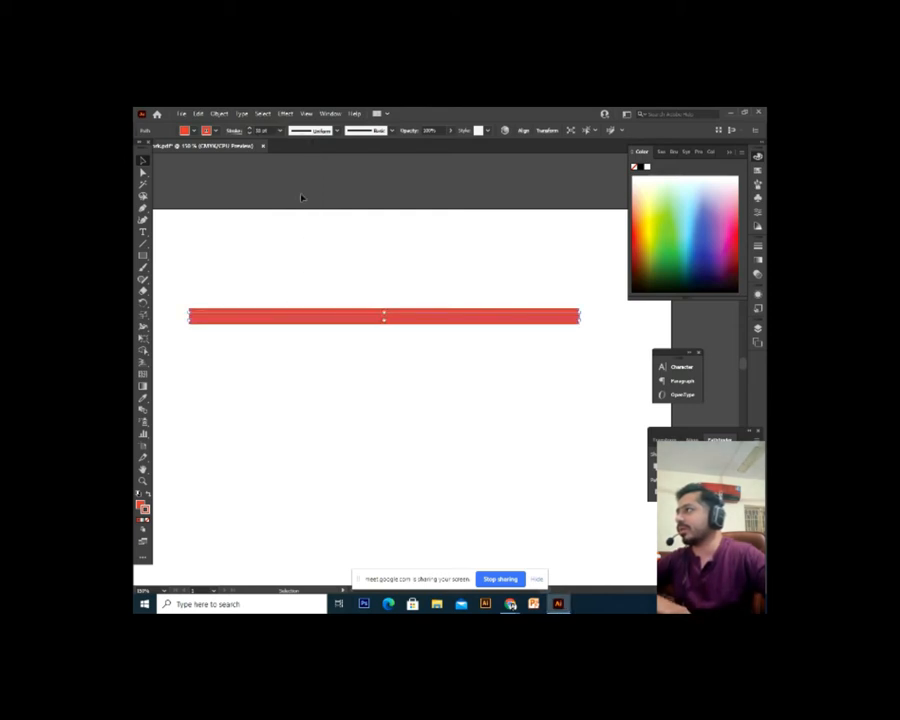
pyautogui.click(280, 133)
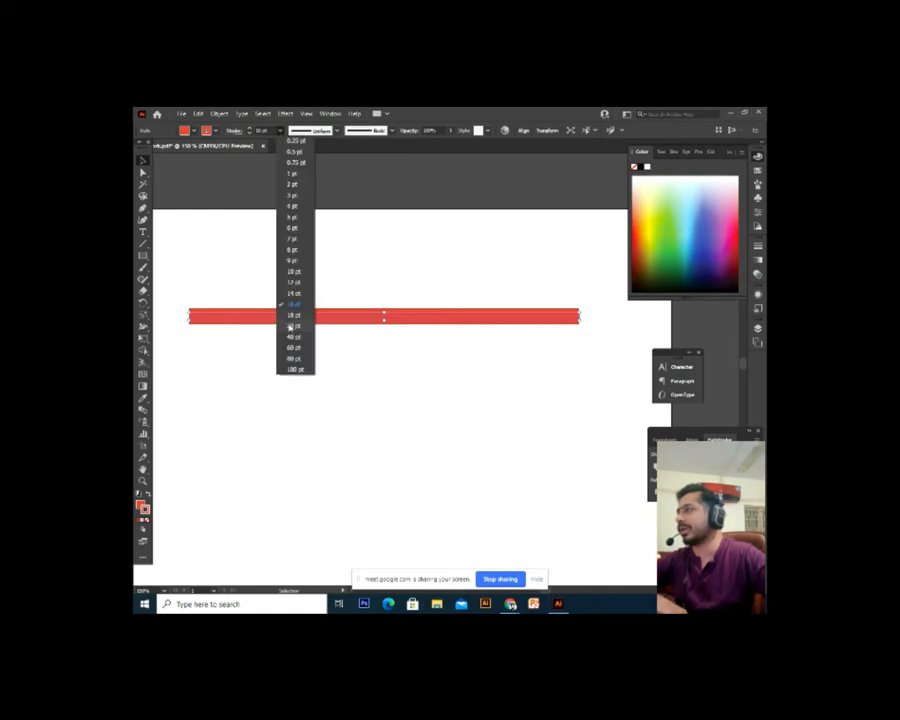
pyautogui.click(290, 326)
pyautogui.click(279, 133)
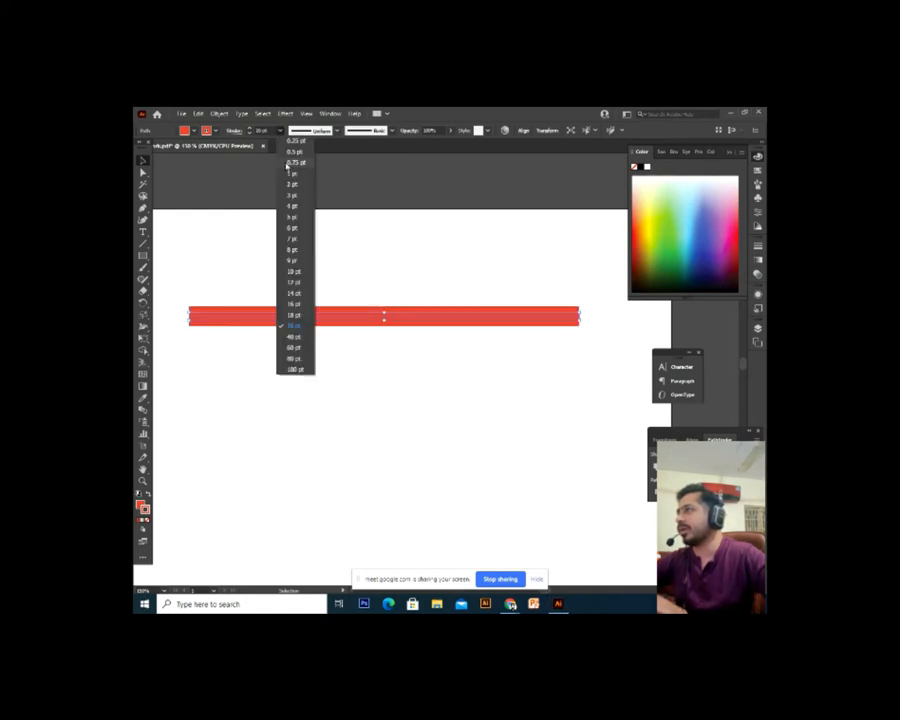
pyautogui.click(292, 339)
# Marquee-select the 40 pt red bar and delete it, then zoom out
pyautogui.click(383, 245)
pyautogui.moveTo(458, 243); pyautogui.dragTo(273, 513)
pyautogui.press('Delete')
pyautogui.keyDown('alt'); pyautogui.scroll(-1, 323, 484); pyautogui.keyUp('alt')
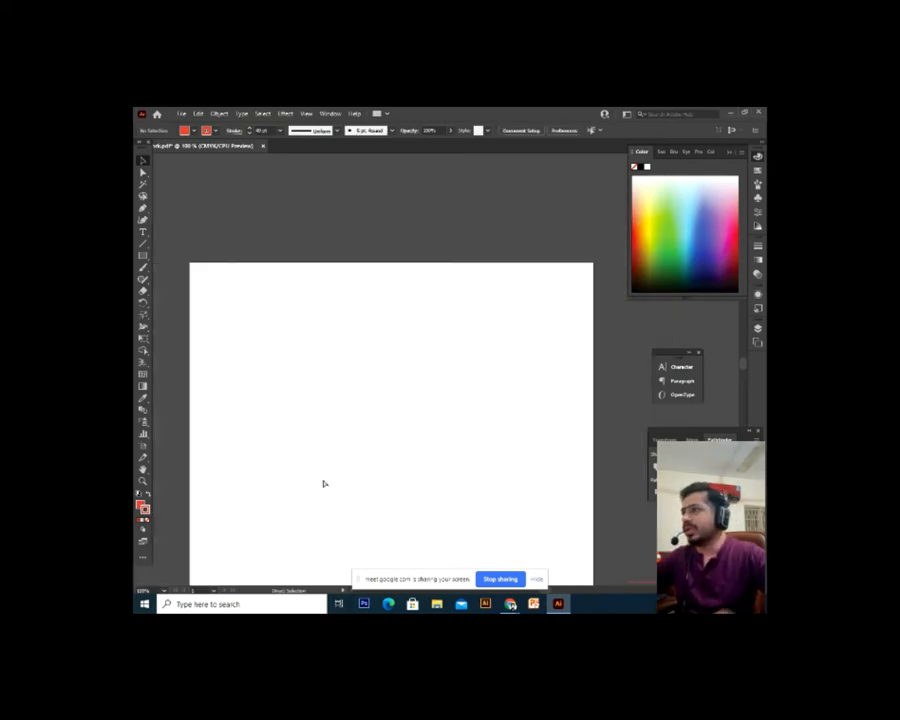
# Pan to Sonic's head, move the brow curve lower and undo the move
pyautogui.moveTo(374, 450); pyautogui.dragTo(142, 336)
pyautogui.moveTo(254, 254)
pyautogui.mouseDown()
pyautogui.moveTo(273, 311)
pyautogui.moveTo(255, 381)
pyautogui.mouseUp()
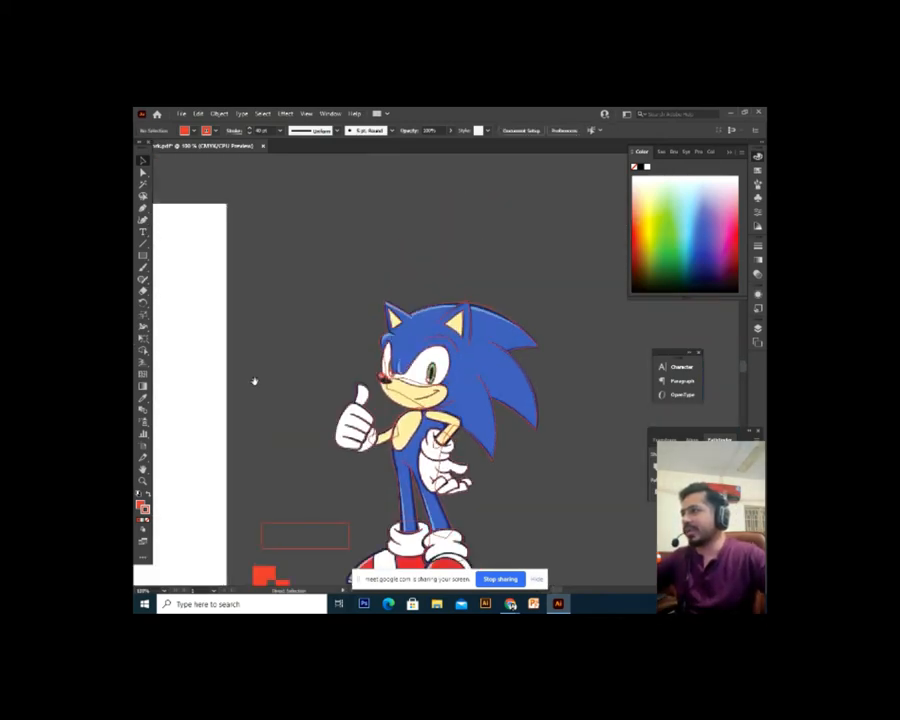
pyautogui.hotkey('ctrl', '+')
pyautogui.hotkey('ctrl', '+')
pyautogui.hotkey('ctrl', '+')
pyautogui.moveTo(507, 292); pyautogui.dragTo(372, 472)
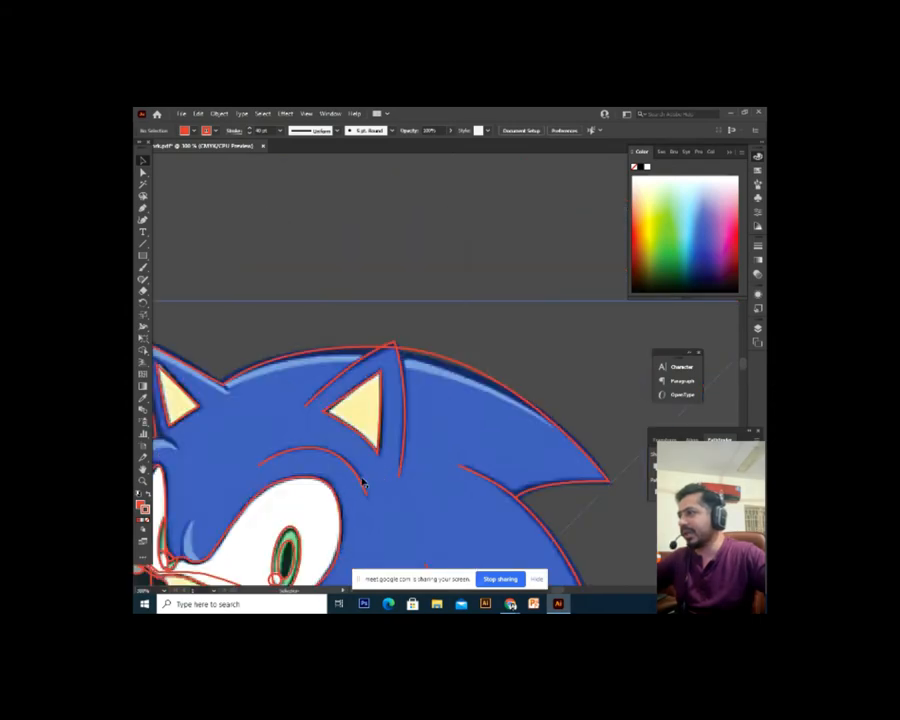
pyautogui.click(364, 483)
pyautogui.moveTo(374, 544); pyautogui.dragTo(402, 474)
pyautogui.moveTo(384, 400); pyautogui.dragTo(383, 455)
pyautogui.hotkey('ctrl', 'z')
# Zoom in on Sonic's head to frame the red outline curves near his ear
pyautogui.hotkey('ctrl', '+')
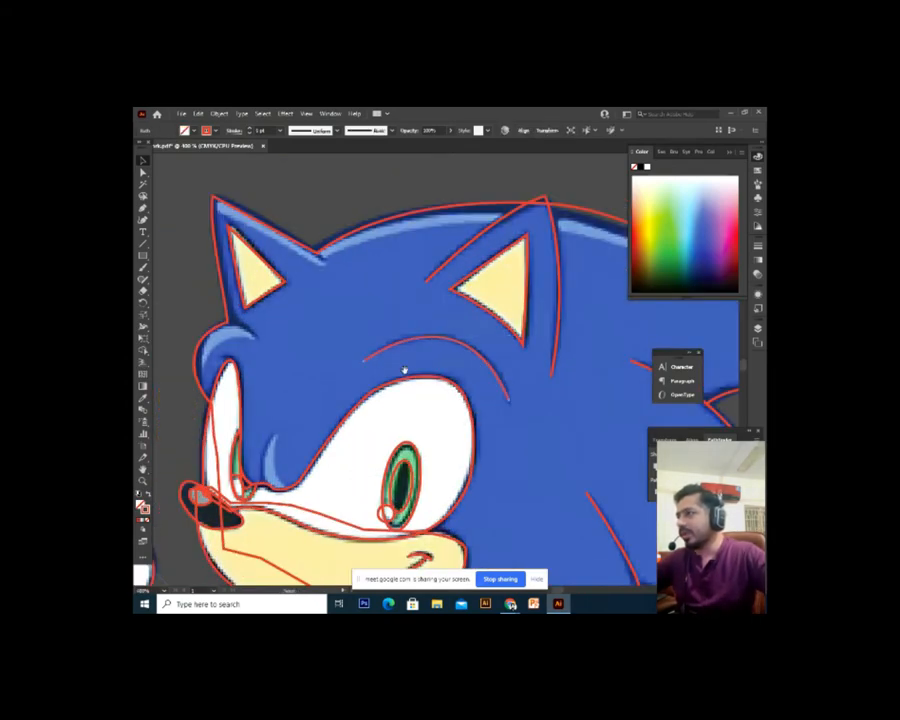
pyautogui.moveTo(405, 370); pyautogui.dragTo(279, 514)
pyautogui.click(296, 272)
pyautogui.moveTo(317, 334); pyautogui.dragTo(357, 261)
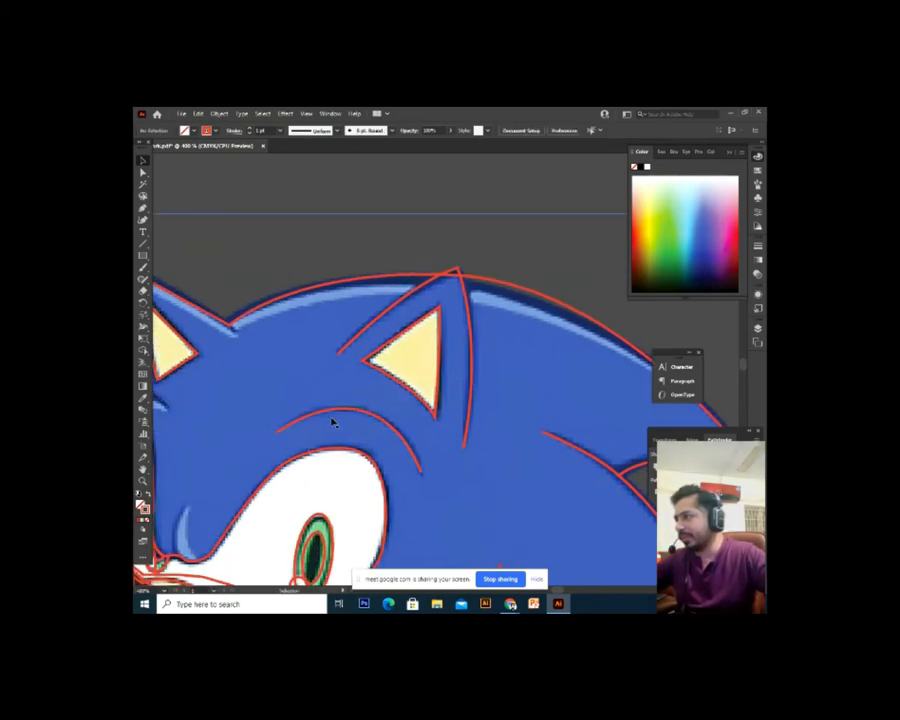
pyautogui.scroll(10, 430, 476)
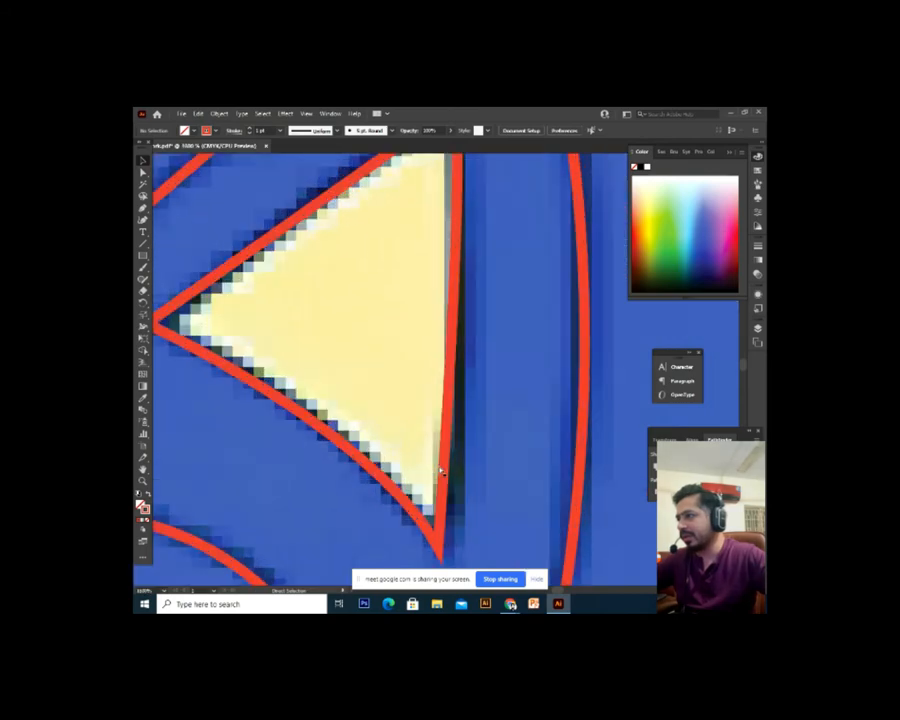
pyautogui.moveTo(405, 477); pyautogui.dragTo(420, 269)
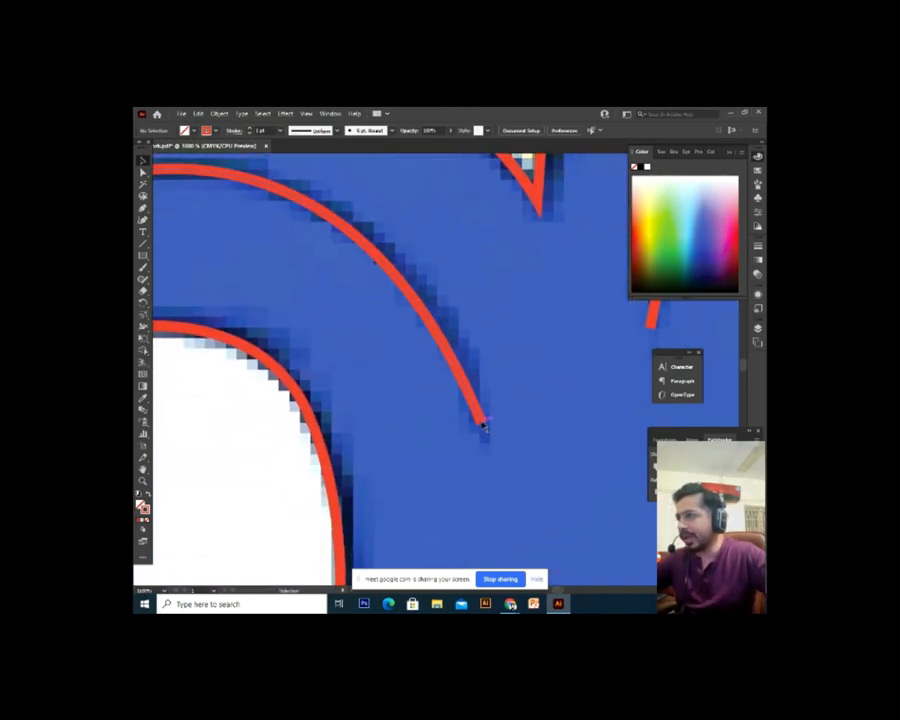
pyautogui.moveTo(371, 371); pyautogui.dragTo(584, 494)
# Undo the accidental move of the placed Sonic image
pyautogui.moveTo(323, 392); pyautogui.dragTo(433, 392)
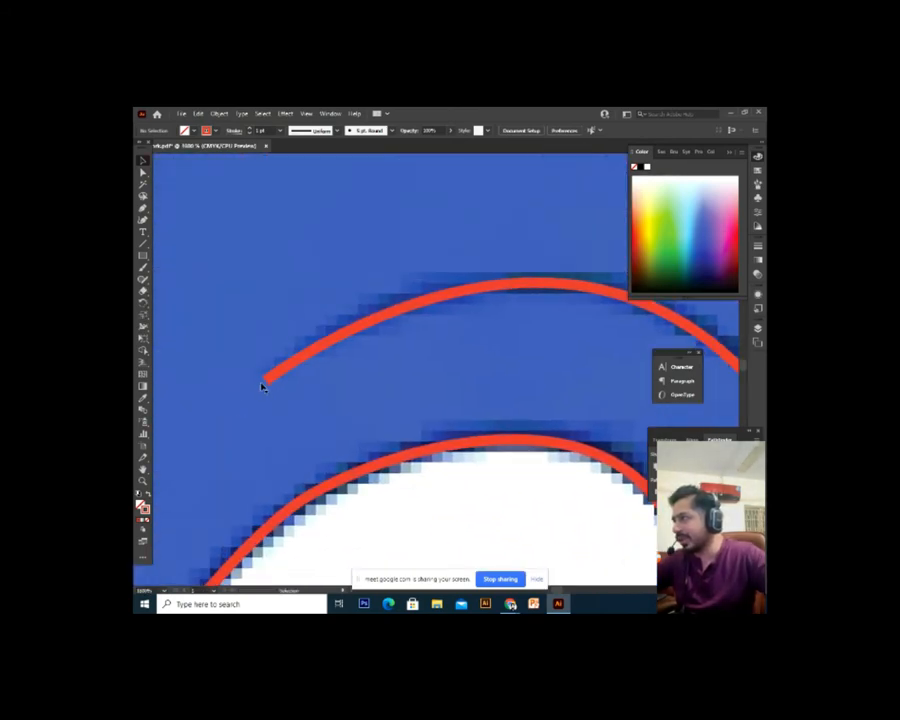
pyautogui.moveTo(291, 371); pyautogui.dragTo(314, 432)
pyautogui.hotkey('ctrl', 'z')
# Give the red brow curve a width profile that tapers at both ends
pyautogui.click(321, 348)
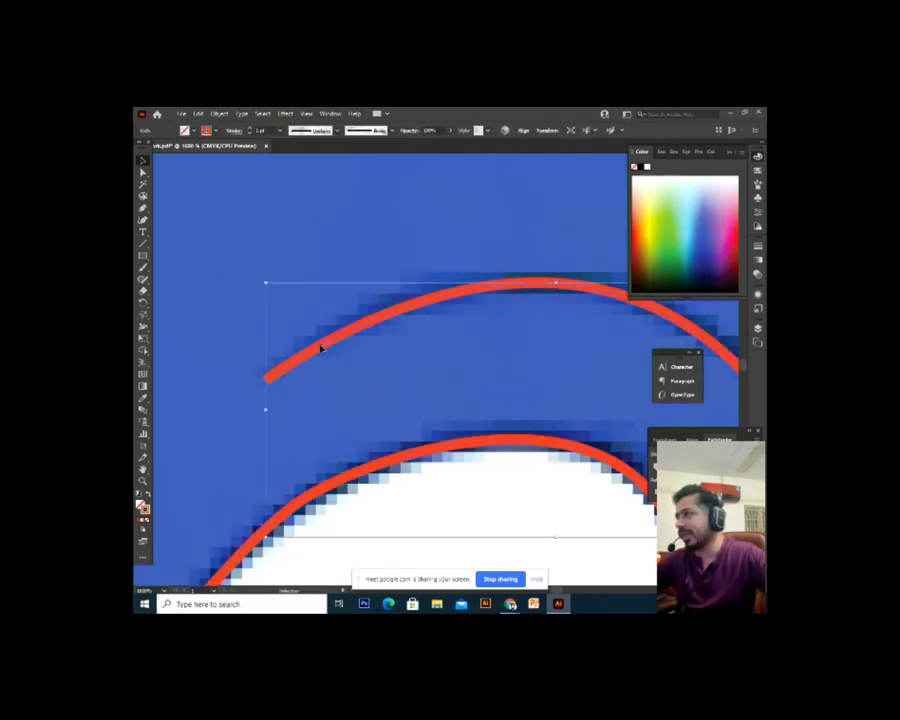
pyautogui.hotkey('ctrl', '-')
pyautogui.hotkey('ctrl', '-')
pyautogui.hotkey('ctrl', '-')
pyautogui.hotkey('ctrl', '-')
pyautogui.moveTo(395, 285); pyautogui.dragTo(349, 319)
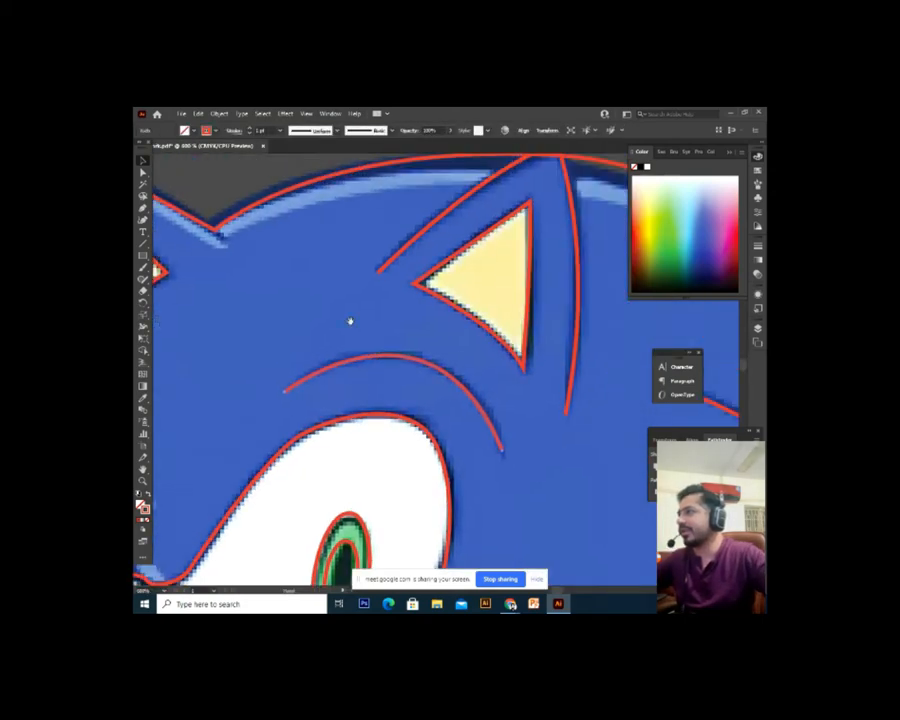
pyautogui.click(231, 131)
pyautogui.click(192, 281)
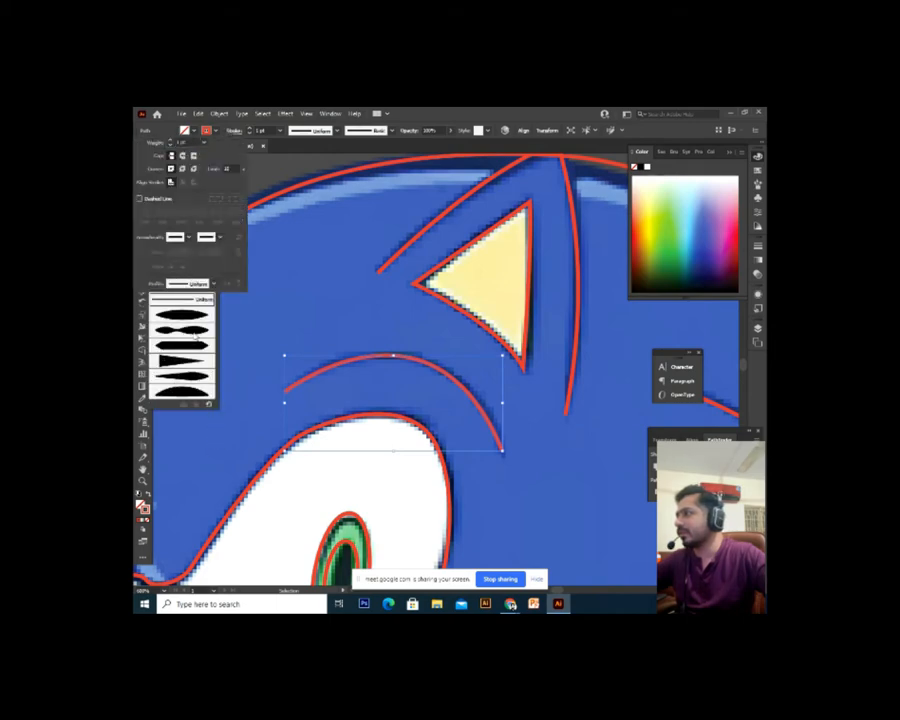
pyautogui.click(193, 373)
pyautogui.click(537, 506)
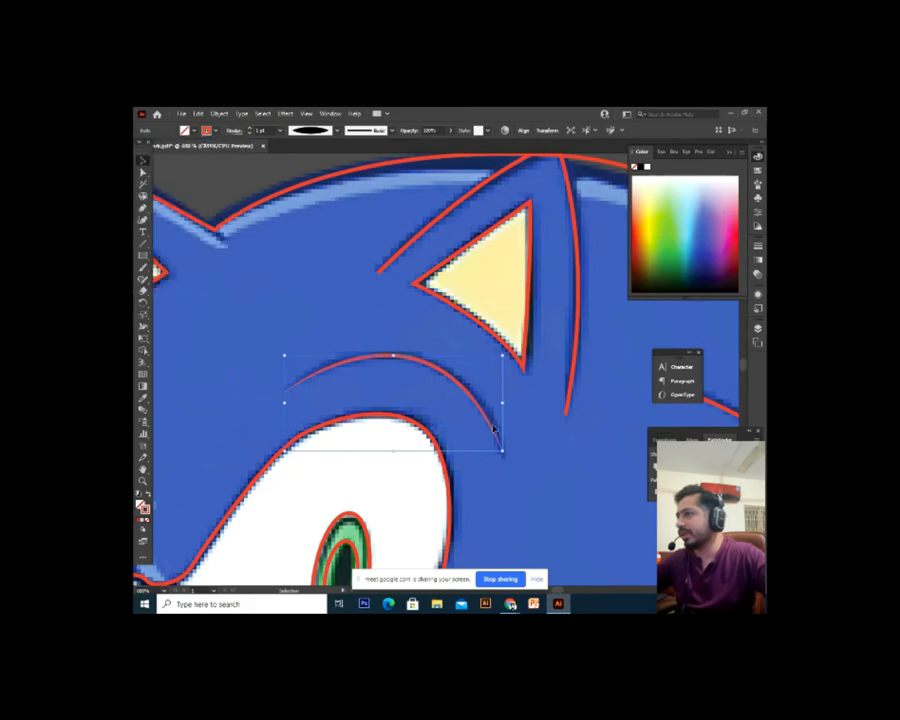
pyautogui.click(474, 421)
pyautogui.moveTo(482, 446); pyautogui.dragTo(474, 443)
pyautogui.press('a')
pyautogui.scroll(-5, 484, 410)
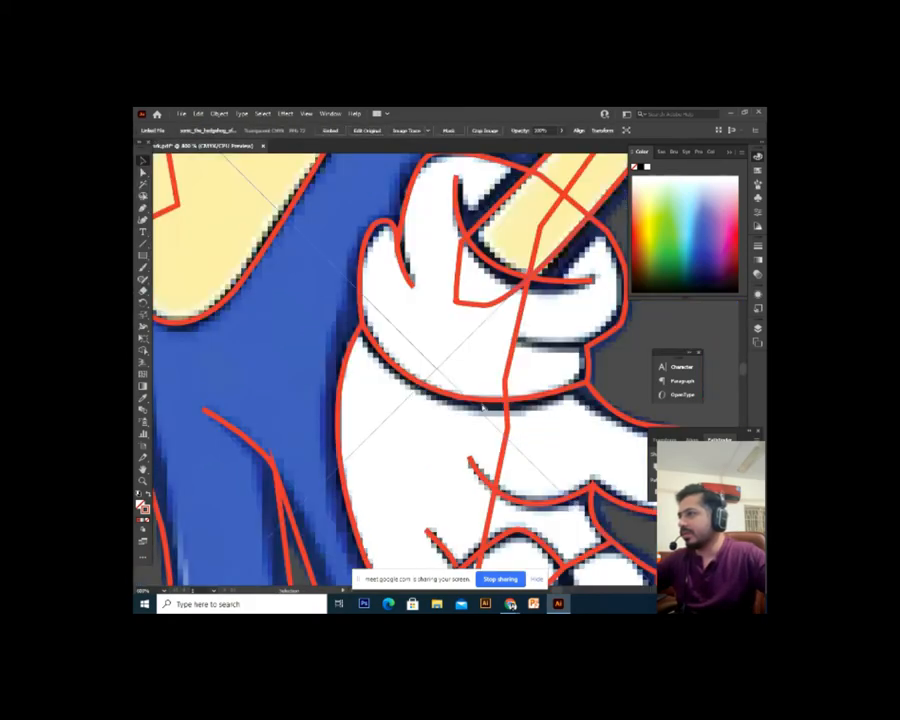
# Zoom in on Sonic's head and select the red arc above the eye
pyautogui.scroll(-2, 458, 260)
pyautogui.moveTo(497, 166); pyautogui.dragTo(362, 492)
pyautogui.hotkey('ctrl', '+')
pyautogui.hotkey('ctrl', '+')
pyautogui.hotkey('ctrl', '+')
pyautogui.scroll(10, 424, 276)
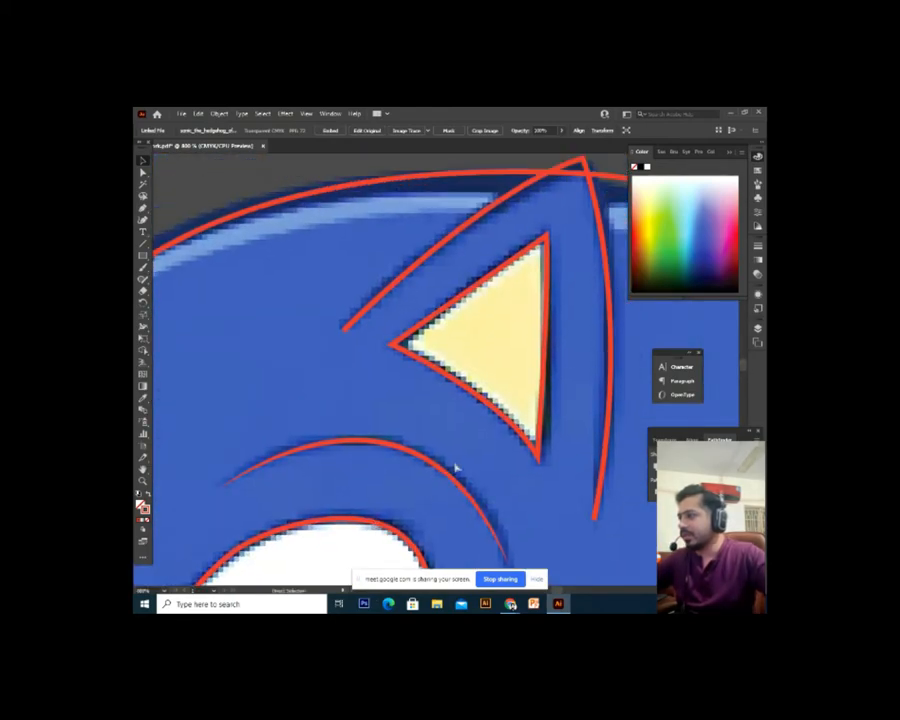
pyautogui.click(455, 467)
pyautogui.moveTo(480, 468)
pyautogui.mouseDown()
pyautogui.moveTo(440, 442)
pyautogui.moveTo(477, 445)
pyautogui.mouseUp()
pyautogui.click(482, 462)
pyautogui.click(432, 477)
# Apply the double-tapered width profile to the upper arc
pyautogui.scroll(2, 477, 445)
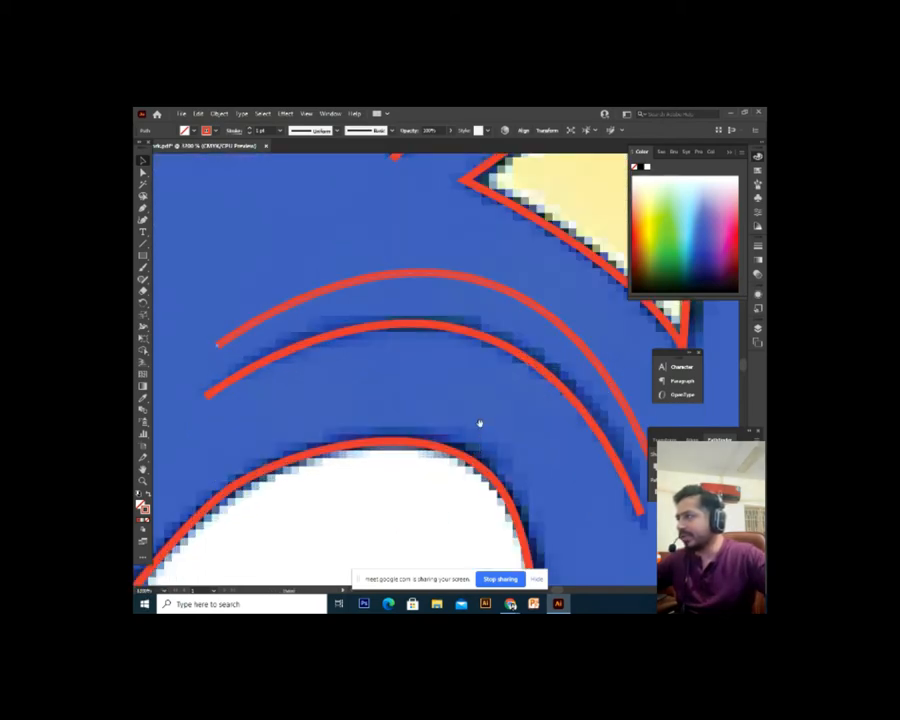
pyautogui.scroll(1, 476, 420)
pyautogui.moveTo(350, 449); pyautogui.dragTo(306, 452)
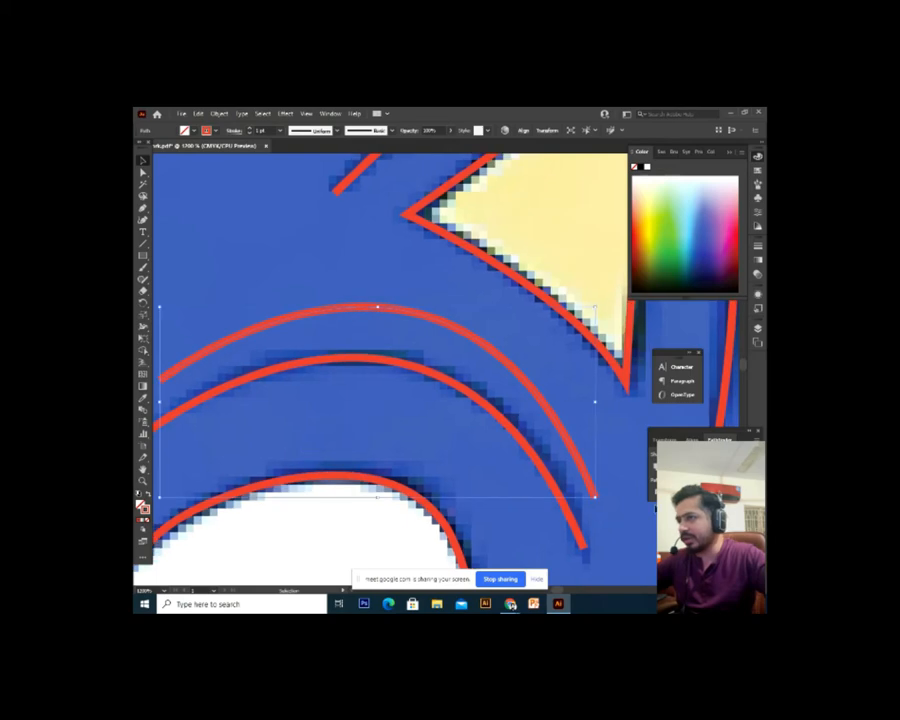
pyautogui.moveTo(327, 398); pyautogui.dragTo(381, 428)
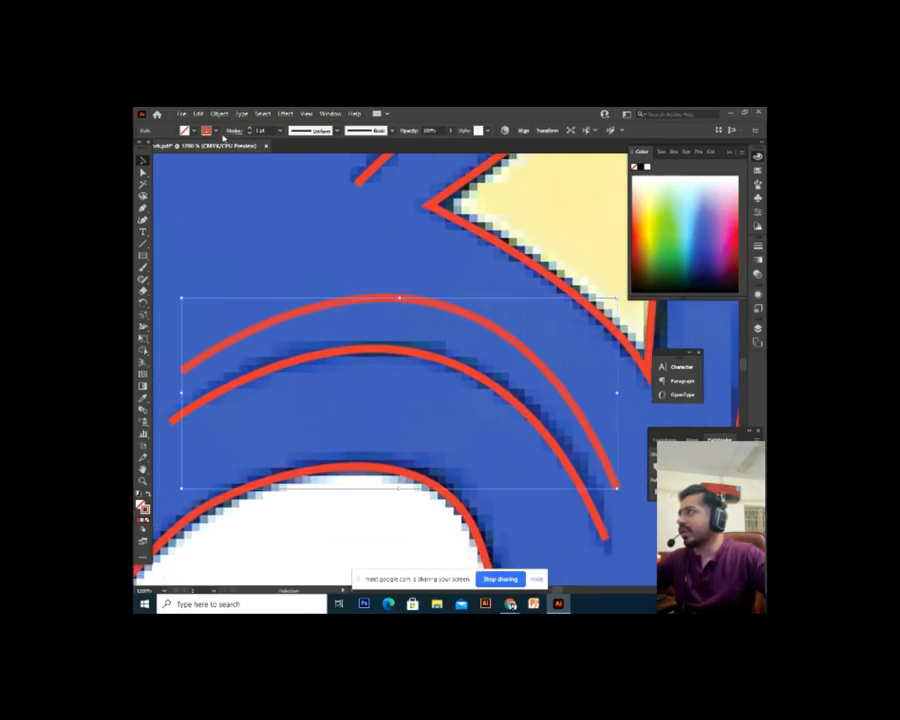
pyautogui.click(234, 132)
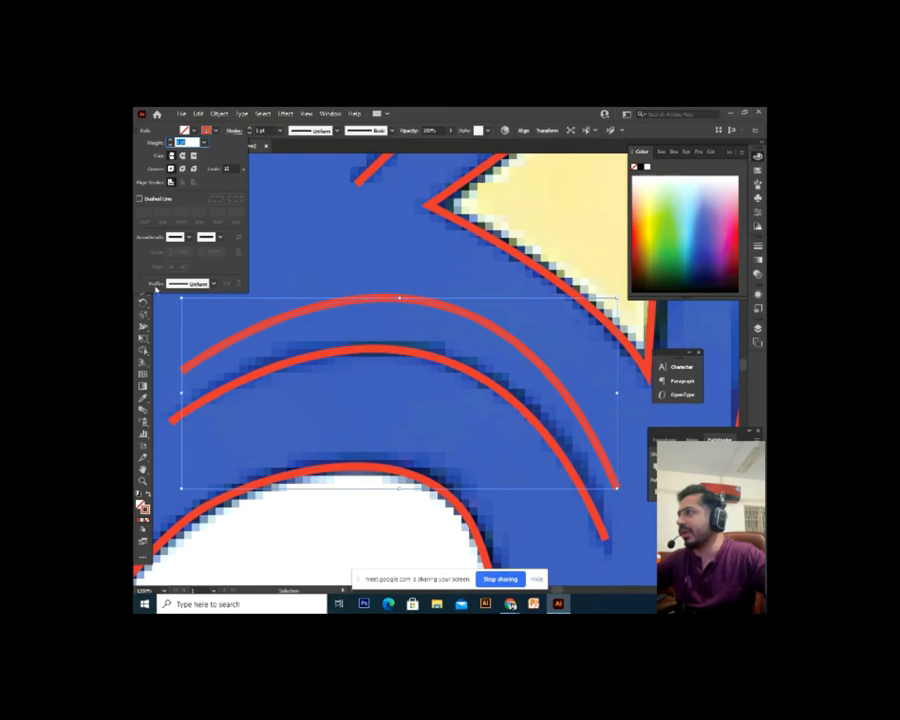
pyautogui.click(213, 286)
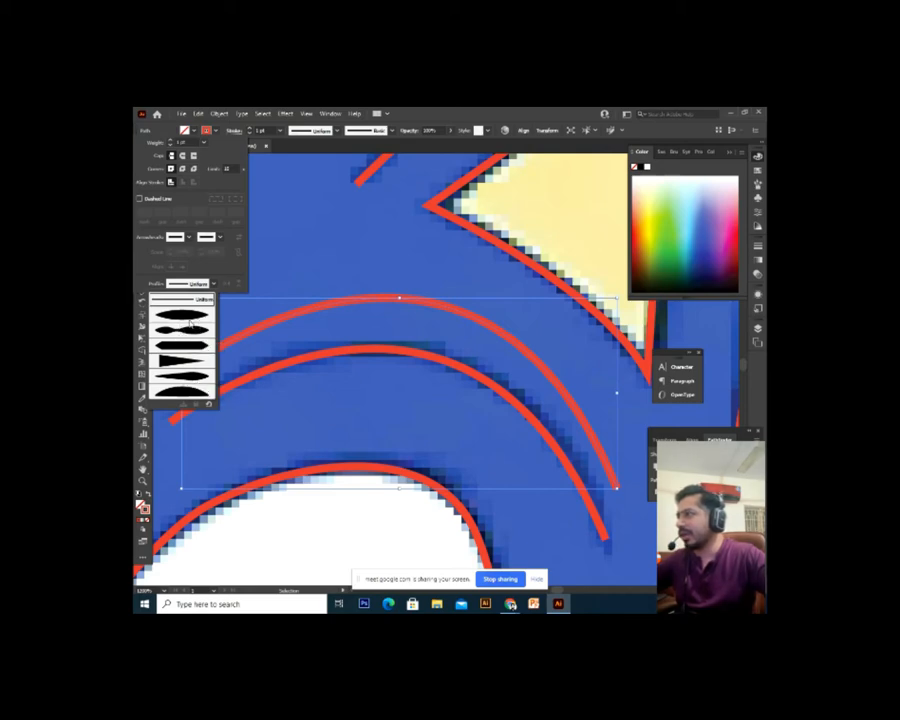
pyautogui.click(194, 318)
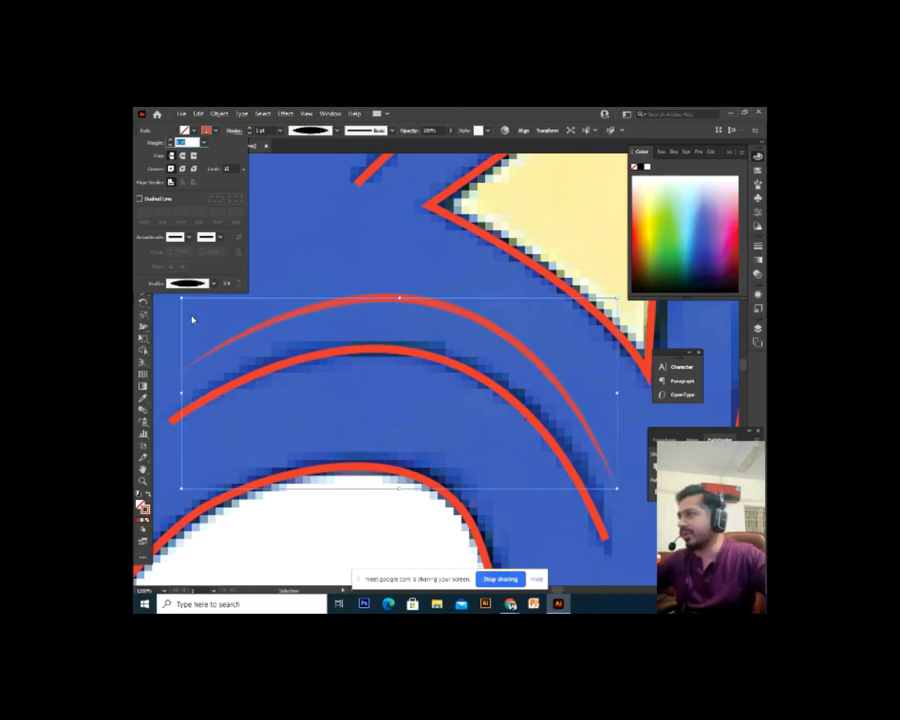
pyautogui.click(374, 443)
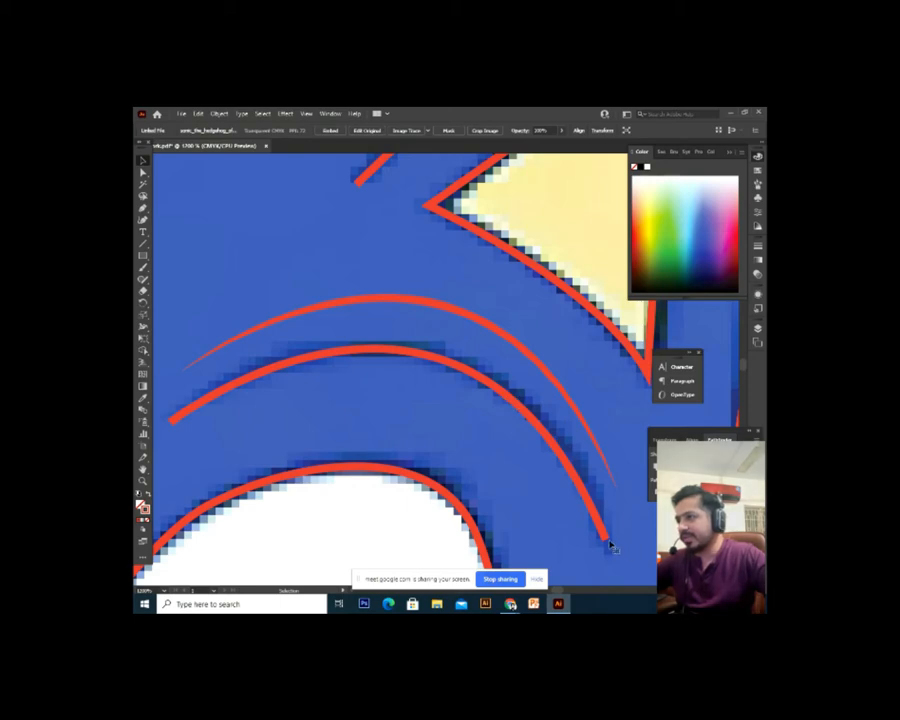
# Increase the stroke weight of the thin tapered brow arc
pyautogui.click(606, 538)
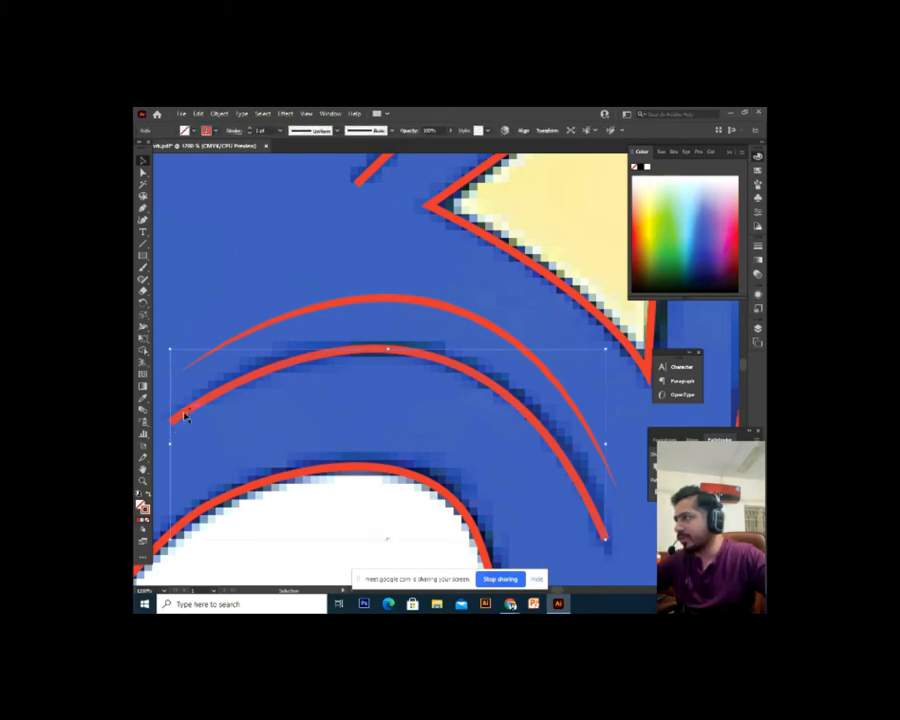
pyautogui.click(316, 298)
pyautogui.click(332, 306)
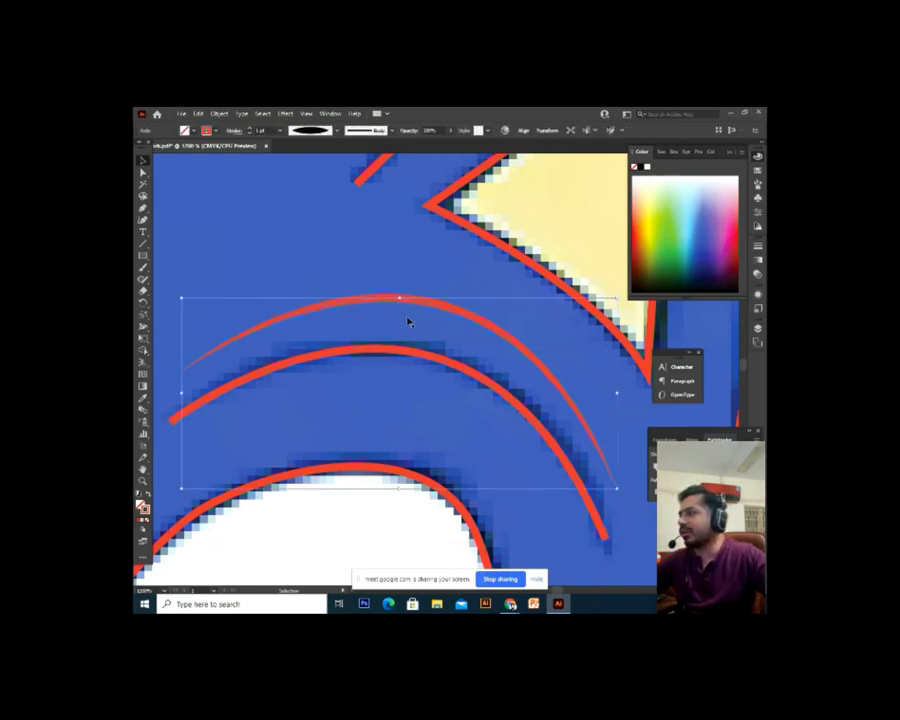
pyautogui.click(454, 287)
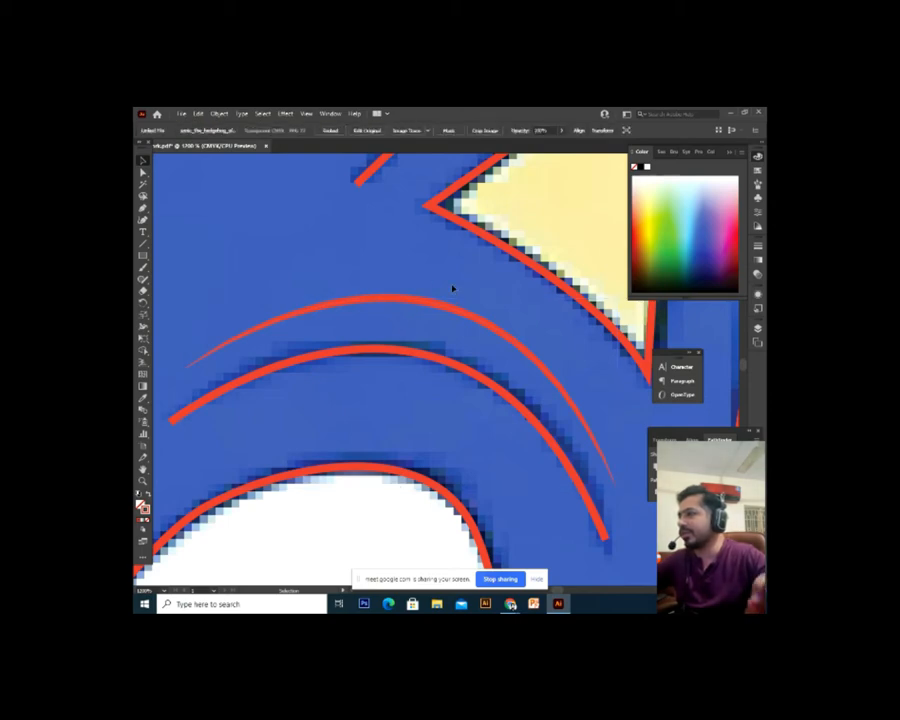
pyautogui.click(341, 305)
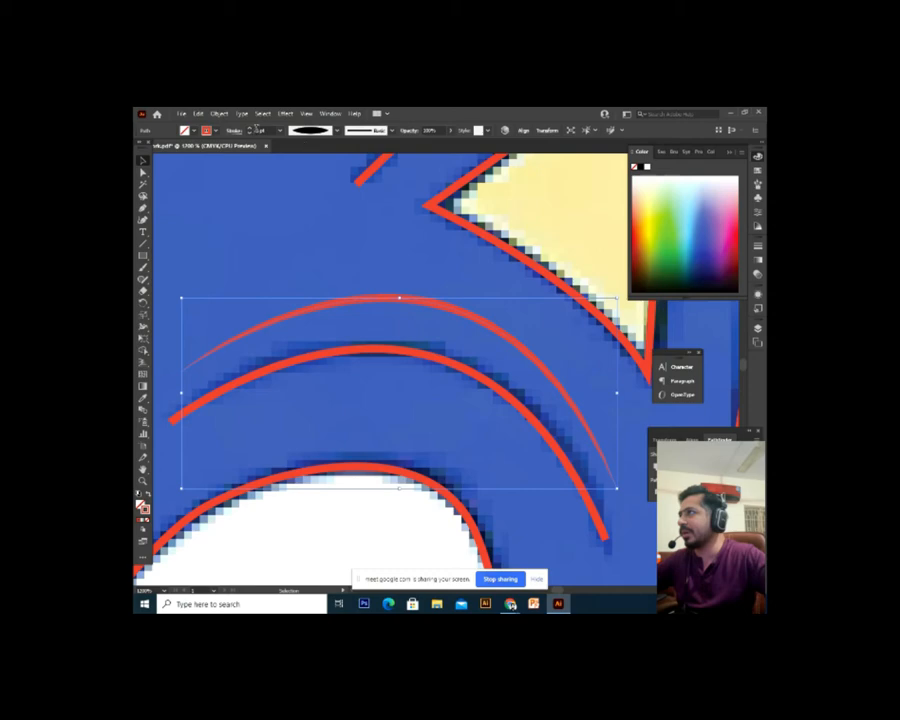
pyautogui.click(250, 131)
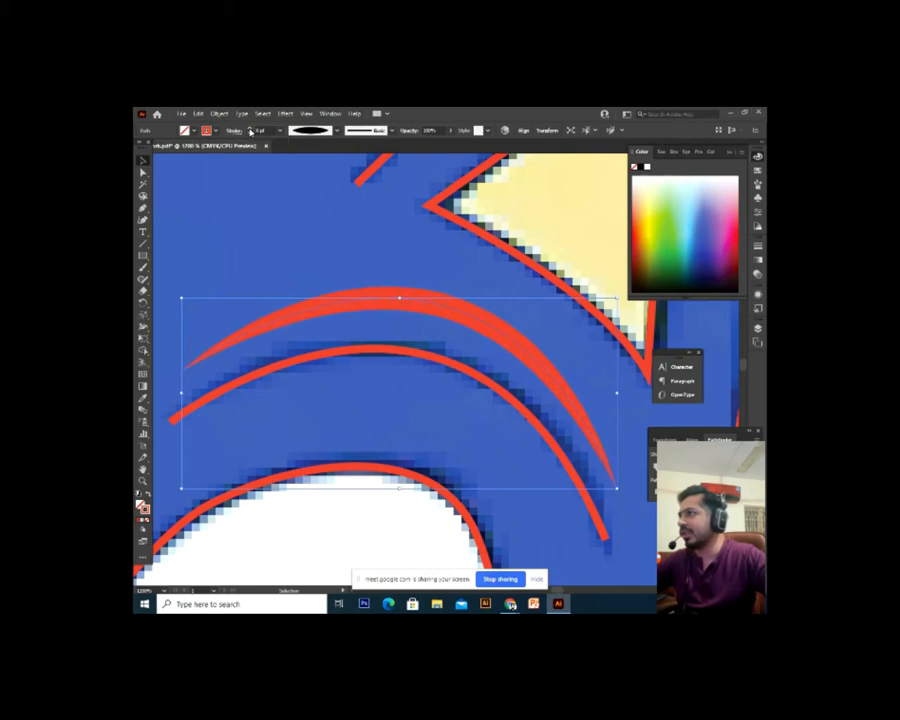
pyautogui.click(295, 160)
# Drag the brow arc down toward the eye and reduce its weight one step
pyautogui.hotkey('ctrl', '-')
pyautogui.hotkey('ctrl', '-')
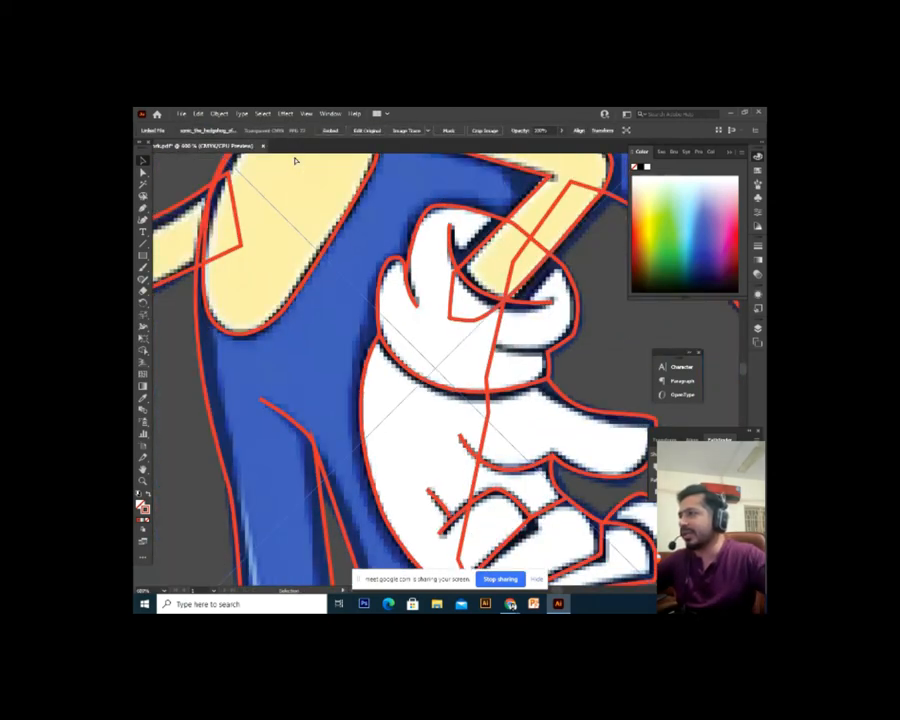
pyautogui.moveTo(295, 162); pyautogui.dragTo(331, 569)
pyautogui.moveTo(390, 238); pyautogui.dragTo(312, 421)
pyautogui.moveTo(436, 329)
pyautogui.mouseDown()
pyautogui.moveTo(418, 367)
pyautogui.moveTo(436, 528)
pyautogui.mouseUp()
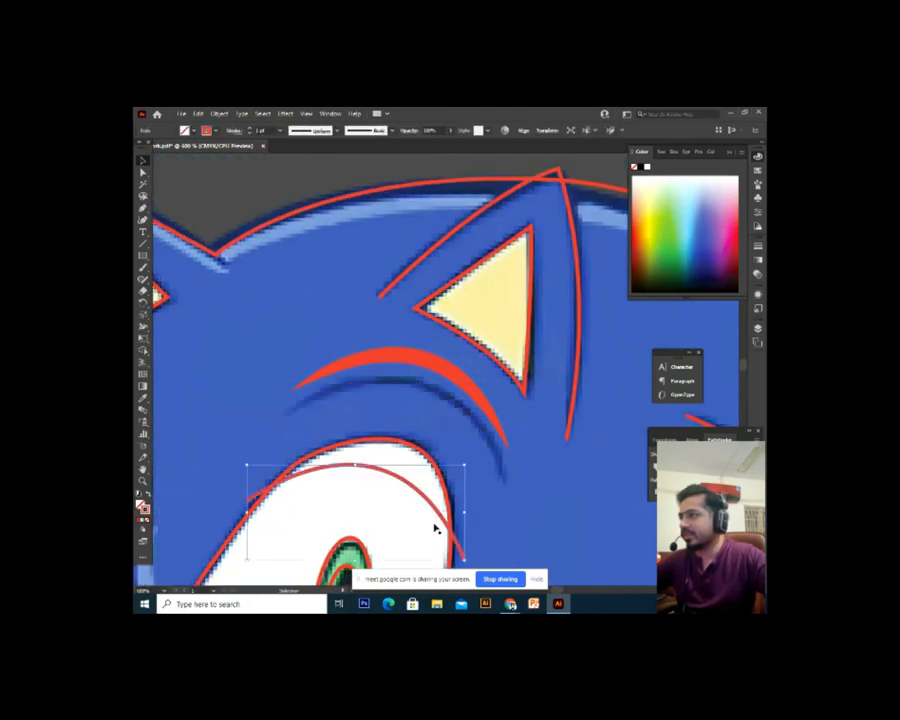
pyautogui.click(476, 402)
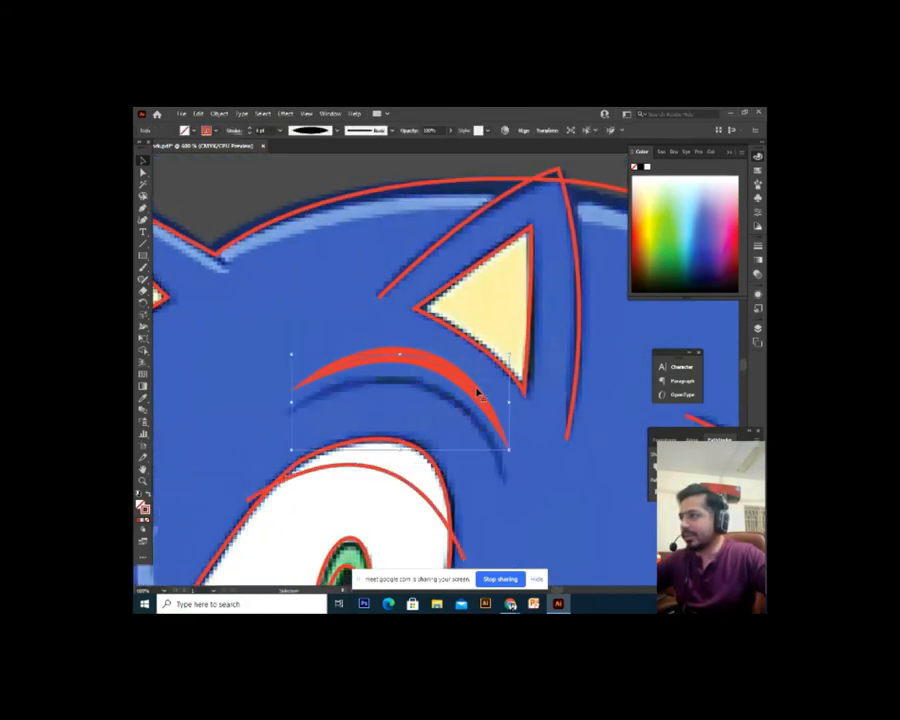
pyautogui.moveTo(478, 394); pyautogui.dragTo(482, 418)
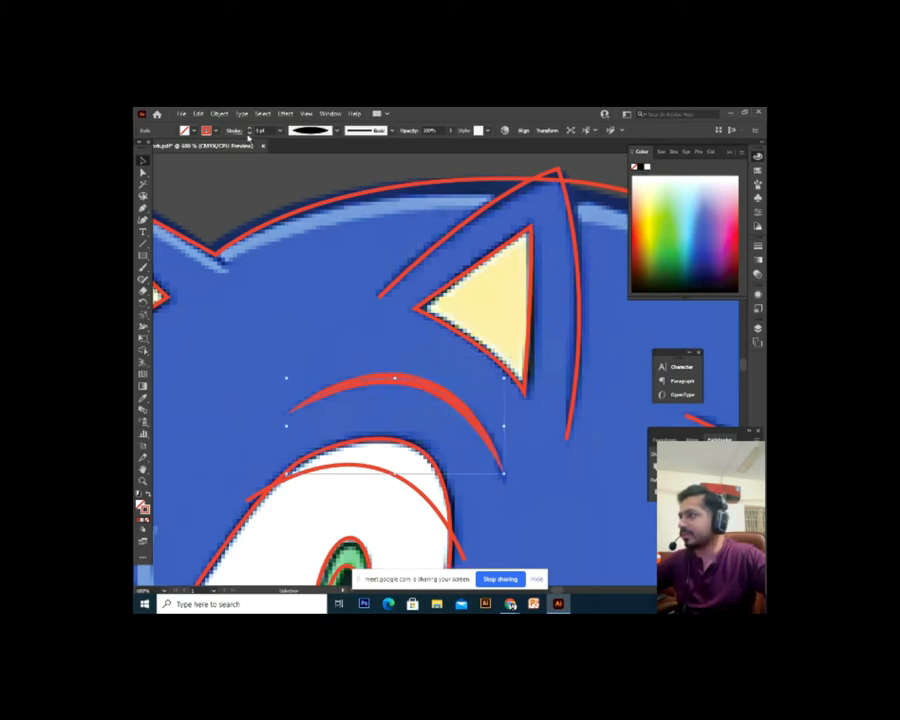
pyautogui.click(248, 135)
pyautogui.click(340, 309)
pyautogui.scroll(-3, 340, 309)
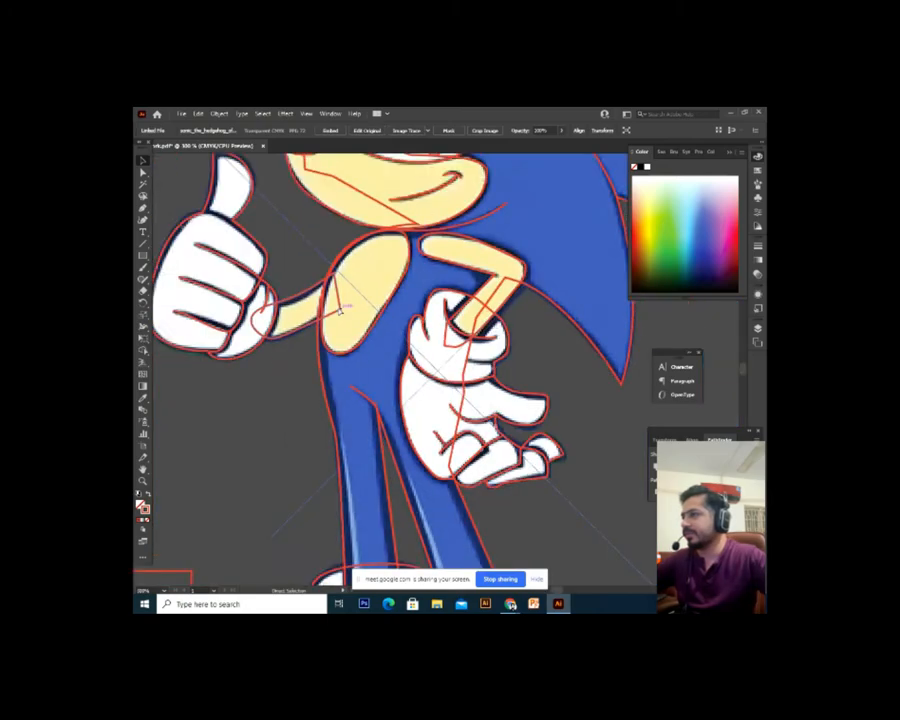
pyautogui.scroll(4, 350, 420)
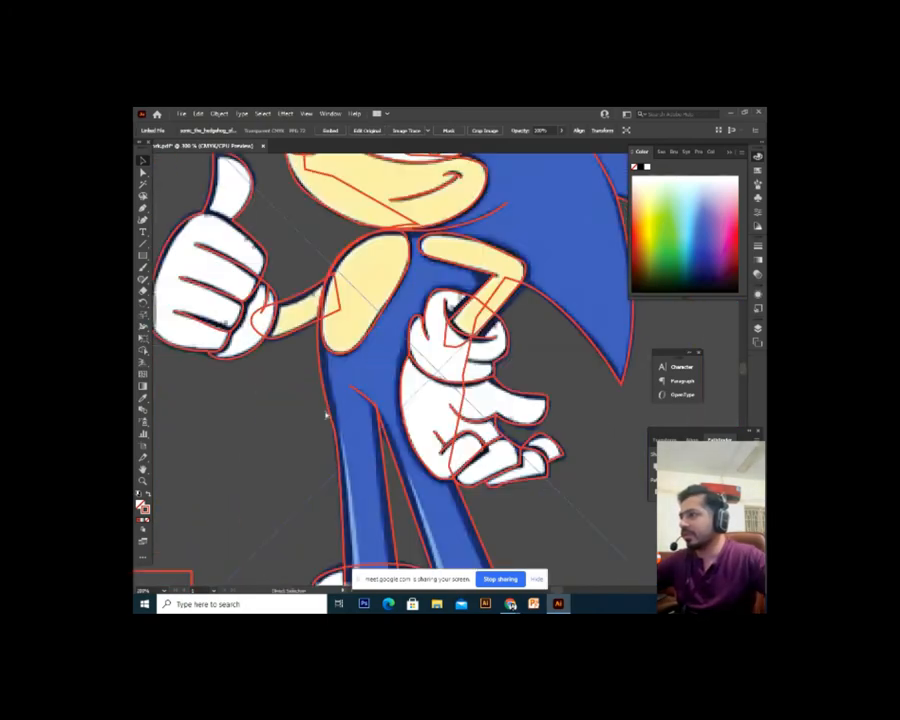
pyautogui.scroll(10, 349, 455)
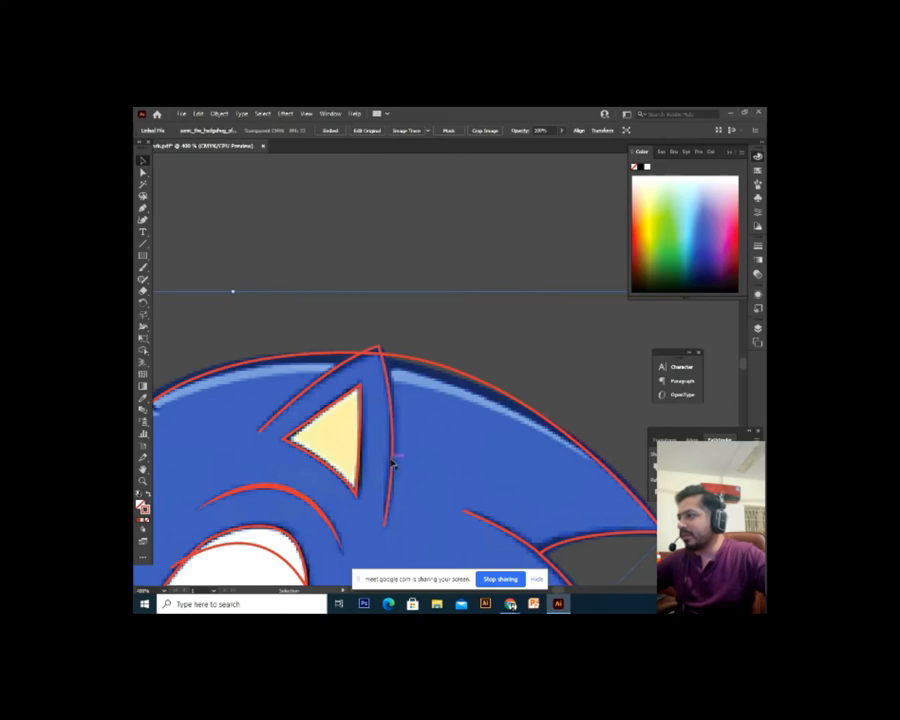
pyautogui.click(392, 462)
pyautogui.click(434, 292)
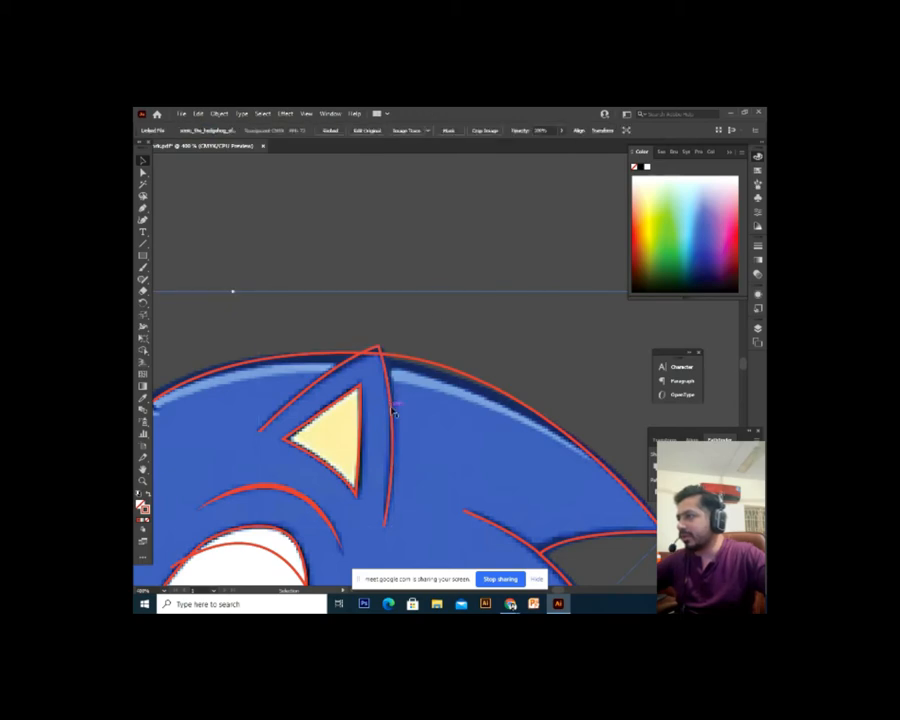
pyautogui.moveTo(392, 410); pyautogui.dragTo(476, 275)
pyautogui.press('a')
pyautogui.hotkey('ctrl', '=')
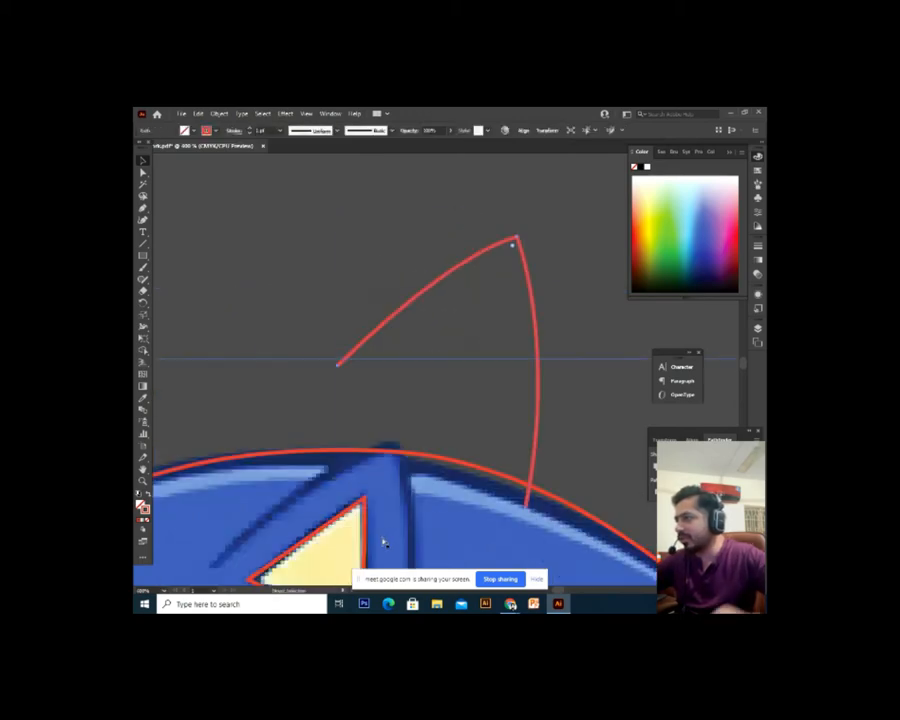
pyautogui.scroll(-3, 300, 480)
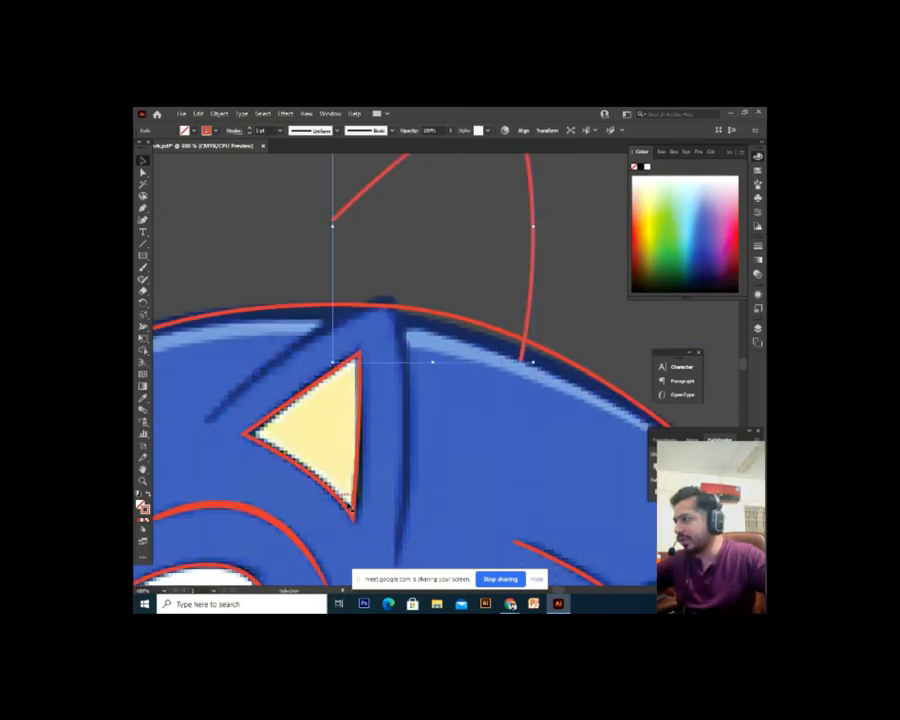
pyautogui.press('space')
pyautogui.moveTo(388, 473); pyautogui.dragTo(379, 428)
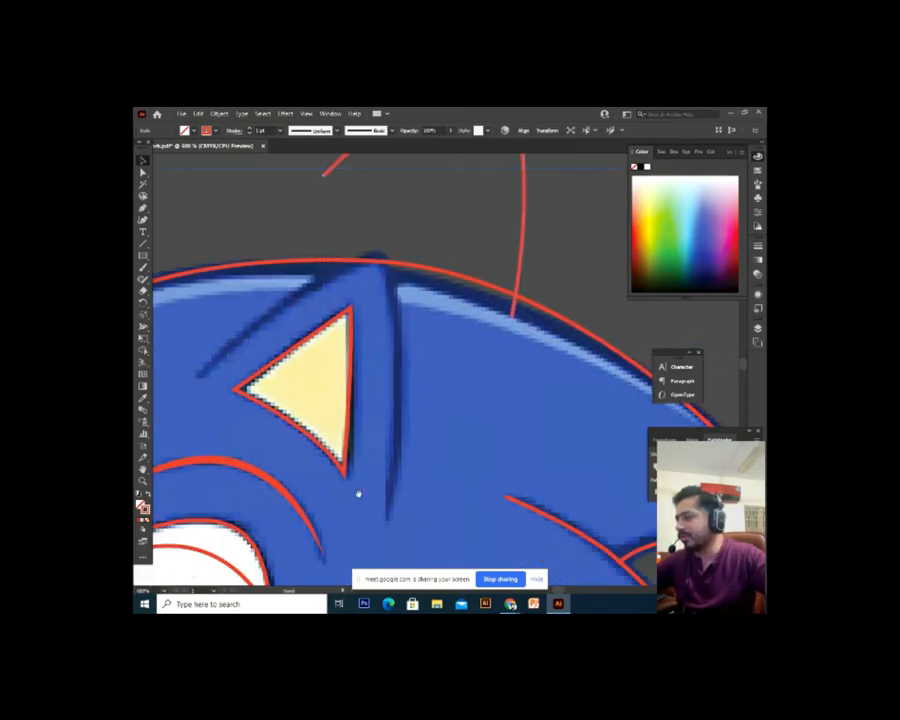
pyautogui.moveTo(358, 494); pyautogui.dragTo(408, 439)
pyautogui.press('space')
pyautogui.moveTo(229, 460); pyautogui.dragTo(283, 466)
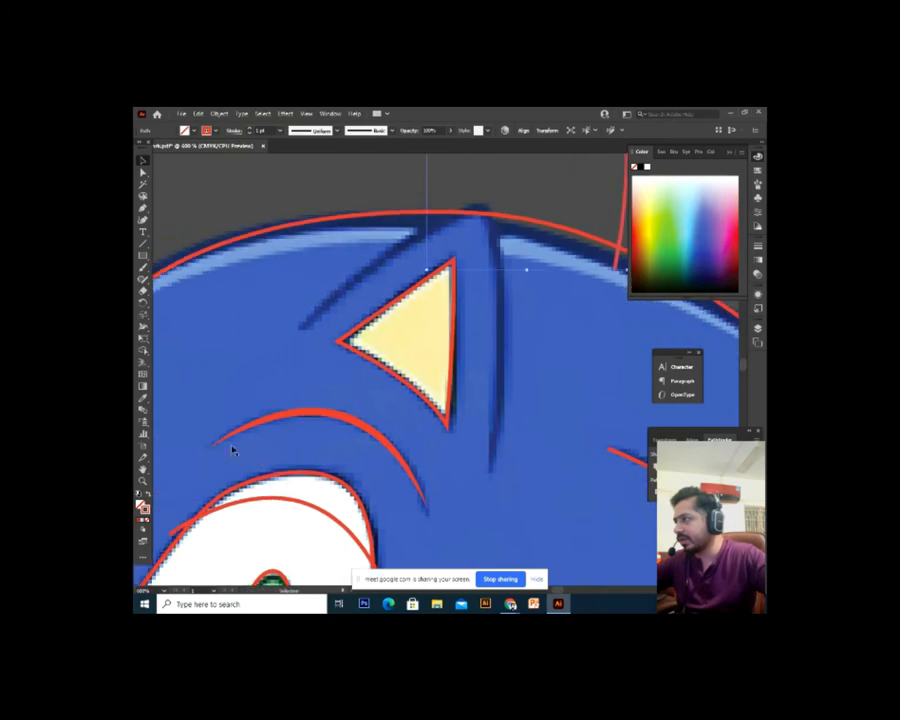
pyautogui.press('space')
pyautogui.moveTo(394, 422); pyautogui.dragTo(387, 428)
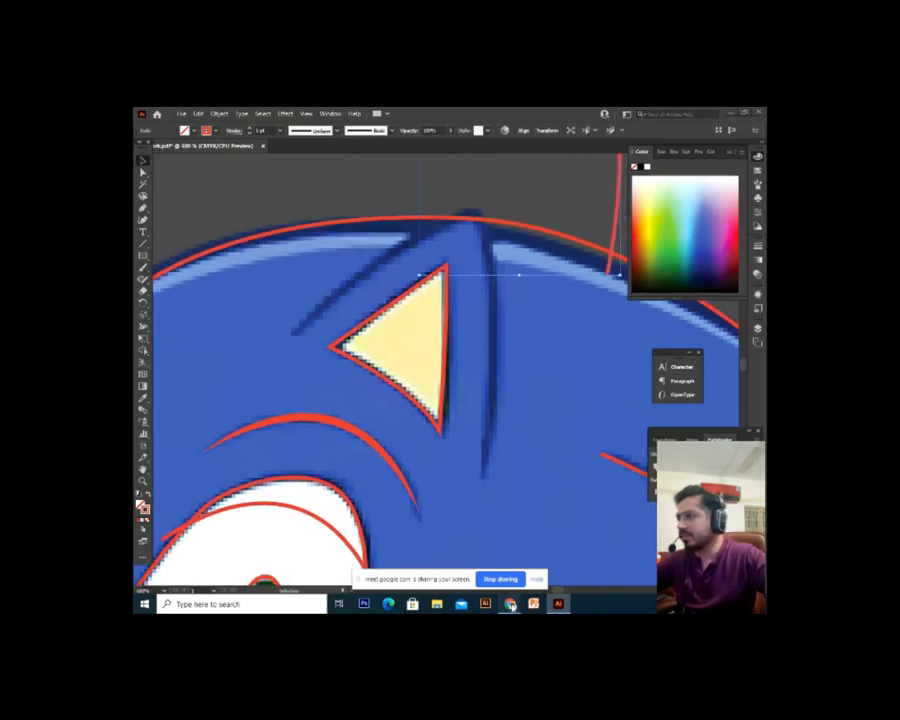
pyautogui.moveTo(510, 603)
pyautogui.click(479, 547)
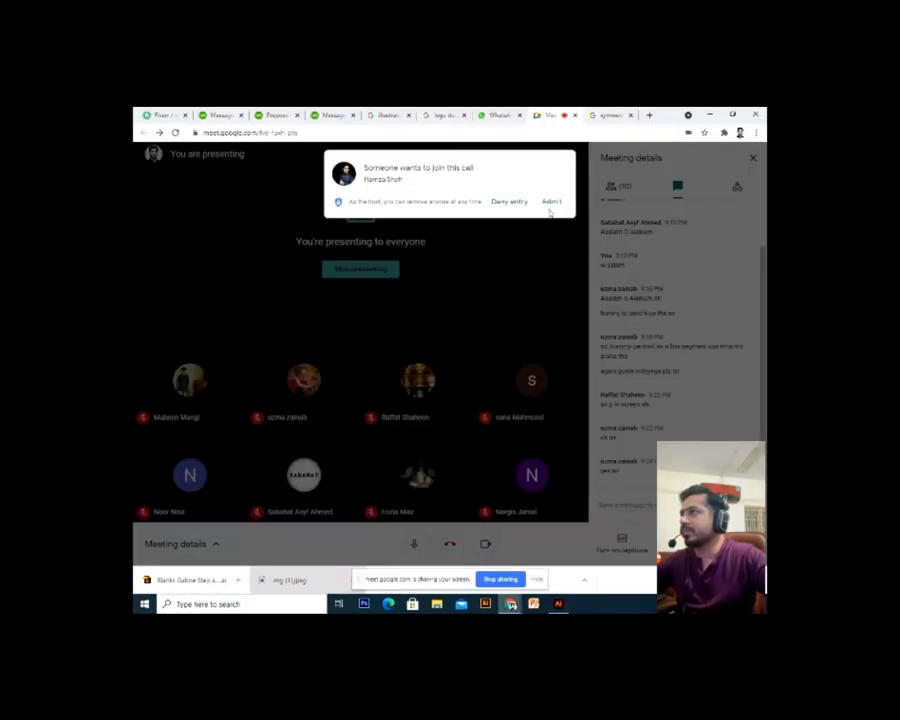
pyautogui.click(551, 202)
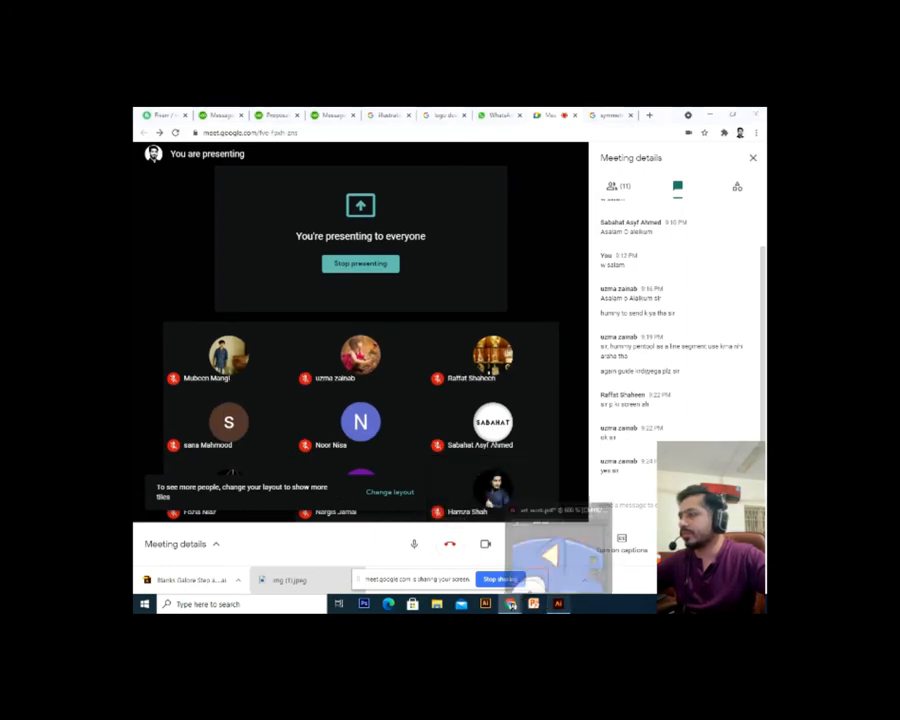
pyautogui.click(558, 604)
pyautogui.moveTo(436, 336)
pyautogui.mouseDown()
pyautogui.moveTo(407, 457)
pyautogui.moveTo(437, 394)
pyautogui.moveTo(446, 286)
pyautogui.mouseUp()
pyautogui.hotkey('ctrl', 'z')
pyautogui.click(398, 420)
pyautogui.moveTo(343, 384); pyautogui.dragTo(378, 400)
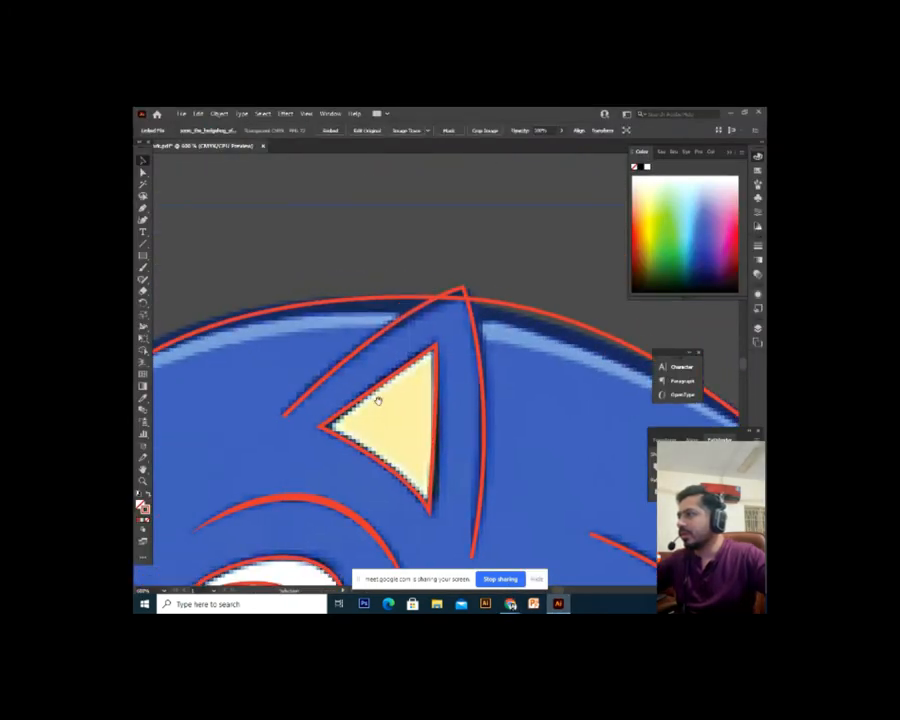
# Give the ear outline path a tapered width profile, settling on the second profile
pyautogui.click(337, 375)
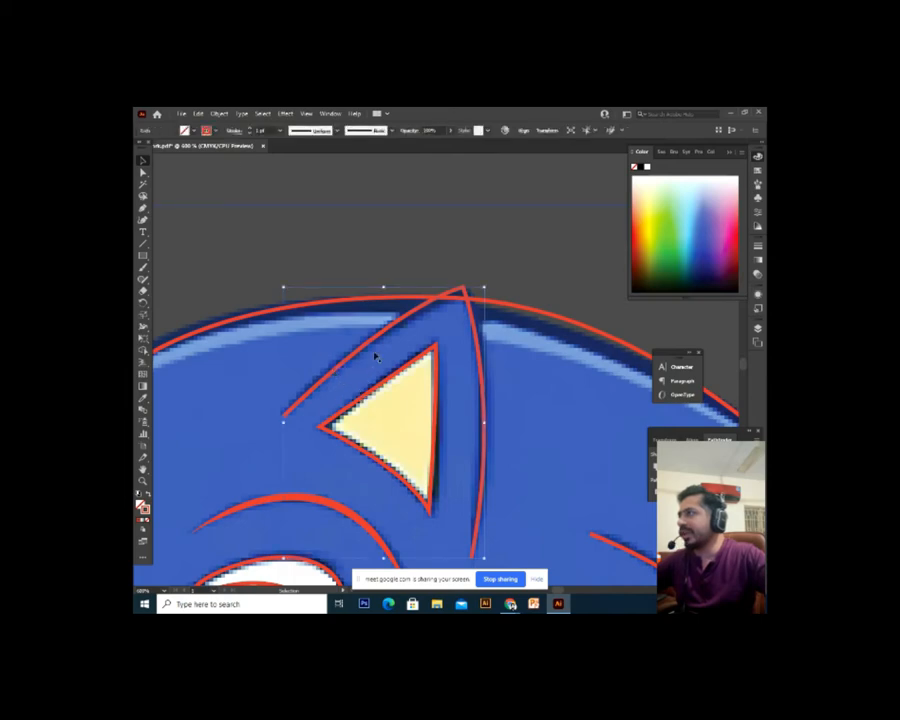
pyautogui.click(235, 132)
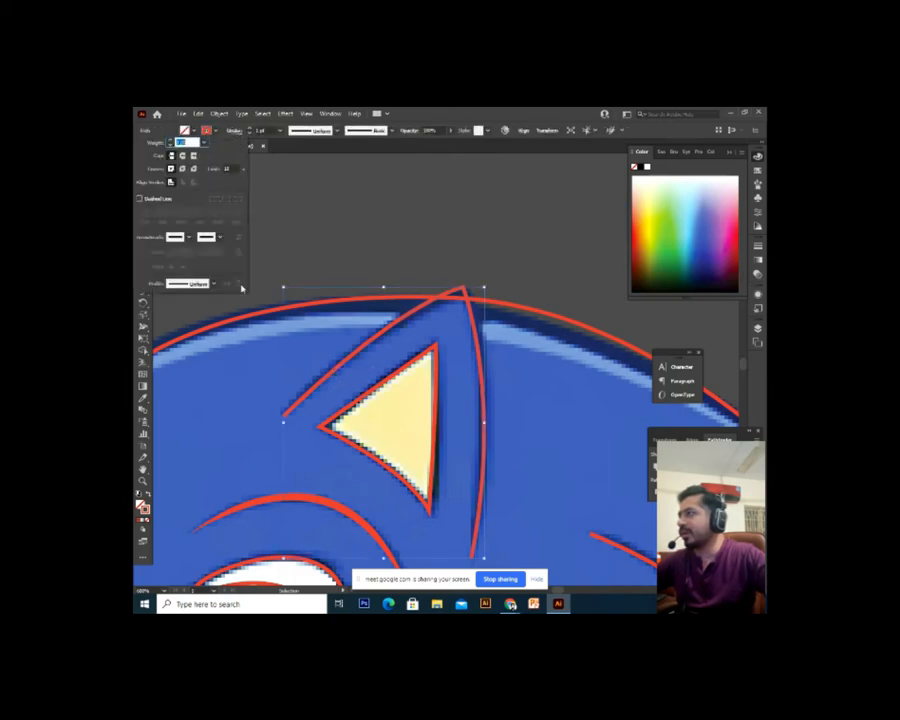
pyautogui.click(214, 286)
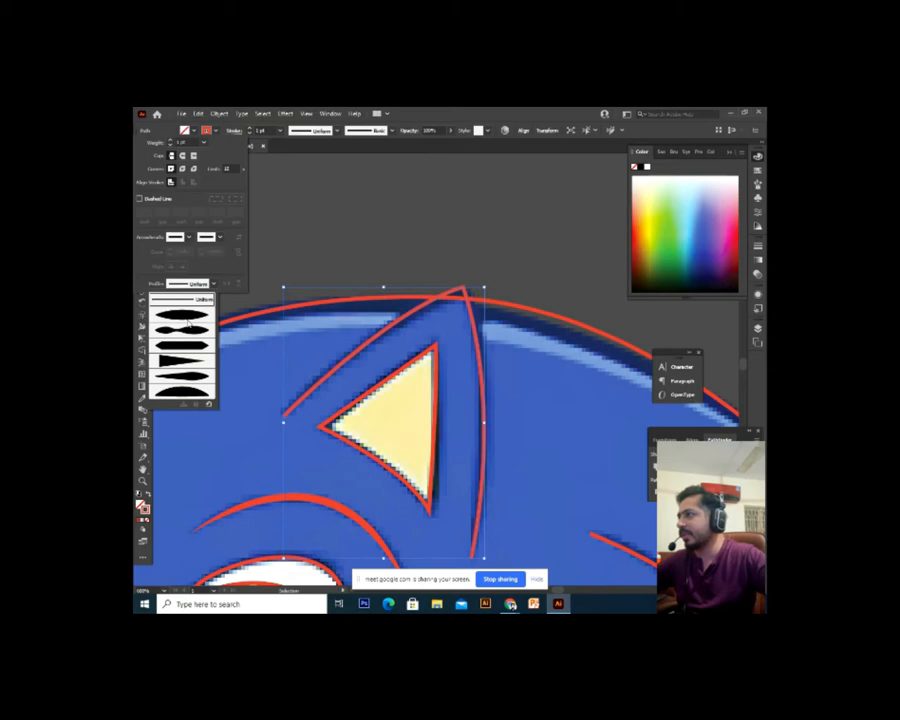
pyautogui.click(189, 322)
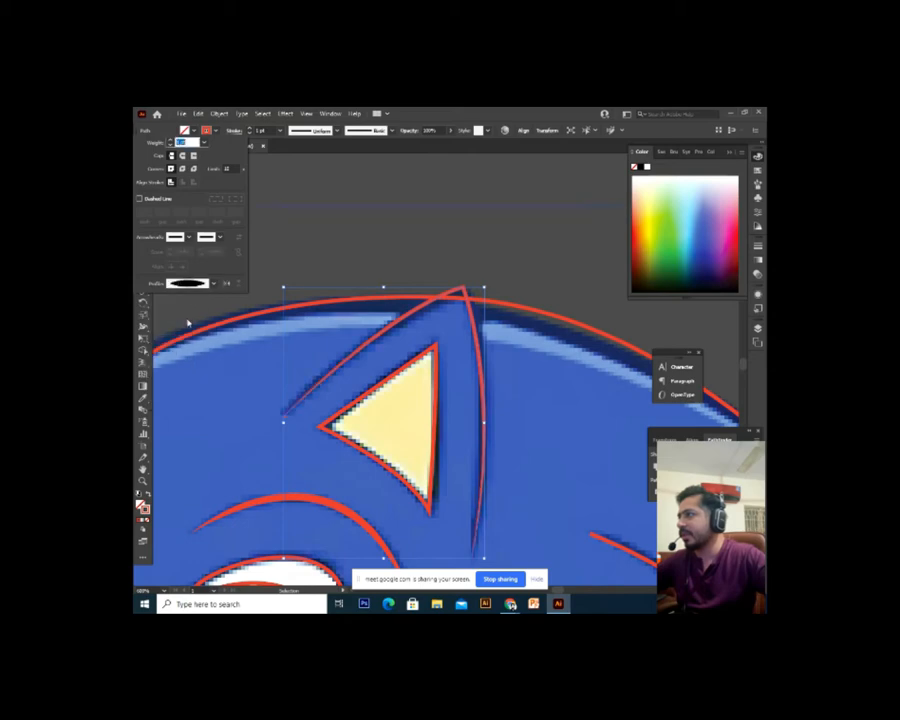
pyautogui.click(238, 133)
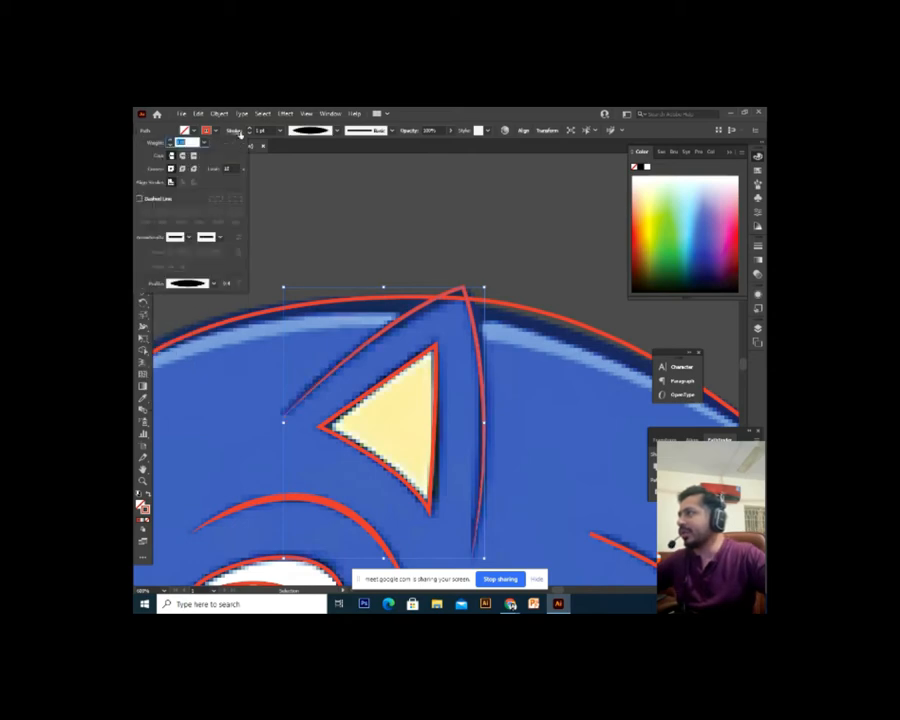
pyautogui.click(213, 284)
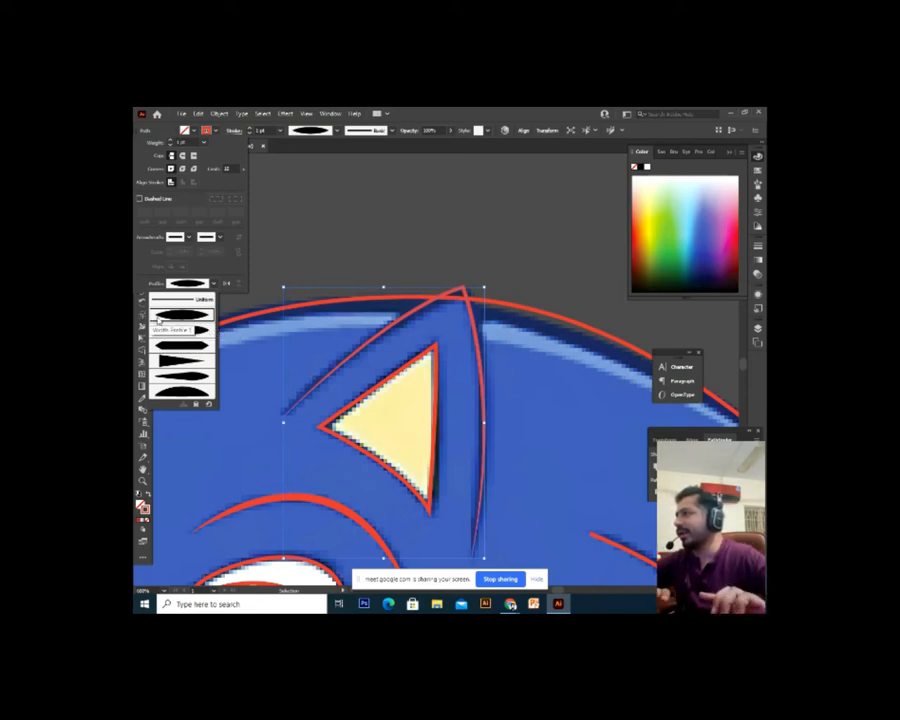
pyautogui.click(388, 262)
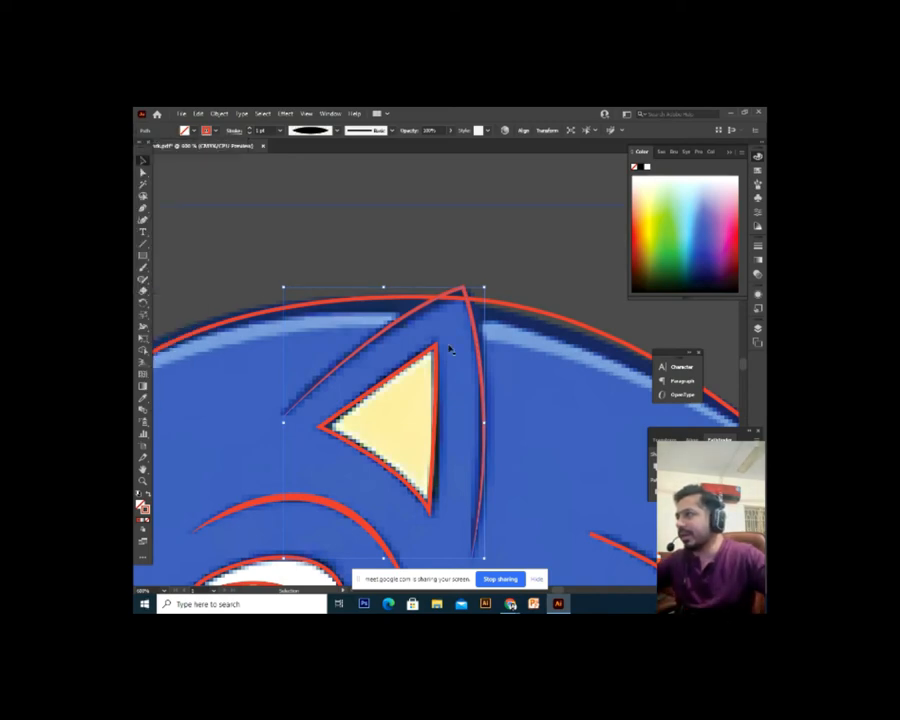
pyautogui.click(233, 130)
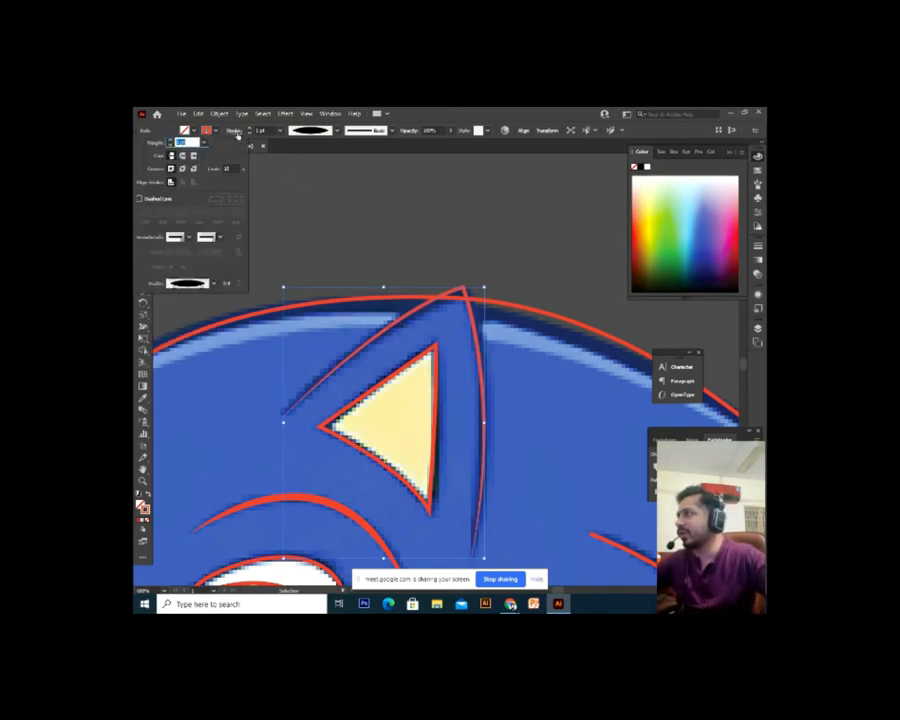
pyautogui.click(193, 284)
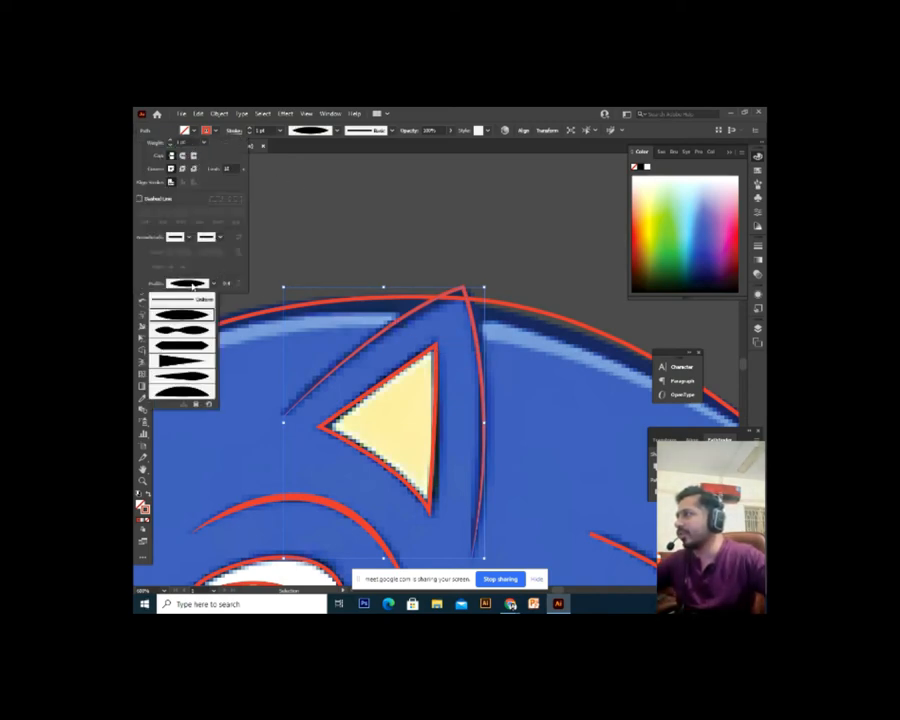
pyautogui.click(194, 334)
pyautogui.click(442, 233)
# Zoom in and pan until Sonic's right ear is in view
pyautogui.moveTo(514, 343); pyautogui.dragTo(488, 325)
pyautogui.click(488, 325)
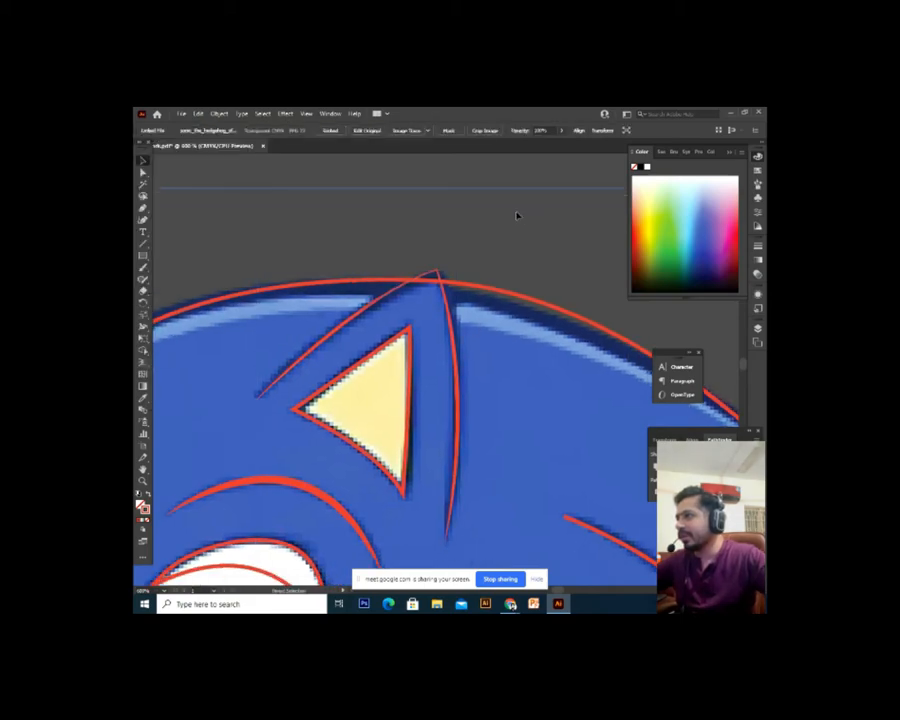
pyautogui.hotkey('ctrl', '+')
pyautogui.moveTo(408, 180); pyautogui.dragTo(424, 337)
pyautogui.moveTo(445, 190); pyautogui.dragTo(468, 375)
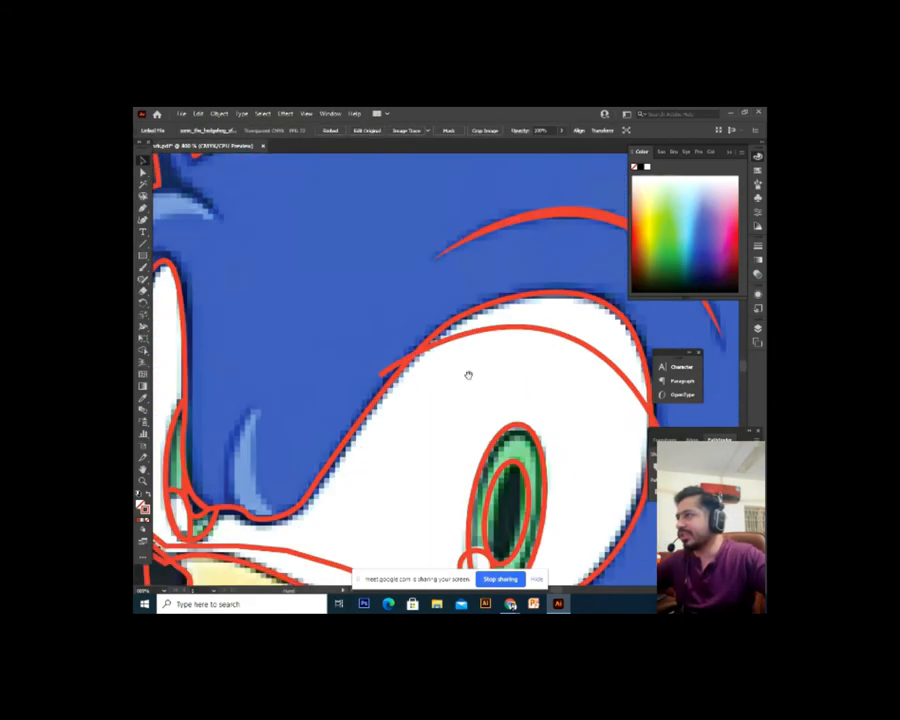
pyautogui.moveTo(466, 160); pyautogui.dragTo(380, 478)
pyautogui.moveTo(558, 450); pyautogui.dragTo(366, 459)
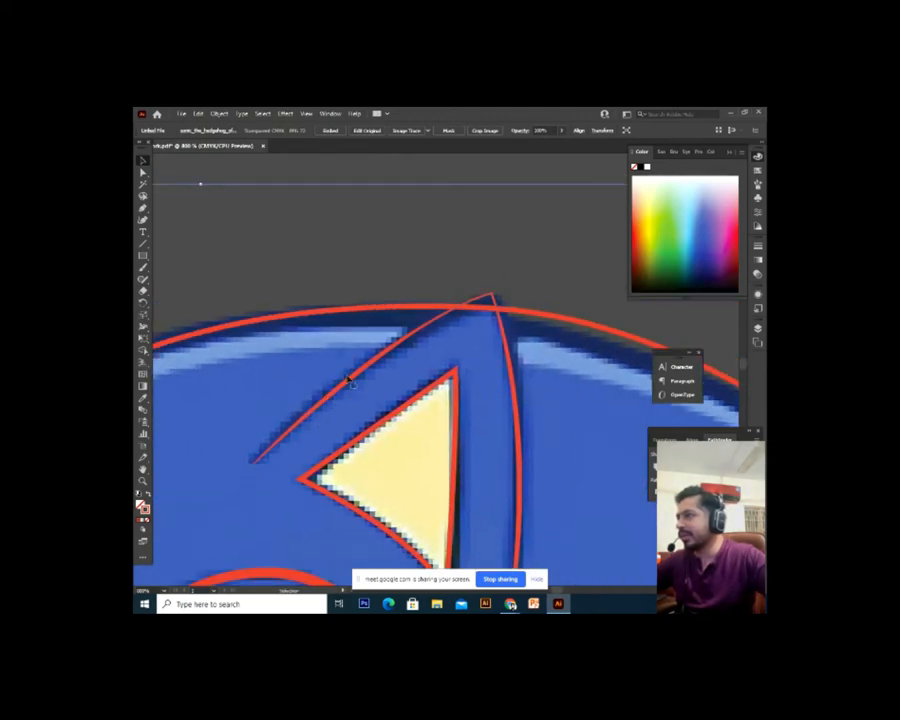
pyautogui.moveTo(501, 377); pyautogui.dragTo(488, 320)
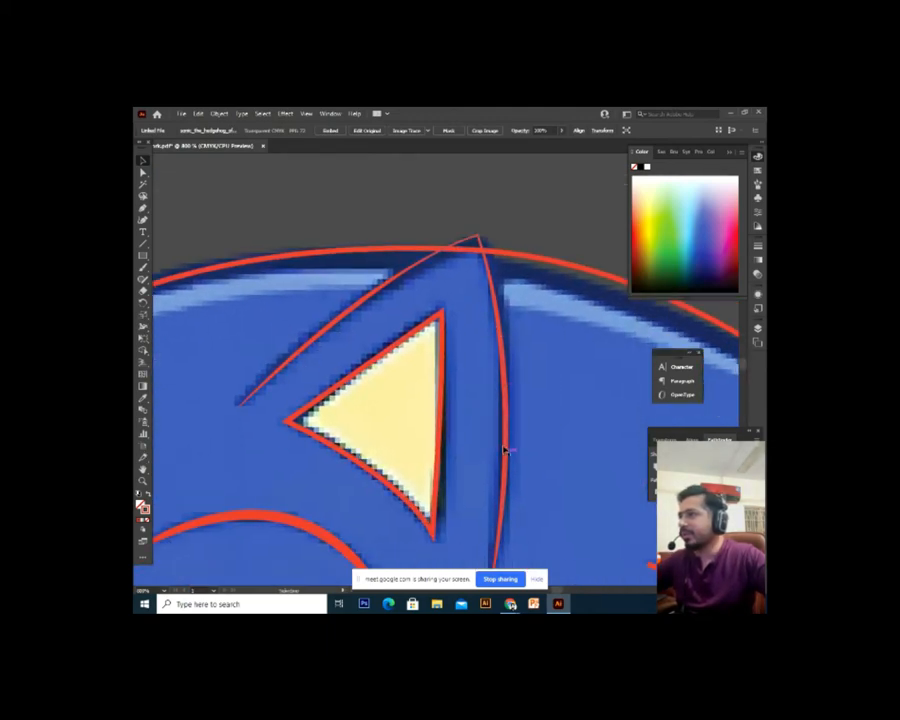
# Give the thin red stroke by the ear a thick lens-shaped width profile
pyautogui.click(295, 357)
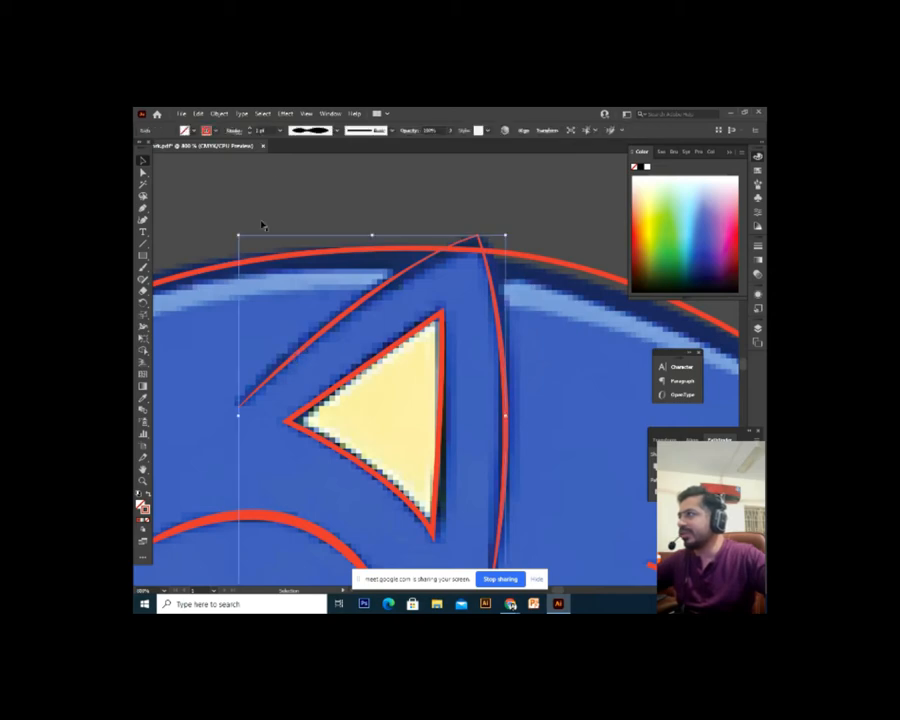
pyautogui.click(234, 131)
pyautogui.click(194, 286)
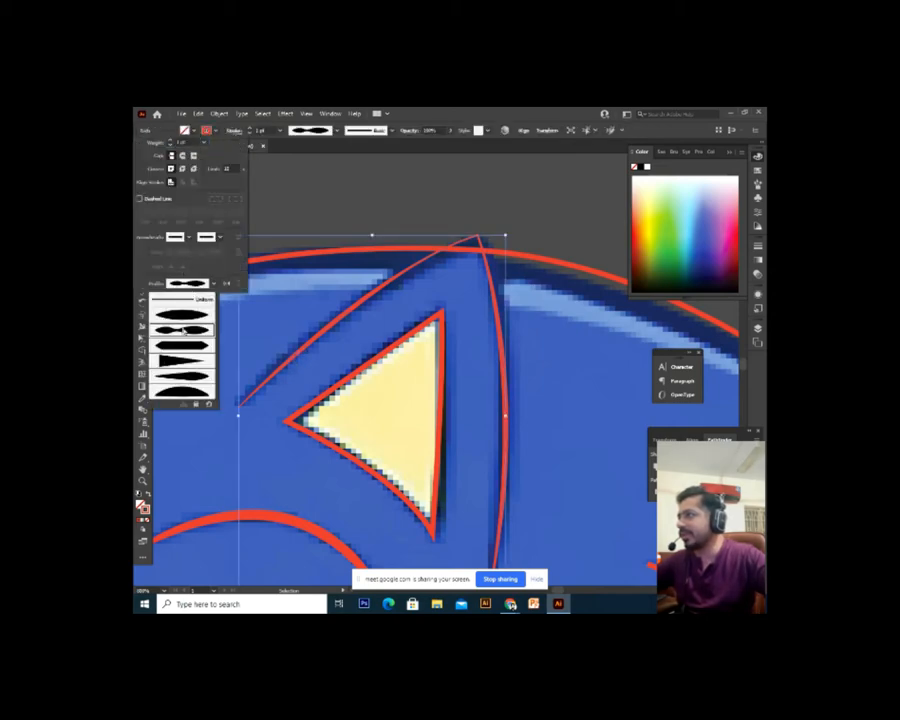
pyautogui.click(183, 315)
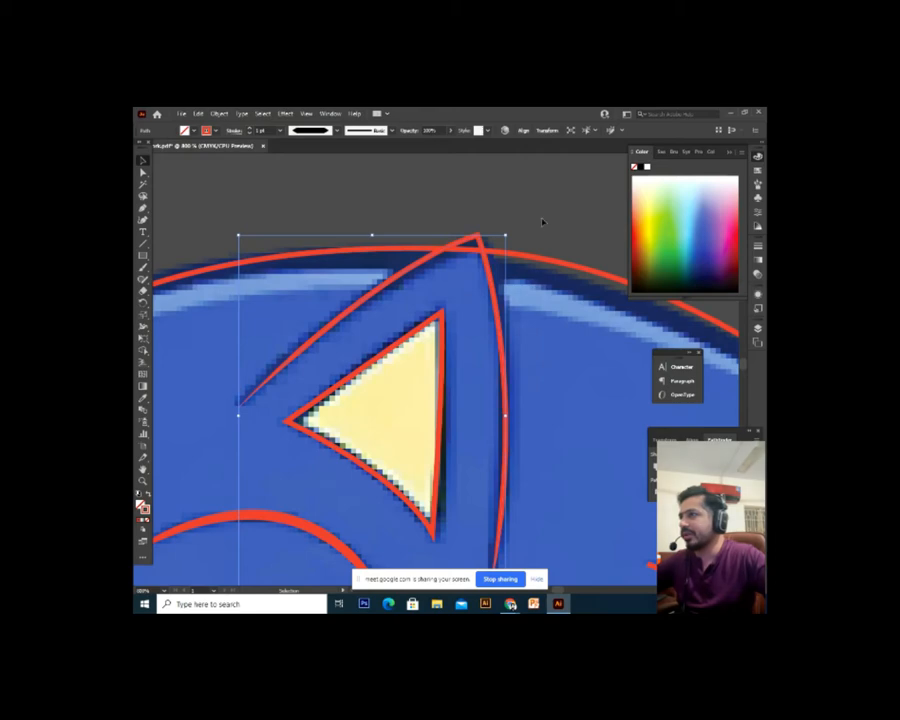
pyautogui.click(529, 290)
# Make the lens-shaped red curve taper using Width Profile 4
pyautogui.moveTo(522, 311); pyautogui.dragTo(516, 290)
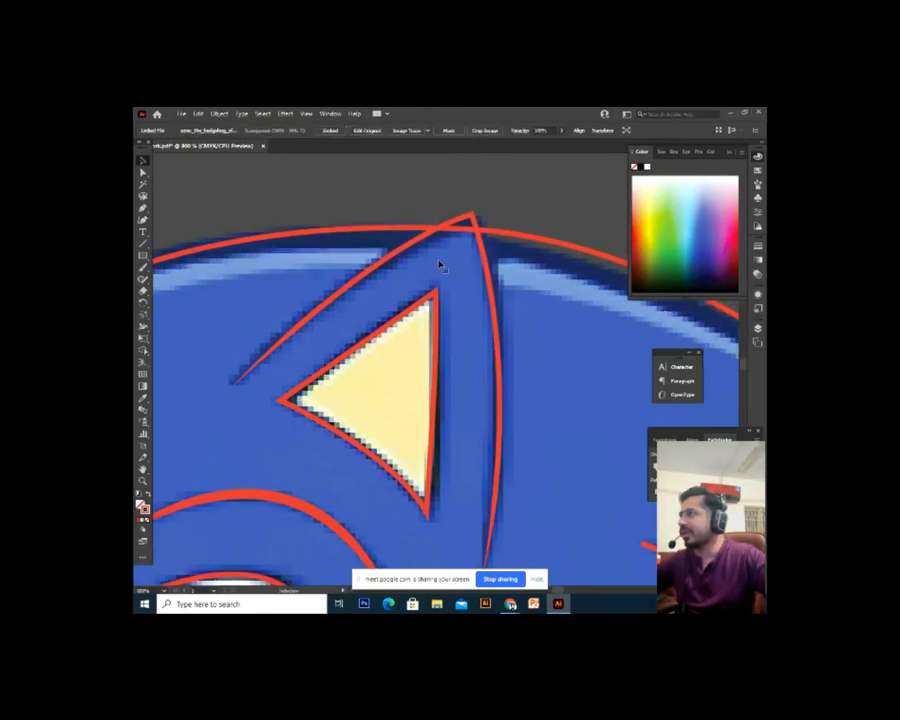
pyautogui.click(463, 278)
pyautogui.click(234, 131)
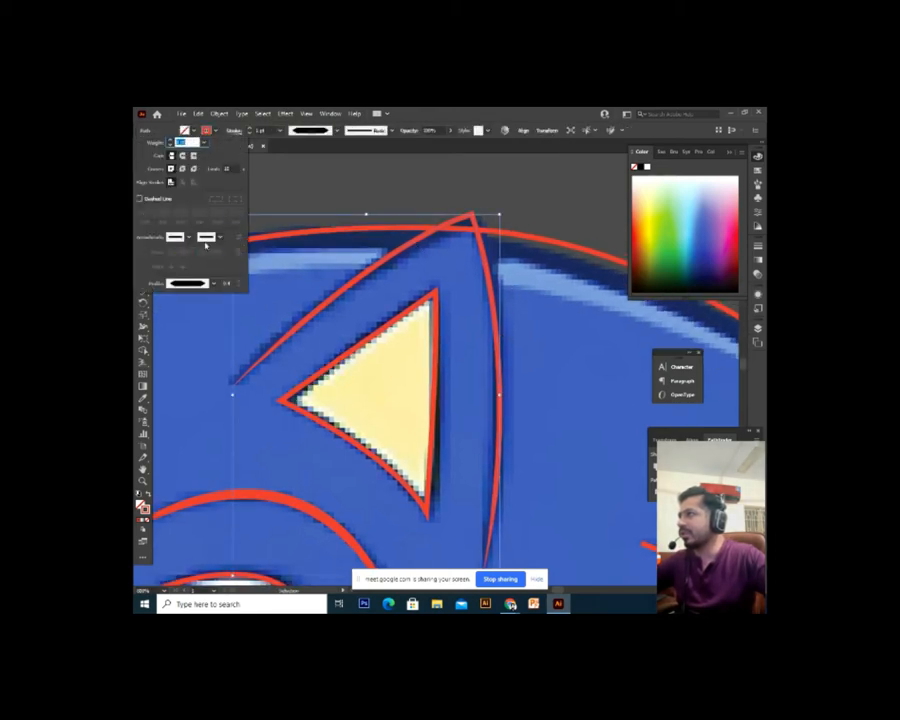
pyautogui.click(197, 285)
pyautogui.click(185, 362)
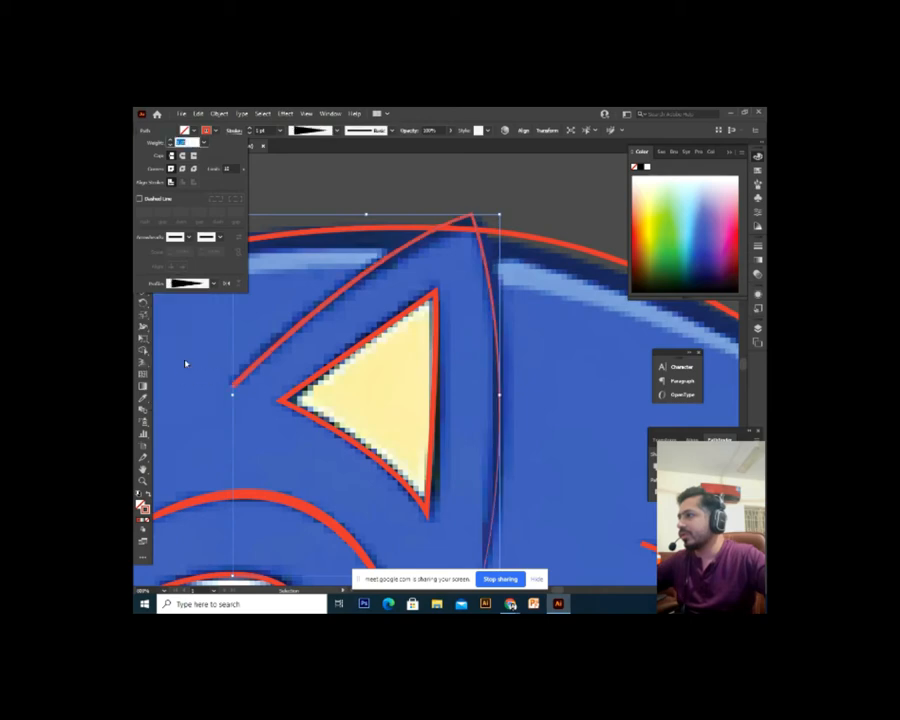
pyautogui.click(197, 284)
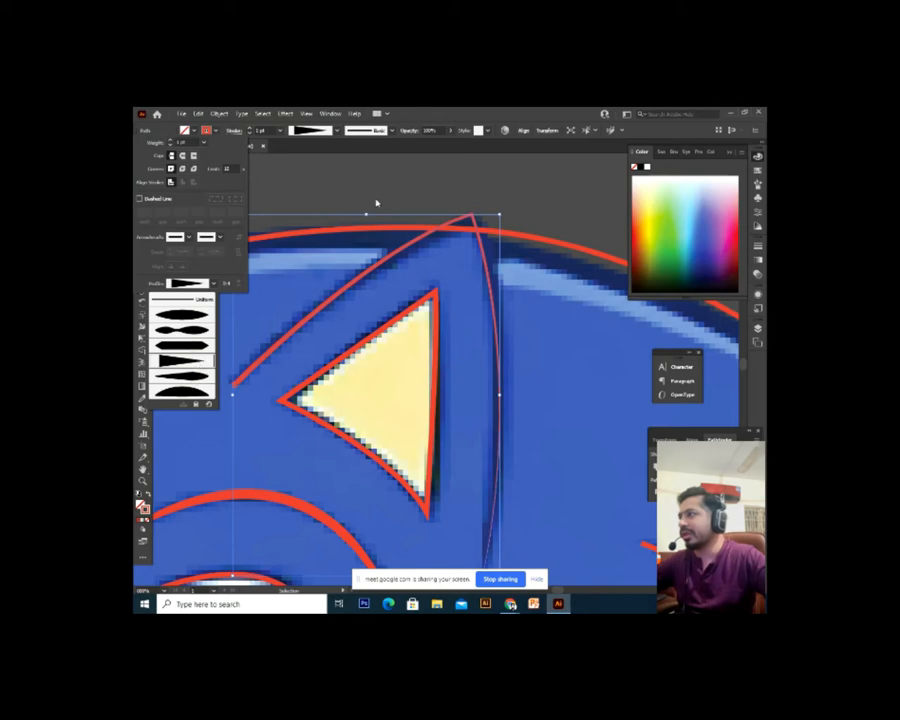
pyautogui.click(199, 362)
pyautogui.click(454, 182)
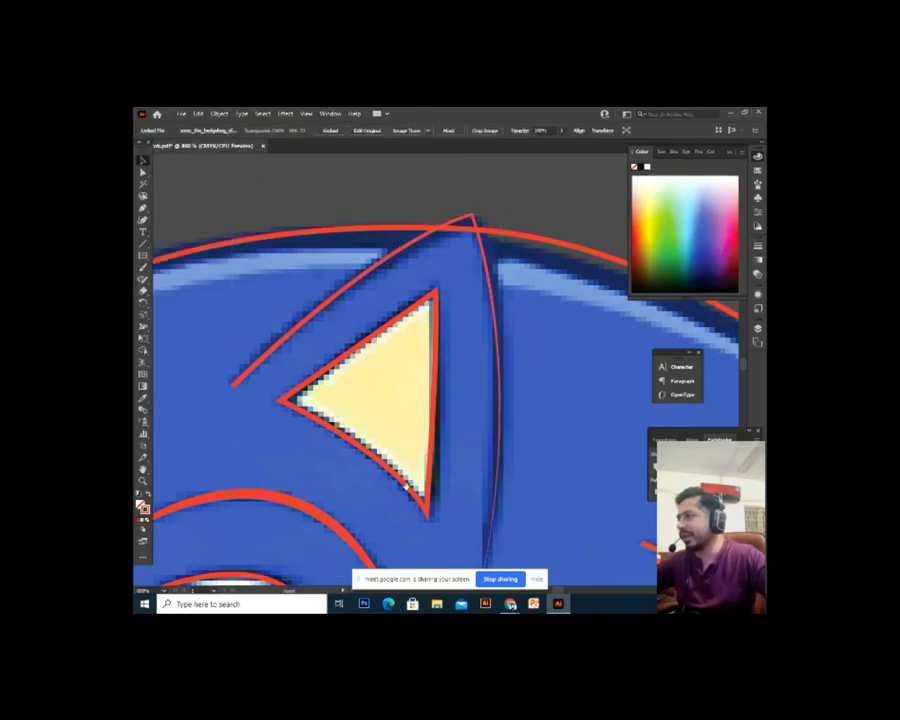
pyautogui.scroll(3, 428, 355)
# Zoom and pan the view up to the top of Sonic's head and ear
pyautogui.moveTo(429, 440); pyautogui.dragTo(329, 434)
pyautogui.scroll(-3, 329, 434)
pyautogui.moveTo(449, 341); pyautogui.dragTo(439, 550)
pyautogui.moveTo(377, 350); pyautogui.dragTo(370, 546)
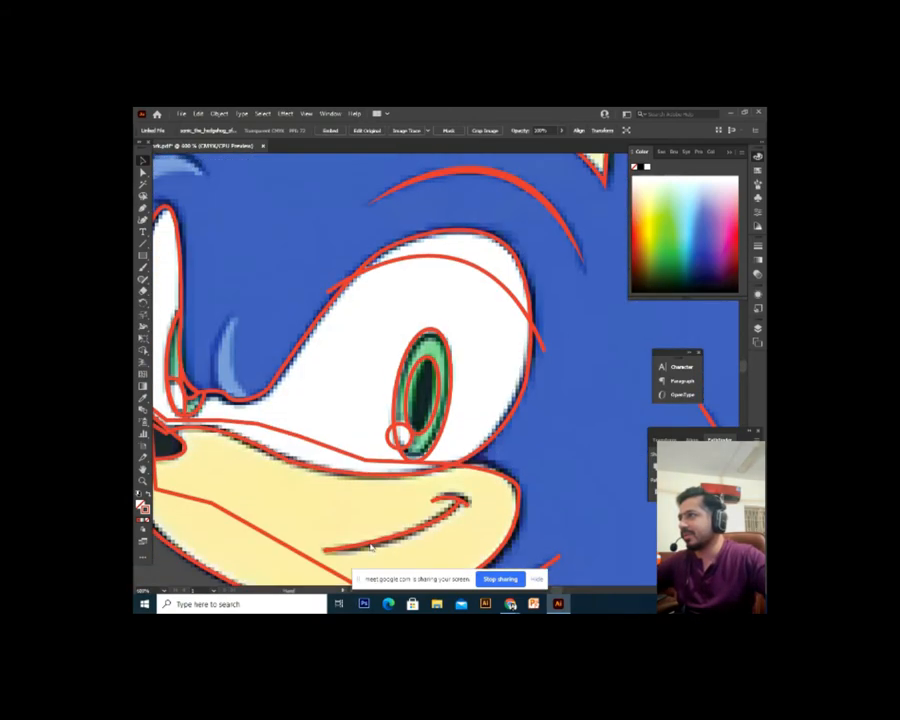
pyautogui.moveTo(424, 389); pyautogui.dragTo(297, 524)
pyautogui.moveTo(363, 440); pyautogui.dragTo(319, 530)
pyautogui.hotkey('ctrl', '+')
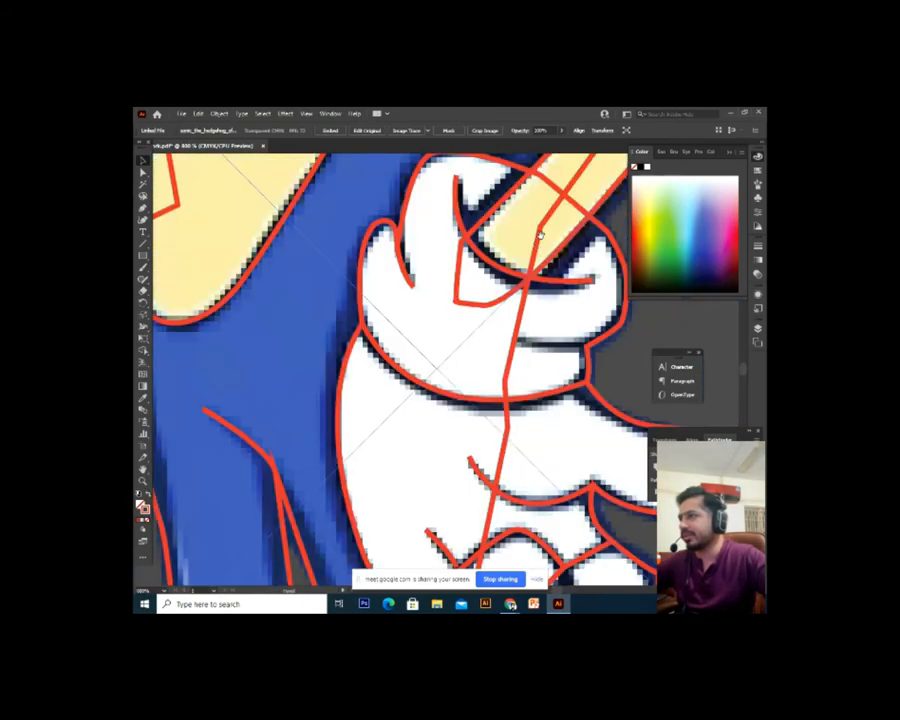
pyautogui.moveTo(538, 233); pyautogui.dragTo(445, 565)
pyautogui.moveTo(530, 190); pyautogui.dragTo(376, 490)
pyautogui.moveTo(331, 210); pyautogui.dragTo(394, 476)
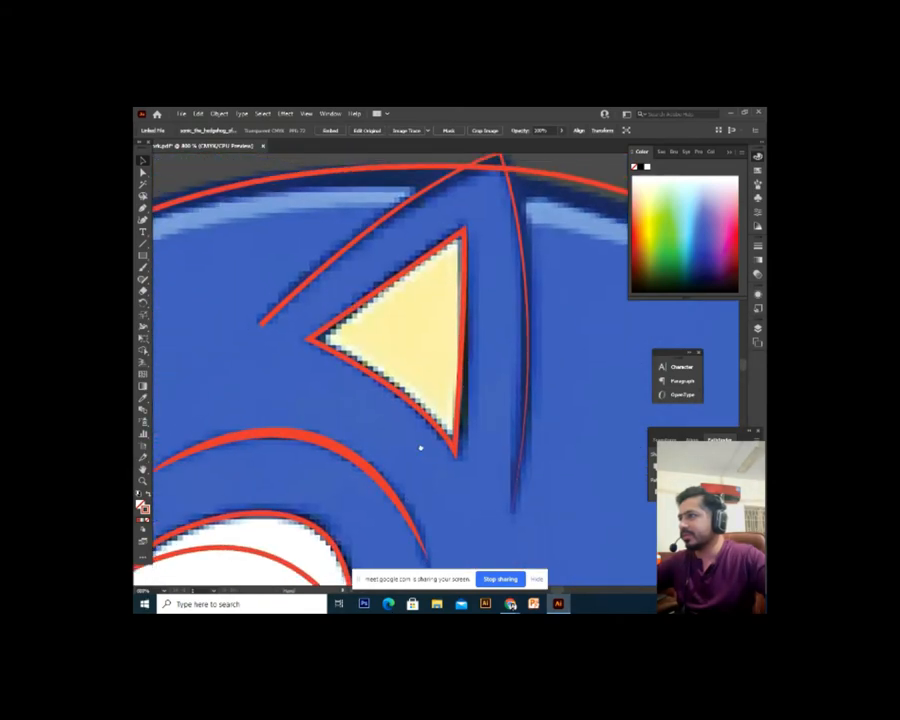
pyautogui.moveTo(530, 382); pyautogui.dragTo(450, 480)
pyautogui.moveTo(444, 524); pyautogui.dragTo(442, 418)
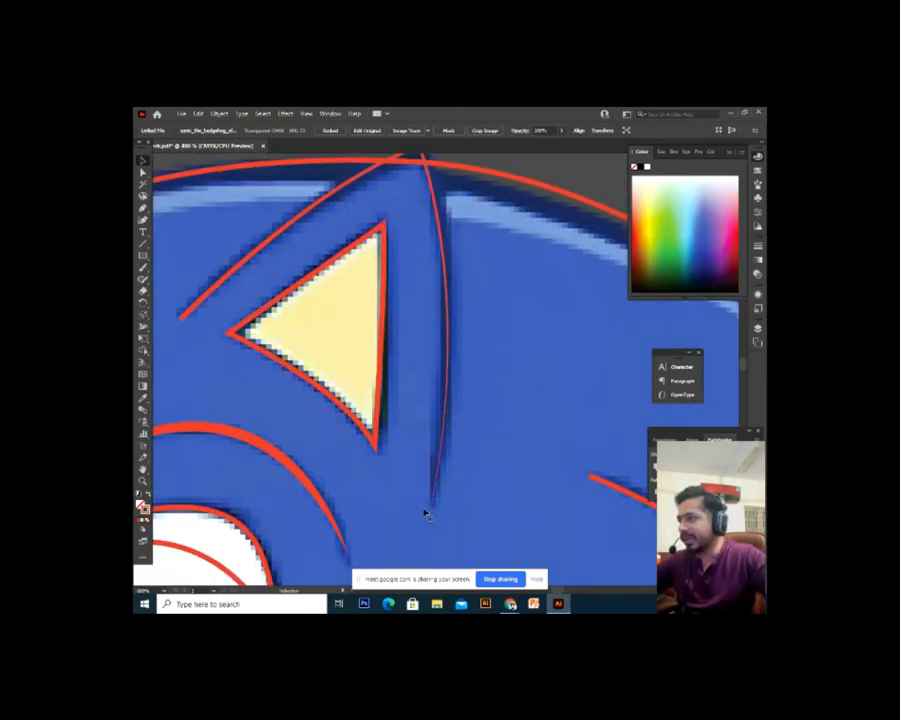
pyautogui.moveTo(187, 340); pyautogui.dragTo(189, 400)
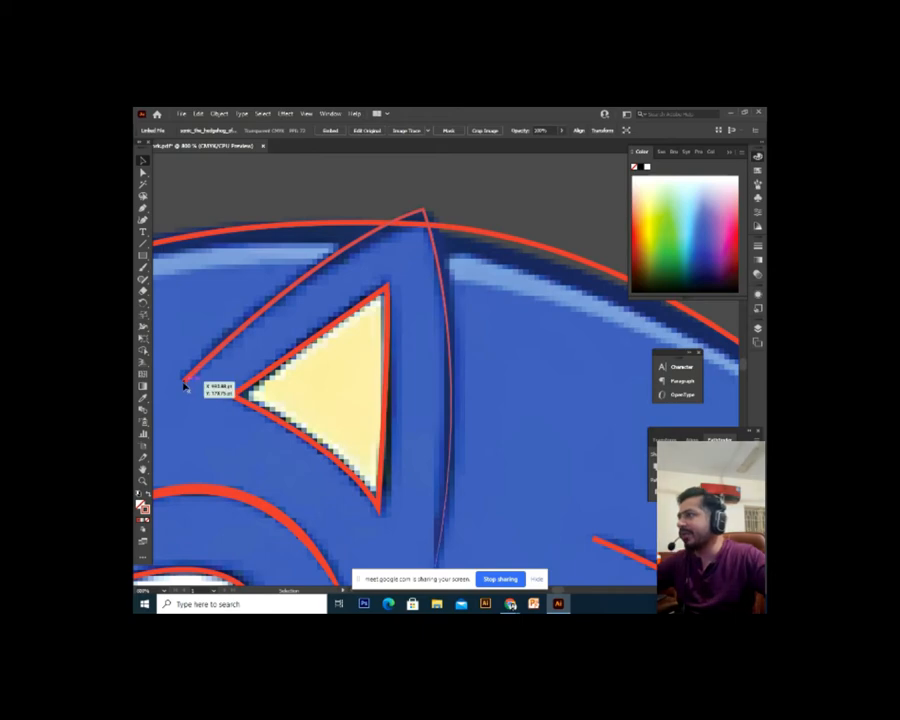
# Make the red ear path a thin tapered stroke via its width profile
pyautogui.click(185, 384)
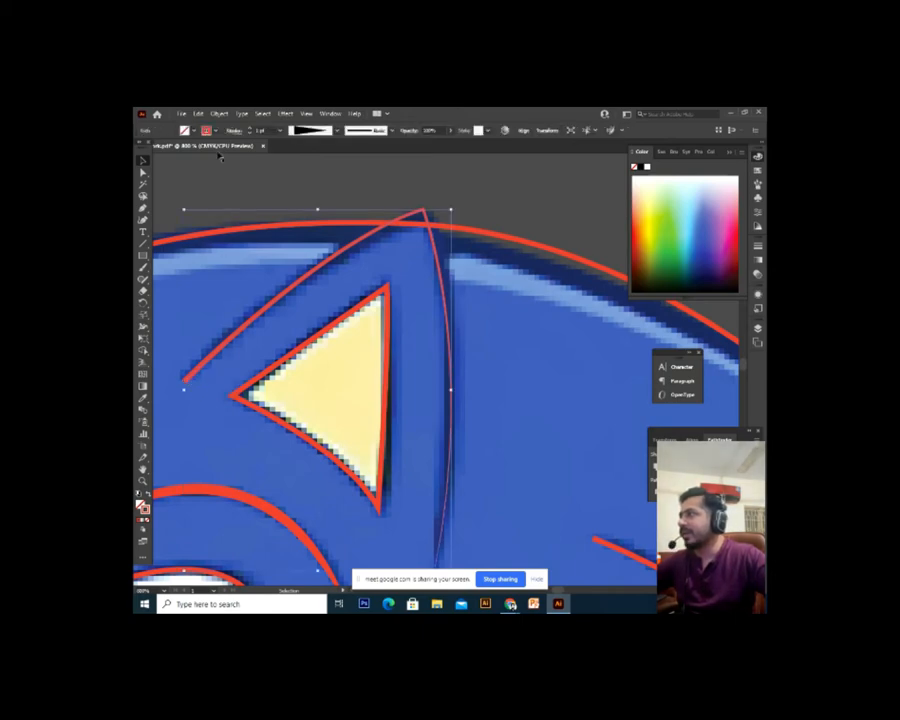
pyautogui.click(233, 131)
pyautogui.click(212, 285)
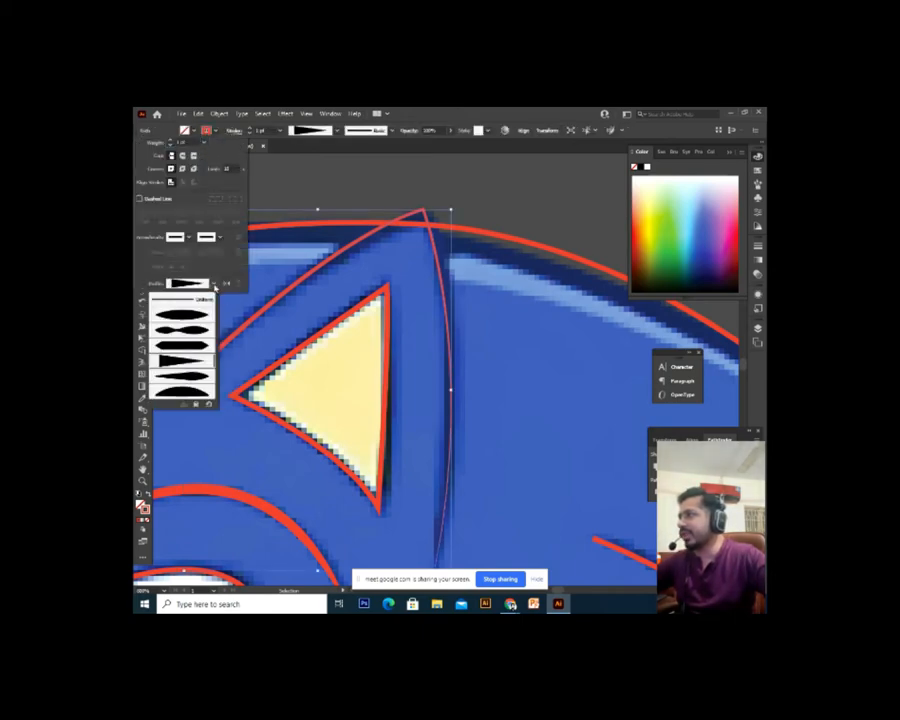
pyautogui.click(201, 381)
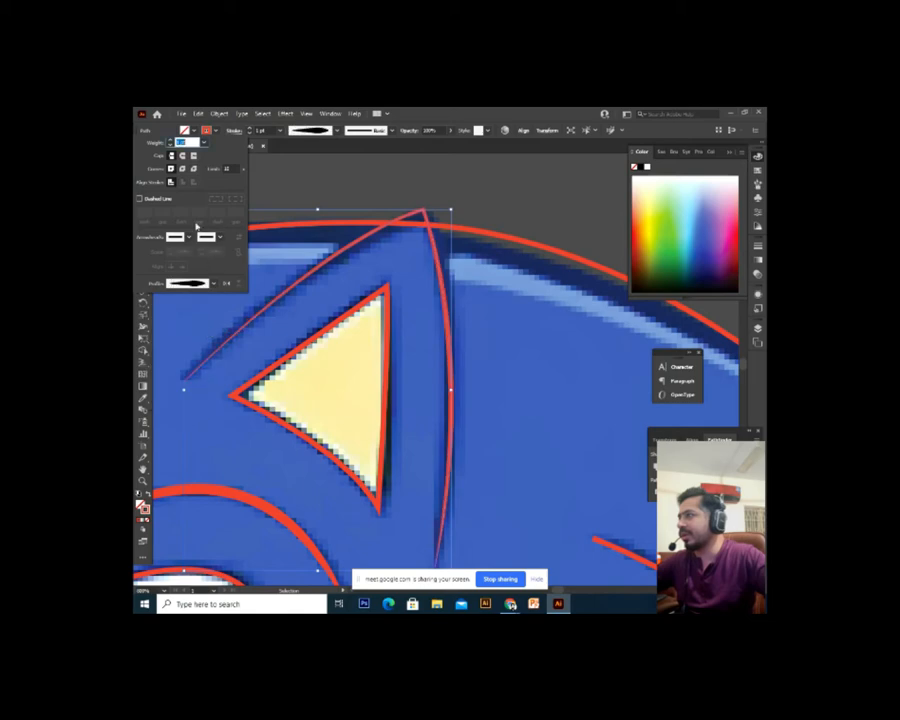
pyautogui.click(209, 285)
pyautogui.click(192, 400)
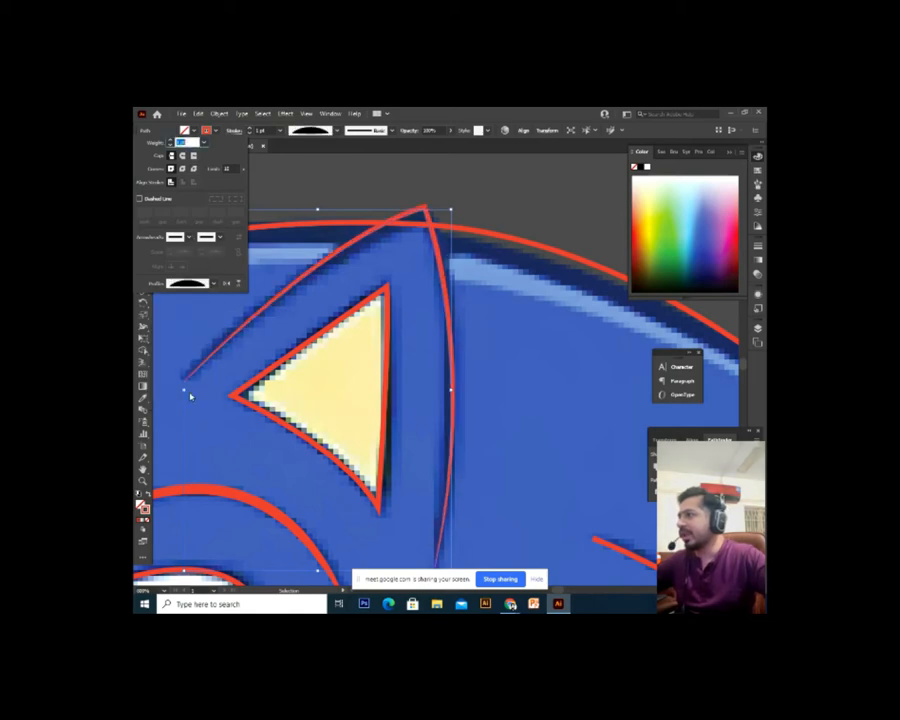
pyautogui.click(518, 199)
pyautogui.click(519, 200)
# Zoom out and check the ear outline's width profiles without changing them
pyautogui.hotkey('ctrl', '-')
pyautogui.hotkey('ctrl', '-')
pyautogui.hotkey('ctrl', '-')
pyautogui.hotkey('ctrl', '-')
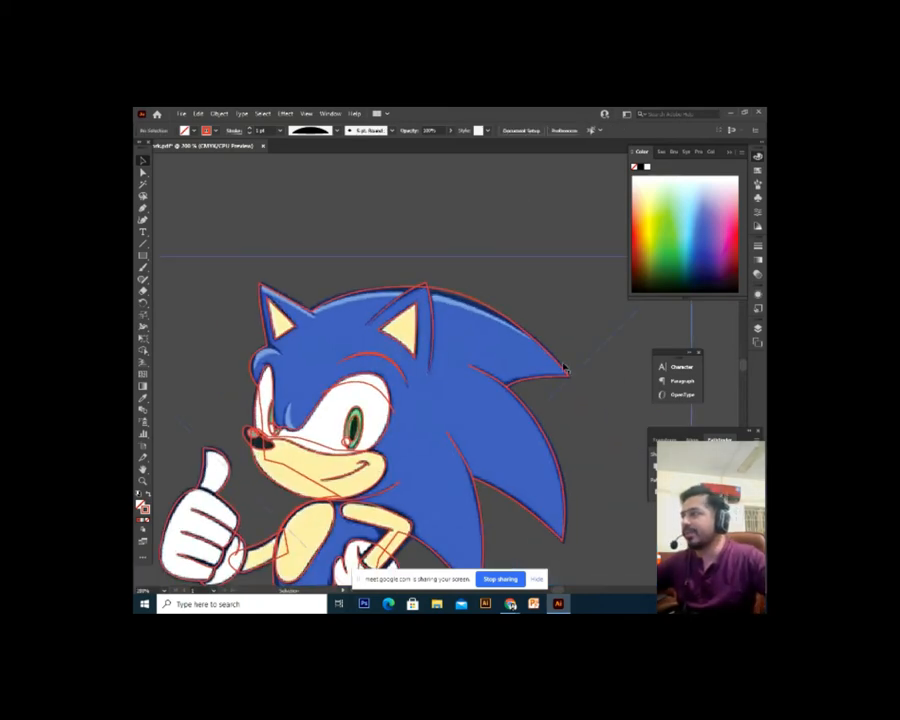
pyautogui.scroll(2, 414, 293)
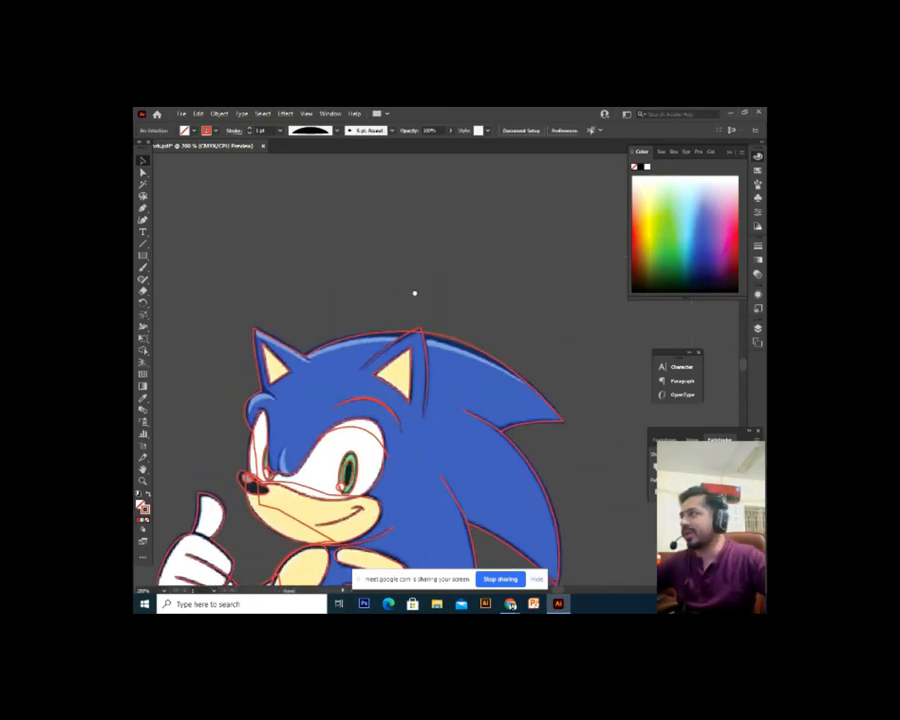
pyautogui.click(384, 352)
pyautogui.click(236, 132)
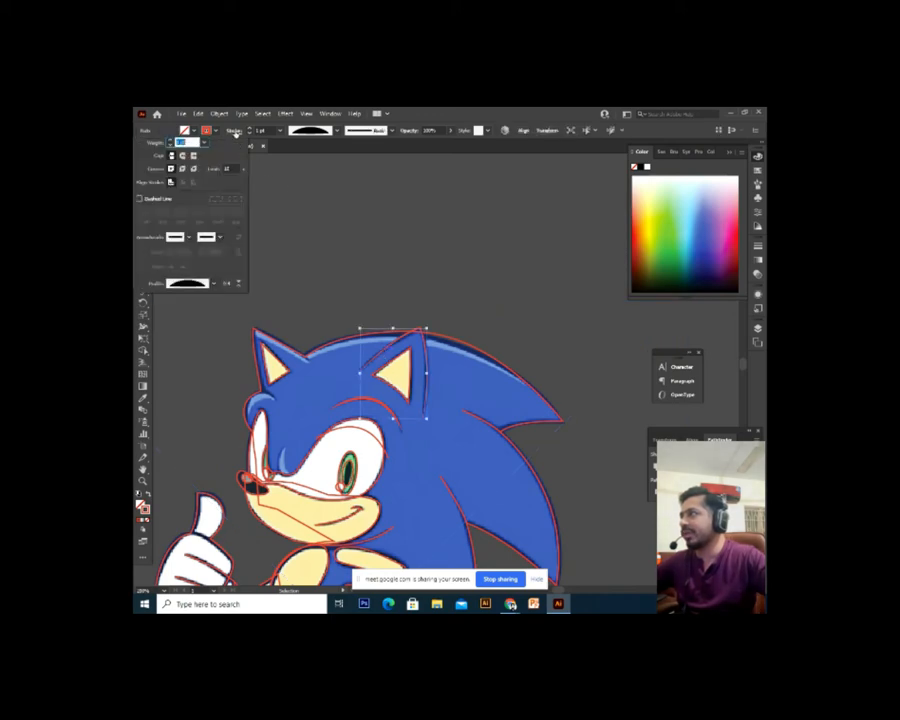
pyautogui.click(206, 286)
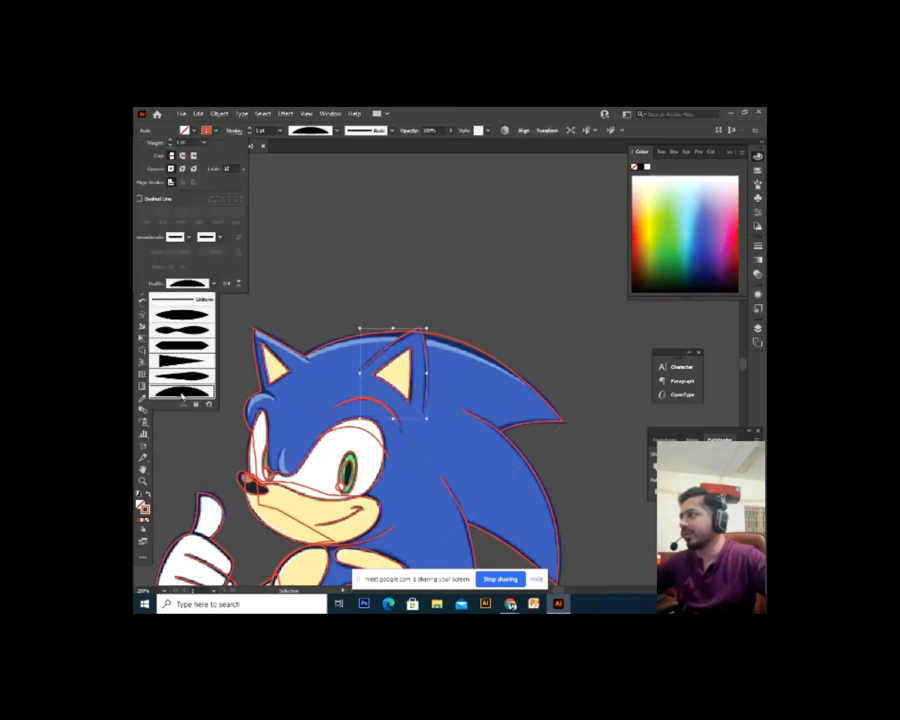
pyautogui.click(360, 247)
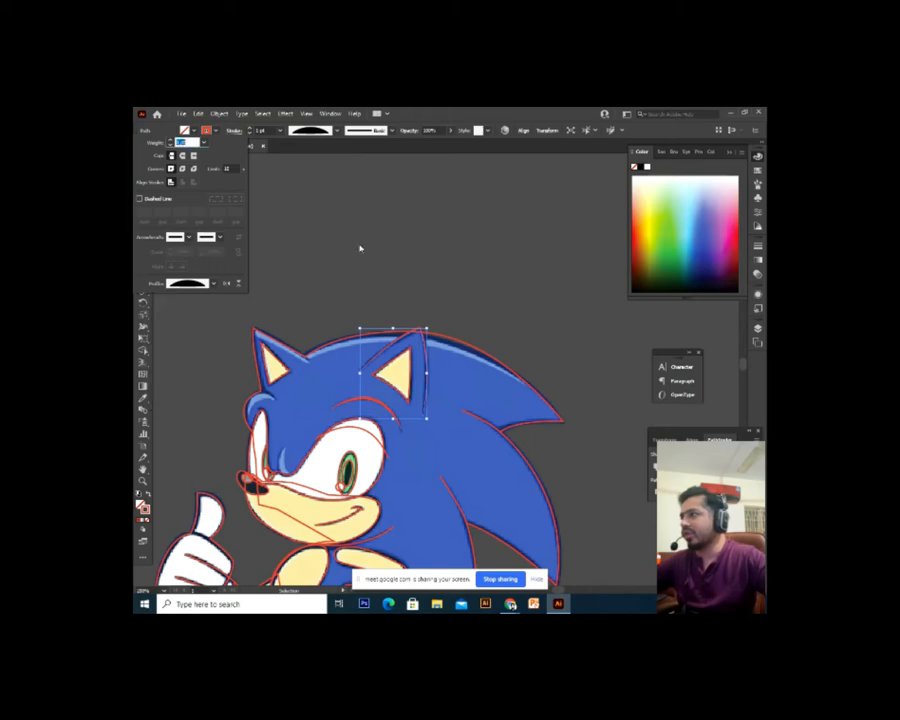
pyautogui.click(360, 247)
# Zoom out and pan with the Hand tool until the blank artboard fills the view
pyautogui.hotkey('ctrl', '-')
pyautogui.press('space')
pyautogui.moveTo(406, 273); pyautogui.dragTo(440, 346)
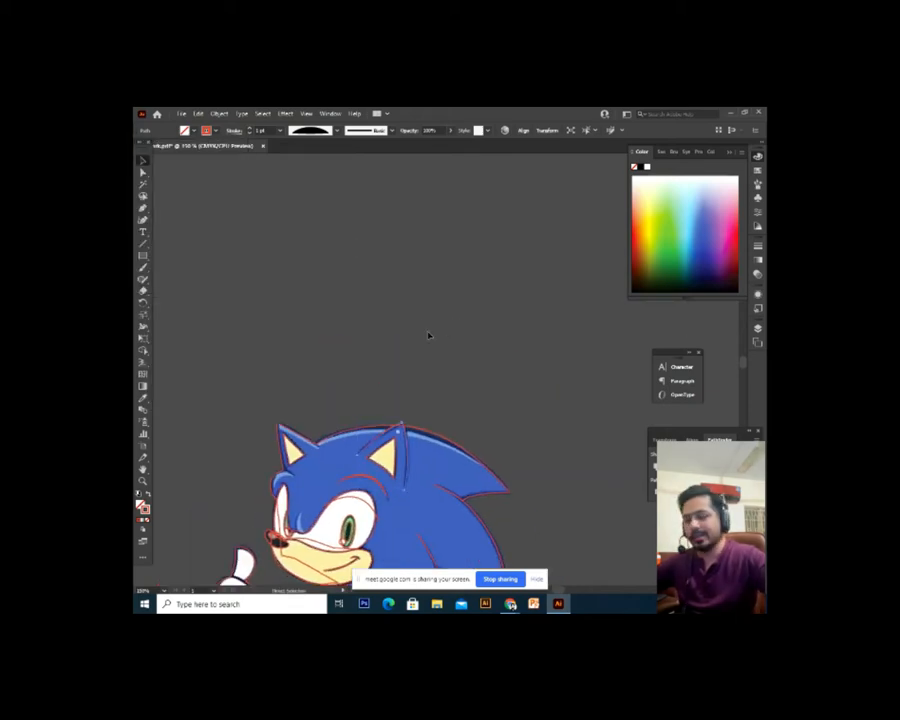
pyautogui.hotkey('ctrl', '-')
pyautogui.moveTo(319, 358); pyautogui.dragTo(626, 413)
pyautogui.moveTo(414, 418); pyautogui.dragTo(494, 393)
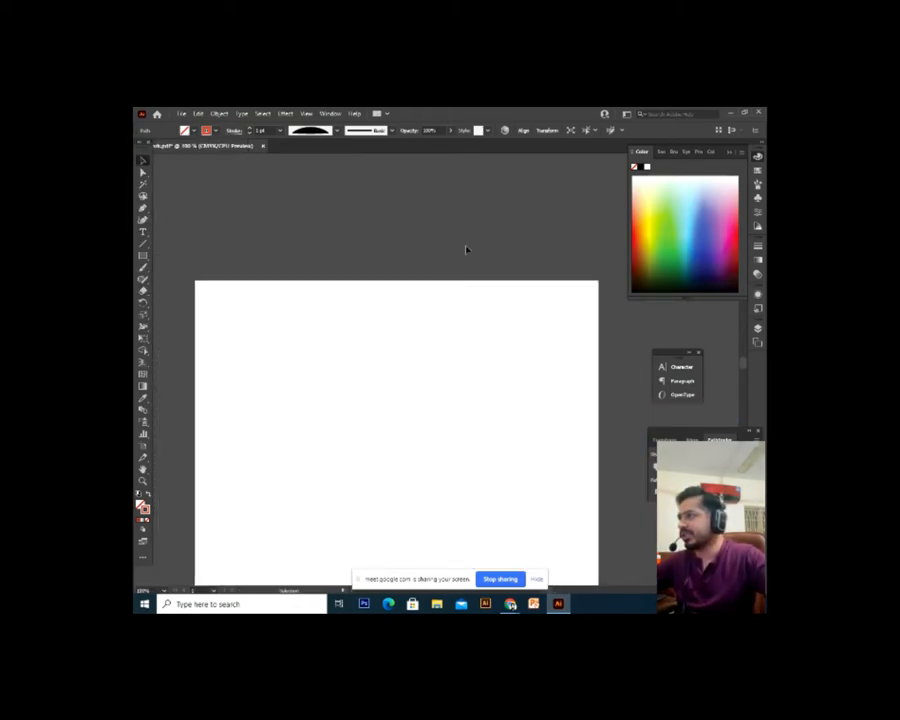
# Draw a straight horizontal line across the blank artboard and zoom in on it
pyautogui.moveTo(464, 247); pyautogui.dragTo(214, 496)
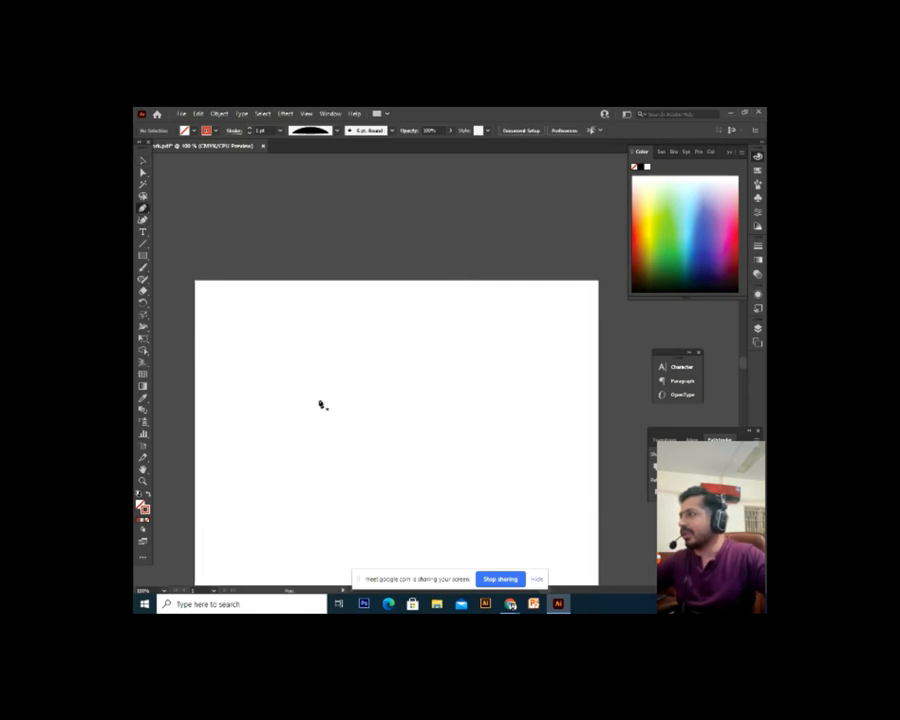
pyautogui.moveTo(321, 401); pyautogui.dragTo(478, 400)
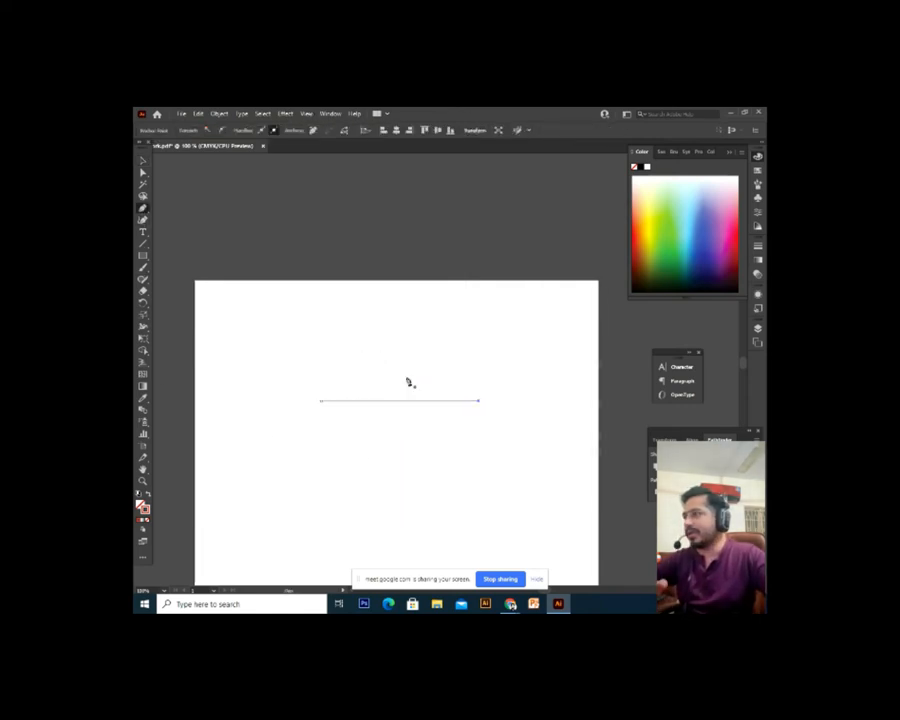
pyautogui.click(144, 161)
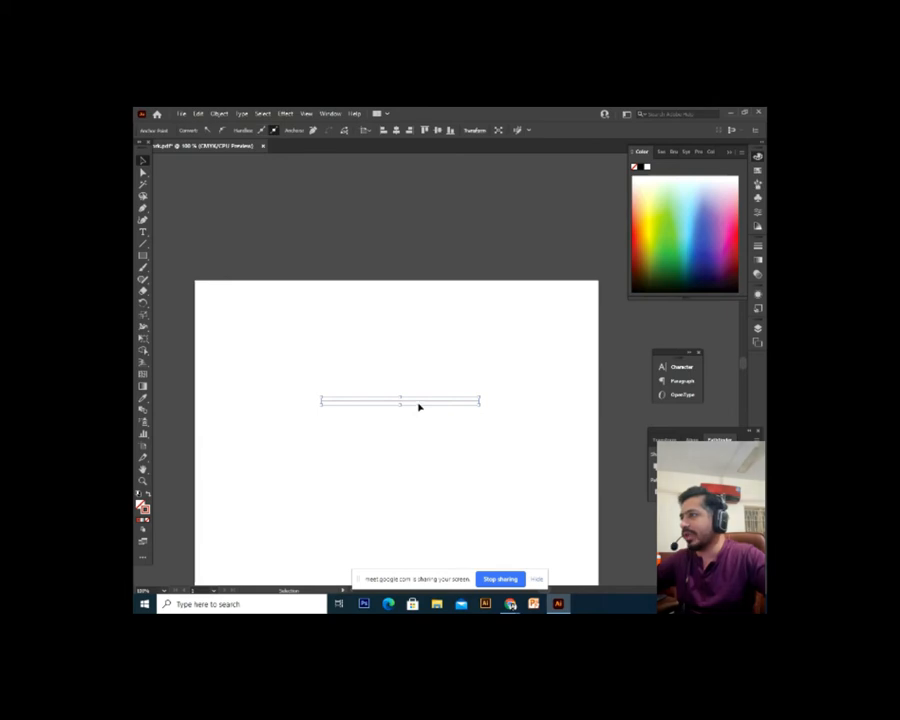
pyautogui.hotkey('ctrl', '=')
pyautogui.hotkey('ctrl', '=')
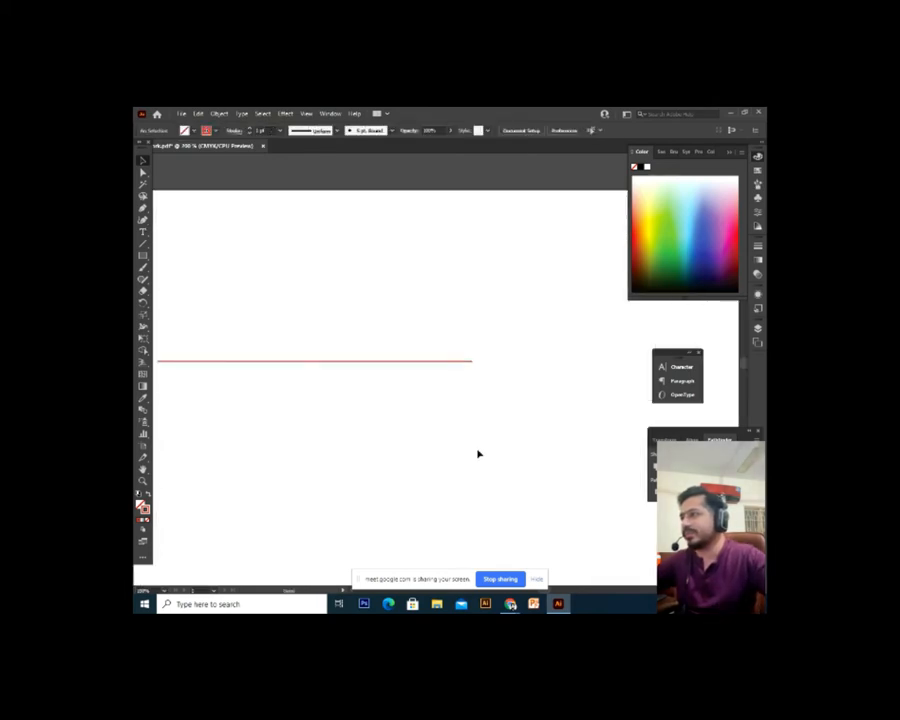
pyautogui.moveTo(508, 433); pyautogui.dragTo(513, 402)
# Try the Flare and Polygon shapes from the Rectangle flyout, undoing each one
pyautogui.click(143, 255)
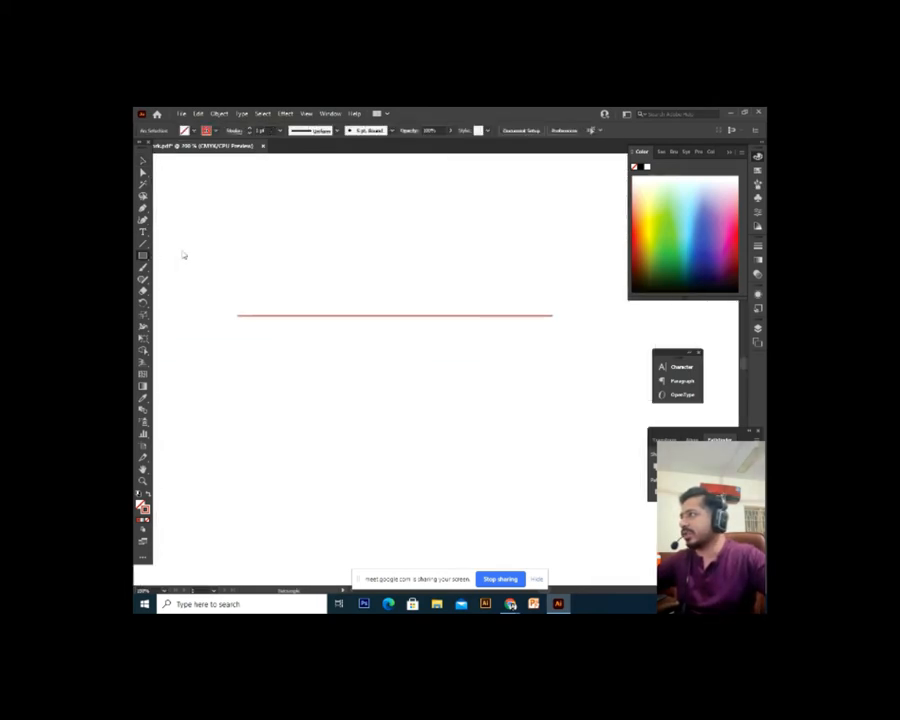
pyautogui.moveTo(143, 255); pyautogui.dragTo(181, 313)
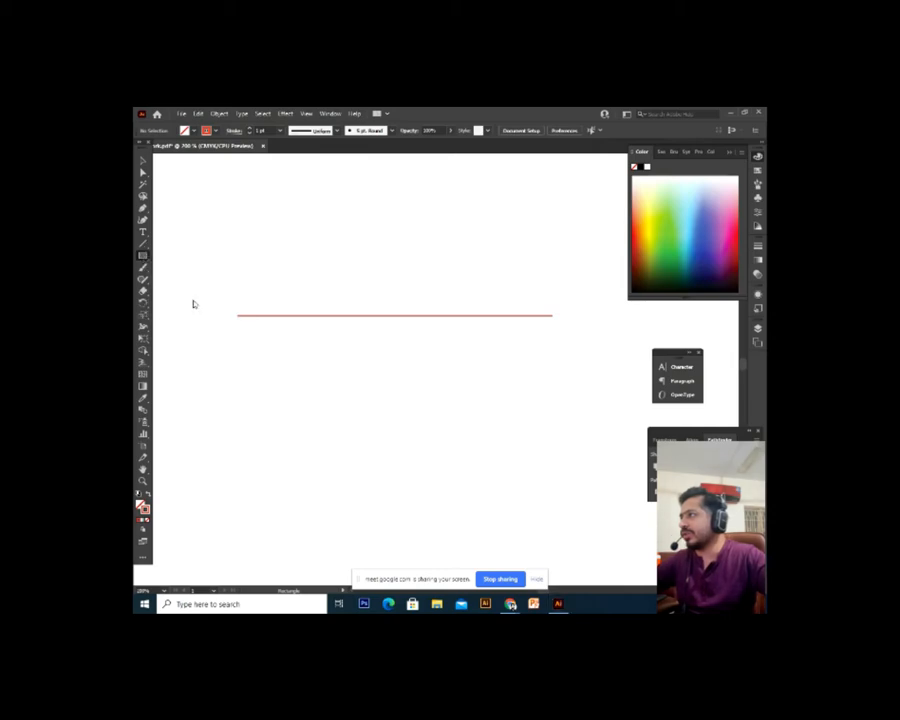
pyautogui.moveTo(247, 372); pyautogui.dragTo(440, 490)
pyautogui.hotkey('ctrl', 'z')
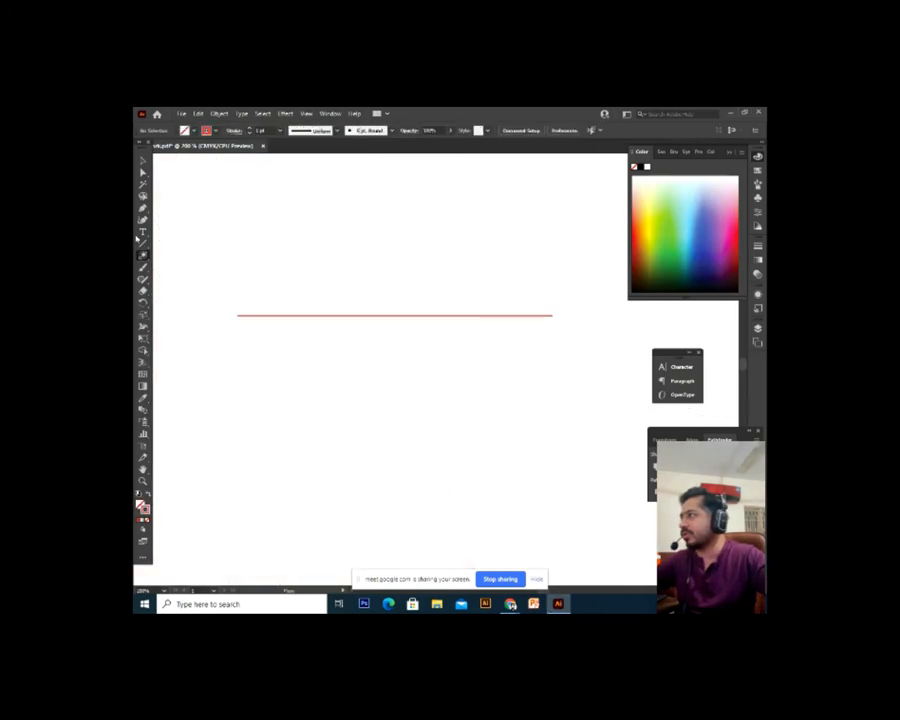
pyautogui.click(143, 255)
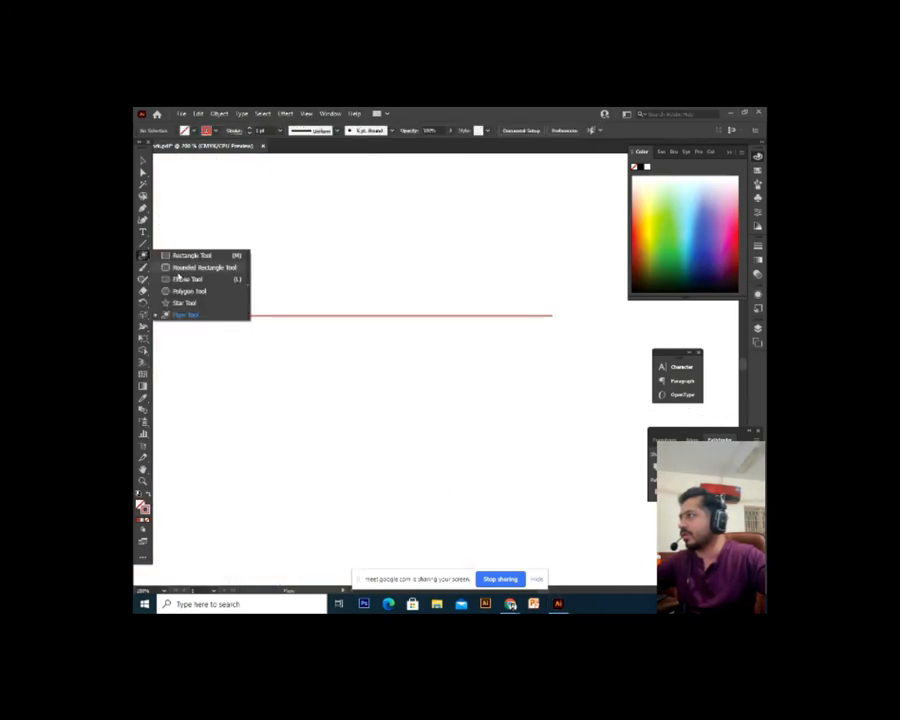
pyautogui.click(190, 267)
pyautogui.click(143, 255)
pyautogui.click(185, 291)
pyautogui.moveTo(259, 377); pyautogui.dragTo(380, 500)
pyautogui.hotkey('ctrl', 'z')
# Draw a circle with the Ellipse tool and move it up off the line
pyautogui.click(143, 255)
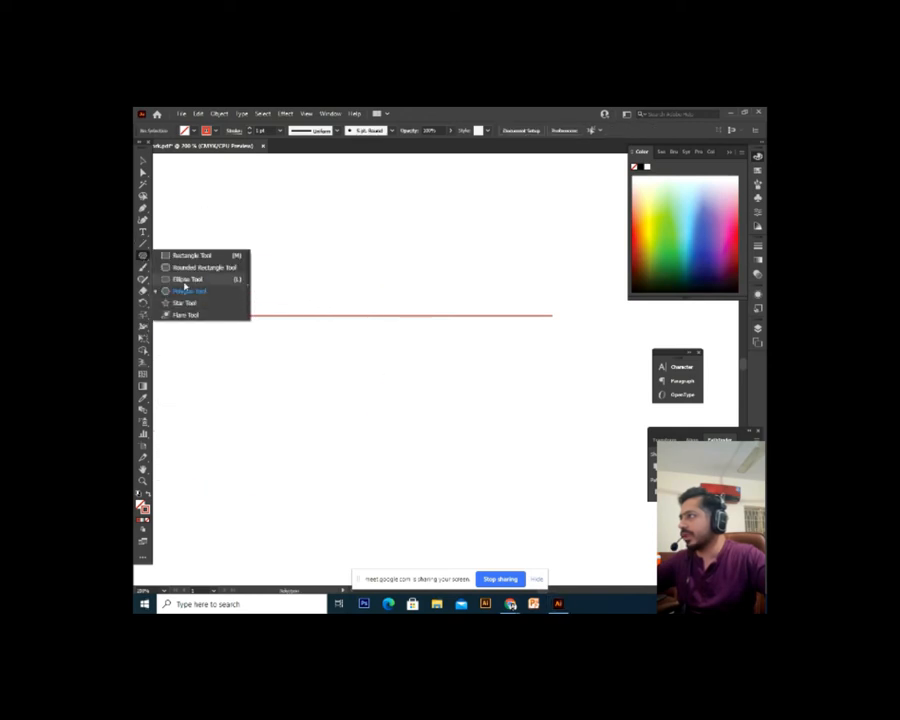
pyautogui.click(186, 280)
pyautogui.moveTo(271, 231); pyautogui.dragTo(374, 443)
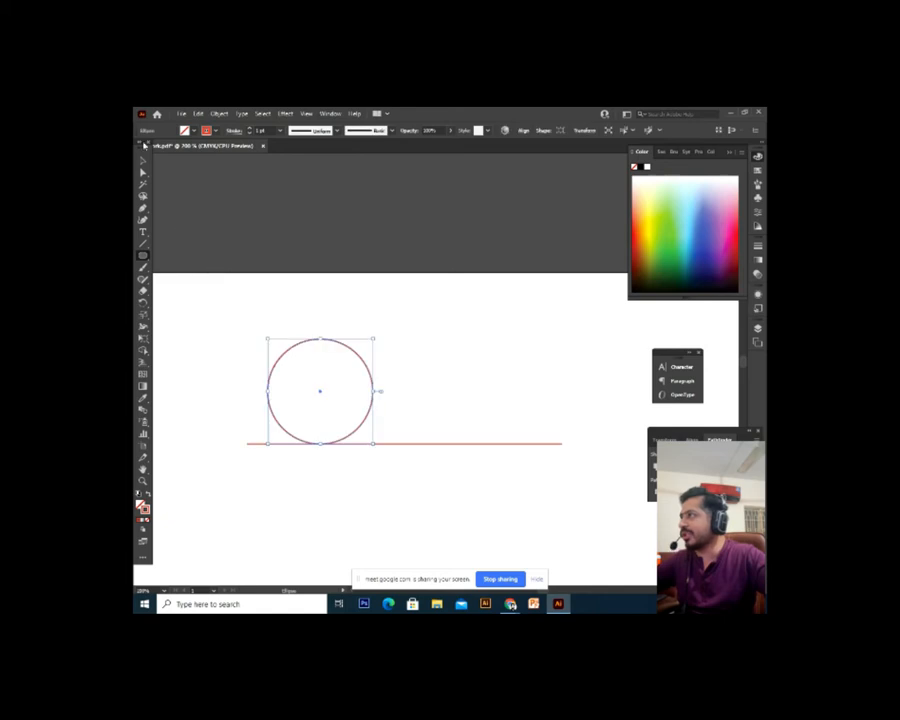
pyautogui.press('v')
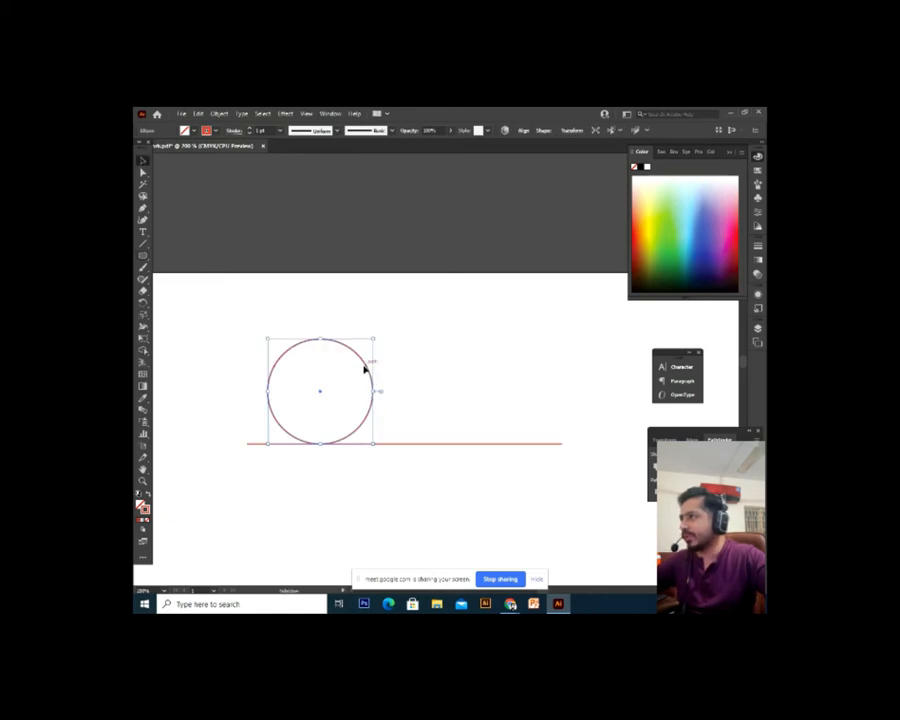
pyautogui.moveTo(364, 368); pyautogui.dragTo(459, 362)
pyautogui.click(408, 376)
pyautogui.hotkey('ctrl', '=')
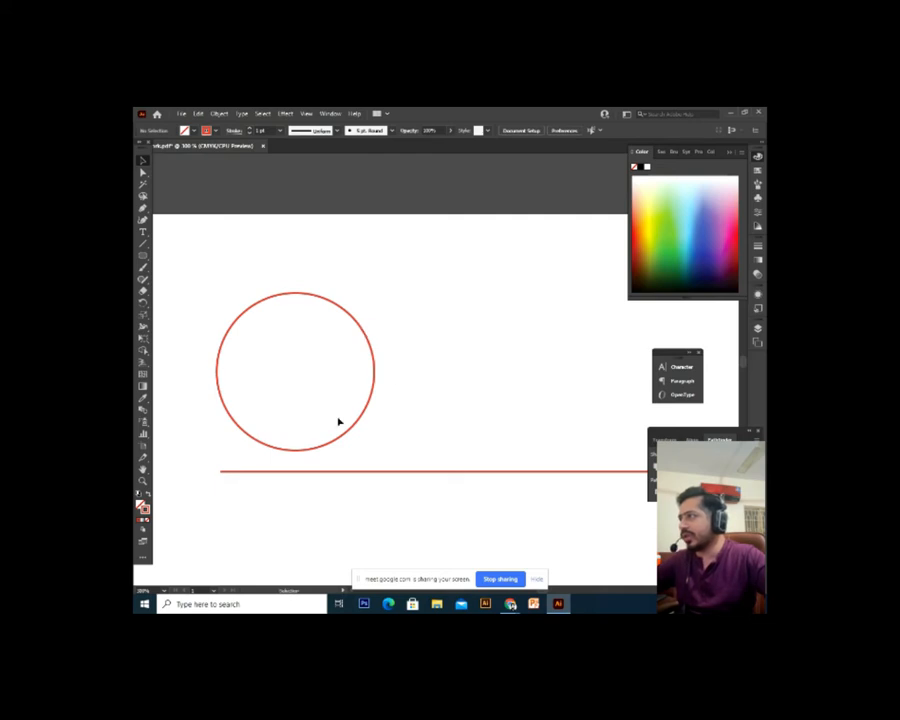
# Reselect the circle, briefly check the Google Meet window, then deselect and pan the view
pyautogui.click(371, 346)
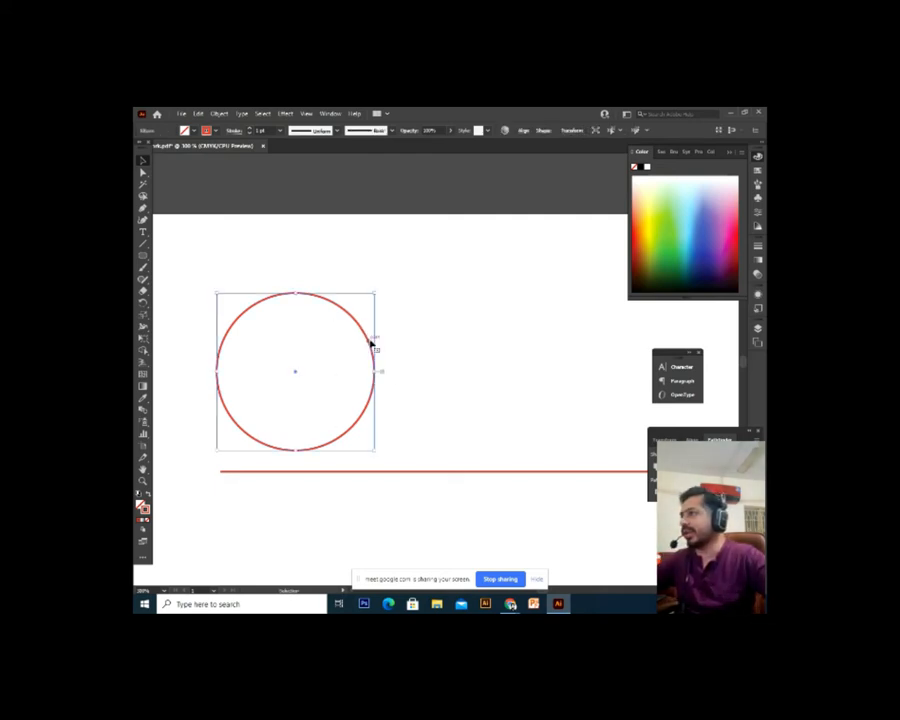
pyautogui.click(385, 338)
pyautogui.click(367, 343)
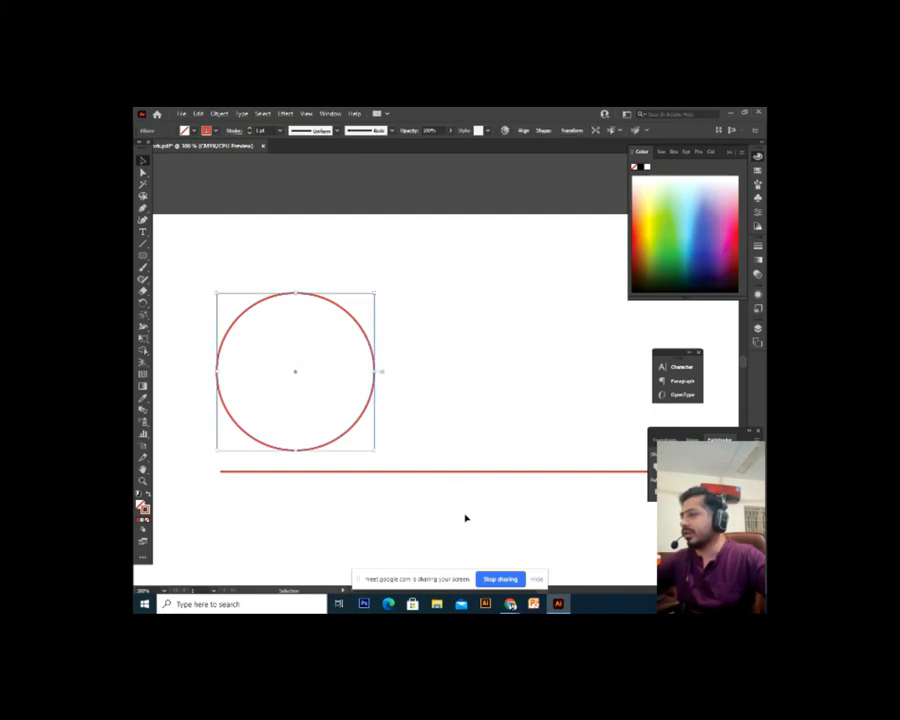
pyautogui.moveTo(510, 604)
pyautogui.click(478, 542)
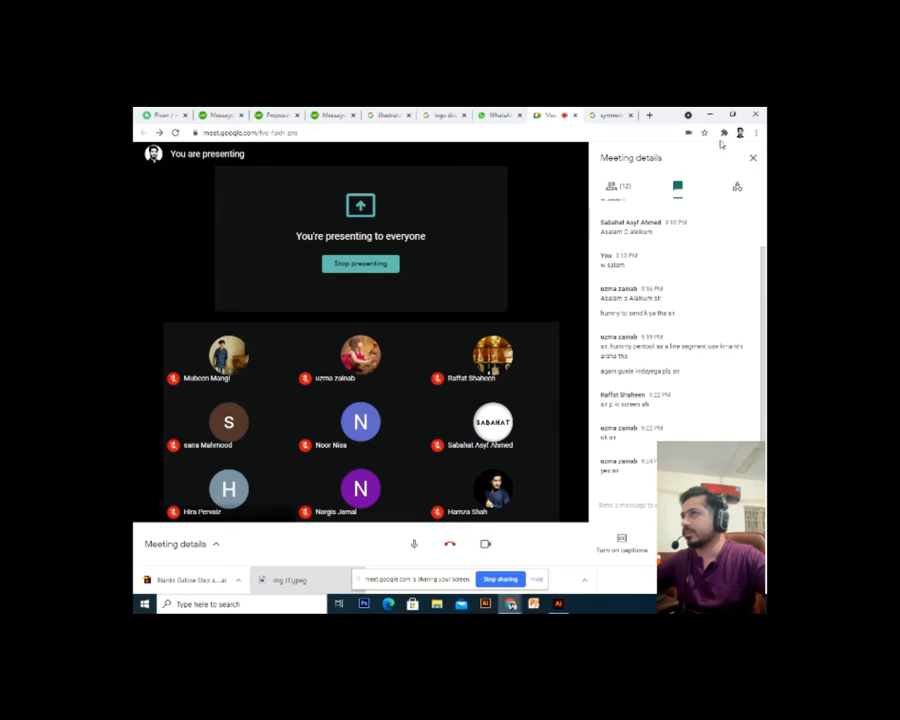
pyautogui.hotkey('alt', 'Tab')
pyautogui.click(439, 345)
pyautogui.moveTo(406, 334); pyautogui.dragTo(436, 360)
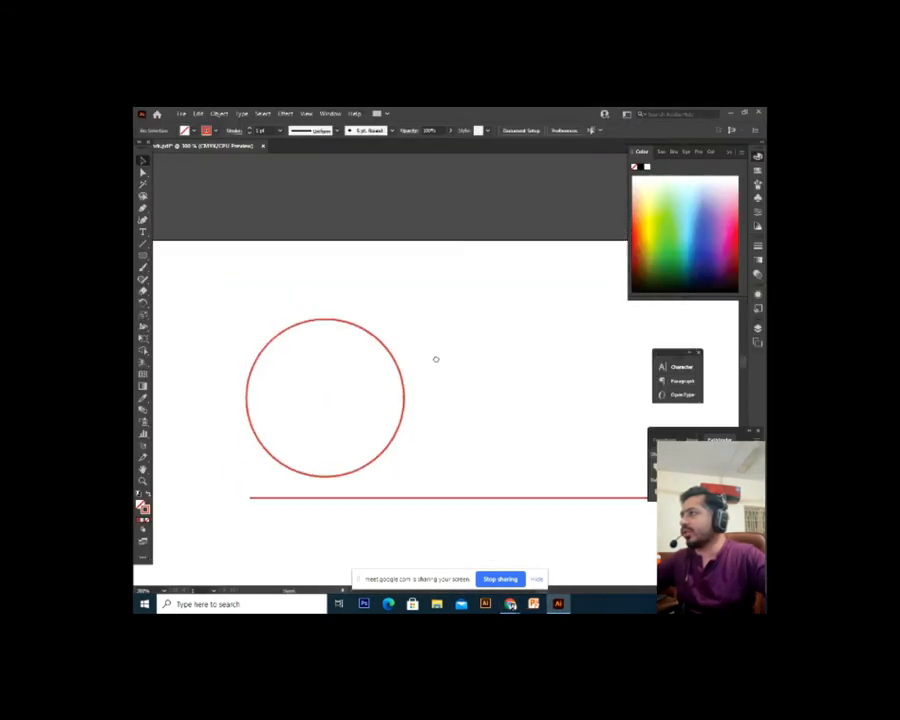
# Turn on Dashed Line in the circle's Stroke settings to make its red outline dashed
pyautogui.click(396, 367)
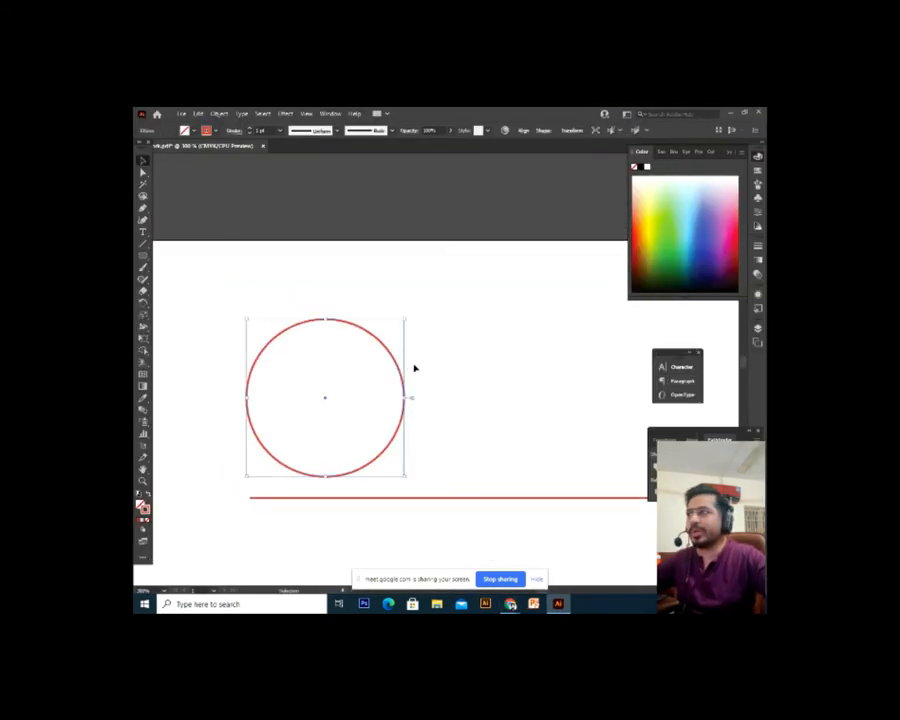
pyautogui.click(233, 131)
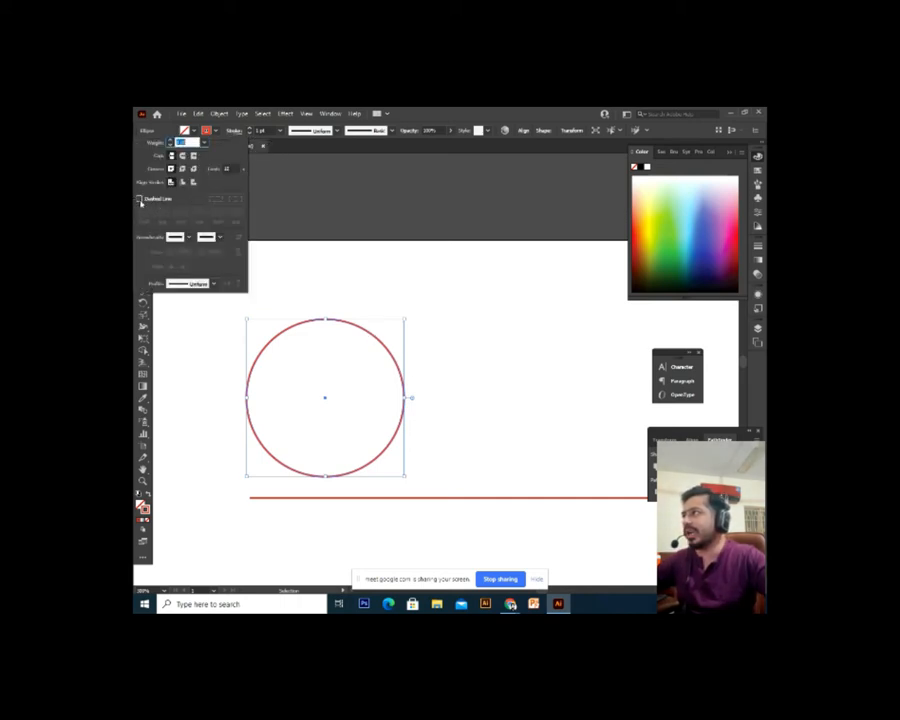
pyautogui.click(141, 203)
pyautogui.click(442, 311)
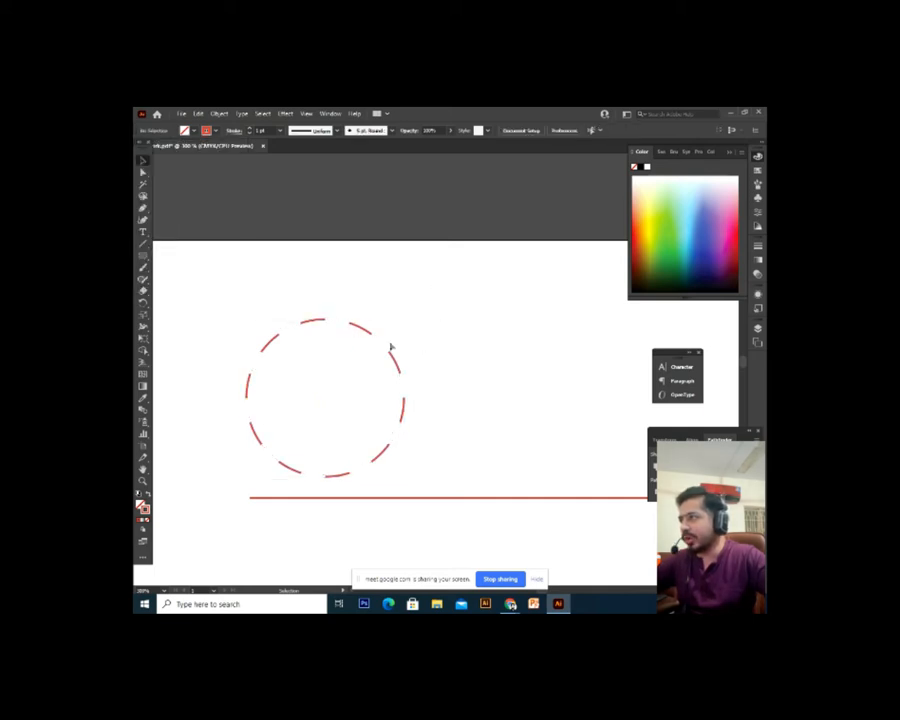
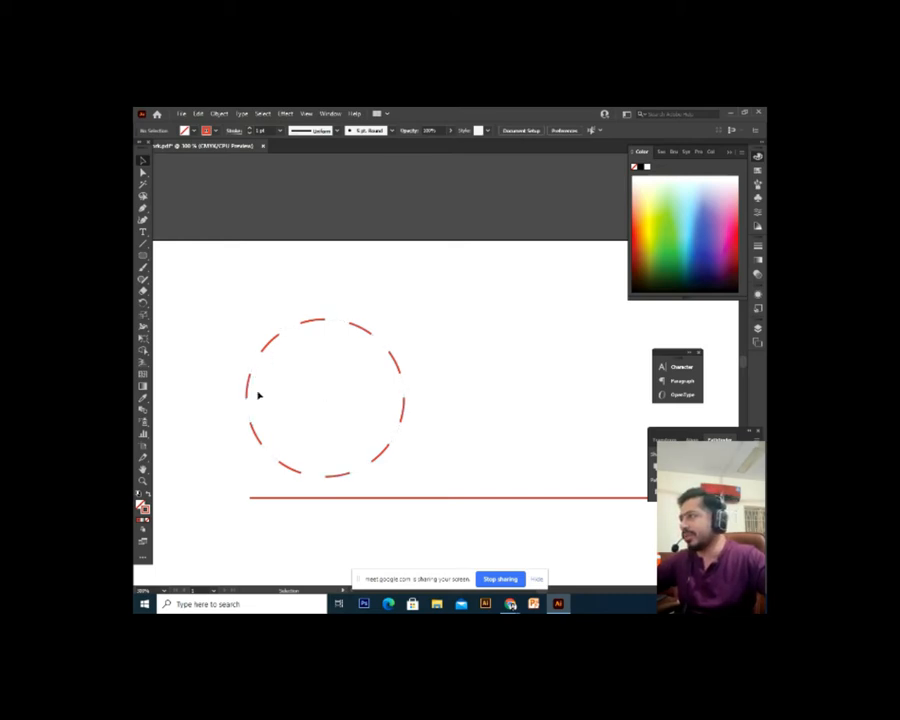
# Shorten the red circle's dash length twice in its Stroke options
pyautogui.click(267, 346)
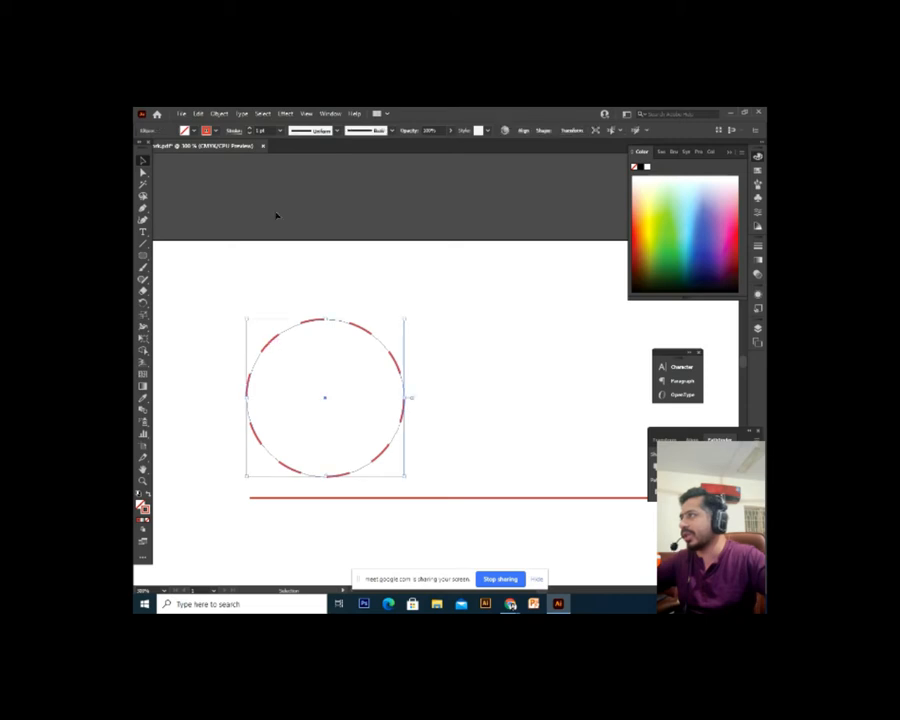
pyautogui.click(232, 131)
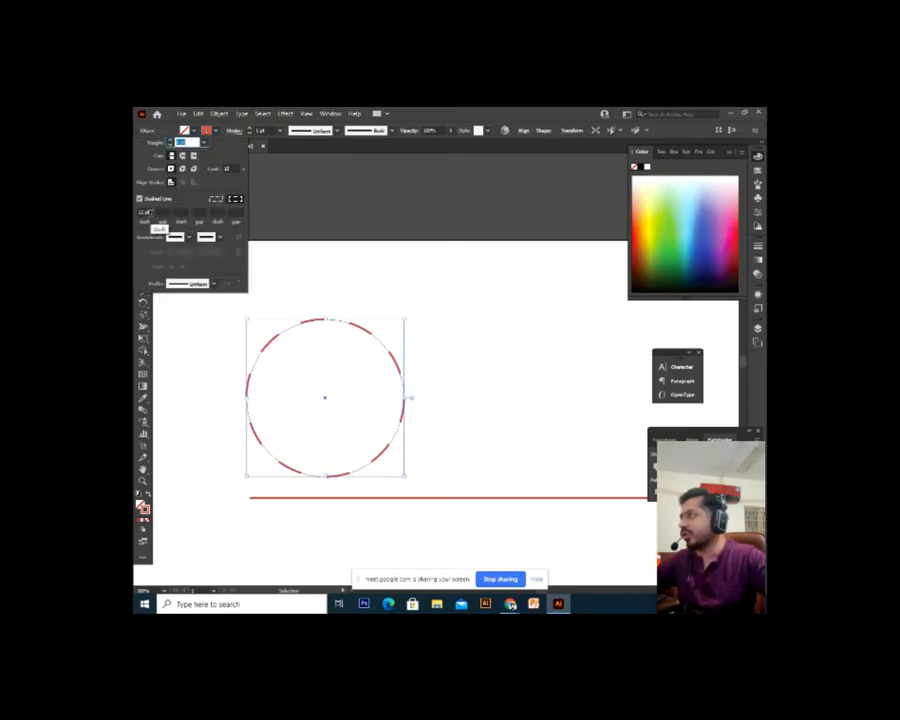
pyautogui.doubleClick(147, 213)
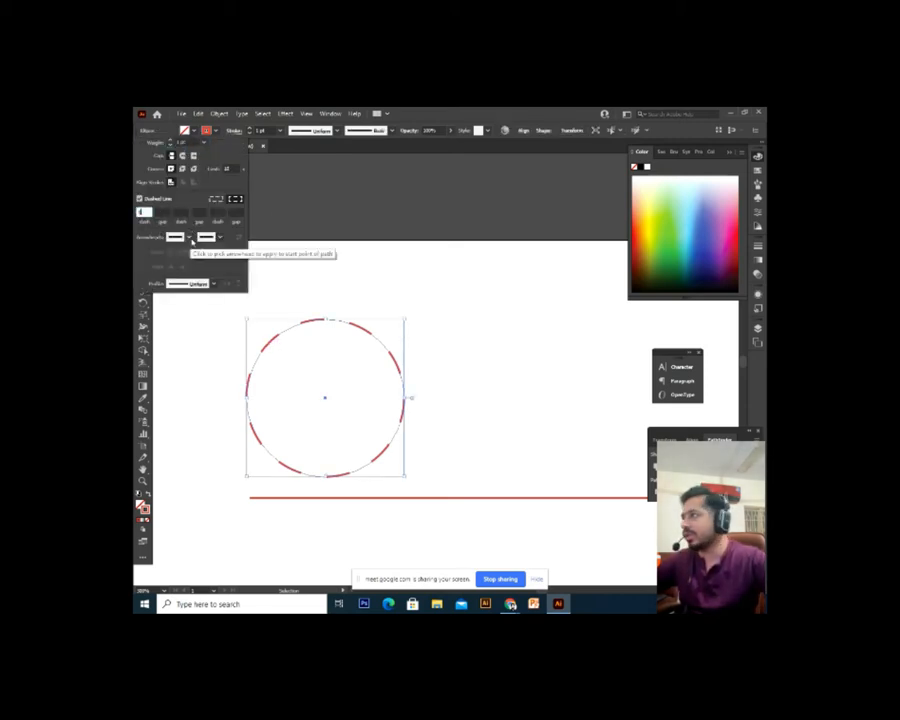
pyautogui.press('Escape')
pyautogui.click(398, 368)
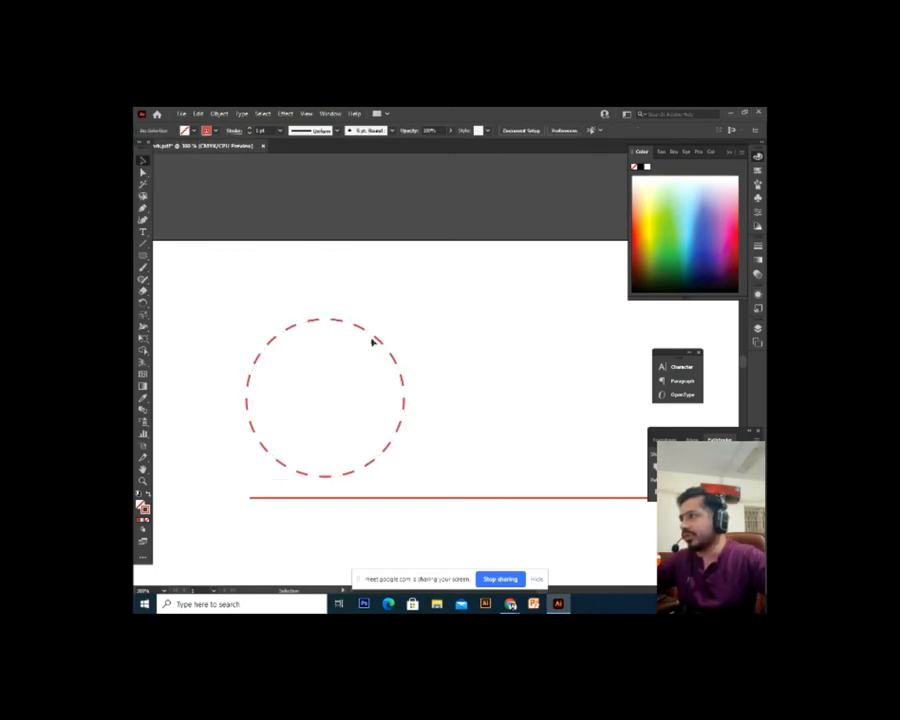
pyautogui.click(380, 343)
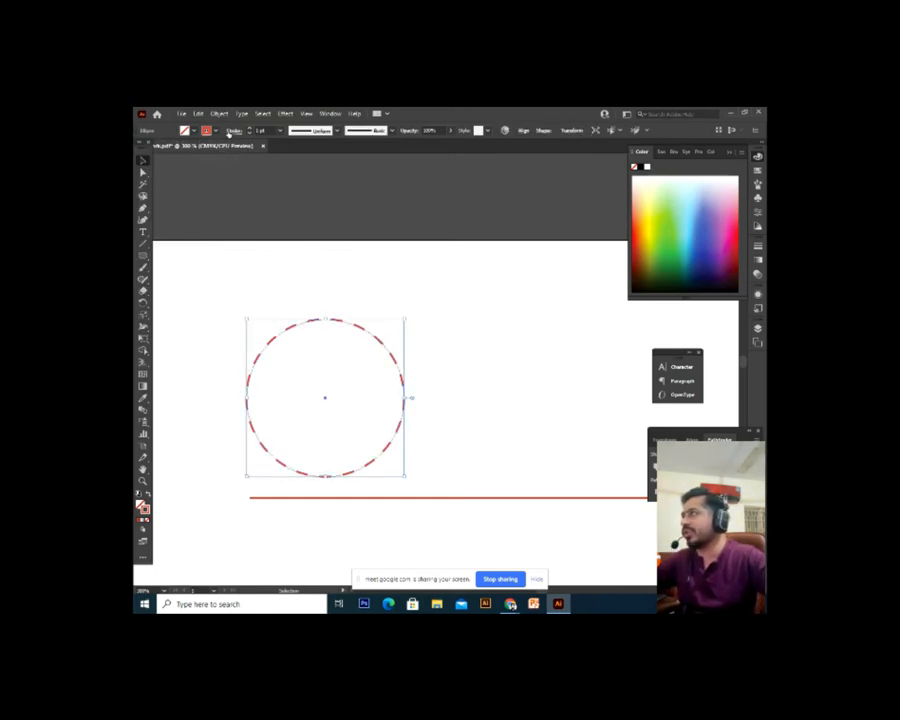
pyautogui.click(231, 131)
pyautogui.click(149, 212)
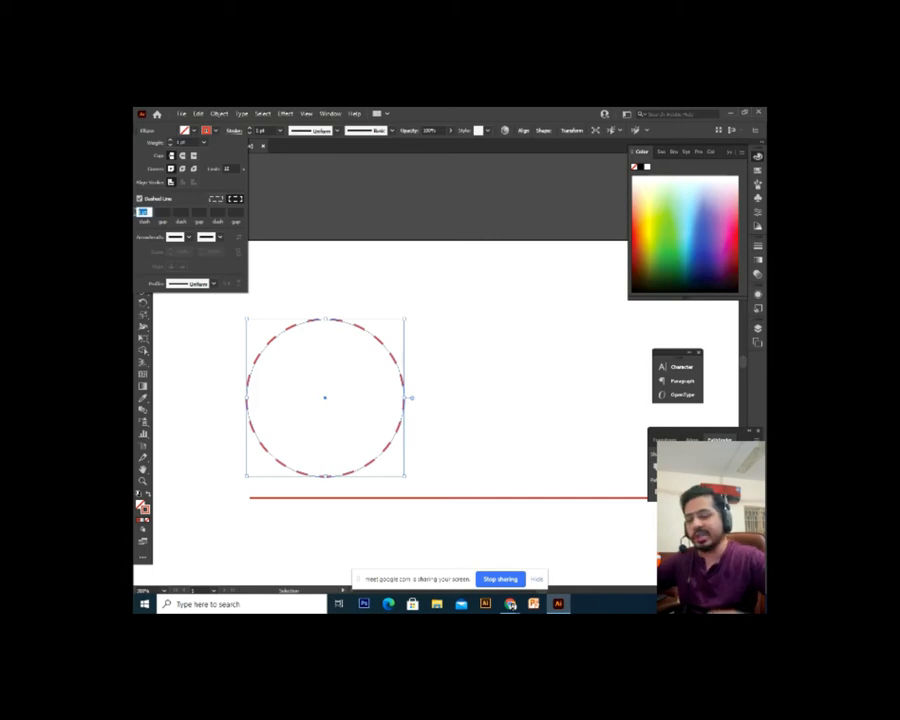
pyautogui.press('Return')
pyautogui.click(384, 300)
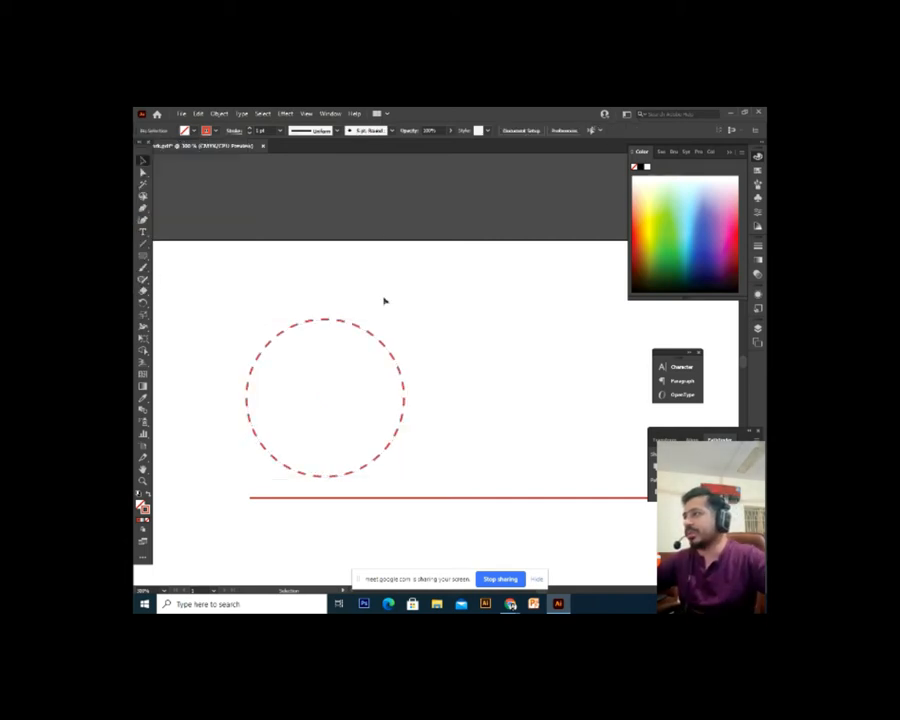
# Shorten the circle's dashes once more and deselect to preview the dotted look
pyautogui.click(382, 347)
pyautogui.click(231, 134)
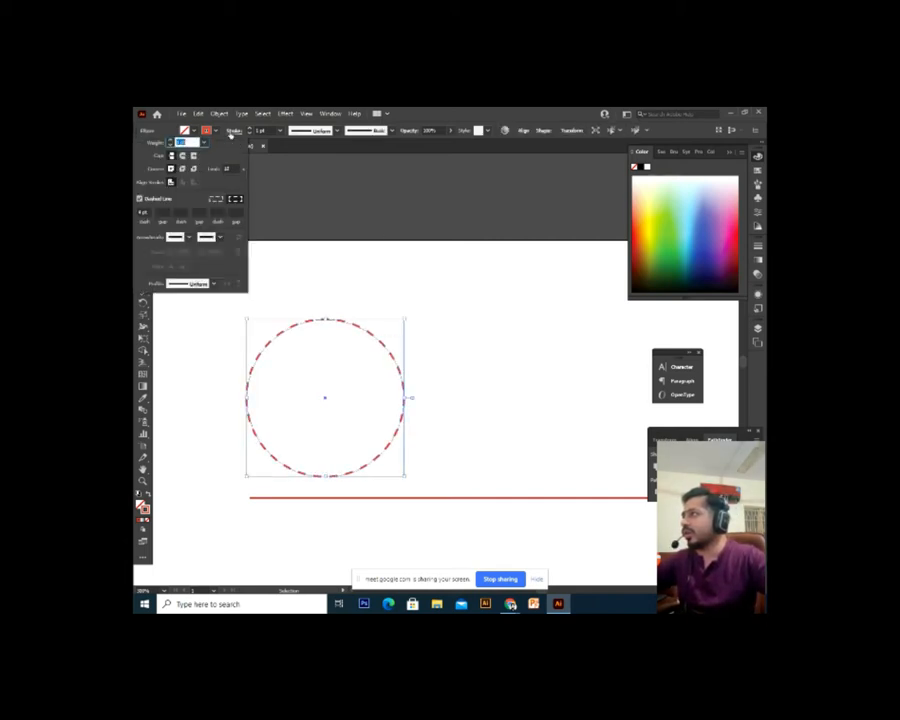
pyautogui.click(143, 212)
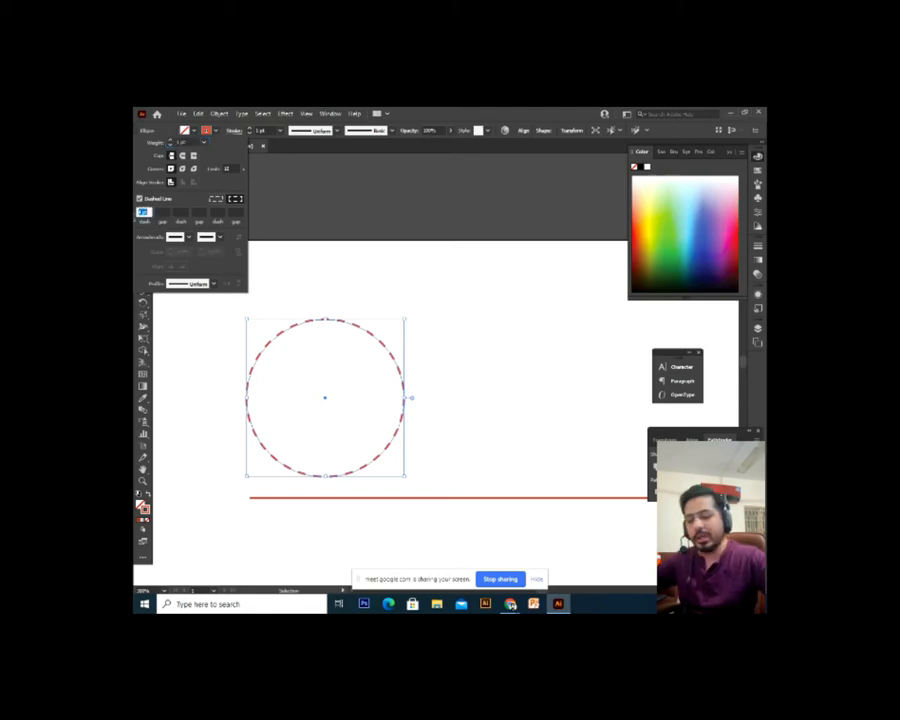
pyautogui.press('Return')
pyautogui.click(474, 346)
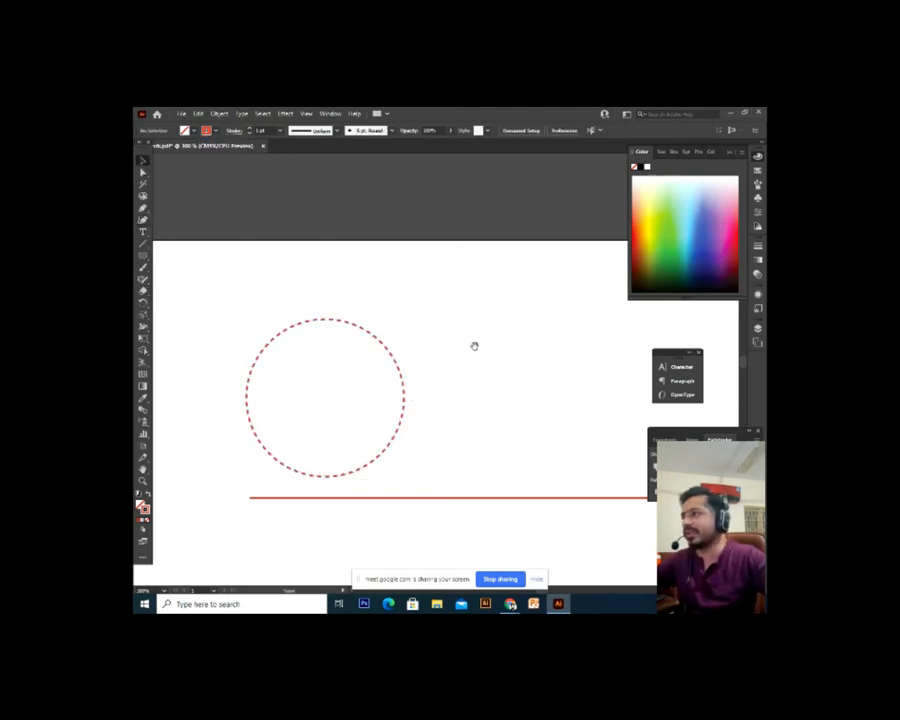
pyautogui.moveTo(474, 346); pyautogui.dragTo(490, 311)
pyautogui.moveTo(525, 237); pyautogui.dragTo(516, 316)
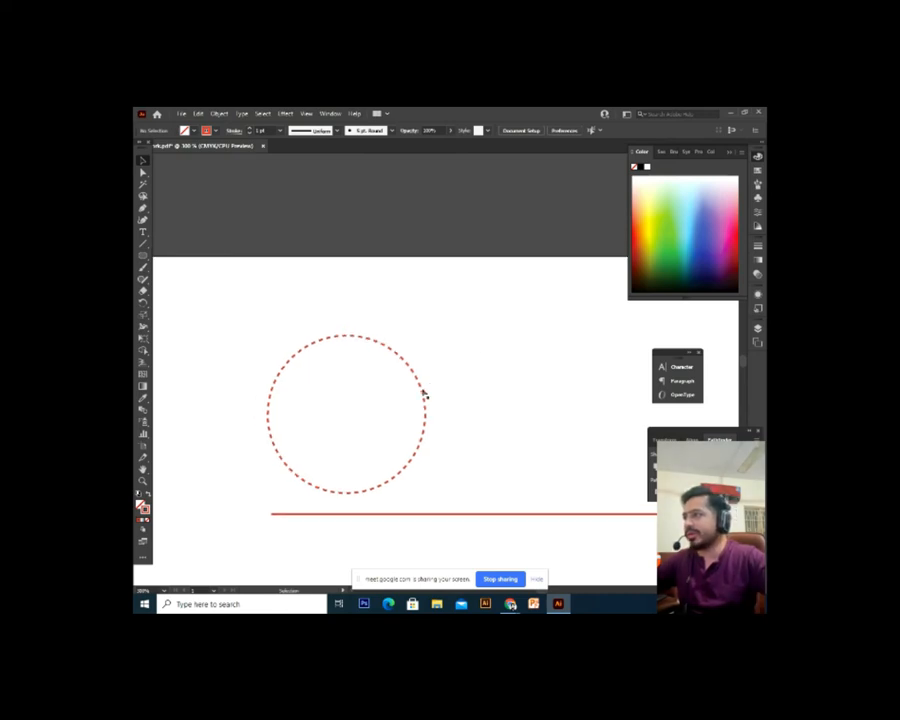
pyautogui.click(424, 395)
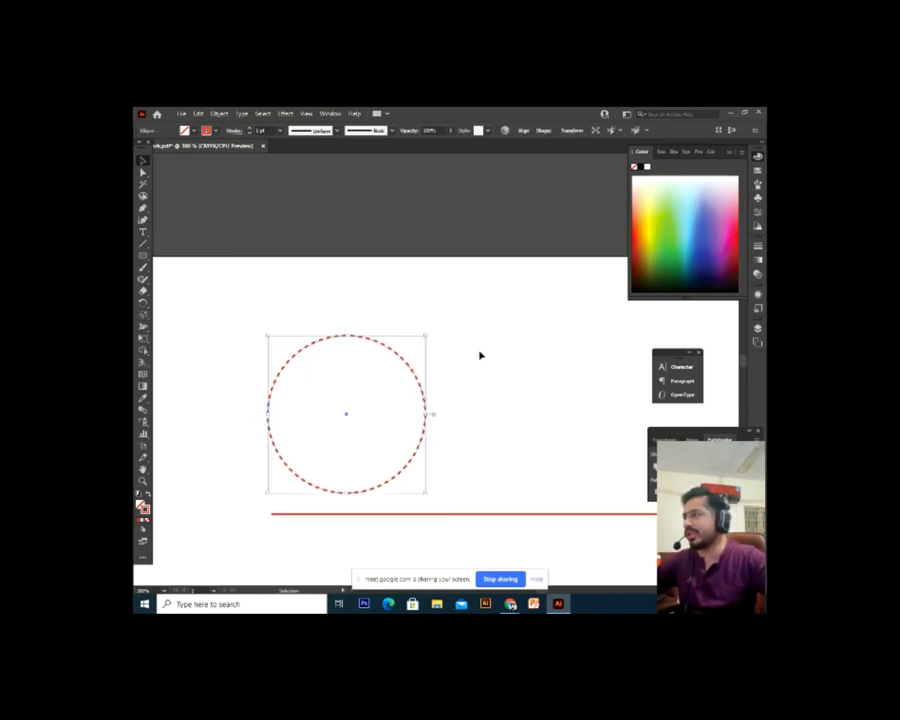
pyautogui.click(436, 406)
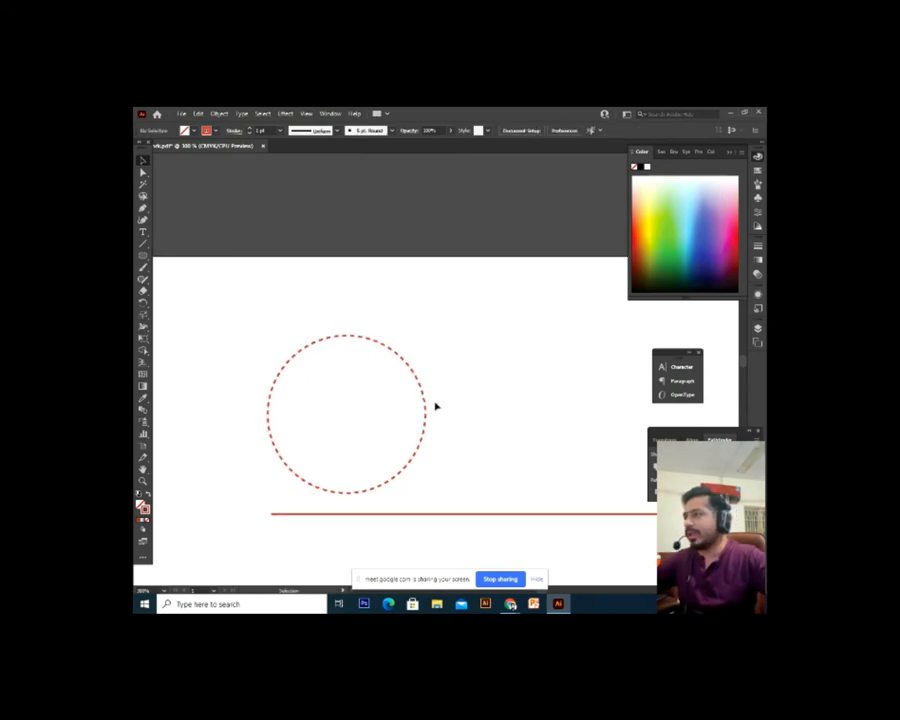
# Raise the dashed circle's stroke weight to 2 pt
pyautogui.click(278, 381)
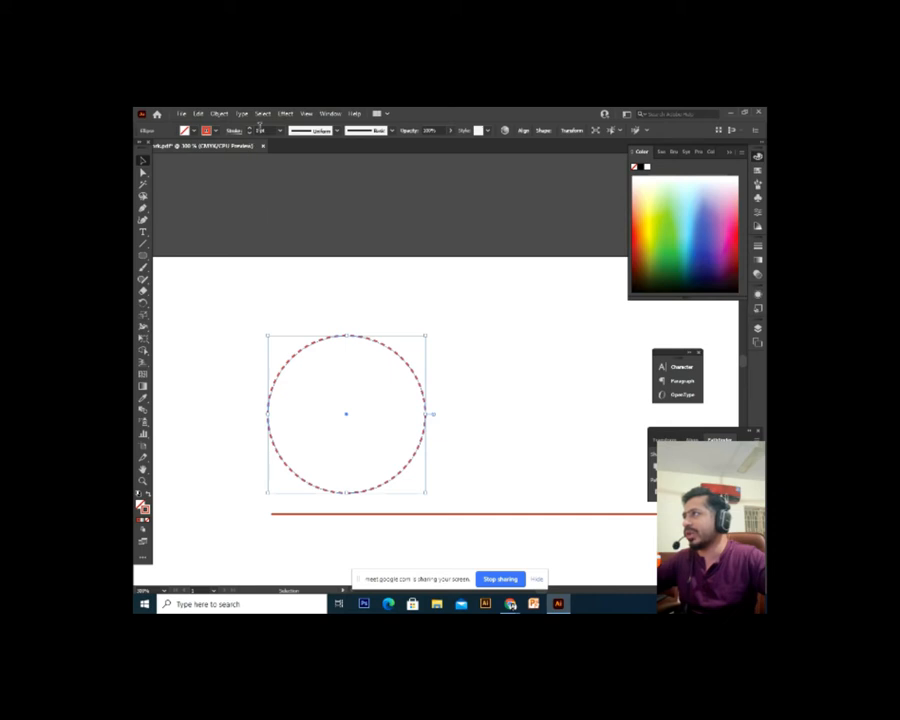
pyautogui.moveTo(266, 131); pyautogui.dragTo(240, 132)
pyautogui.write('2')
pyautogui.press('Return')
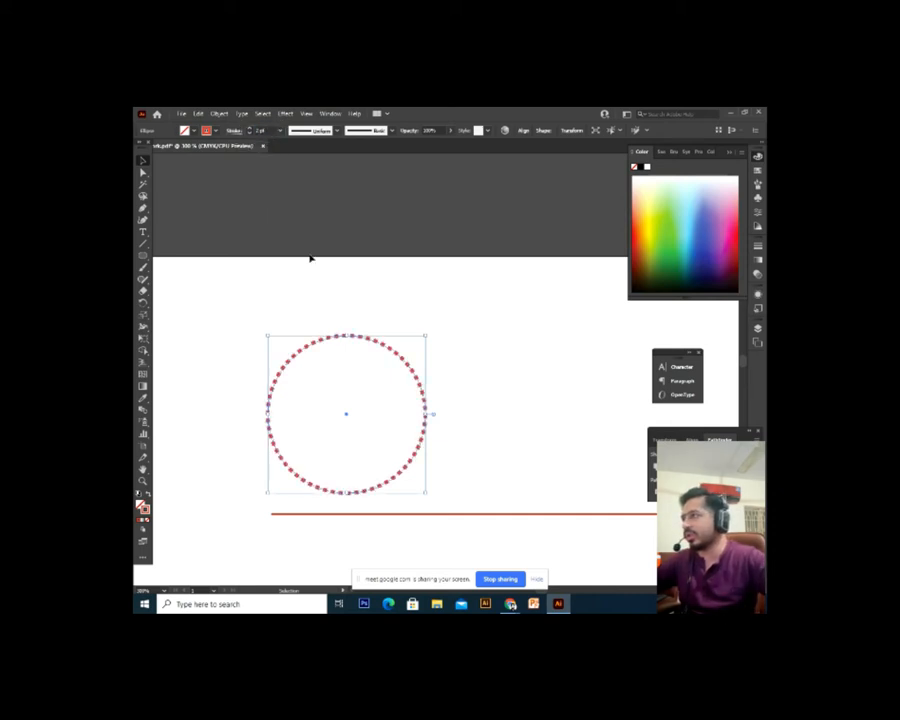
pyautogui.click(334, 281)
pyautogui.moveTo(360, 305); pyautogui.dragTo(333, 279)
pyautogui.moveTo(391, 362); pyautogui.dragTo(402, 357)
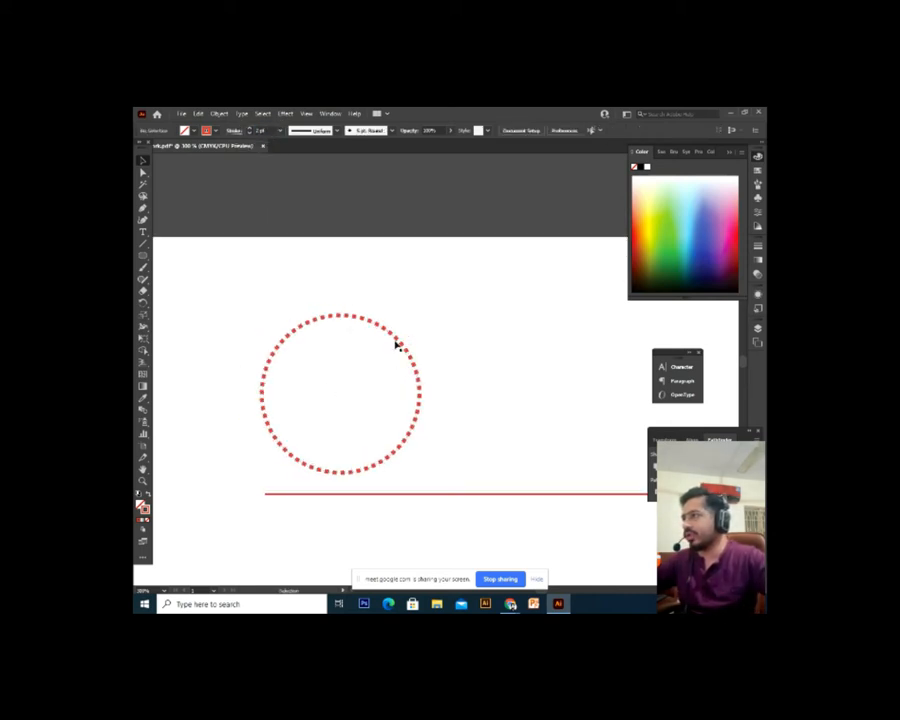
# Make the red line below the circle dashed with an 8 pt dash
pyautogui.scroll(-3, 454, 476)
pyautogui.scroll(3, 414, 412)
pyautogui.click(426, 476)
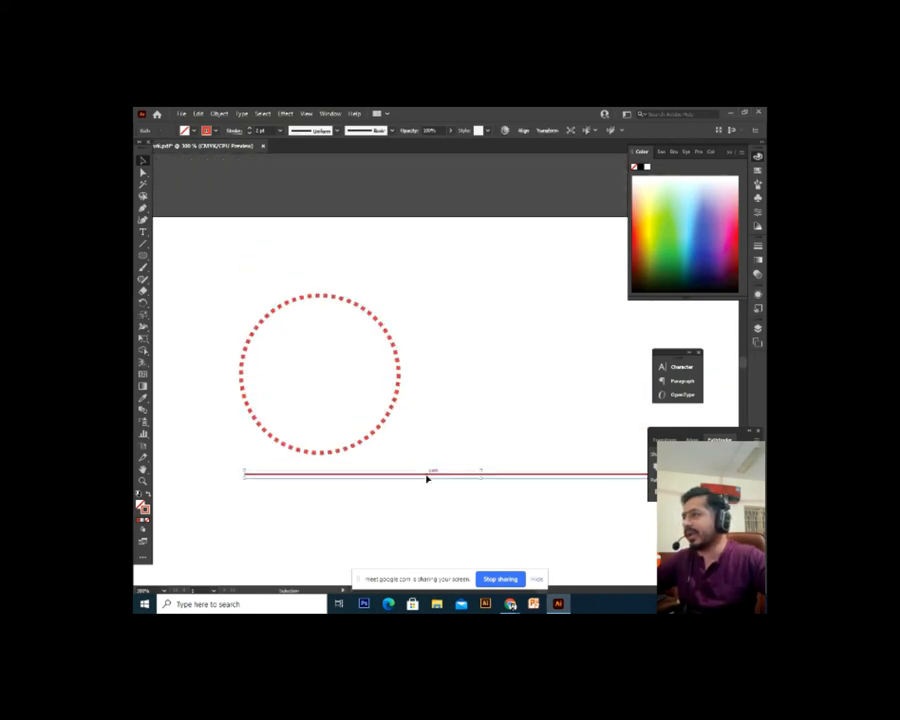
pyautogui.click(234, 132)
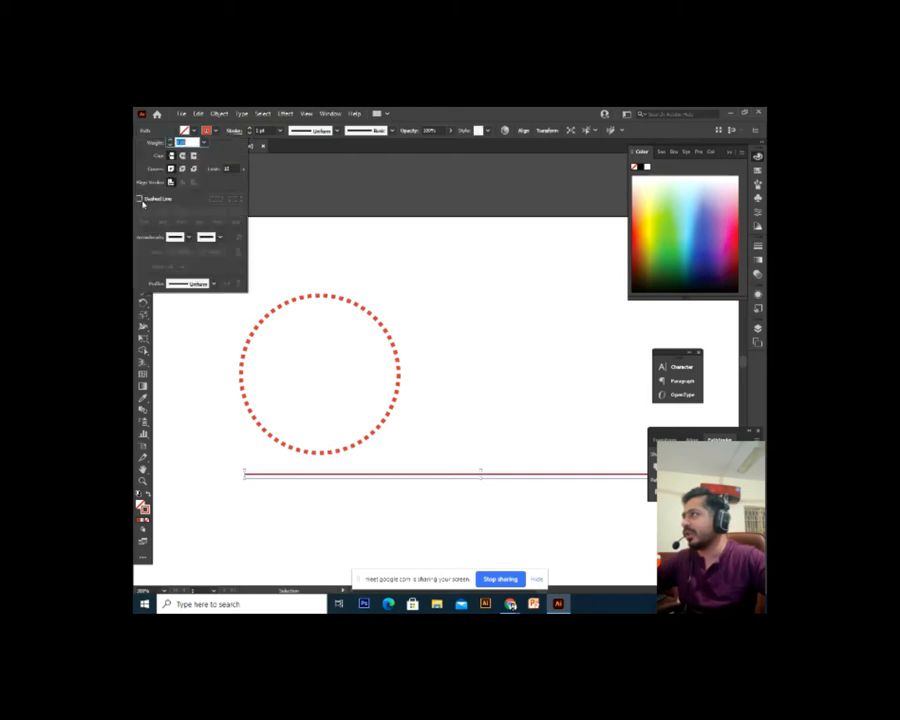
pyautogui.click(139, 199)
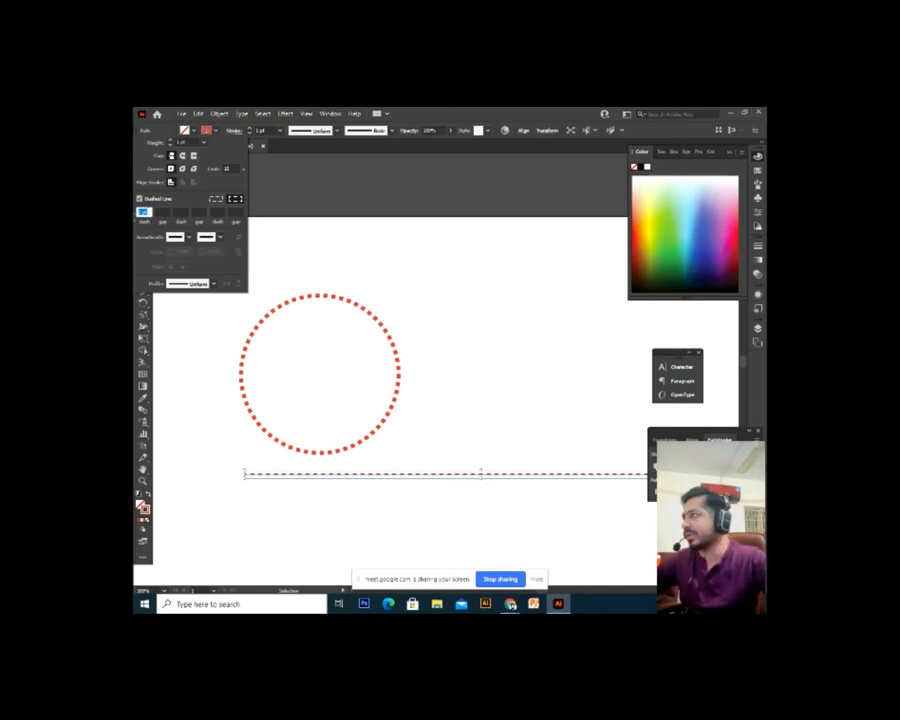
pyautogui.write('8')
pyautogui.press('Return')
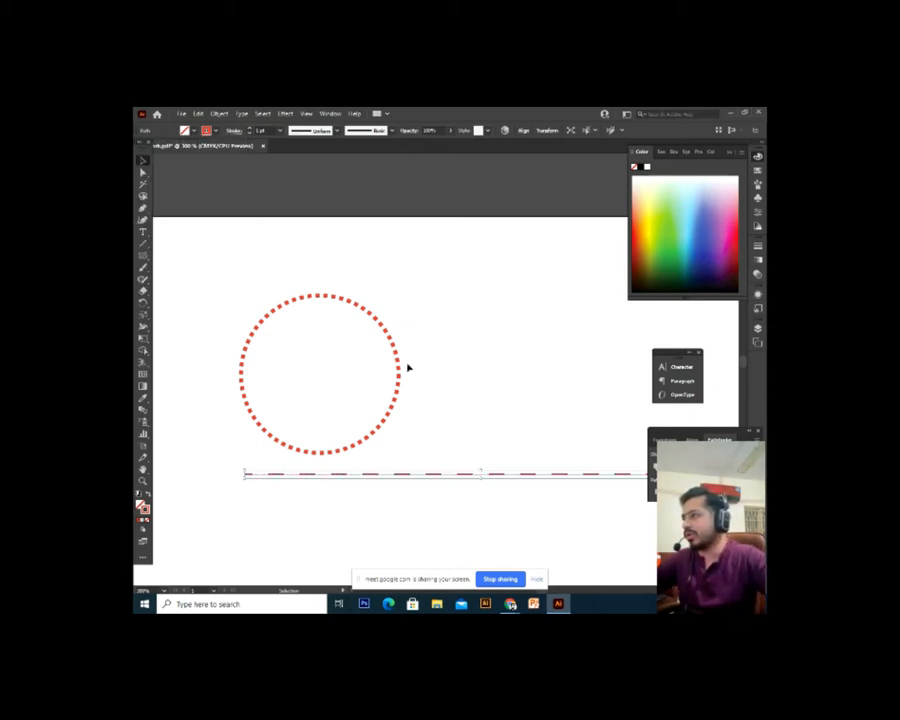
pyautogui.click(445, 412)
# Select the circle and dashed line together, then zoom out to view the whole artwork
pyautogui.moveTo(473, 443); pyautogui.dragTo(452, 370)
pyautogui.moveTo(496, 404); pyautogui.dragTo(465, 443)
pyautogui.moveTo(567, 370); pyautogui.dragTo(438, 449)
pyautogui.click(437, 401)
pyautogui.moveTo(437, 401); pyautogui.dragTo(458, 392)
pyautogui.moveTo(491, 290); pyautogui.dragTo(316, 484)
pyautogui.click(485, 235)
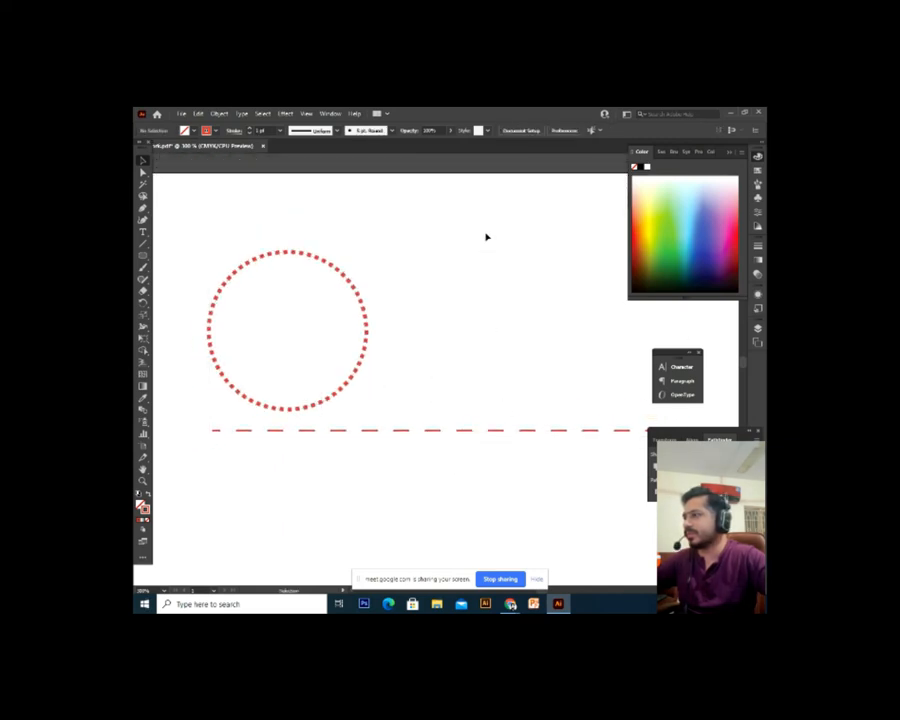
pyautogui.moveTo(485, 235); pyautogui.dragTo(265, 524)
pyautogui.moveTo(213, 209); pyautogui.dragTo(422, 528)
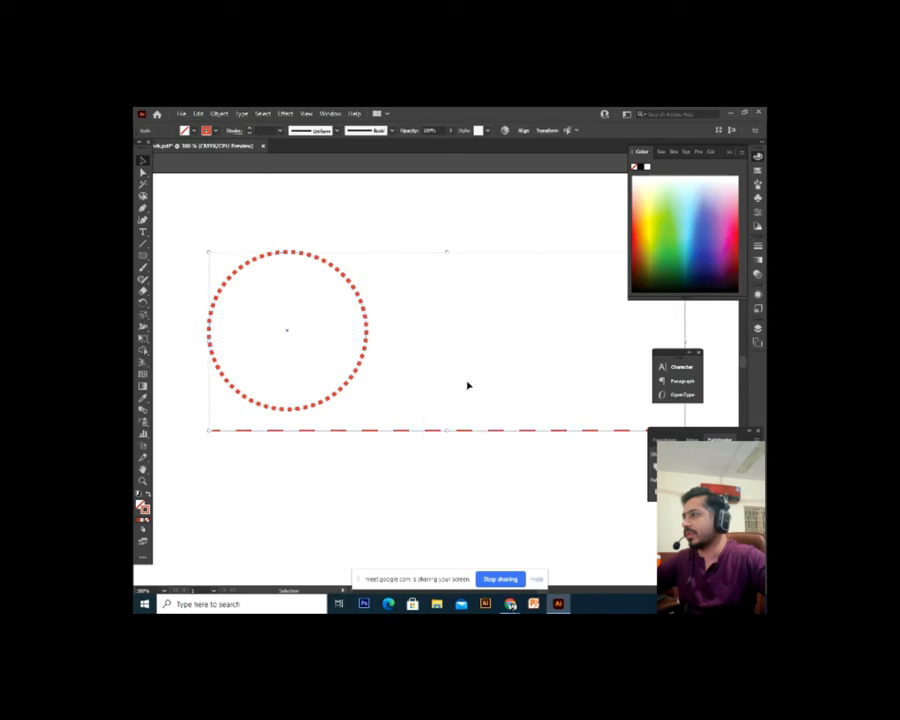
pyautogui.click(466, 361)
pyautogui.hotkey('ctrl', '-')
pyautogui.moveTo(468, 362); pyautogui.dragTo(439, 358)
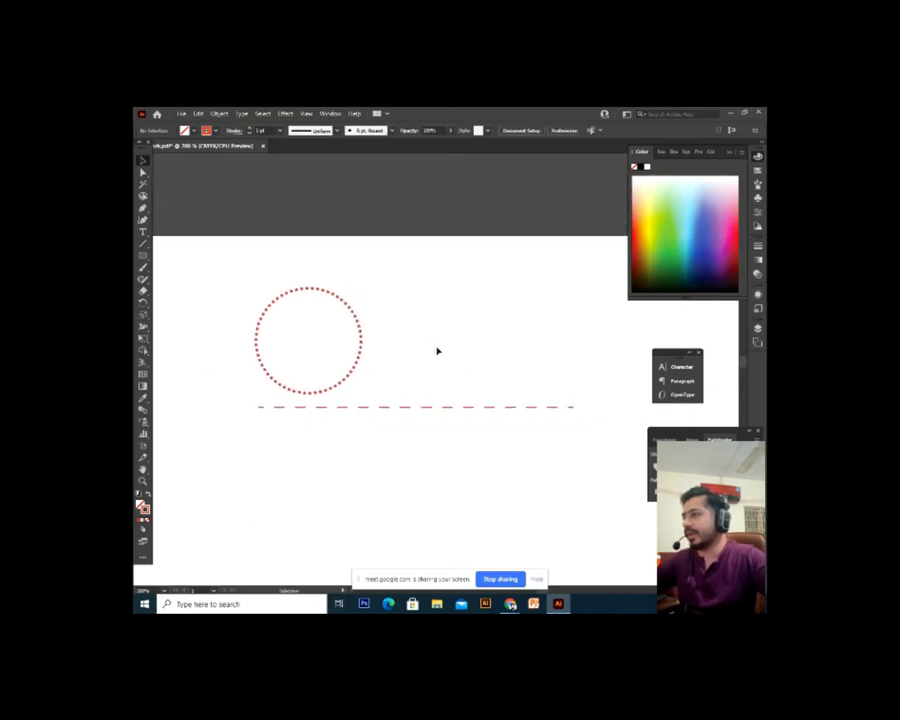
# In a new browser tab, search Google for 'dotted work example'
pyautogui.moveTo(510, 602)
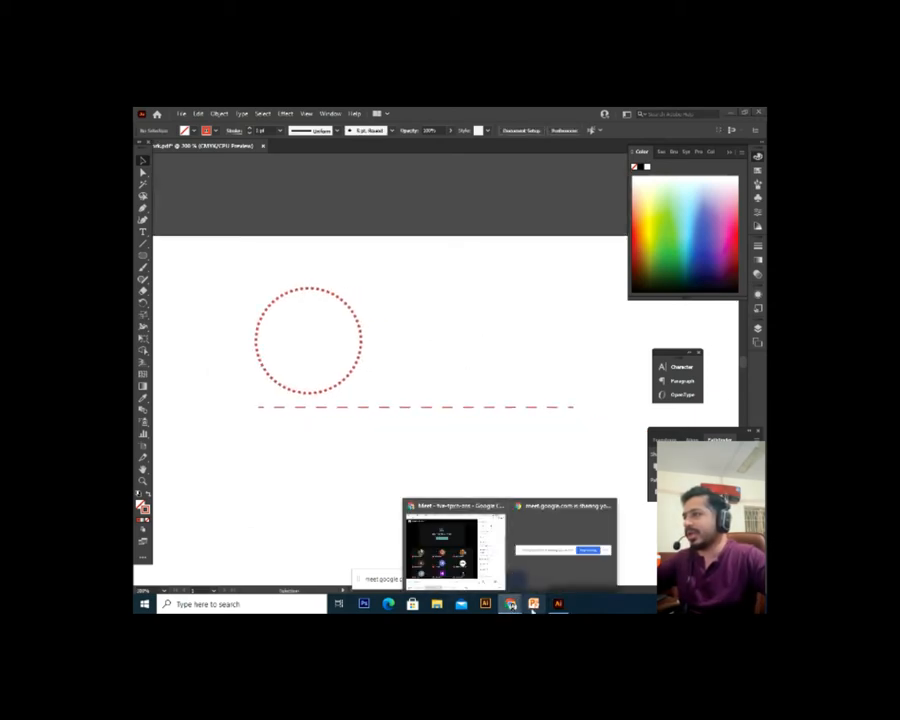
pyautogui.click(458, 545)
pyautogui.click(612, 114)
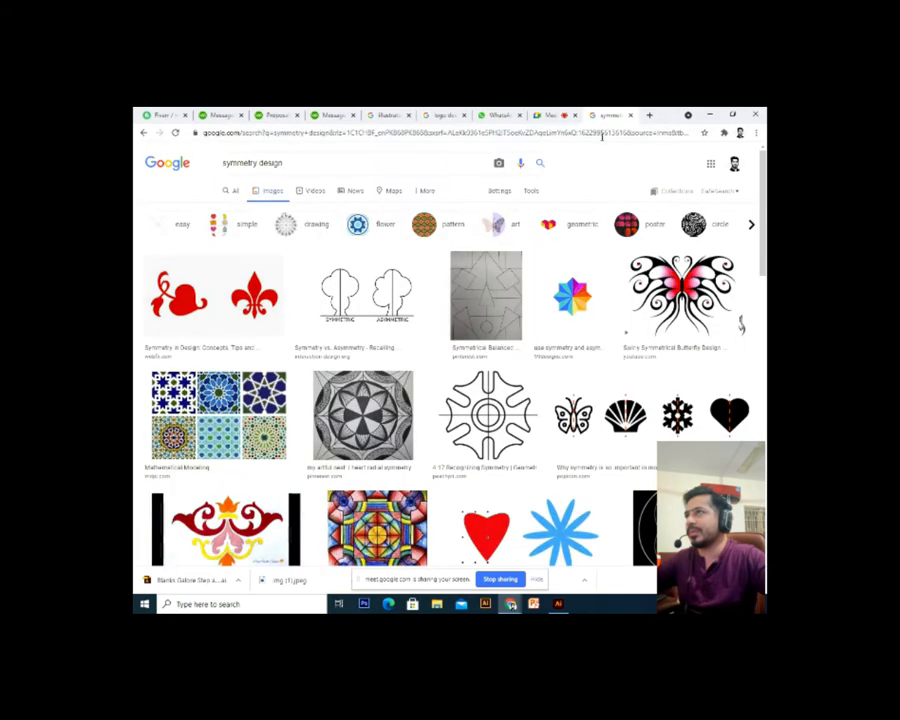
pyautogui.click(649, 116)
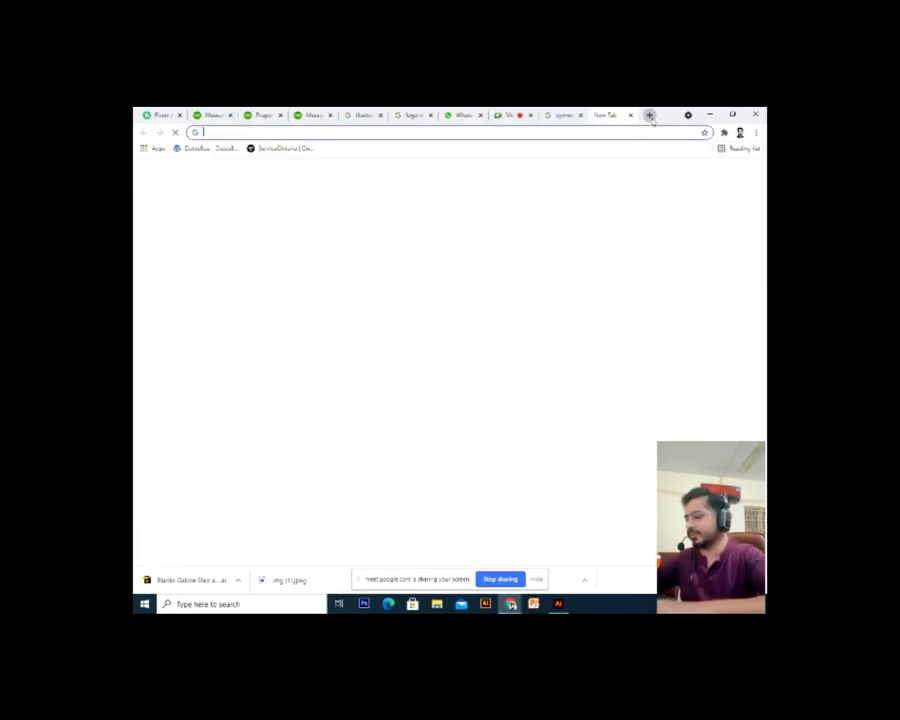
pyautogui.write('goo')
pyautogui.press('Return')
pyautogui.write('d')
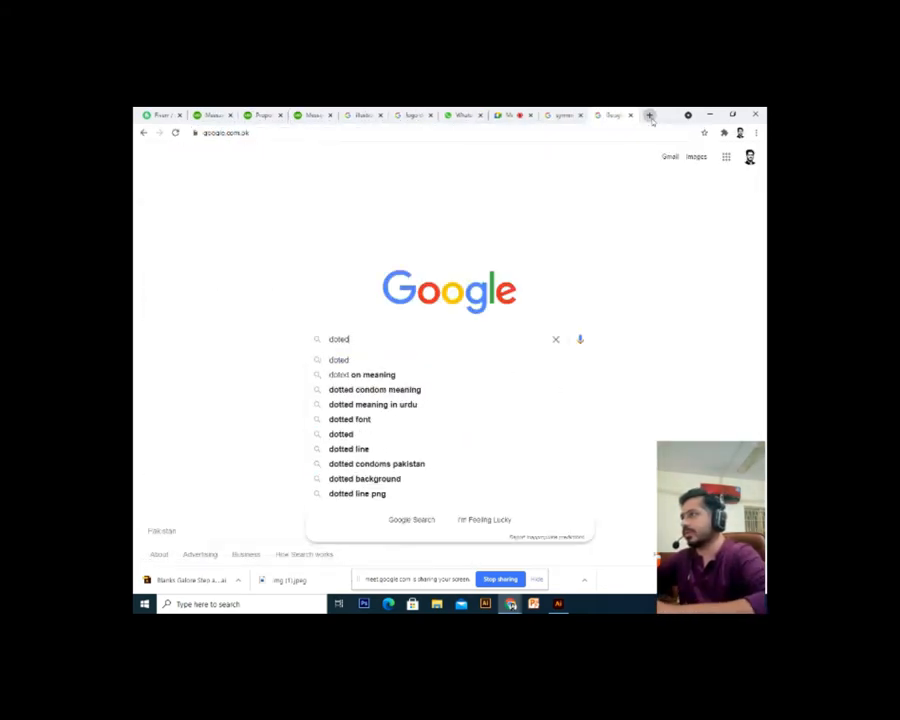
pyautogui.write('otted work example')
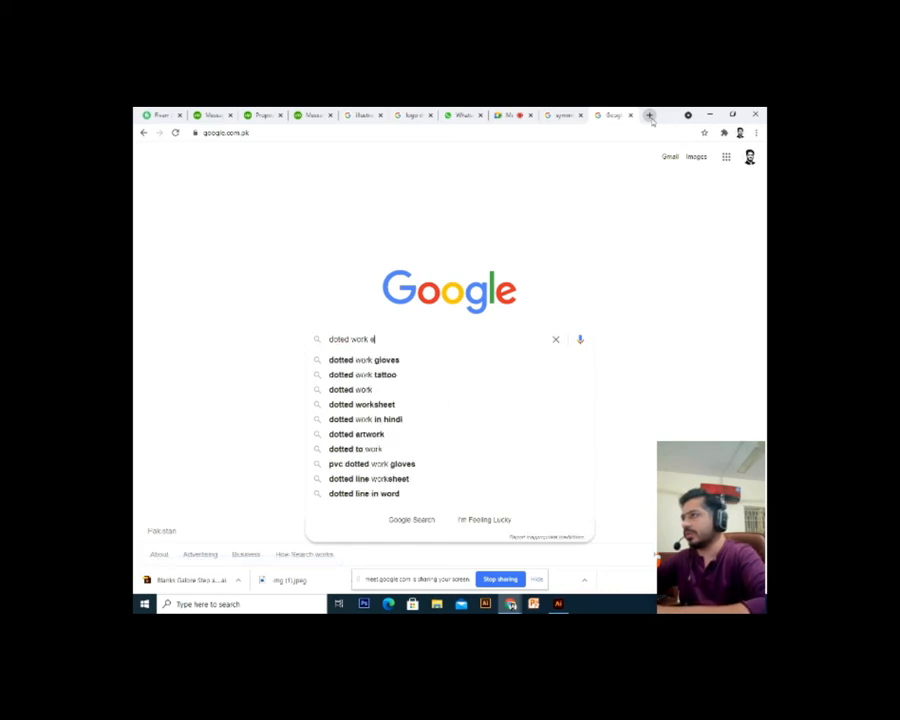
pyautogui.press('Return')
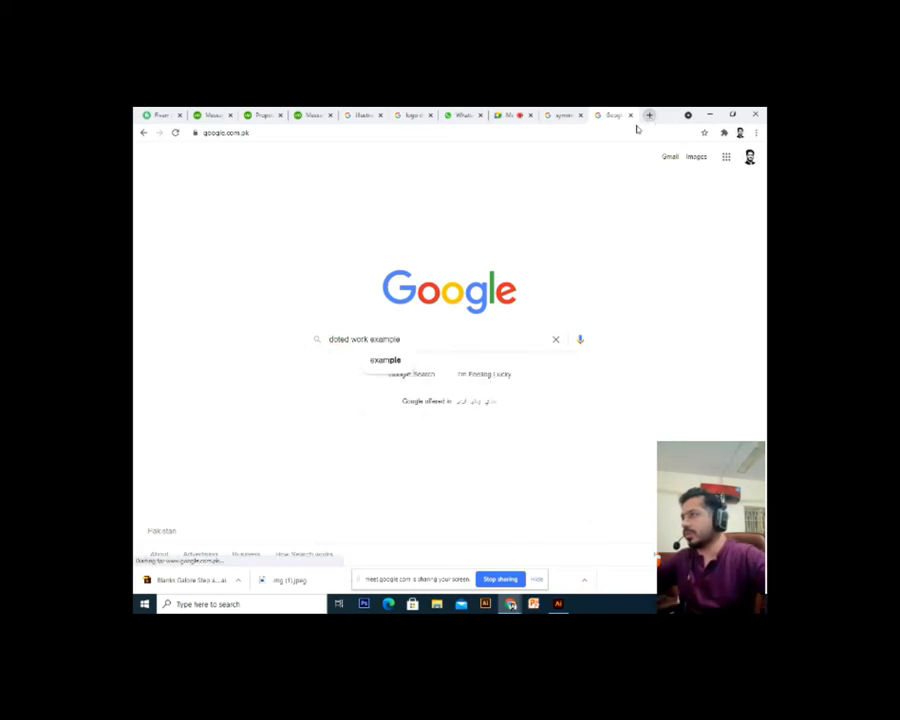
# Refine the search to 'dotted line work example' and show the image results
pyautogui.click(352, 340)
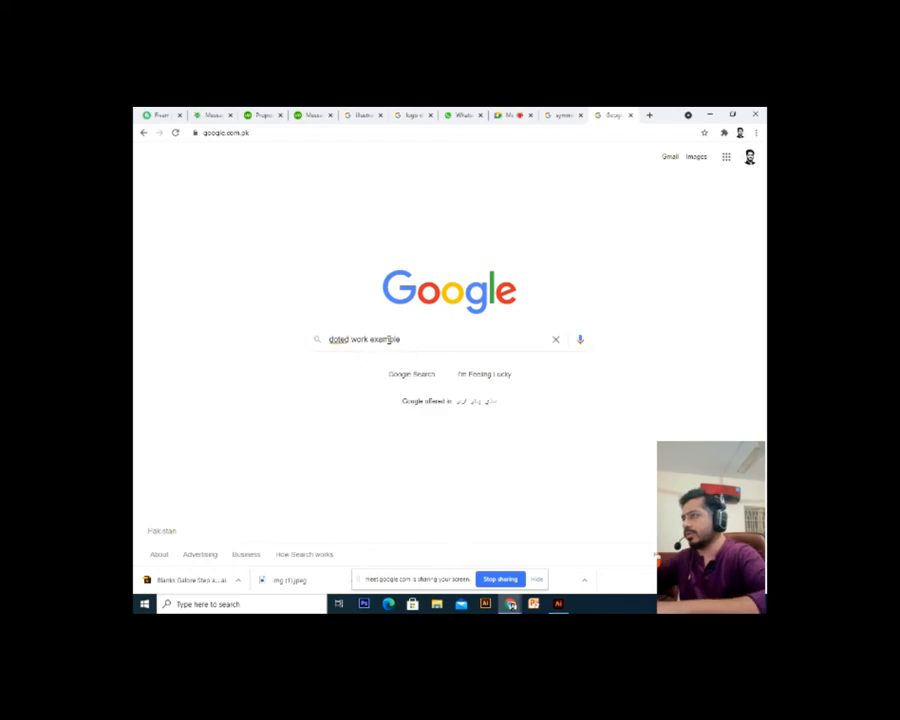
pyautogui.write('line')
pyautogui.press('Return')
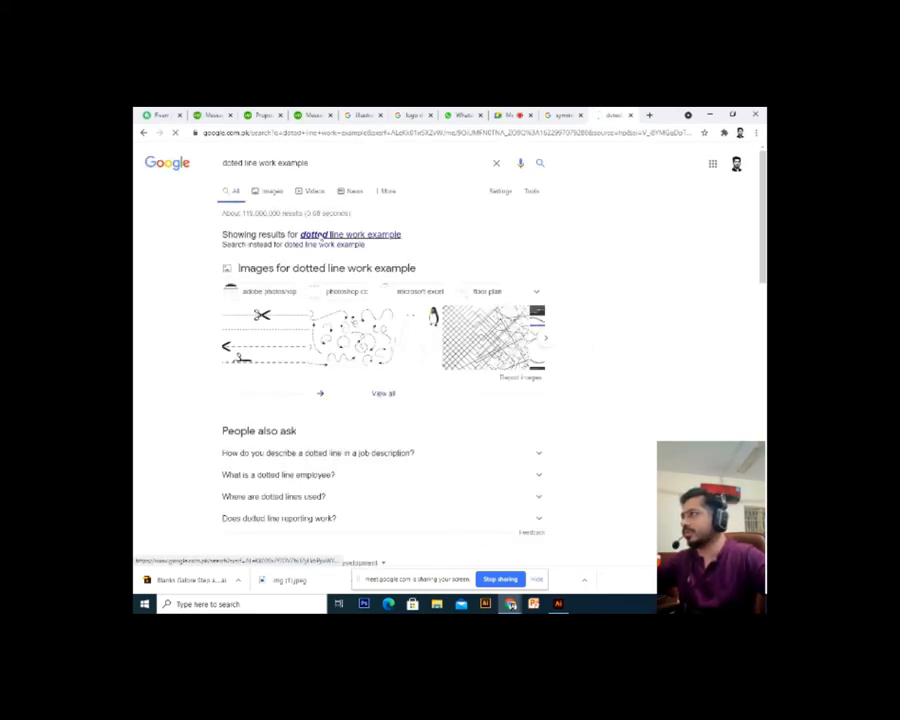
pyautogui.click(336, 235)
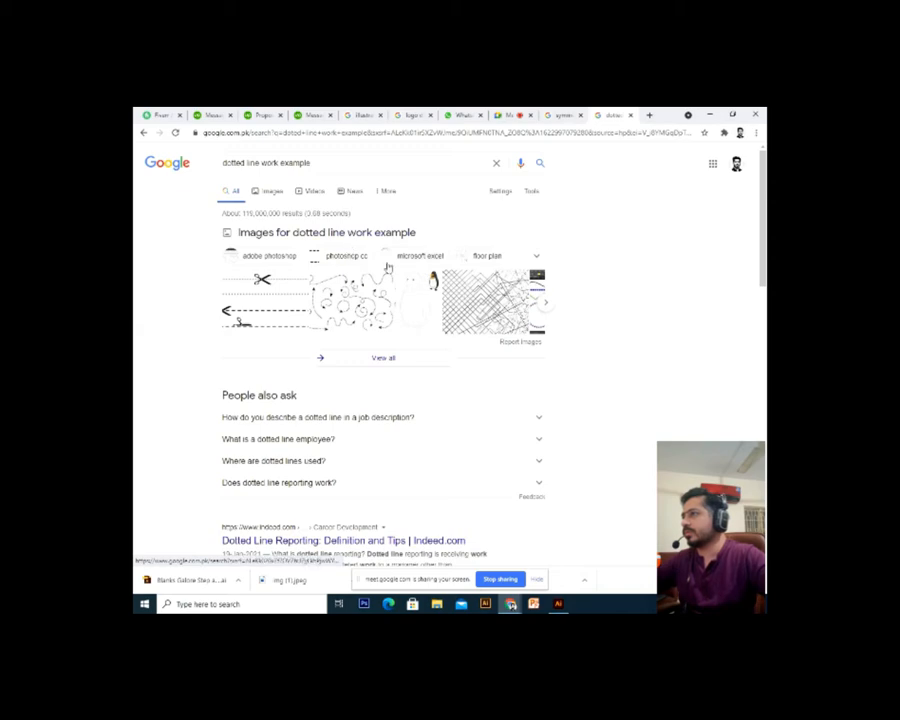
pyautogui.click(277, 195)
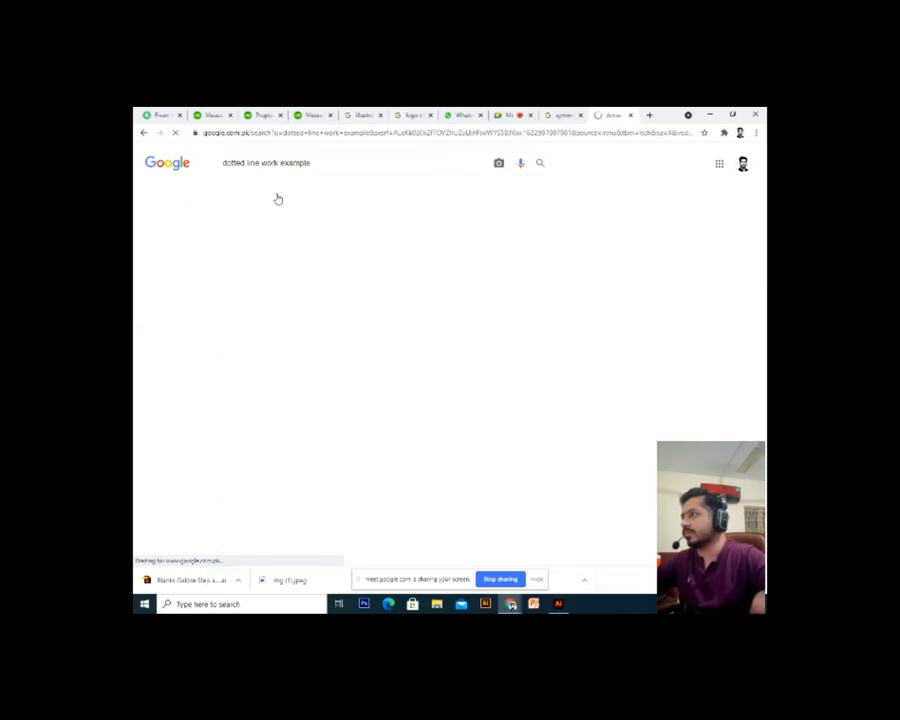
pyautogui.scroll(-5, 450, 340)
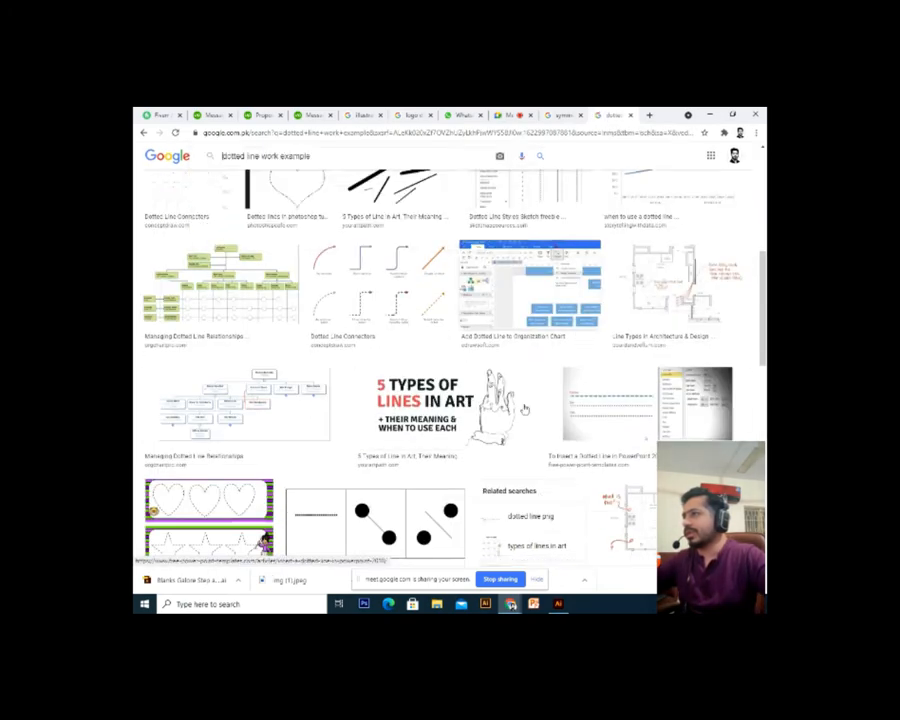
pyautogui.scroll(5, 503, 345)
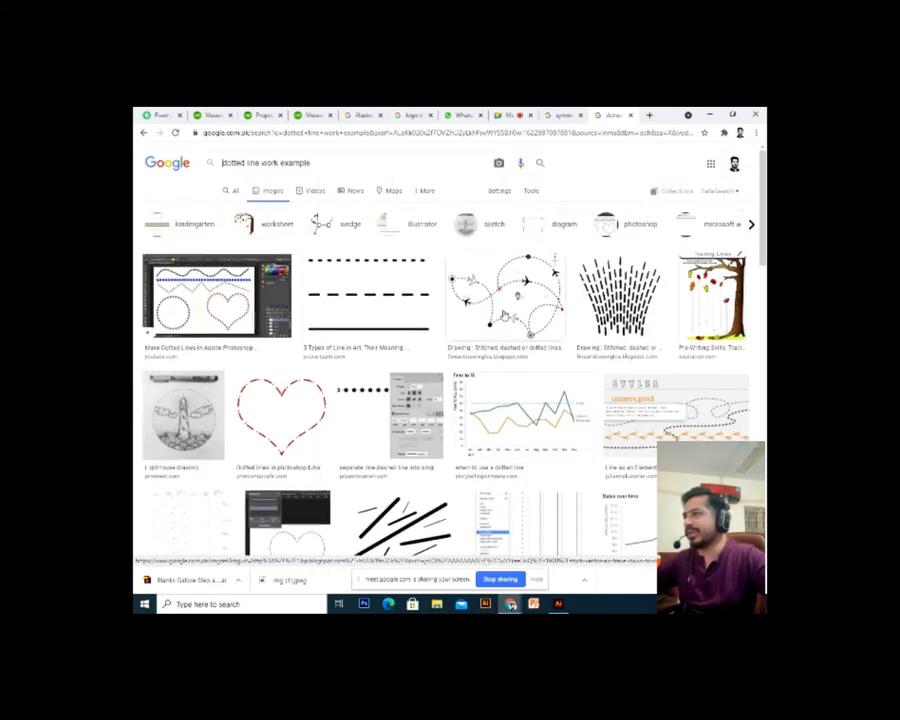
# Copy the airplane-route dotted-line image and return to Illustrator
pyautogui.click(503, 347)
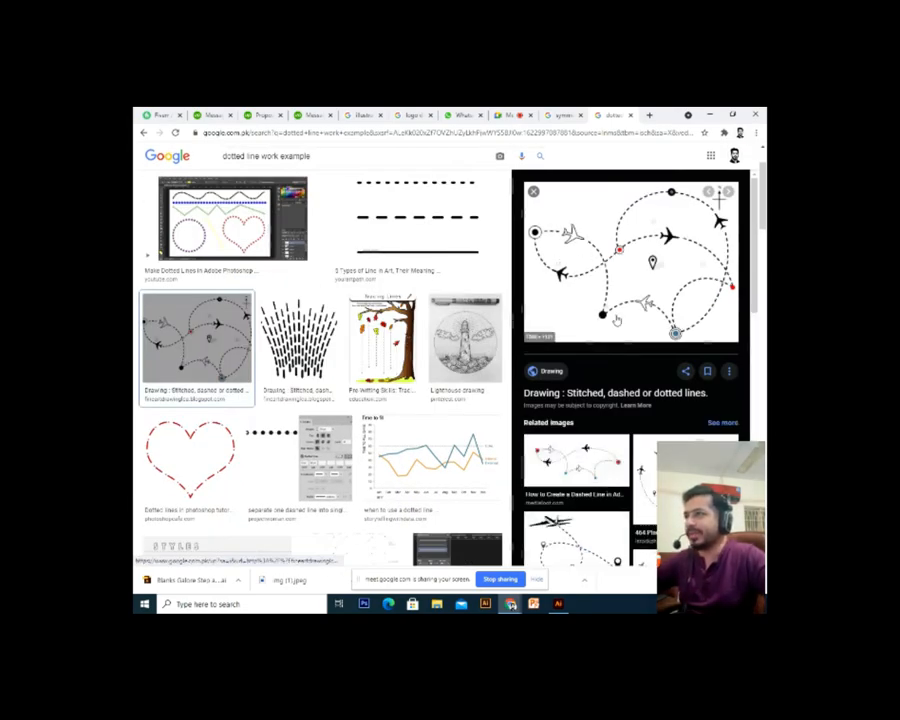
pyautogui.rightClick(629, 284)
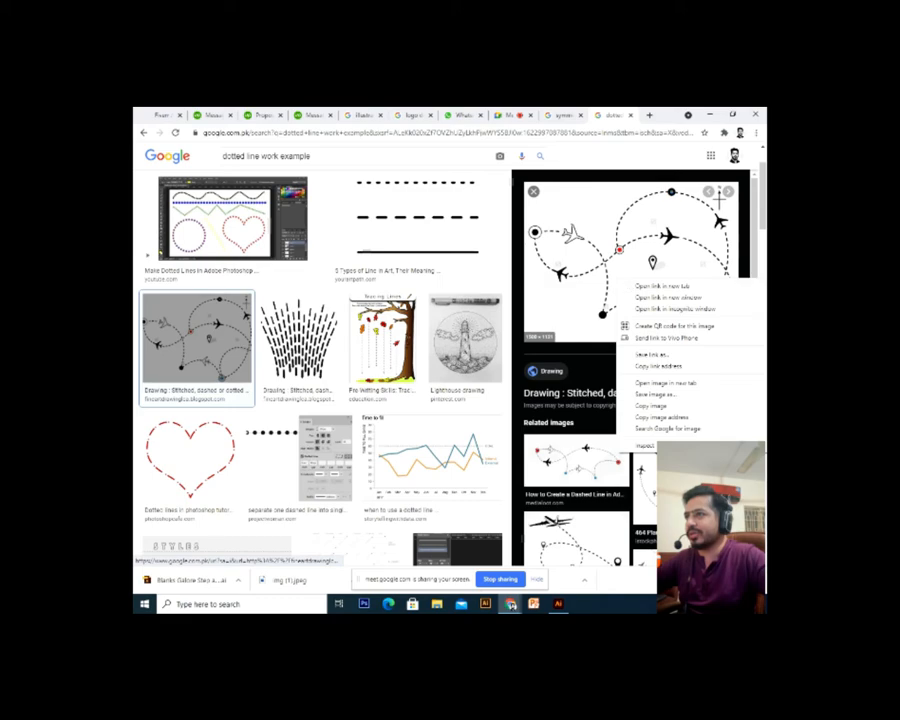
pyautogui.click(650, 406)
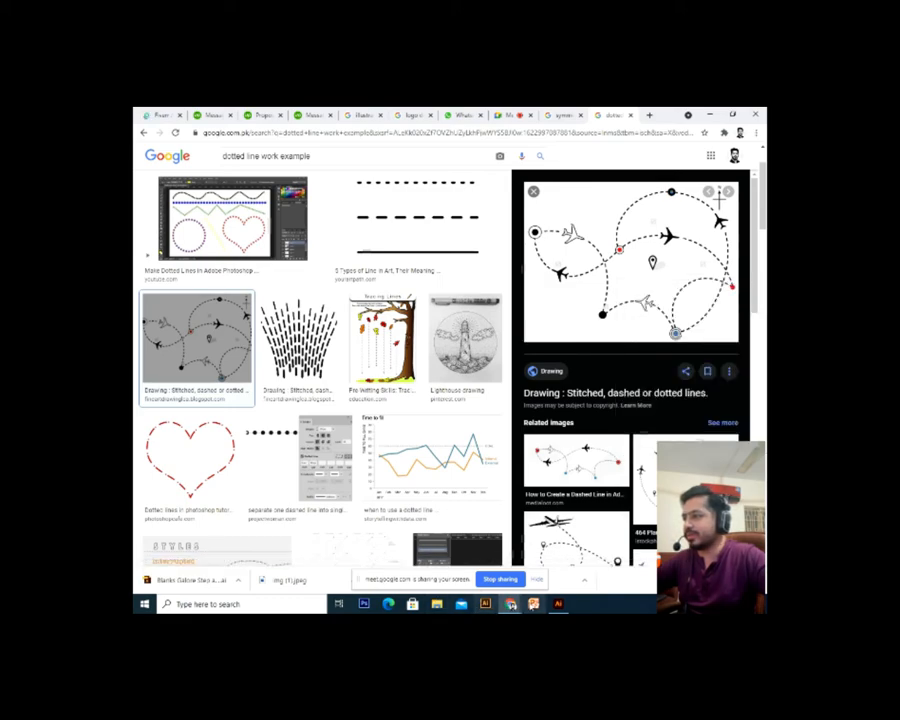
pyautogui.click(559, 604)
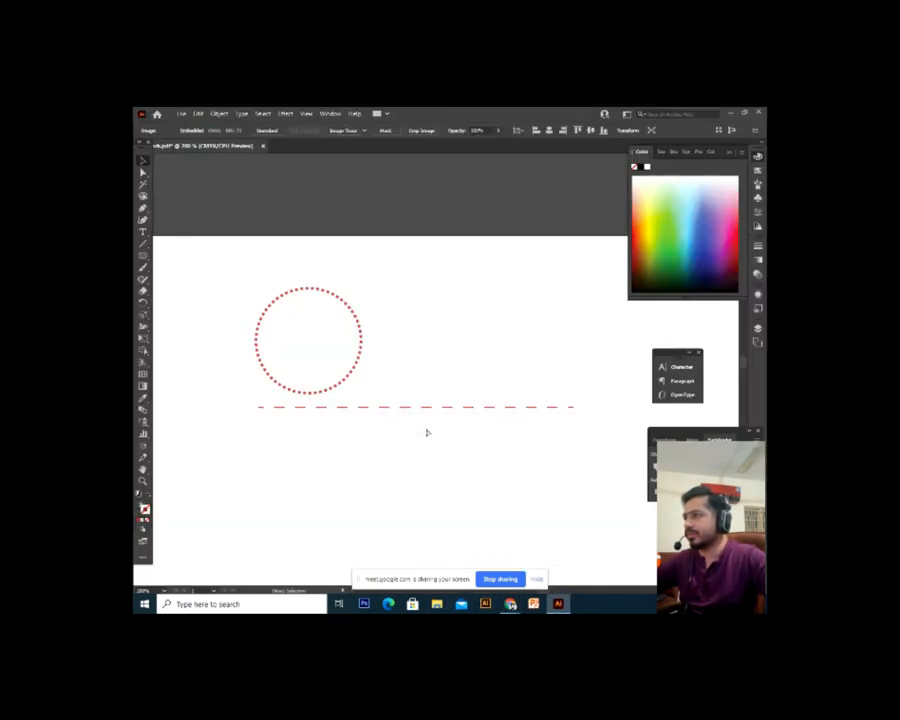
# Paste the airplane-route image, shrink it from a corner, and move it onto the canvas
pyautogui.hotkey('ctrl', 'v')
pyautogui.hotkey('ctrl', '0')
pyautogui.moveTo(332, 336); pyautogui.dragTo(433, 536)
pyautogui.moveTo(484, 355); pyautogui.dragTo(449, 416)
pyautogui.moveTo(397, 471); pyautogui.dragTo(438, 251)
pyautogui.moveTo(453, 294); pyautogui.dragTo(416, 453)
pyautogui.hotkey('ctrl', '-')
pyautogui.hotkey('ctrl', '-')
pyautogui.hotkey('ctrl', '-')
pyautogui.hotkey('ctrl', '+')
pyautogui.hotkey('ctrl', '+')
pyautogui.hotkey('ctrl', '+')
pyautogui.hotkey('ctrl', '+')
pyautogui.hotkey('ctrl', '+')
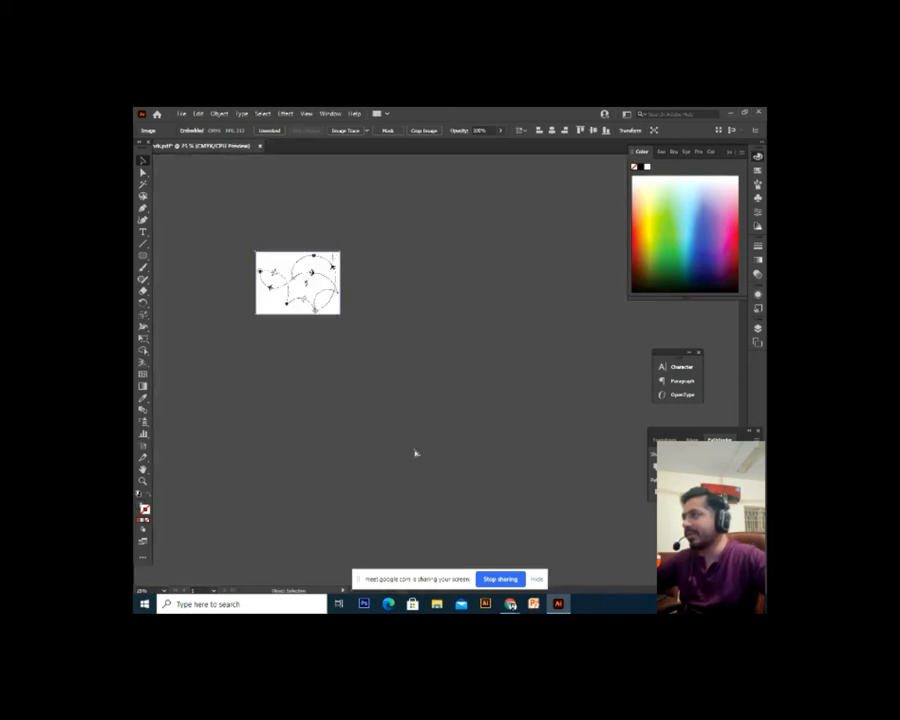
pyautogui.hotkey('ctrl', '-')
pyautogui.hotkey('ctrl', '-')
pyautogui.hotkey('ctrl', '-')
pyautogui.hotkey('ctrl', '-')
pyautogui.hotkey('ctrl', '-')
pyautogui.hotkey('ctrl', '-')
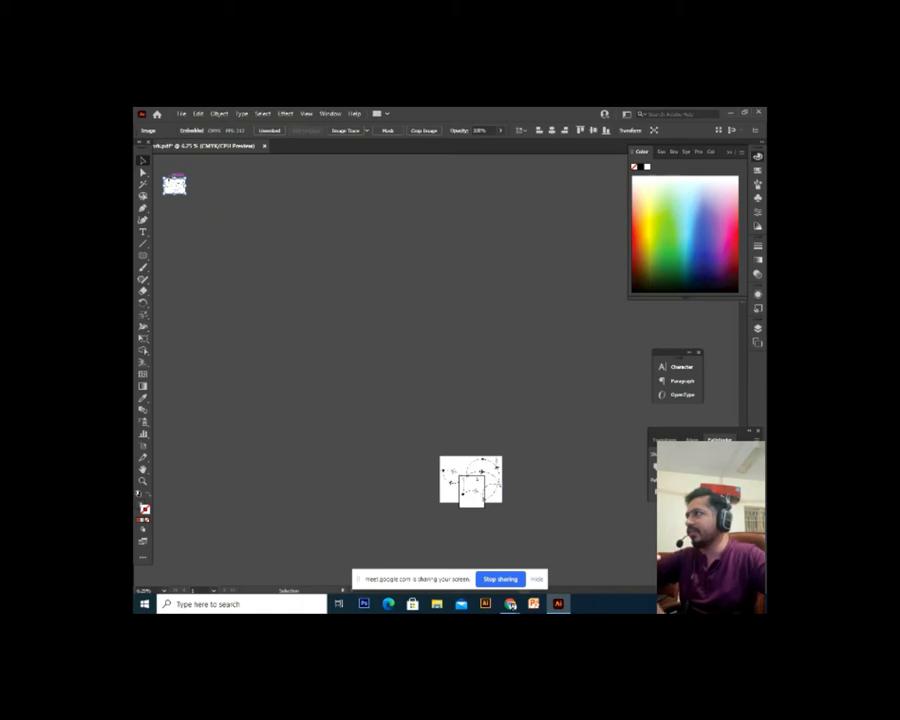
# Delete the extra pasted copy and shrink the map image further
pyautogui.press('Delete')
pyautogui.click(503, 490)
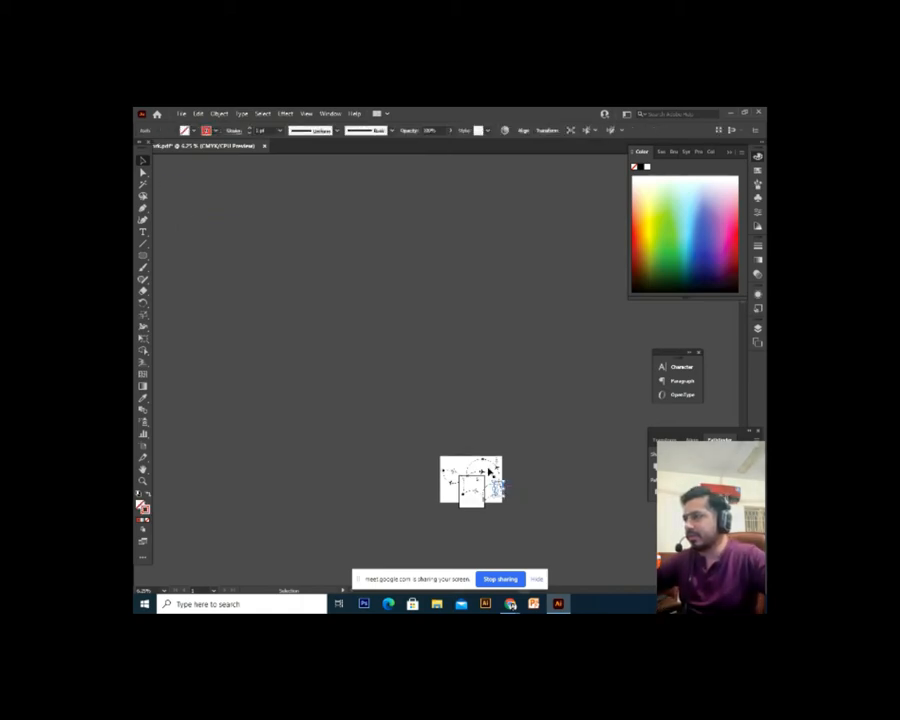
pyautogui.click(488, 470)
pyautogui.hotkey('ctrl', '+')
pyautogui.hotkey('ctrl', '+')
pyautogui.hotkey('ctrl', '+')
pyautogui.hotkey('ctrl', '+')
pyautogui.hotkey('ctrl', '+')
pyautogui.hotkey('ctrl', '+')
pyautogui.moveTo(489, 471); pyautogui.dragTo(474, 473)
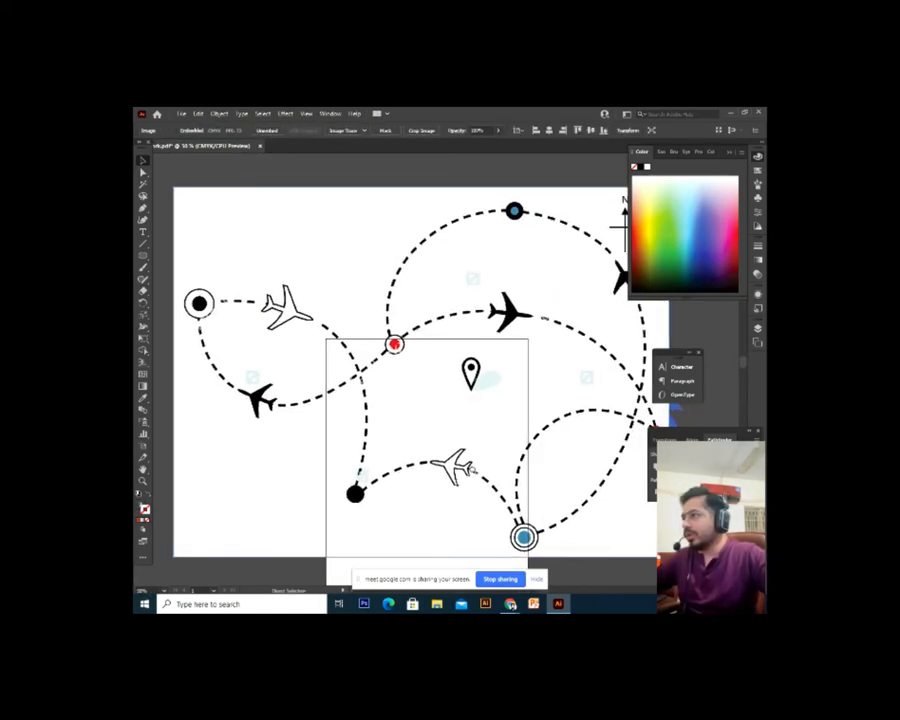
pyautogui.moveTo(174, 188); pyautogui.dragTo(350, 319)
# Move the map image above the artboard, enlarge it, and zoom in on the route drawing
pyautogui.moveTo(541, 356); pyautogui.dragTo(469, 468)
pyautogui.moveTo(407, 495); pyautogui.dragTo(402, 322)
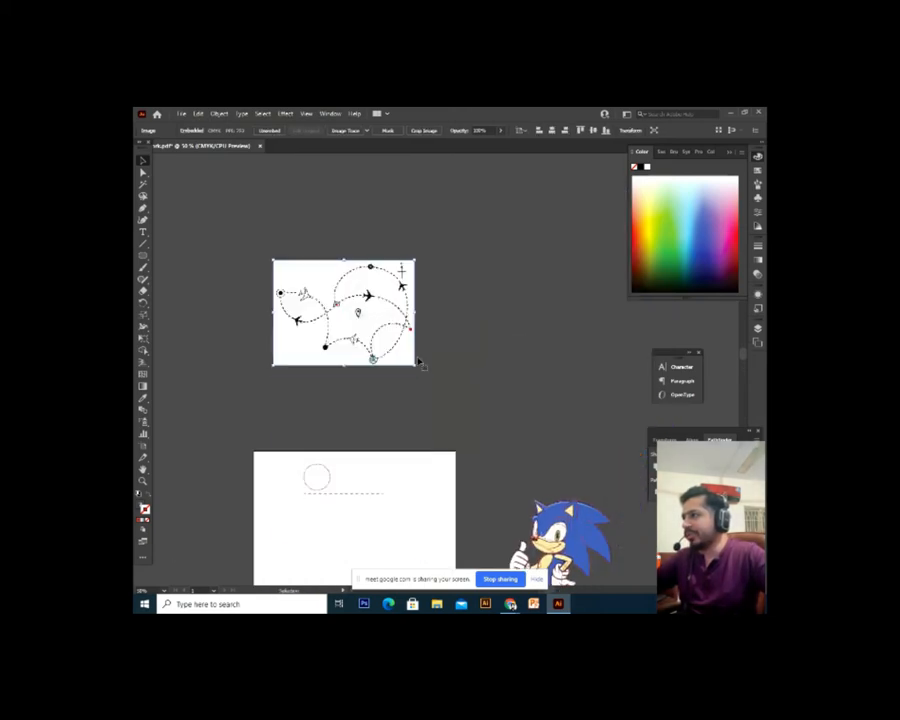
pyautogui.moveTo(418, 365); pyautogui.dragTo(436, 411)
pyautogui.hotkey('ctrl', '=')
pyautogui.hotkey('ctrl', '=')
pyautogui.hotkey('ctrl', '2')
pyautogui.hotkey('ctrl', '=')
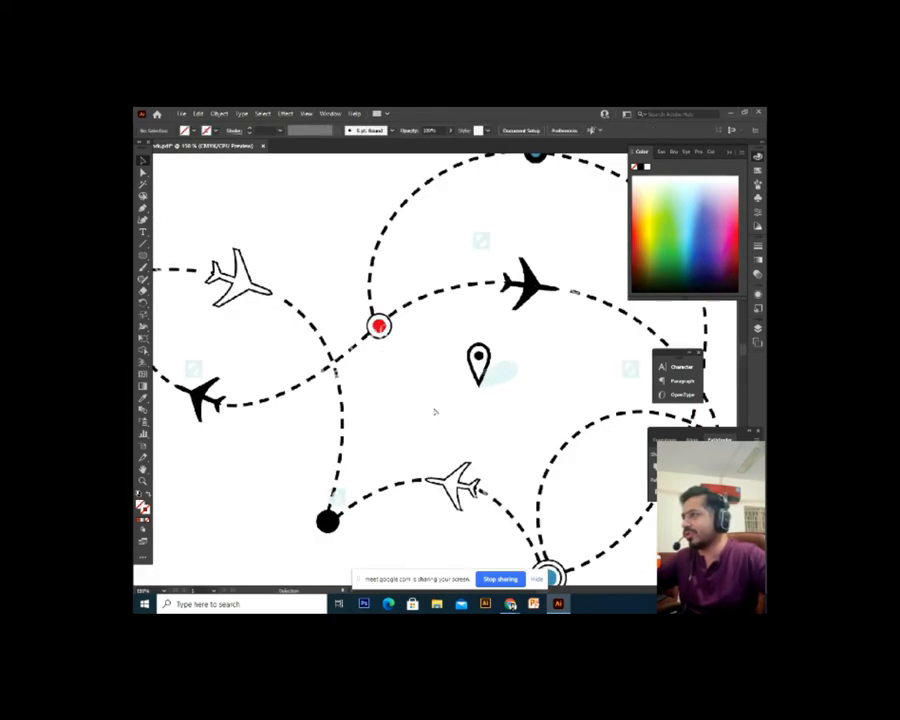
pyautogui.moveTo(409, 370); pyautogui.dragTo(517, 401)
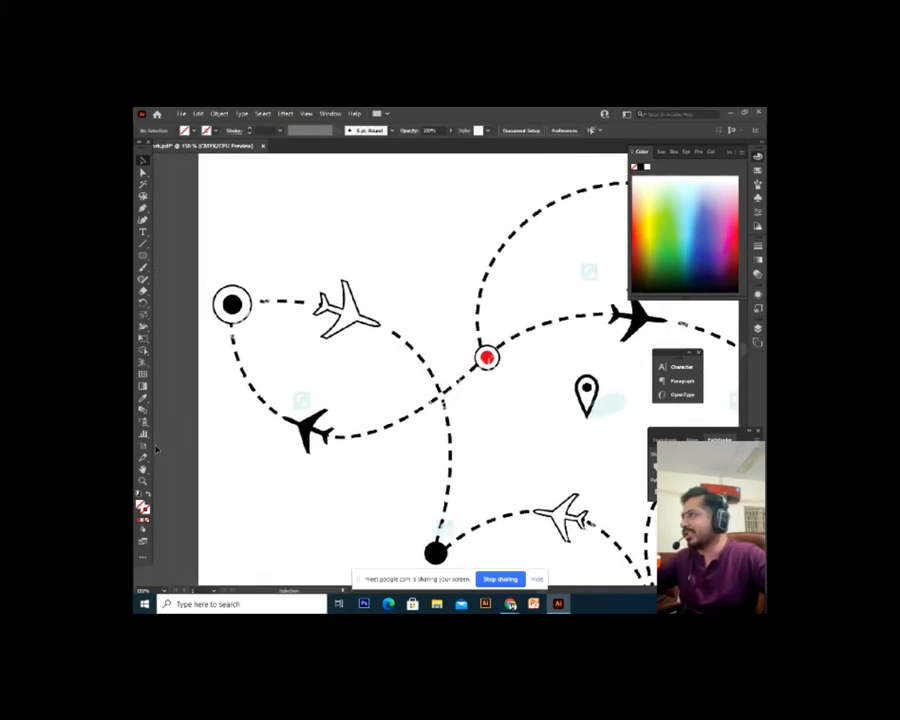
pyautogui.click(143, 221)
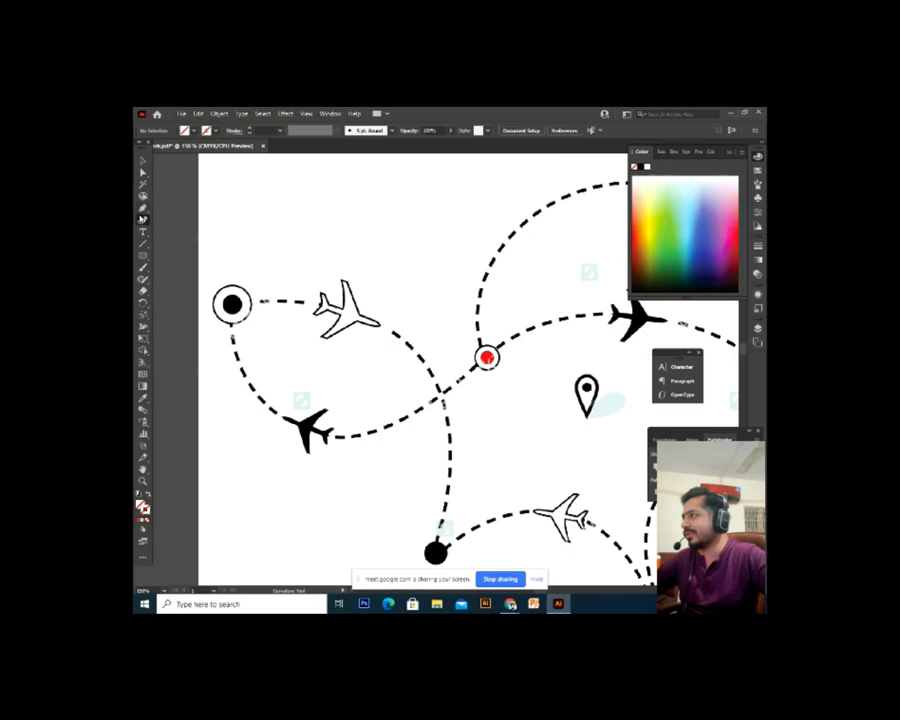
# Start a Pen path at the white plane's nose and trace around both wings
pyautogui.click(143, 209)
pyautogui.hotkey('ctrl', '=')
pyautogui.hotkey('ctrl', '=')
pyautogui.moveTo(253, 209); pyautogui.dragTo(317, 273)
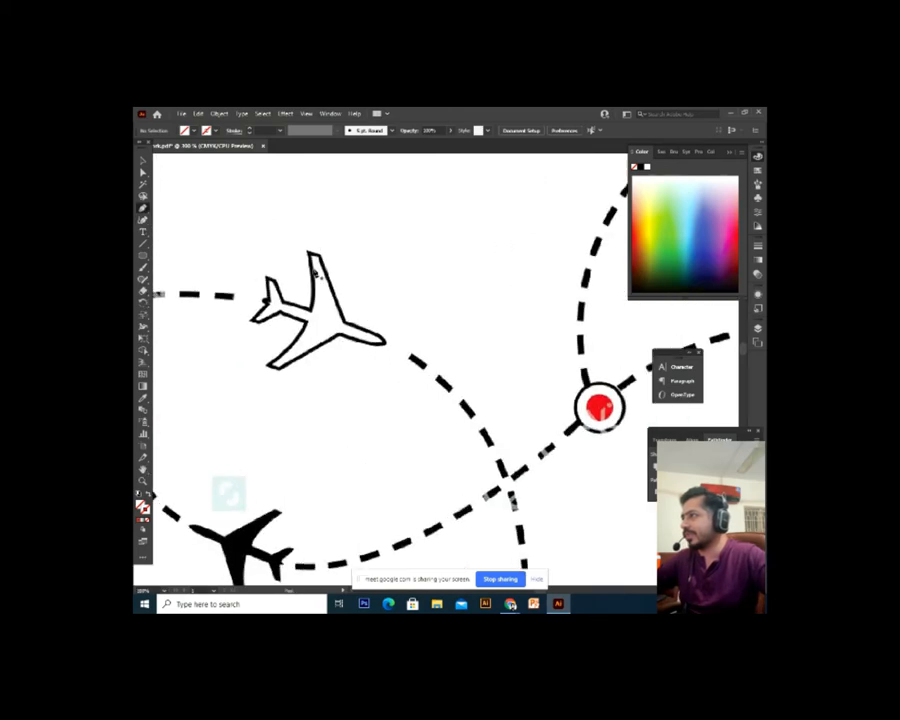
pyautogui.click(313, 256)
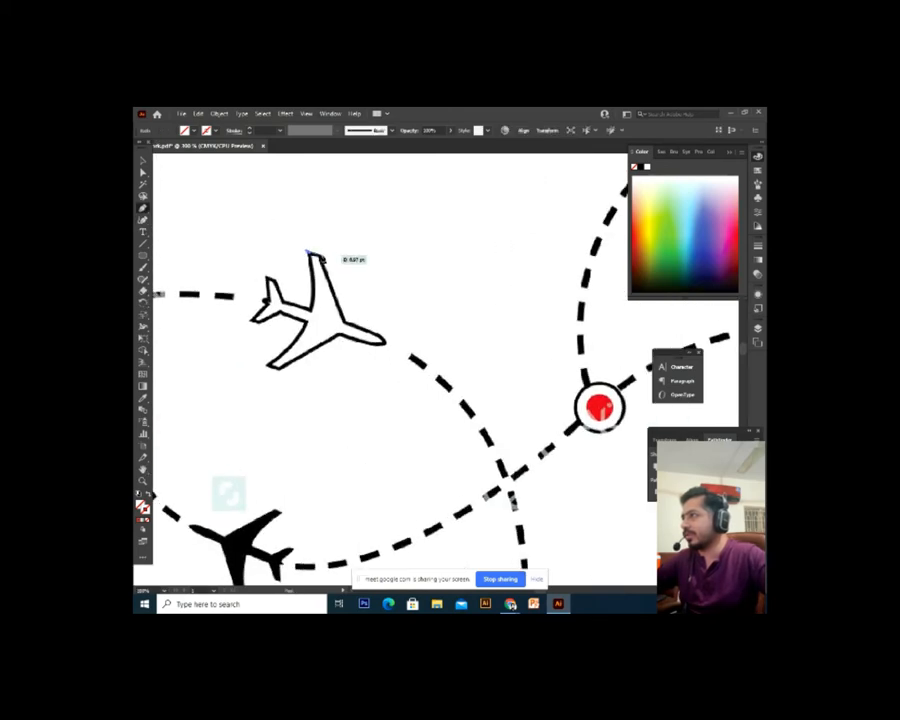
pyautogui.click(345, 326)
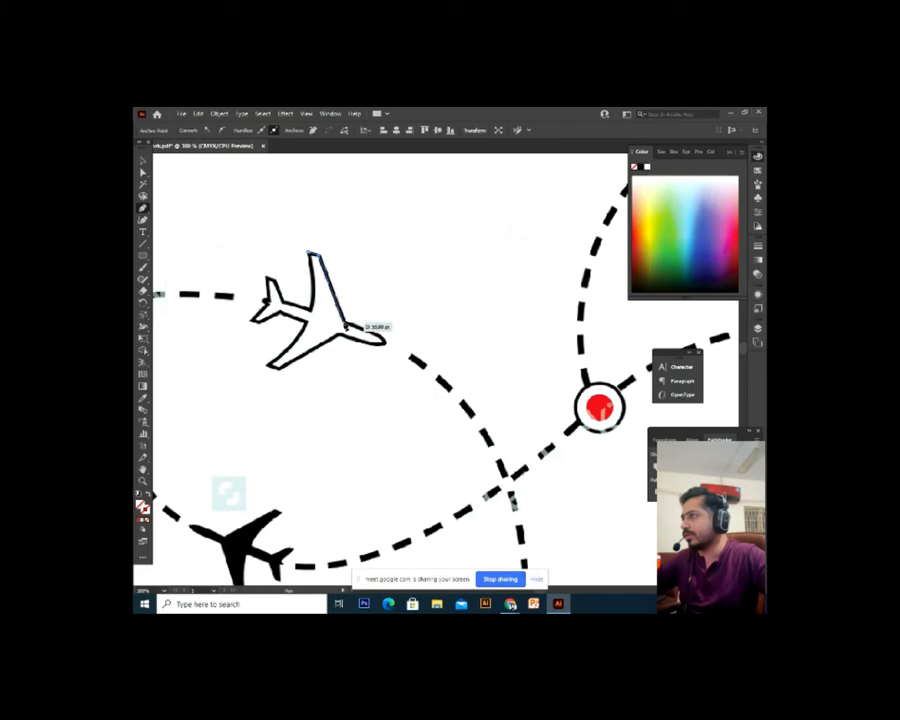
pyautogui.hotkey('ctrl', '=')
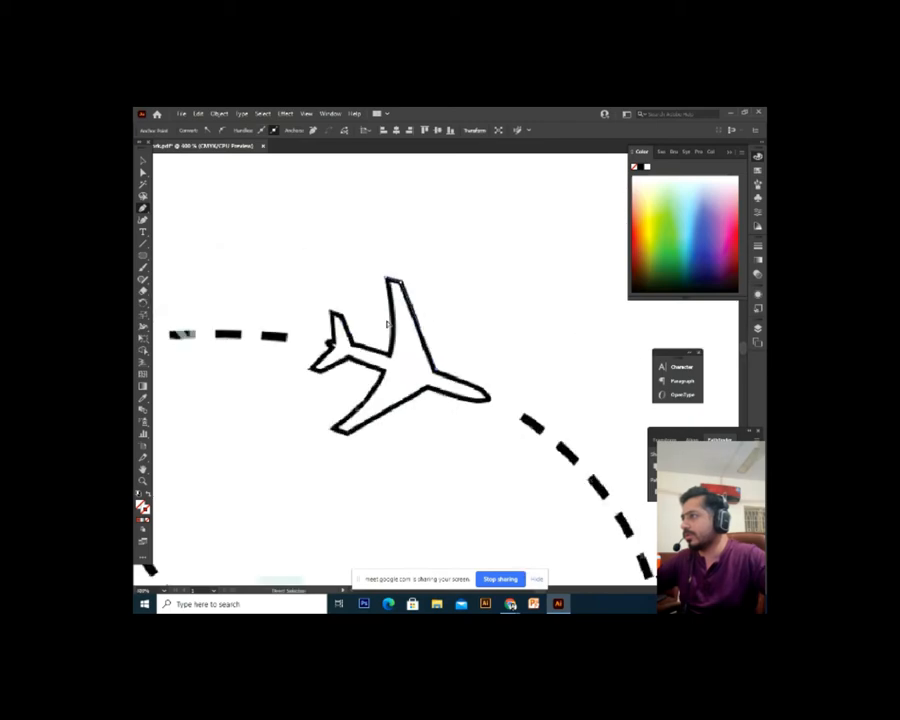
pyautogui.hotkey('ctrl', '=')
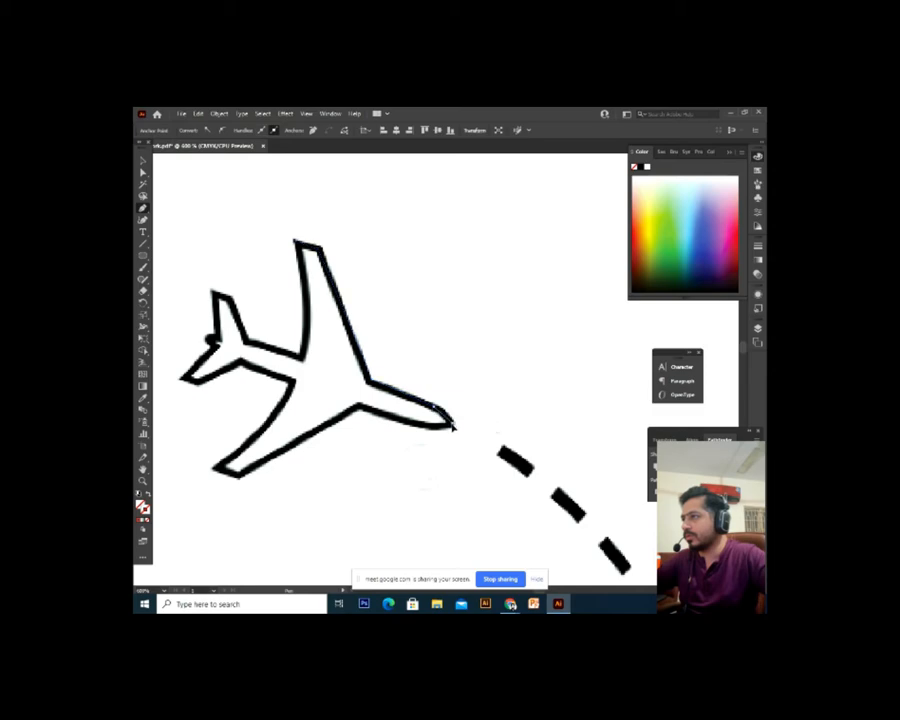
pyautogui.click(429, 429)
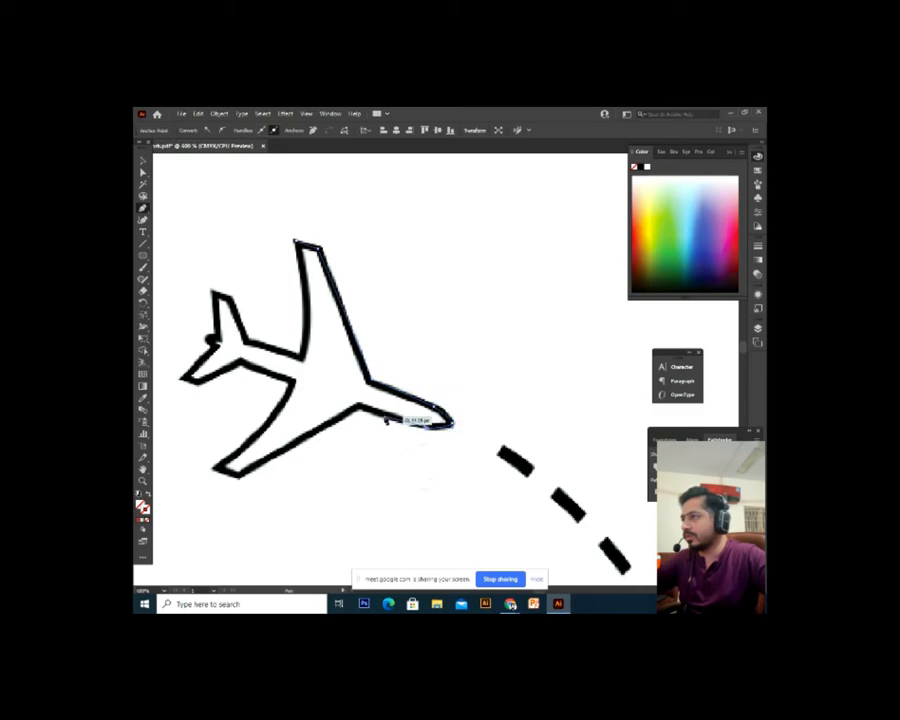
pyautogui.click(360, 406)
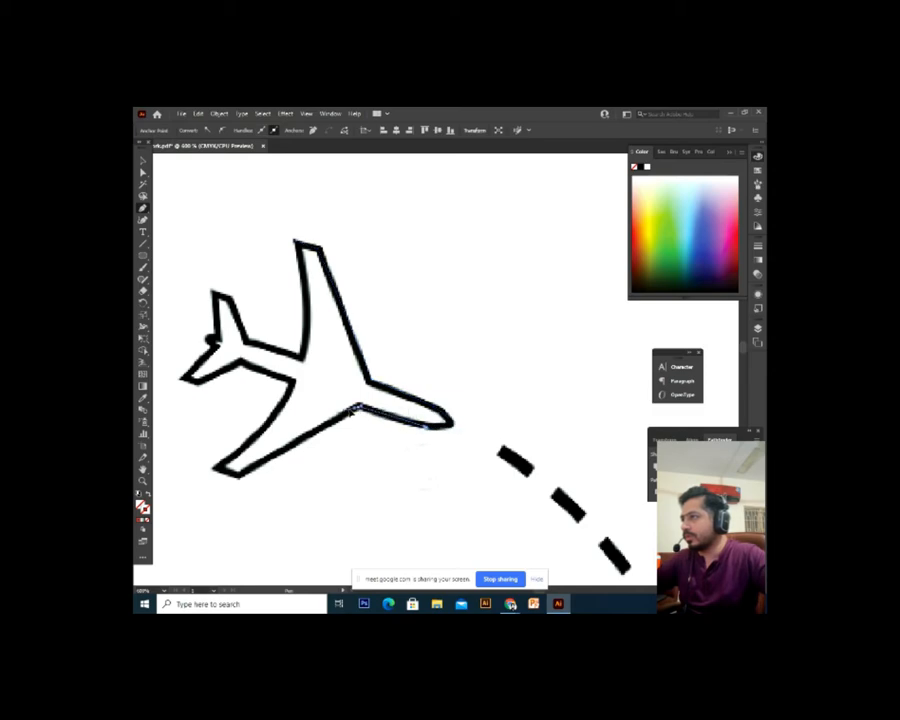
pyautogui.click(217, 470)
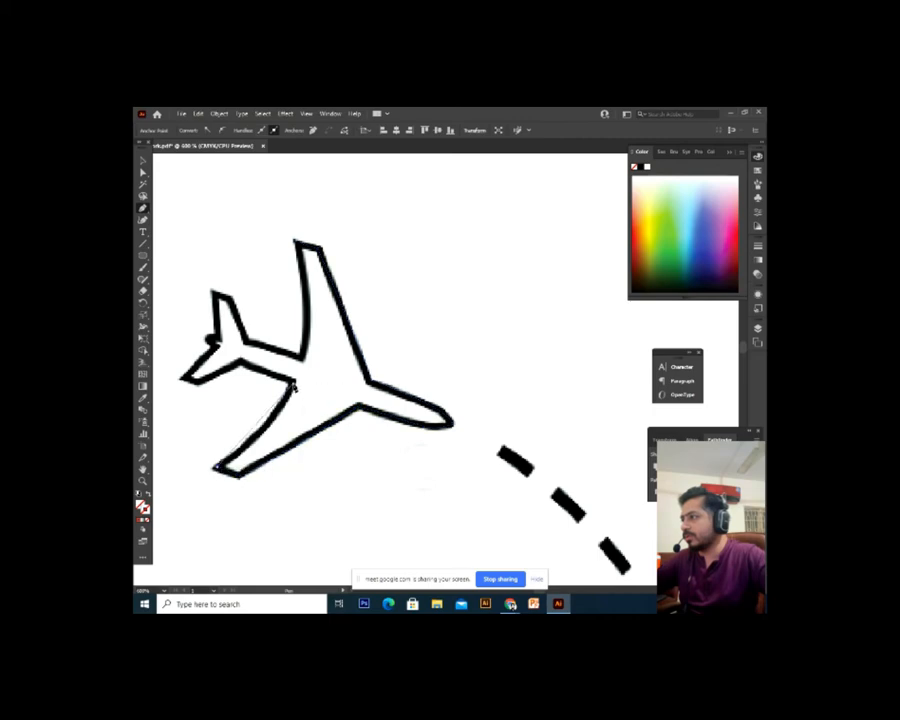
pyautogui.click(293, 386)
pyautogui.click(293, 384)
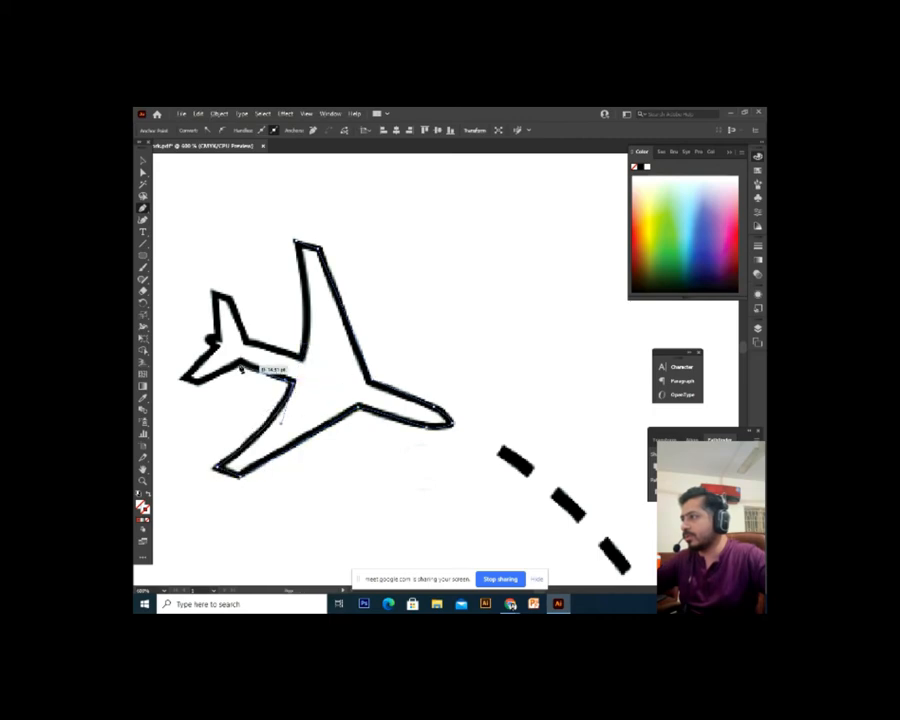
# Continue the path around the tailplane, tail fin and along the fuselage top
pyautogui.click(241, 364)
pyautogui.click(198, 382)
pyautogui.click(182, 379)
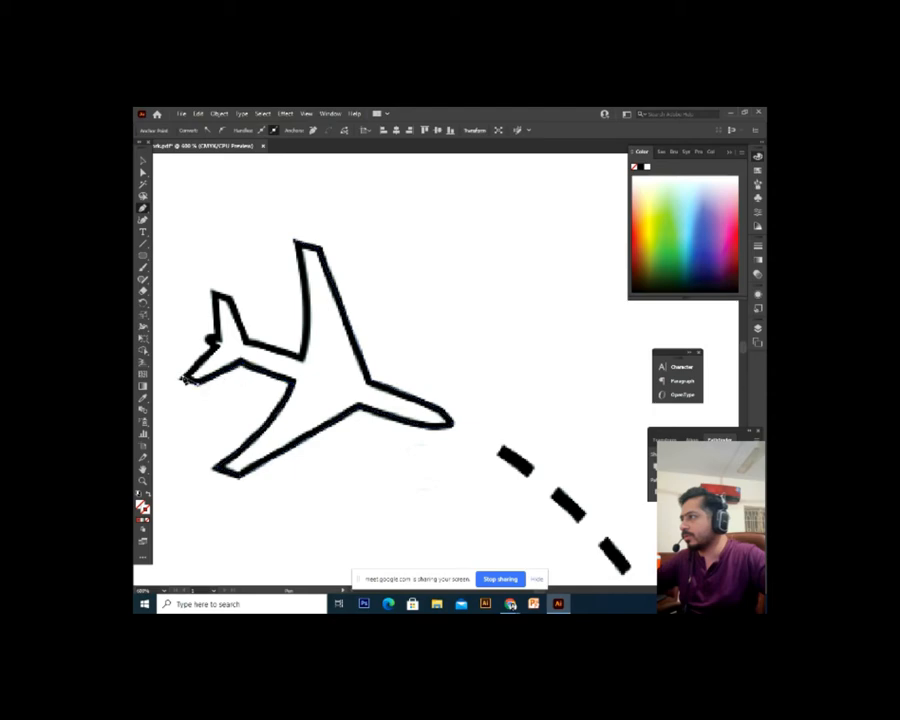
pyautogui.moveTo(211, 337); pyautogui.dragTo(247, 344)
pyautogui.click(211, 295)
pyautogui.click(226, 298)
pyautogui.click(246, 344)
pyautogui.click(301, 358)
pyautogui.moveTo(314, 258); pyautogui.dragTo(300, 240)
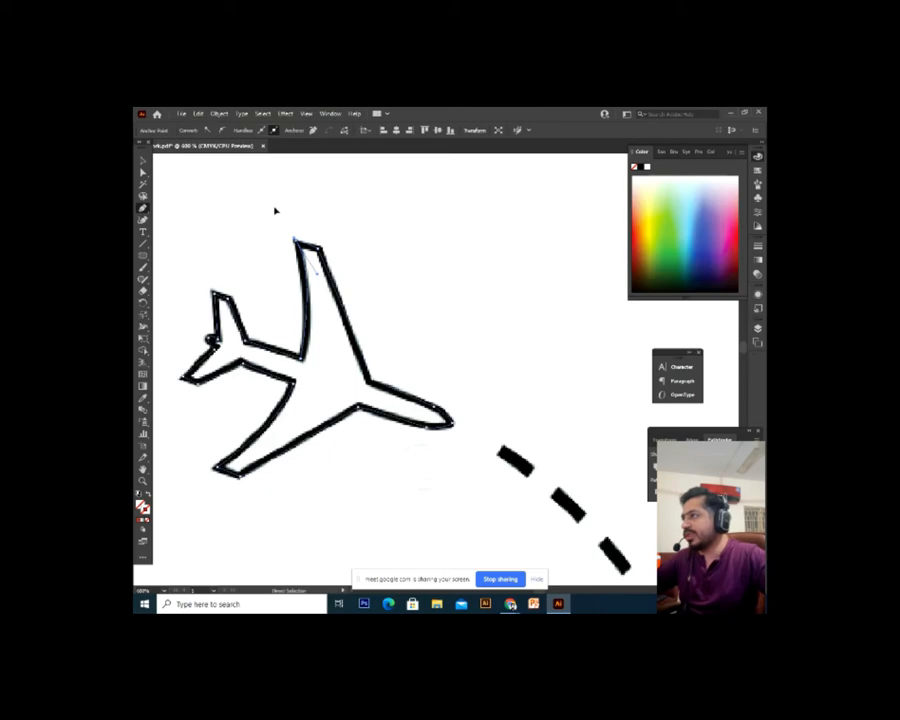
pyautogui.hotkey('ctrl', '1')
# Give the traced plane outline a black stroke
pyautogui.click(145, 162)
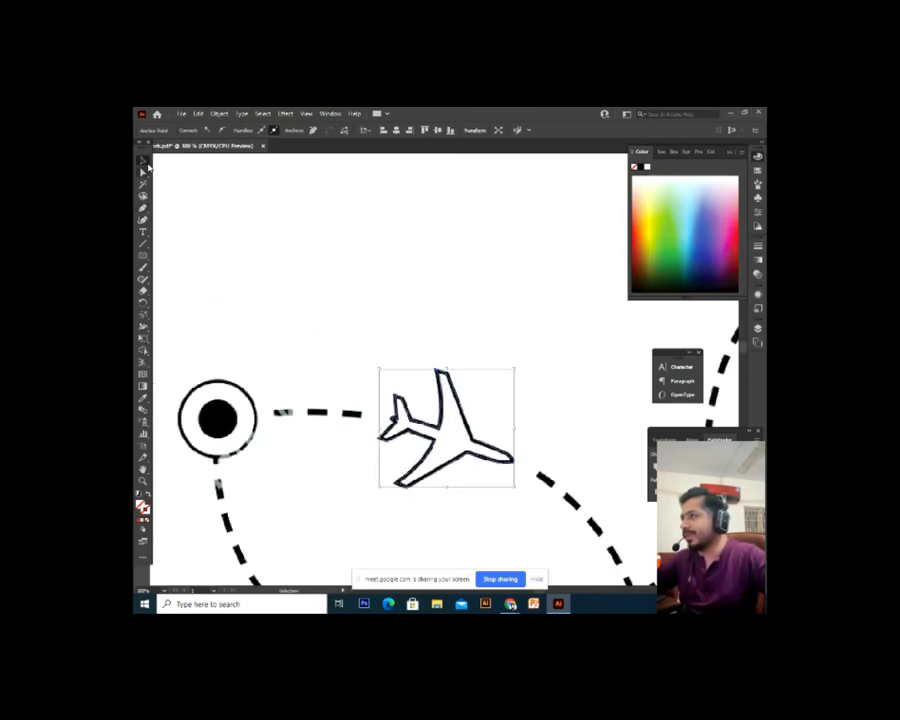
pyautogui.click(370, 325)
pyautogui.moveTo(389, 349); pyautogui.dragTo(327, 327)
pyautogui.click(435, 430)
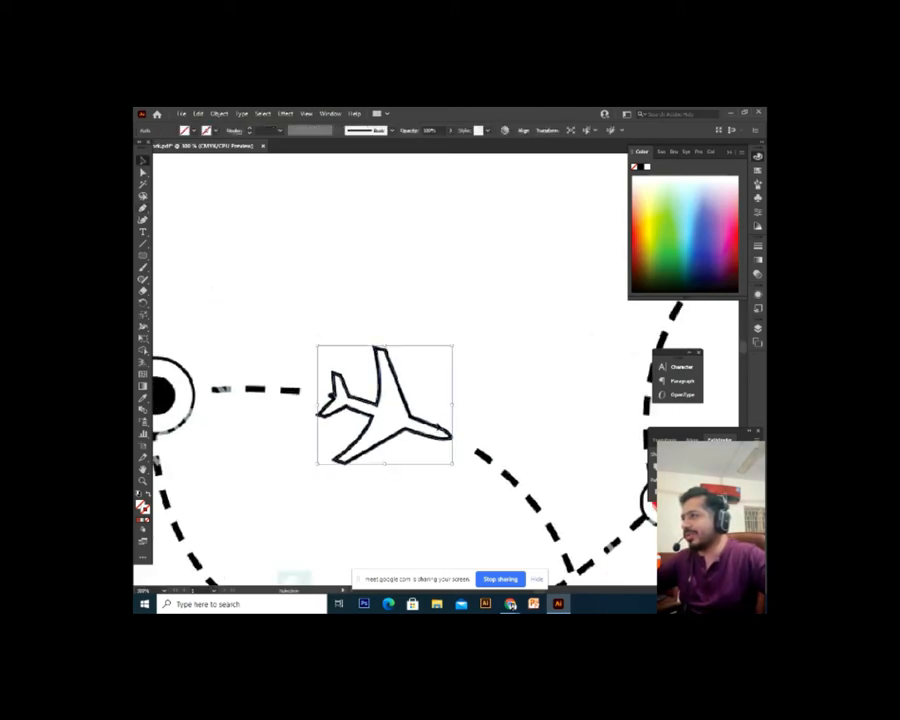
pyautogui.moveTo(435, 430); pyautogui.dragTo(522, 354)
pyautogui.click(489, 421)
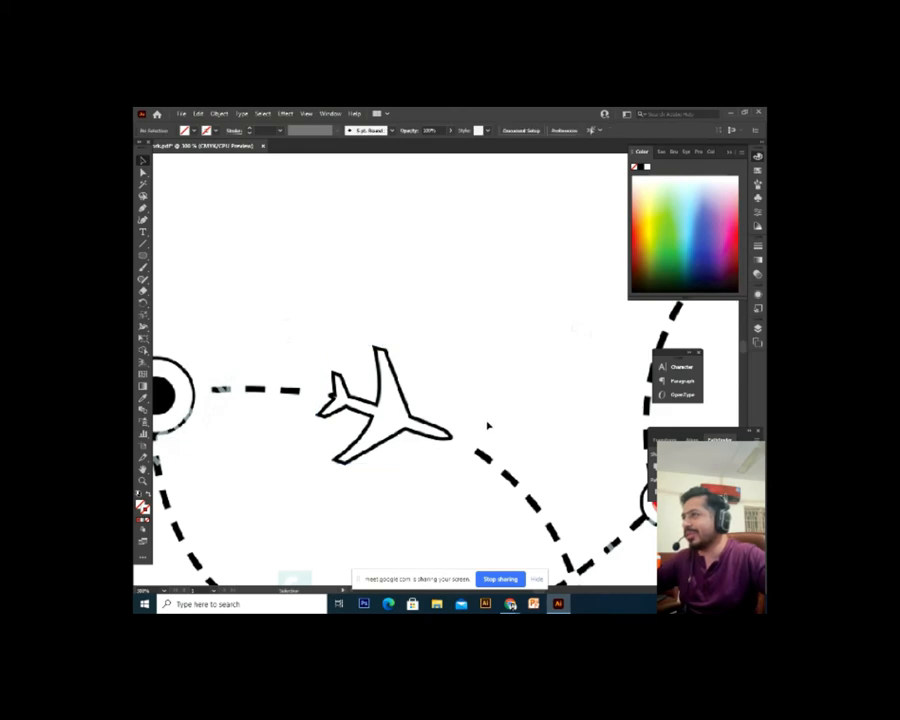
pyautogui.hotkey('ctrl', 'z')
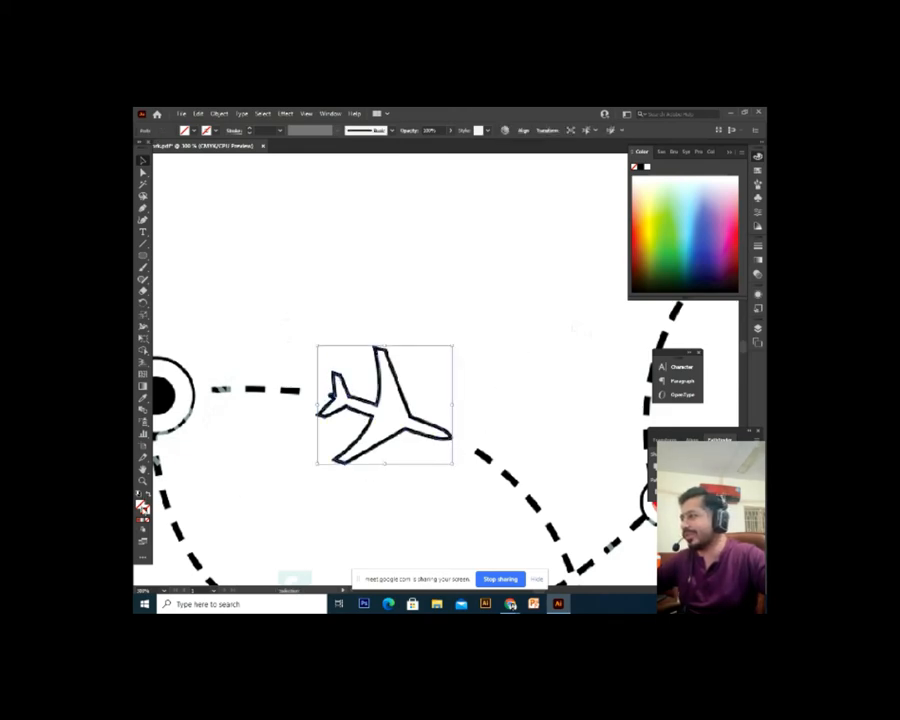
pyautogui.click(641, 168)
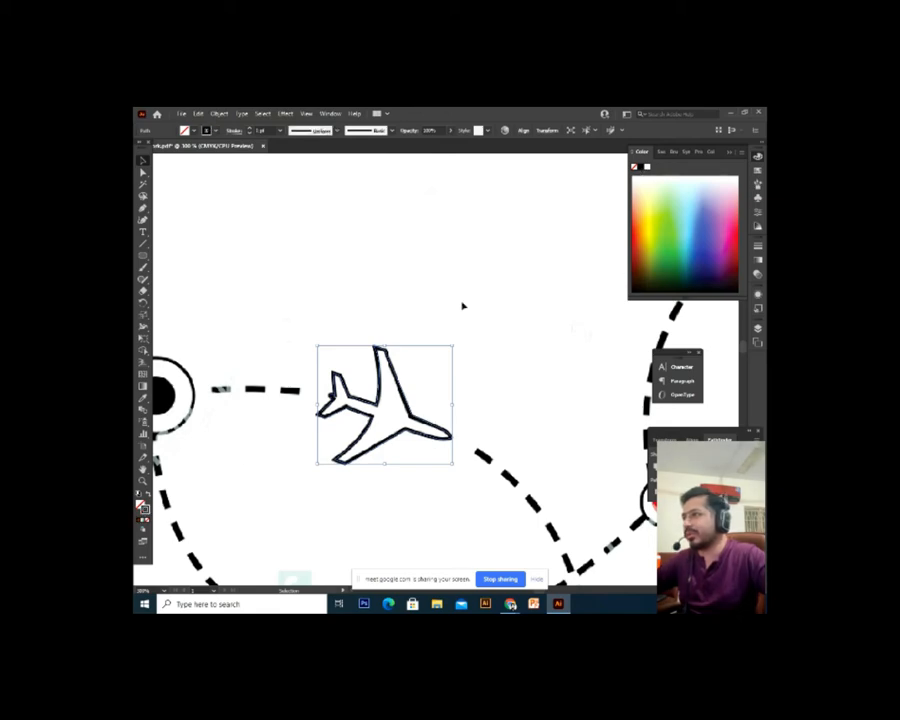
pyautogui.click(446, 414)
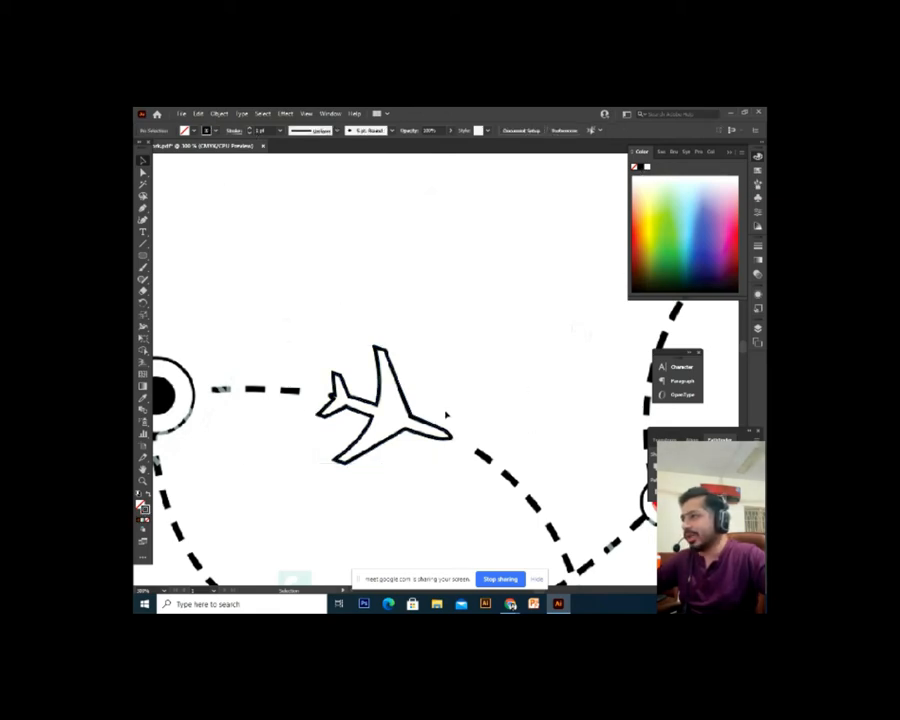
# Duplicate the plane, thicken the copy's stroke to 2 pt, and move it over the original
pyautogui.moveTo(439, 428); pyautogui.dragTo(440, 310)
pyautogui.click(439, 348)
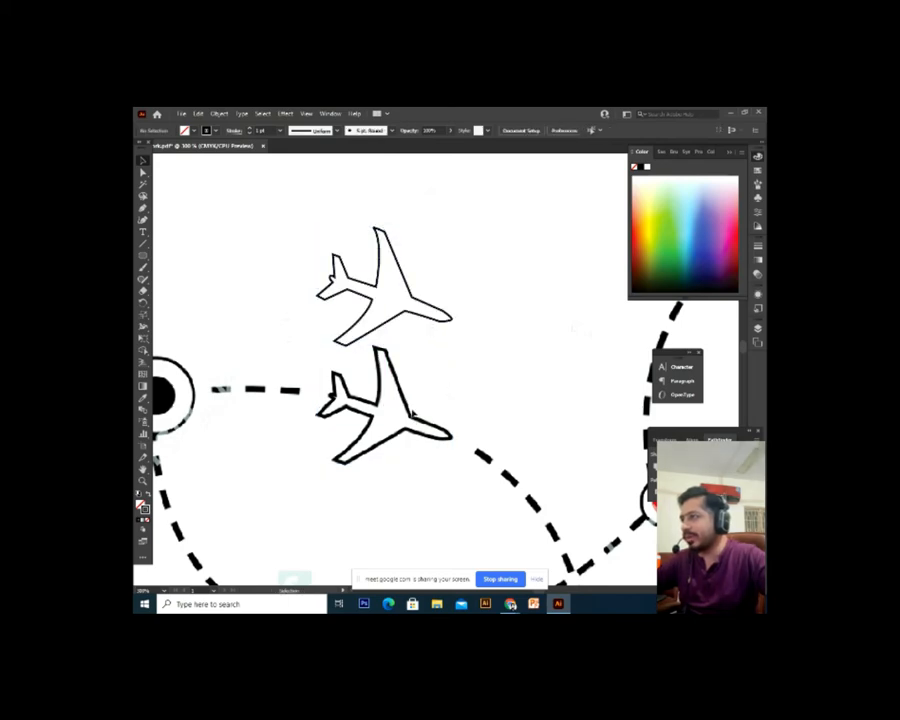
pyautogui.click(435, 319)
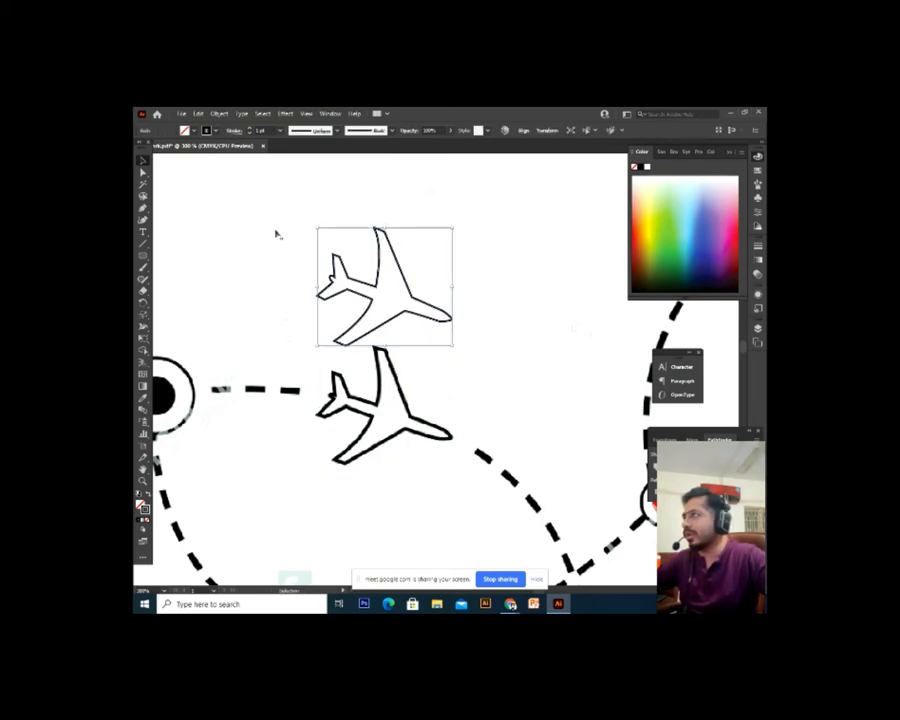
pyautogui.click(251, 131)
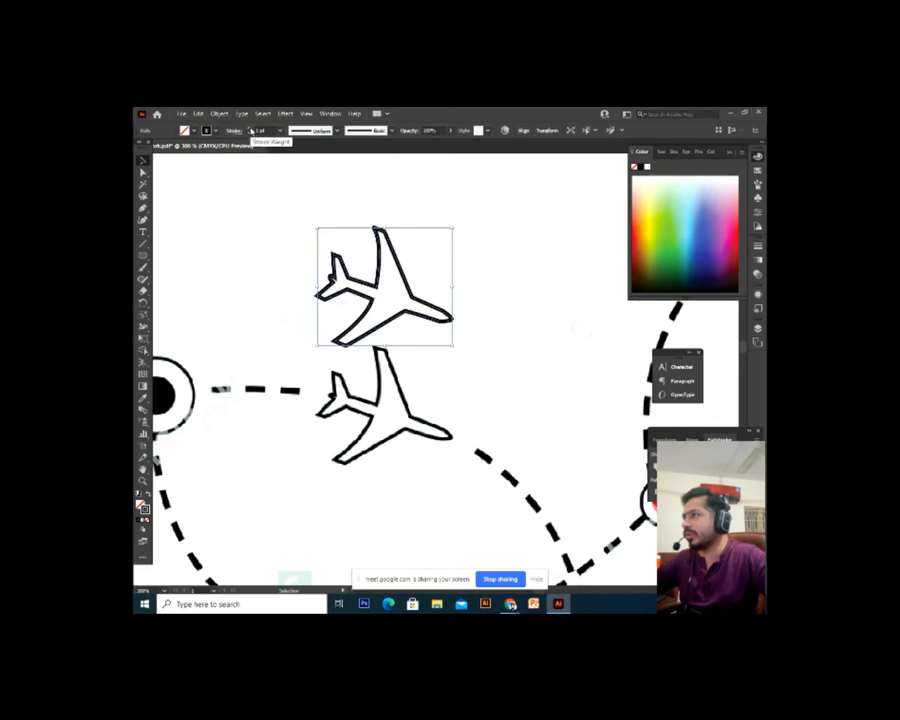
pyautogui.click(495, 397)
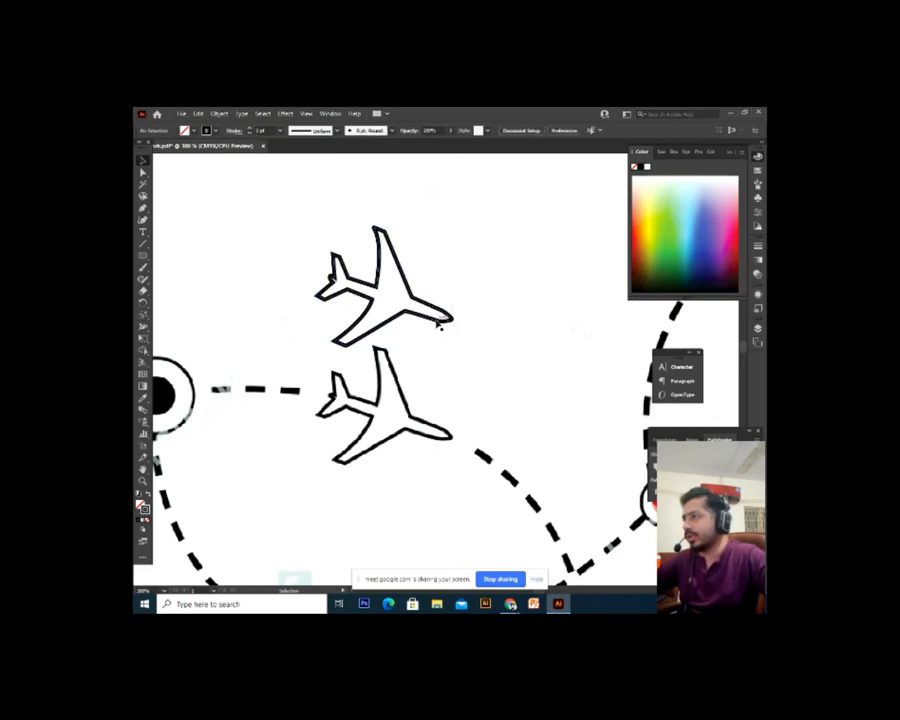
pyautogui.moveTo(438, 325); pyautogui.dragTo(309, 412)
# Rotate the plane copy about 180°, move it onto the lower black plane, and scale it to match
pyautogui.hotkey('ctrl', '-')
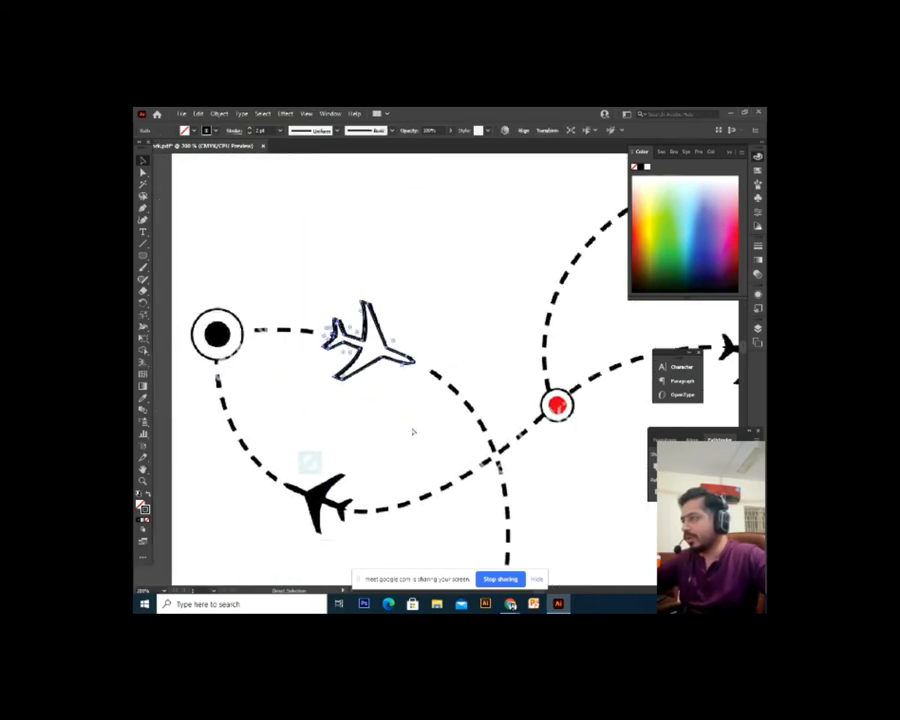
pyautogui.click(414, 431)
pyautogui.click(412, 360)
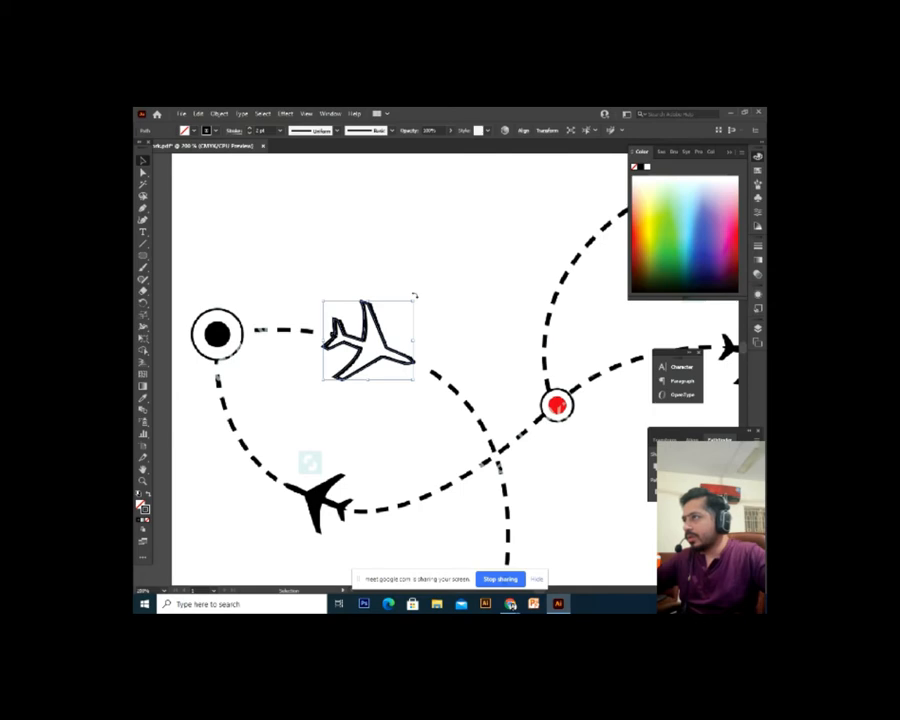
pyautogui.moveTo(415, 296); pyautogui.dragTo(276, 395)
pyautogui.moveTo(374, 374); pyautogui.dragTo(326, 544)
pyautogui.hotkey('ctrl', '=')
pyautogui.moveTo(387, 456); pyautogui.dragTo(295, 533)
pyautogui.moveTo(410, 388); pyautogui.dragTo(379, 447)
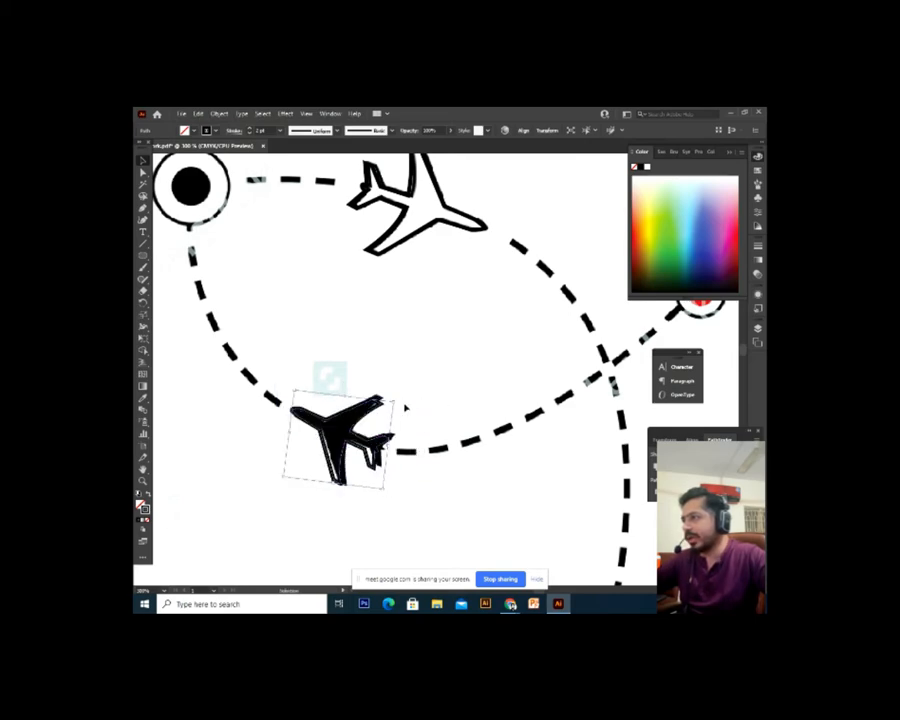
pyautogui.moveTo(396, 403); pyautogui.dragTo(405, 432)
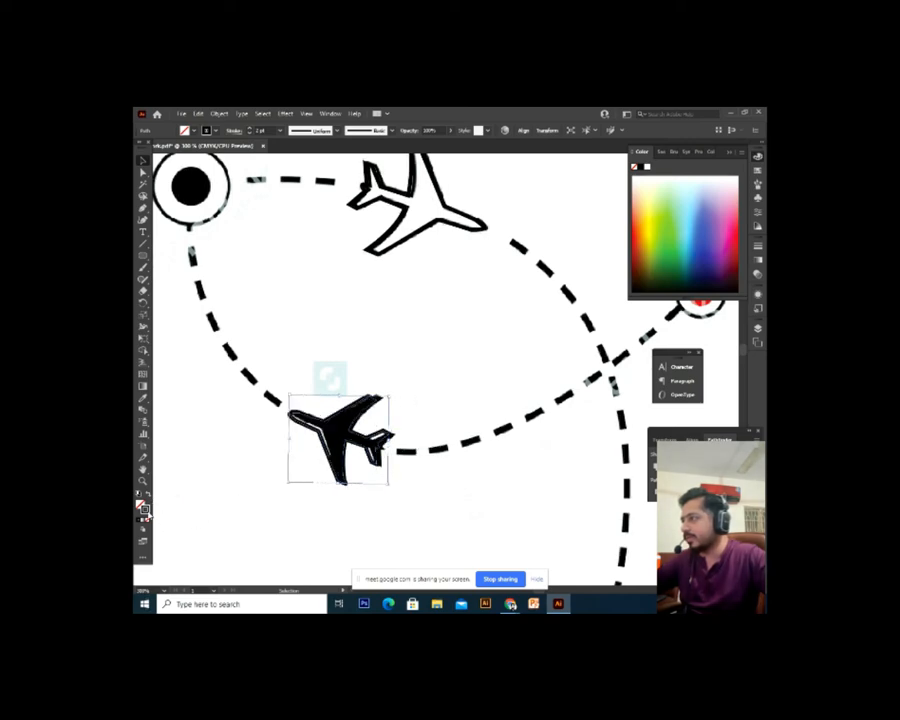
# Make the plane solid black with no stroke and fine-tune its size, position and rotation
pyautogui.hotkey('shift', 'x')
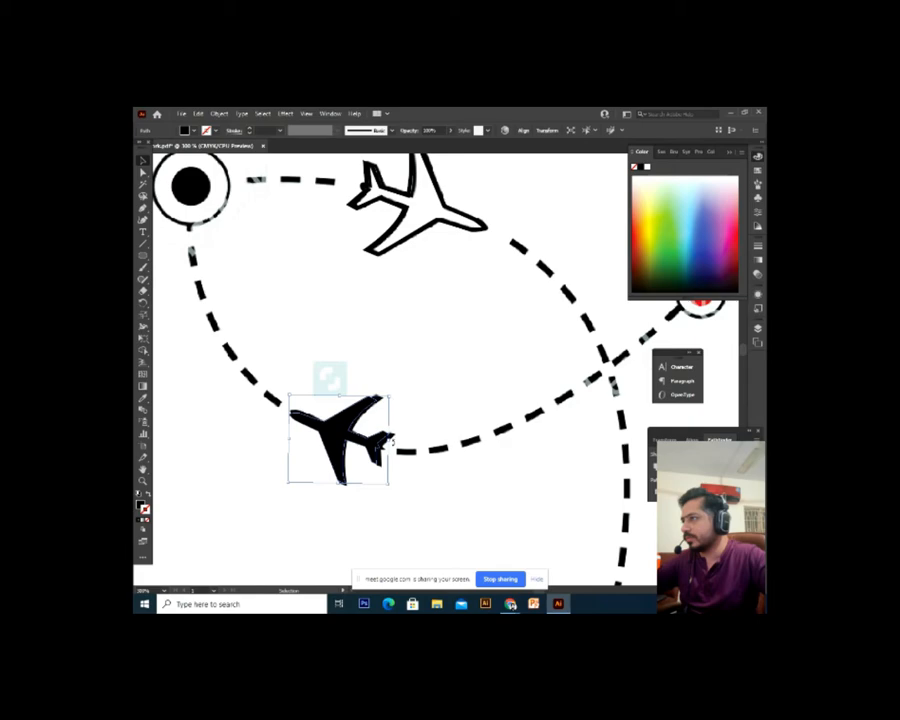
pyautogui.moveTo(389, 397); pyautogui.dragTo(402, 404)
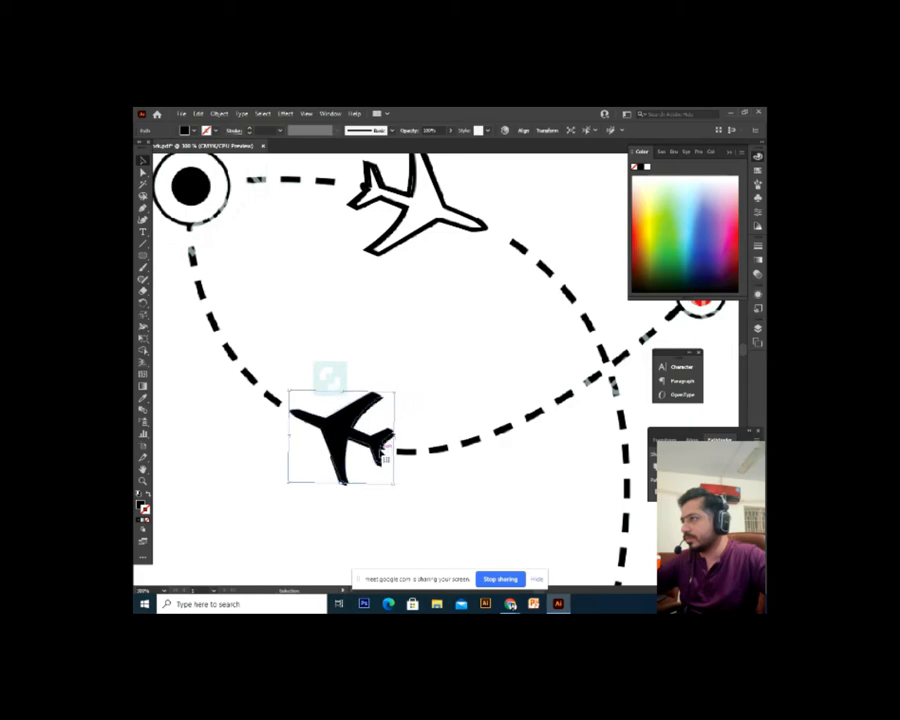
pyautogui.moveTo(381, 447); pyautogui.dragTo(383, 451)
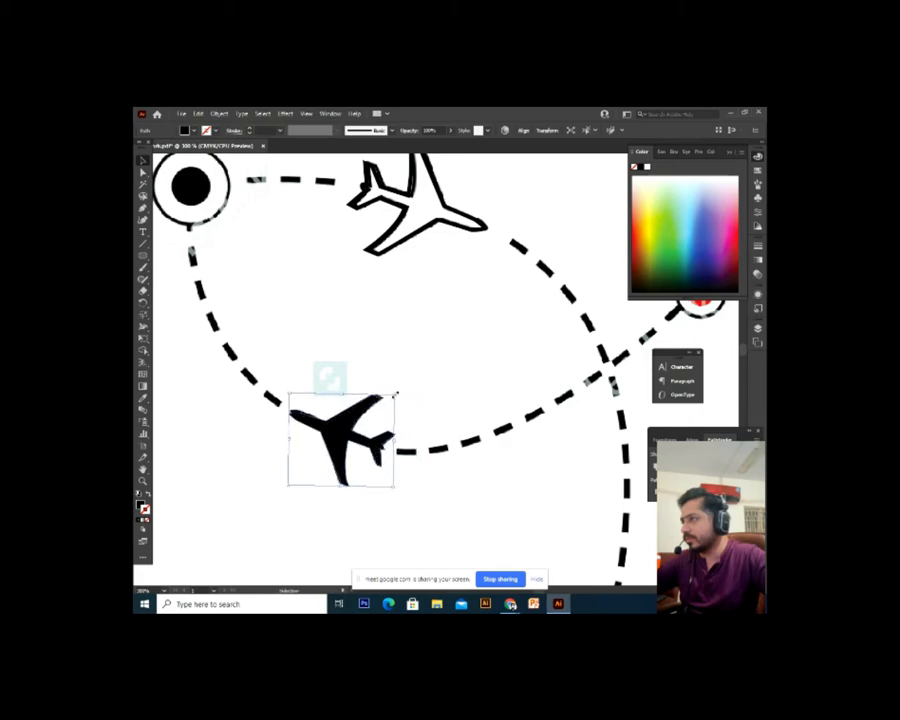
pyautogui.moveTo(400, 393); pyautogui.dragTo(402, 399)
pyautogui.hotkey('ctrl', '-')
pyautogui.hotkey('ctrl', '-')
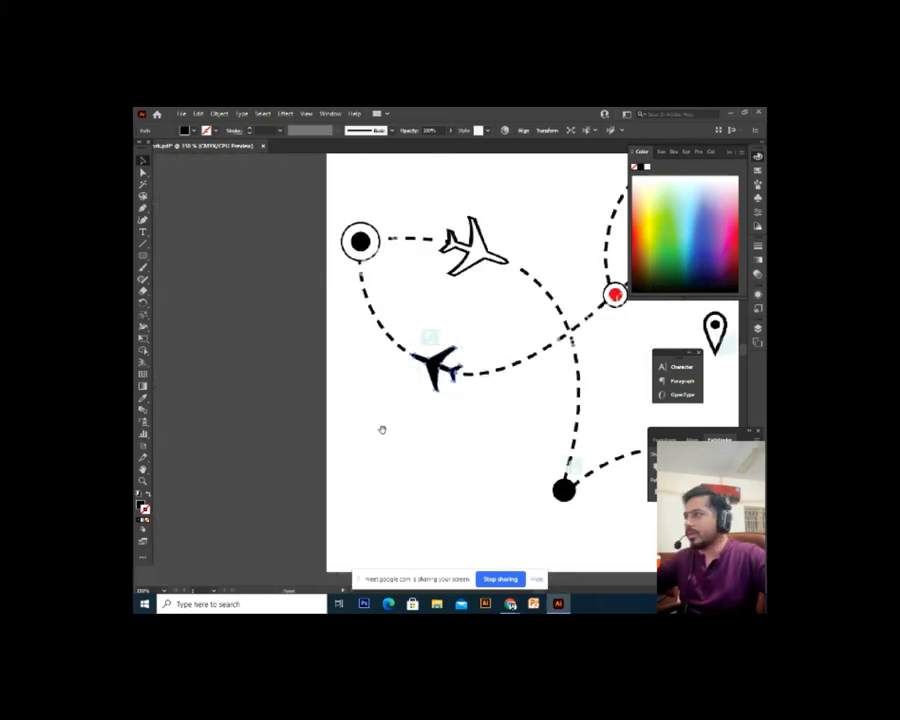
pyautogui.scroll(2, 382, 428)
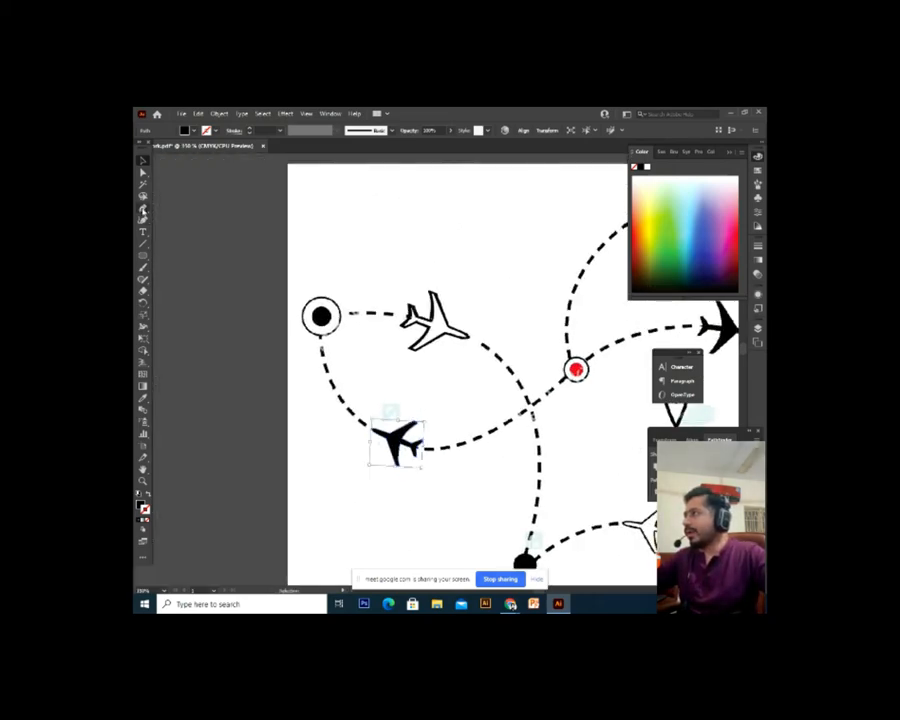
# Start the route path from the dash's right end to the start circle's centre, with no fill
pyautogui.moveTo(352, 313); pyautogui.dragTo(258, 328)
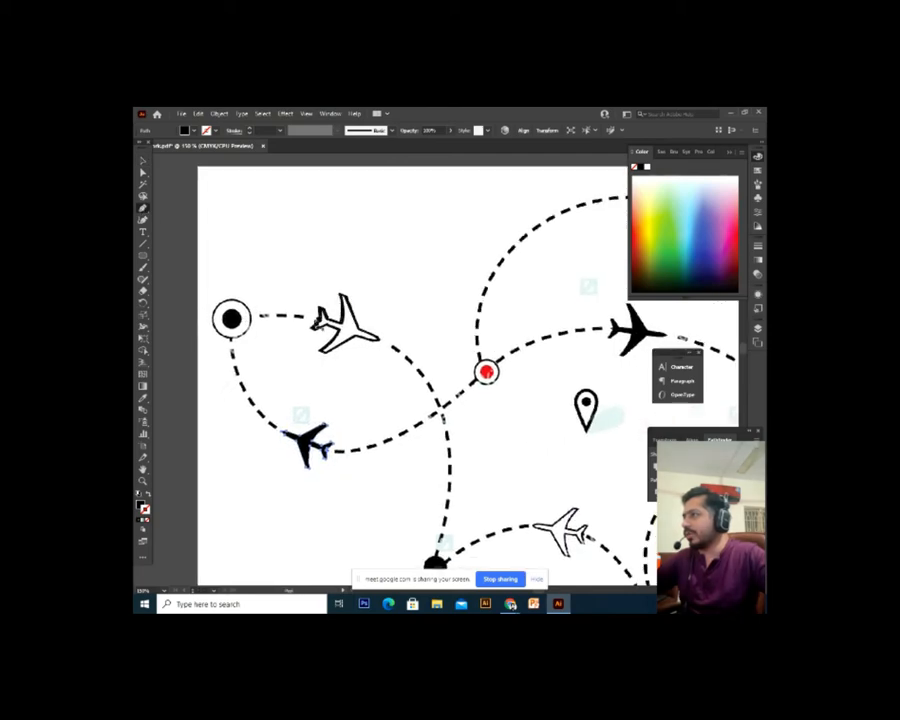
pyautogui.click(305, 318)
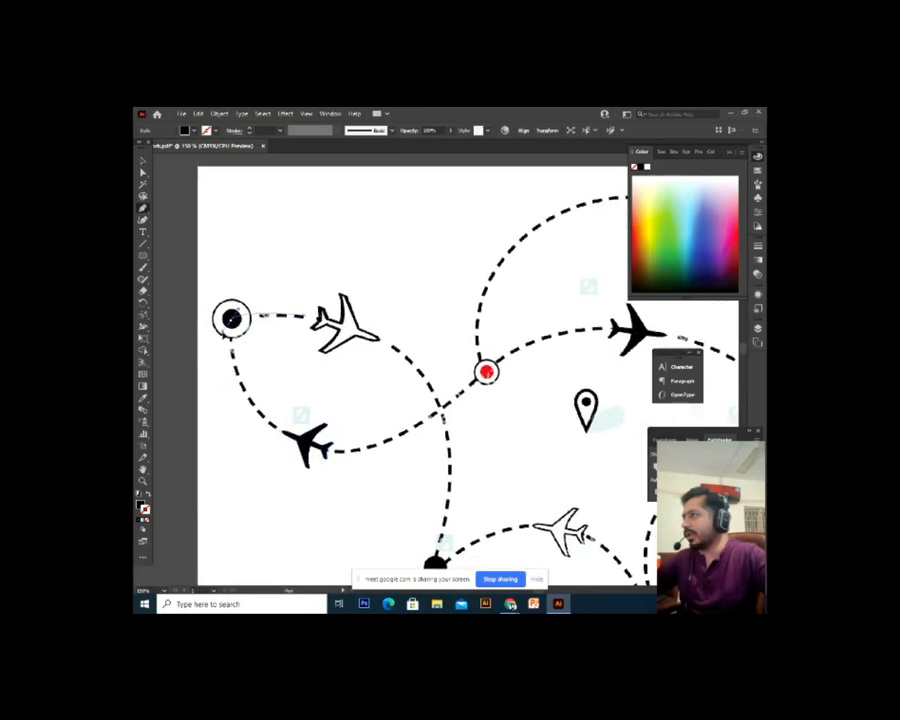
pyautogui.click(231, 318)
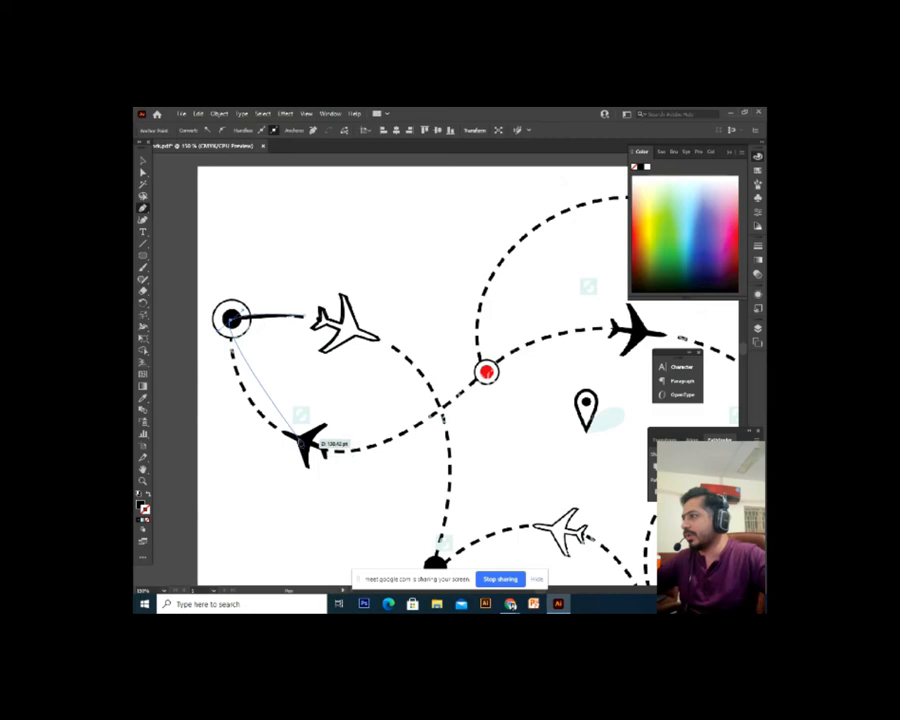
pyautogui.moveTo(300, 442); pyautogui.dragTo(370, 471)
pyautogui.hotkey('ctrl', 'z')
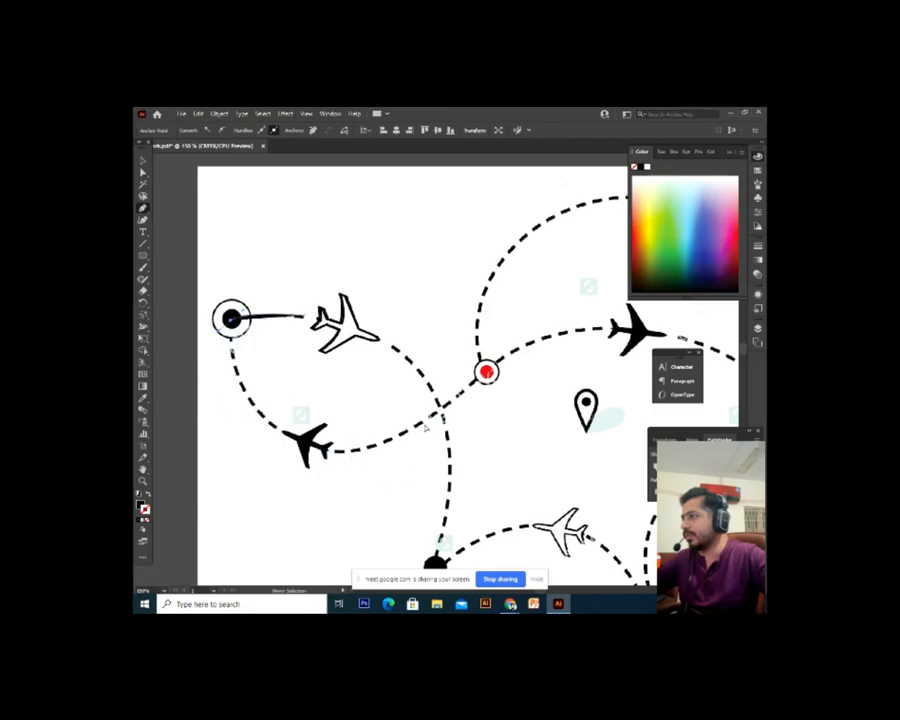
pyautogui.click(148, 494)
pyautogui.moveTo(381, 536); pyautogui.dragTo(150, 468)
pyautogui.hotkey('ctrl', '-')
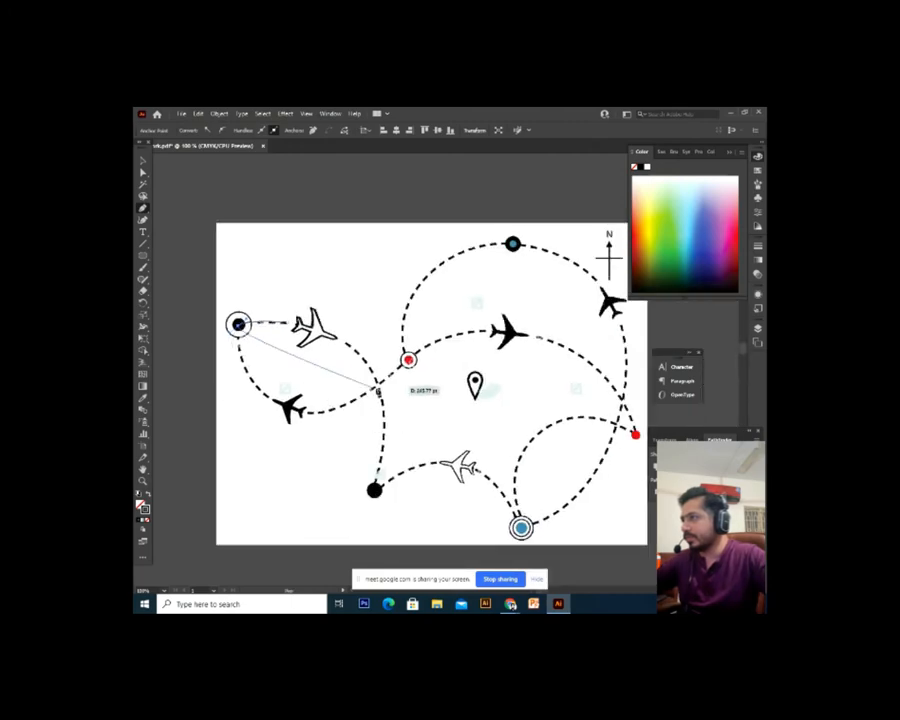
# Trace curved points along the dashed route from the bottom marker, past the black plane, to the red dot
pyautogui.moveTo(378, 384); pyautogui.dragTo(488, 293)
pyautogui.hotkey('ctrl', 'z')
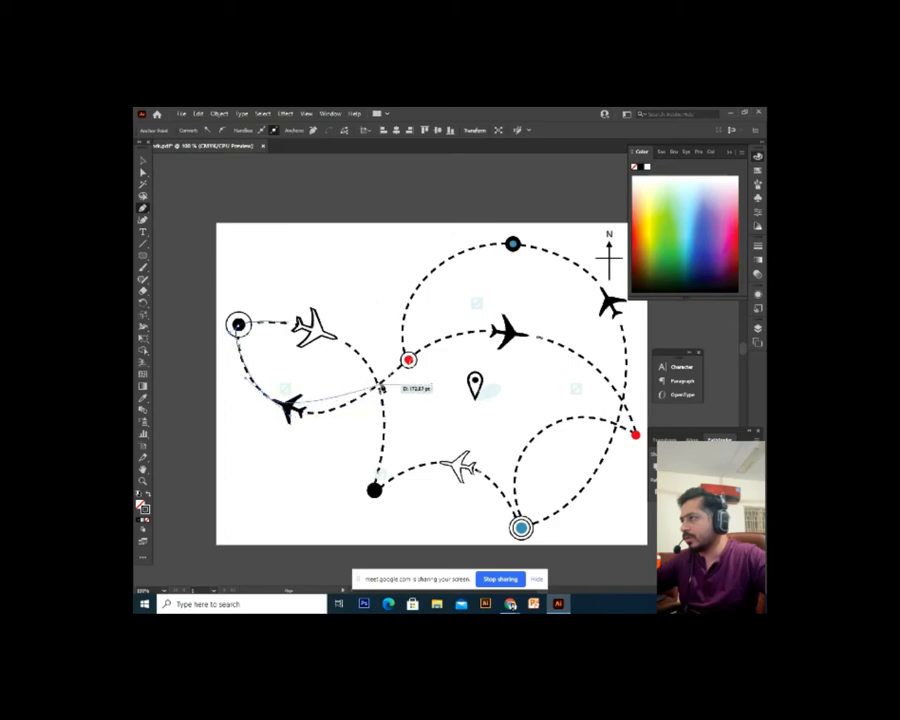
pyautogui.moveTo(381, 387); pyautogui.dragTo(437, 345)
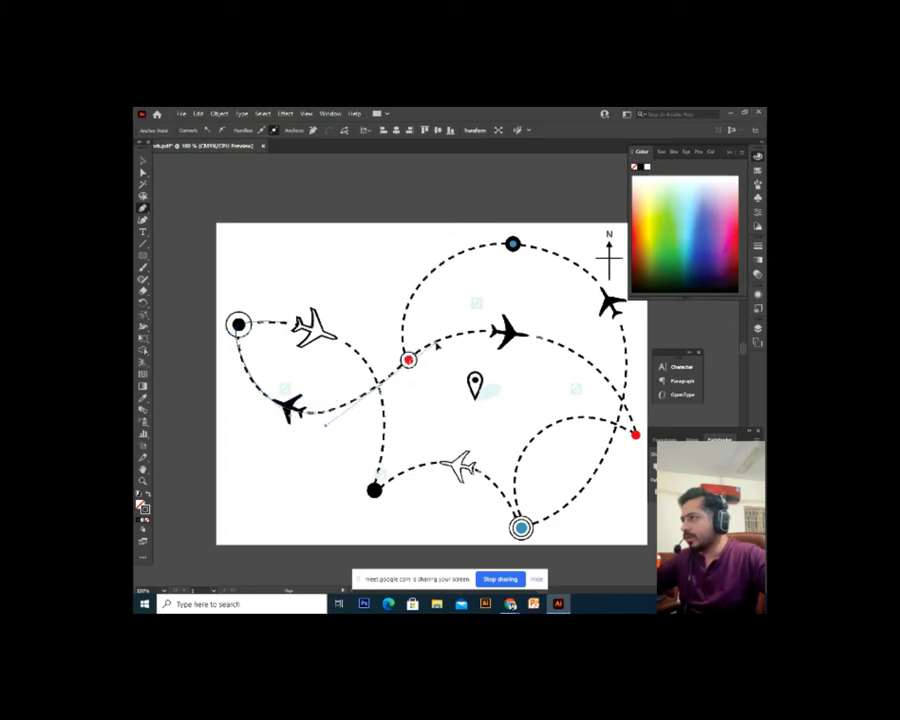
pyautogui.hscroll(5, 442, 347)
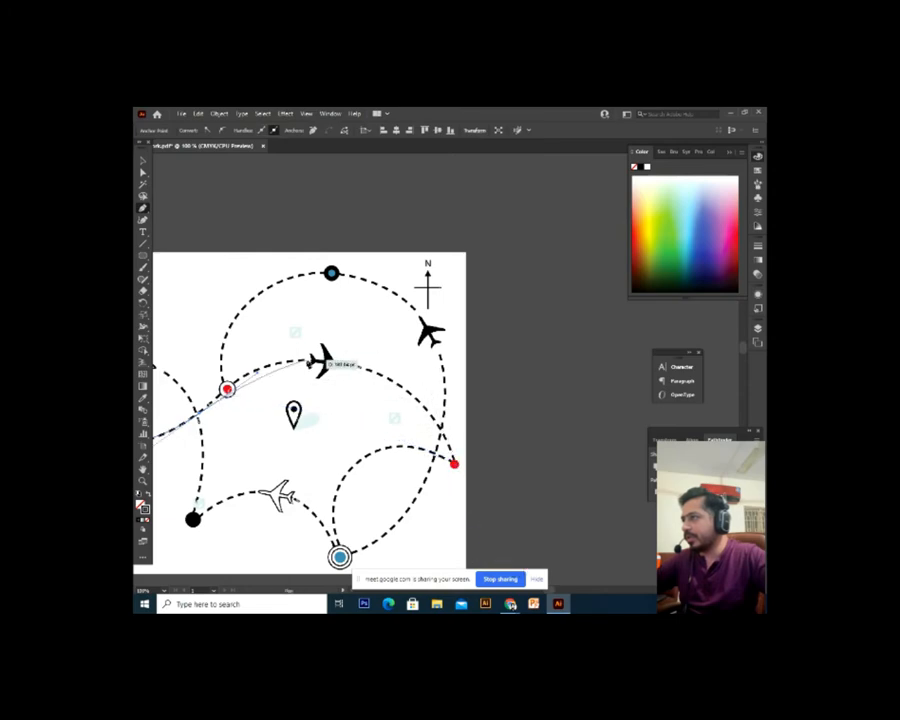
pyautogui.hscroll(-3, 321, 366)
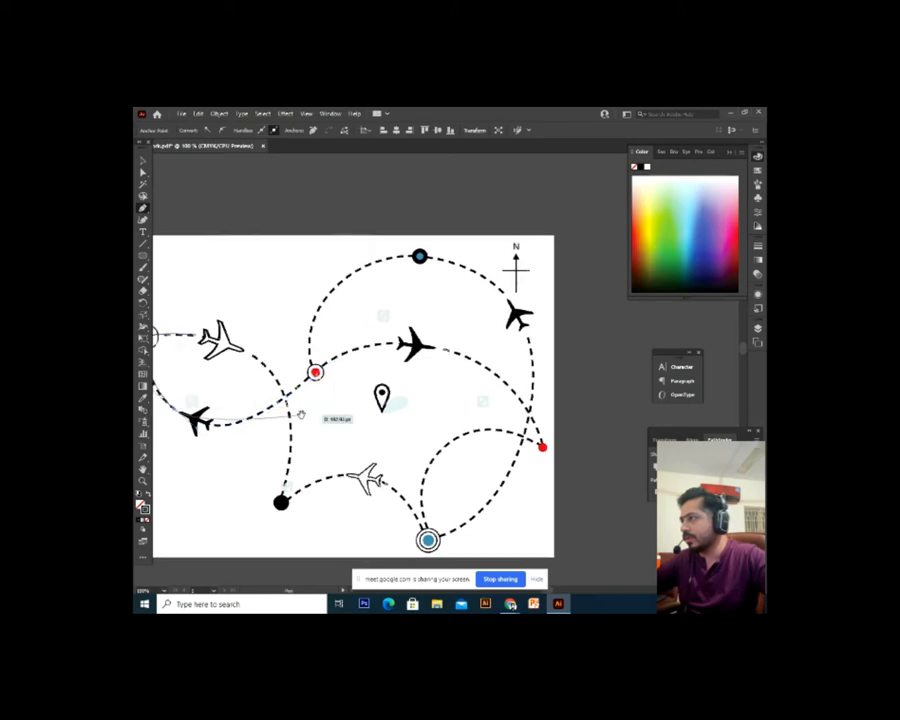
pyautogui.hscroll(-3, 315, 394)
pyautogui.click(290, 398)
pyautogui.moveTo(333, 355); pyautogui.dragTo(342, 350)
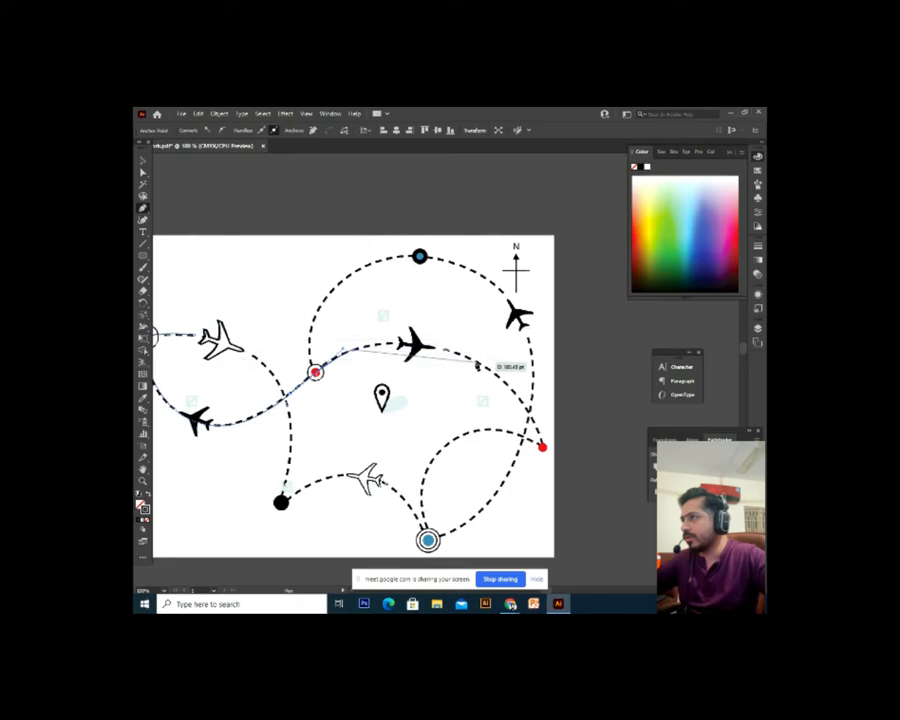
pyautogui.moveTo(476, 362); pyautogui.dragTo(540, 401)
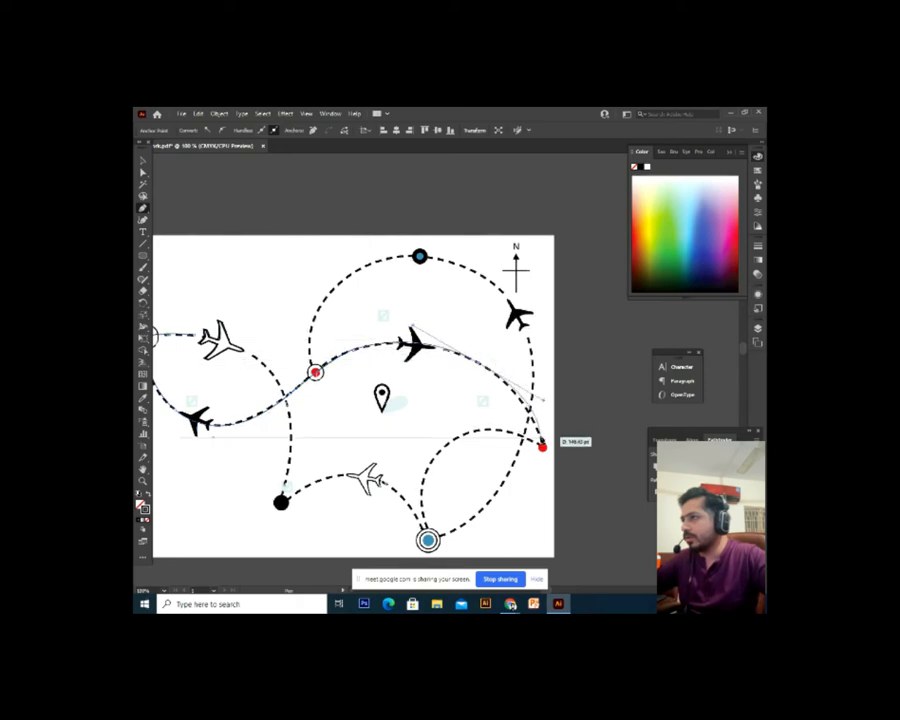
pyautogui.click(542, 447)
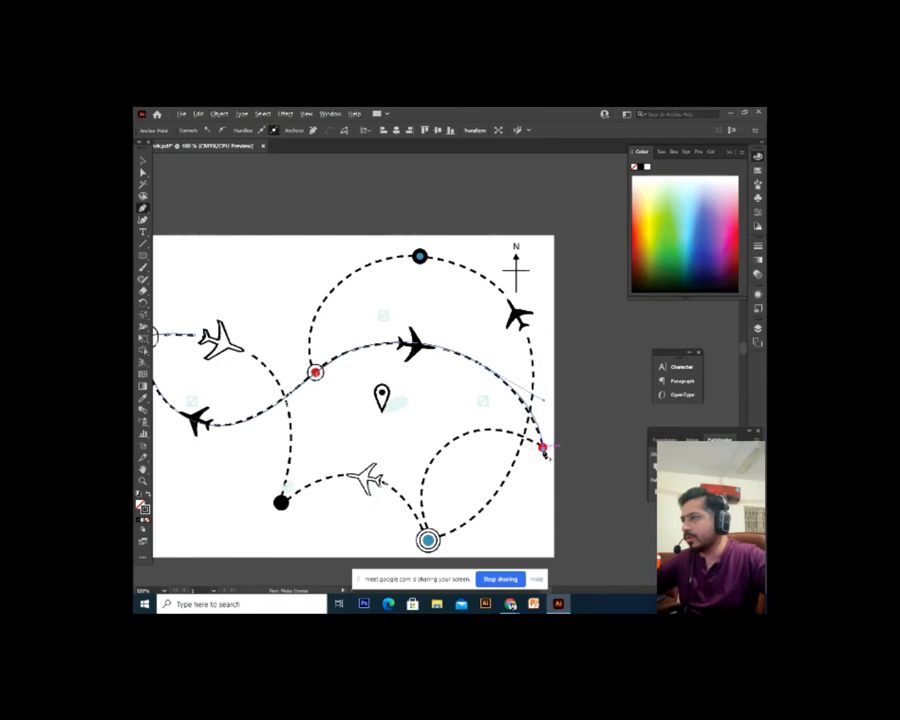
# Continue the curve through the right red dot and top blue marker, ending smoothly at the left red dot
pyautogui.moveTo(361, 540); pyautogui.dragTo(349, 514)
pyautogui.moveTo(415, 514); pyautogui.dragTo(440, 590)
pyautogui.hotkey('ctrl', 'z')
pyautogui.moveTo(424, 468); pyautogui.dragTo(421, 521)
pyautogui.click(409, 411)
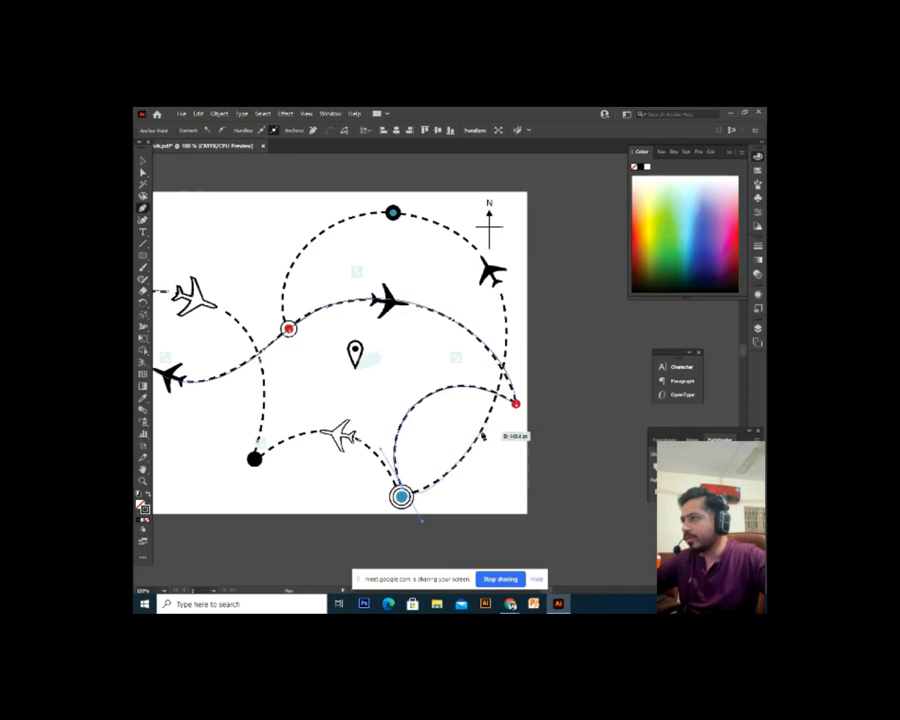
pyautogui.click(516, 403)
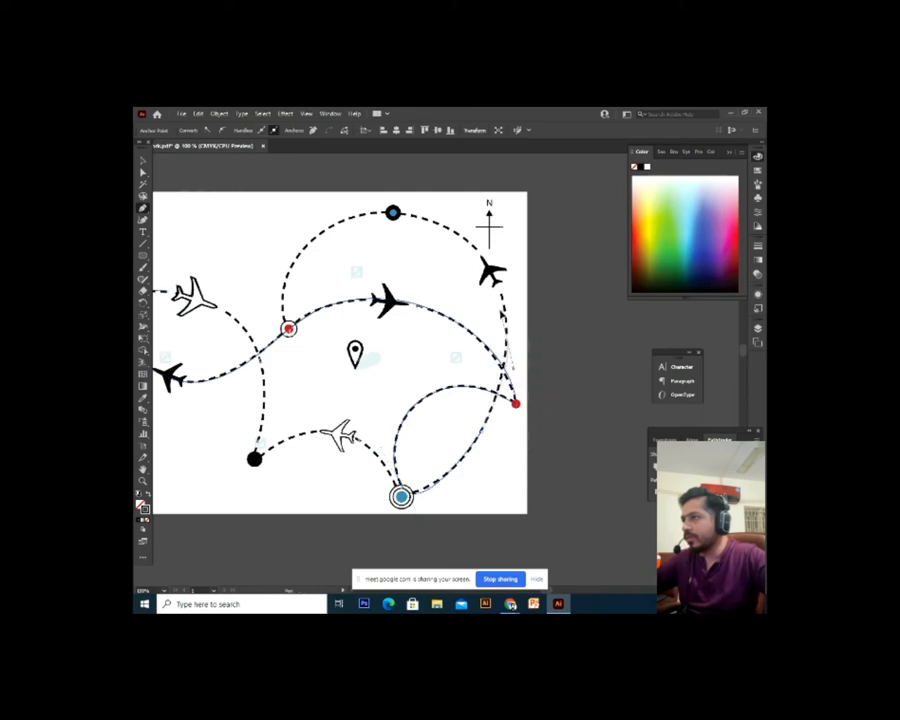
pyautogui.moveTo(503, 307); pyautogui.dragTo(504, 304)
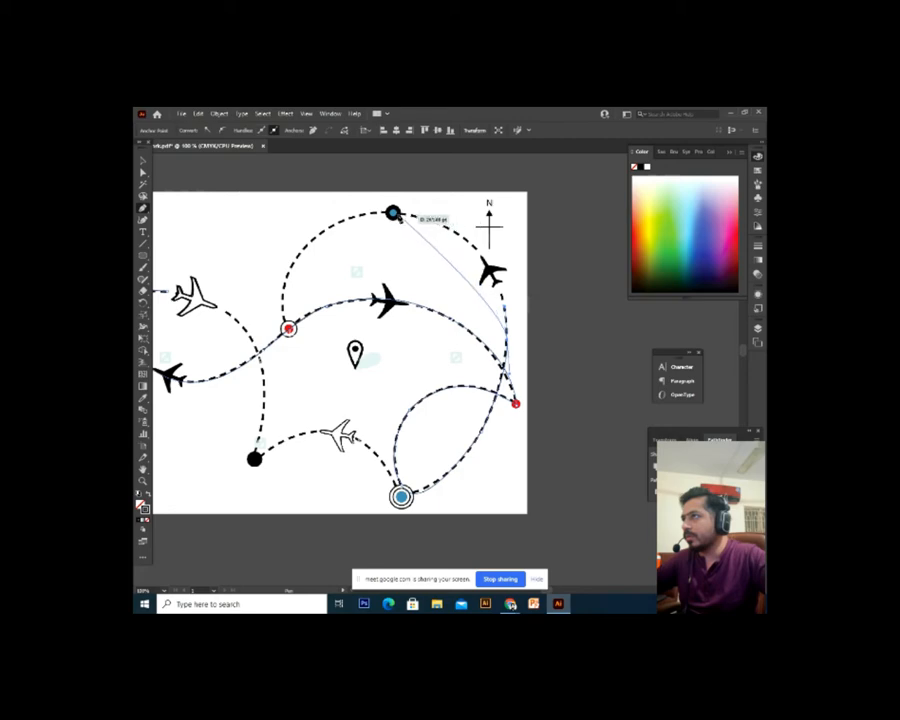
pyautogui.moveTo(393, 212); pyautogui.dragTo(293, 202)
pyautogui.click(288, 328)
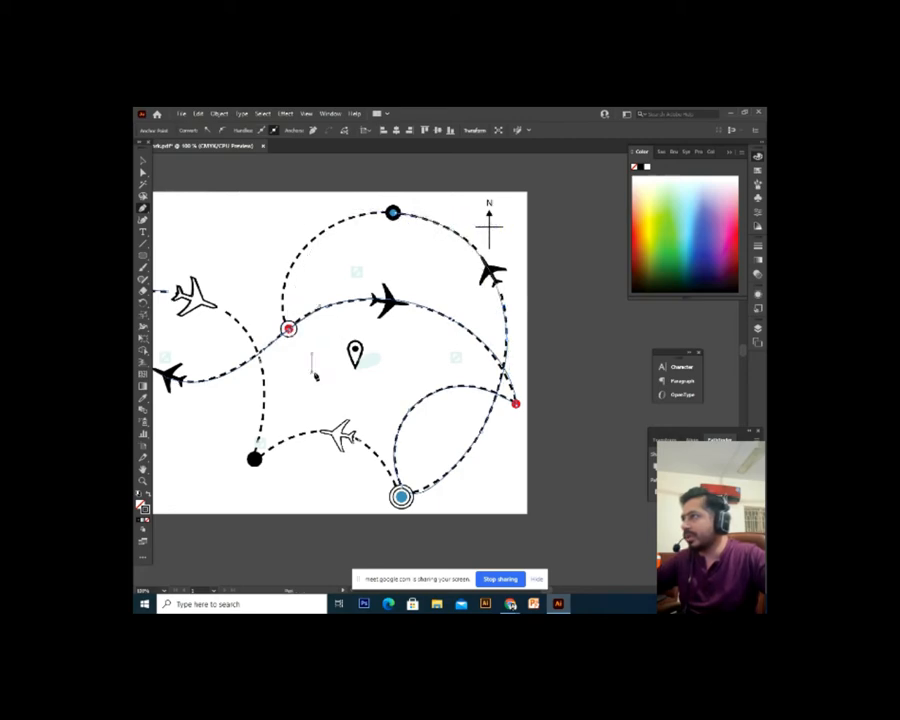
pyautogui.moveTo(288, 328); pyautogui.dragTo(300, 353)
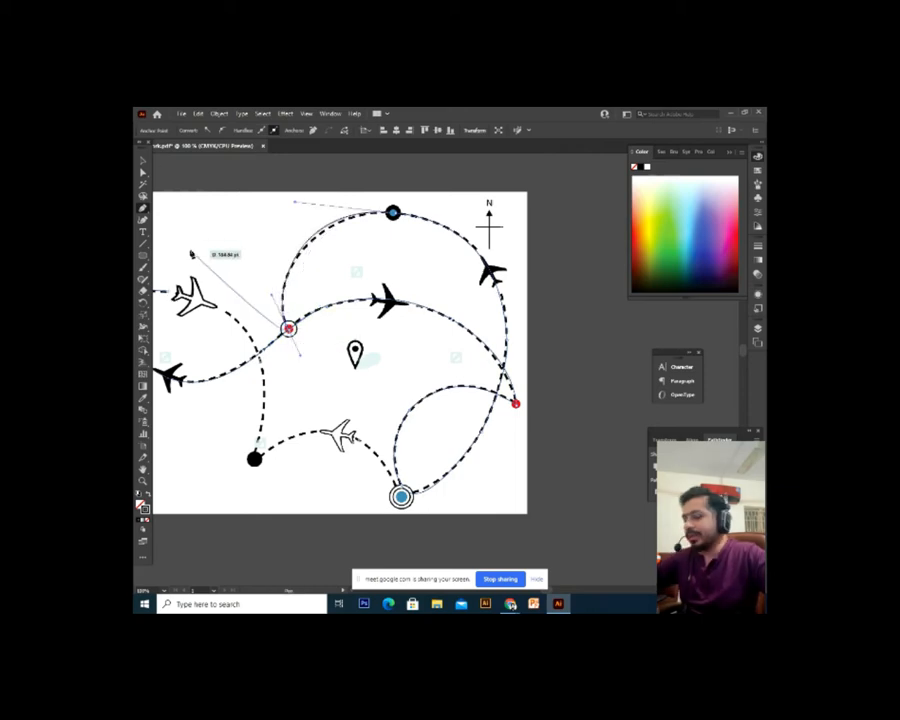
# Finish the traced route path and deselect it
pyautogui.click(143, 161)
pyautogui.click(221, 239)
pyautogui.press('space')
pyautogui.moveTo(325, 271); pyautogui.dragTo(328, 289)
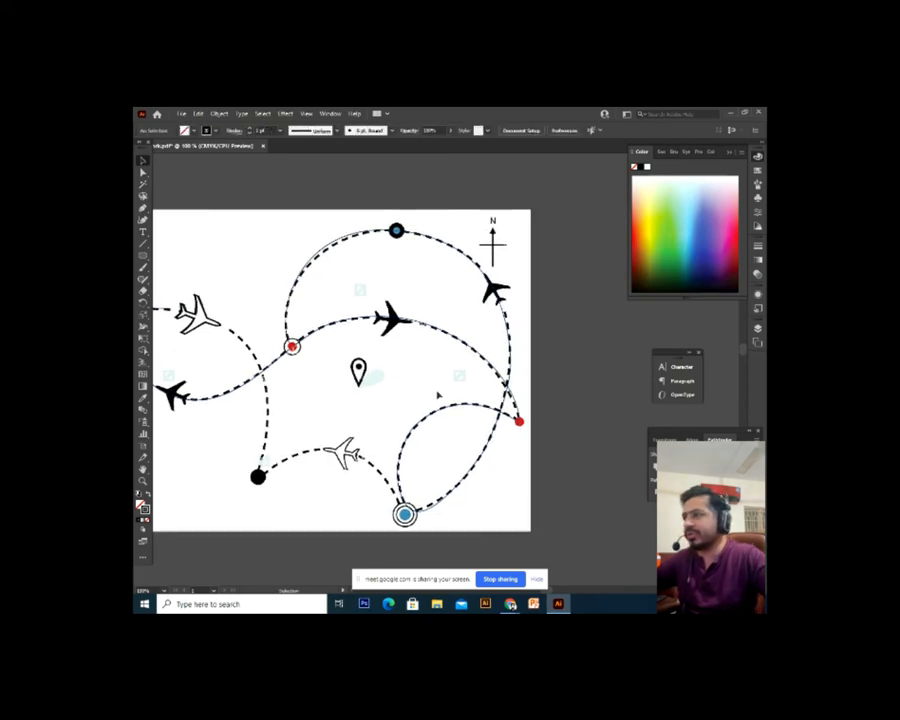
pyautogui.hotkey('ctrl', '-')
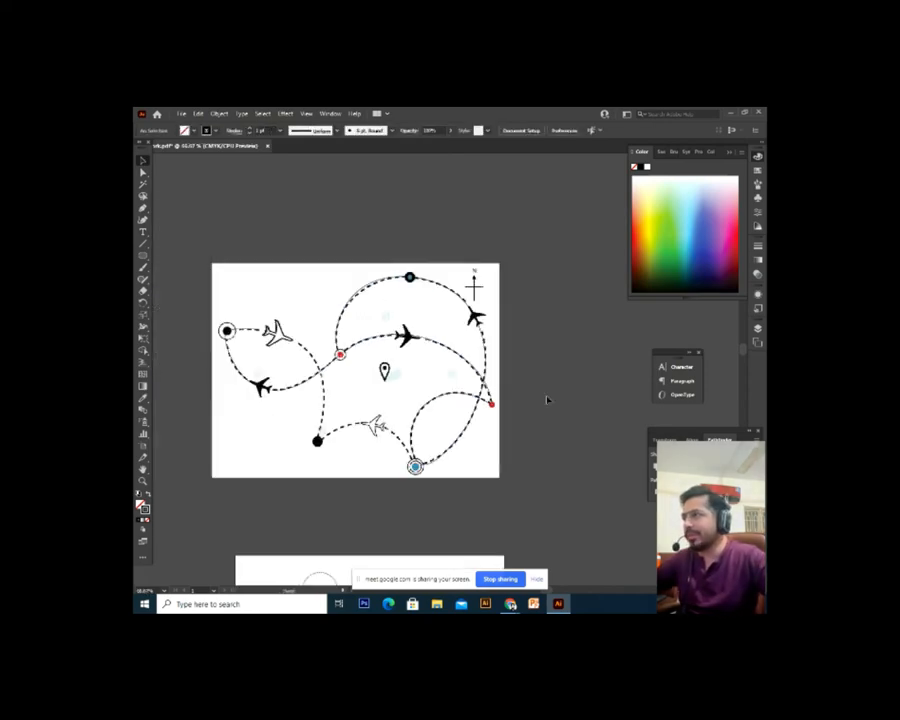
pyautogui.press('space')
pyautogui.moveTo(547, 399); pyautogui.dragTo(578, 446)
pyautogui.hotkey('ctrl', '+')
pyautogui.press('space')
pyautogui.moveTo(458, 458); pyautogui.dragTo(431, 382)
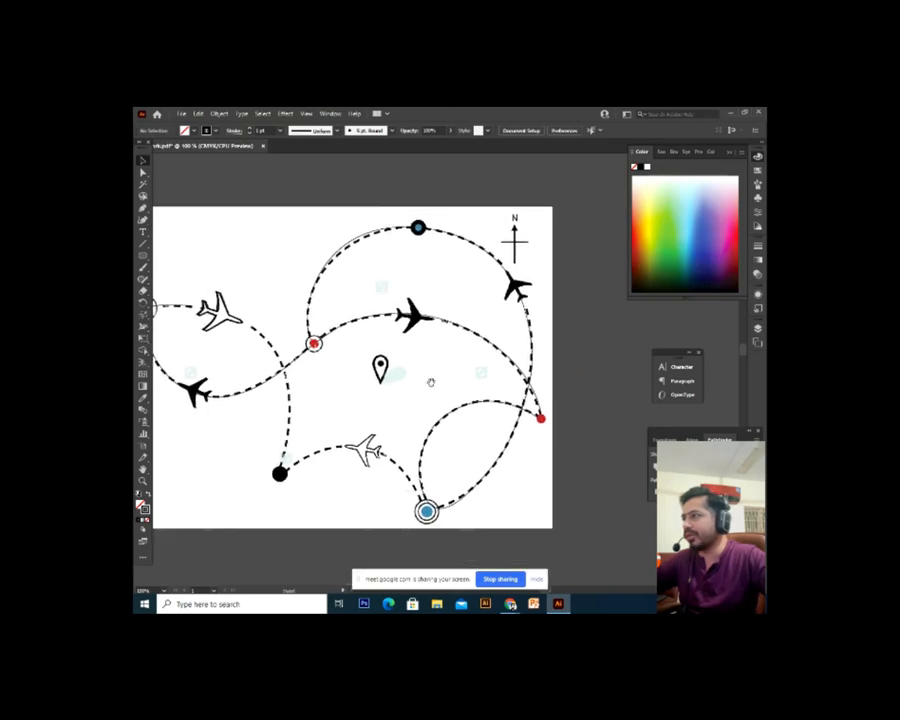
# Marquee-select the traced route and airplanes and place a copy above the artboard
pyautogui.click(374, 318)
pyautogui.press('space')
pyautogui.moveTo(367, 351); pyautogui.dragTo(443, 427)
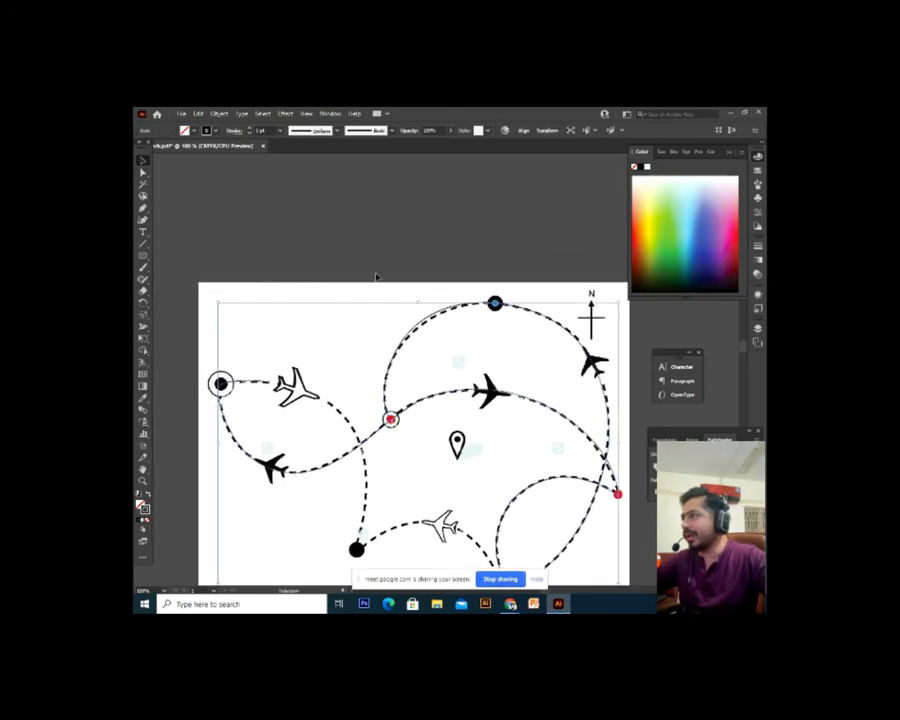
pyautogui.hotkey('ctrl', '-')
pyautogui.hotkey('ctrl', '-')
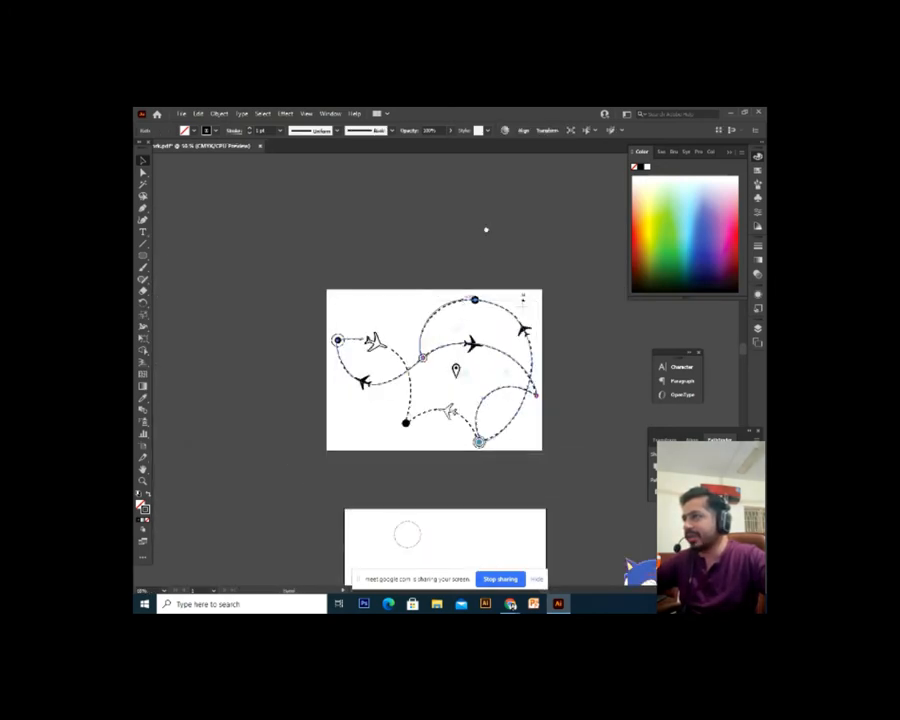
pyautogui.moveTo(544, 289); pyautogui.dragTo(311, 496)
pyautogui.press('space')
pyautogui.moveTo(391, 404); pyautogui.dragTo(341, 288)
pyautogui.click(577, 339)
pyautogui.hotkey('ctrl', '+')
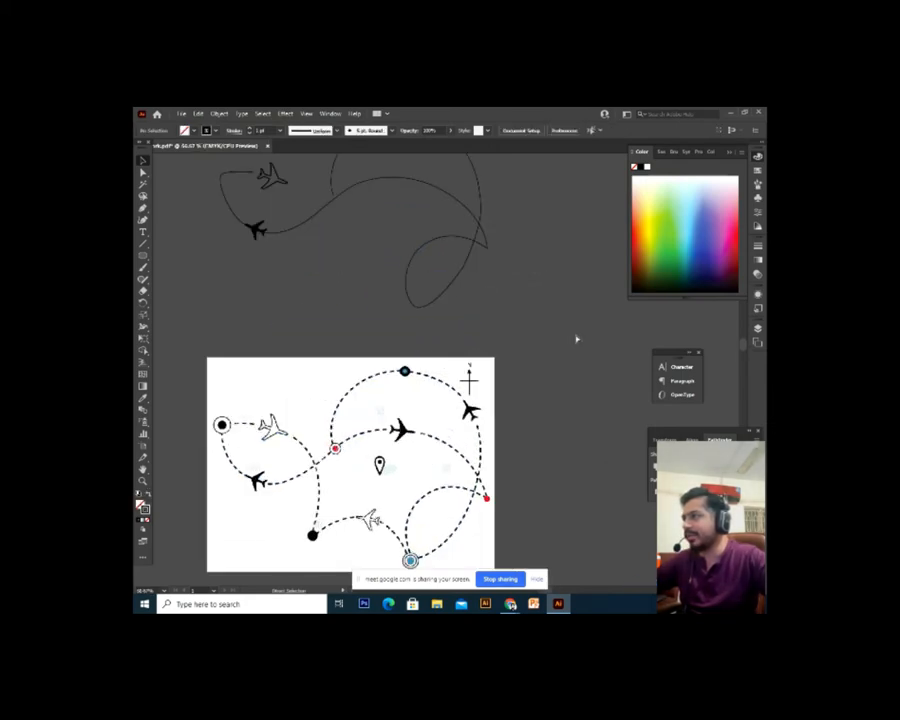
pyautogui.hotkey('ctrl', '-')
pyautogui.hotkey('ctrl', '-')
# Move the copied route artwork onto the lower artboard and scale it down to fit
pyautogui.moveTo(491, 166); pyautogui.dragTo(270, 354)
pyautogui.press('space')
pyautogui.moveTo(494, 401); pyautogui.dragTo(470, 291)
pyautogui.moveTo(409, 213); pyautogui.dragTo(418, 508)
pyautogui.hotkey('ctrl', '+')
pyautogui.hotkey('ctrl', '+')
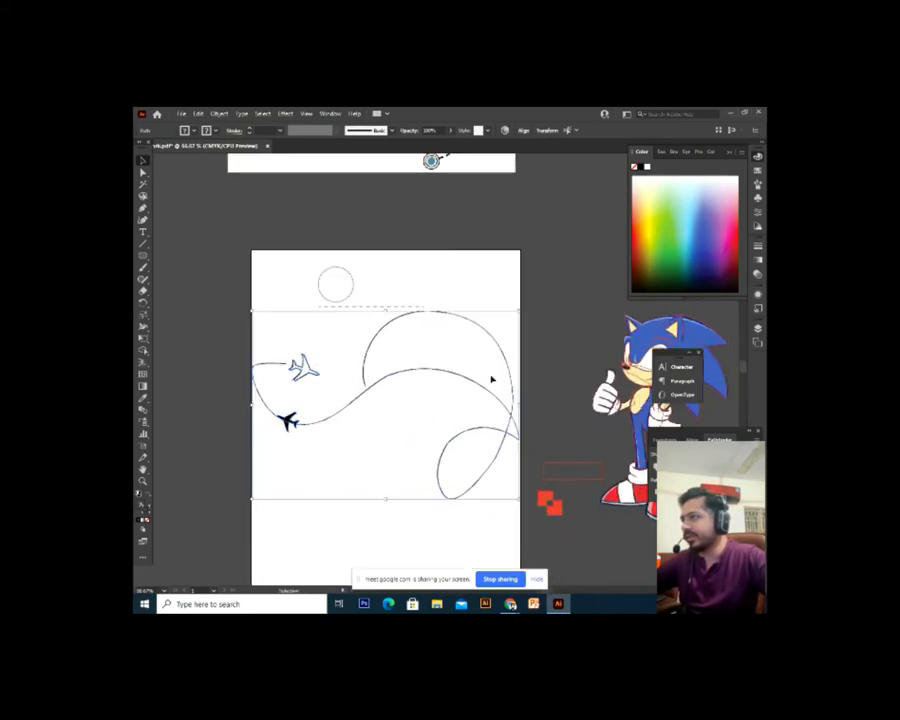
pyautogui.moveTo(521, 313); pyautogui.dragTo(503, 323)
pyautogui.click(565, 325)
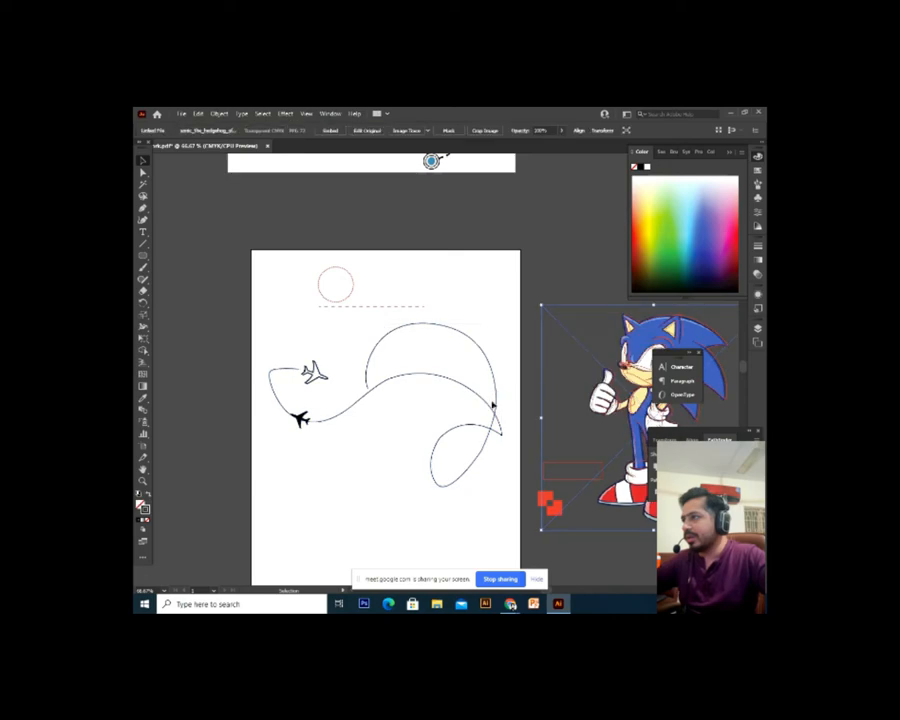
# Reselect the route path with the lower artboard centred in view at 100%
pyautogui.click(498, 401)
pyautogui.hotkey('ctrl', '+')
pyautogui.press('space')
pyautogui.moveTo(500, 402); pyautogui.dragTo(439, 418)
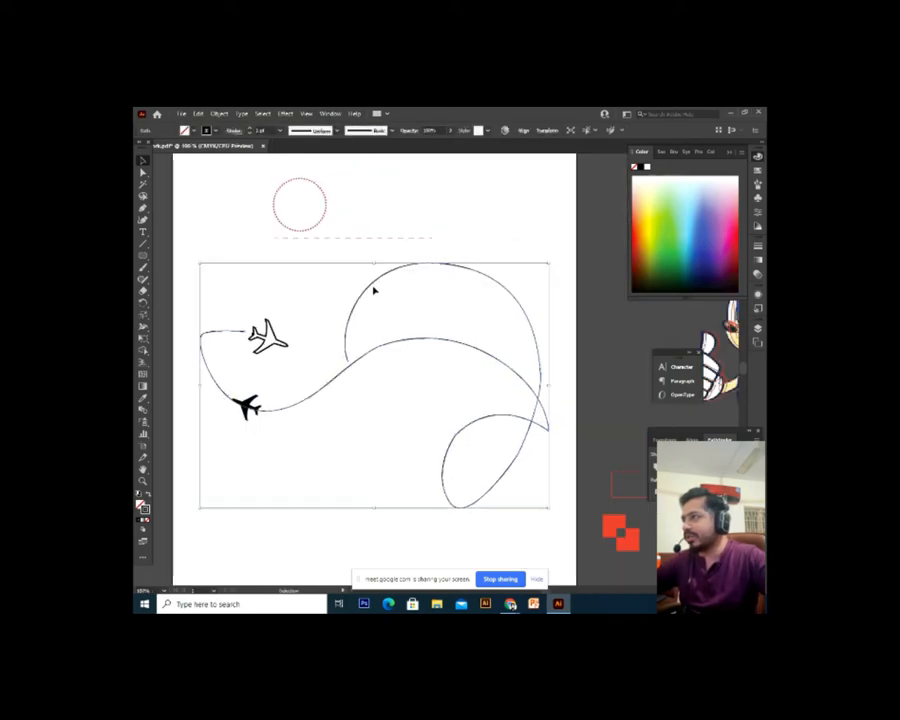
pyautogui.press('space')
pyautogui.moveTo(435, 313); pyautogui.dragTo(435, 331)
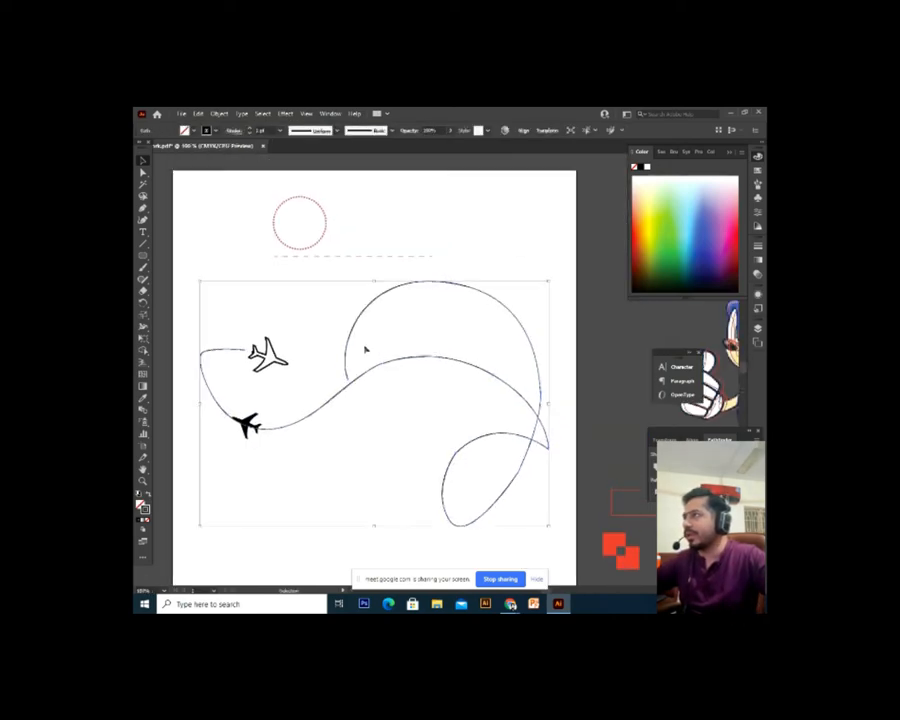
pyautogui.click(338, 394)
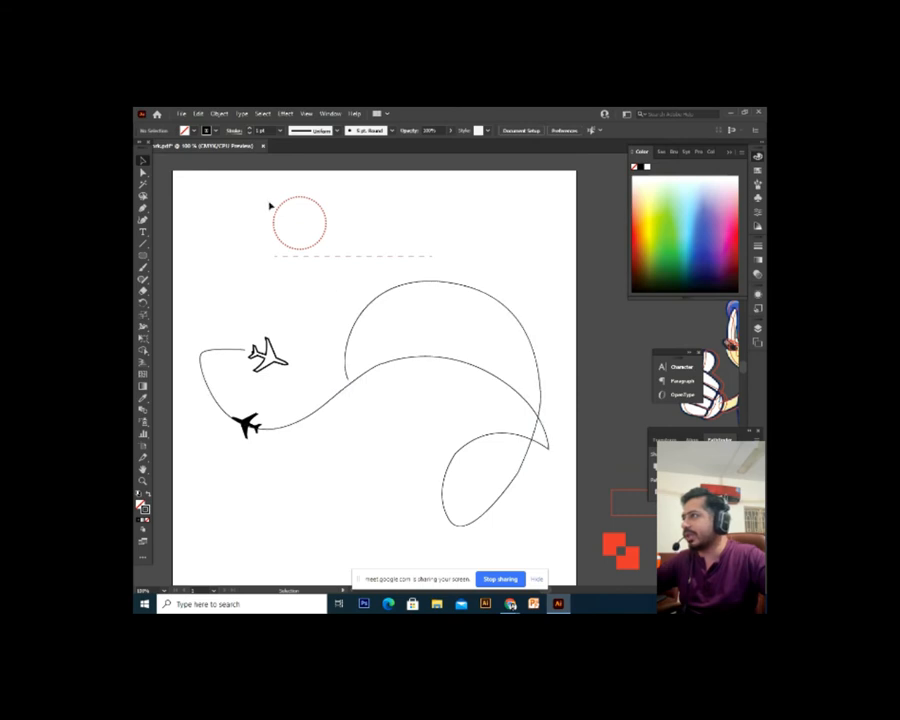
pyautogui.click(385, 363)
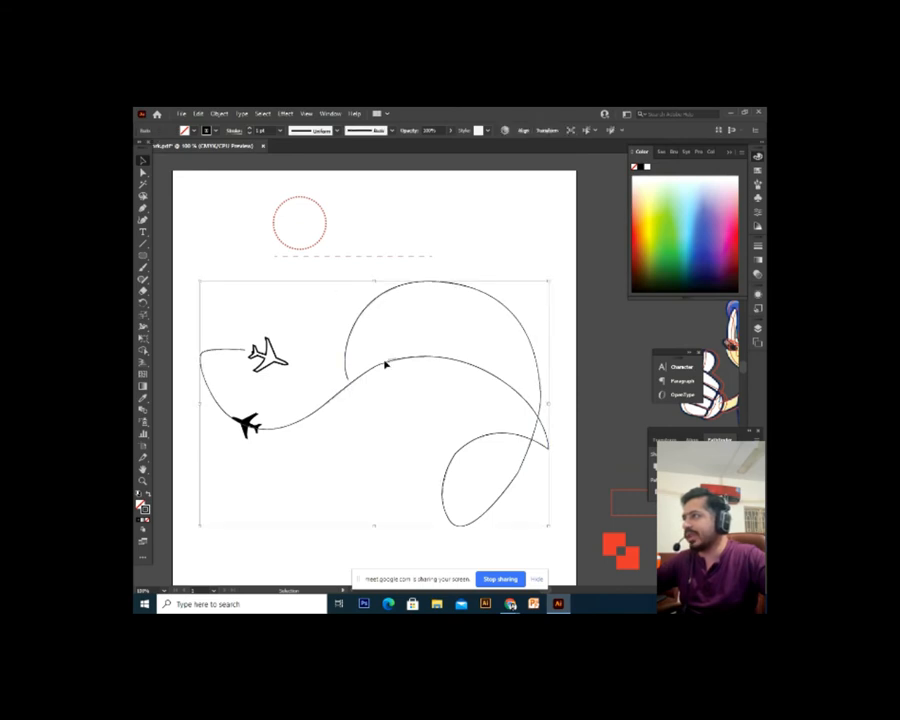
# Make the traced route a dashed line with a 2 pt stroke weight
pyautogui.click(234, 132)
pyautogui.click(139, 199)
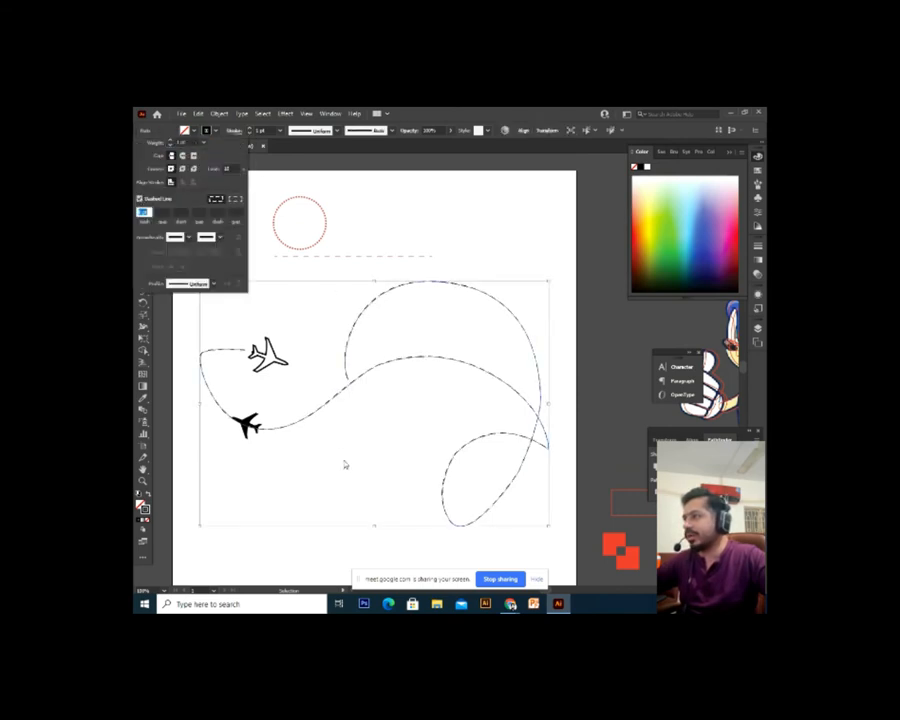
pyautogui.click(393, 502)
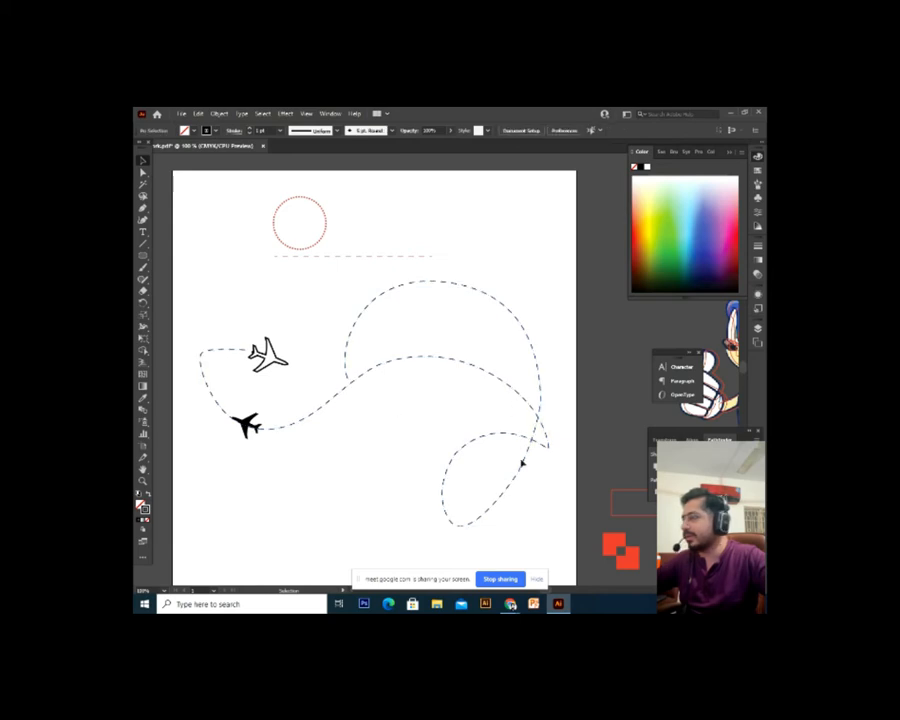
pyautogui.click(308, 420)
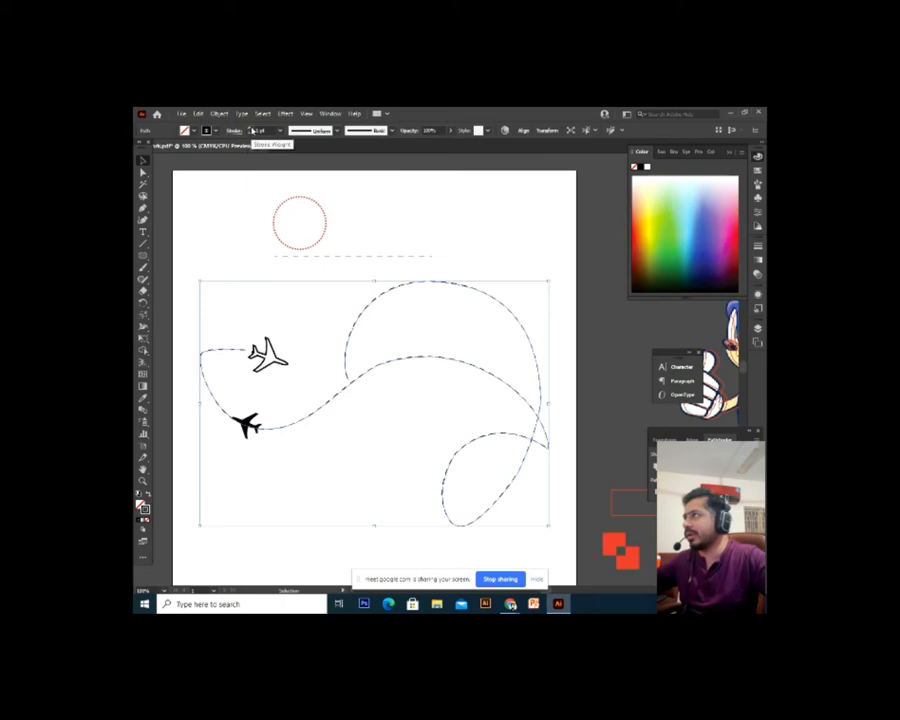
pyautogui.click(251, 130)
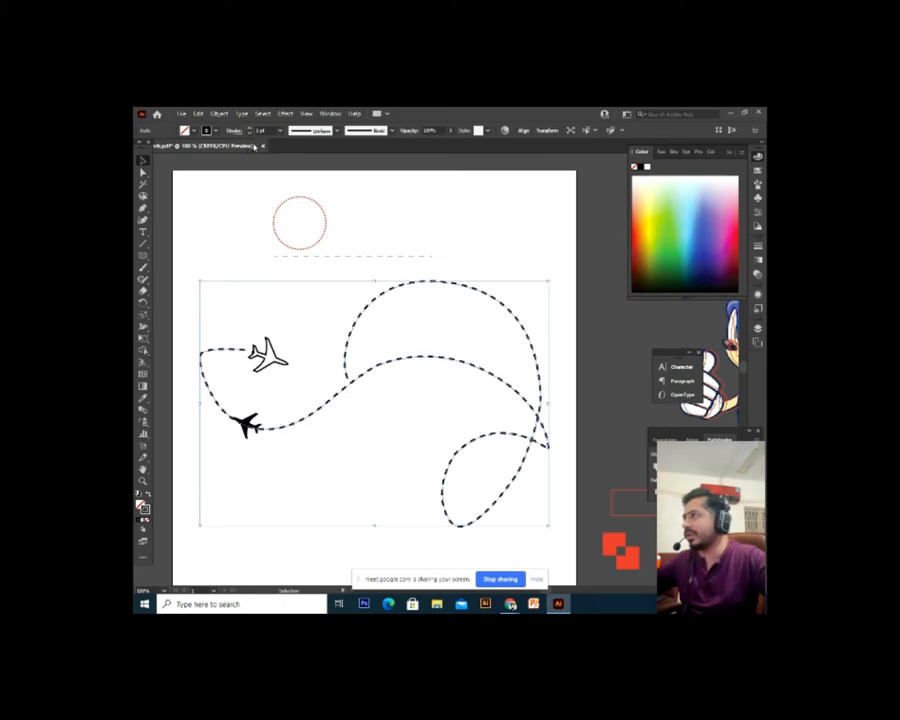
pyautogui.click(251, 133)
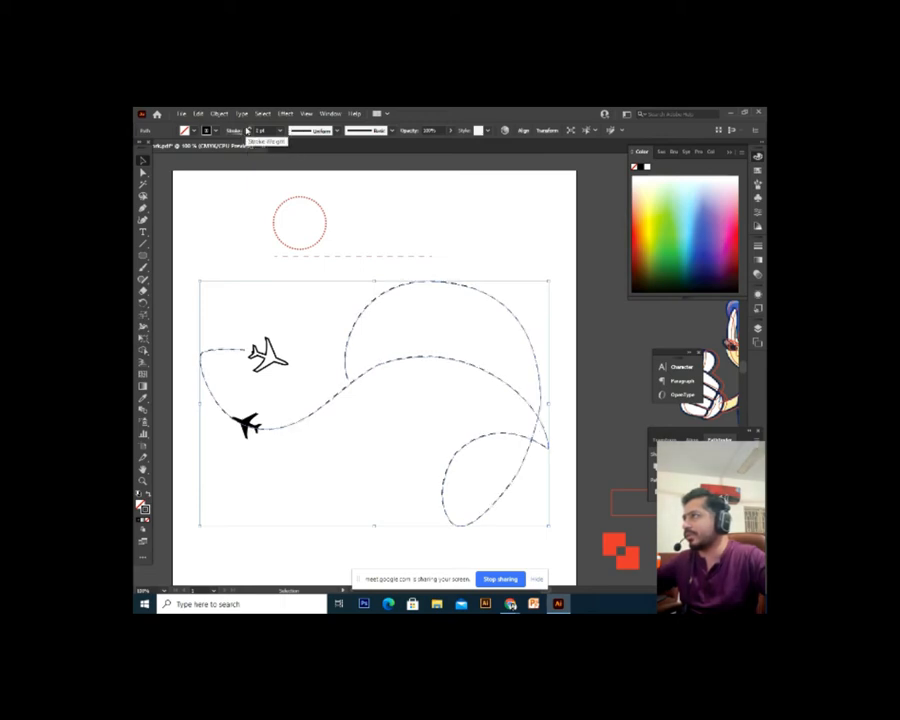
pyautogui.click(251, 129)
pyautogui.click(356, 468)
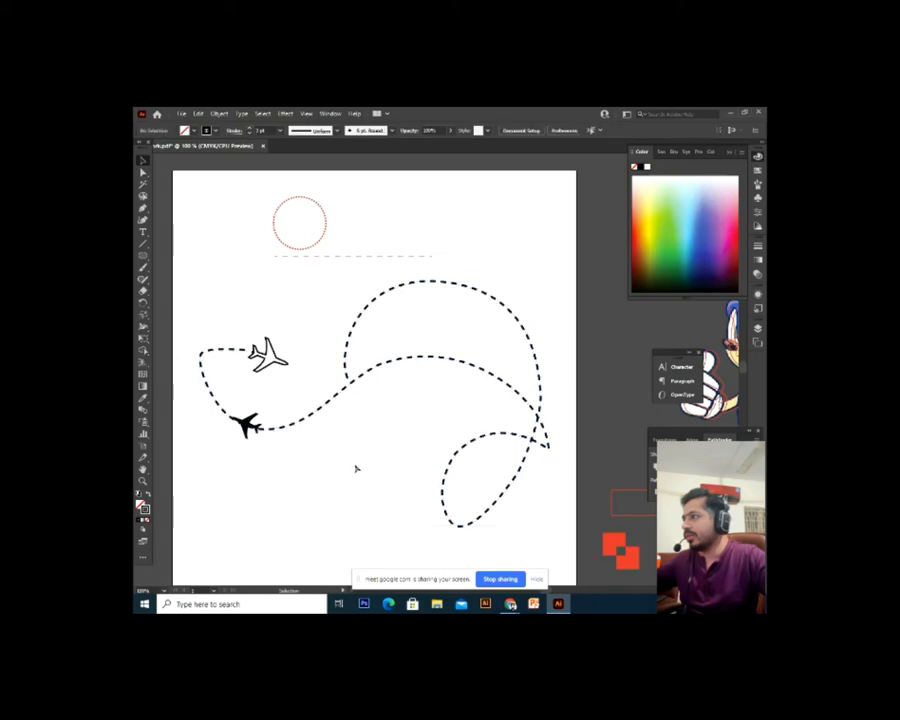
# Increase the route's dash length for wider dash spacing
pyautogui.click(315, 418)
pyautogui.click(233, 133)
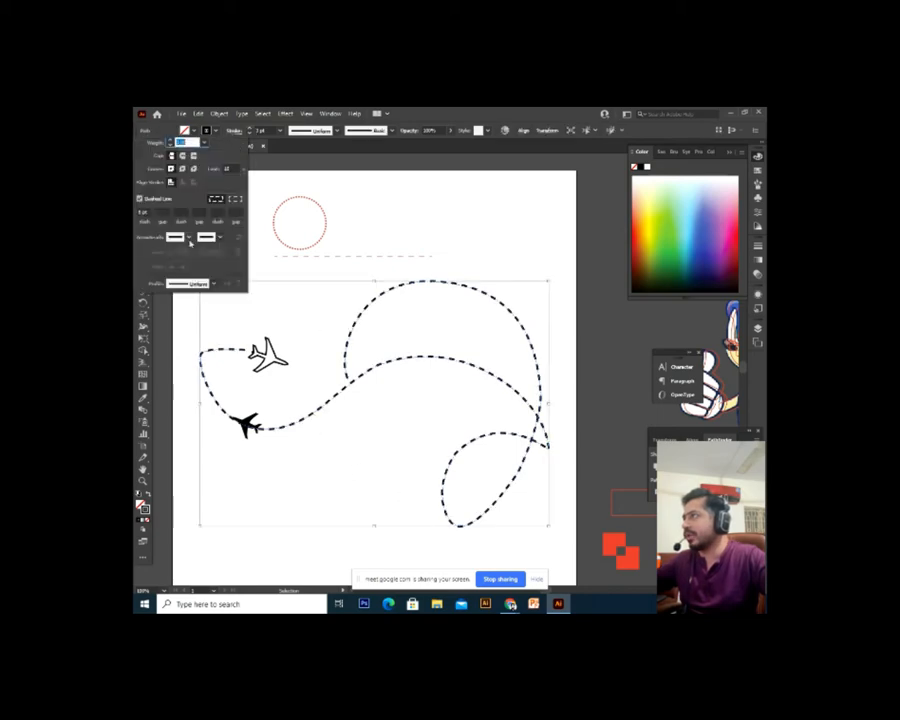
pyautogui.click(144, 213)
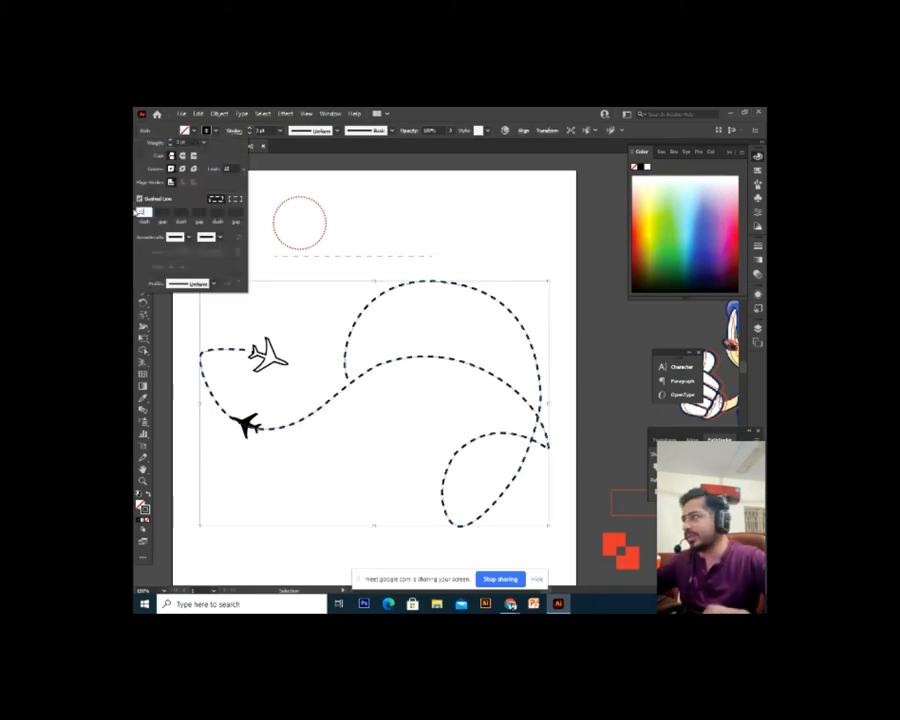
pyautogui.press('Return')
pyautogui.click(296, 363)
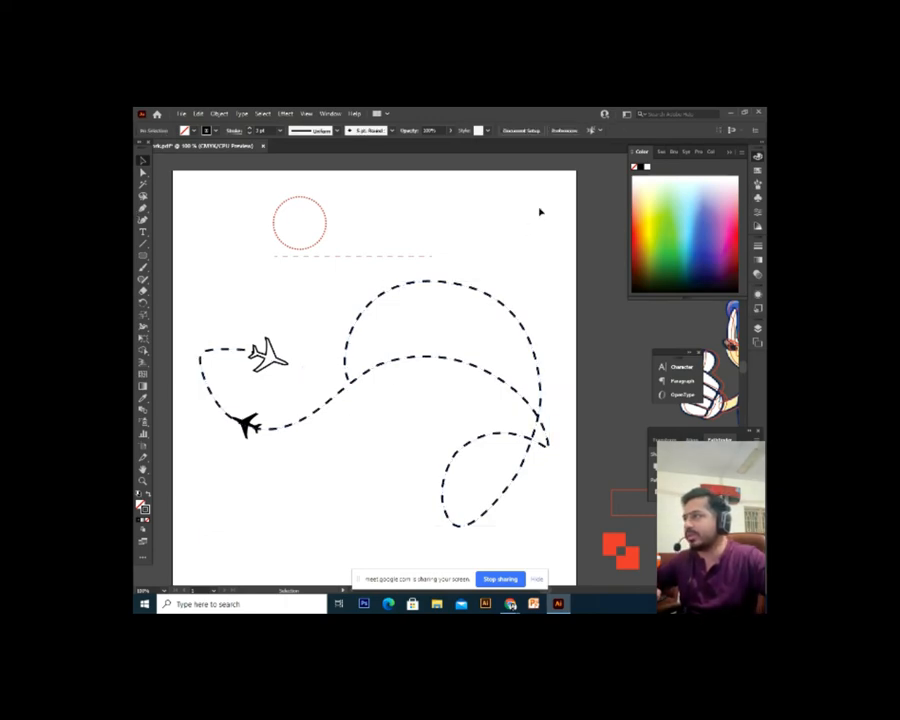
# Select all the artwork on the artboard and delete it
pyautogui.moveTo(540, 212); pyautogui.dragTo(247, 520)
pyautogui.click(247, 520)
pyautogui.moveTo(185, 190); pyautogui.dragTo(571, 534)
pyautogui.press('Delete')
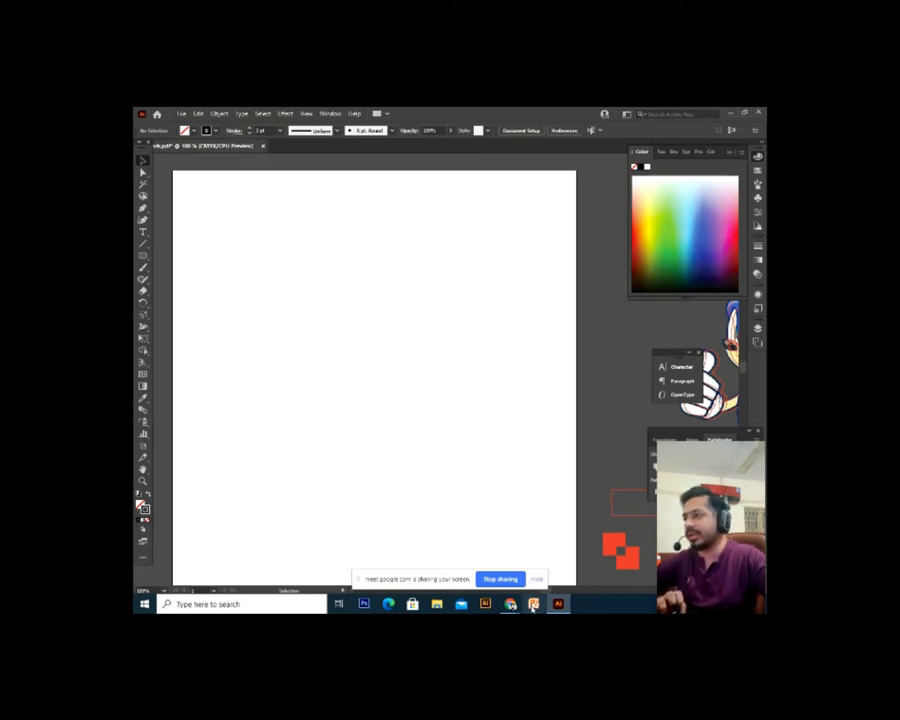
# Switch to Chrome and bring forward the Google Meet presentation tab with the meeting chat
pyautogui.moveTo(508, 606)
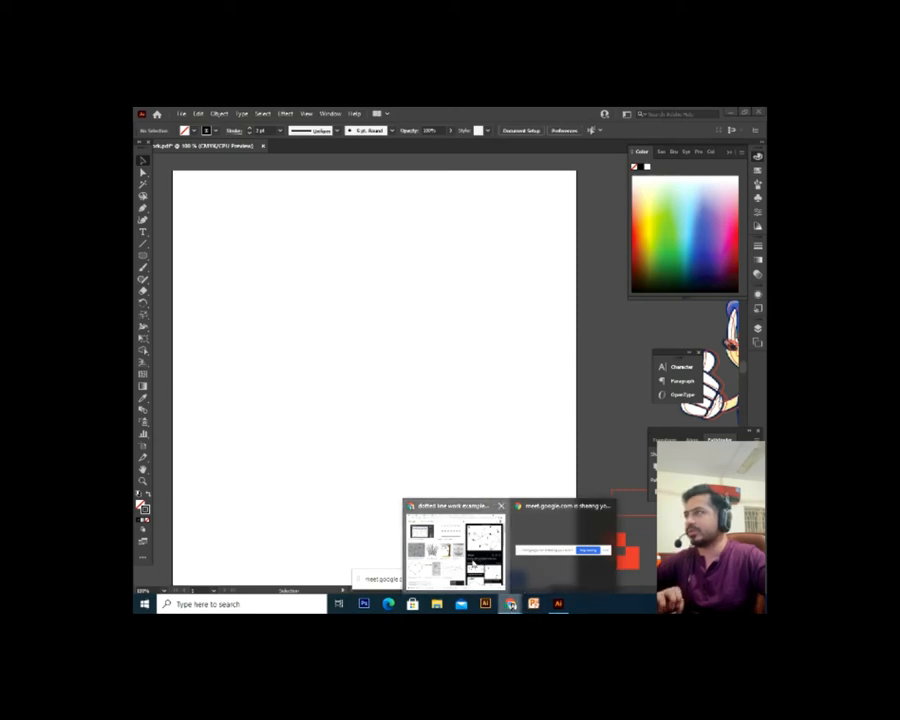
pyautogui.click(455, 548)
pyautogui.click(505, 114)
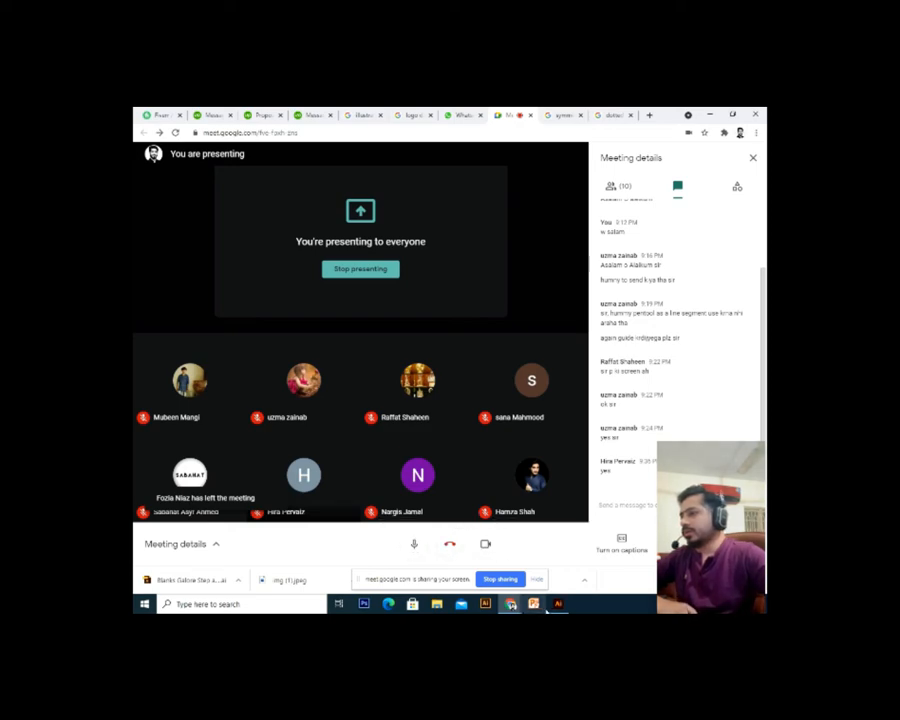
pyautogui.moveTo(510, 604)
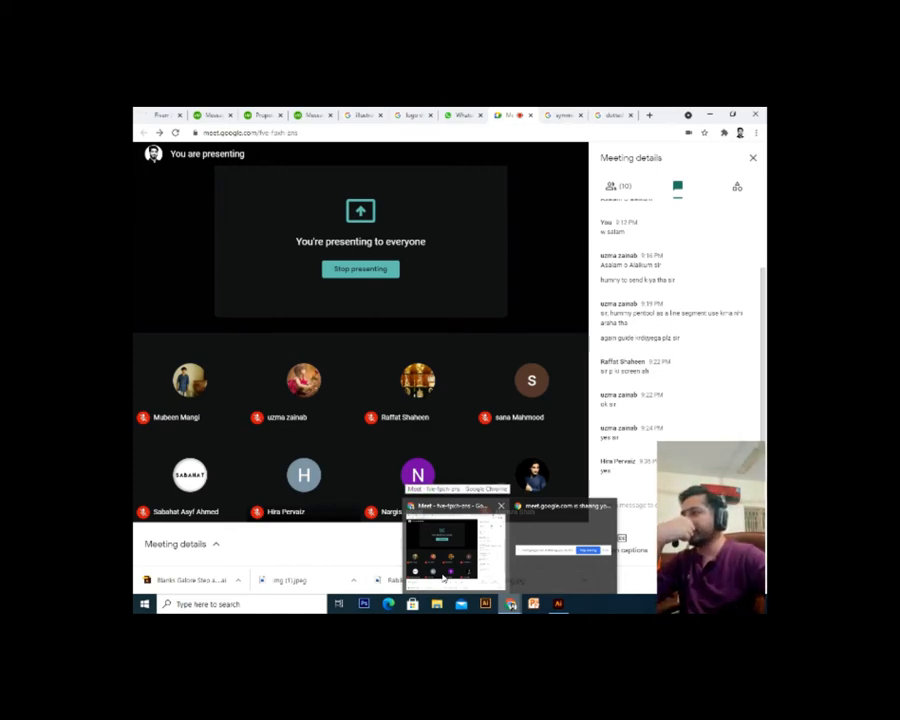
pyautogui.click(559, 605)
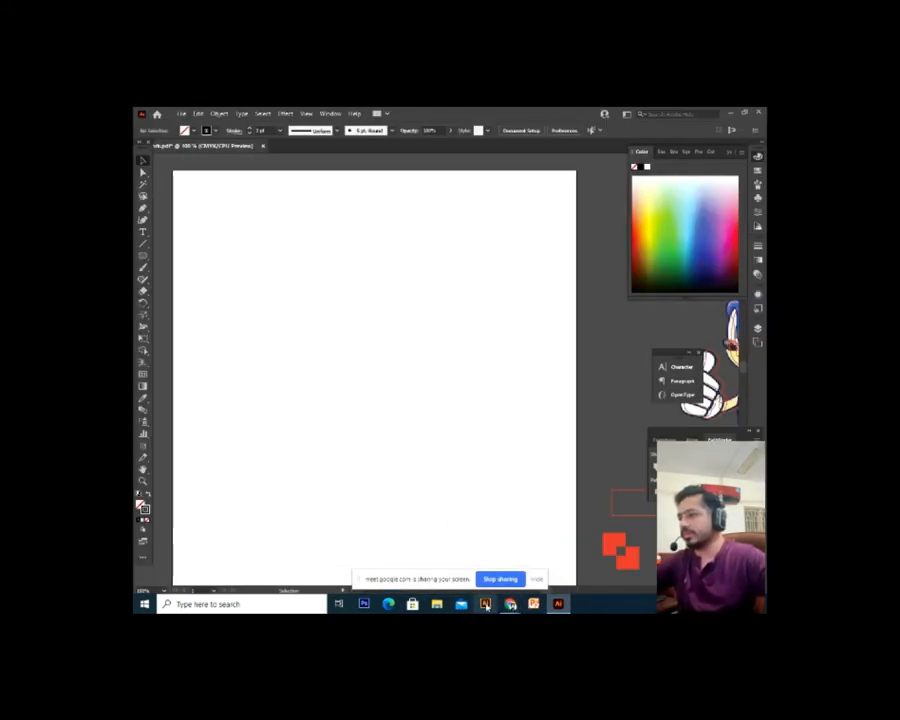
pyautogui.click(472, 550)
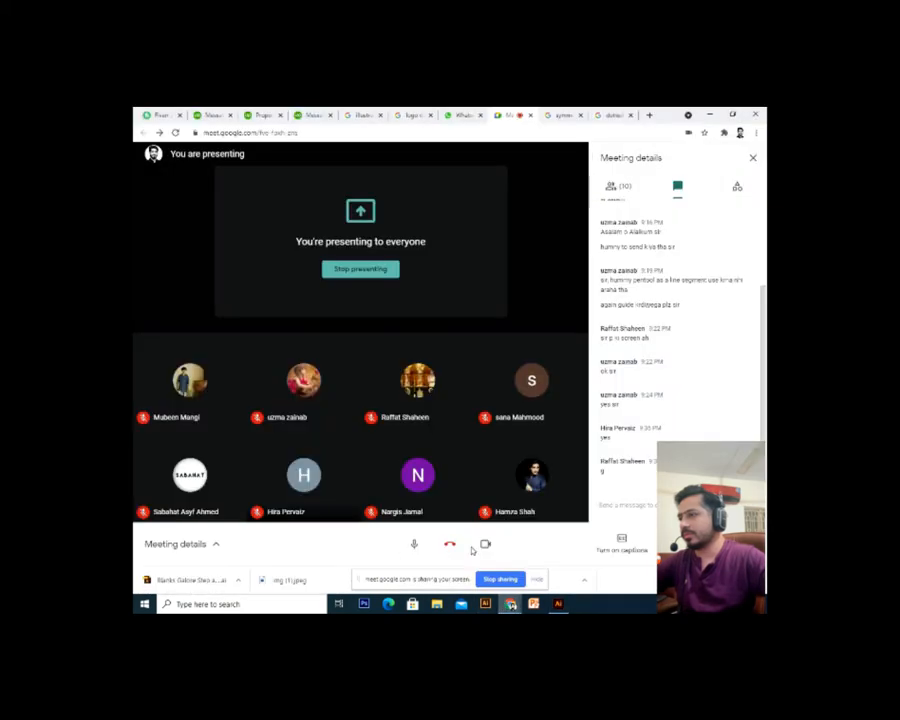
pyautogui.click(558, 605)
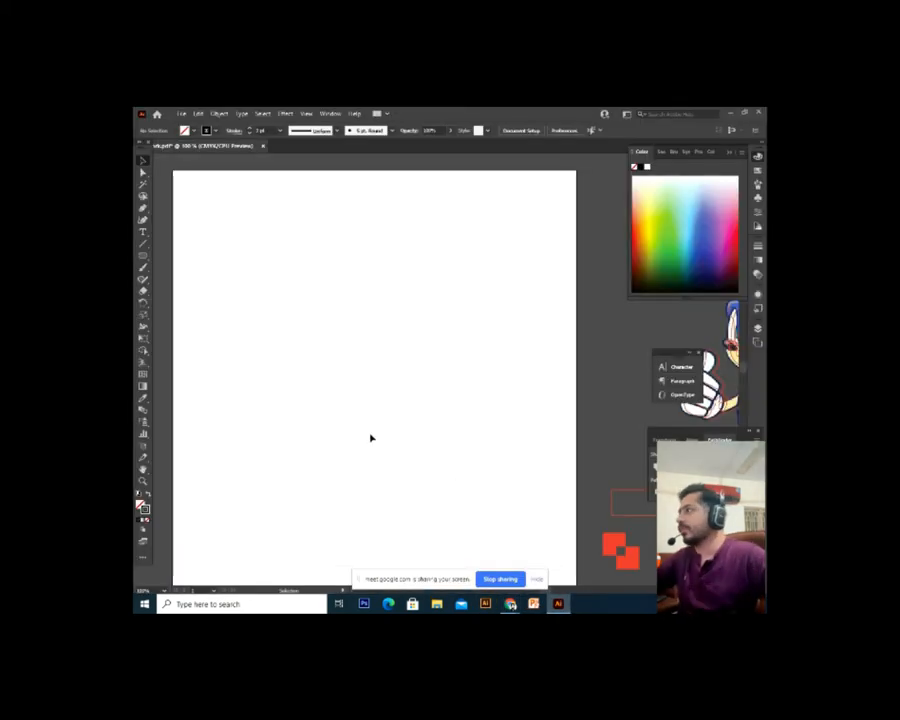
# Draw a closed six-cornered path on the artboard with the Pen tool
pyautogui.hotkey('ctrl', '-')
pyautogui.hotkey('ctrl', '1')
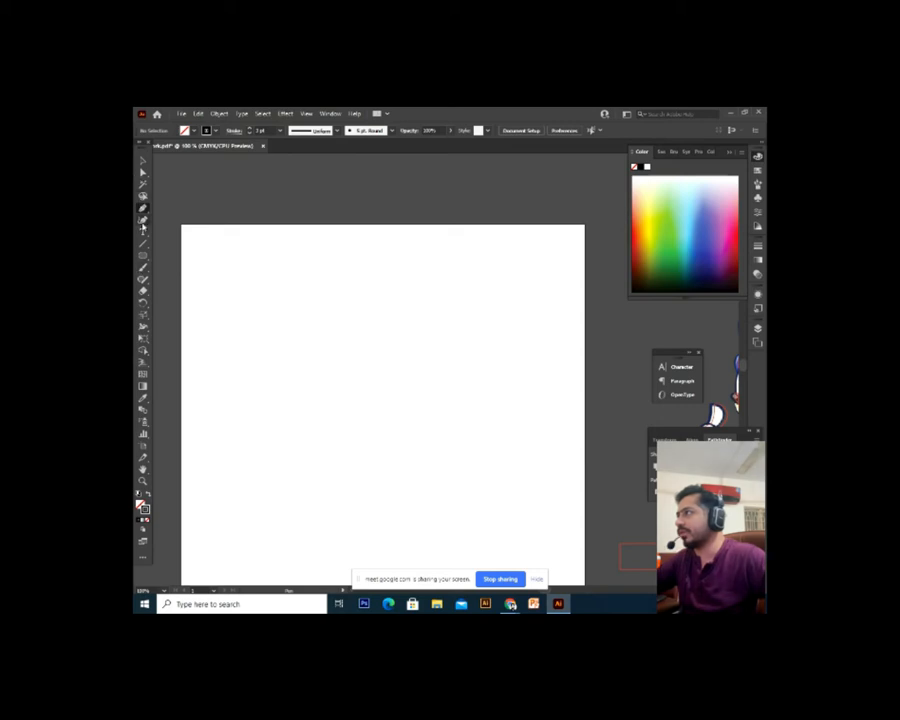
pyautogui.click(263, 273)
pyautogui.click(237, 374)
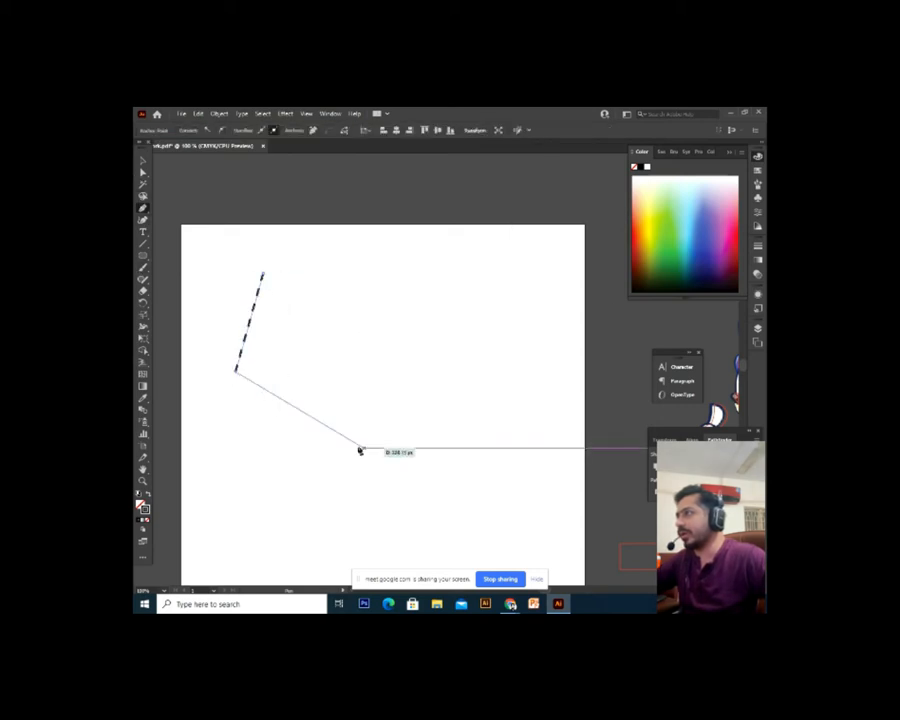
pyautogui.click(384, 456)
pyautogui.click(431, 428)
pyautogui.click(431, 345)
pyautogui.click(406, 286)
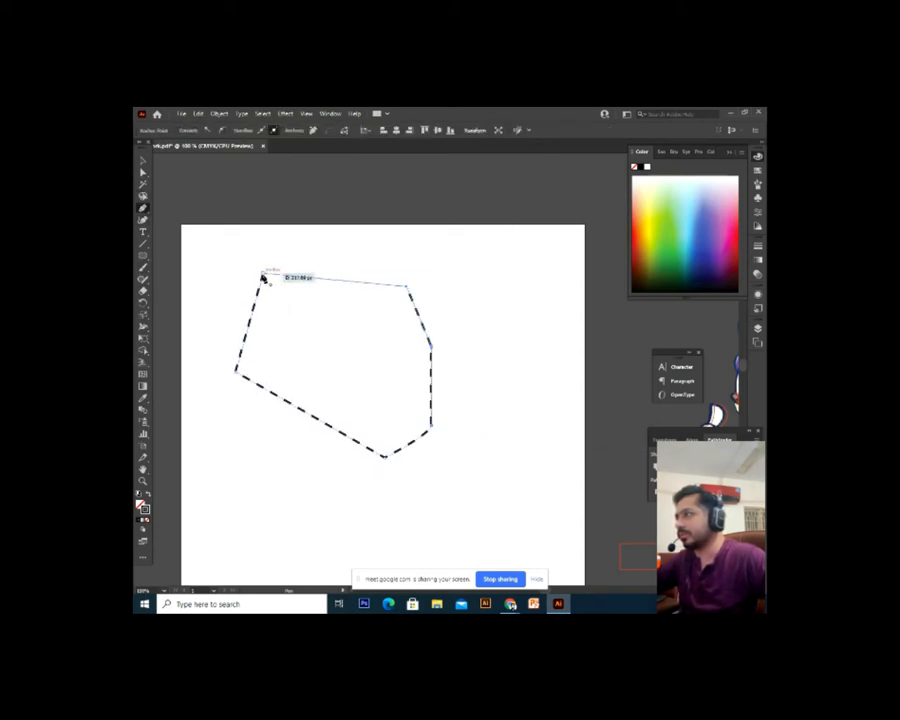
pyautogui.click(264, 274)
pyautogui.click(142, 160)
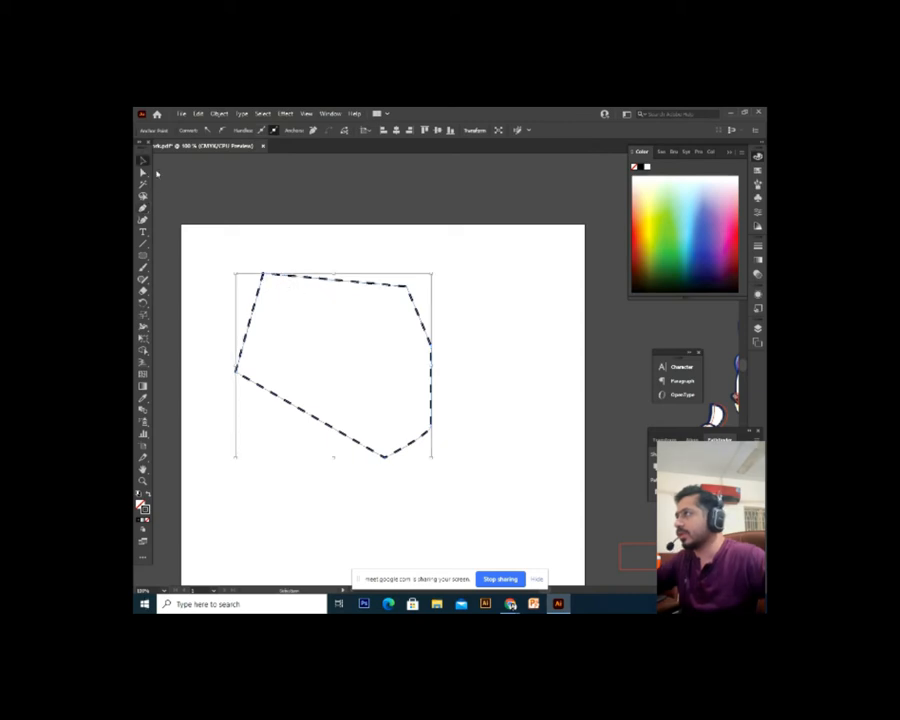
pyautogui.click(461, 269)
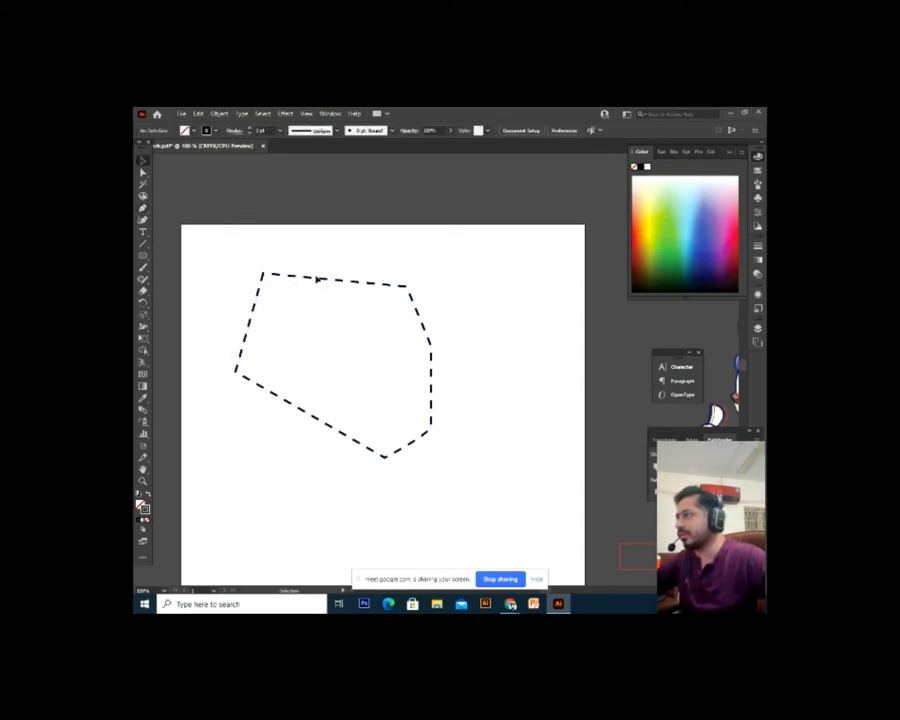
# Turn off Dashed Line so the polygon has a solid black outline
pyautogui.doubleClick(317, 280)
pyautogui.click(233, 132)
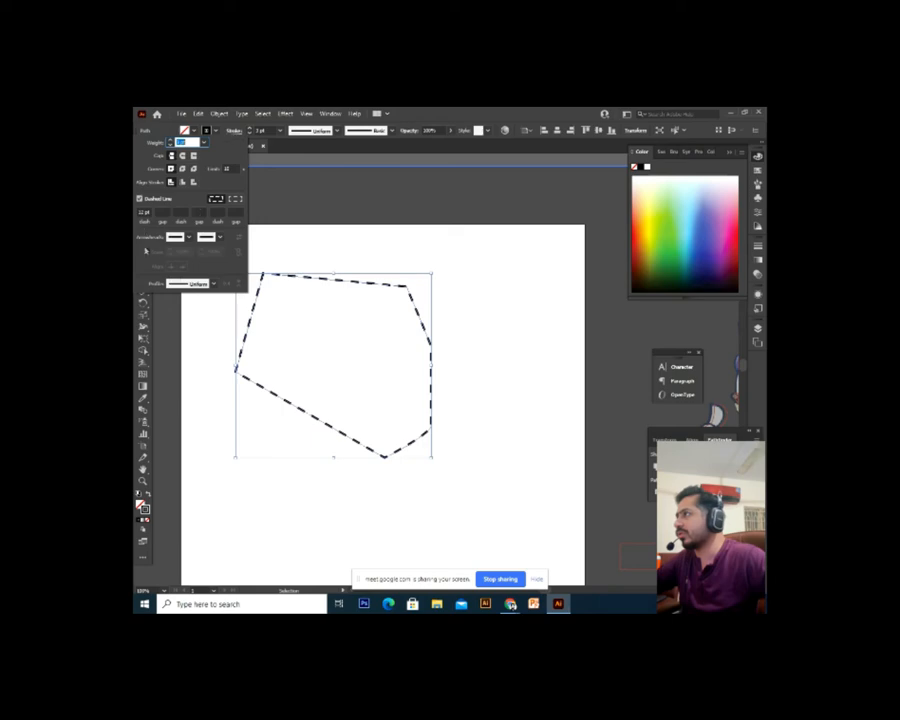
pyautogui.click(140, 199)
pyautogui.click(484, 300)
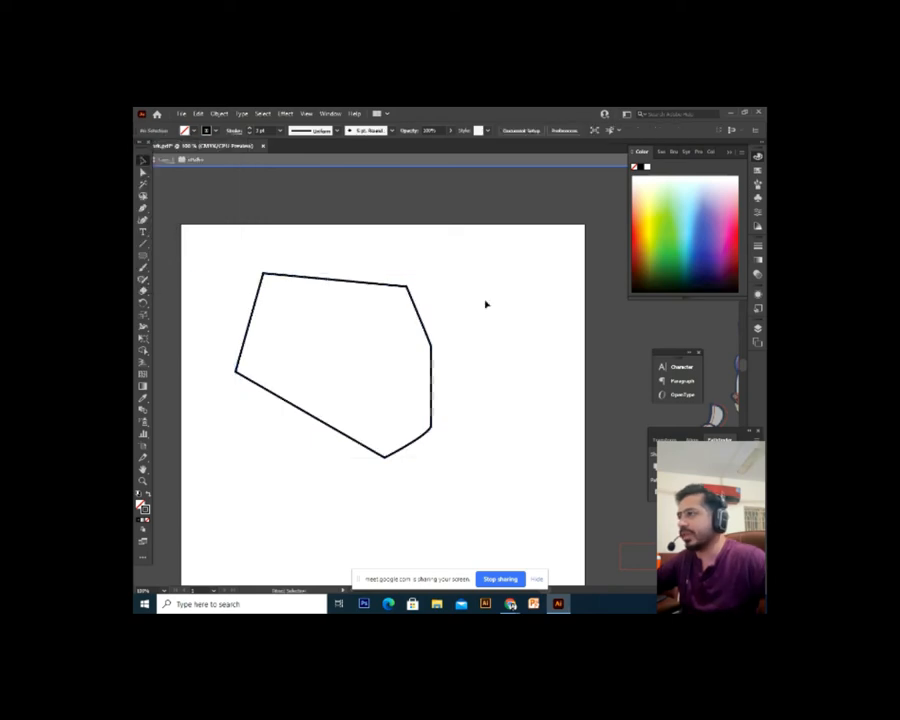
pyautogui.hotkey('ctrl', '+')
pyautogui.moveTo(424, 299); pyautogui.dragTo(502, 317)
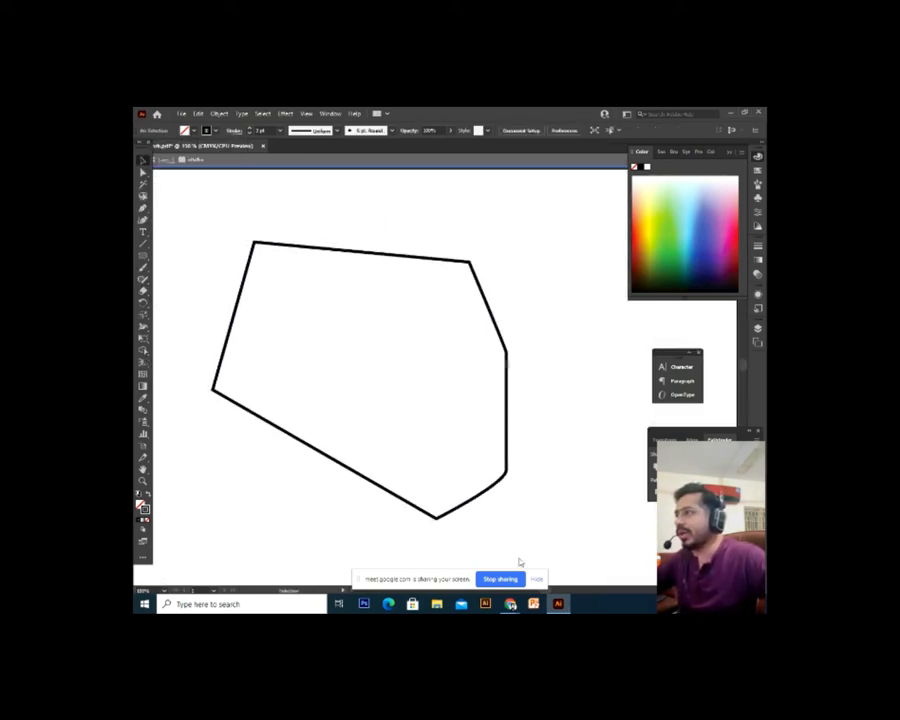
pyautogui.hotkey('ctrl', '-')
pyautogui.moveTo(292, 253); pyautogui.dragTo(263, 288)
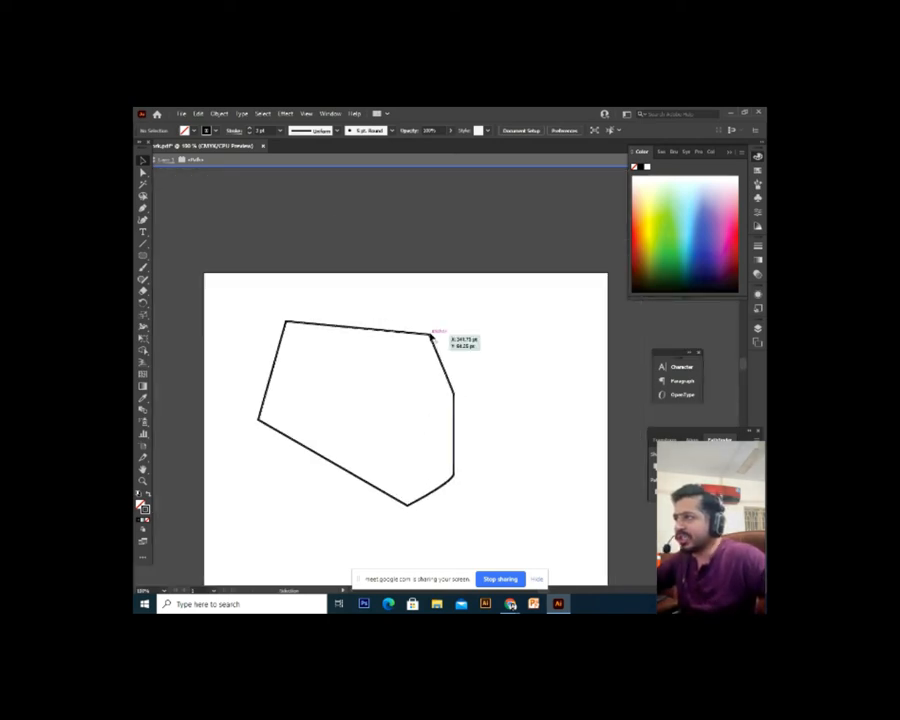
pyautogui.click(432, 338)
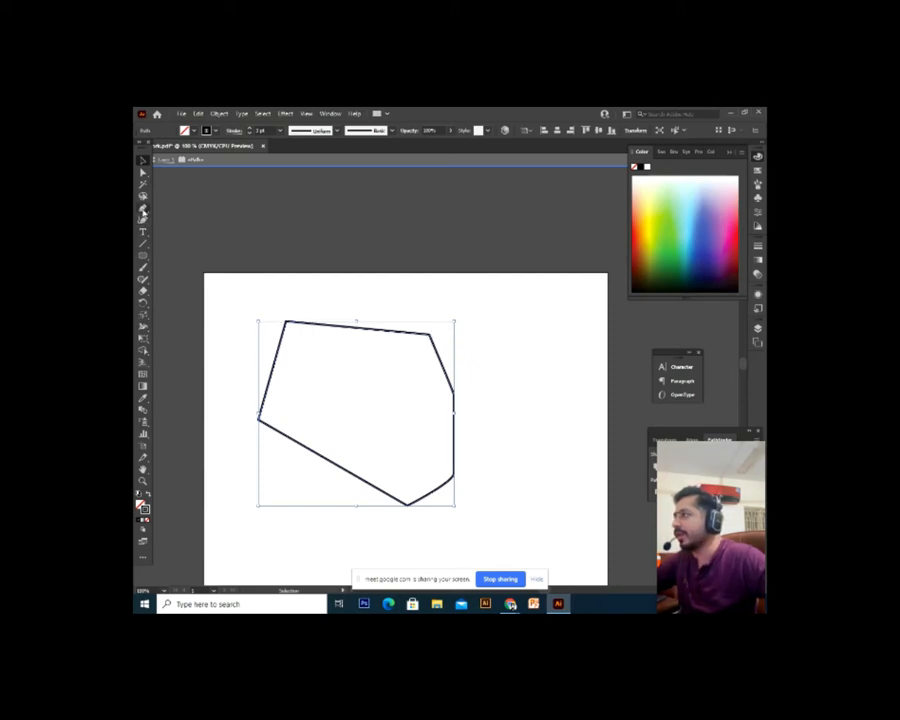
pyautogui.click(143, 210)
pyautogui.click(207, 232)
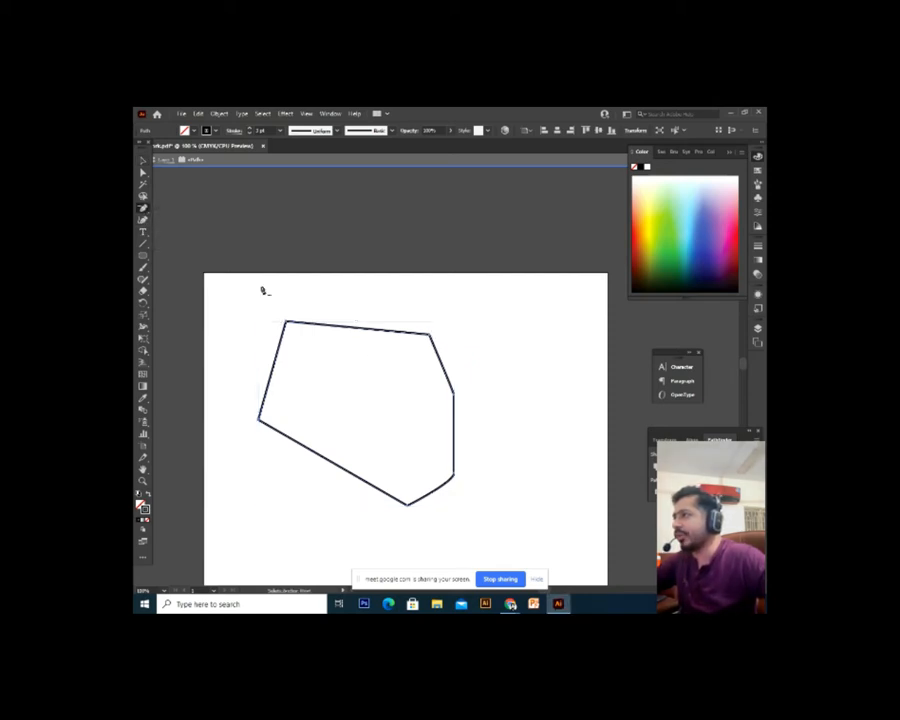
pyautogui.click(432, 336)
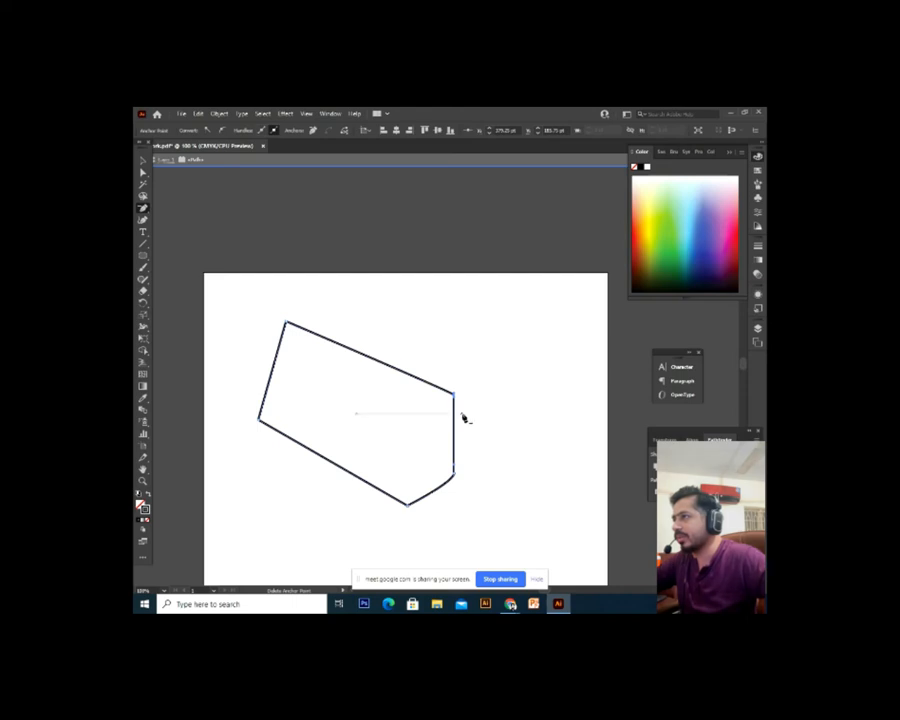
pyautogui.click(287, 325)
pyautogui.click(261, 420)
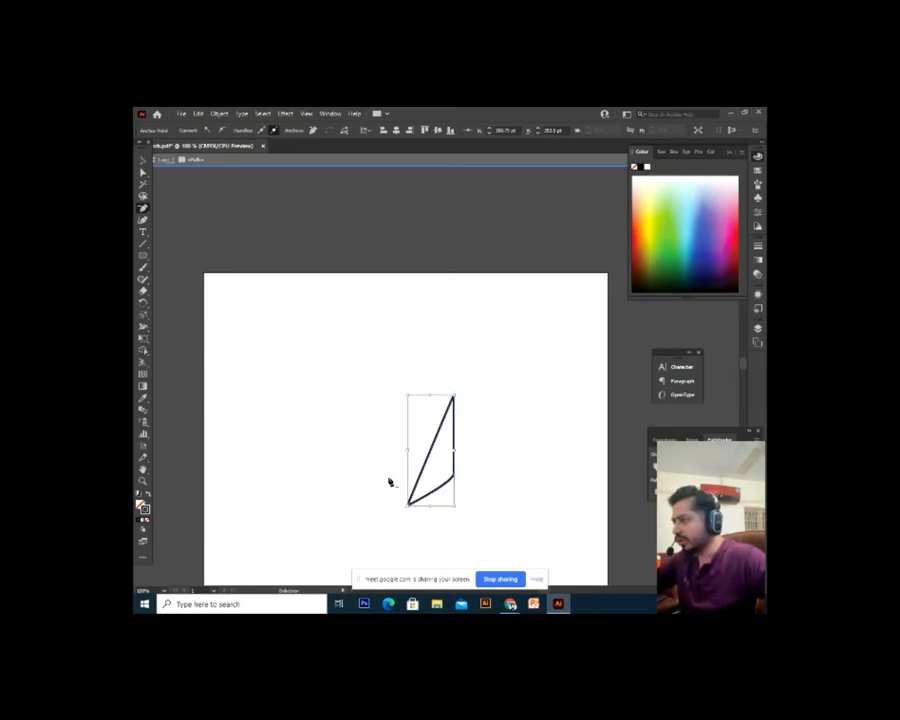
pyautogui.hotkey('ctrl', 'z')
pyautogui.hotkey('ctrl', 'z')
pyautogui.hotkey('ctrl', 'z')
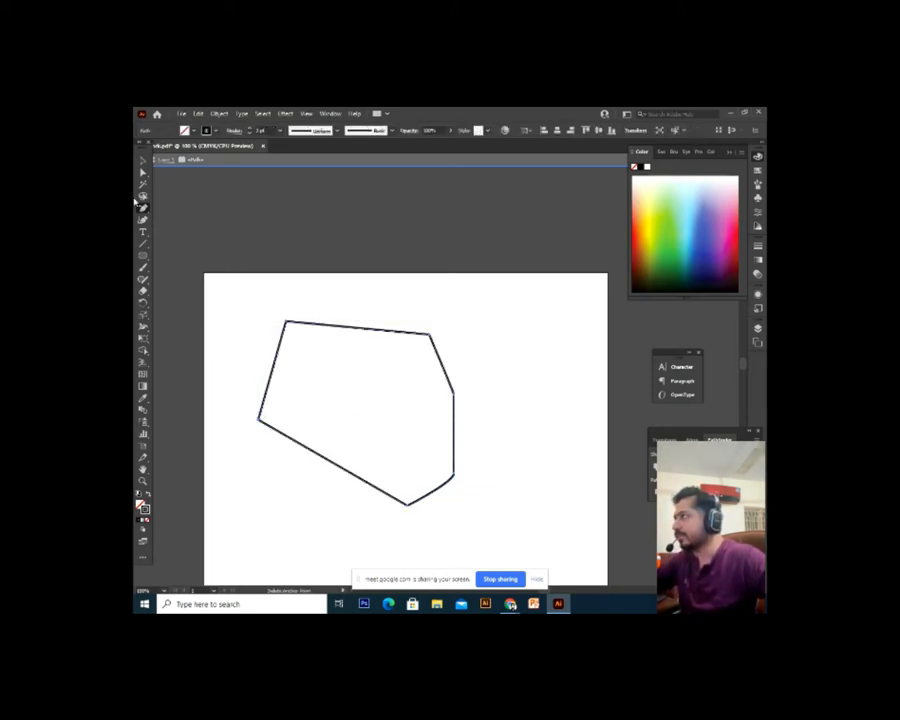
pyautogui.click(142, 211)
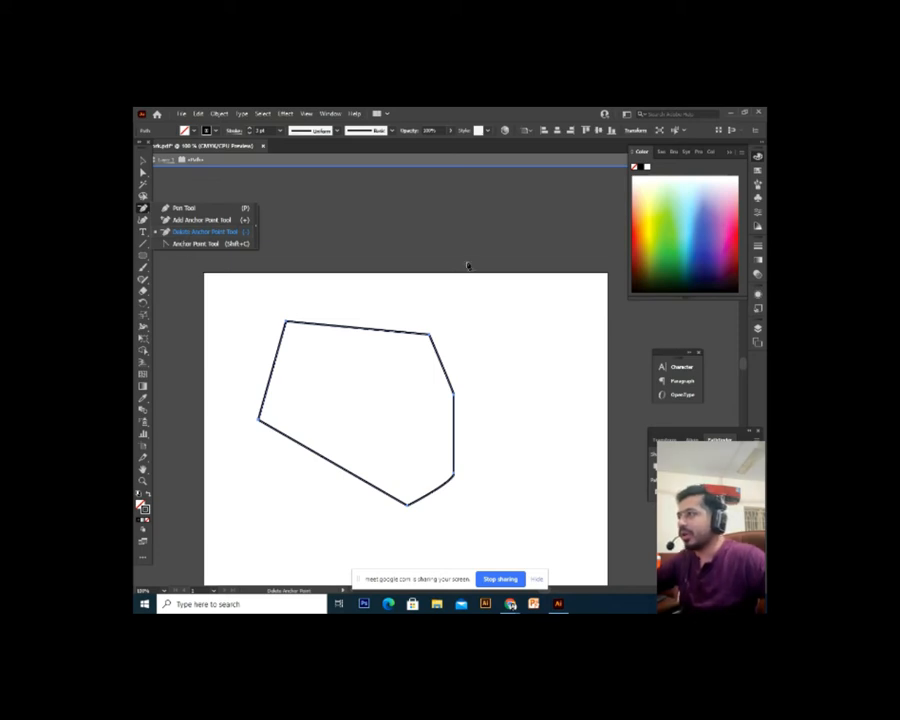
pyautogui.click(142, 163)
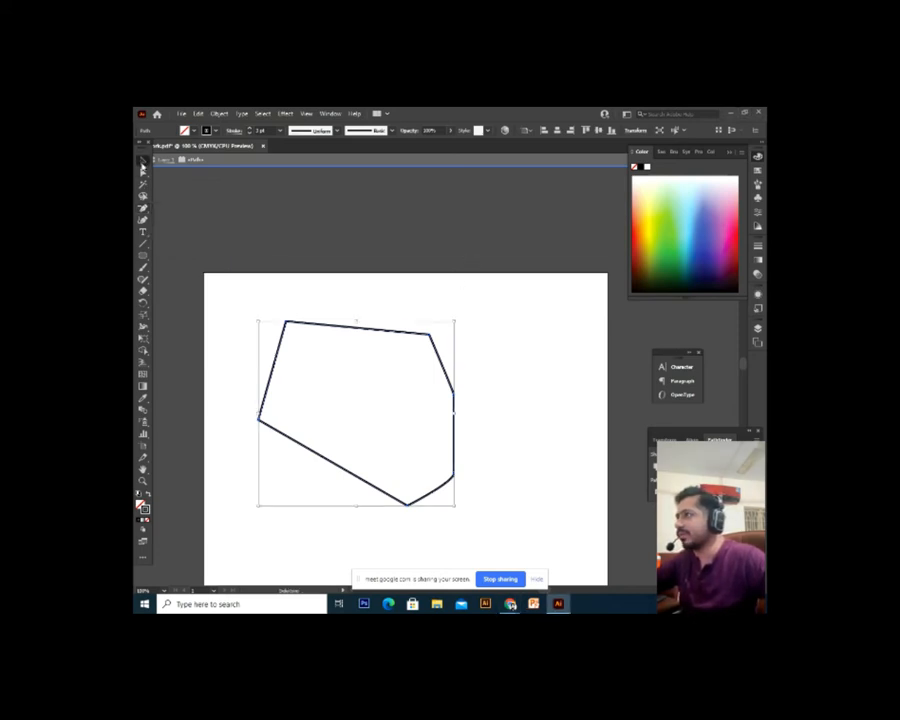
pyautogui.moveTo(509, 607)
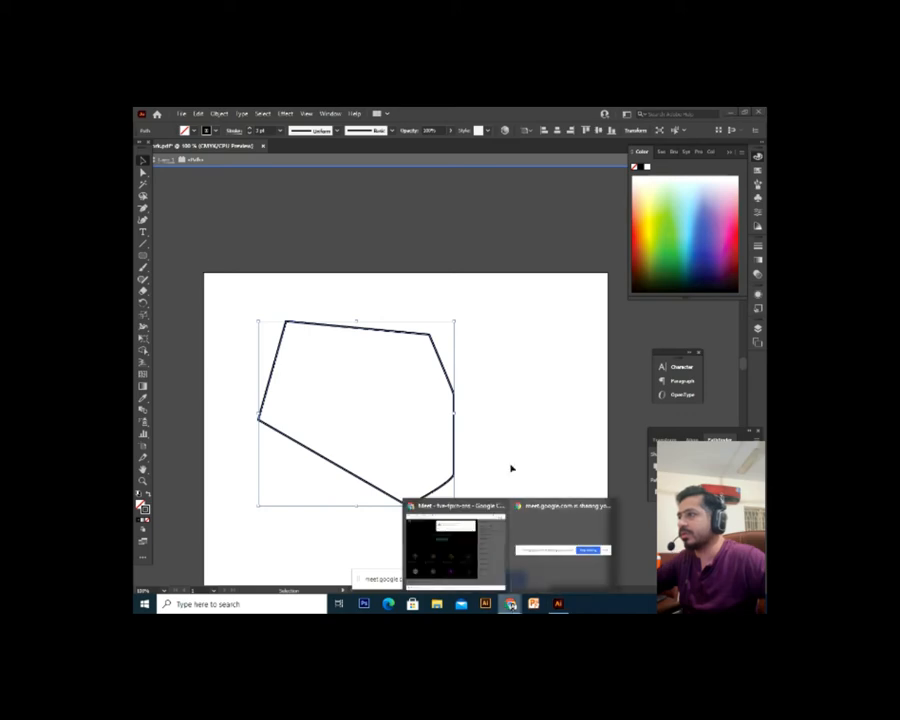
pyautogui.click(440, 538)
pyautogui.click(551, 203)
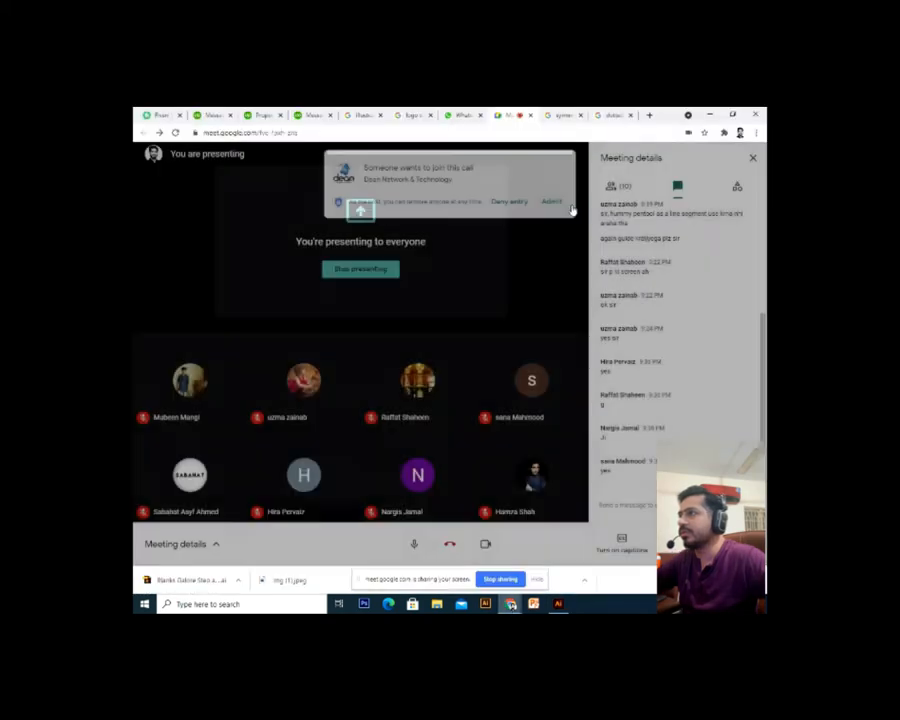
pyautogui.hotkey('alt', 'Tab')
pyautogui.click(382, 388)
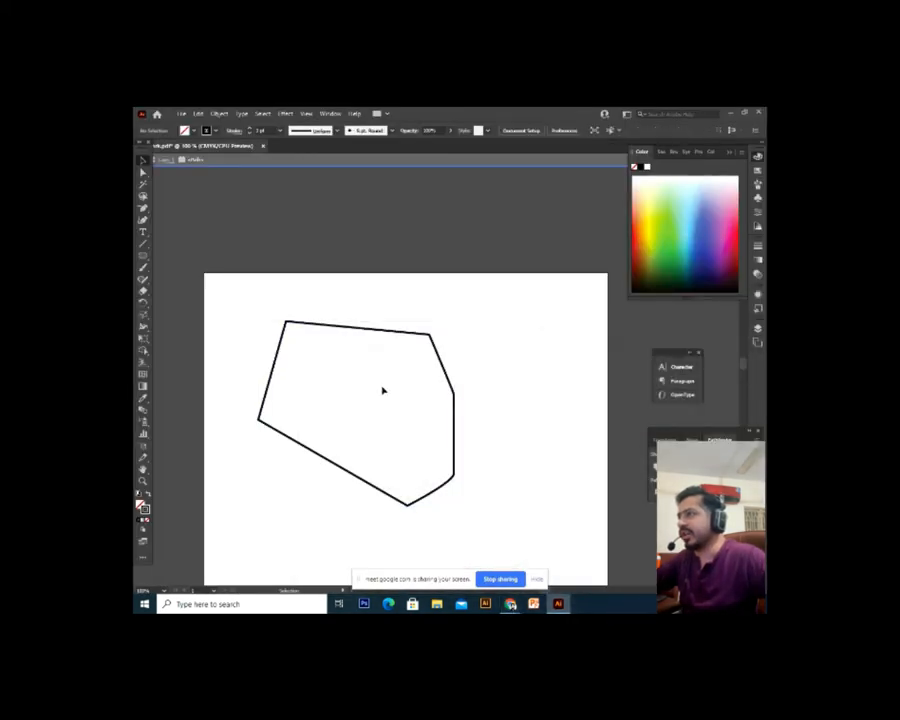
# Add an anchor on the polygon's top edge and pull it up into a peak
pyautogui.hotkey('ctrl', '+')
pyautogui.scroll(1, 348, 326)
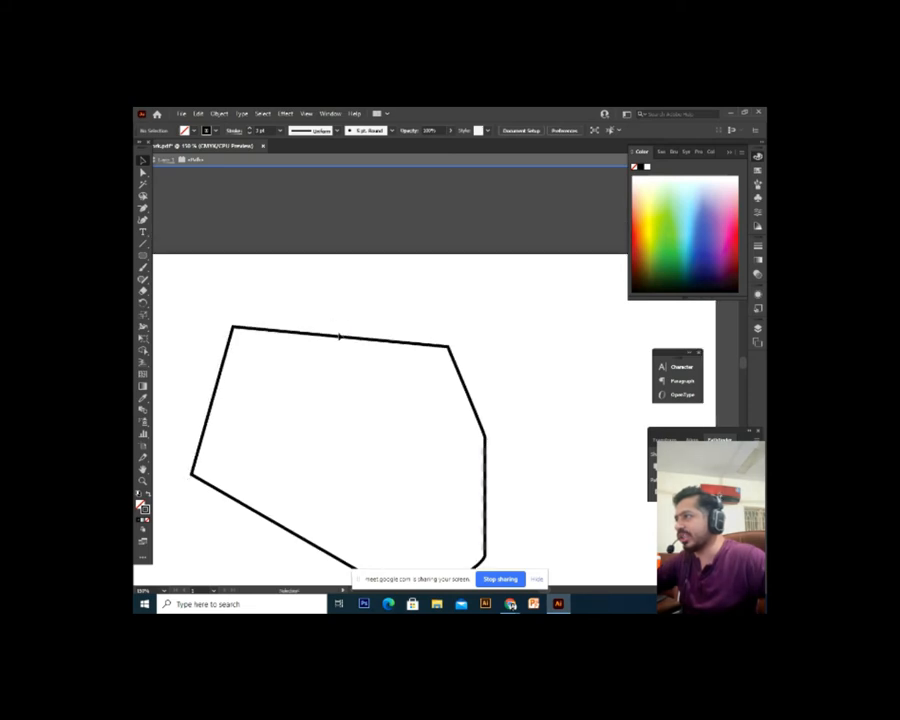
pyautogui.click(339, 337)
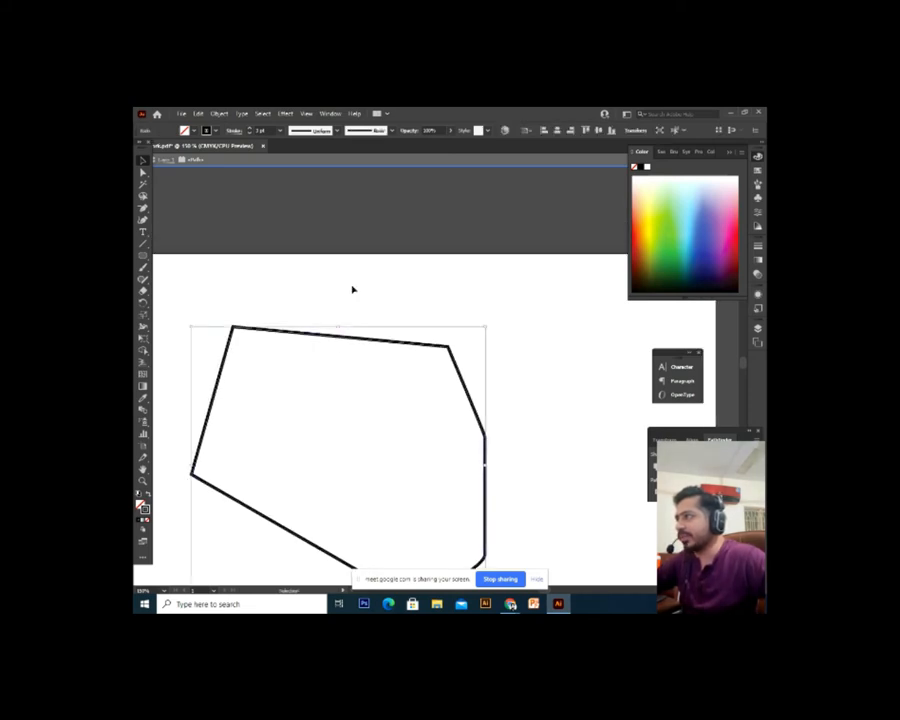
pyautogui.moveTo(142, 218); pyautogui.dragTo(184, 230)
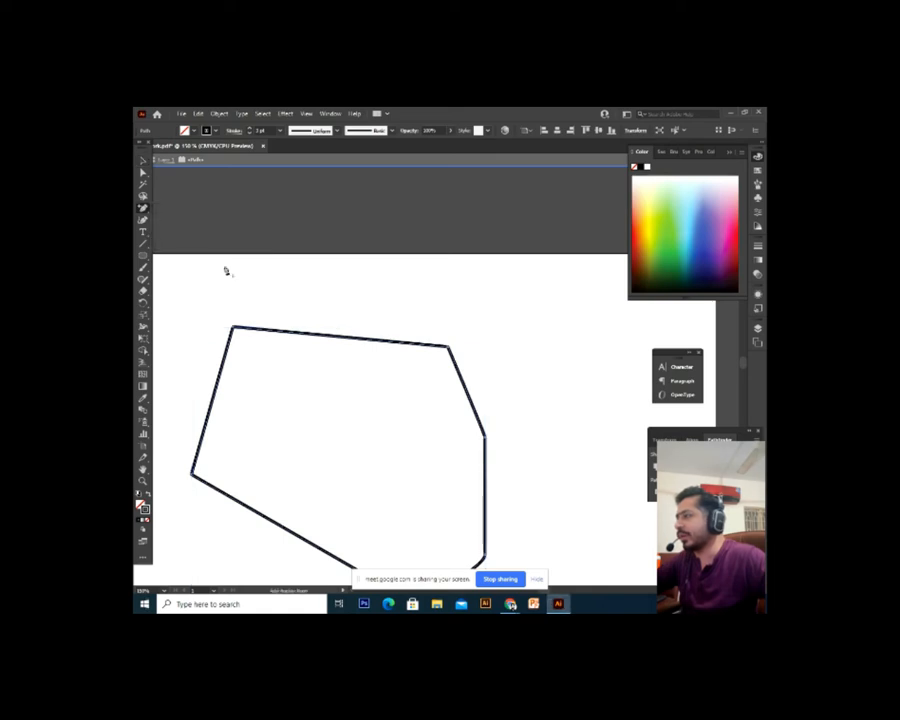
pyautogui.click(337, 336)
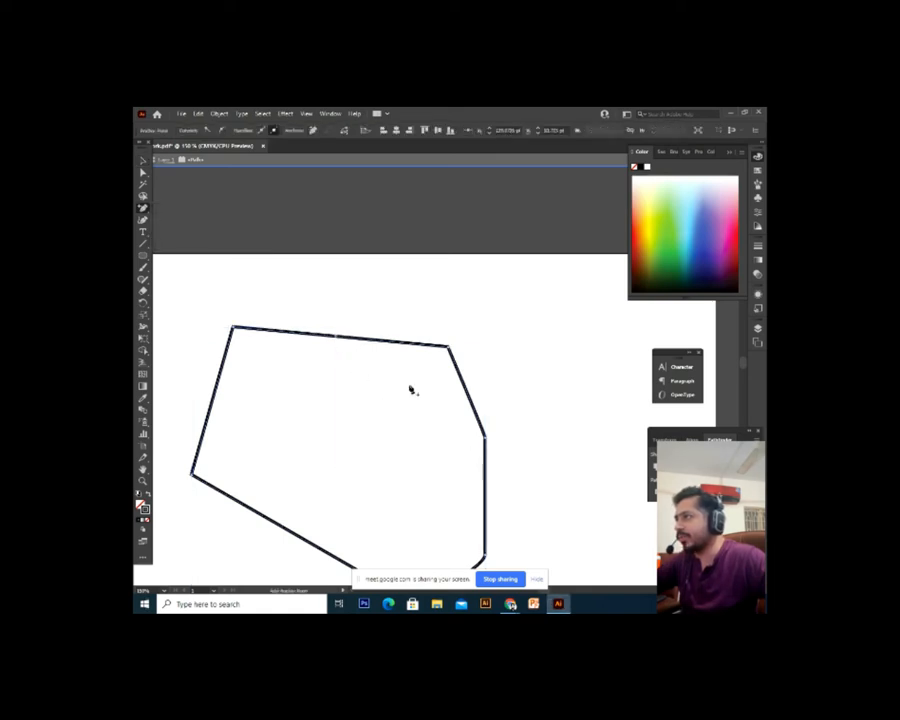
pyautogui.click(142, 172)
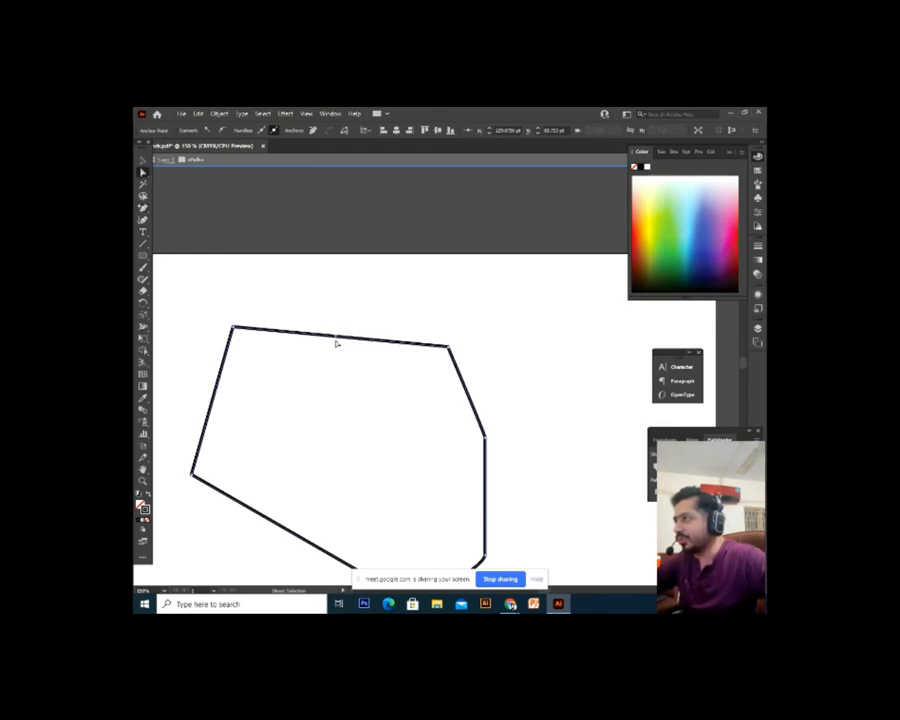
pyautogui.moveTo(337, 338); pyautogui.dragTo(354, 286)
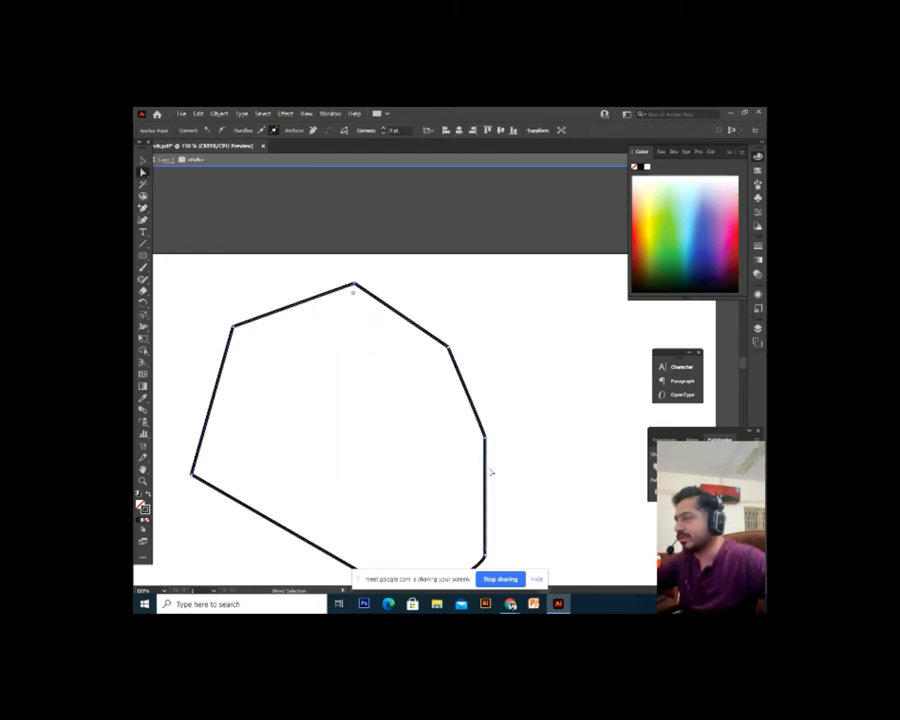
pyautogui.click(547, 418)
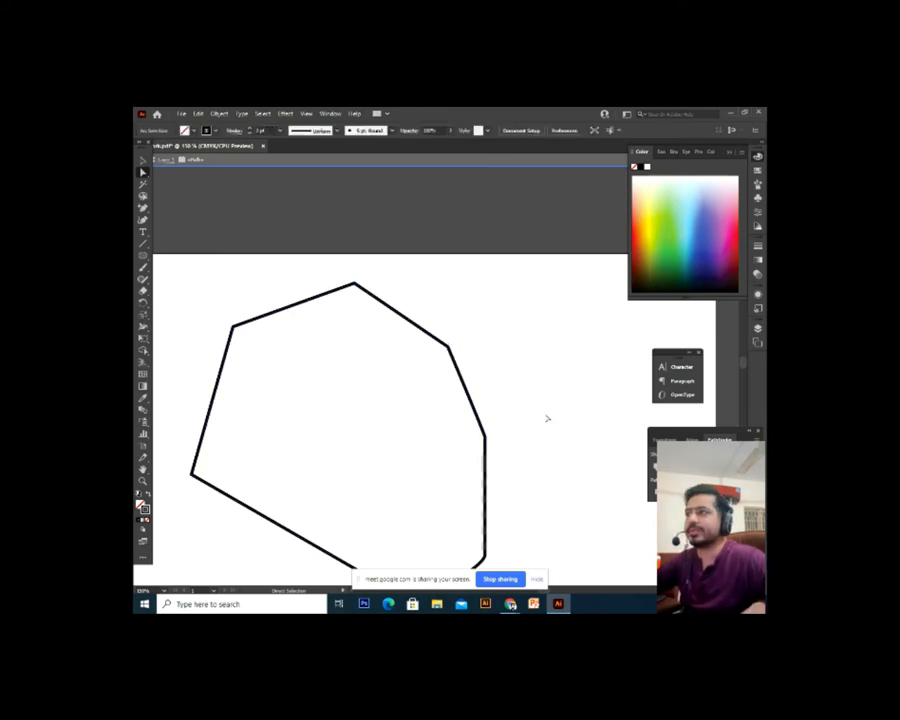
pyautogui.hotkey('ctrl', 'z')
pyautogui.hotkey('ctrl', 'z')
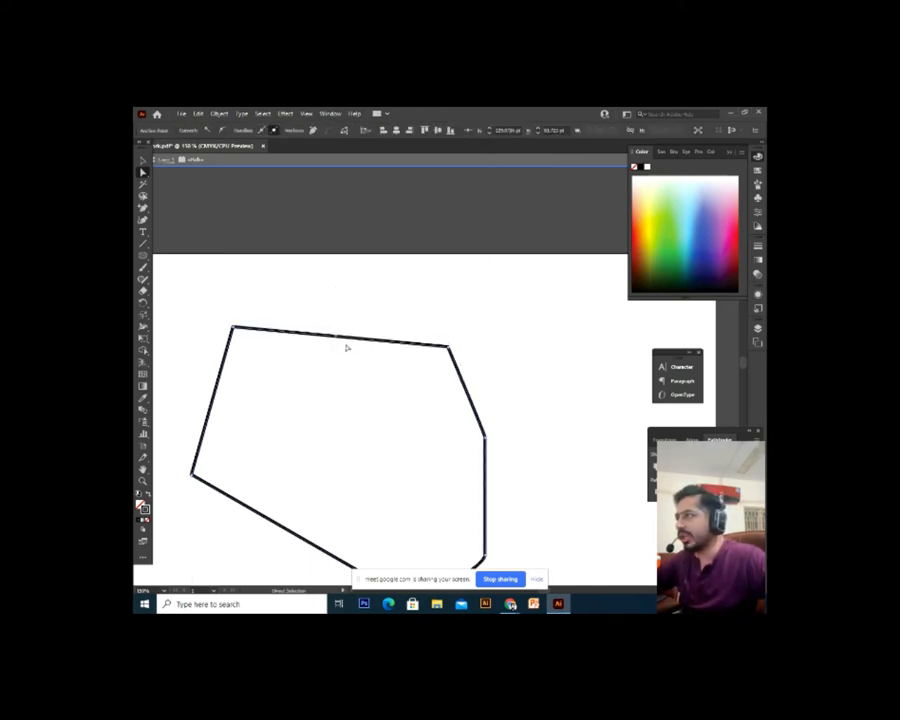
pyautogui.moveTo(341, 337); pyautogui.dragTo(340, 286)
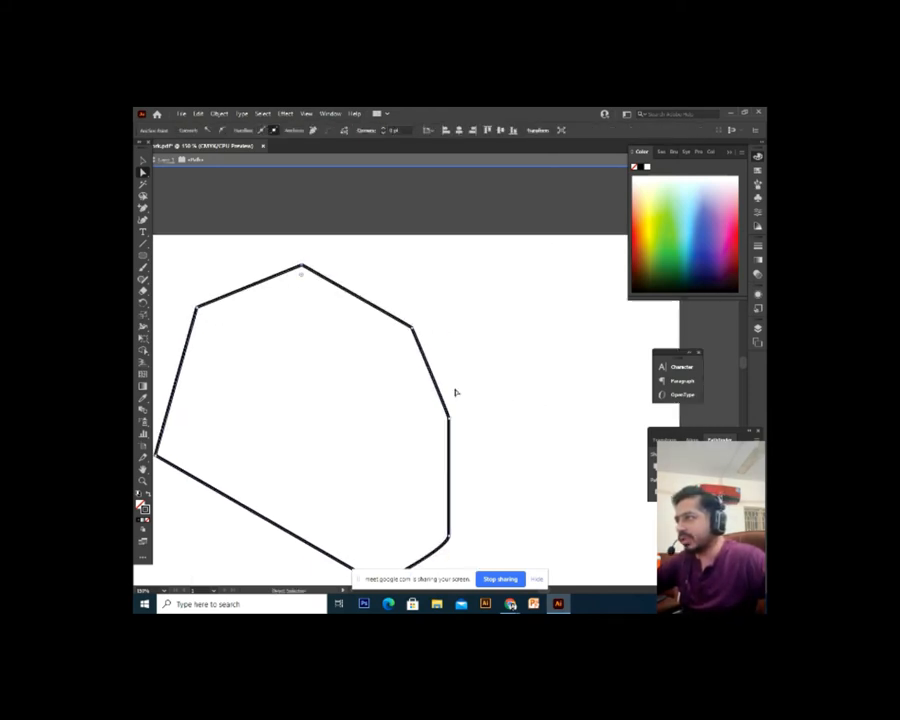
# Add an anchor on the right edge and drag it up-right into a rounded bulge
pyautogui.moveTo(143, 208); pyautogui.dragTo(225, 218)
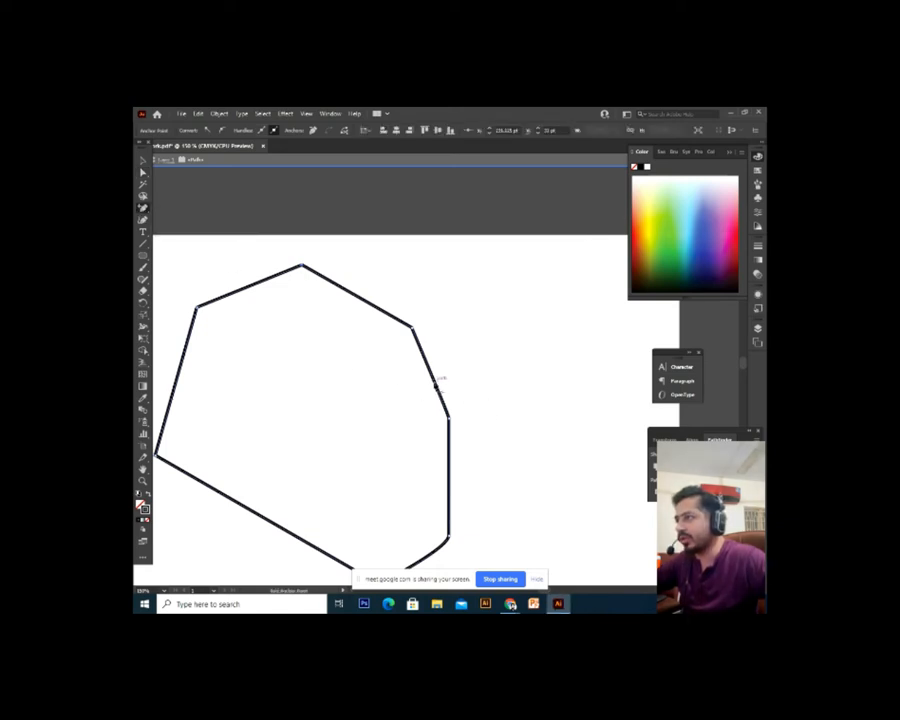
pyautogui.click(434, 382)
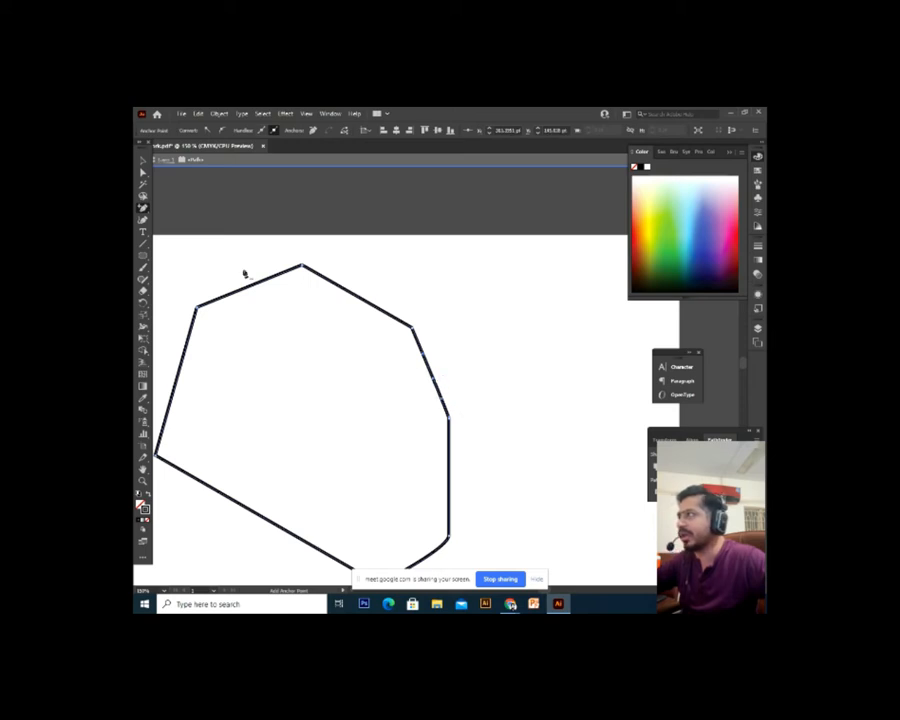
pyautogui.click(143, 172)
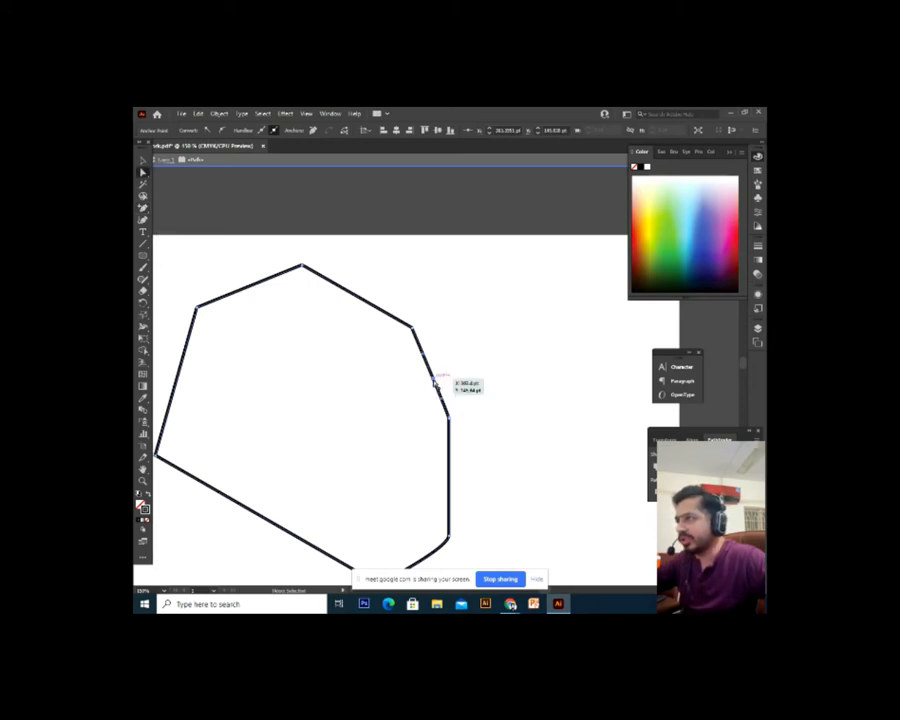
pyautogui.moveTo(436, 381); pyautogui.dragTo(503, 350)
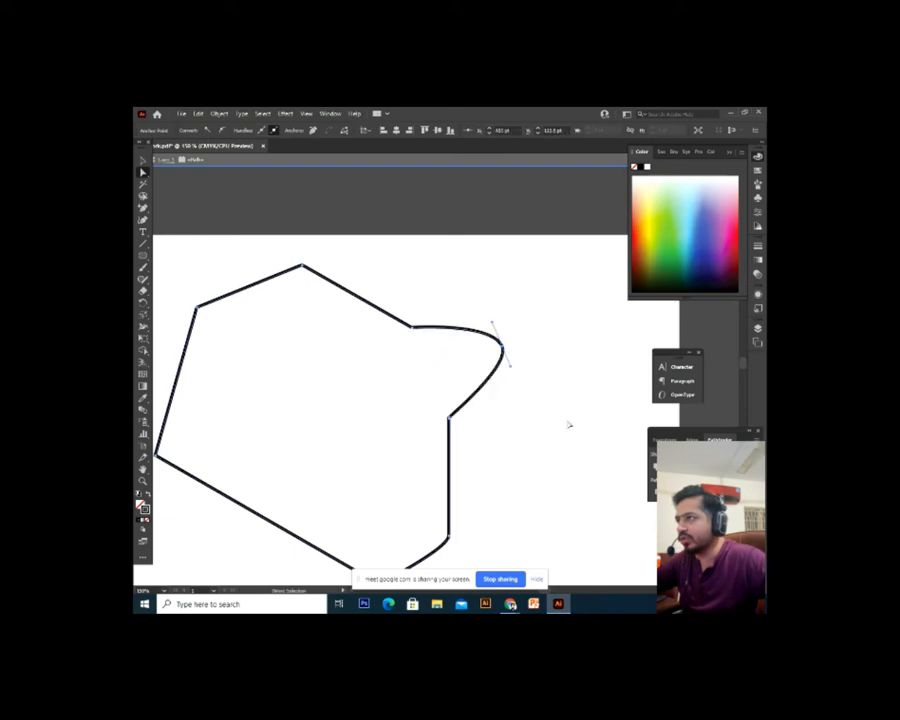
pyautogui.click(597, 454)
pyautogui.hotkey('ctrl', '-')
pyautogui.hotkey('ctrl', '-')
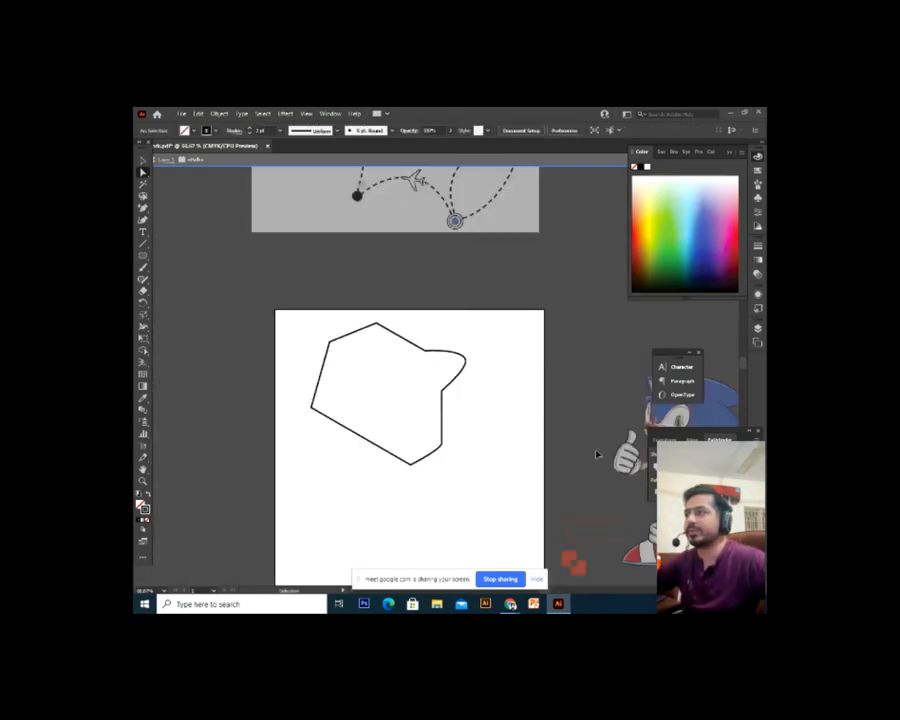
pyautogui.hotkey('ctrl', '+')
pyautogui.hotkey('ctrl', '+')
pyautogui.moveTo(370, 424); pyautogui.dragTo(438, 418)
pyautogui.hotkey('ctrl', '-')
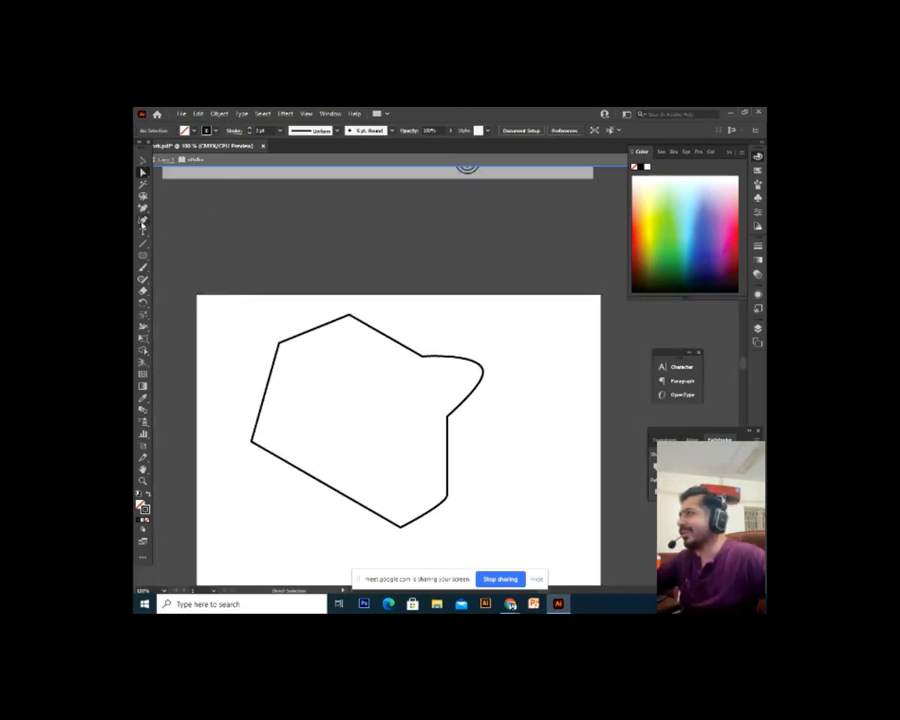
# Switch to the Anchor Point Tool and pull a curve handle out of the polygon's top-left anchor
pyautogui.click(143, 210)
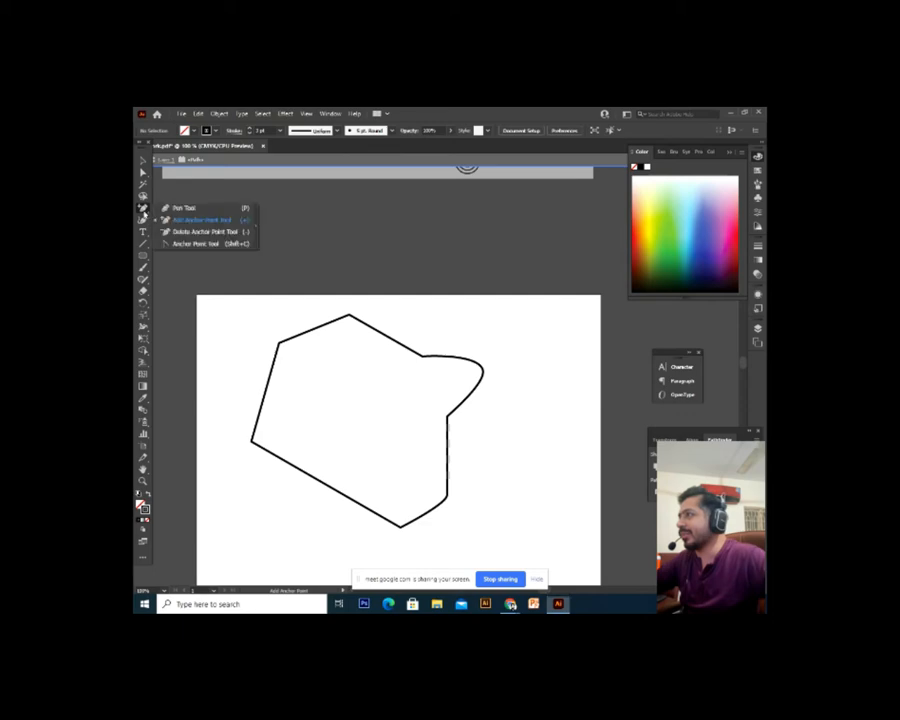
pyautogui.click(225, 244)
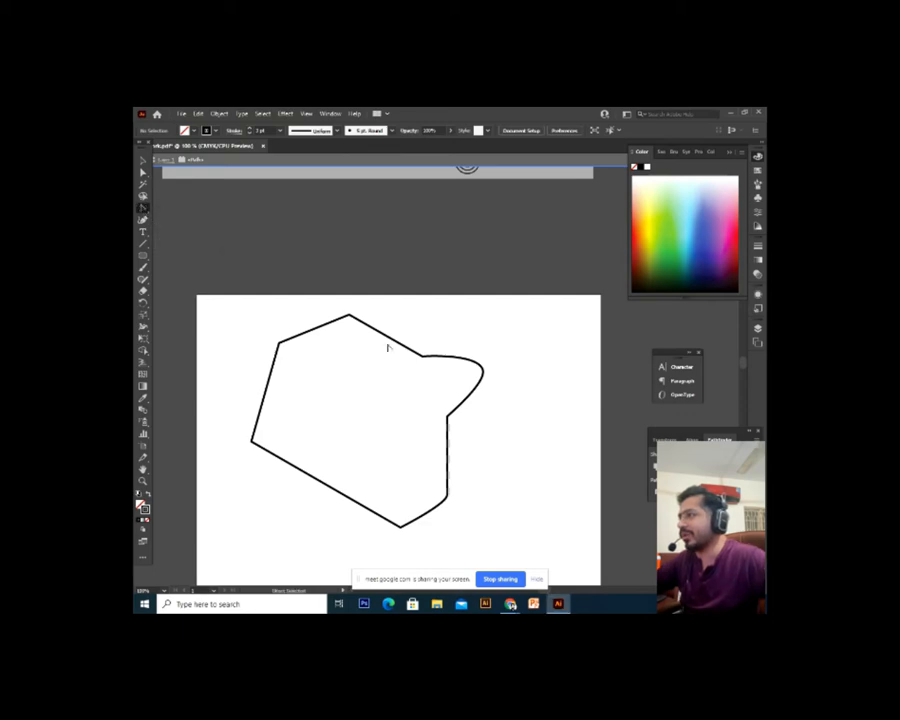
pyautogui.hotkey('ctrl', '+')
pyautogui.moveTo(314, 428); pyautogui.dragTo(533, 453)
pyautogui.moveTo(413, 355); pyautogui.dragTo(357, 381)
pyautogui.click(396, 347)
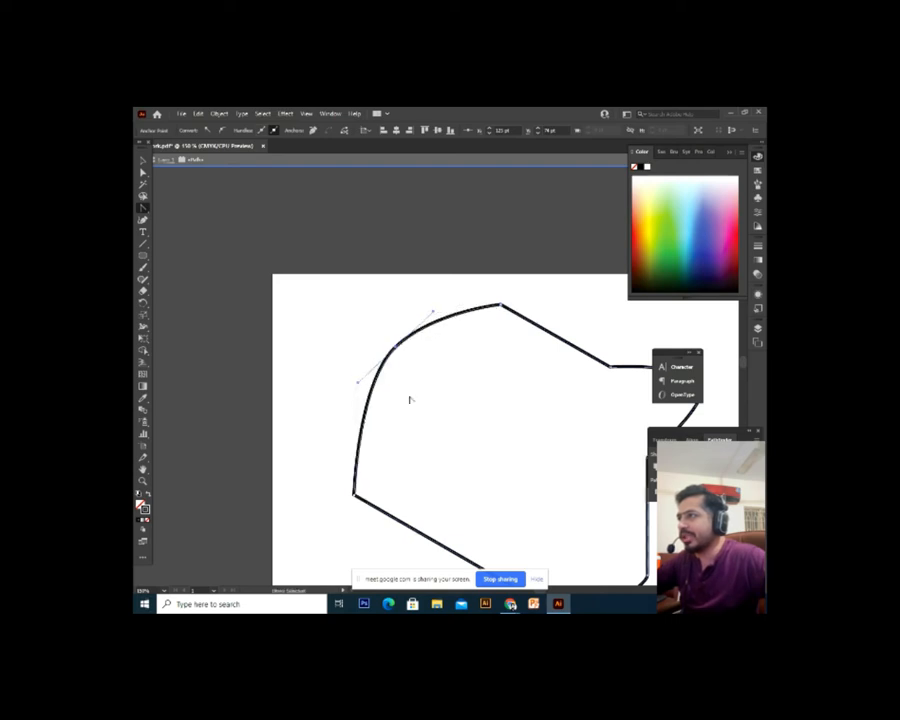
pyautogui.hotkey('ctrl', 'z')
pyautogui.moveTo(138, 208); pyautogui.dragTo(201, 250)
pyautogui.moveTo(451, 372); pyautogui.dragTo(424, 369)
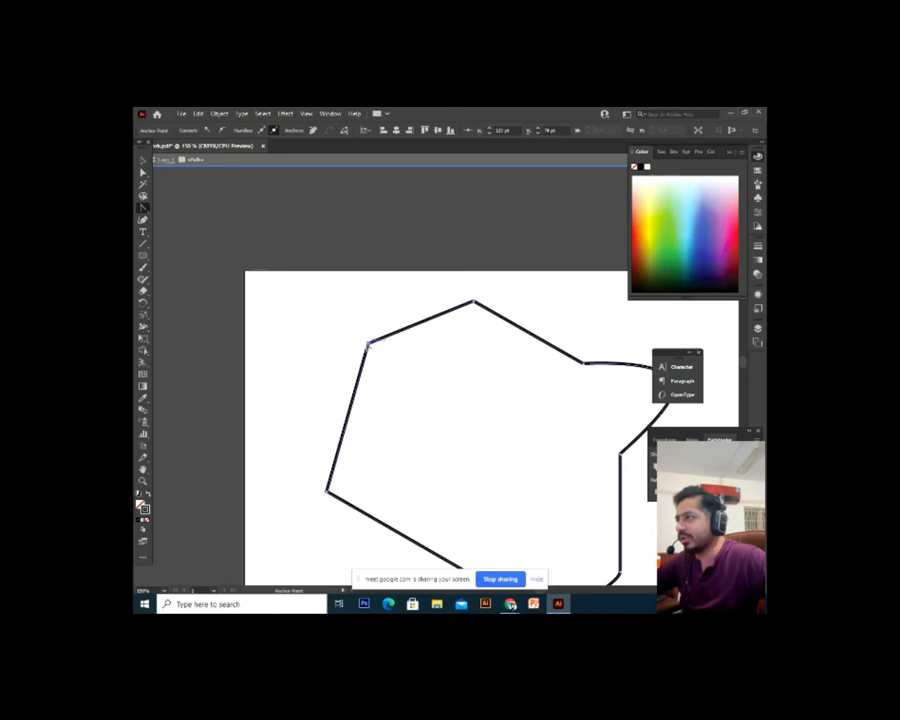
pyautogui.moveTo(368, 343); pyautogui.dragTo(332, 358)
pyautogui.moveTo(440, 455); pyautogui.dragTo(341, 353)
# Stretch the top-left handle further left and down to round the upper-left curve more
pyautogui.hotkey('ctrl', '-')
pyautogui.hotkey('ctrl', '+')
pyautogui.moveTo(415, 402); pyautogui.dragTo(355, 452)
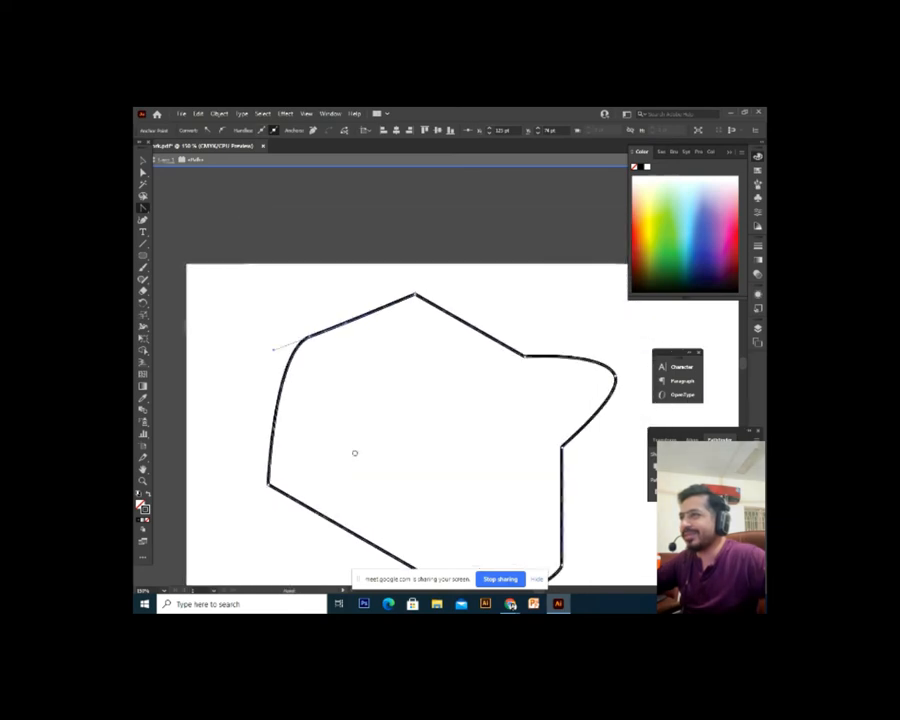
pyautogui.moveTo(298, 438); pyautogui.dragTo(358, 420)
pyautogui.moveTo(337, 333); pyautogui.dragTo(305, 343)
pyautogui.moveTo(386, 373); pyautogui.dragTo(362, 387)
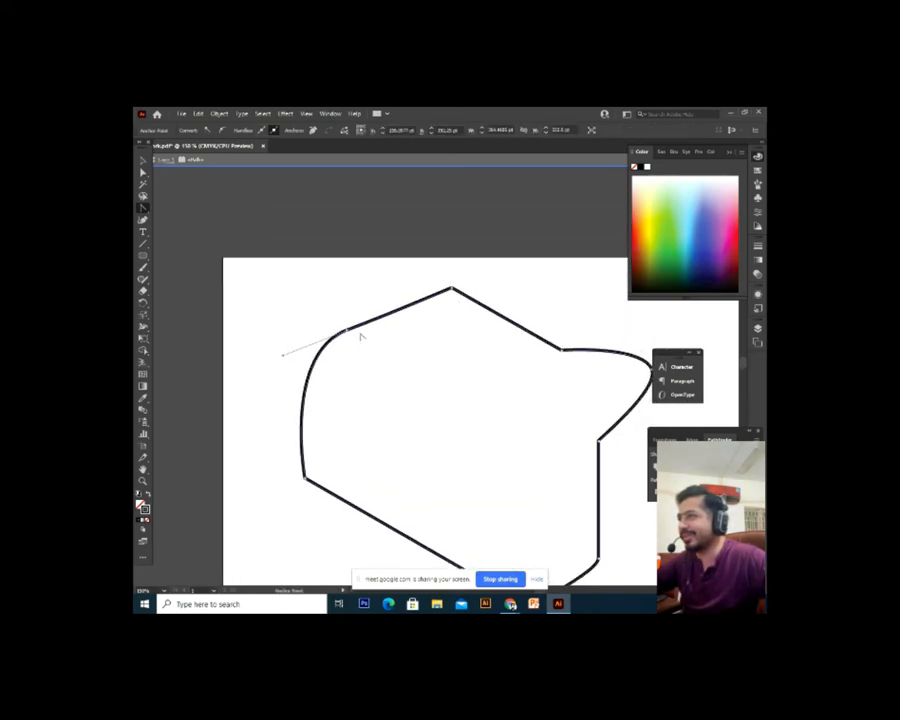
pyautogui.moveTo(285, 354); pyautogui.dragTo(263, 361)
# Check the new curve at 100% and 150% zoom and undo the accidental lower-left smoothing
pyautogui.hotkey('ctrl', '-')
pyautogui.moveTo(328, 407); pyautogui.dragTo(233, 422)
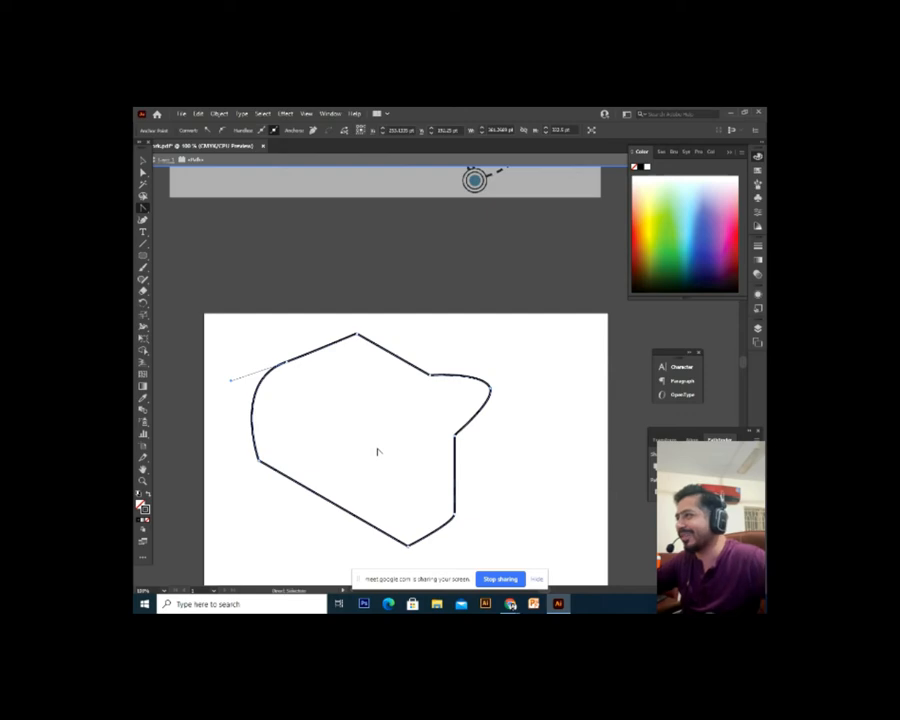
pyautogui.hotkey('ctrl', '+')
pyautogui.moveTo(365, 448); pyautogui.dragTo(262, 389)
pyautogui.hotkey('ctrl', '-')
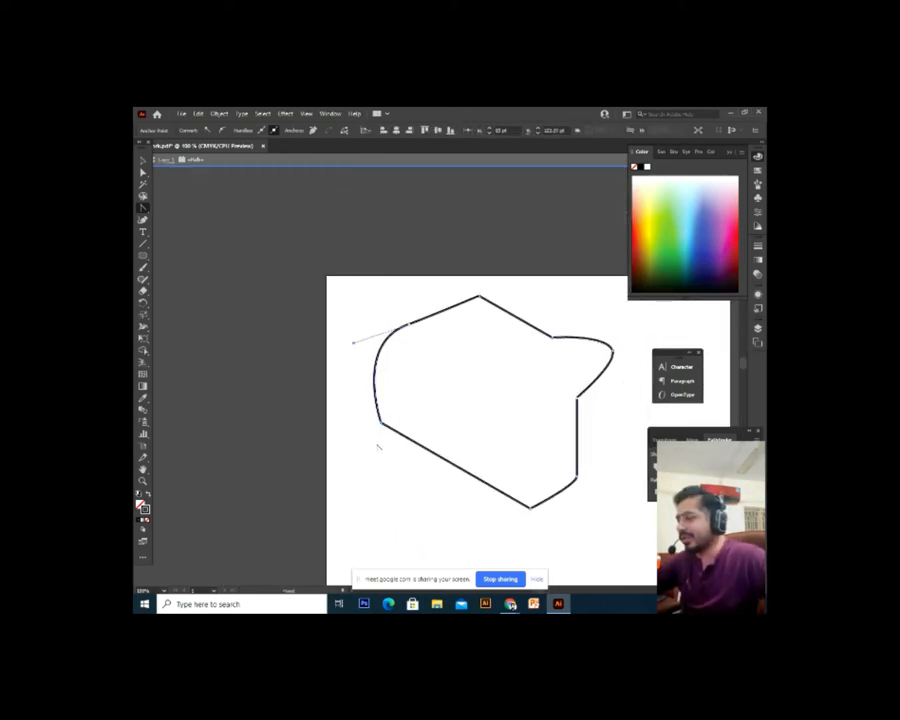
pyautogui.moveTo(375, 439); pyautogui.dragTo(344, 427)
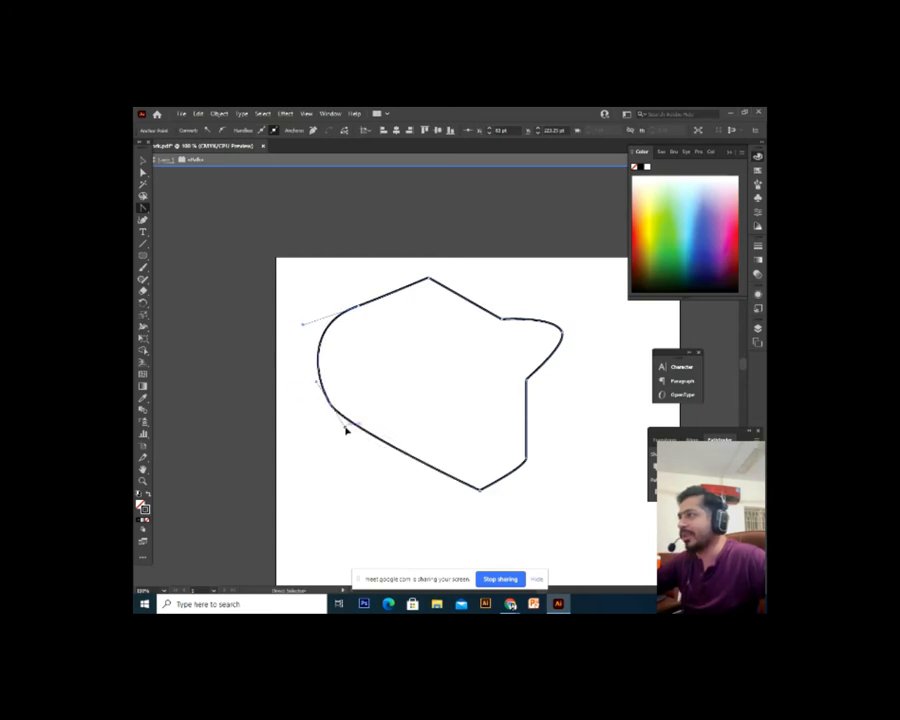
pyautogui.hotkey('ctrl', 'z')
pyautogui.click(143, 210)
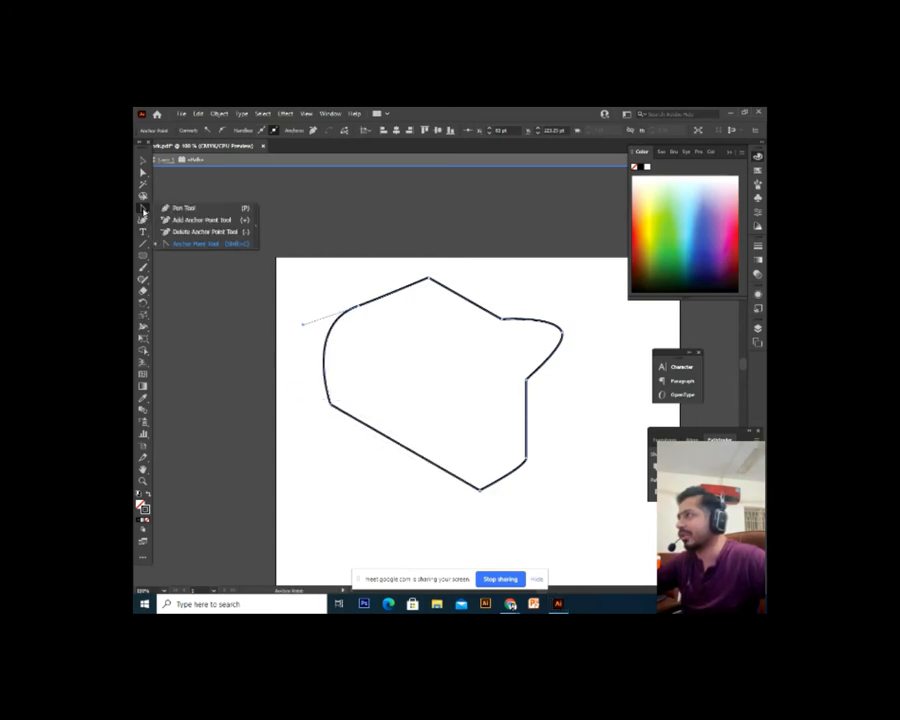
pyautogui.click(143, 207)
pyautogui.hotkey('ctrl', '-')
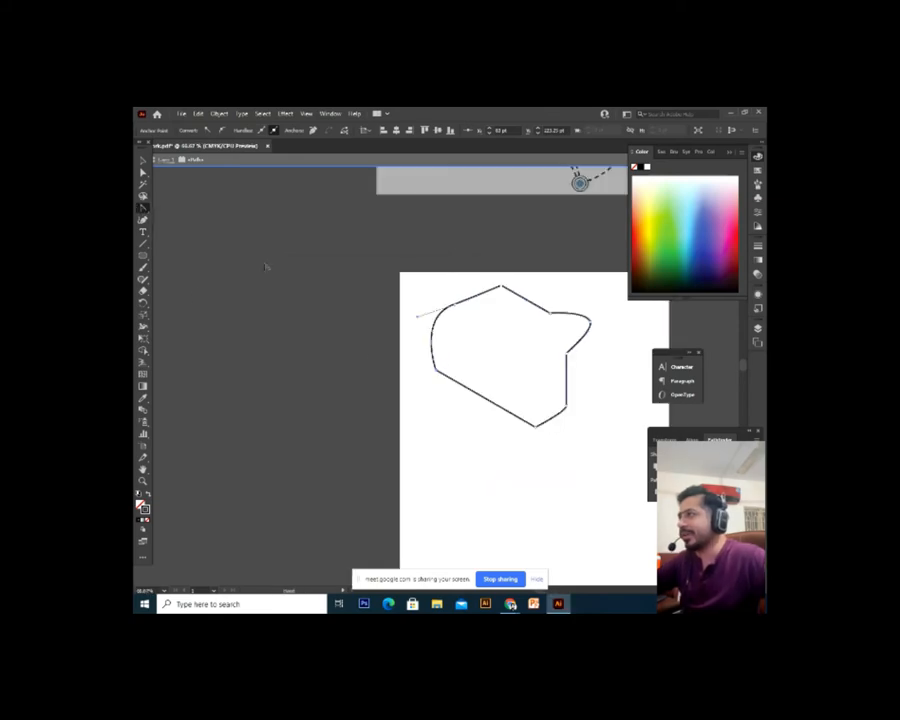
pyautogui.moveTo(341, 304); pyautogui.dragTo(203, 271)
pyautogui.hotkey('ctrl', '+')
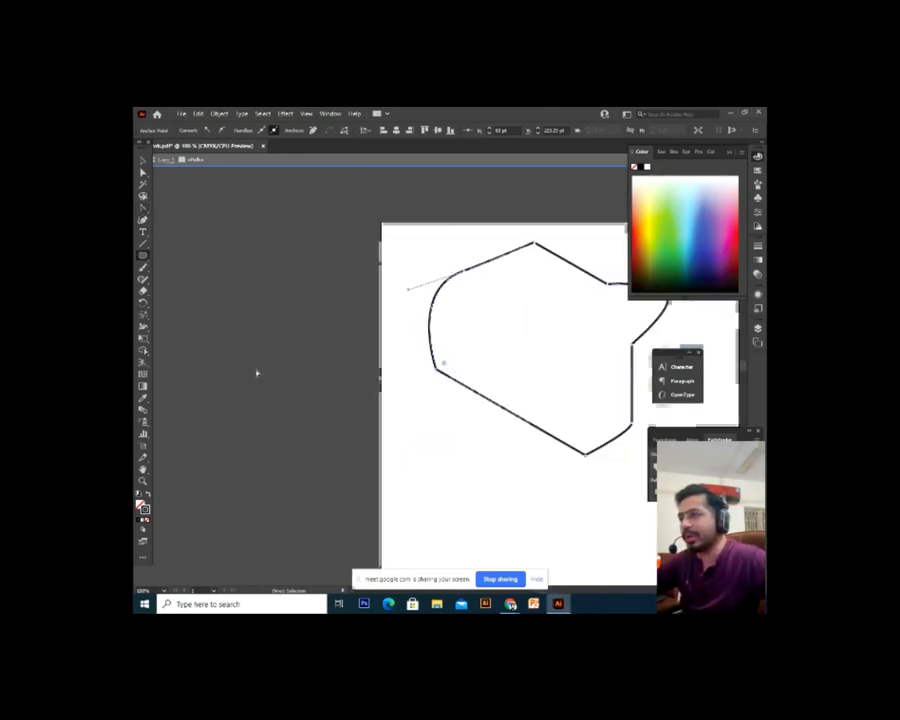
# Draw a practice circle below the shape, sharpen its bottom into a teardrop, then undo and delete it
pyautogui.moveTo(446, 487); pyautogui.dragTo(317, 416)
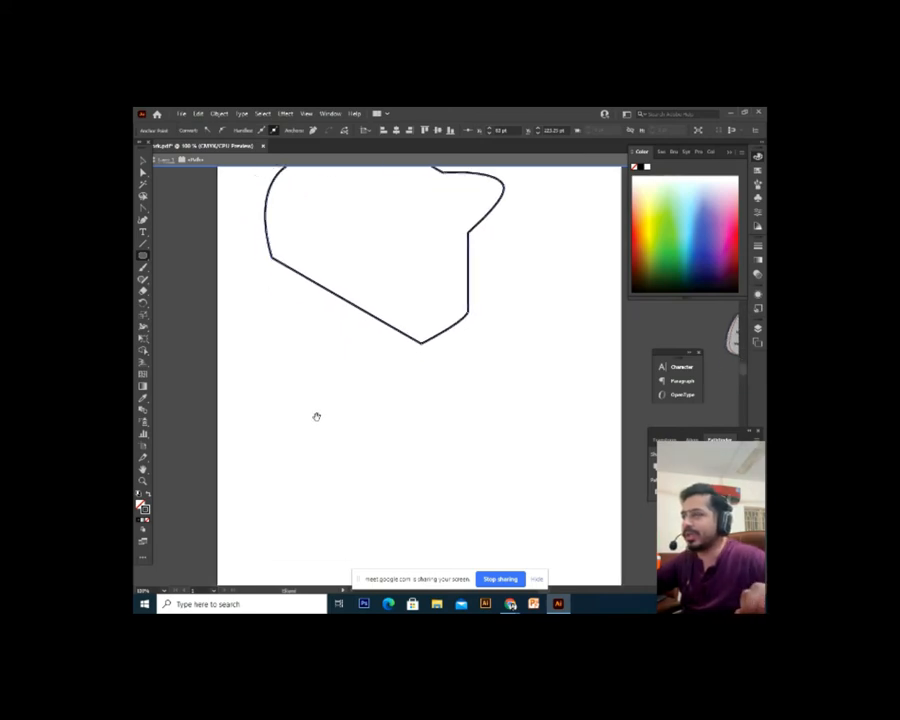
pyautogui.moveTo(316, 416); pyautogui.dragTo(321, 406)
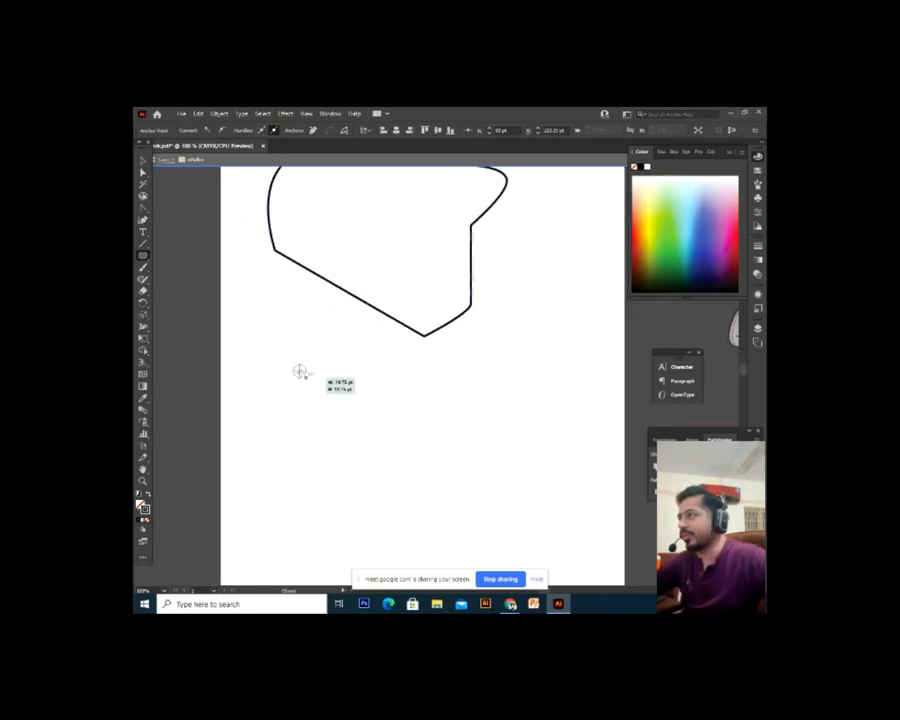
pyautogui.moveTo(293, 366); pyautogui.dragTo(444, 523)
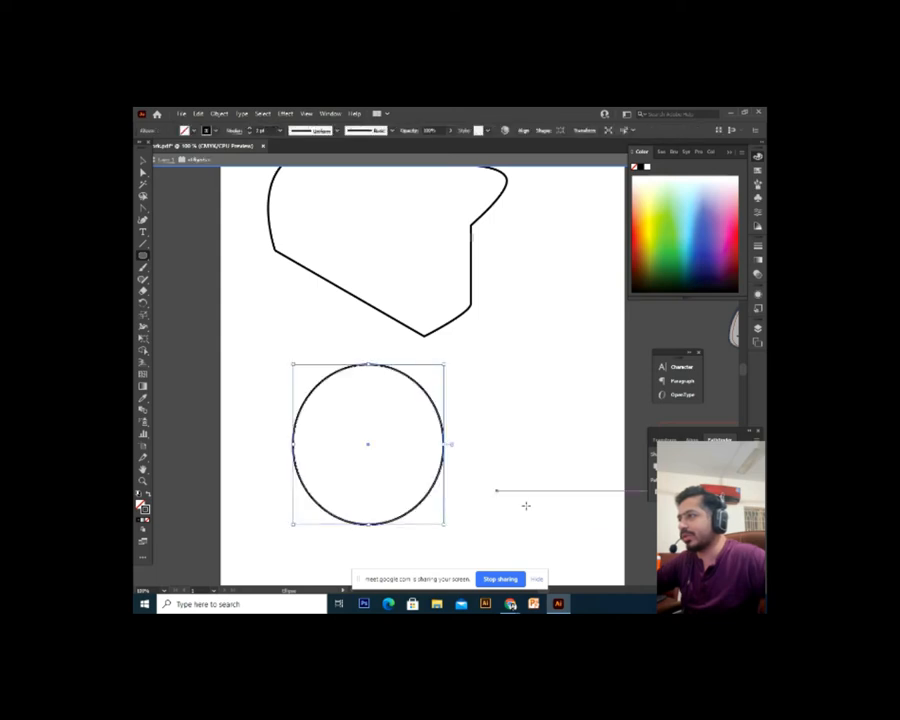
pyautogui.click(143, 211)
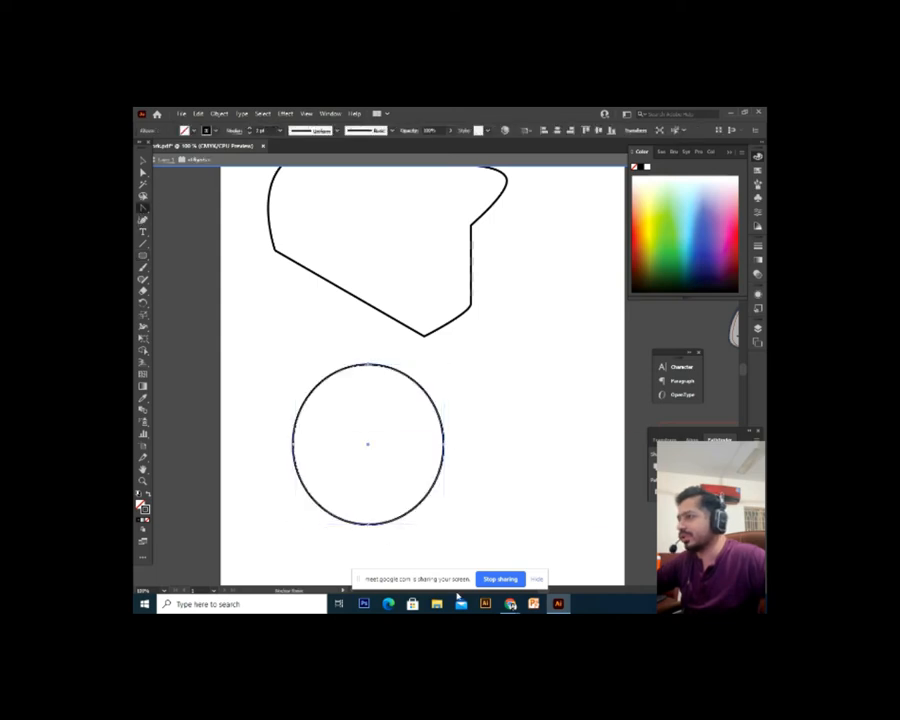
pyautogui.click(367, 524)
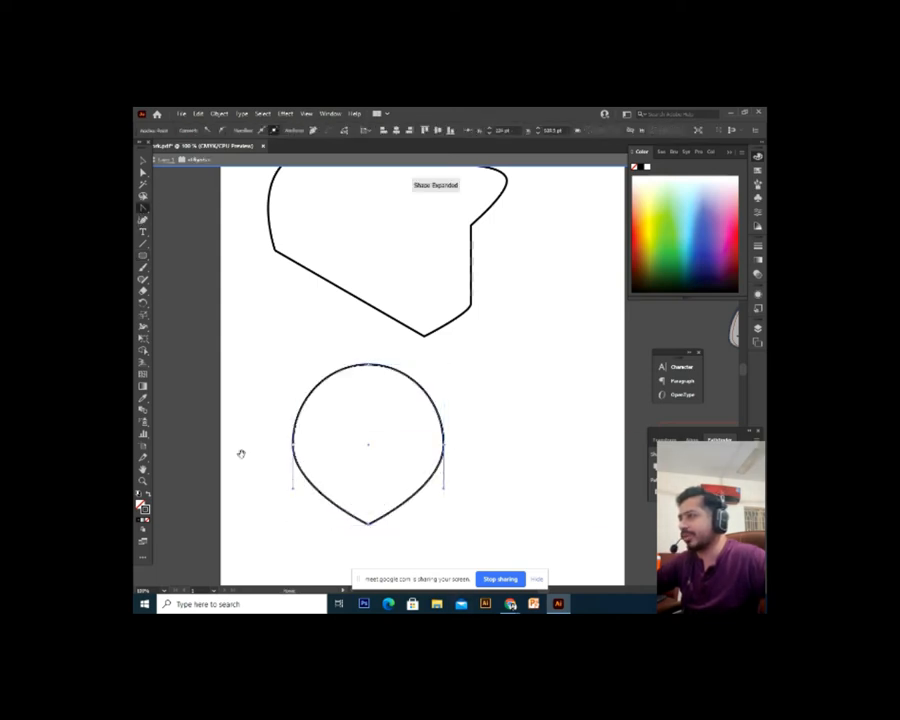
pyautogui.scroll(-1, 241, 454)
pyautogui.click(142, 162)
pyautogui.click(505, 435)
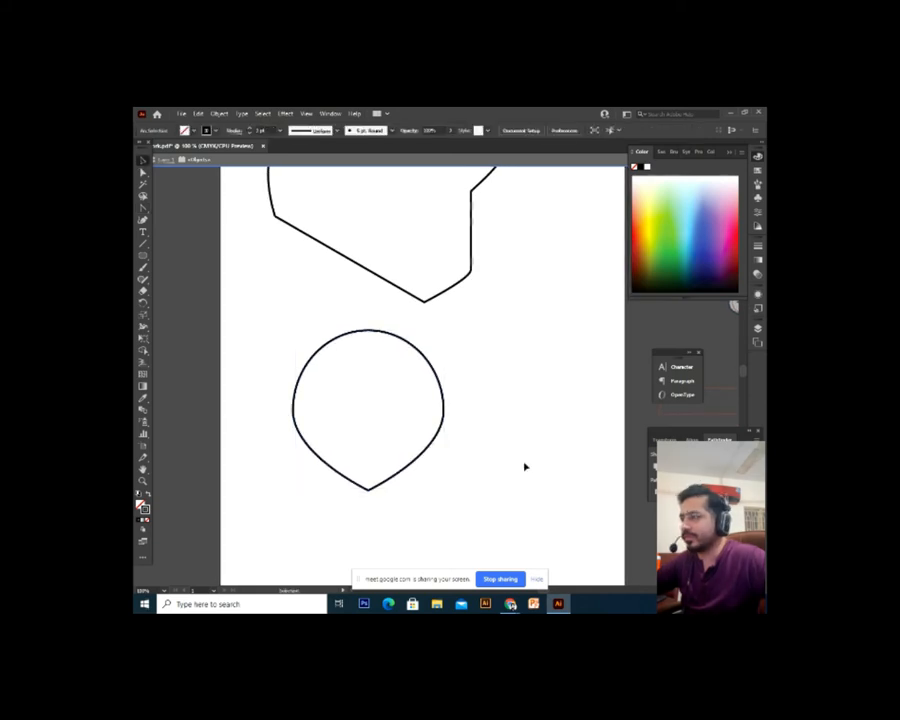
pyautogui.hotkey('ctrl', 'z')
pyautogui.moveTo(510, 352); pyautogui.dragTo(360, 440)
pyautogui.press('Delete')
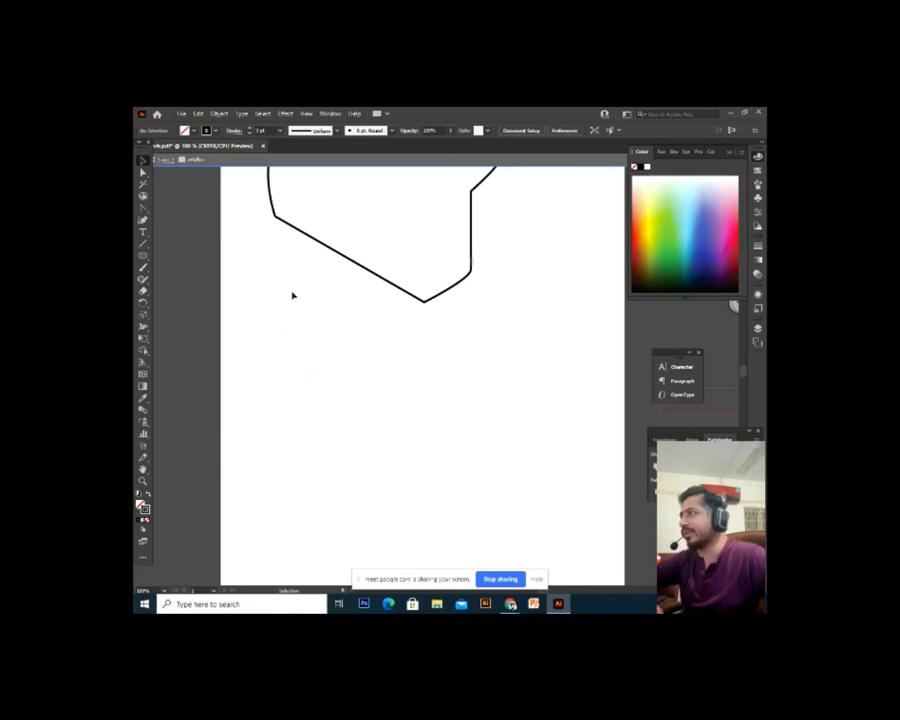
# Draw an oval, delete it, and draw a larger circle below the shape instead
pyautogui.click(145, 256)
pyautogui.moveTo(307, 395); pyautogui.dragTo(383, 499)
pyautogui.press('Delete')
pyautogui.moveTo(333, 348); pyautogui.dragTo(476, 535)
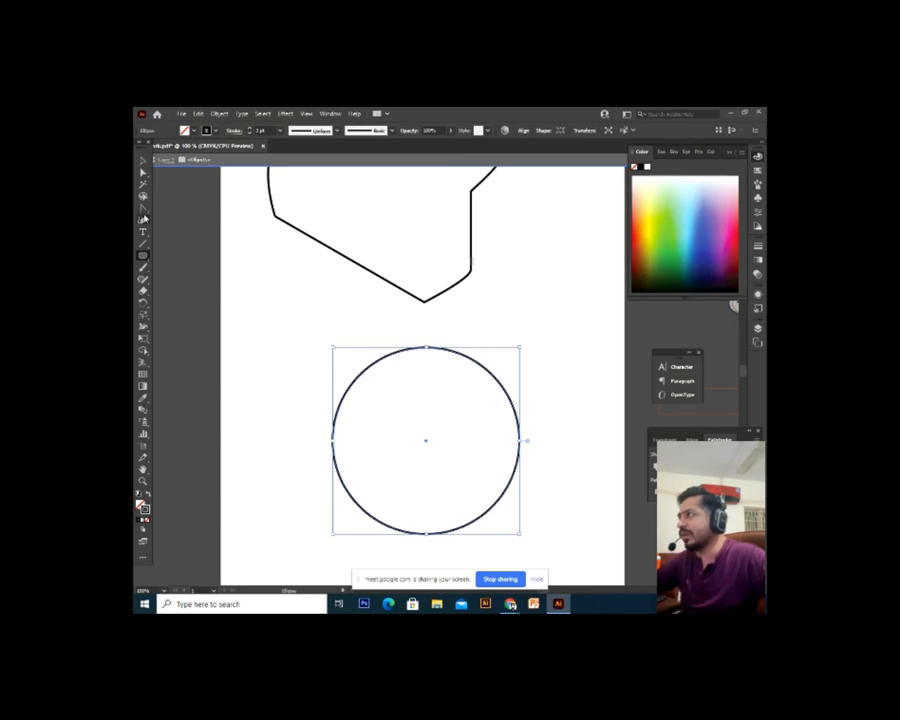
# Convert the circle's bottom, left, right and top anchors to sharp corners, then undo back to a full circle
pyautogui.click(144, 209)
pyautogui.click(198, 245)
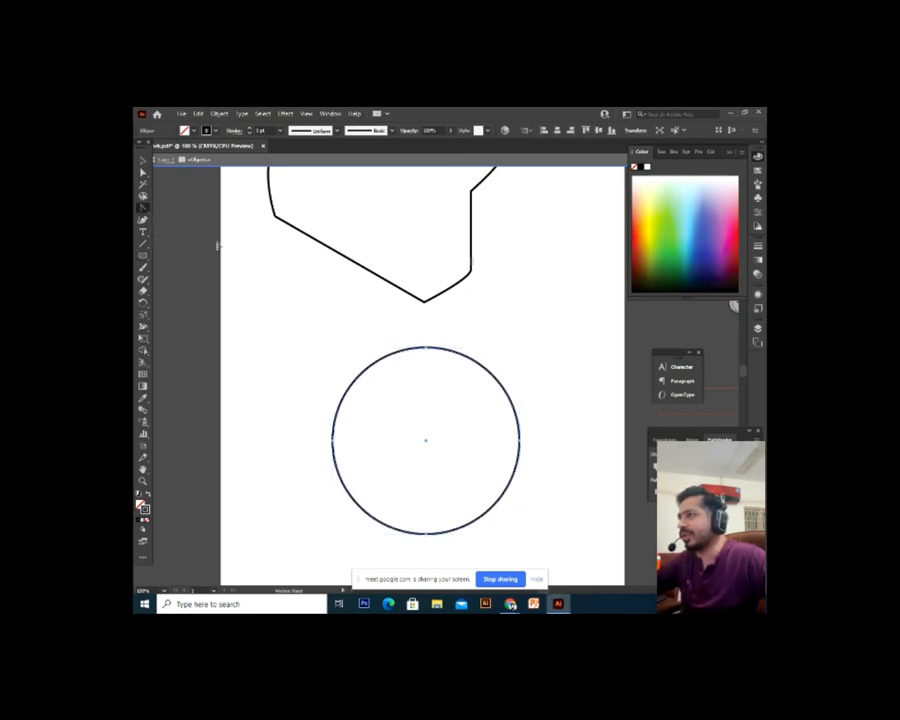
pyautogui.moveTo(426, 530); pyautogui.dragTo(399, 483)
pyautogui.click(400, 489)
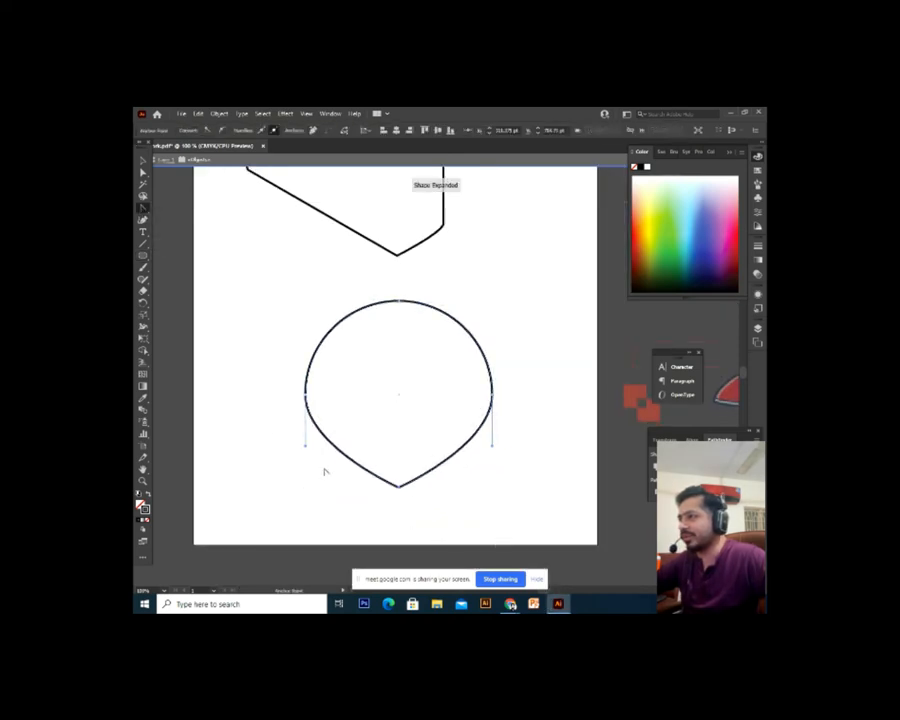
pyautogui.click(307, 395)
pyautogui.click(493, 395)
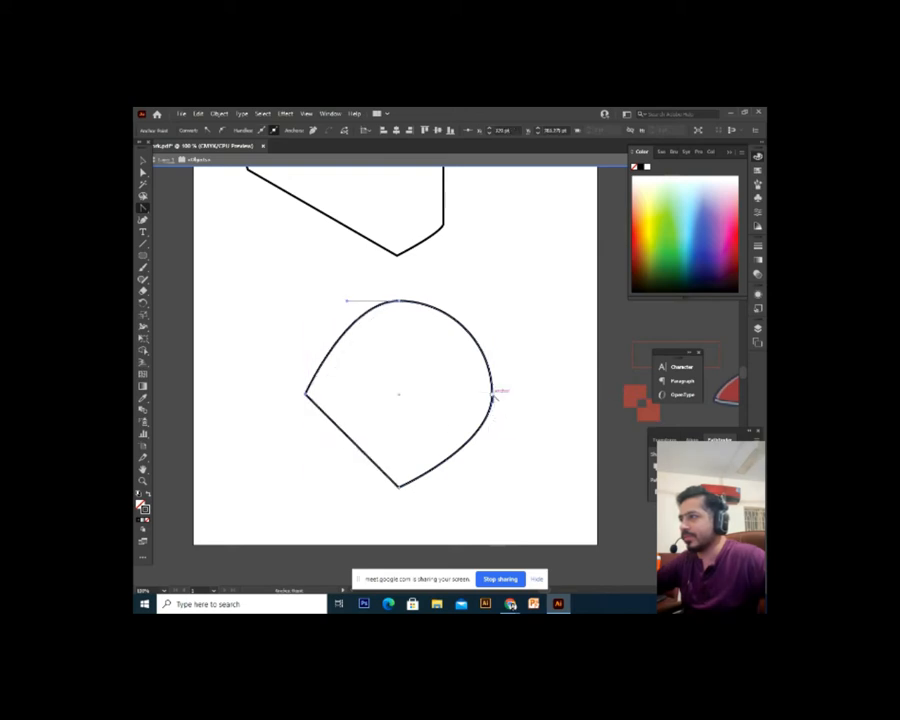
pyautogui.click(399, 301)
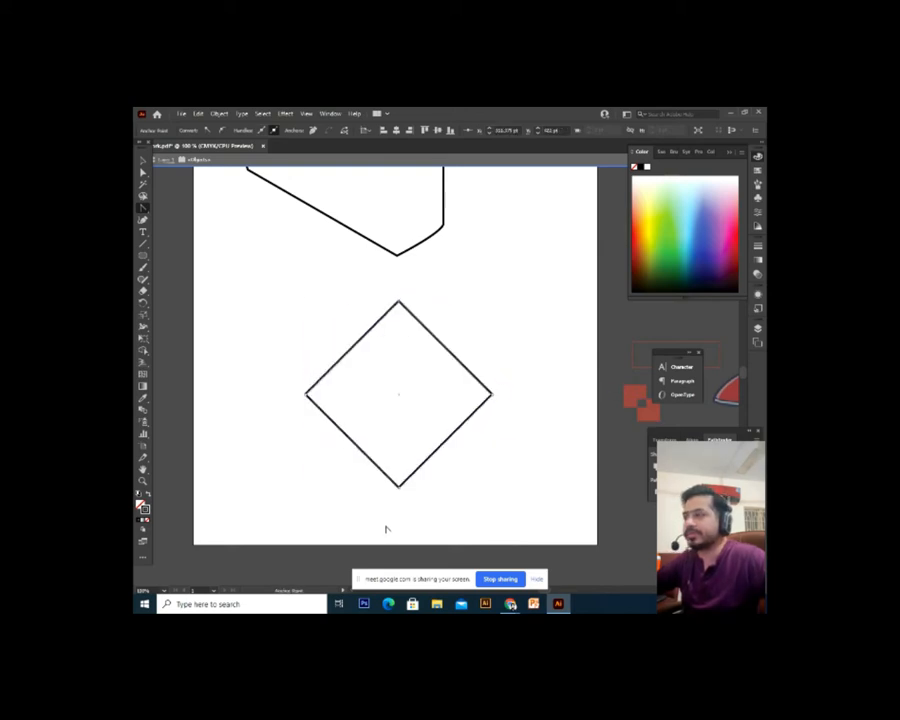
pyautogui.hotkey('ctrl', 'z')
pyautogui.hotkey('ctrl', 'z')
pyautogui.hotkey('ctrl', 'z')
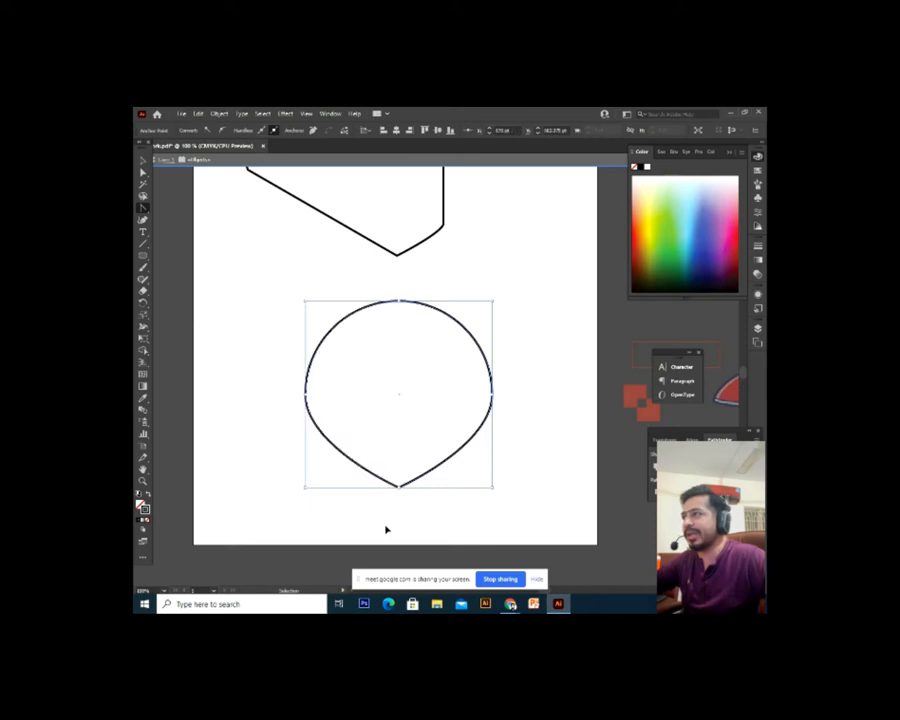
pyautogui.hotkey('ctrl', 'z')
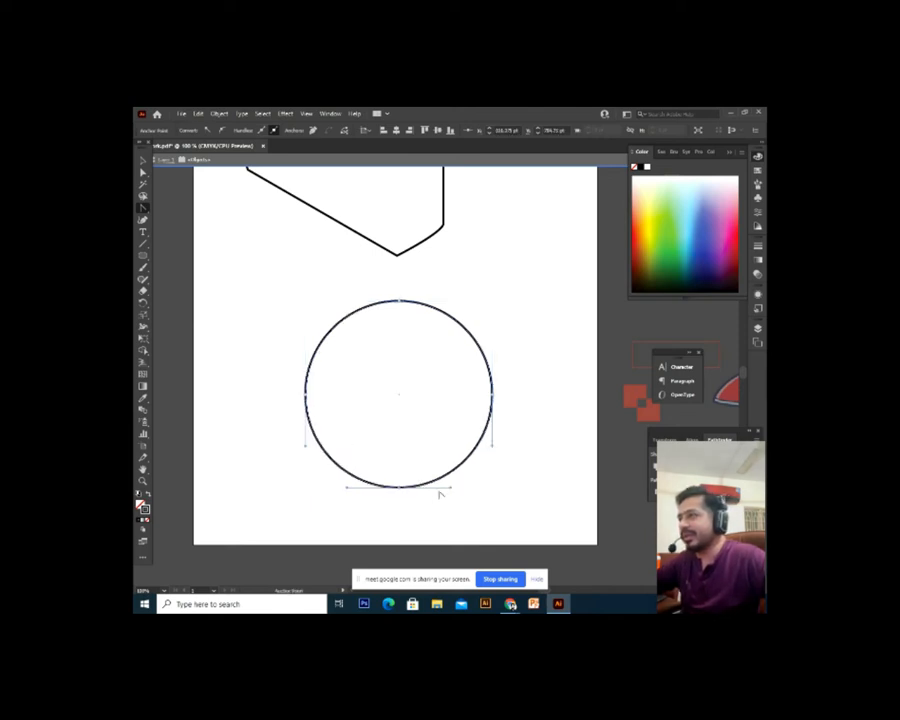
# Sharpen the circle's bottom, right and left anchors into corners, undoing the left one
pyautogui.click(400, 489)
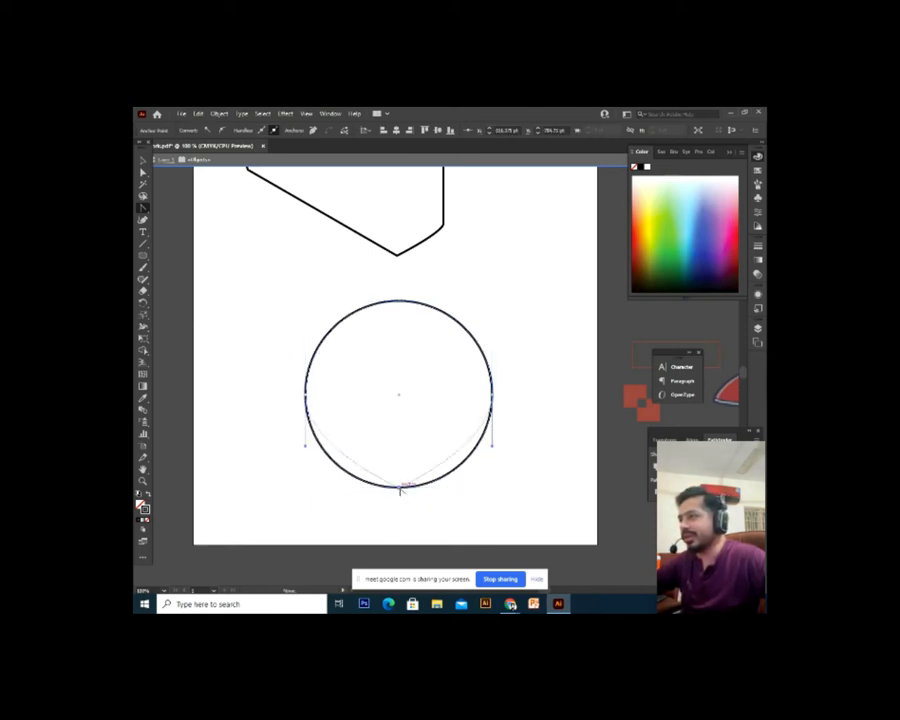
pyautogui.click(492, 393)
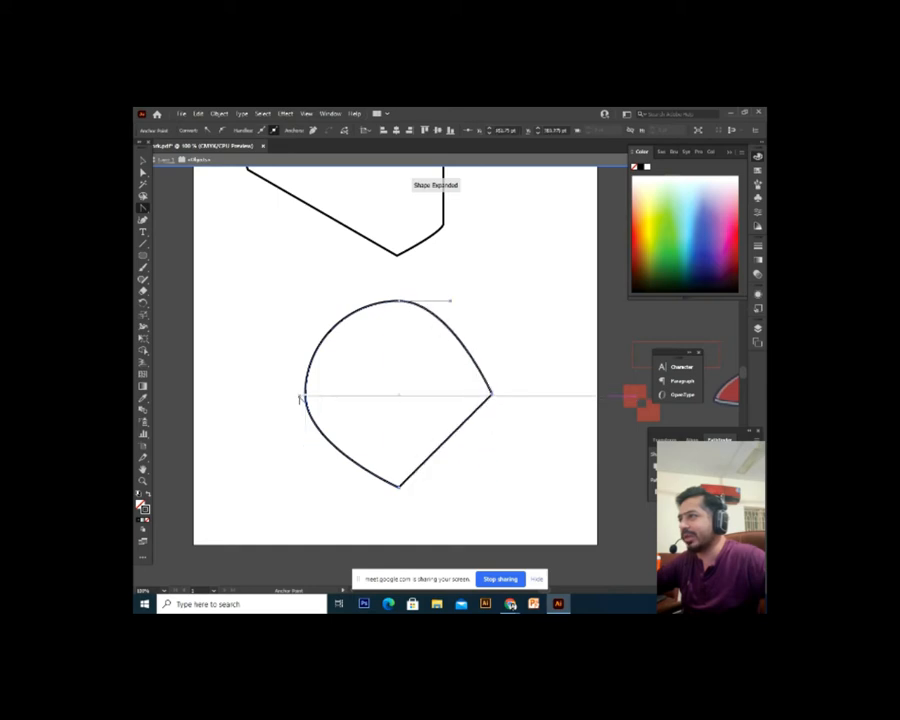
pyautogui.click(304, 394)
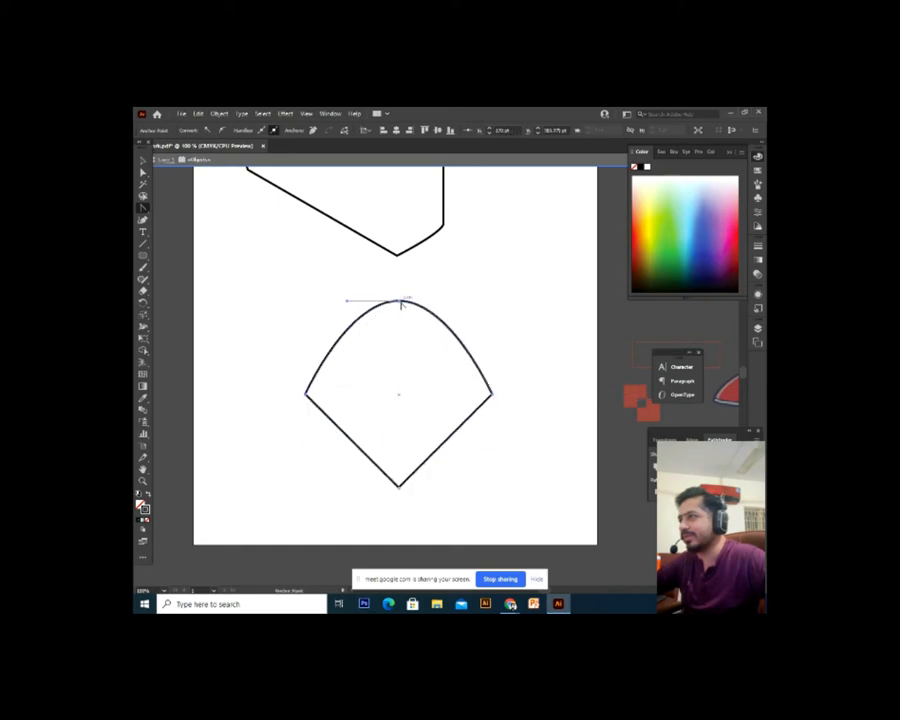
pyautogui.press('v')
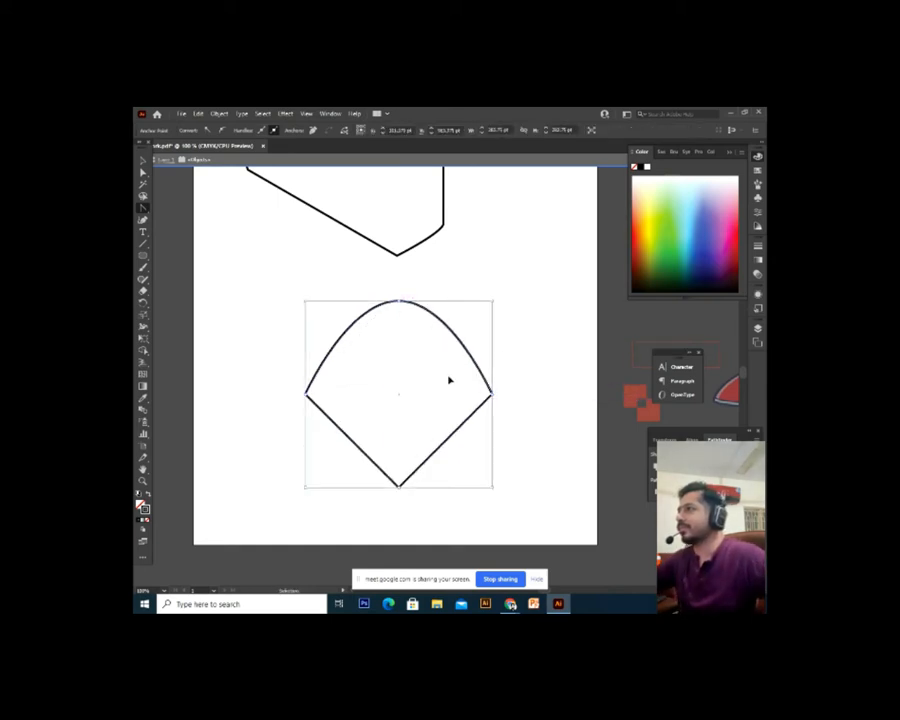
pyautogui.hotkey('ctrl', 'z')
# Marquee-select the reshaped practice shape and delete it
pyautogui.click(142, 210)
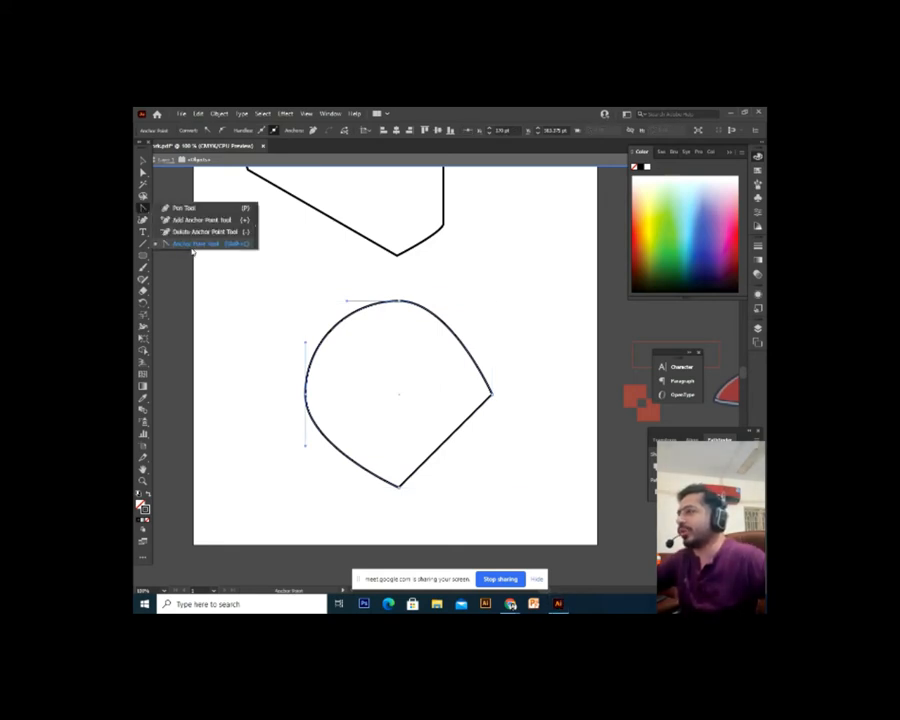
pyautogui.click(143, 162)
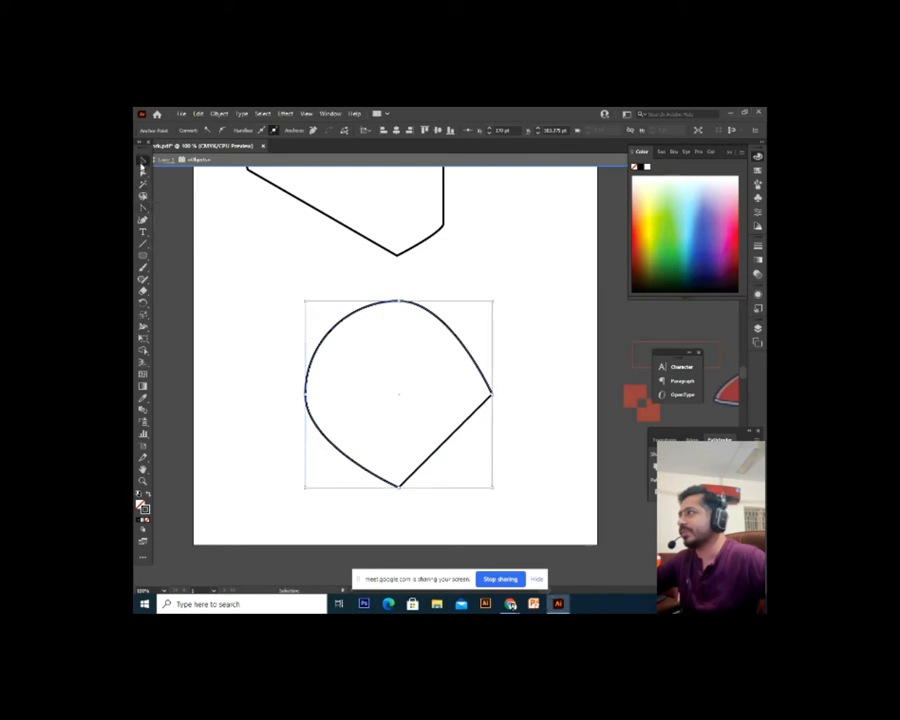
pyautogui.click(439, 343)
pyautogui.moveTo(522, 287); pyautogui.dragTo(330, 460)
pyautogui.press('Delete')
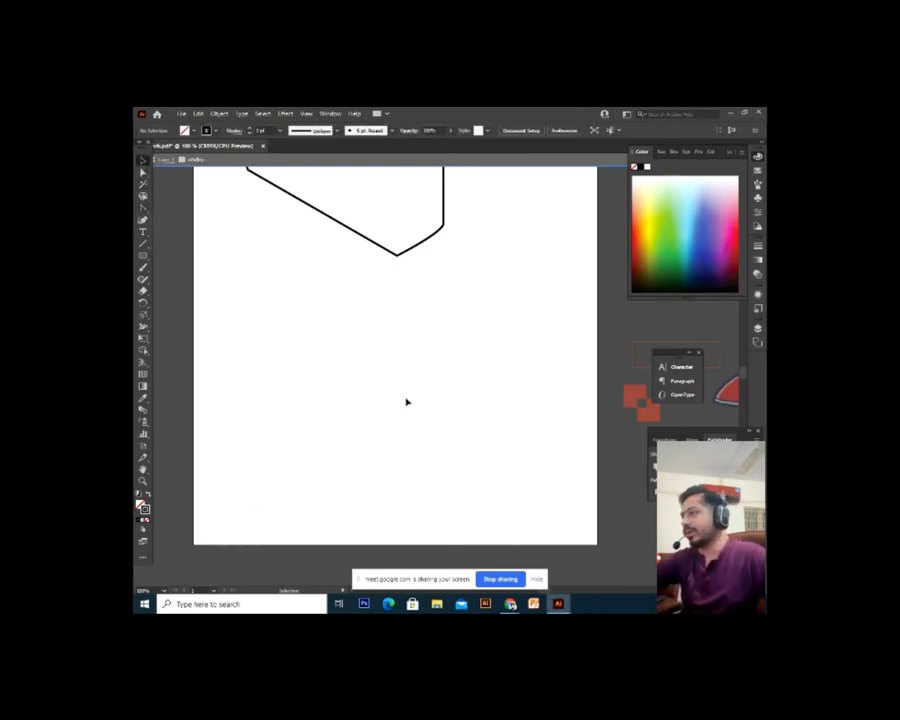
# With the Pen tool, start an outline below the traced shape, placing anchors down its left side
pyautogui.click(143, 208)
pyautogui.click(183, 208)
pyautogui.click(311, 296)
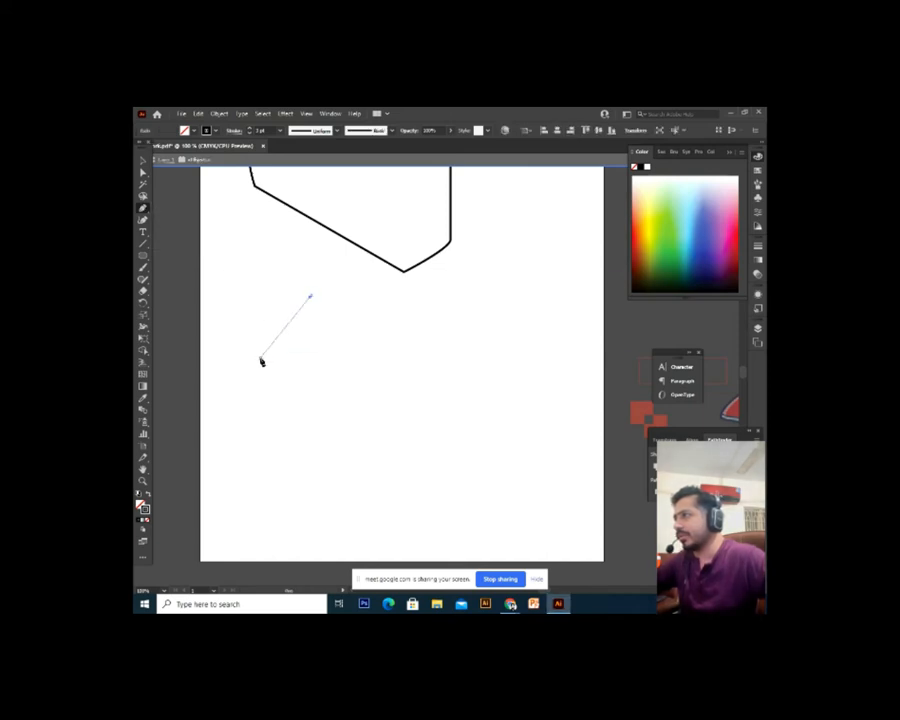
pyautogui.moveTo(265, 430); pyautogui.dragTo(267, 465)
pyautogui.press('ctrl')
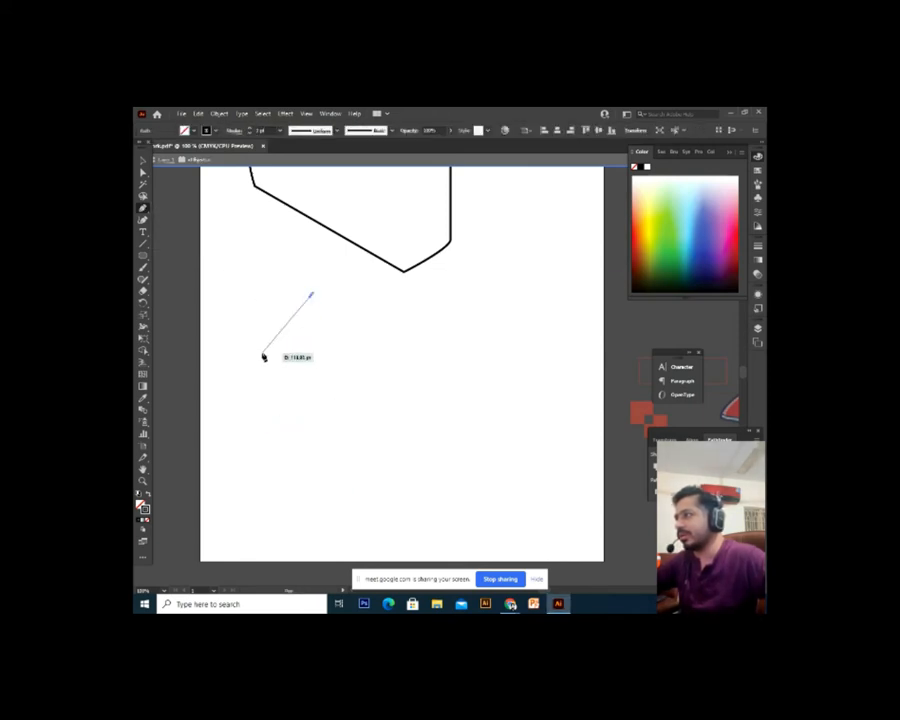
pyautogui.click(262, 352)
pyautogui.click(236, 408)
pyautogui.click(282, 489)
# Add the bottom and right-side corners and close the path with a straight top edge
pyautogui.click(366, 504)
pyautogui.click(433, 455)
pyautogui.click(456, 388)
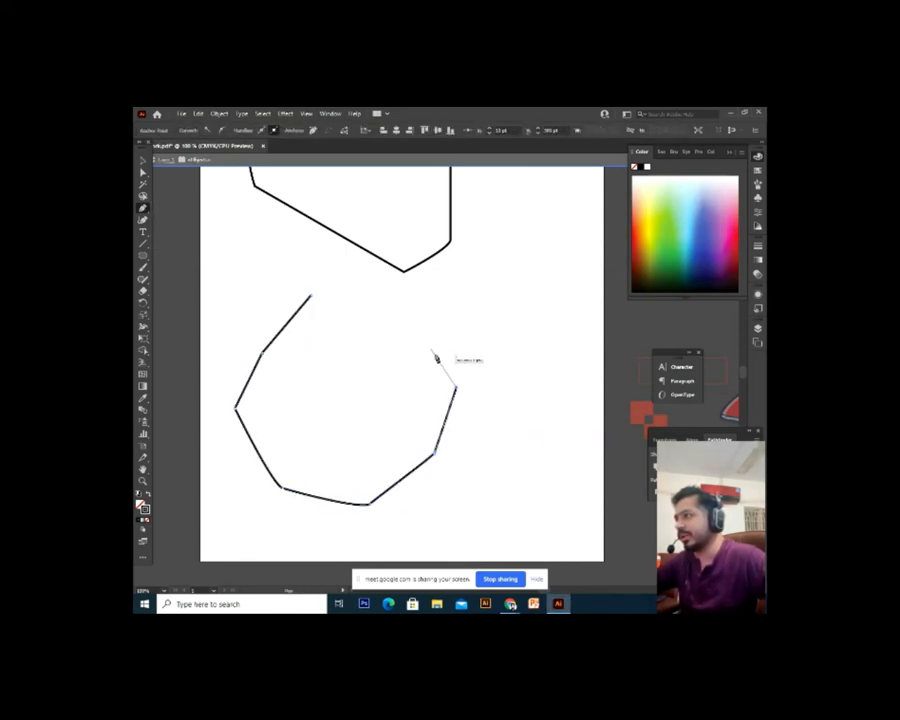
pyautogui.click(408, 327)
pyautogui.moveTo(310, 292)
pyautogui.mouseDown()
pyautogui.moveTo(326, 316)
pyautogui.moveTo(312, 294)
pyautogui.mouseUp()
pyautogui.hotkey('ctrl', 'z')
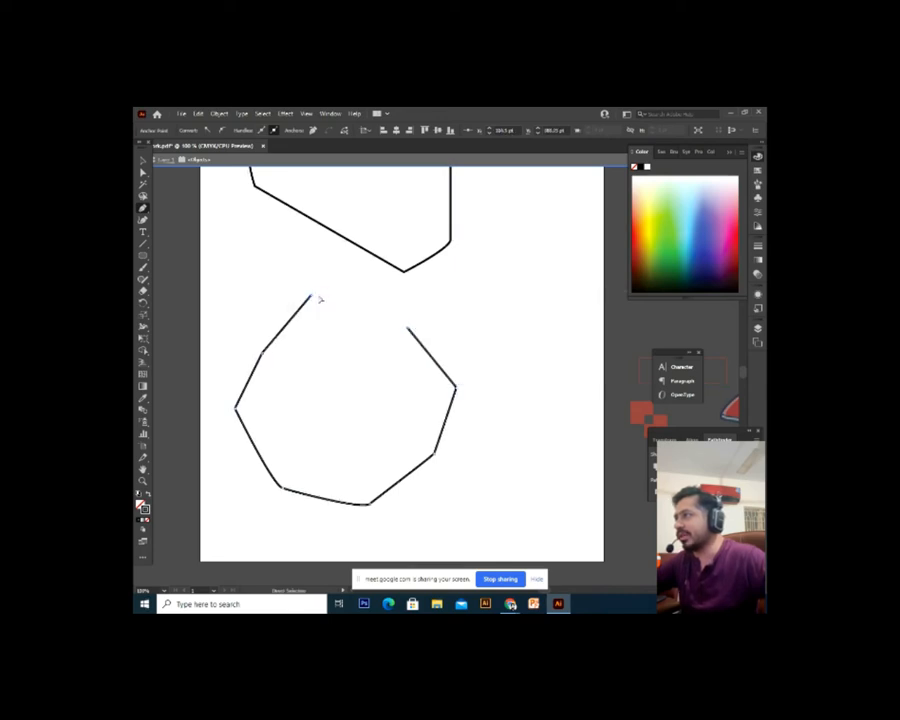
pyautogui.click(311, 297)
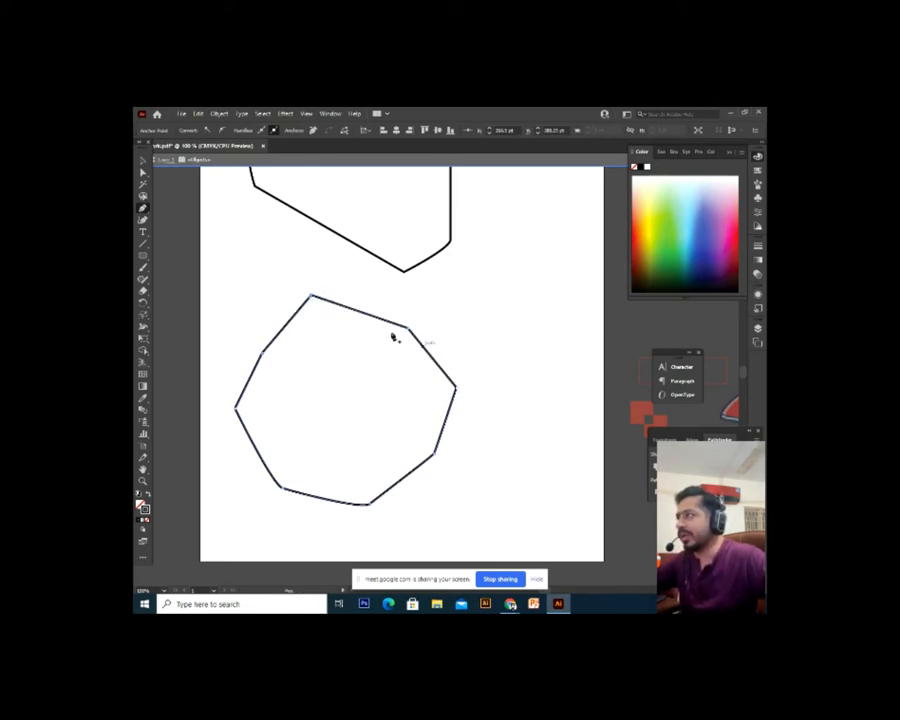
pyautogui.moveTo(145, 211); pyautogui.dragTo(180, 220)
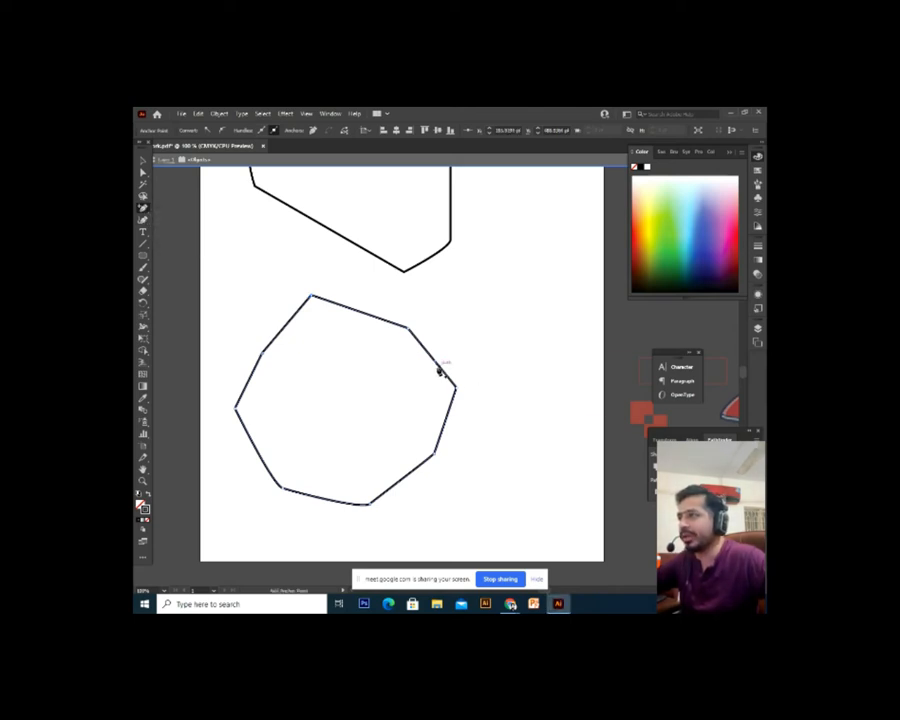
pyautogui.click(436, 366)
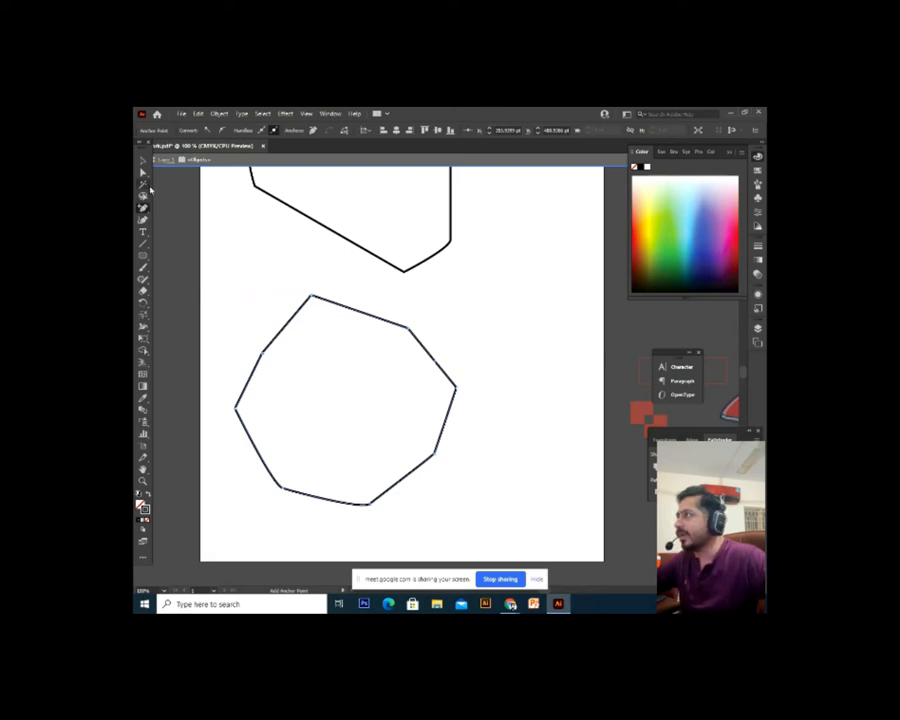
pyautogui.moveTo(437, 363); pyautogui.dragTo(481, 340)
pyautogui.hotkey('ctrl', 'z')
pyautogui.press('v')
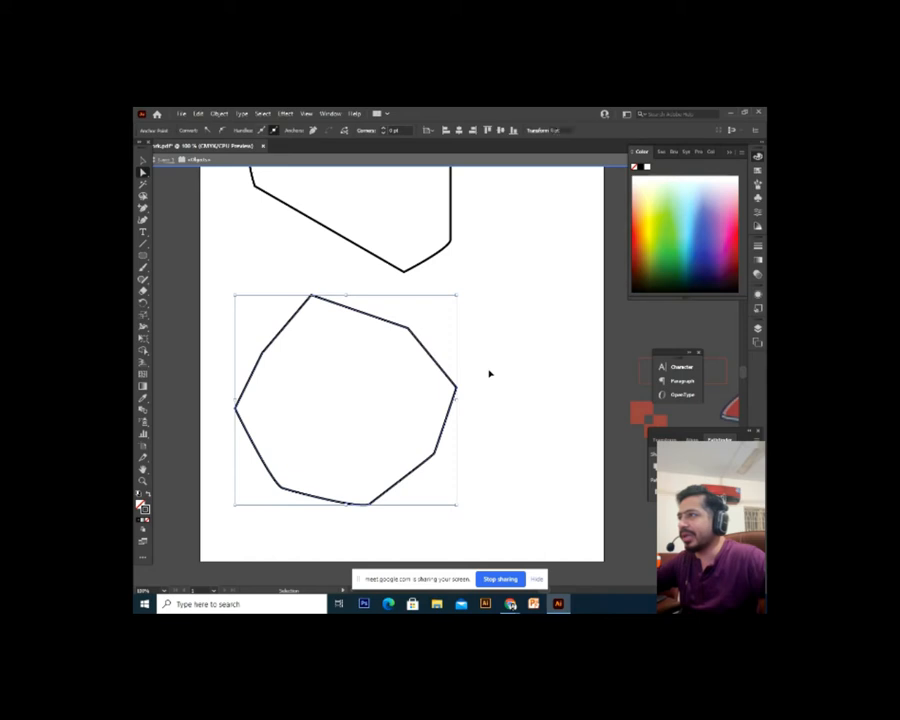
pyautogui.press('a')
pyautogui.moveTo(409, 326); pyautogui.dragTo(438, 307)
pyautogui.hotkey('ctrl', 'z')
pyautogui.press('v')
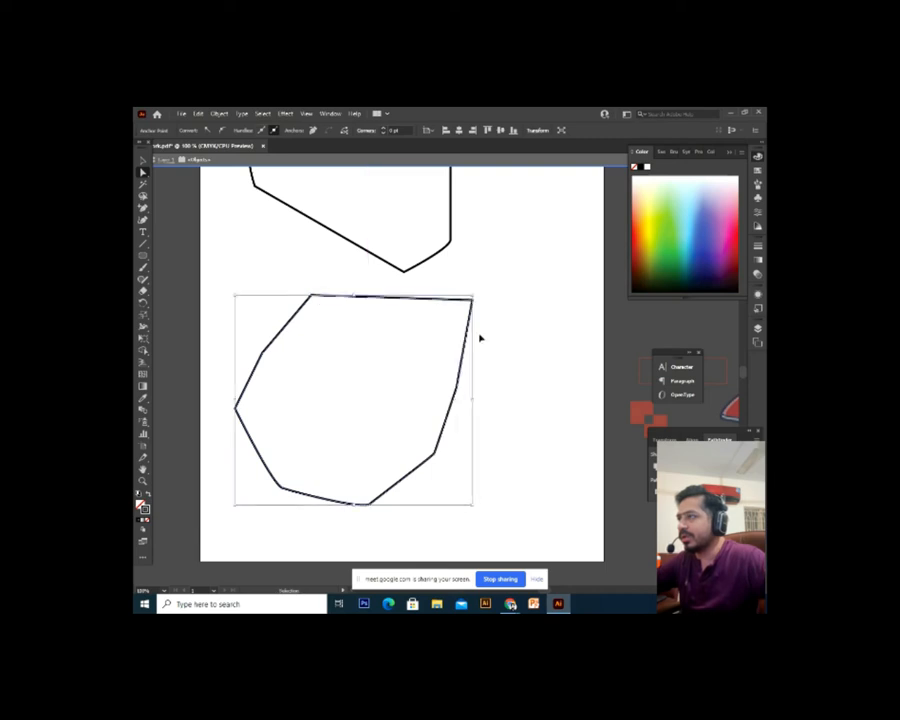
pyautogui.hotkey('ctrl', 'z')
pyautogui.press('a')
pyautogui.click(146, 209)
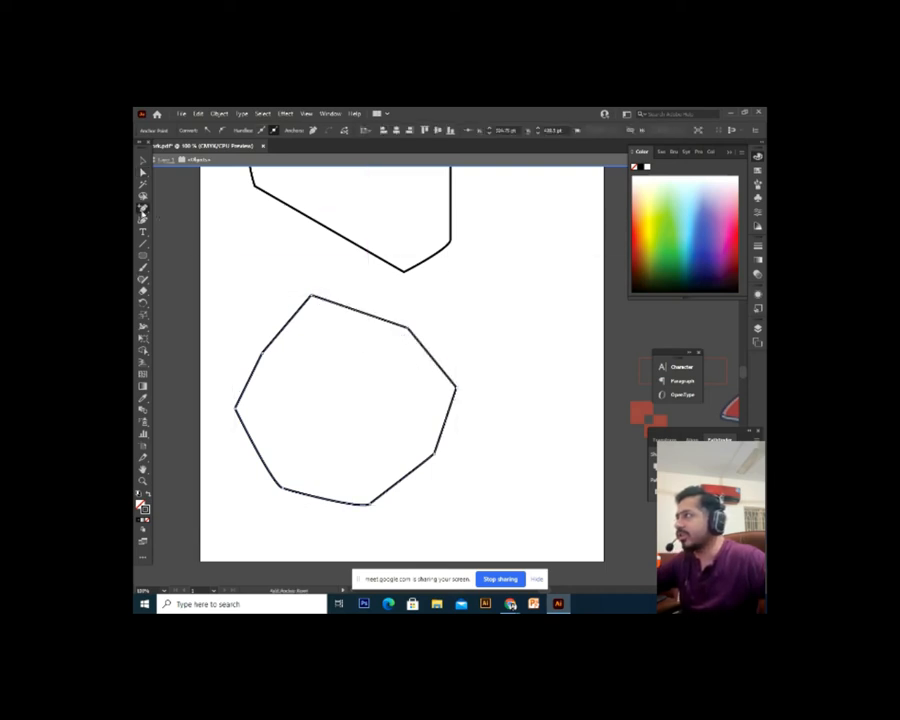
pyautogui.moveTo(143, 210); pyautogui.dragTo(216, 220)
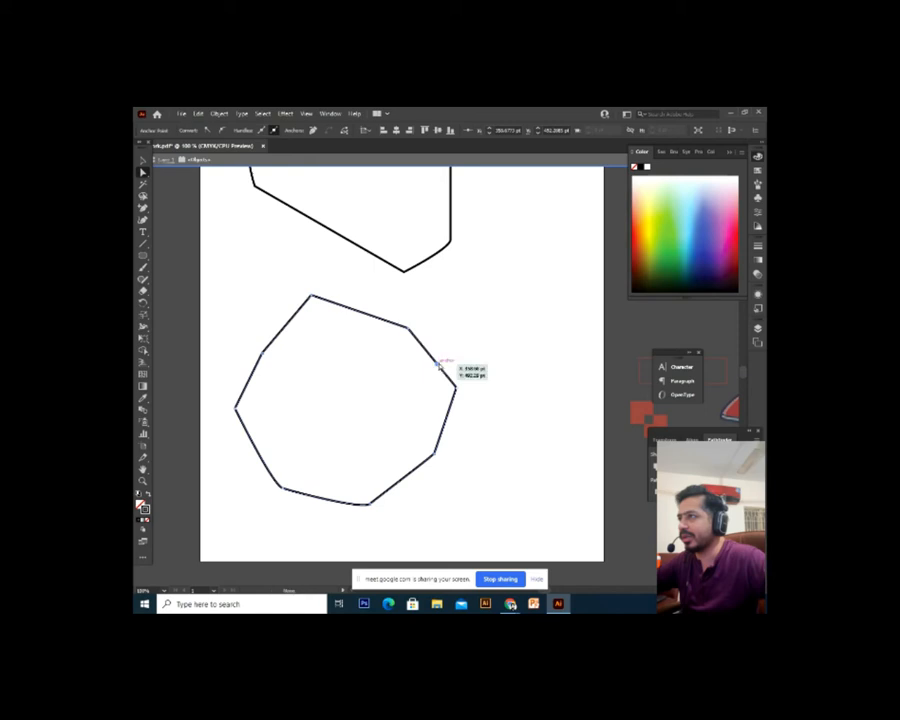
pyautogui.moveTo(448, 364); pyautogui.dragTo(476, 311)
pyautogui.hotkey('ctrl', 'z')
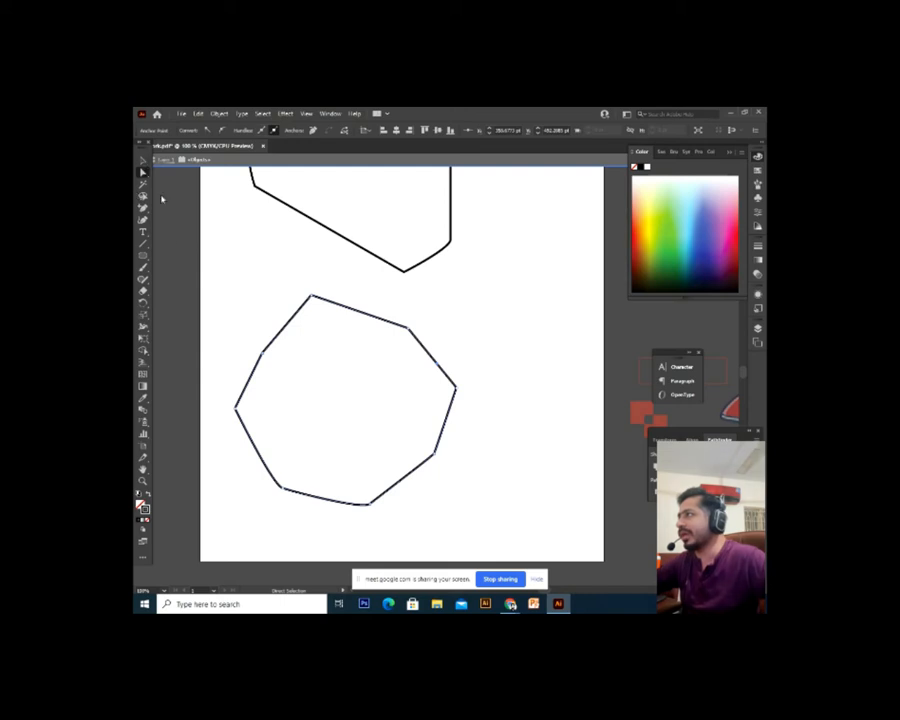
pyautogui.press('Delete')
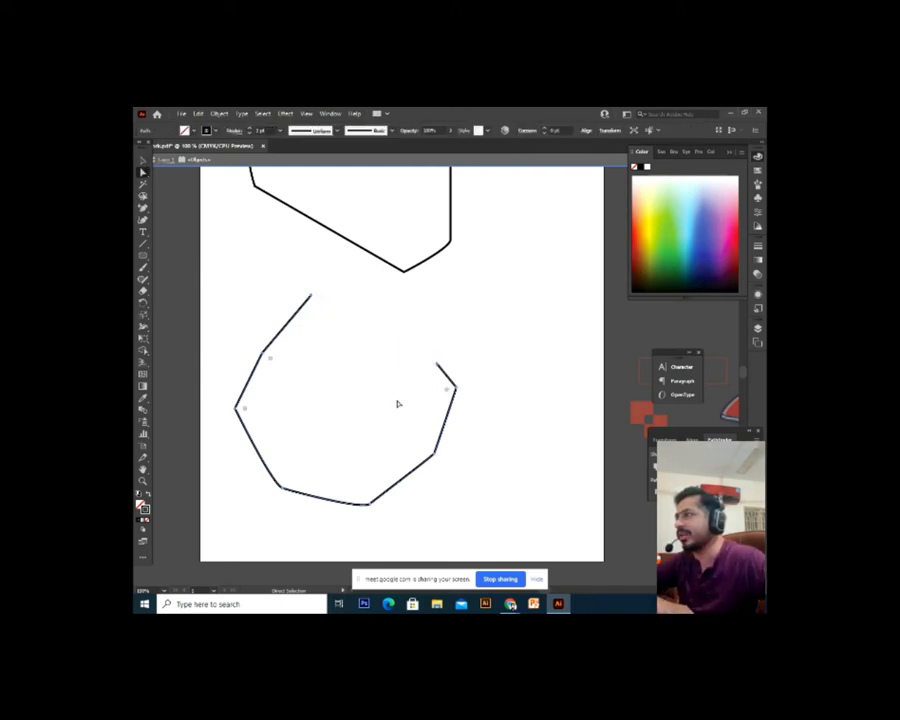
pyautogui.press('v')
pyautogui.click(388, 360)
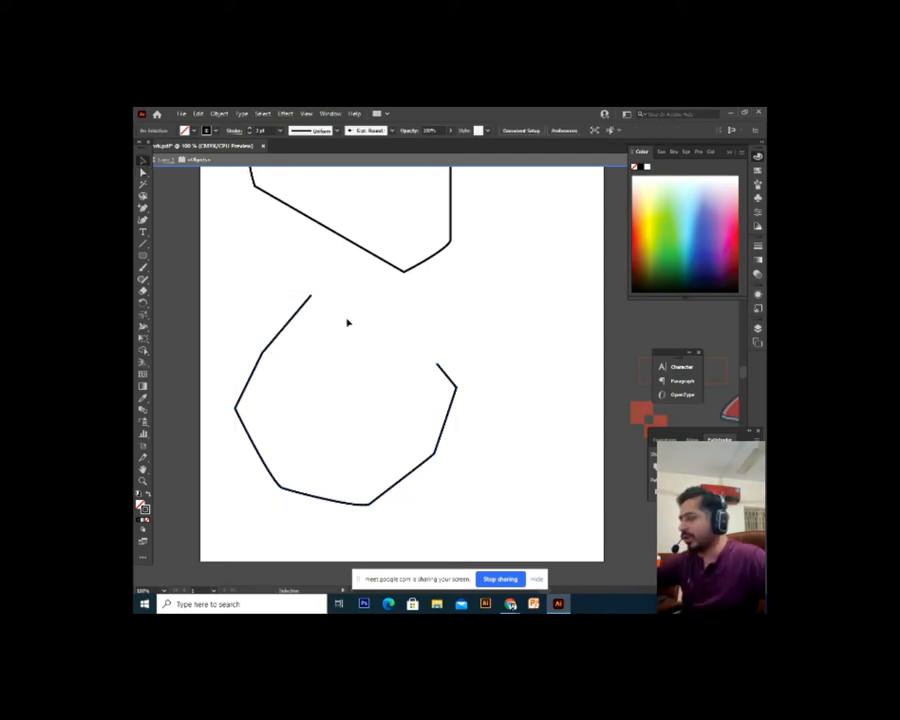
pyautogui.hotkey('ctrl', 'z')
pyautogui.click(241, 352)
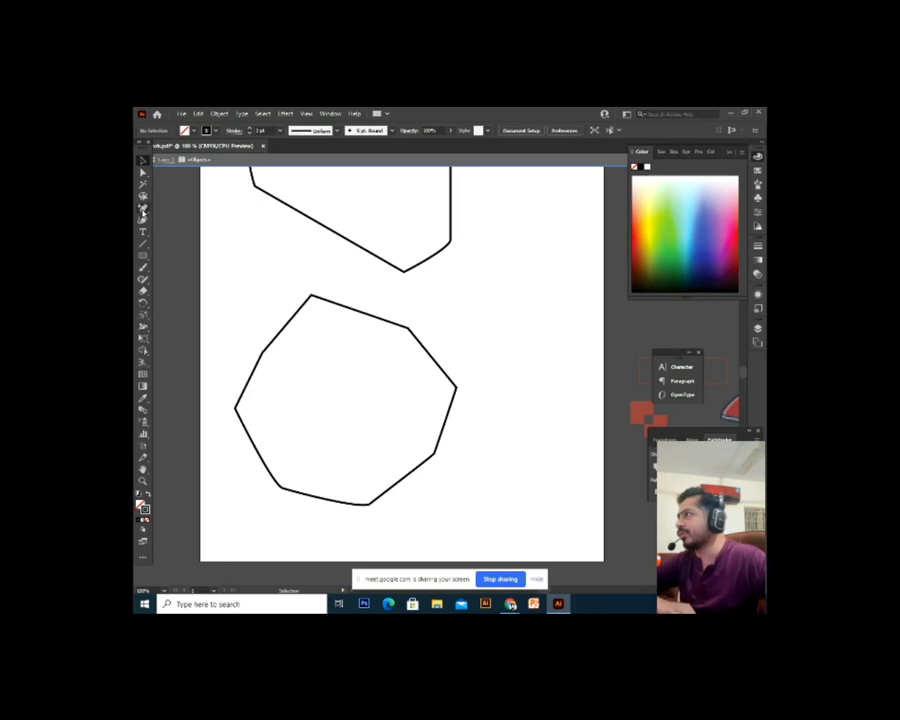
# Remove the upper-right anchor, delete the top-right segment, and rejoin the path ends with Ctrl+J
pyautogui.click(143, 210)
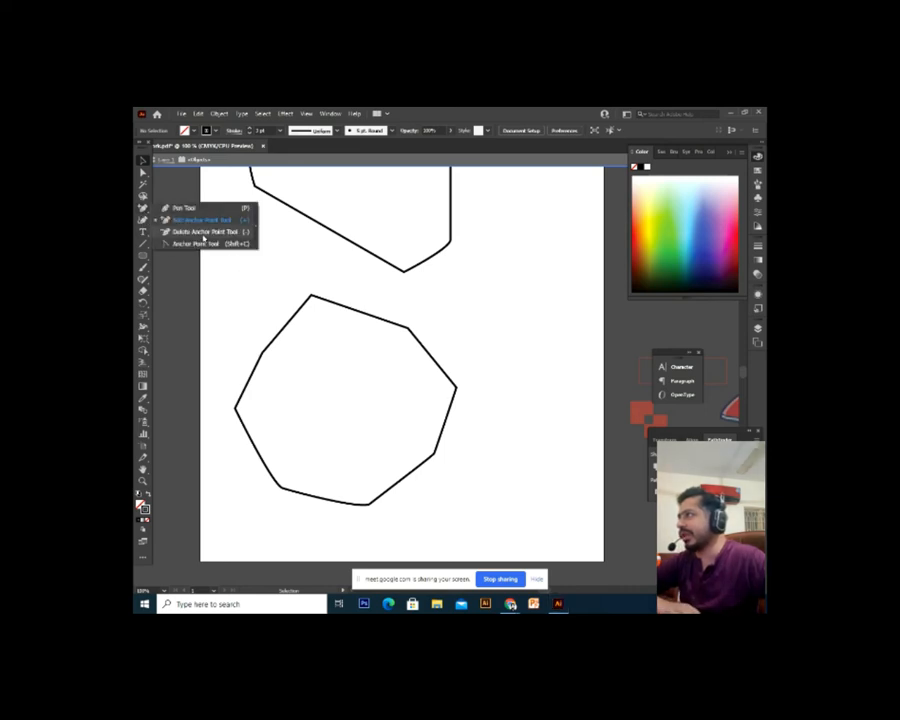
pyautogui.click(233, 233)
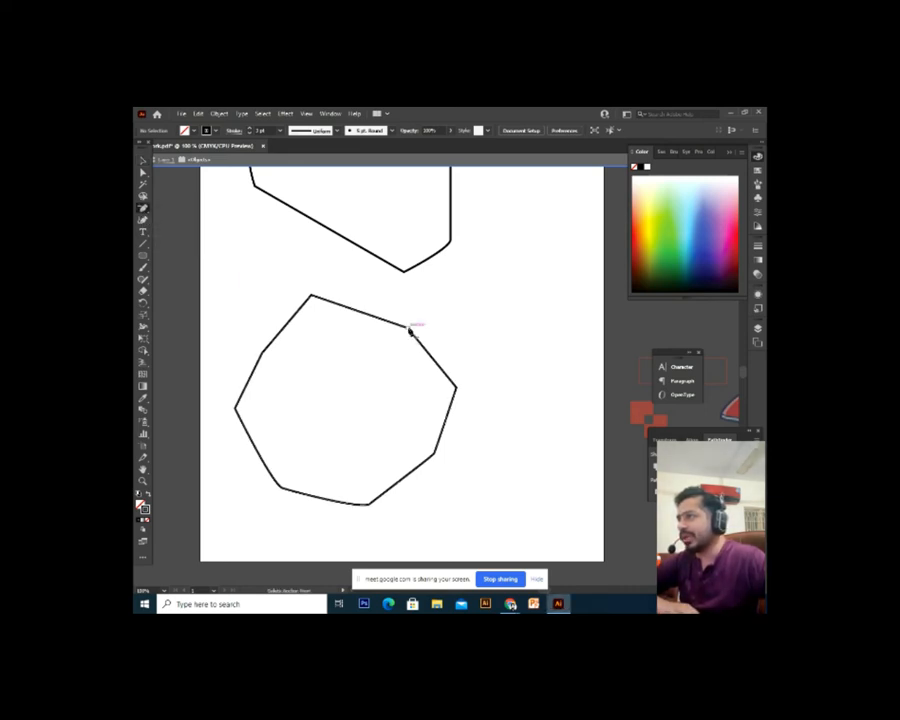
pyautogui.click(409, 328)
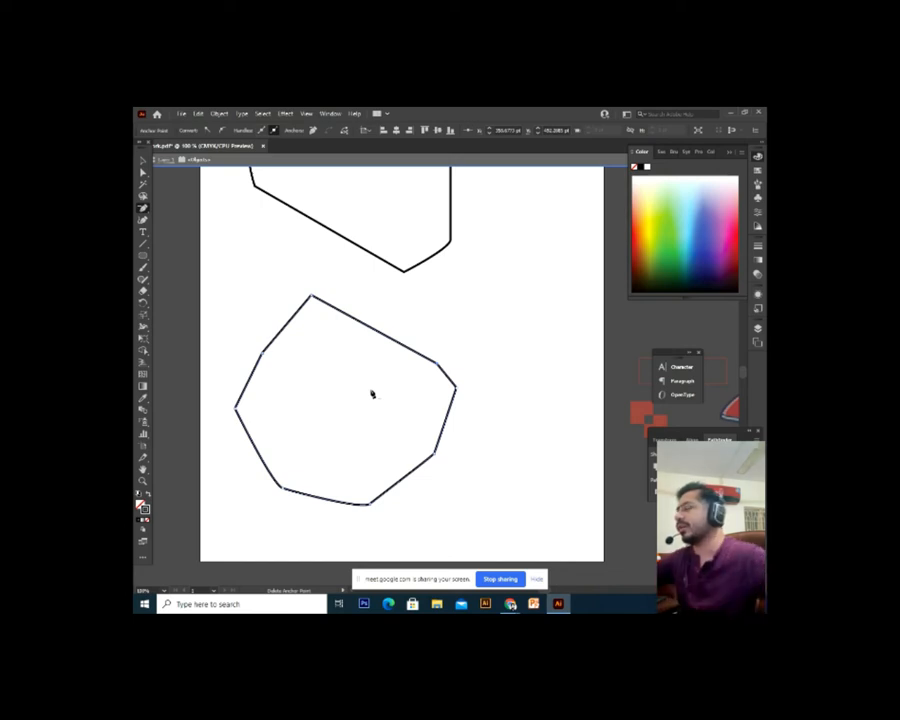
pyautogui.click(143, 172)
pyautogui.click(432, 368)
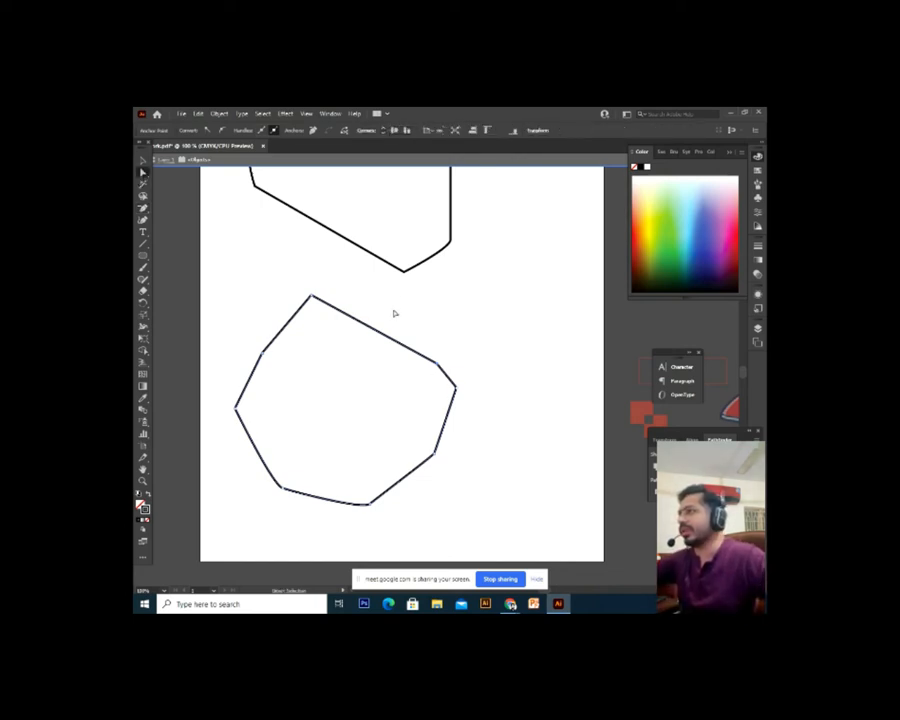
pyautogui.press('Delete')
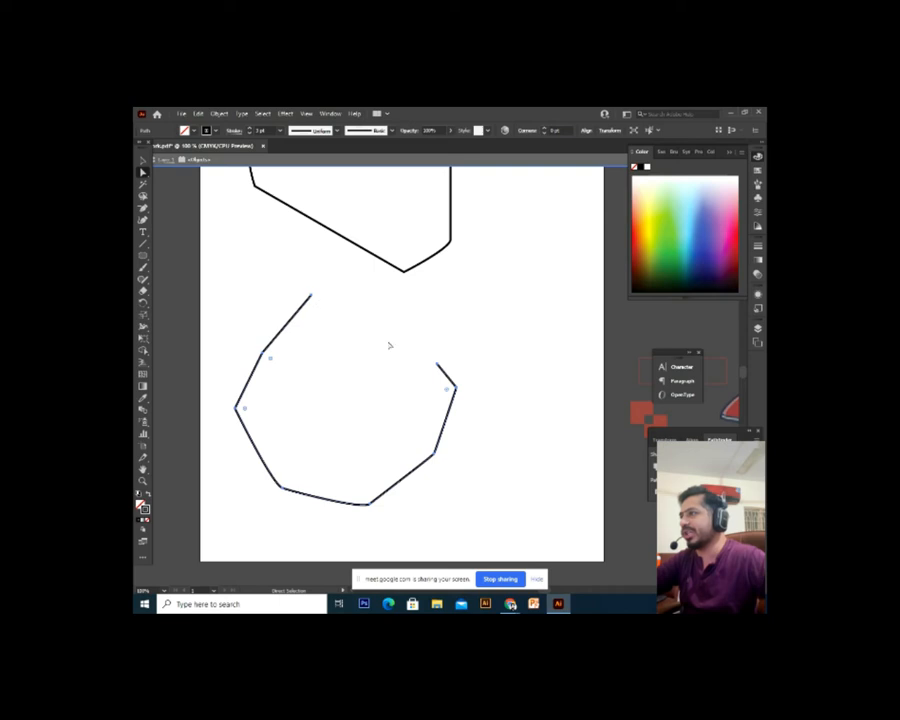
pyautogui.press('v')
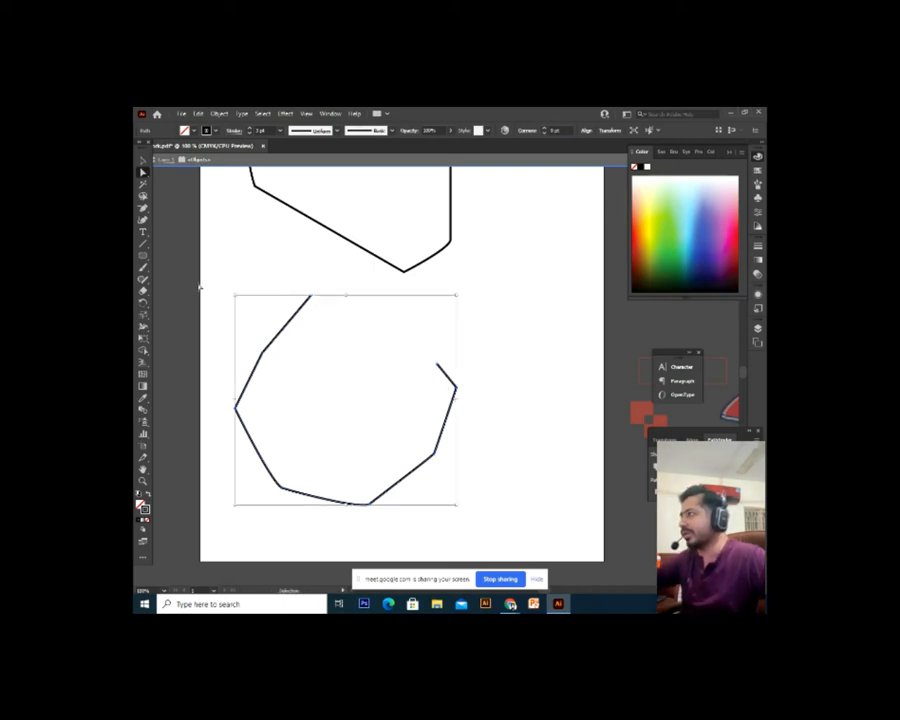
pyautogui.hotkey('ctrl', 'j')
# Try deleting the top, top-left and left anchors with the Delete Anchor Point tool, then undo
pyautogui.press('a')
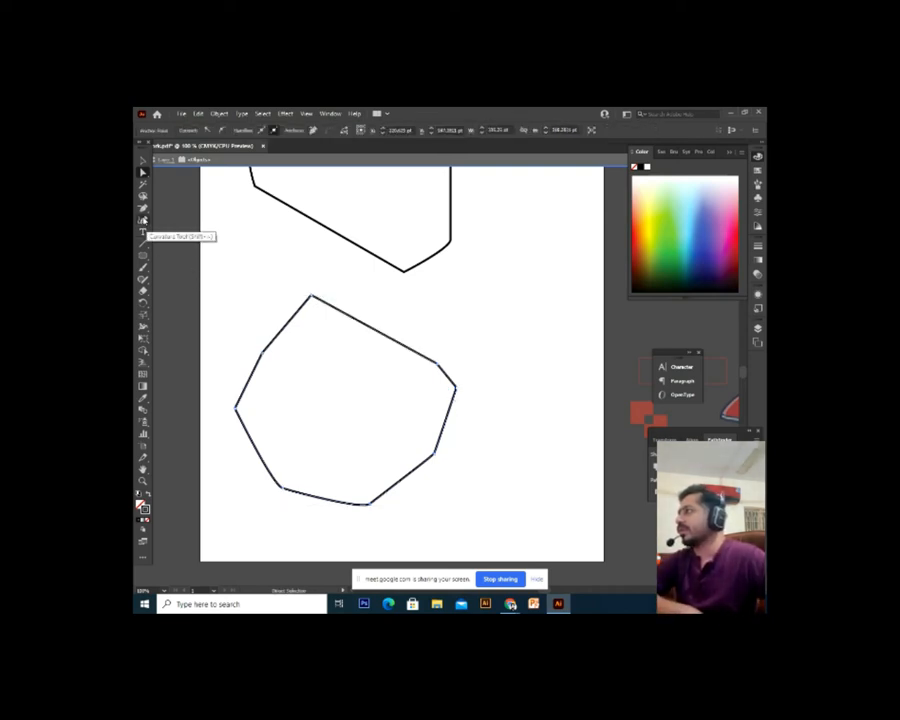
pyautogui.click(143, 208)
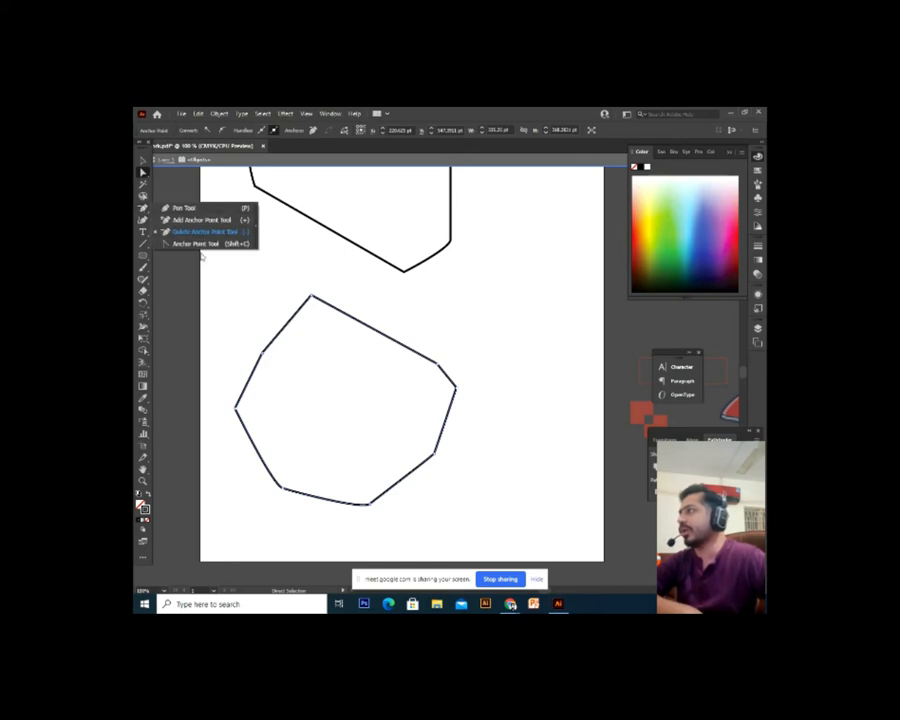
pyautogui.click(205, 231)
pyautogui.click(436, 380)
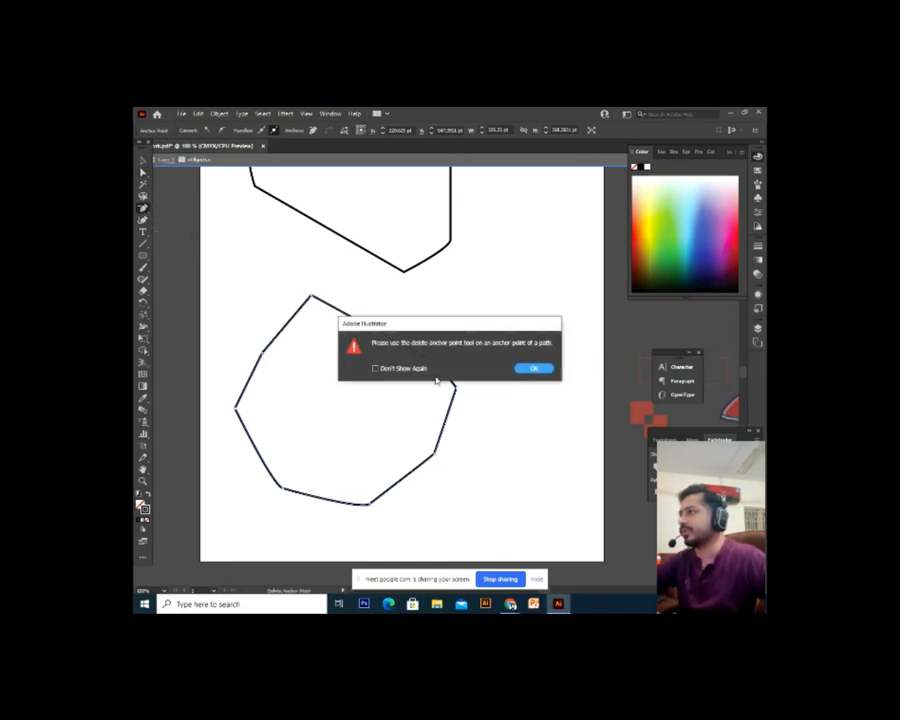
pyautogui.press('Return')
pyautogui.click(312, 298)
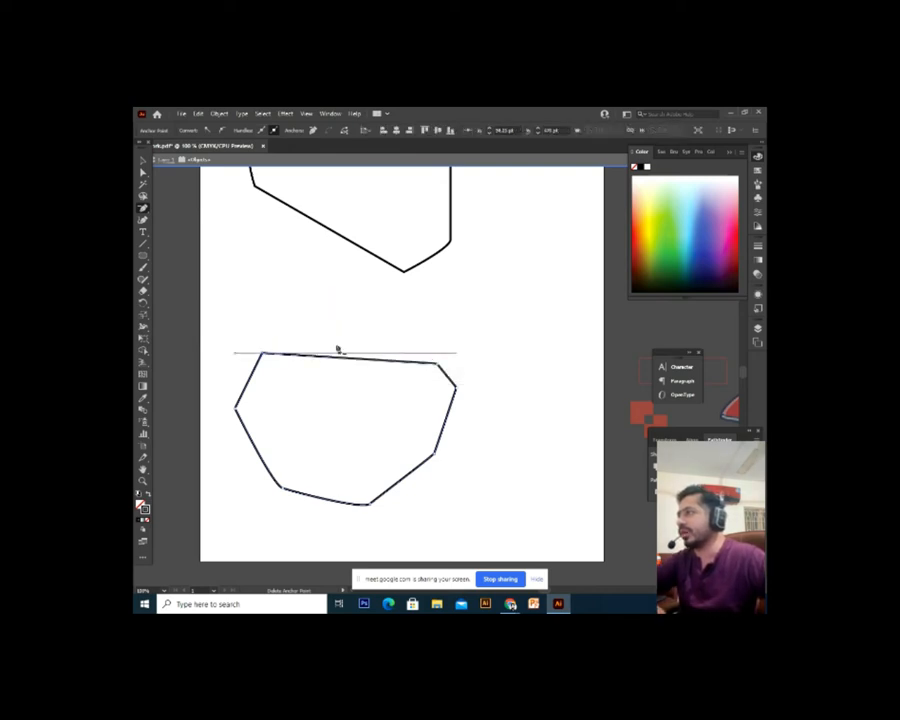
pyautogui.click(260, 355)
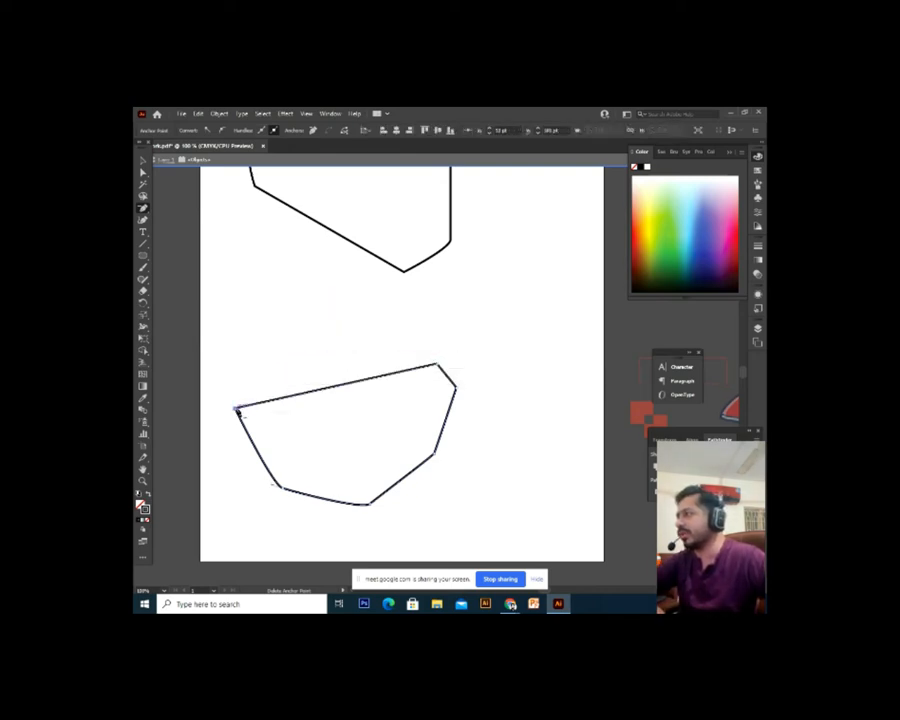
pyautogui.click(237, 409)
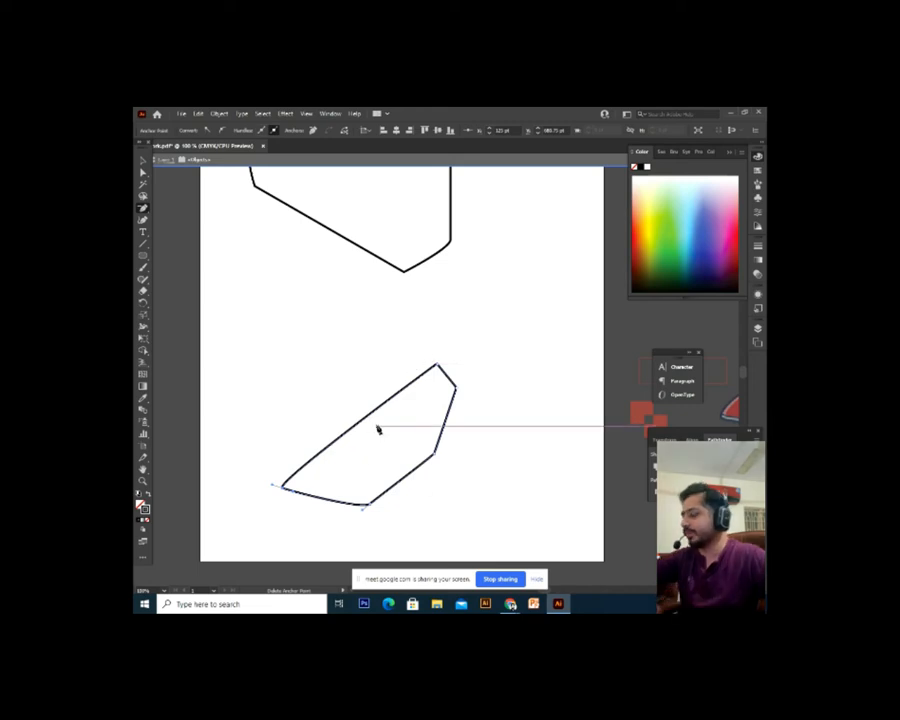
pyautogui.hotkey('ctrl', 'z')
pyautogui.hotkey('ctrl', 'z')
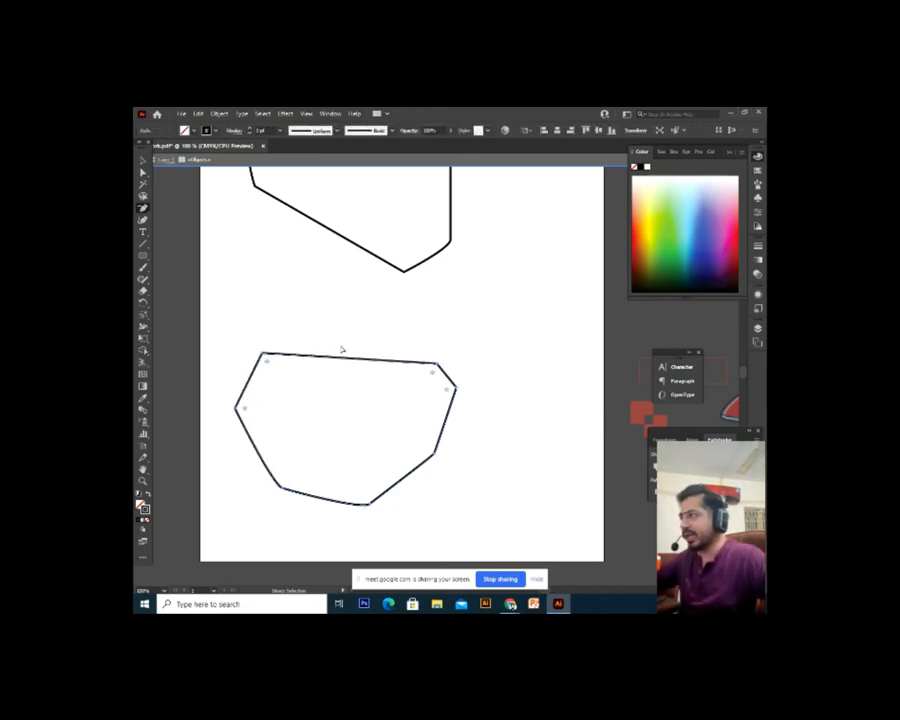
# Convert the top-left, right, lower-right and bottom corners into smooth curves
pyautogui.moveTo(143, 208); pyautogui.dragTo(202, 231)
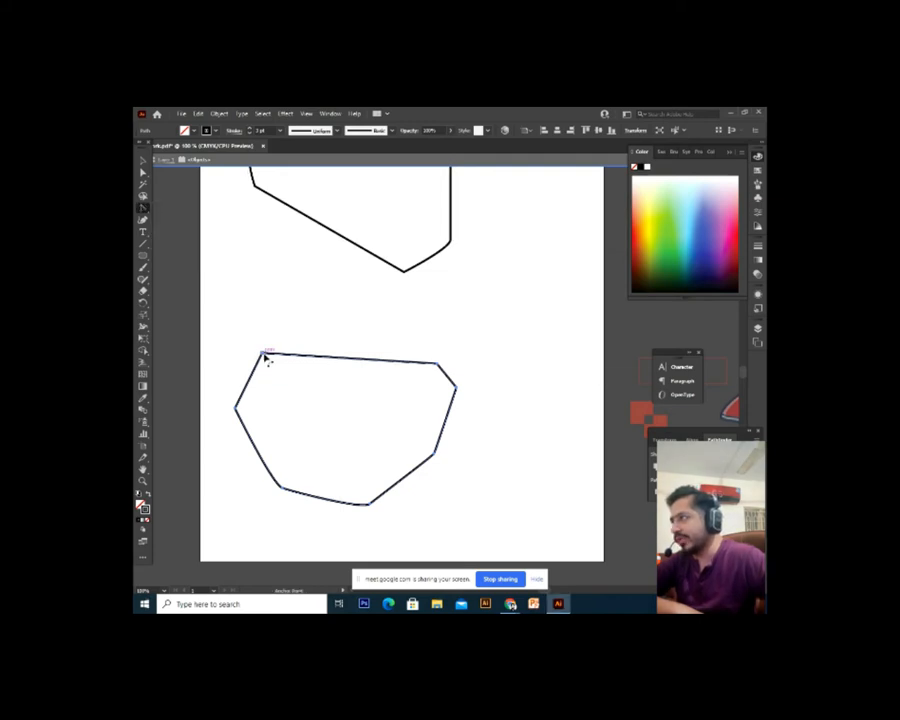
pyautogui.click(263, 355)
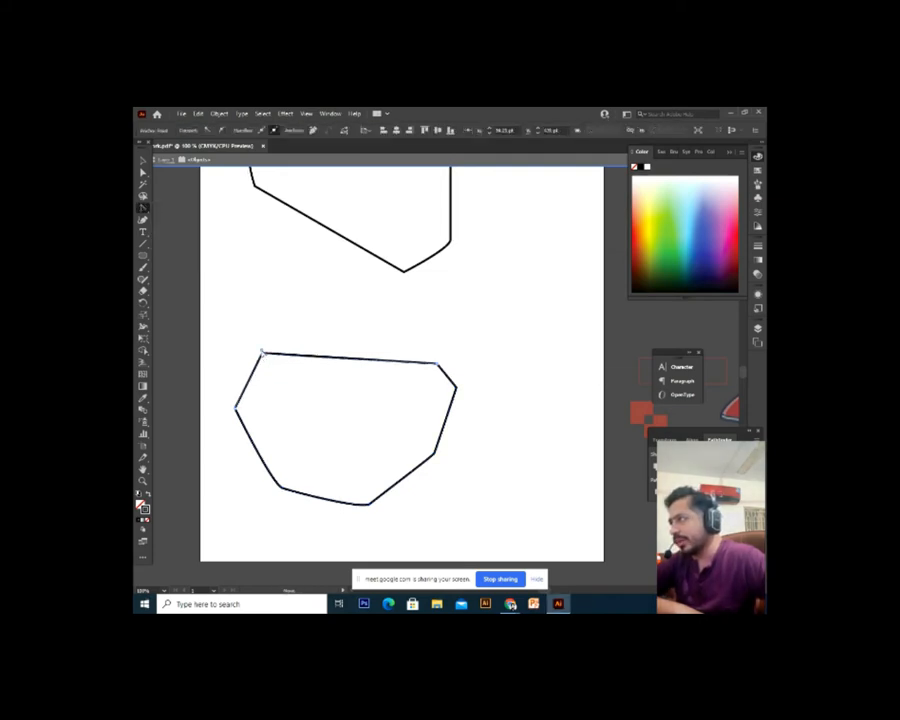
pyautogui.moveTo(263, 353); pyautogui.dragTo(208, 341)
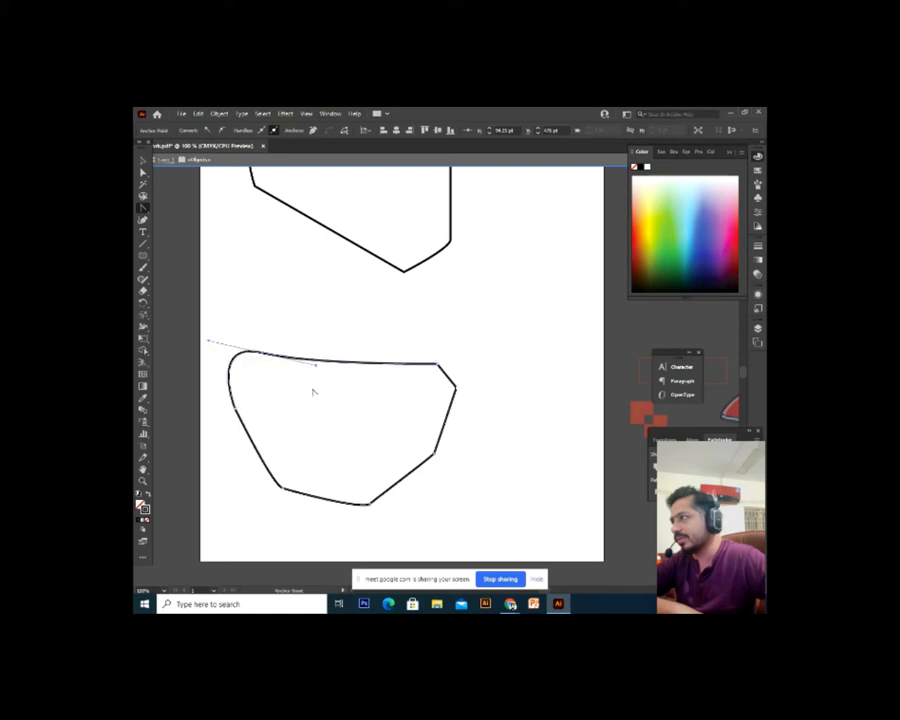
pyautogui.moveTo(456, 387); pyautogui.dragTo(482, 331)
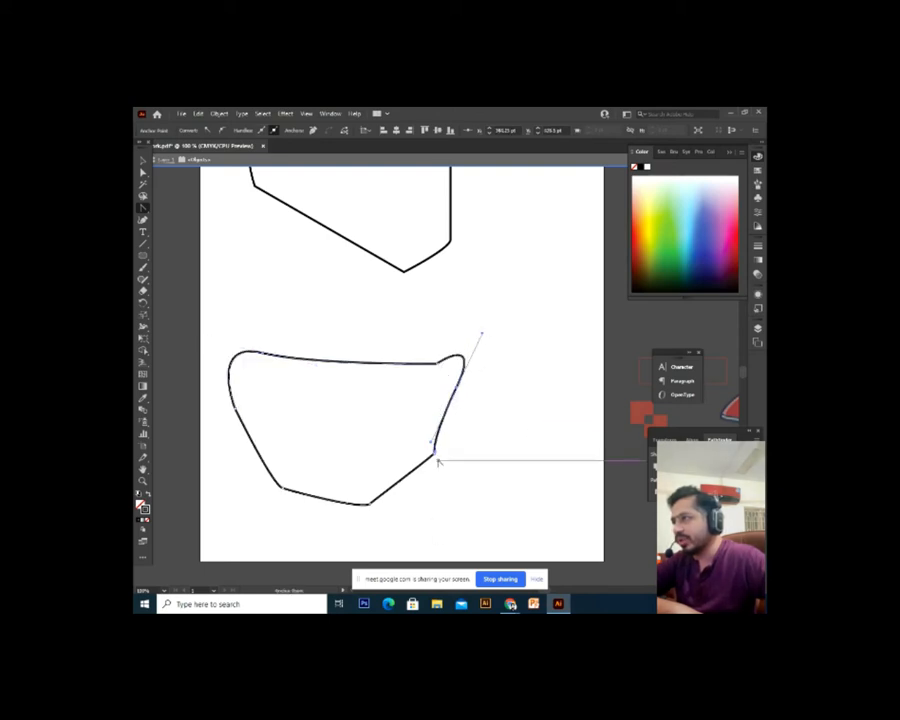
pyautogui.moveTo(436, 457); pyautogui.dragTo(502, 388)
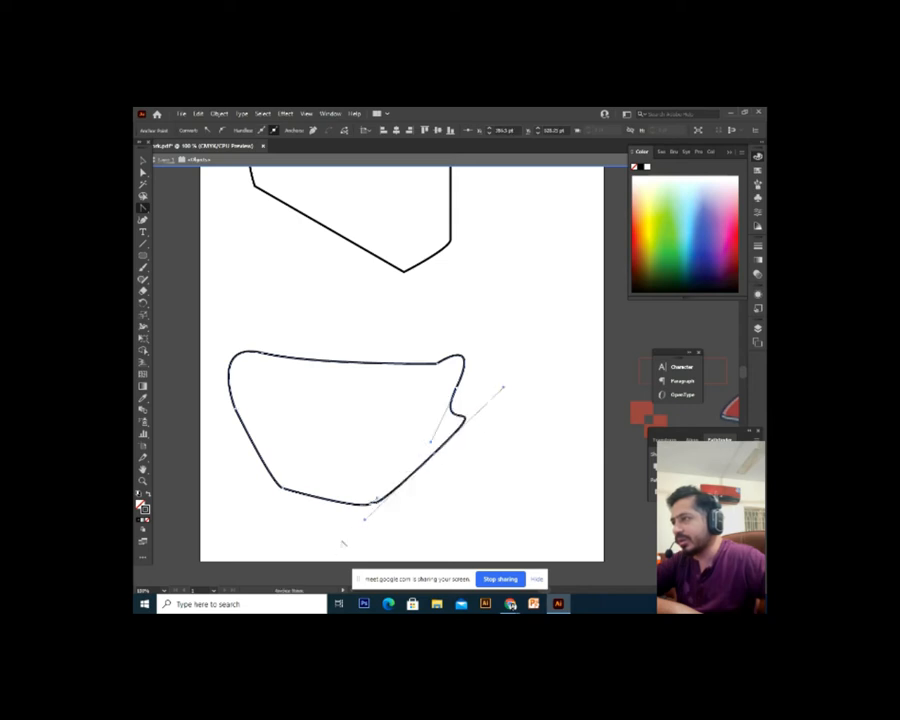
pyautogui.moveTo(368, 504); pyautogui.dragTo(493, 490)
# Select the reshaped lower shape and delete it
pyautogui.press('v')
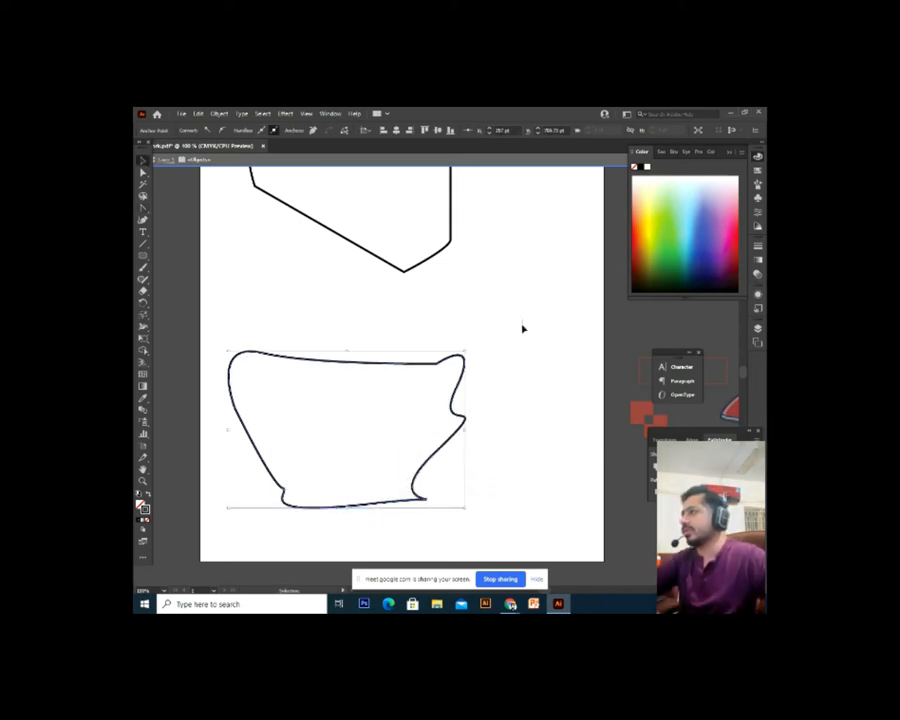
pyautogui.scroll(-2, 230, 553)
pyautogui.press('Delete')
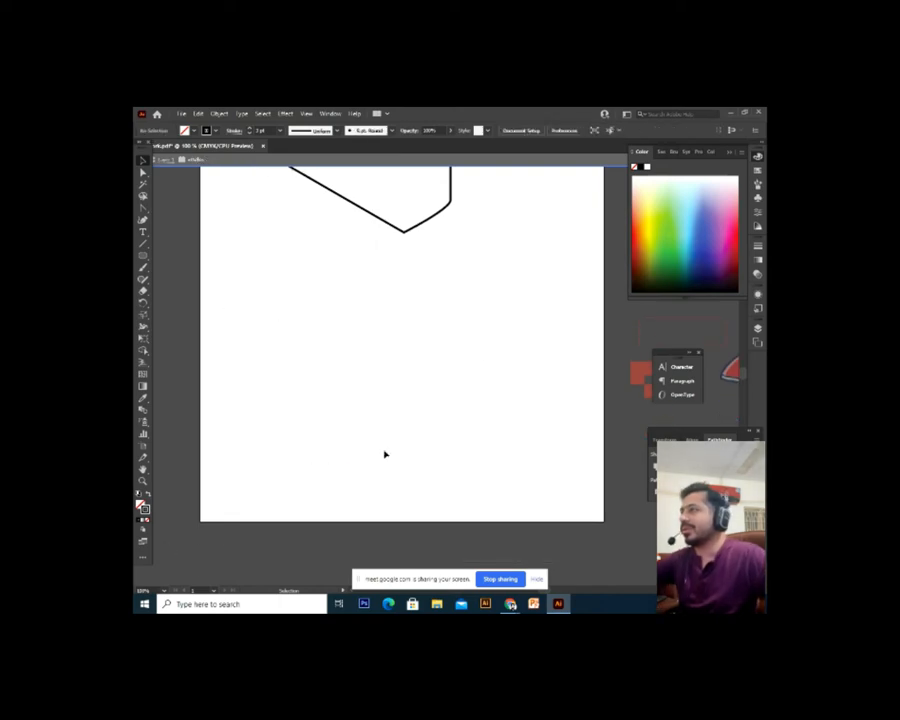
# Exit isolation mode, then select and delete the remaining black outline
pyautogui.scroll(1, 432, 295)
pyautogui.scroll(-1, 434, 321)
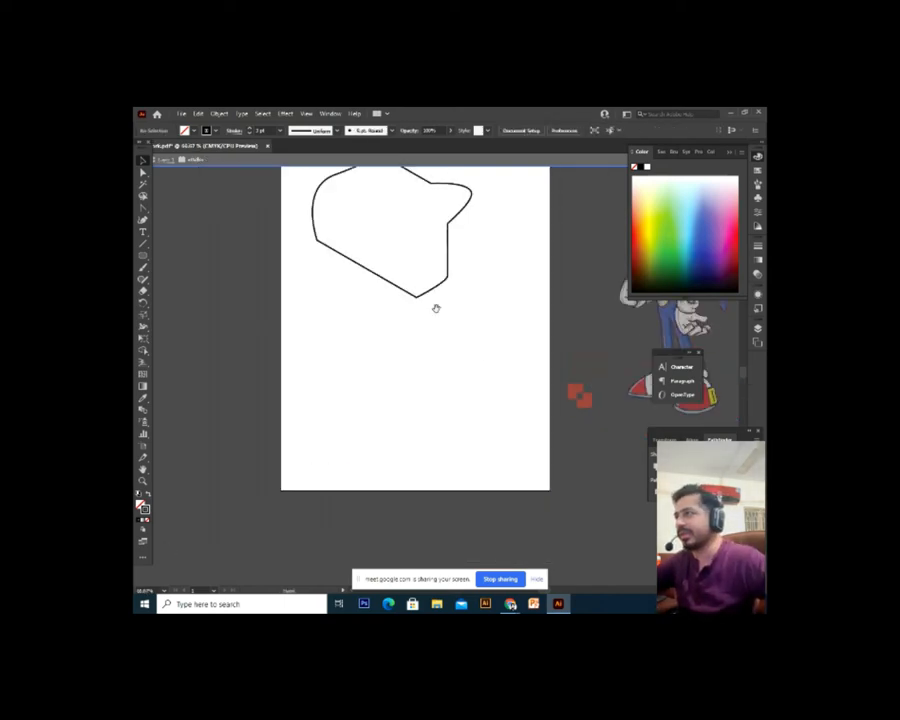
pyautogui.moveTo(436, 308); pyautogui.dragTo(342, 415)
pyautogui.press('Escape')
pyautogui.click(386, 392)
pyautogui.press('Delete')
# Centre the empty artboard in view at 100% zoom
pyautogui.moveTo(307, 477); pyautogui.dragTo(350, 441)
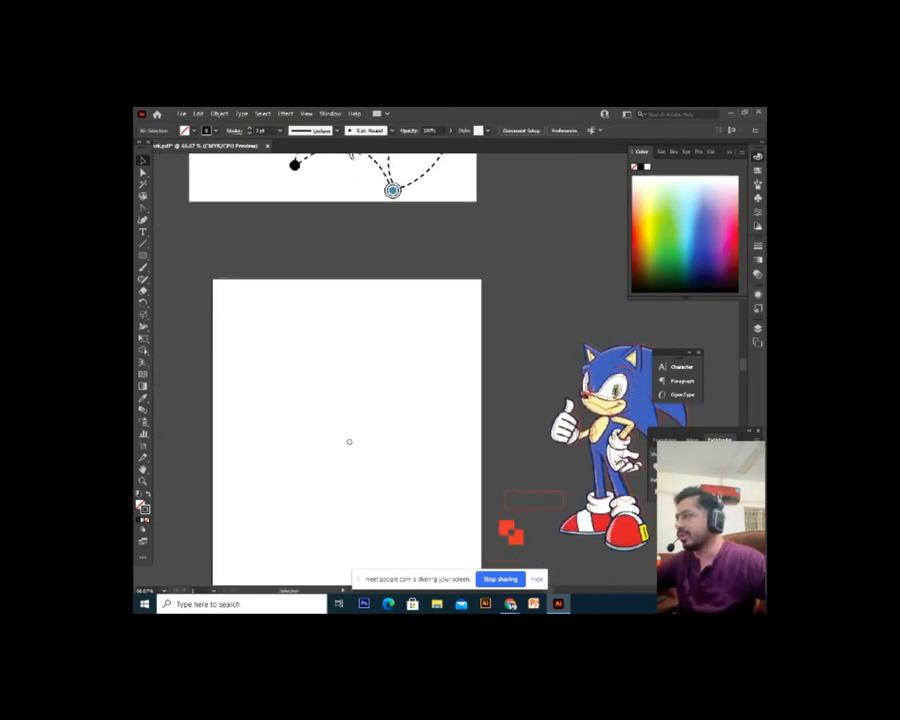
pyautogui.hotkey('ctrl', '+')
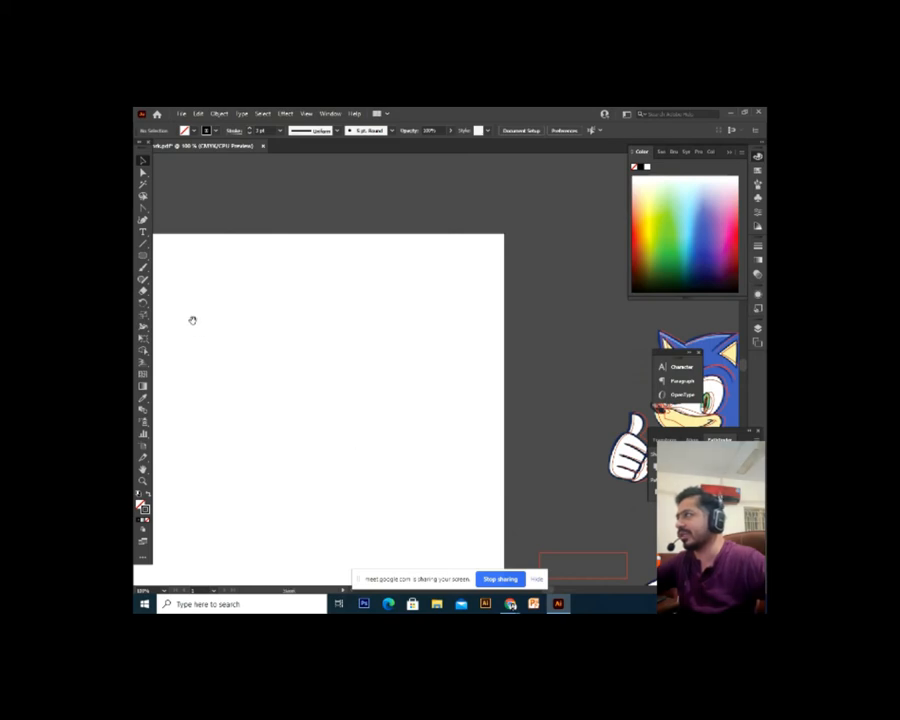
pyautogui.moveTo(193, 320); pyautogui.dragTo(280, 352)
pyautogui.moveTo(326, 434); pyautogui.dragTo(326, 431)
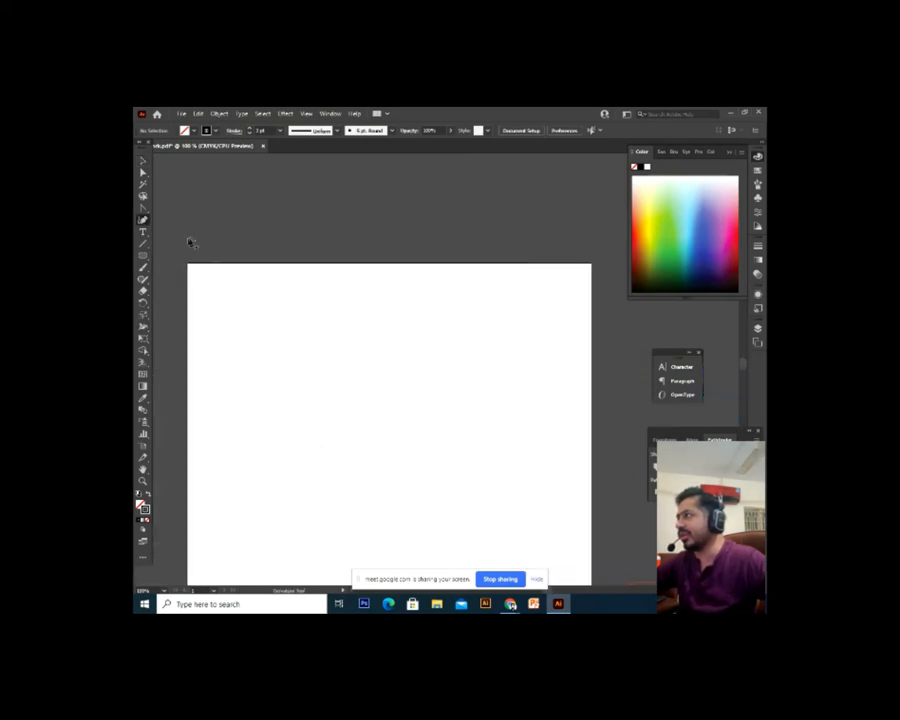
# Place a Pen anchor on the artboard, then box-select the stray point and delete it
pyautogui.rightClick(143, 208)
pyautogui.click(170, 208)
pyautogui.moveTo(331, 351); pyautogui.dragTo(321, 325)
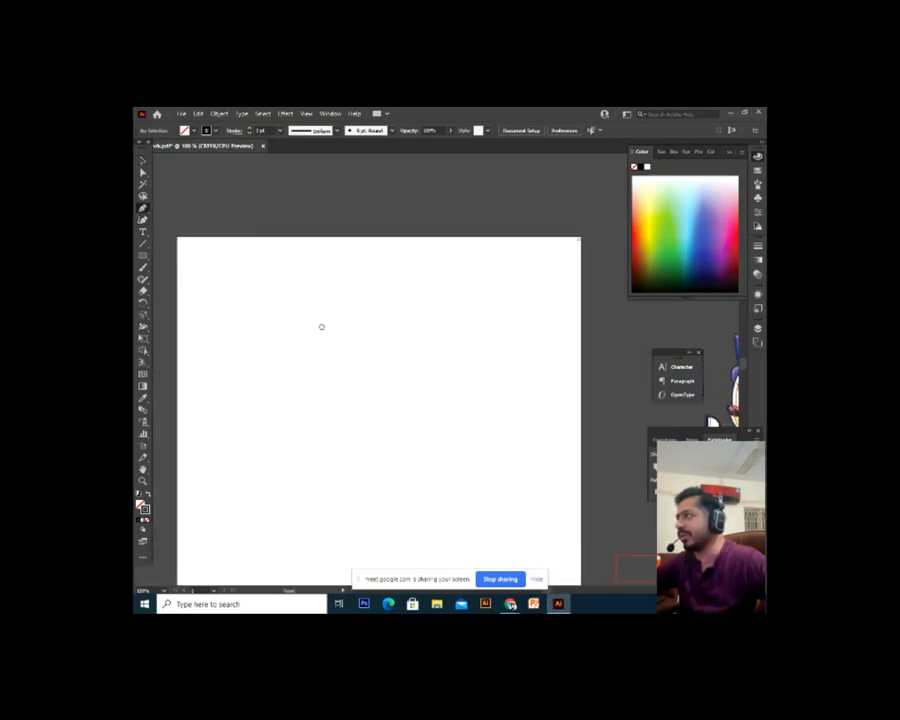
pyautogui.click(260, 307)
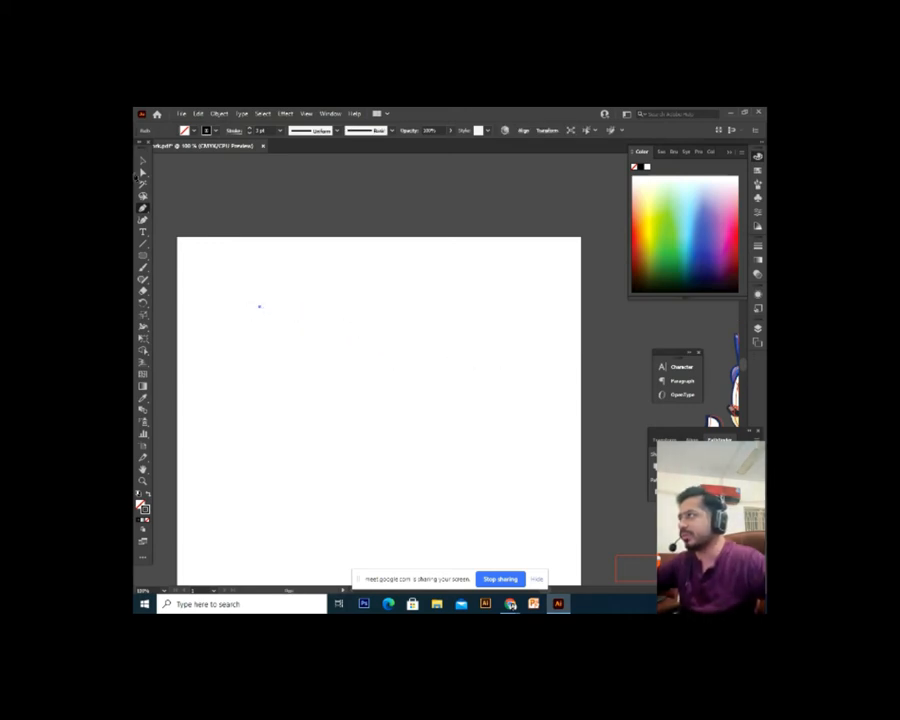
pyautogui.click(142, 162)
pyautogui.moveTo(305, 269); pyautogui.dragTo(224, 358)
pyautogui.press('Delete')
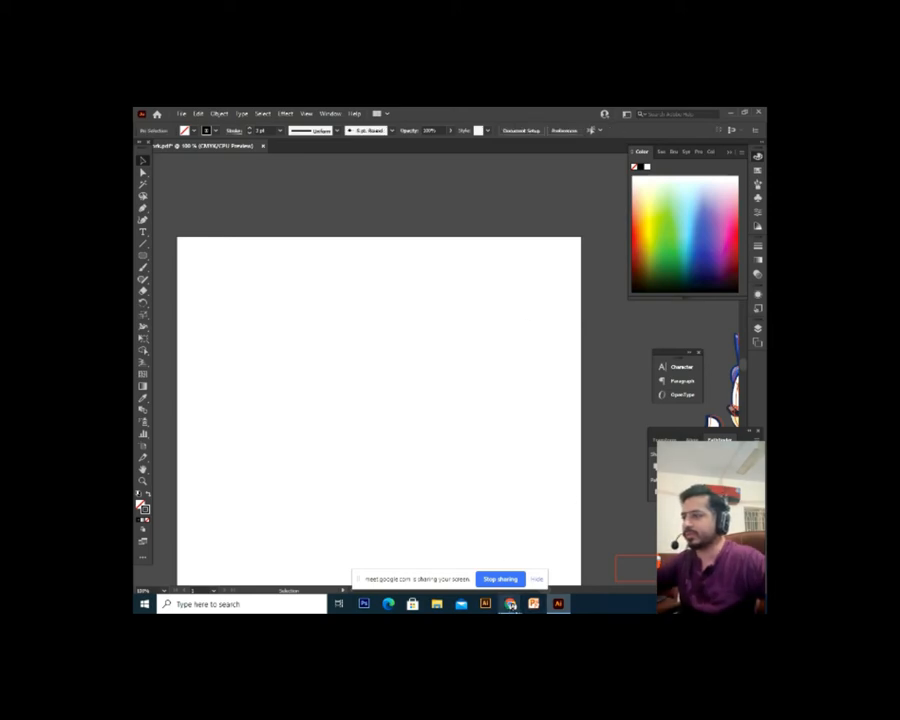
# Bring Chrome forward and search Google Images for 'icon'
pyautogui.rightClick(510, 603)
pyautogui.click(510, 603)
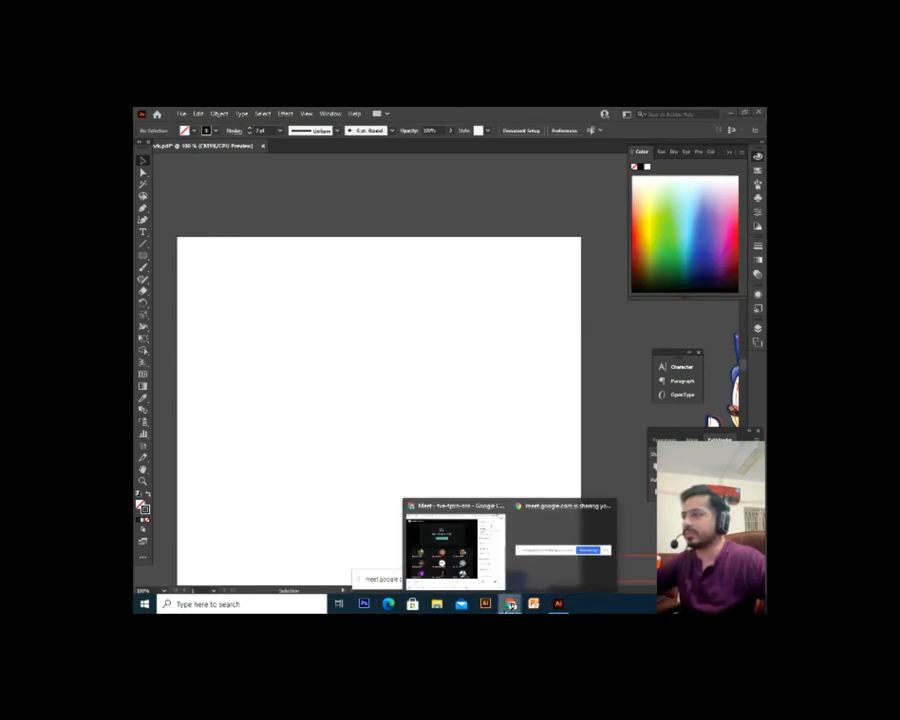
pyautogui.click(480, 563)
pyautogui.click(616, 113)
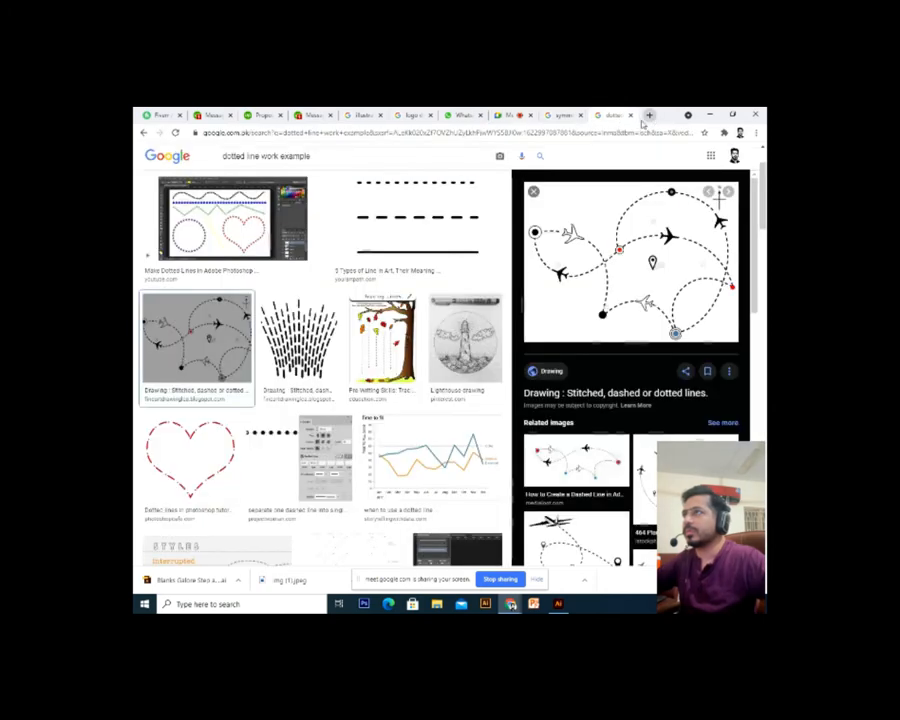
pyautogui.tripleClick(350, 160)
pyautogui.write('icon')
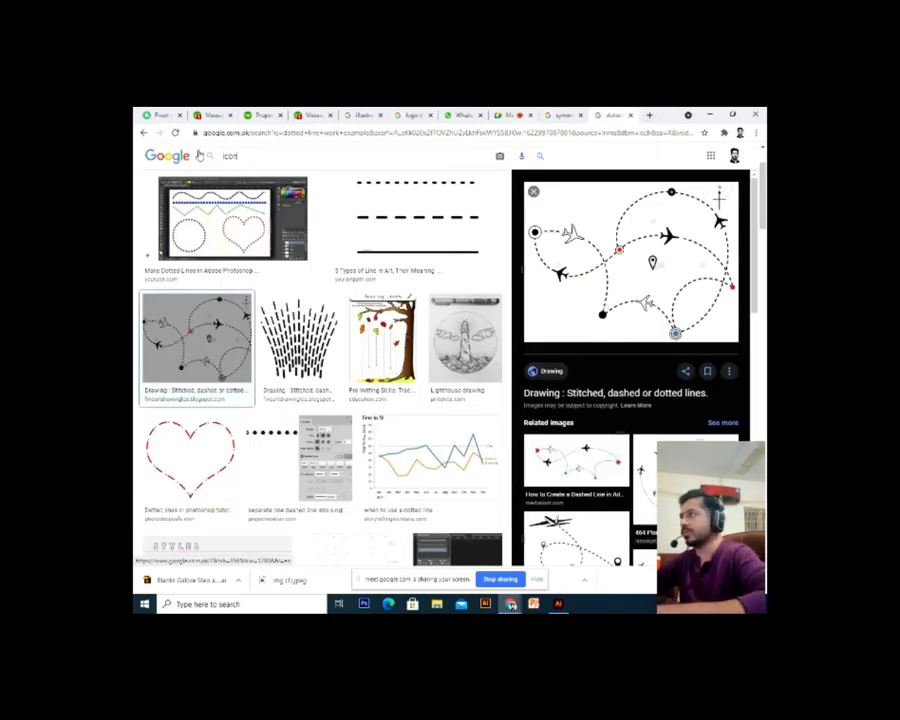
pyautogui.press('Return')
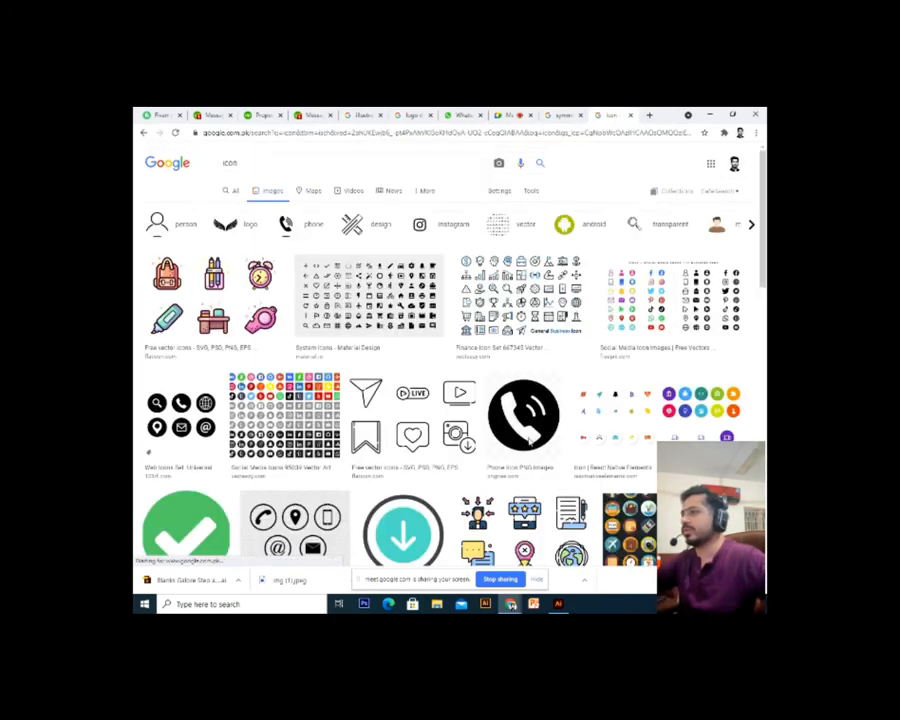
# Preview the 'Web Icons set. Universal web icon' result, then go to the Upwork tab
pyautogui.click(199, 476)
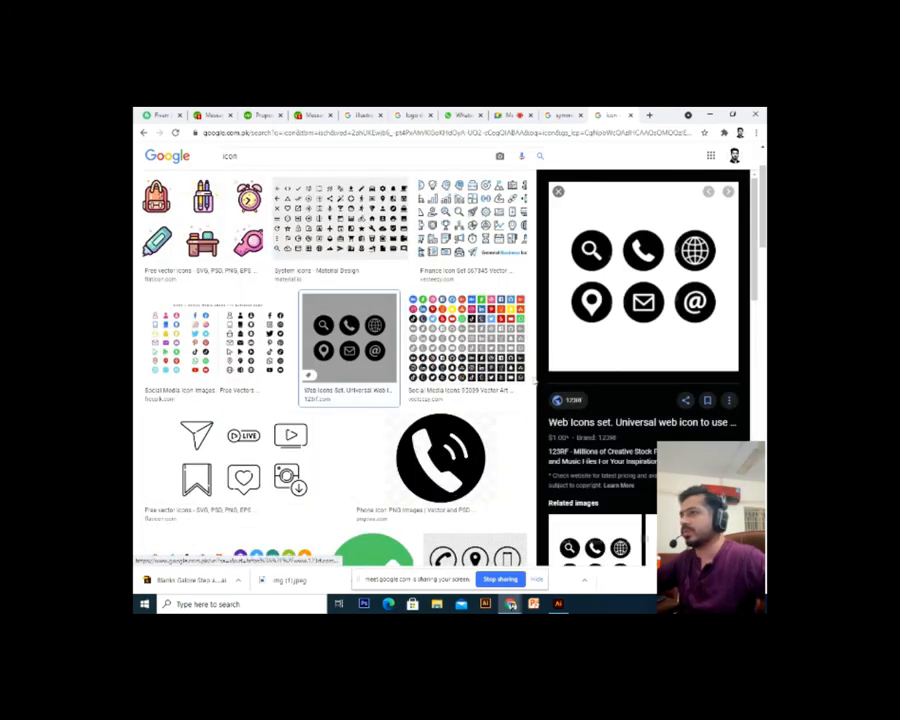
pyautogui.scroll(-2, 402, 420)
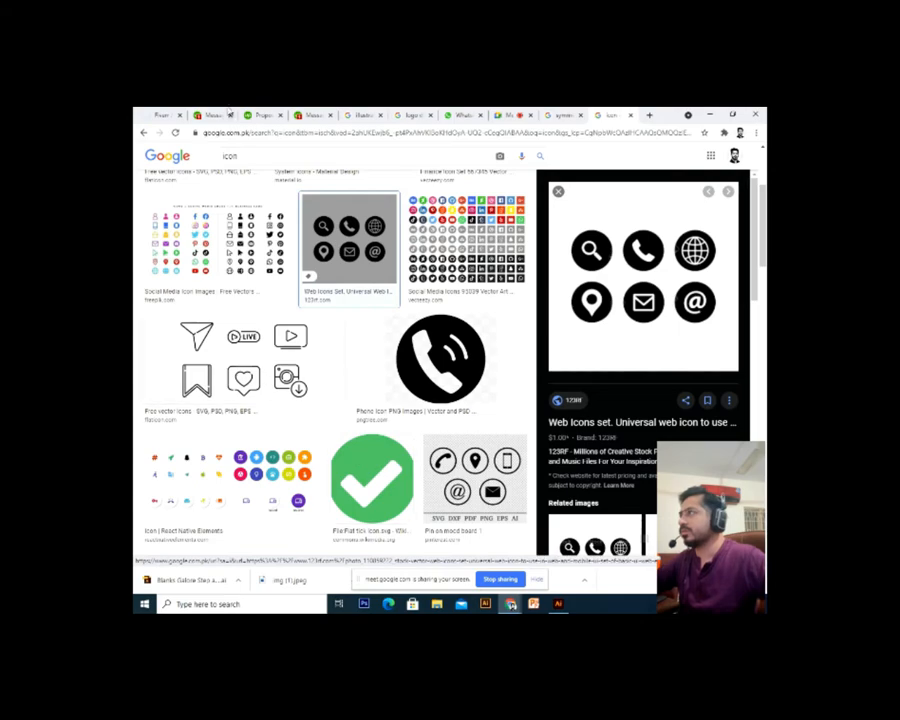
pyautogui.click(229, 113)
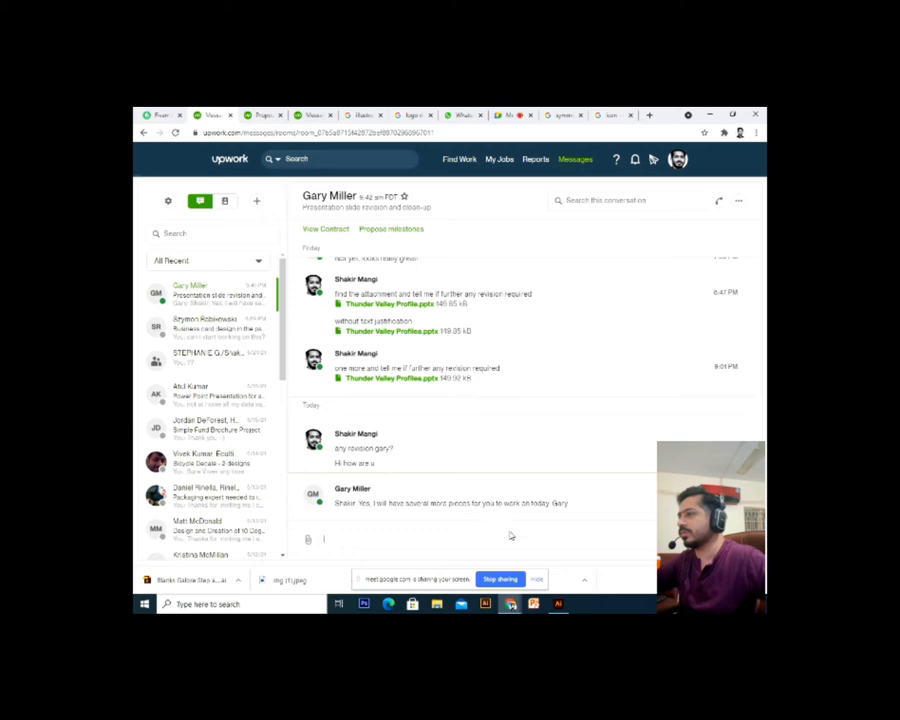
# Send the client a short greeting in the chat, then switch to the 'symmetry design' image results
pyautogui.write('Hi Gary')
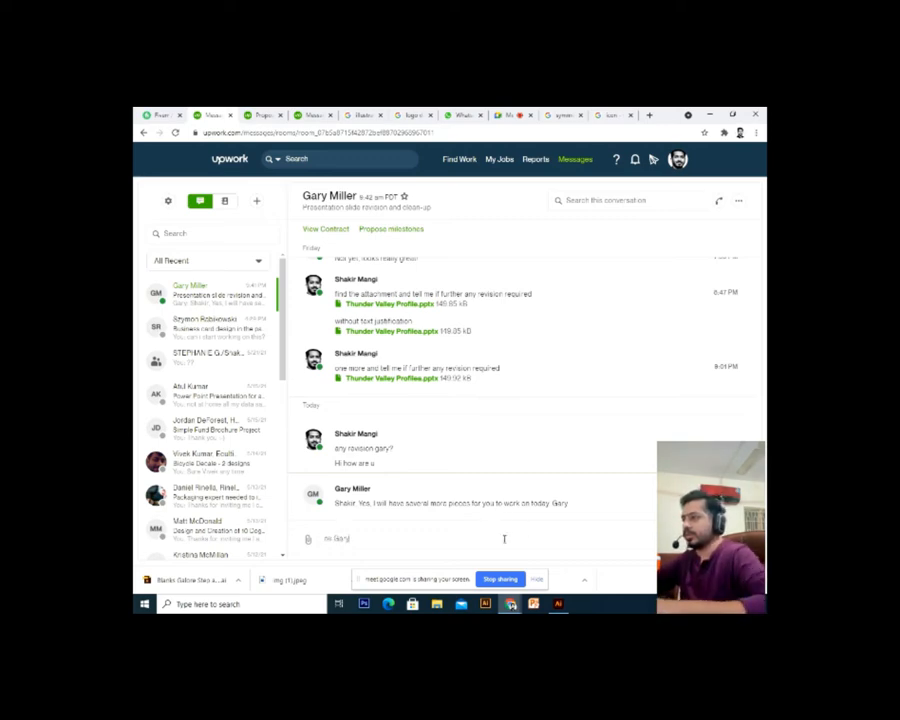
pyautogui.press('Return')
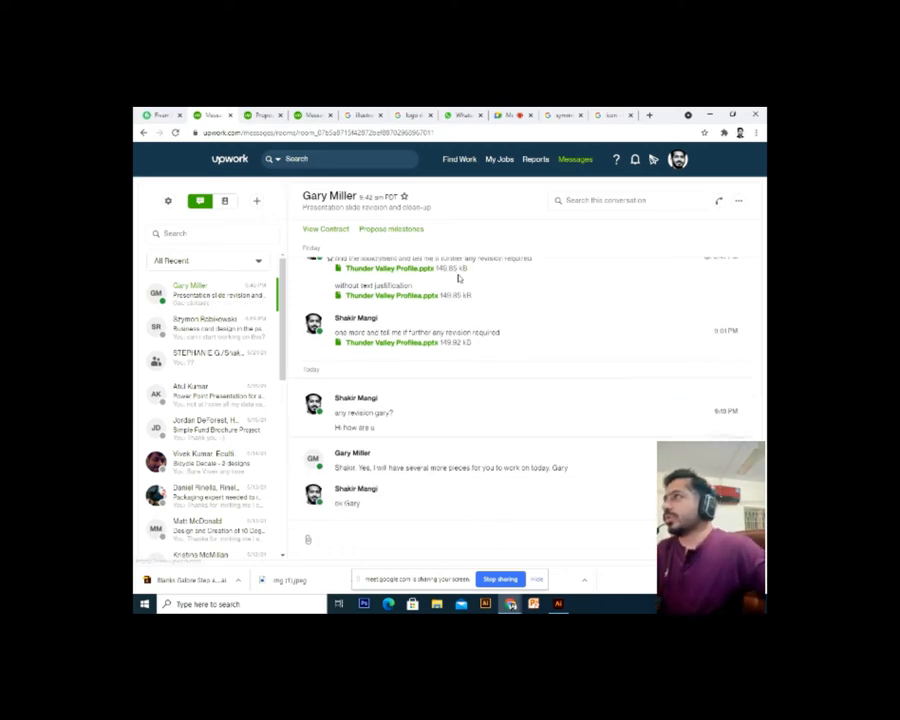
pyautogui.click(517, 113)
pyautogui.hotkey('ctrl', 'Tab')
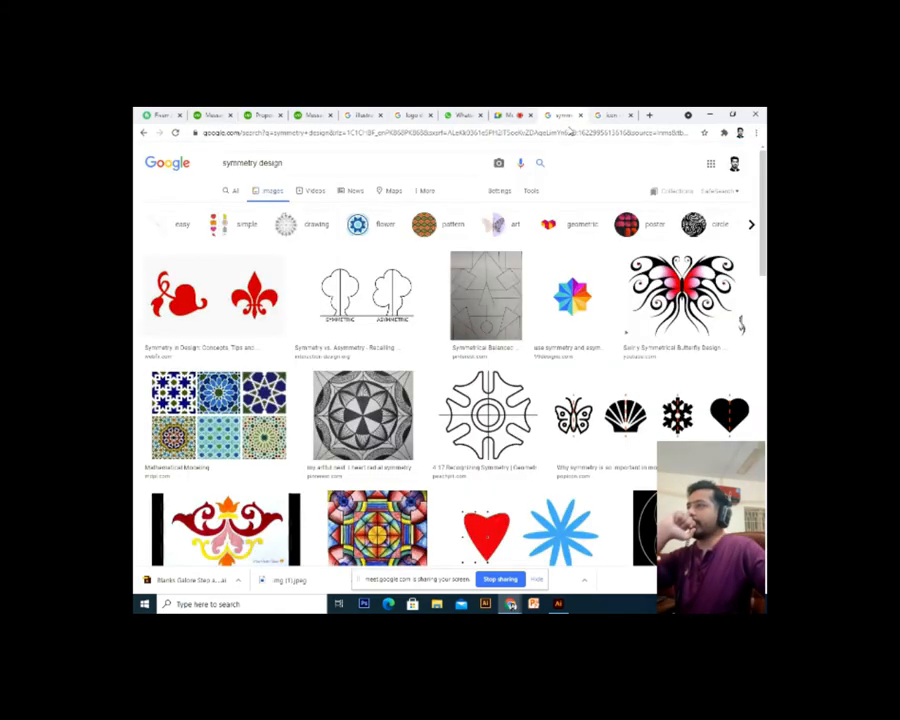
# Browse the icon image results and save the solid black rocket image to disk
pyautogui.click(610, 115)
pyautogui.scroll(-3, 395, 447)
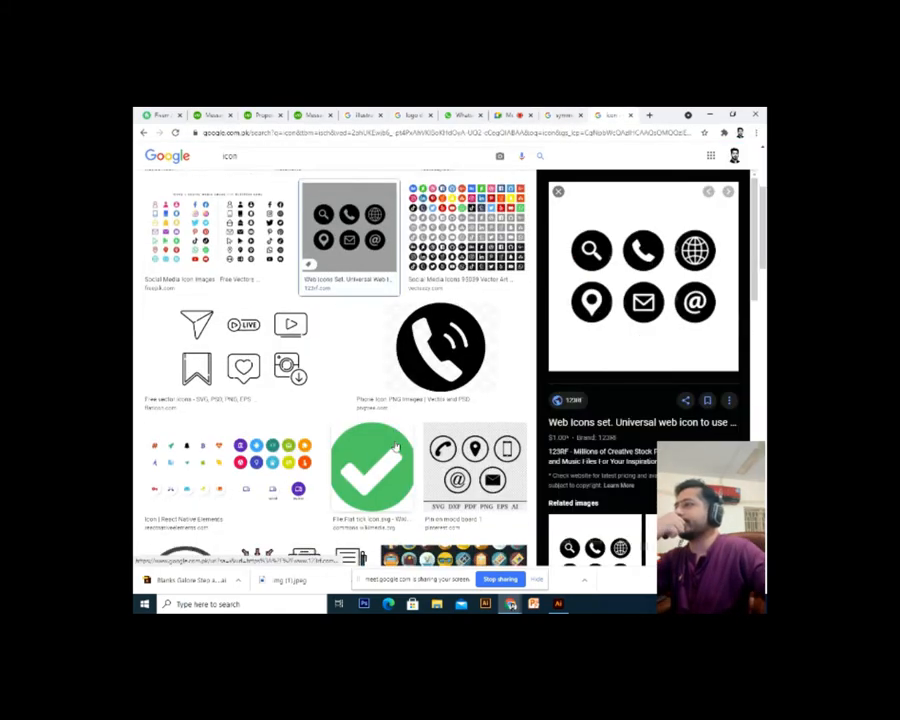
pyautogui.click(365, 313)
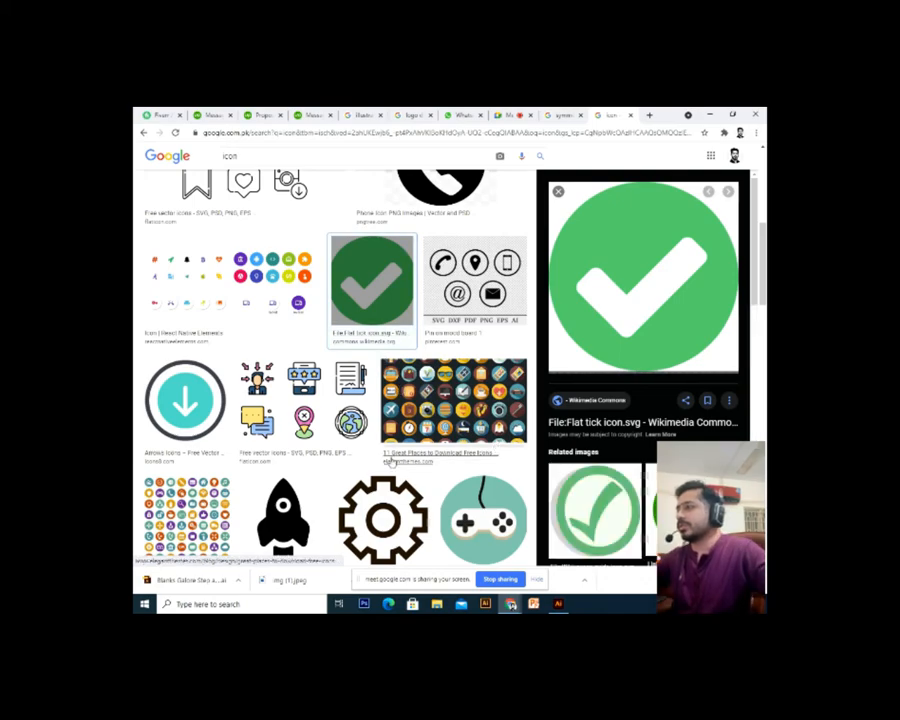
pyautogui.scroll(-2, 320, 440)
pyautogui.click(300, 440)
pyautogui.rightClick(617, 294)
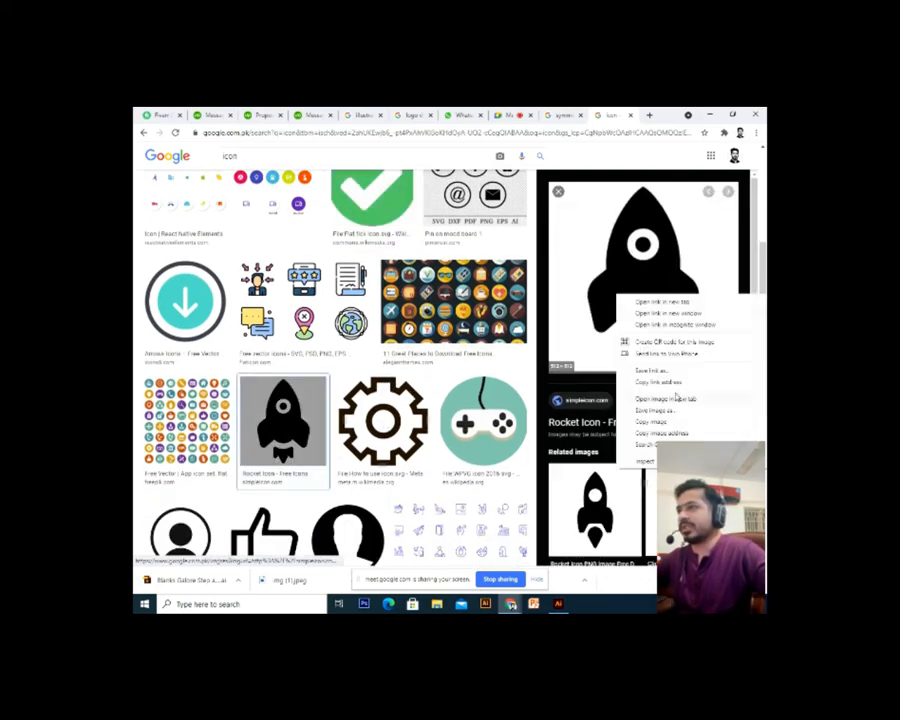
pyautogui.click(658, 411)
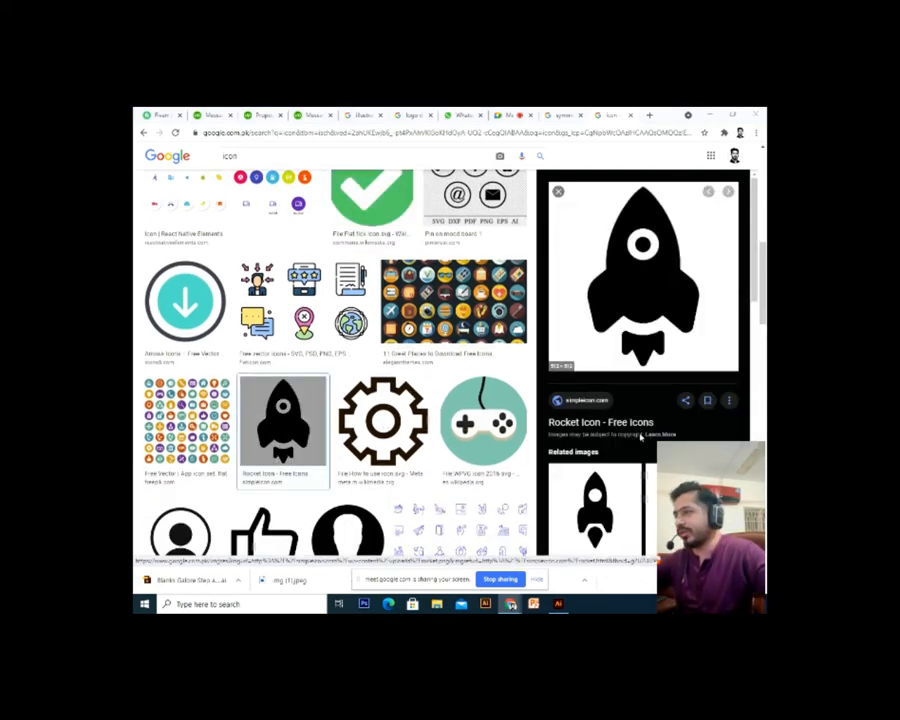
pyautogui.press('Return')
# Copy the black rocket into Illustrator, then undo the paste since it appeared as a black square
pyautogui.rightClick(617, 297)
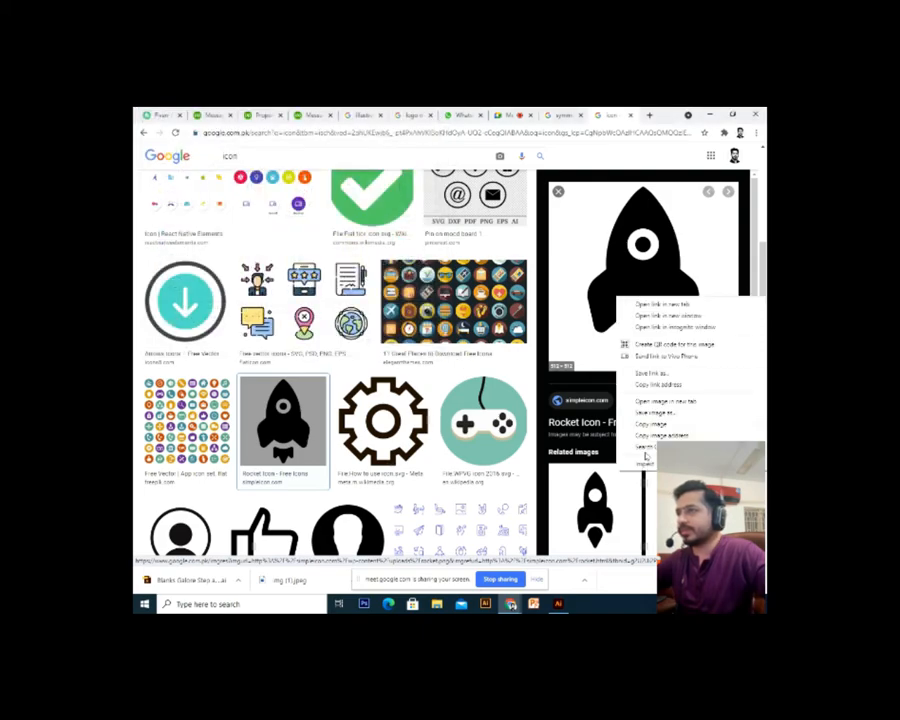
pyautogui.click(650, 424)
pyautogui.hotkey('alt', 'Tab')
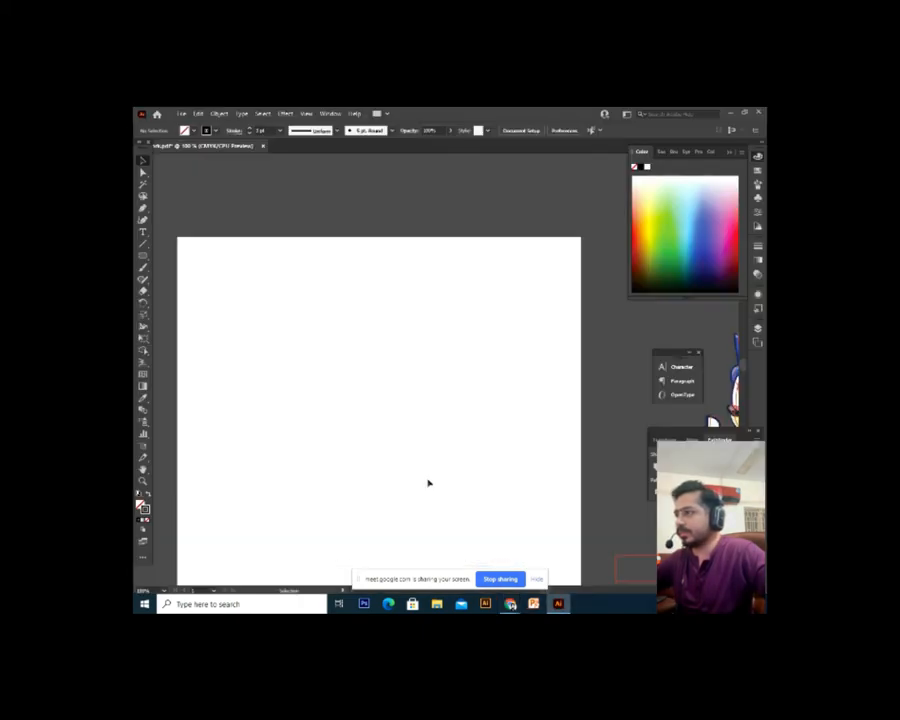
pyautogui.hotkey('ctrl', 'v')
pyautogui.hotkey('ctrl', 'z')
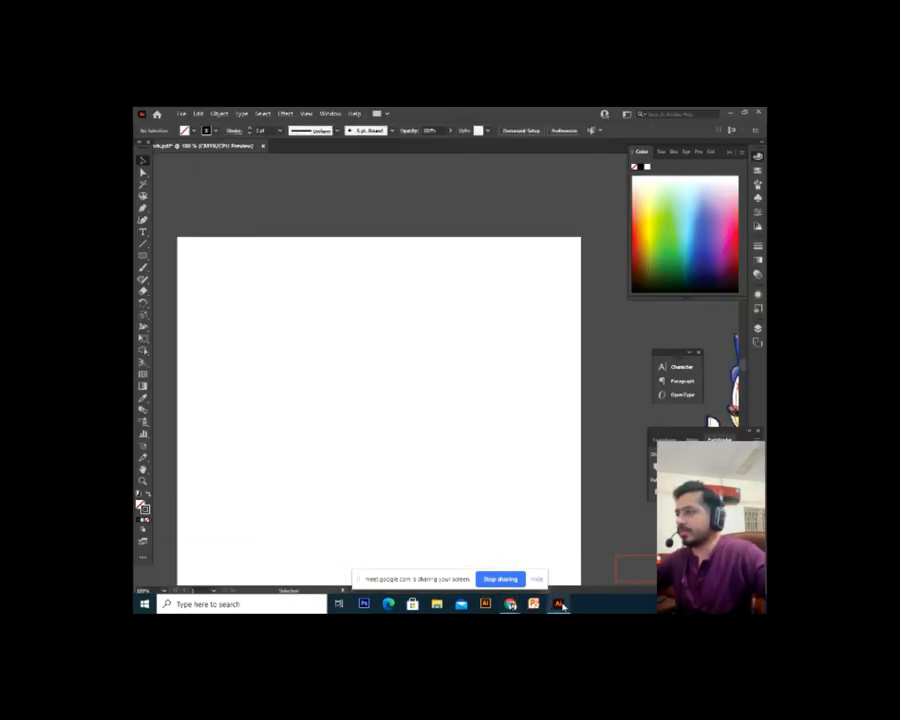
# Preview related rocket images, copy the outlined rocket icon, and return to Illustrator
pyautogui.click(510, 604)
pyautogui.click(458, 545)
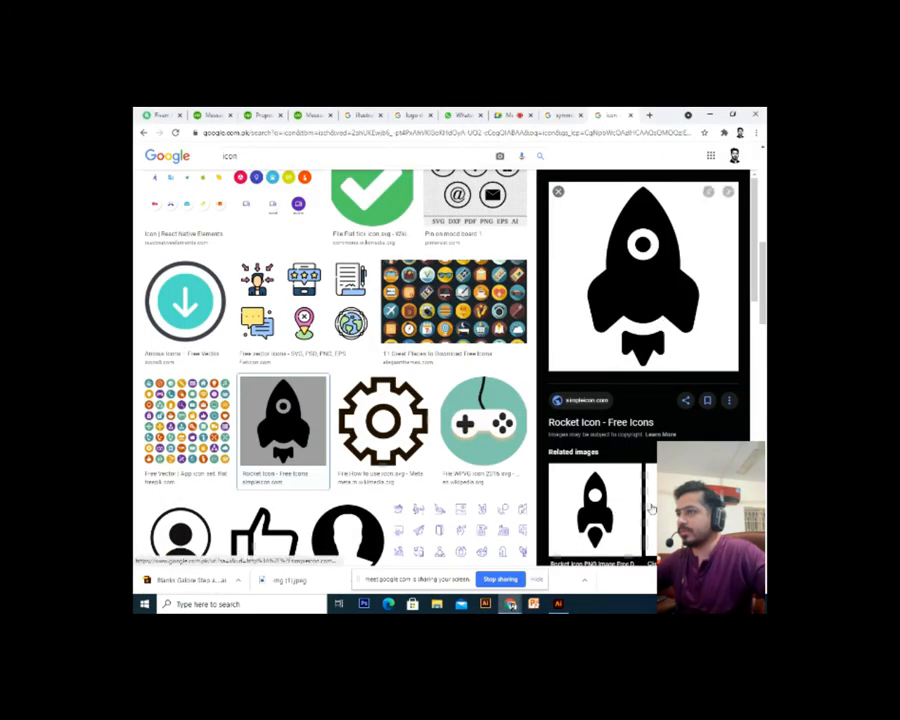
pyautogui.click(598, 505)
pyautogui.click(609, 412)
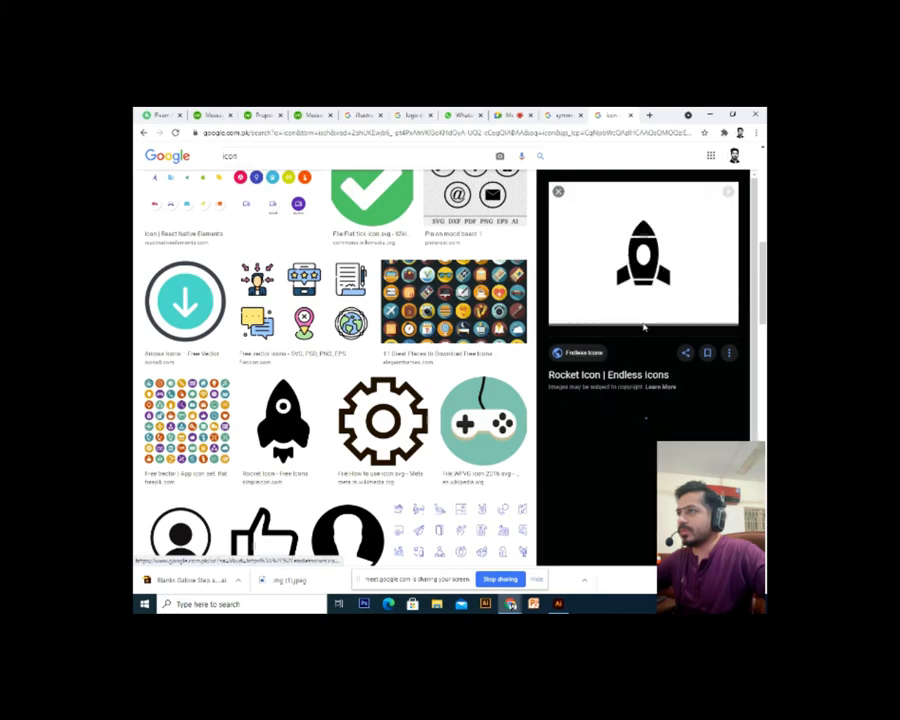
pyautogui.rightClick(630, 264)
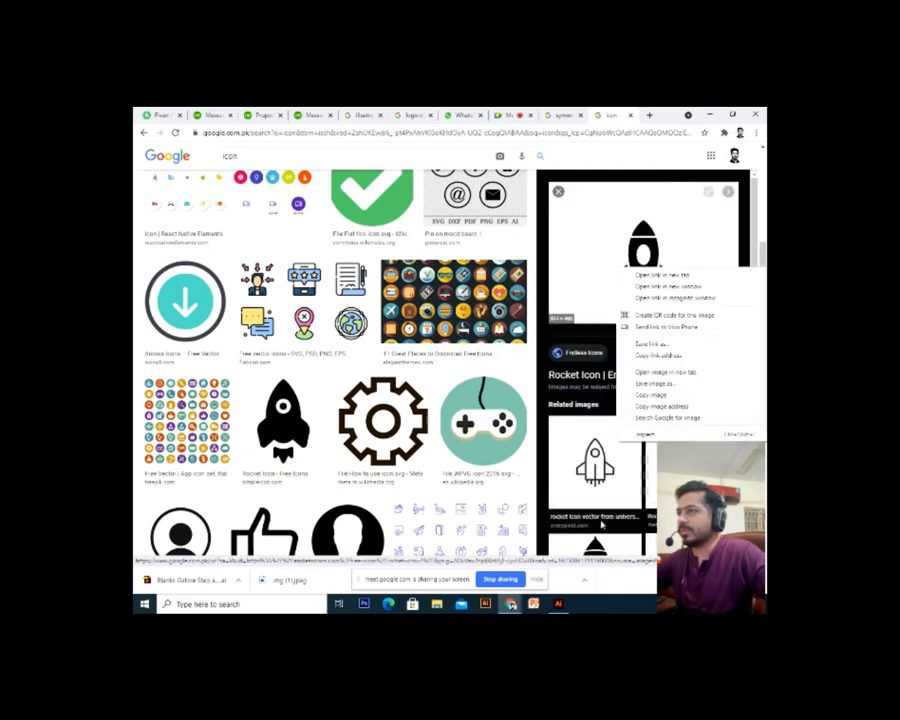
pyautogui.click(627, 498)
pyautogui.rightClick(619, 291)
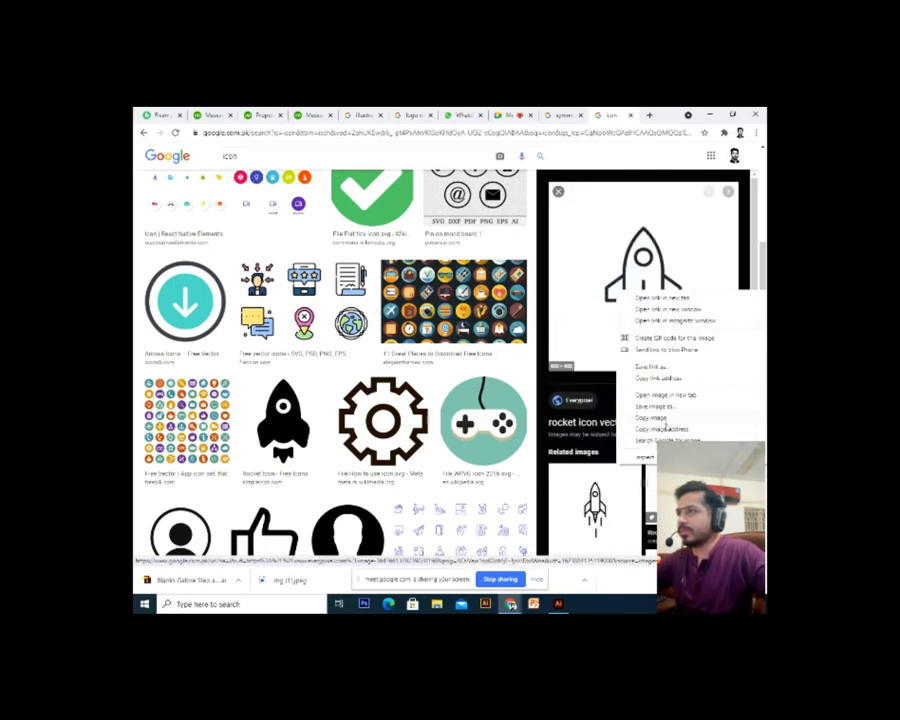
pyautogui.click(666, 420)
pyautogui.hotkey('alt', 'Tab')
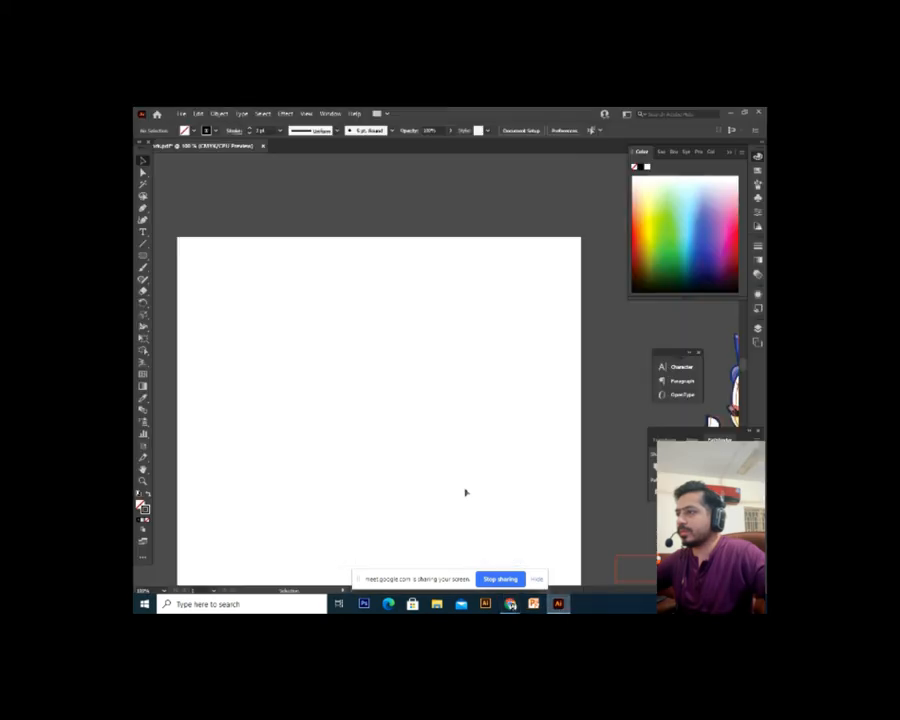
# Paste the outlined rocket, nudge it left on the artboard, and deselect it
pyautogui.hotkey('ctrl', 'v')
pyautogui.moveTo(484, 452); pyautogui.dragTo(437, 451)
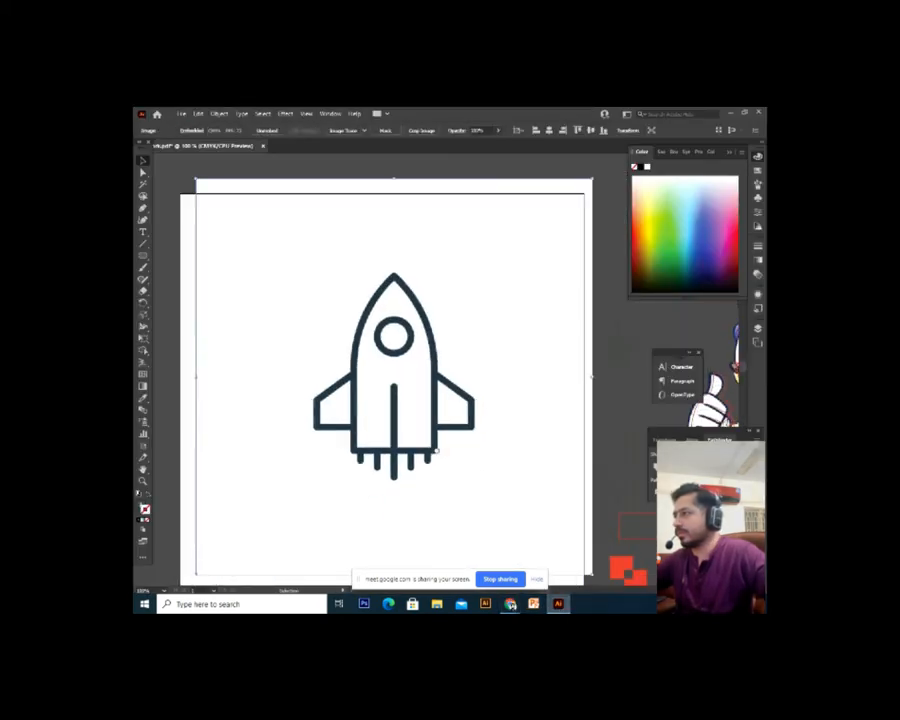
pyautogui.hotkey('ctrl', 'shift', 'a')
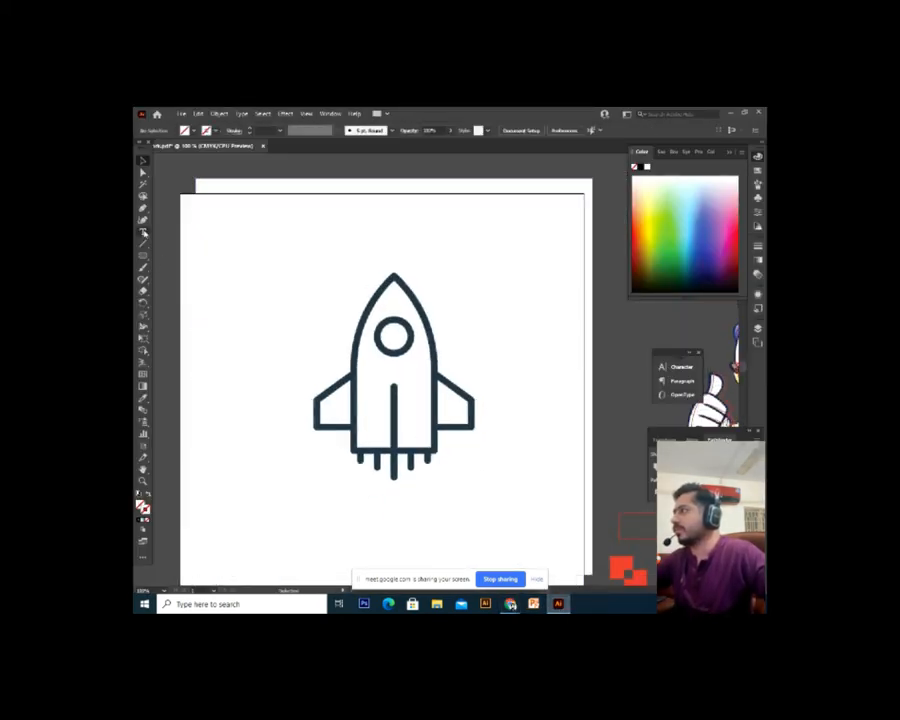
# Trace the rocket body with the Pen tool: tip, curved left edge, flat bottom, curved right edge
pyautogui.click(143, 220)
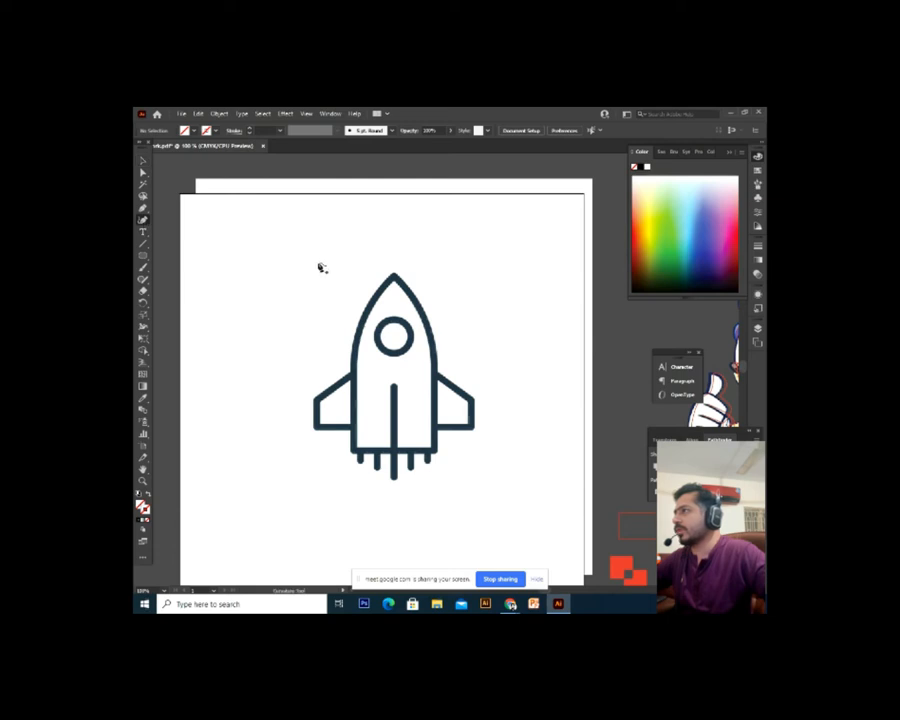
pyautogui.click(393, 276)
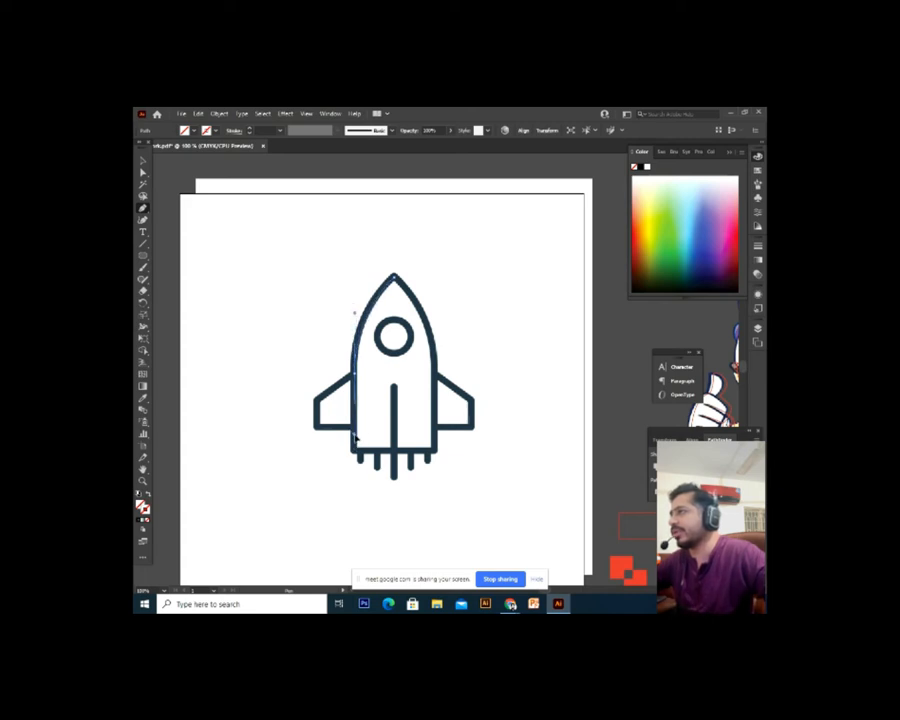
pyautogui.click(393, 276)
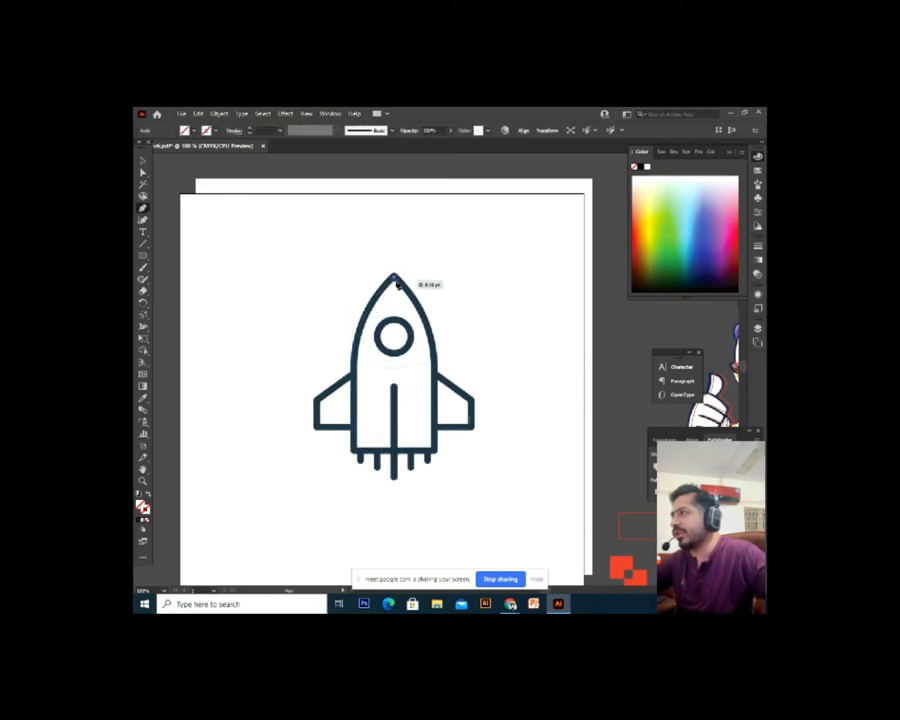
pyautogui.moveTo(354, 374); pyautogui.dragTo(354, 436)
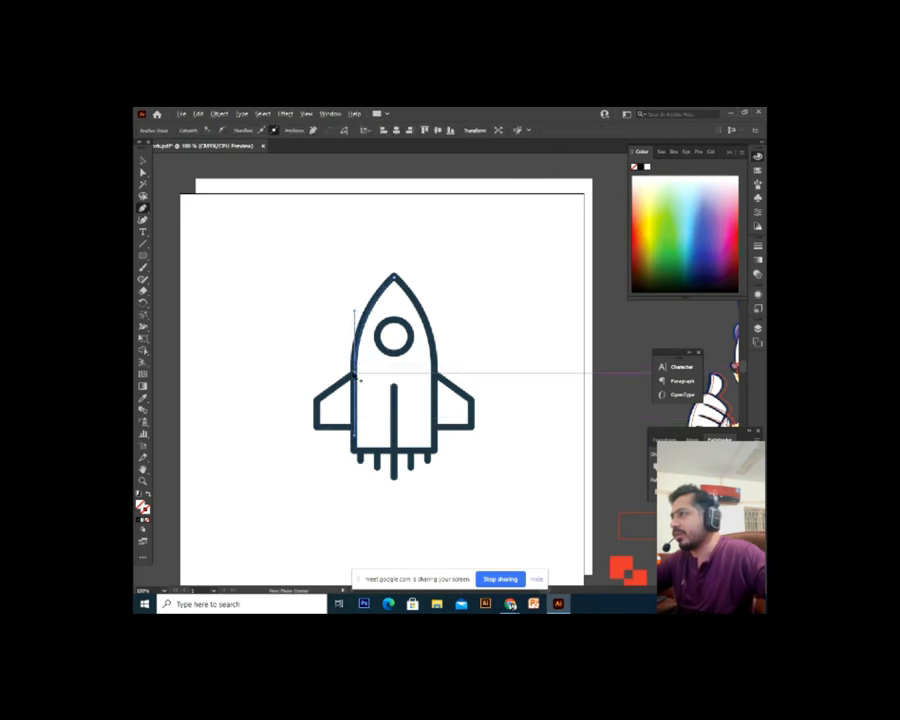
pyautogui.click(355, 451)
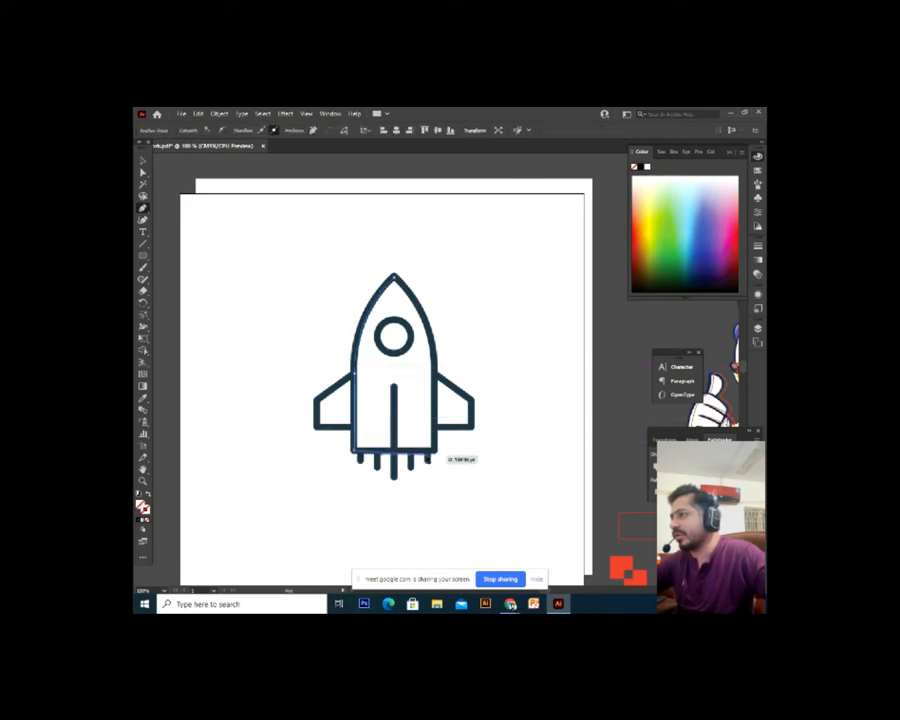
pyautogui.click(437, 453)
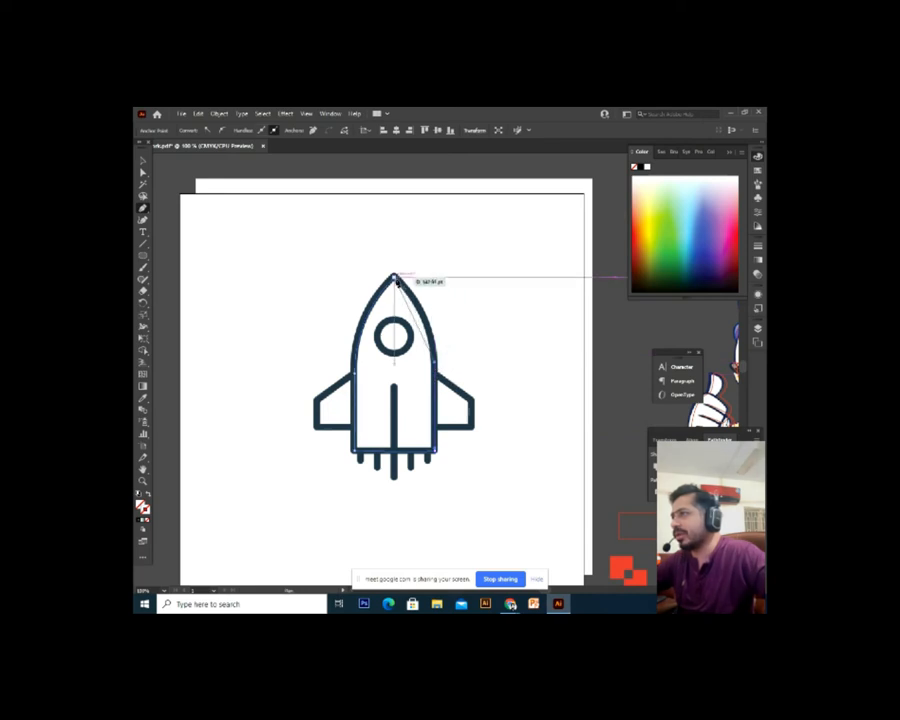
pyautogui.moveTo(395, 274); pyautogui.dragTo(361, 257)
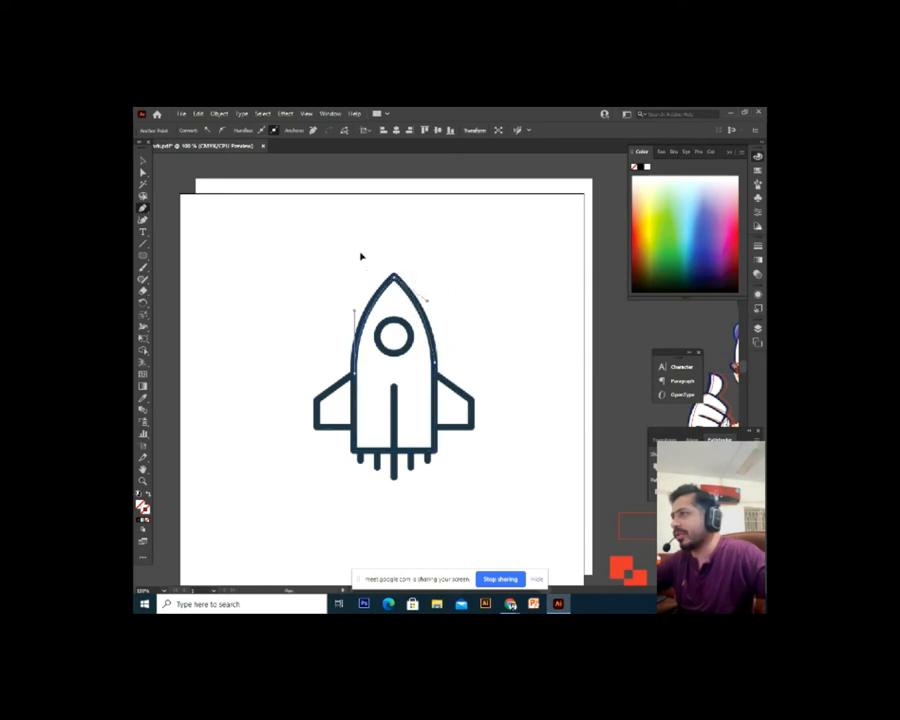
pyautogui.click(144, 161)
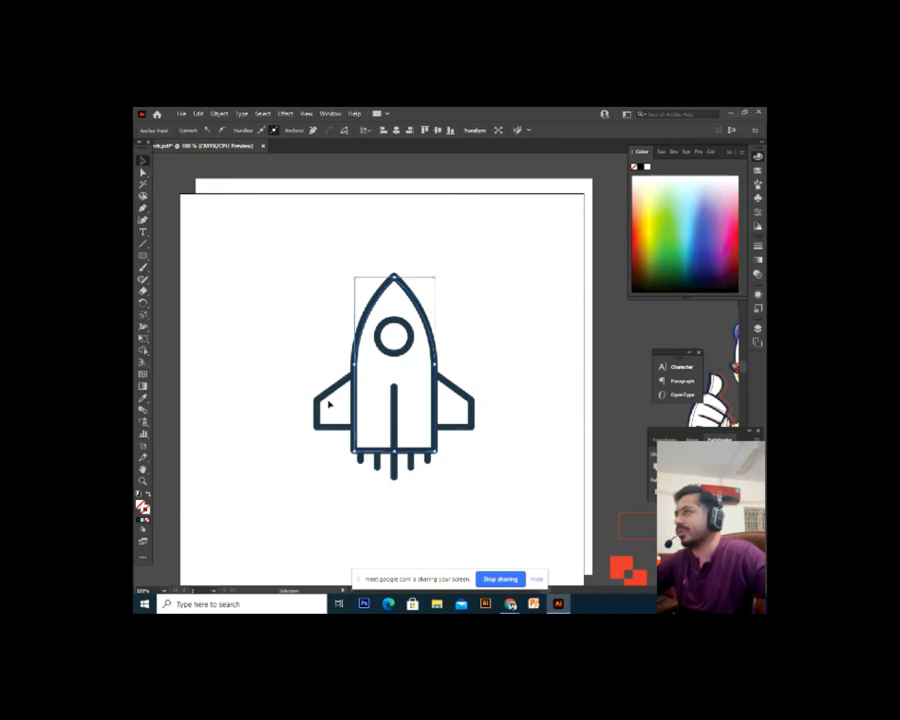
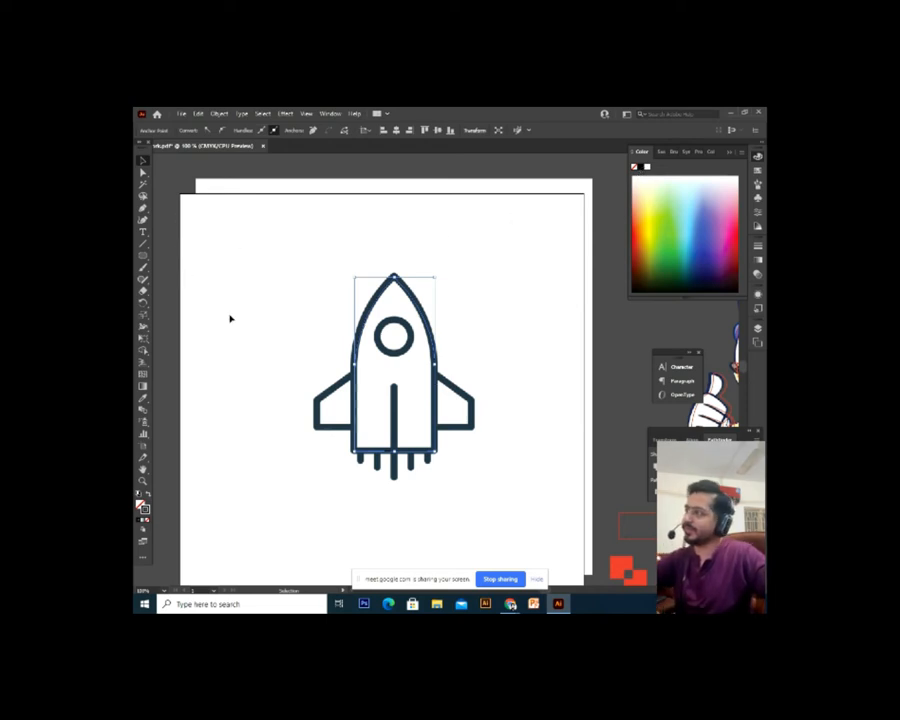
# Thicken the stroke weight of the rocket body's outer outline in the Control bar
pyautogui.click(443, 326)
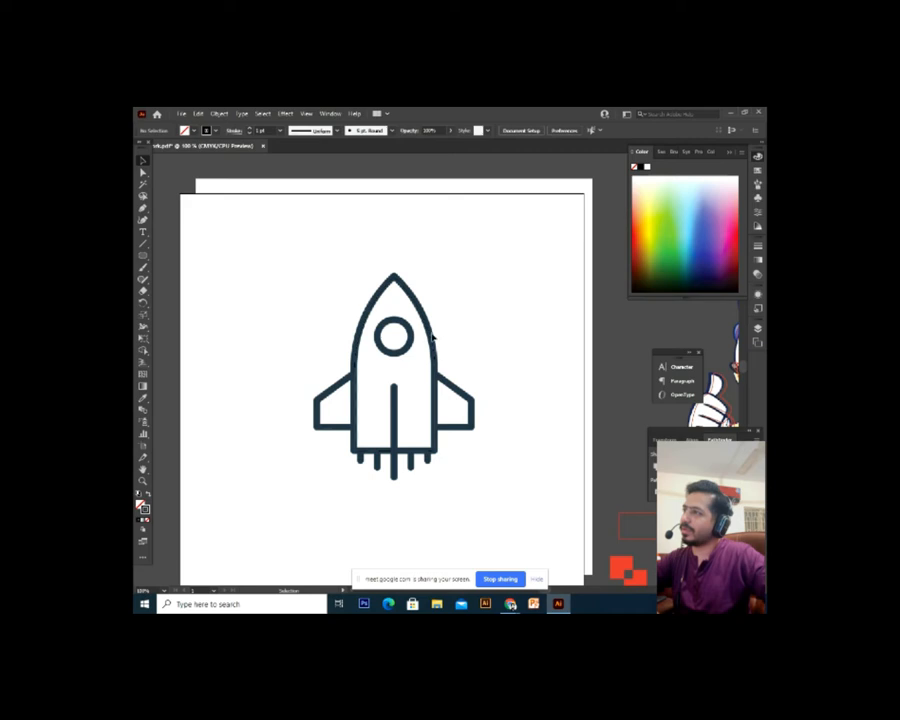
pyautogui.click(433, 338)
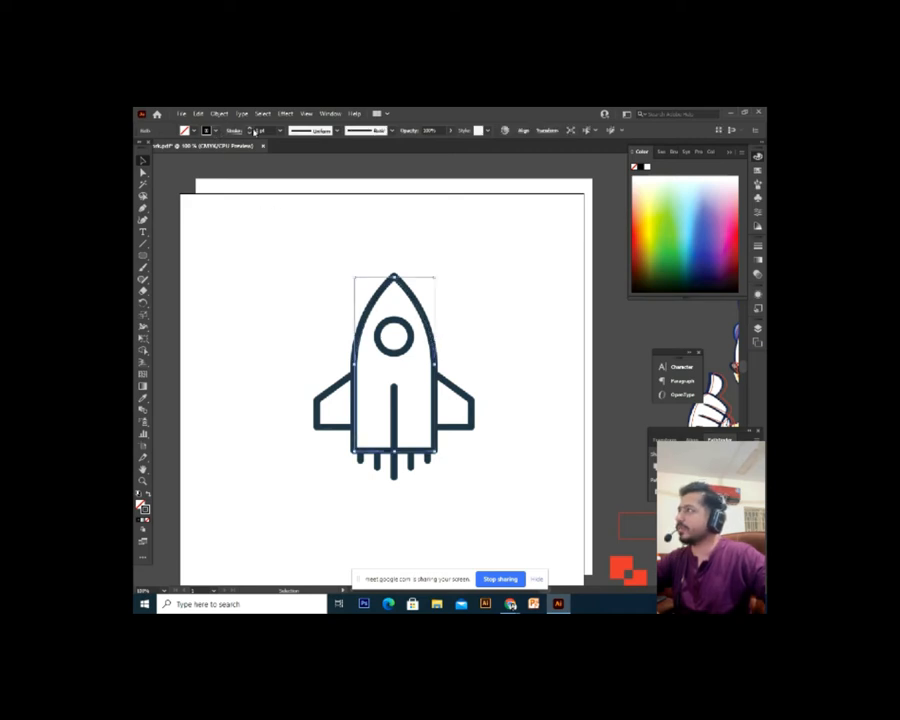
pyautogui.click(249, 130)
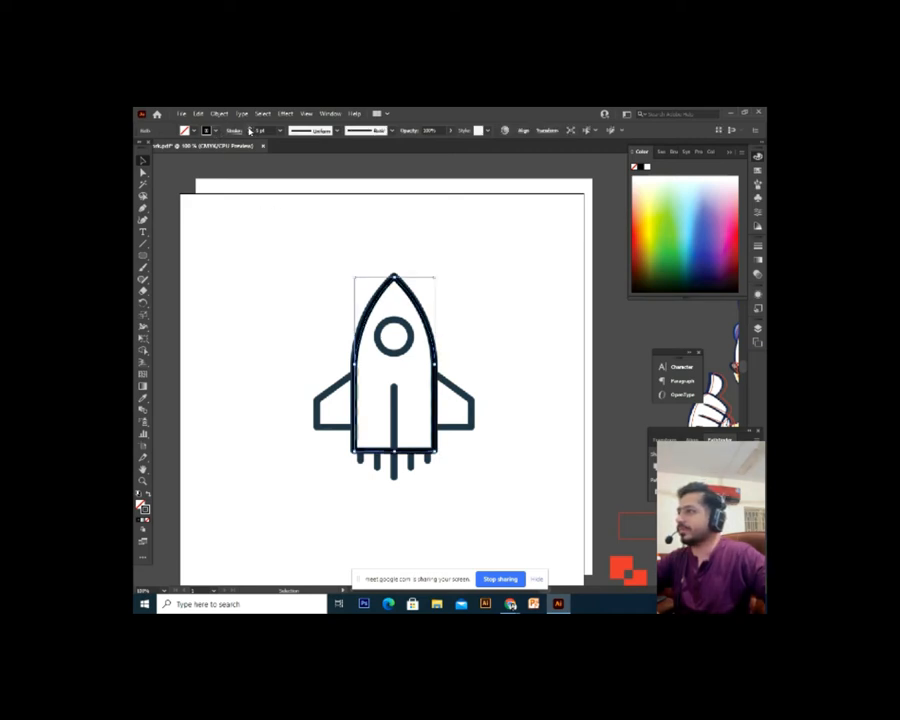
pyautogui.click(463, 301)
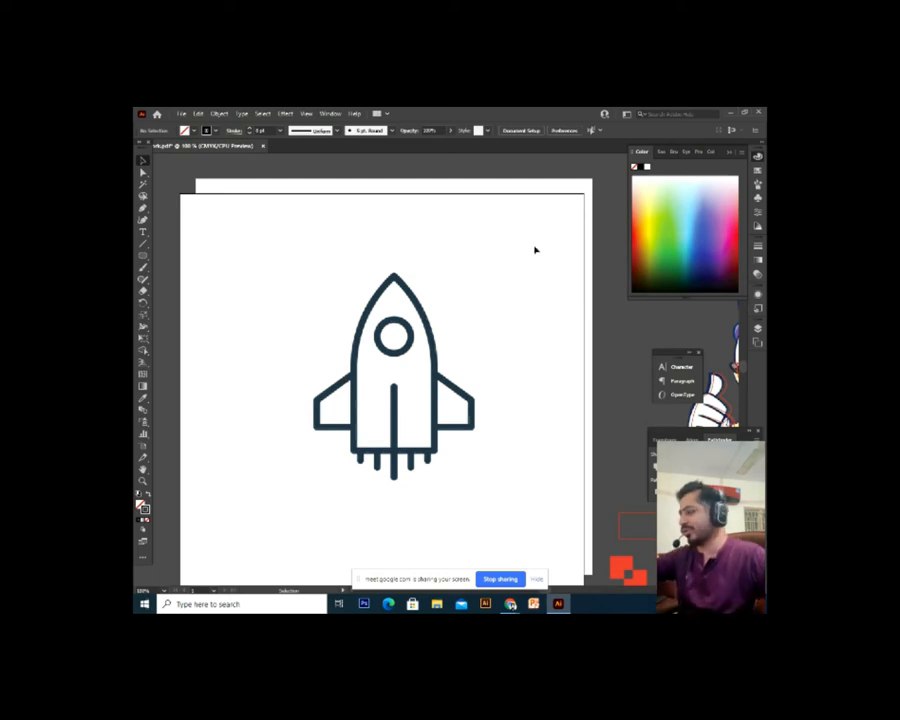
pyautogui.click(528, 285)
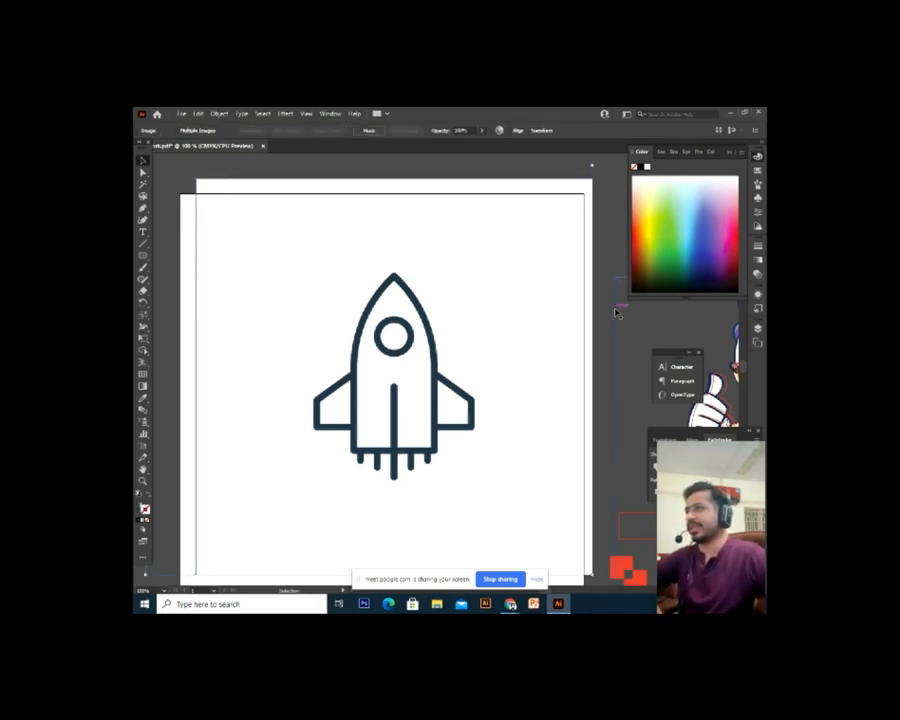
# Delete the neighbouring image and pan the zoomed-out view to the blank artboard
pyautogui.click(616, 311)
pyautogui.press('Delete')
pyautogui.hotkey('ctrl', '-')
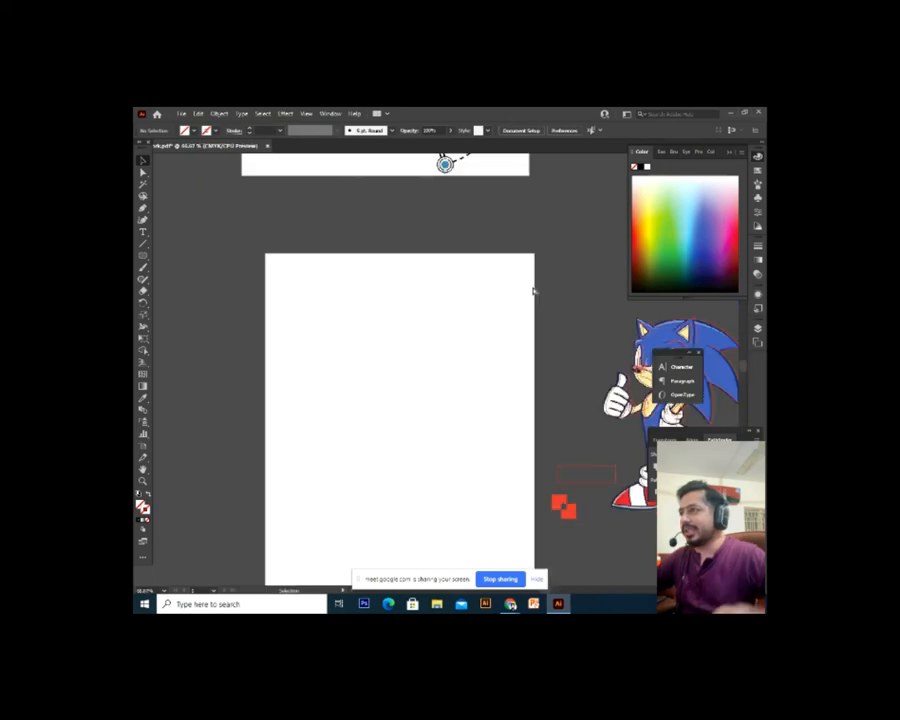
pyautogui.moveTo(494, 382); pyautogui.dragTo(498, 310)
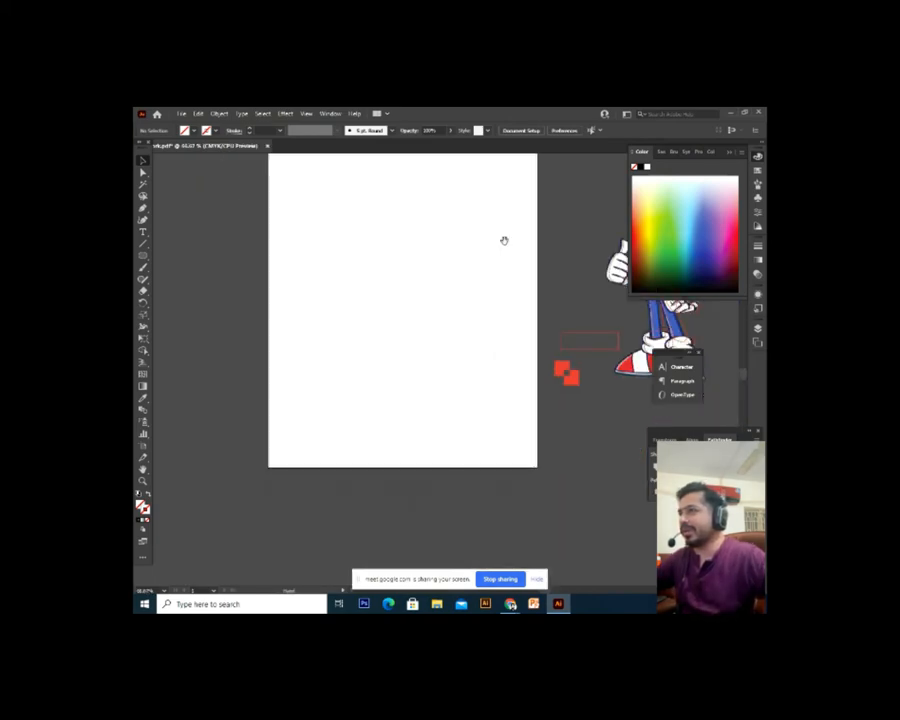
pyautogui.moveTo(504, 241); pyautogui.dragTo(460, 362)
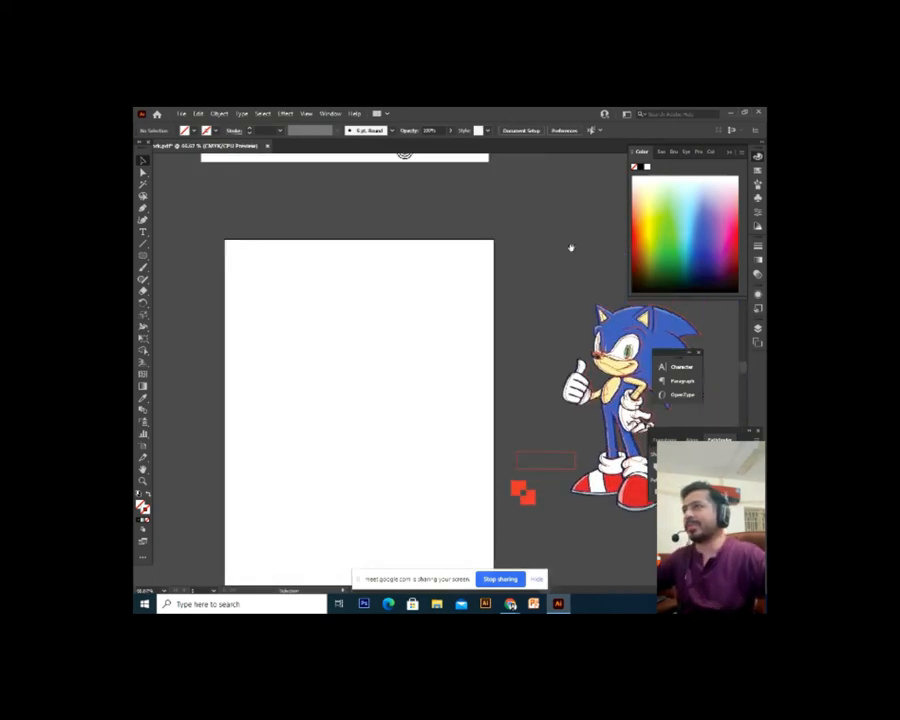
# Draw a circle on the blank artboard with the Ellipse tool (L)
pyautogui.click(143, 256)
pyautogui.hotkey('ctrl', '+')
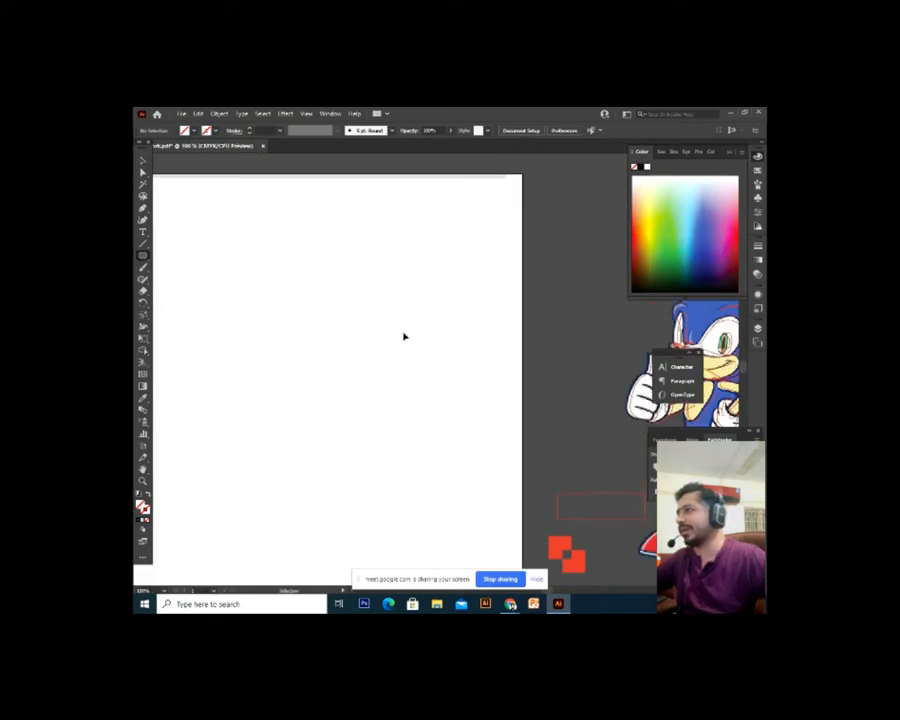
pyautogui.press('l')
pyautogui.moveTo(315, 281); pyautogui.dragTo(415, 366)
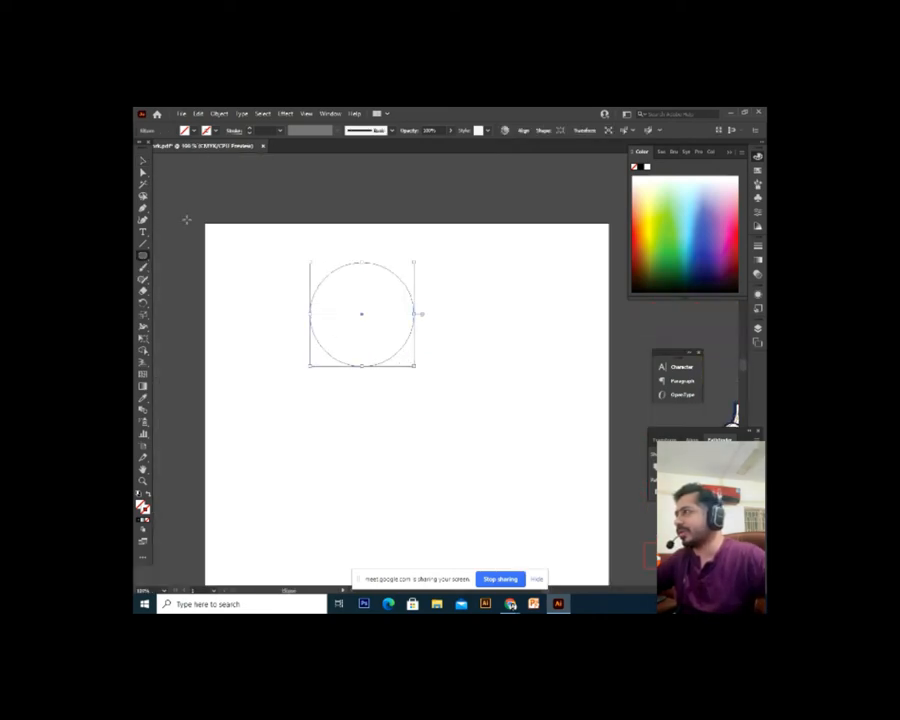
pyautogui.press('v')
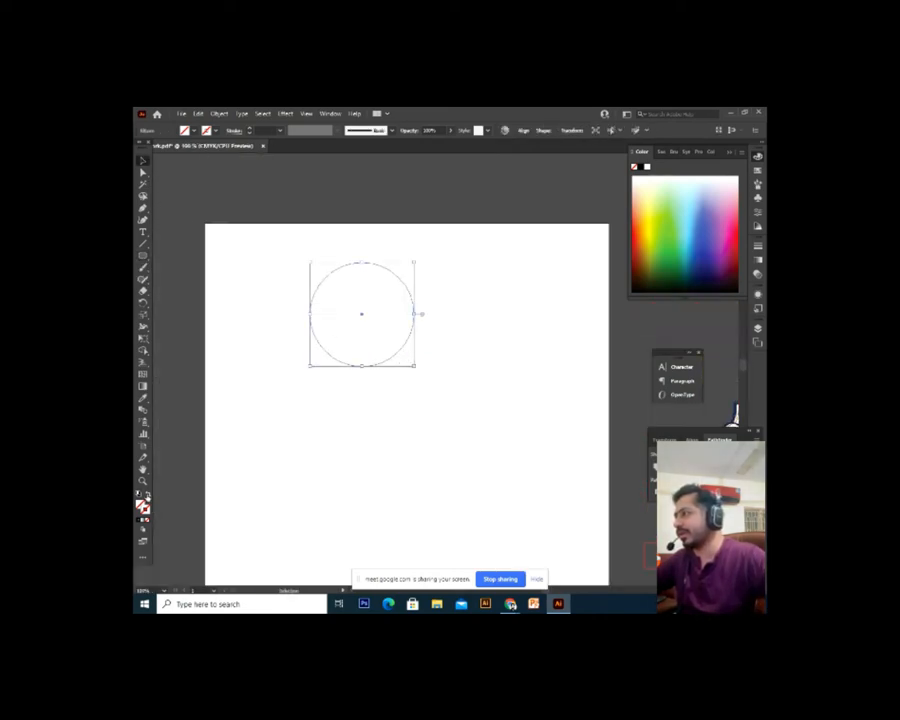
pyautogui.click(329, 467)
# Give the circle a black 1 pt outline
pyautogui.moveTo(435, 242); pyautogui.dragTo(350, 400)
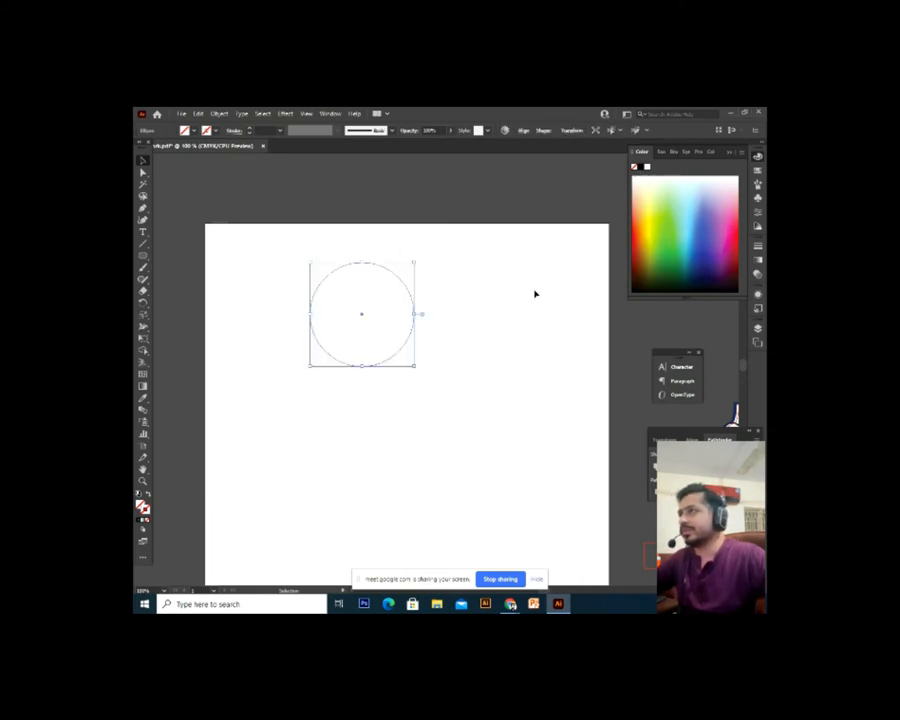
pyautogui.click(464, 350)
pyautogui.moveTo(442, 257); pyautogui.dragTo(345, 397)
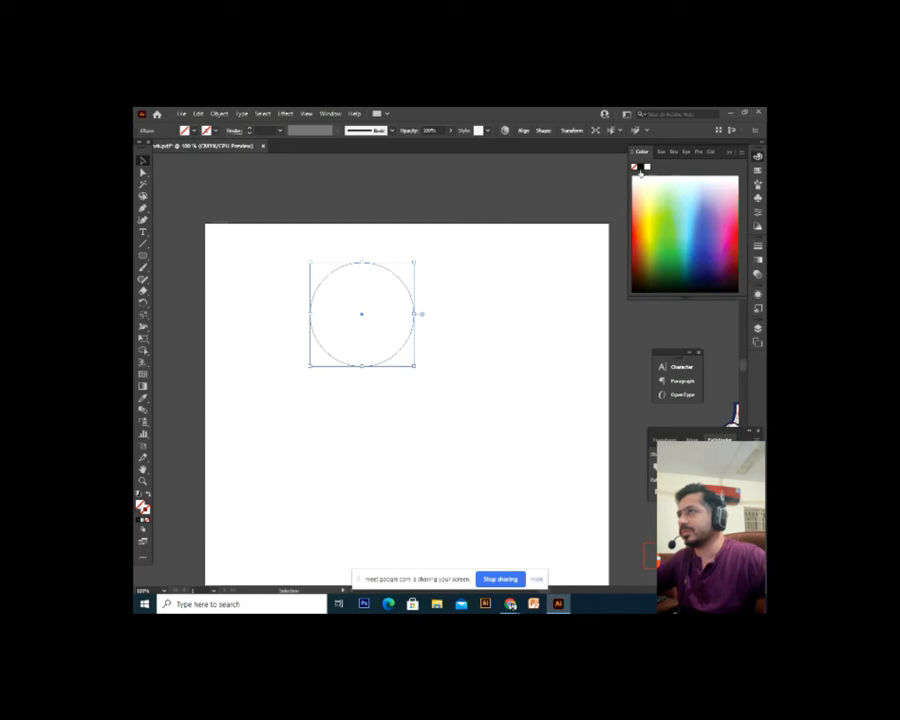
pyautogui.click(640, 170)
pyautogui.click(476, 370)
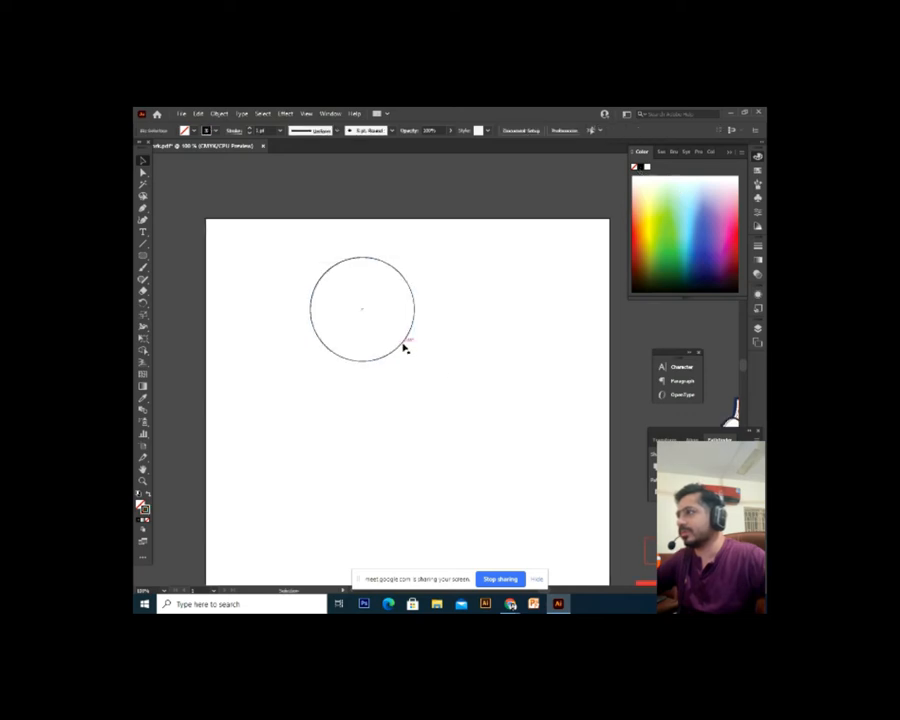
# Scale the circle down and Alt-drag a copy down and to the left
pyautogui.click(405, 347)
pyautogui.moveTo(416, 257); pyautogui.dragTo(391, 281)
pyautogui.click(474, 376)
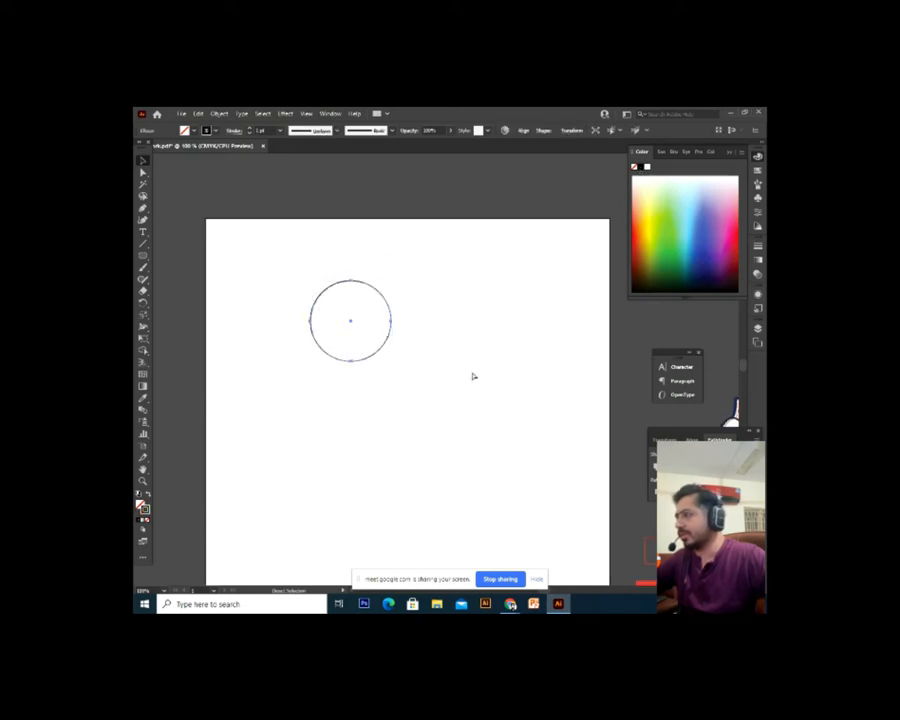
pyautogui.click(381, 355)
pyautogui.click(351, 375)
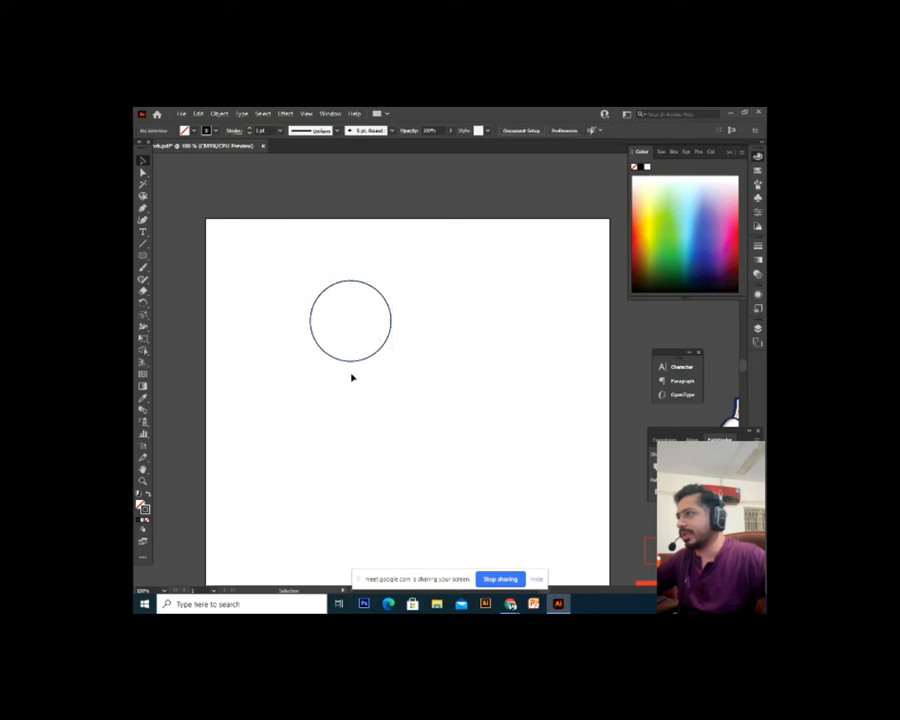
pyautogui.moveTo(351, 362)
pyautogui.mouseDown()
pyautogui.moveTo(294, 440)
pyautogui.moveTo(315, 431)
pyautogui.moveTo(362, 512)
pyautogui.mouseUp()
# Alt-drag another circle copy further down and to the left
pyautogui.click(350, 486)
pyautogui.moveTo(314, 430); pyautogui.dragTo(364, 511)
pyautogui.click(388, 486)
pyautogui.moveTo(300, 440); pyautogui.dragTo(372, 497)
pyautogui.scroll(-3, 400, 374)
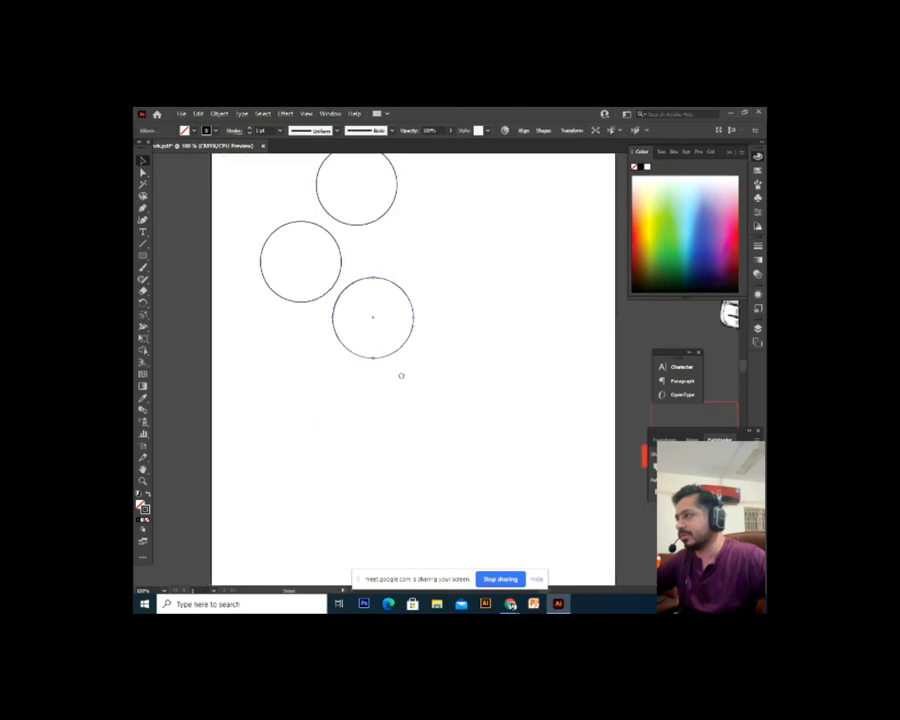
pyautogui.moveTo(400, 332); pyautogui.dragTo(412, 496)
pyautogui.click(384, 452)
# Zoom out and add circle copies below-right and bottom-left, making six circles
pyautogui.hotkey('ctrl', '-')
pyautogui.click(405, 457)
pyautogui.click(374, 446)
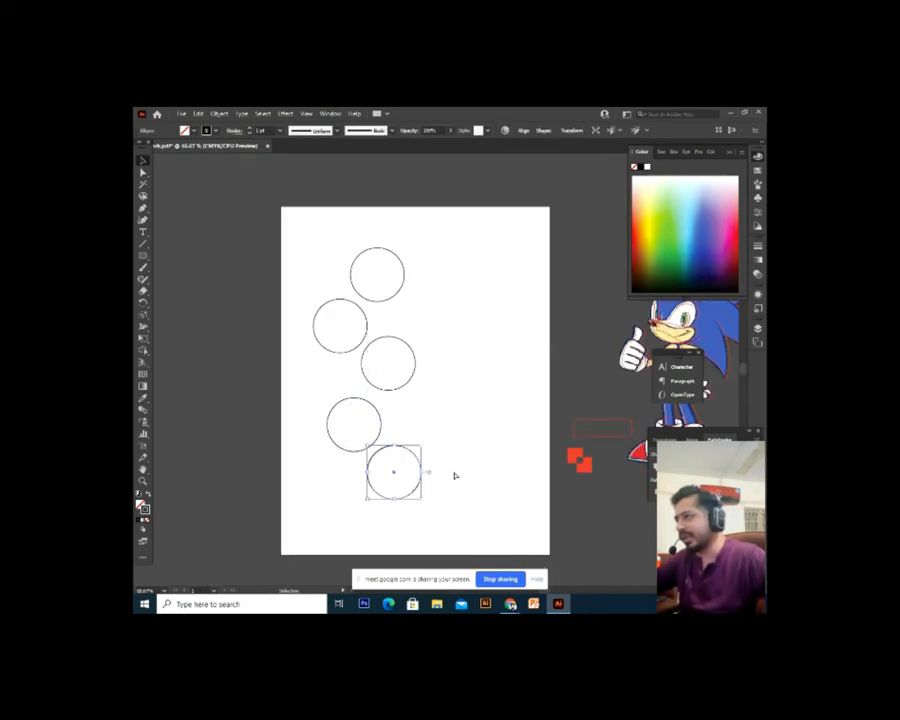
pyautogui.click(422, 510)
pyautogui.click(412, 497)
pyautogui.click(396, 533)
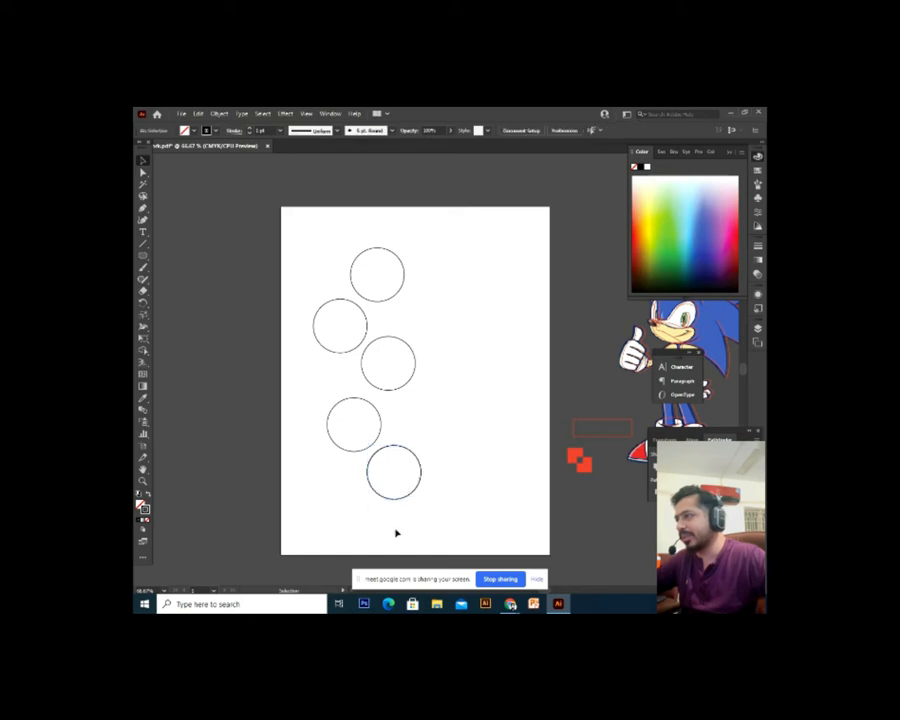
pyautogui.moveTo(386, 501); pyautogui.dragTo(340, 541)
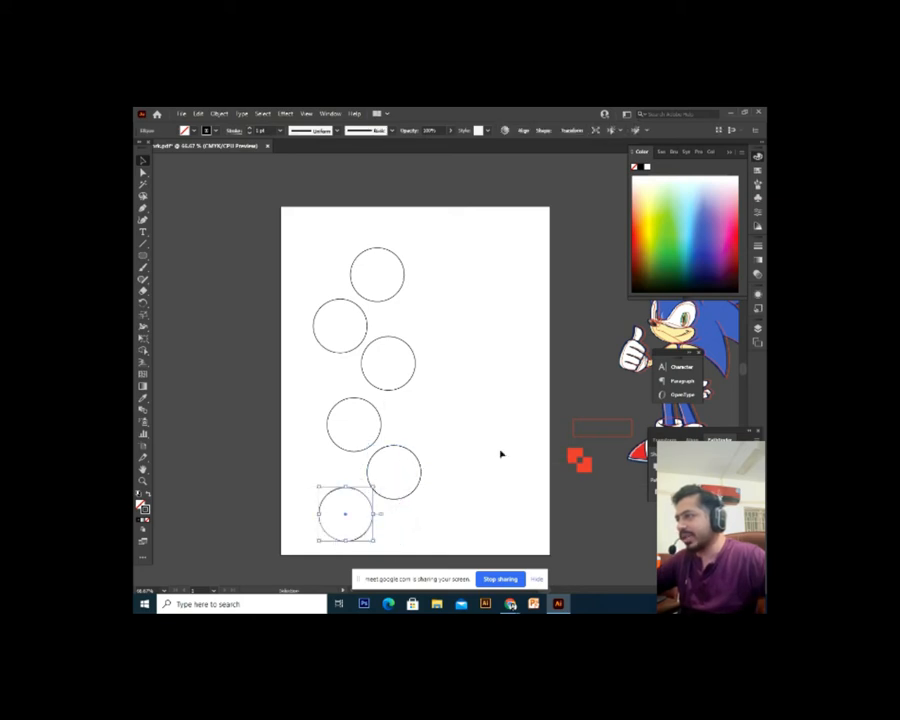
pyautogui.click(453, 479)
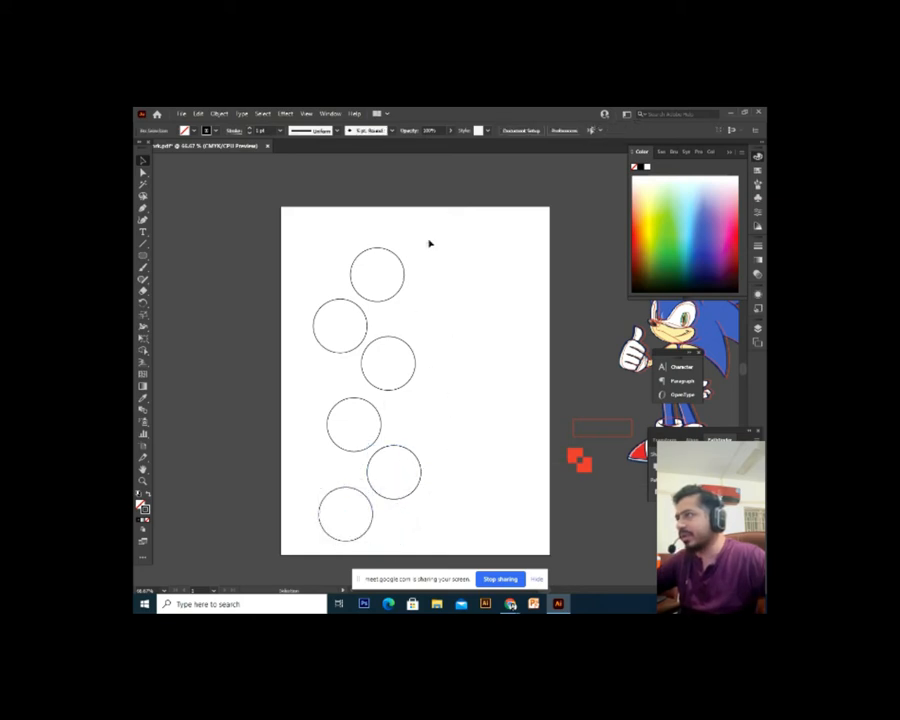
# Nudge the top and left circles upward and scale all six circles down together
pyautogui.moveTo(400, 295); pyautogui.dragTo(396, 281)
pyautogui.click(417, 321)
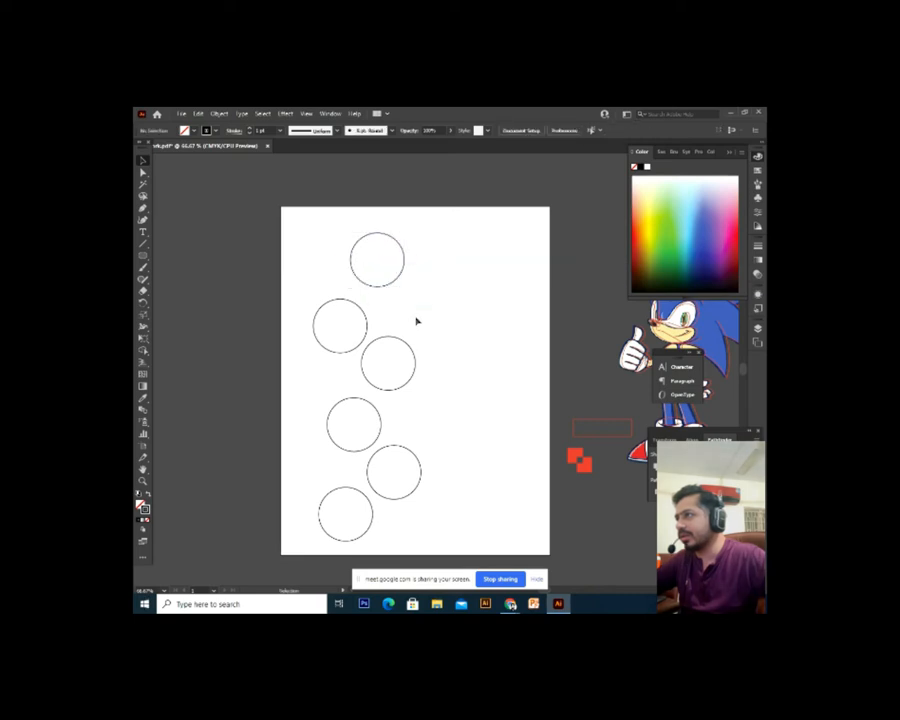
pyautogui.moveTo(371, 343); pyautogui.dragTo(371, 327)
pyautogui.moveTo(525, 210); pyautogui.dragTo(296, 528)
pyautogui.moveTo(423, 235); pyautogui.dragTo(417, 251)
pyautogui.click(380, 311)
pyautogui.moveTo(374, 301); pyautogui.dragTo(374, 272)
pyautogui.moveTo(372, 325); pyautogui.dragTo(372, 322)
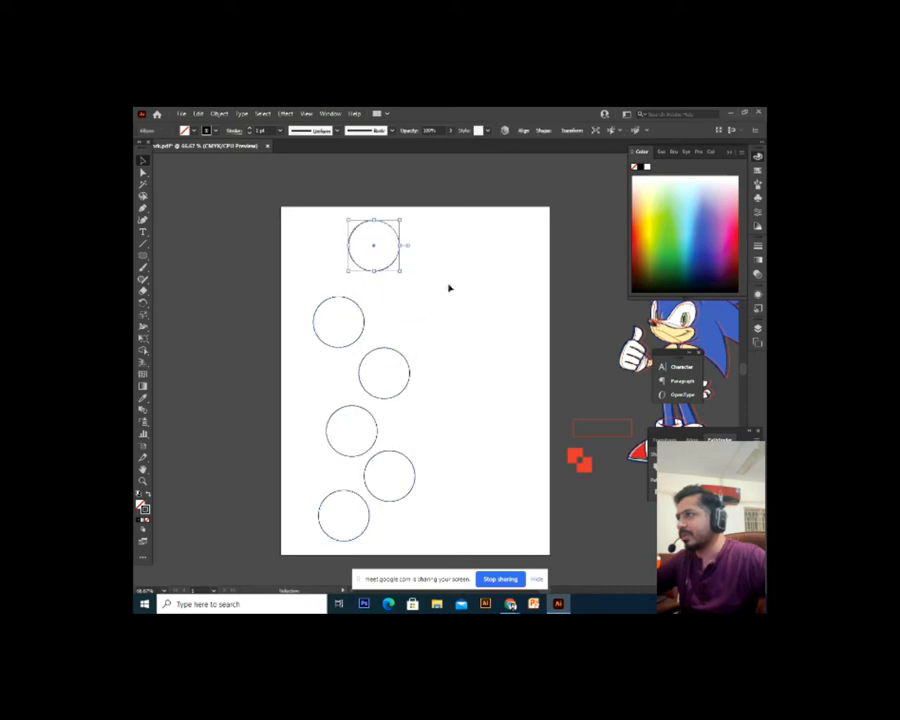
# Shift the middle four circles up, move the bottom circle right, and select all six
pyautogui.moveTo(446, 283); pyautogui.dragTo(310, 476)
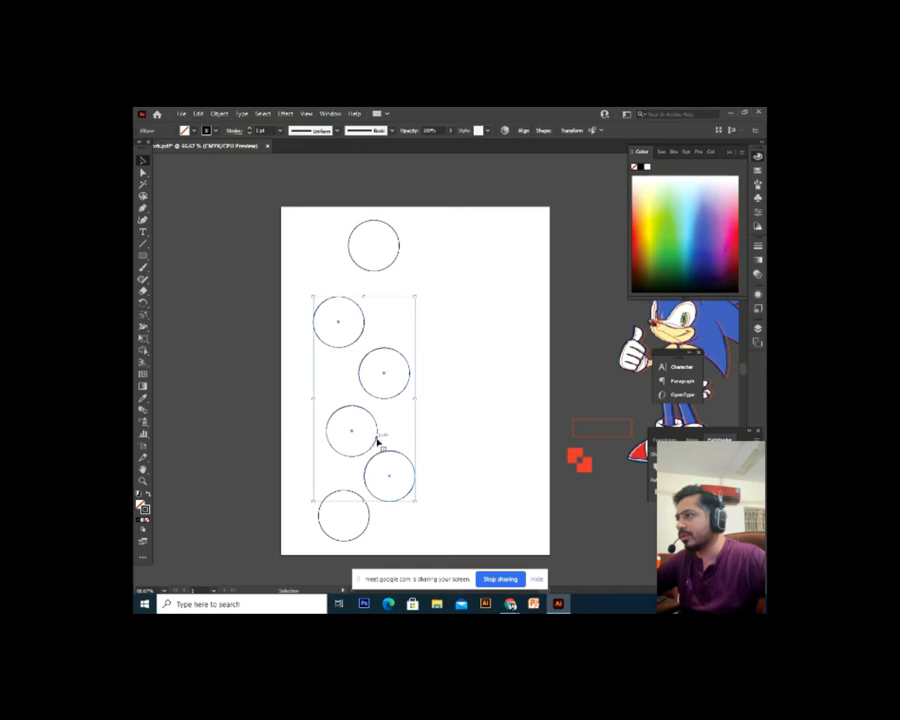
pyautogui.moveTo(378, 440); pyautogui.dragTo(374, 414)
pyautogui.moveTo(370, 522); pyautogui.dragTo(401, 530)
pyautogui.moveTo(440, 205); pyautogui.dragTo(546, 378)
pyautogui.moveTo(458, 176); pyautogui.dragTo(301, 560)
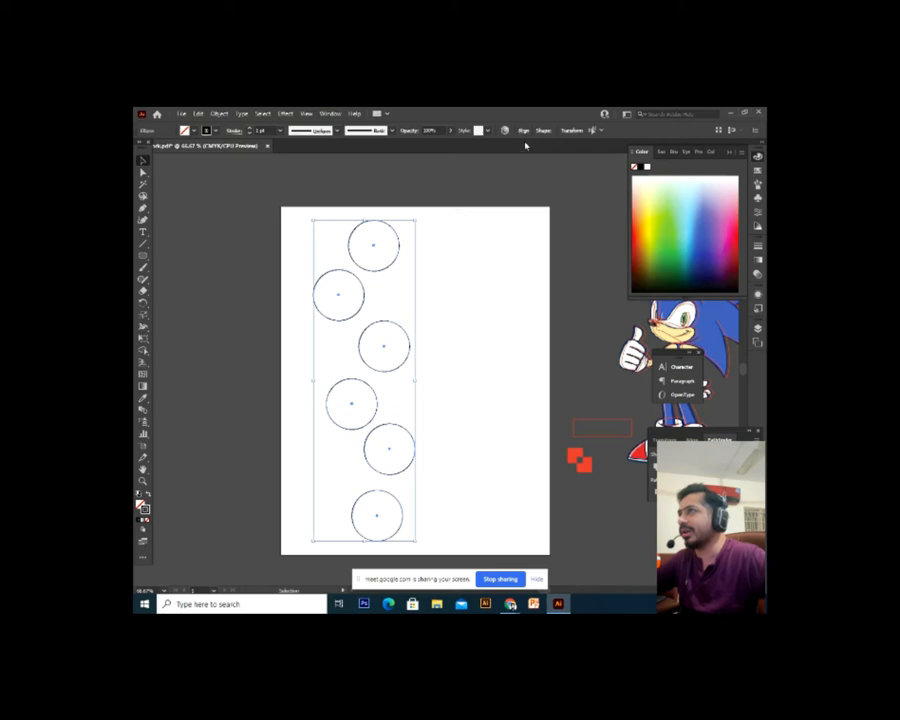
# Try Horizontal Align Center and Left alignment on the six circles
pyautogui.click(523, 132)
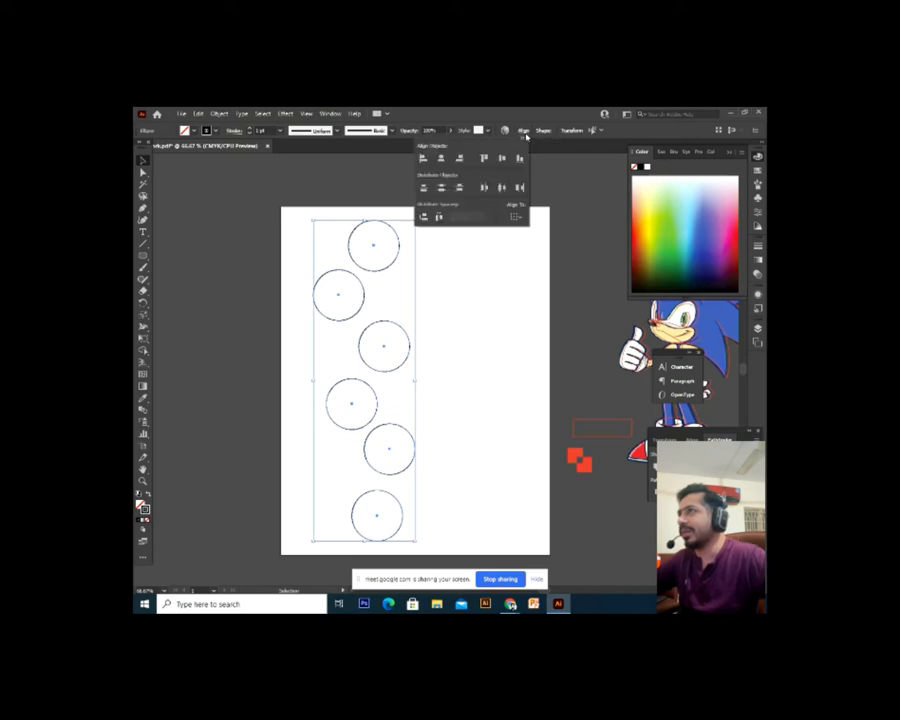
pyautogui.click(441, 160)
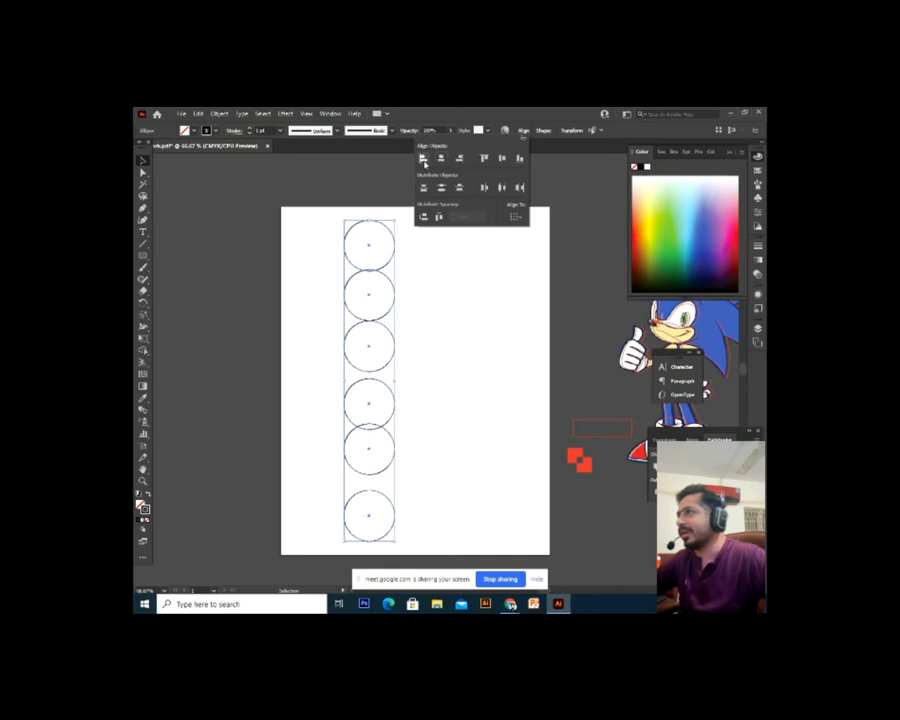
pyautogui.click(424, 164)
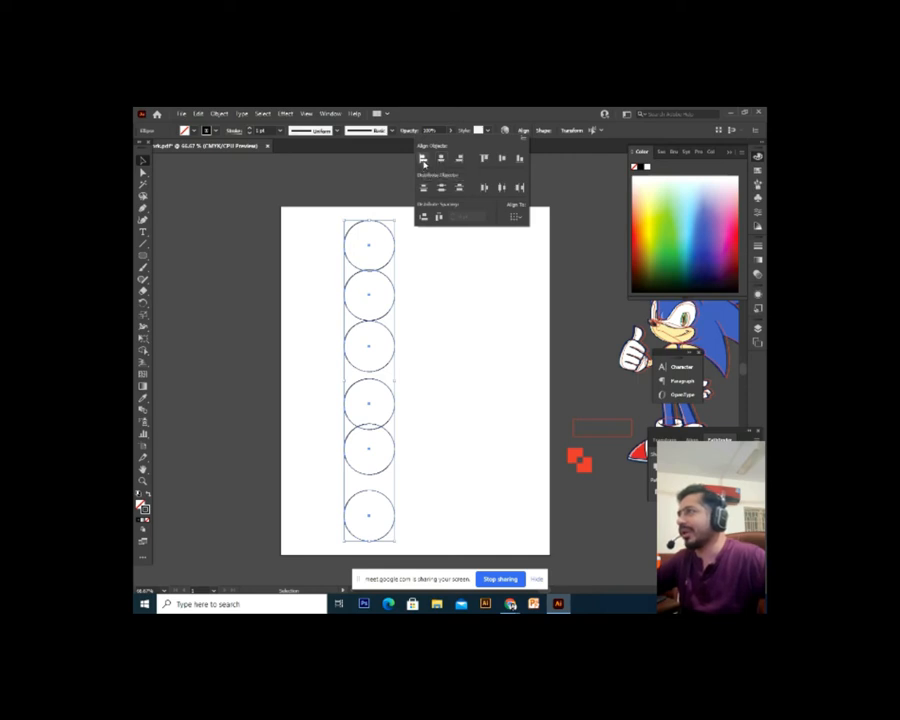
pyautogui.click(447, 279)
pyautogui.click(454, 331)
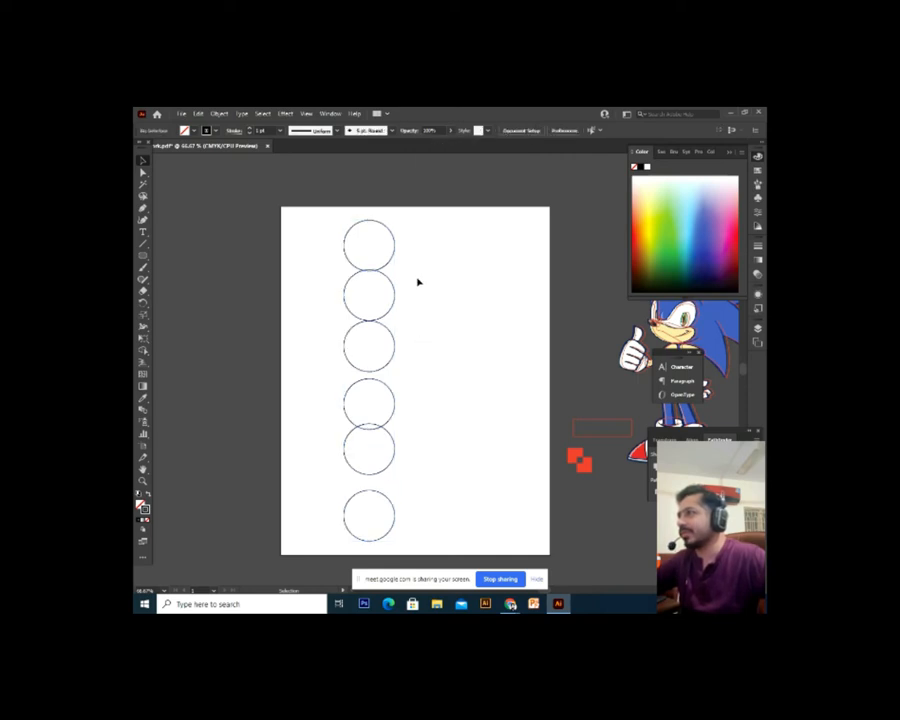
# Shrink the lower five circles, then the lower four, so sizes step down the column
pyautogui.moveTo(418, 283); pyautogui.dragTo(340, 505)
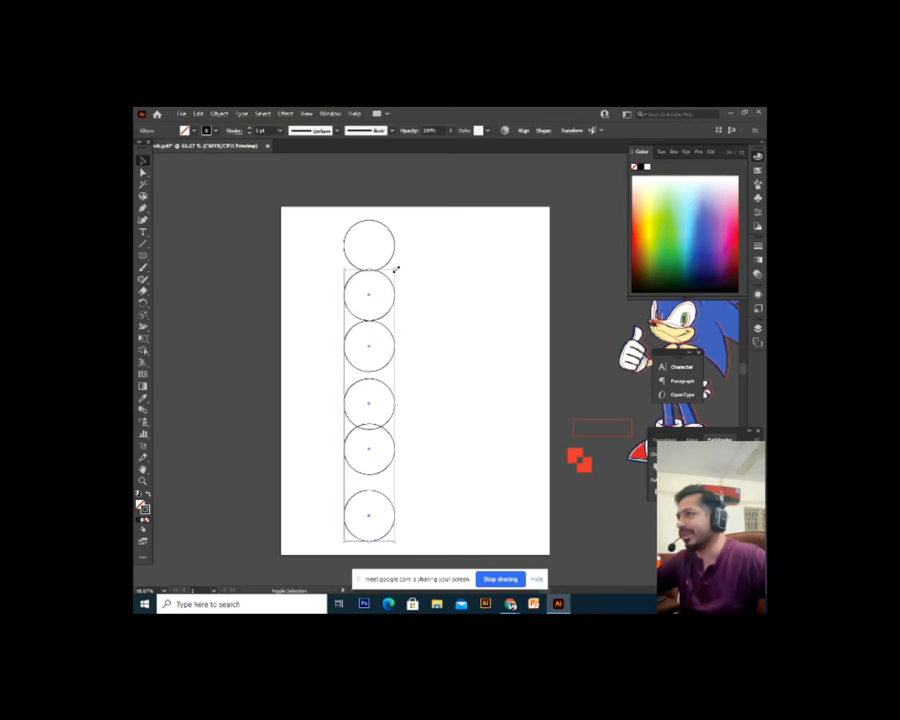
pyautogui.moveTo(396, 269); pyautogui.dragTo(386, 318)
pyautogui.click(390, 386)
pyautogui.moveTo(358, 452); pyautogui.dragTo(354, 544)
pyautogui.moveTo(384, 362); pyautogui.dragTo(380, 389)
pyautogui.click(398, 390)
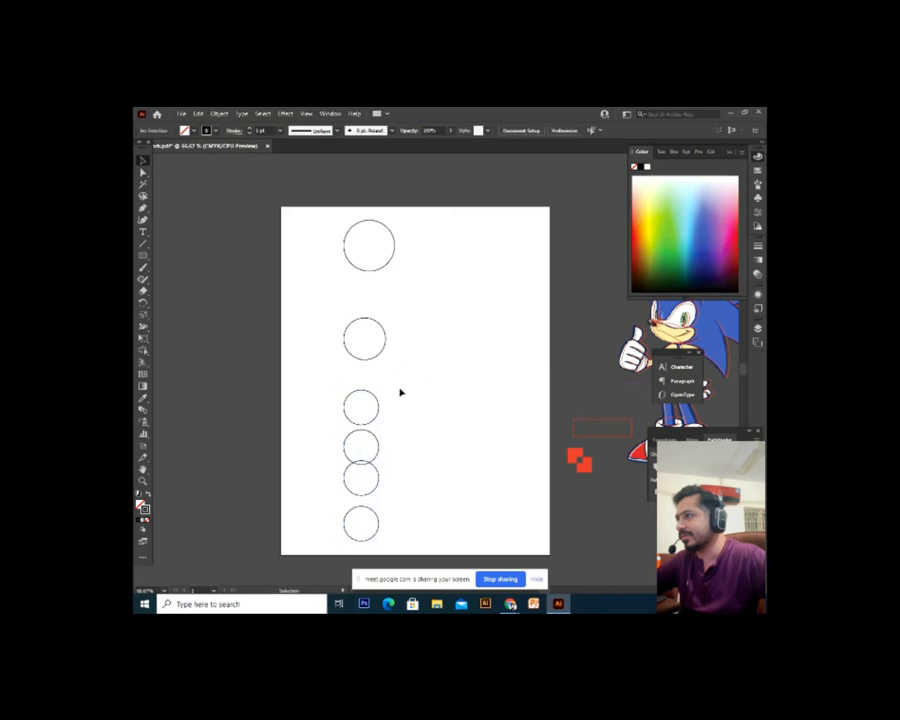
pyautogui.moveTo(420, 232); pyautogui.dragTo(348, 540)
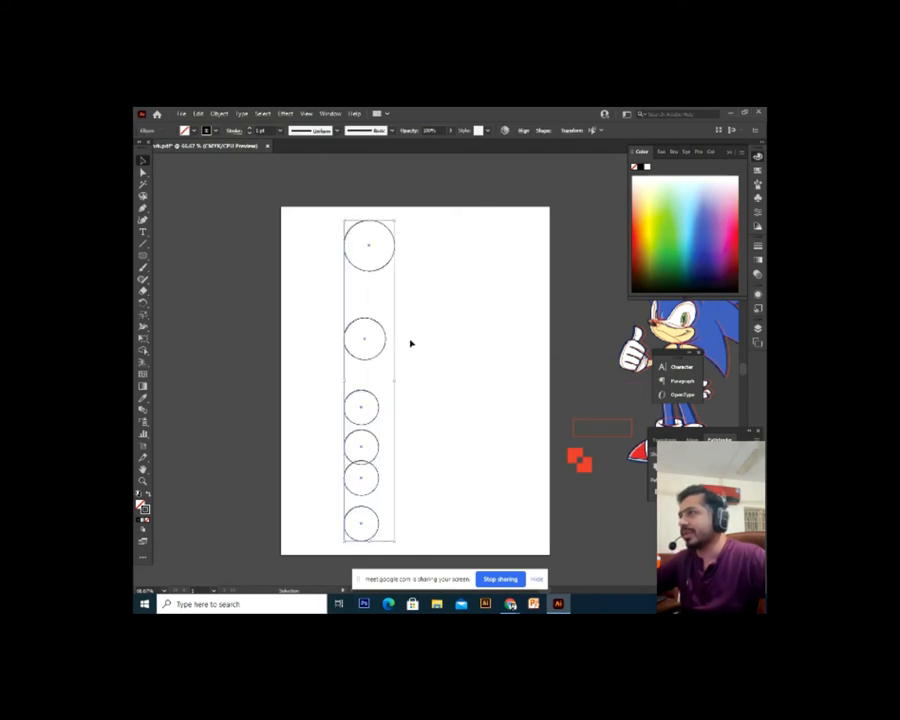
pyautogui.click(389, 411)
# Move the top circles down to close the gaps and reselect all six
pyautogui.moveTo(418, 219); pyautogui.dragTo(396, 342)
pyautogui.click(412, 275)
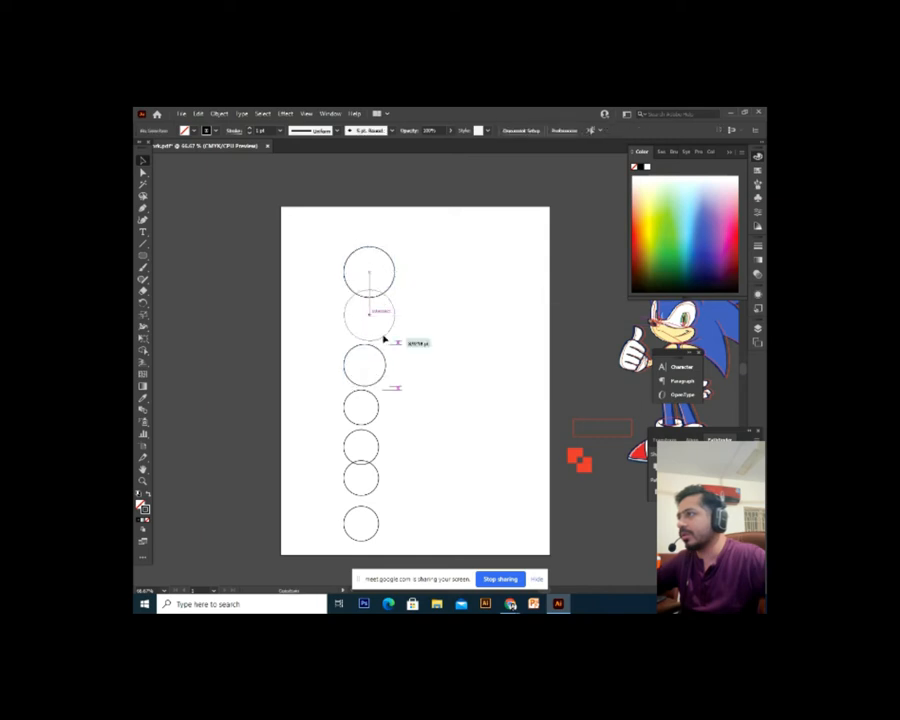
pyautogui.moveTo(423, 255); pyautogui.dragTo(307, 543)
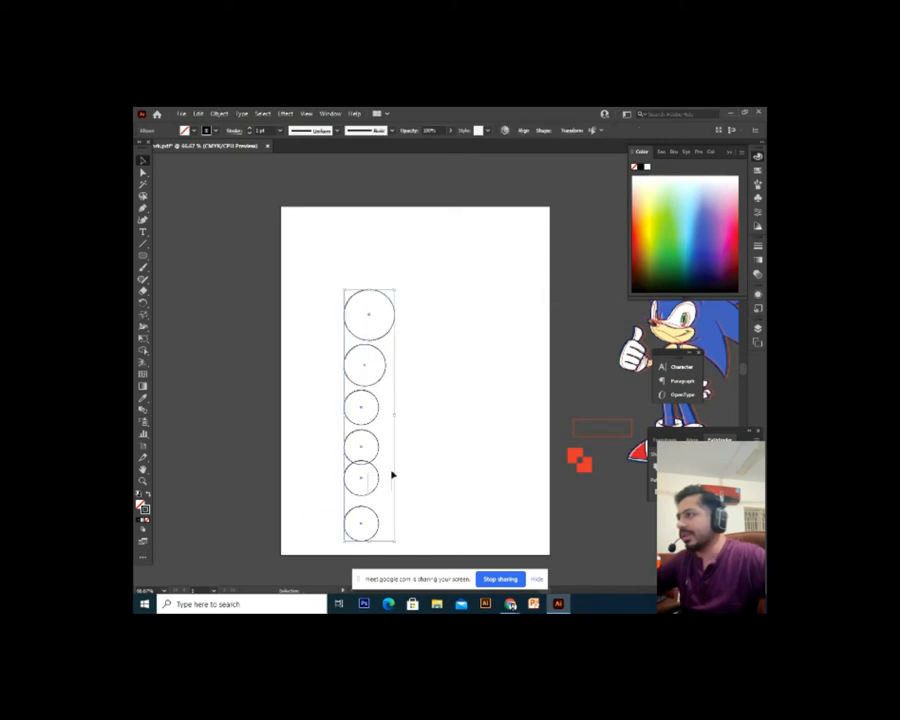
pyautogui.moveTo(464, 267); pyautogui.dragTo(309, 553)
pyautogui.click(390, 450)
pyautogui.moveTo(414, 277); pyautogui.dragTo(325, 546)
# Try center, left and right horizontal alignment, then undo the right-edge alignment
pyautogui.click(523, 130)
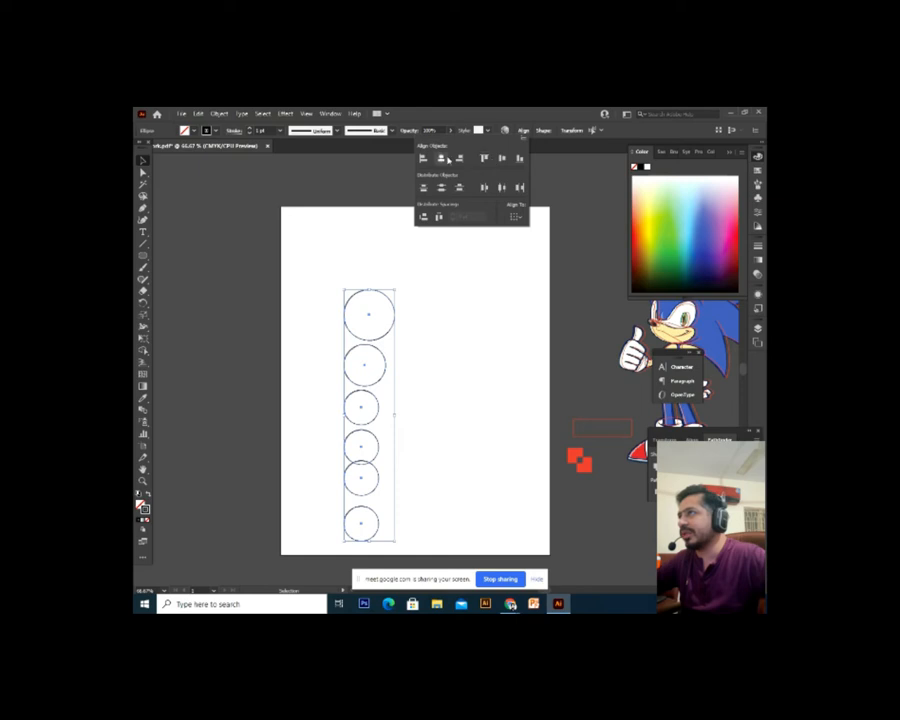
pyautogui.click(445, 159)
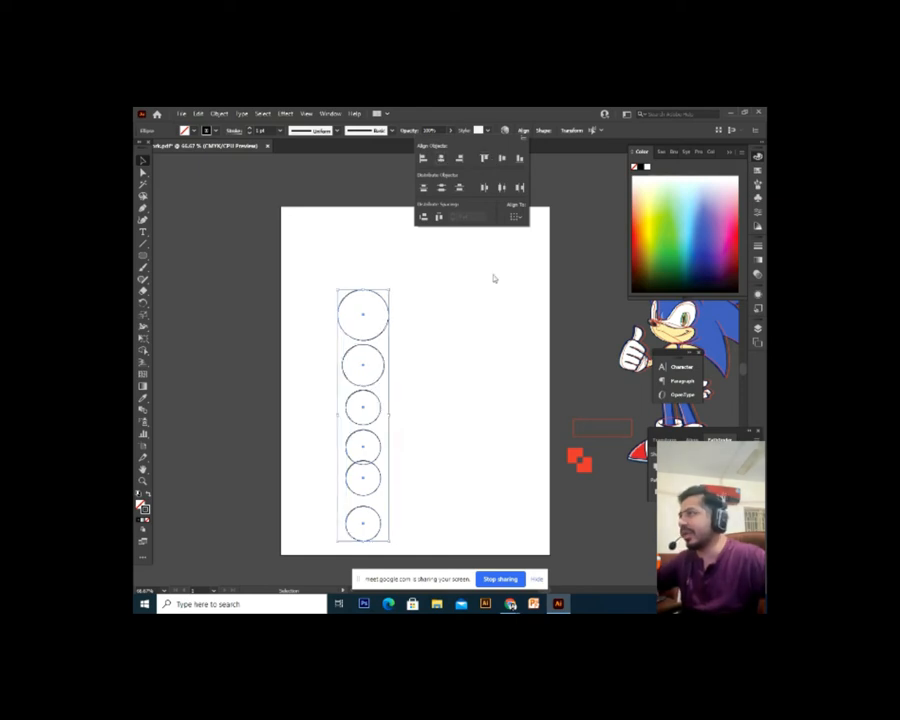
pyautogui.click(423, 160)
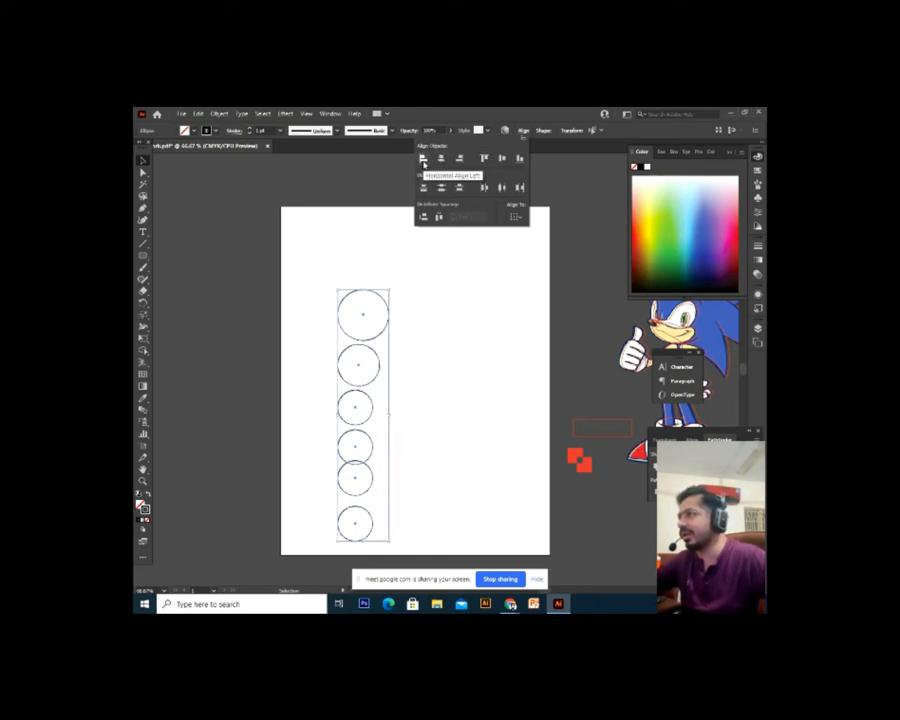
pyautogui.click(461, 161)
pyautogui.click(491, 331)
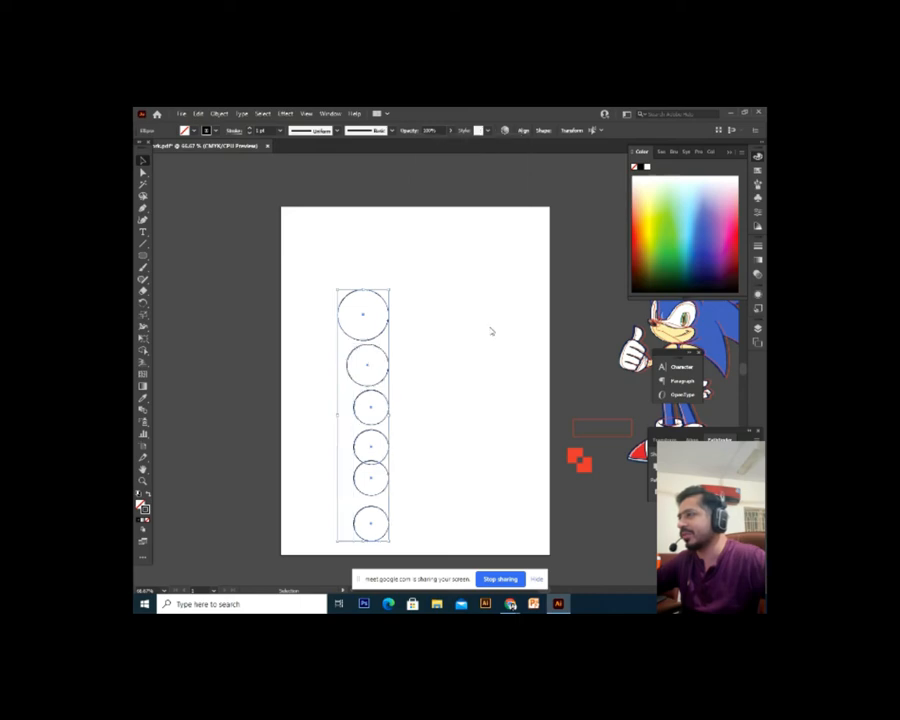
pyautogui.hotkey('ctrl', '+')
pyautogui.moveTo(489, 341); pyautogui.dragTo(414, 376)
pyautogui.moveTo(463, 335); pyautogui.dragTo(461, 303)
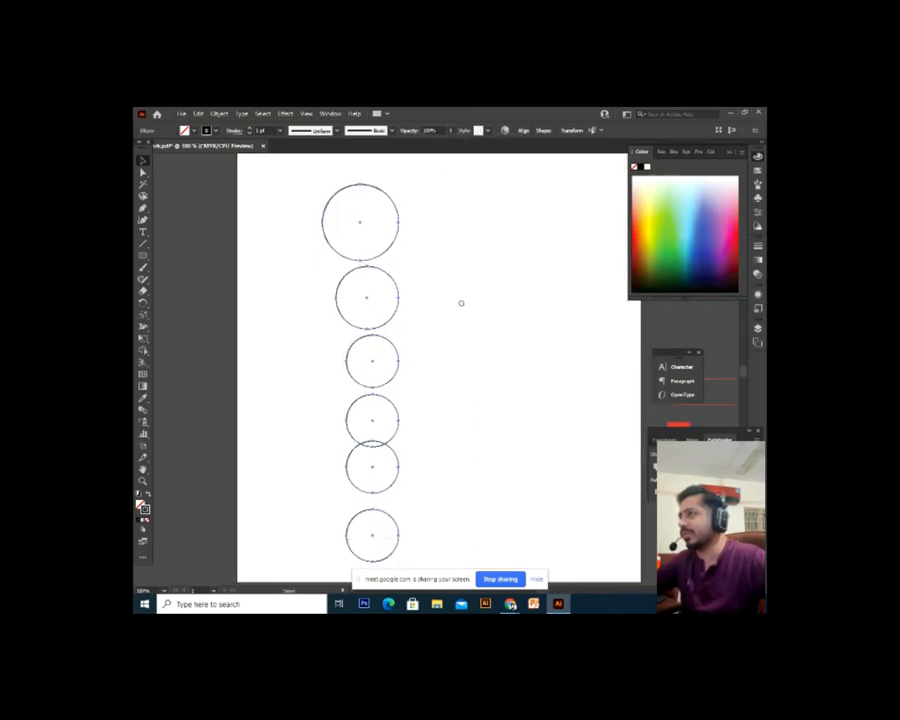
pyautogui.hotkey('ctrl', 'z')
pyautogui.click(462, 305)
pyautogui.moveTo(410, 372); pyautogui.dragTo(403, 387)
# Reselect all six circles and apply Horizontal Align Center to form one straight column
pyautogui.moveTo(421, 192); pyautogui.dragTo(281, 565)
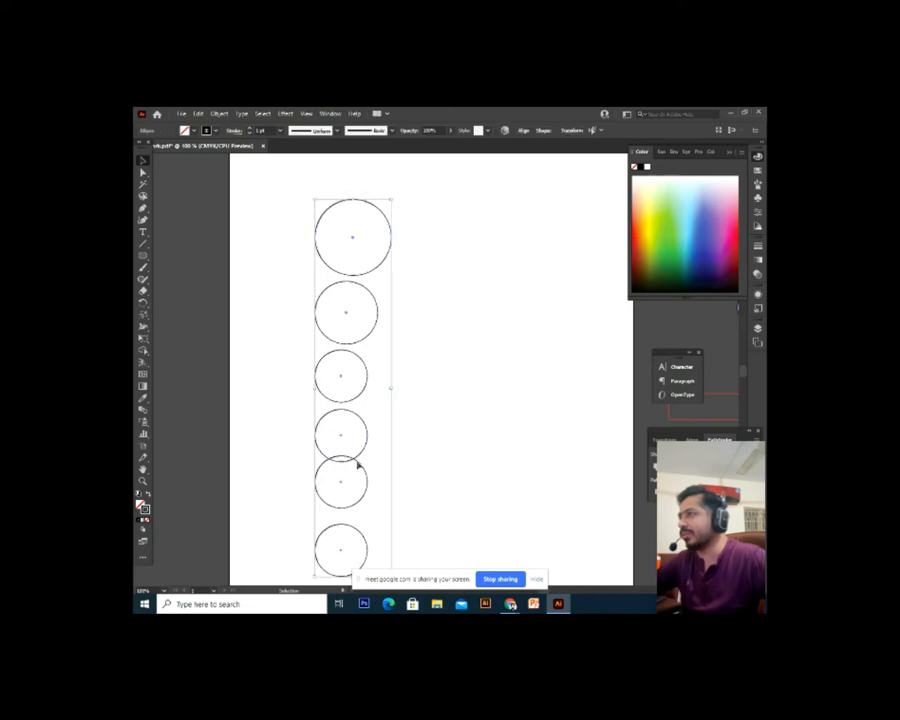
pyautogui.click(523, 131)
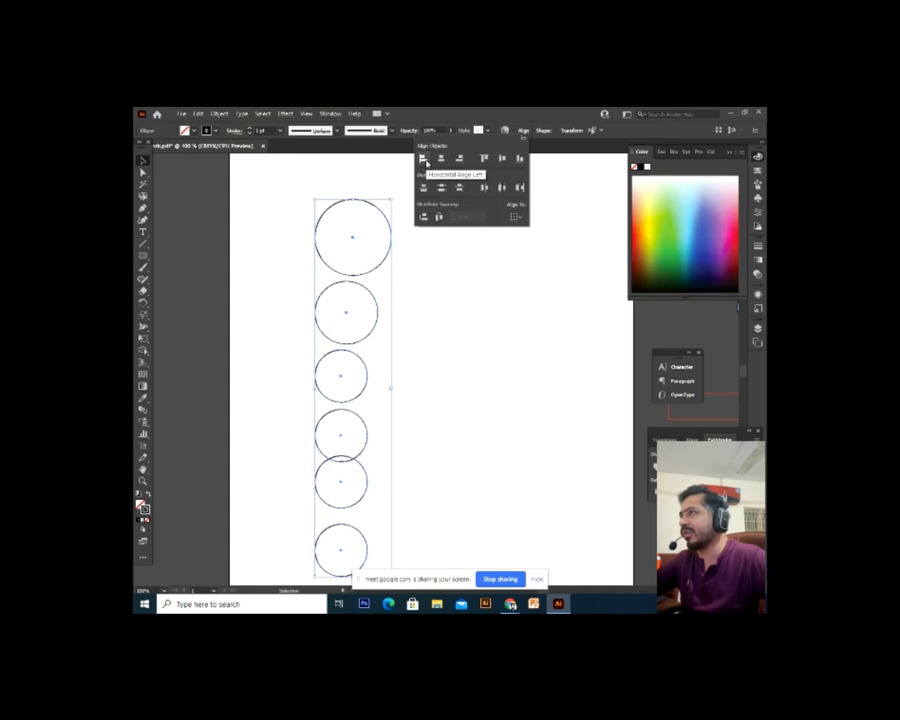
pyautogui.click(459, 159)
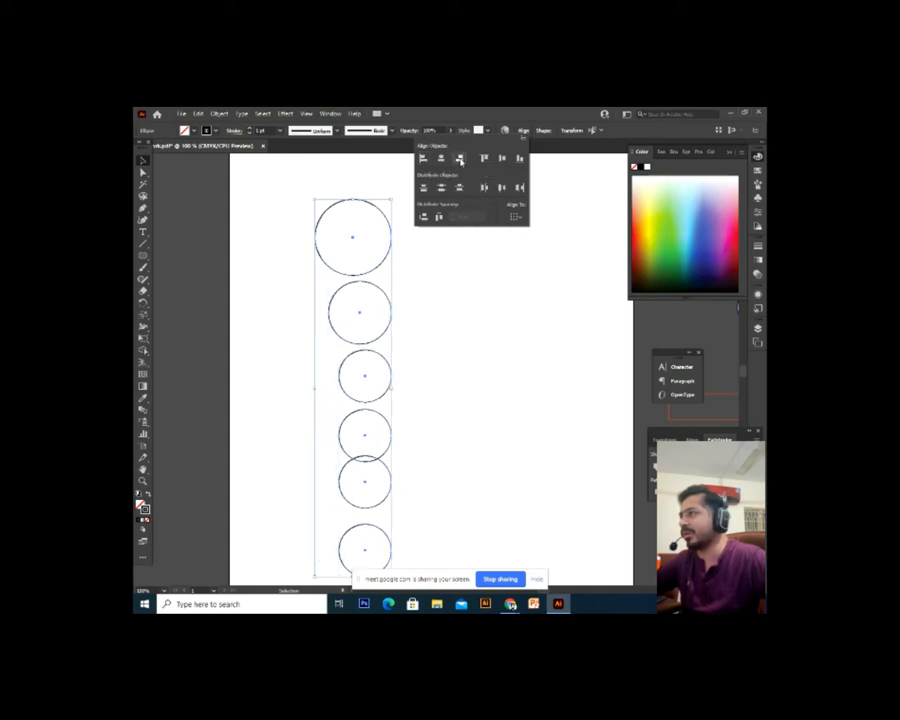
pyautogui.click(440, 159)
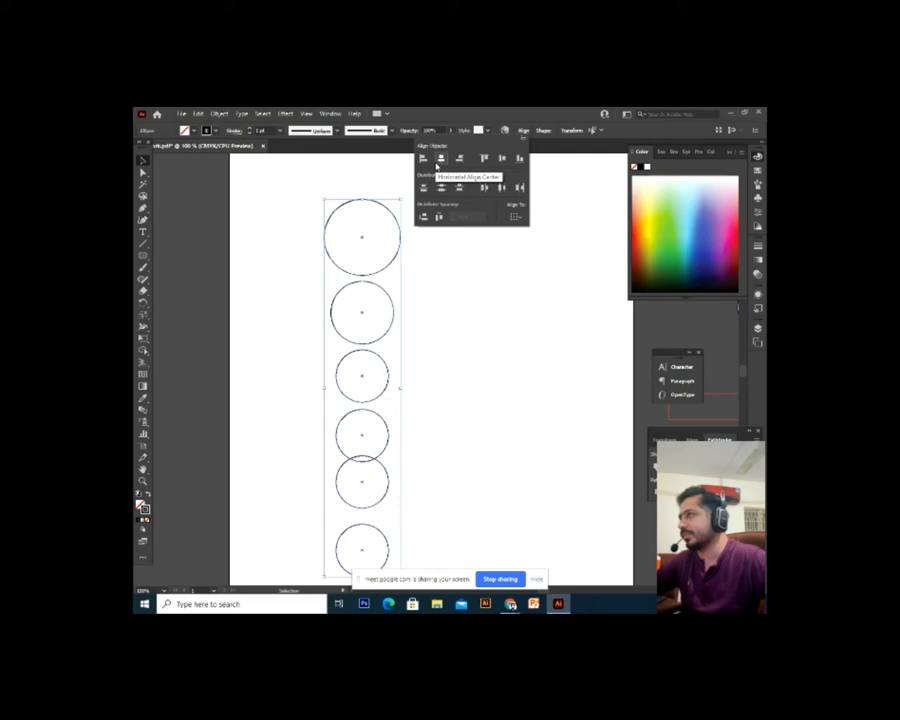
pyautogui.click(466, 390)
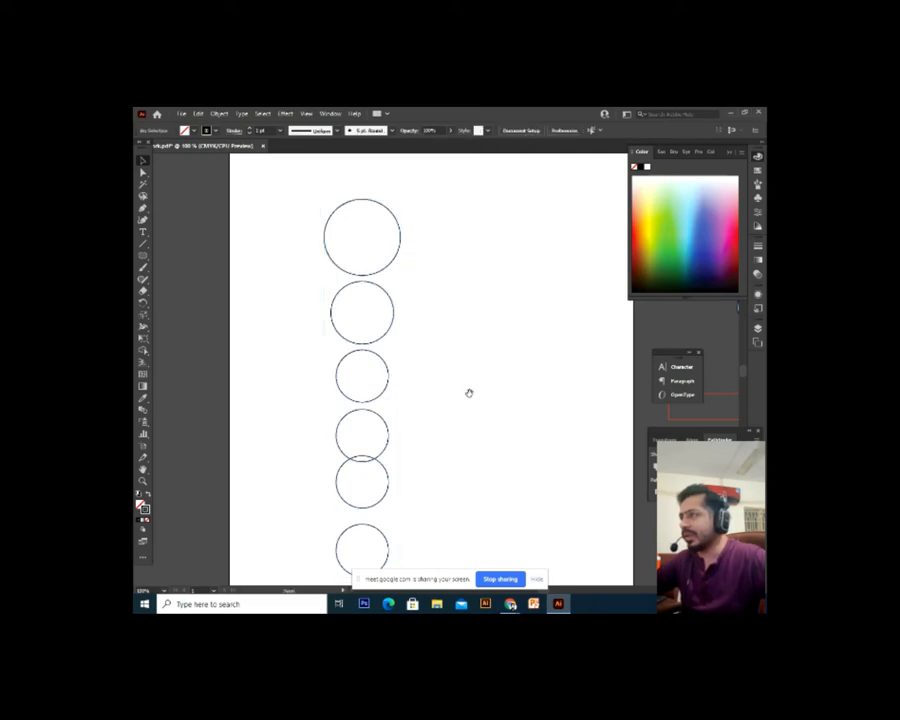
pyautogui.hotkey('ctrl', '-')
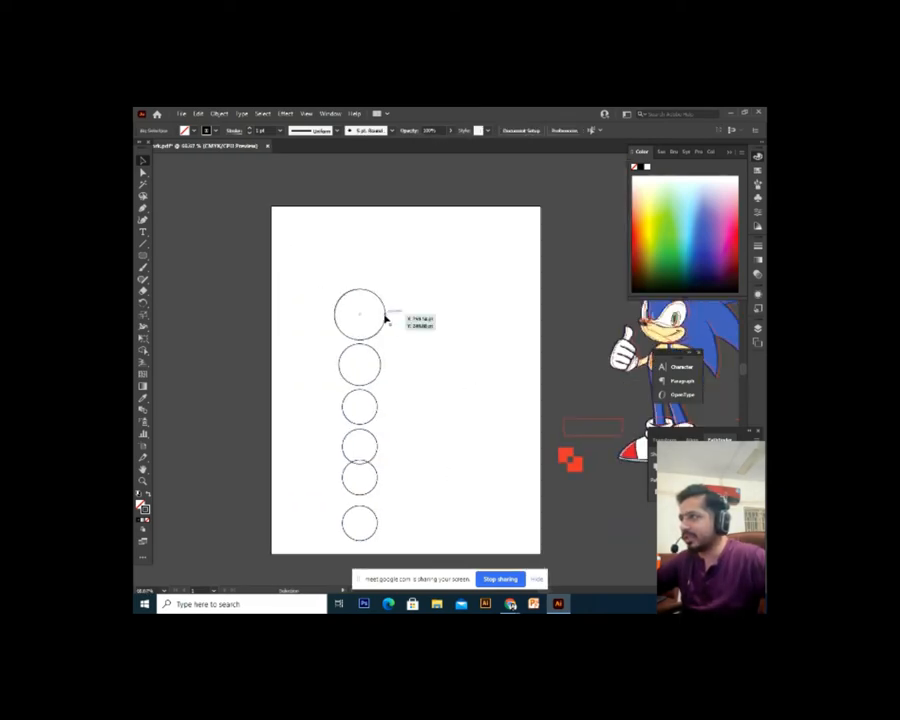
# Drag the six circles one by one into a horizontal row
pyautogui.moveTo(386, 315); pyautogui.dragTo(339, 315)
pyautogui.moveTo(377, 381); pyautogui.dragTo(385, 332)
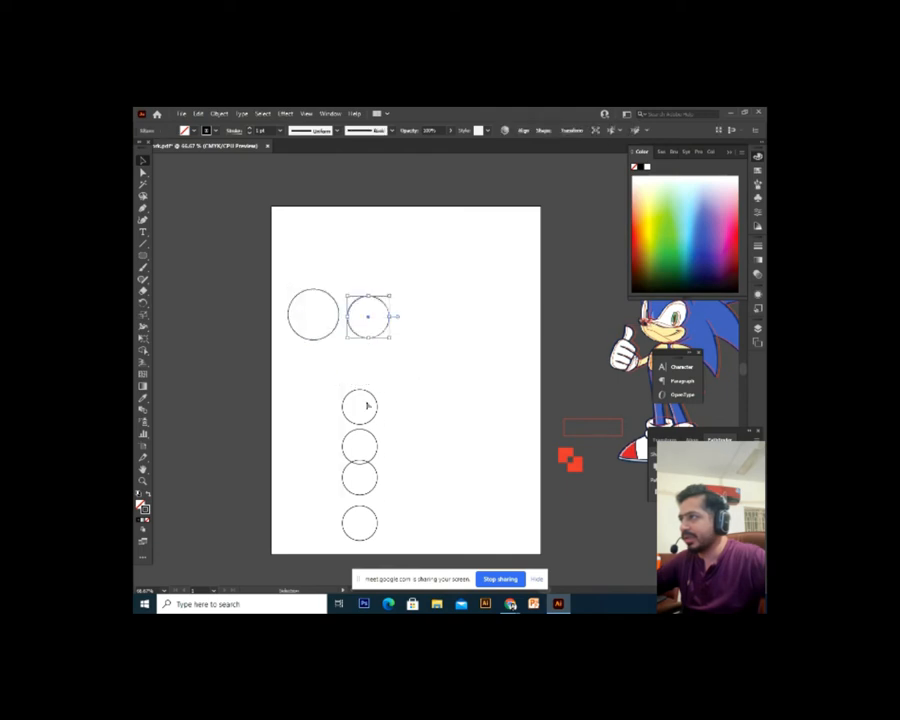
pyautogui.moveTo(376, 404); pyautogui.dragTo(435, 315)
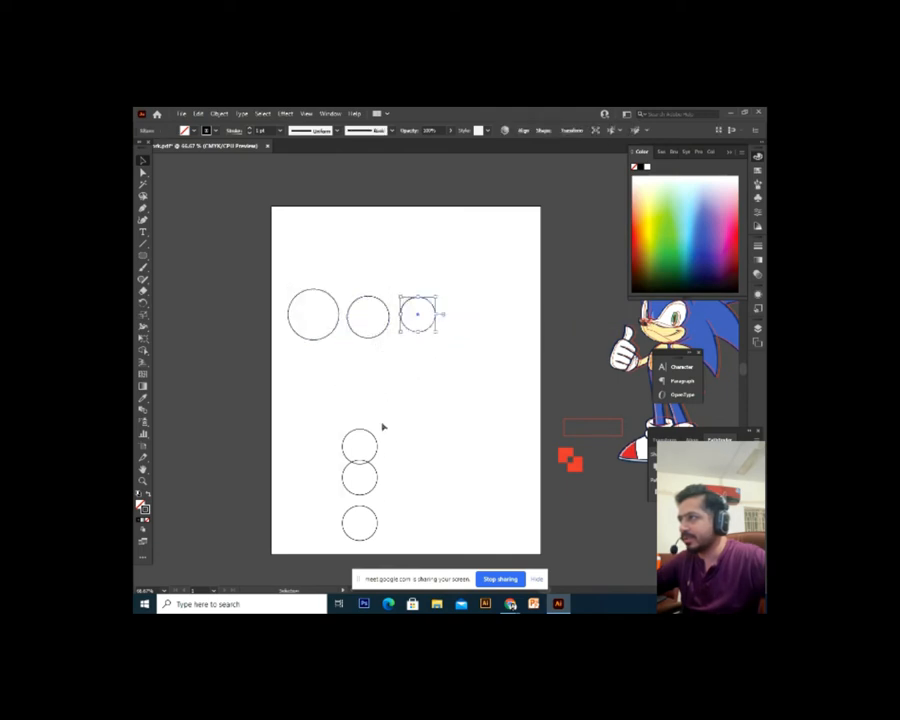
pyautogui.moveTo(375, 441); pyautogui.dragTo(464, 332)
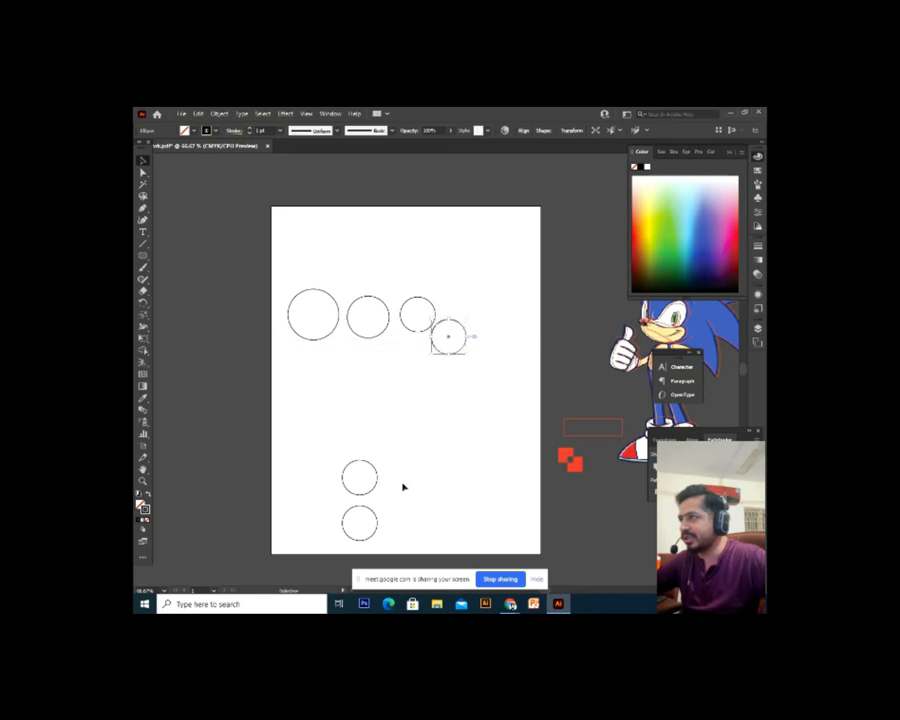
pyautogui.moveTo(380, 484); pyautogui.dragTo(507, 319)
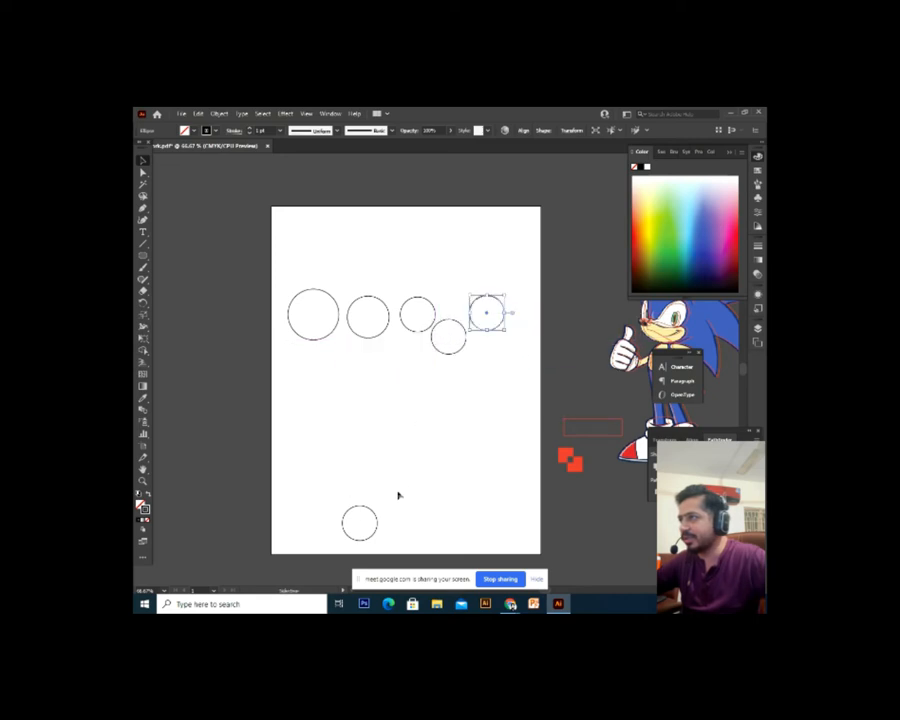
pyautogui.moveTo(378, 516); pyautogui.dragTo(536, 331)
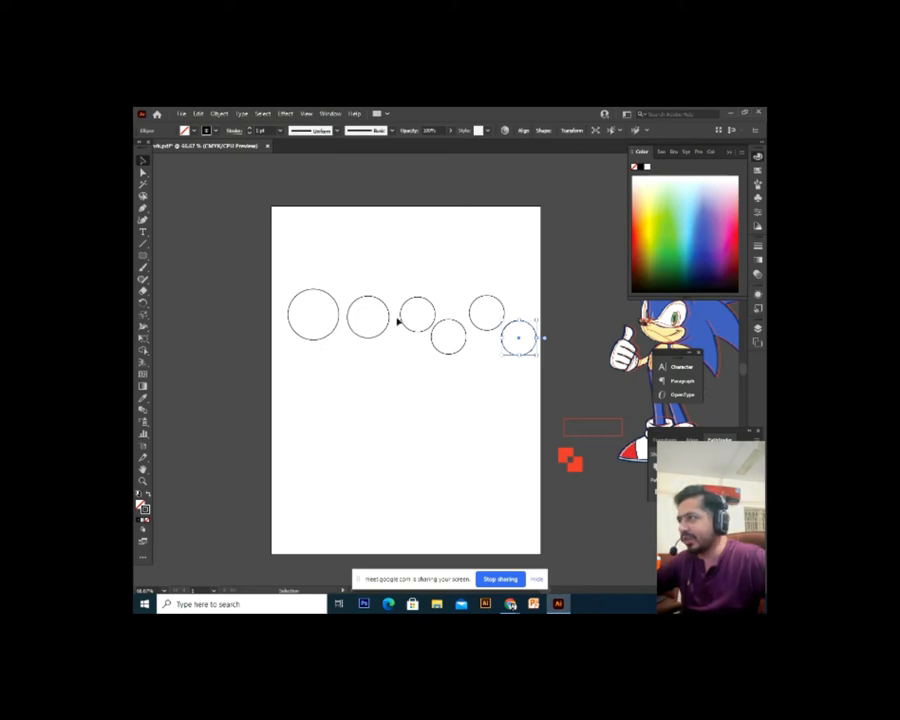
# Select the row, nudge it left, and apply Vertical Align Center after trying top and bottom
pyautogui.moveTo(538, 262); pyautogui.dragTo(263, 390)
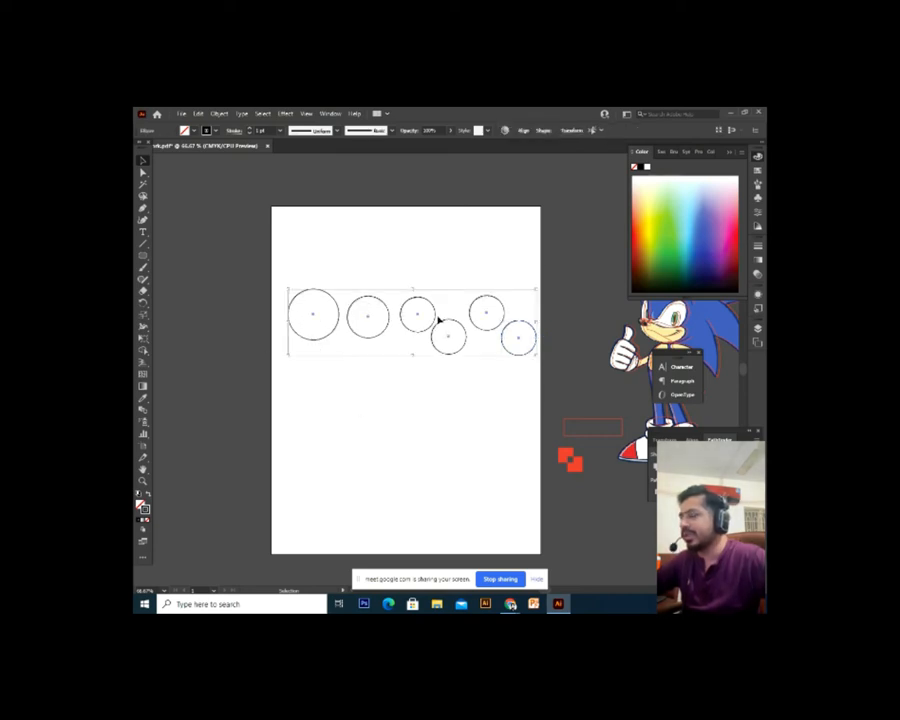
pyautogui.press('Left')
pyautogui.press('Left')
pyautogui.press('Left')
pyautogui.press('Left')
pyautogui.press('Left')
pyautogui.press('Left')
pyautogui.press('Left')
pyautogui.press('Left')
pyautogui.press('Left')
pyautogui.press('Left')
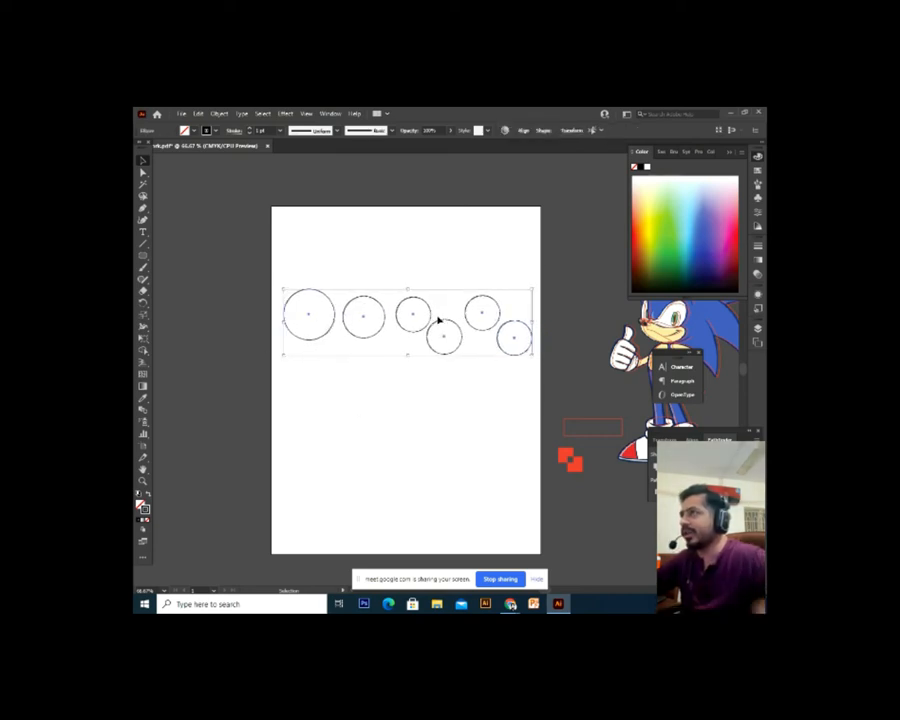
pyautogui.click(524, 131)
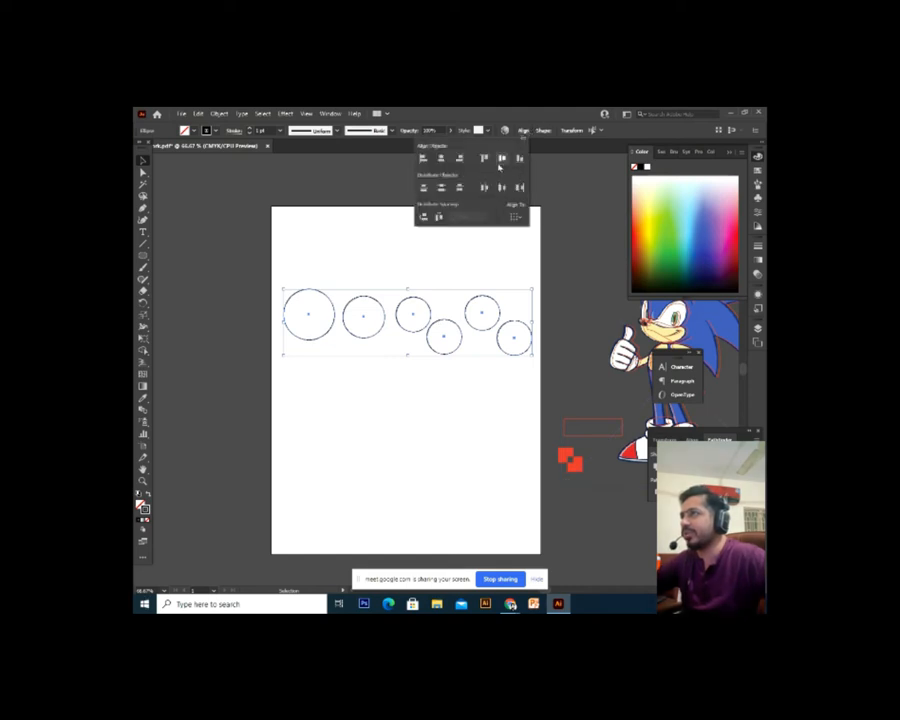
pyautogui.click(502, 159)
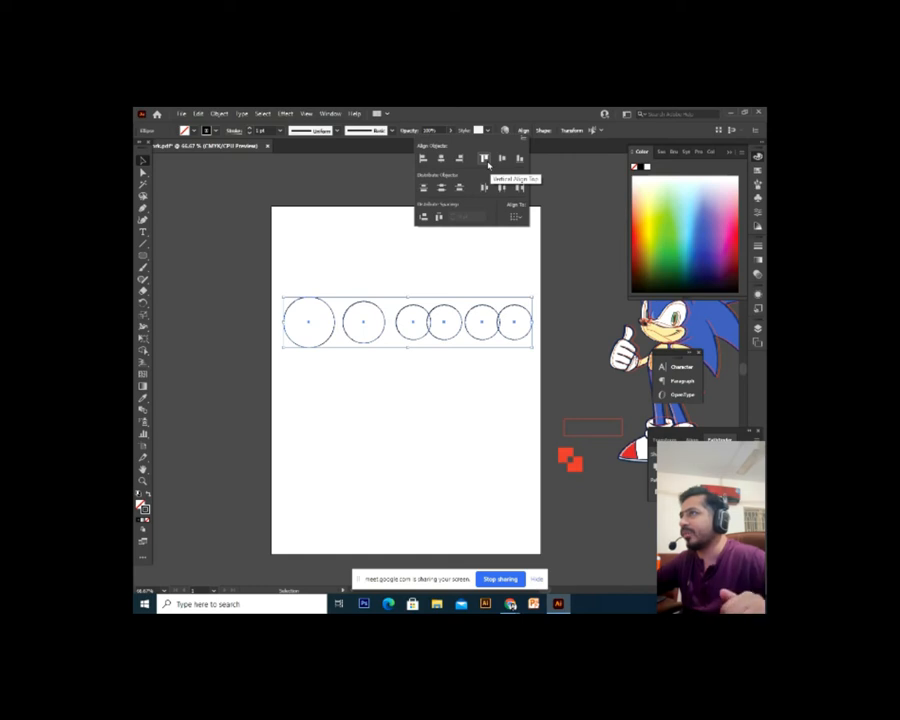
pyautogui.click(484, 159)
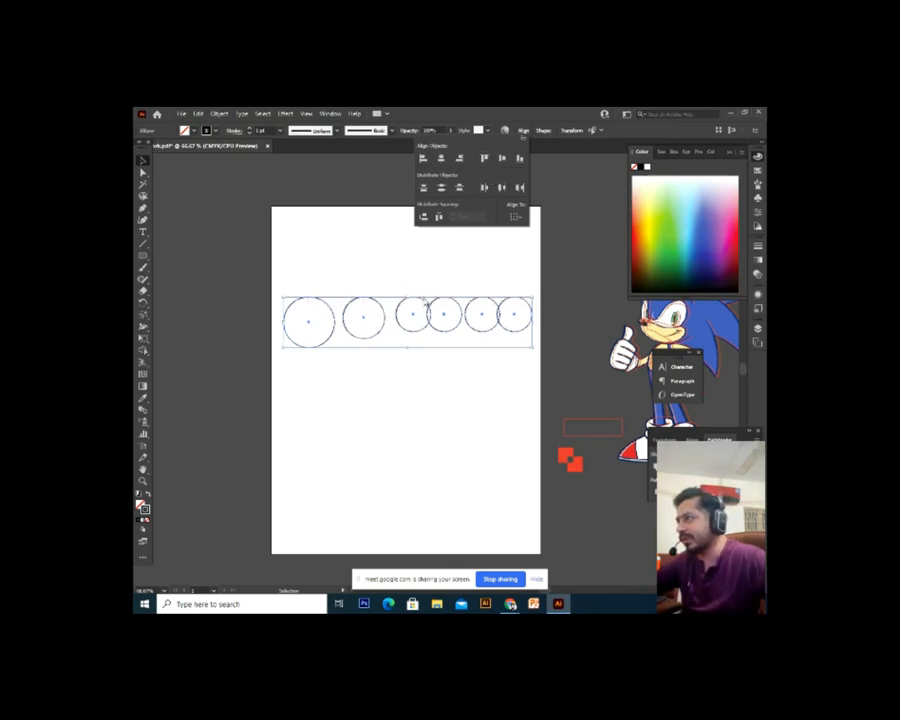
pyautogui.click(520, 159)
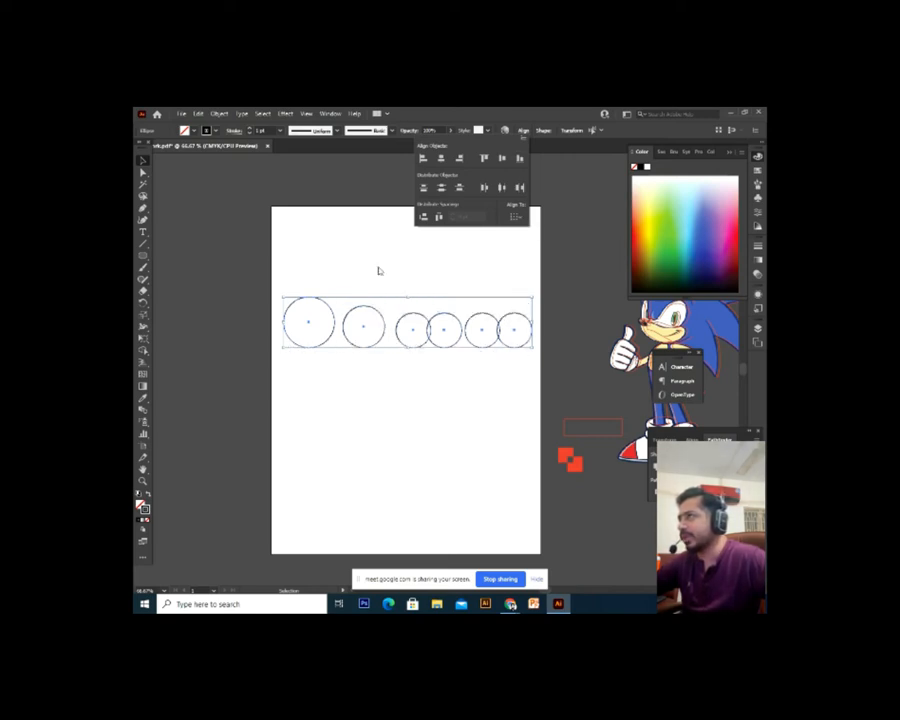
pyautogui.click(502, 159)
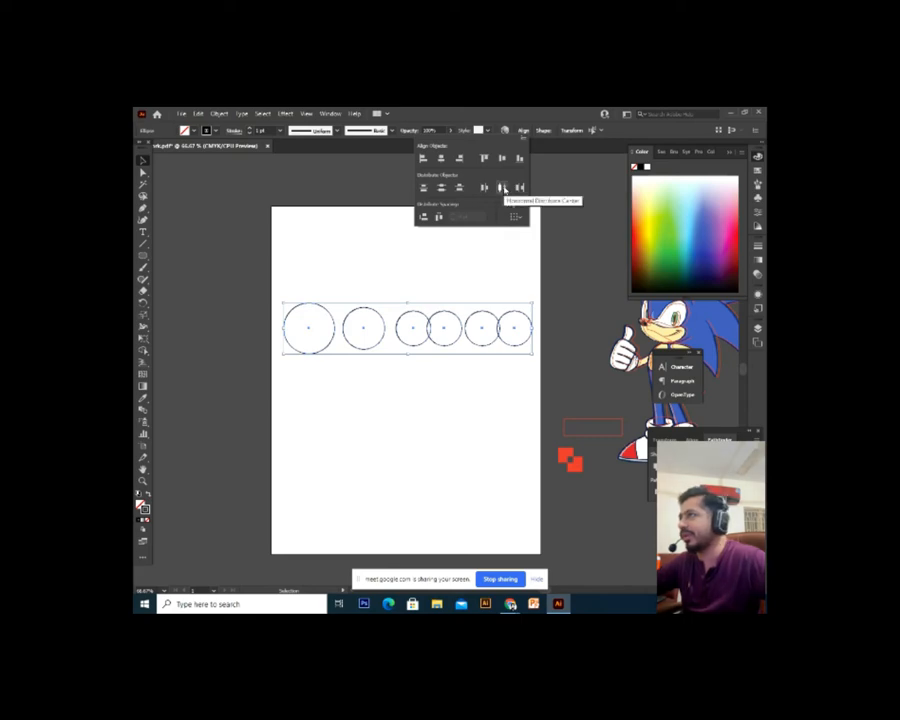
# Try the Horizontal Distribute center, right and left options on the row
pyautogui.click(503, 187)
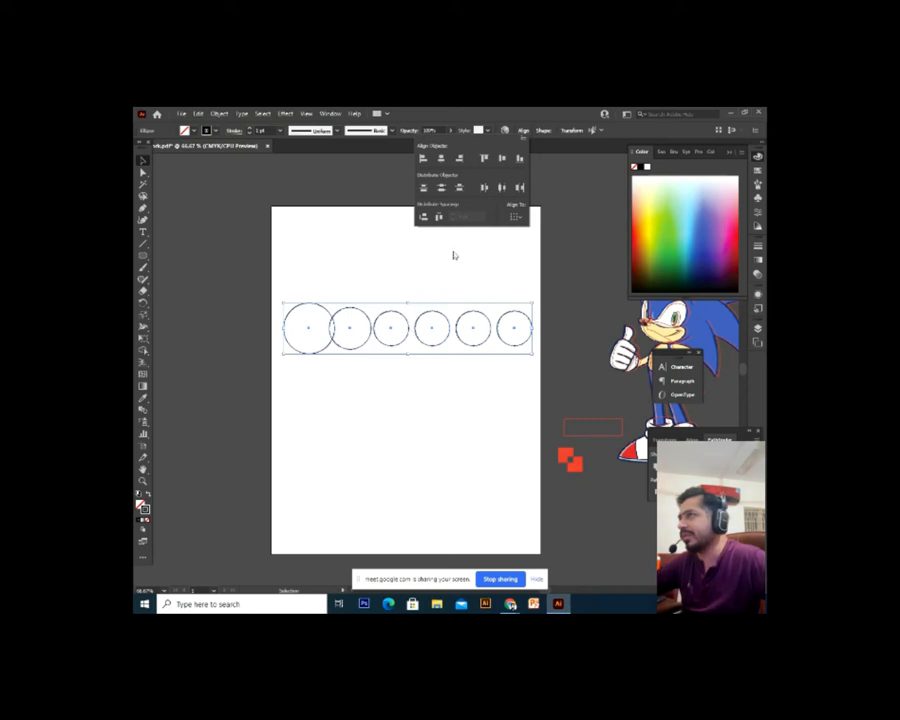
pyautogui.click(519, 188)
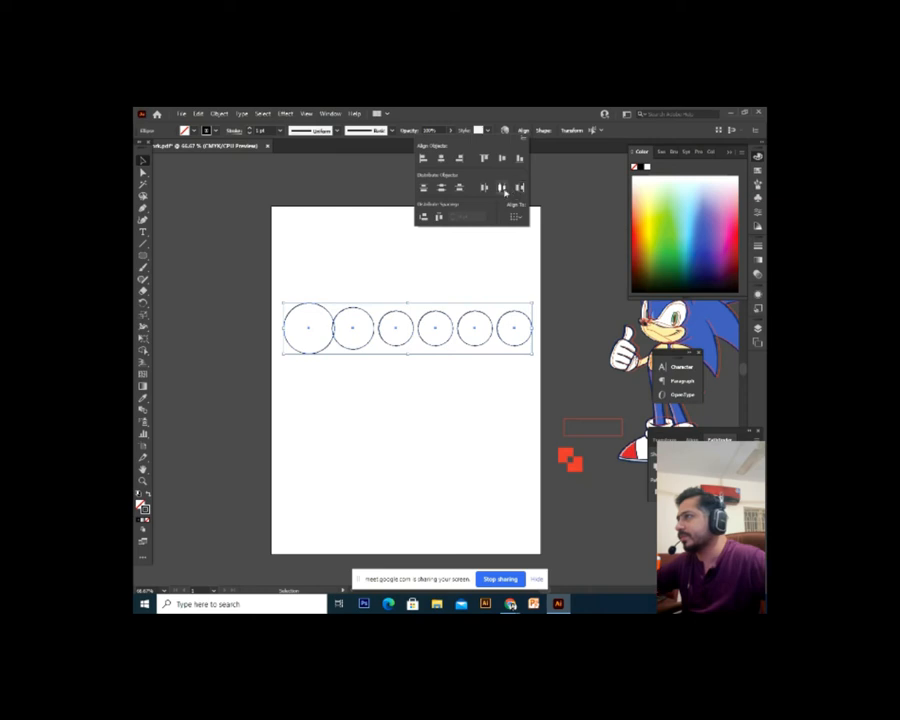
pyautogui.click(502, 187)
pyautogui.click(483, 187)
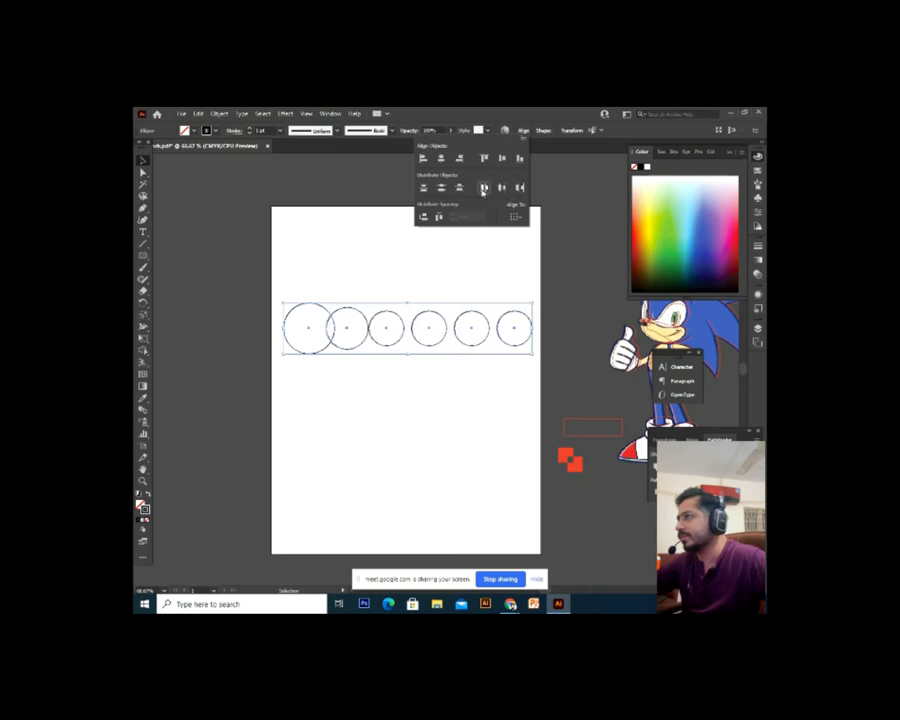
pyautogui.click(400, 421)
pyautogui.click(312, 357)
# Drag the six circles back into a rough vertical column
pyautogui.moveTo(320, 355); pyautogui.dragTo(364, 298)
pyautogui.moveTo(404, 323); pyautogui.dragTo(361, 351)
pyautogui.moveTo(420, 344); pyautogui.dragTo(337, 416)
pyautogui.moveTo(477, 345); pyautogui.dragTo(360, 437)
pyautogui.moveTo(507, 343); pyautogui.dragTo(349, 476)
pyautogui.click(343, 485)
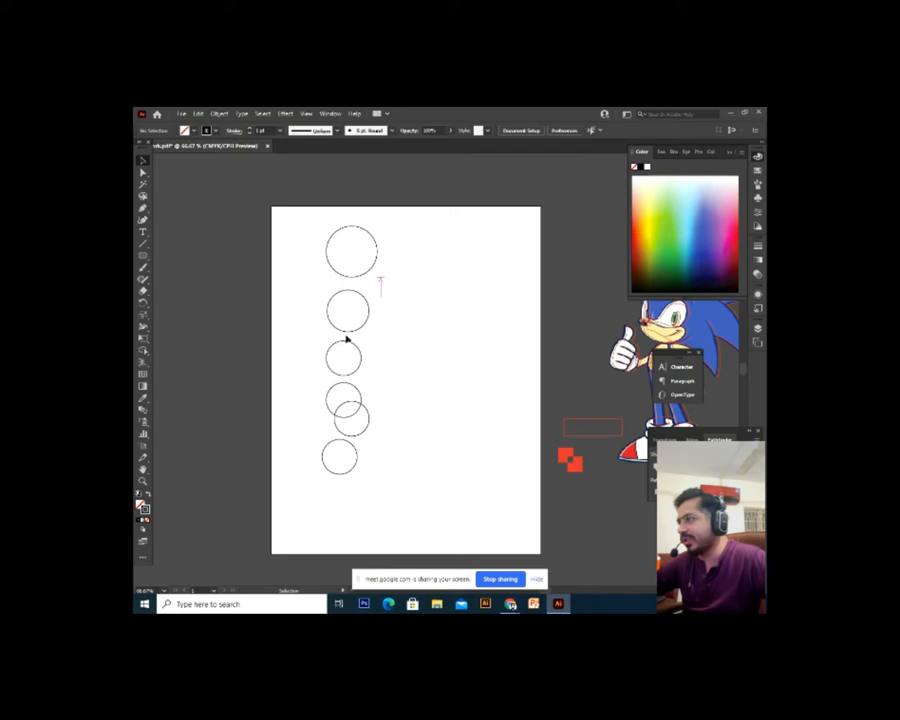
# Apply Horizontal Align Center and Vertical Distribute Center to all six circles
pyautogui.moveTo(390, 222); pyautogui.dragTo(288, 494)
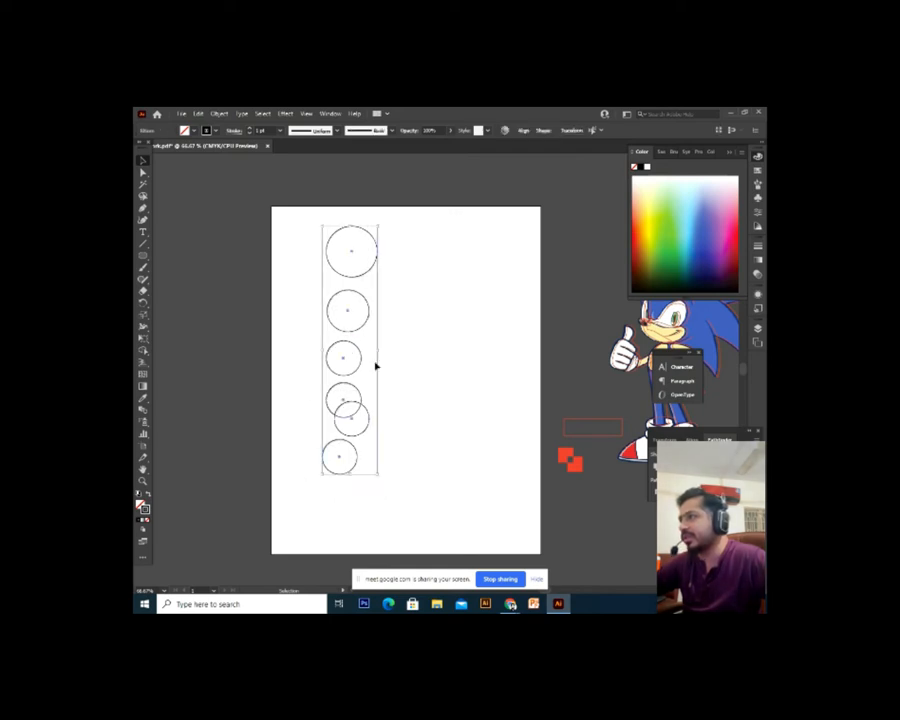
pyautogui.click(523, 133)
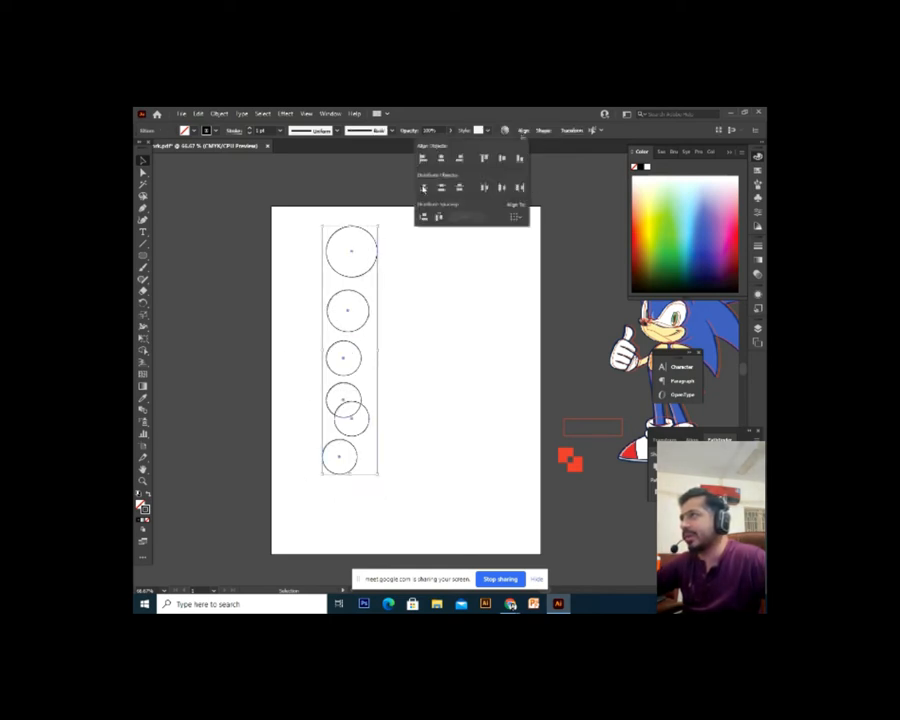
pyautogui.click(440, 158)
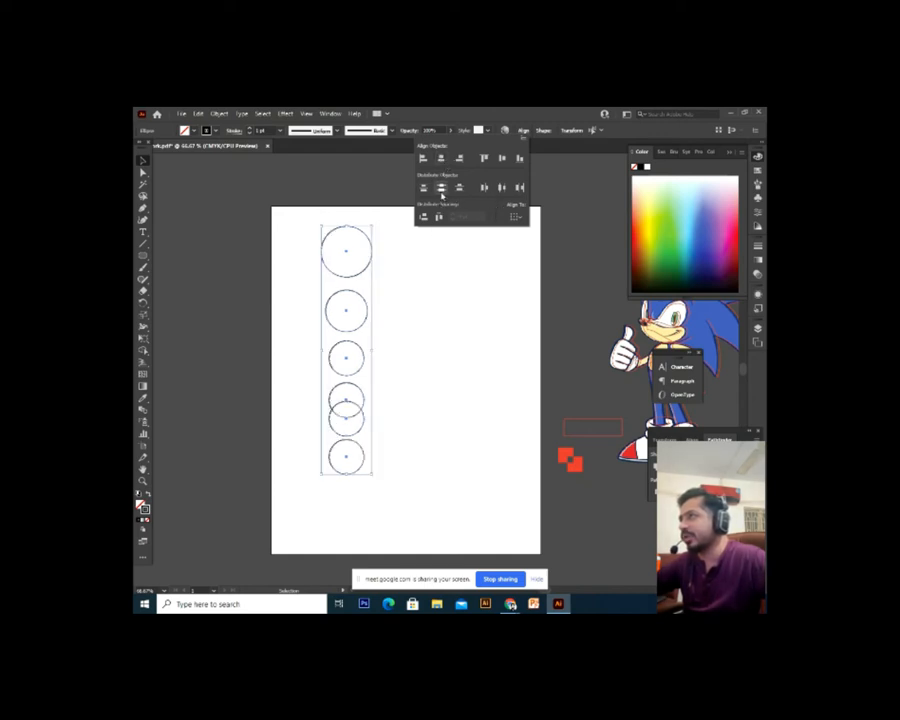
pyautogui.click(442, 188)
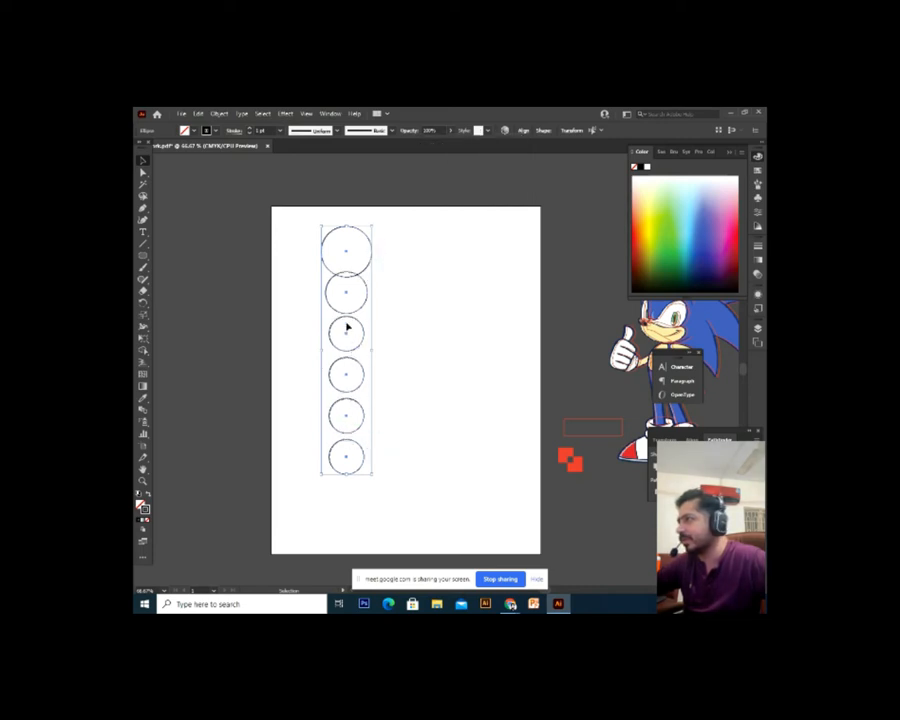
pyautogui.click(389, 335)
# Move the lower five circles down to lengthen the column
pyautogui.moveTo(388, 291); pyautogui.dragTo(345, 462)
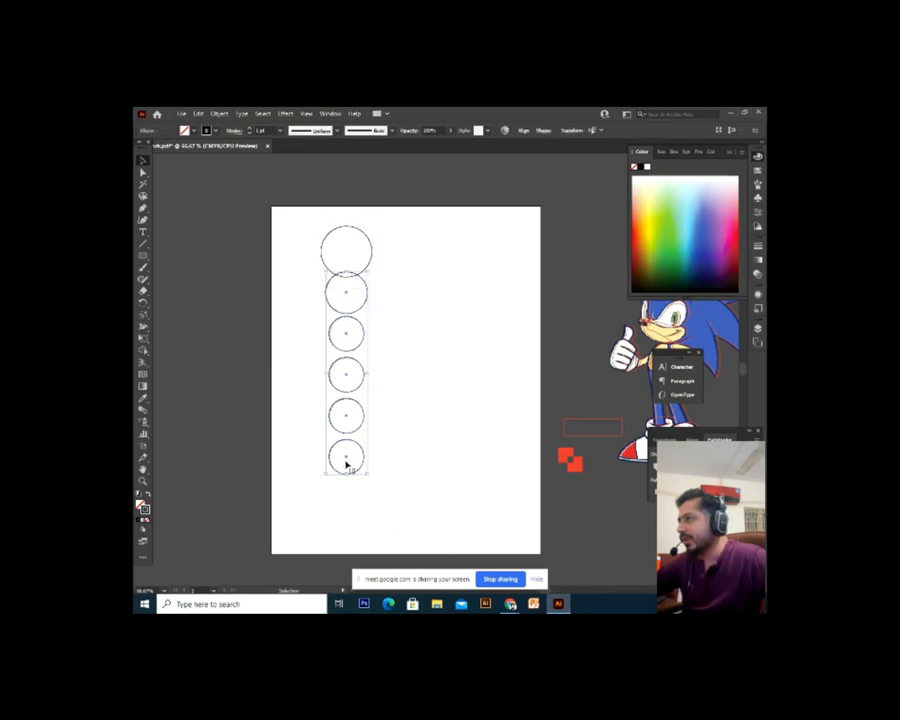
pyautogui.click(356, 444)
pyautogui.moveTo(411, 297); pyautogui.dragTo(286, 518)
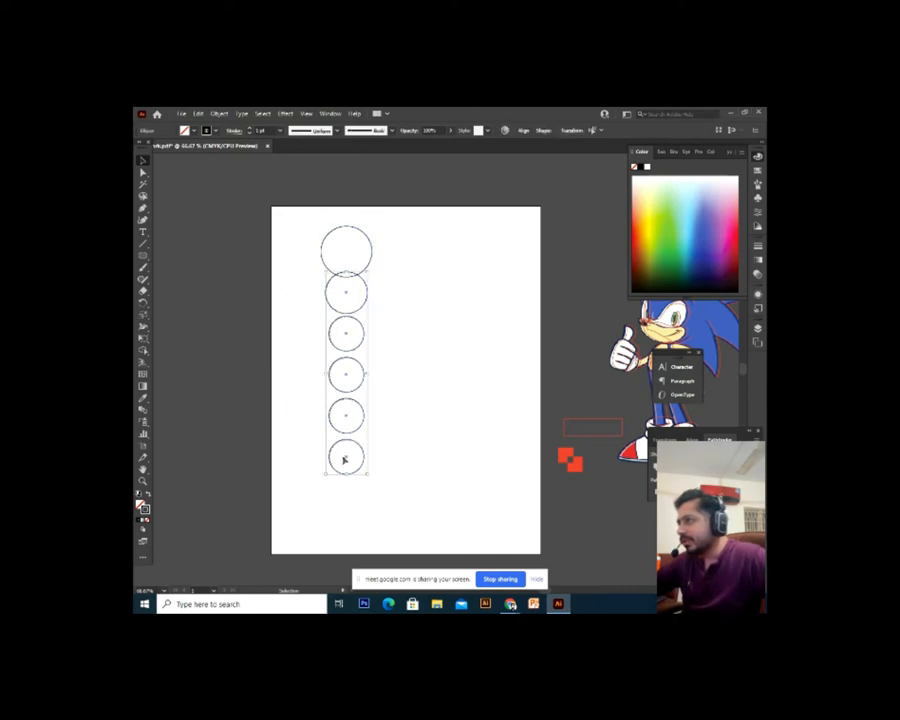
pyautogui.moveTo(360, 447); pyautogui.dragTo(360, 475)
pyautogui.click(406, 323)
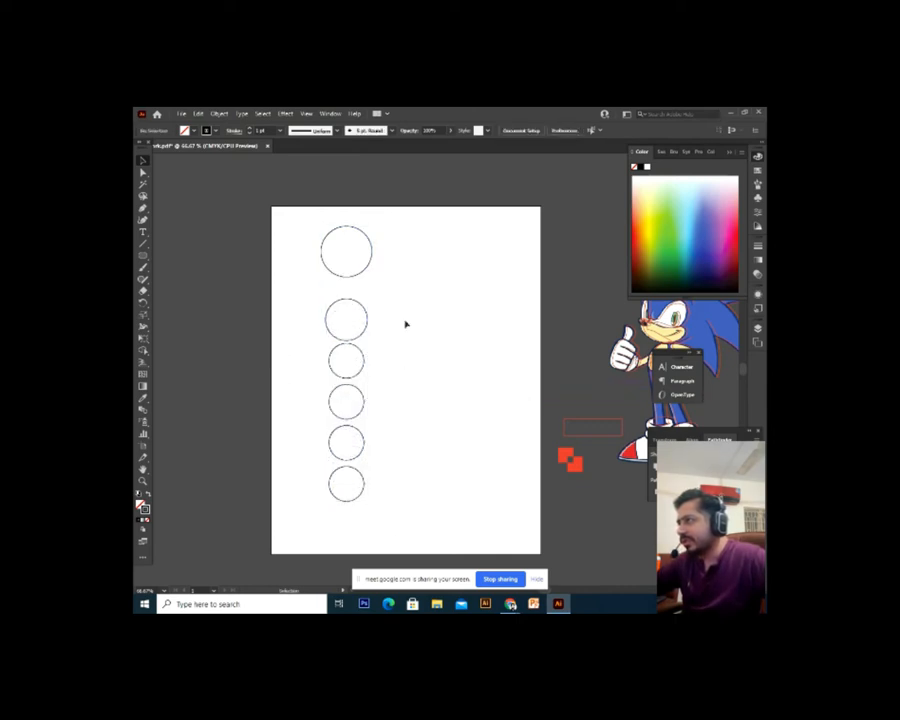
# Re-space the six circles with Vertical Distribute, trying top, center and bottom options
pyautogui.moveTo(409, 234); pyautogui.dragTo(322, 498)
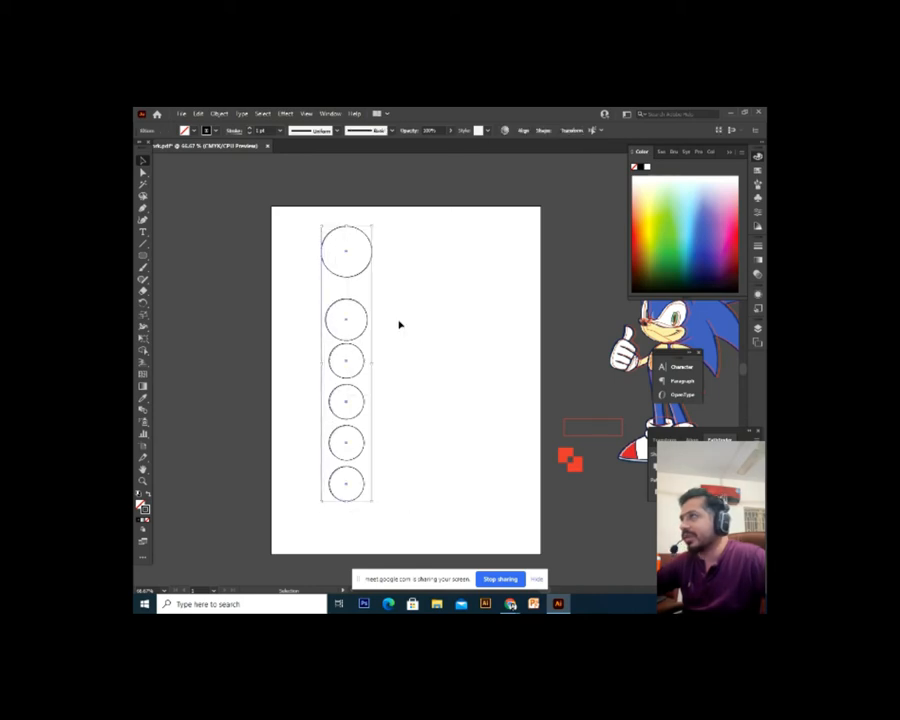
pyautogui.click(525, 132)
pyautogui.click(441, 187)
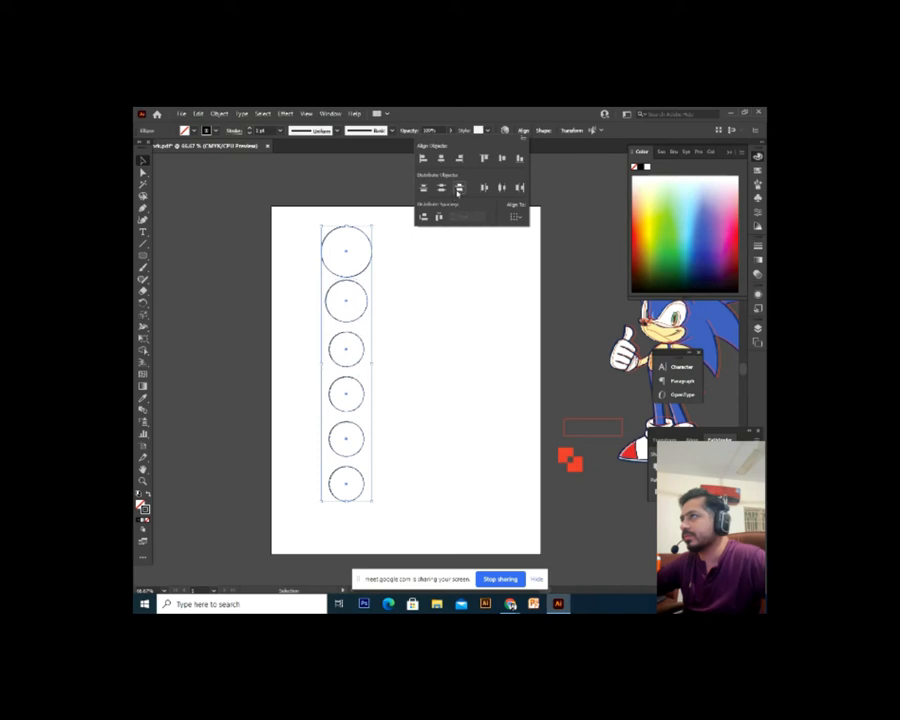
pyautogui.click(424, 188)
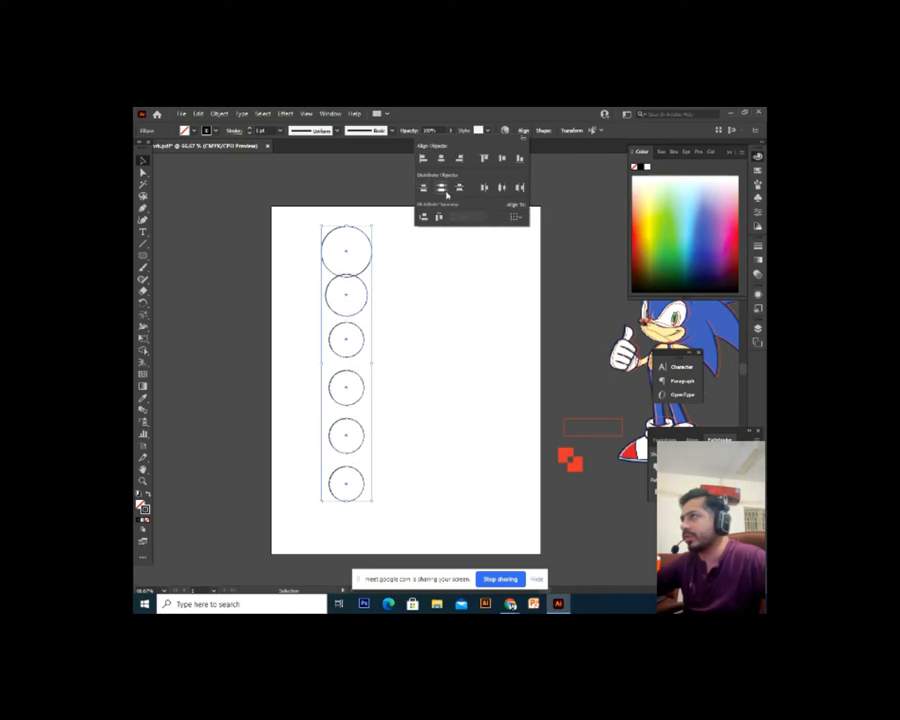
pyautogui.click(441, 187)
pyautogui.click(459, 187)
pyautogui.click(454, 438)
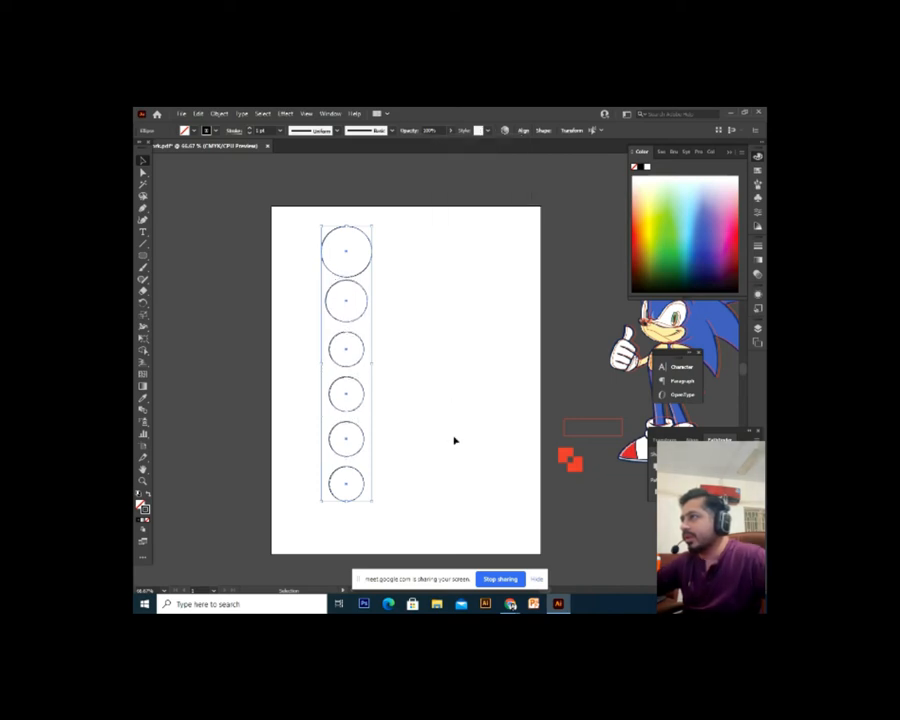
pyautogui.moveTo(442, 231); pyautogui.dragTo(319, 506)
pyautogui.scroll(-1, 326, 521)
# Delete the six circles, then undo the deletion to bring them back
pyautogui.press('Delete')
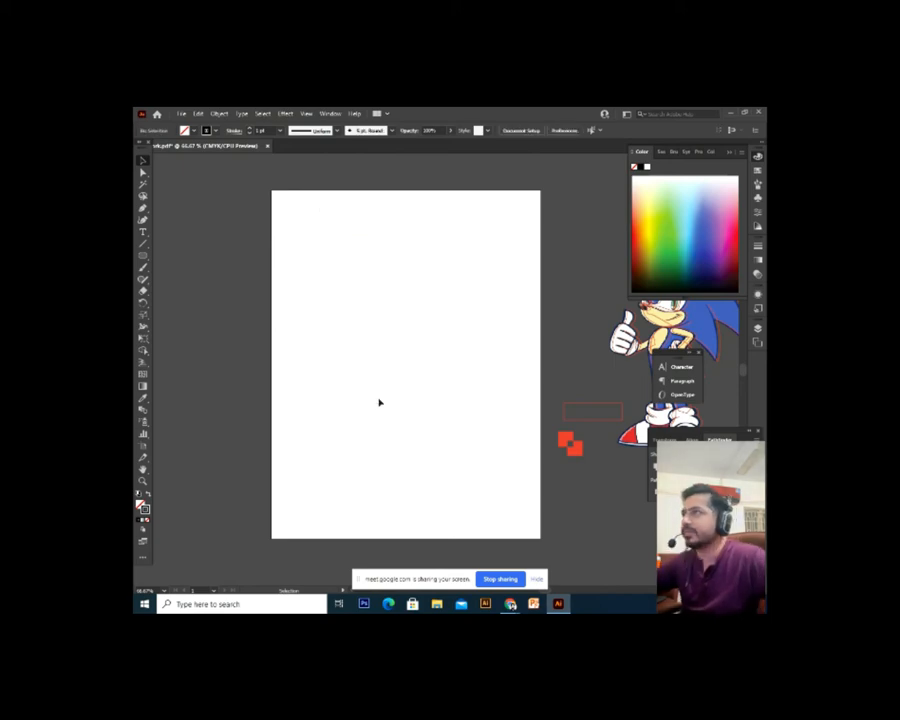
pyautogui.scroll(2, 352, 311)
pyautogui.scroll(-2, 341, 317)
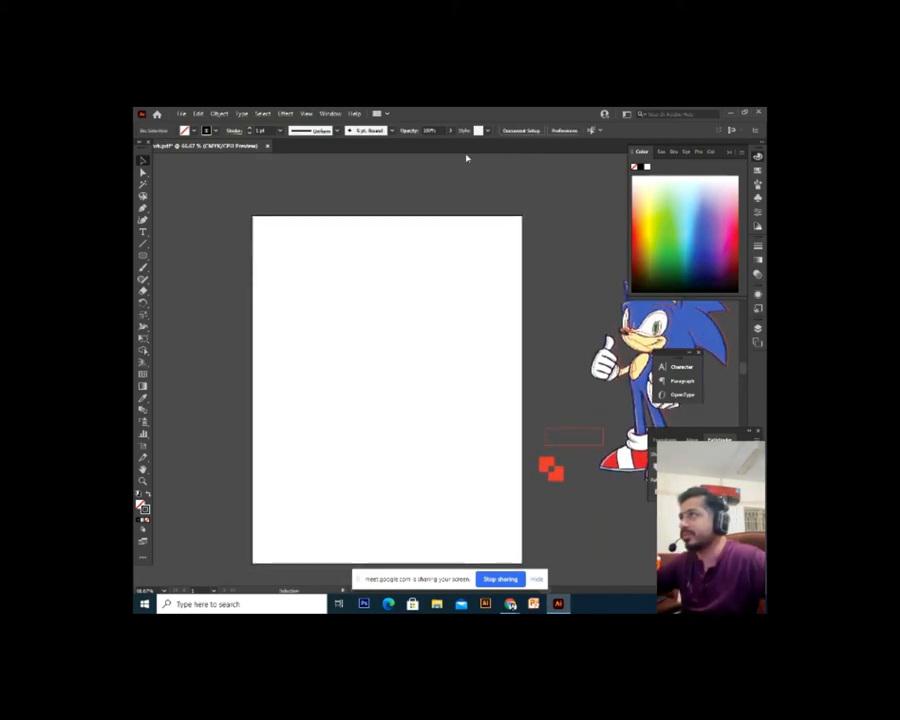
pyautogui.moveTo(457, 196); pyautogui.dragTo(458, 209)
pyautogui.moveTo(364, 304); pyautogui.dragTo(360, 301)
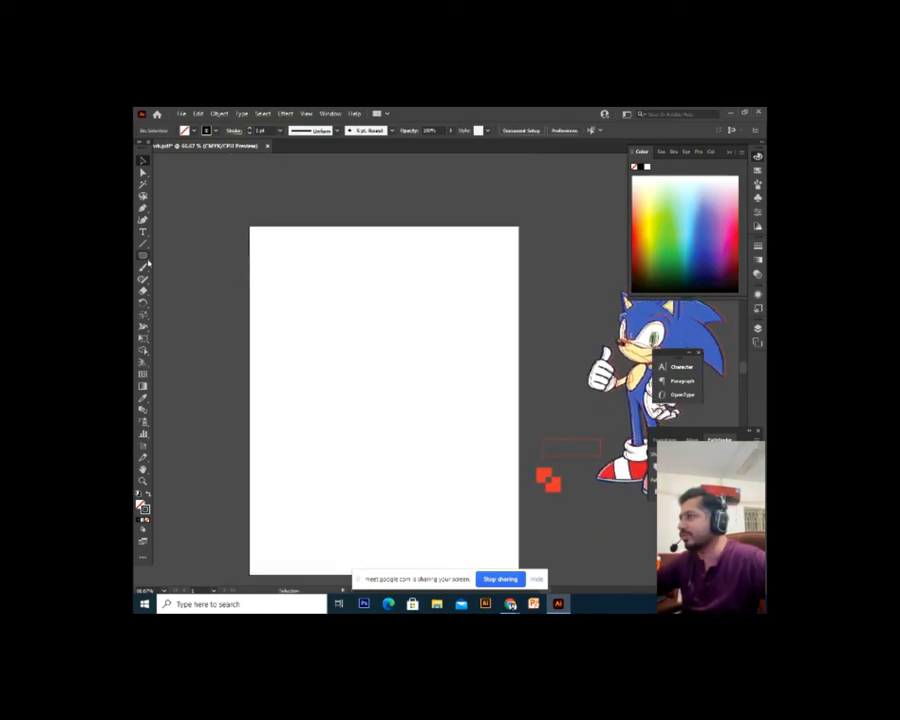
pyautogui.click(146, 258)
pyautogui.moveTo(255, 281); pyautogui.dragTo(235, 316)
pyautogui.click(143, 160)
pyautogui.moveTo(433, 347); pyautogui.dragTo(324, 369)
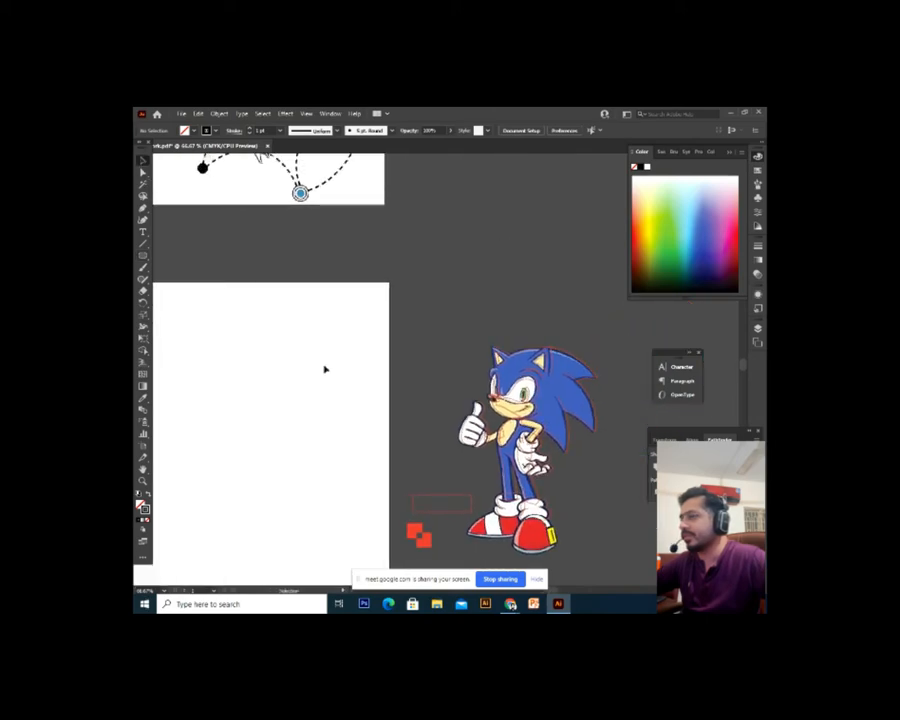
pyautogui.click(587, 358)
pyautogui.hotkey('ctrl', 'z')
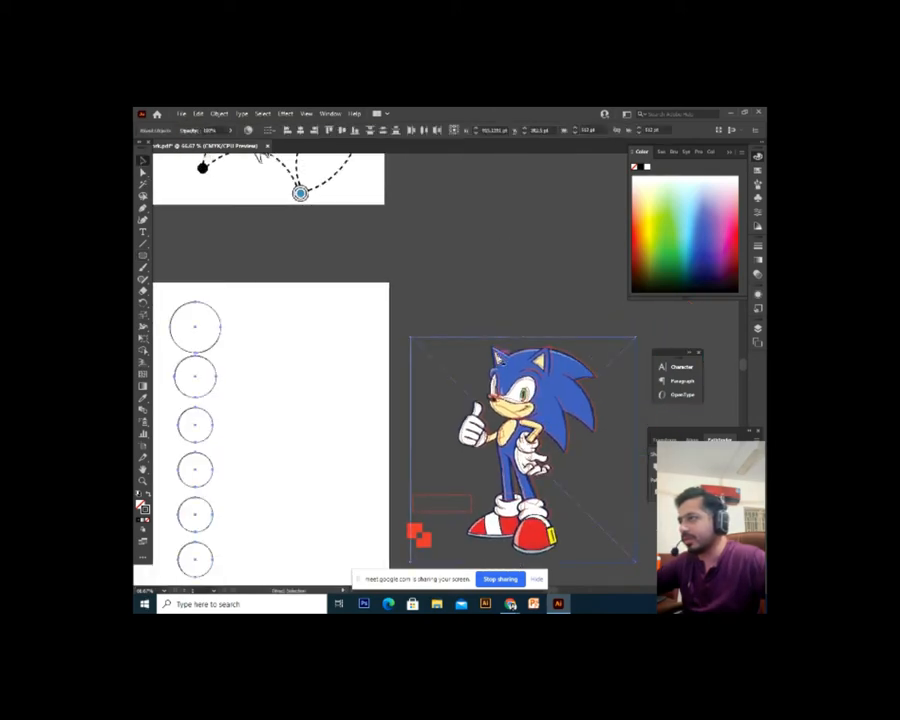
pyautogui.click(283, 356)
# Marquee-select the six circles, delete them, and view the artboard at 100%
pyautogui.moveTo(289, 414); pyautogui.dragTo(376, 399)
pyautogui.moveTo(364, 291); pyautogui.dragTo(230, 565)
pyautogui.press('Delete')
pyautogui.moveTo(299, 448); pyautogui.dragTo(338, 424)
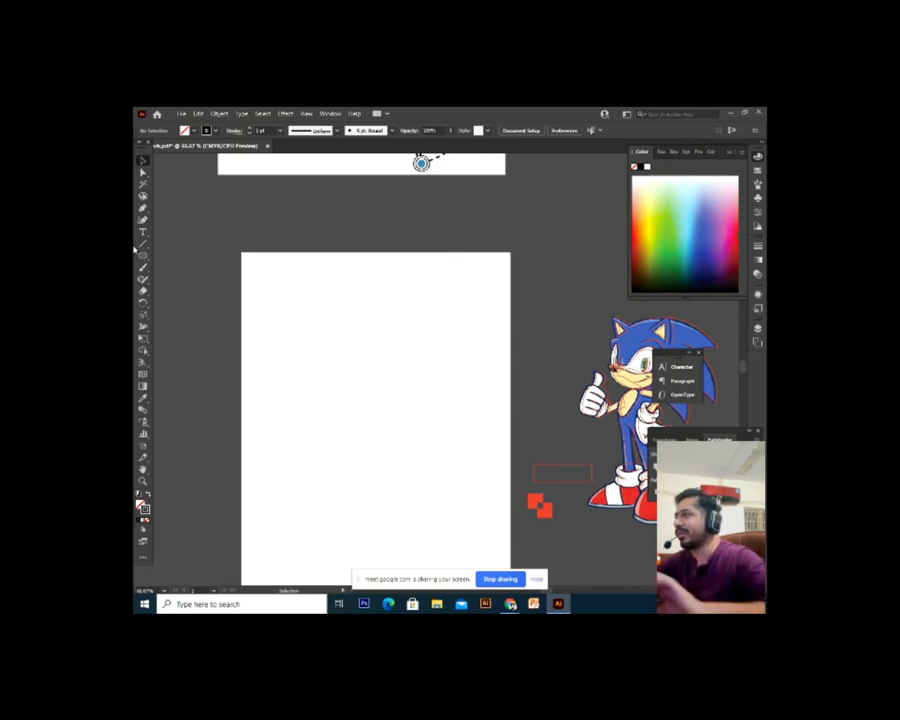
pyautogui.hotkey('ctrl', '1')
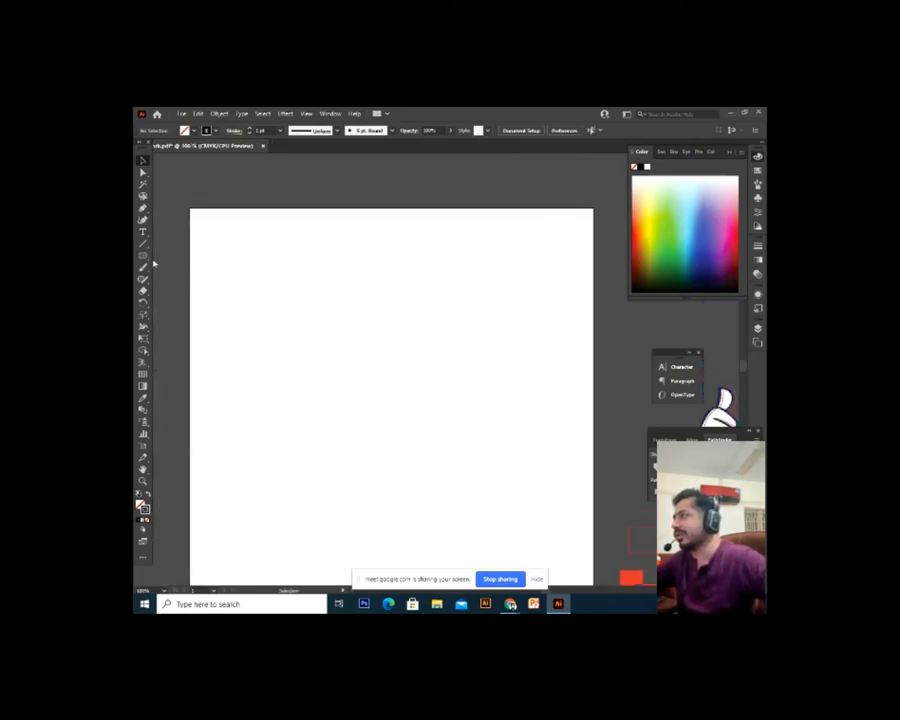
# Draw a rounded square on the artboard with the Rounded Rectangle Tool
pyautogui.click(143, 256)
pyautogui.moveTo(146, 262); pyautogui.dragTo(177, 265)
pyautogui.moveTo(299, 266); pyautogui.dragTo(367, 332)
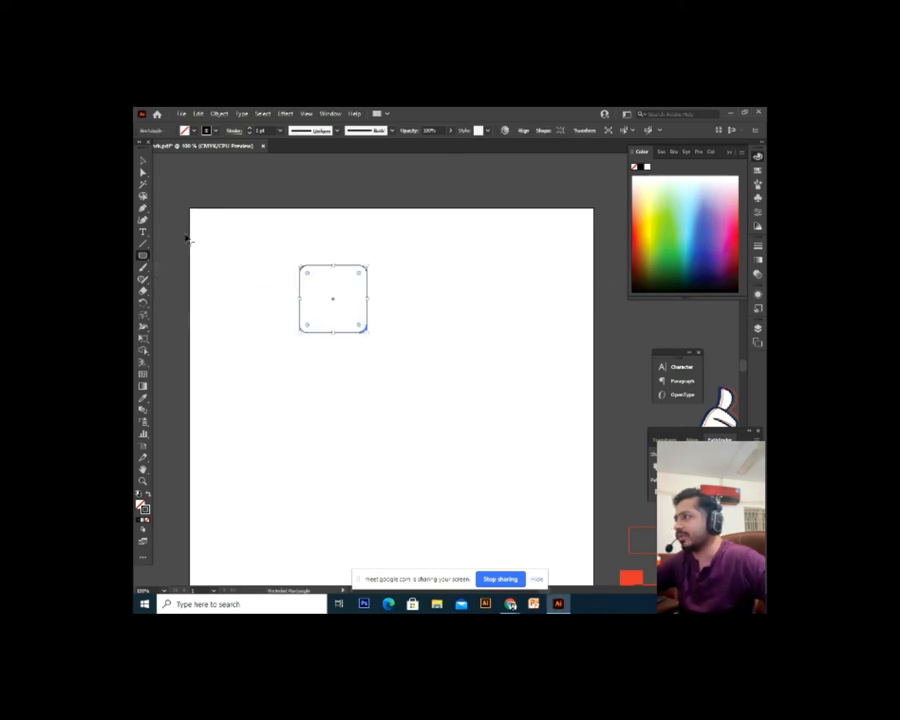
pyautogui.click(143, 160)
pyautogui.click(376, 368)
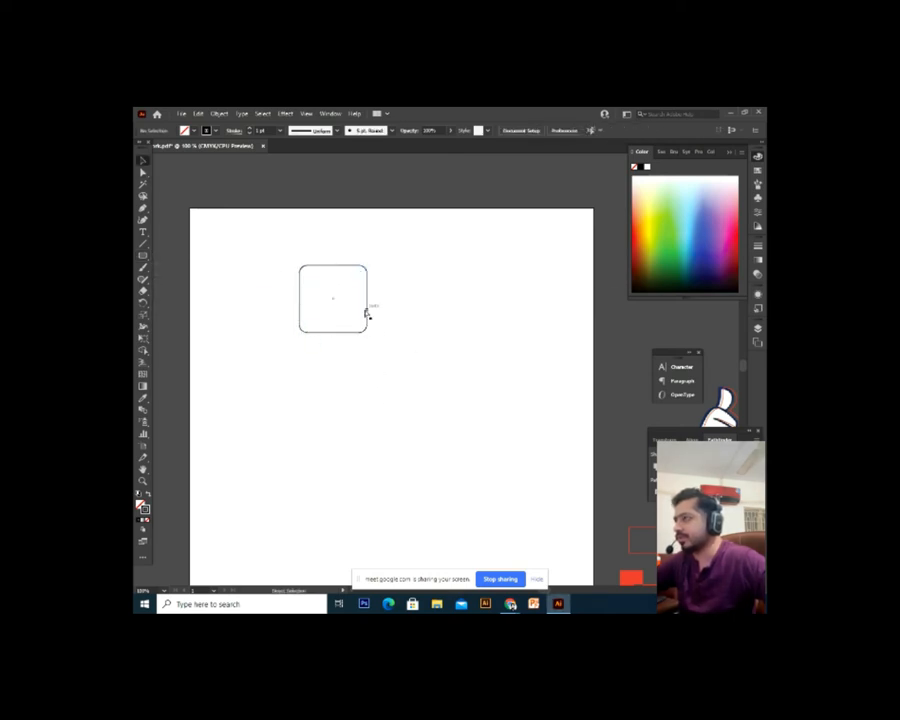
pyautogui.click(367, 311)
# Alt-drag a copy of the square down-left and stretch the copy wider to the right
pyautogui.moveTo(369, 314); pyautogui.dragTo(390, 428)
pyautogui.hotkey('ctrl', 'z')
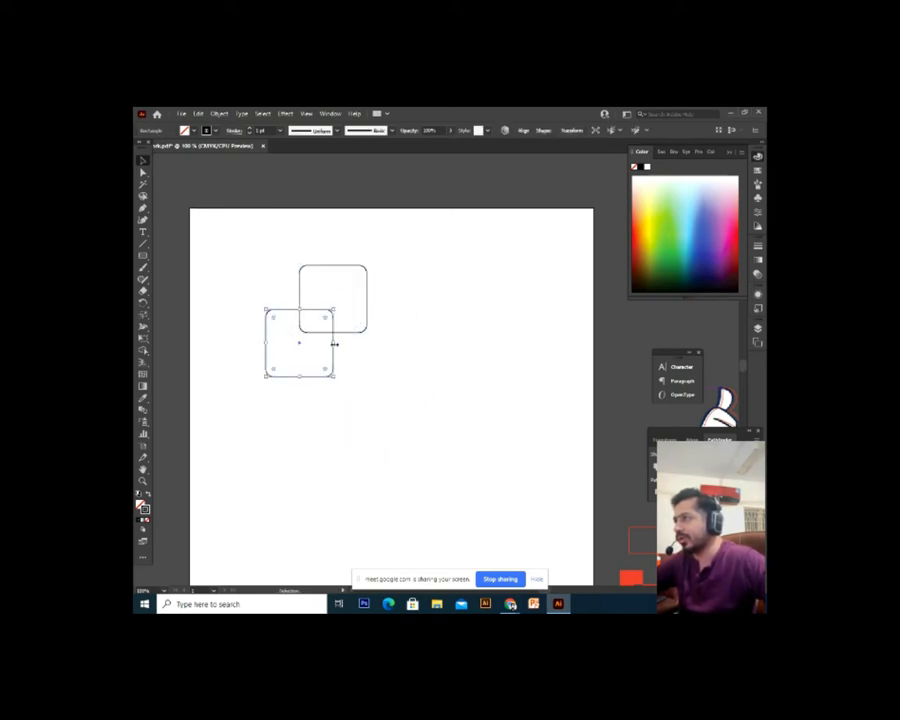
pyautogui.moveTo(335, 344); pyautogui.dragTo(382, 344)
pyautogui.click(378, 395)
pyautogui.moveTo(408, 286); pyautogui.dragTo(290, 440)
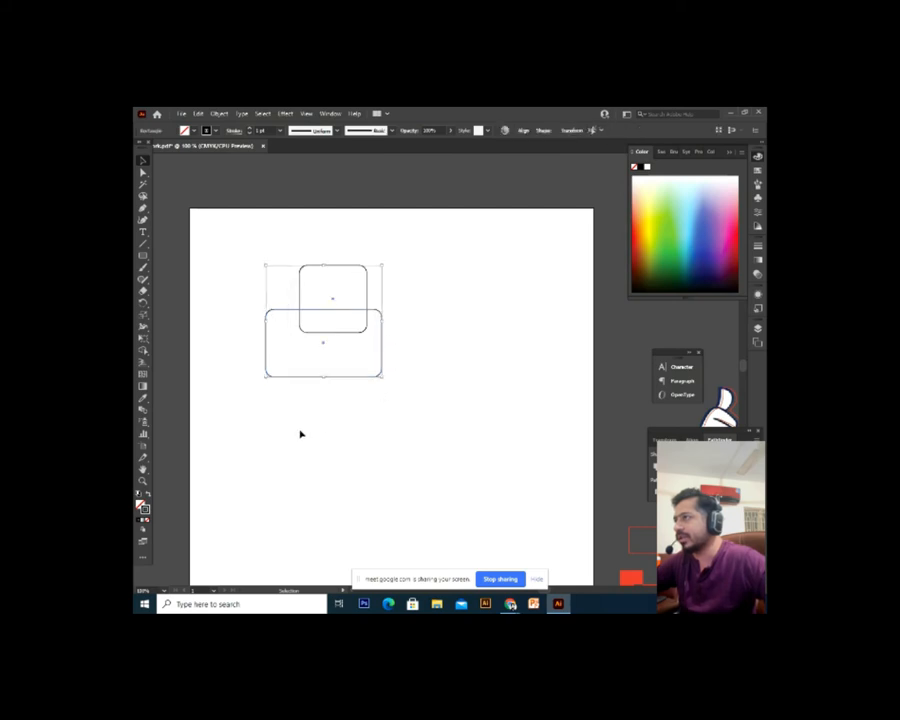
pyautogui.click(287, 422)
# Remove the accidental column of six rounded-square copies
pyautogui.moveTo(342, 414); pyautogui.dragTo(349, 408)
pyautogui.press('a')
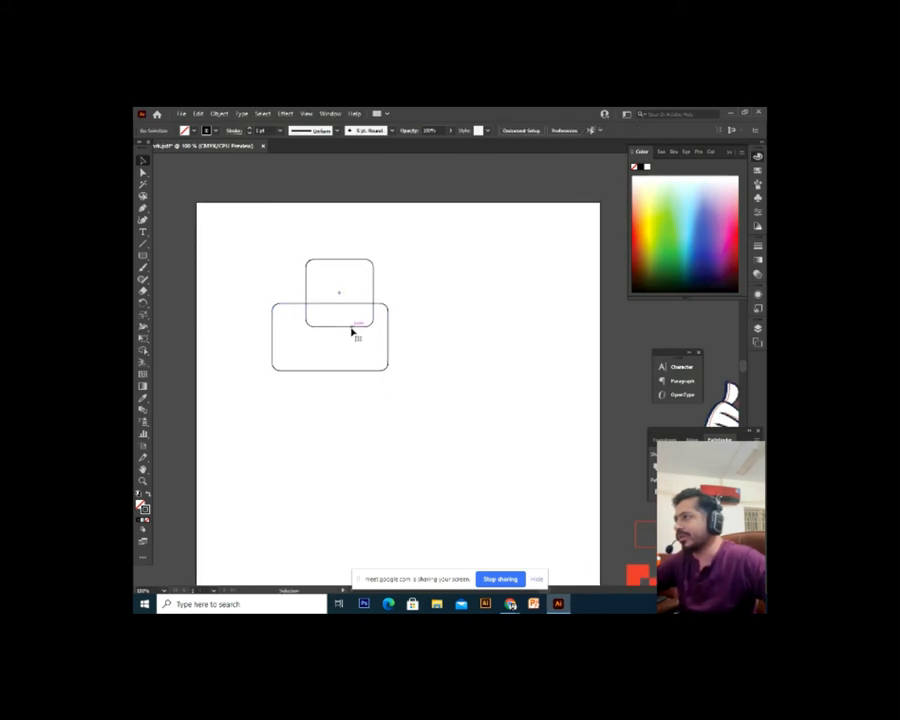
pyautogui.click(355, 329)
pyautogui.click(364, 320)
pyautogui.press('v')
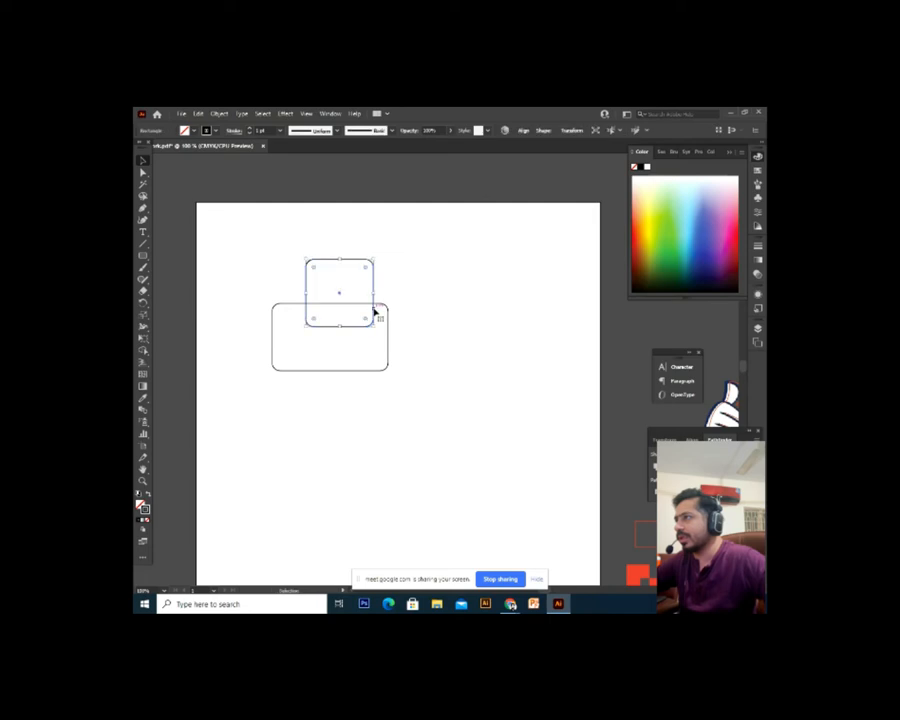
pyautogui.moveTo(373, 311); pyautogui.dragTo(445, 441)
pyautogui.hotkey('ctrl', 'd')
pyautogui.hotkey('ctrl', 'd')
pyautogui.hotkey('ctrl', 'd')
pyautogui.hotkey('ctrl', 'd')
pyautogui.hotkey('ctrl', '-')
pyautogui.scroll(2, 445, 441)
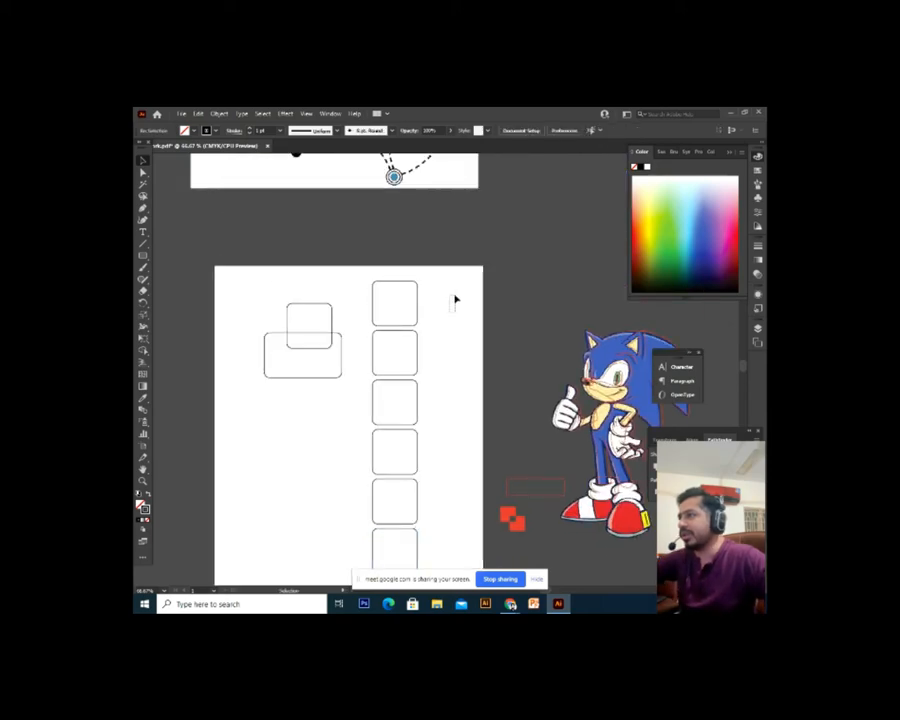
pyautogui.moveTo(452, 296); pyautogui.dragTo(357, 580)
pyautogui.press('Delete')
# Delete and restore the wide rounded rectangle, then paste and repeat copies of it
pyautogui.moveTo(333, 382); pyautogui.dragTo(355, 380)
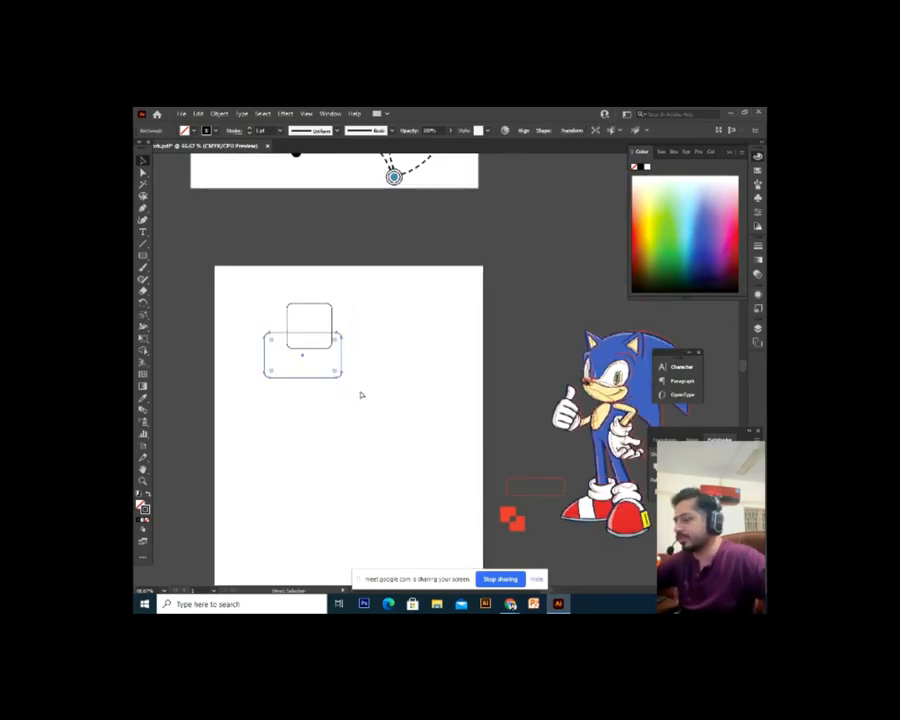
pyautogui.press('Delete')
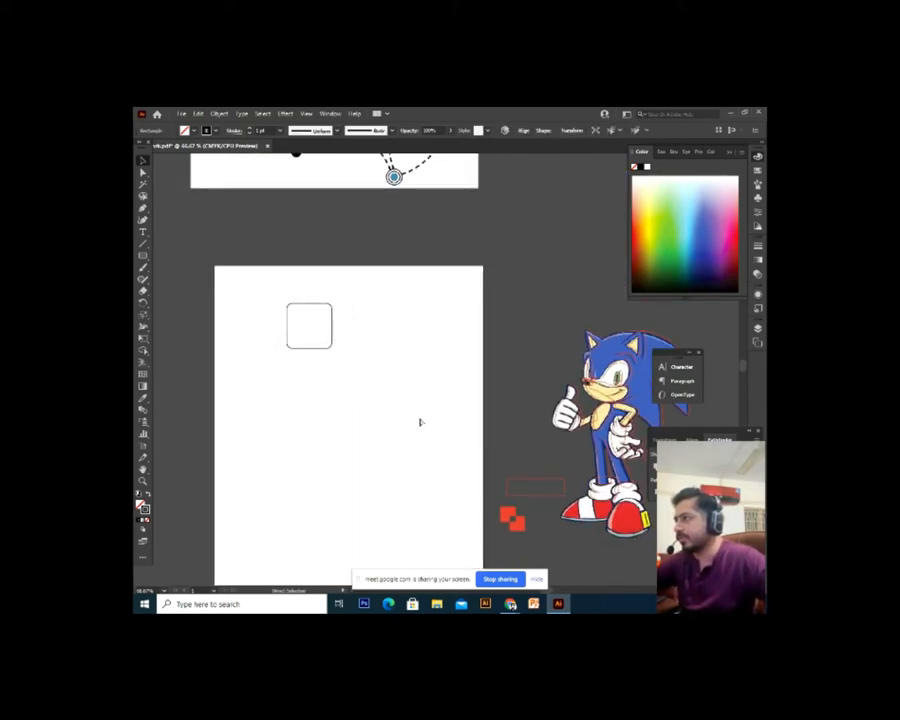
pyautogui.hotkey('ctrl', 'z')
pyautogui.hotkey('ctrl', 'c')
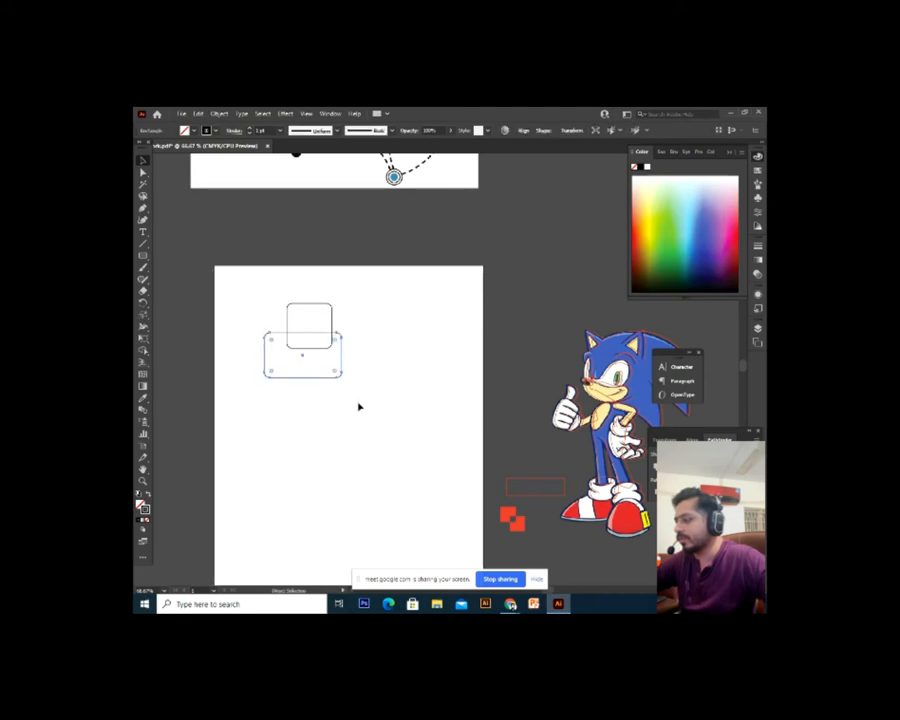
pyautogui.click(359, 406)
pyautogui.hotkey('ctrl', 'f')
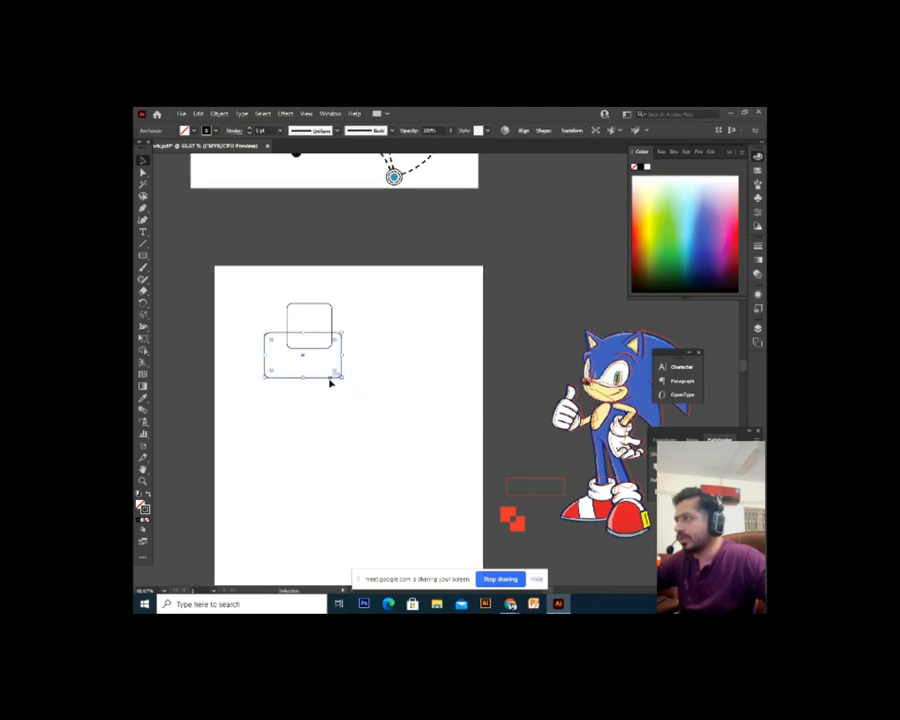
pyautogui.moveTo(329, 380); pyautogui.dragTo(426, 384)
pyautogui.hotkey('ctrl', 'd')
pyautogui.hotkey('ctrl', 'd')
pyautogui.hotkey('ctrl', 'd')
pyautogui.hotkey('ctrl', 'd')
# Delete the stray column of six rounded rectangles, leaving the two overlapping shapes selected
pyautogui.moveTo(433, 437); pyautogui.dragTo(420, 362)
pyautogui.click(456, 360)
pyautogui.scroll(1, 454, 320)
pyautogui.moveTo(292, 308); pyautogui.dragTo(294, 312)
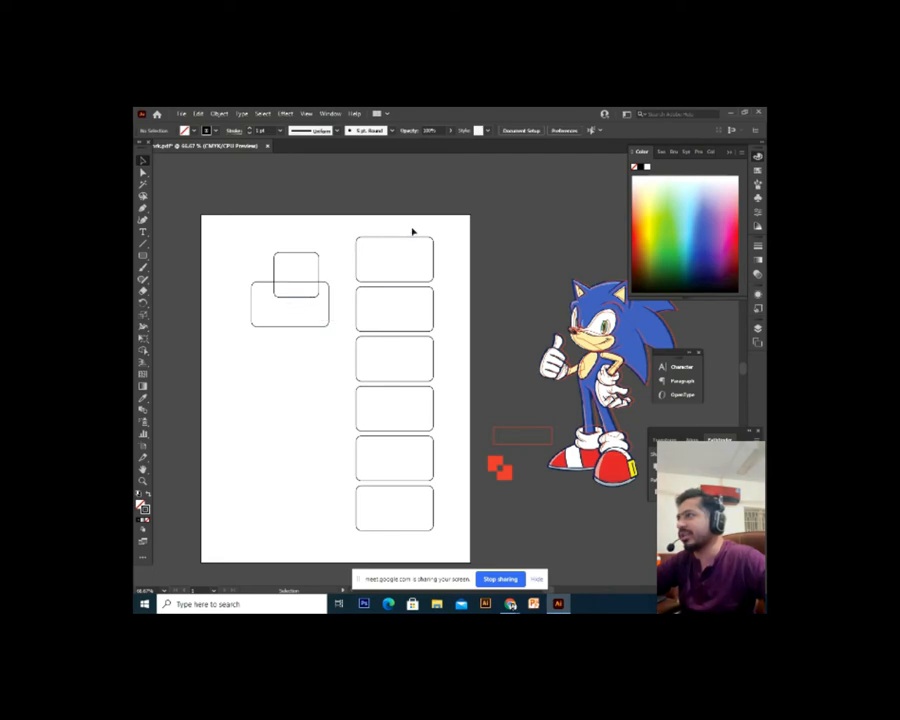
pyautogui.moveTo(412, 230); pyautogui.dragTo(353, 533)
pyautogui.press('Delete')
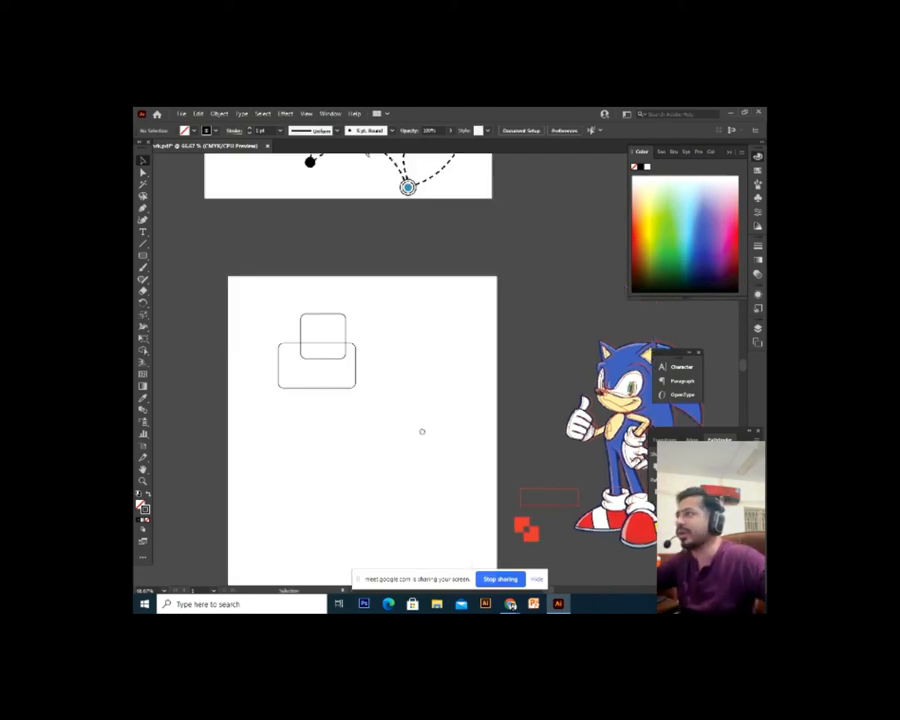
pyautogui.hotkey('ctrl', '=')
pyautogui.moveTo(382, 297); pyautogui.dragTo(228, 521)
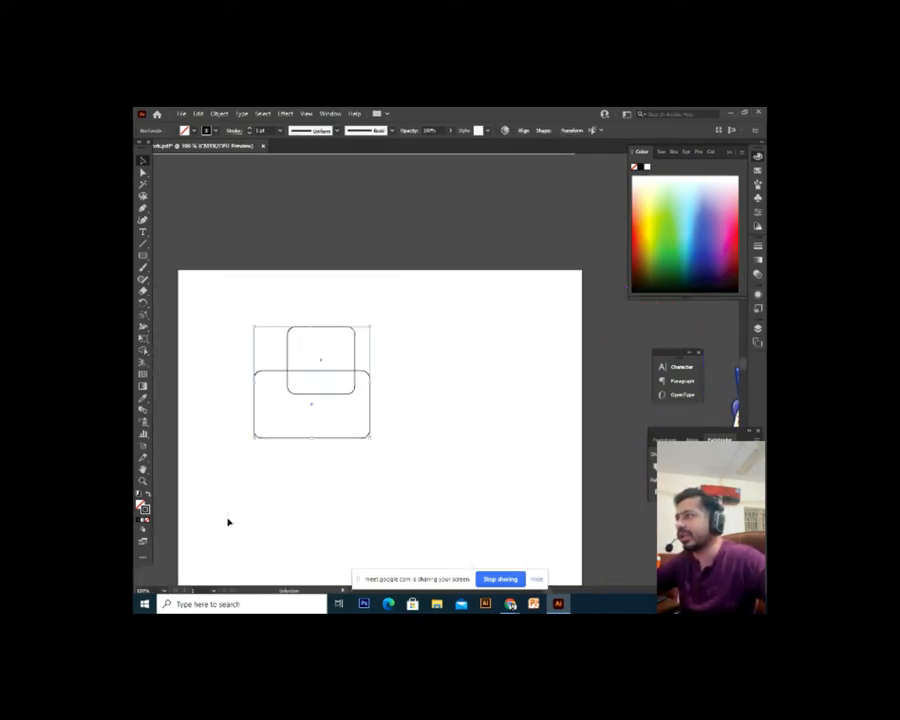
# Align the two rounded rectangles to their horizontal centre
pyautogui.click(521, 131)
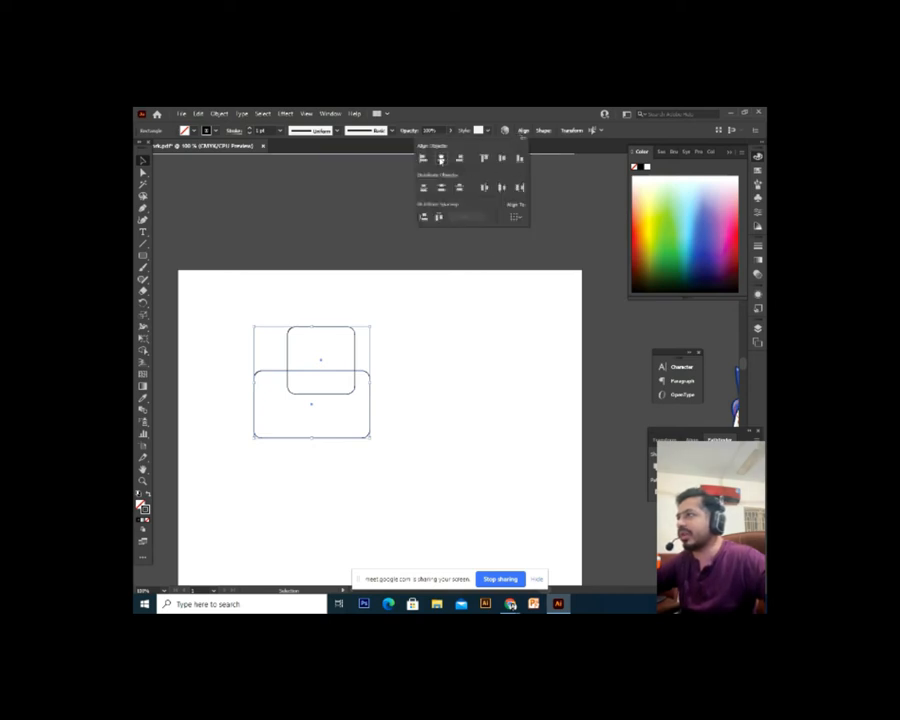
pyautogui.click(437, 157)
pyautogui.click(476, 387)
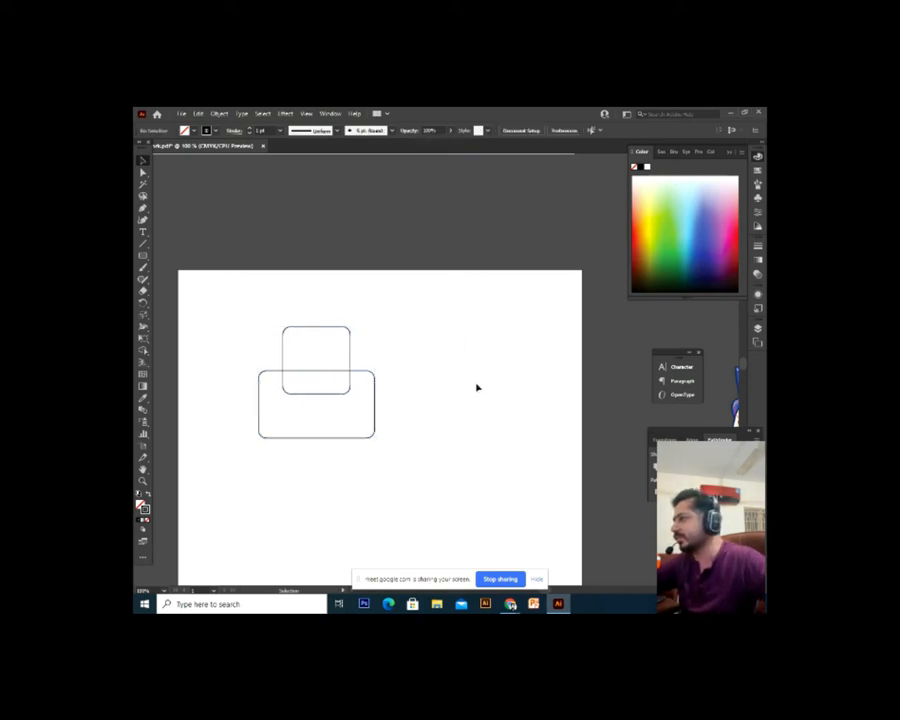
pyautogui.hotkey('ctrl', '=')
pyautogui.scroll(1, 476, 423)
pyautogui.scroll(-2, 474, 421)
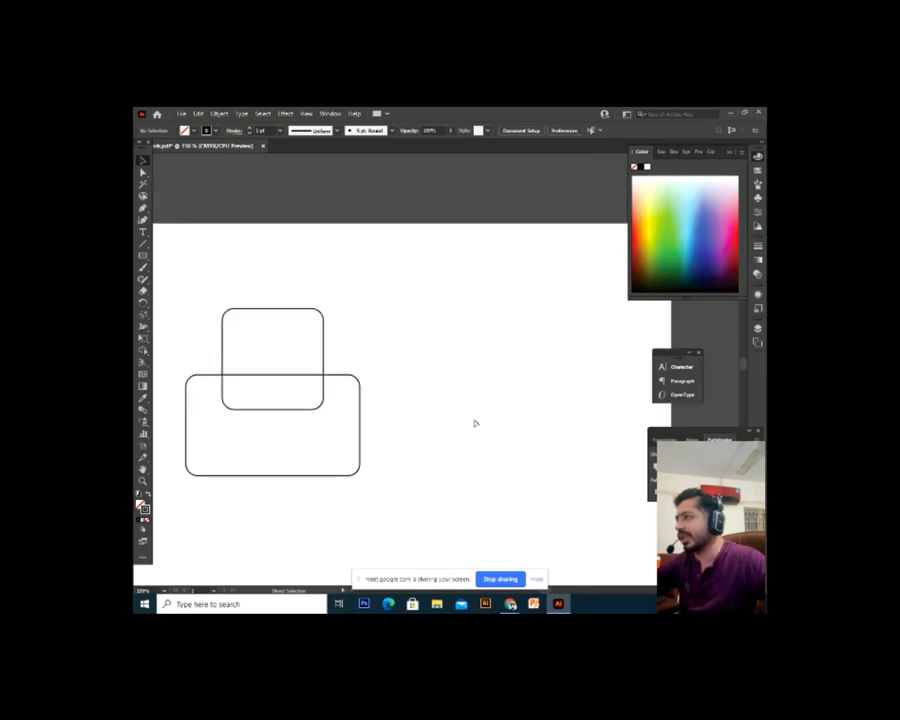
# Marquee-select both rounded rectangles and delete them
pyautogui.moveTo(421, 301); pyautogui.dragTo(331, 533)
pyautogui.click(461, 393)
pyautogui.moveTo(467, 385); pyautogui.dragTo(473, 354)
pyautogui.moveTo(482, 271); pyautogui.dragTo(299, 486)
pyautogui.click(299, 486)
pyautogui.hotkey('ctrl', '-')
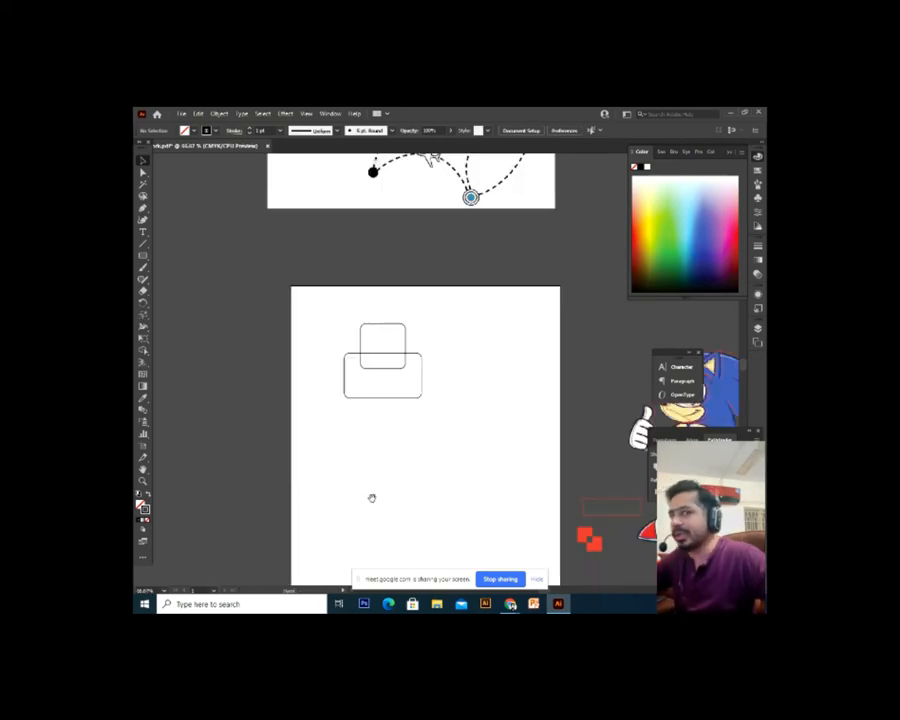
pyautogui.moveTo(364, 492); pyautogui.dragTo(322, 467)
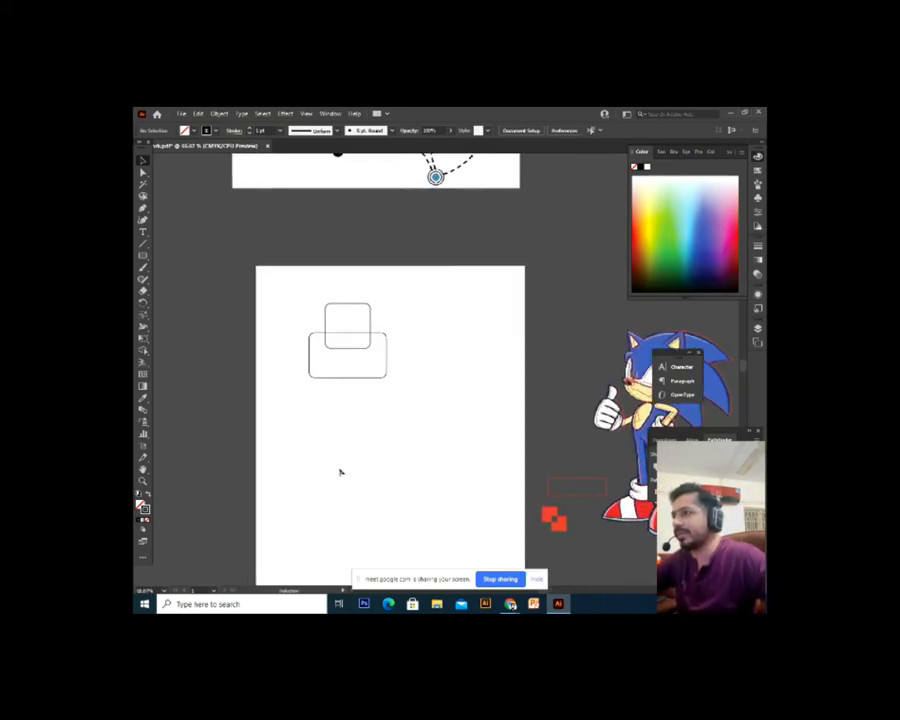
pyautogui.scroll(3, 345, 478)
pyautogui.moveTo(432, 310); pyautogui.dragTo(266, 491)
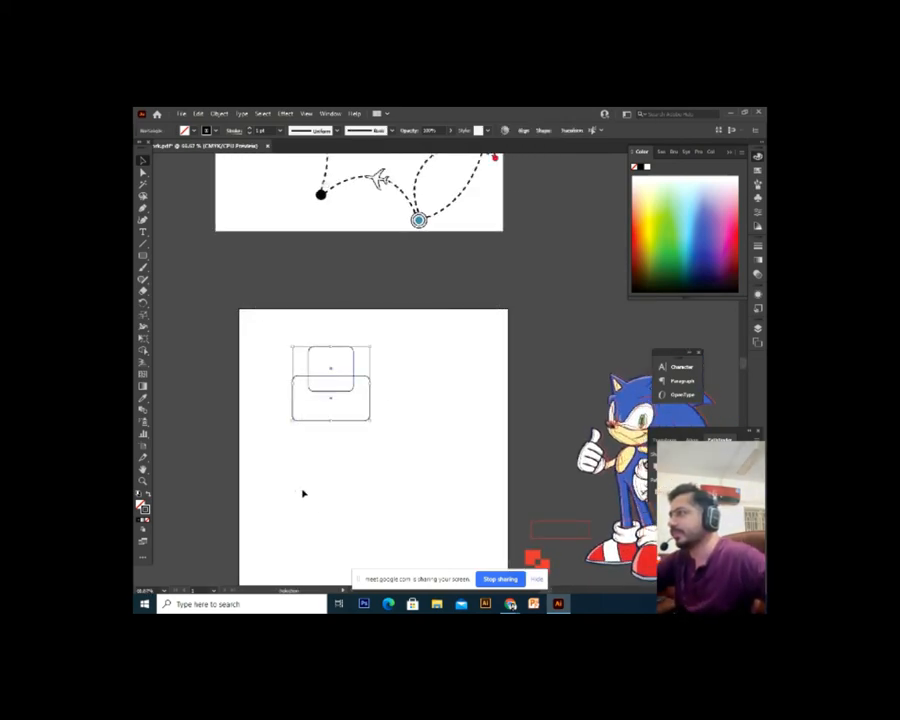
pyautogui.press('Delete')
pyautogui.moveTo(429, 336); pyautogui.dragTo(277, 481)
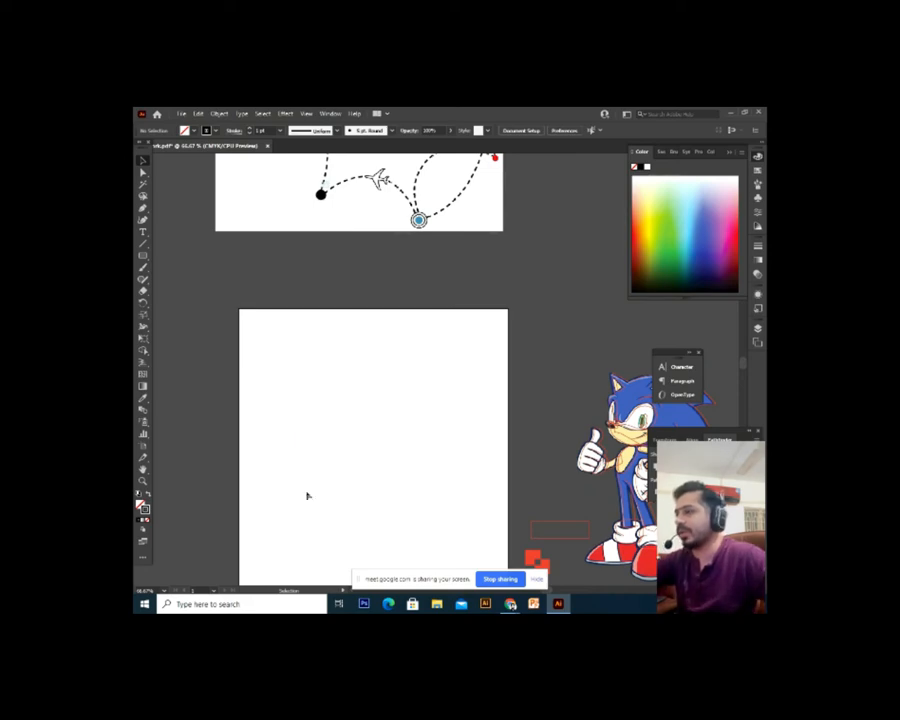
pyautogui.moveTo(512, 606)
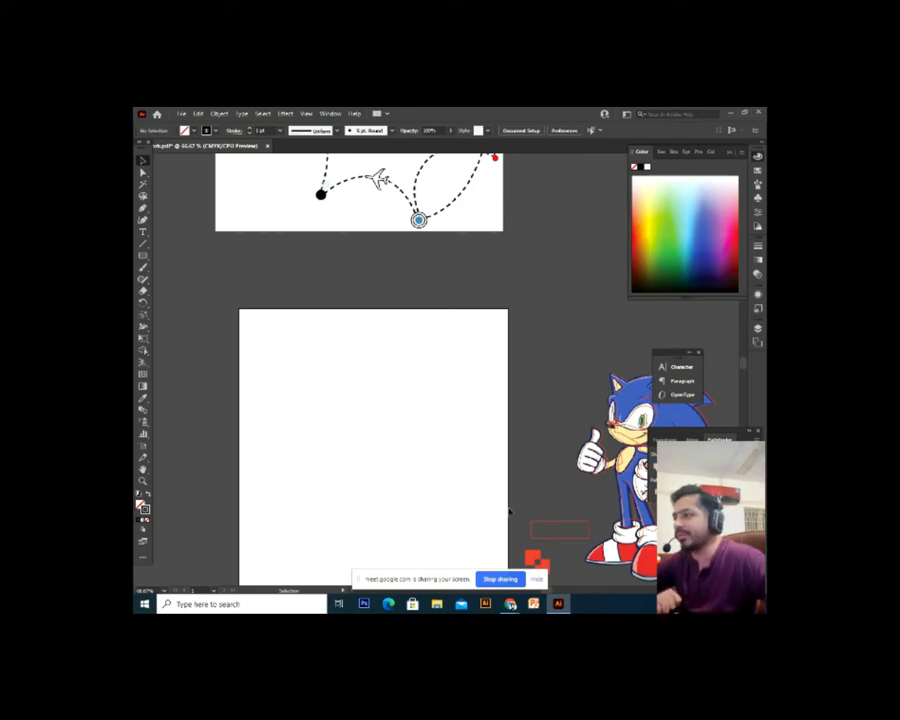
# Browse the symmetry design and logo design image results in Chrome, then return to Google Meet
pyautogui.click(465, 522)
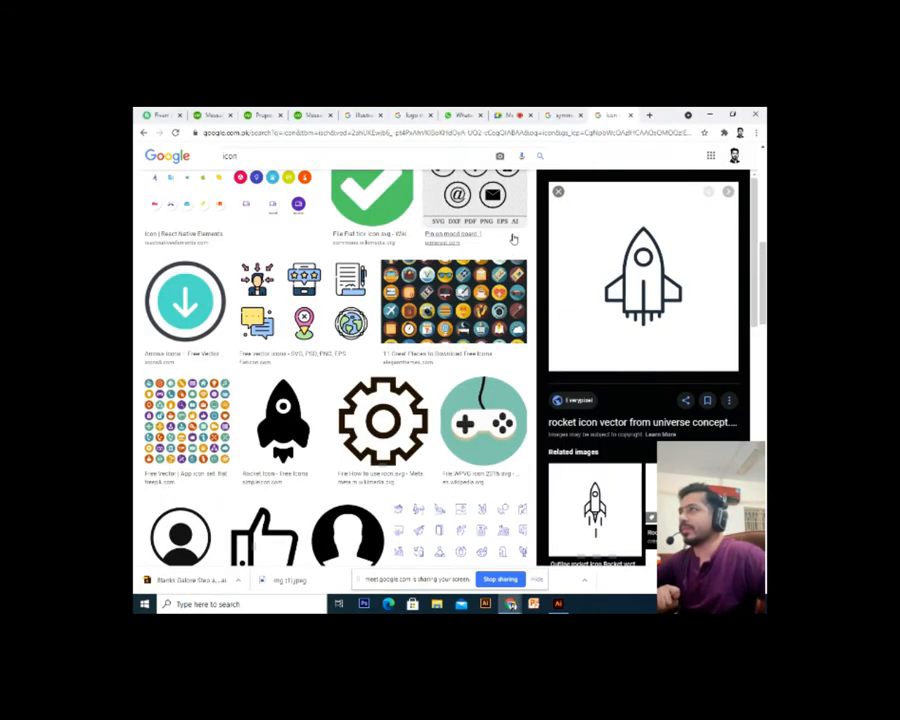
pyautogui.click(405, 115)
pyautogui.click(408, 114)
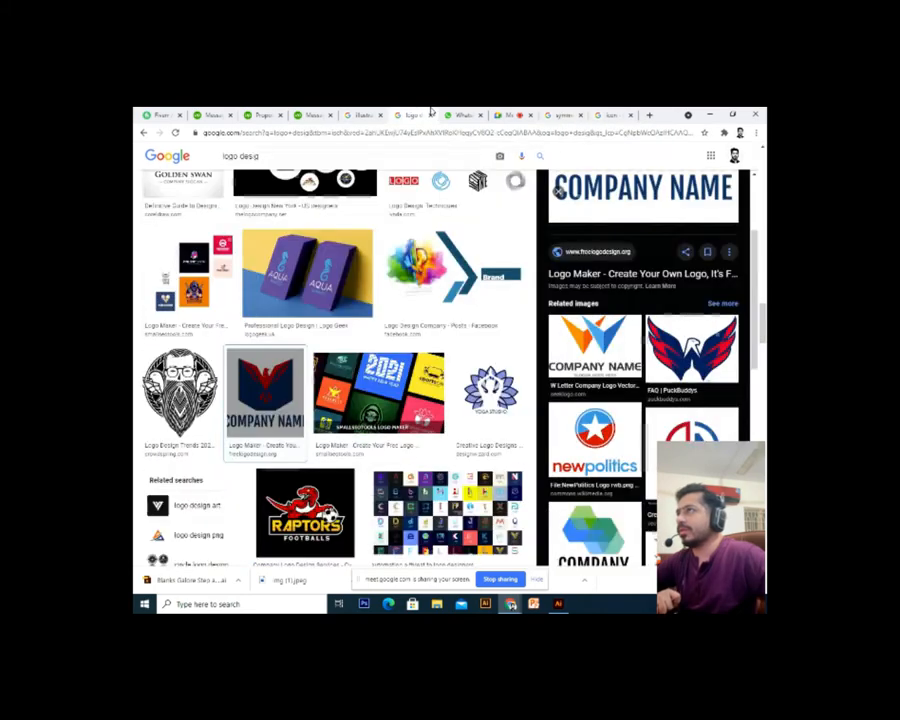
pyautogui.click(498, 114)
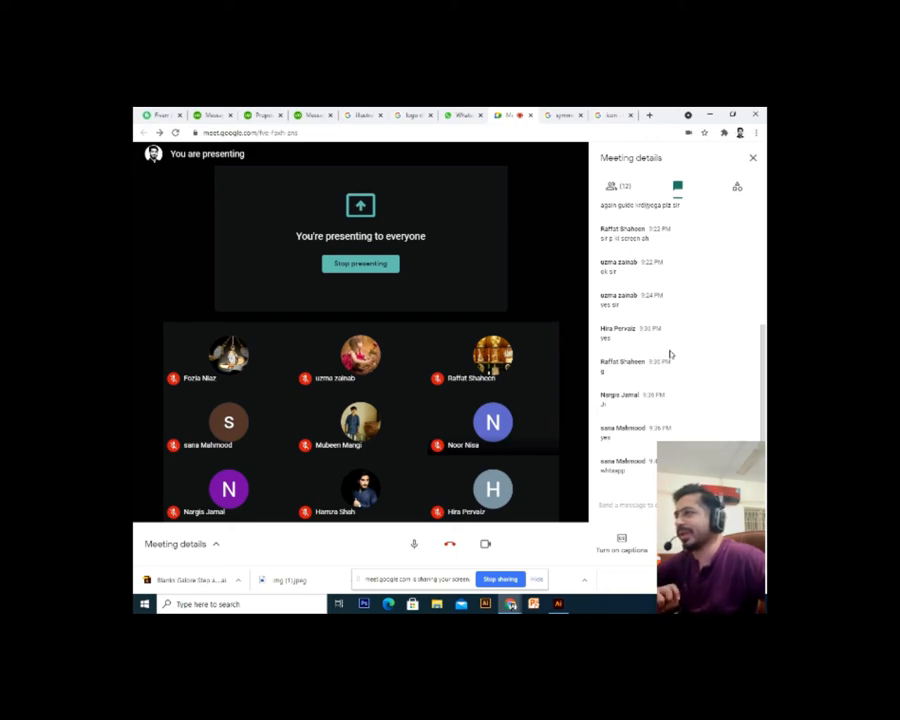
# Switch to the icon results tab, then to the symmetry design results tab
pyautogui.click(621, 112)
pyautogui.click(556, 113)
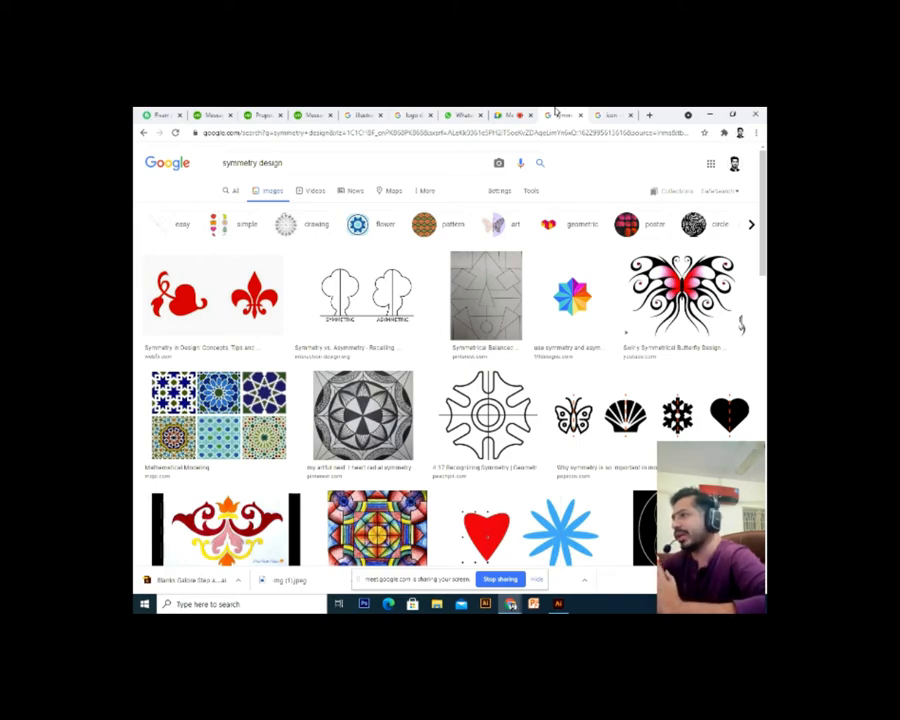
# Preview the butterfly, shell, snowflake and heart symmetry result and copy the image
pyautogui.scroll(-2, 685, 320)
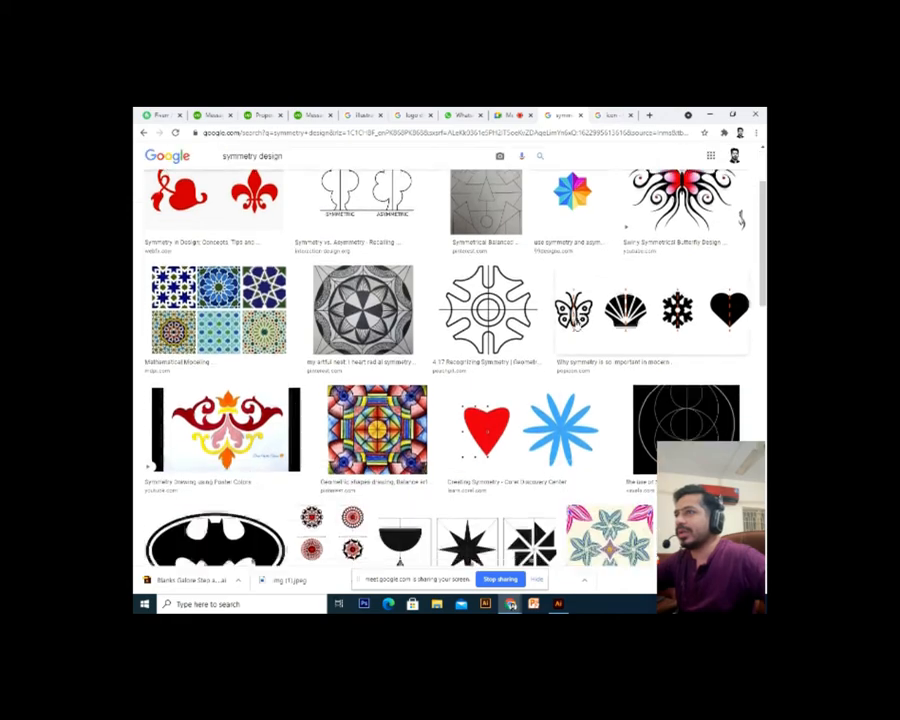
pyautogui.click(685, 305)
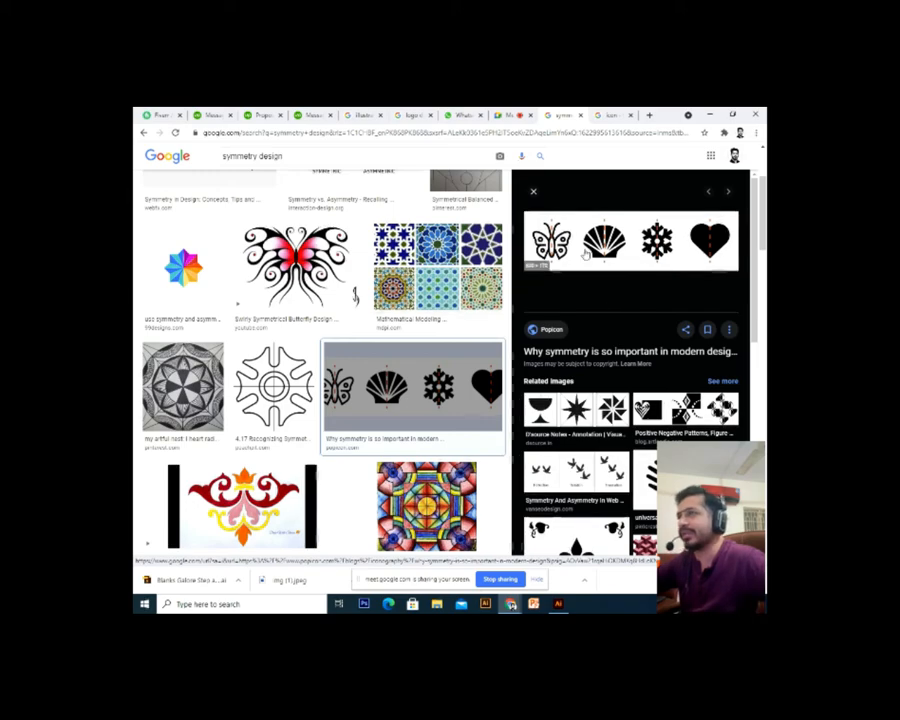
pyautogui.scroll(3, 586, 254)
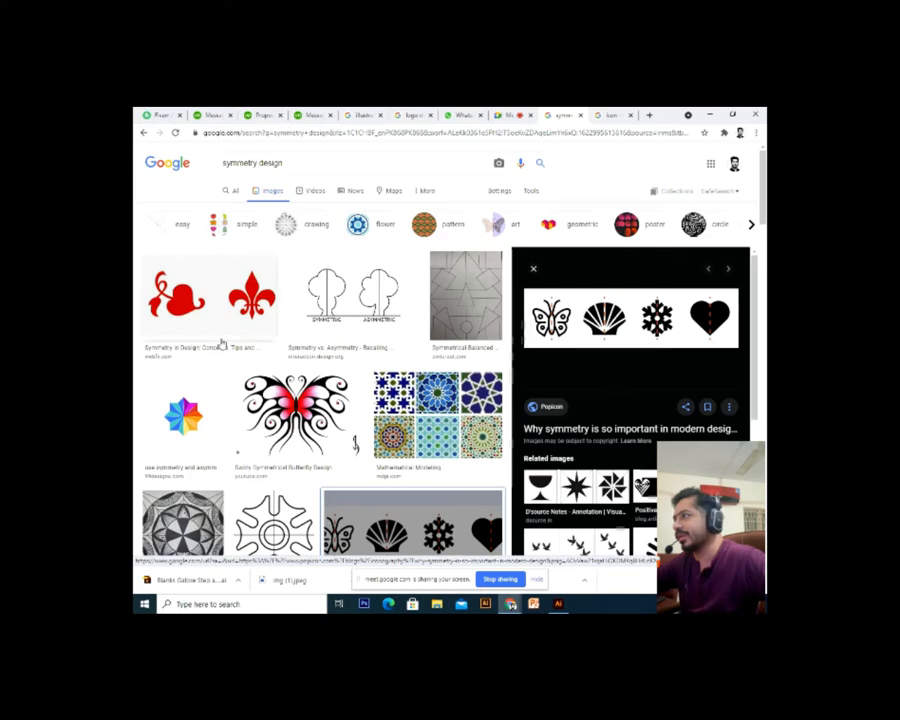
pyautogui.rightClick(592, 342)
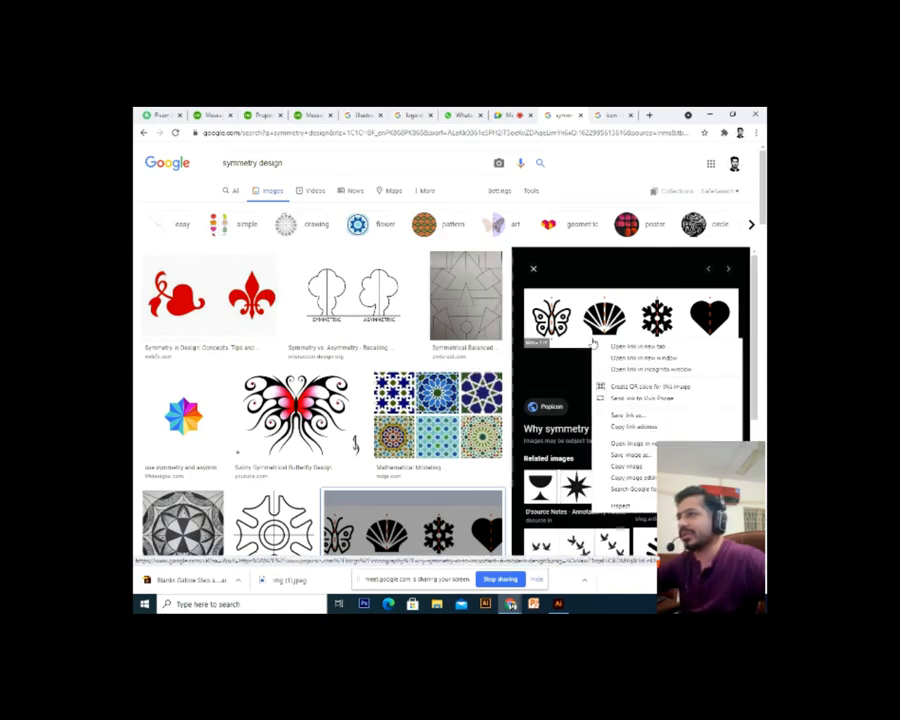
pyautogui.click(628, 466)
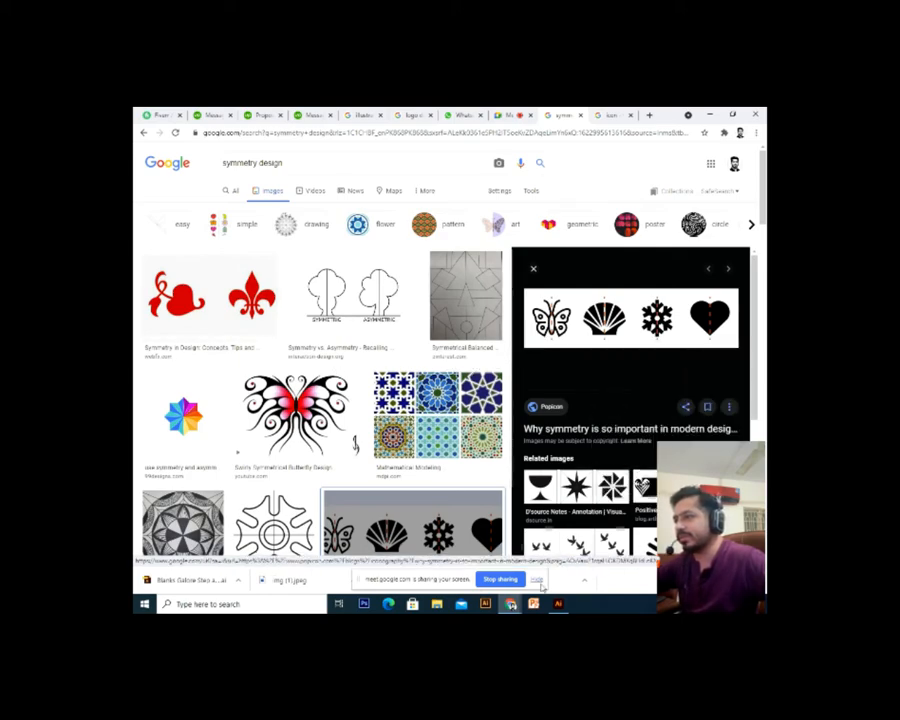
# Paste the copied symmetry image into Illustrator, move it onto the artboard, and zoom in
pyautogui.hotkey('alt', 'Tab')
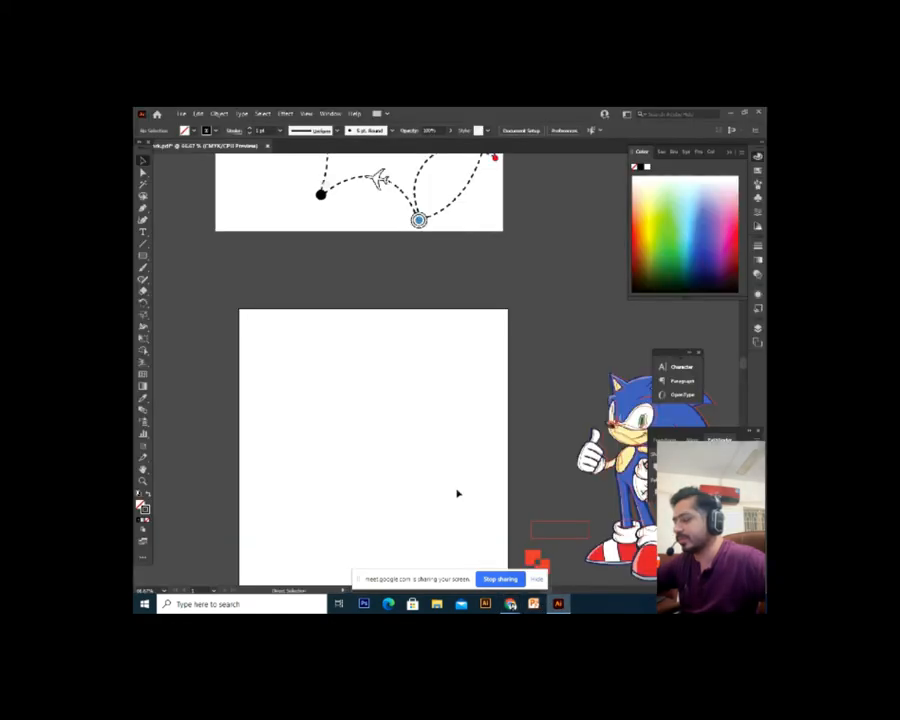
pyautogui.hotkey('ctrl', 'v')
pyautogui.moveTo(540, 372); pyautogui.dragTo(396, 416)
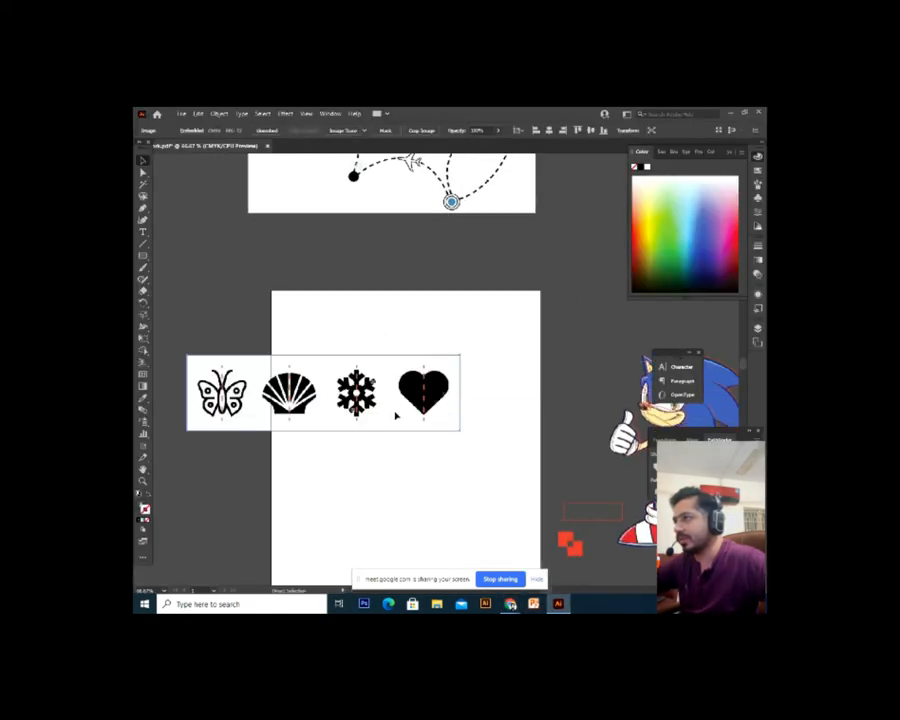
pyautogui.hotkey('ctrl', '+')
pyautogui.hotkey('ctrl', '+')
pyautogui.moveTo(554, 406); pyautogui.dragTo(312, 458)
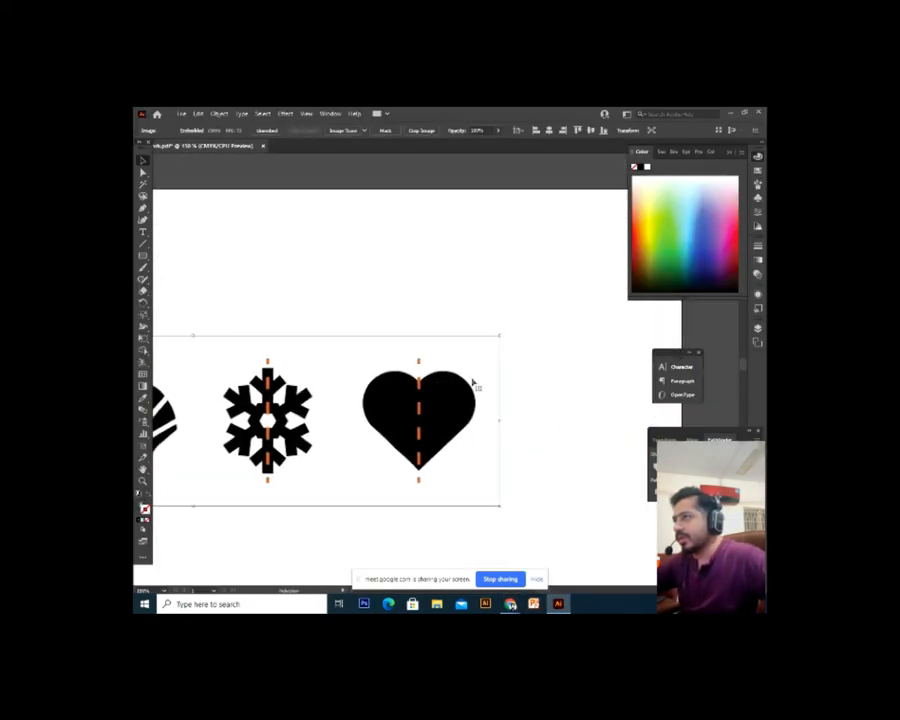
pyautogui.click(517, 355)
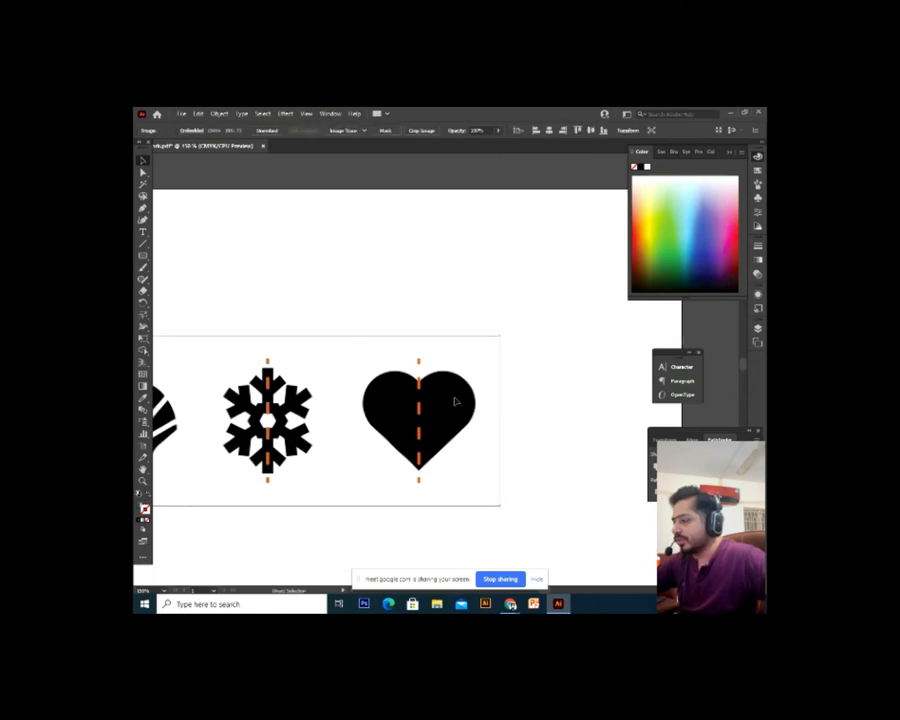
pyautogui.scroll(1, 453, 405)
pyautogui.scroll(-1, 420, 395)
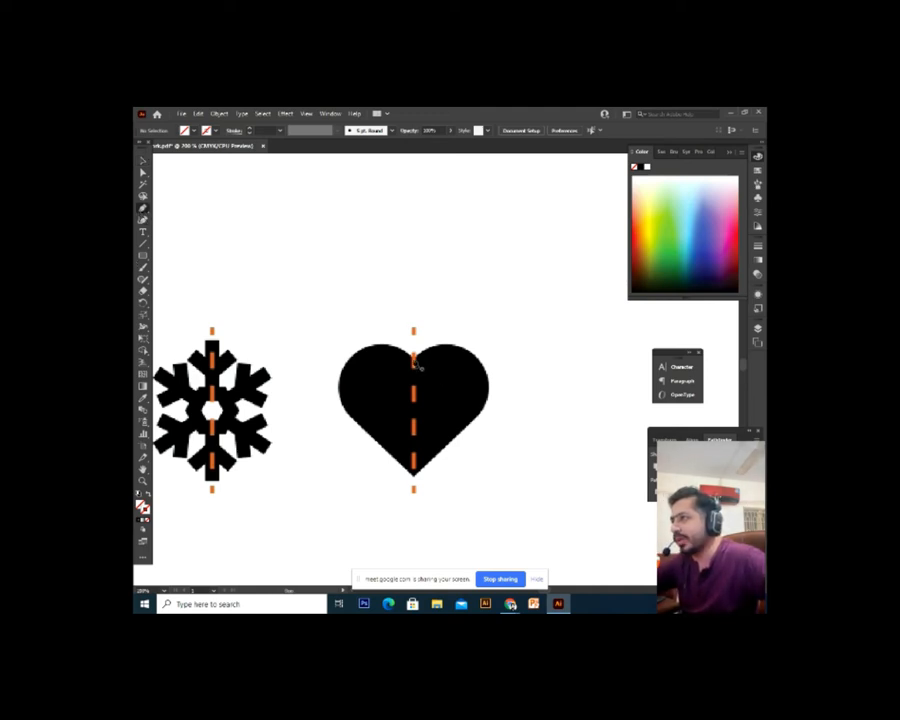
# Trace the heart's left half from top centre to bottom tip with a pink Pen path
pyautogui.moveTo(412, 350); pyautogui.dragTo(343, 346)
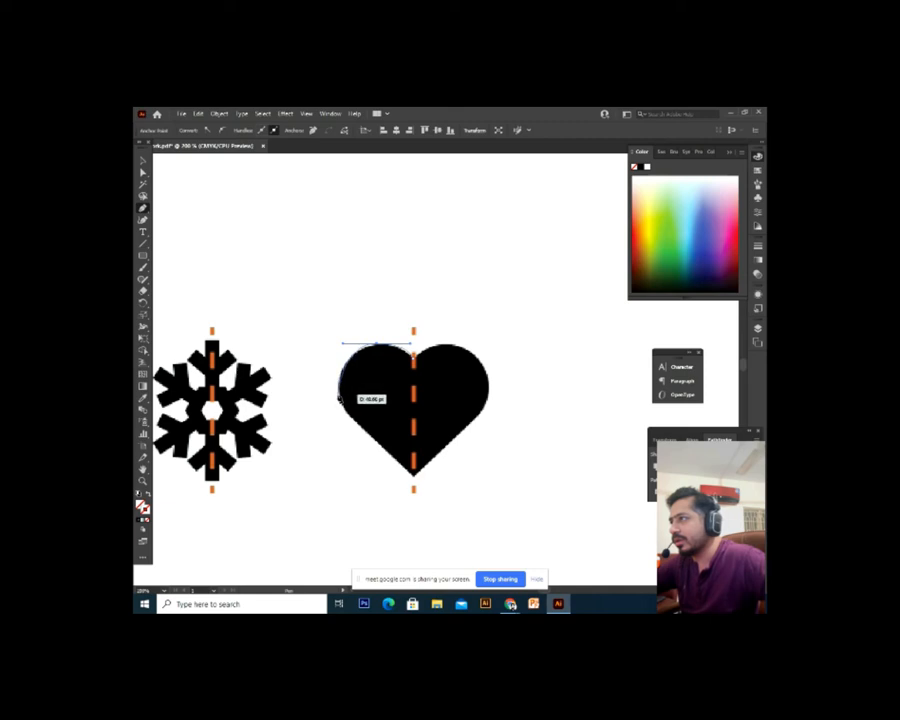
pyautogui.moveTo(339, 396); pyautogui.dragTo(414, 485)
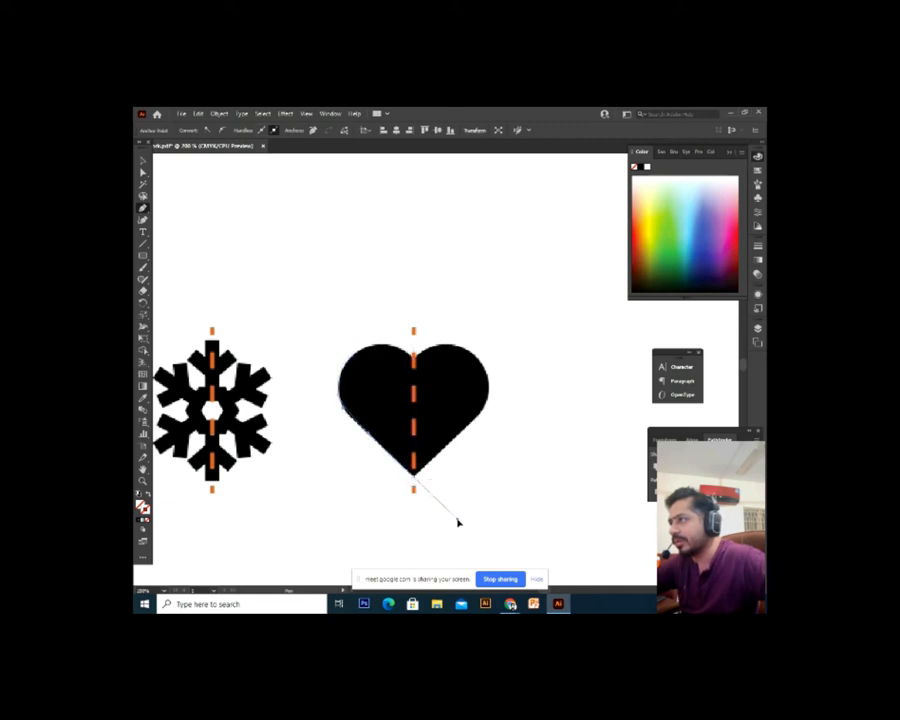
pyautogui.click(484, 541)
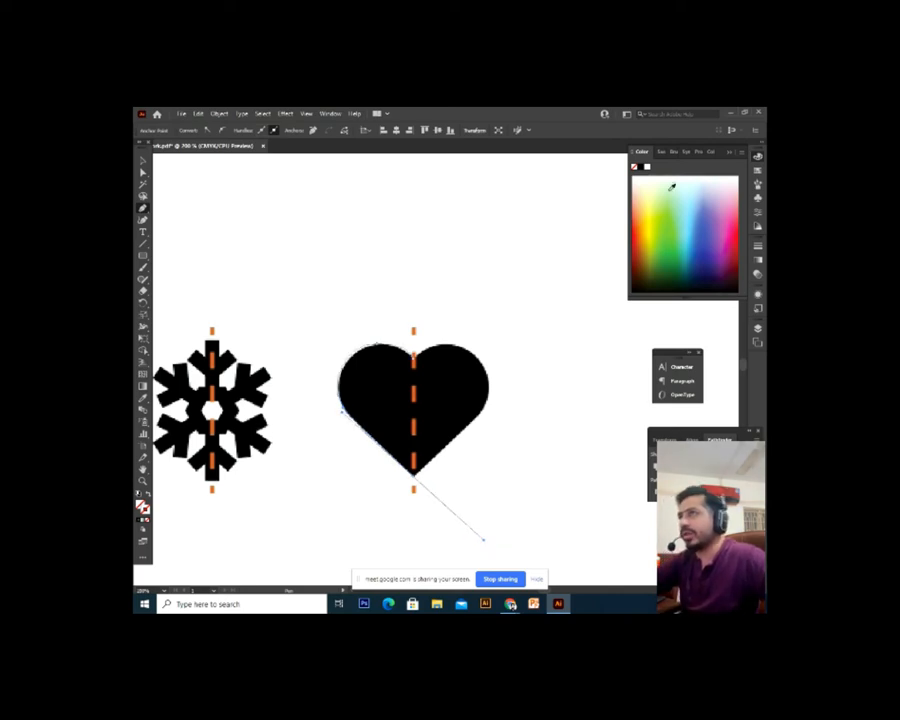
pyautogui.click(735, 228)
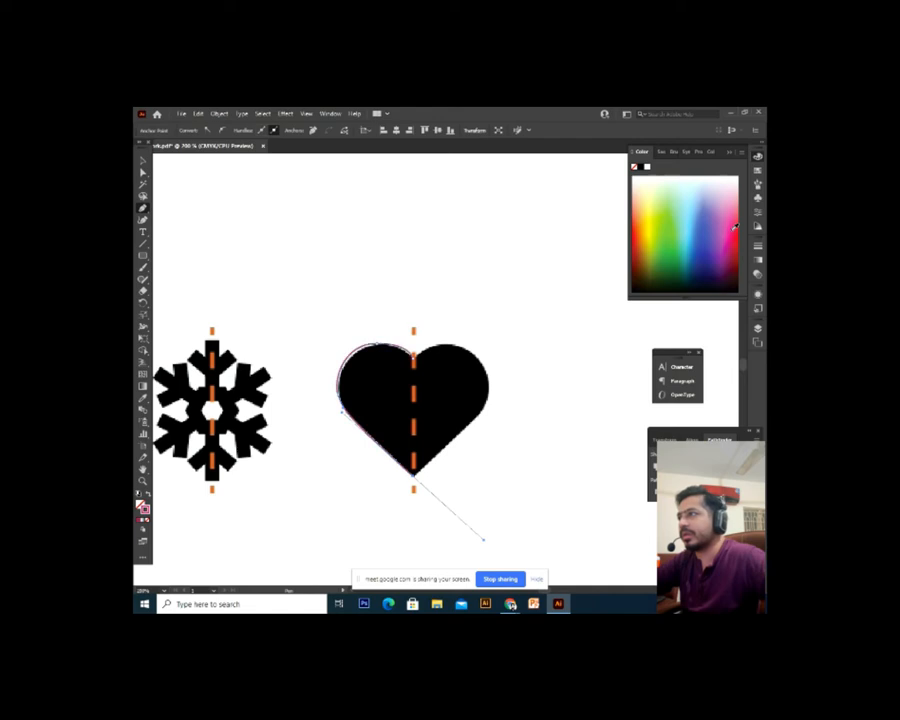
# Increase the pink half-heart's stroke weight and zoom in on the heart
pyautogui.click(143, 160)
pyautogui.click(240, 217)
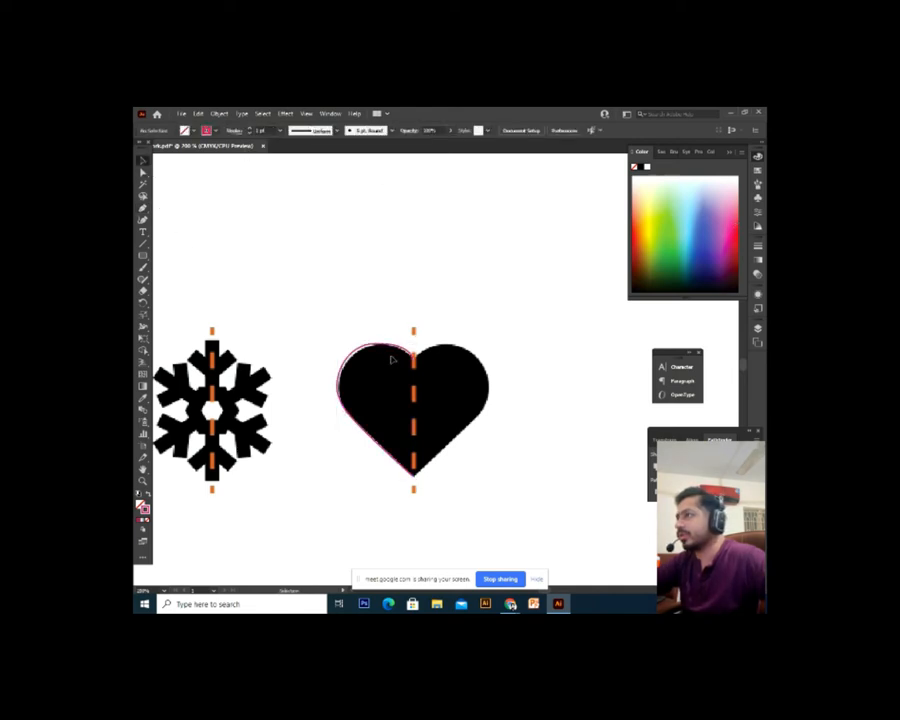
pyautogui.click(391, 348)
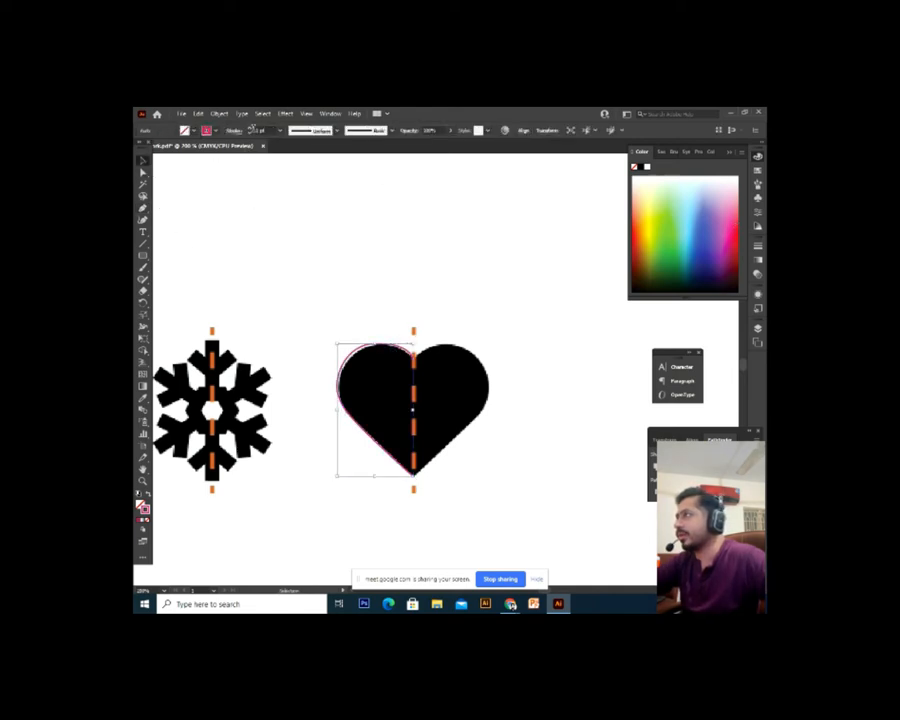
pyautogui.click(251, 131)
pyautogui.click(478, 307)
pyautogui.hotkey('ctrl', '=')
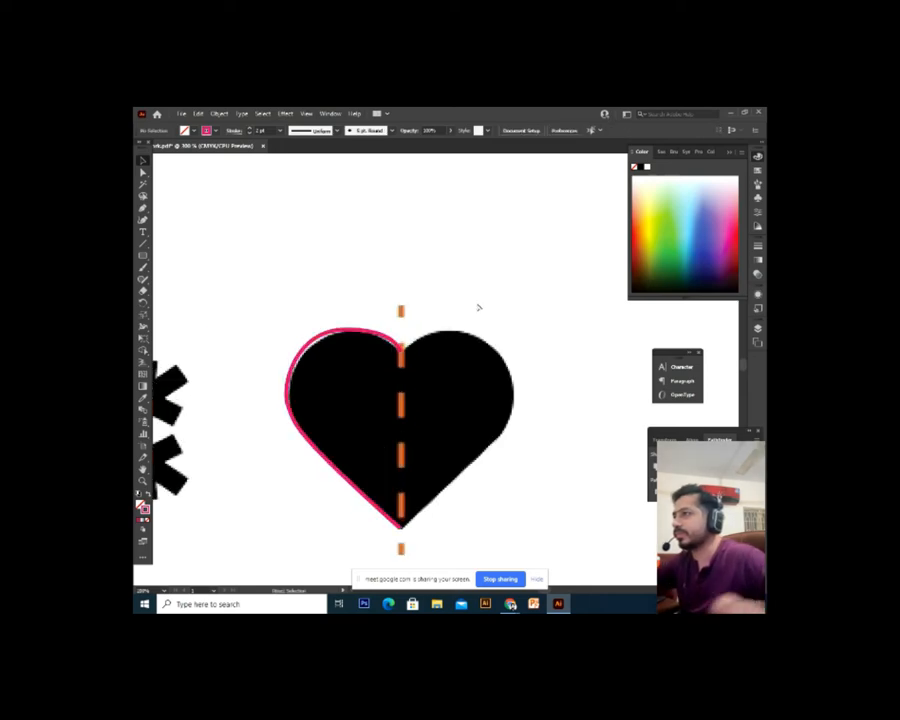
pyautogui.hotkey('ctrl', '=')
pyautogui.click(397, 310)
pyautogui.hotkey('ctrl', '-')
pyautogui.hotkey('ctrl', '-')
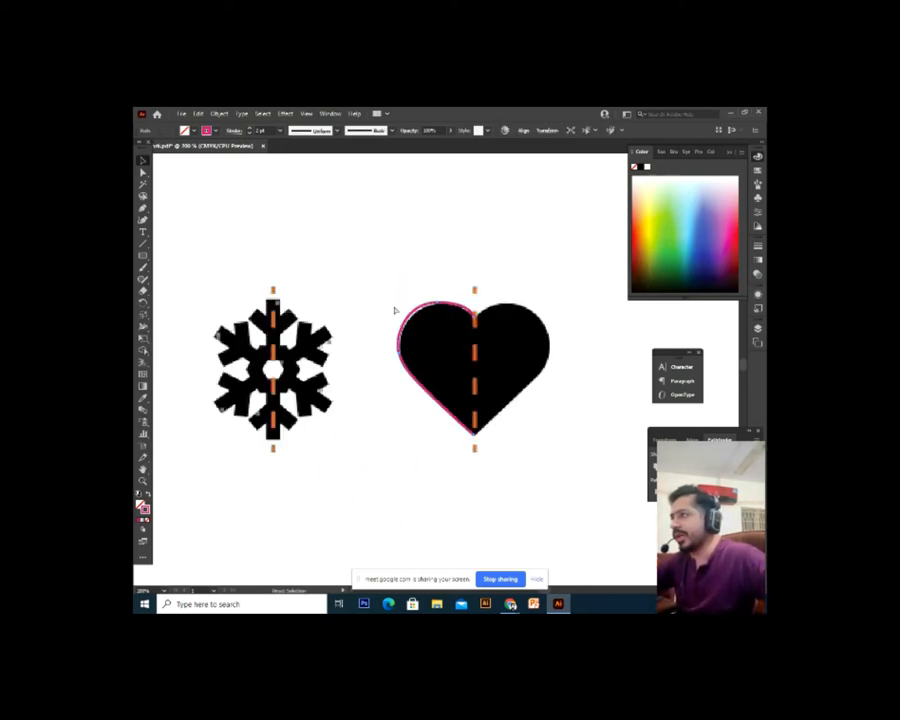
pyautogui.moveTo(442, 277); pyautogui.dragTo(324, 372)
pyautogui.moveTo(334, 417); pyautogui.dragTo(321, 282)
pyautogui.hotkey('ctrl', '=')
pyautogui.scroll(1, 329, 297)
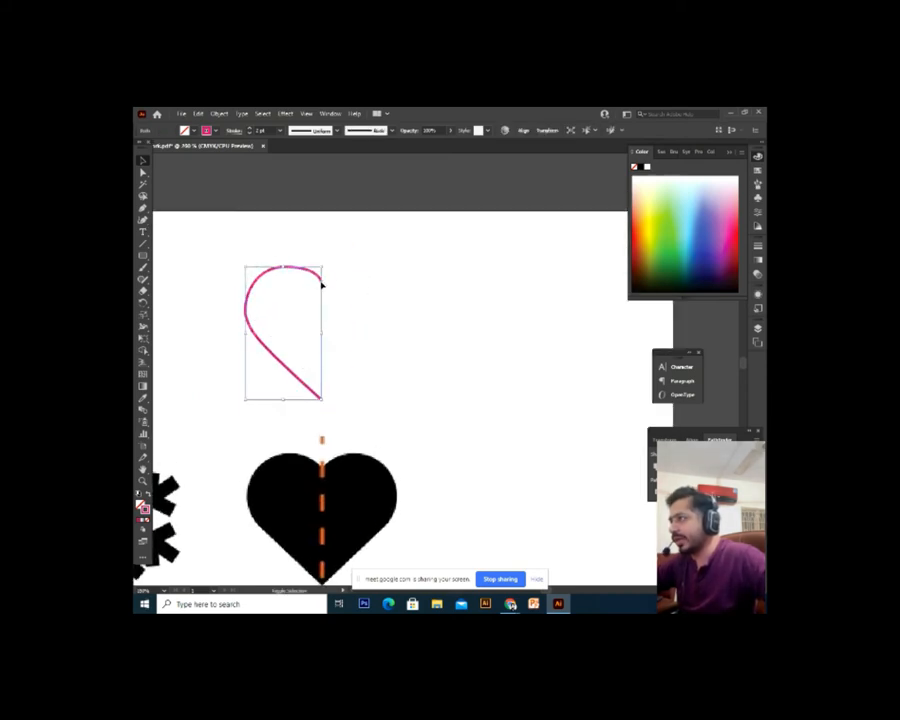
pyautogui.click(441, 357)
pyautogui.hotkey('ctrl', 'a')
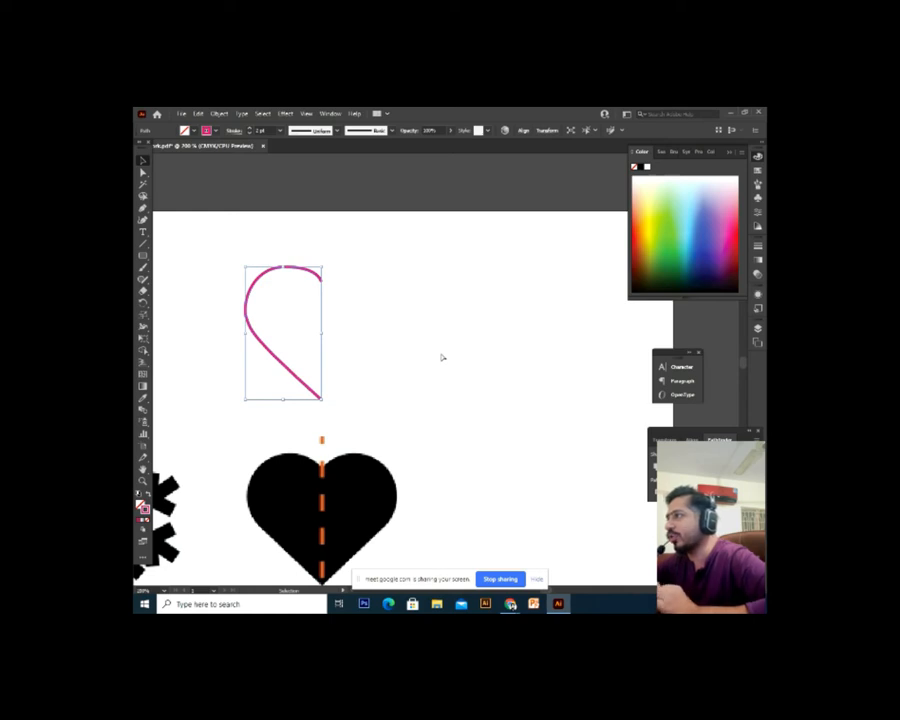
pyautogui.hotkey('ctrl', 'shift', 'a')
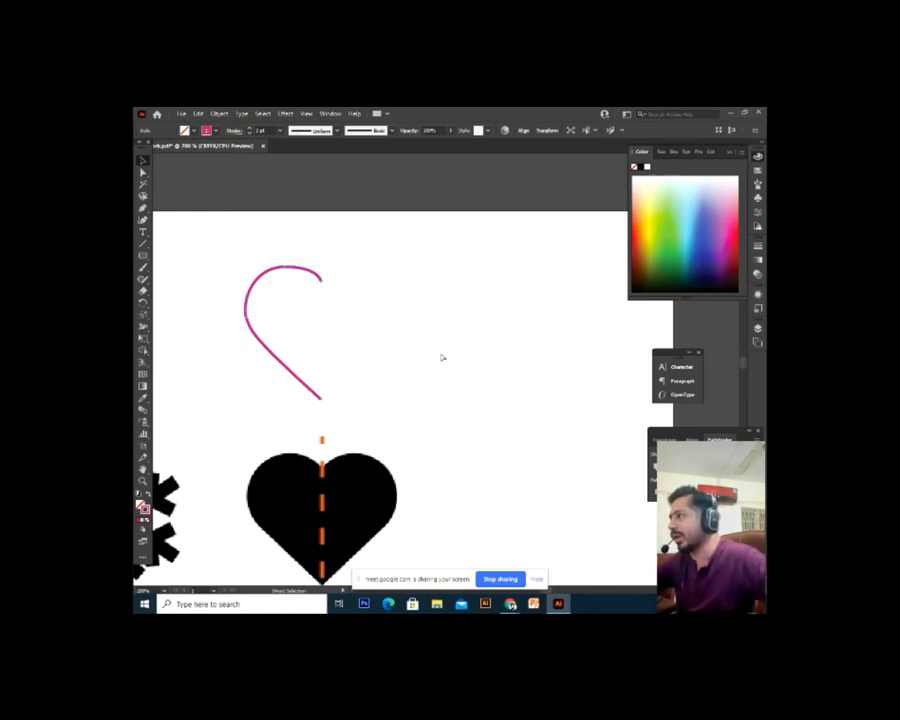
pyautogui.hotkey('ctrl', 'v')
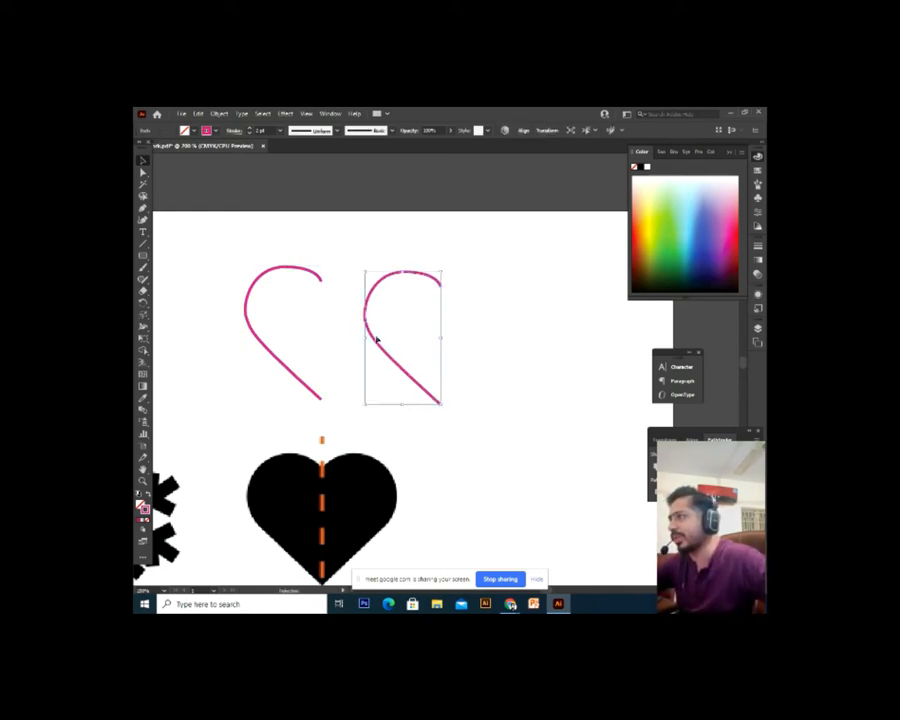
pyautogui.hotkey('ctrl', 'shift', 'a')
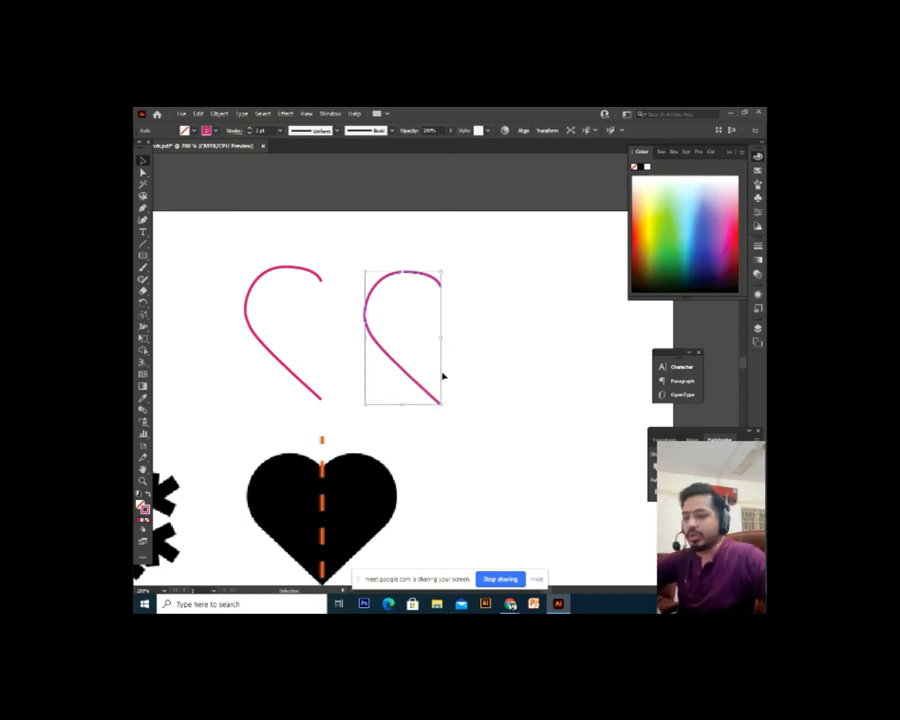
pyautogui.press('Delete')
pyautogui.moveTo(314, 272); pyautogui.dragTo(350, 299)
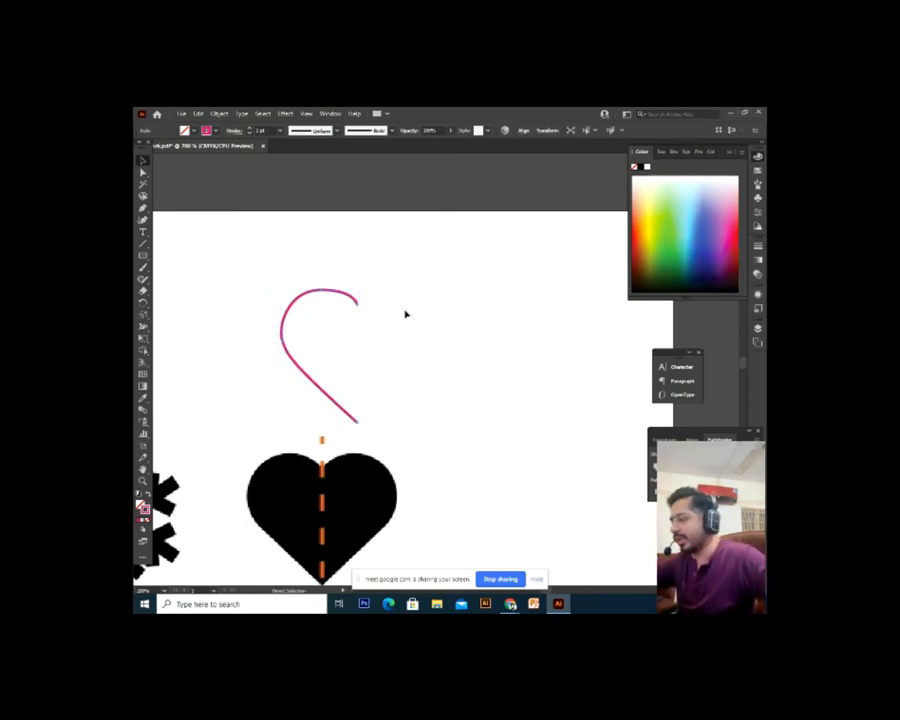
pyautogui.hotkey('ctrl', 'z')
pyautogui.hotkey('ctrl', 'shift', 'a')
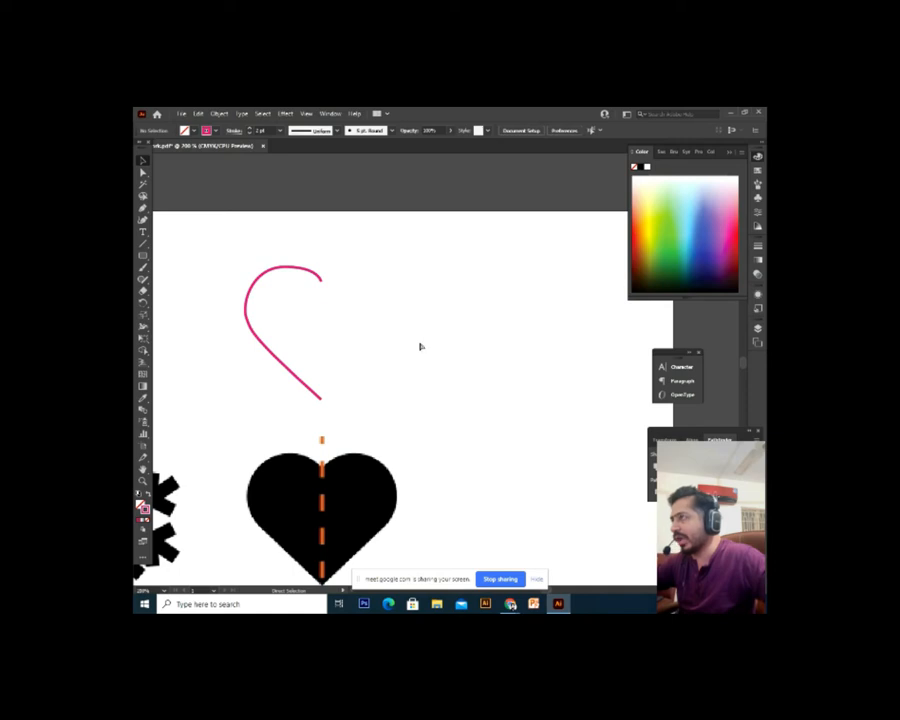
pyautogui.click(320, 278)
pyautogui.moveTo(305, 267); pyautogui.dragTo(461, 268)
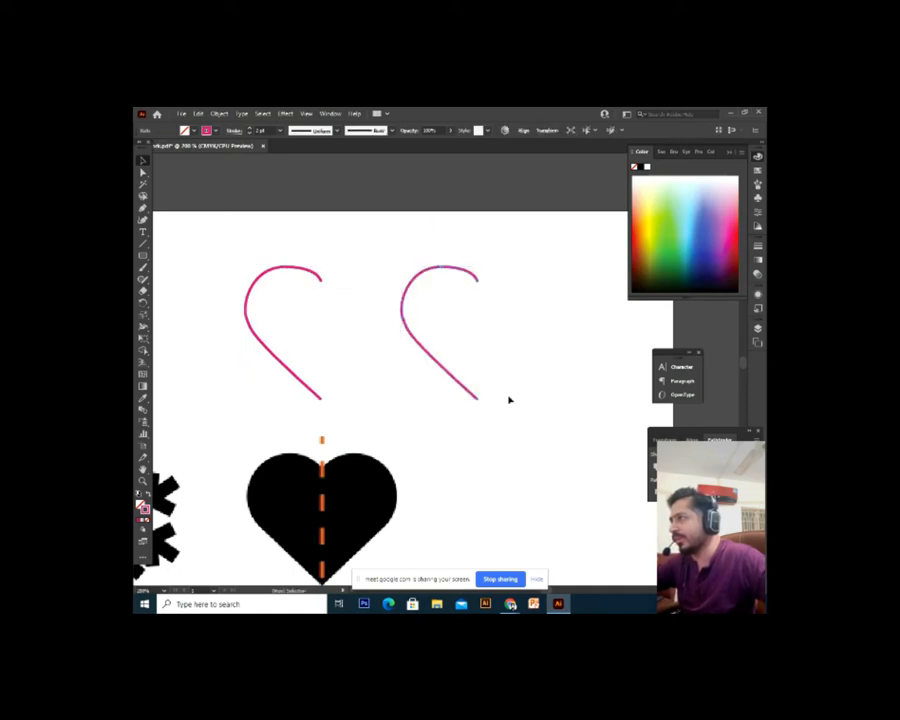
pyautogui.hotkey('ctrl', 'z')
pyautogui.hotkey('ctrl', 'shift', 'a')
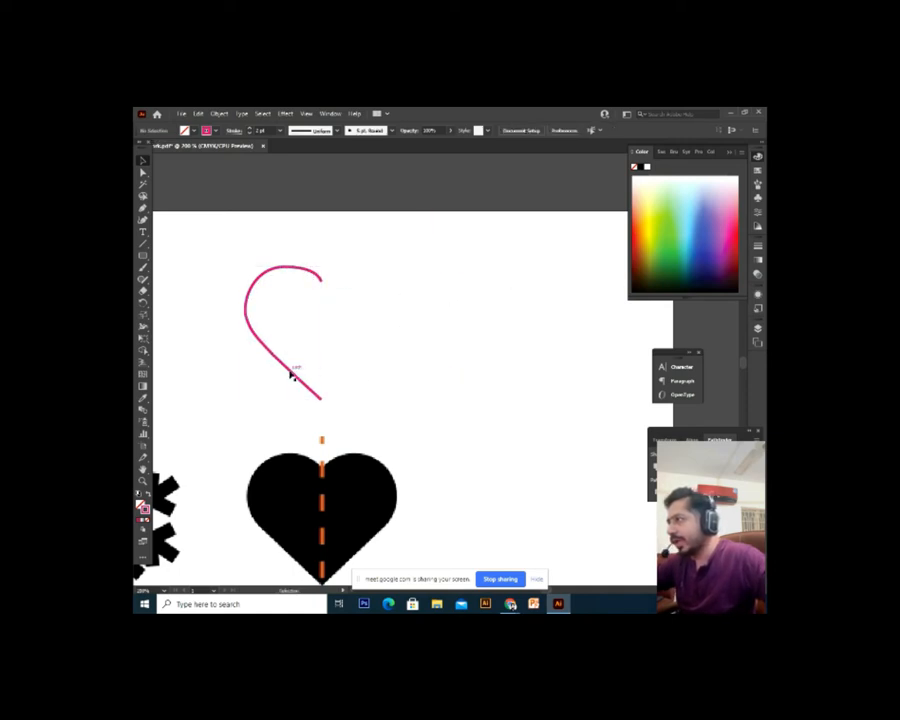
pyautogui.click(290, 373)
# Open and cancel the Rotate dialog for the half-heart, leaving the path unchanged
pyautogui.rightClick(287, 371)
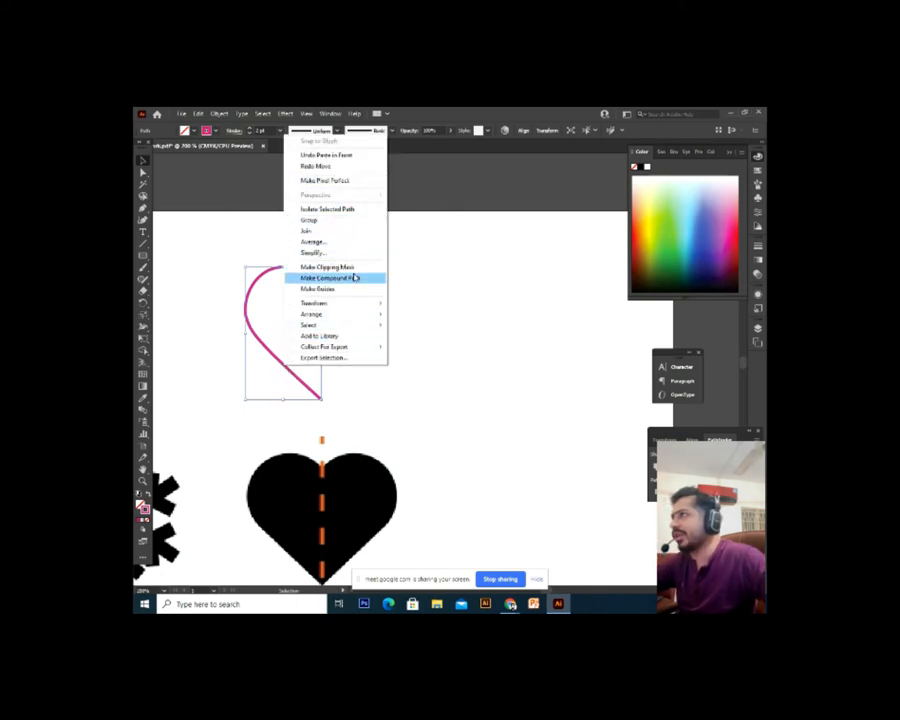
pyautogui.moveTo(339, 319)
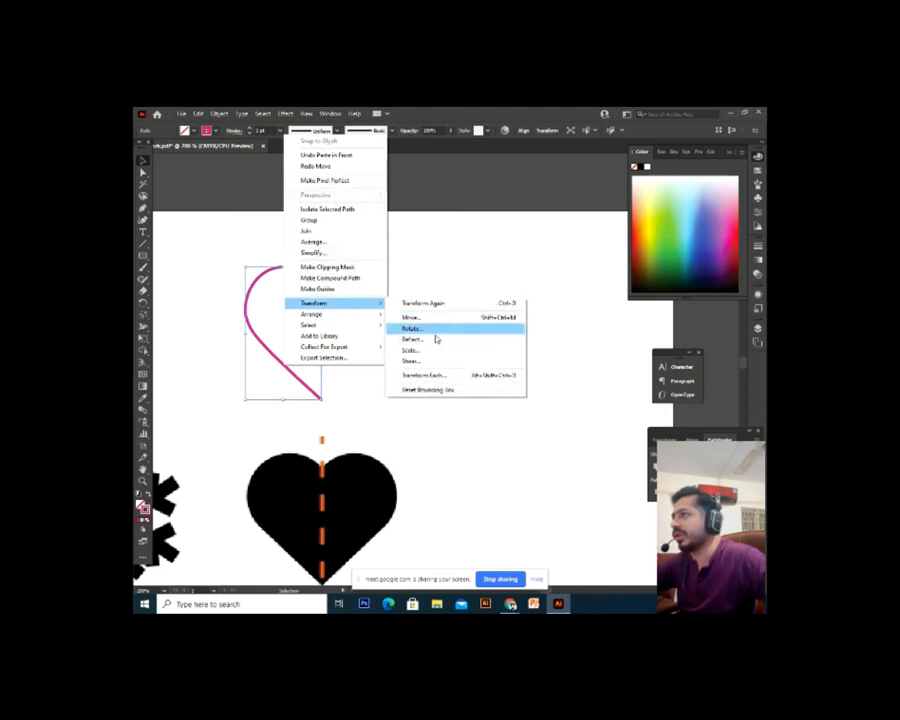
pyautogui.click(437, 333)
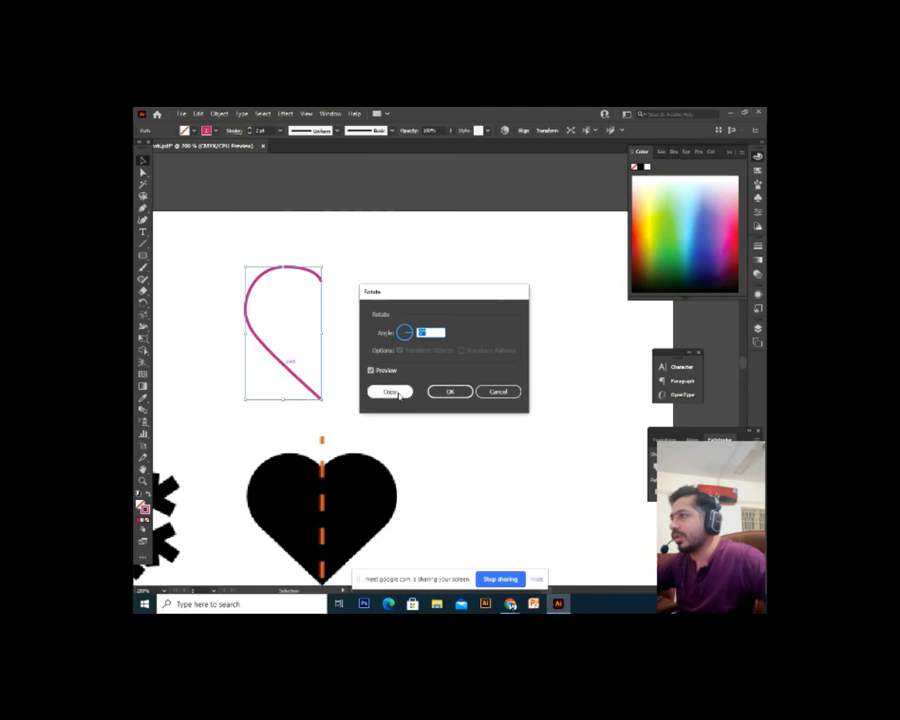
pyautogui.click(450, 391)
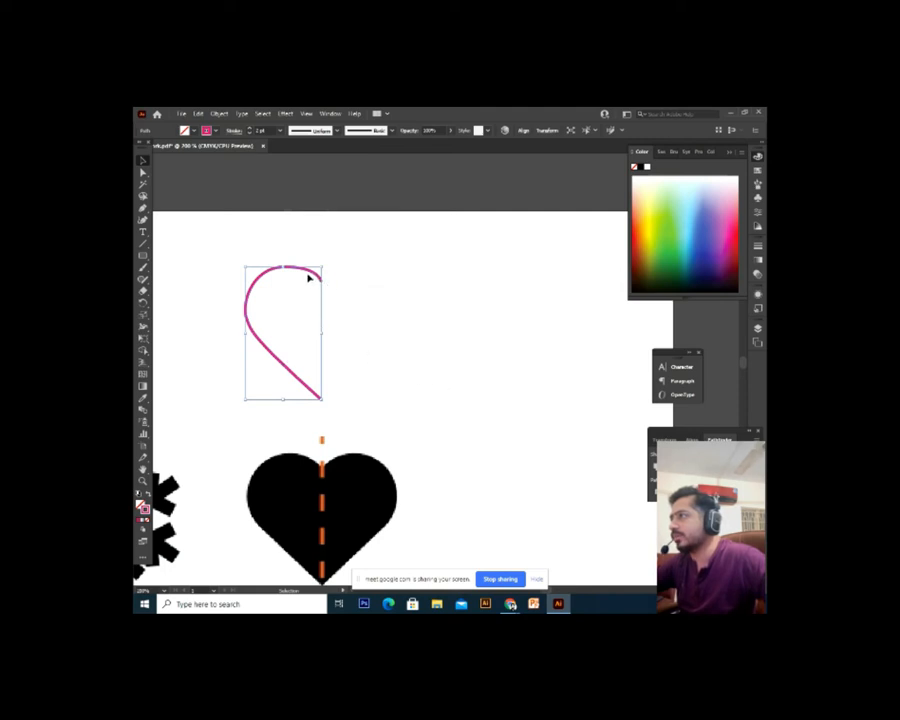
pyautogui.moveTo(313, 270); pyautogui.dragTo(346, 278)
pyautogui.hotkey('ctrl', 'z')
pyautogui.rightClick(258, 340)
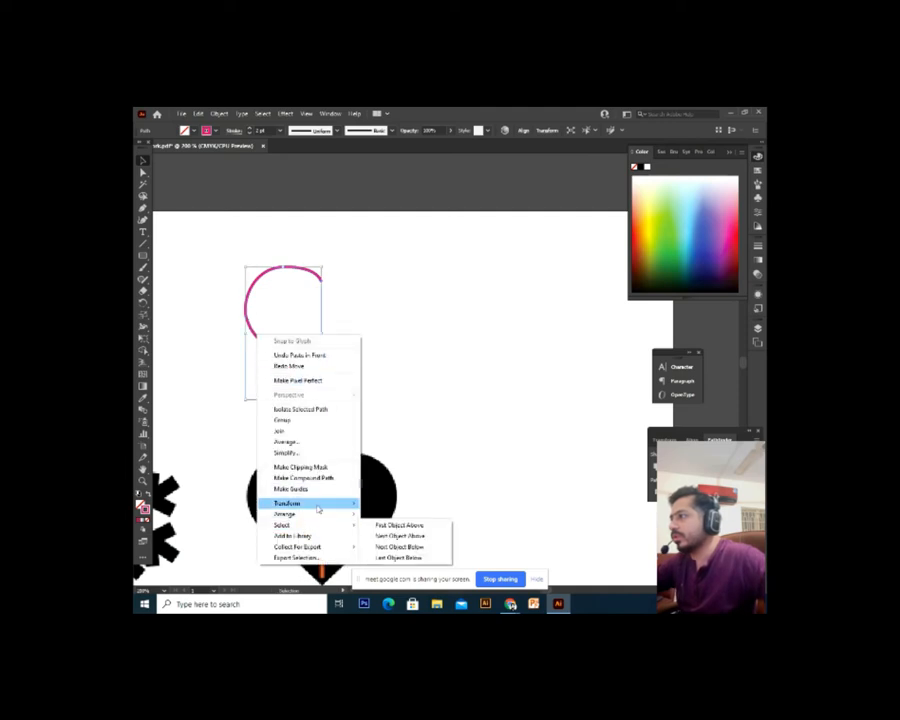
pyautogui.click(424, 415)
pyautogui.click(424, 415)
# Make a vertically reflected copy of the half-heart and drag it right of the original
pyautogui.rightClick(284, 366)
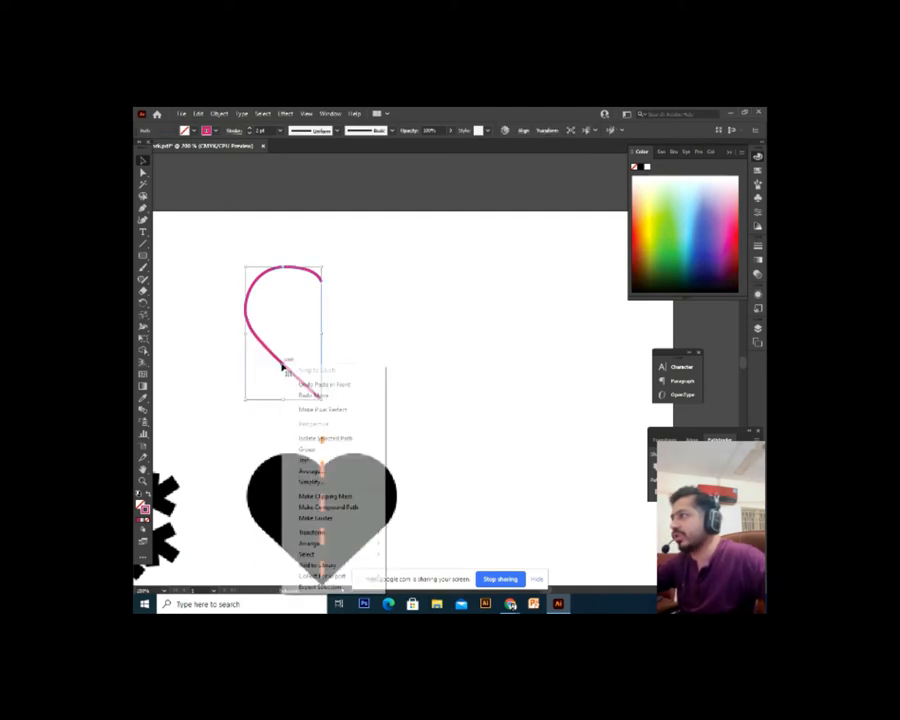
pyautogui.moveTo(342, 530)
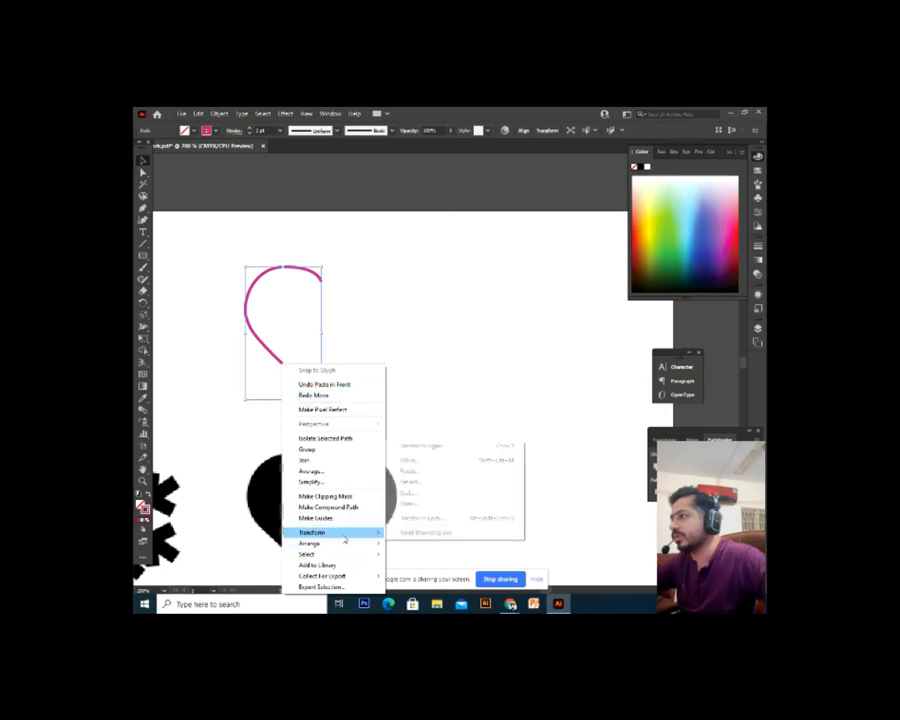
pyautogui.click(412, 481)
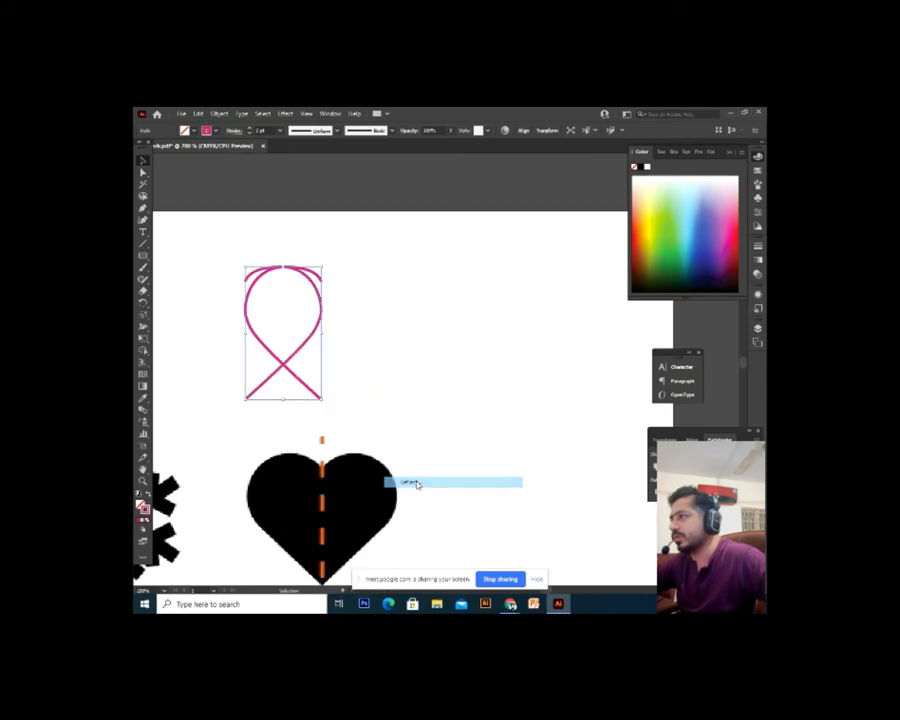
pyautogui.click(528, 421)
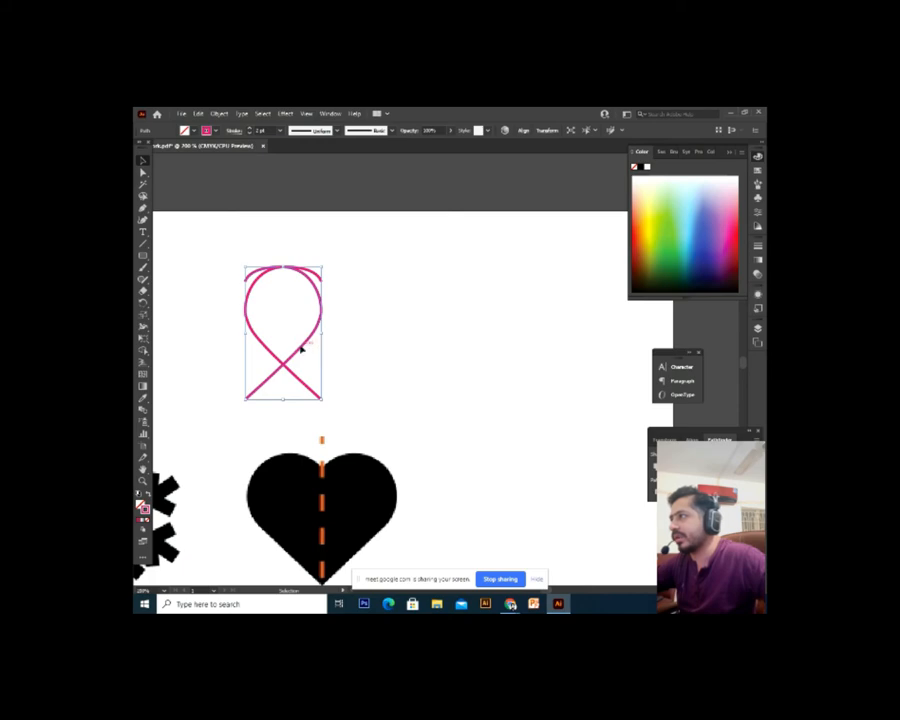
pyautogui.moveTo(301, 348); pyautogui.dragTo(398, 360)
pyautogui.hotkey('ctrl', '+')
pyautogui.hotkey('ctrl', '+')
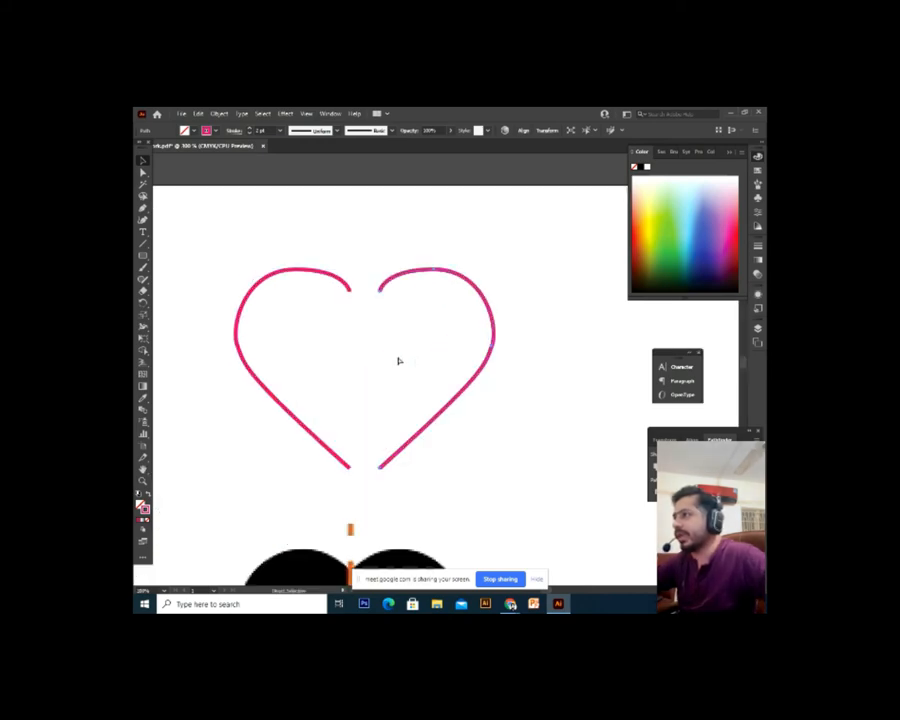
# Slide the right pink half left to close the gap, checking the heart's top cusp
pyautogui.hotkey('ctrl', '+')
pyautogui.moveTo(412, 277); pyautogui.dragTo(497, 480)
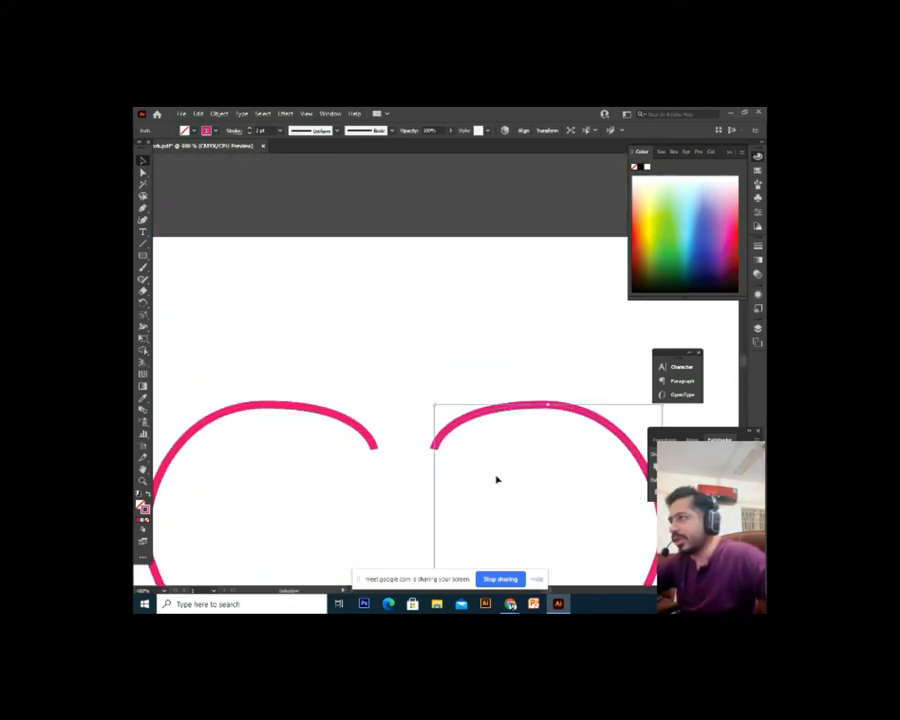
pyautogui.moveTo(453, 430); pyautogui.dragTo(394, 430)
pyautogui.hotkey('ctrl', '-')
pyautogui.hotkey('ctrl', '-')
pyautogui.hotkey('ctrl', '-')
pyautogui.hotkey('ctrl', '+')
pyautogui.hotkey('ctrl', '+')
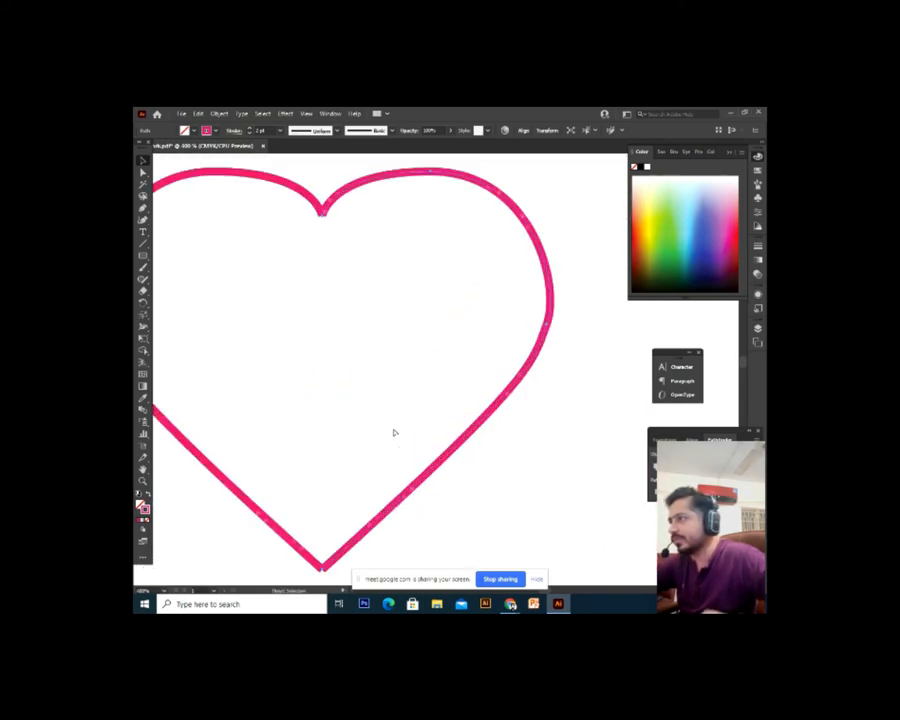
pyautogui.moveTo(356, 195)
pyautogui.mouseDown()
pyautogui.moveTo(397, 339)
pyautogui.moveTo(396, 329)
pyautogui.mouseUp()
pyautogui.hotkey('ctrl', '-')
pyautogui.hotkey('ctrl', '-')
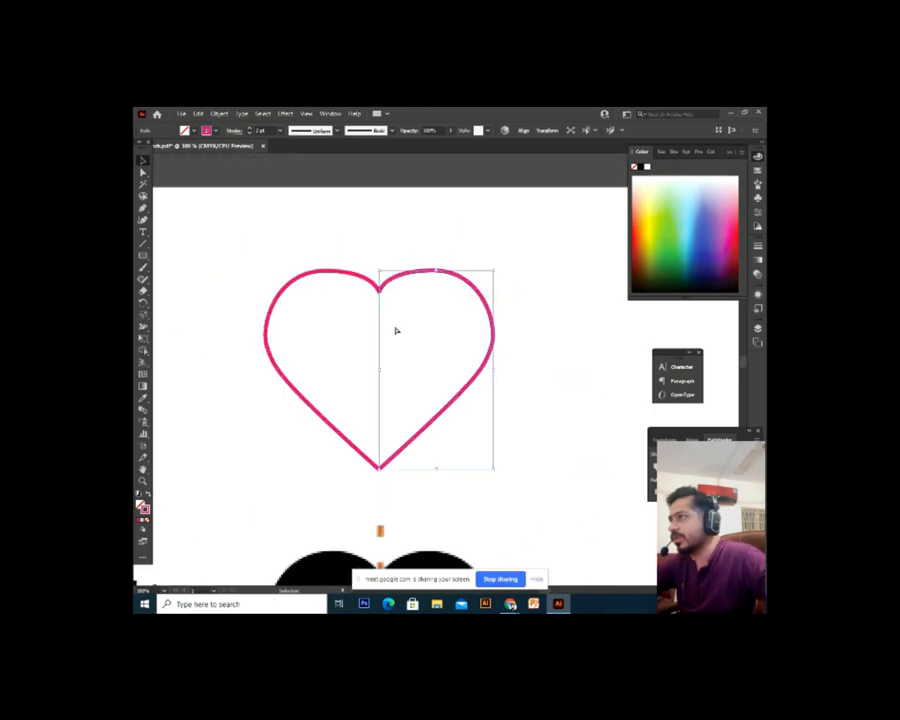
# Marquee-select both pink halves and Join them into one outline
pyautogui.click(511, 300)
pyautogui.moveTo(519, 270); pyautogui.dragTo(279, 474)
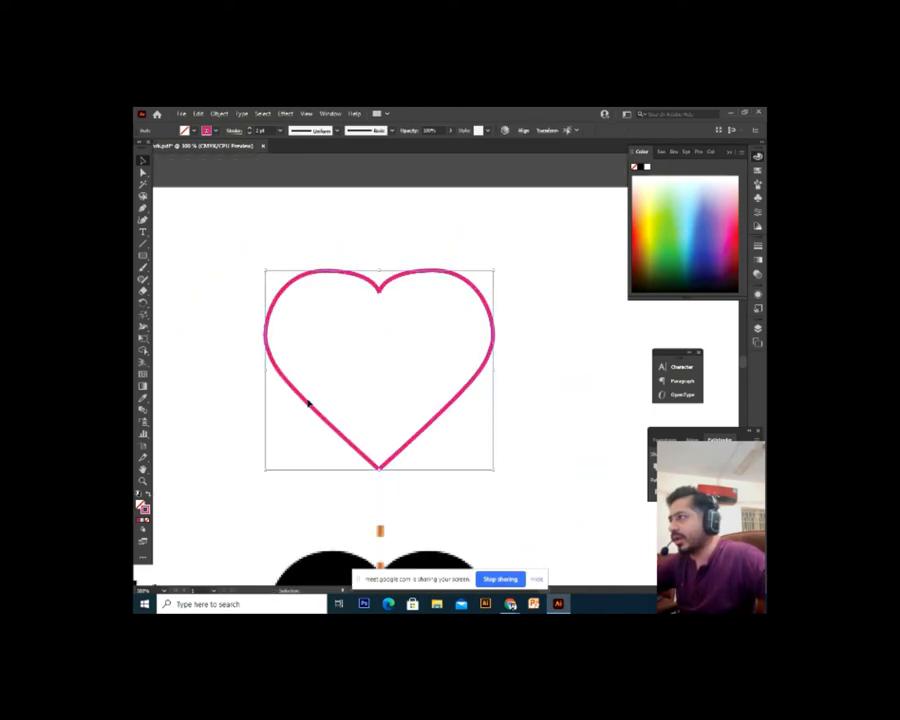
pyautogui.rightClick(309, 403)
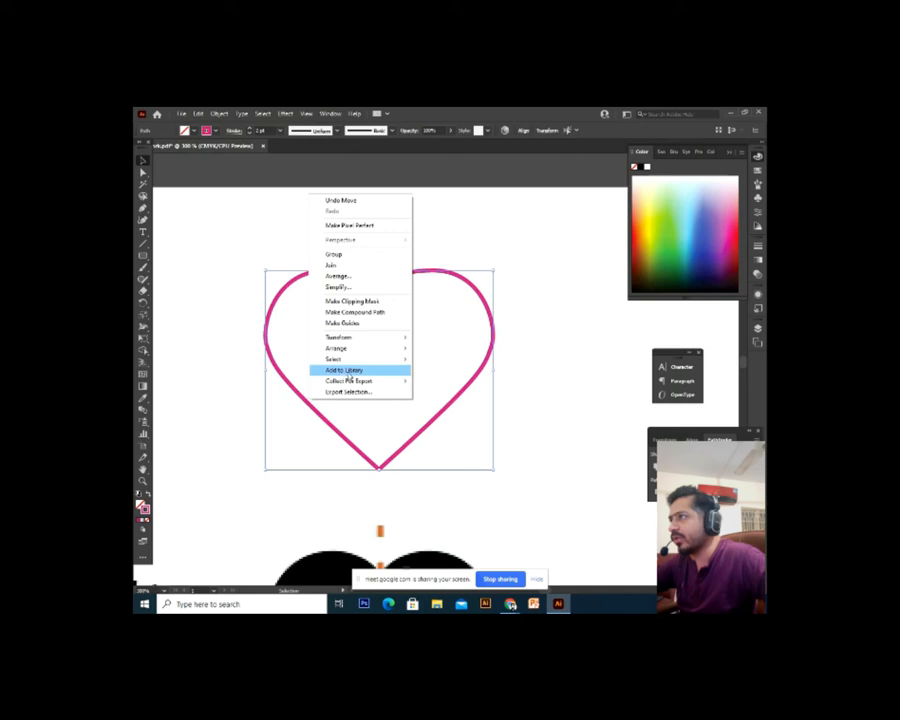
pyautogui.click(336, 265)
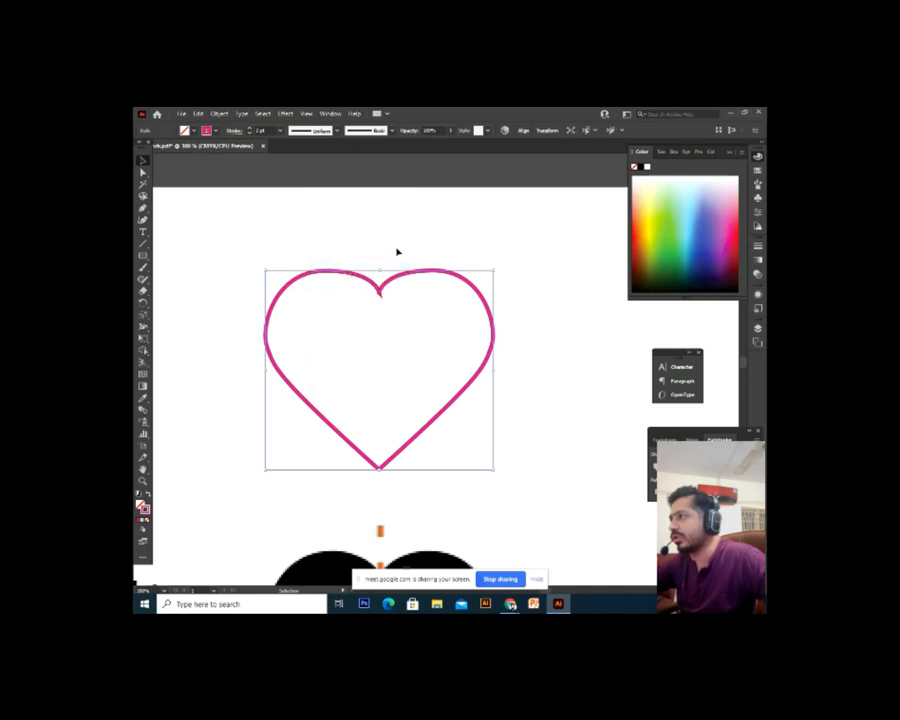
# Move the joined heart onto clear artboard space, undoing overshot moves
pyautogui.click(402, 323)
pyautogui.moveTo(384, 288); pyautogui.dragTo(363, 321)
pyautogui.click(430, 437)
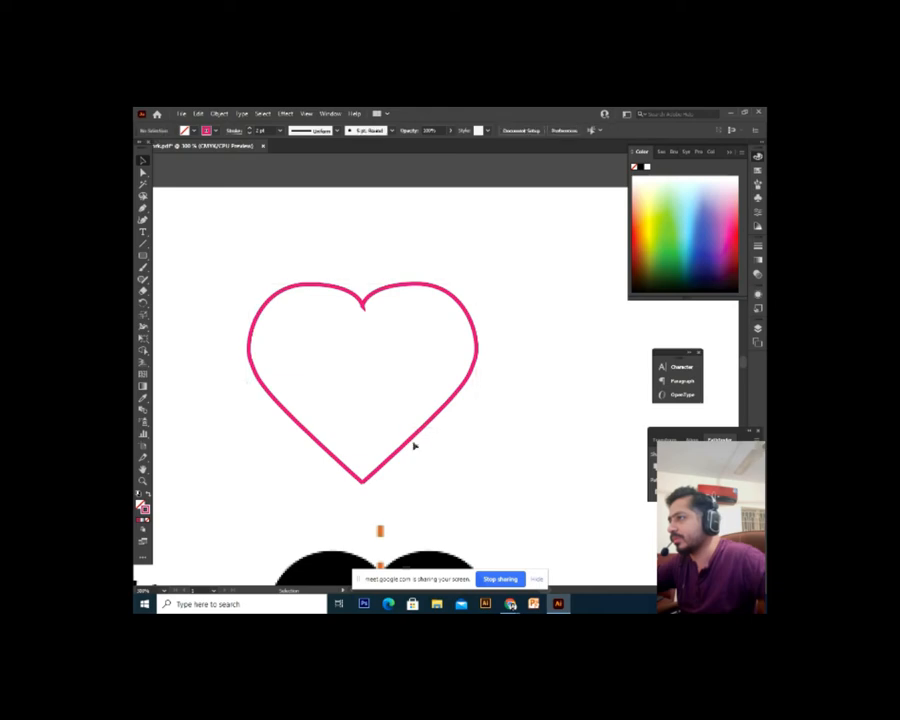
pyautogui.moveTo(413, 443); pyautogui.dragTo(564, 389)
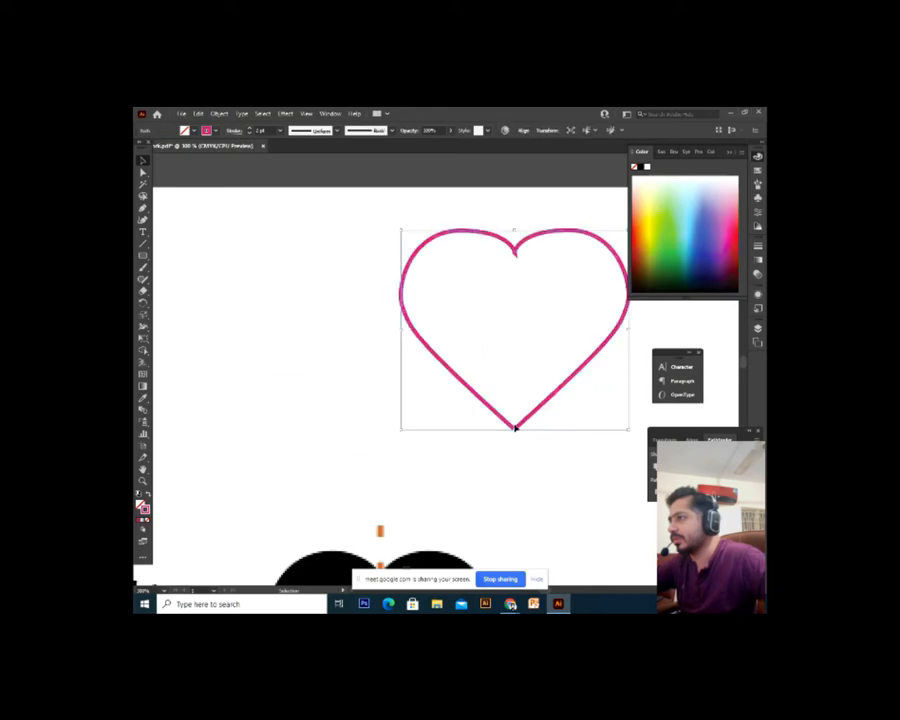
pyautogui.moveTo(515, 428); pyautogui.dragTo(414, 454)
pyautogui.click(482, 488)
pyautogui.hotkey('ctrl', '-')
pyautogui.moveTo(514, 397); pyautogui.dragTo(496, 446)
pyautogui.hotkey('ctrl', '+')
pyautogui.hotkey('ctrl', 'z')
pyautogui.hotkey('ctrl', 'z')
pyautogui.hotkey('ctrl', 'z')
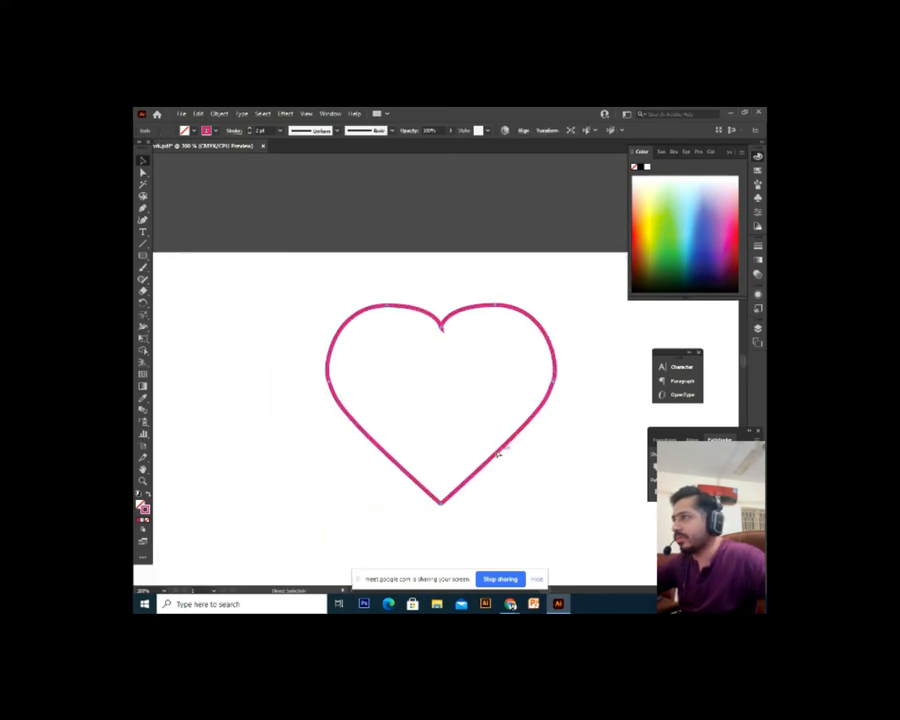
pyautogui.hotkey('ctrl', 'z')
pyautogui.click(518, 494)
pyautogui.moveTo(491, 493); pyautogui.dragTo(520, 469)
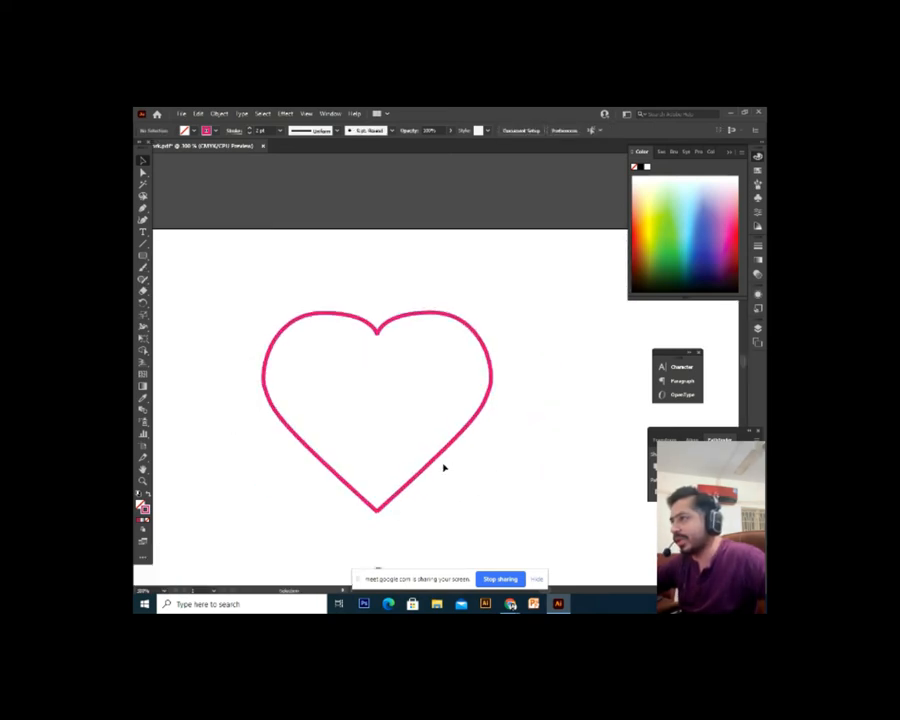
# Pull the right half aside, then marquee-select the heart and Join its paths again
pyautogui.moveTo(435, 455); pyautogui.dragTo(406, 478)
pyautogui.click(542, 540)
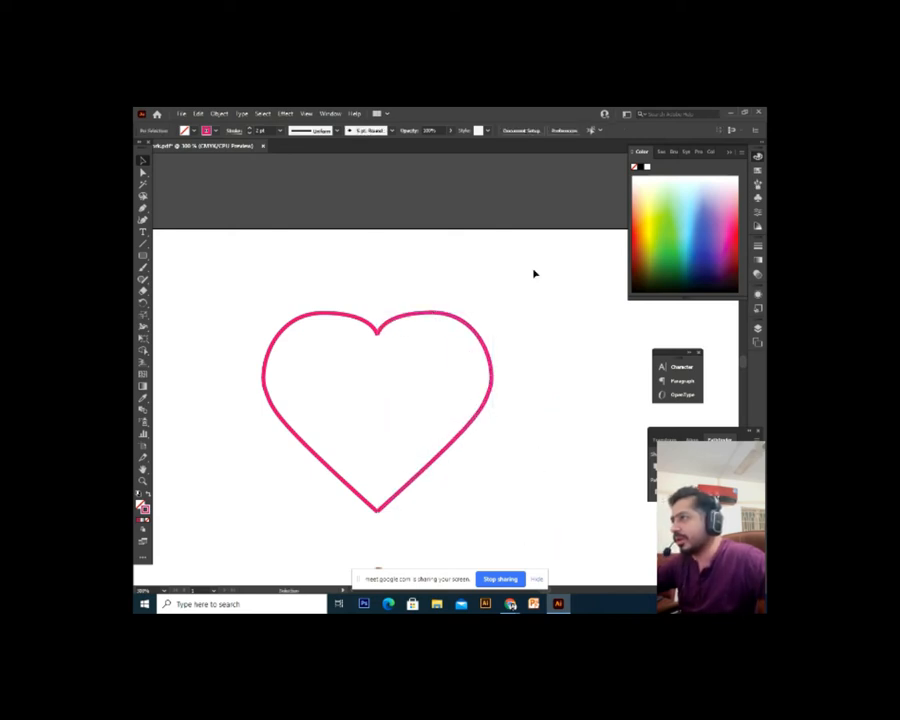
pyautogui.moveTo(534, 273); pyautogui.dragTo(304, 481)
pyautogui.rightClick(320, 461)
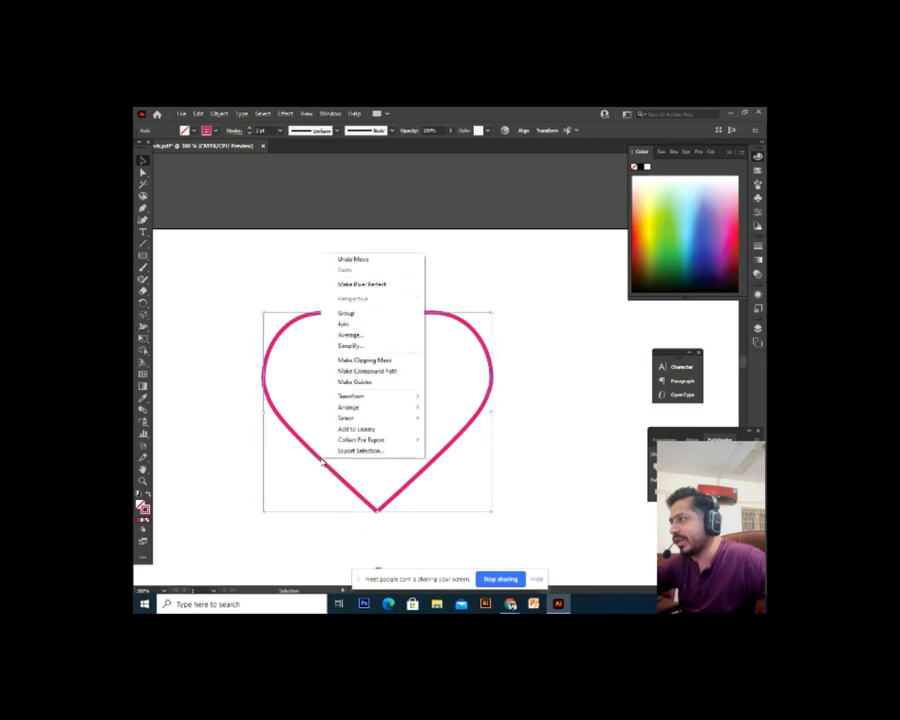
pyautogui.click(366, 322)
# Move the heart down-right and make it solid pink fill with no outline
pyautogui.click(504, 389)
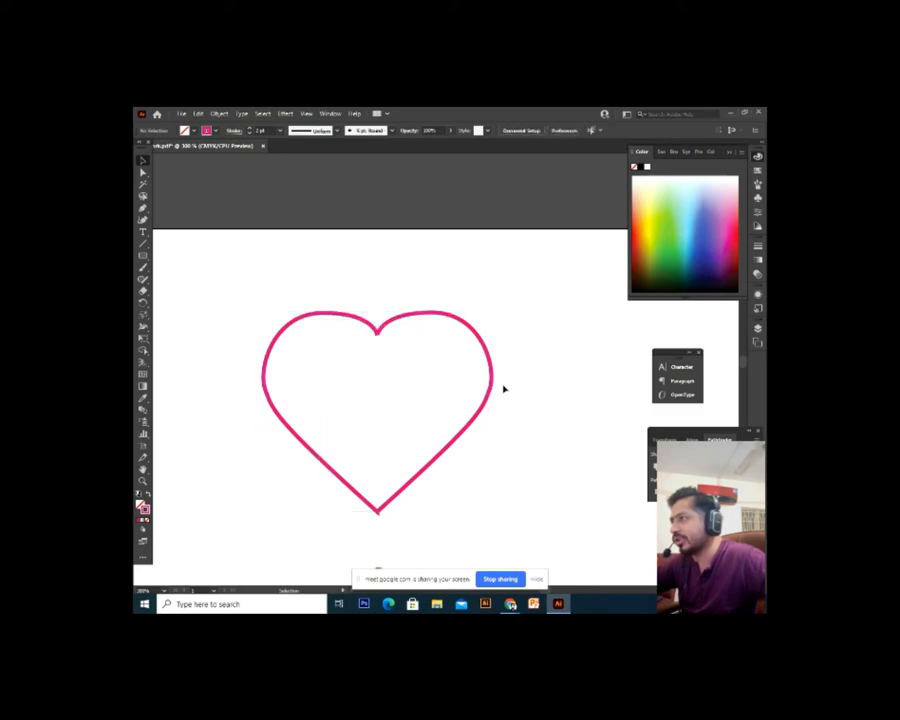
pyautogui.moveTo(487, 407); pyautogui.dragTo(527, 452)
pyautogui.click(463, 376)
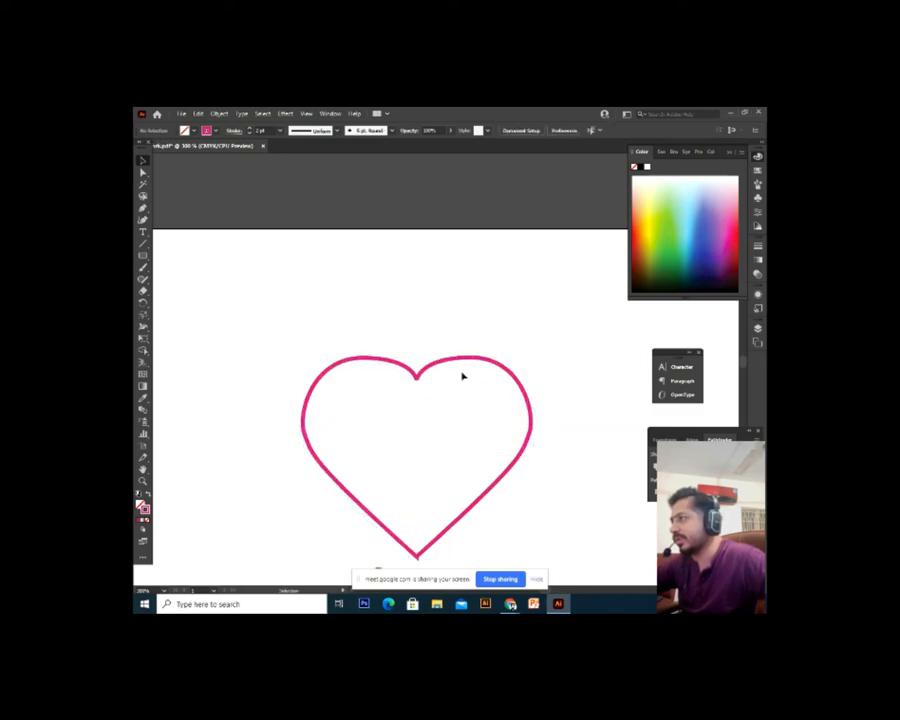
pyautogui.click(147, 496)
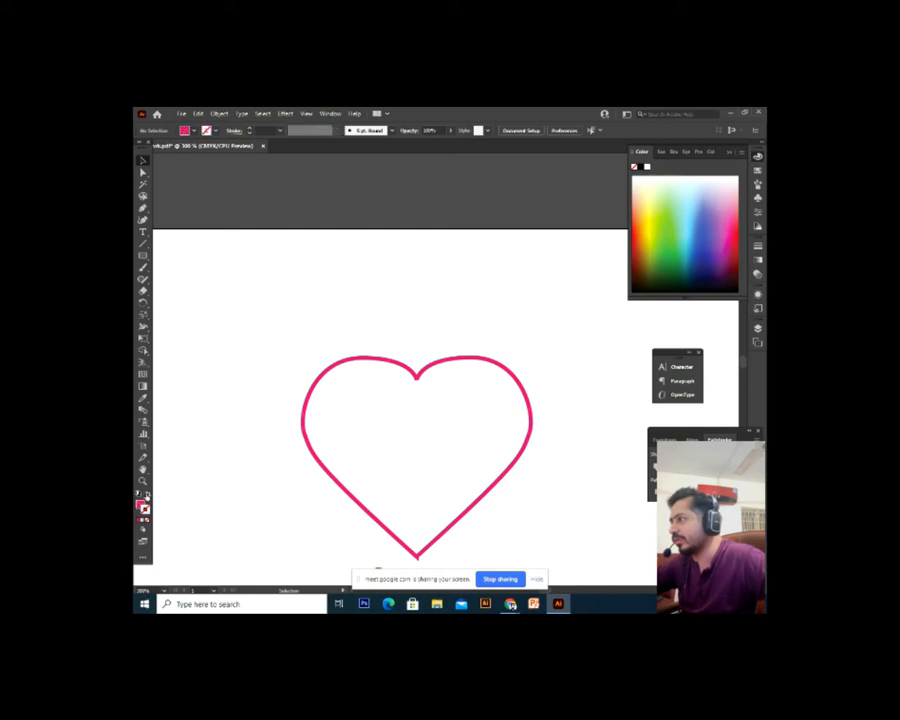
pyautogui.click(338, 485)
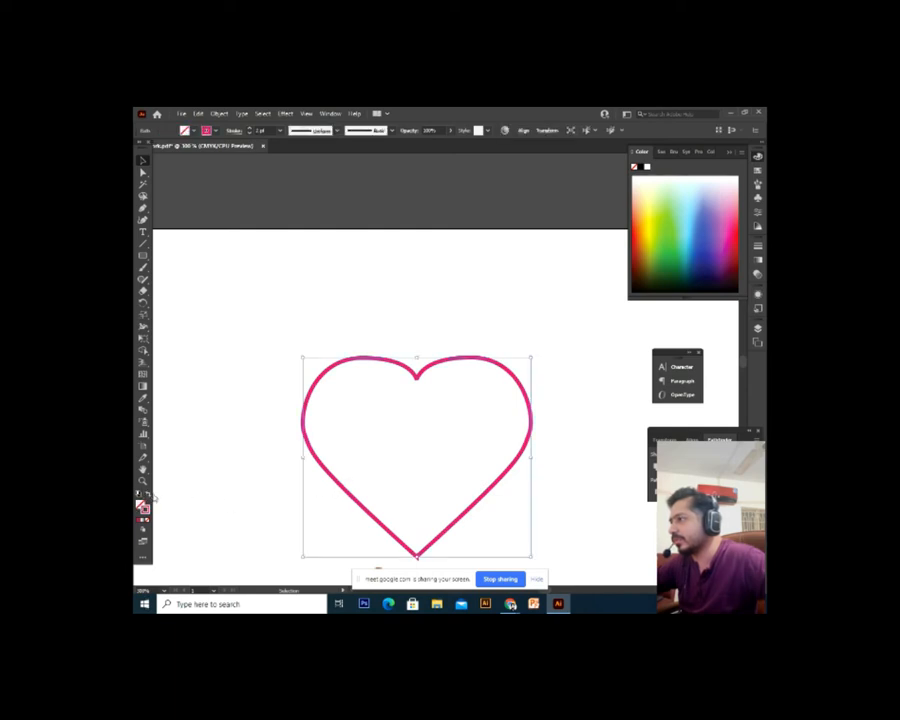
pyautogui.click(149, 495)
pyautogui.click(193, 496)
# Zoom out toward the icon artboards and delete the pink heart
pyautogui.hotkey('ctrl', '-')
pyautogui.hotkey('ctrl', '-')
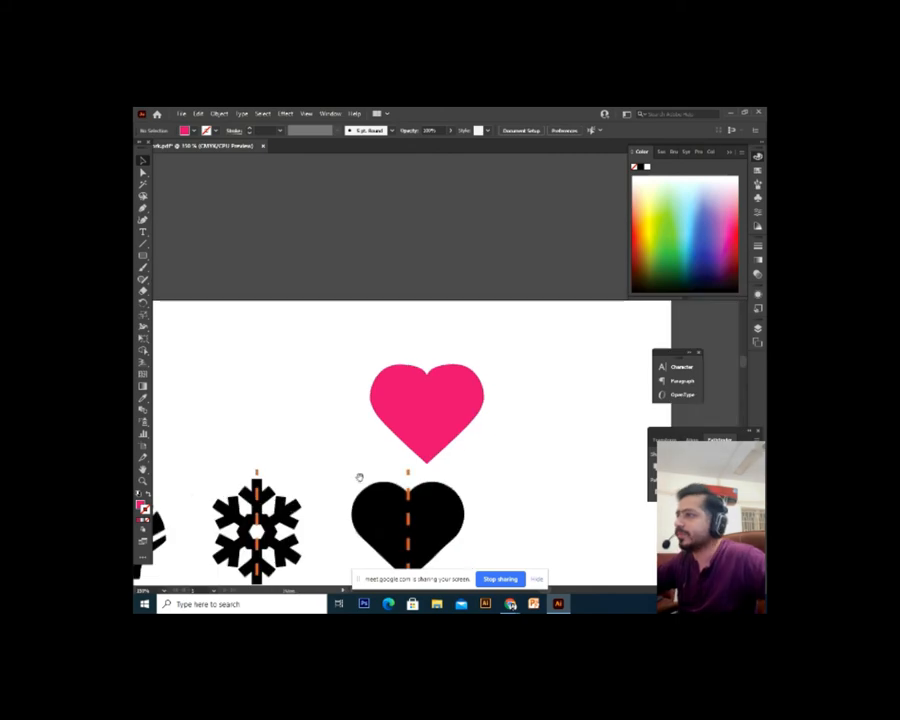
pyautogui.moveTo(480, 491); pyautogui.dragTo(512, 361)
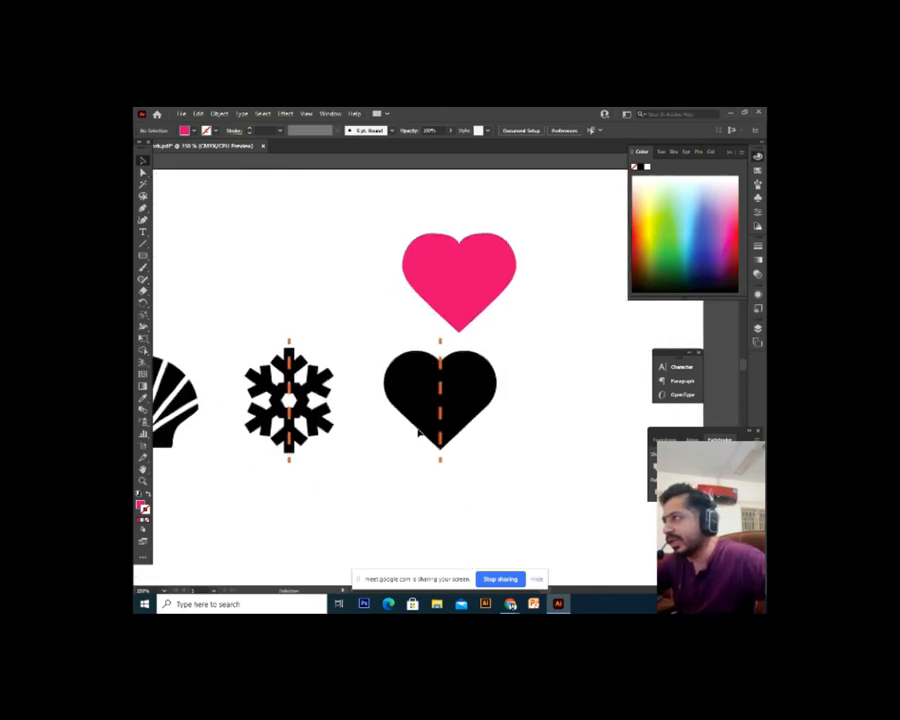
pyautogui.moveTo(455, 283); pyautogui.dragTo(492, 295)
pyautogui.click(490, 293)
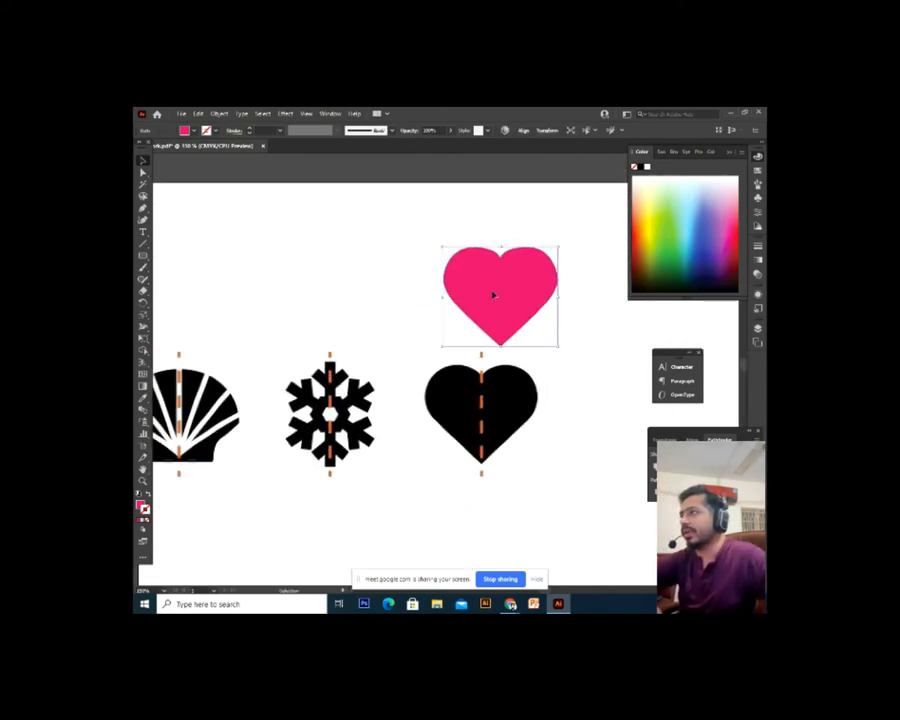
pyautogui.press('Delete')
# Pan past the shell icon and zoom to 200% on the butterfly artboard
pyautogui.moveTo(375, 409); pyautogui.dragTo(533, 413)
pyautogui.hotkey('ctrl', '+')
pyautogui.hotkey('ctrl', '+')
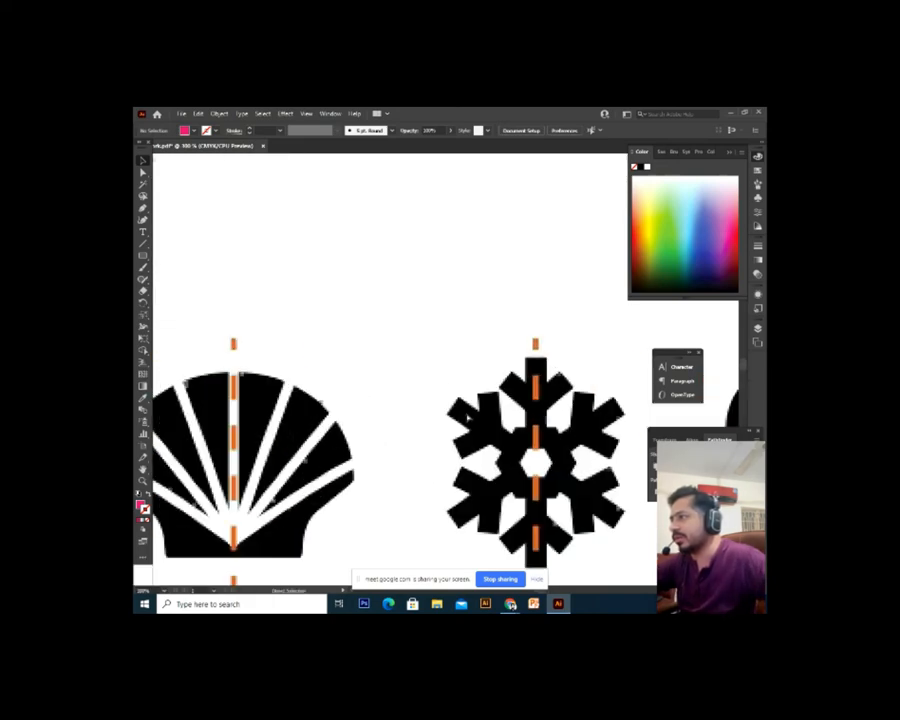
pyautogui.hscroll(-5, 519, 414)
pyautogui.moveTo(439, 394); pyautogui.dragTo(364, 400)
pyautogui.hotkey('ctrl', '-')
pyautogui.hotkey('ctrl', '-')
pyautogui.hotkey('ctrl', '-')
pyautogui.hotkey('ctrl', '+')
pyautogui.hotkey('ctrl', '+')
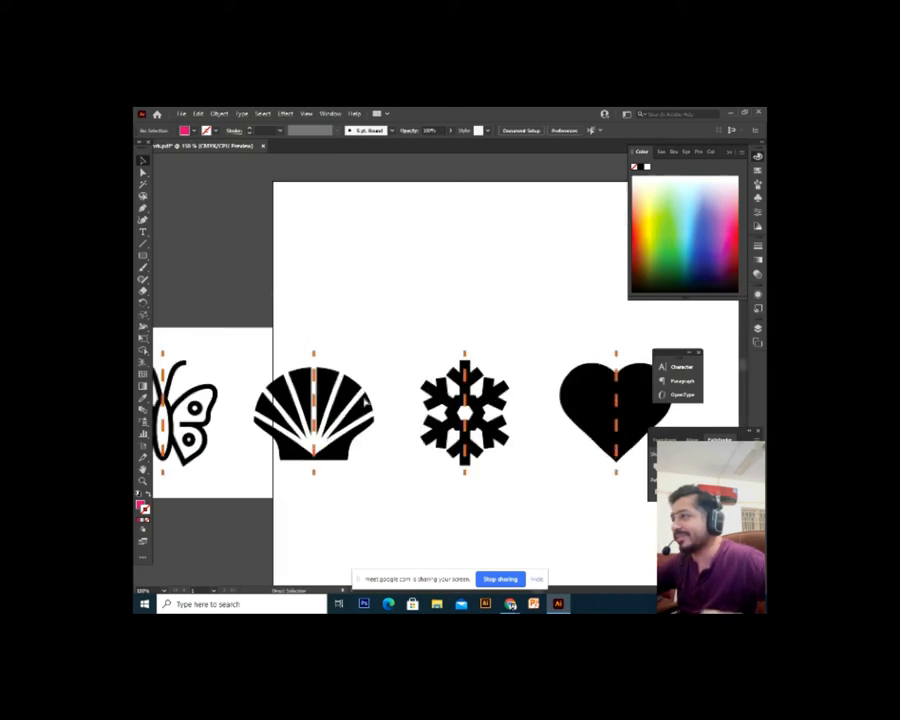
pyautogui.moveTo(313, 425); pyautogui.dragTo(644, 400)
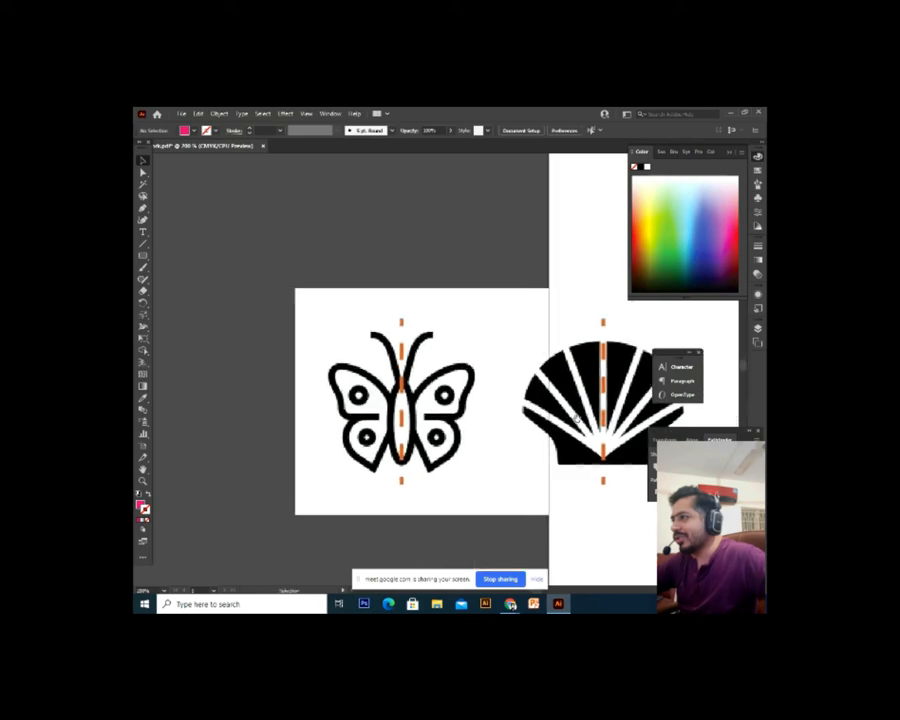
# Select the placed icon image and lock it in place with Ctrl+2
pyautogui.hotkey('ctrl', '+')
pyautogui.hotkey('ctrl', '-')
pyautogui.hotkey('ctrl', '-')
pyautogui.hotkey('ctrl', '-')
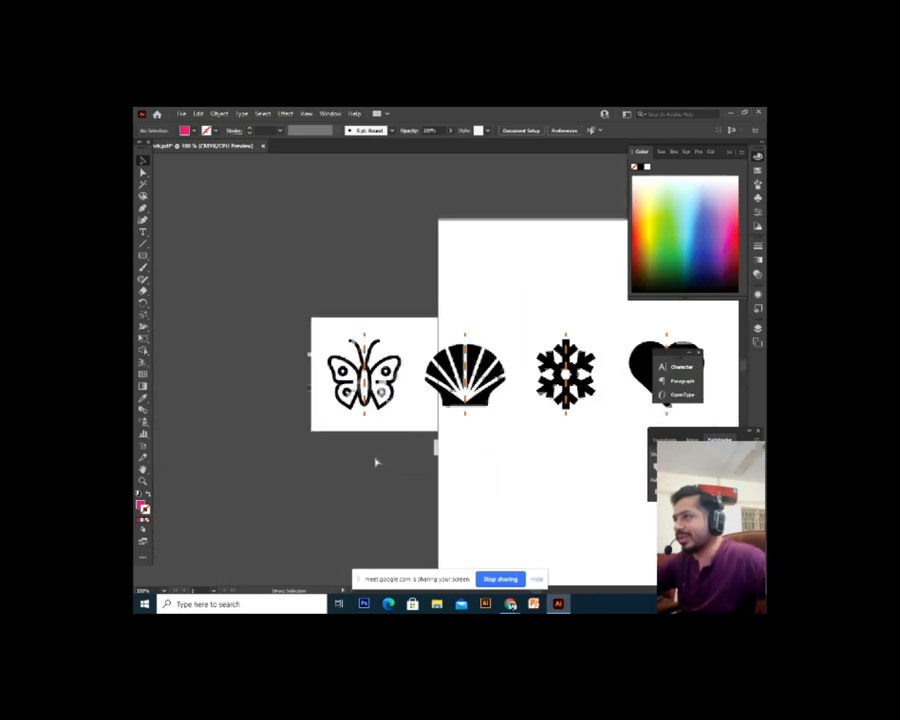
pyautogui.moveTo(374, 460); pyautogui.dragTo(306, 455)
pyautogui.moveTo(449, 449); pyautogui.dragTo(371, 470)
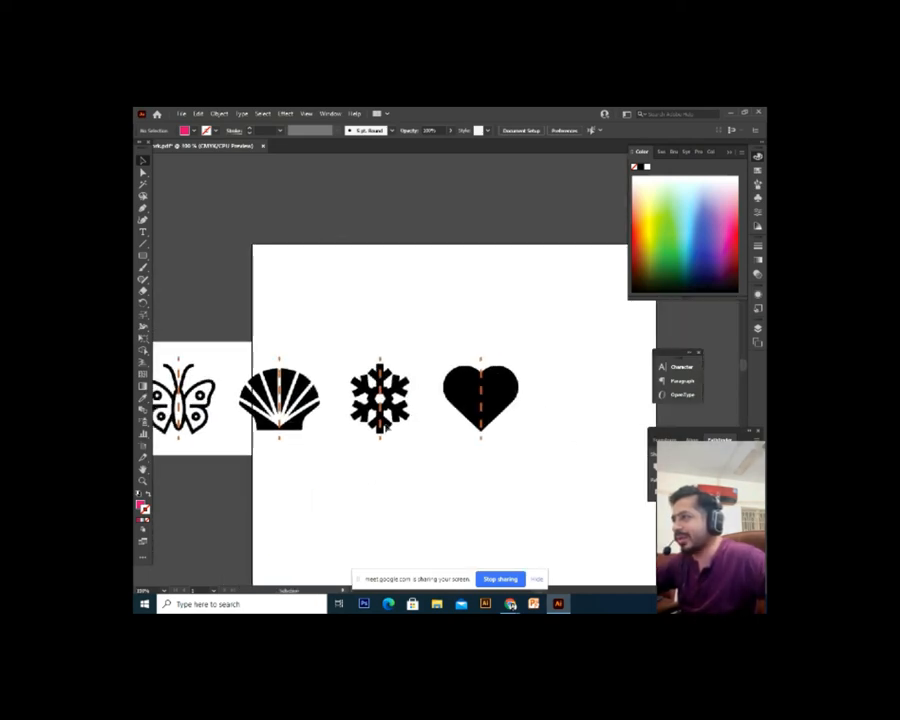
pyautogui.click(422, 447)
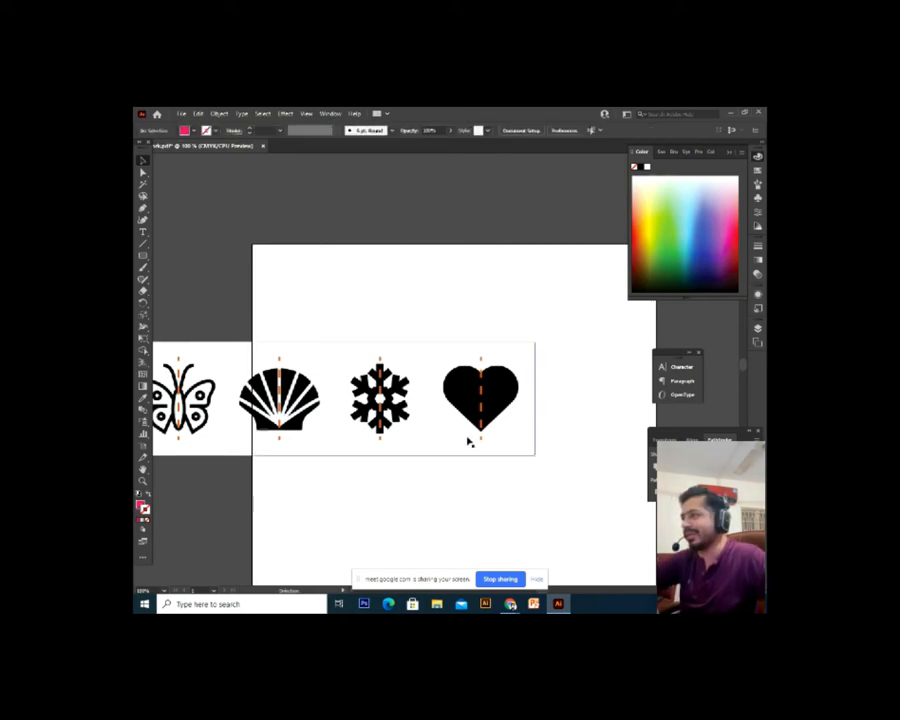
pyautogui.hscroll(-3, 466, 440)
pyautogui.moveTo(499, 442); pyautogui.dragTo(541, 442)
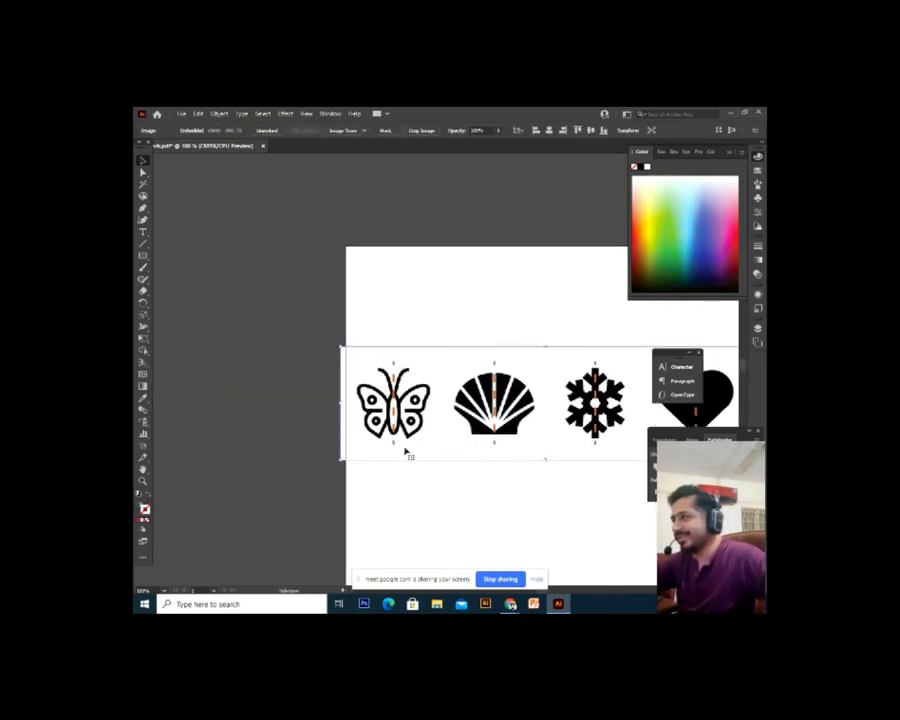
pyautogui.moveTo(418, 437); pyautogui.dragTo(498, 442)
pyautogui.hotkey('ctrl', '2')
# Zoom in on the butterfly and place the first Pen anchor at the left antenna tip
pyautogui.hotkey('ctrl', '+')
pyautogui.hotkey('ctrl', '+')
pyautogui.hotkey('ctrl', '+')
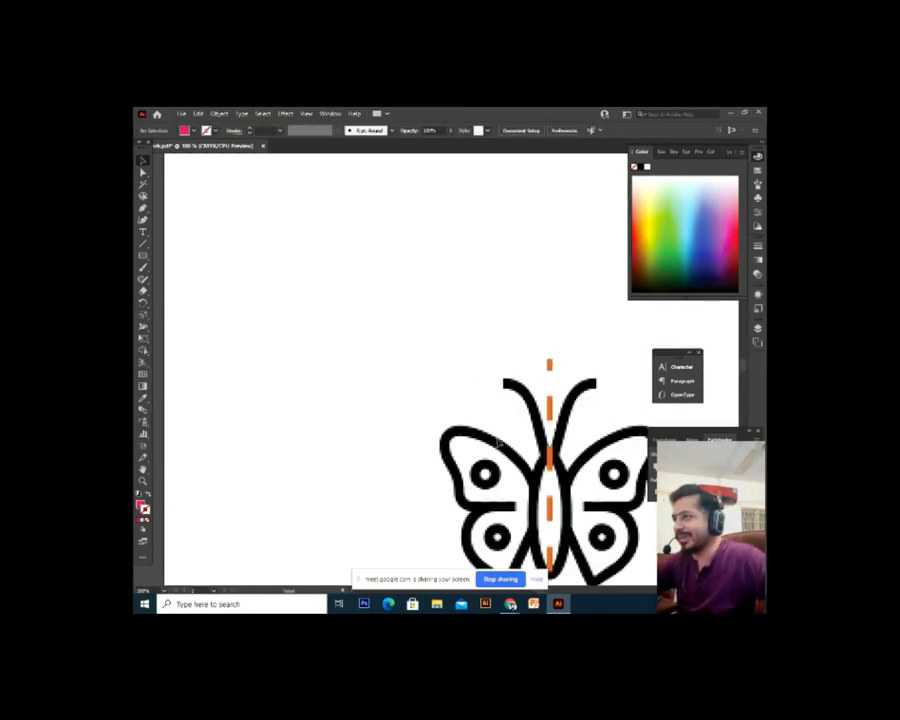
pyautogui.hotkey('ctrl', '+')
pyautogui.moveTo(352, 379); pyautogui.dragTo(228, 292)
pyautogui.moveTo(300, 367); pyautogui.dragTo(293, 356)
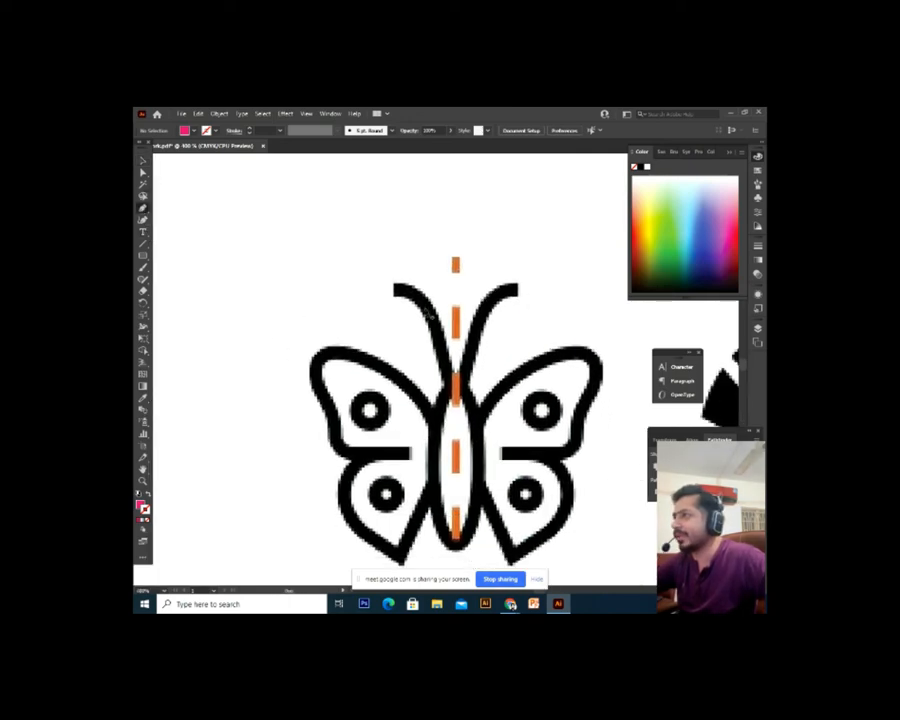
pyautogui.moveTo(395, 289); pyautogui.dragTo(434, 290)
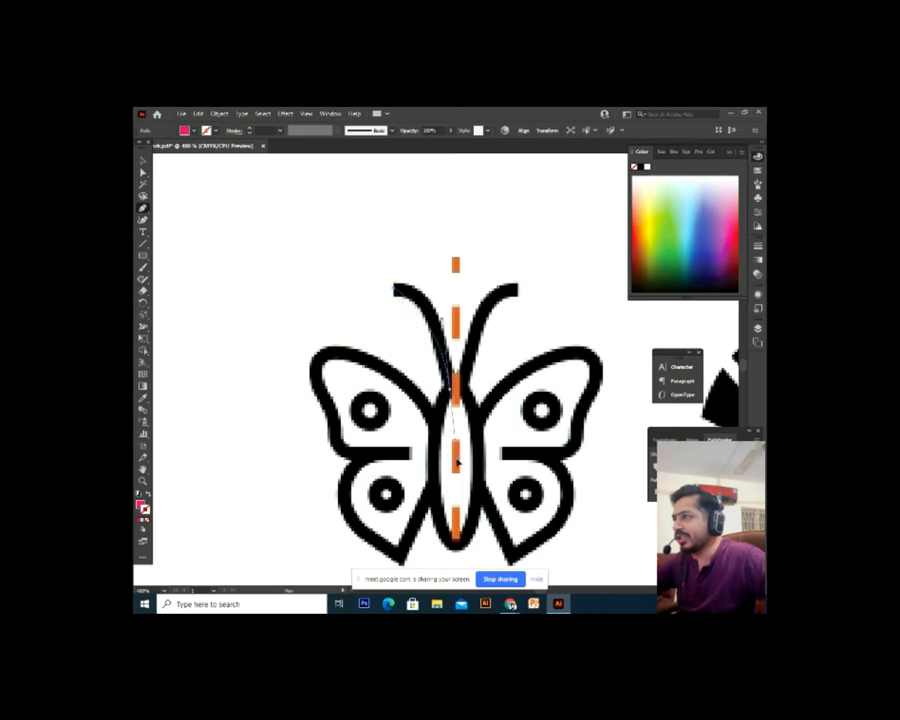
# Curve the path down the antenna, make it pink stroke with no fill, and trace the upper wing's top edge
pyautogui.moveTo(449, 388); pyautogui.dragTo(455, 484)
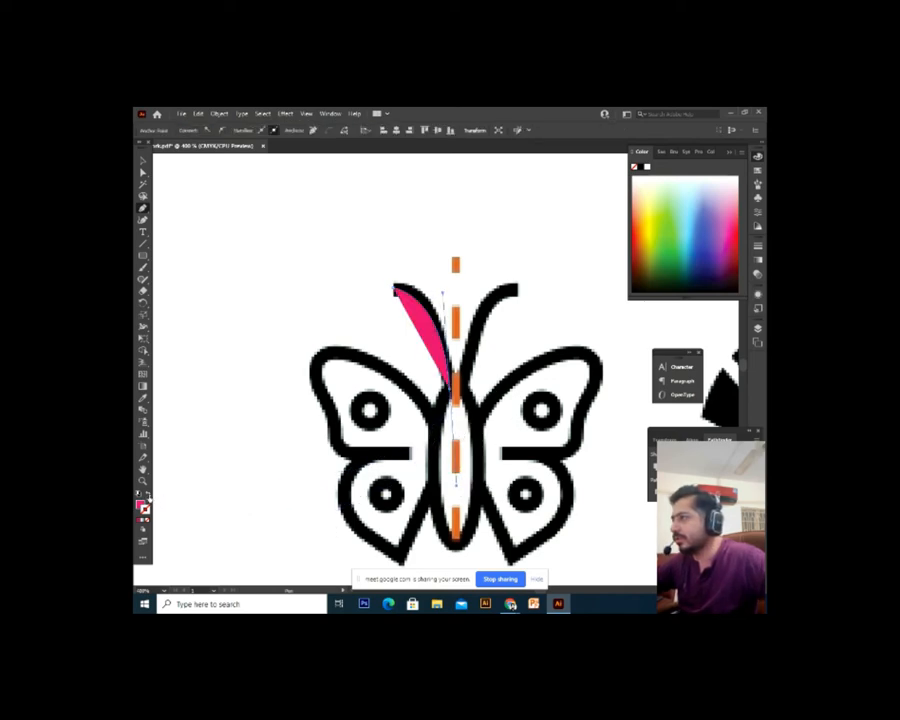
pyautogui.click(148, 497)
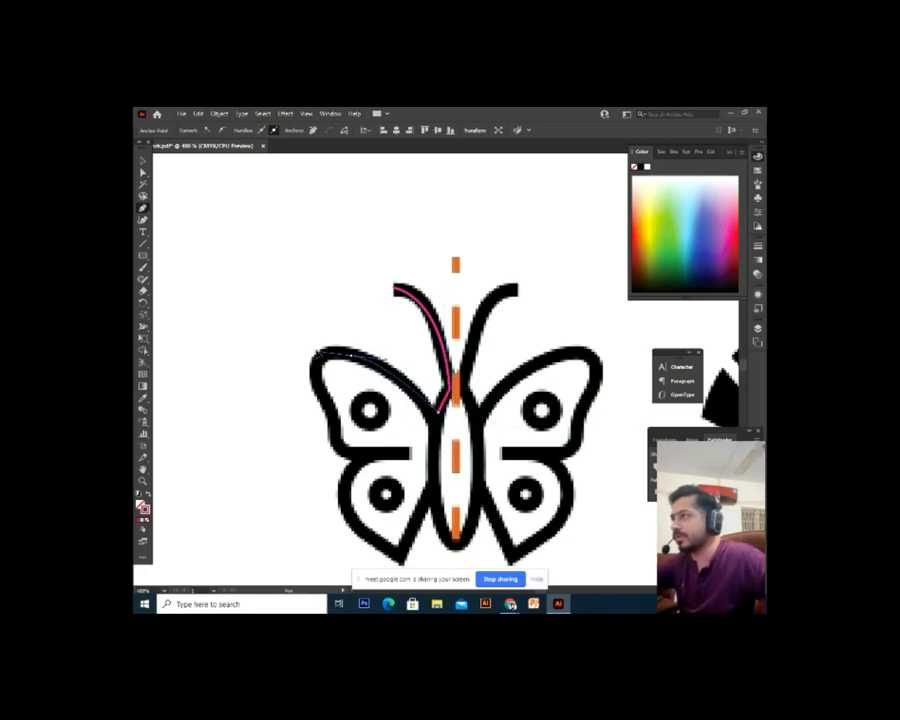
pyautogui.moveTo(325, 355); pyautogui.dragTo(281, 369)
pyautogui.click(325, 355)
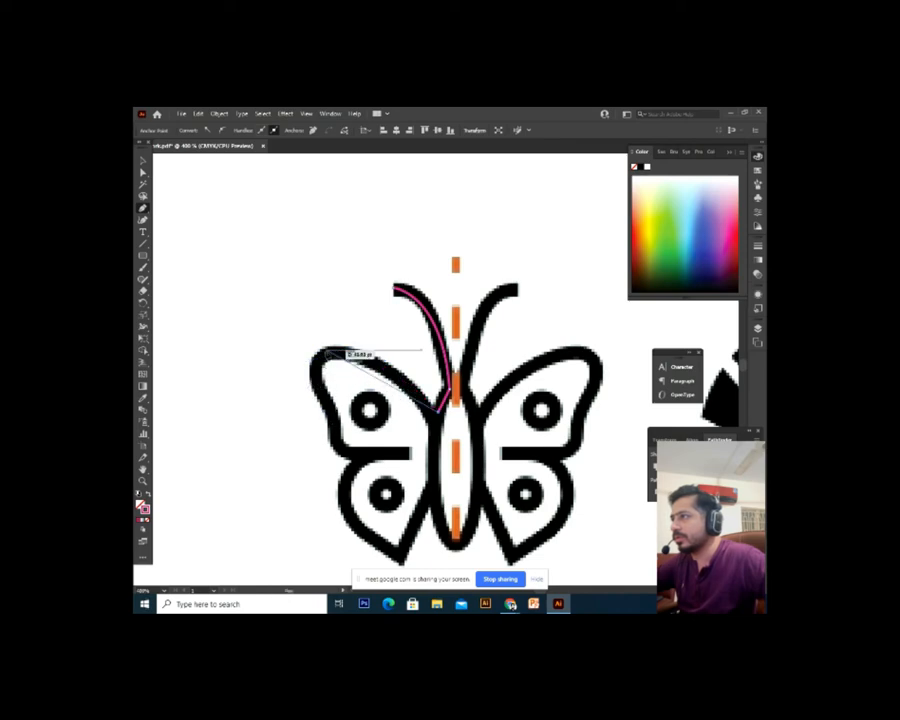
pyautogui.moveTo(340, 350); pyautogui.dragTo(297, 351)
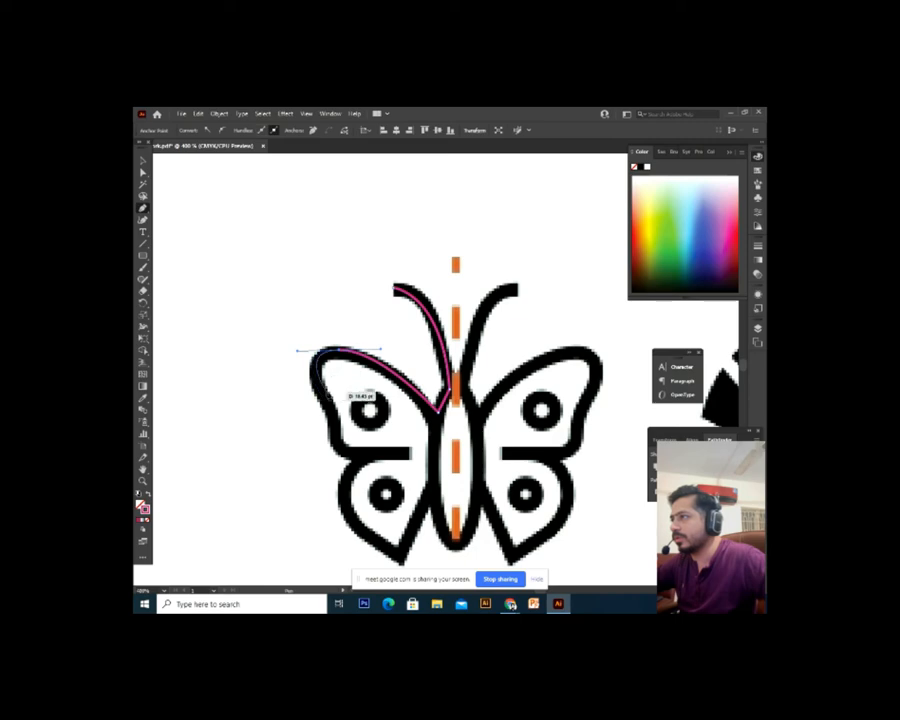
pyautogui.click(326, 409)
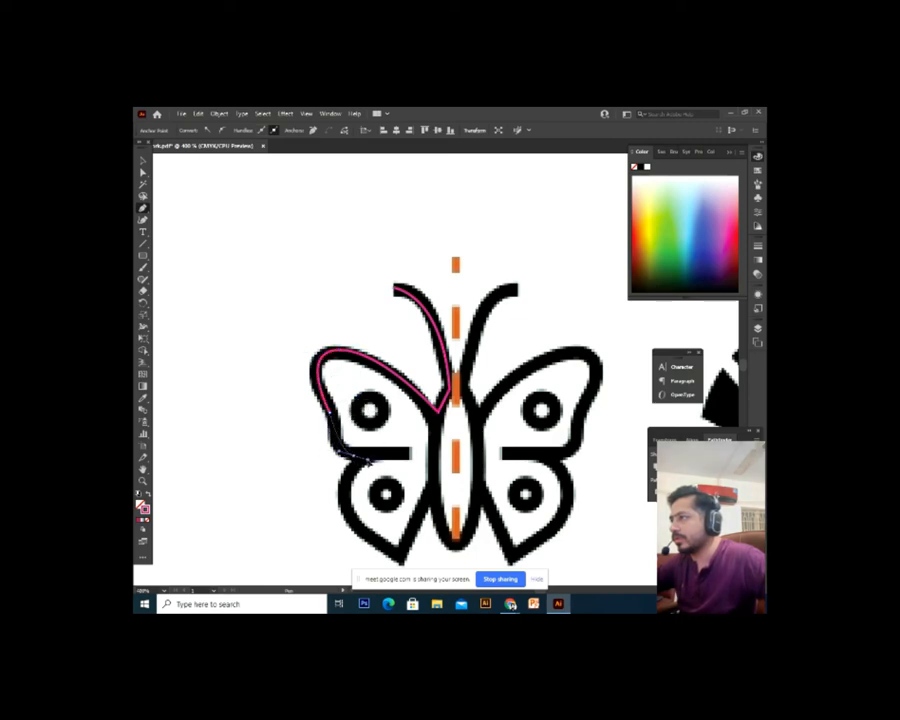
# Trace the wing's bottom edge and the lower wing down to the bottom centre, then finish the path
pyautogui.moveTo(376, 460); pyautogui.dragTo(396, 457)
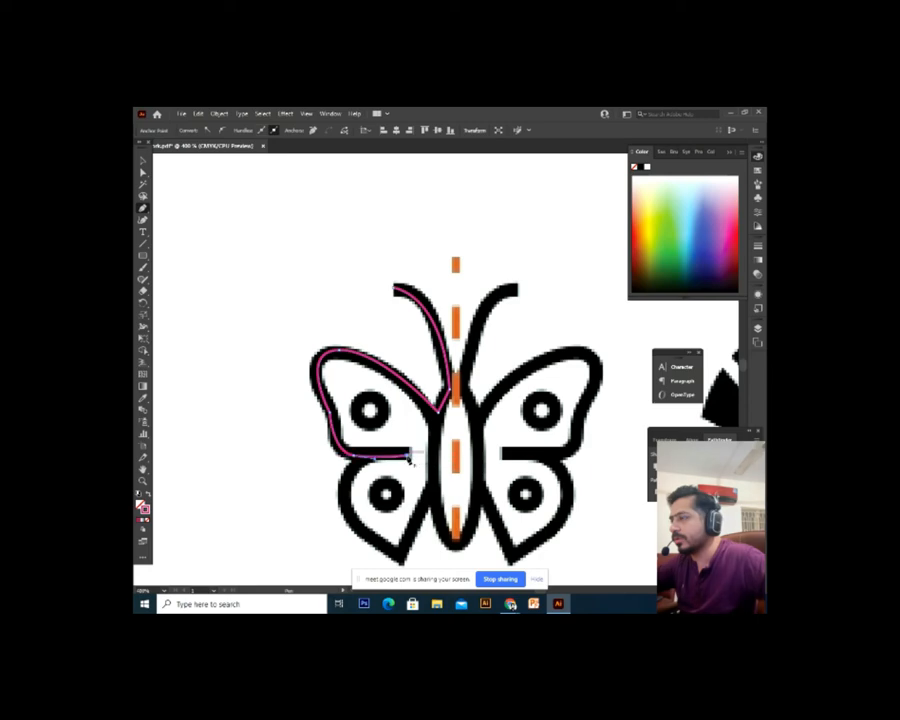
pyautogui.click(354, 456)
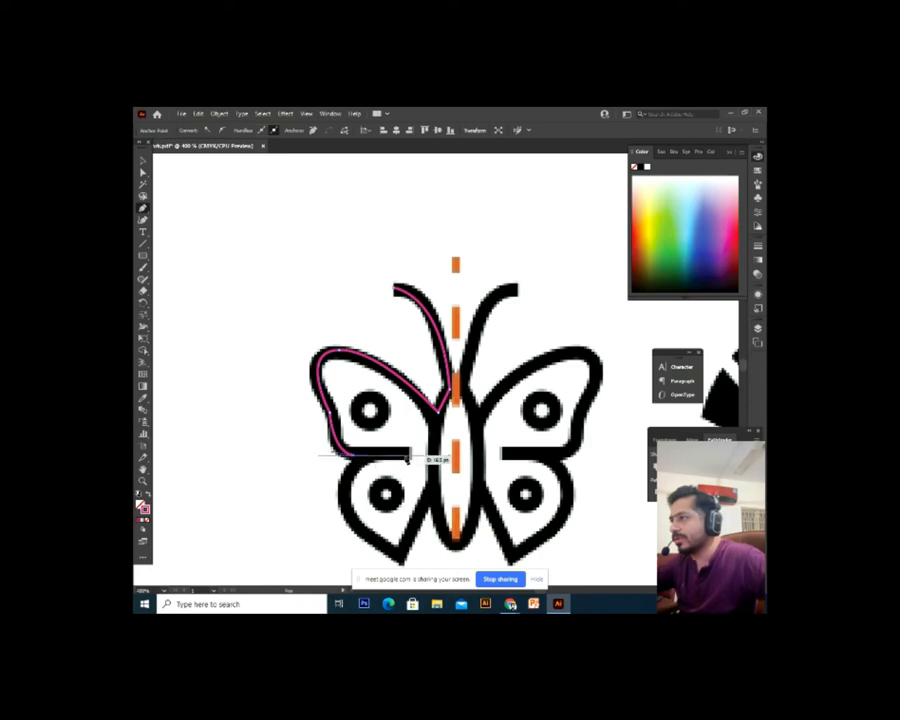
pyautogui.click(406, 456)
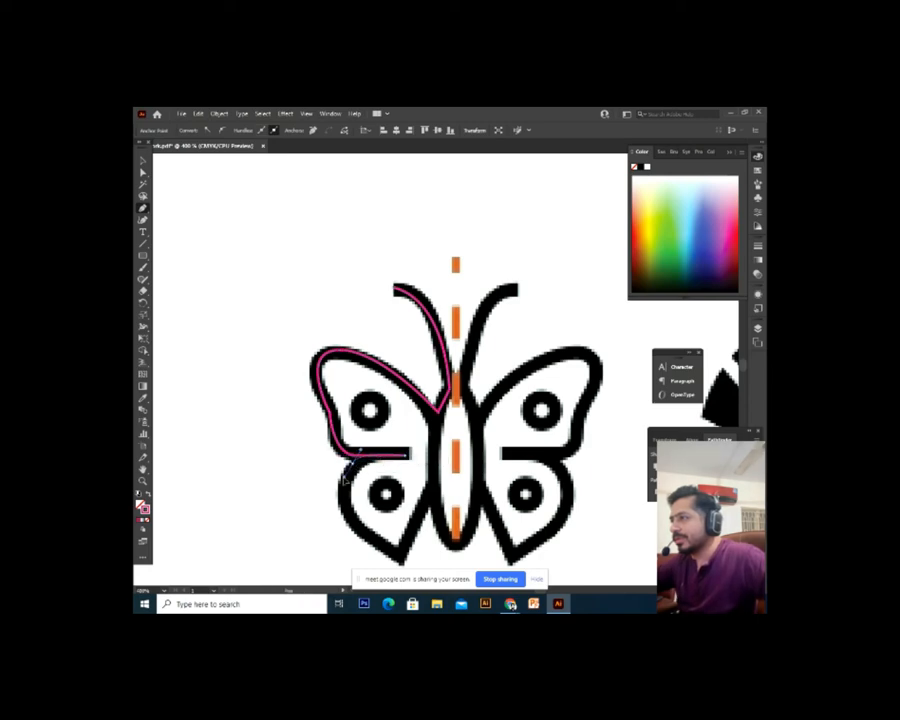
pyautogui.moveTo(350, 497); pyautogui.dragTo(334, 459)
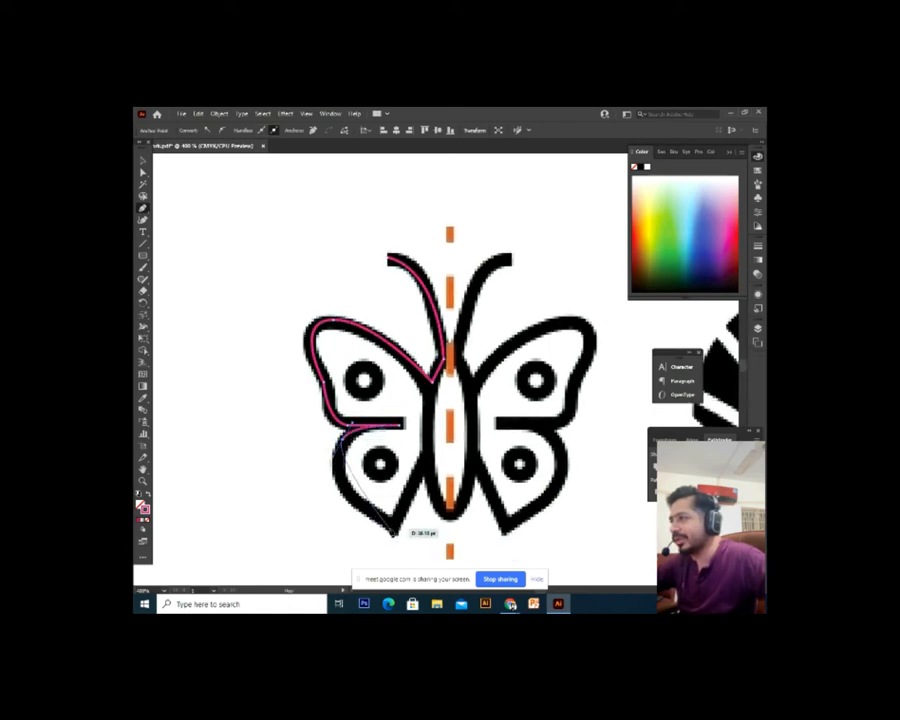
pyautogui.moveTo(395, 525); pyautogui.dragTo(444, 542)
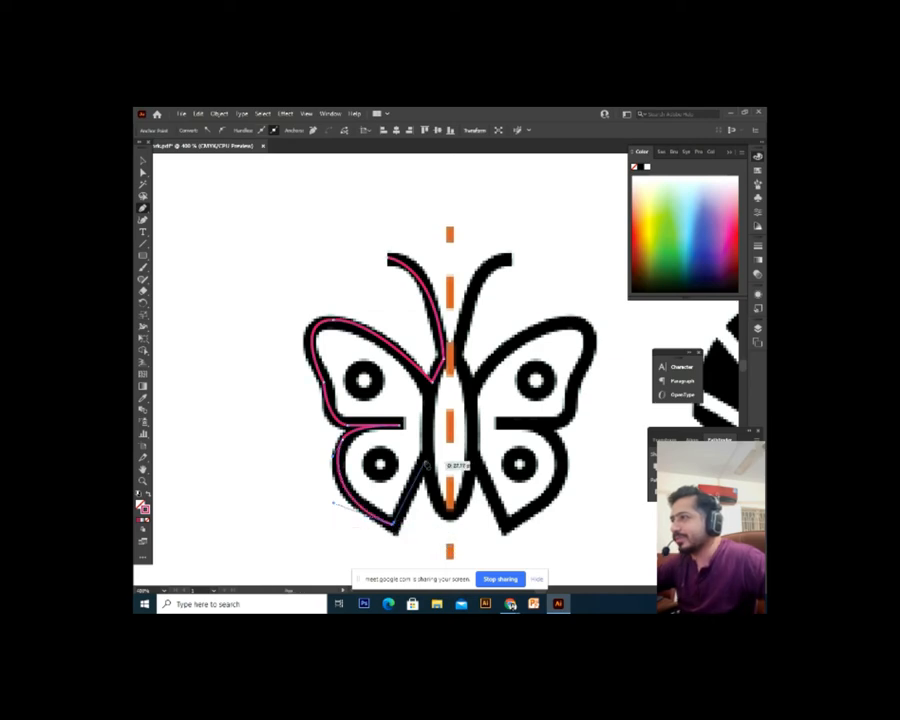
pyautogui.click(428, 463)
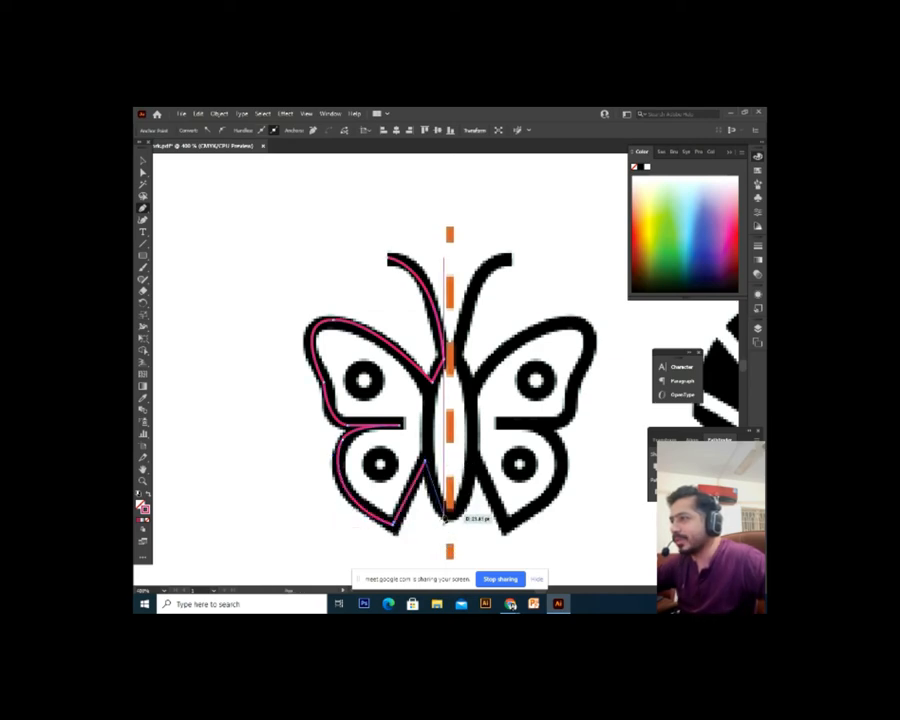
pyautogui.moveTo(444, 519); pyautogui.dragTo(455, 530)
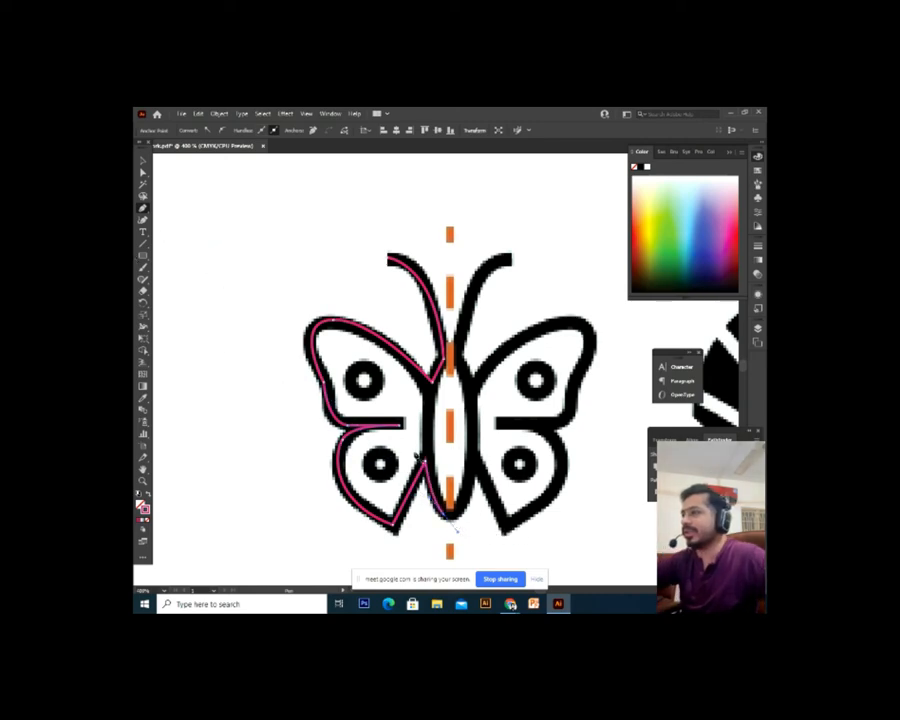
pyautogui.click(144, 160)
# Frame the butterfly in view and select the pink left-half outline
pyautogui.click(388, 387)
pyautogui.moveTo(482, 430); pyautogui.dragTo(417, 394)
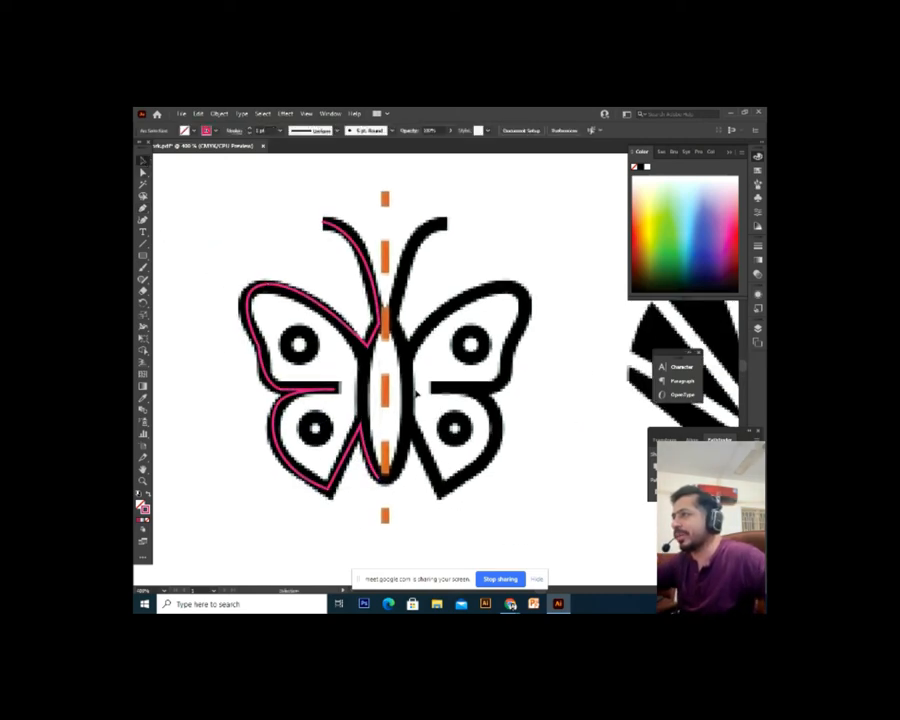
pyautogui.click(371, 344)
pyautogui.hotkey('ctrl', '-')
pyautogui.moveTo(567, 486); pyautogui.dragTo(507, 498)
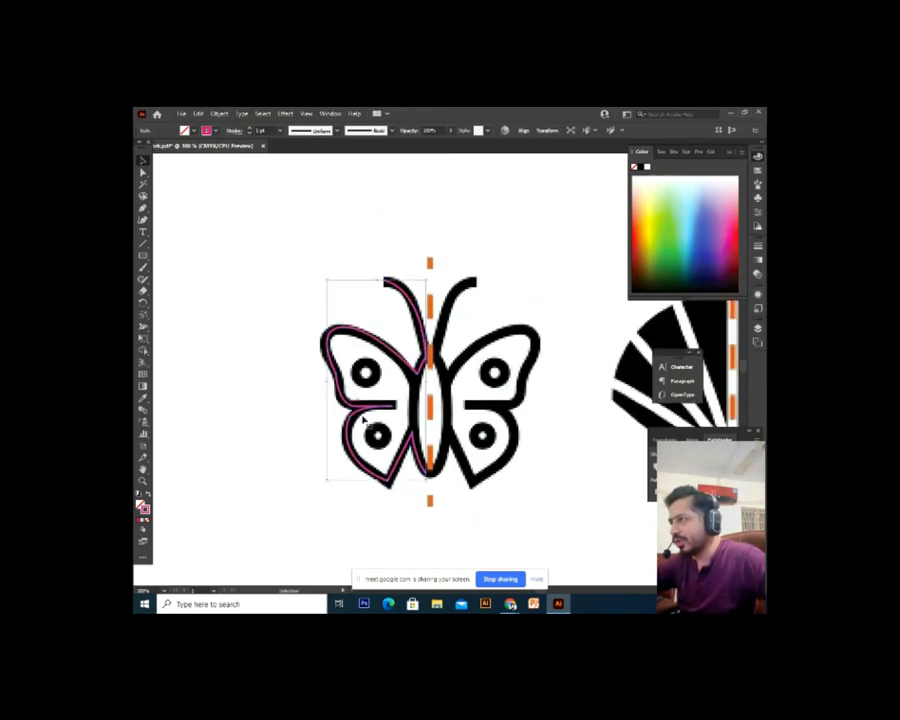
pyautogui.click(506, 496)
pyautogui.hotkey('ctrl', '+')
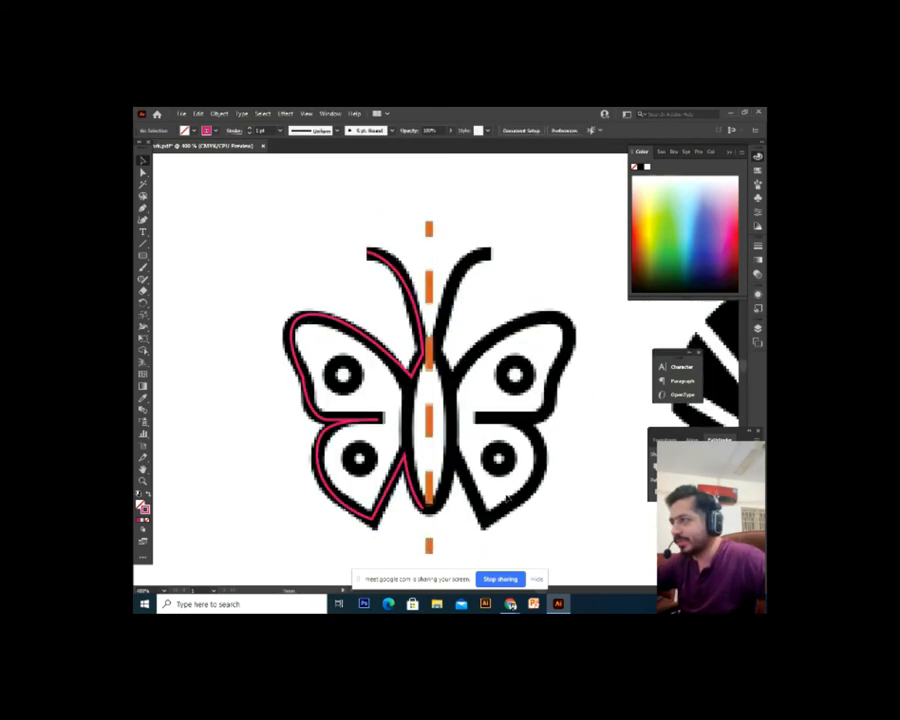
pyautogui.hotkey('ctrl', '+')
pyautogui.hotkey('ctrl', '-')
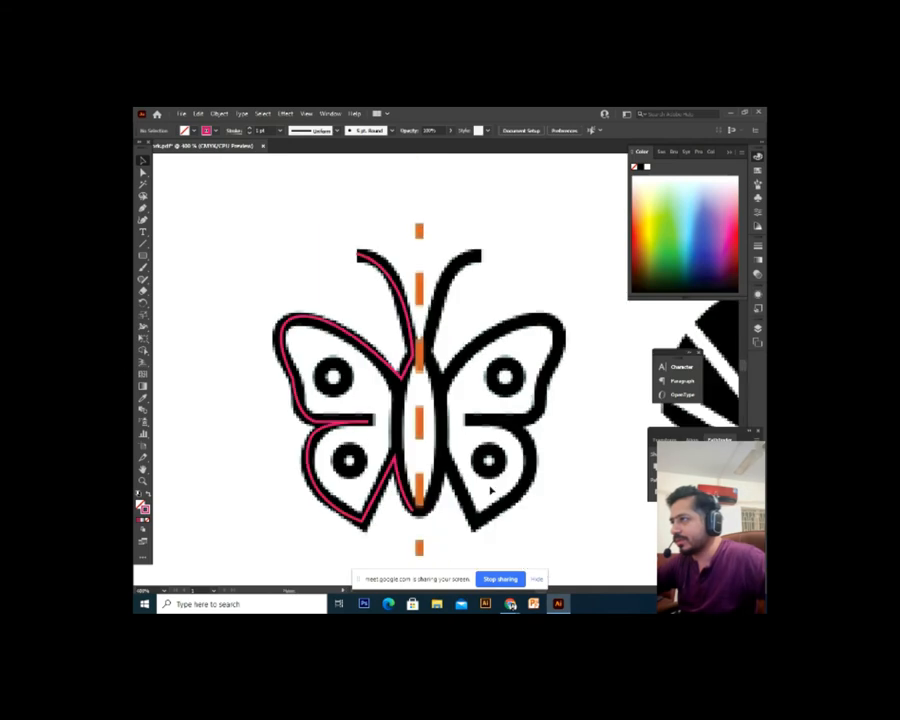
pyautogui.moveTo(492, 490); pyautogui.dragTo(466, 476)
pyautogui.click(362, 512)
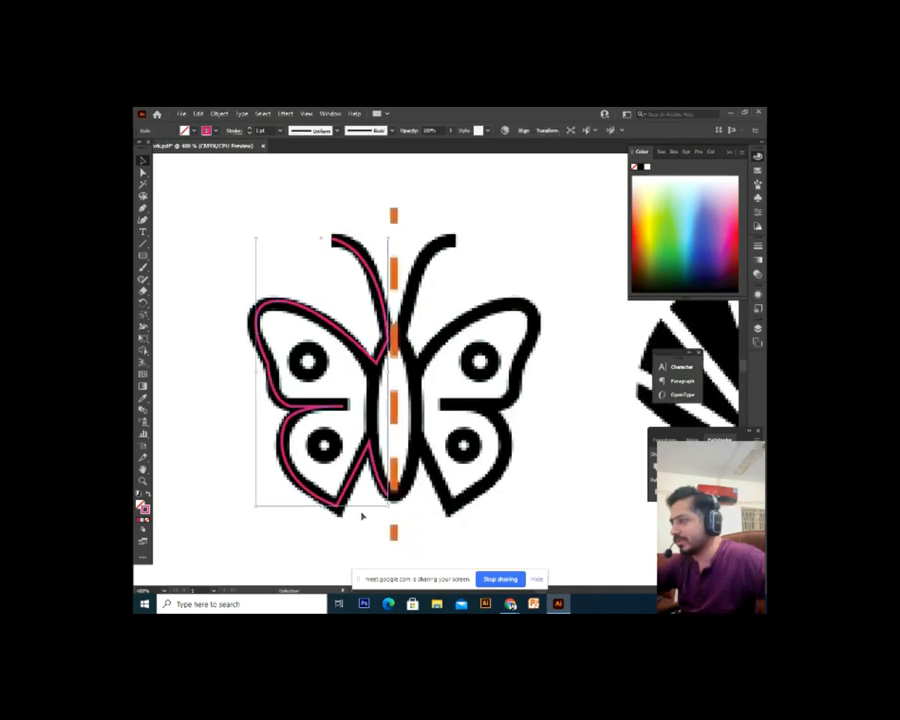
pyautogui.press('a')
pyautogui.click(605, 532)
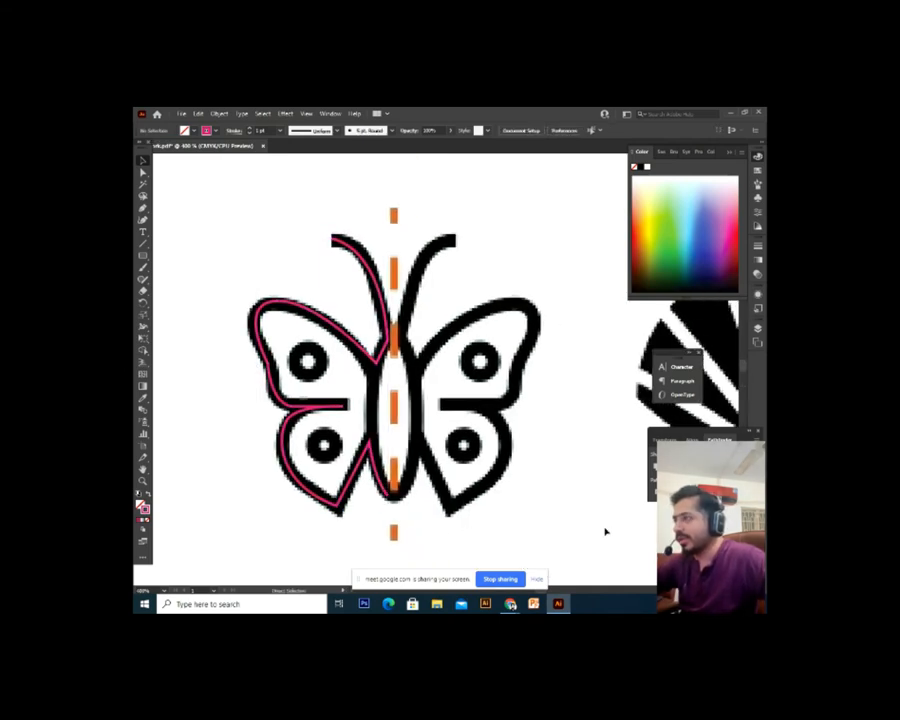
pyautogui.click(328, 424)
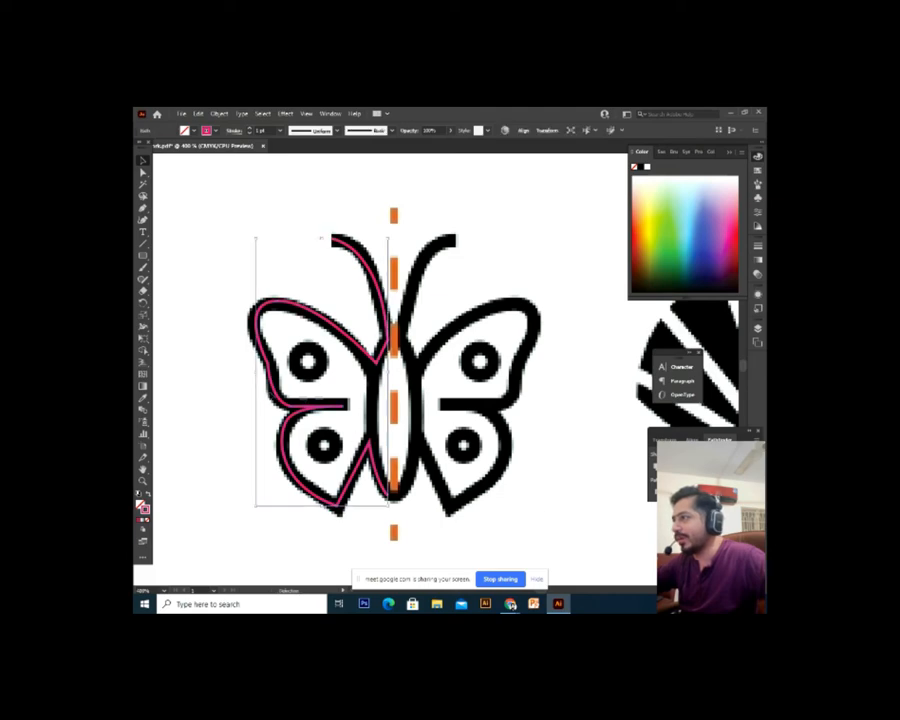
pyautogui.click(316, 410)
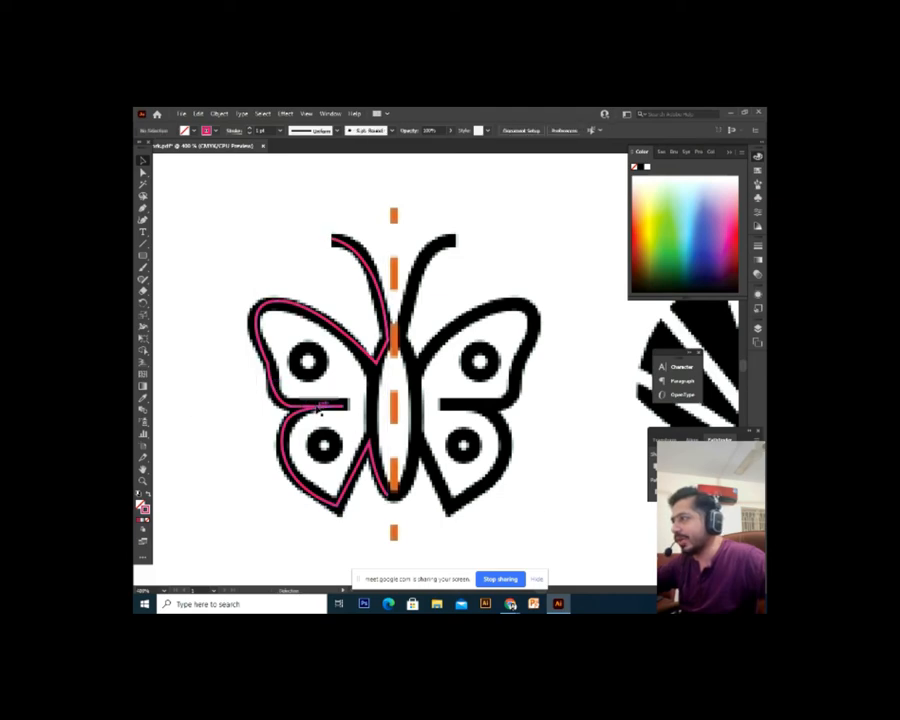
# Reflect the outline across the Vertical axis and position the mirrored copy over the right wing
pyautogui.rightClick(320, 409)
pyautogui.moveTo(375, 345)
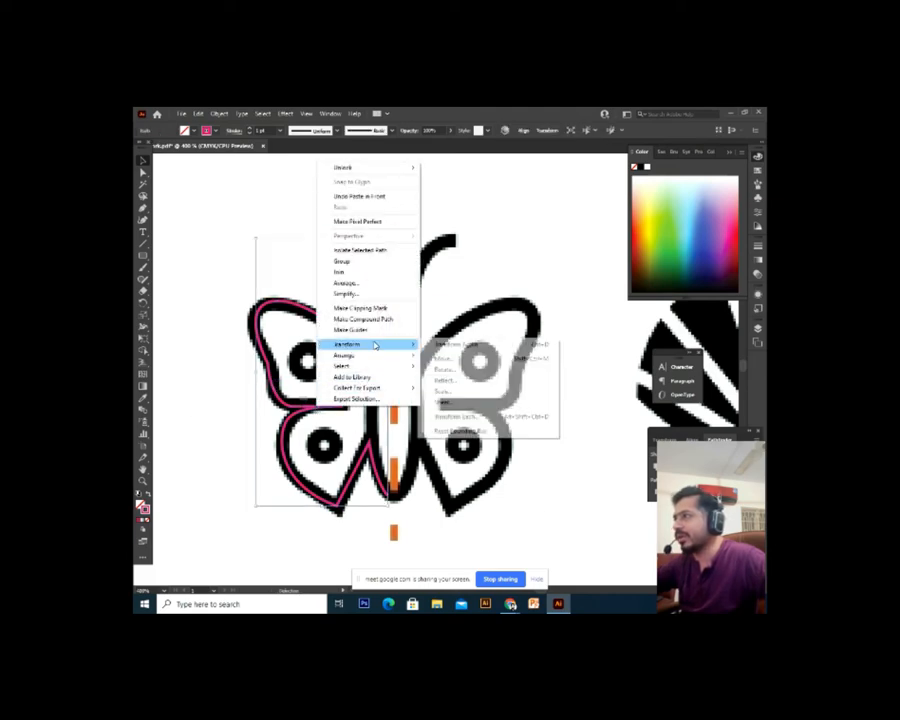
pyautogui.click(508, 378)
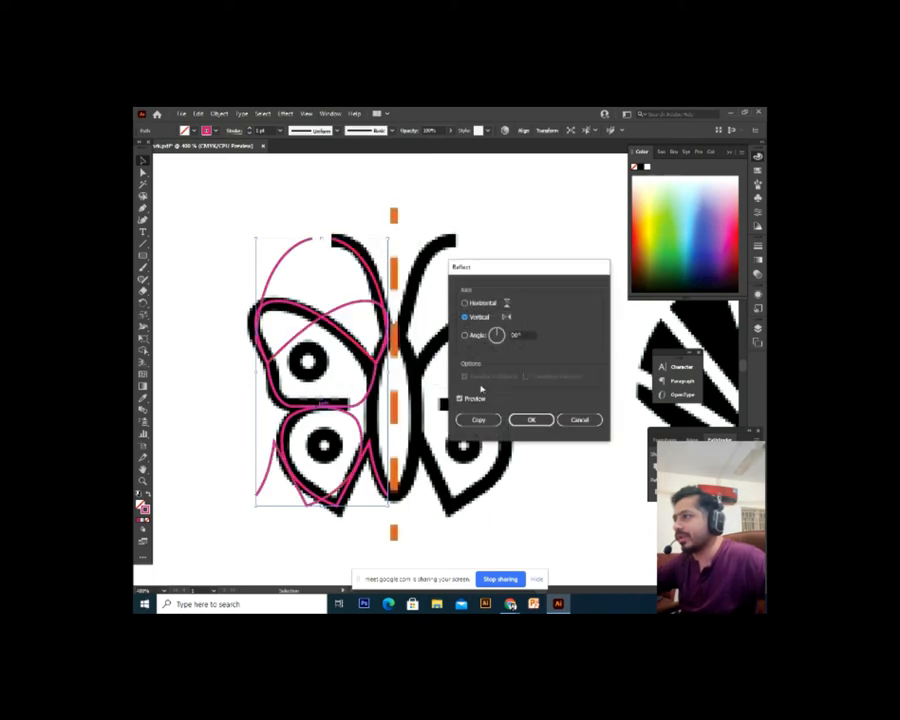
pyautogui.click(533, 419)
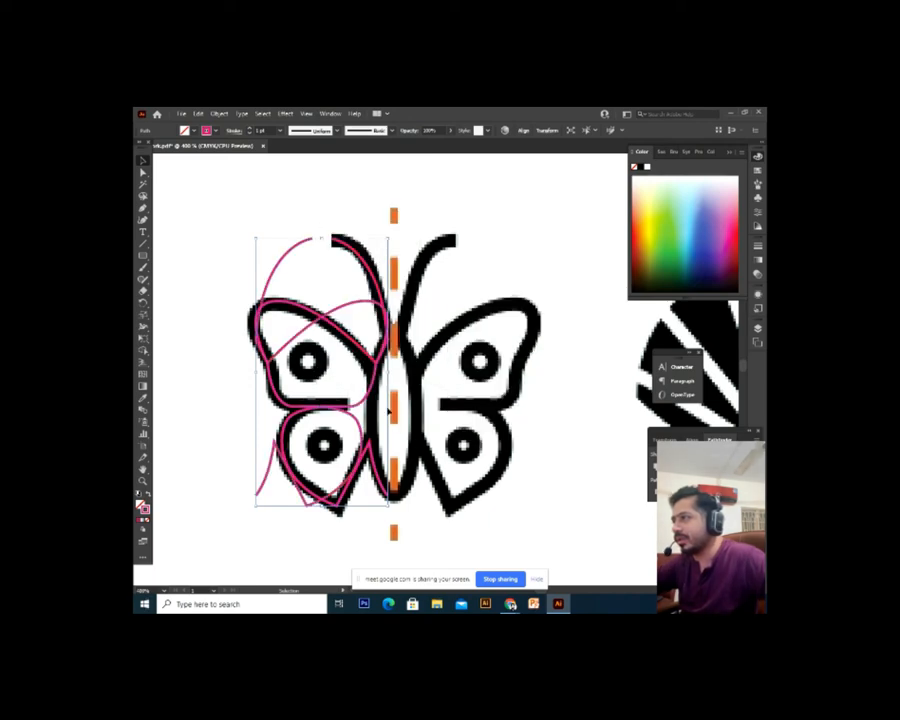
pyautogui.moveTo(367, 402); pyautogui.dragTo(537, 411)
pyautogui.hotkey('ctrl', '+')
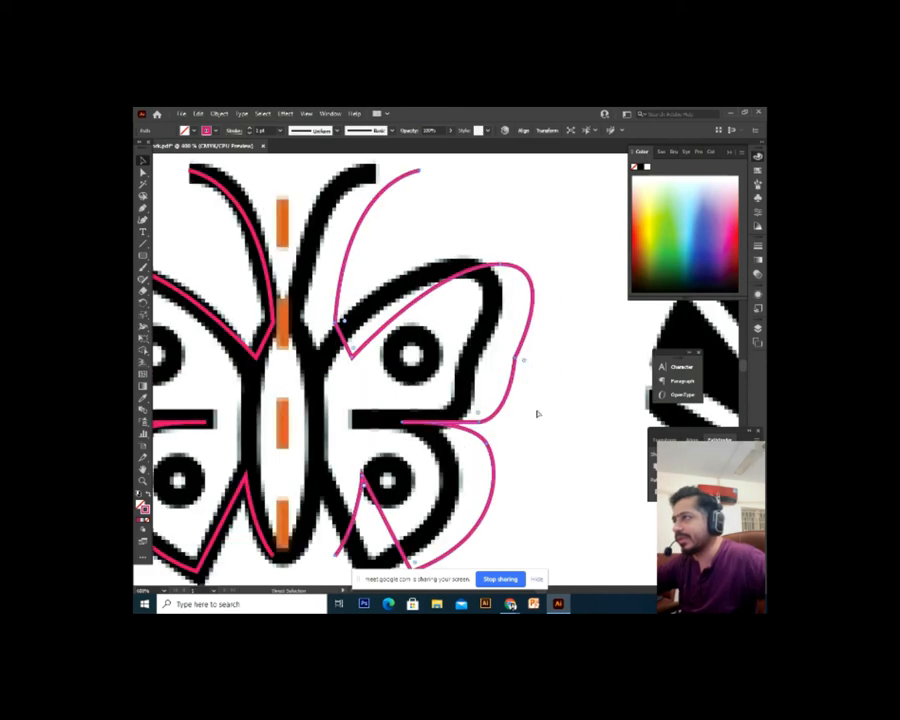
pyautogui.moveTo(422, 396); pyautogui.dragTo(486, 407)
pyautogui.moveTo(426, 358); pyautogui.dragTo(396, 358)
pyautogui.hotkey('ctrl', '-')
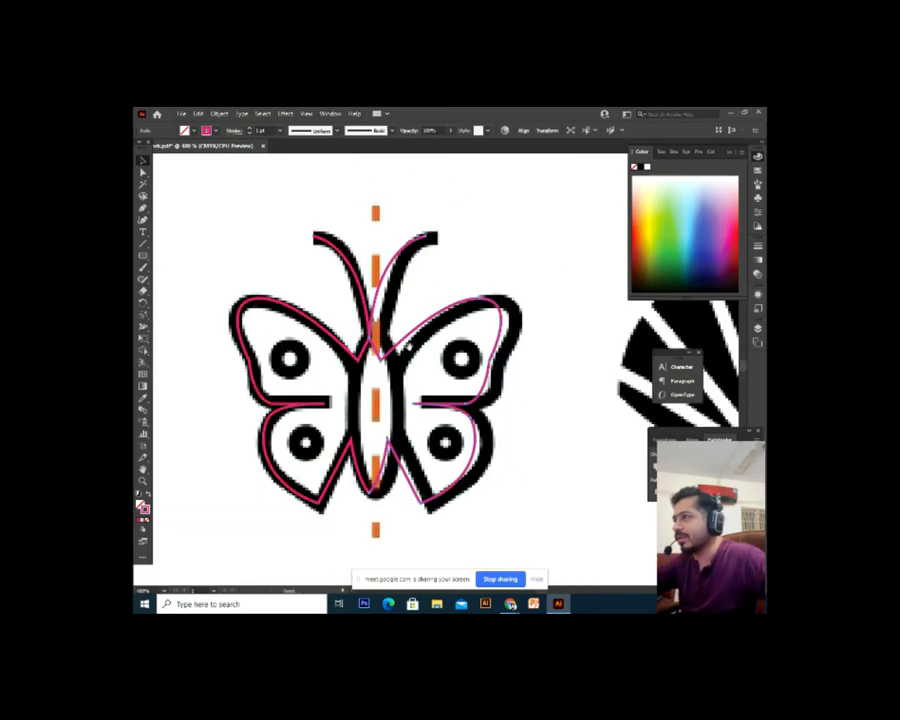
# Delete the misaligned mirrored outline
pyautogui.click(528, 428)
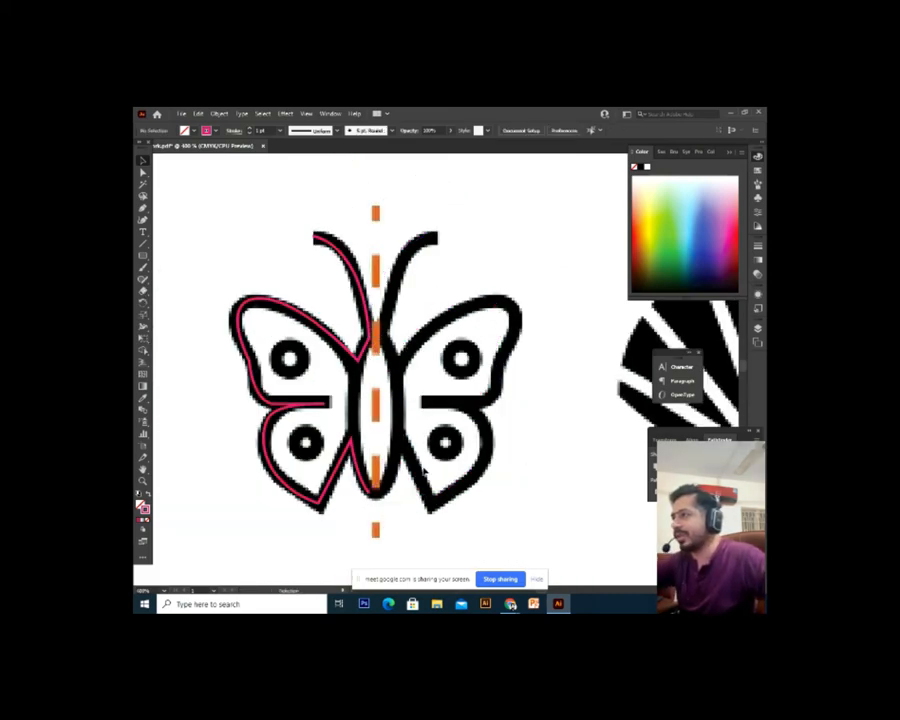
pyautogui.scroll(1, 423, 472)
pyautogui.click(423, 472)
pyautogui.scroll(-1, 423, 472)
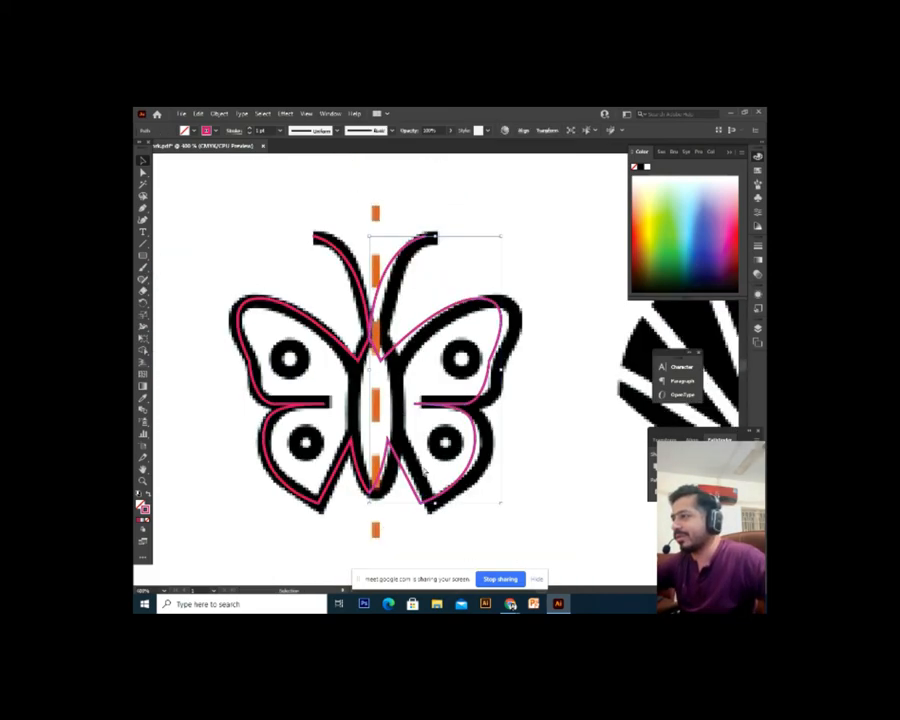
pyautogui.press('Delete')
# Inspect the left outline's anchor points, then undo to restore the mirrored right outline
pyautogui.click(378, 491)
pyautogui.press('a')
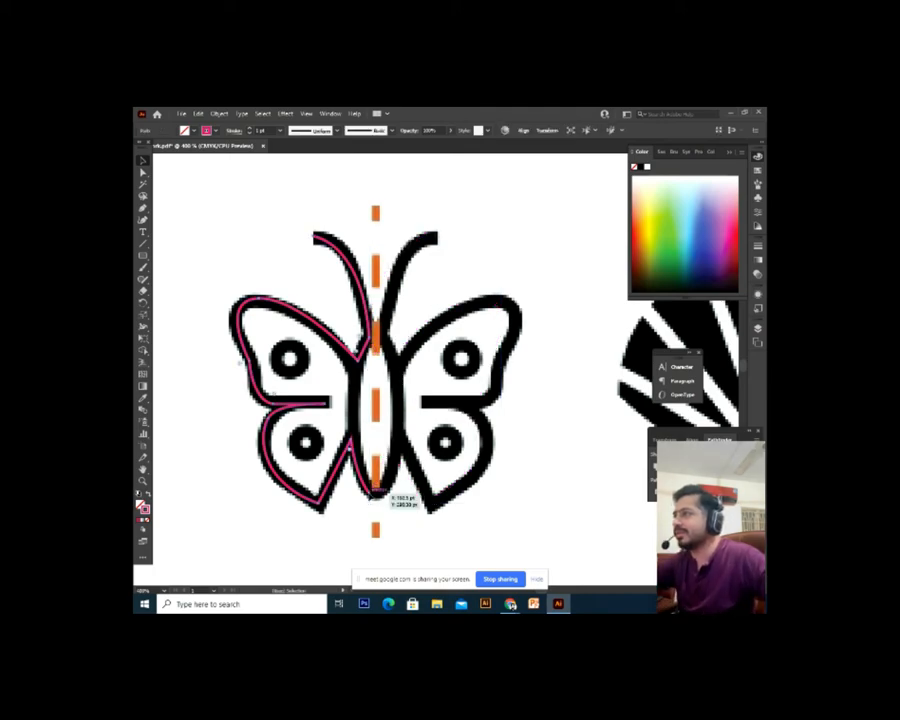
pyautogui.hotkey('ctrl', '+')
pyautogui.hotkey('ctrl', '-')
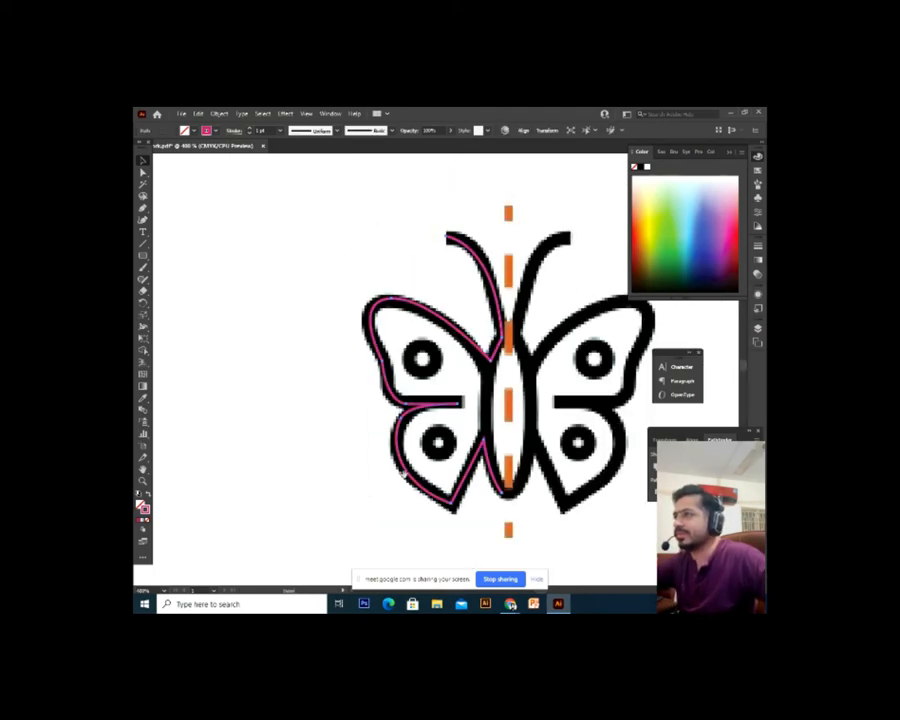
pyautogui.moveTo(461, 423); pyautogui.dragTo(351, 426)
pyautogui.hotkey('ctrl', '+')
pyautogui.moveTo(428, 436); pyautogui.dragTo(328, 404)
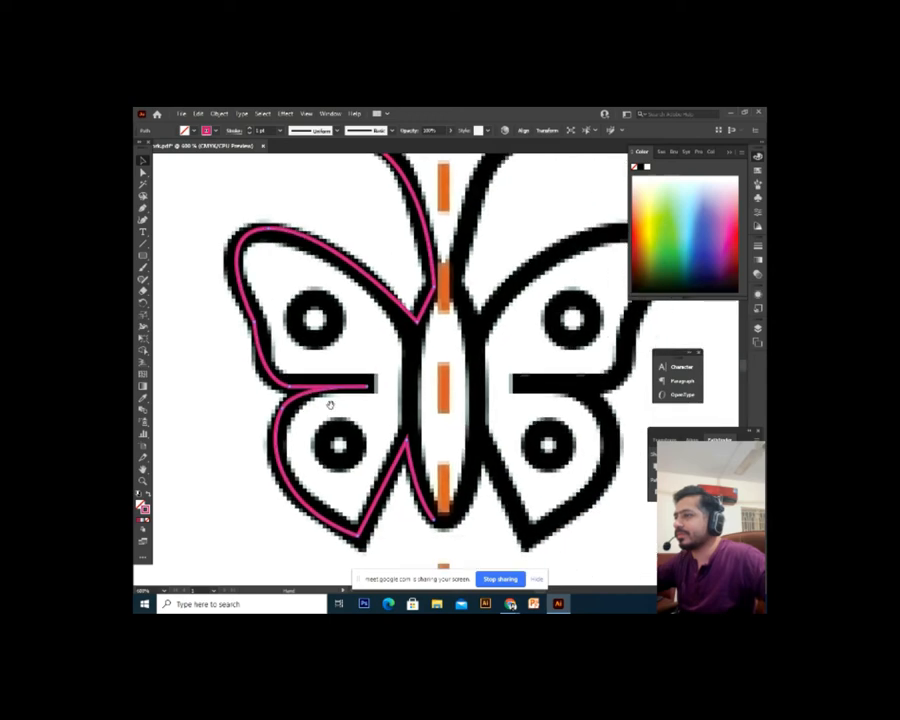
pyautogui.press('v')
pyautogui.click(458, 438)
pyautogui.hotkey('ctrl', '-')
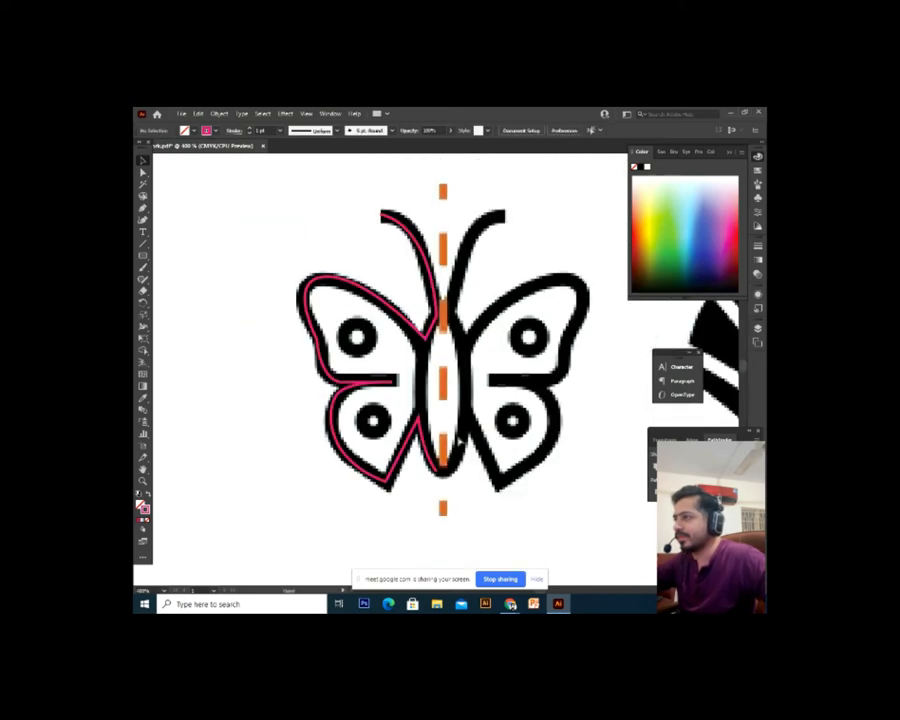
pyautogui.moveTo(474, 391); pyautogui.dragTo(431, 418)
pyautogui.hotkey('ctrl', 'z')
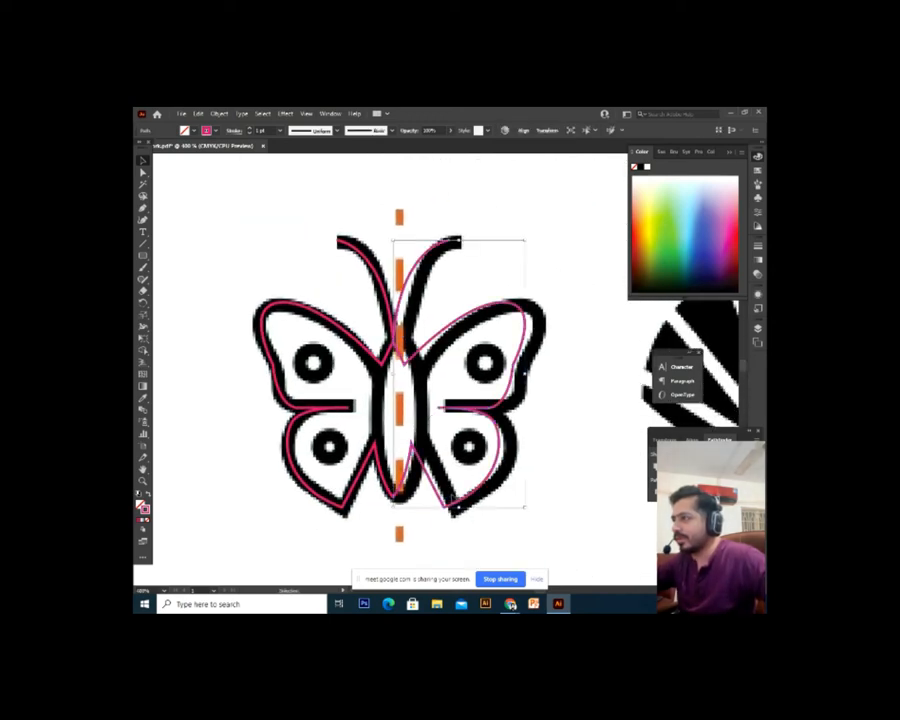
# Box-select the lower right wing outline and both pink outlines together
pyautogui.click(530, 532)
pyautogui.moveTo(563, 504); pyautogui.dragTo(449, 439)
pyautogui.moveTo(450, 505); pyautogui.dragTo(375, 522)
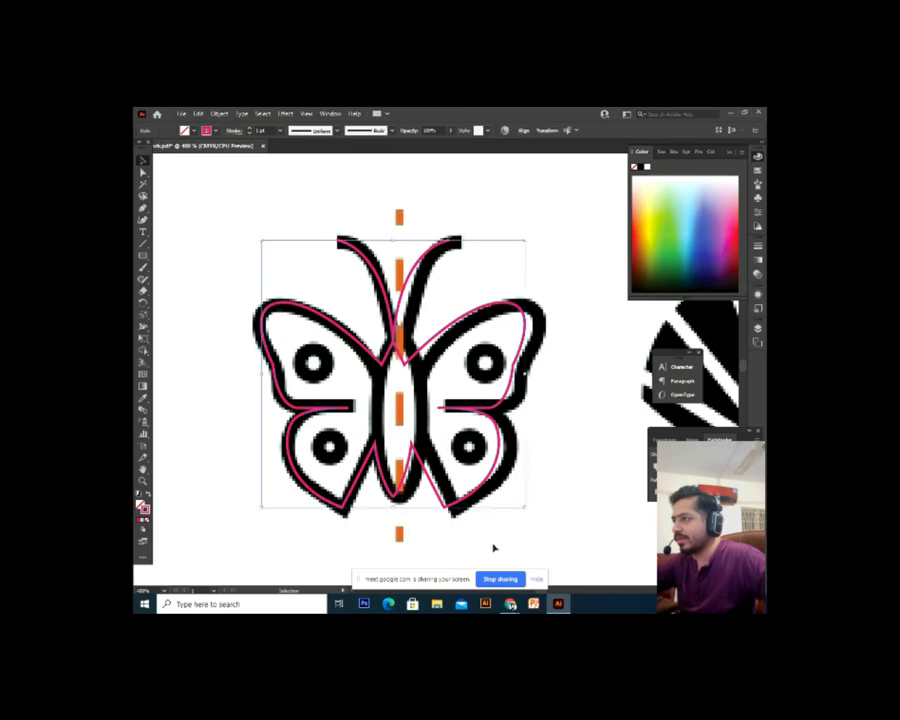
pyautogui.click(506, 538)
# Zoom in and shift the mirrored outline so it meets the left half at the body
pyautogui.hotkey('ctrl', '+')
pyautogui.scroll(-3, 505, 538)
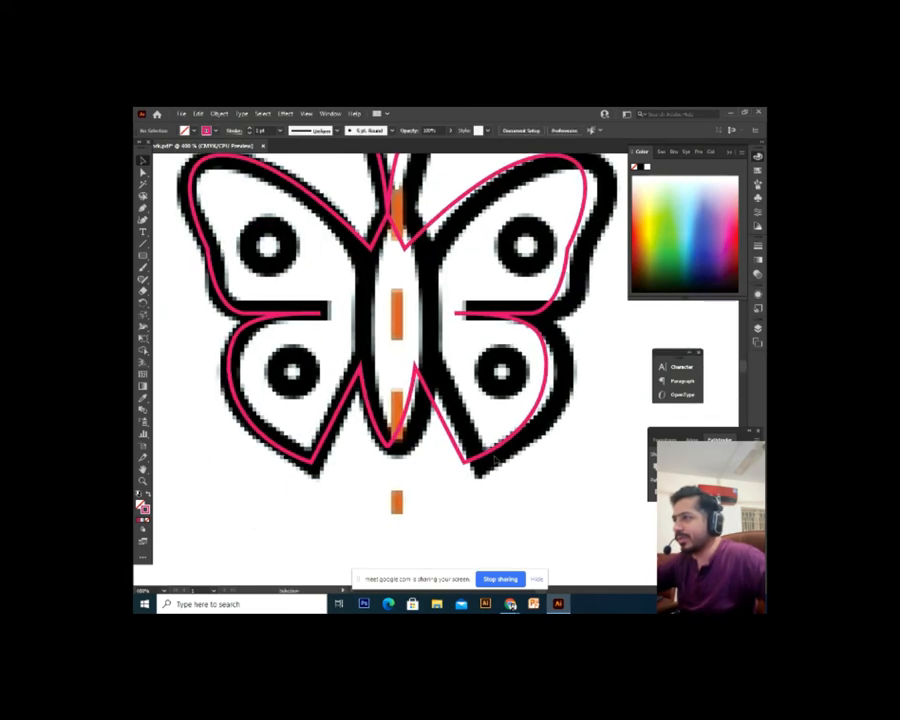
pyautogui.scroll(1, 400, 345)
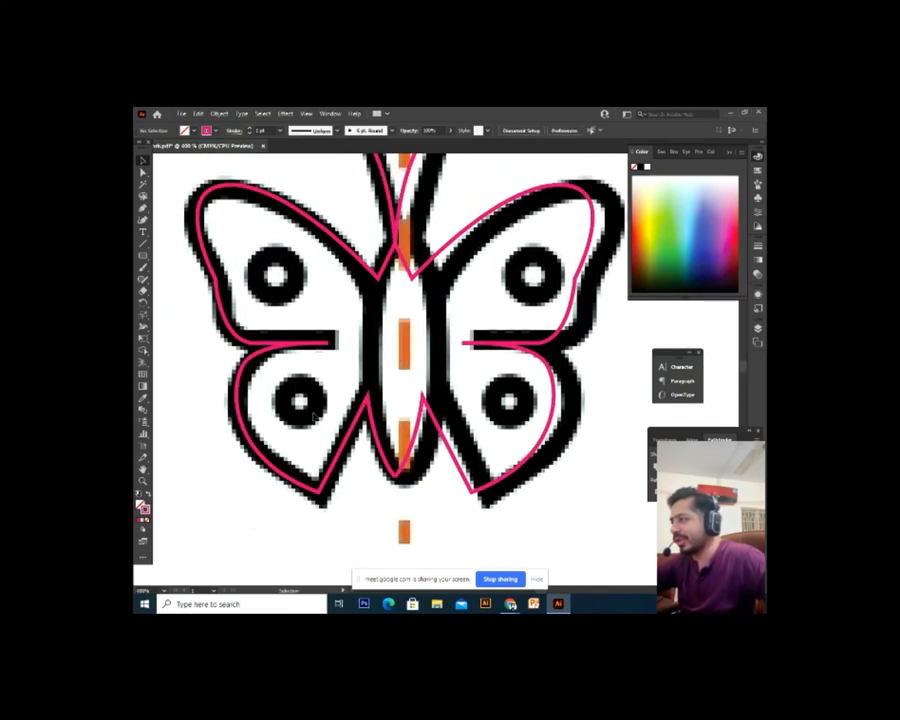
pyautogui.scroll(1, 349, 395)
pyautogui.scroll(-2, 347, 393)
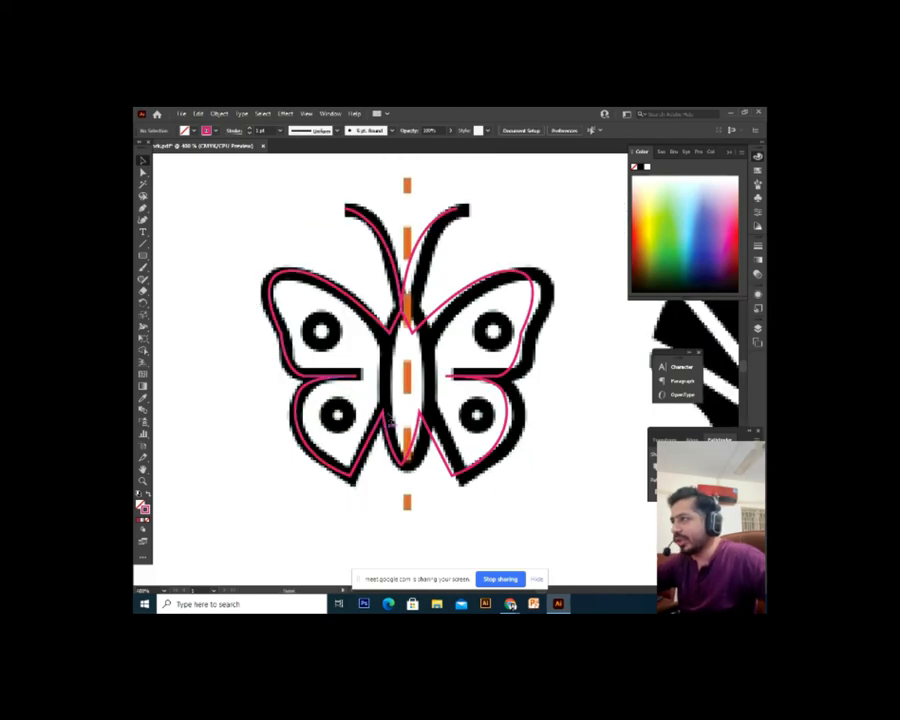
pyautogui.scroll(1, 354, 418)
pyautogui.scroll(3, 538, 466)
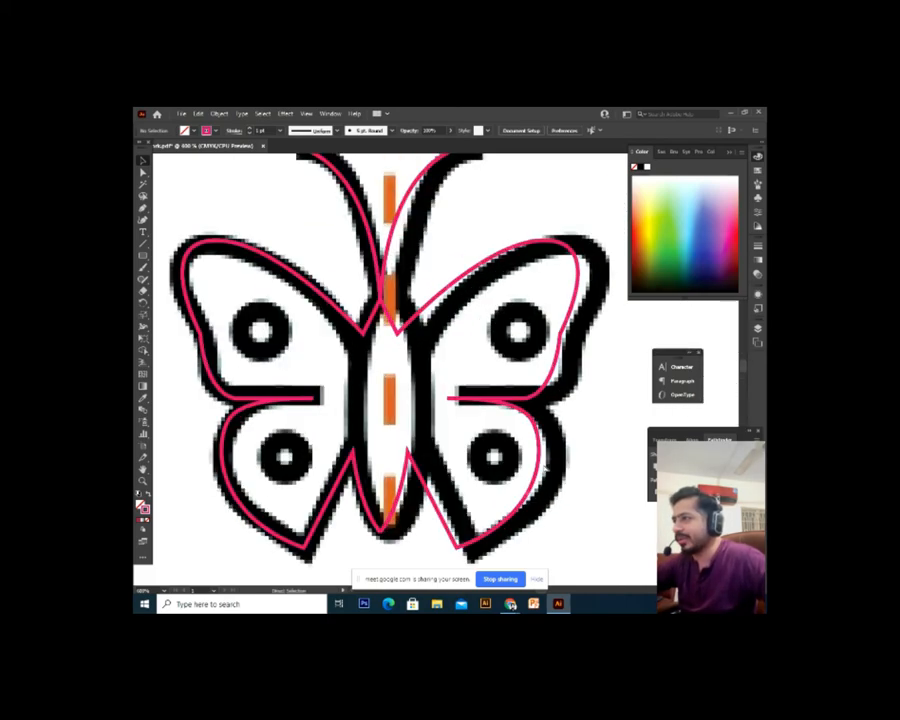
pyautogui.scroll(-2, 488, 428)
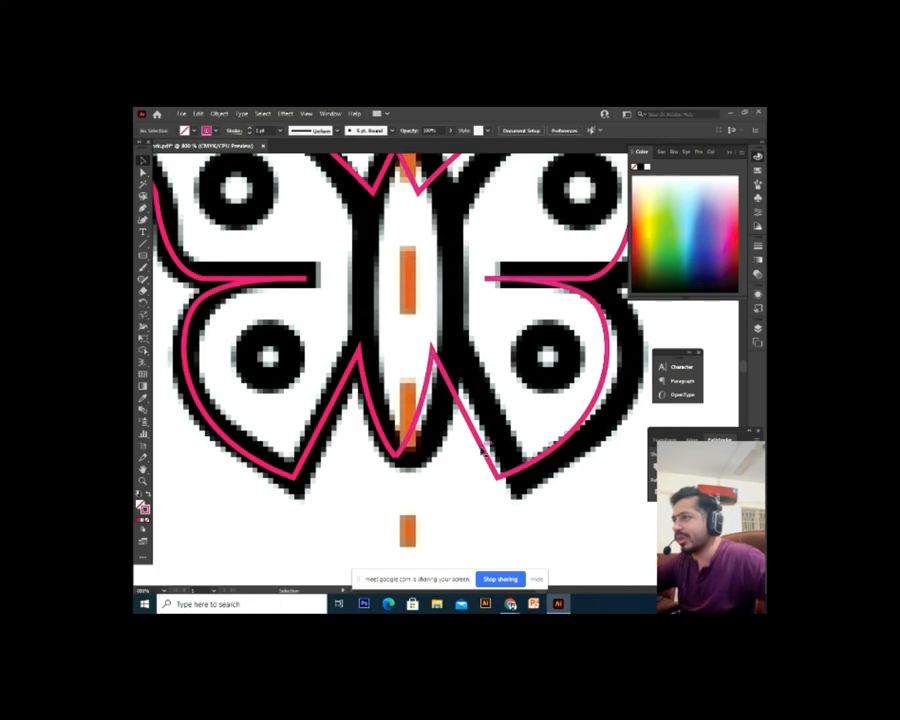
pyautogui.scroll(4, 483, 451)
pyautogui.scroll(-3, 482, 450)
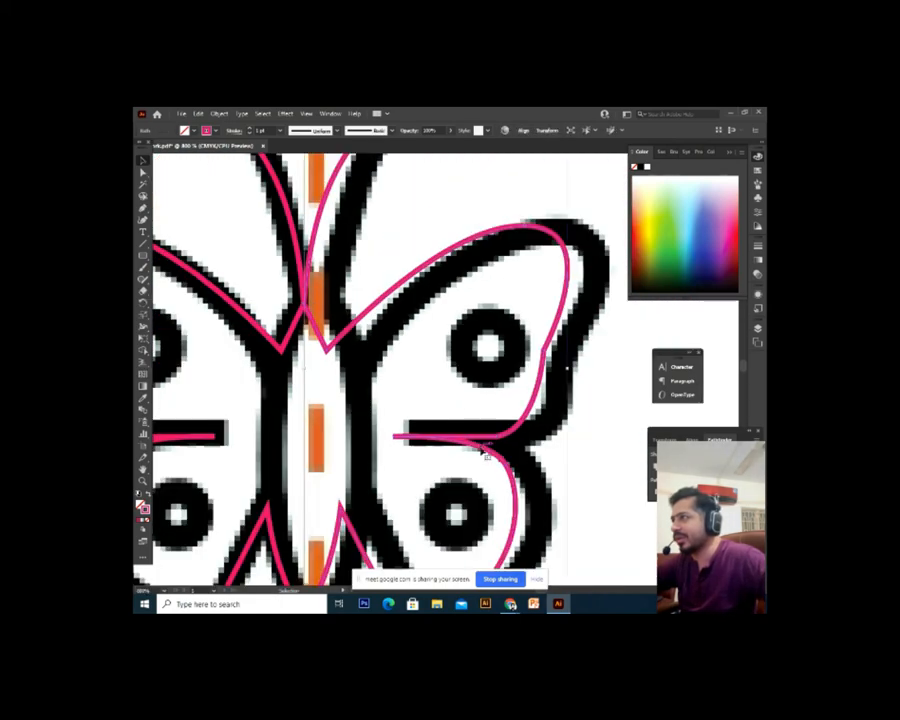
pyautogui.scroll(-3, 483, 452)
pyautogui.scroll(5, 489, 364)
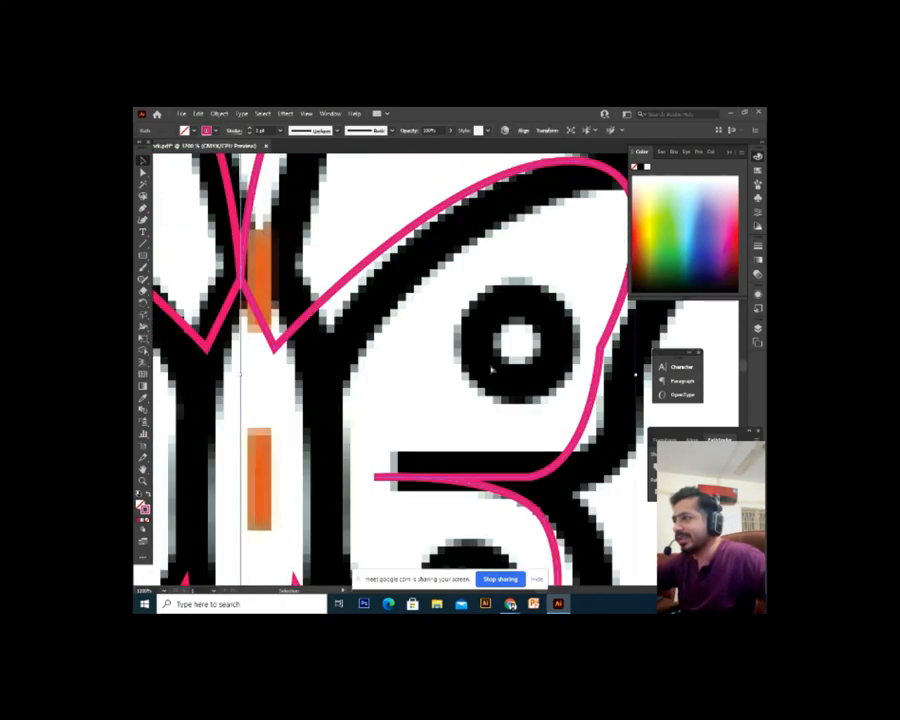
pyautogui.hscroll(-10, 492, 370)
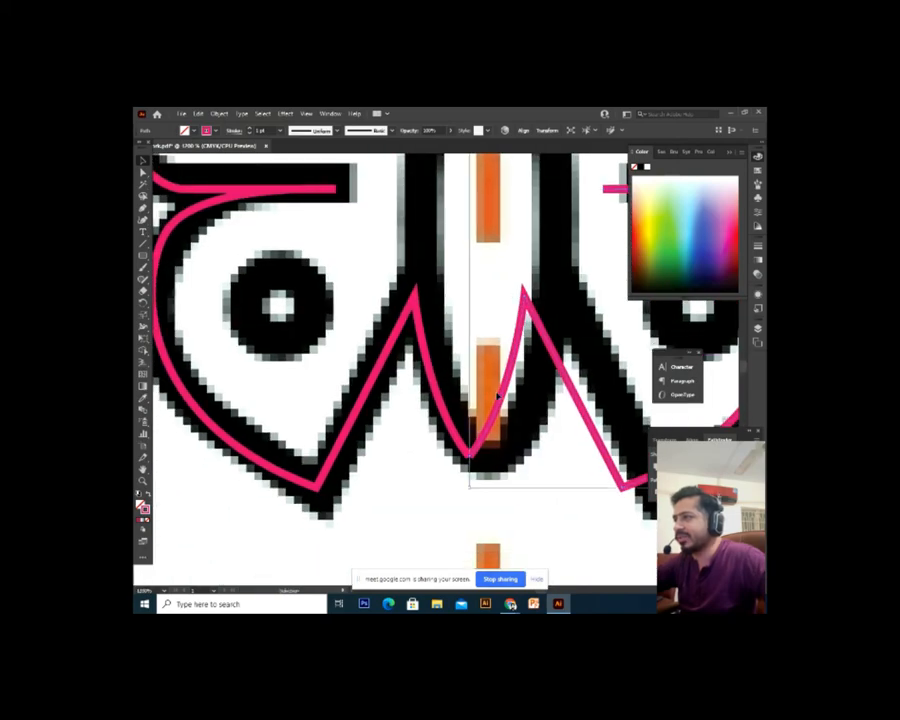
pyautogui.moveTo(497, 411); pyautogui.dragTo(493, 411)
pyautogui.hotkey('ctrl', '-')
pyautogui.hotkey('ctrl', '-')
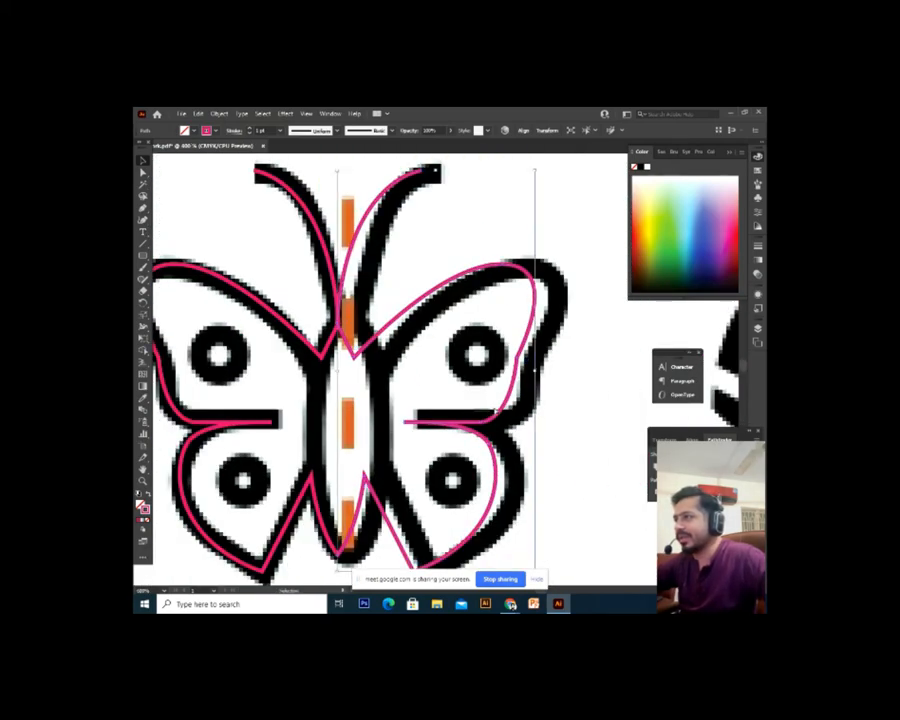
pyautogui.moveTo(418, 366); pyautogui.dragTo(465, 354)
pyautogui.click(385, 434)
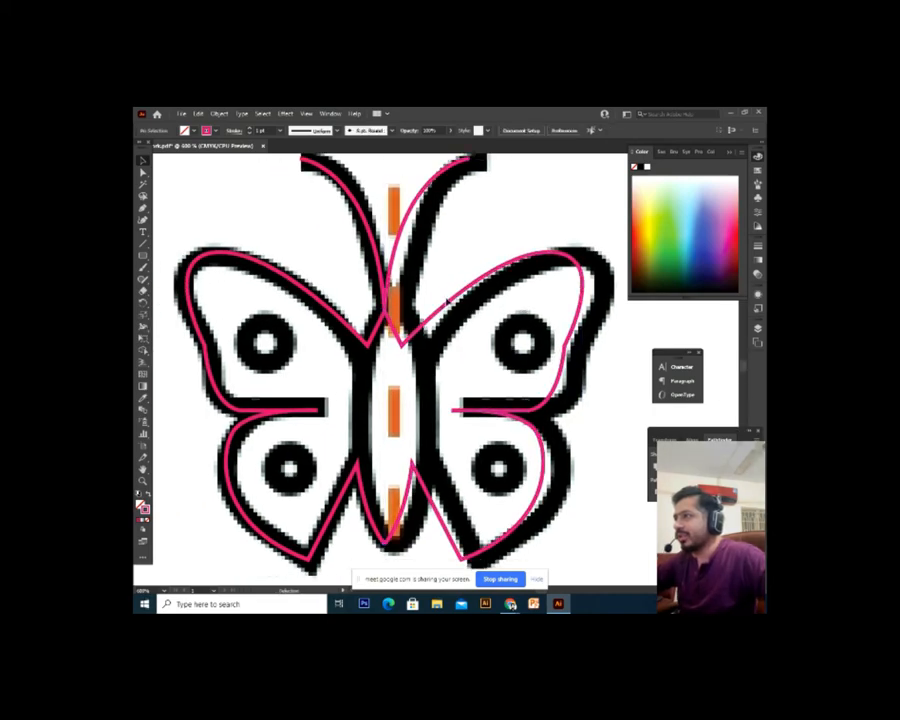
# Join the two mirrored pink outline halves into one closed path
pyautogui.click(454, 354)
pyautogui.rightClick(428, 328)
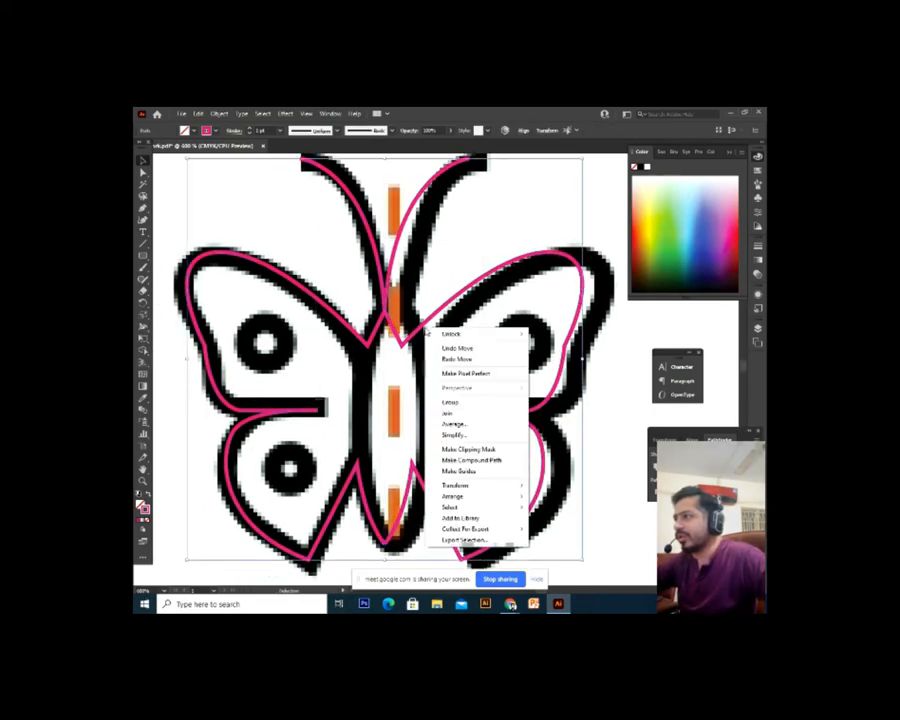
pyautogui.click(472, 415)
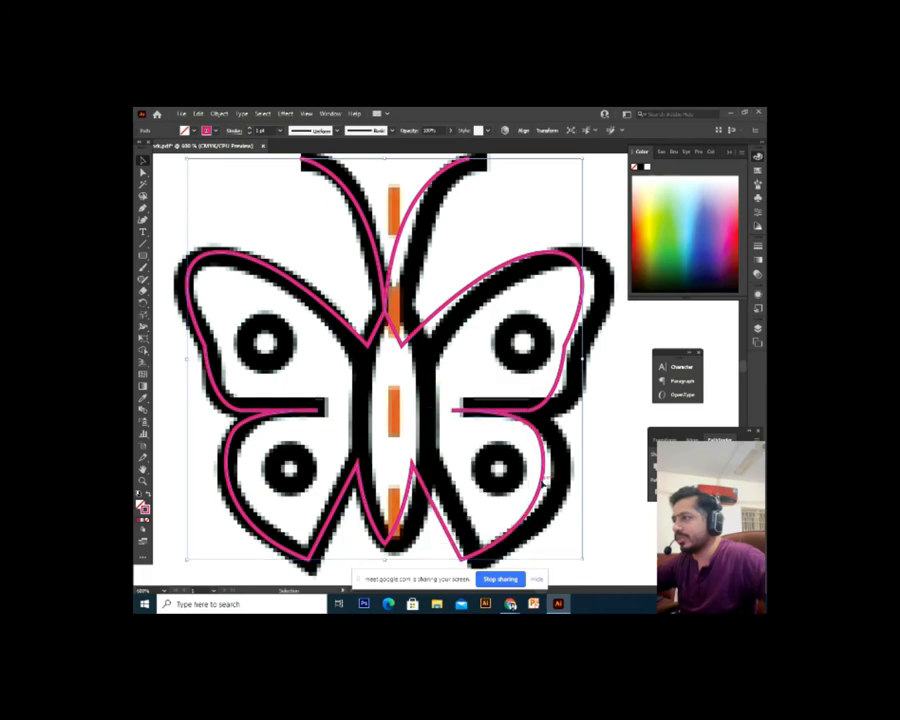
# Zoom in on the butterfly's lower body and undo an accidental move of the pink path
pyautogui.click(473, 547)
pyautogui.hotkey('ctrl', '+')
pyautogui.hotkey('ctrl', '+')
pyautogui.hotkey('ctrl', '+')
pyautogui.moveTo(428, 536); pyautogui.dragTo(546, 209)
pyautogui.click(433, 526)
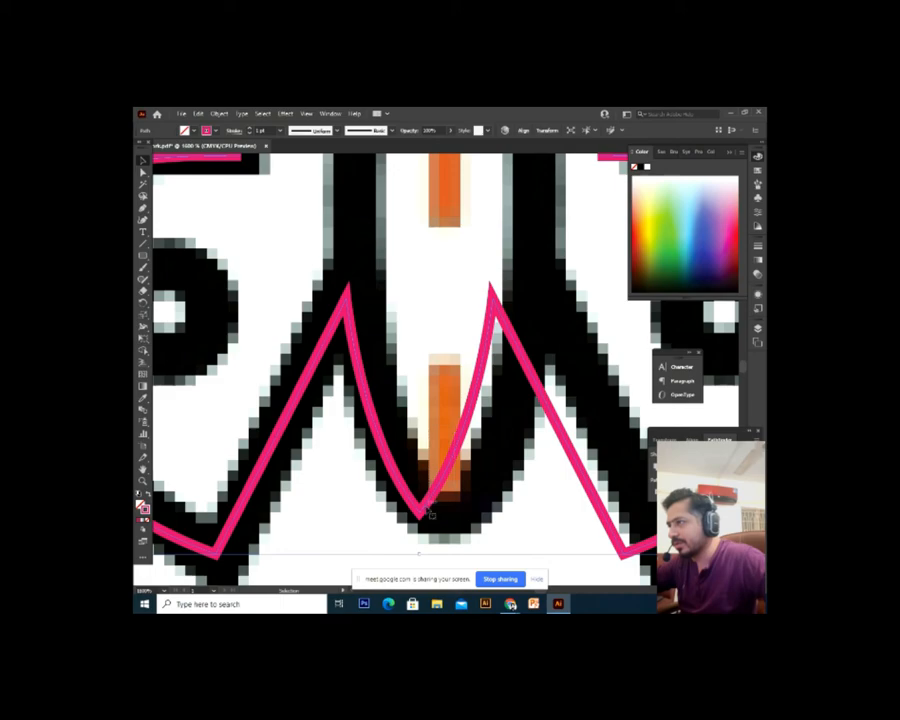
pyautogui.moveTo(427, 510); pyautogui.dragTo(456, 434)
pyautogui.click(522, 521)
pyautogui.hotkey('ctrl', 'z')
# Marquee-select all the pink traced paths around the butterfly and delete them
pyautogui.hotkey('ctrl', '-')
pyautogui.hotkey('ctrl', '-')
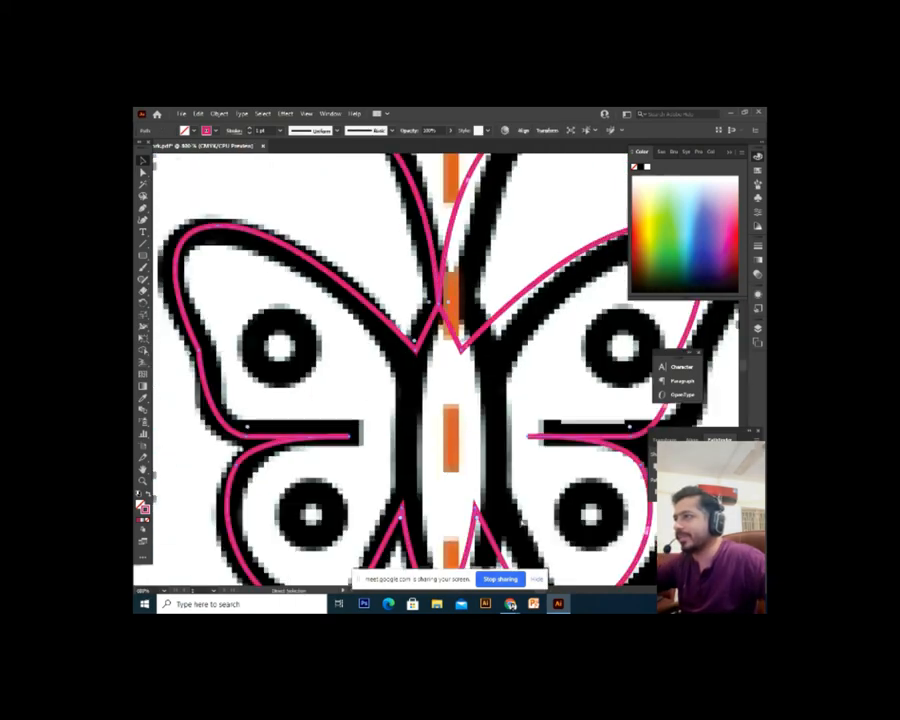
pyautogui.hotkey('ctrl', '-')
pyautogui.hotkey('ctrl', '-')
pyautogui.hotkey('ctrl', '-')
pyautogui.moveTo(516, 498); pyautogui.dragTo(486, 502)
pyautogui.moveTo(532, 199); pyautogui.dragTo(232, 562)
pyautogui.press('Delete')
pyautogui.hotkey('ctrl', '-')
pyautogui.hotkey('ctrl', '-')
pyautogui.hotkey('ctrl', '-')
pyautogui.hotkey('ctrl', '-')
pyautogui.hotkey('ctrl', '-')
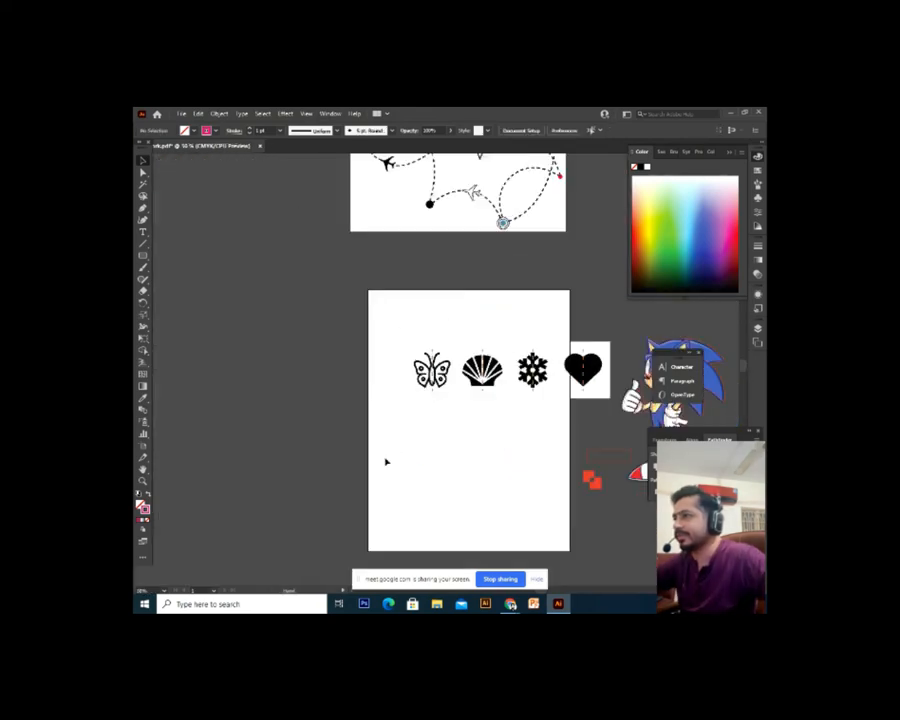
# Delete the row of butterfly, shell, snowflake and heart icons
pyautogui.moveTo(563, 379); pyautogui.dragTo(481, 410)
pyautogui.click(483, 418)
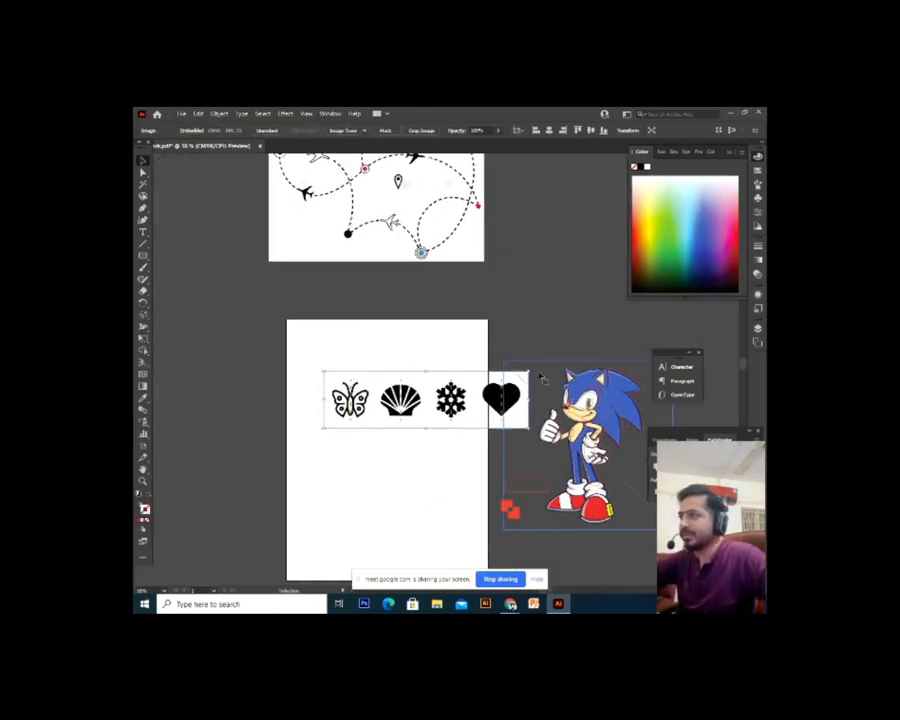
pyautogui.press('Delete')
# Zoom to 100% and centre the blank artboard in view
pyautogui.moveTo(527, 378); pyautogui.dragTo(481, 386)
pyautogui.moveTo(380, 357); pyautogui.dragTo(418, 364)
pyautogui.hotkey('ctrl', '+')
pyautogui.hotkey('ctrl', '+')
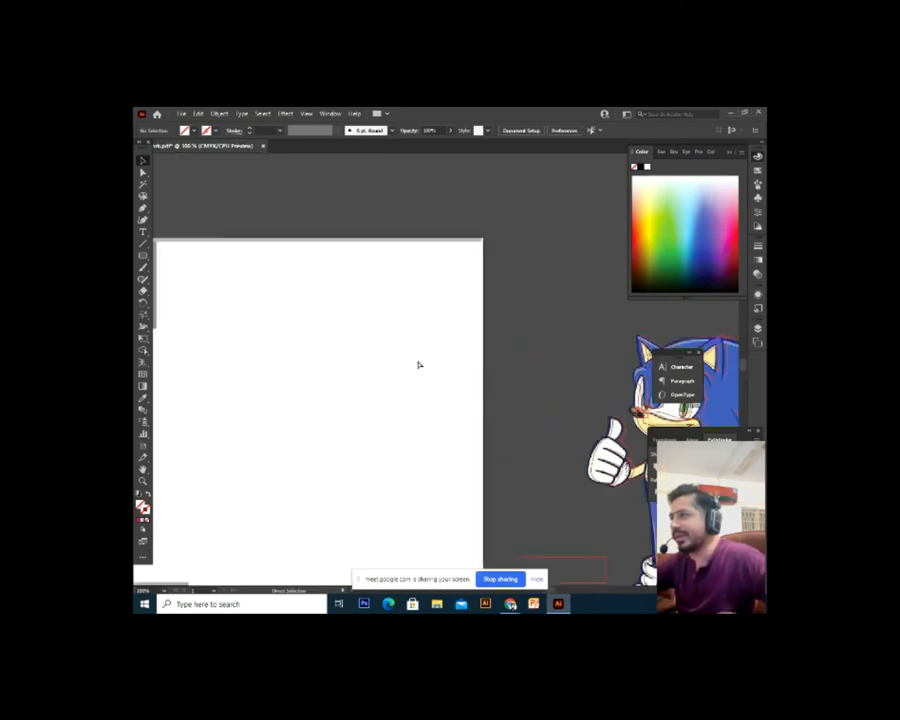
pyautogui.moveTo(469, 472); pyautogui.dragTo(516, 509)
pyautogui.rightClick(512, 606)
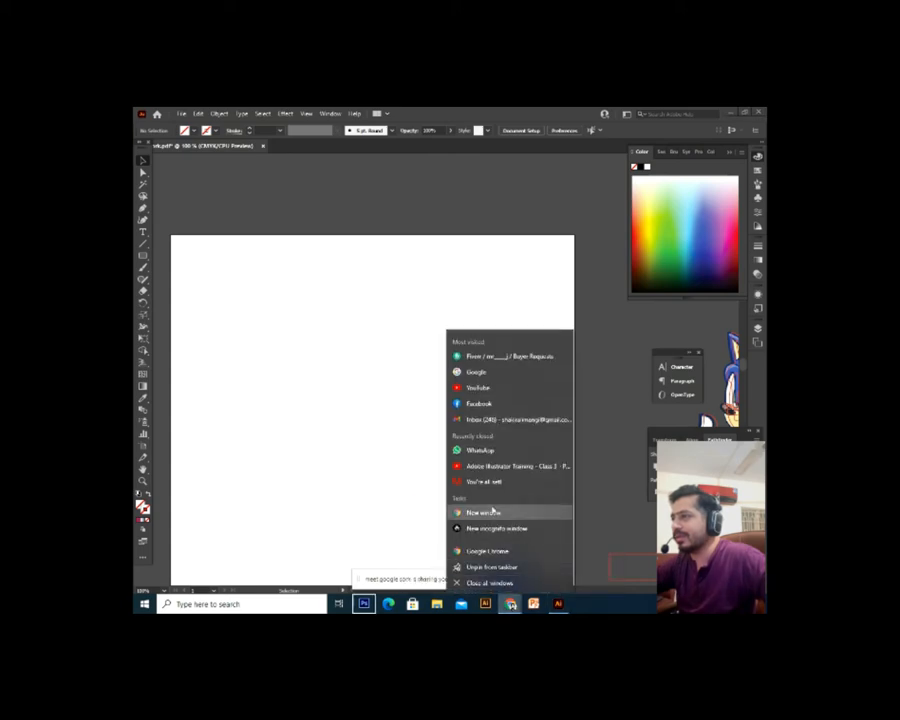
pyautogui.click(511, 606)
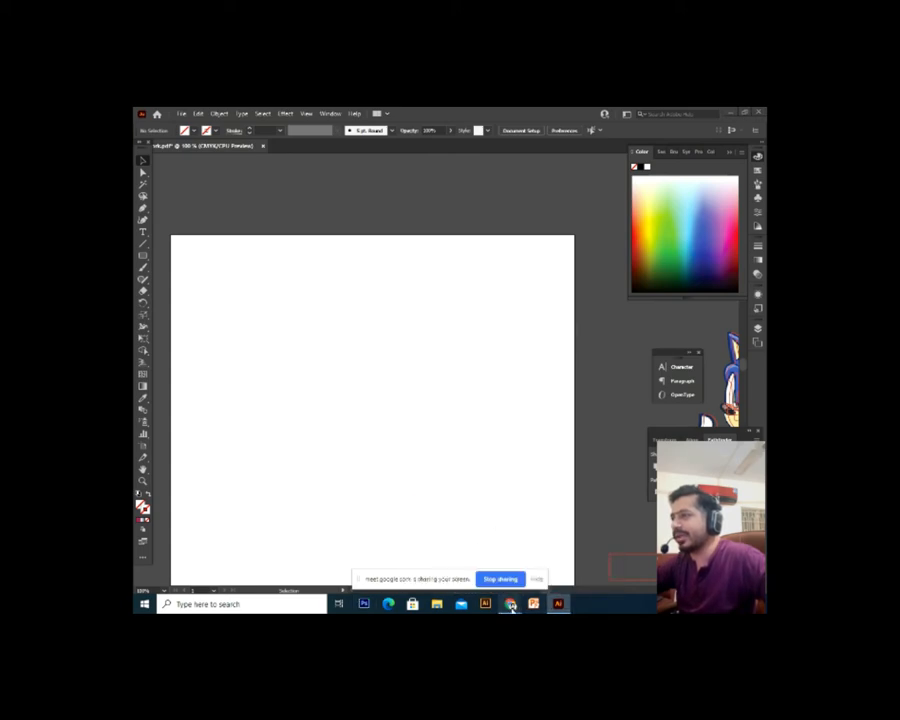
# In Chrome, bring up the 'illustrator pathfinder examples' image results tab
pyautogui.moveTo(511, 604)
pyautogui.click(458, 540)
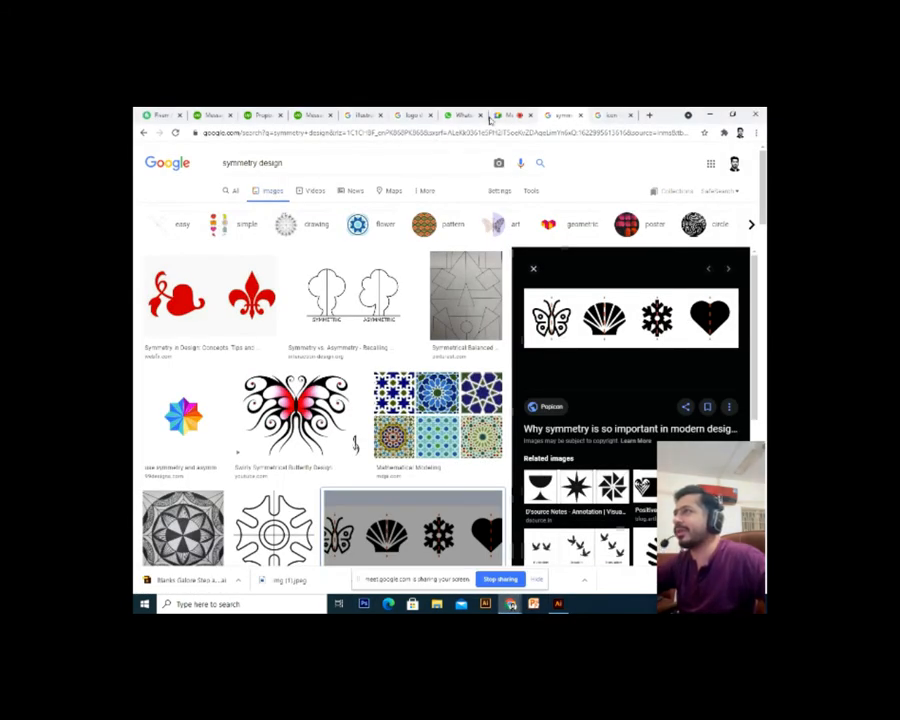
pyautogui.click(495, 116)
pyautogui.click(477, 114)
pyautogui.click(437, 114)
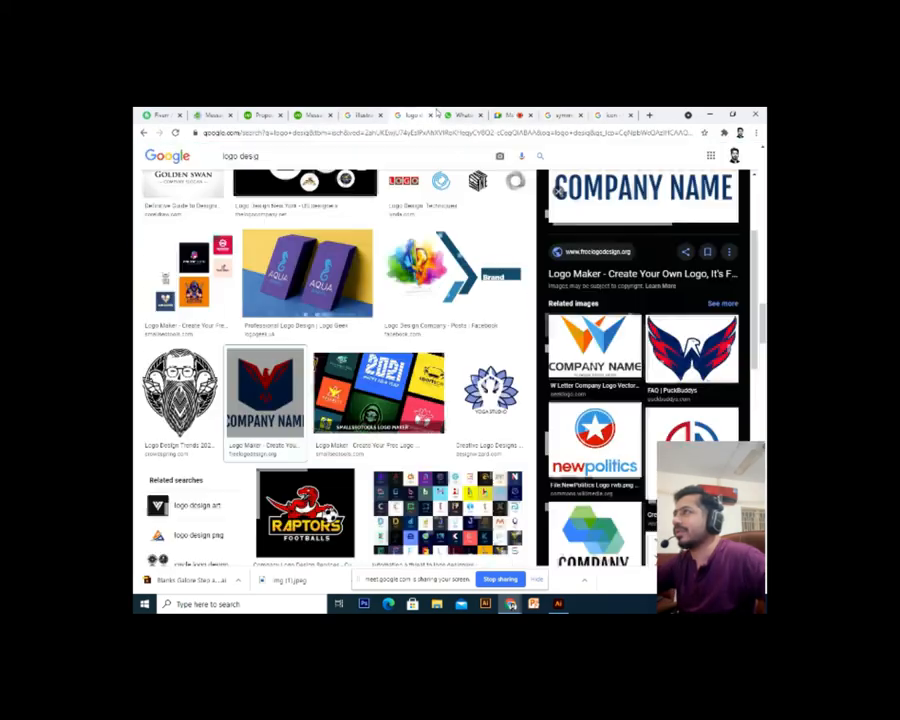
pyautogui.click(380, 114)
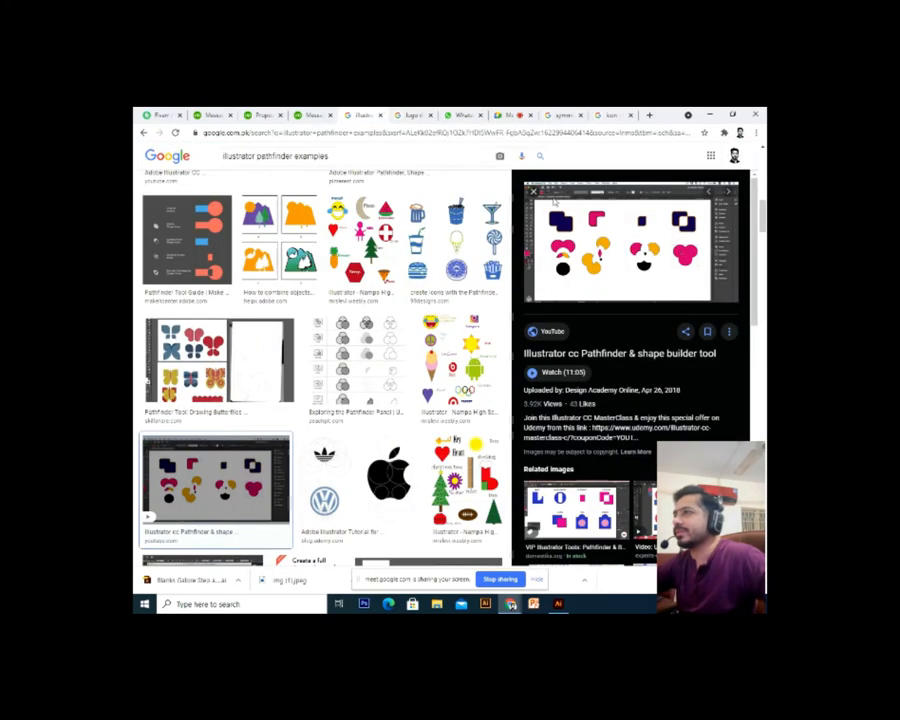
# Copy the Domestika 'VIP Illustrator Tools: Pathfinder & Blend Tools' example image
pyautogui.click(588, 292)
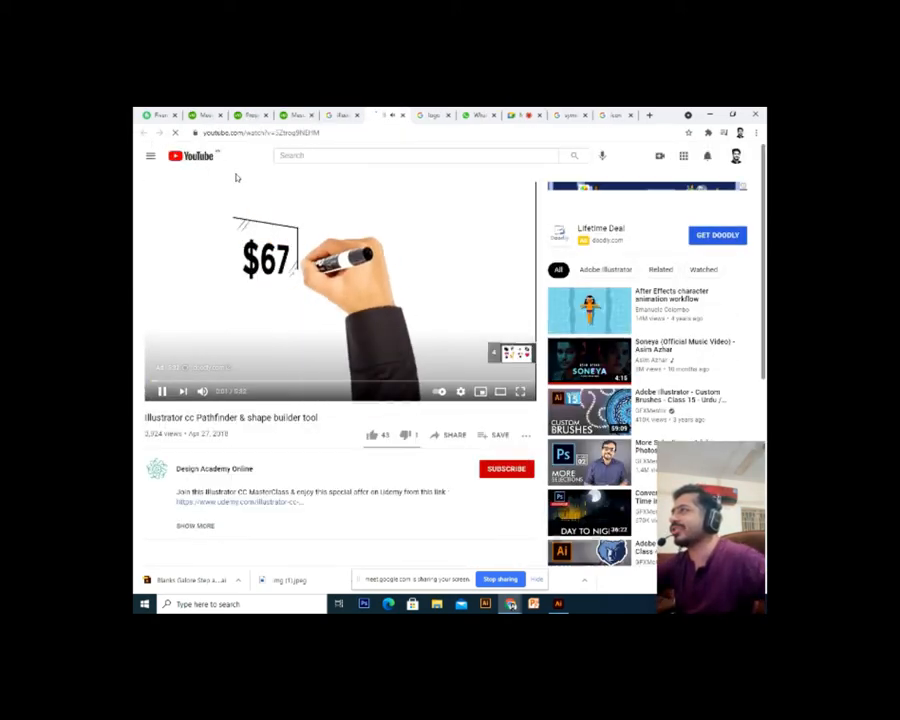
pyautogui.click(401, 115)
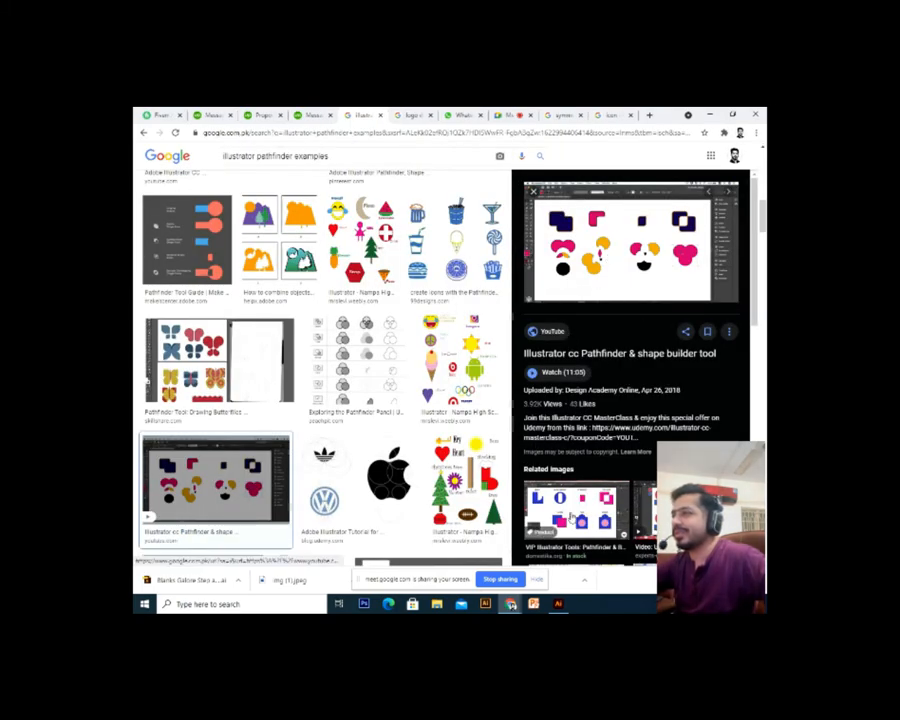
pyautogui.click(571, 515)
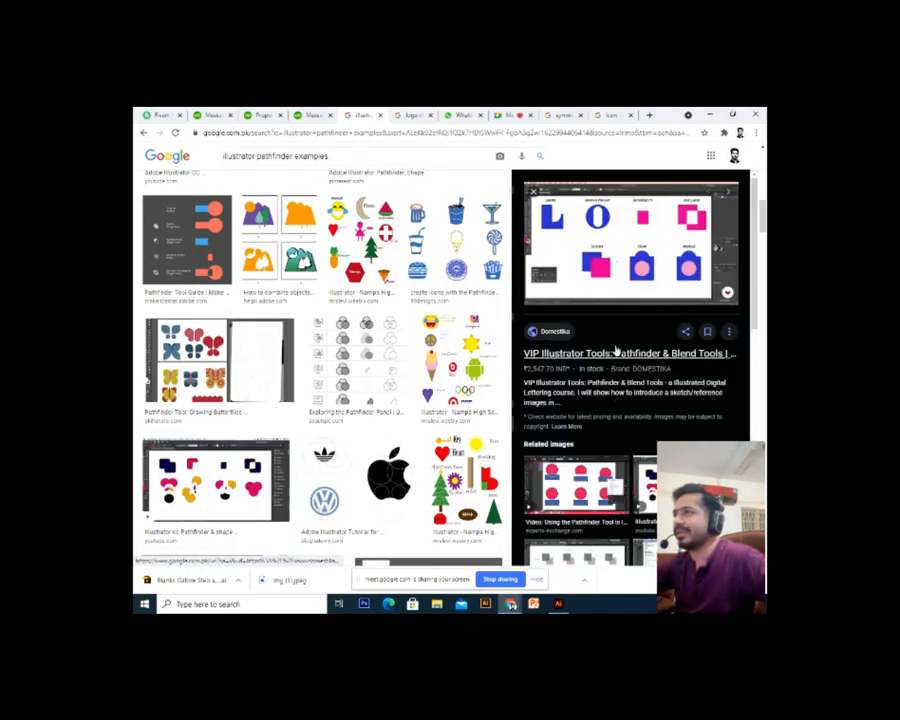
pyautogui.rightClick(616, 252)
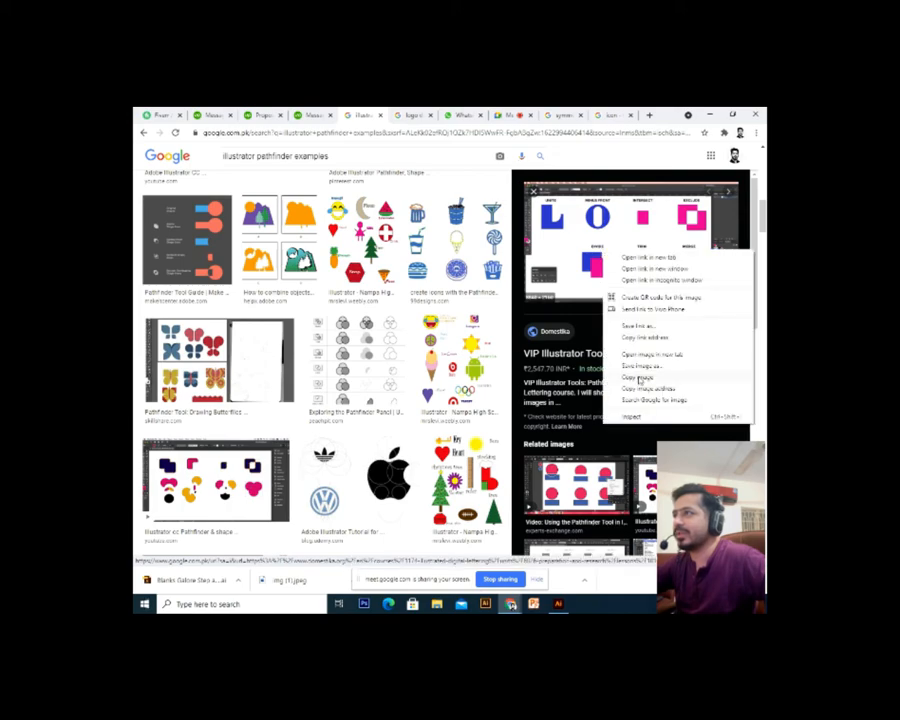
pyautogui.click(638, 376)
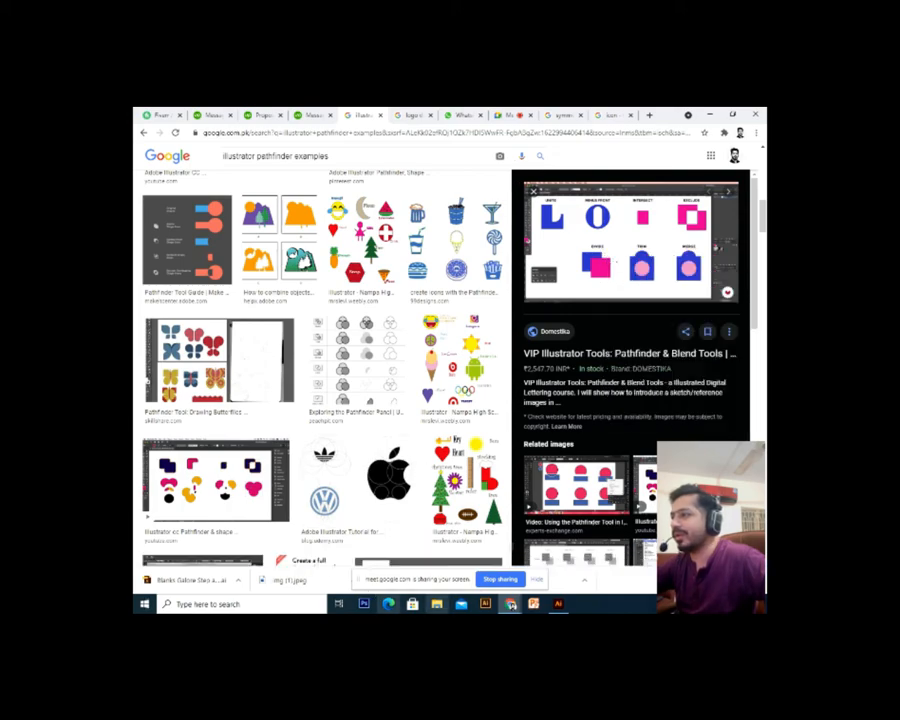
pyautogui.click(558, 604)
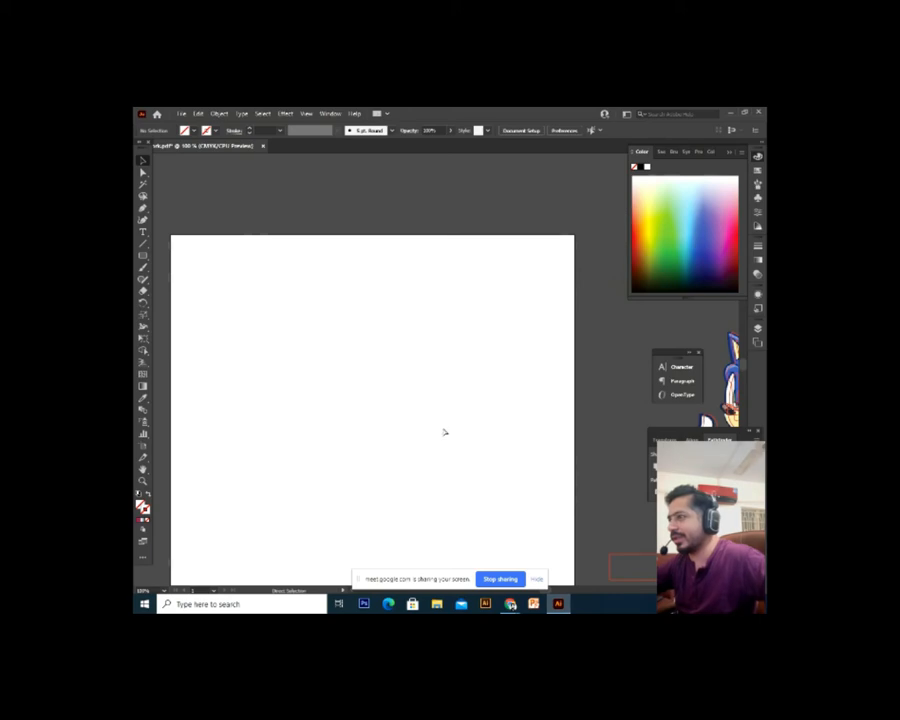
# Place the Pathfinder examples image, scaled down, onto the lower blank artboard
pyautogui.hotkey('ctrl', 'v')
pyautogui.scroll(-5, 490, 451)
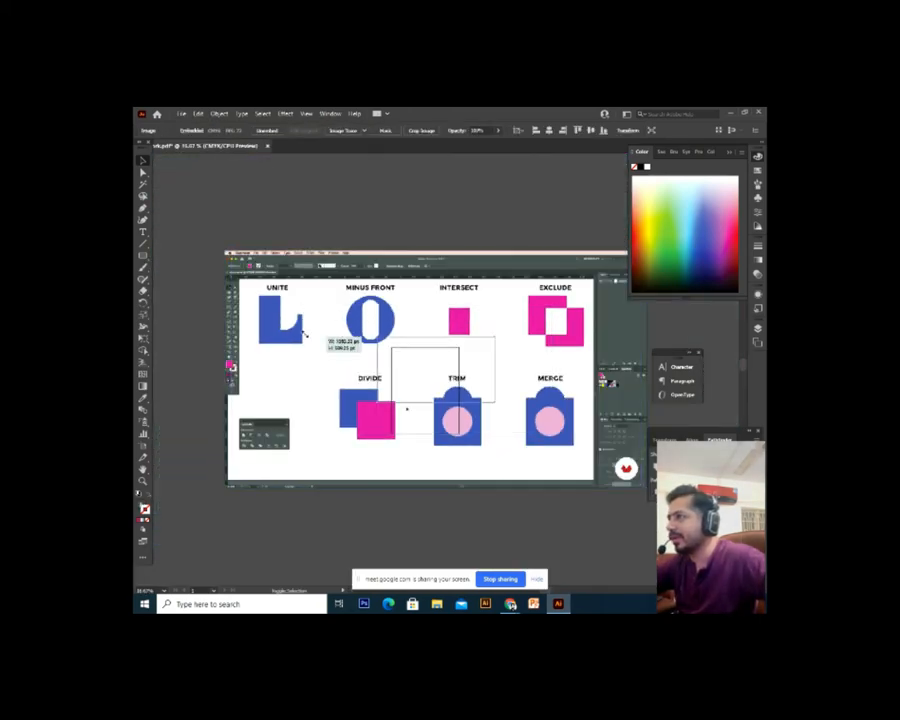
pyautogui.press('Delete')
pyautogui.moveTo(438, 370); pyautogui.dragTo(506, 430)
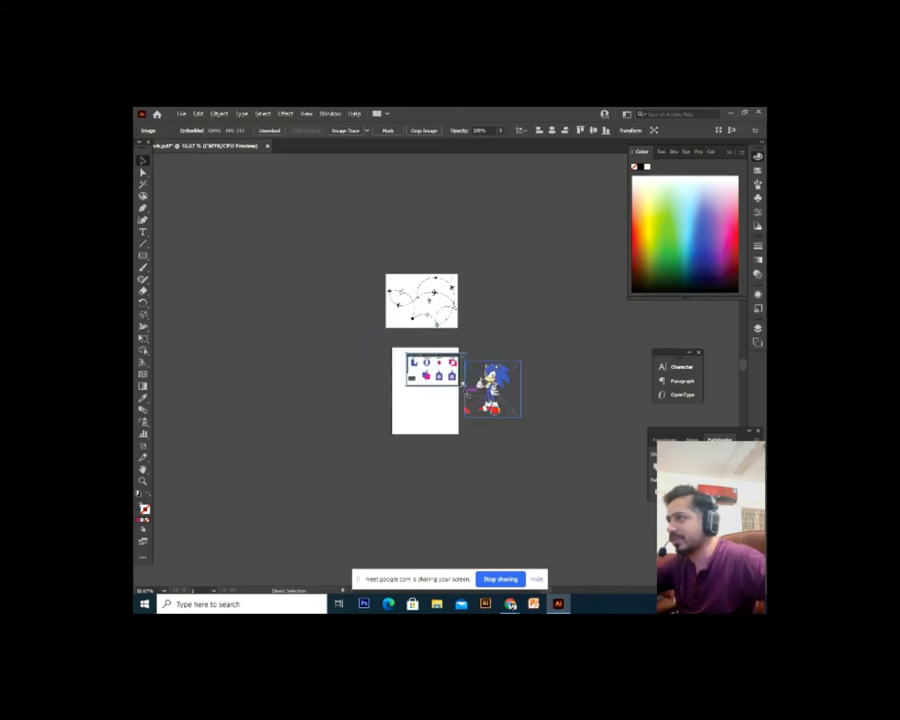
pyautogui.scroll(8, 495, 406)
pyautogui.moveTo(390, 383); pyautogui.dragTo(461, 411)
pyautogui.scroll(-3, 426, 388)
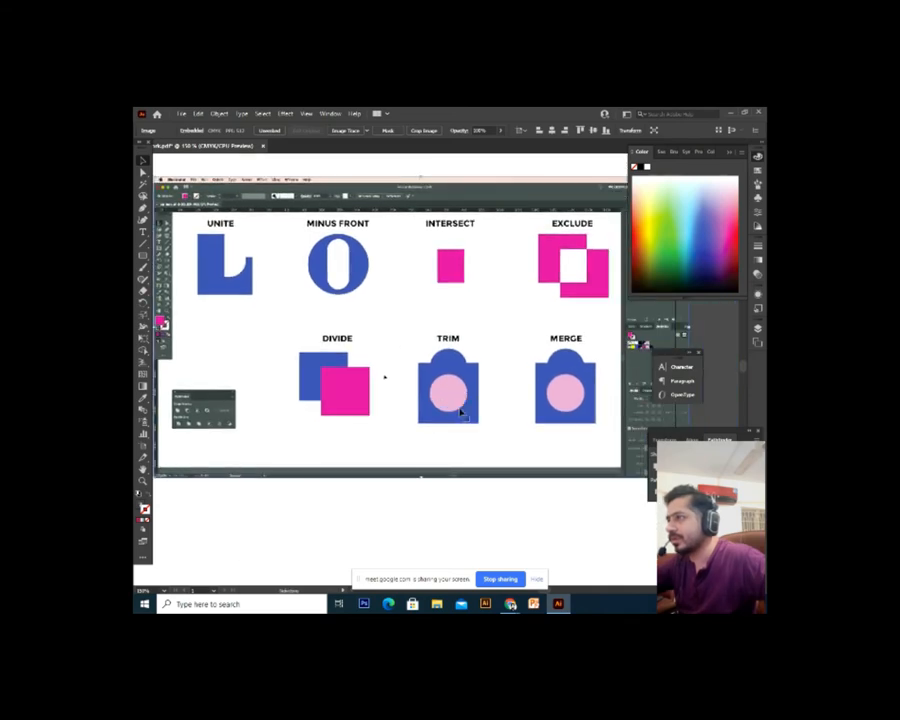
pyautogui.click(470, 478)
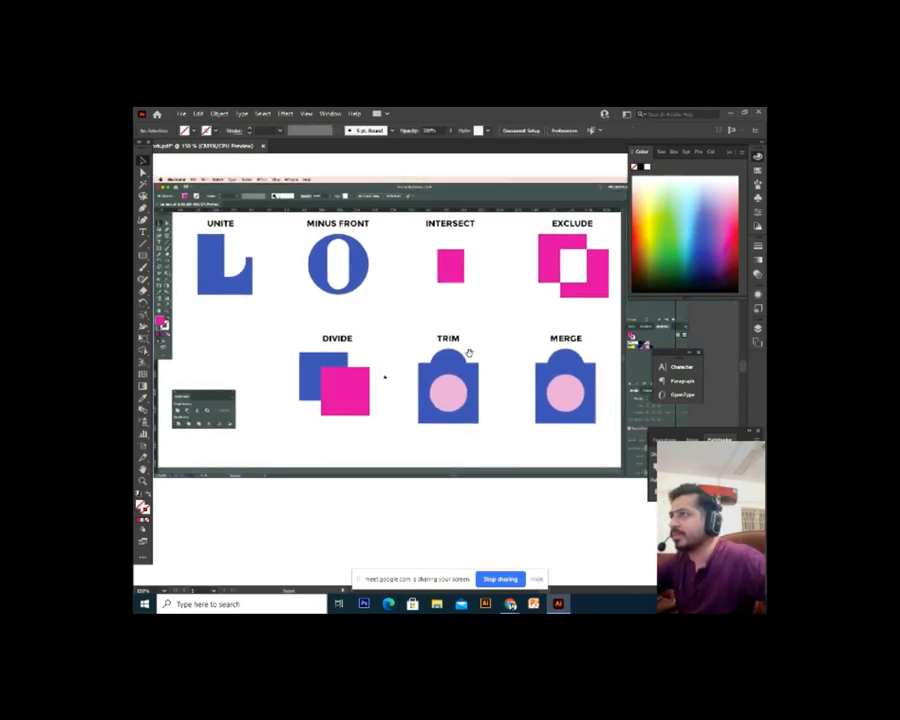
# Zoom in to inspect the Minus Front, Intersect, Exclude and Merge examples, then open the Window menu
pyautogui.moveTo(469, 353); pyautogui.dragTo(422, 446)
pyautogui.hotkey('ctrl', '+')
pyautogui.moveTo(460, 397); pyautogui.dragTo(548, 464)
pyautogui.hotkey('ctrl', '+')
pyautogui.moveTo(290, 434); pyautogui.dragTo(411, 428)
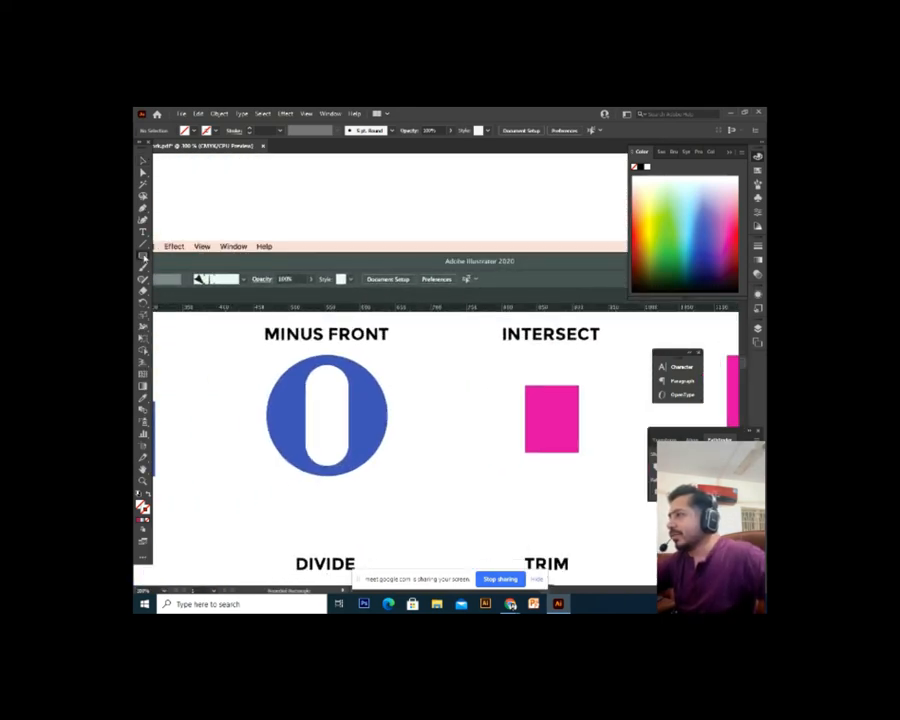
pyautogui.hotkey('ctrl', '-')
pyautogui.hotkey('ctrl', '-')
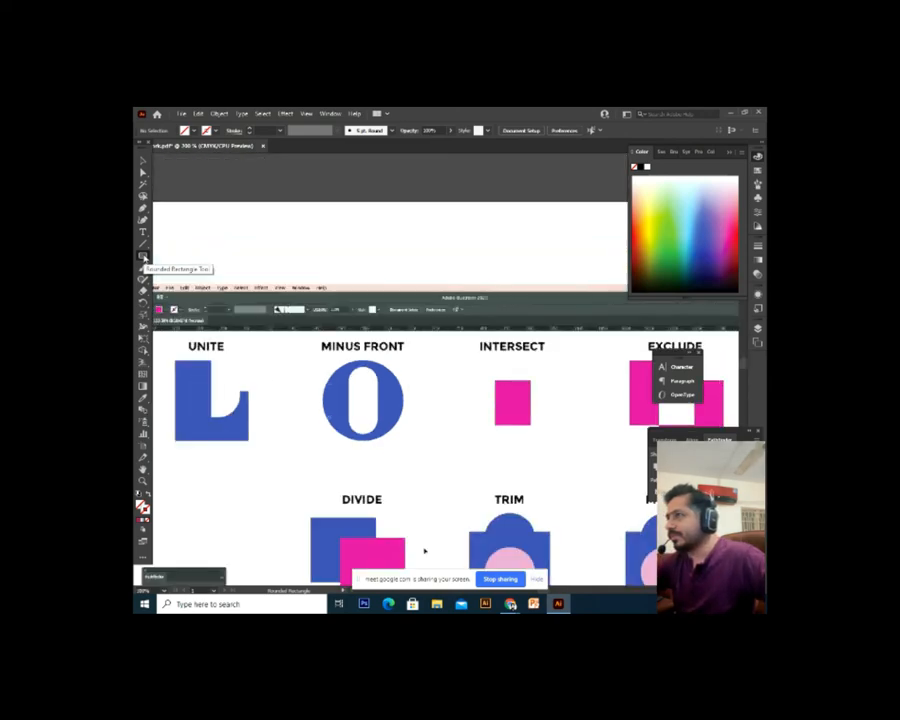
pyautogui.moveTo(442, 331); pyautogui.dragTo(270, 343)
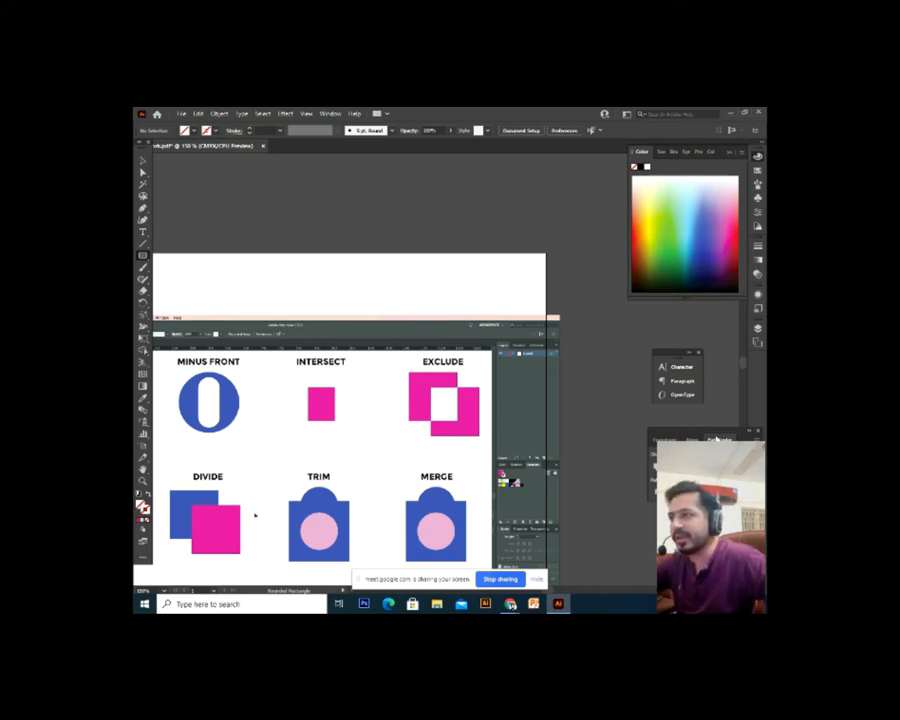
pyautogui.click(330, 114)
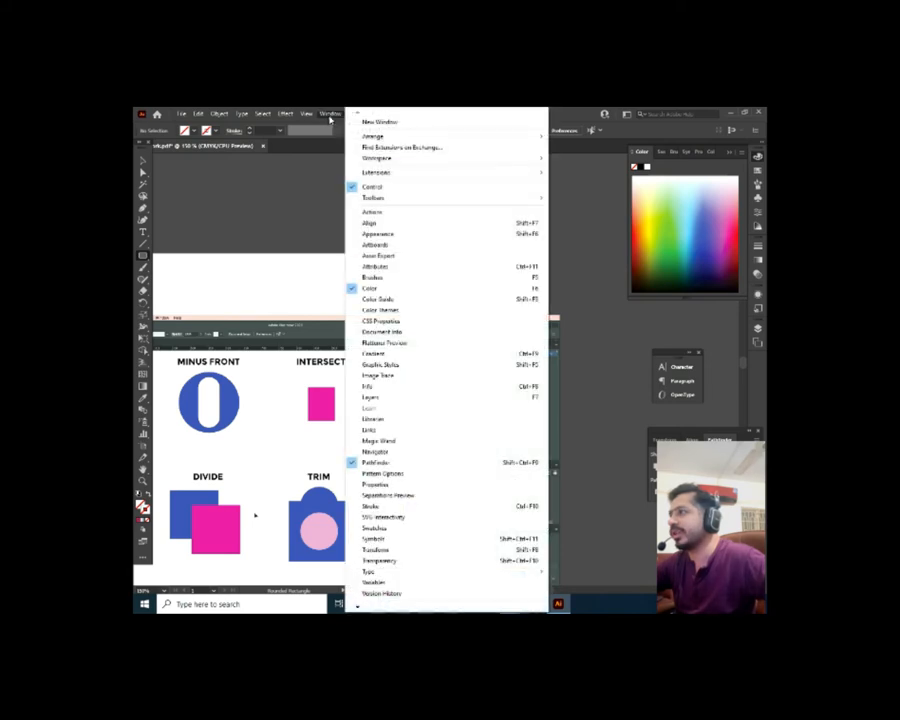
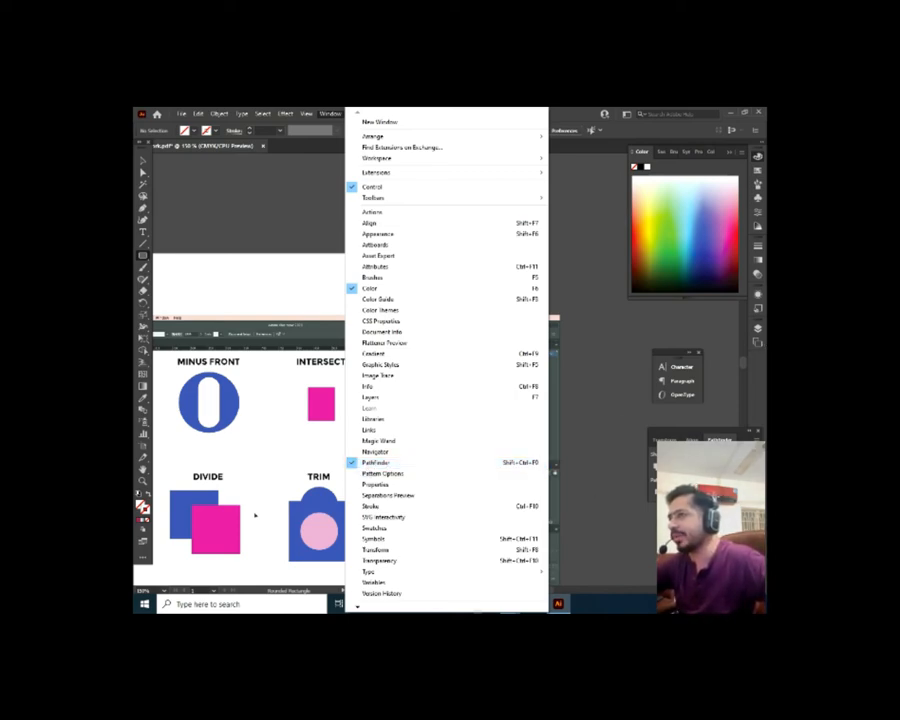
# Close the Window menu and cancel the Rounded Rectangle dialog without drawing anything
pyautogui.click(599, 417)
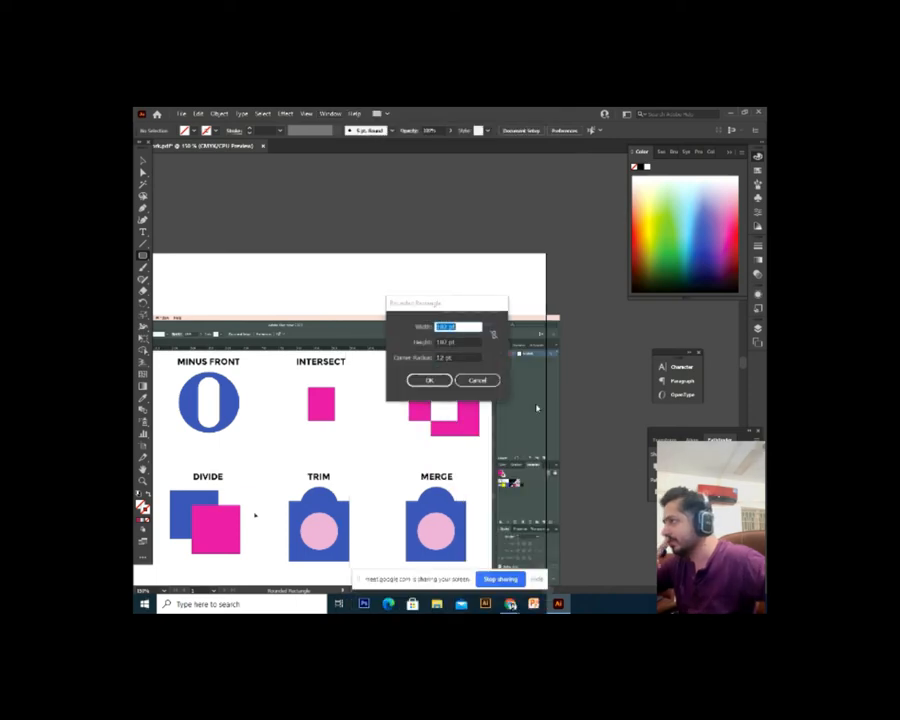
pyautogui.click(478, 379)
# Draw a rounded square on the blank artboard and make its fill yellow-green
pyautogui.hotkey('ctrl', '-')
pyautogui.scroll(2, 172, 271)
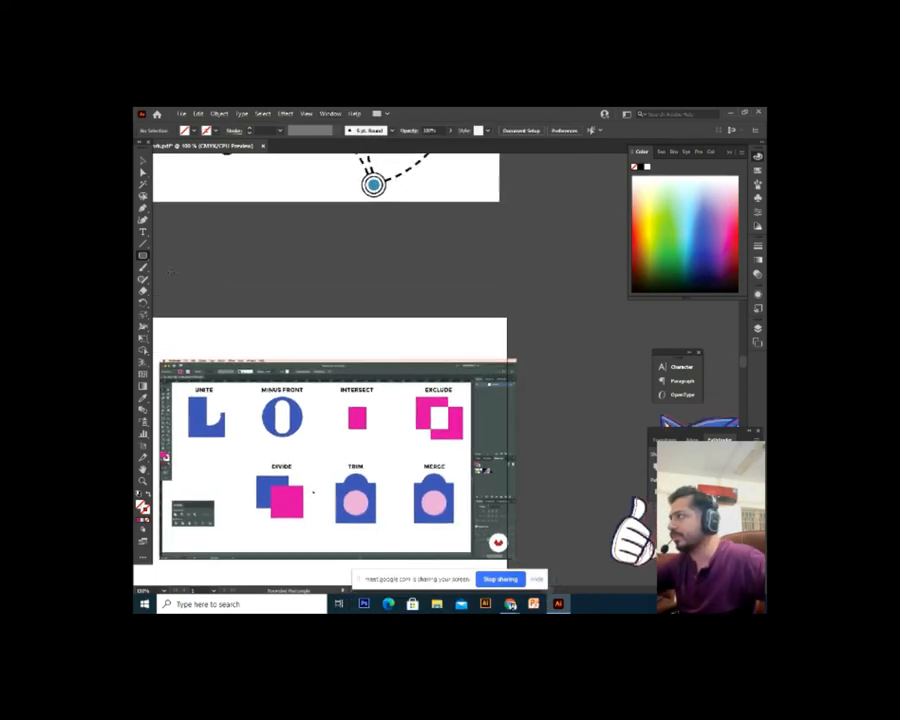
pyautogui.moveTo(343, 336); pyautogui.dragTo(426, 193)
pyautogui.moveTo(384, 424); pyautogui.dragTo(327, 386)
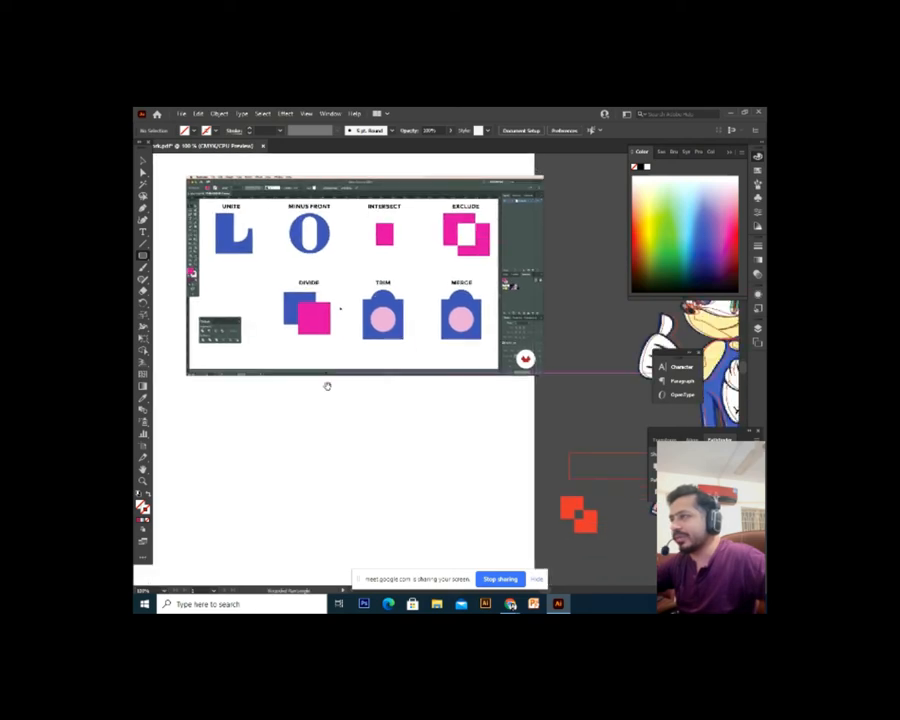
pyautogui.moveTo(224, 429); pyautogui.dragTo(335, 533)
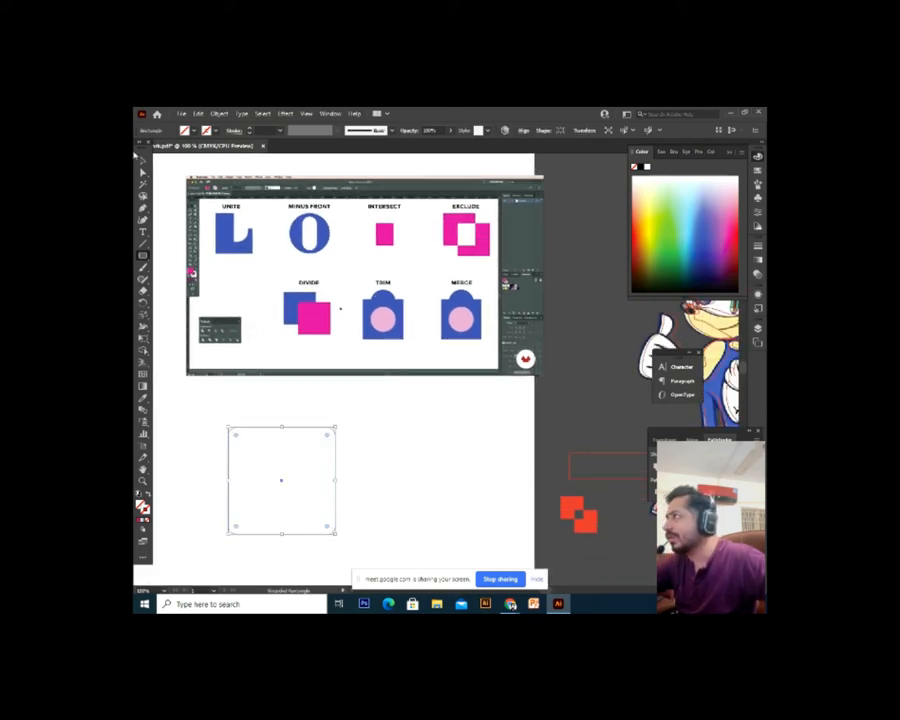
pyautogui.press('v')
pyautogui.click(658, 222)
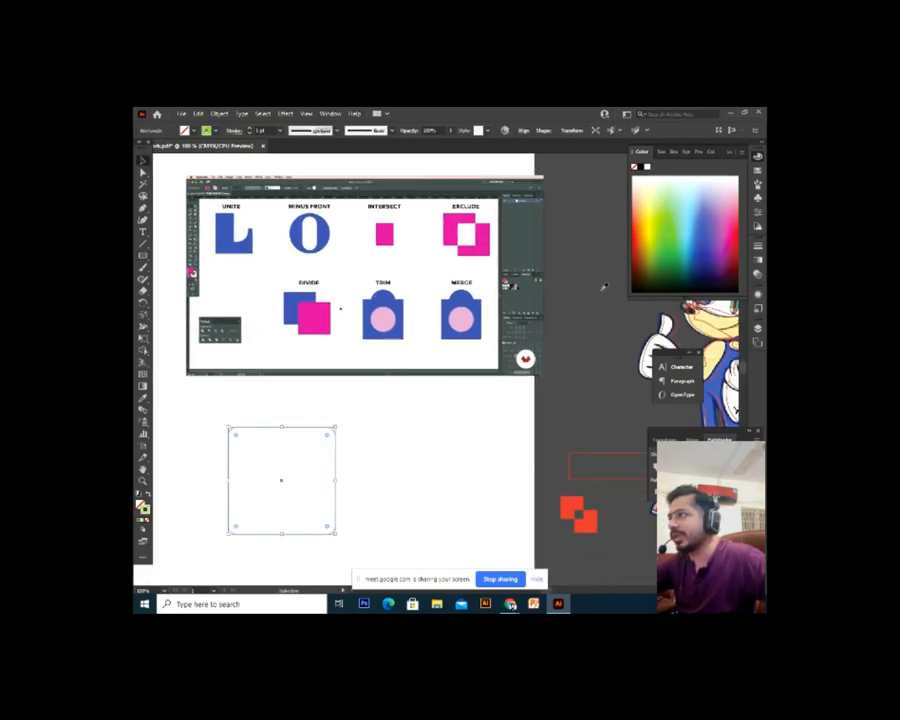
pyautogui.moveTo(378, 430); pyautogui.dragTo(416, 382)
pyautogui.hotkey('shift', 'x')
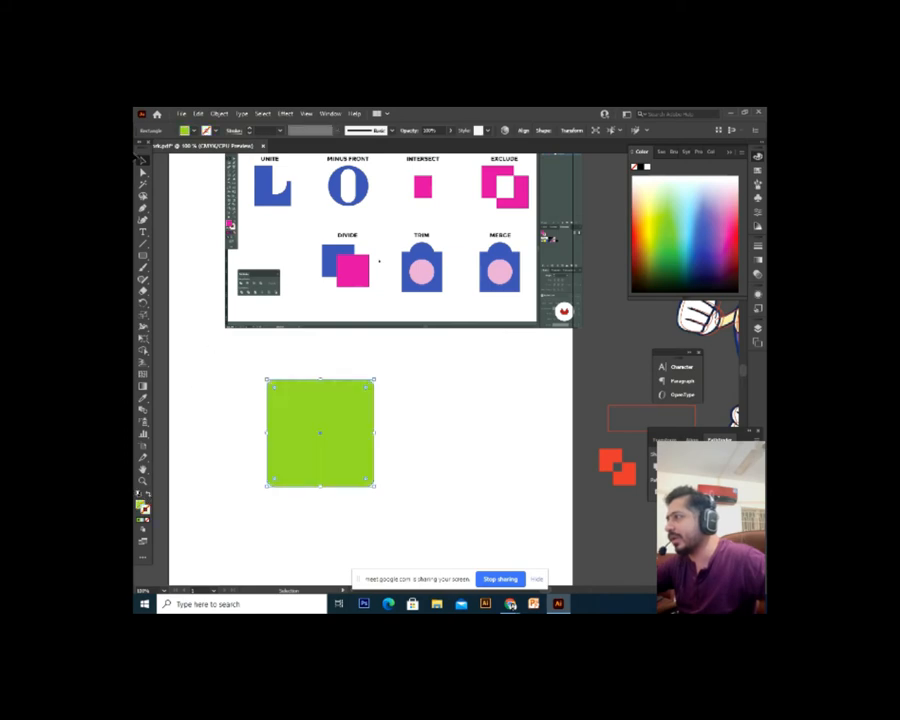
# Alt-drag a copy of the square, shrink it, and place it over the lower-right corner
pyautogui.click(253, 417)
pyautogui.scroll(-1, 300, 419)
pyautogui.click(320, 420)
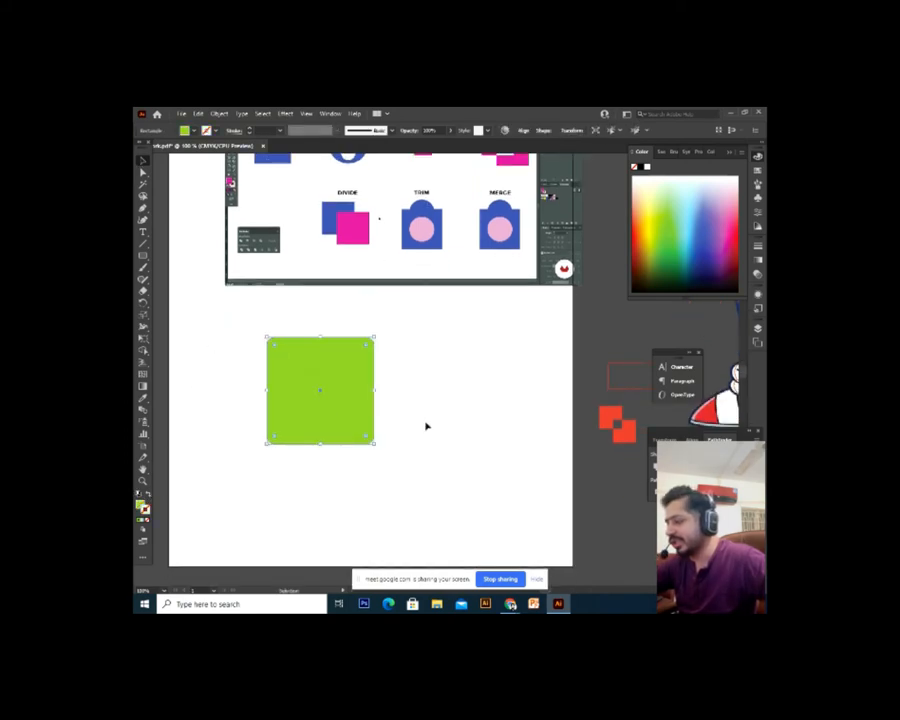
pyautogui.click(426, 424)
pyautogui.click(353, 412)
pyautogui.moveTo(353, 412); pyautogui.dragTo(413, 476)
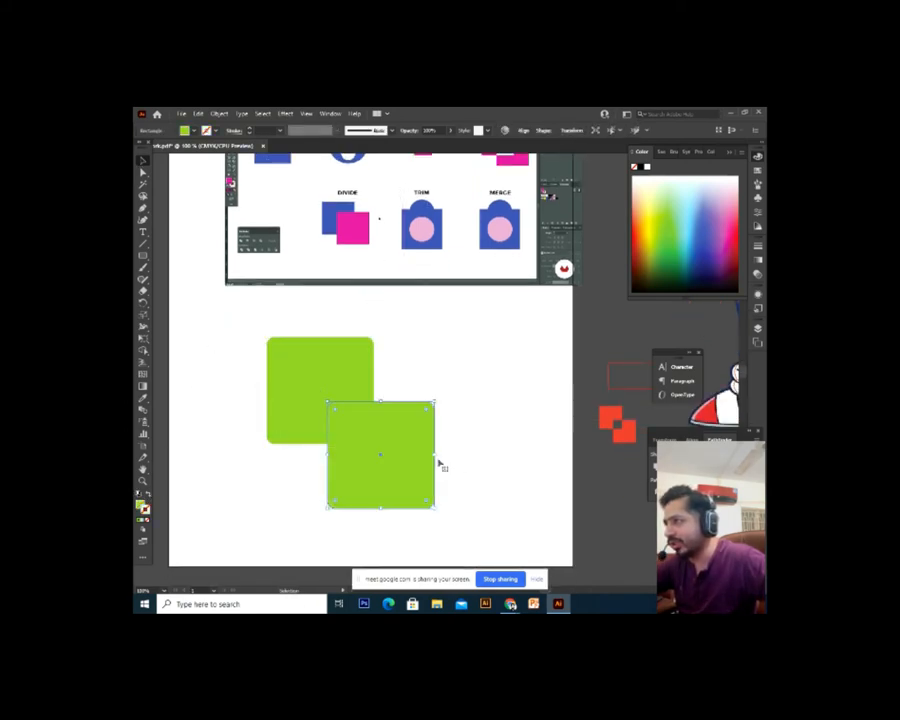
pyautogui.moveTo(435, 400); pyautogui.dragTo(412, 422)
pyautogui.moveTo(391, 471); pyautogui.dragTo(481, 509)
pyautogui.click(440, 475)
# Undo the trial moves and marquee-select both green squares together
pyautogui.hotkey('ctrl', 'z')
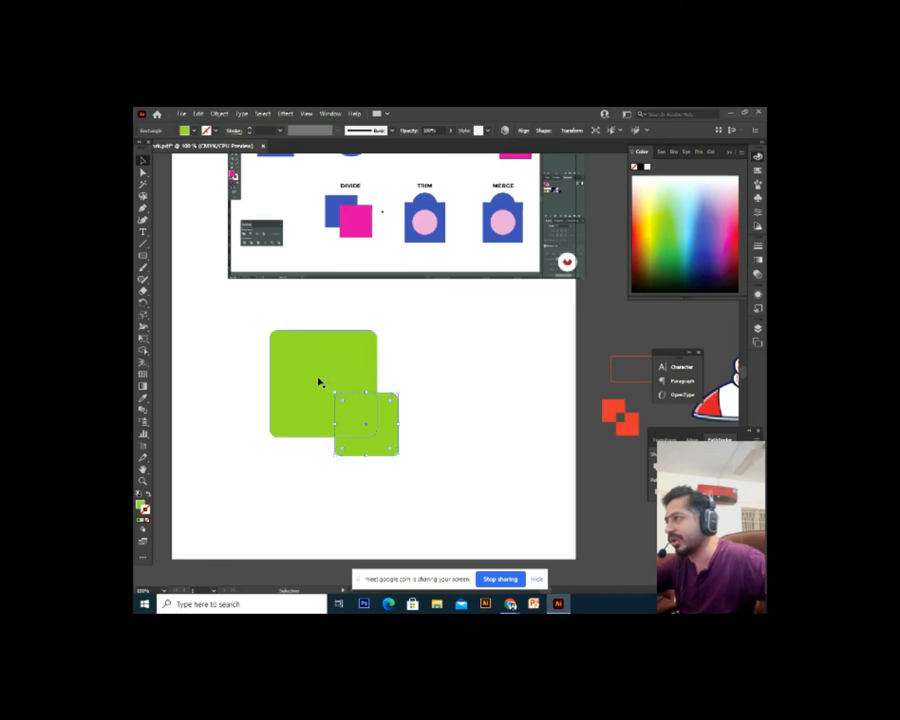
pyautogui.moveTo(315, 382); pyautogui.dragTo(206, 345)
pyautogui.hotkey('ctrl', 'z')
pyautogui.click(470, 466)
pyautogui.moveTo(440, 313); pyautogui.dragTo(313, 496)
pyautogui.moveTo(251, 311); pyautogui.dragTo(448, 501)
pyautogui.click(418, 472)
pyautogui.press('a')
pyautogui.press('v')
pyautogui.click(450, 462)
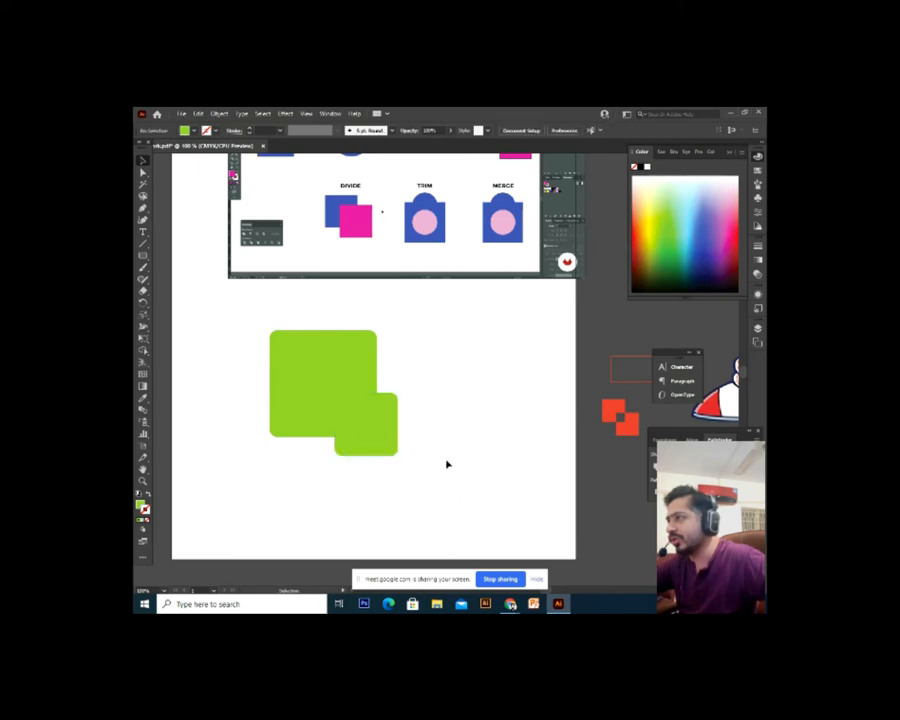
pyautogui.moveTo(466, 323); pyautogui.dragTo(283, 541)
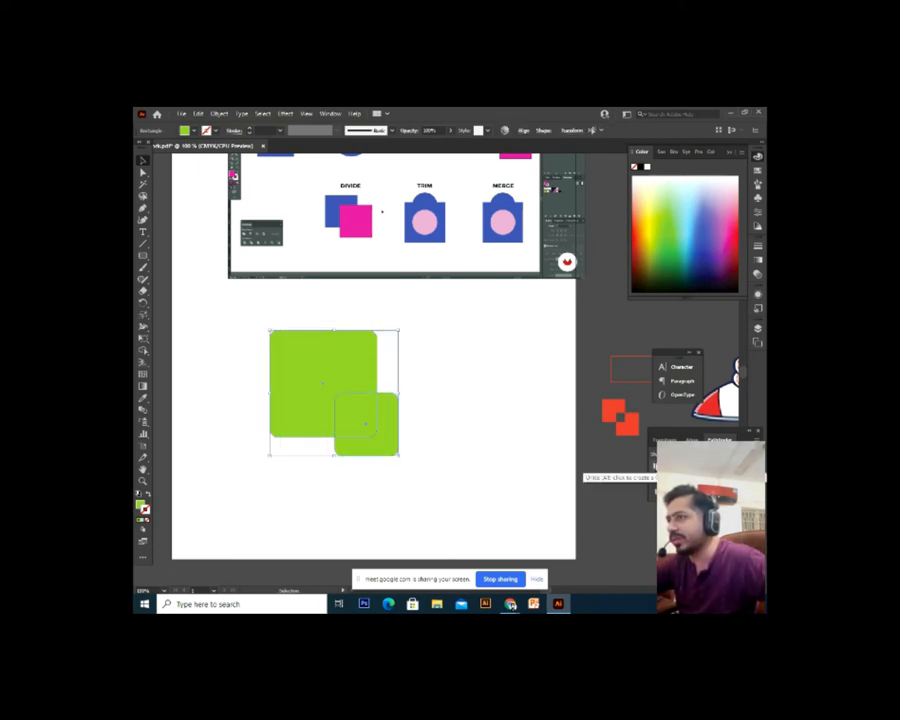
# Unite the two green squares into one shape with Pathfinder, undoing the test moves
pyautogui.click(657, 462)
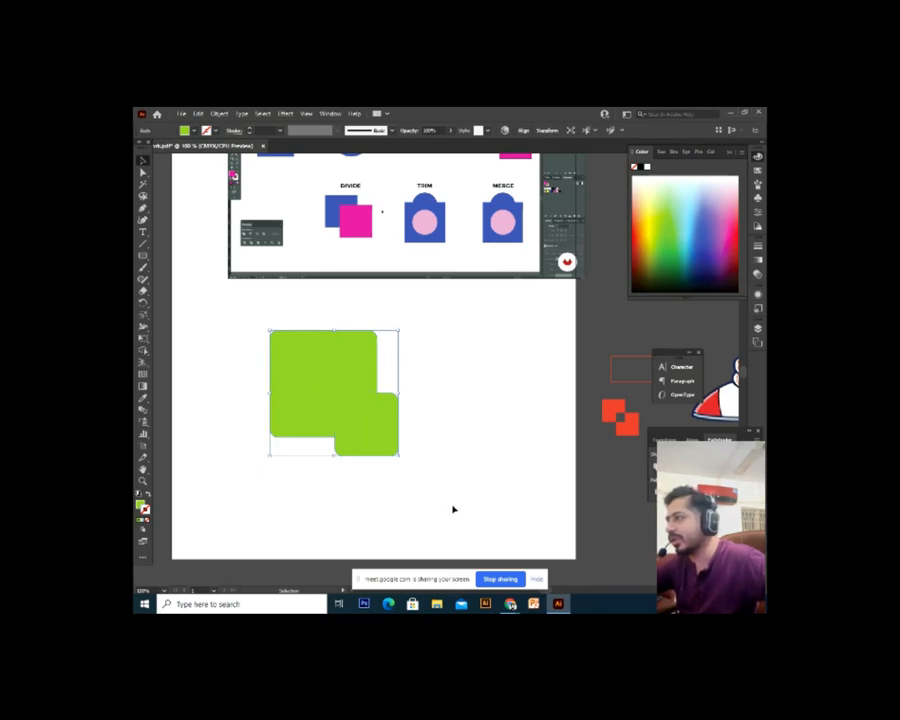
pyautogui.moveTo(331, 408); pyautogui.dragTo(377, 435)
pyautogui.hotkey('ctrl', 'z')
pyautogui.hotkey('ctrl', 'z')
pyautogui.hotkey('ctrl', 'z')
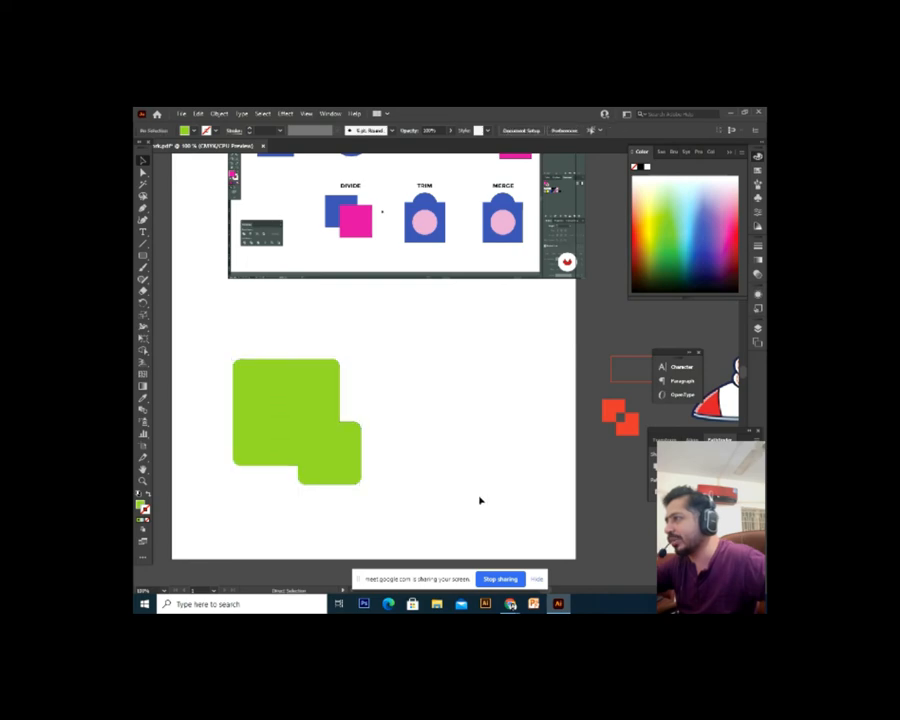
pyautogui.hotkey('ctrl', 'z')
pyautogui.hotkey('ctrl', 'z')
pyautogui.hotkey('ctrl', 'z')
pyautogui.hotkey('ctrl', 'z')
pyautogui.click(397, 493)
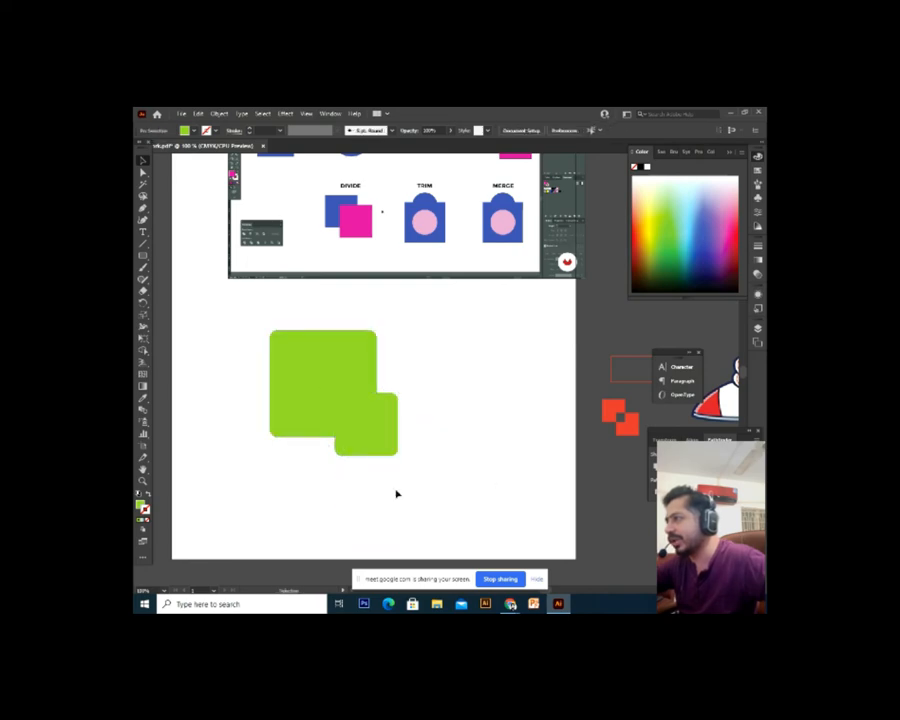
pyautogui.moveTo(302, 415); pyautogui.dragTo(207, 375)
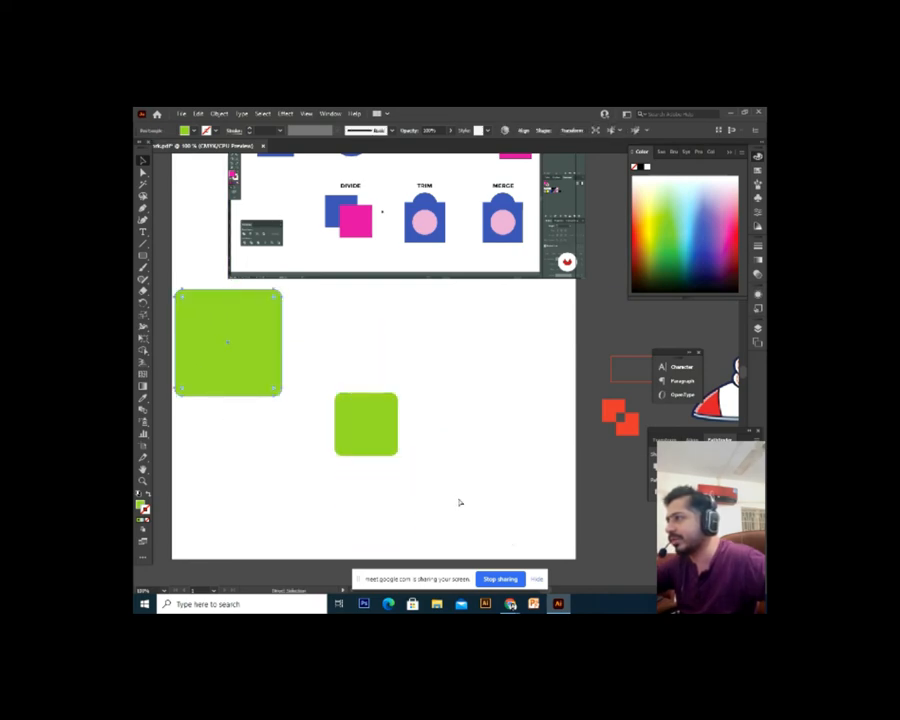
pyautogui.hotkey('ctrl', 'z')
pyautogui.click(460, 372)
# Reselect the merged green shape and delete it from the artboard
pyautogui.moveTo(466, 327); pyautogui.dragTo(278, 521)
pyautogui.click(439, 482)
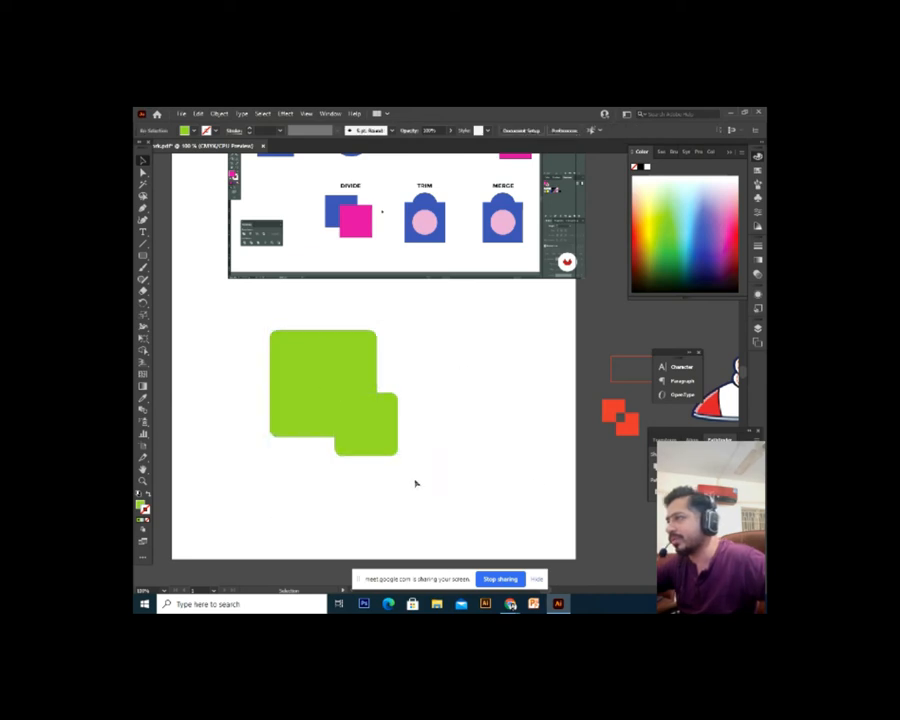
pyautogui.click(388, 443)
pyautogui.click(451, 499)
pyautogui.moveTo(385, 429); pyautogui.dragTo(486, 486)
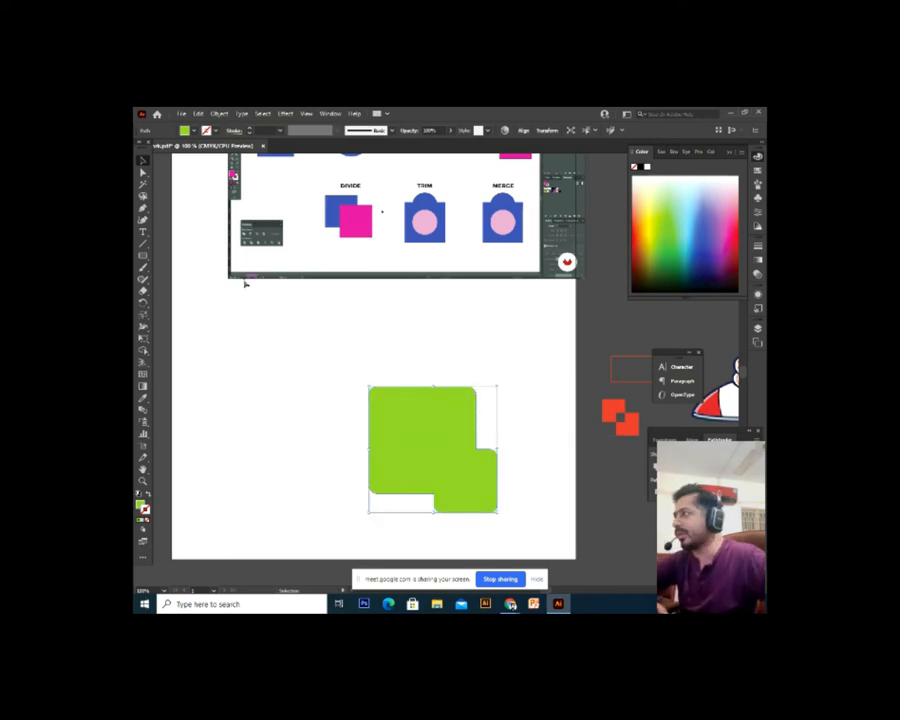
pyautogui.press('Delete')
pyautogui.click(143, 256)
pyautogui.click(168, 281)
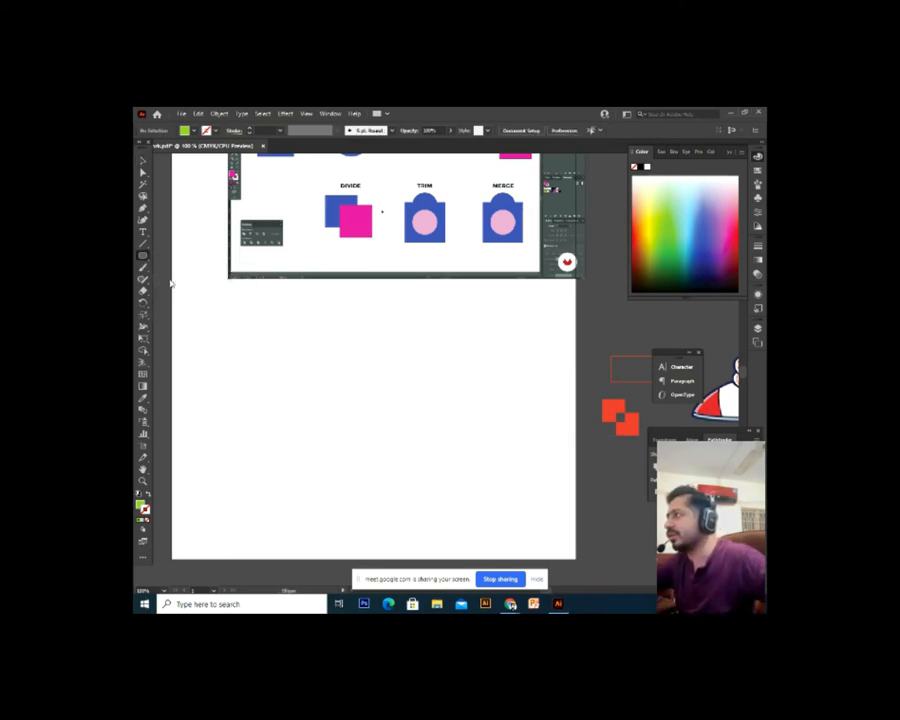
# Draw a large green circle and add smaller overlapping circle copies toward its top right
pyautogui.moveTo(236, 336); pyautogui.dragTo(347, 383)
pyautogui.press('v')
pyautogui.click(394, 408)
pyautogui.moveTo(359, 335); pyautogui.dragTo(326, 333)
pyautogui.hotkey('ctrl', '=')
pyautogui.hotkey('ctrl', '=')
pyautogui.moveTo(528, 400); pyautogui.dragTo(454, 434)
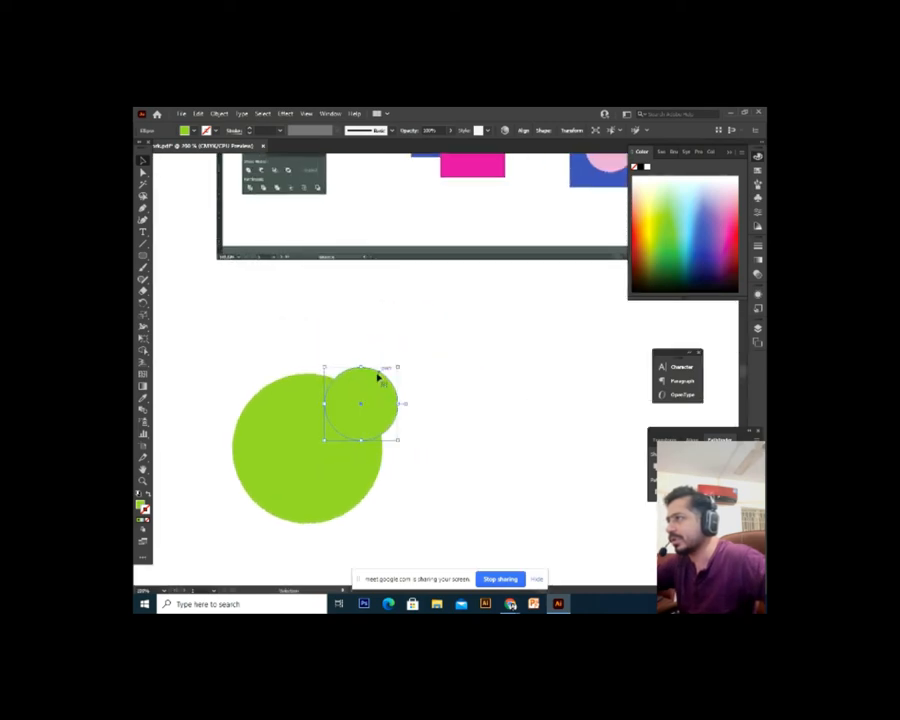
pyautogui.moveTo(399, 367)
pyautogui.mouseDown()
pyautogui.moveTo(368, 397)
pyautogui.moveTo(442, 355)
pyautogui.moveTo(398, 383)
pyautogui.mouseUp()
pyautogui.click(434, 369)
# Try moving the circles, undo each move, and zoom back out to 100%
pyautogui.scroll(-1, 445, 389)
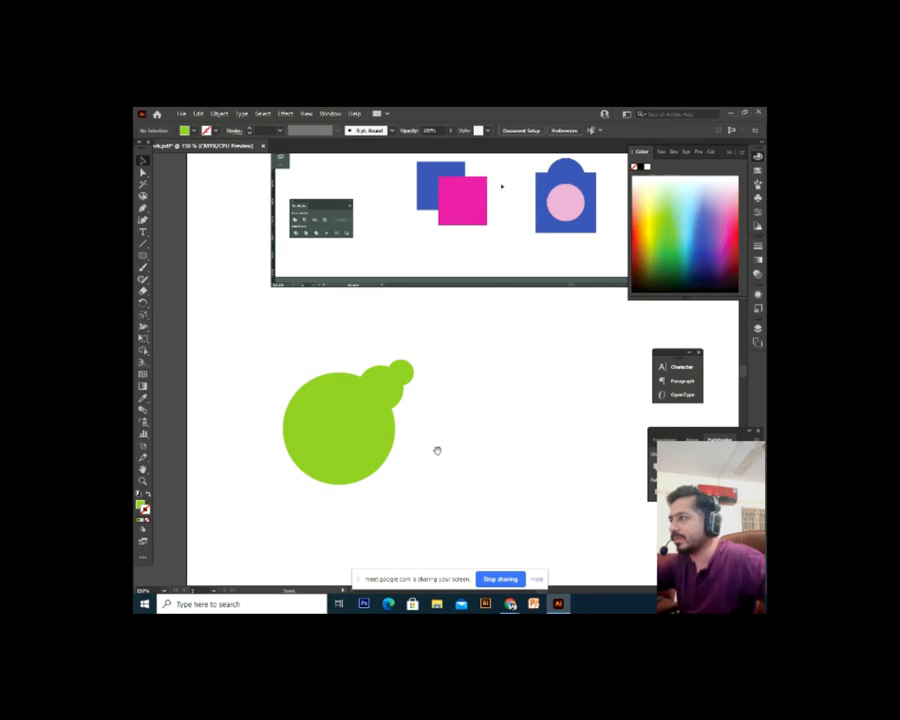
pyautogui.moveTo(437, 451); pyautogui.dragTo(432, 436)
pyautogui.moveTo(312, 413); pyautogui.dragTo(267, 501)
pyautogui.hotkey('ctrl', 'z')
pyautogui.click(432, 424)
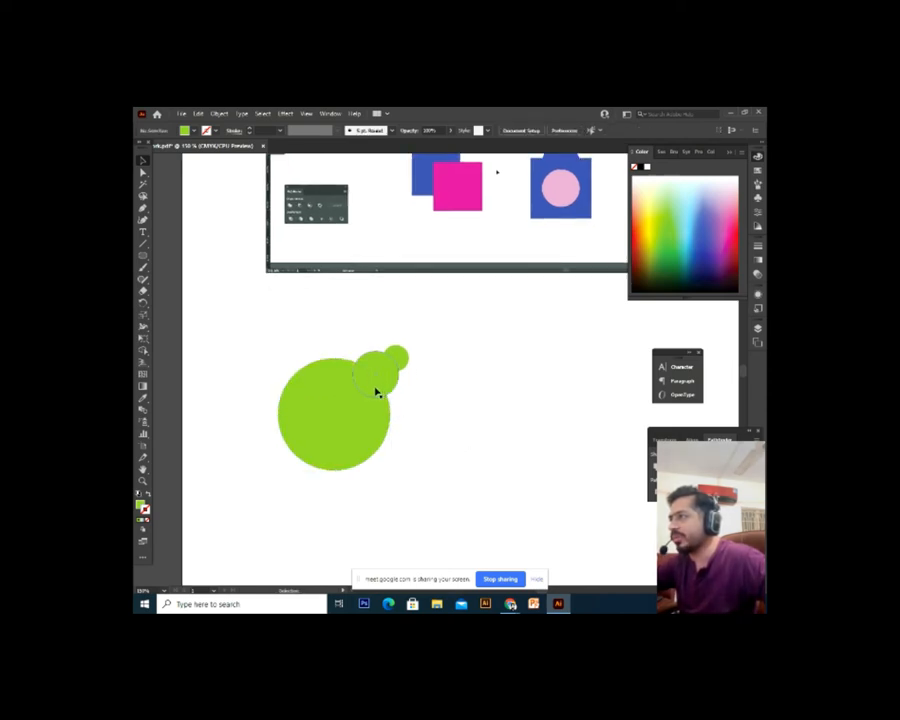
pyautogui.moveTo(378, 390); pyautogui.dragTo(454, 464)
pyautogui.hotkey('ctrl', 'z')
pyautogui.moveTo(325, 434); pyautogui.dragTo(232, 530)
pyautogui.hotkey('ctrl', 'z')
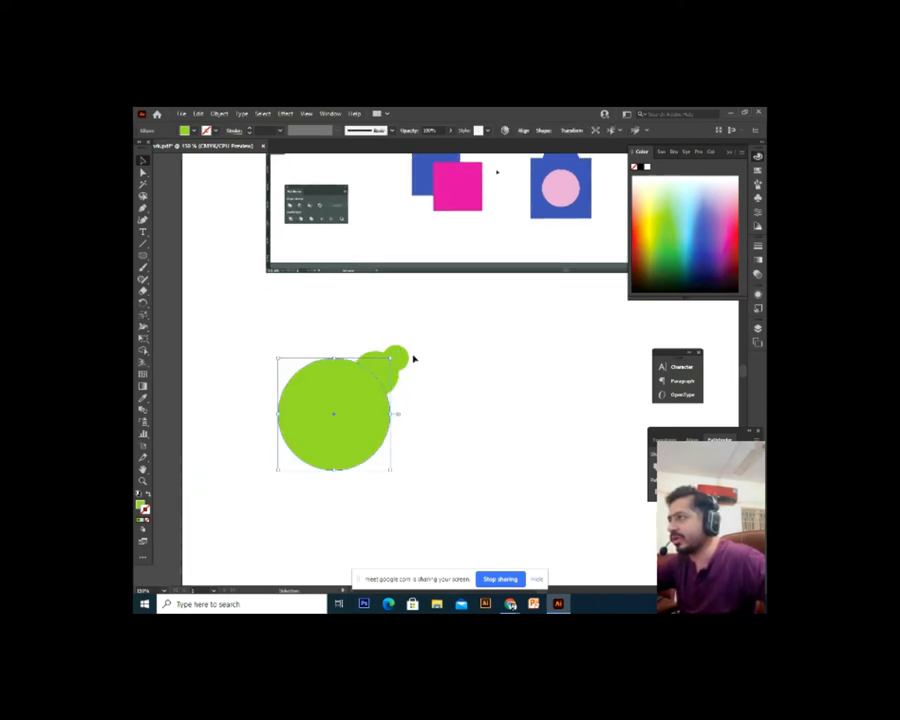
pyautogui.moveTo(400, 360); pyautogui.dragTo(505, 423)
pyautogui.hotkey('ctrl', 'z')
pyautogui.click(461, 481)
pyautogui.hotkey('ctrl', '-')
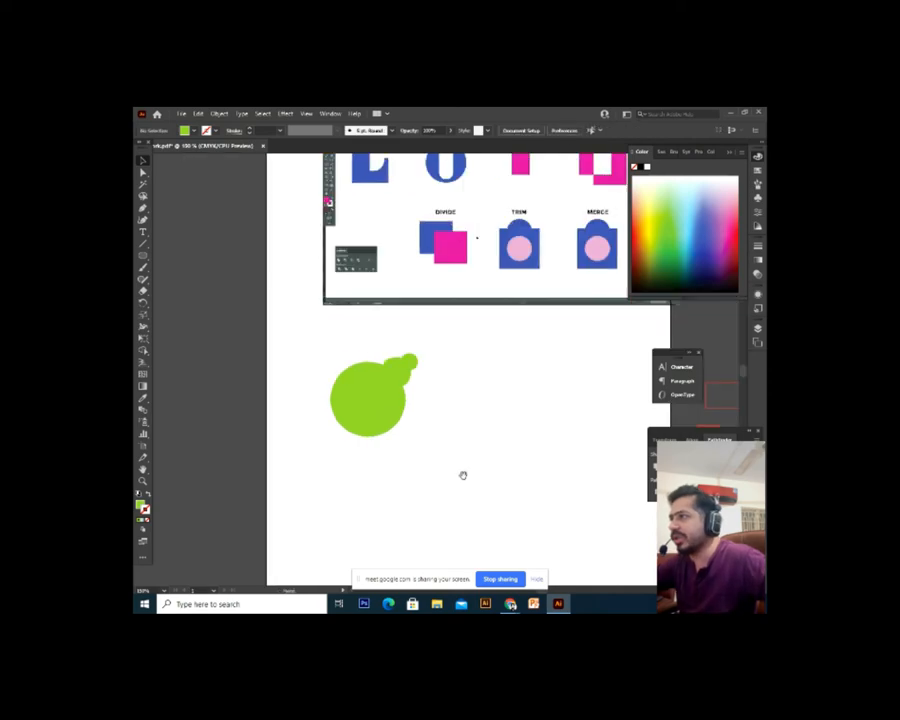
pyautogui.moveTo(463, 475); pyautogui.dragTo(440, 487)
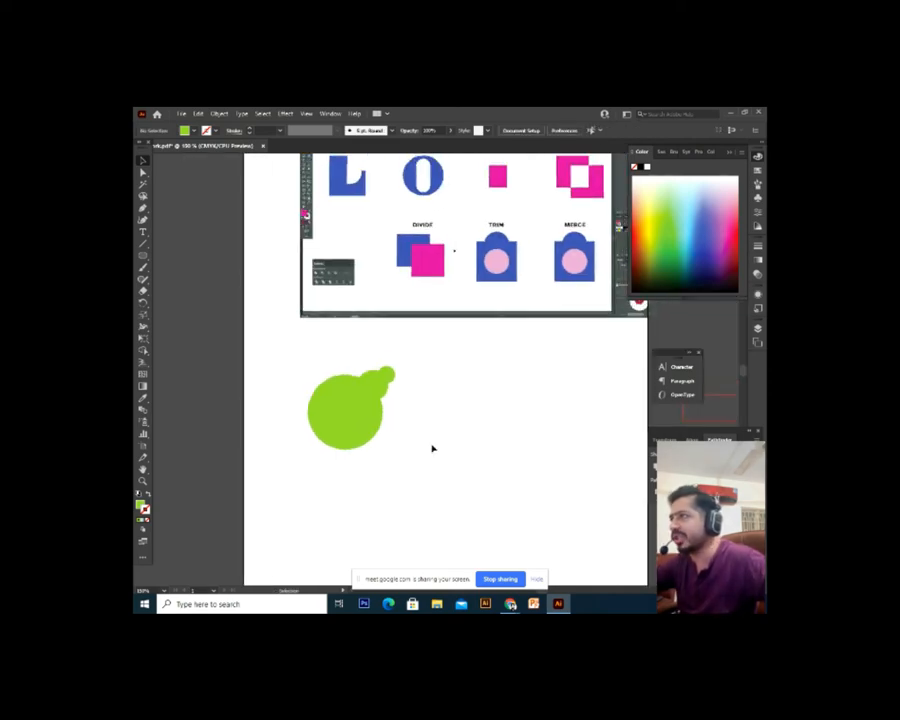
pyautogui.moveTo(404, 444); pyautogui.dragTo(402, 452)
# Unite all the circles, rotate the merged shape 180°, then delete it
pyautogui.moveTo(436, 353); pyautogui.dragTo(235, 545)
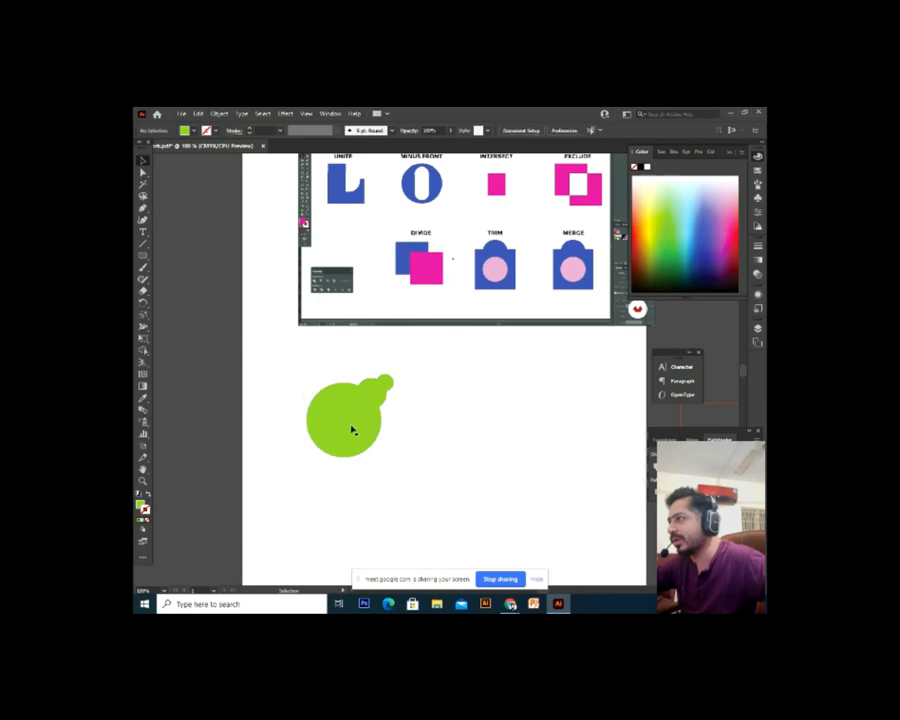
pyautogui.moveTo(354, 428); pyautogui.dragTo(425, 490)
pyautogui.hotkey('ctrl', 'z')
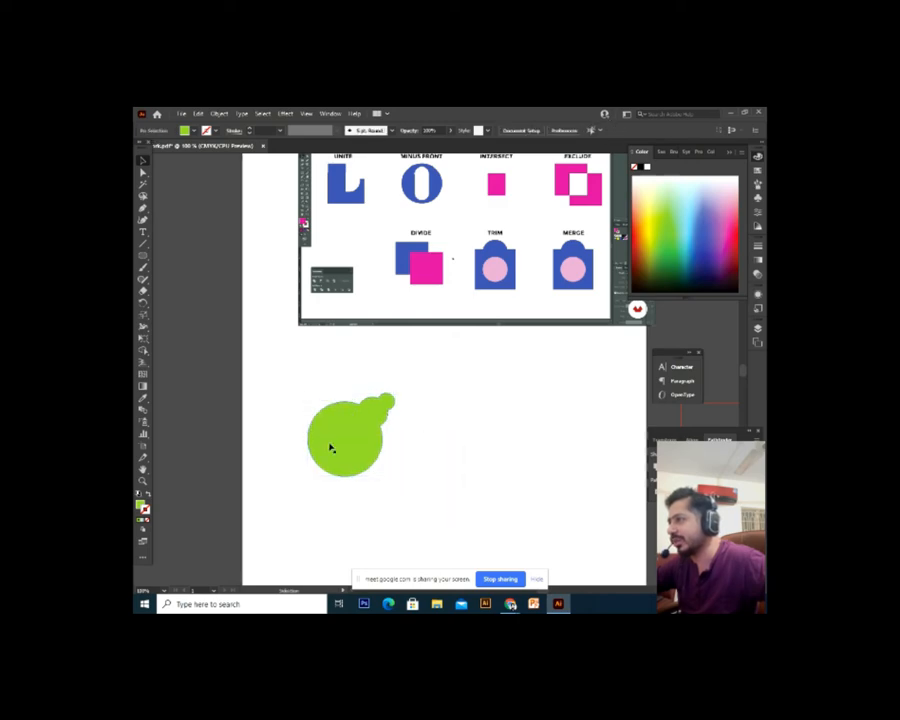
pyautogui.moveTo(331, 446); pyautogui.dragTo(475, 445)
pyautogui.scroll(3, 558, 510)
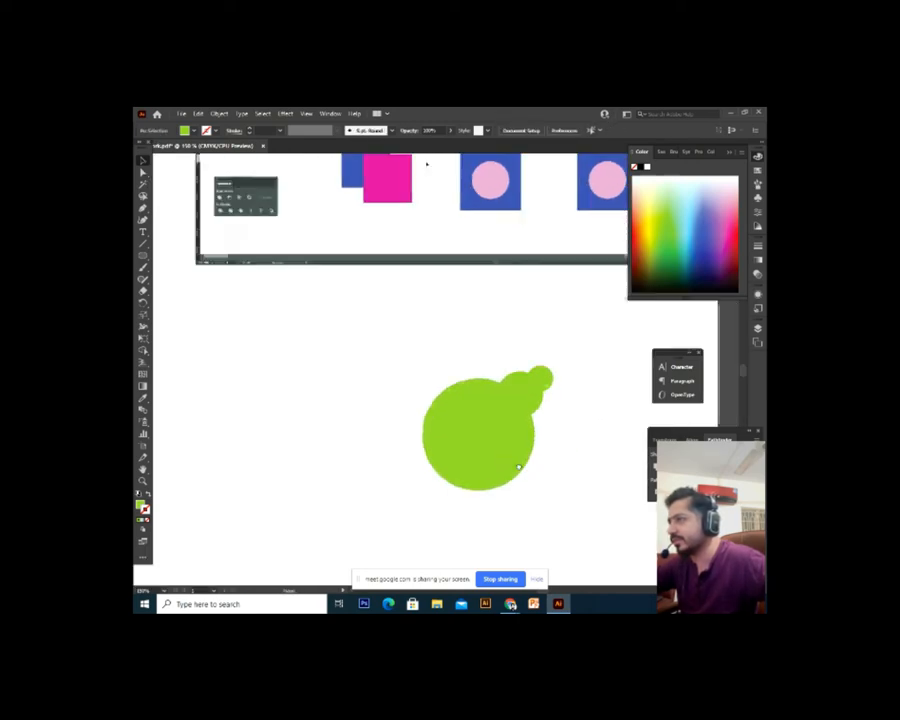
pyautogui.moveTo(554, 345); pyautogui.dragTo(442, 536)
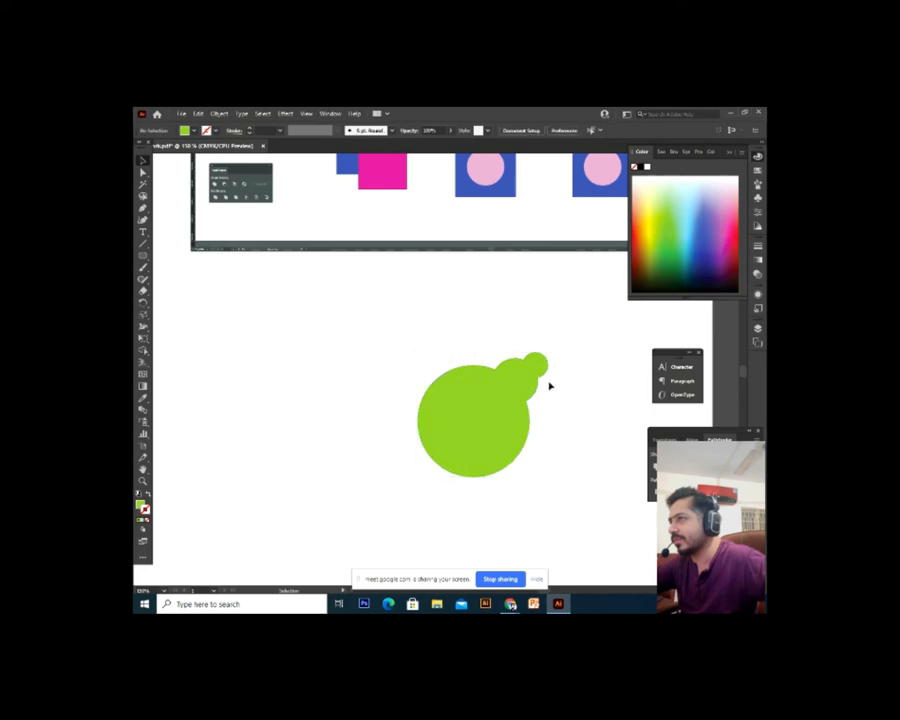
pyautogui.click(521, 388)
pyautogui.moveTo(551, 347); pyautogui.dragTo(568, 508)
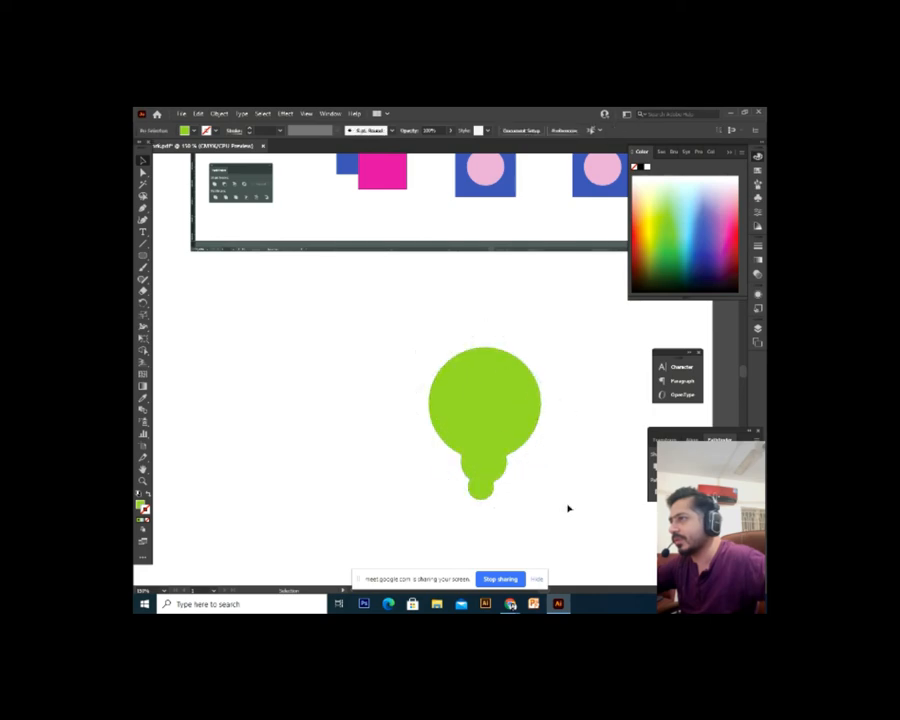
pyautogui.scroll(-3, 568, 508)
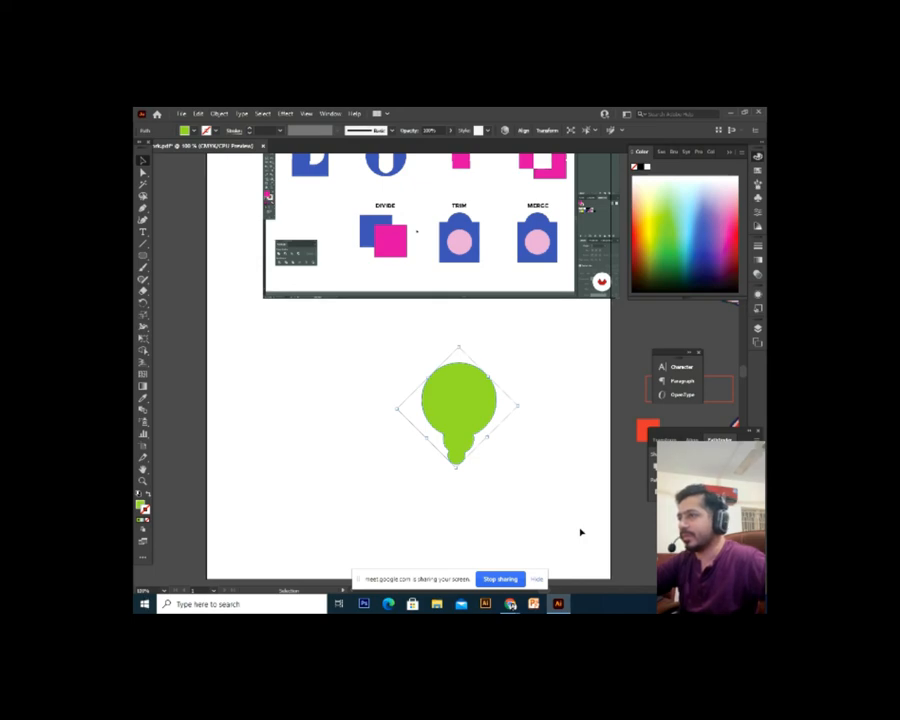
pyautogui.press('Delete')
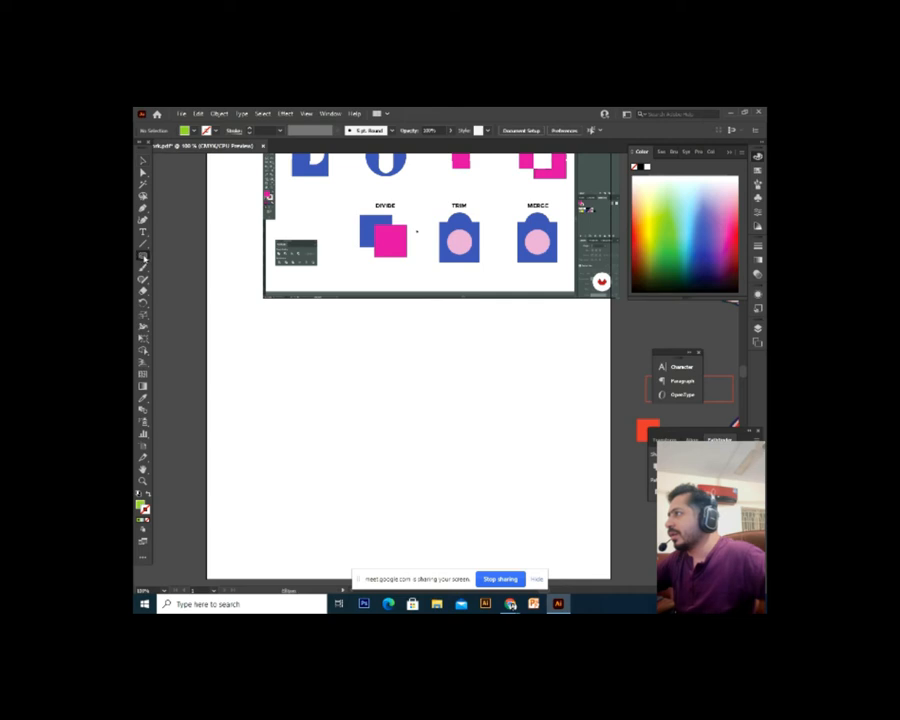
# Draw a green square with the Rectangle tool and Alt-drag an overlapping copy down-right
pyautogui.click(143, 256)
pyautogui.click(143, 256)
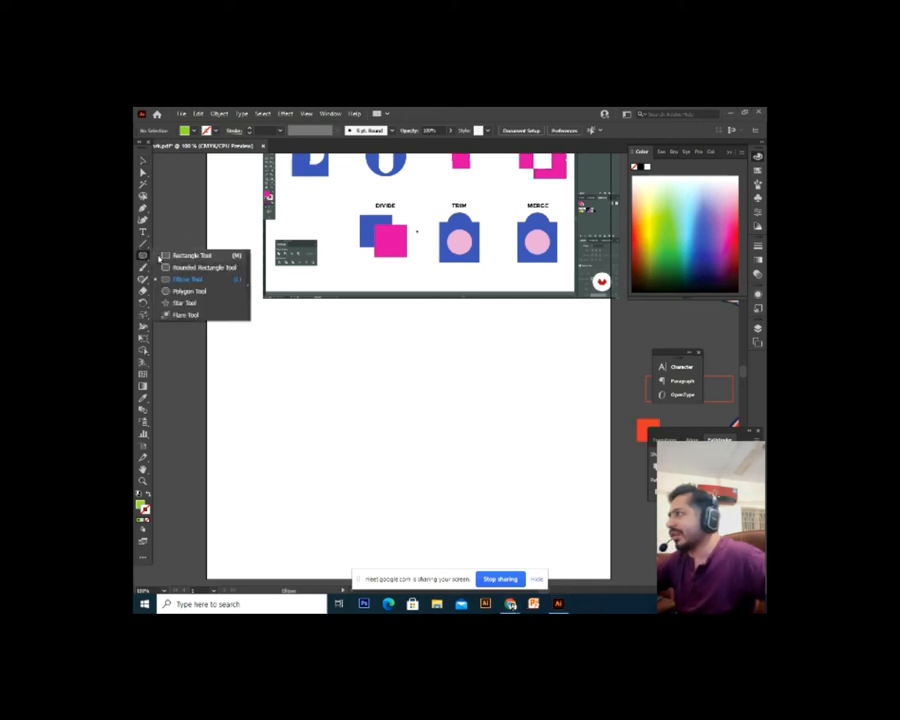
pyautogui.click(162, 257)
pyautogui.moveTo(269, 362); pyautogui.dragTo(367, 460)
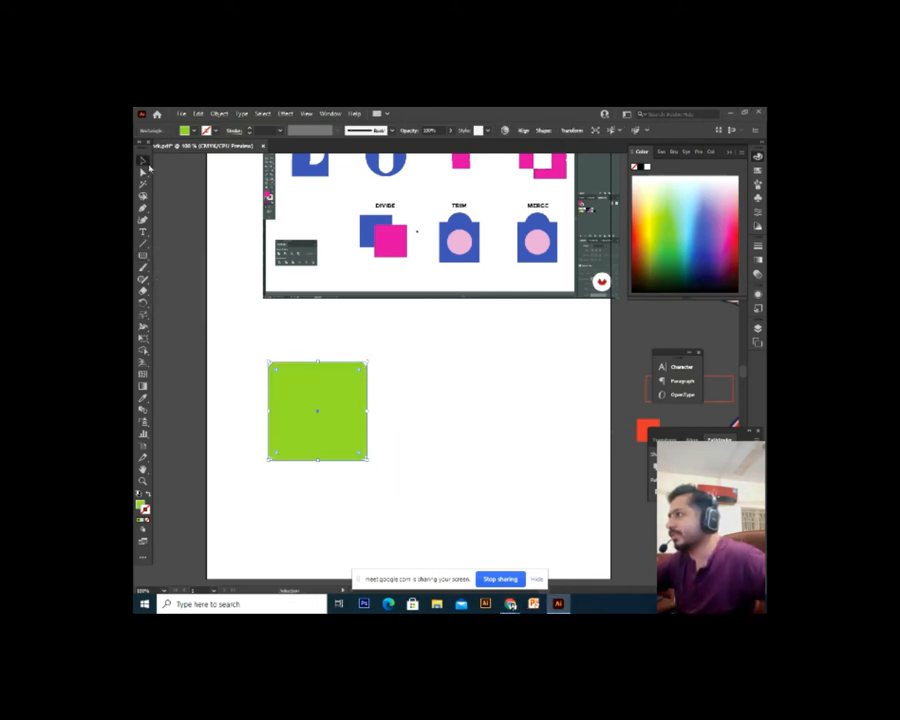
pyautogui.moveTo(489, 493); pyautogui.dragTo(486, 484)
pyautogui.keyDown('alt'); pyautogui.moveTo(340, 392); pyautogui.dragTo(380, 443); pyautogui.keyUp('alt')
# Make the copy purple with no stroke, try Minus Front, then undo it
pyautogui.click(706, 251)
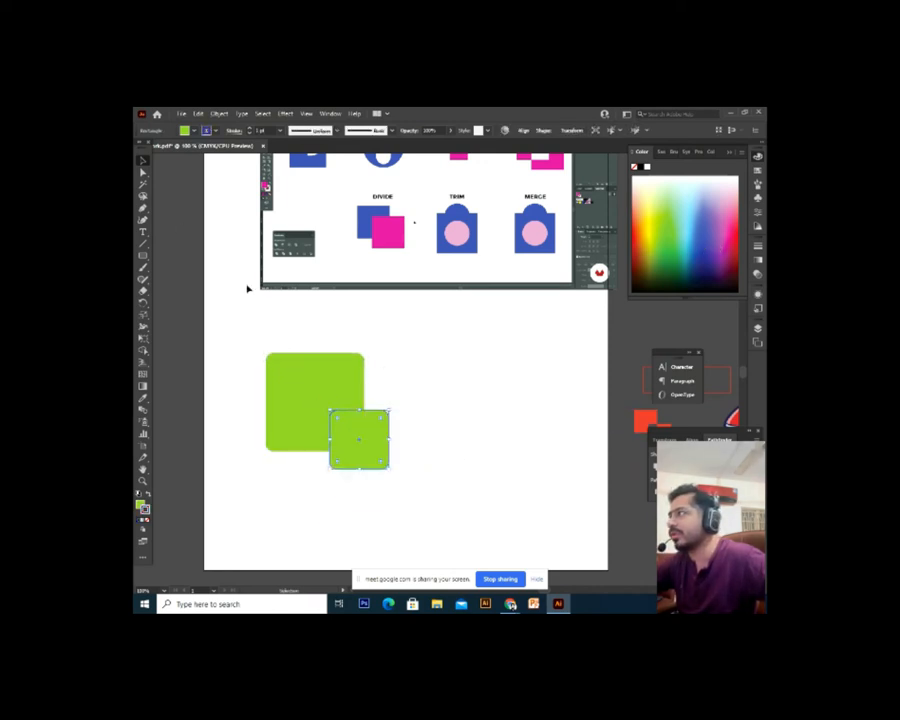
pyautogui.press('/')
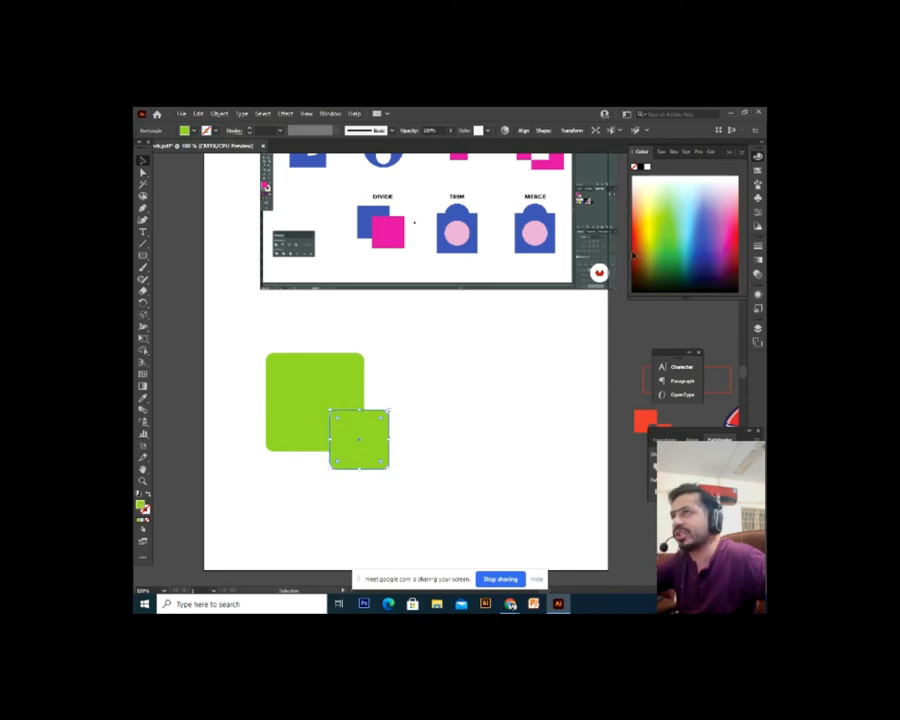
pyautogui.click(714, 237)
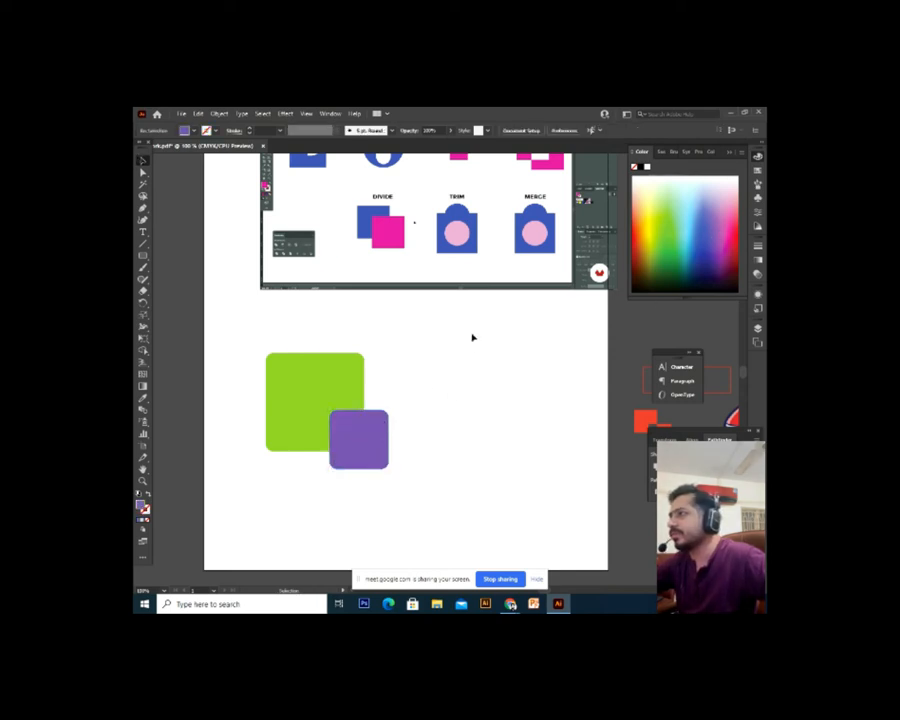
pyautogui.moveTo(472, 337); pyautogui.dragTo(290, 465)
pyautogui.click(673, 467)
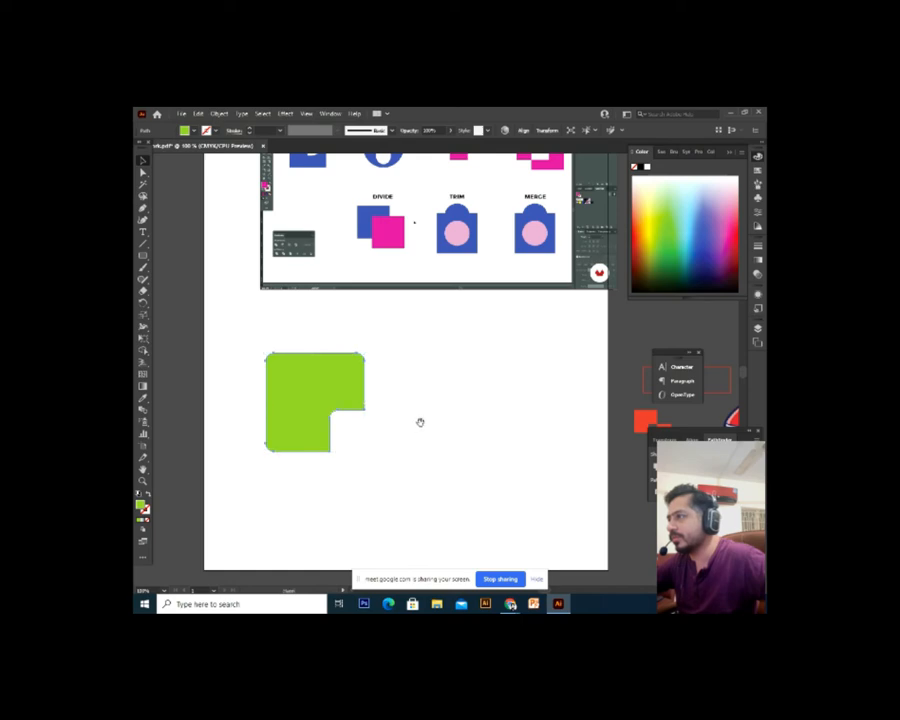
pyautogui.moveTo(431, 422); pyautogui.dragTo(476, 458)
pyautogui.hotkey('ctrl', 'z')
pyautogui.moveTo(521, 520); pyautogui.dragTo(512, 438)
pyautogui.click(514, 444)
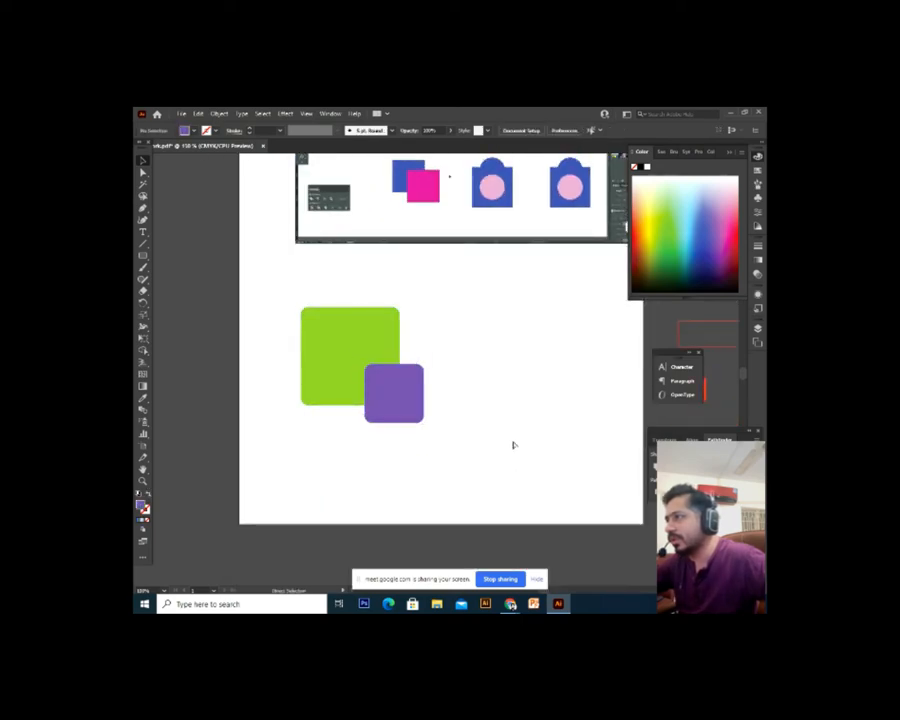
# Shrink the purple square around its centre over the green square's bottom corner
pyautogui.hotkey('ctrl', '=')
pyautogui.moveTo(476, 372); pyautogui.dragTo(483, 375)
pyautogui.click(303, 358)
pyautogui.click(472, 433)
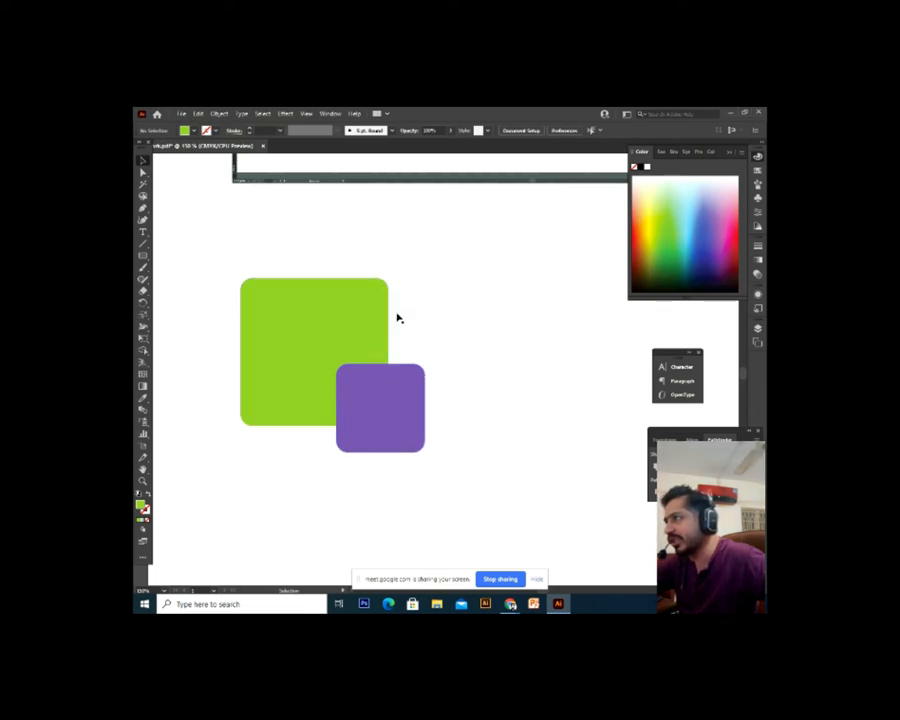
pyautogui.moveTo(378, 432); pyautogui.dragTo(306, 420)
pyautogui.hotkey('ctrl', 'z')
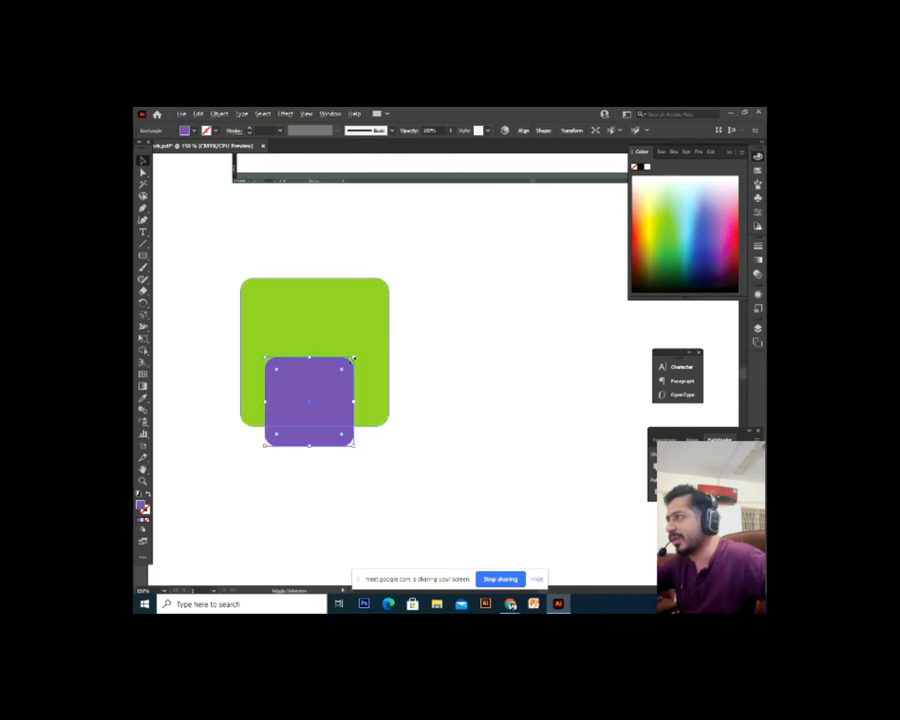
pyautogui.click(354, 360)
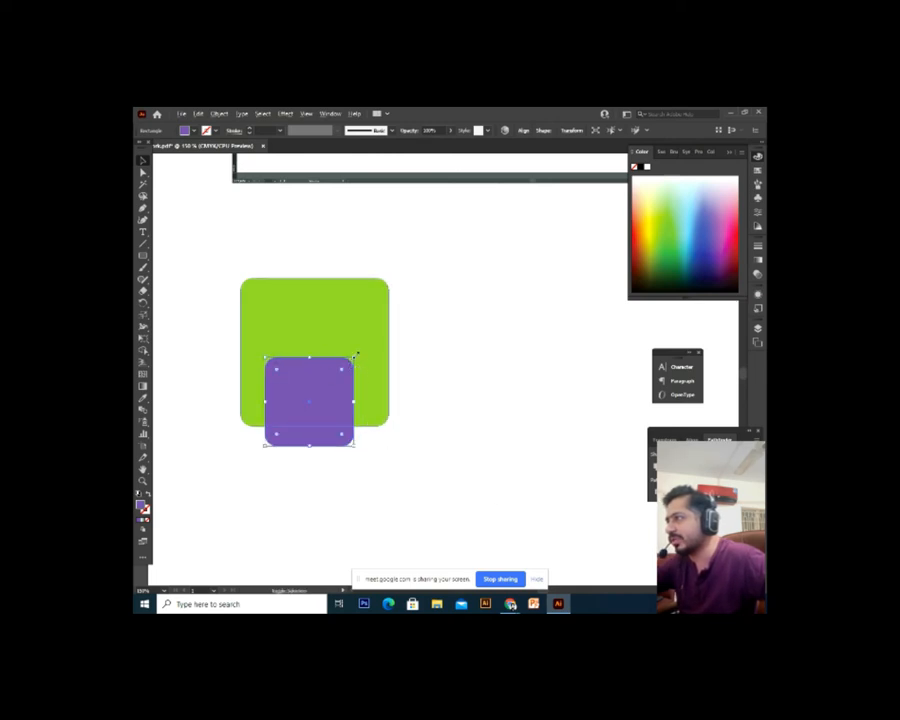
pyautogui.moveTo(355, 356); pyautogui.dragTo(340, 371)
pyautogui.click(388, 506)
pyautogui.moveTo(325, 431); pyautogui.dragTo(402, 289)
pyautogui.click(343, 472)
pyautogui.hotkey('ctrl', 'z')
# Align the squares and apply Minus Front (Ctrl+8) to cut the notch, undoing a trial rotation
pyautogui.press('v')
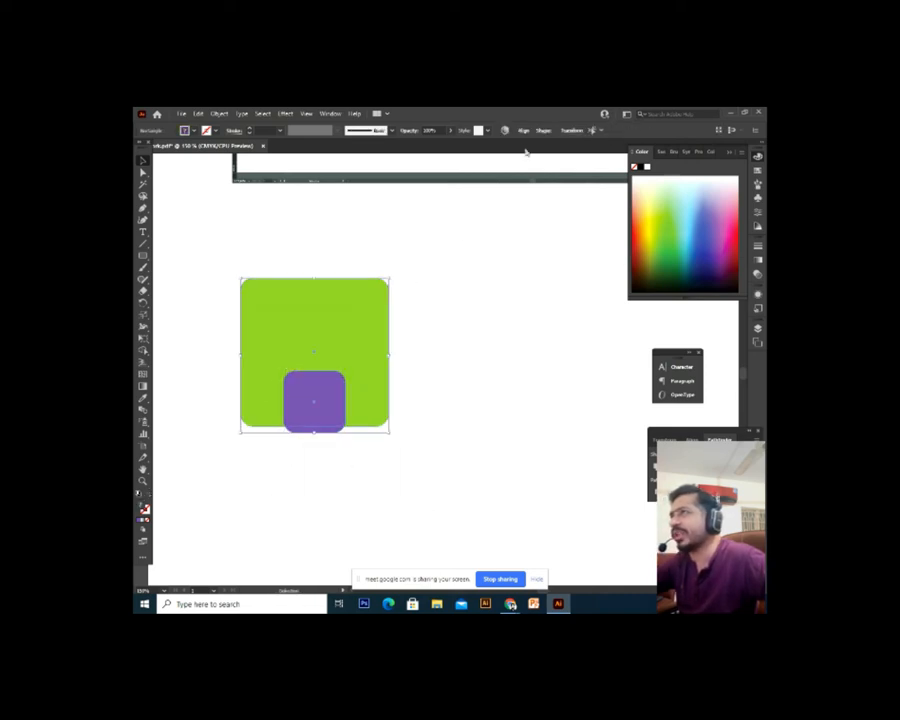
pyautogui.click(522, 131)
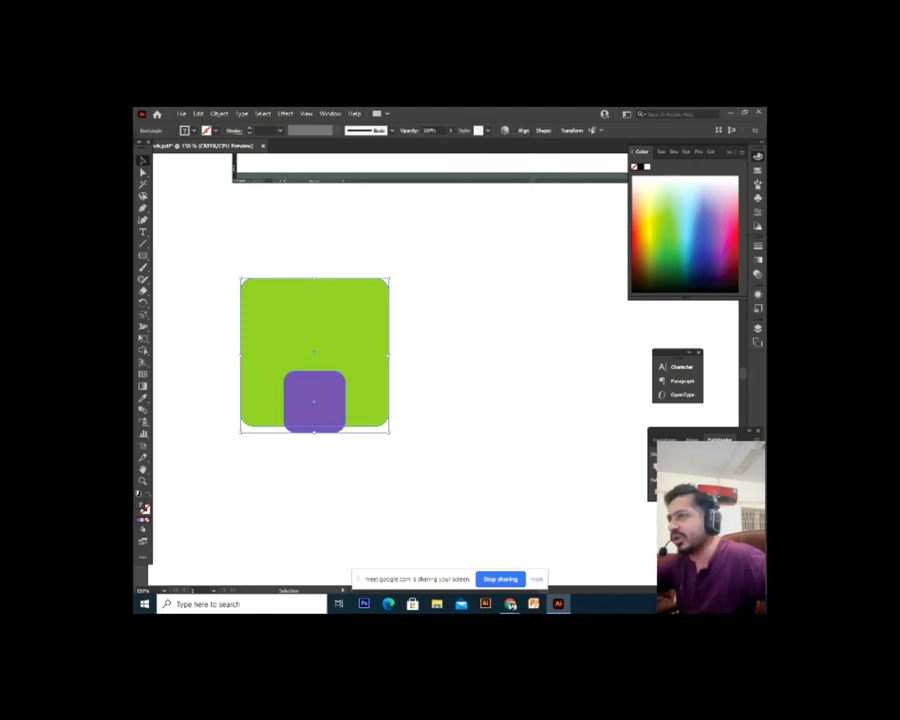
pyautogui.hotkey('ctrl', '8')
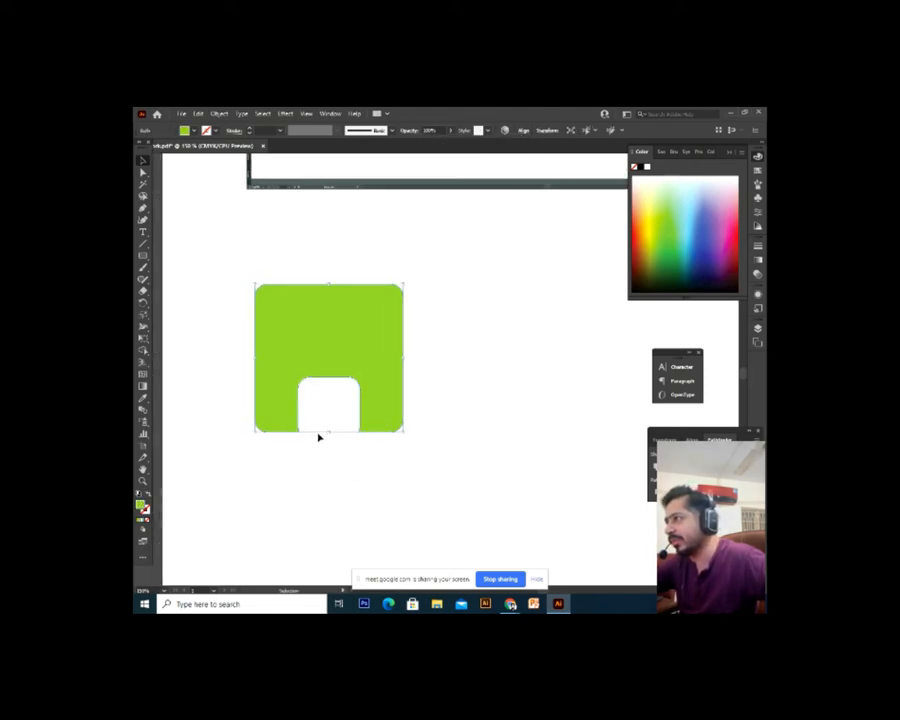
pyautogui.click(333, 421)
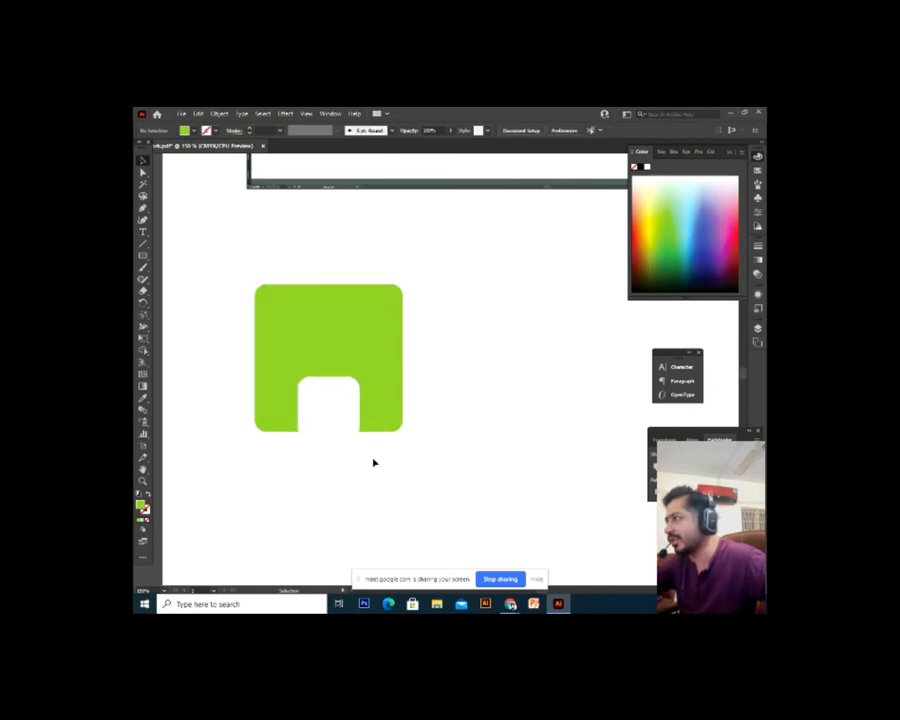
pyautogui.click(354, 354)
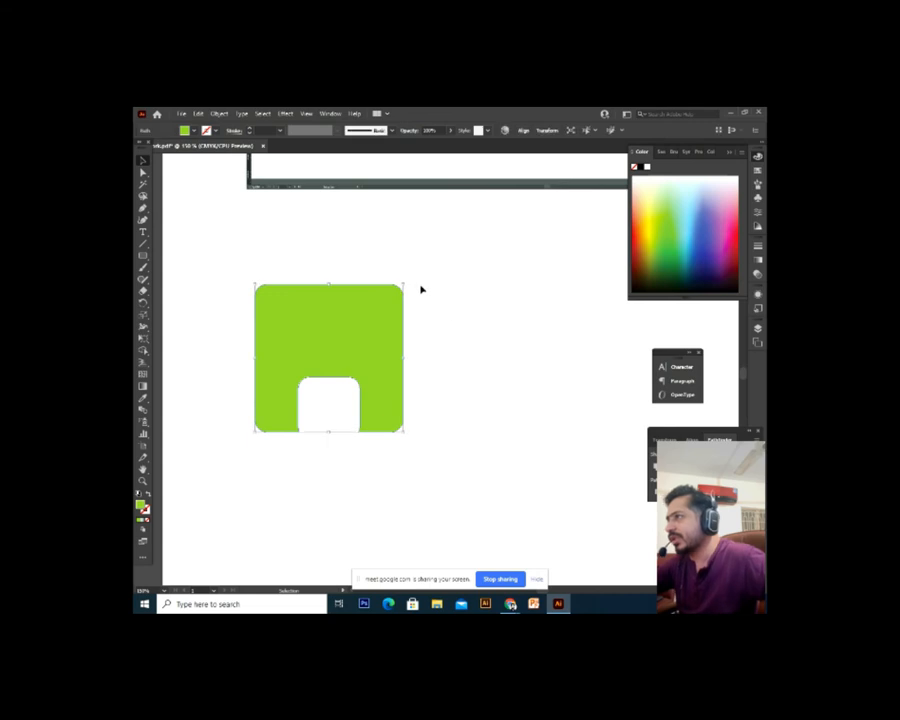
pyautogui.moveTo(406, 284); pyautogui.dragTo(280, 296)
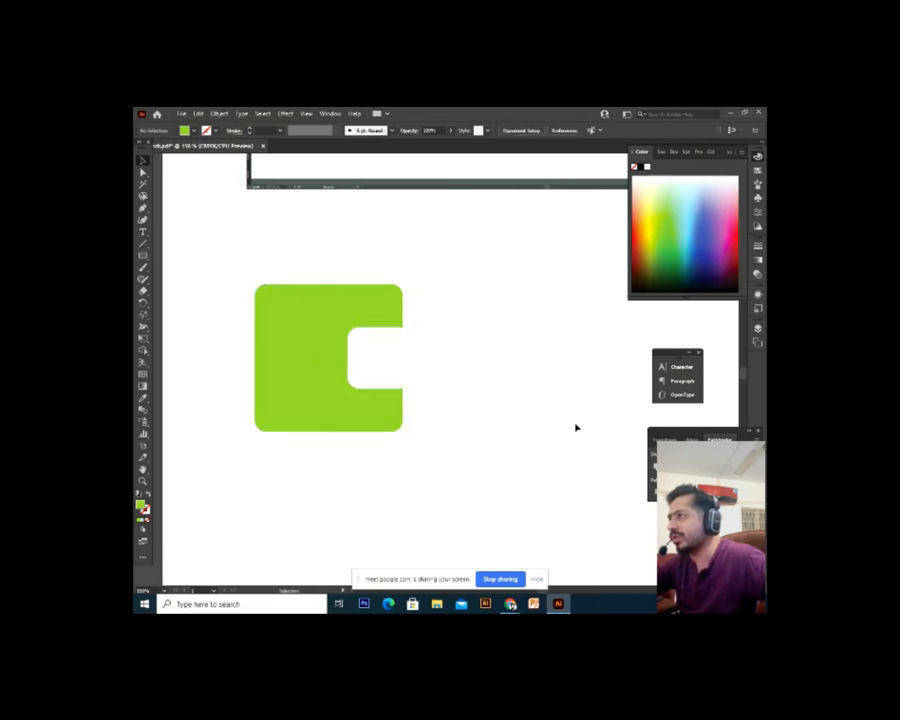
pyautogui.scroll(2, 458, 440)
pyautogui.hotkey('ctrl', 'z')
# Delete the notched shape, restore it once, then reselect and delete it for good
pyautogui.click(381, 492)
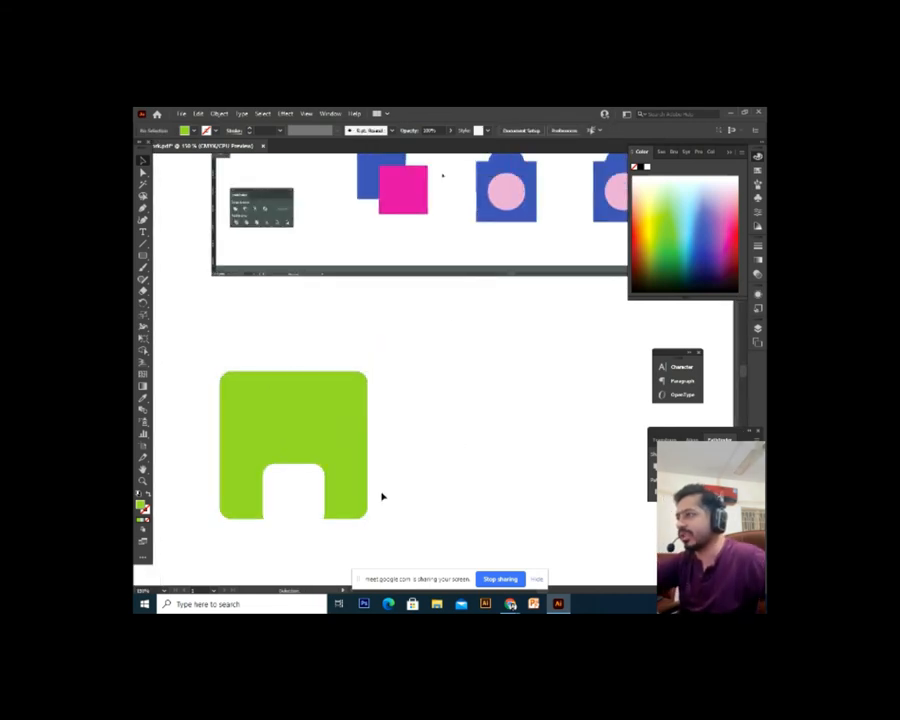
pyautogui.click(362, 478)
pyautogui.press('Delete')
pyautogui.hotkey('ctrl', '-')
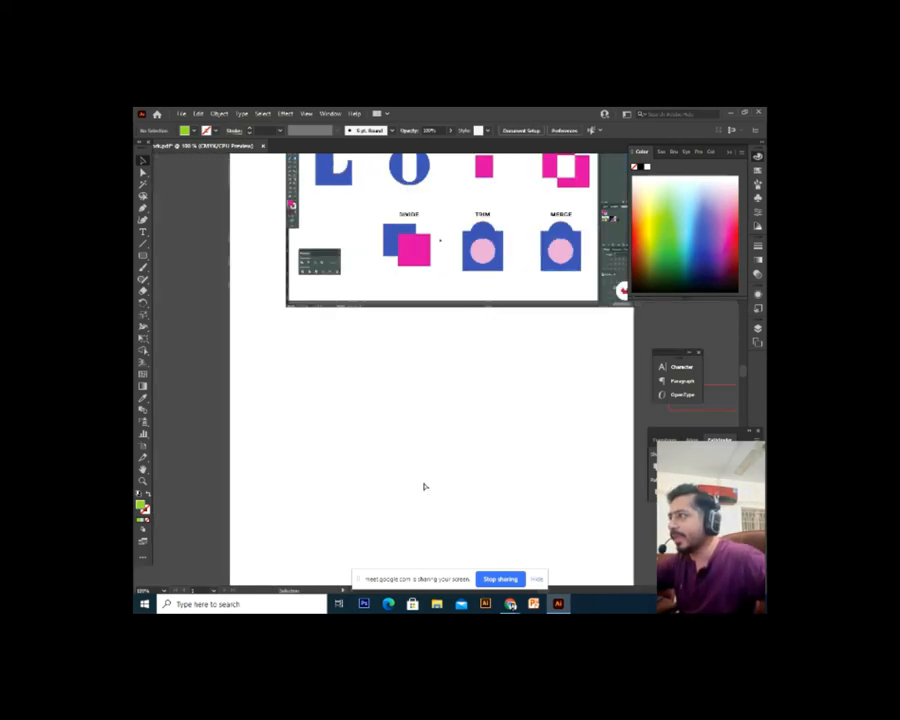
pyautogui.hotkey('ctrl', 'z')
pyautogui.hotkey('ctrl', '+')
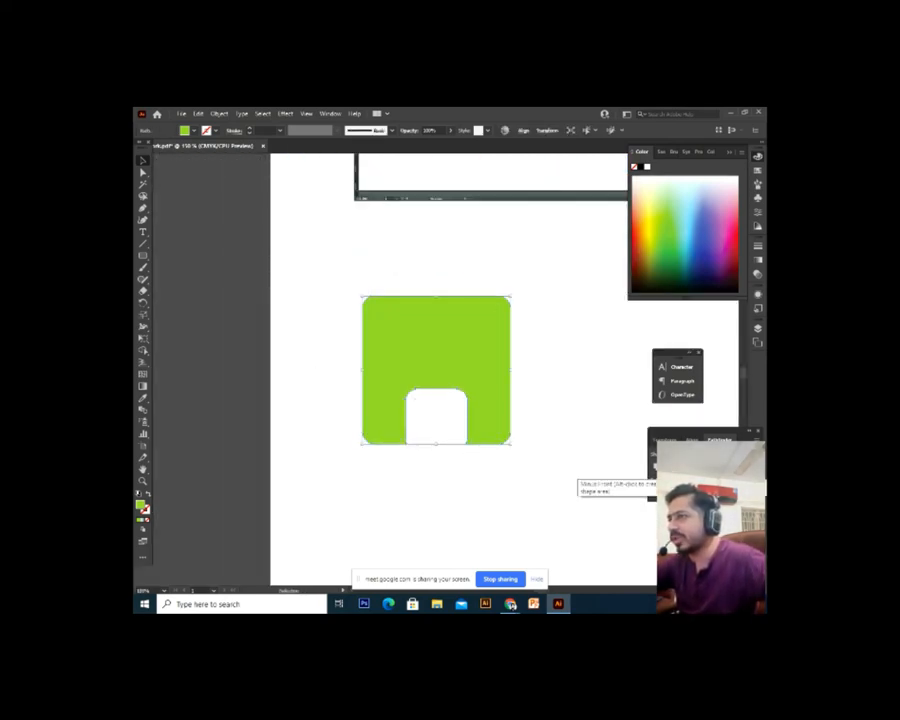
pyautogui.moveTo(598, 444); pyautogui.dragTo(580, 457)
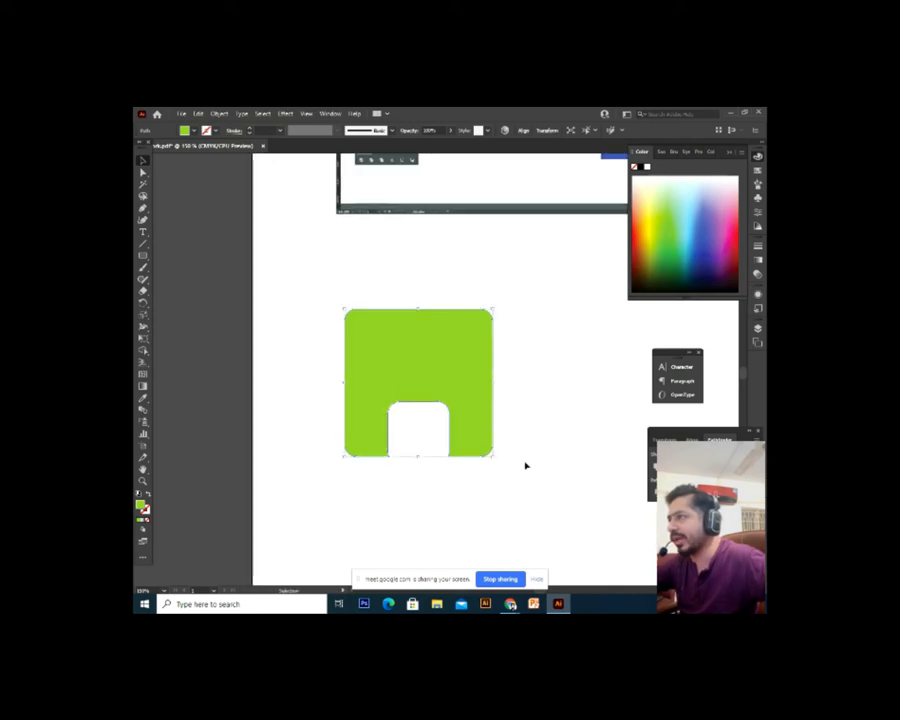
pyautogui.click(465, 473)
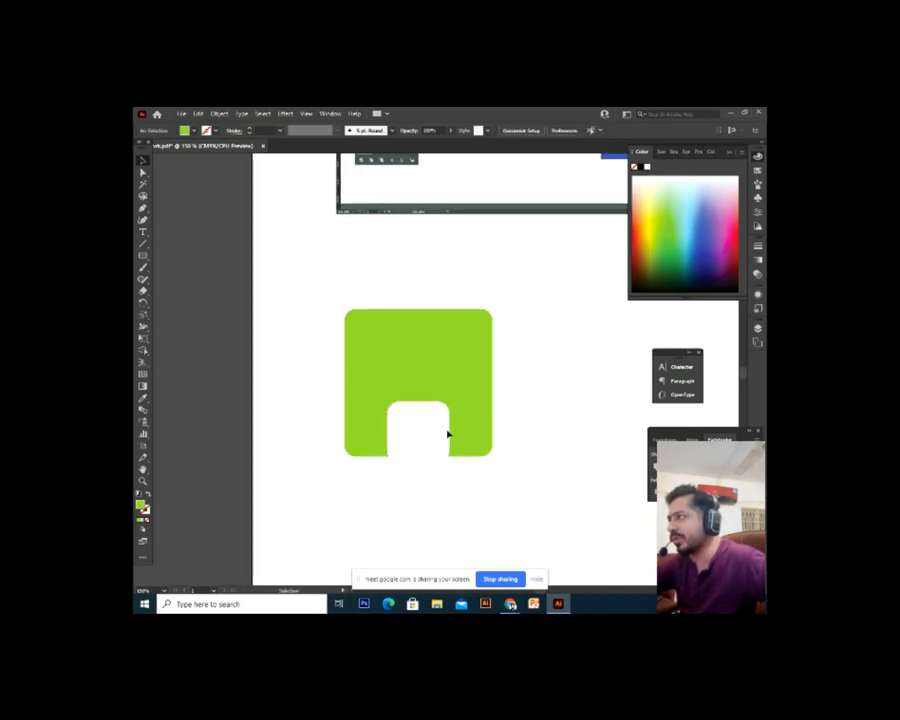
pyautogui.moveTo(488, 420); pyautogui.dragTo(479, 451)
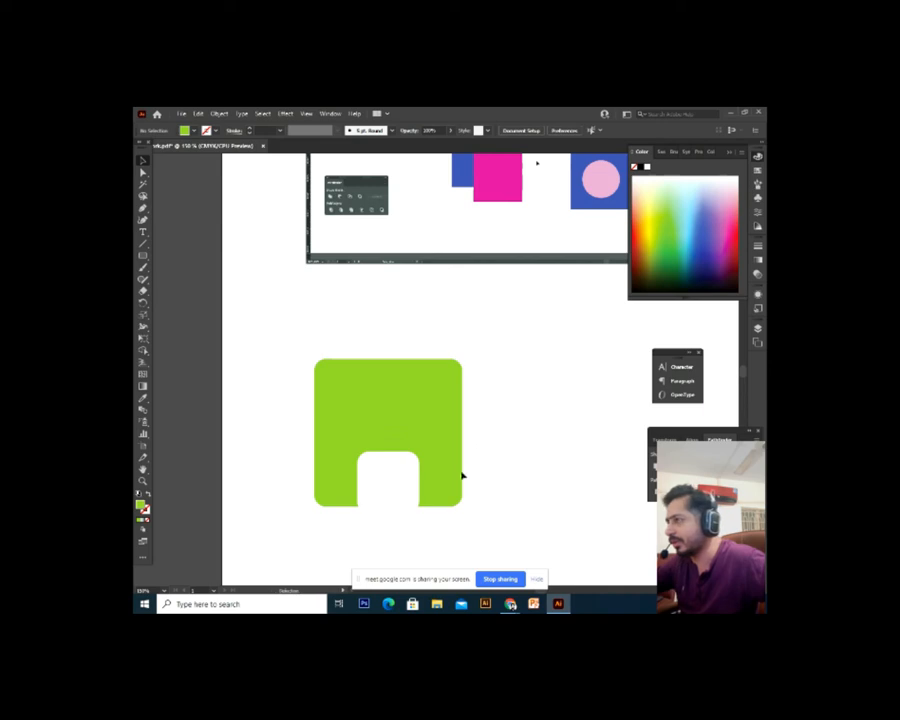
pyautogui.click(430, 466)
pyautogui.press('Delete')
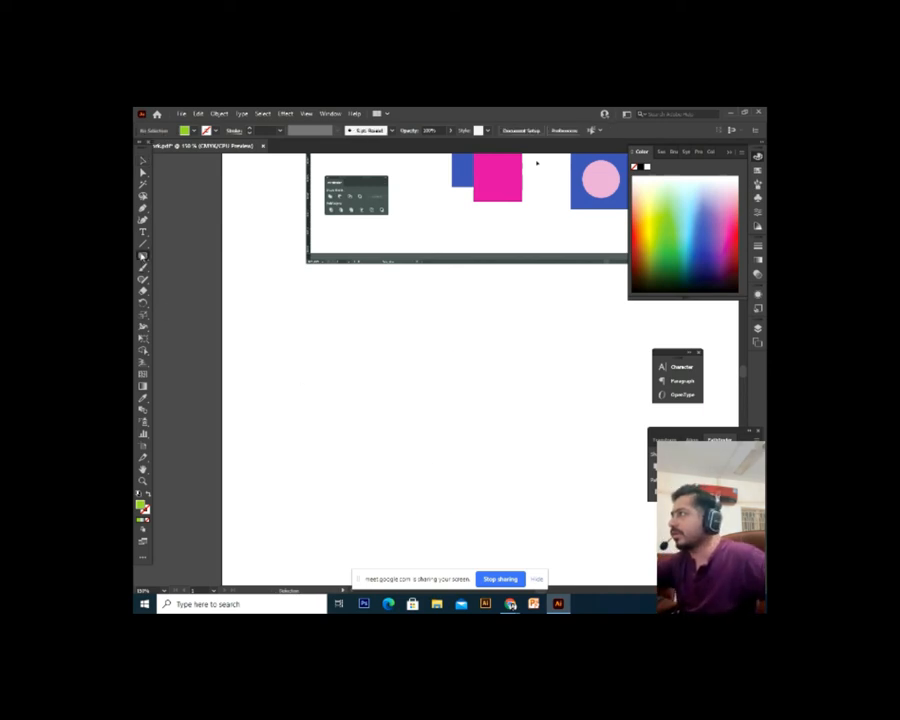
# Draw a large green rounded square and check the Window panel list
pyautogui.moveTo(345, 345); pyautogui.dragTo(447, 447)
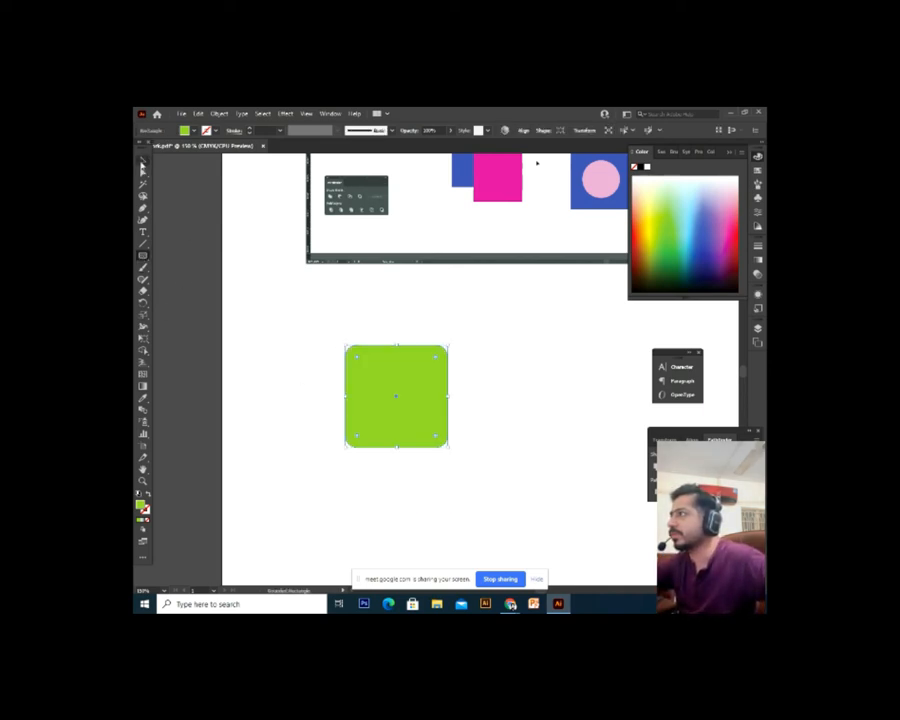
pyautogui.press('v')
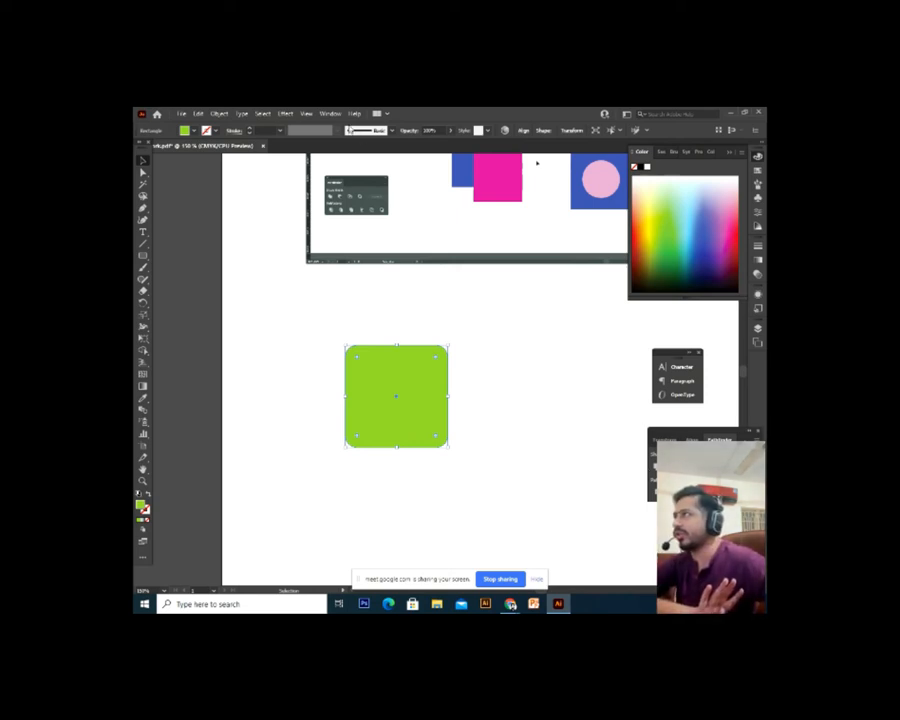
pyautogui.click(330, 113)
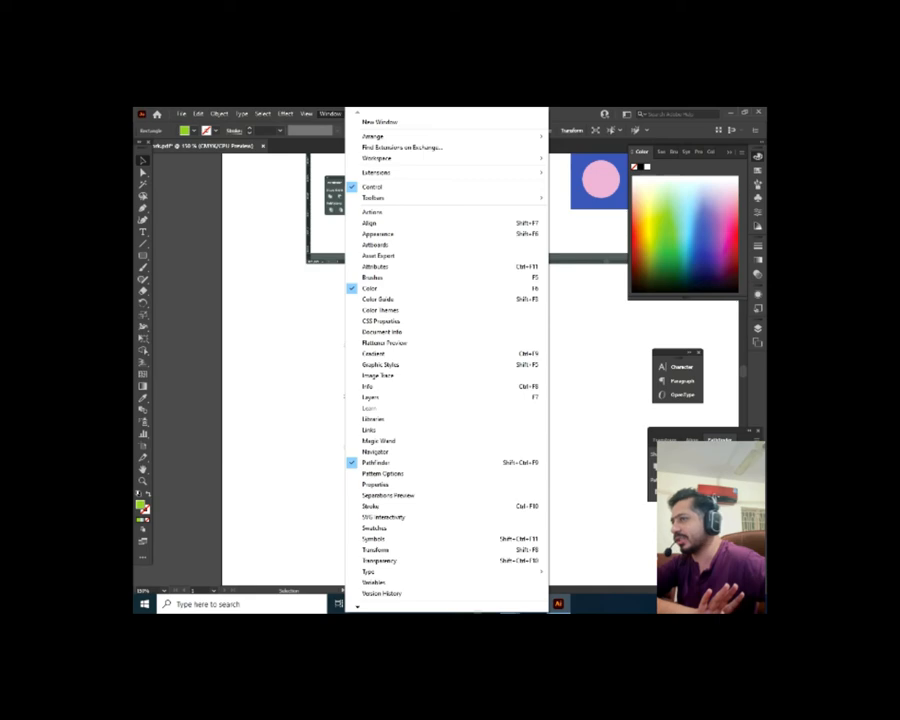
pyautogui.click(602, 420)
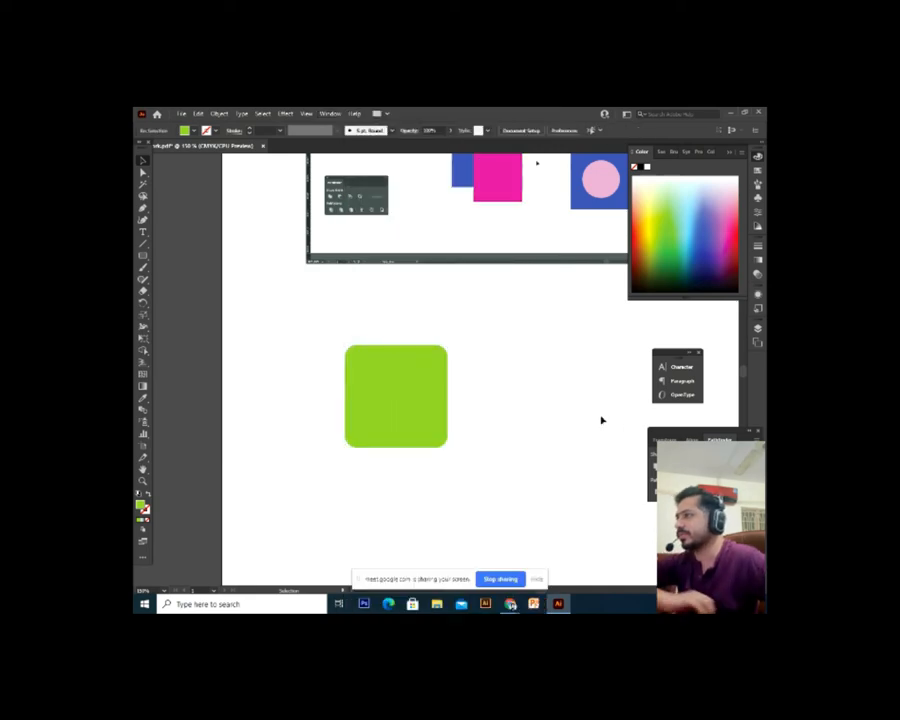
pyautogui.moveTo(497, 448); pyautogui.dragTo(478, 422)
# Place smaller rounded squares at its top-left and bottom-right corners and select all three
pyautogui.click(414, 380)
pyautogui.press('a')
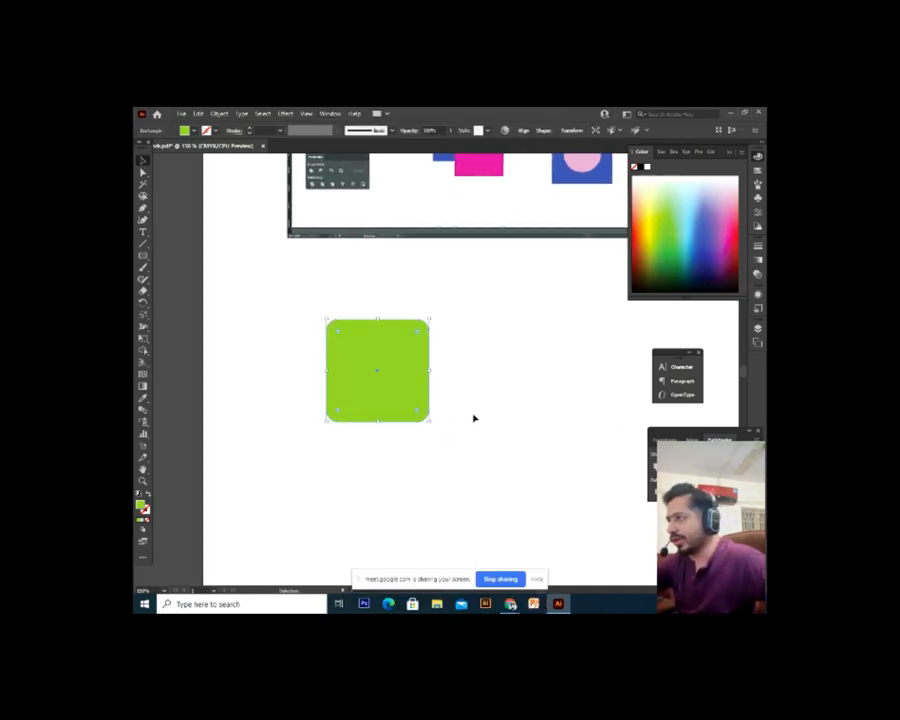
pyautogui.moveTo(395, 378); pyautogui.dragTo(493, 381)
pyautogui.moveTo(442, 430); pyautogui.dragTo(336, 320)
pyautogui.click(466, 422)
pyautogui.click(495, 360)
pyautogui.moveTo(510, 297); pyautogui.dragTo(274, 521)
pyautogui.click(259, 469)
pyautogui.moveTo(318, 329); pyautogui.dragTo(261, 307)
pyautogui.moveTo(385, 410); pyautogui.dragTo(431, 374)
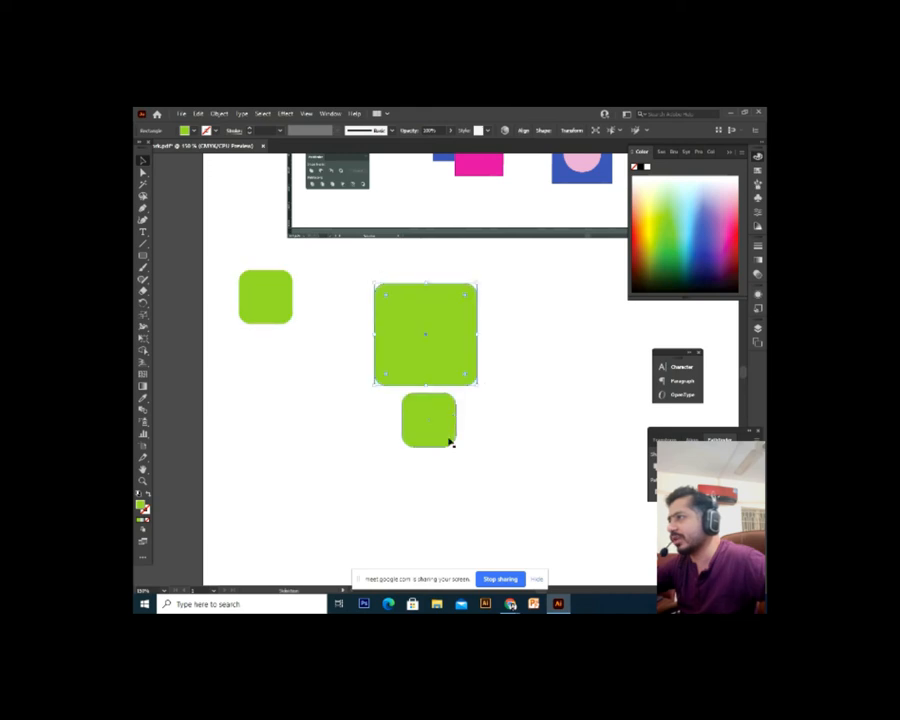
pyautogui.moveTo(450, 440); pyautogui.dragTo(472, 408)
pyautogui.hotkey('ctrl', 'z')
pyautogui.hotkey('ctrl', 'z')
pyautogui.hotkey('ctrl', 'z')
pyautogui.moveTo(482, 301); pyautogui.dragTo(239, 537)
pyautogui.click(657, 467)
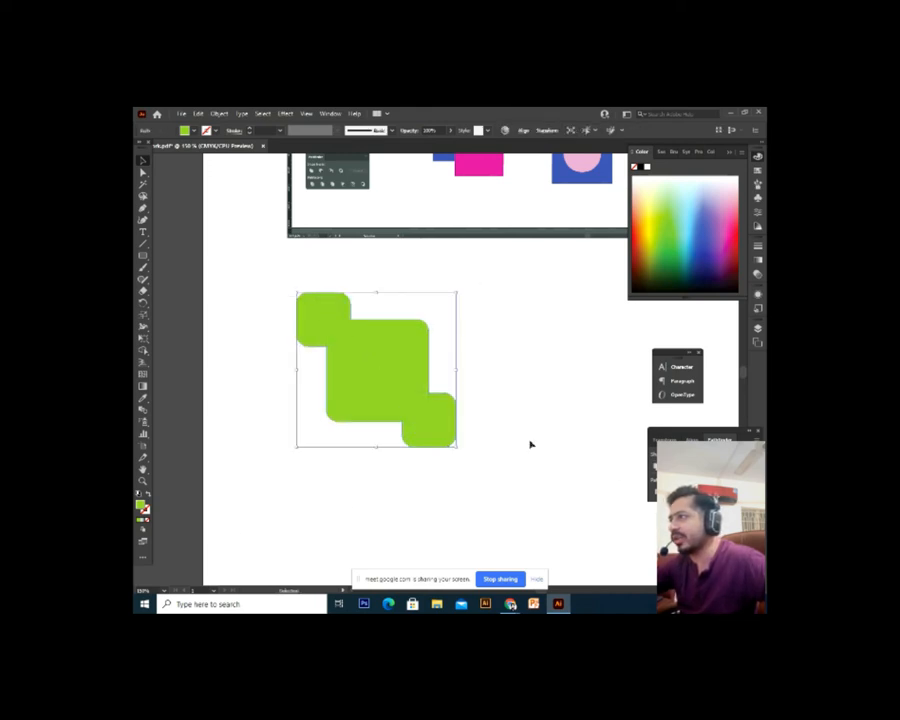
pyautogui.moveTo(414, 440); pyautogui.dragTo(542, 458)
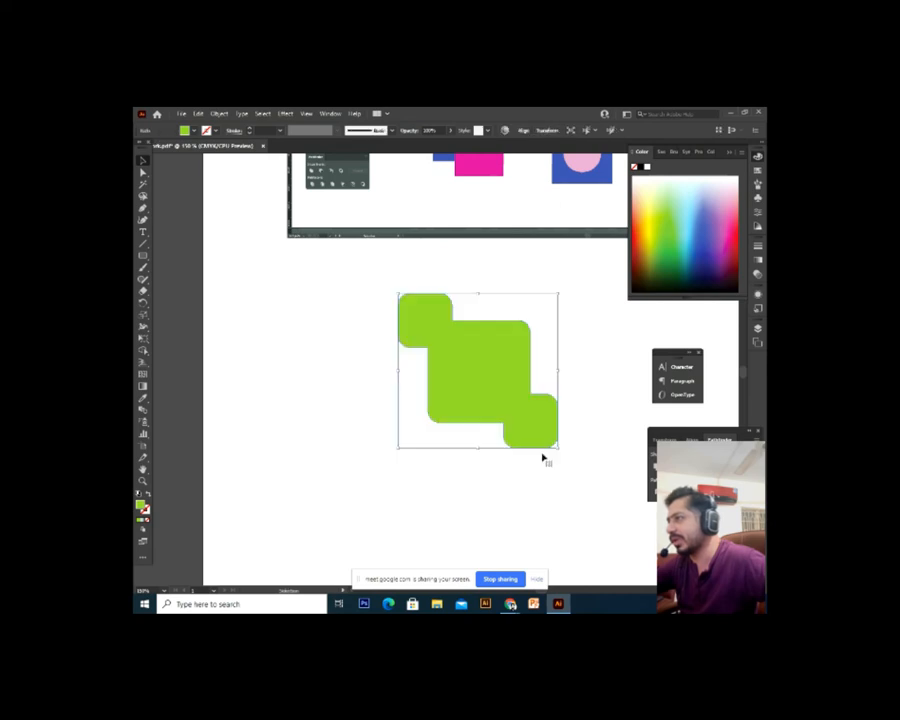
pyautogui.click(473, 463)
pyautogui.click(440, 412)
pyautogui.moveTo(475, 411); pyautogui.dragTo(355, 386)
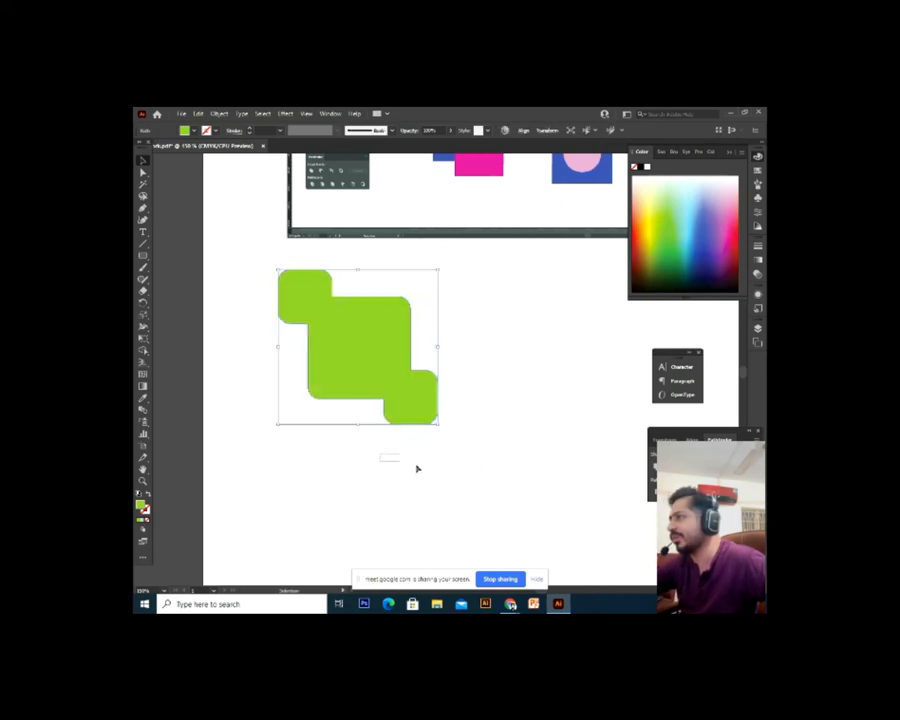
pyautogui.click(430, 470)
pyautogui.hotkey('ctrl', 'z')
pyautogui.hotkey('ctrl', 'z')
pyautogui.hotkey('ctrl', 'z')
pyautogui.hotkey('ctrl', 'z')
pyautogui.hotkey('ctrl', 'z')
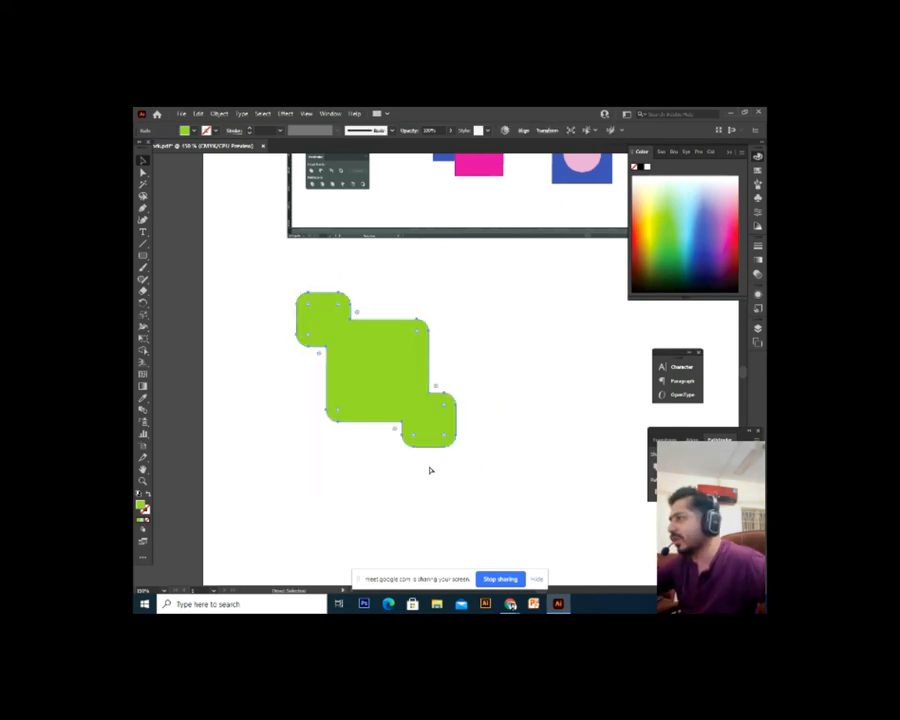
# Select all three rounded squares and subtract the two small ones from the big square with Minus Front
pyautogui.press('v')
pyautogui.click(506, 442)
pyautogui.click(430, 432)
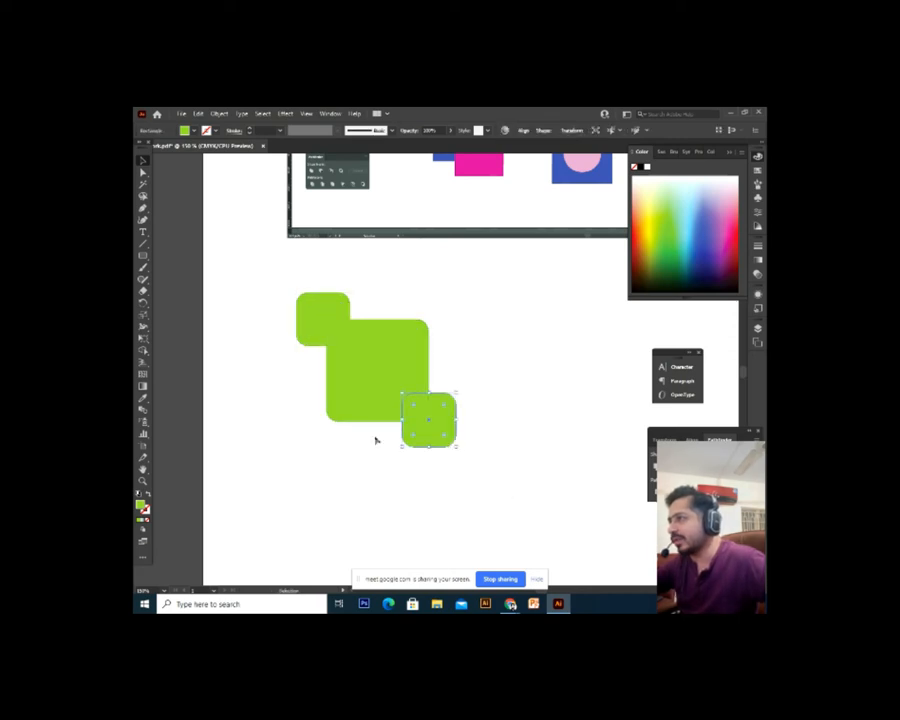
pyautogui.moveTo(338, 332); pyautogui.dragTo(344, 344)
pyautogui.click(439, 421)
pyautogui.hotkey('ctrl', 'z')
pyautogui.click(483, 367)
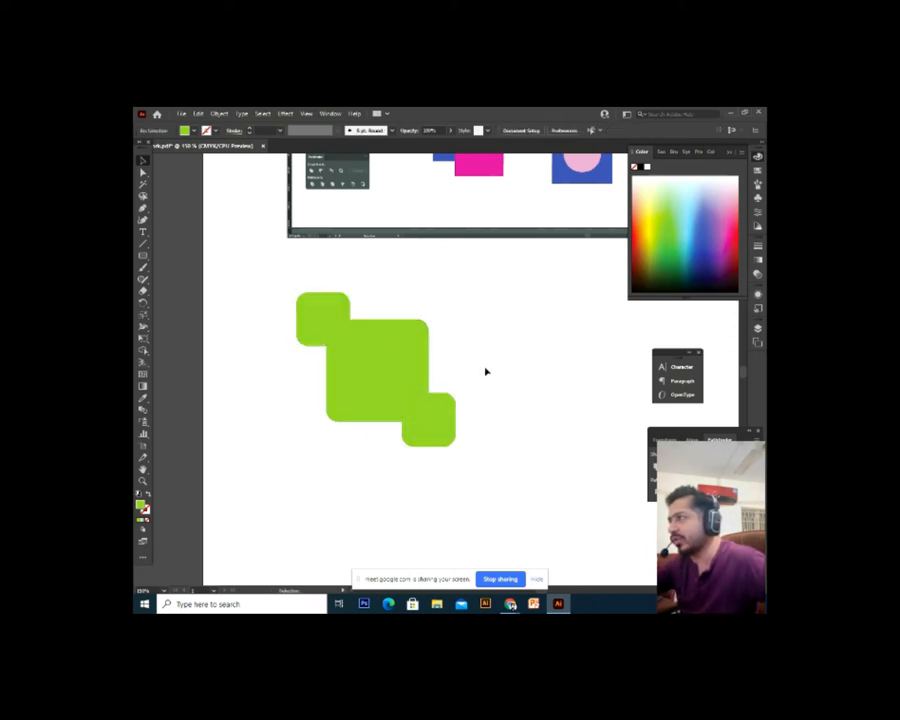
pyautogui.moveTo(503, 279); pyautogui.dragTo(270, 484)
pyautogui.click(668, 458)
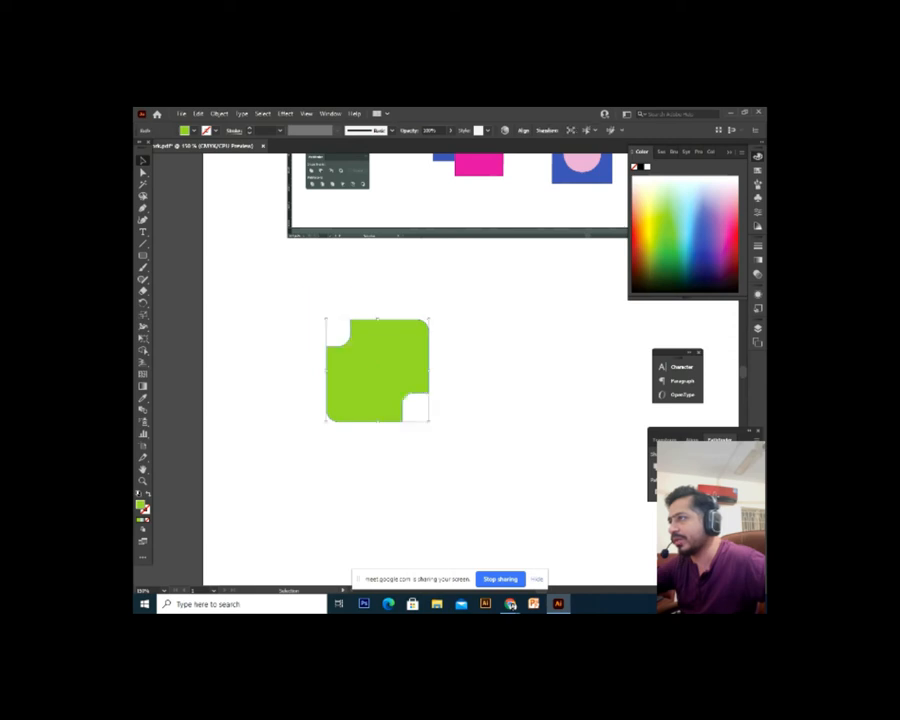
# Undo the subtraction to restore the three squares, then apply Minus Front again
pyautogui.click(424, 487)
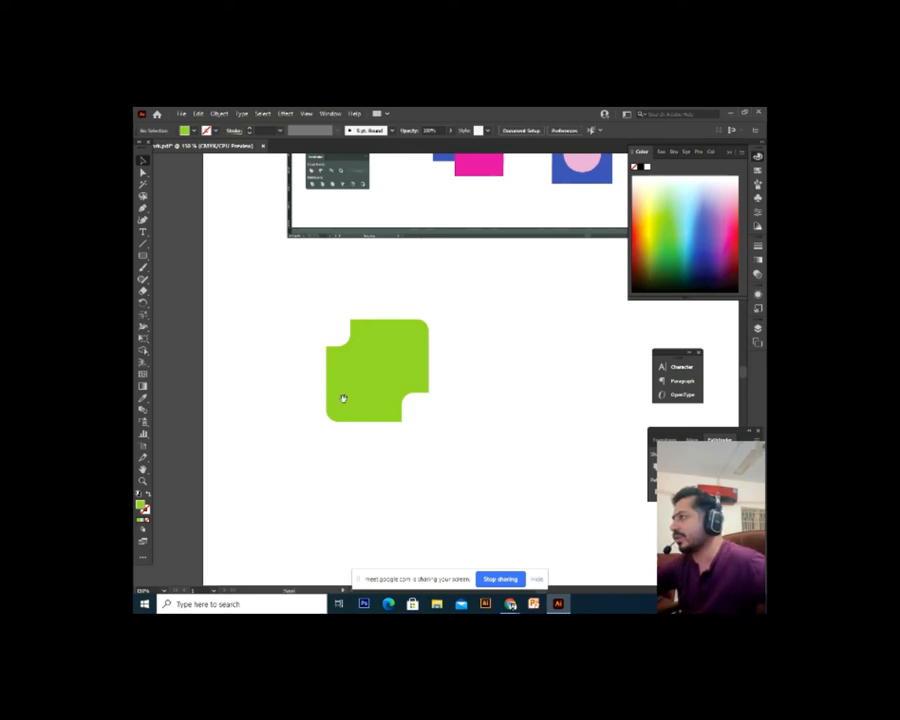
pyautogui.hotkey('ctrl', 'z')
pyautogui.hotkey('ctrl', 'z')
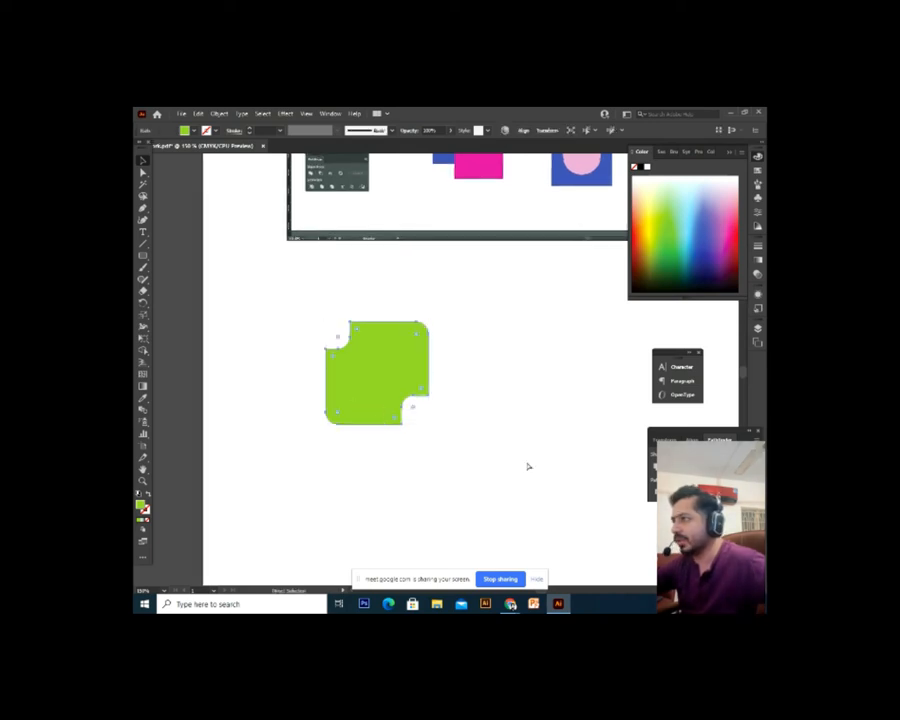
pyautogui.press('v')
pyautogui.click(689, 467)
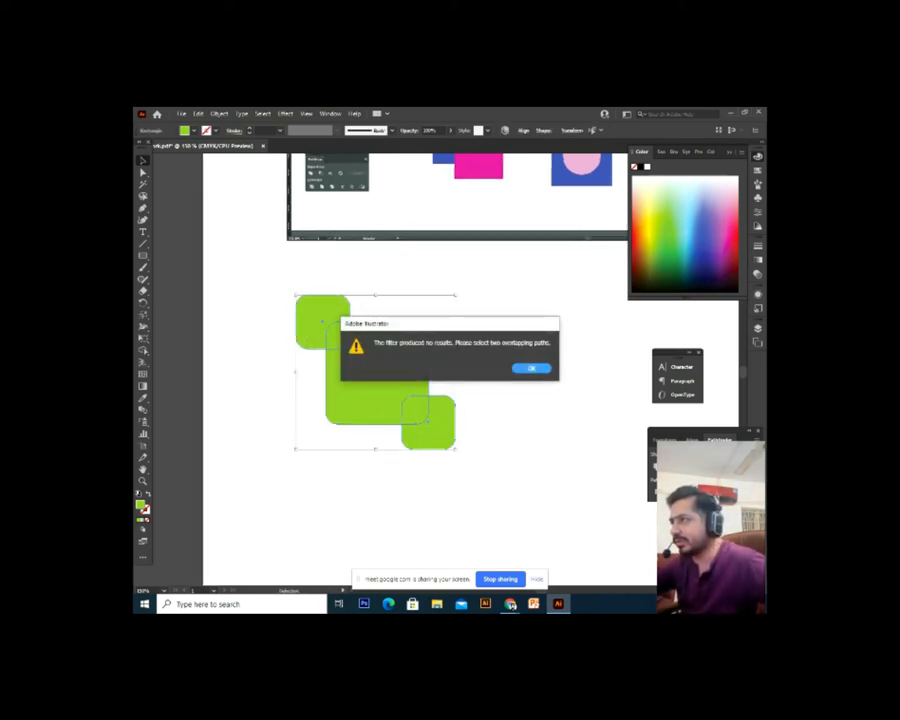
pyautogui.click(531, 368)
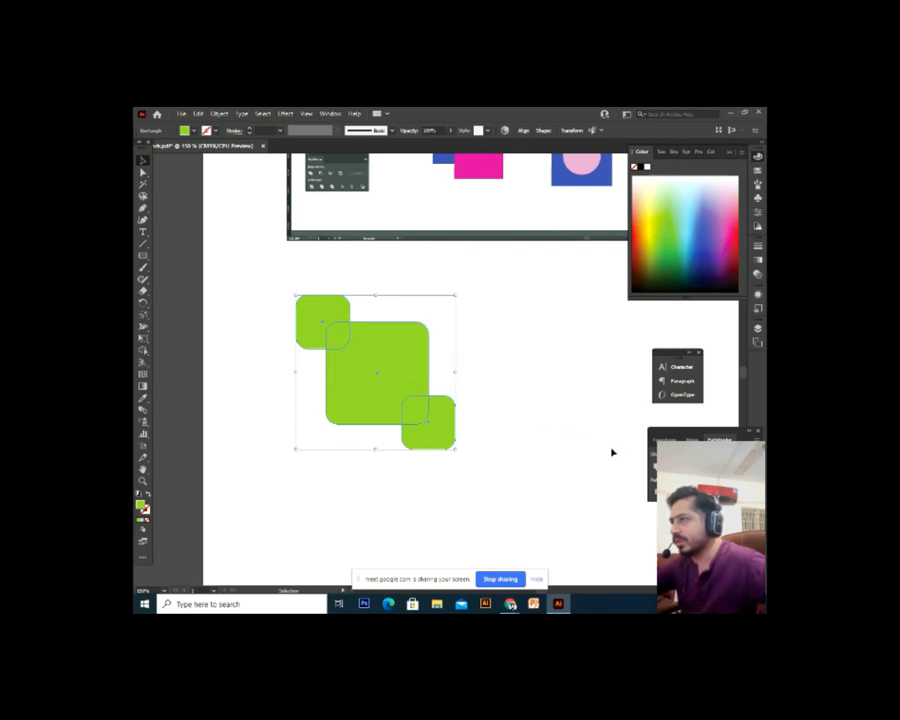
pyautogui.hotkey('ctrl', 'shift', 'a')
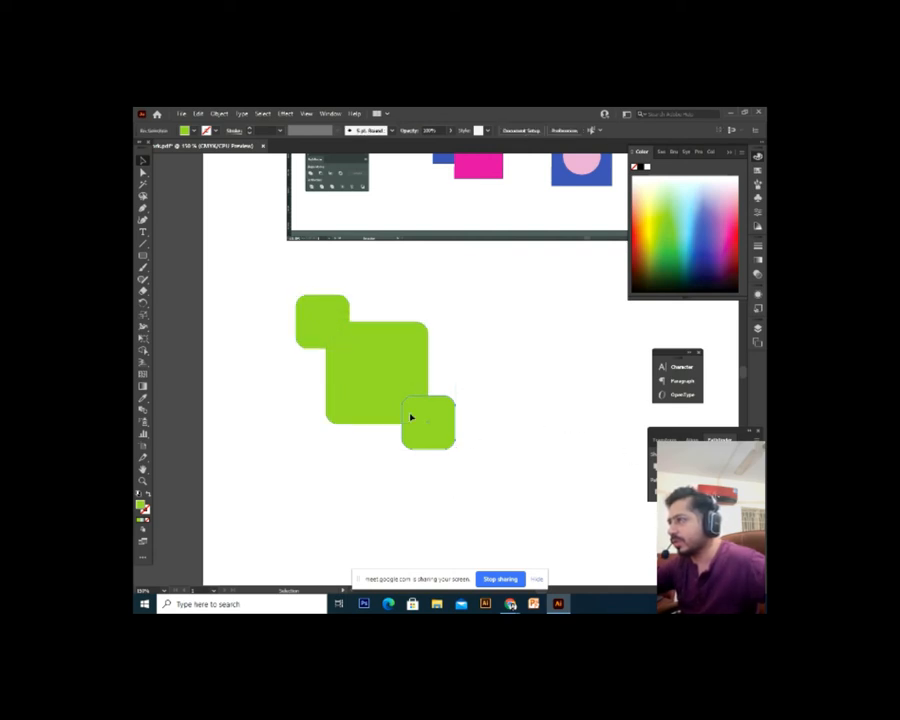
pyautogui.click(410, 416)
pyautogui.click(487, 456)
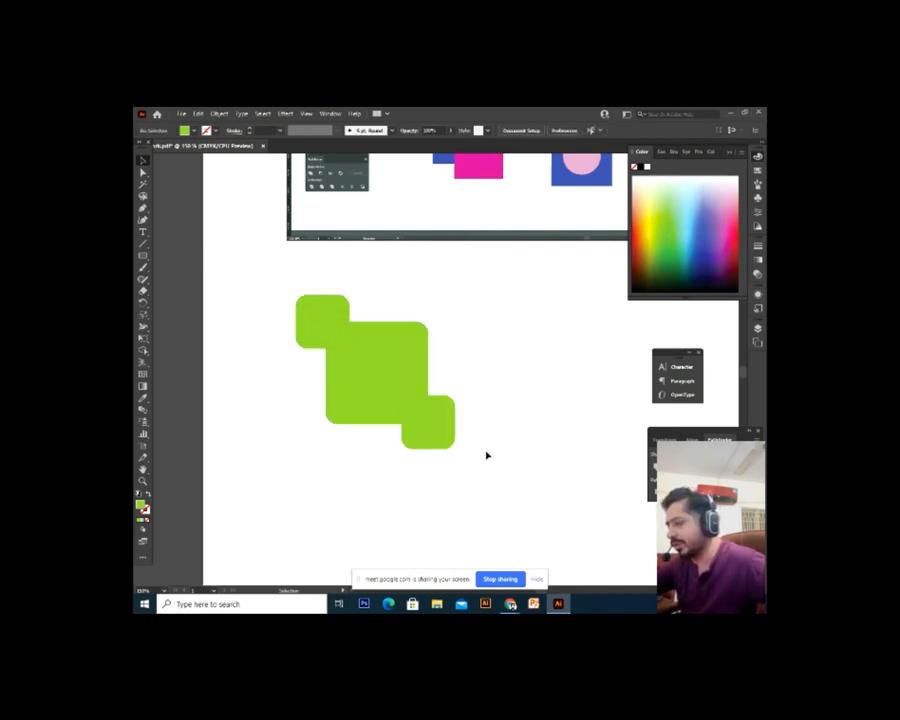
pyautogui.click(400, 418)
pyautogui.click(294, 379)
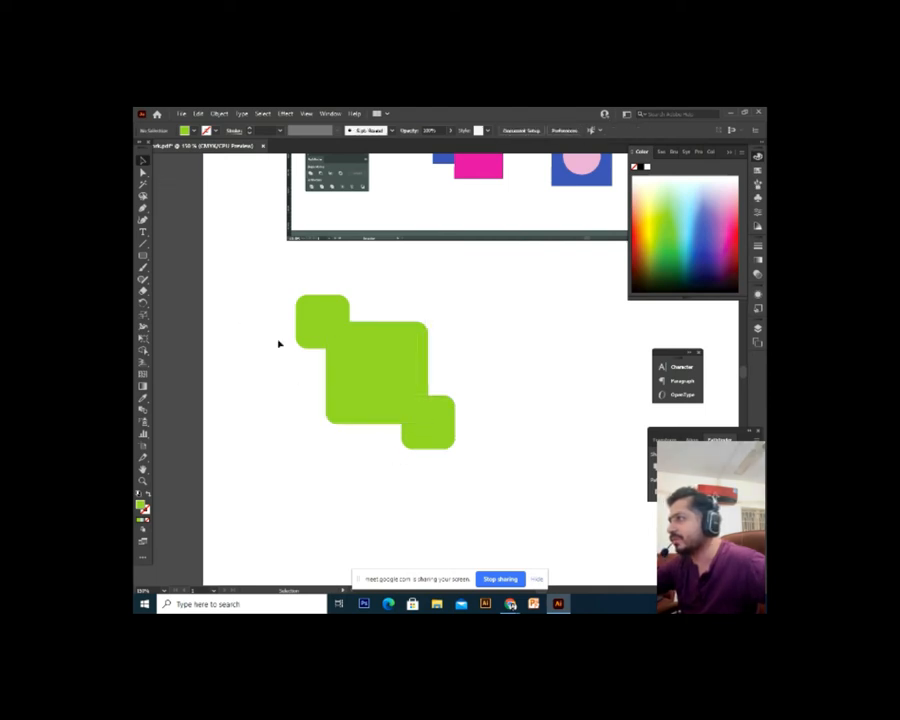
pyautogui.moveTo(267, 285); pyautogui.dragTo(466, 476)
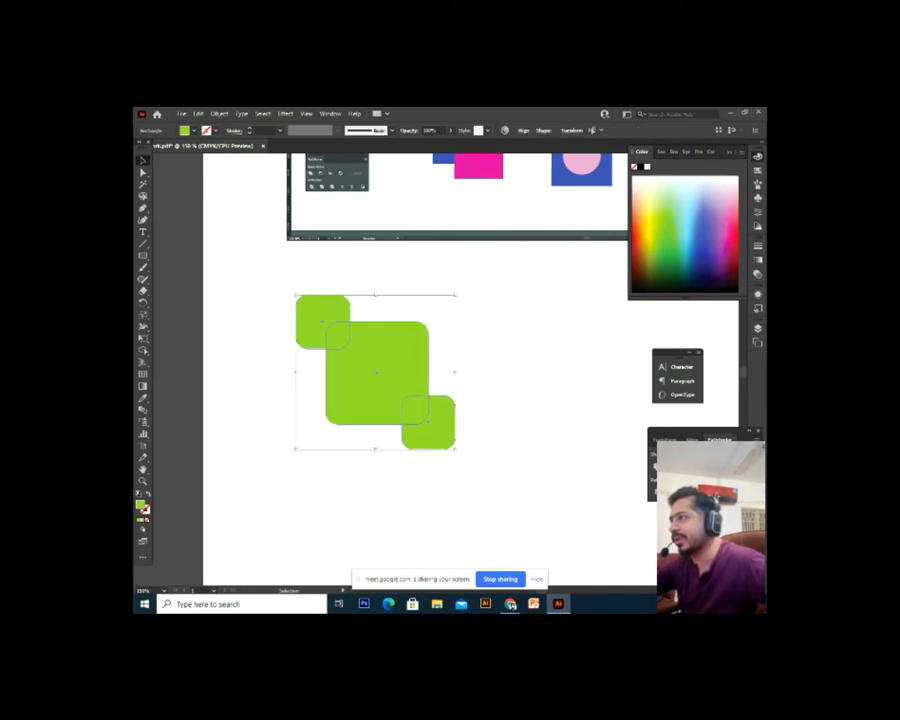
pyautogui.click(517, 502)
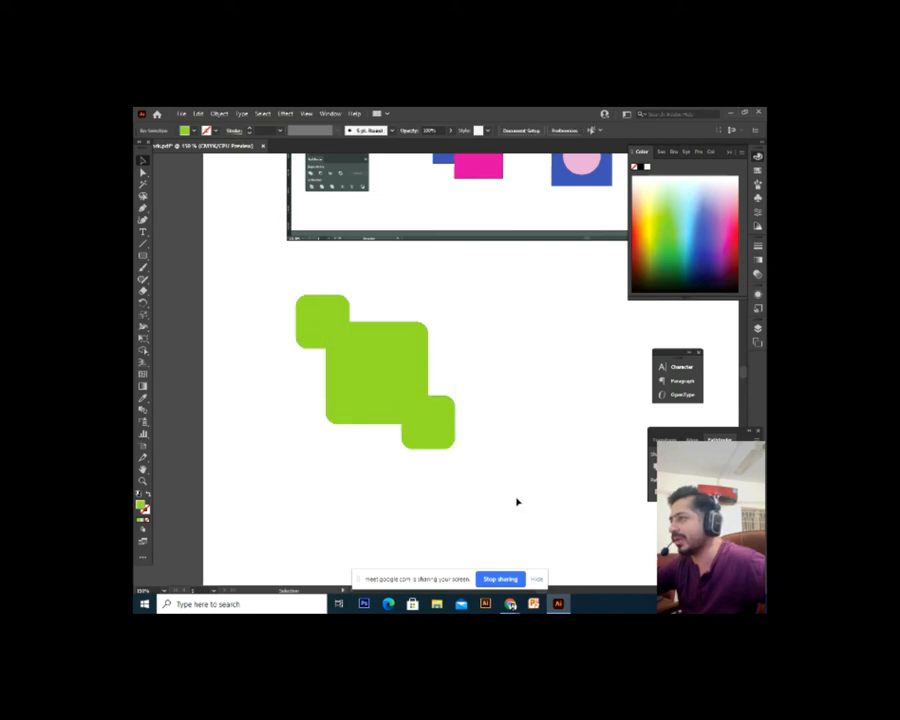
pyautogui.moveTo(508, 297); pyautogui.dragTo(301, 504)
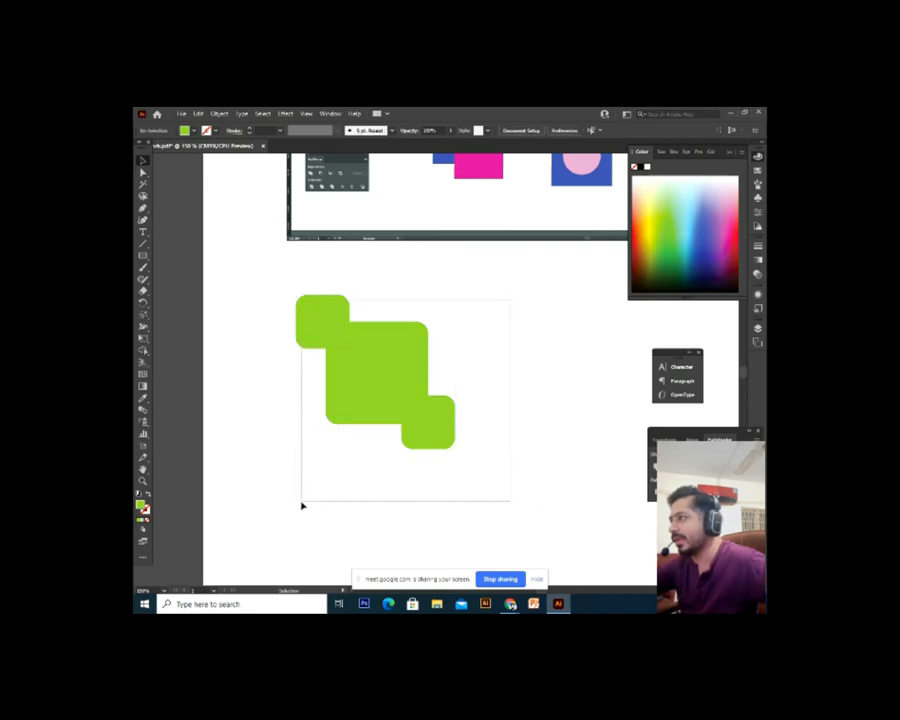
pyautogui.click(354, 504)
pyautogui.click(452, 444)
pyautogui.scroll(3, 478, 466)
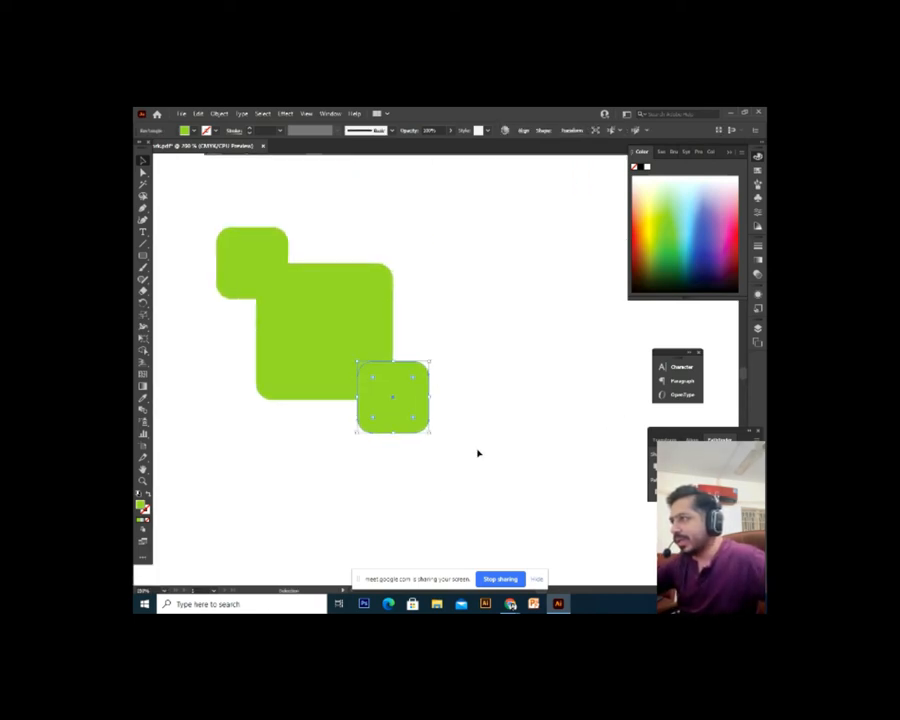
# Select the two small squares and try resizing the upper-left one
pyautogui.click(297, 293)
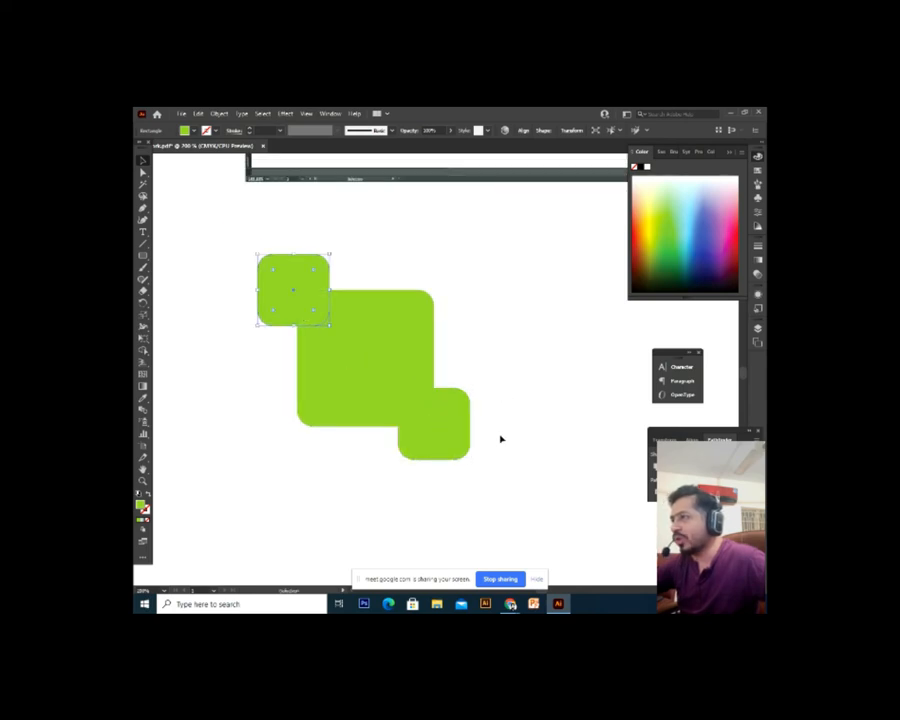
pyautogui.click(455, 435)
pyautogui.click(301, 295)
pyautogui.keyDown('shift'); pyautogui.click(461, 445); pyautogui.keyUp('shift')
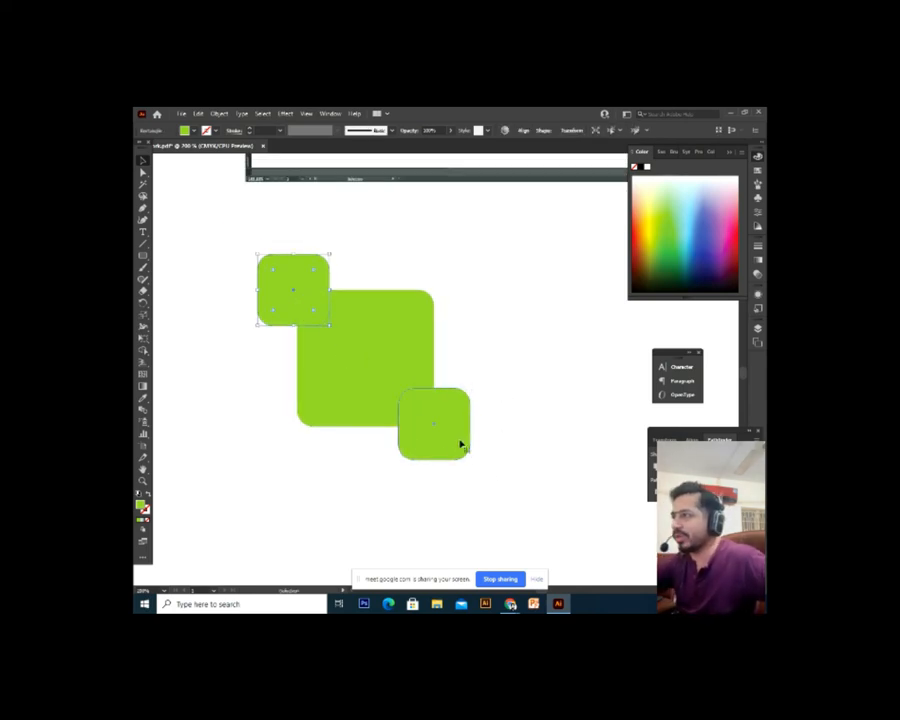
pyautogui.click(461, 445)
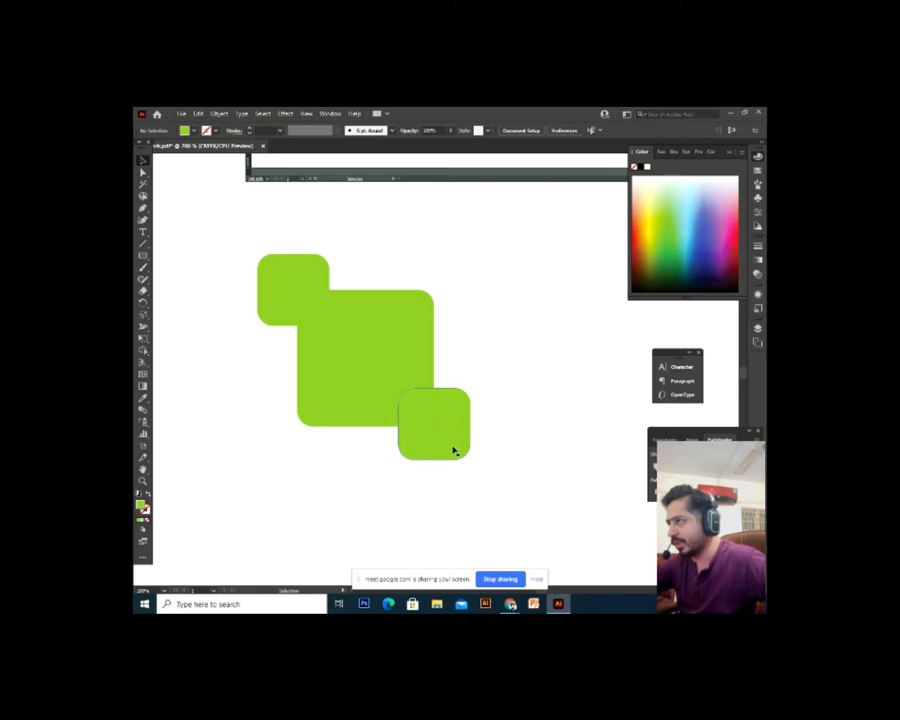
pyautogui.press('v')
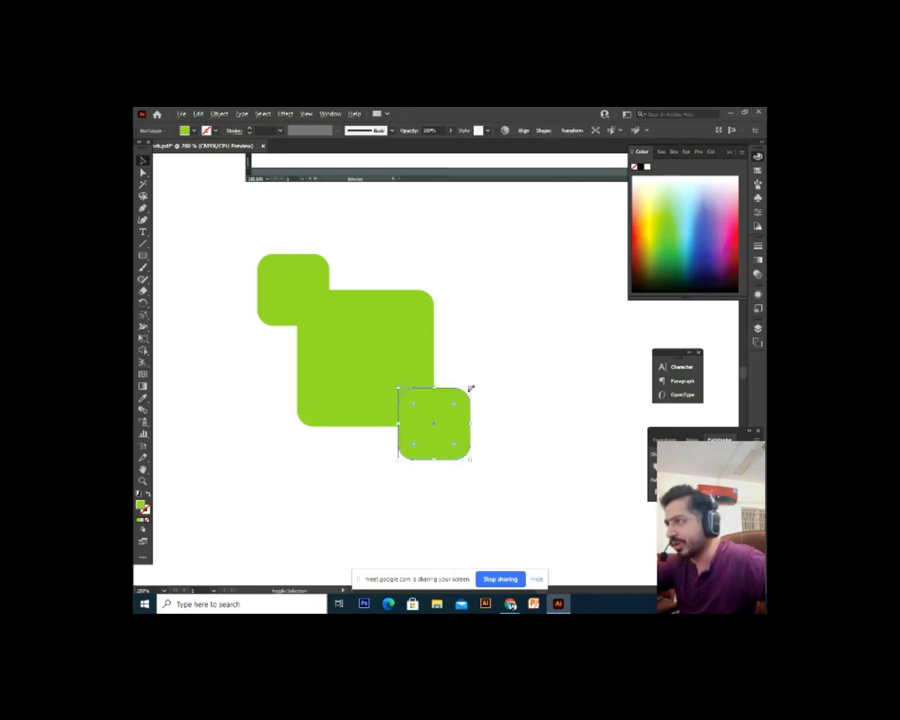
pyautogui.click(290, 307)
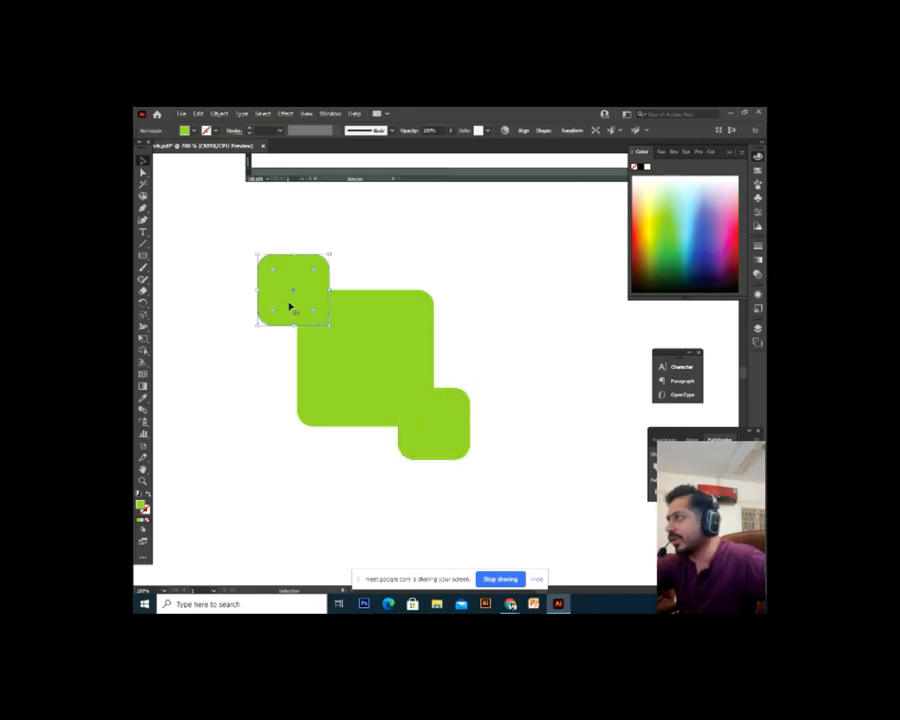
pyautogui.press('a')
pyautogui.press('v')
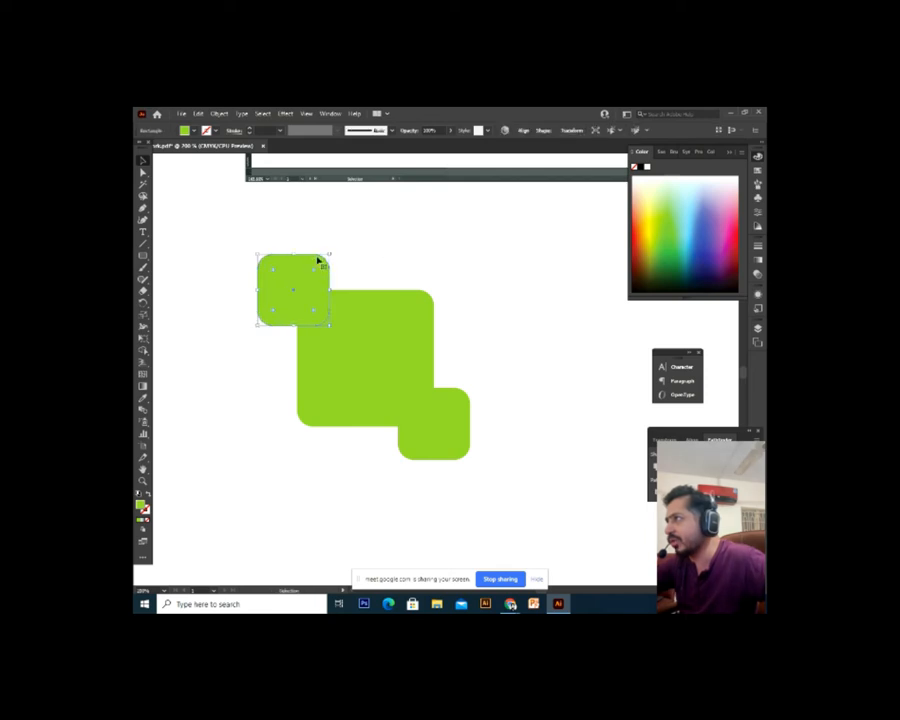
pyautogui.moveTo(330, 254); pyautogui.dragTo(331, 255)
pyautogui.click(331, 255)
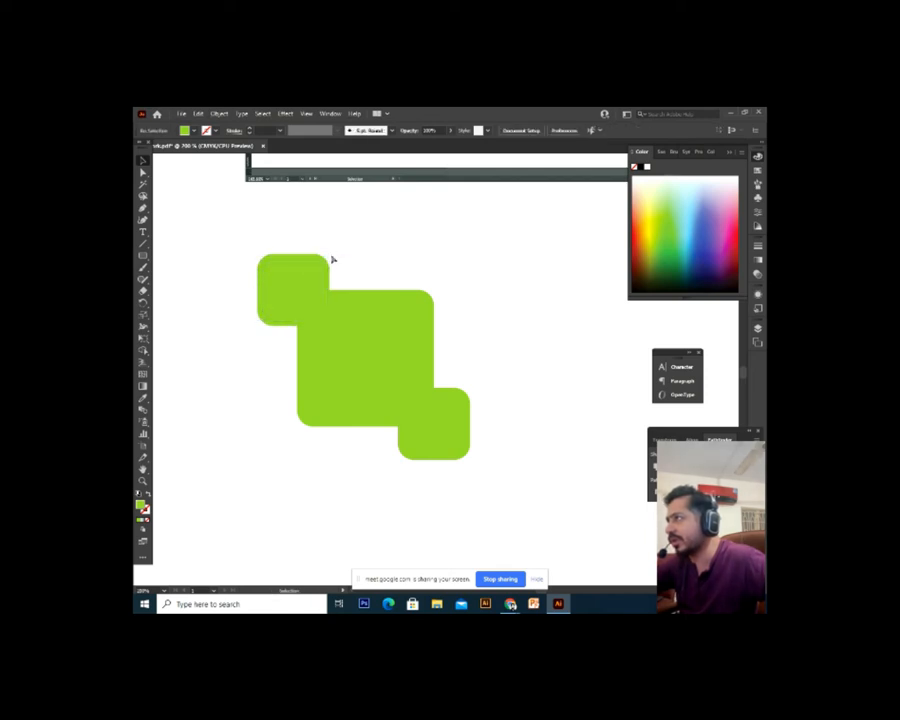
# Select all three squares and group them
pyautogui.click(323, 260)
pyautogui.keyDown('shift'); pyautogui.click(376, 308); pyautogui.keyUp('shift')
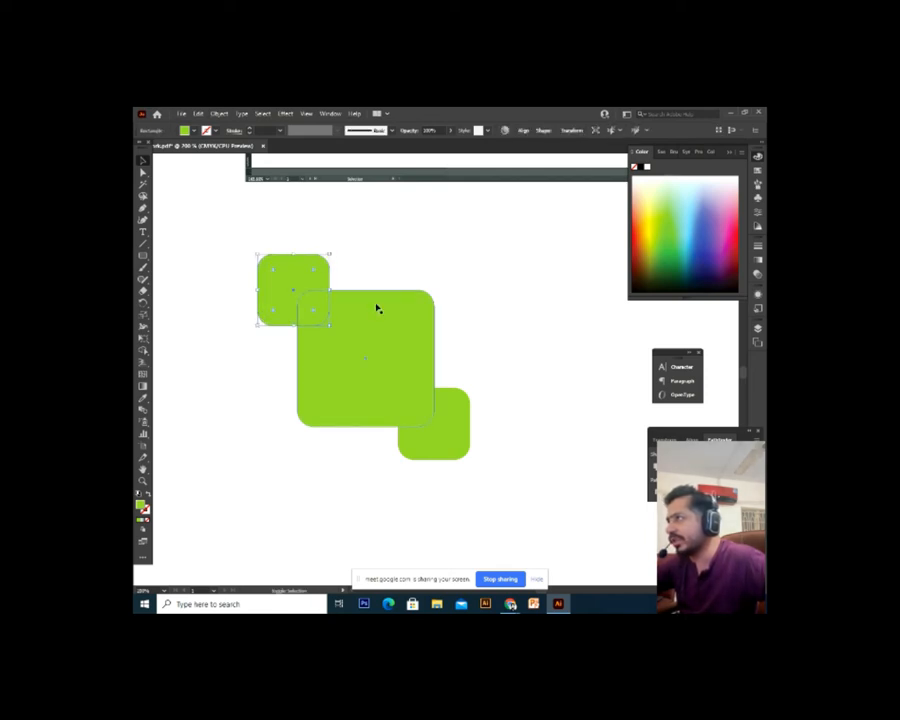
pyautogui.keyDown('shift'); pyautogui.click(466, 396); pyautogui.keyUp('shift')
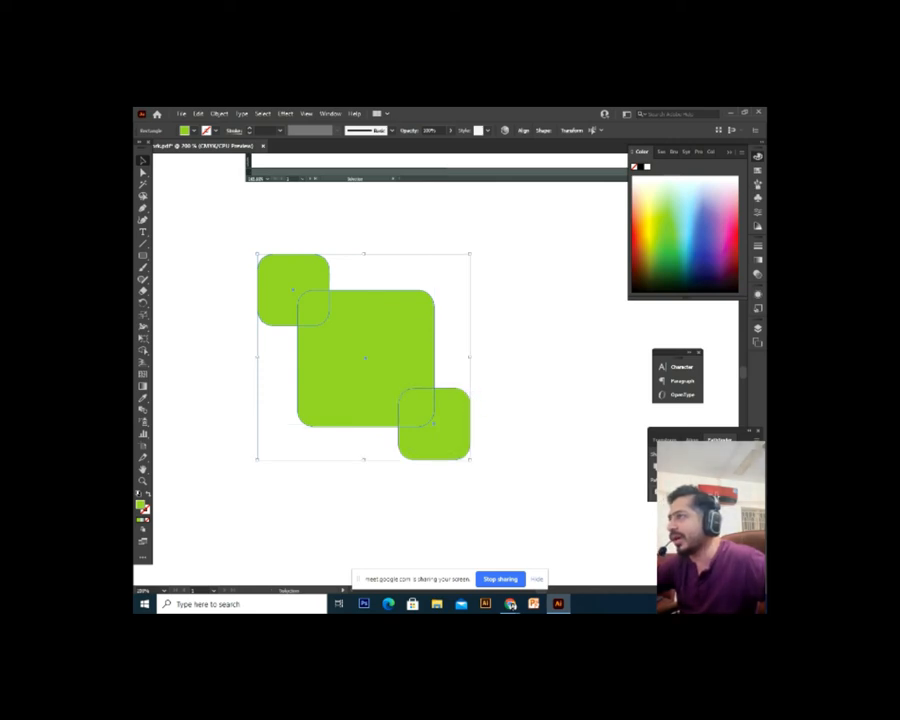
pyautogui.hotkey('ctrl', 'g')
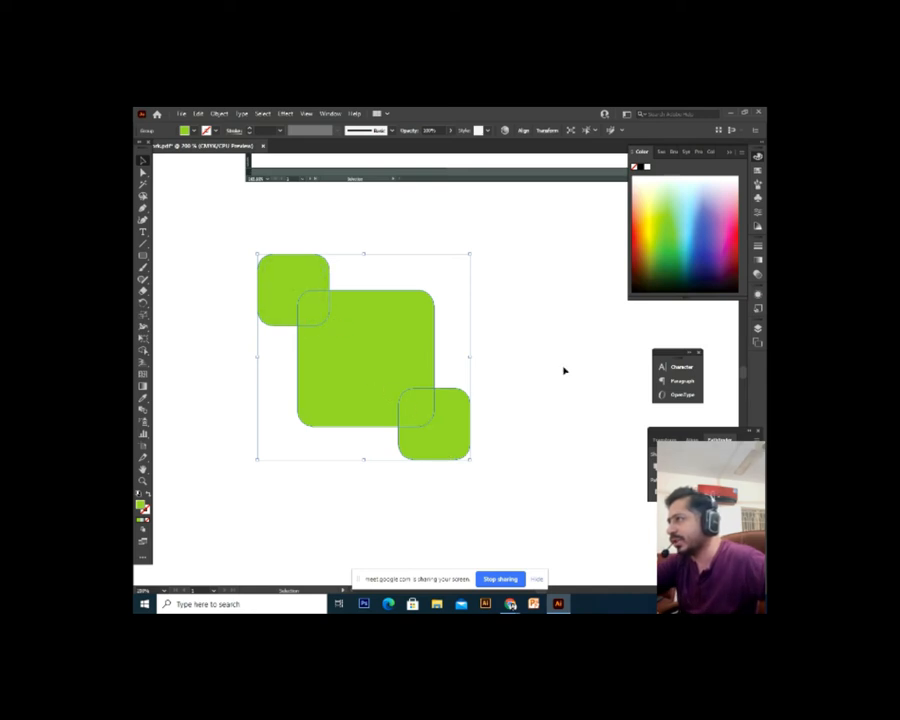
# Inside the group, delete the overlap and green pieces around both small squares, then exit isolation mode
pyautogui.click(565, 371)
pyautogui.click(450, 449)
pyautogui.doubleClick(422, 417)
pyautogui.click(422, 417)
pyautogui.press('Delete')
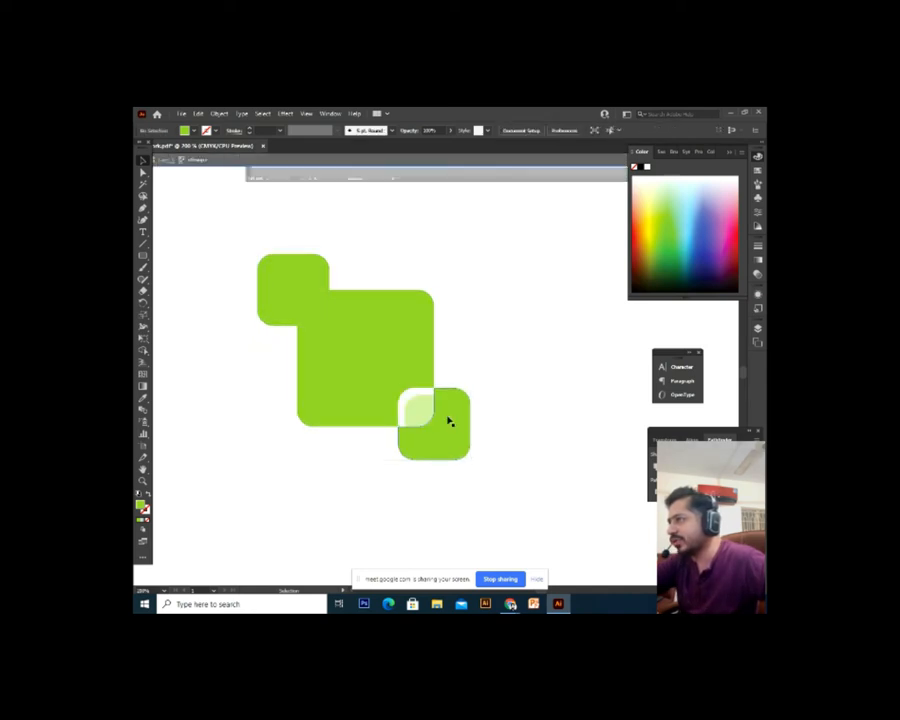
pyautogui.click(450, 421)
pyautogui.press('Delete')
pyautogui.click(302, 316)
pyautogui.press('Delete')
pyautogui.click(328, 269)
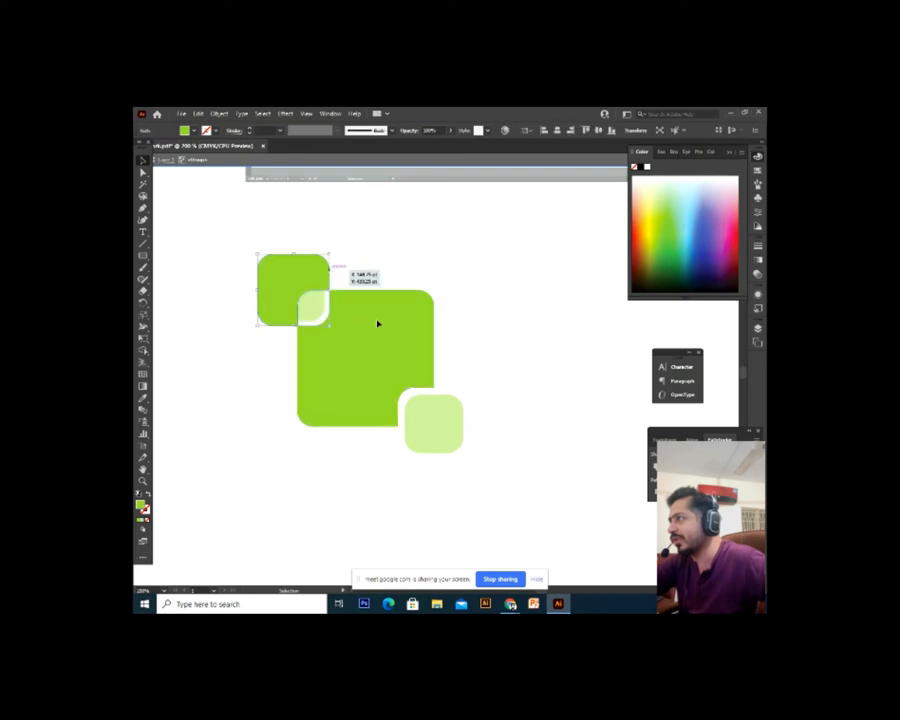
pyautogui.press('Delete')
pyautogui.moveTo(502, 221); pyautogui.dragTo(227, 526)
pyautogui.doubleClick(373, 502)
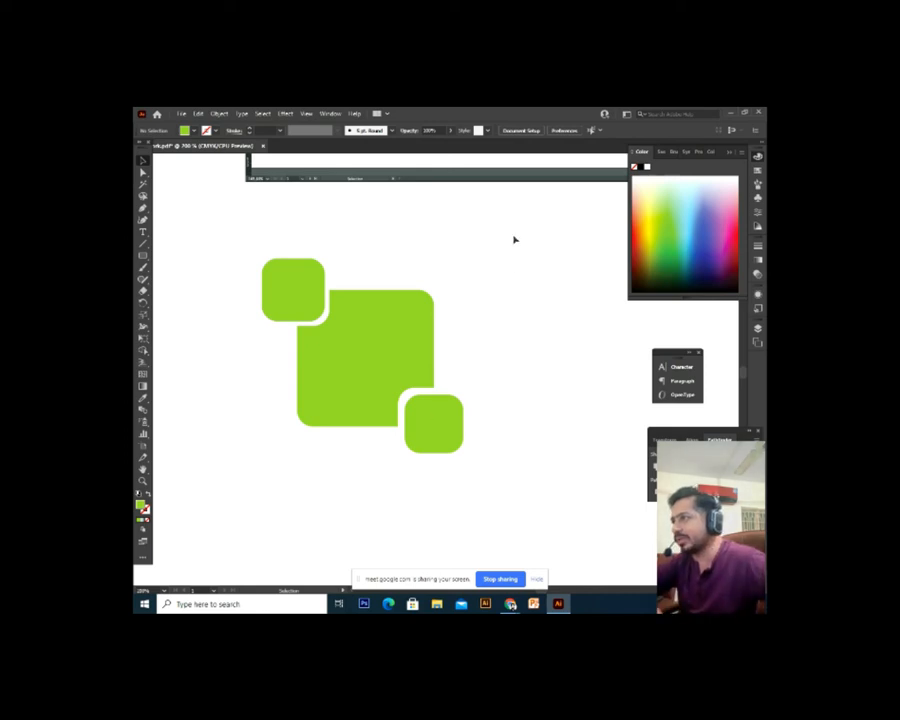
# Delete the three green squares and draw a large green circle with the Ellipse tool
pyautogui.moveTo(514, 240); pyautogui.dragTo(289, 480)
pyautogui.press('Delete')
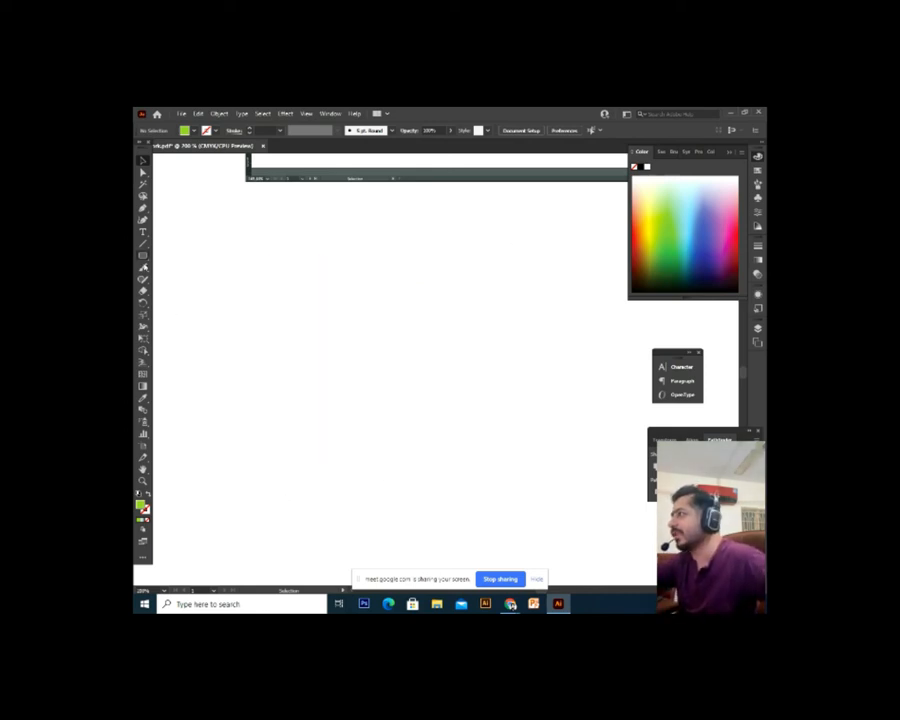
pyautogui.click(142, 255)
pyautogui.rightClick(141, 257)
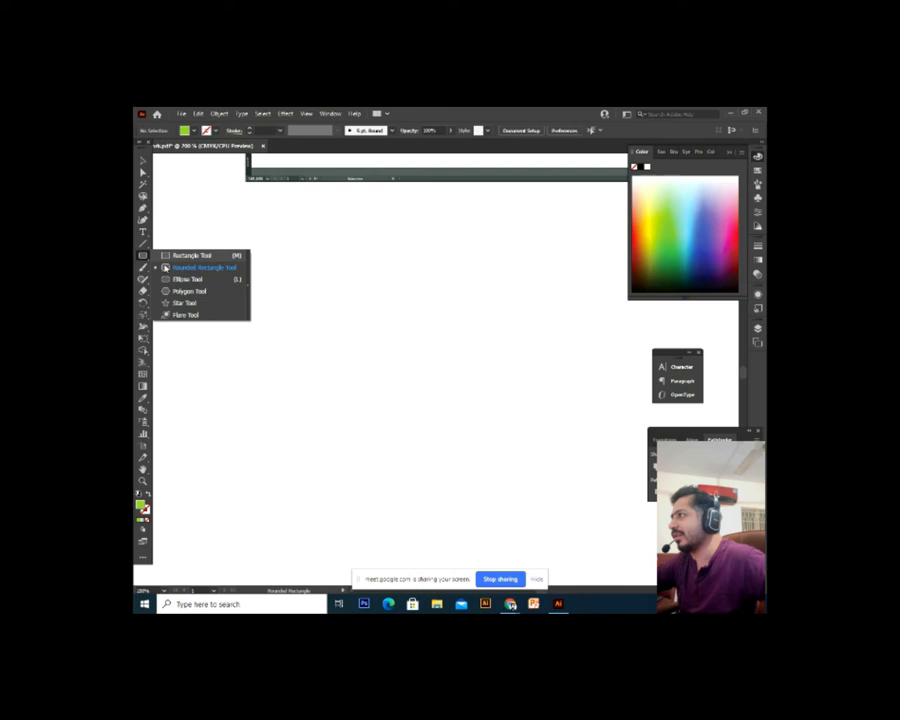
pyautogui.click(184, 290)
pyautogui.moveTo(265, 300); pyautogui.dragTo(400, 470)
pyautogui.hotkey('ctrl', 'z')
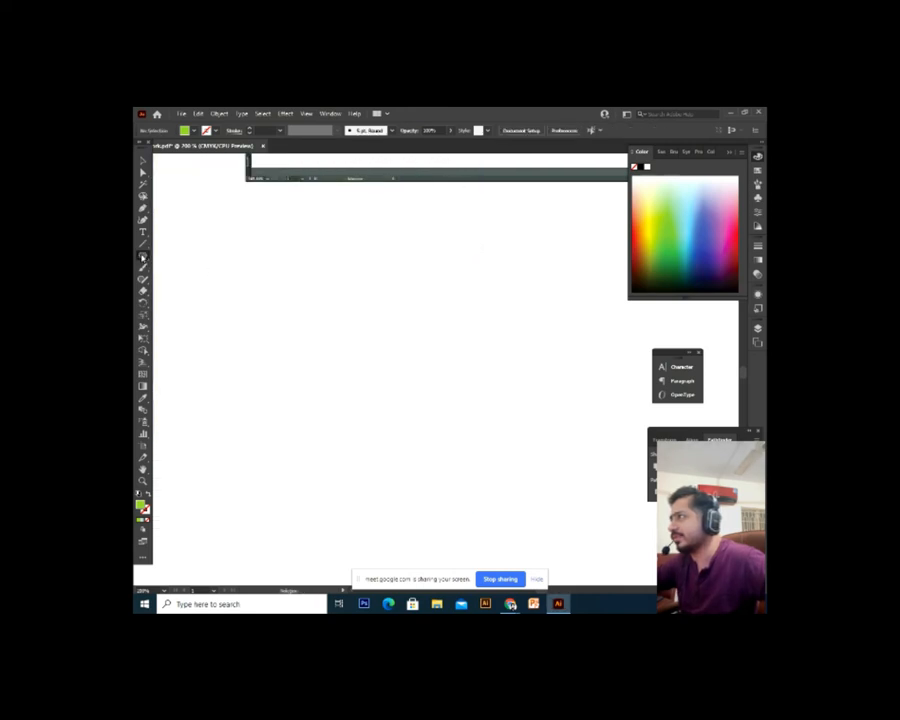
pyautogui.rightClick(142, 257)
pyautogui.click(184, 277)
pyautogui.moveTo(260, 338); pyautogui.dragTo(439, 517)
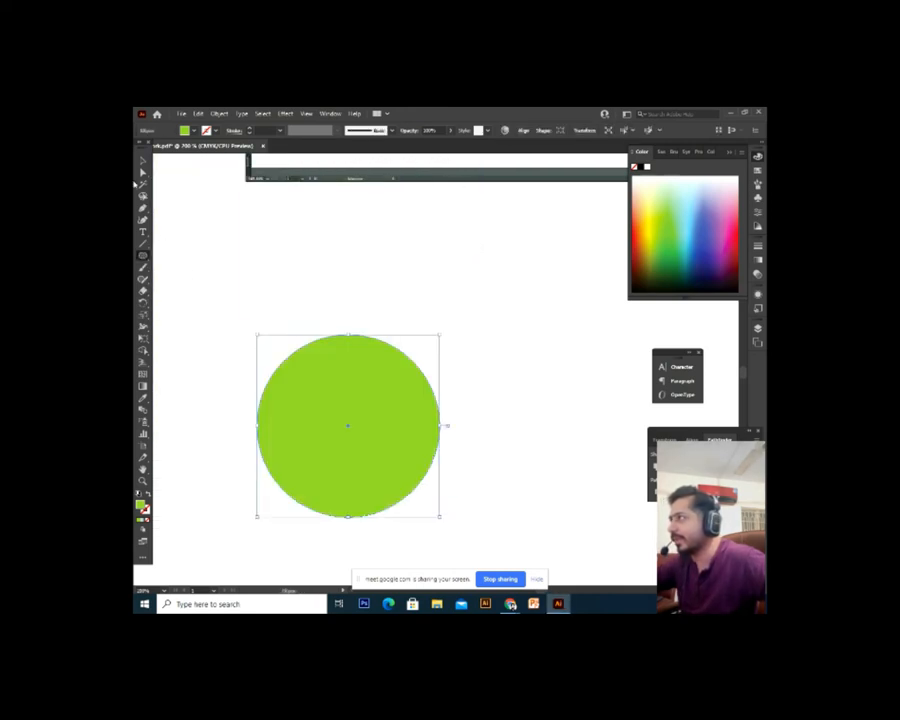
# Select the green circle and nudge it slightly to the right
pyautogui.click(142, 161)
pyautogui.click(430, 320)
pyautogui.moveTo(430, 321); pyautogui.dragTo(416, 332)
pyautogui.moveTo(350, 418); pyautogui.dragTo(353, 418)
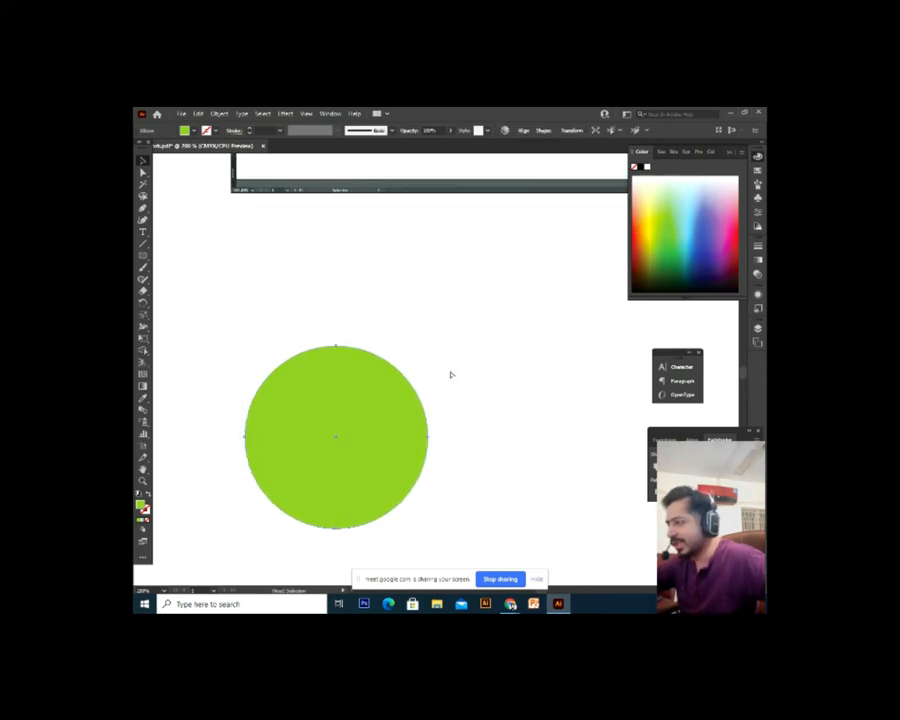
pyautogui.click(456, 375)
pyautogui.moveTo(473, 377); pyautogui.dragTo(386, 392)
# Make a smaller copy of the circle at its upper right, adjust its size, and select both circles
pyautogui.moveTo(343, 434); pyautogui.dragTo(397, 351)
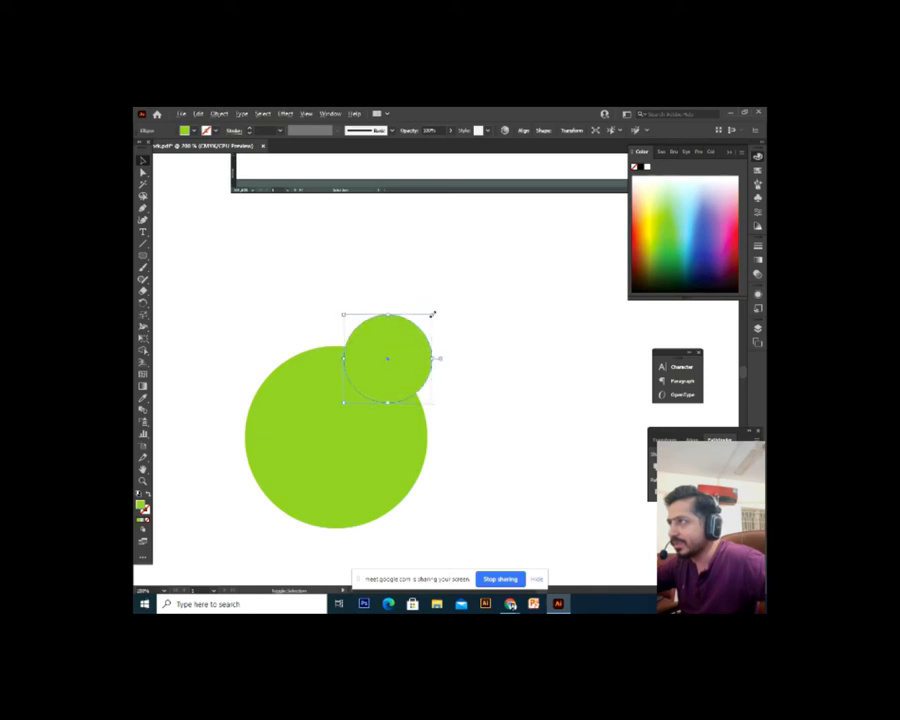
pyautogui.moveTo(433, 314)
pyautogui.mouseDown()
pyautogui.moveTo(422, 325)
pyautogui.moveTo(427, 316)
pyautogui.mouseUp()
pyautogui.click(454, 376)
pyautogui.click(382, 372)
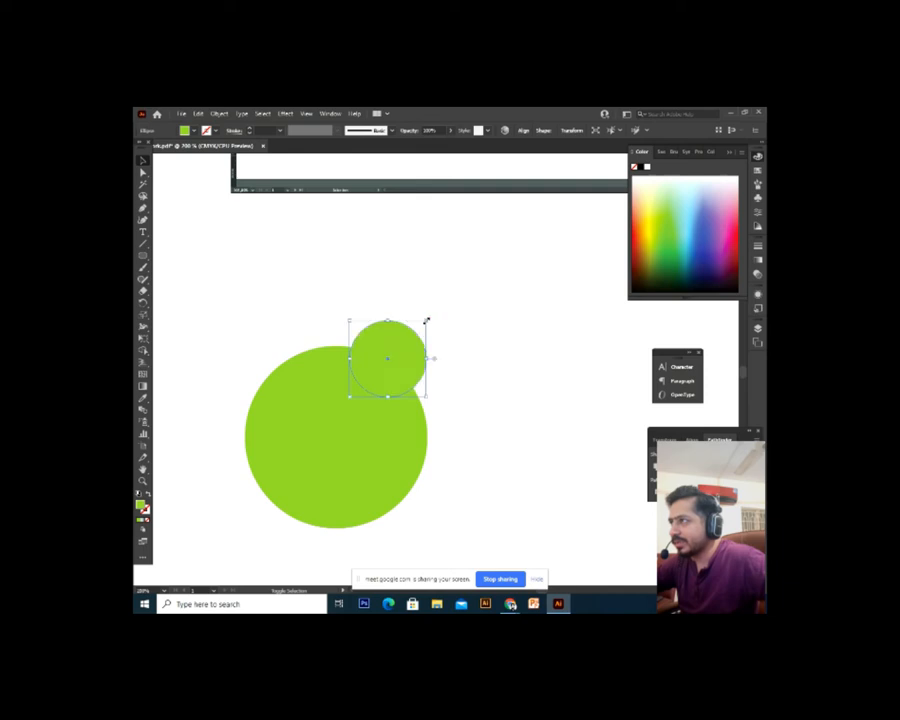
pyautogui.click(460, 358)
pyautogui.click(418, 348)
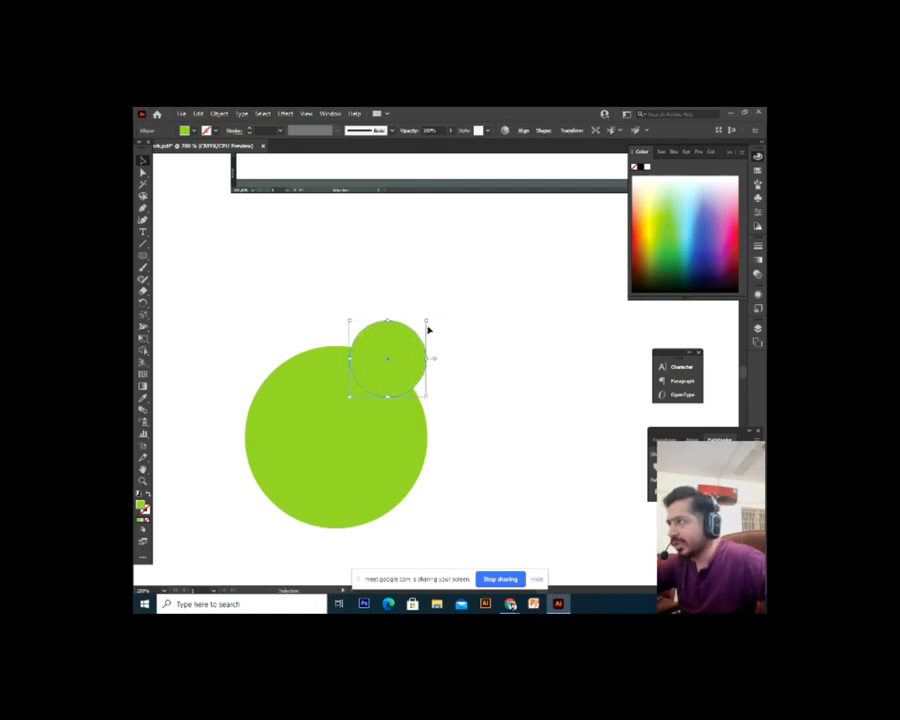
pyautogui.moveTo(428, 318); pyautogui.dragTo(426, 328)
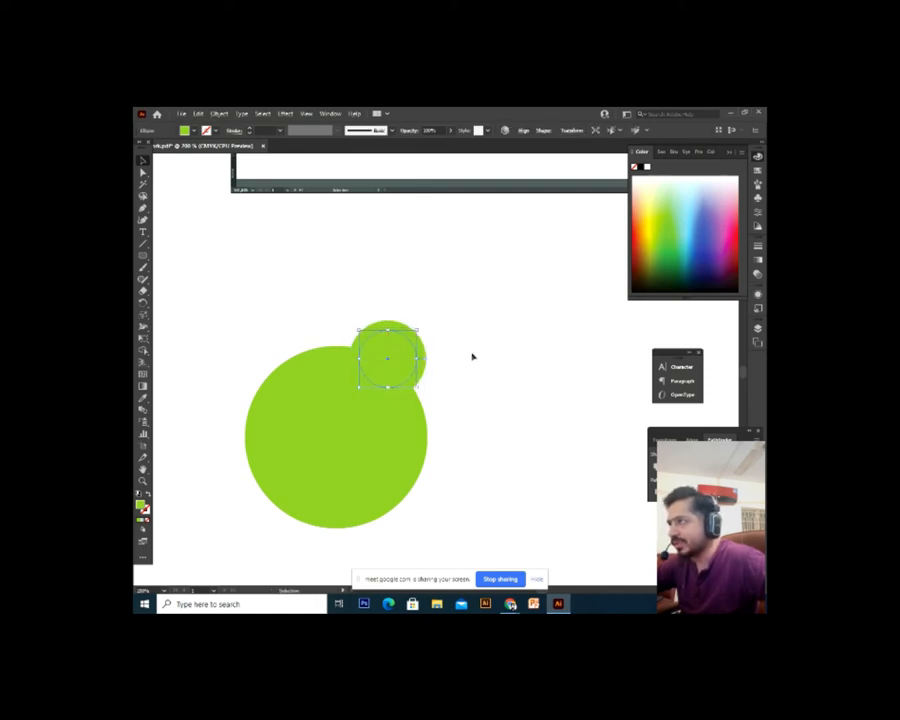
pyautogui.click(473, 356)
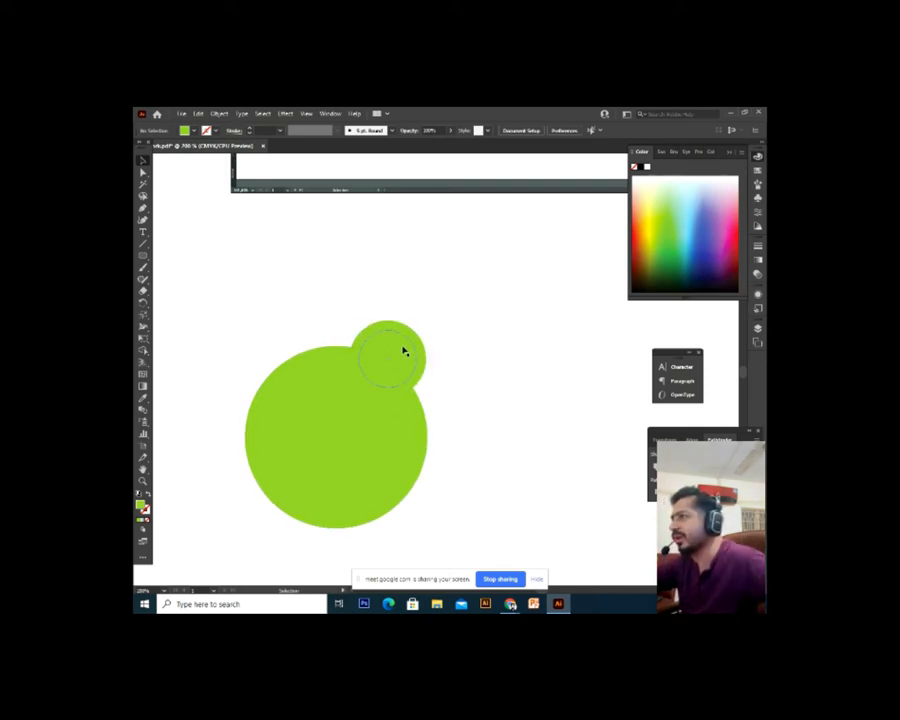
pyautogui.click(405, 351)
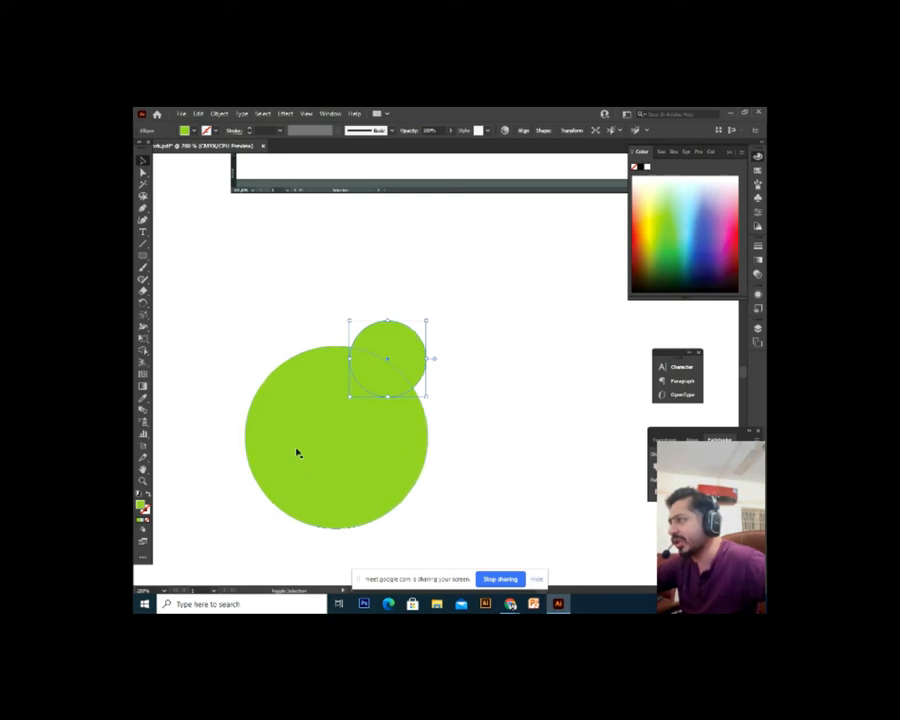
pyautogui.keyDown('shift'); pyautogui.click(307, 484); pyautogui.keyUp('shift')
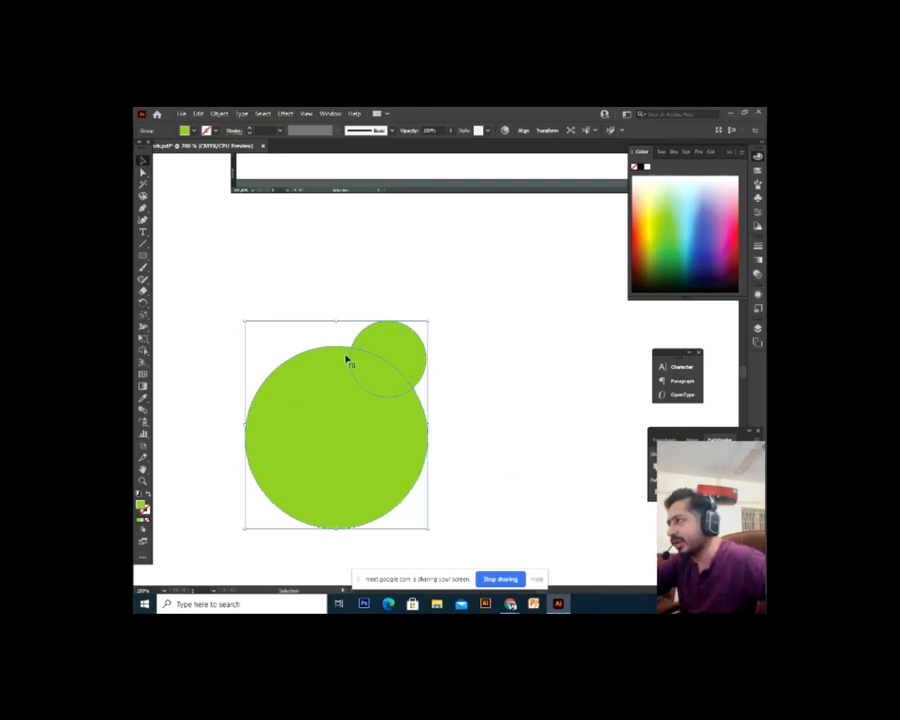
# Delete the lens-shaped overlap and crescent pieces to leave a white gap around the small circle
pyautogui.click(378, 398)
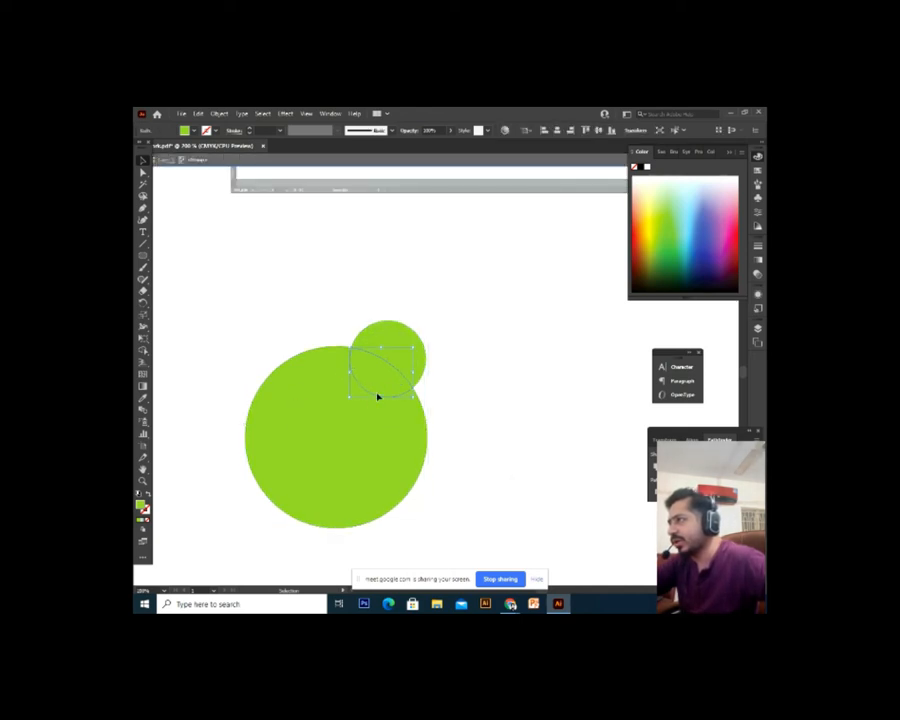
pyautogui.press('Delete')
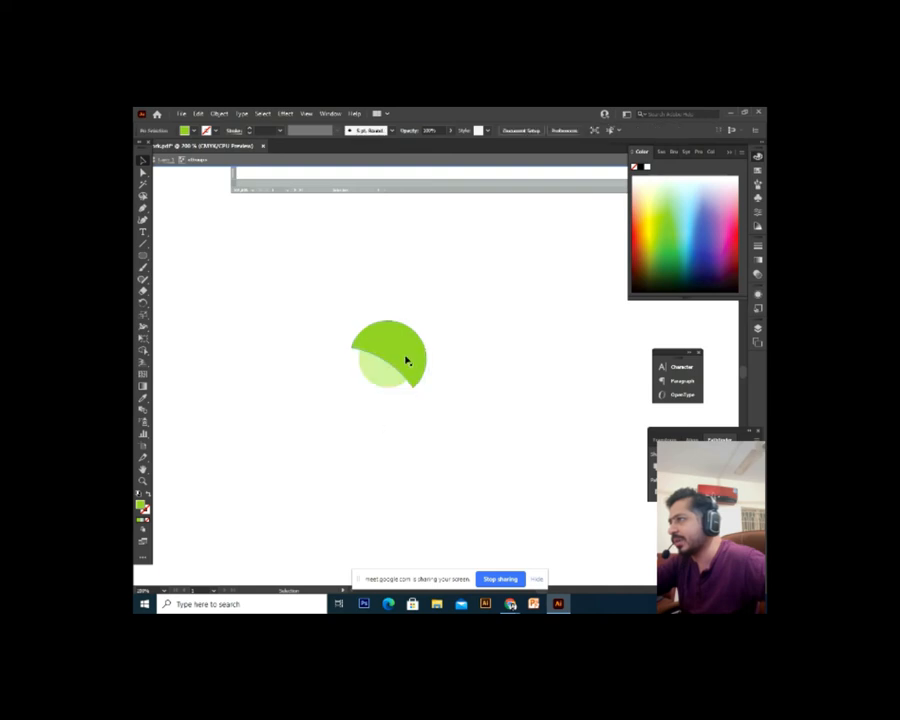
pyautogui.hotkey('ctrl', 'z')
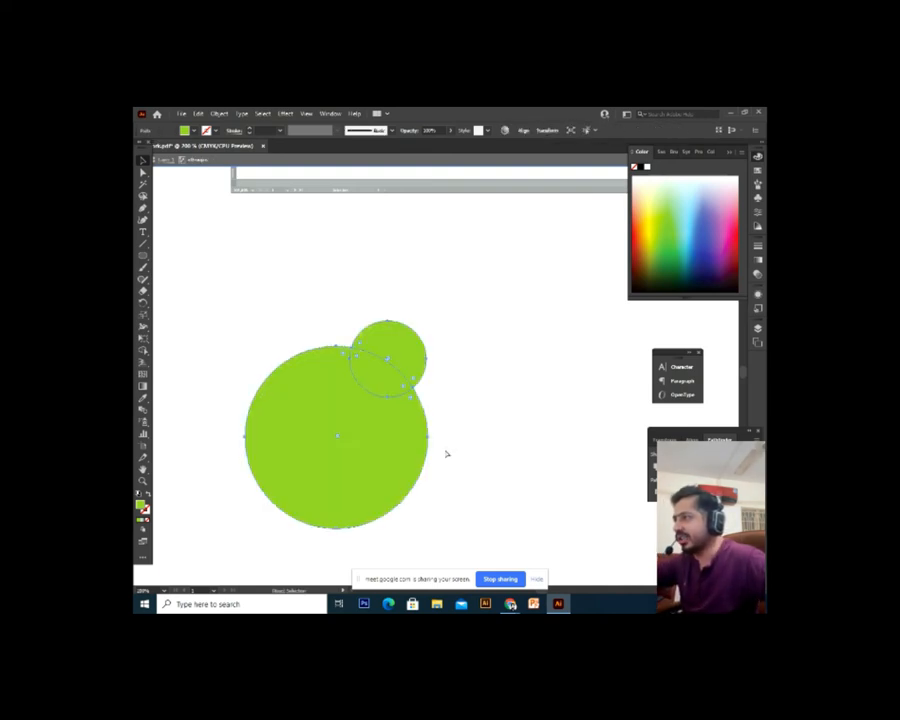
pyautogui.hotkey('ctrl', 'shift', 'a')
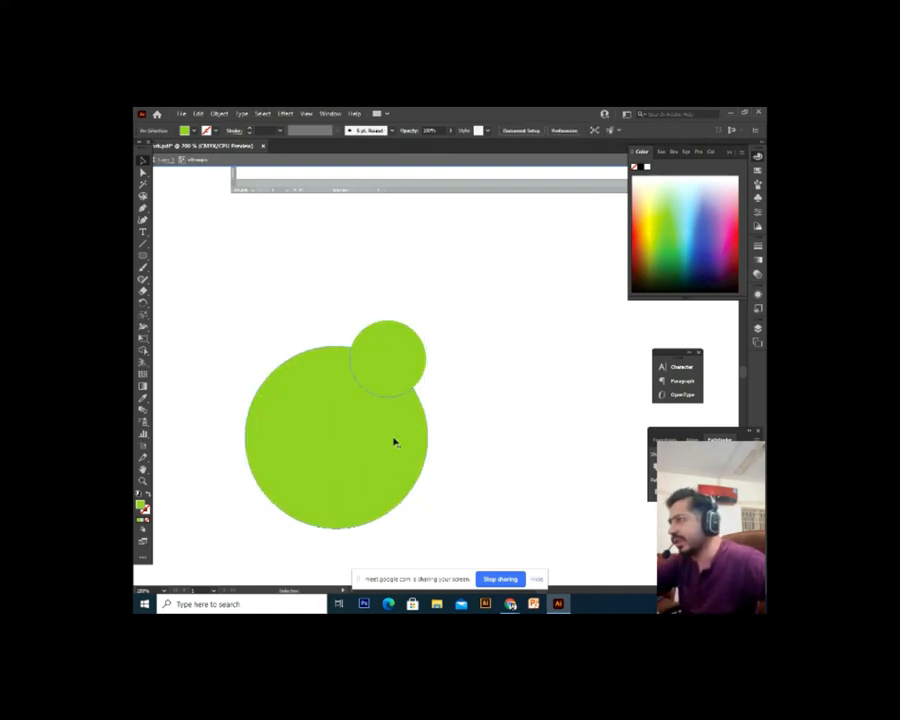
pyautogui.click(351, 449)
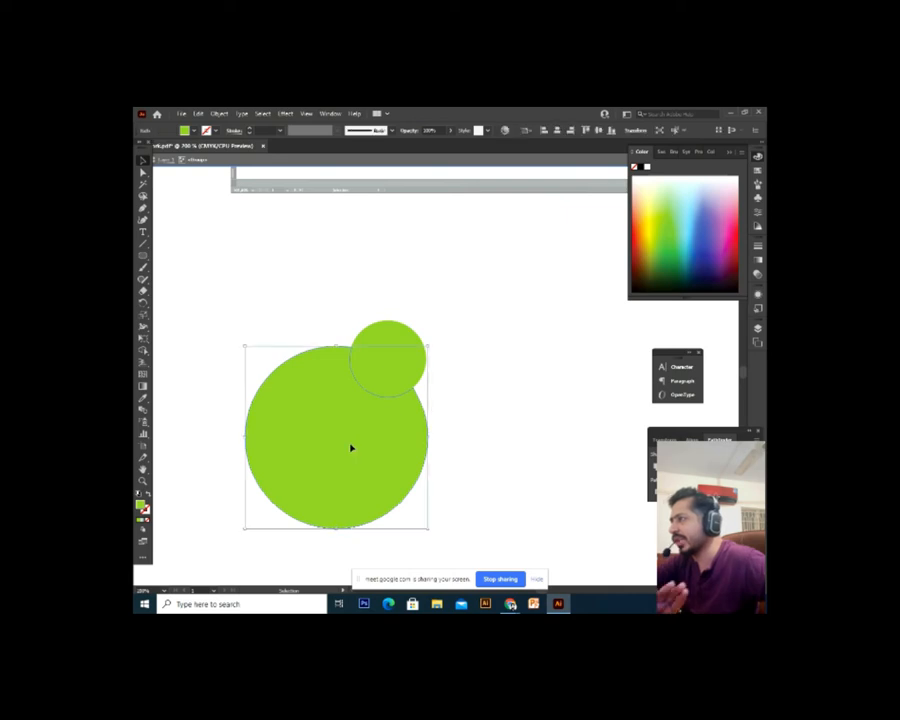
pyautogui.click(395, 392)
pyautogui.press('Delete')
pyautogui.click(410, 362)
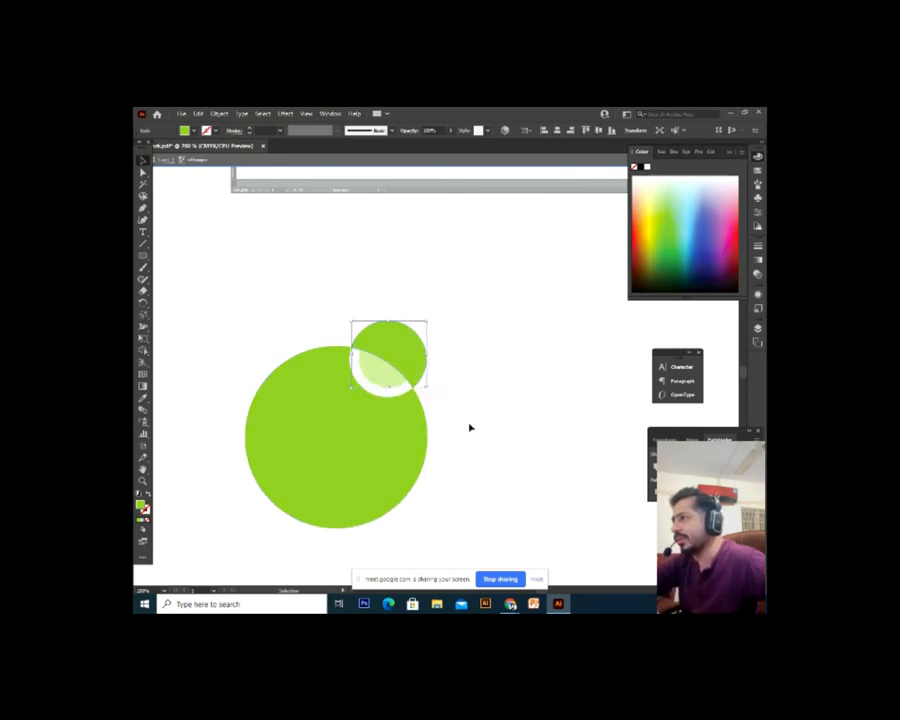
pyautogui.press('Delete')
pyautogui.moveTo(500, 289); pyautogui.dragTo(160, 598)
pyautogui.click(521, 426)
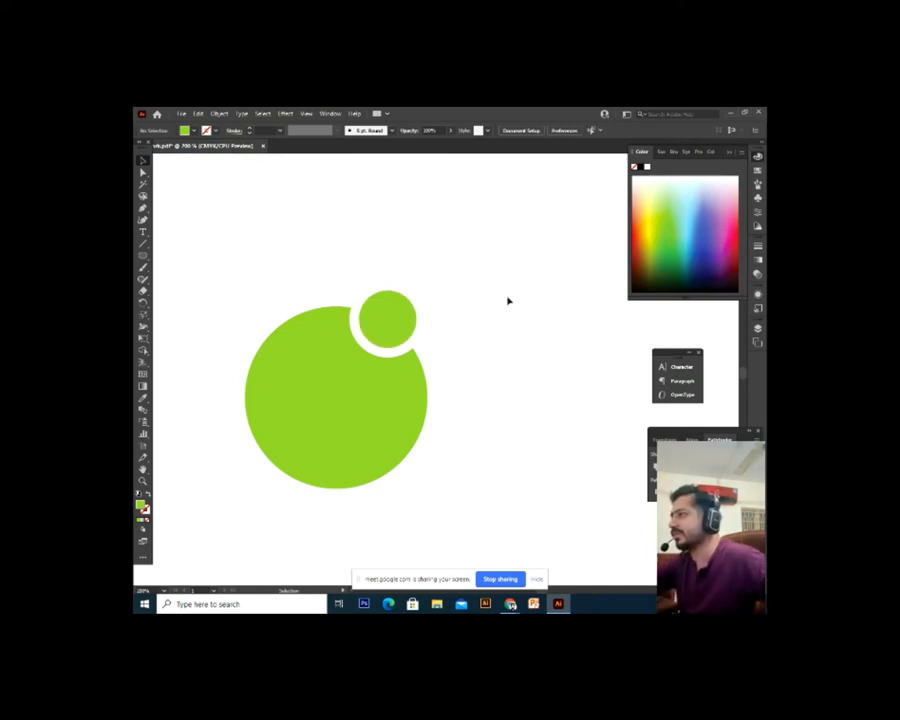
# Rotate both circles about 45° clockwise, then undo the rotation
pyautogui.moveTo(502, 282); pyautogui.dragTo(207, 530)
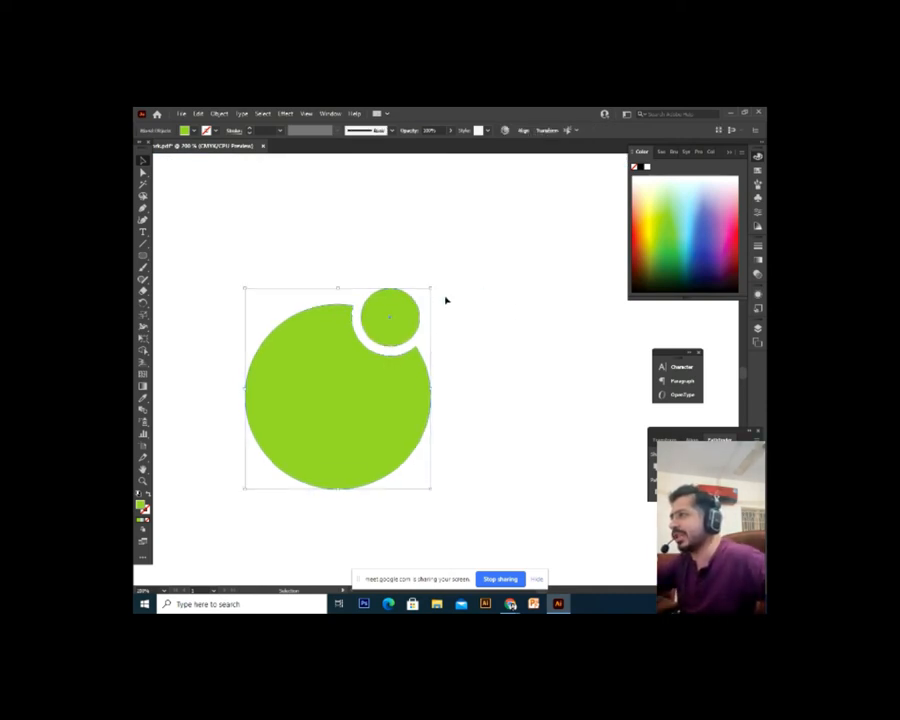
pyautogui.click(446, 290)
pyautogui.moveTo(460, 253); pyautogui.dragTo(222, 544)
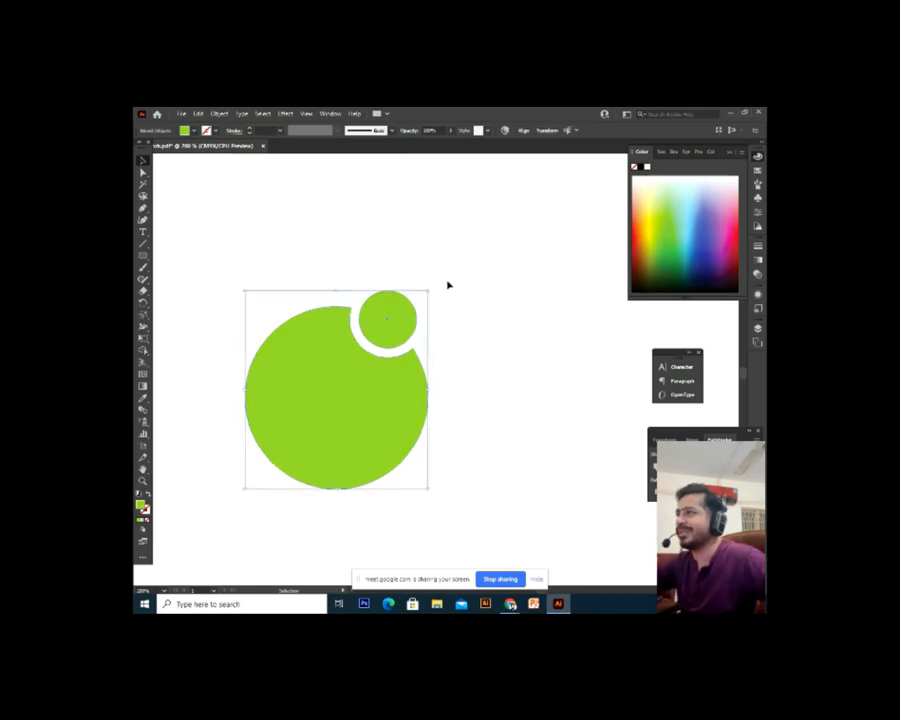
pyautogui.moveTo(432, 288); pyautogui.dragTo(468, 418)
pyautogui.click(508, 418)
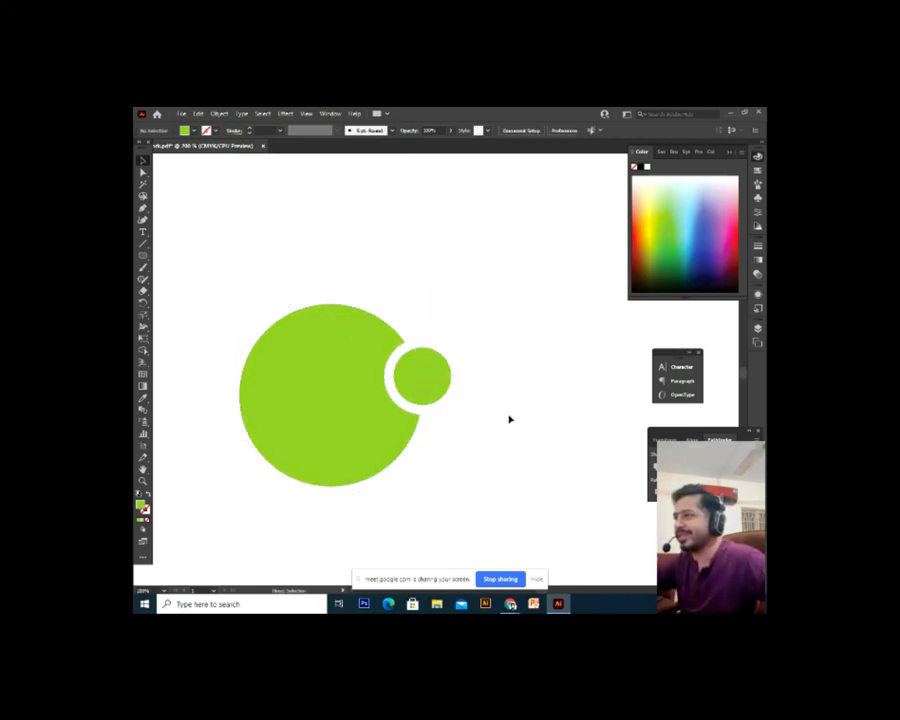
pyautogui.scroll(-1, 508, 418)
pyautogui.moveTo(464, 363); pyautogui.dragTo(297, 516)
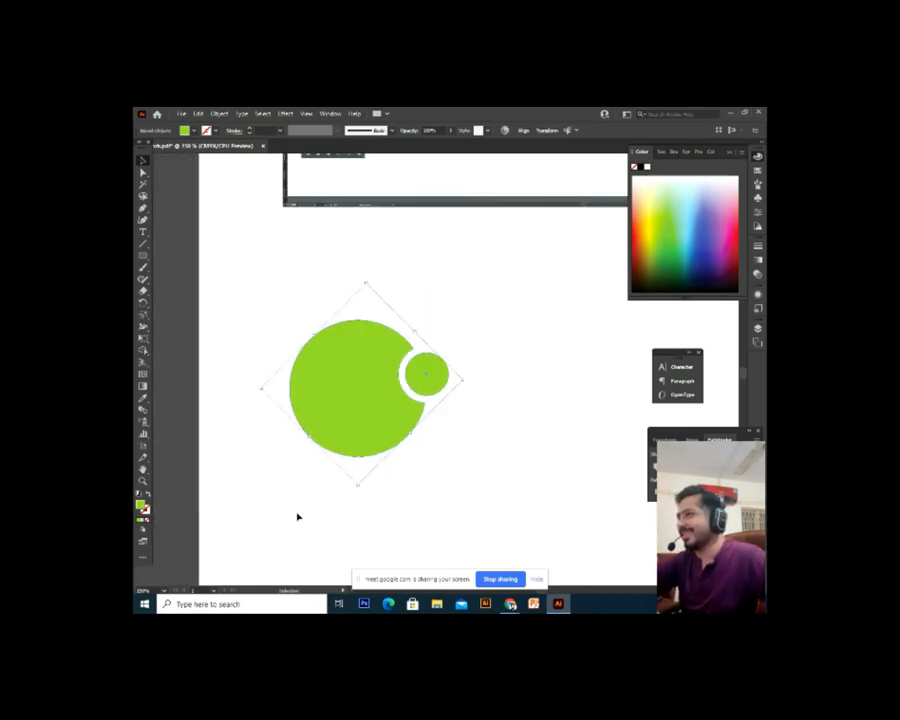
pyautogui.press('Delete')
pyautogui.hotkey('ctrl', 'z')
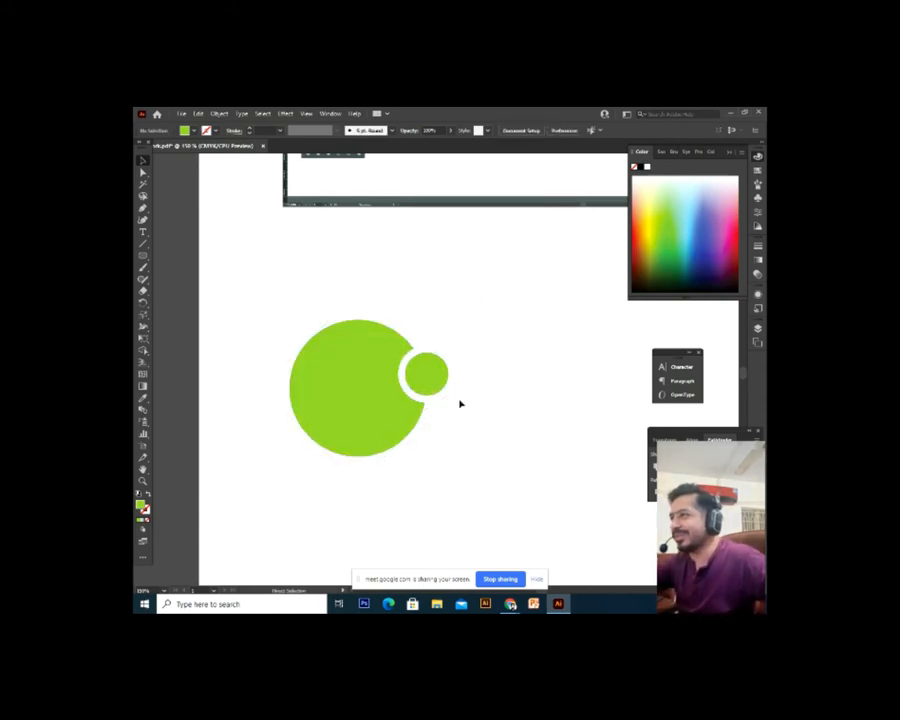
pyautogui.hotkey('ctrl', 'z')
# Select both gapped circles and delete them
pyautogui.click(487, 369)
pyautogui.hotkey('ctrl', 'z')
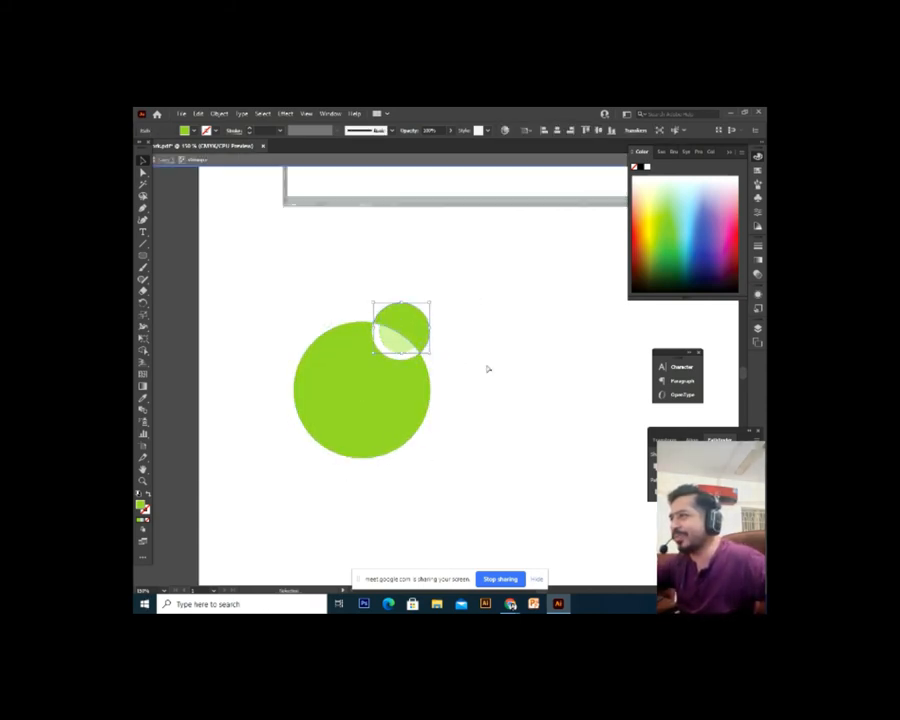
pyautogui.hotkey('ctrl', 'z')
pyautogui.moveTo(462, 293); pyautogui.dragTo(235, 544)
pyautogui.press('Delete')
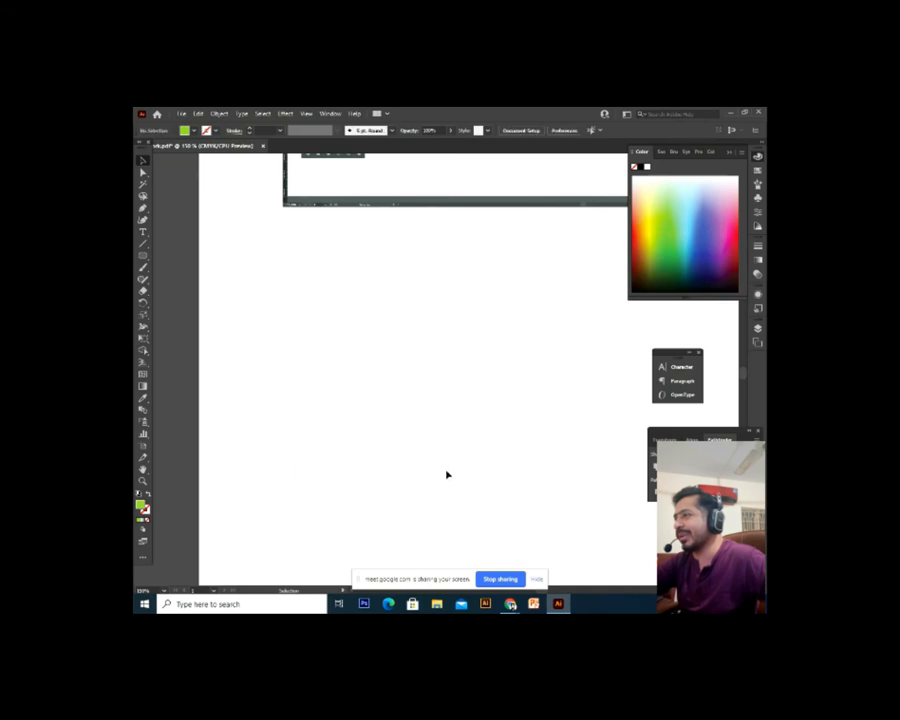
# Zoom out to 100% and delete the pathfinder reference image
pyautogui.moveTo(422, 427); pyautogui.dragTo(426, 437)
pyautogui.hotkey('ctrl', '-')
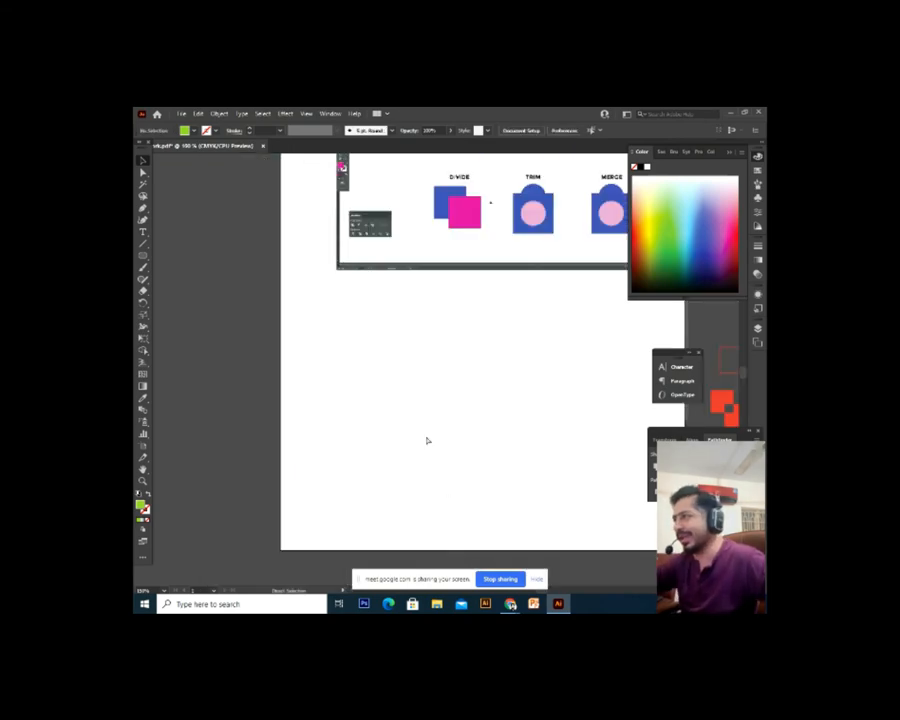
pyautogui.moveTo(508, 178); pyautogui.dragTo(428, 300)
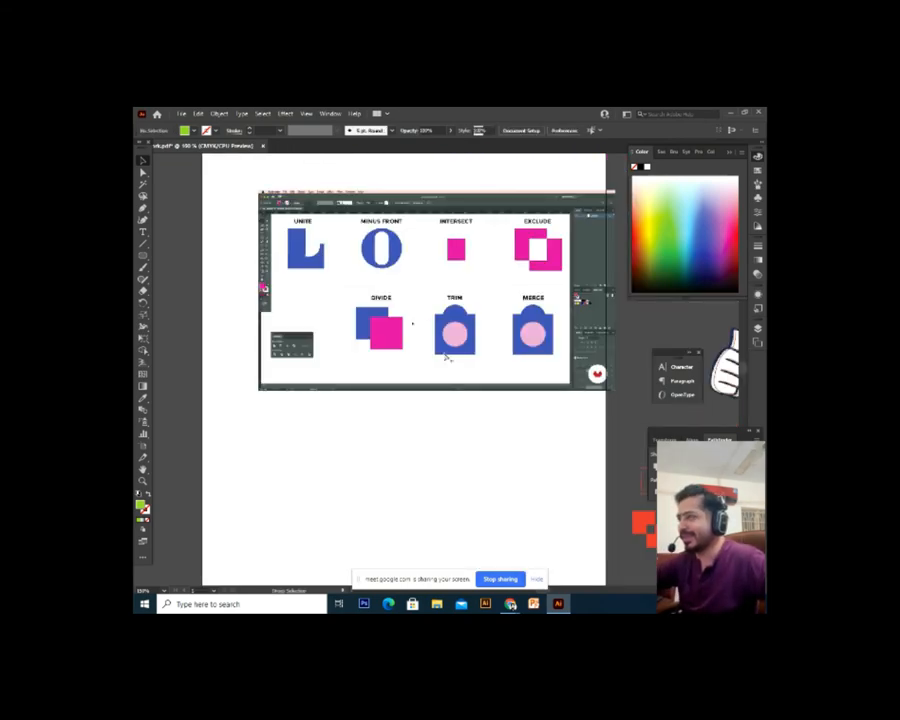
pyautogui.click(446, 357)
pyautogui.press('Delete')
# Zoom out to 50% and switch to the Google Meet call in Chrome
pyautogui.click(480, 275)
pyautogui.press('Delete')
pyautogui.hotkey('ctrl', '-')
pyautogui.hotkey('ctrl', '-')
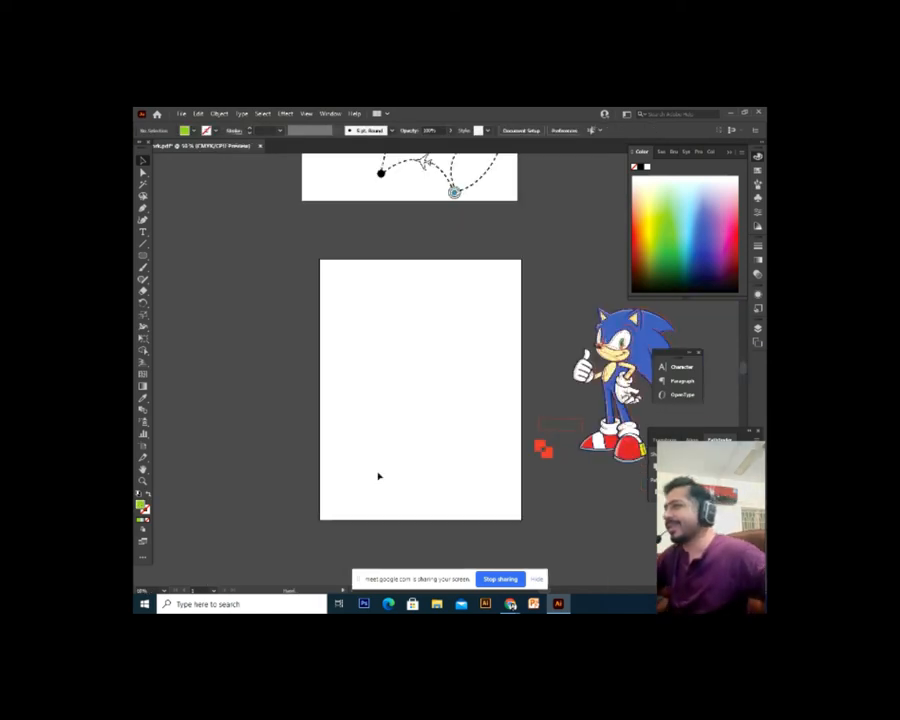
pyautogui.moveTo(378, 476); pyautogui.dragTo(347, 437)
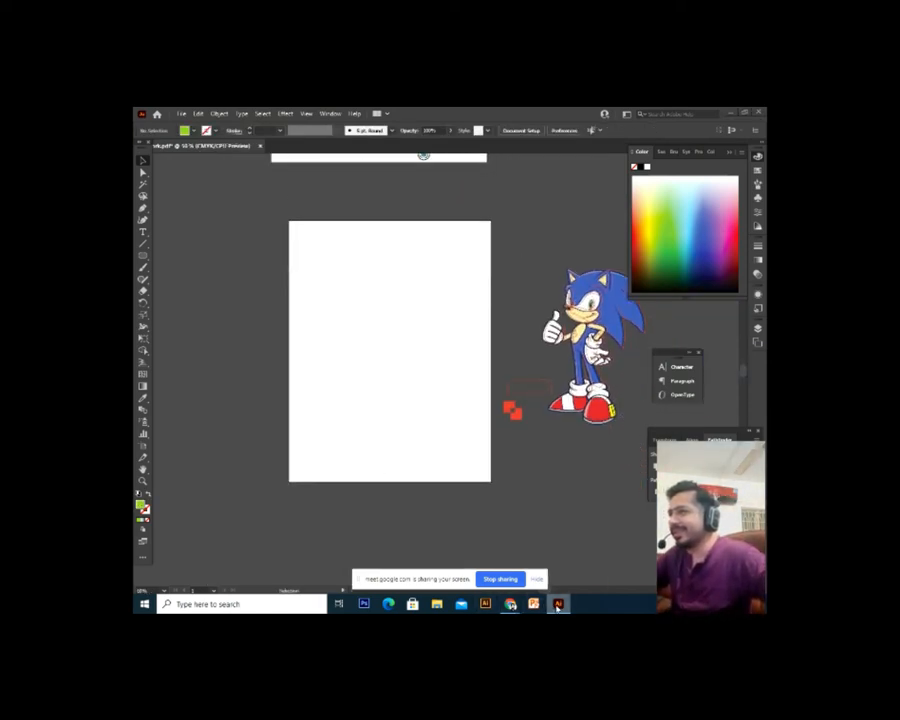
pyautogui.click(510, 604)
pyautogui.click(524, 114)
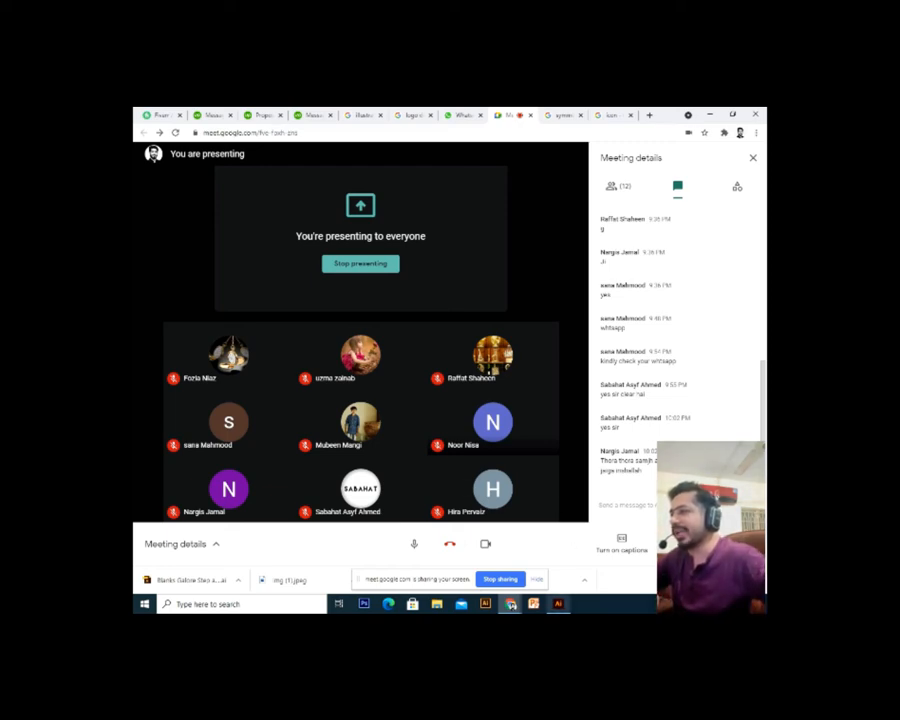
# After reading the Meet chat, bring the Illustrator document back from the taskbar
pyautogui.moveTo(558, 603)
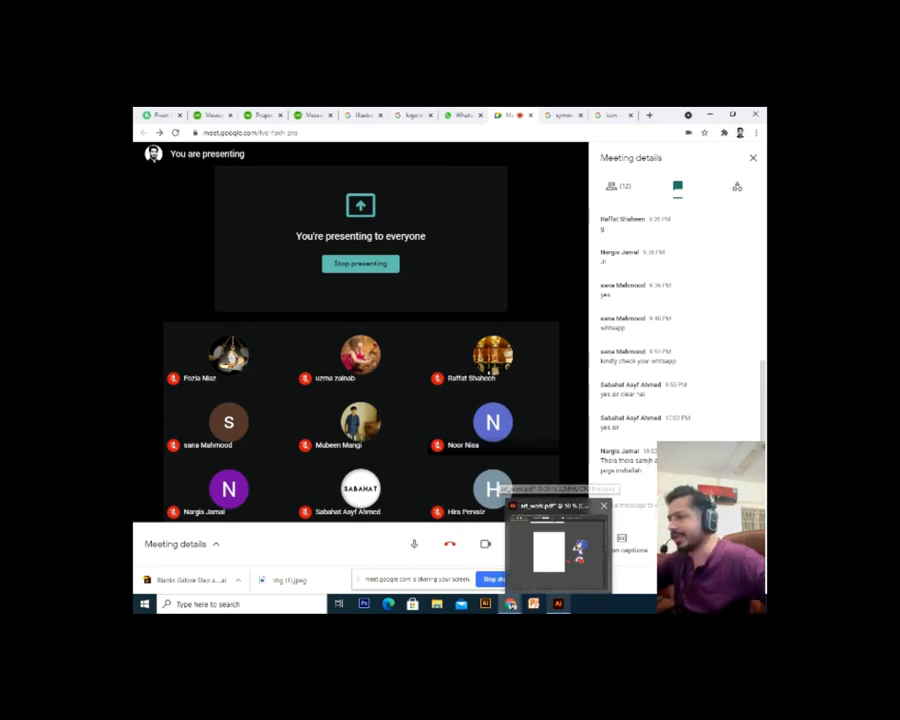
pyautogui.click(550, 545)
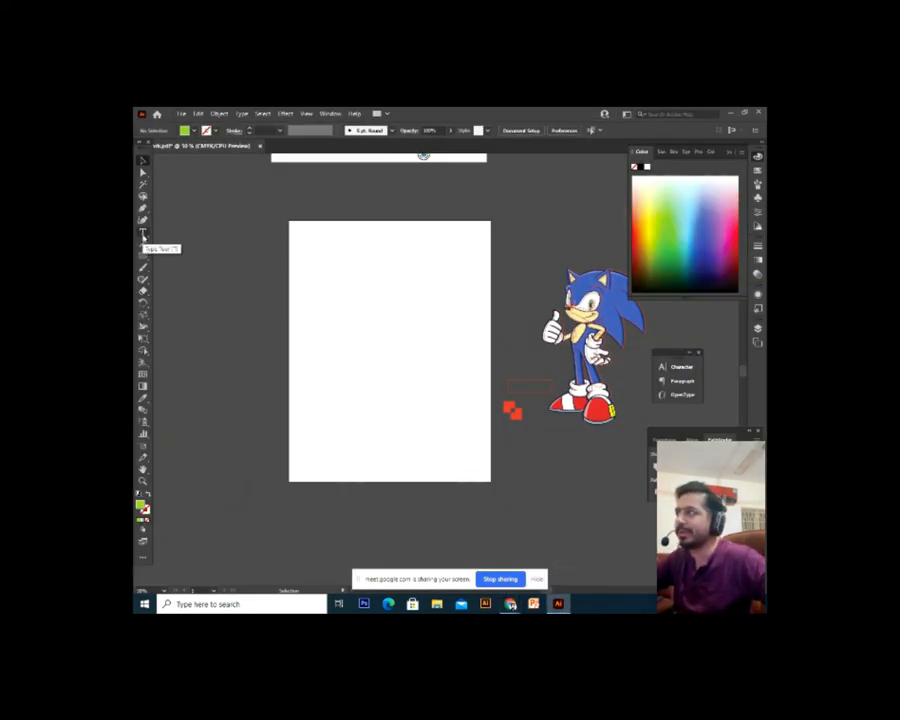
# Type the person's name as a new line of text on the artboard
pyautogui.click(143, 233)
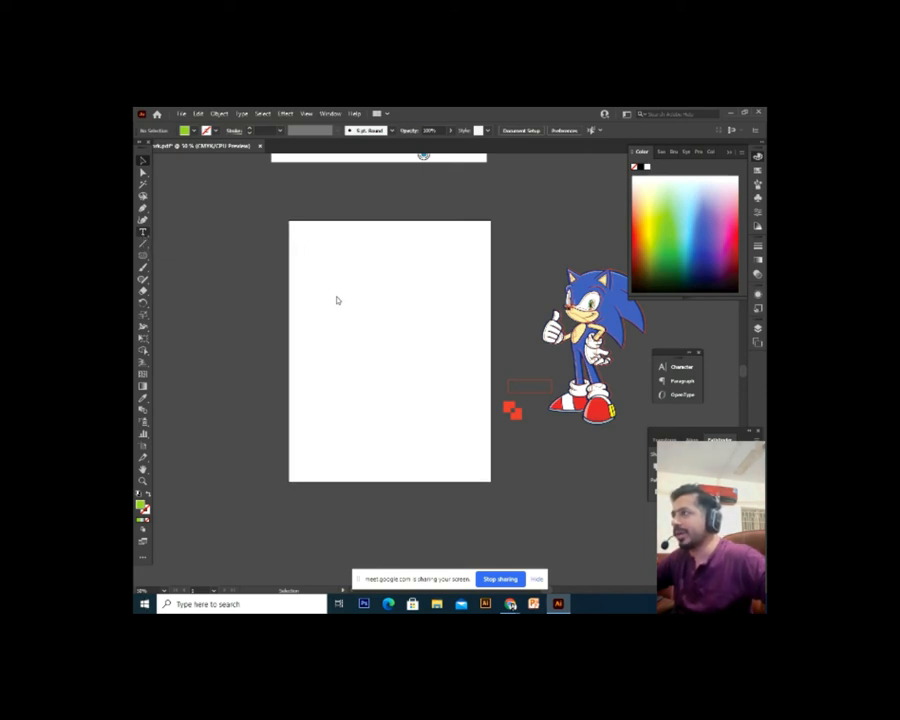
pyautogui.click(344, 336)
pyautogui.hotkey('ctrl', '1')
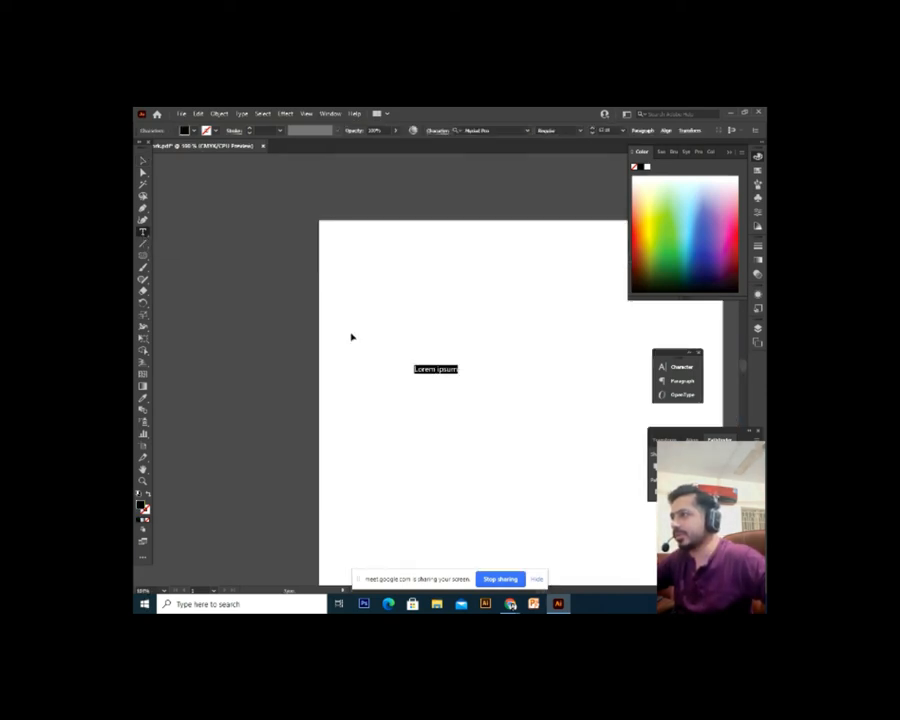
pyautogui.write('asasasas')
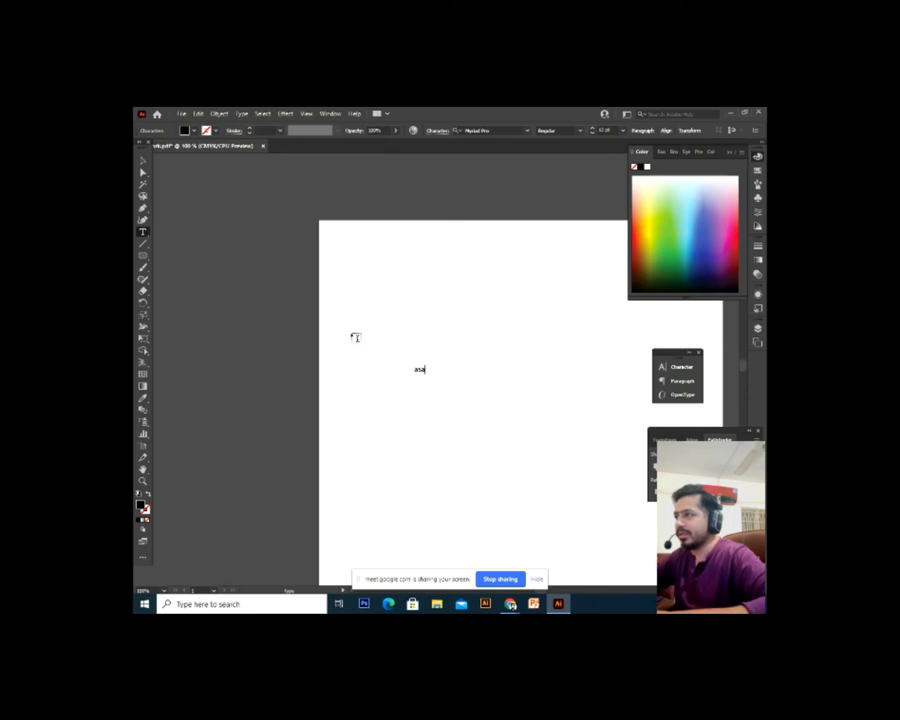
pyautogui.press('BackSpace')
pyautogui.press('BackSpace')
pyautogui.press('BackSpace')
pyautogui.write('Mr.')
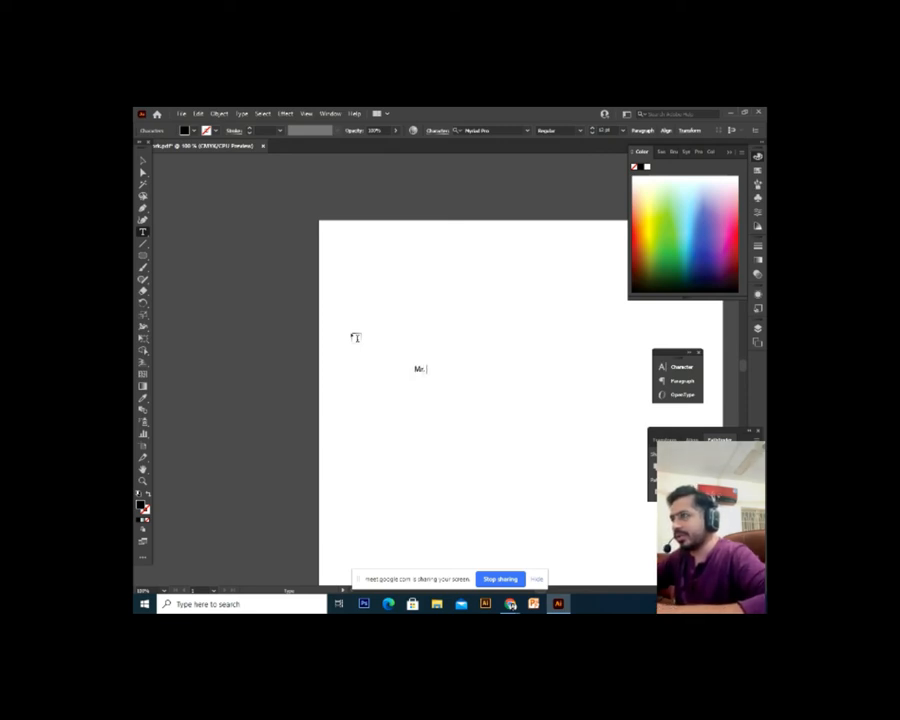
pyautogui.write(' Shakir')
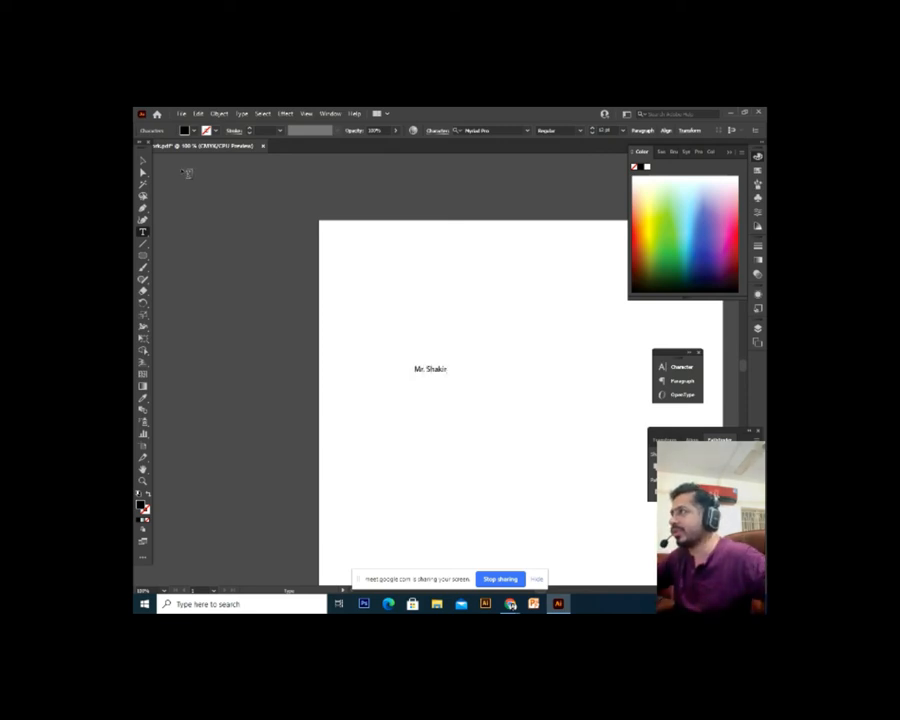
# Scale the name text up to headline size, zoom in, and select all its characters
pyautogui.click(141, 161)
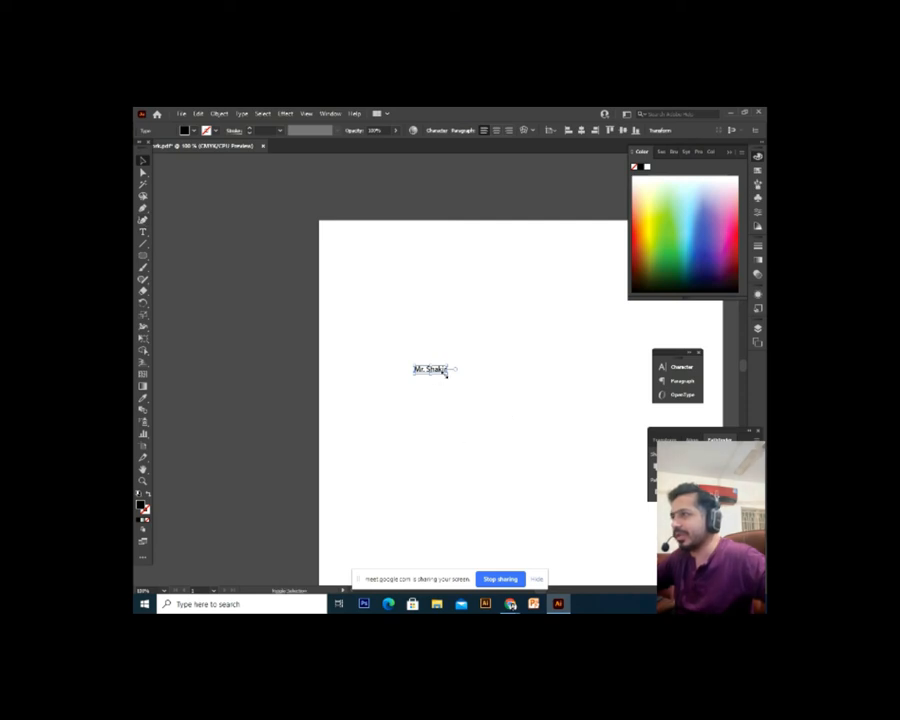
pyautogui.moveTo(446, 374); pyautogui.dragTo(565, 504)
pyautogui.moveTo(506, 382); pyautogui.dragTo(453, 371)
pyautogui.hotkey('ctrl', '+')
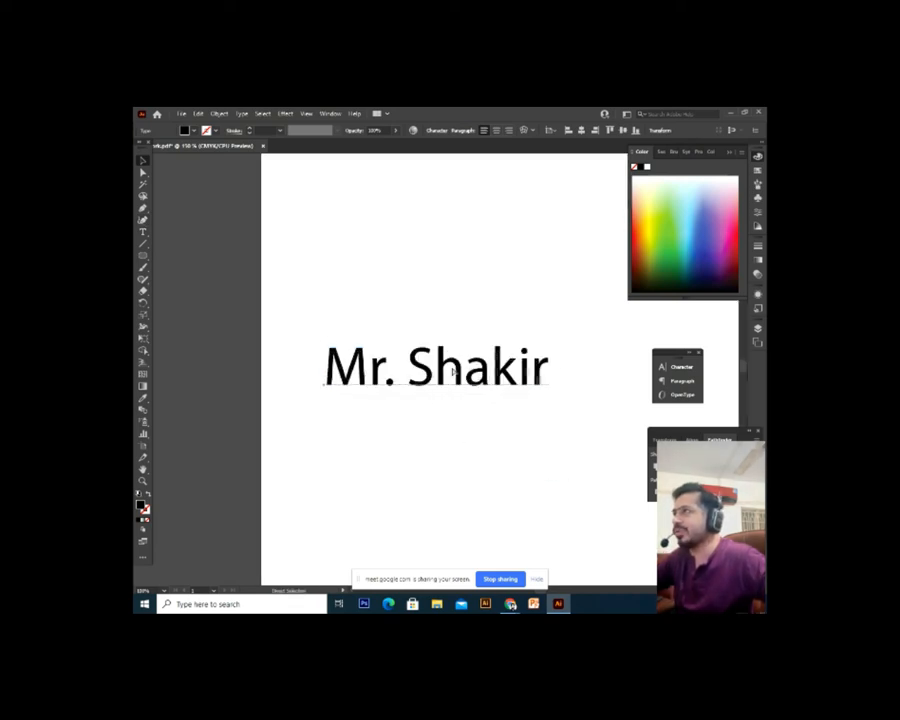
pyautogui.doubleClick(434, 380)
pyautogui.hotkey('ctrl', 'a')
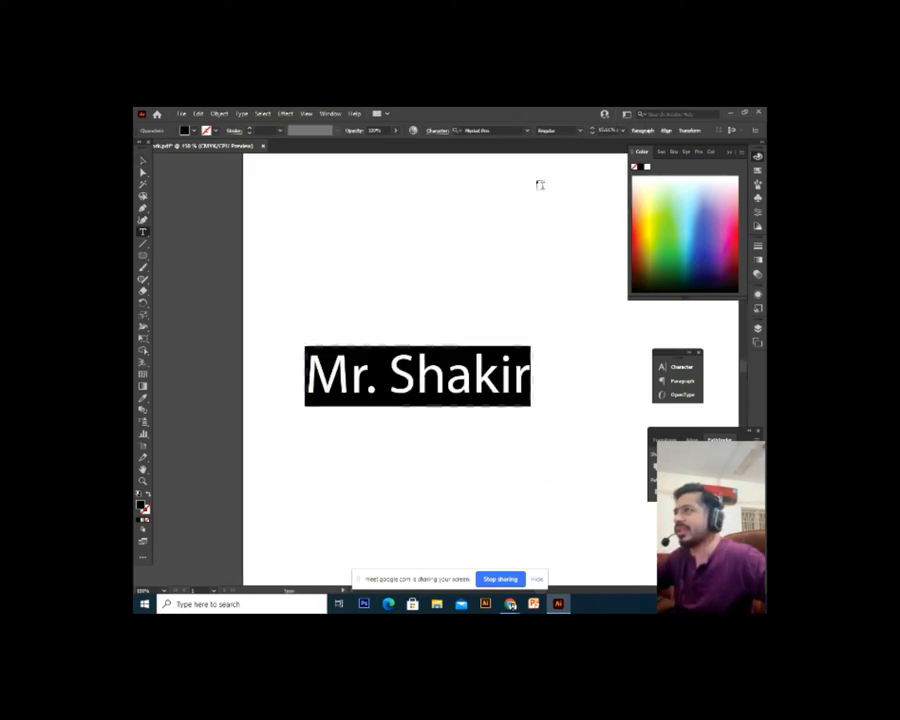
# Preview several fonts on the Mr. Shakir text, then search 'arial' and apply the first match
pyautogui.click(623, 131)
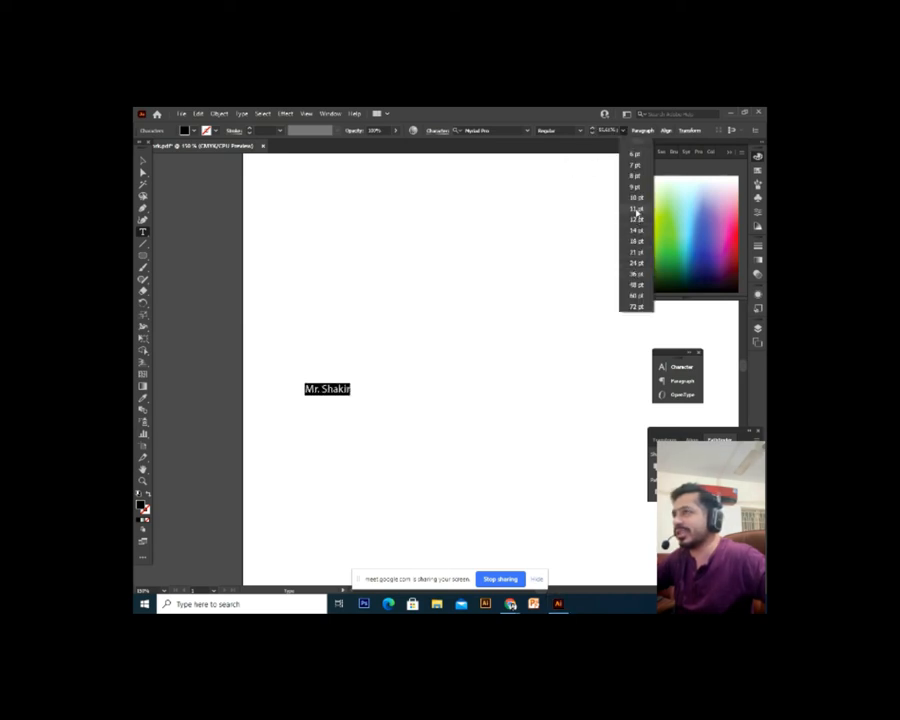
pyautogui.click(488, 131)
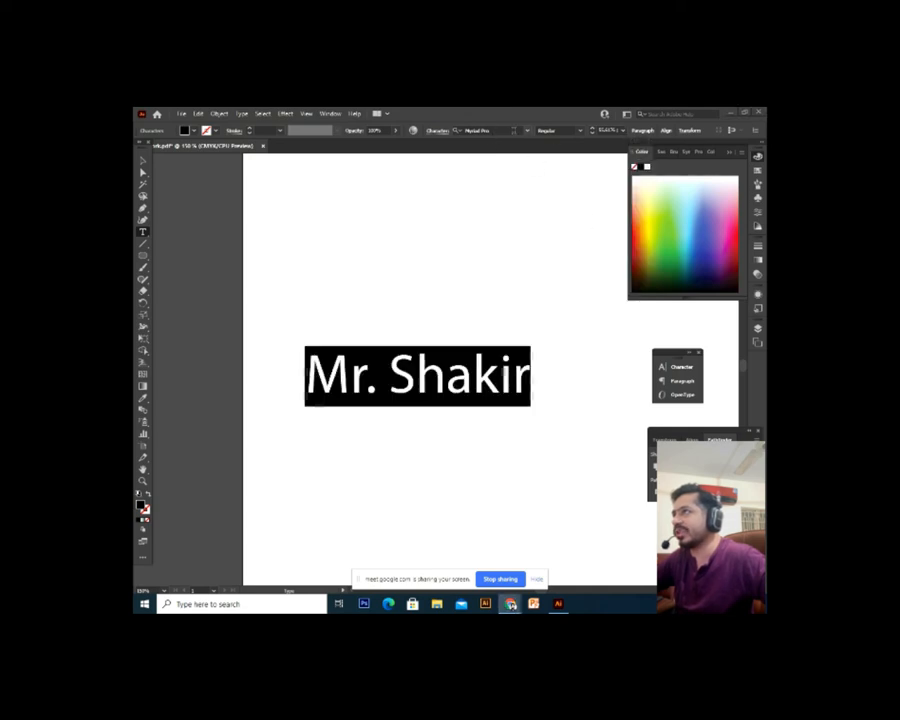
pyautogui.click(491, 131)
pyautogui.press('Down')
pyautogui.press('Down')
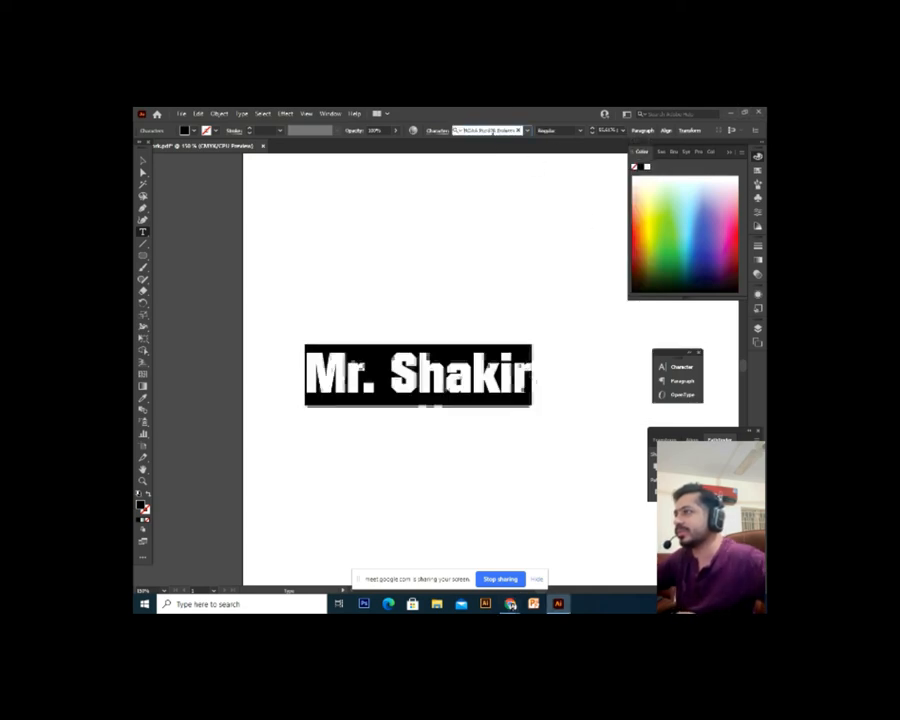
pyautogui.press('Down')
pyautogui.press('Down')
pyautogui.press('Down')
pyautogui.press('Down')
pyautogui.press('Down')
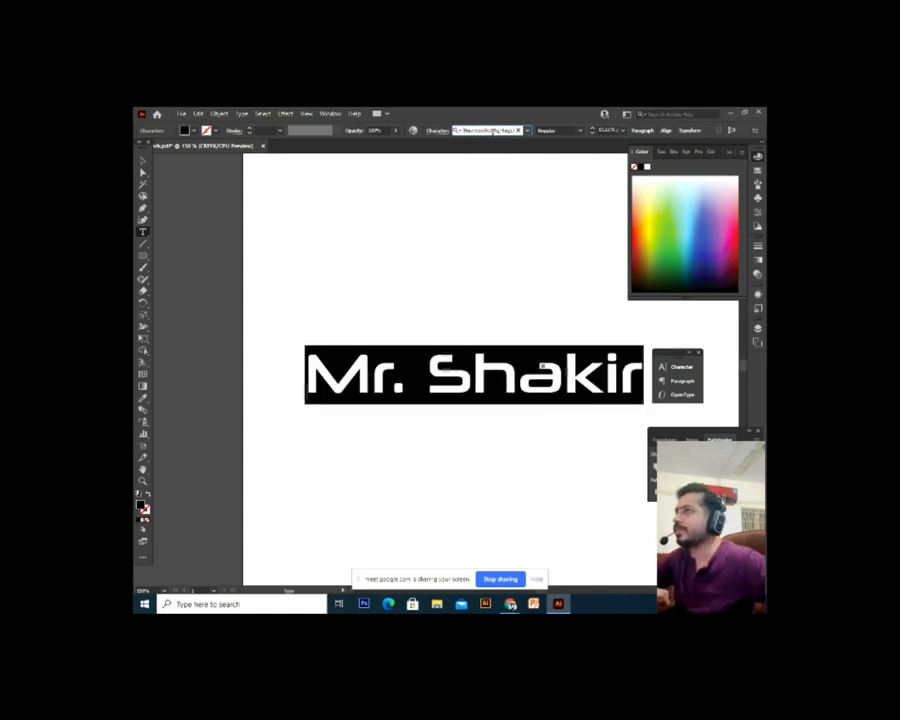
pyautogui.press('Down')
pyautogui.press('Down')
pyautogui.press('Down')
pyautogui.press('Down')
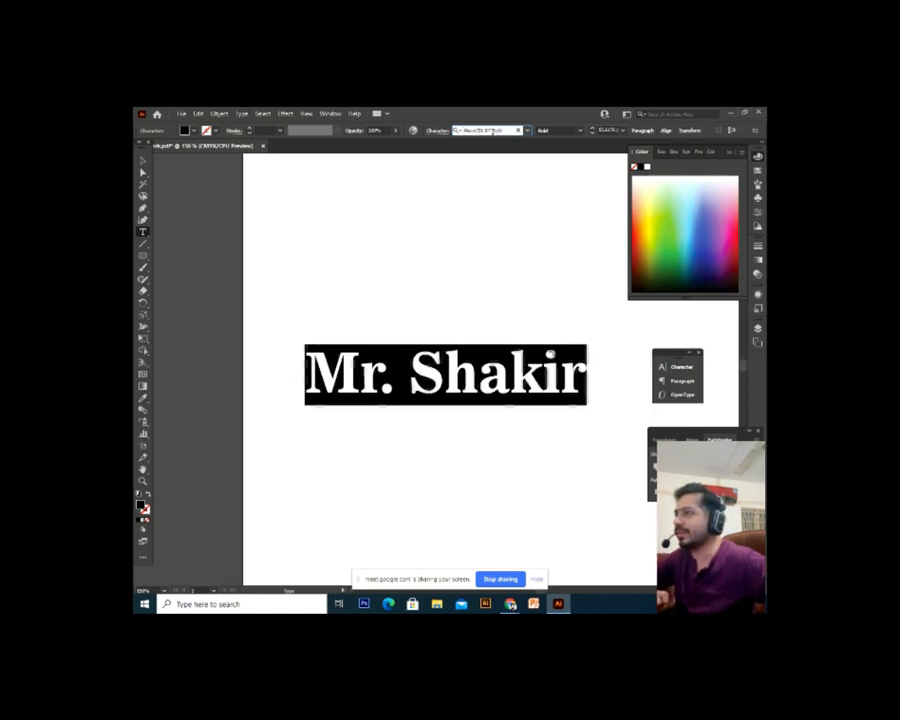
pyautogui.click(579, 131)
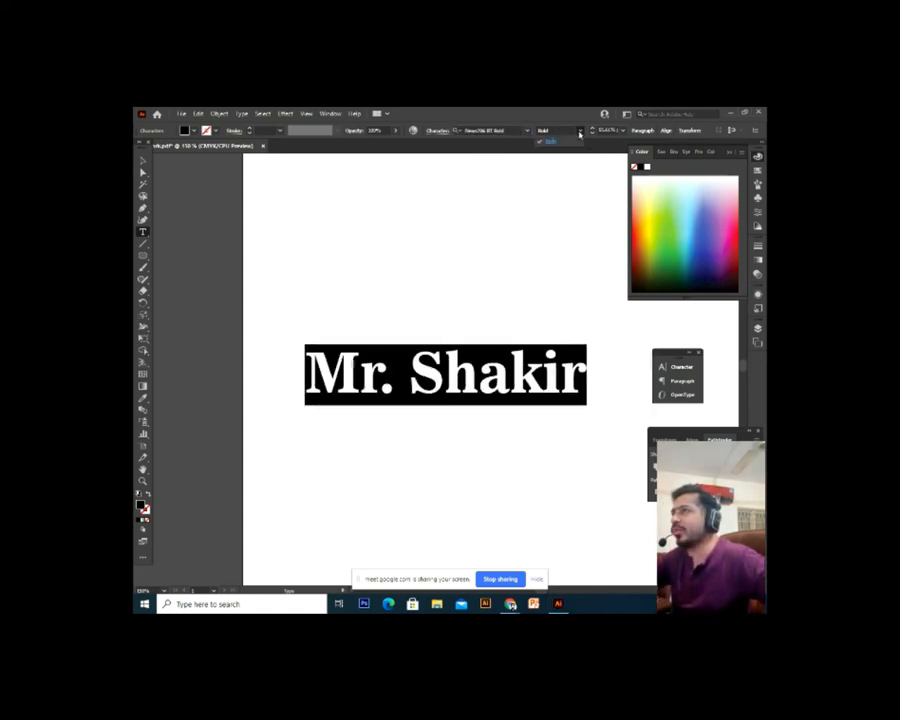
pyautogui.click(489, 131)
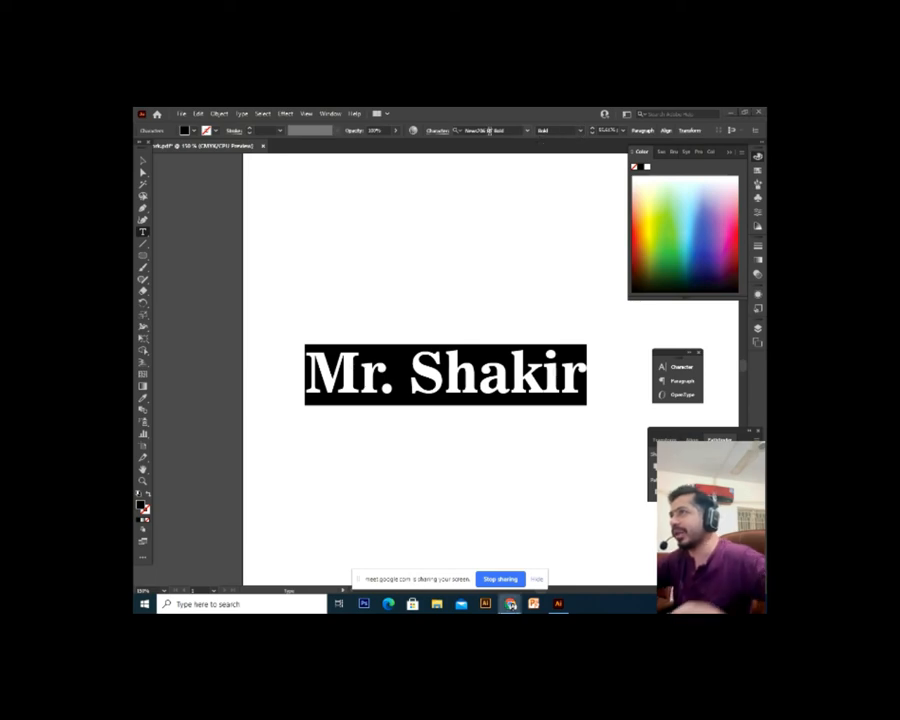
pyautogui.click(489, 131)
pyautogui.write('a')
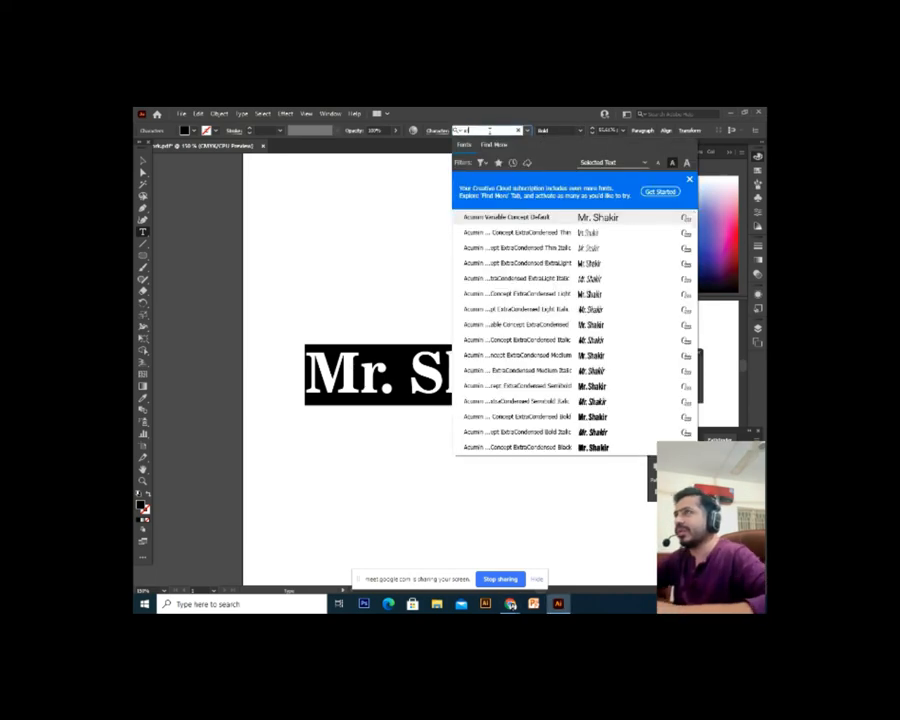
pyautogui.write('rial')
pyautogui.press('Return')
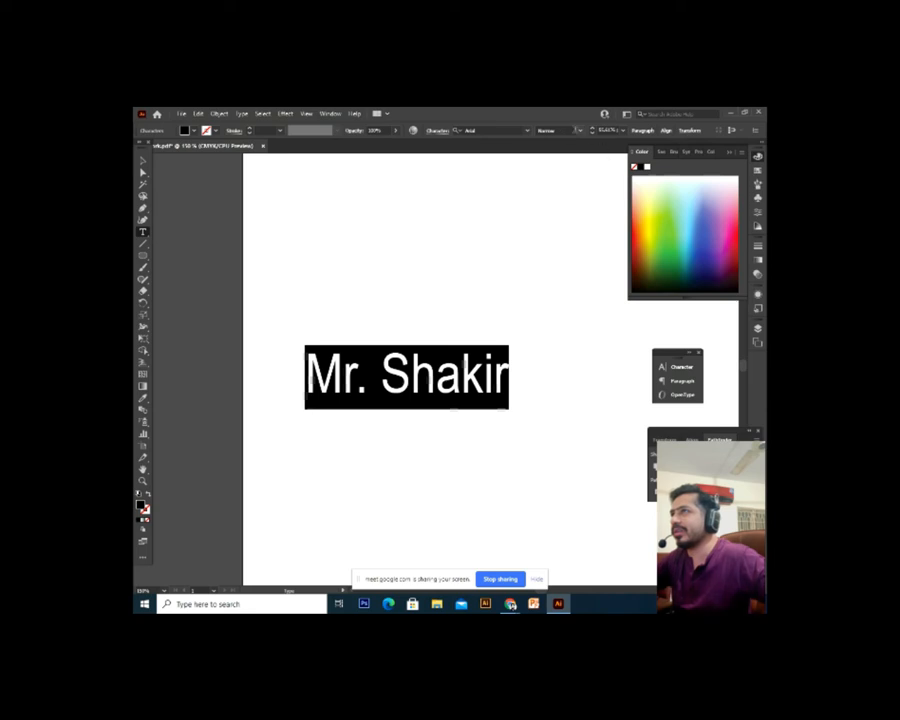
# Search the font field again, dropping a failed 'times' search, and apply Arial to the text
pyautogui.click(504, 130)
pyautogui.press('Down')
pyautogui.press('Down')
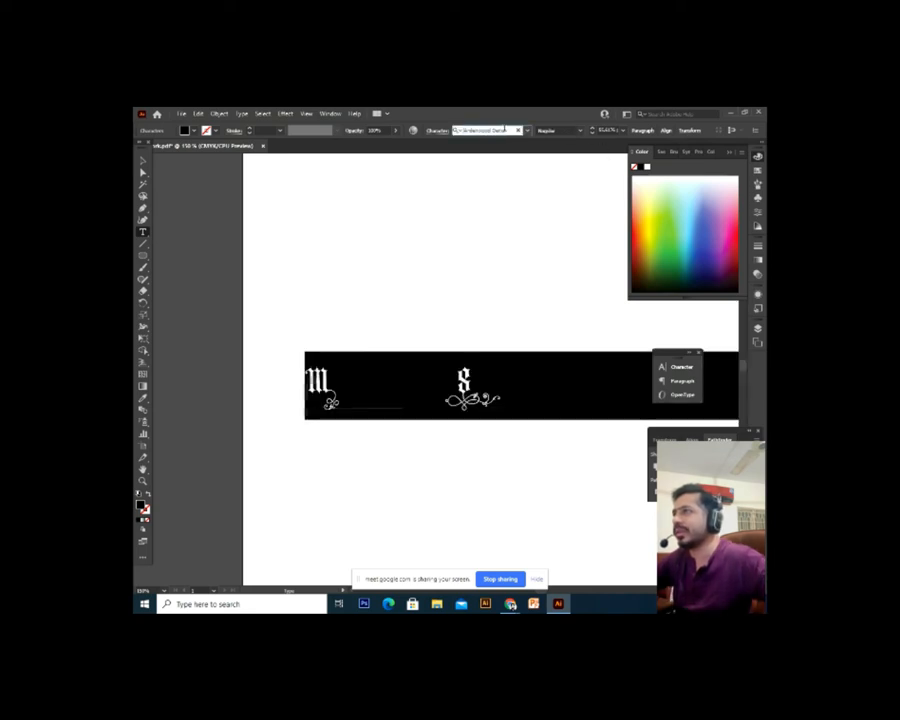
pyautogui.write('ti')
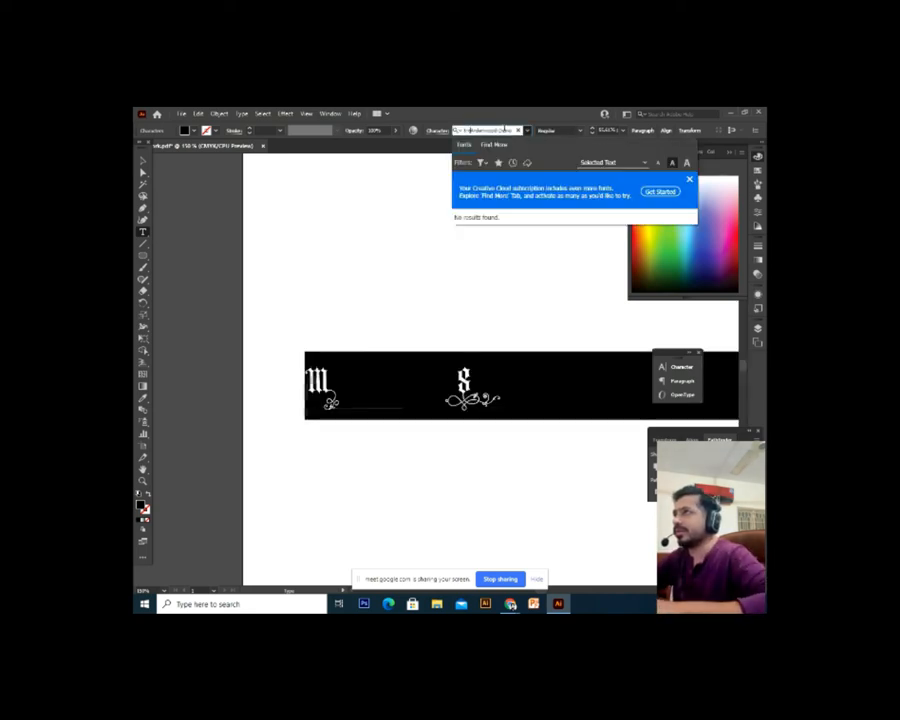
pyautogui.write('mes')
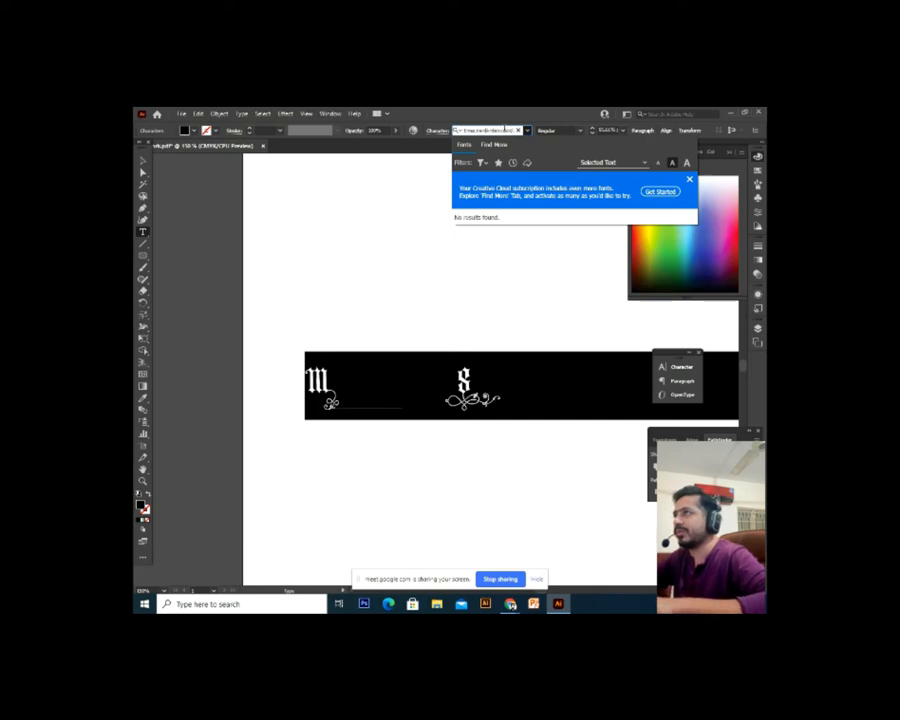
pyautogui.hotkey('ctrl', 'a')
pyautogui.write('arial')
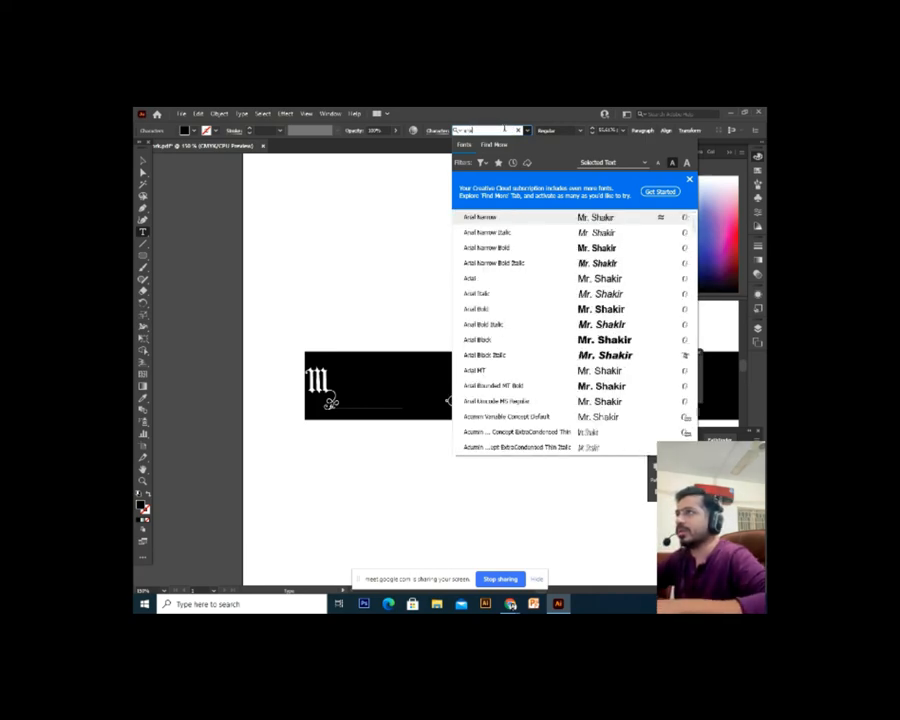
pyautogui.click(473, 282)
# Try Arial Narrow and Regular, settle on Arial Bold, and exit text editing
pyautogui.click(582, 132)
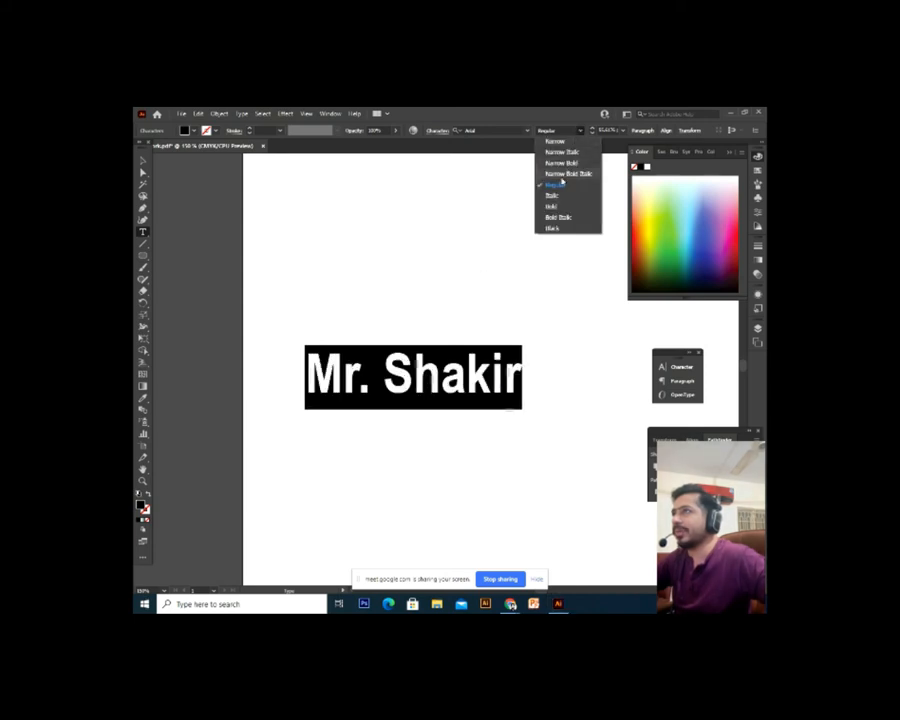
pyautogui.click(555, 141)
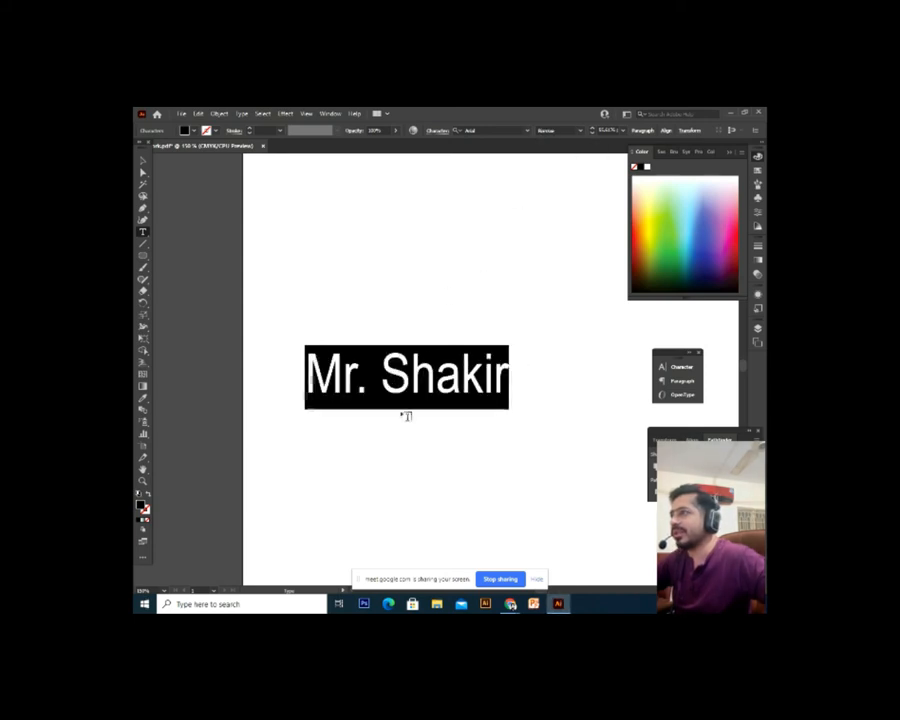
pyautogui.click(581, 134)
pyautogui.click(566, 186)
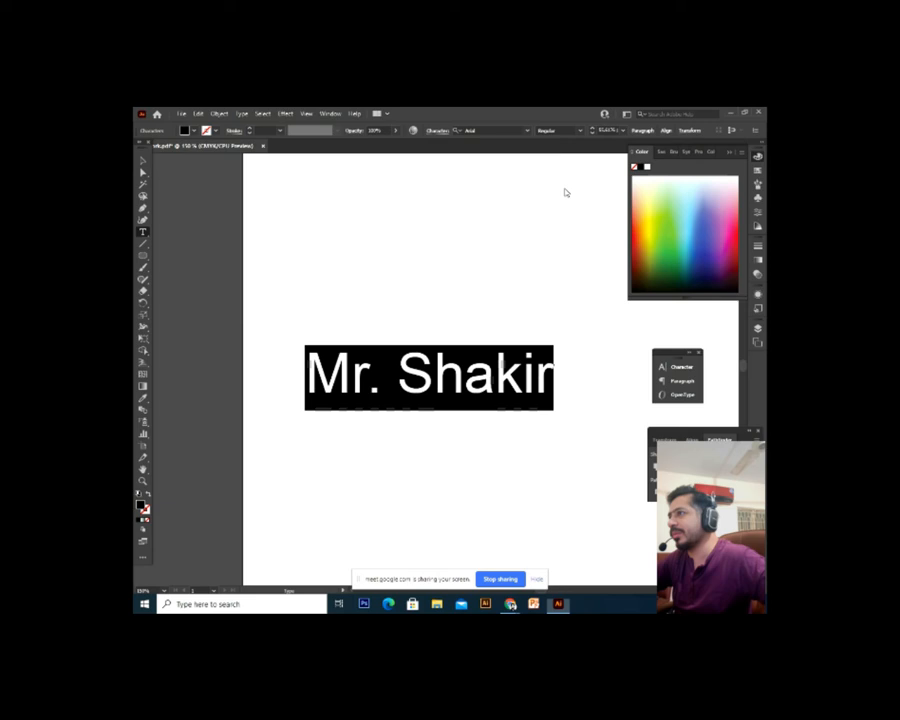
pyautogui.click(581, 132)
pyautogui.click(562, 204)
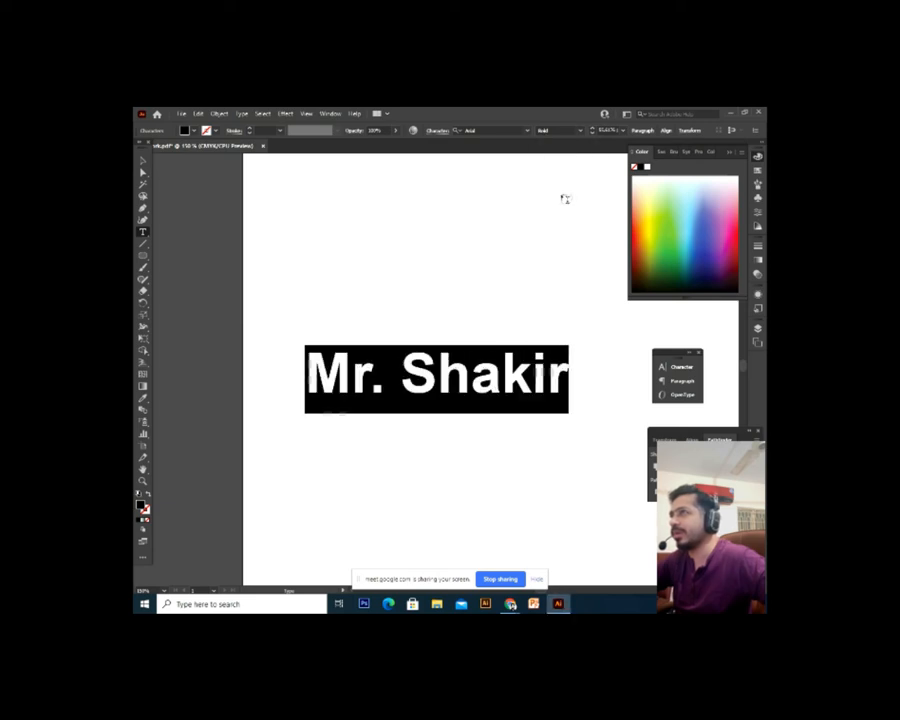
pyautogui.click(581, 132)
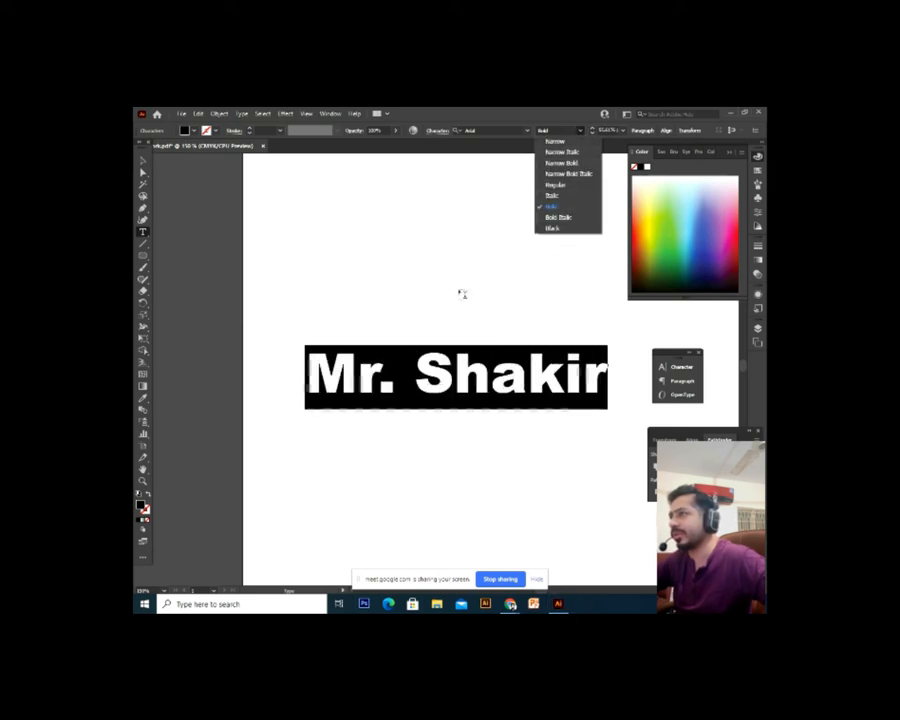
pyautogui.click(142, 163)
pyautogui.click(344, 289)
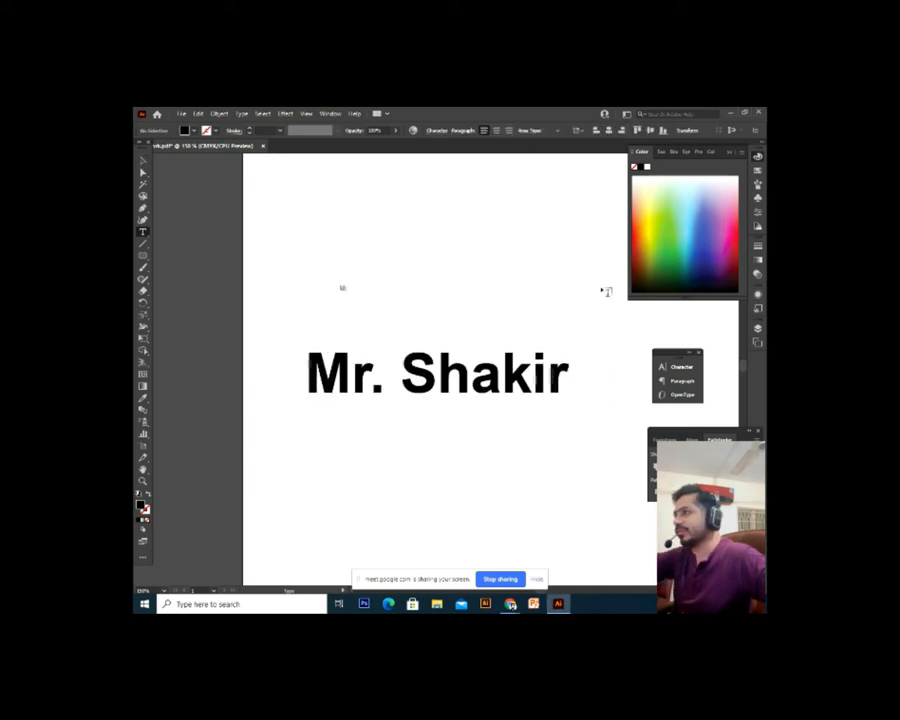
pyautogui.click(143, 161)
# Delete the old Mr. Shakir text and type a new 'Shakir' text object
pyautogui.moveTo(294, 231); pyautogui.dragTo(625, 472)
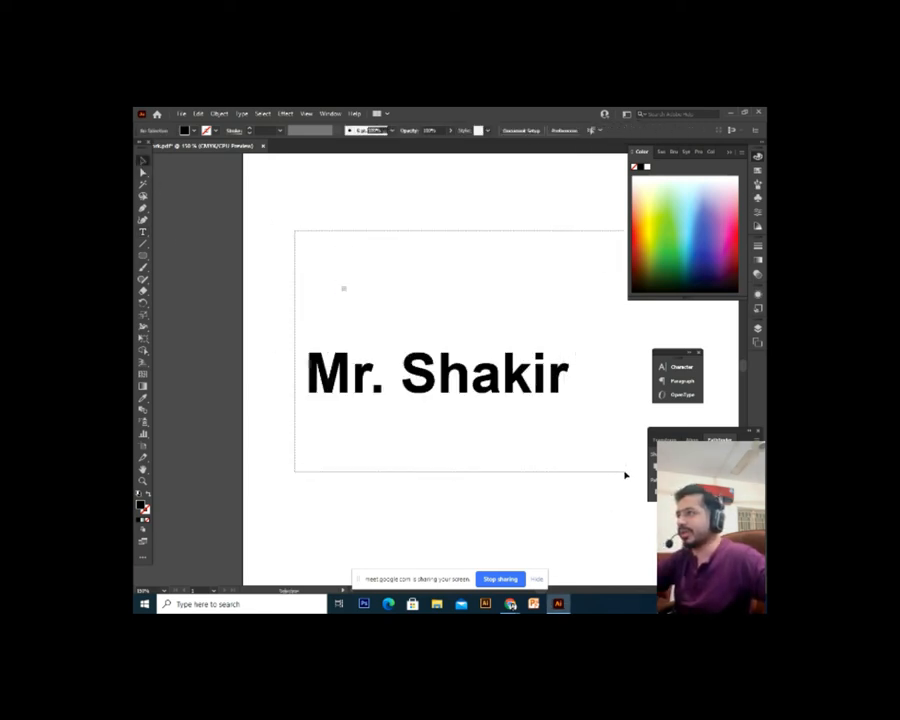
pyautogui.press('Delete')
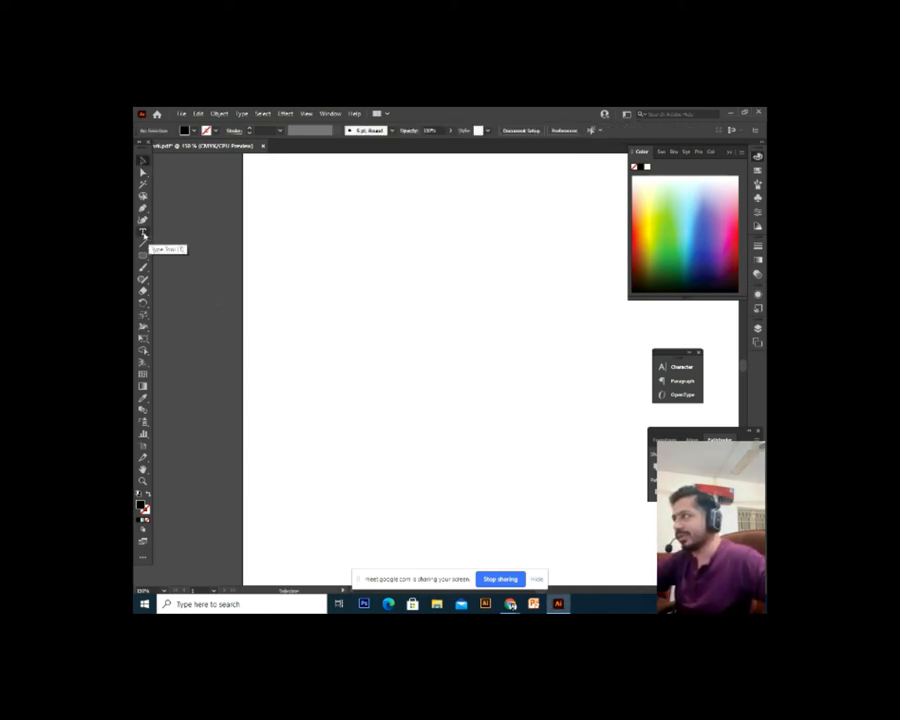
pyautogui.click(142, 234)
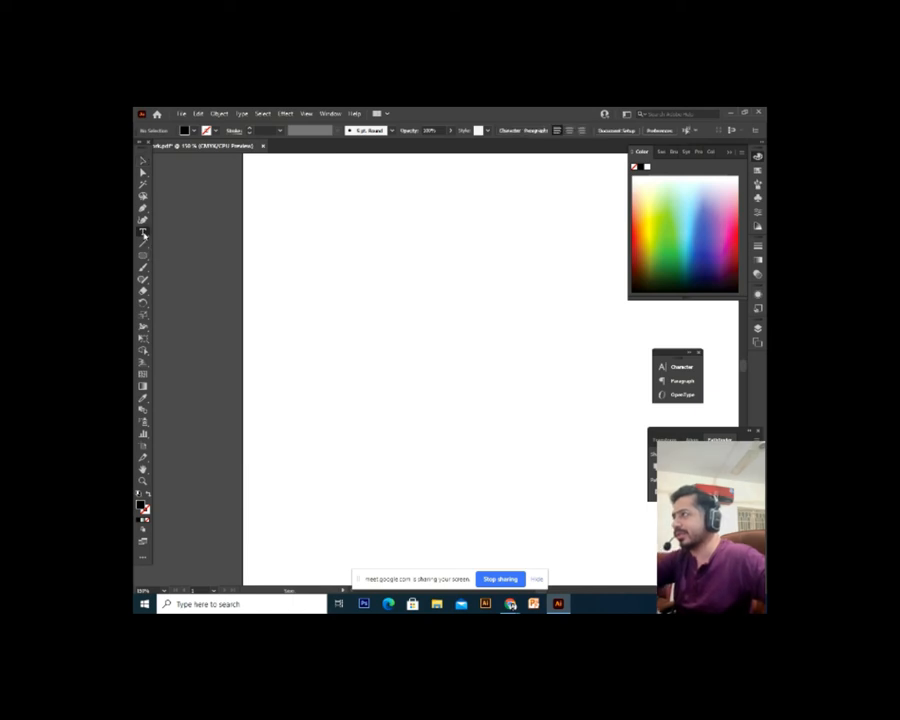
pyautogui.click(368, 328)
pyautogui.write('Shakir')
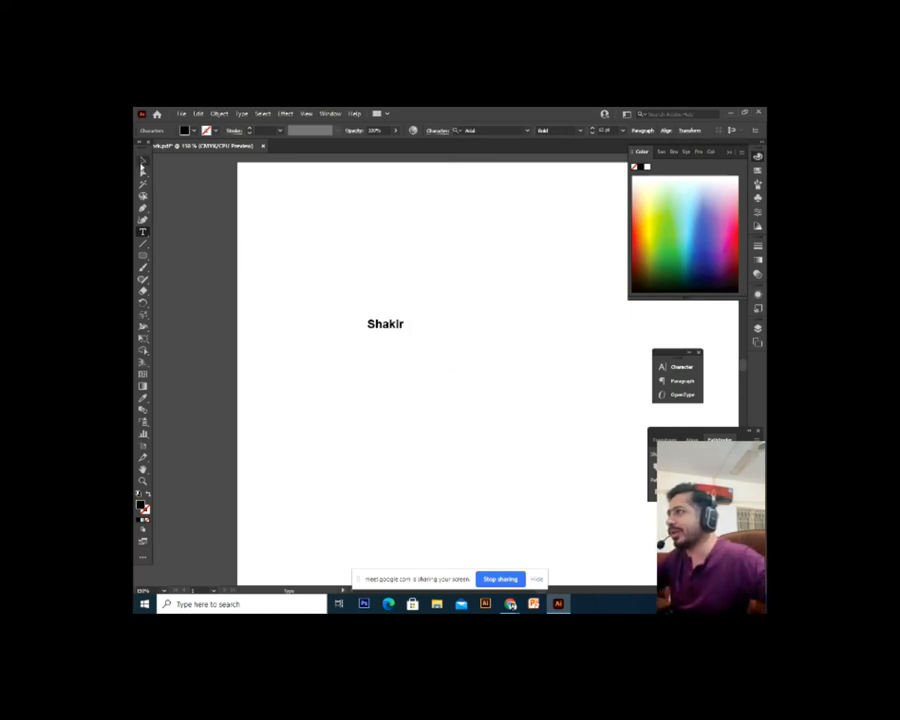
pyautogui.press('Escape')
# Drag a corner handle to scale Shakir up, undoing and retrying until it is large
pyautogui.moveTo(401, 335); pyautogui.dragTo(516, 476)
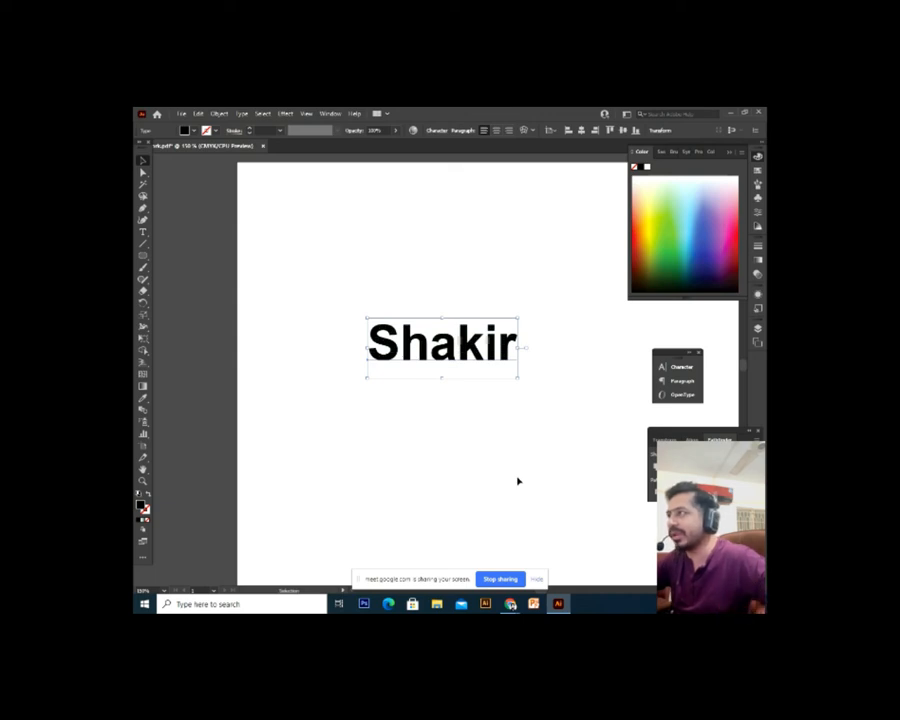
pyautogui.click(518, 481)
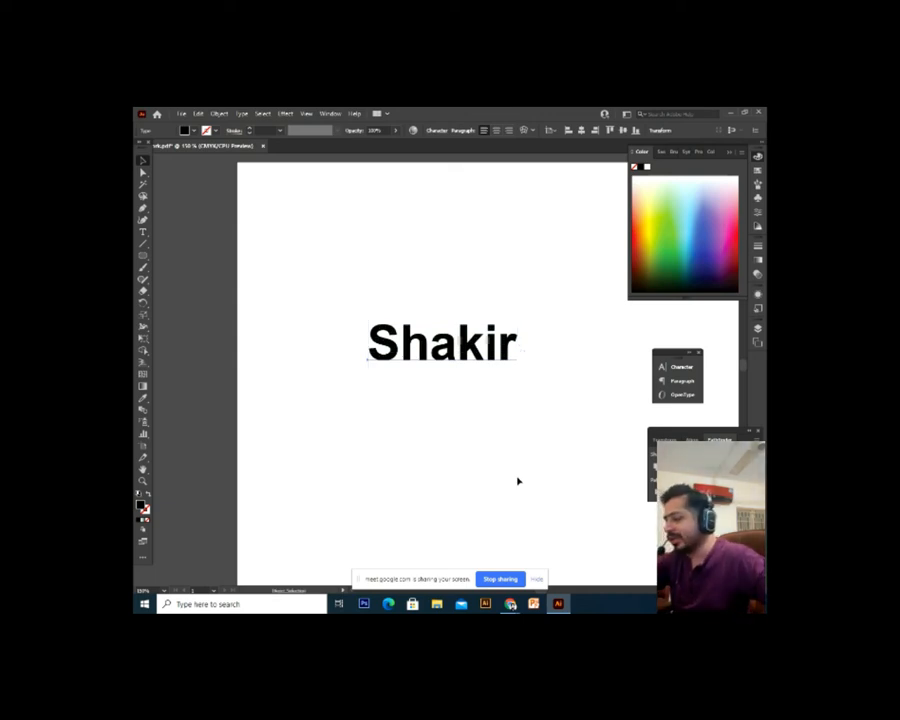
pyautogui.hotkey('ctrl', 'z')
pyautogui.moveTo(405, 331); pyautogui.dragTo(586, 432)
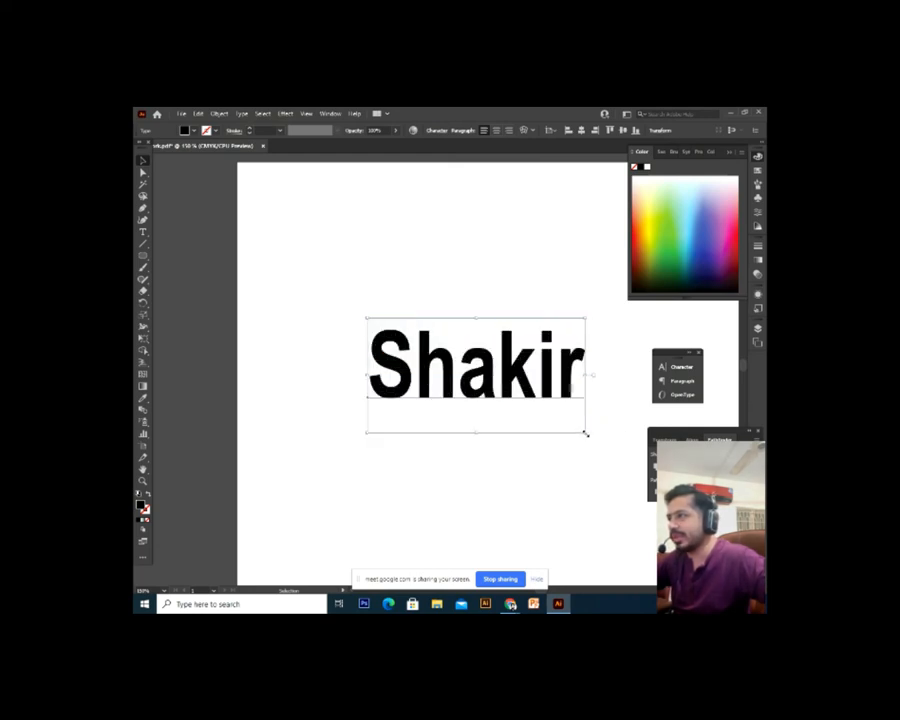
pyautogui.hotkey('ctrl', 'z')
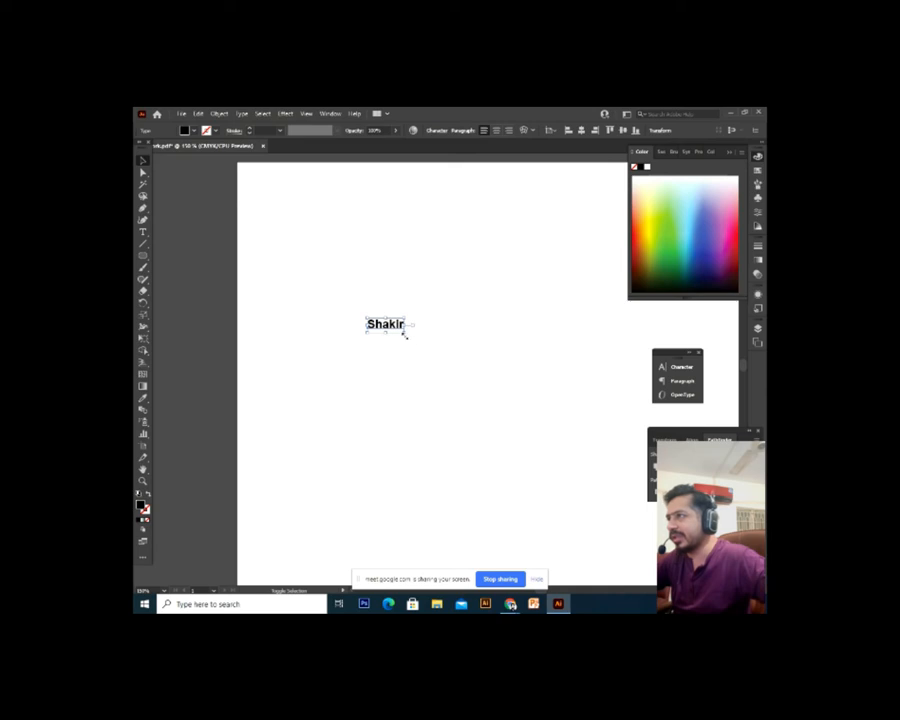
pyautogui.moveTo(405, 334); pyautogui.dragTo(568, 530)
pyautogui.hotkey('ctrl', 'z')
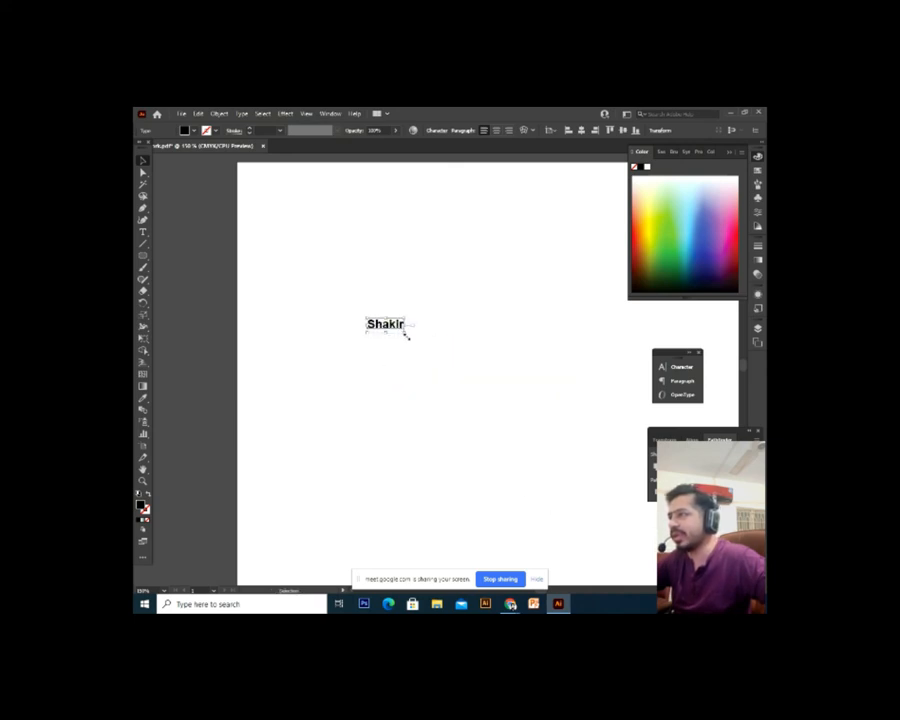
pyautogui.moveTo(391, 401); pyautogui.dragTo(500, 384)
pyautogui.hotkey('ctrl', 'z')
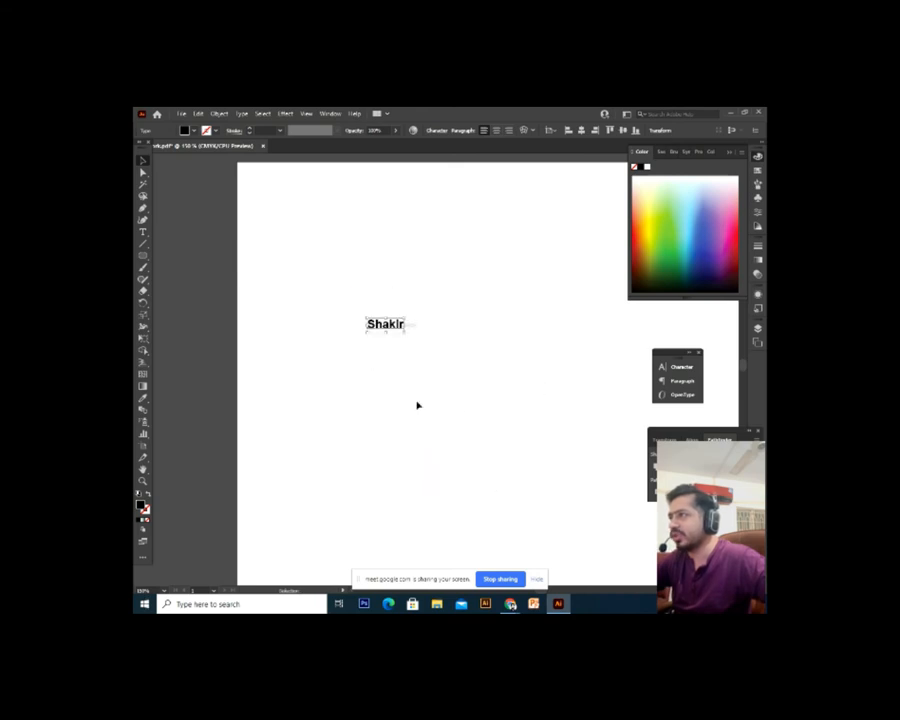
pyautogui.moveTo(410, 341); pyautogui.dragTo(458, 373)
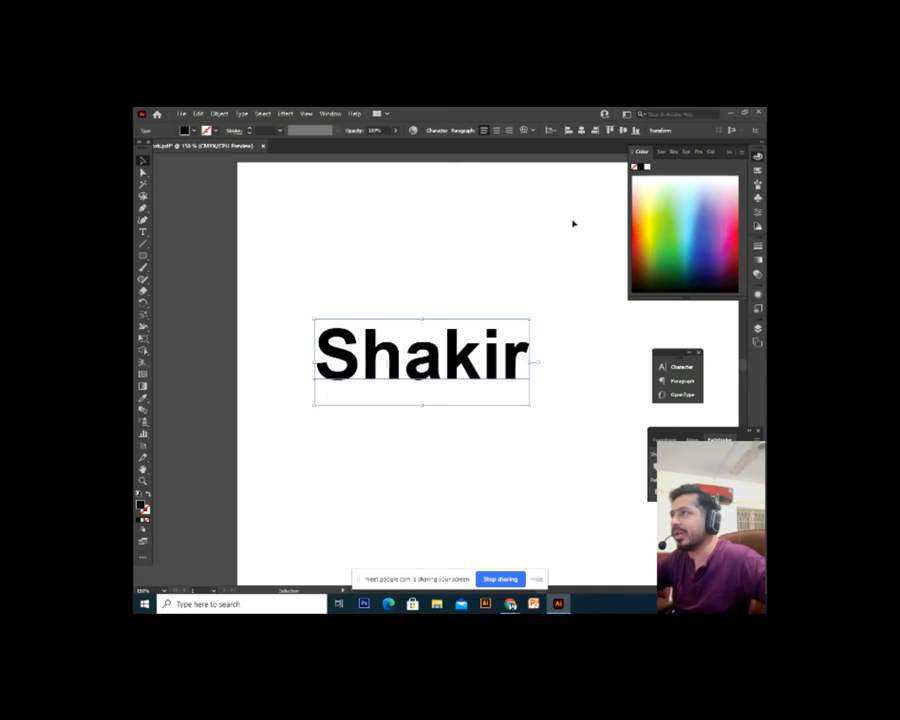
# Select all letters of Shakir in the text and open the Character panel with Ctrl+T
pyautogui.doubleClick(470, 374)
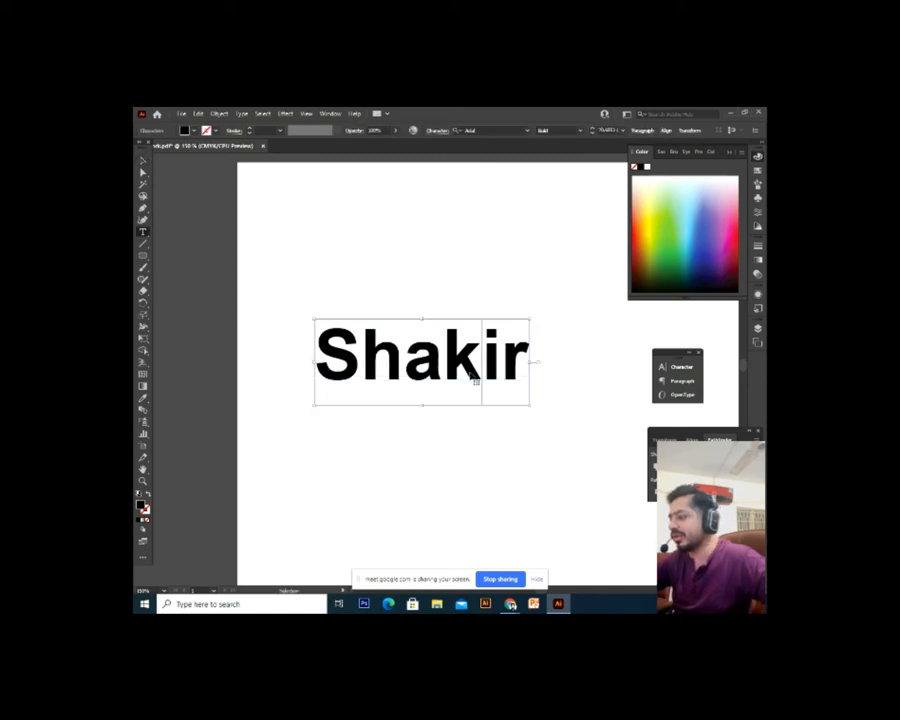
pyautogui.hotkey('ctrl', 'a')
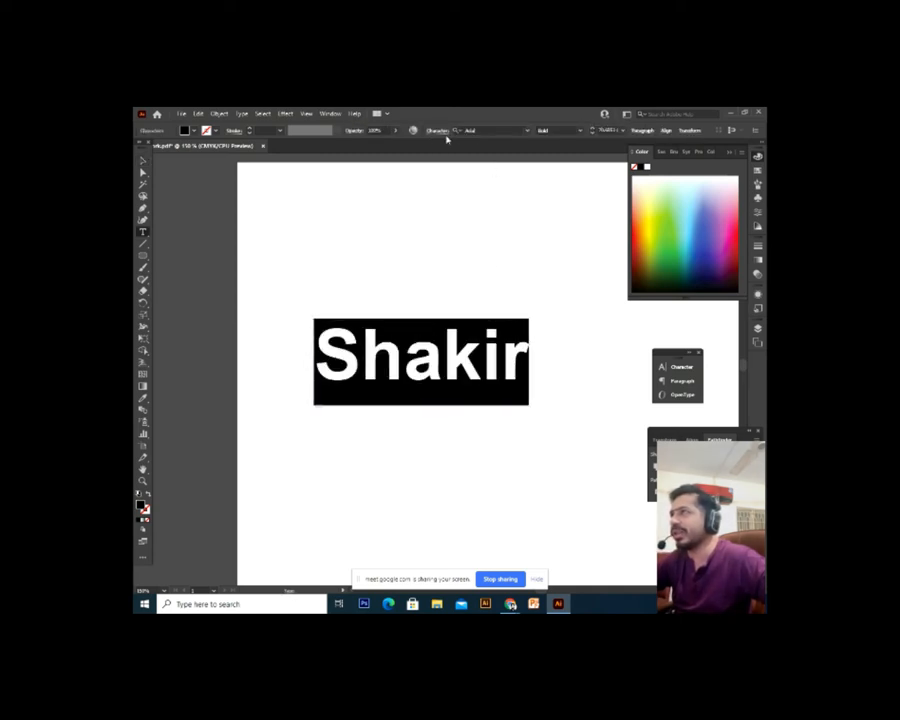
pyautogui.click(491, 386)
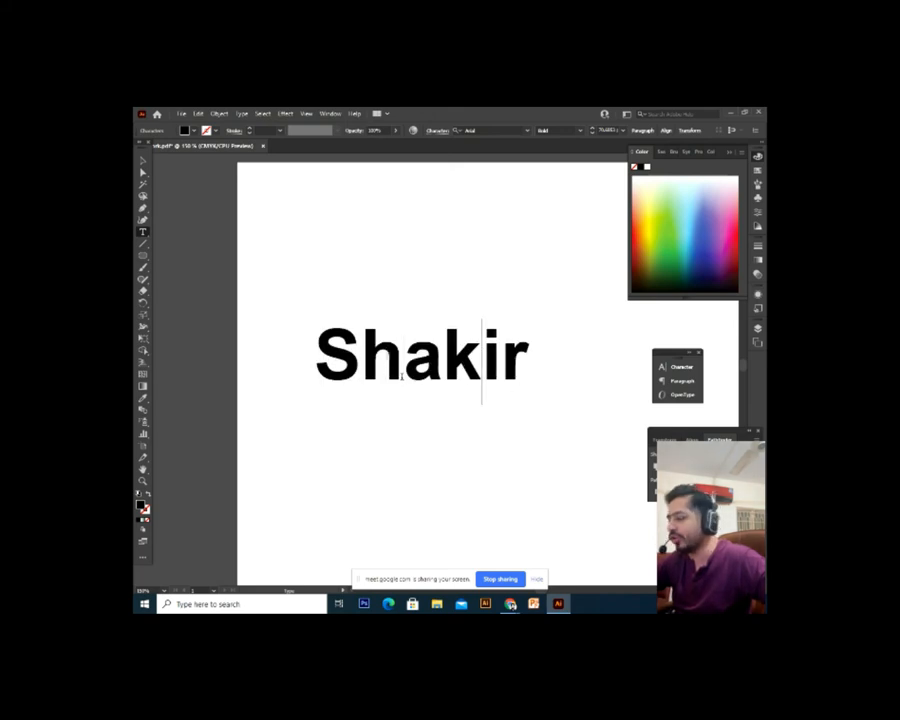
pyautogui.press('Escape')
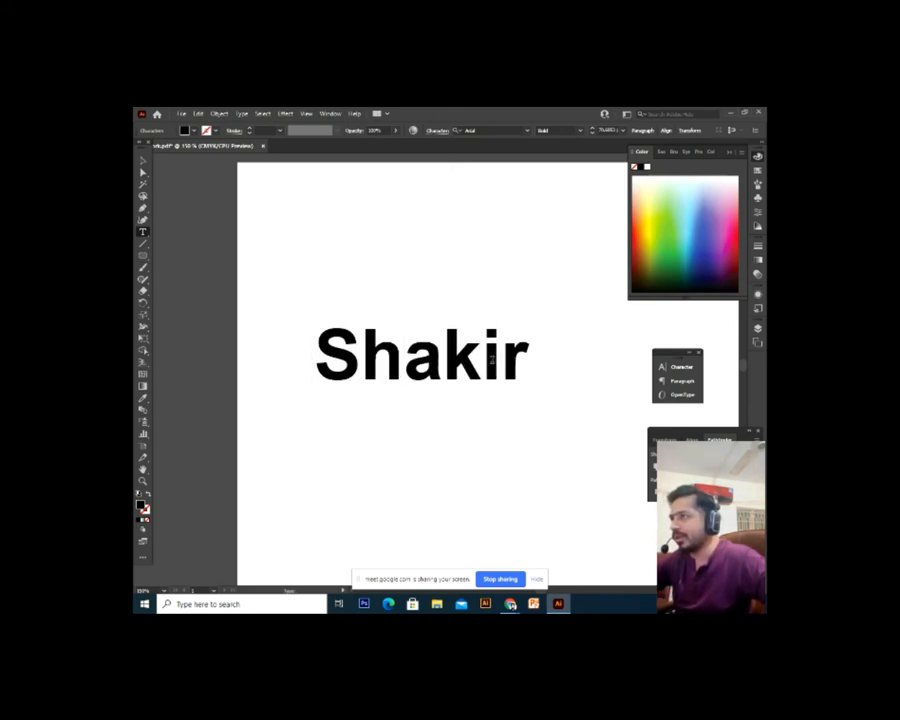
pyautogui.doubleClick(480, 362)
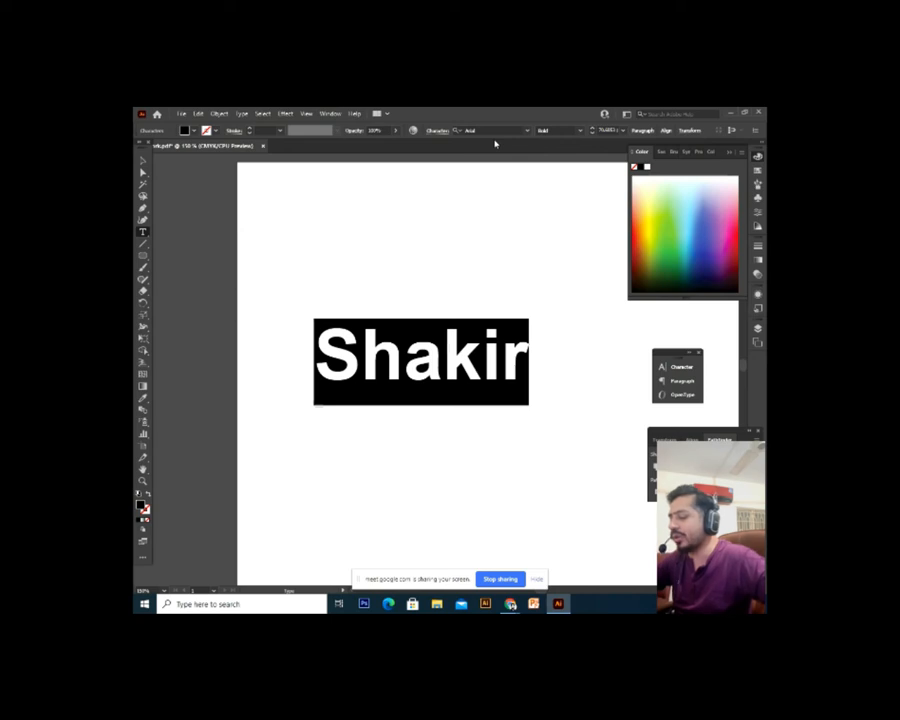
pyautogui.hotkey('ctrl', 't')
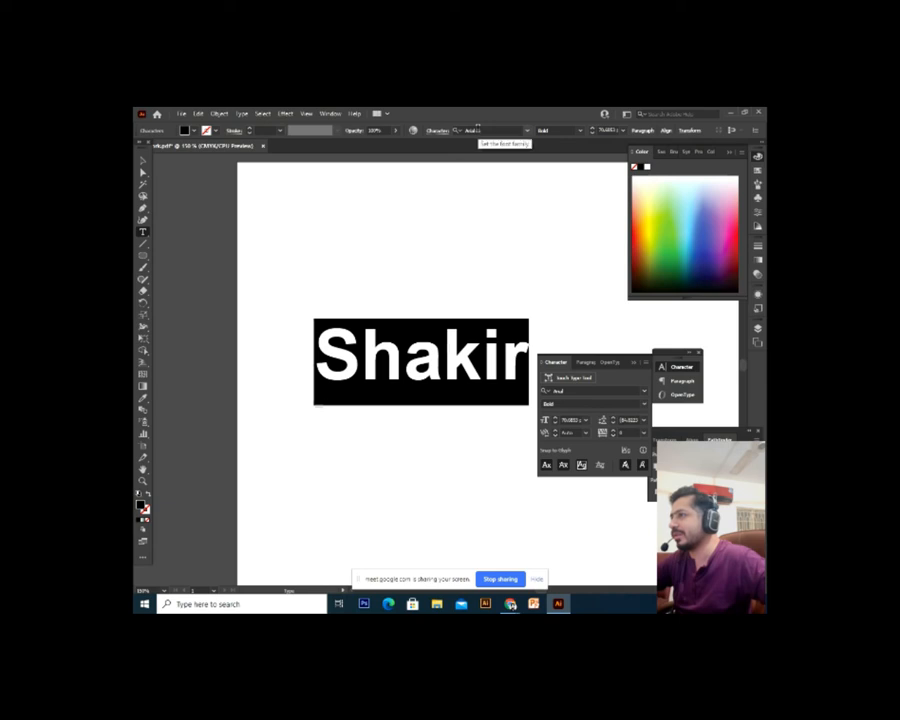
# Select all of Shakir and preview several font families on it, including a script font
pyautogui.click(474, 378)
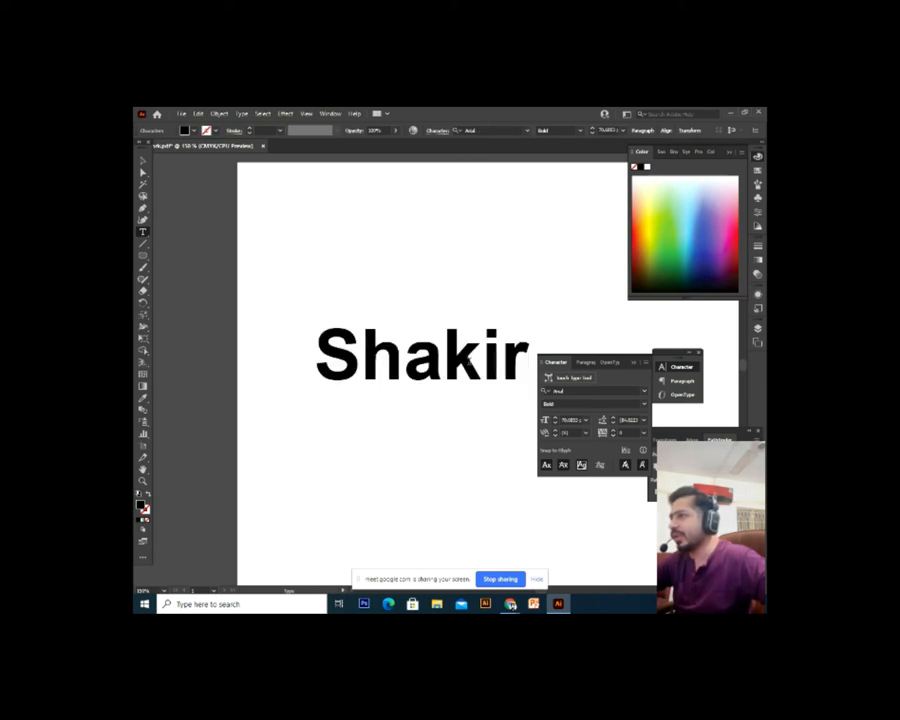
pyautogui.hotkey('ctrl', 'a')
pyautogui.click(596, 391)
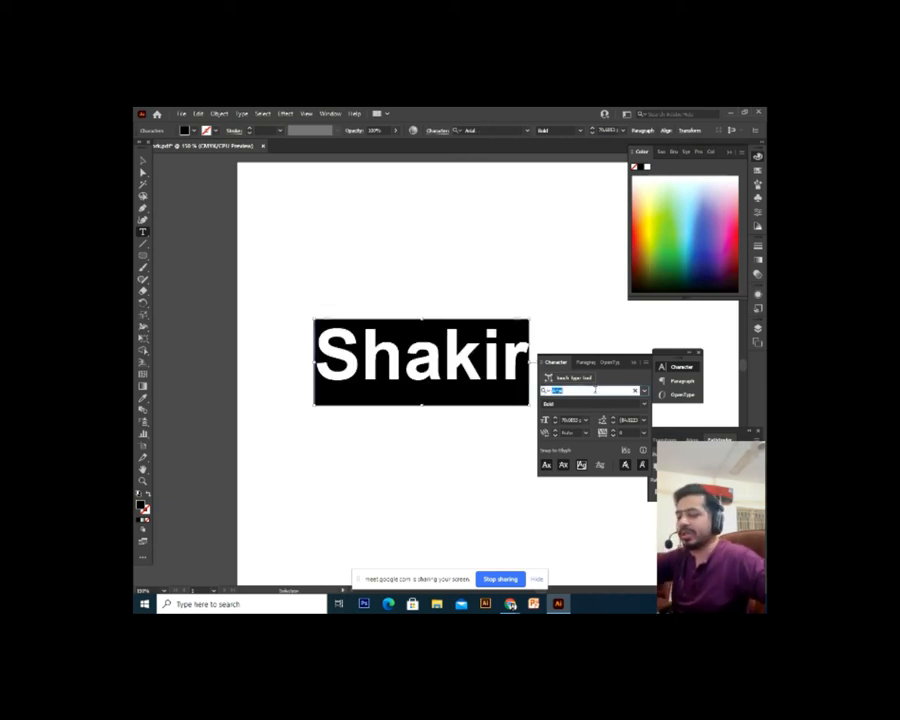
pyautogui.press('Down')
pyautogui.press('Down')
pyautogui.press('Down')
pyautogui.press('Down')
pyautogui.press('Down')
pyautogui.press('Down')
pyautogui.press('Down')
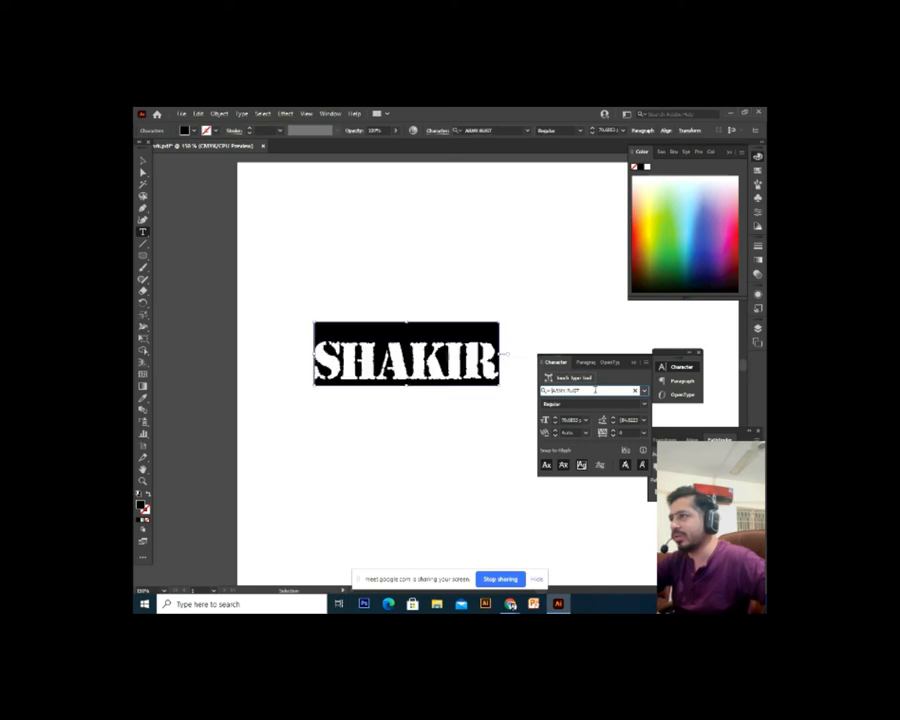
pyautogui.press('Down')
pyautogui.press('Down')
pyautogui.press('Down')
pyautogui.press('Down')
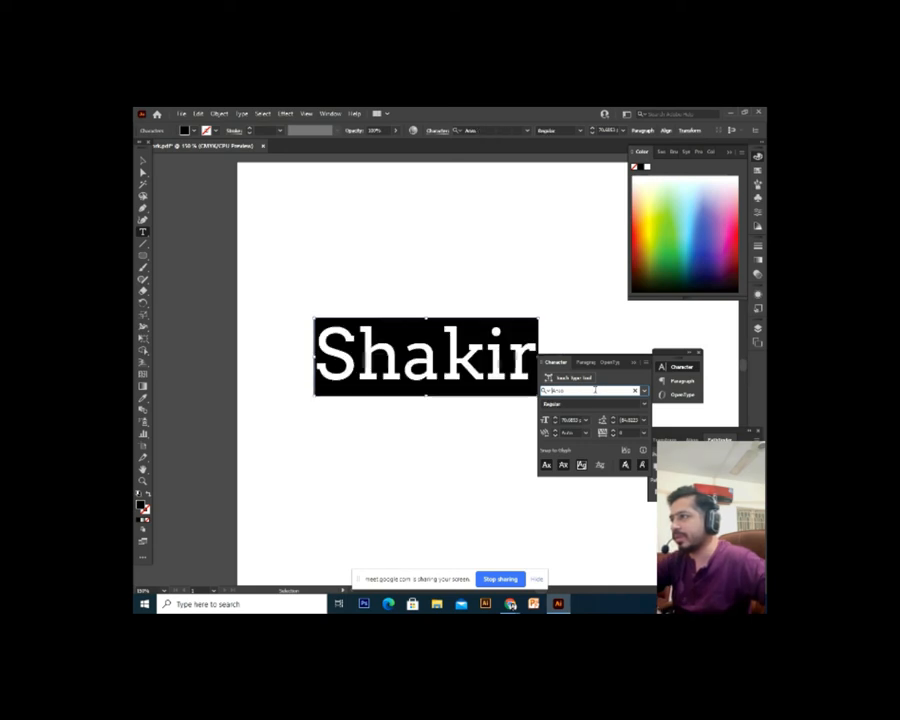
pyautogui.press('Down')
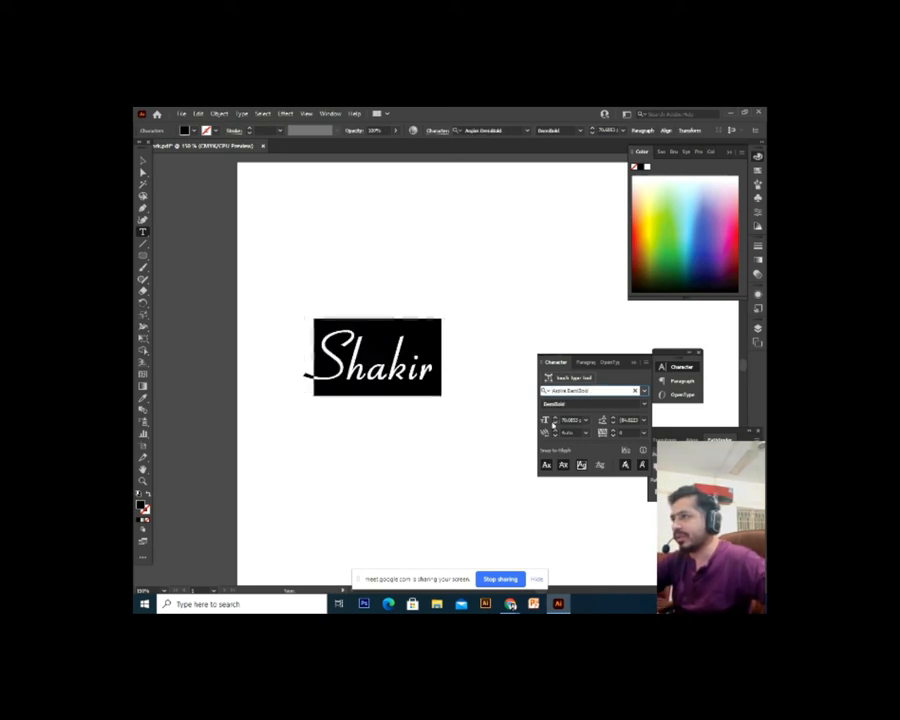
pyautogui.press('Tab')
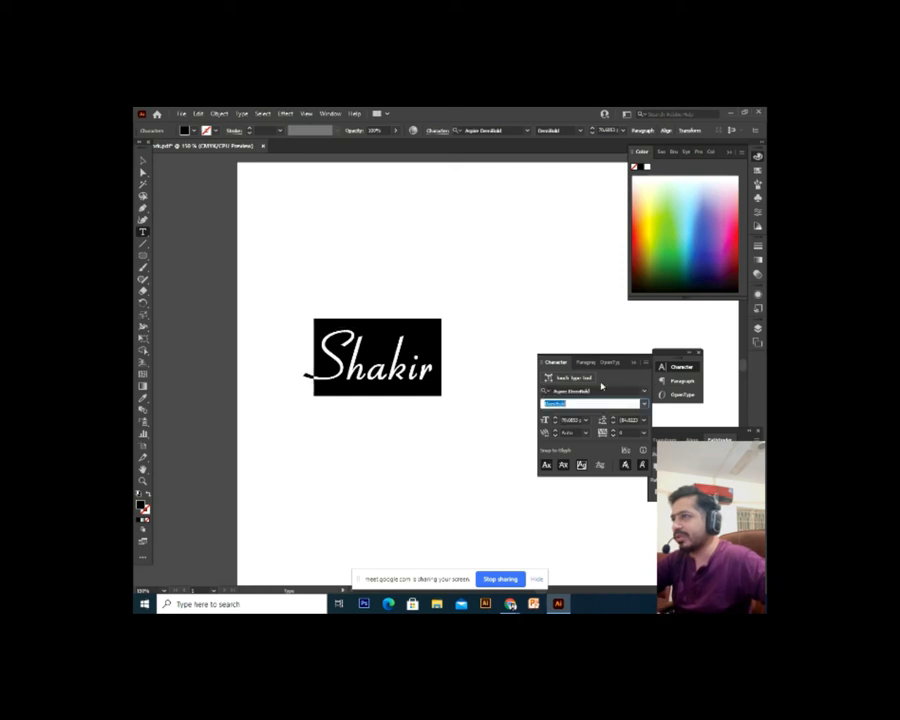
pyautogui.click(594, 392)
pyautogui.press('Down')
pyautogui.press('Down')
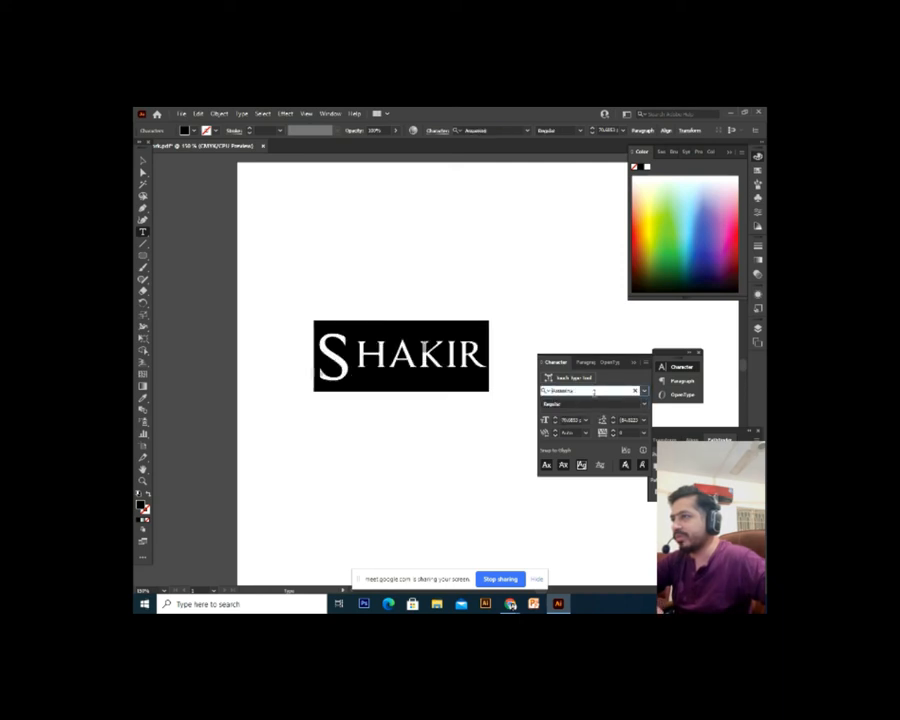
pyautogui.press('Up')
# Keep browsing script fonts such as Aubrey on Shakir
pyautogui.click(575, 403)
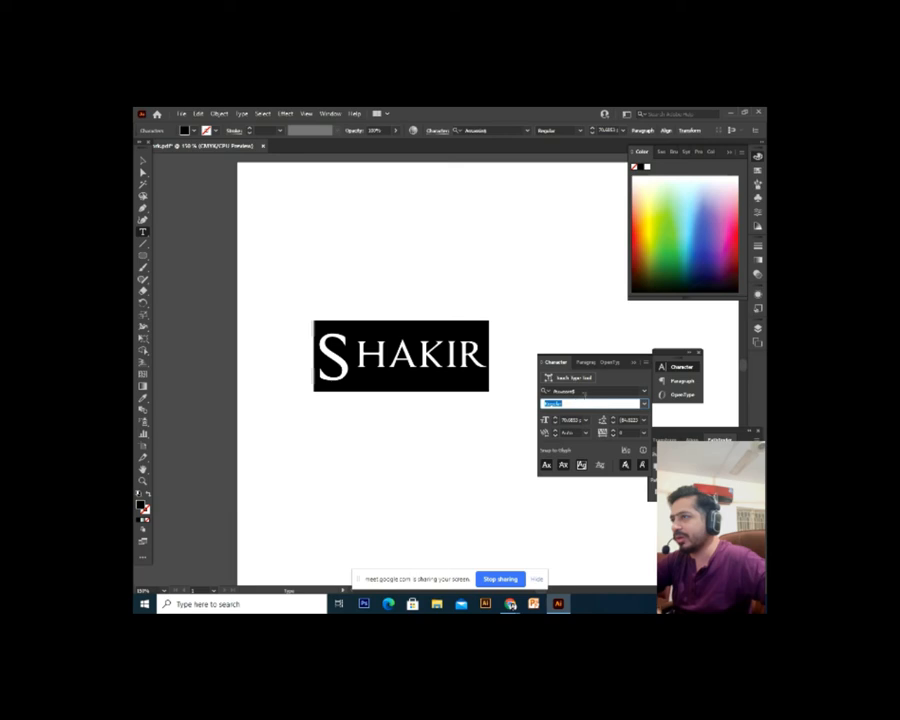
pyautogui.click(589, 391)
pyautogui.press('Down')
pyautogui.press('Down')
pyautogui.click(573, 403)
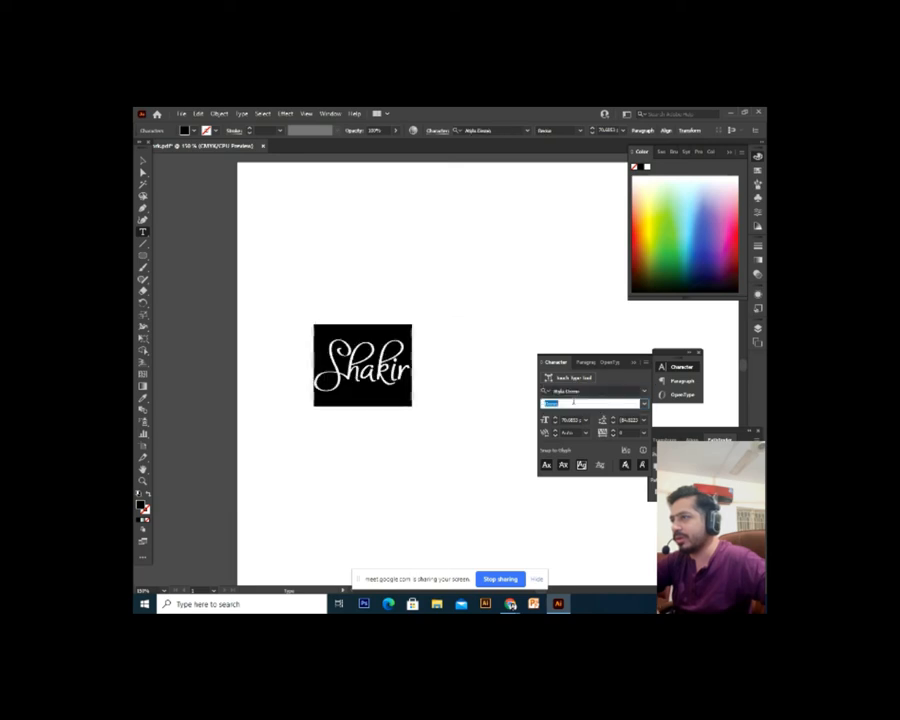
pyautogui.click(587, 390)
pyautogui.press('Down')
pyautogui.click(581, 391)
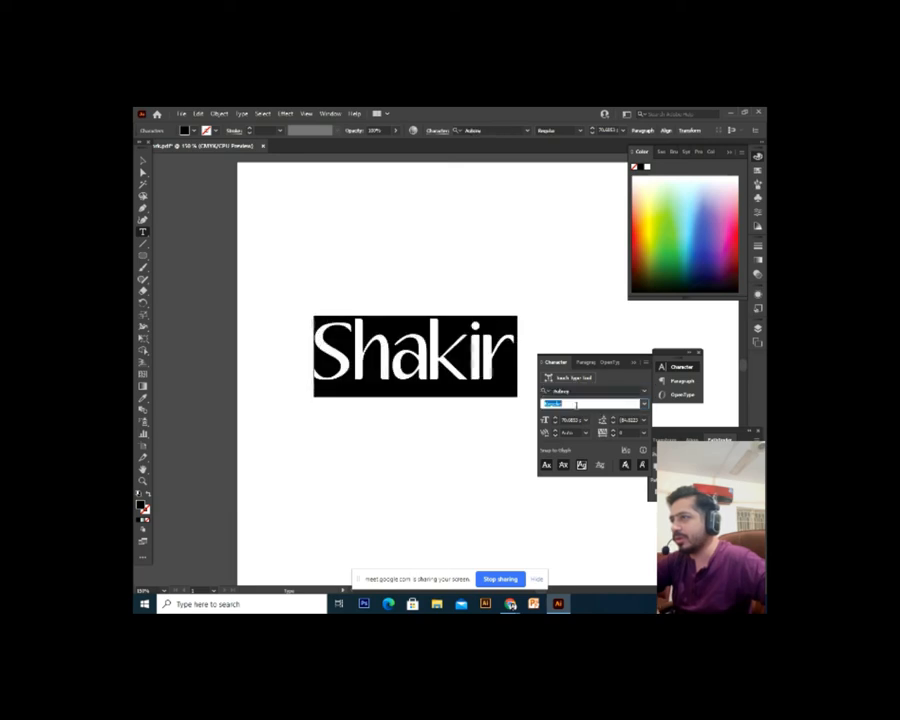
pyautogui.press('Down')
pyautogui.press('Down')
pyautogui.press('Down')
pyautogui.press('Down')
pyautogui.press('Down')
pyautogui.press('Down')
pyautogui.press('Down')
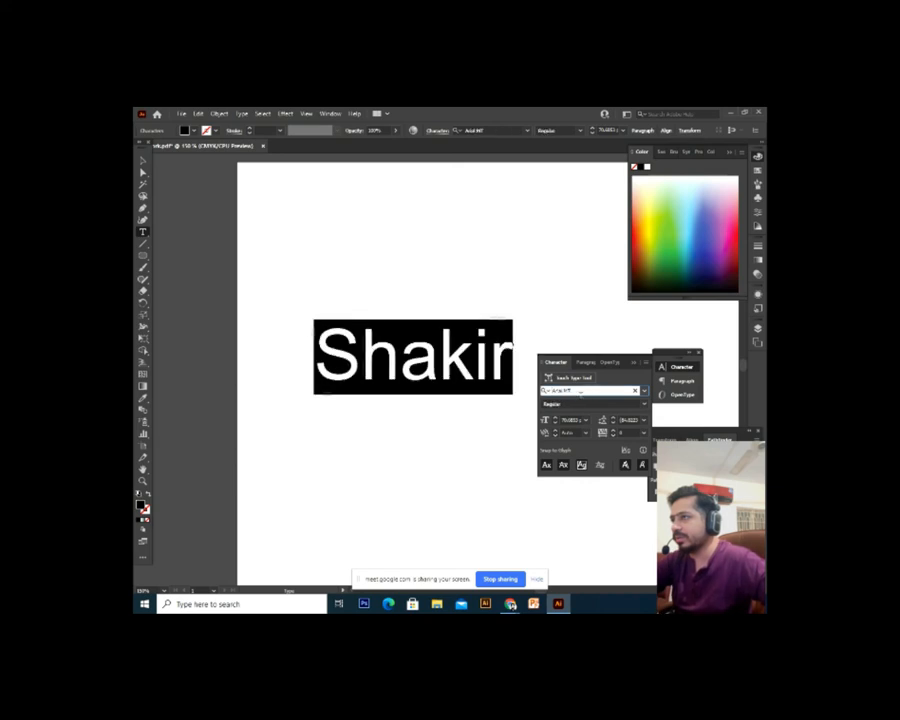
# Cycle Shakir through Arial Italic, Bold, Bold Italic, ending on Arial Black
pyautogui.press('Down')
pyautogui.press('Down')
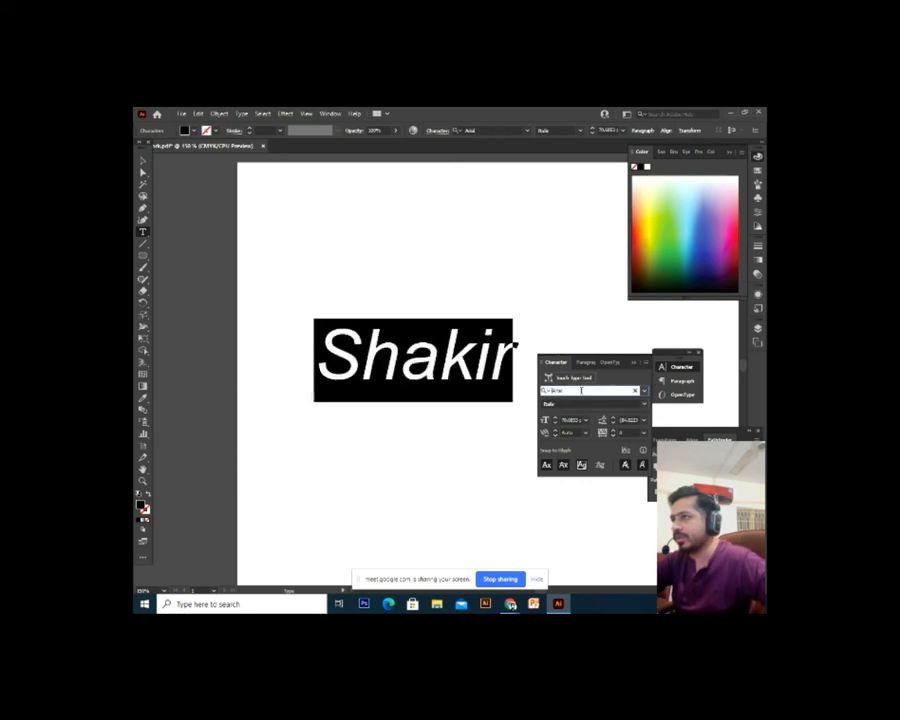
pyautogui.click(568, 404)
pyautogui.press('Down')
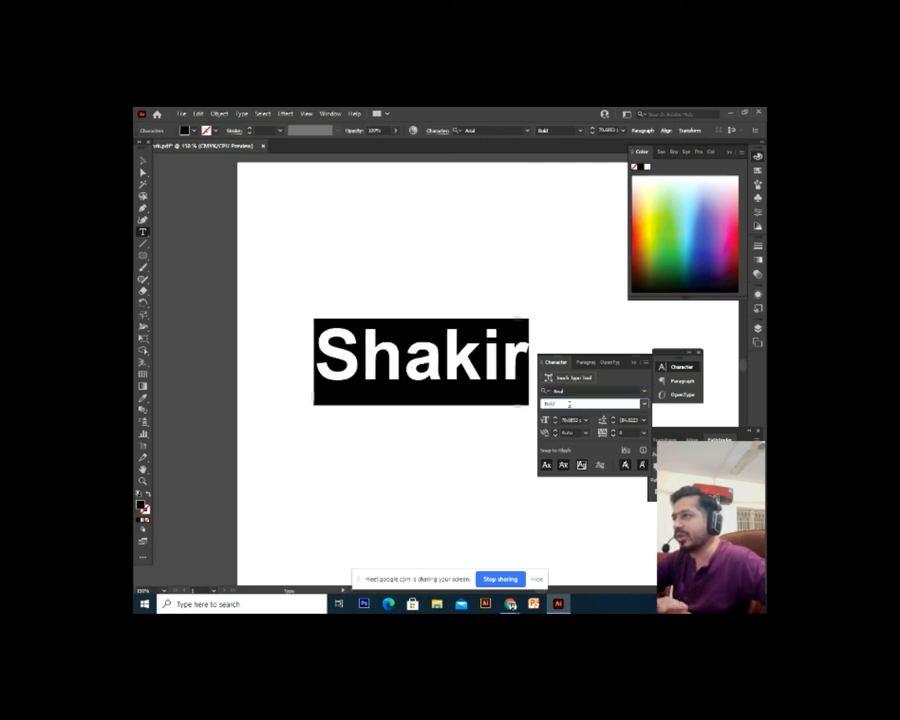
pyautogui.press('Down')
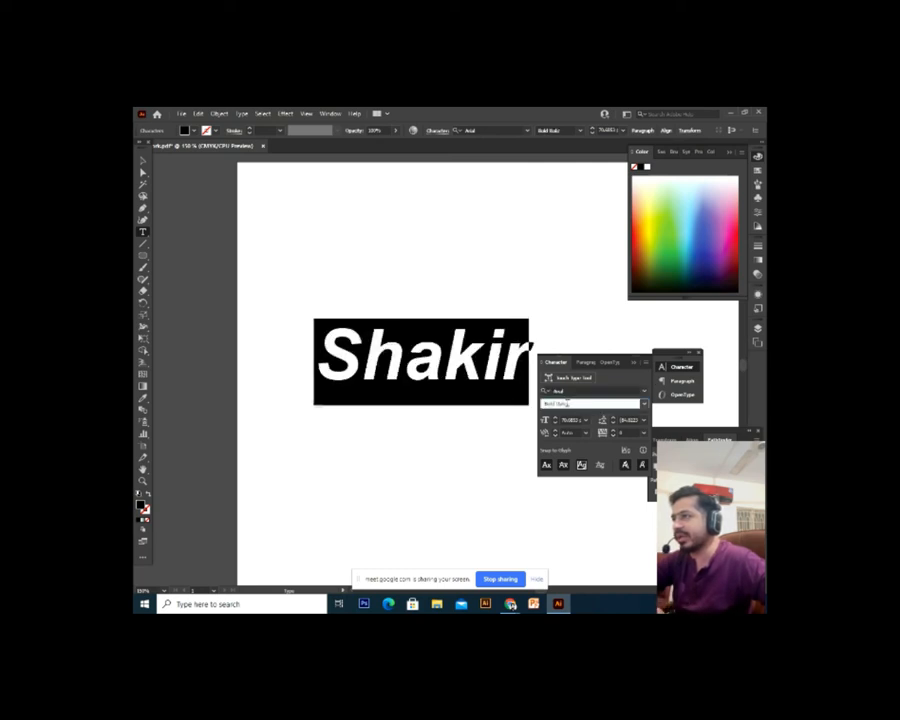
pyautogui.press('Down')
pyautogui.press('Up')
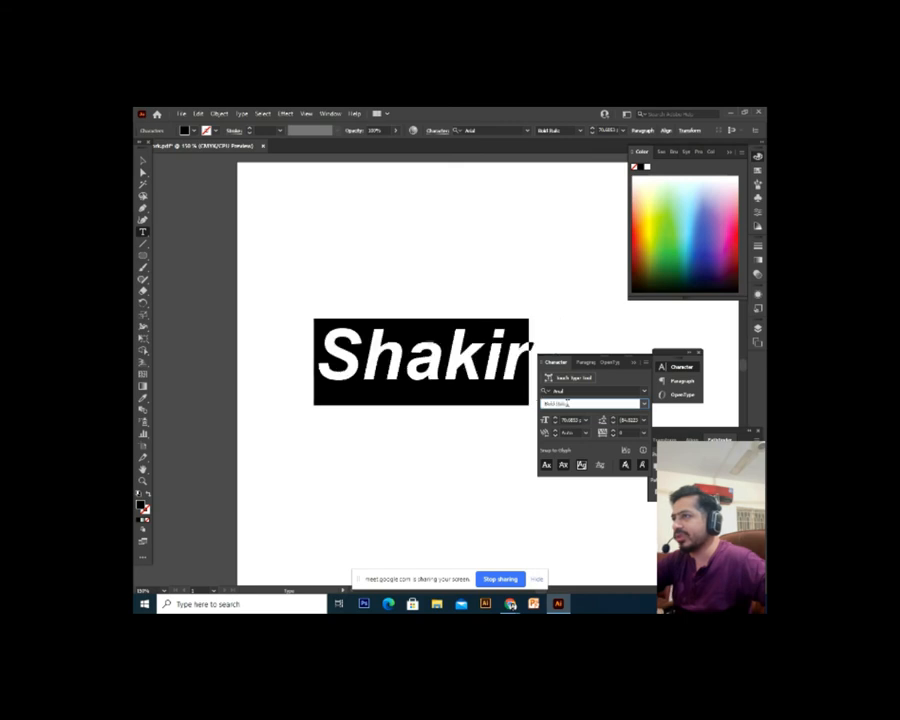
pyautogui.press('Up')
pyautogui.press('Up')
pyautogui.press('Down')
pyautogui.press('Down')
pyautogui.press('Down')
pyautogui.click(576, 391)
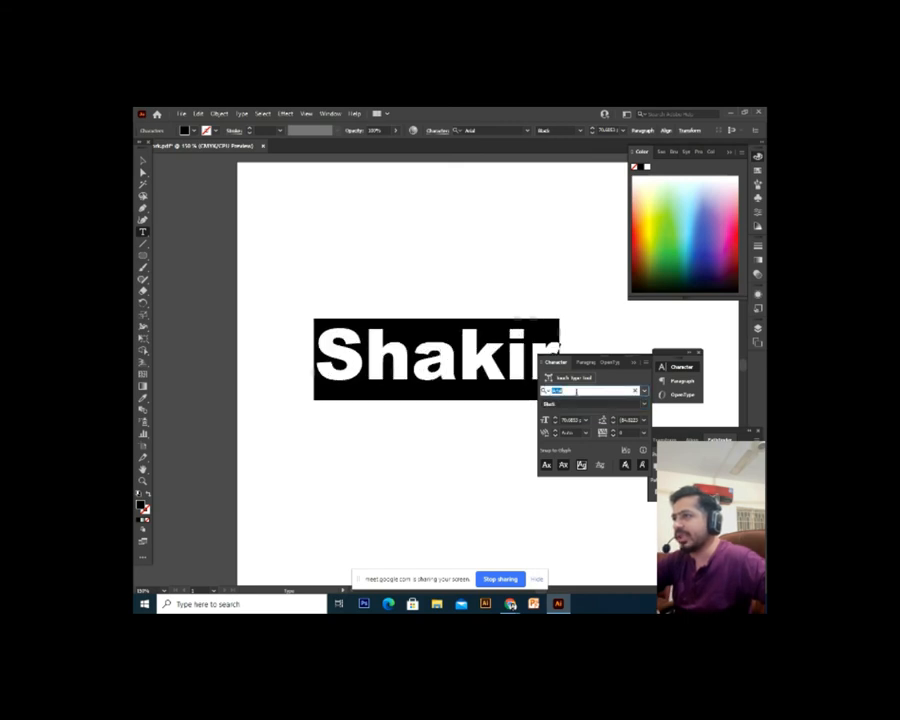
# Reselect Shakir's letters and set them in the script font Aspire Demibold
pyautogui.click(455, 378)
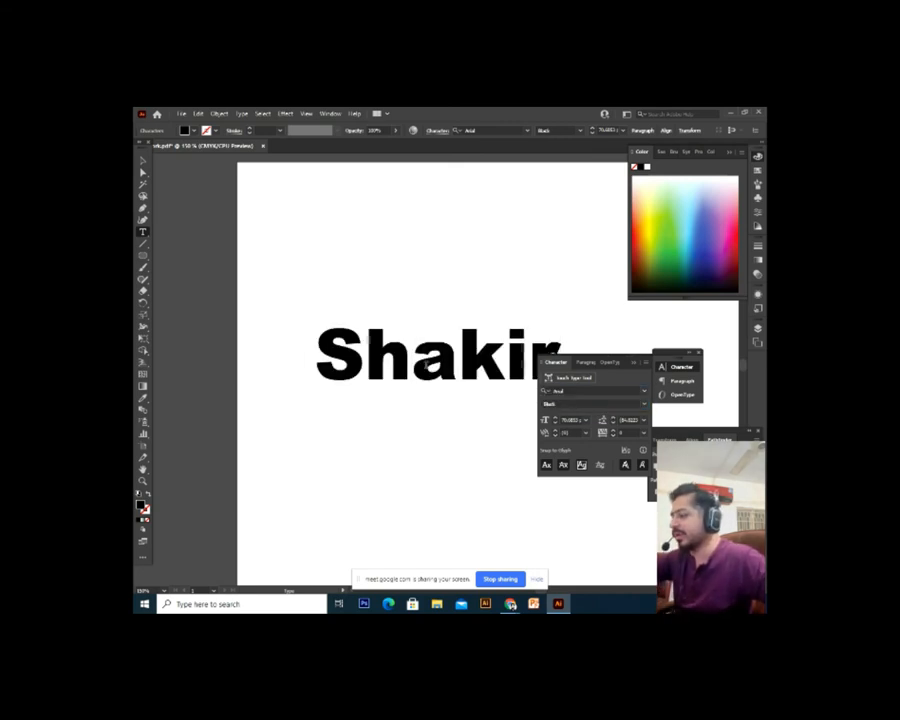
pyautogui.hotkey('ctrl', 'a')
pyautogui.click(579, 392)
pyautogui.press('Down')
pyautogui.press('Down')
pyautogui.press('Down')
pyautogui.press('Down')
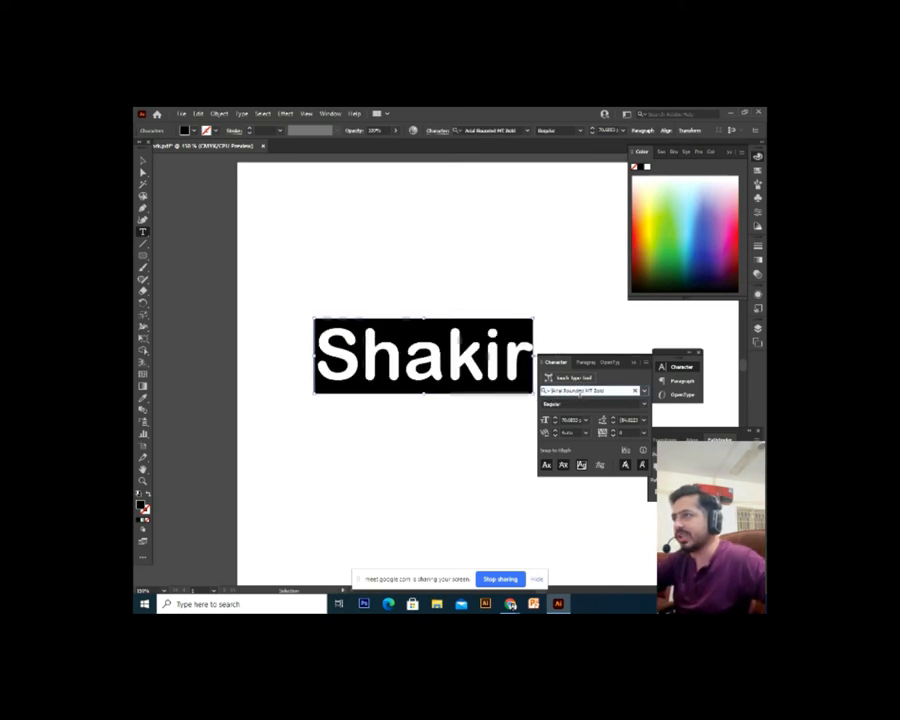
pyautogui.press('Down')
pyautogui.press('Down')
pyautogui.press('Down')
pyautogui.press('Down')
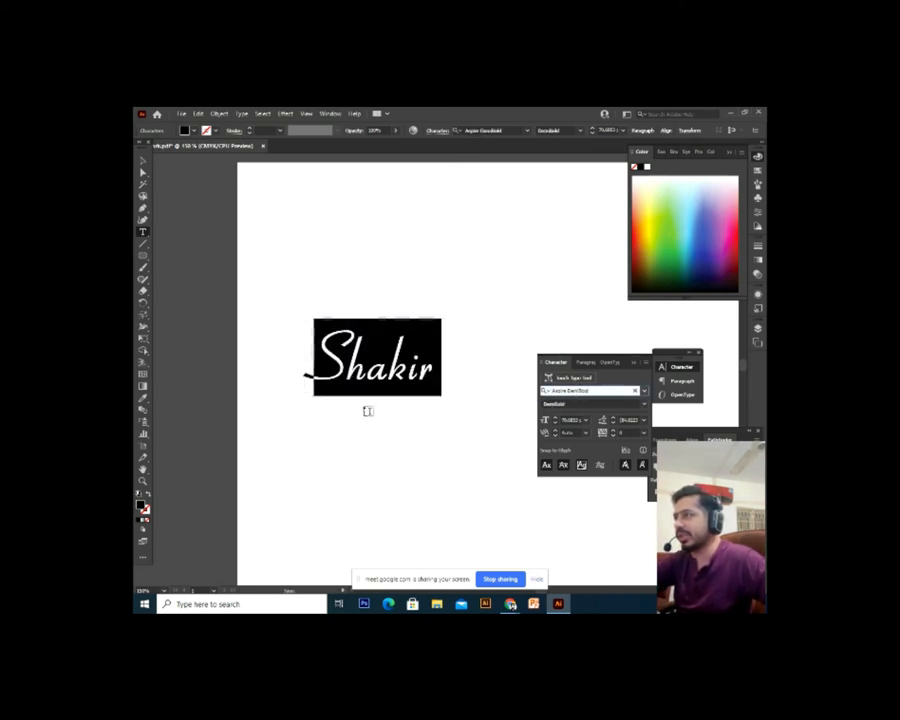
pyautogui.click(395, 388)
# Zoom in on Shakir, select its letters, and try wider and tighter tracking values
pyautogui.press('Escape')
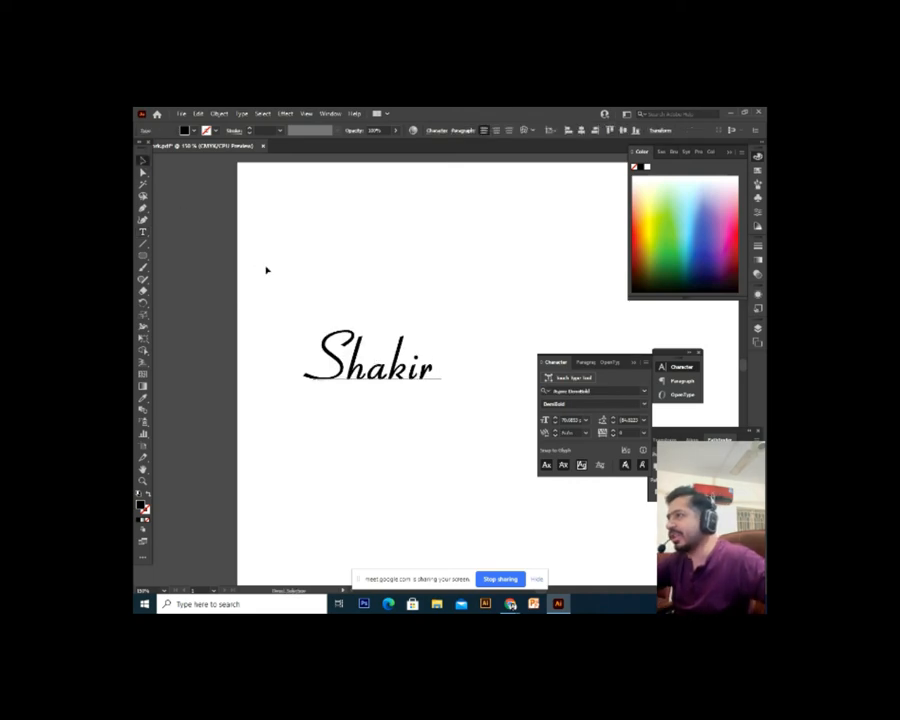
pyautogui.hotkey('ctrl', '=')
pyautogui.hotkey('ctrl', '=')
pyautogui.hotkey('ctrl', '=')
pyautogui.hotkey('ctrl', '=')
pyautogui.scroll(-1, 268, 271)
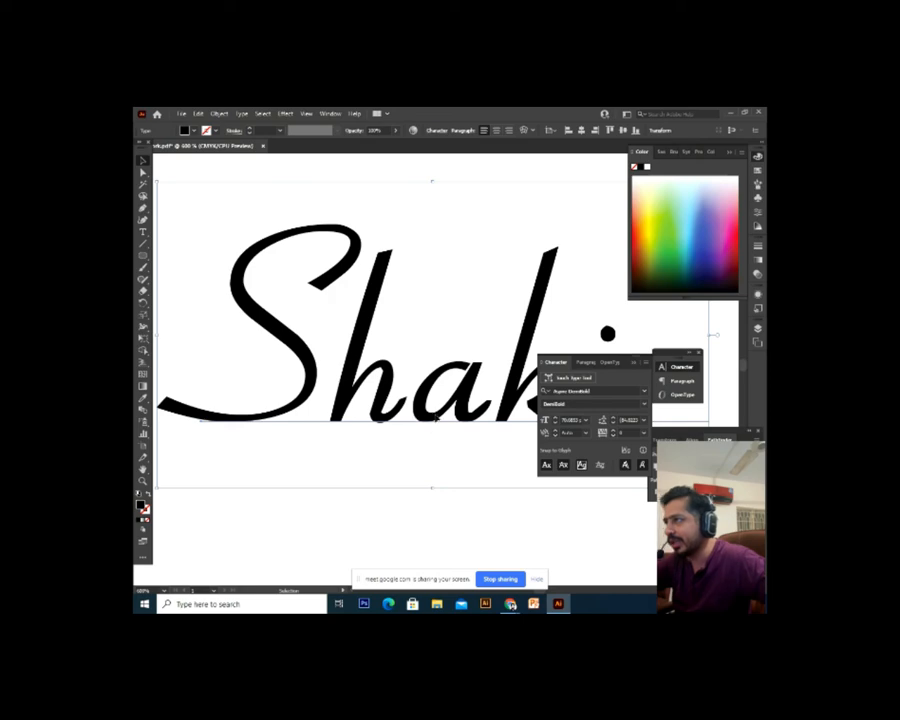
pyautogui.press('t')
pyautogui.doubleClick(440, 423)
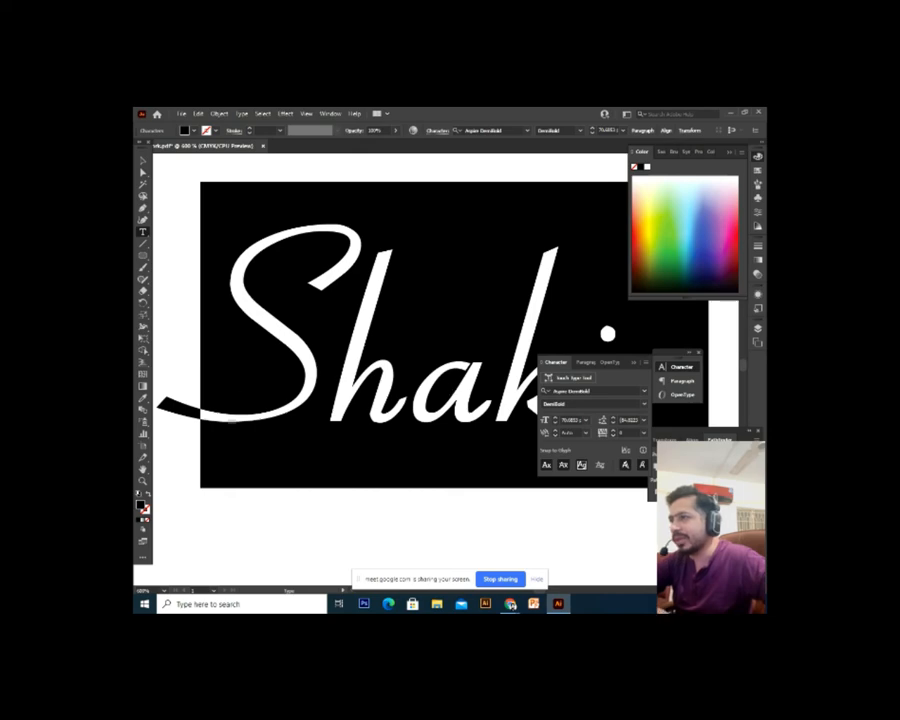
pyautogui.scroll(-18, 627, 438)
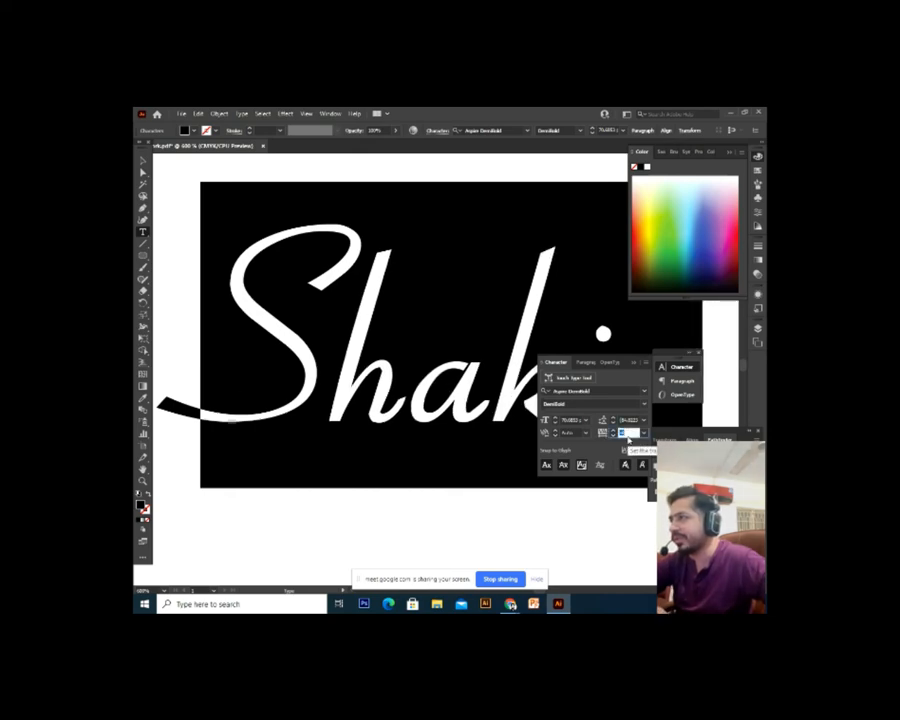
pyautogui.scroll(-6, 628, 439)
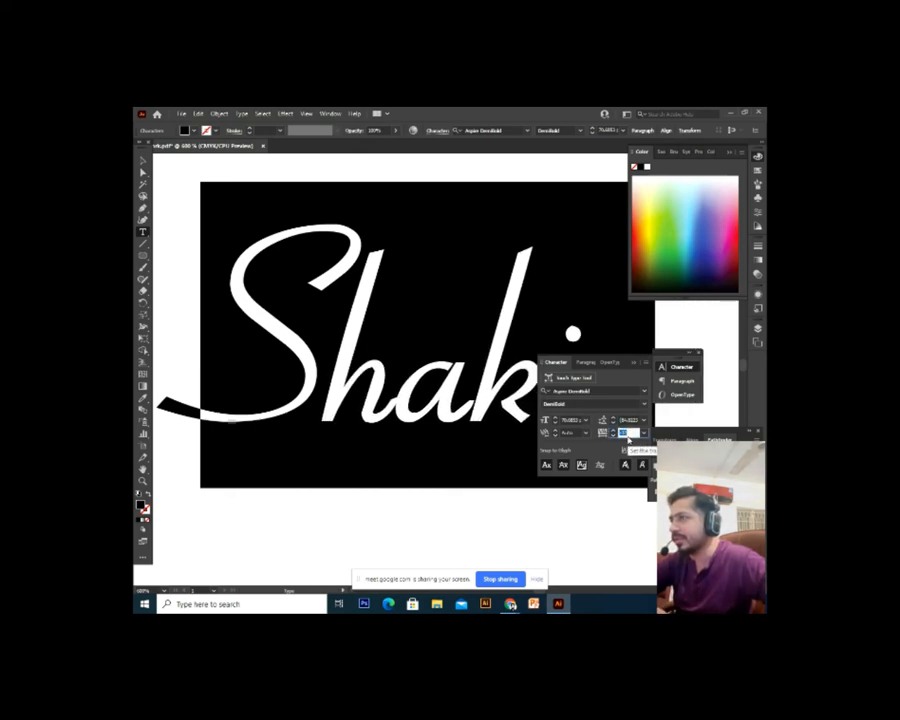
pyautogui.scroll(6, 628, 440)
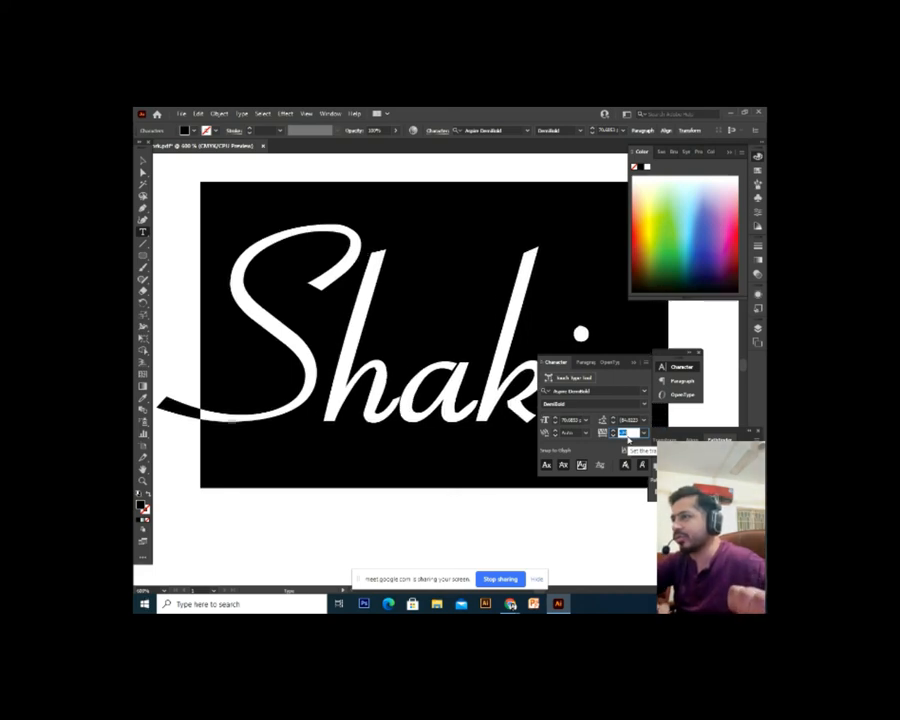
pyautogui.scroll(10, 628, 438)
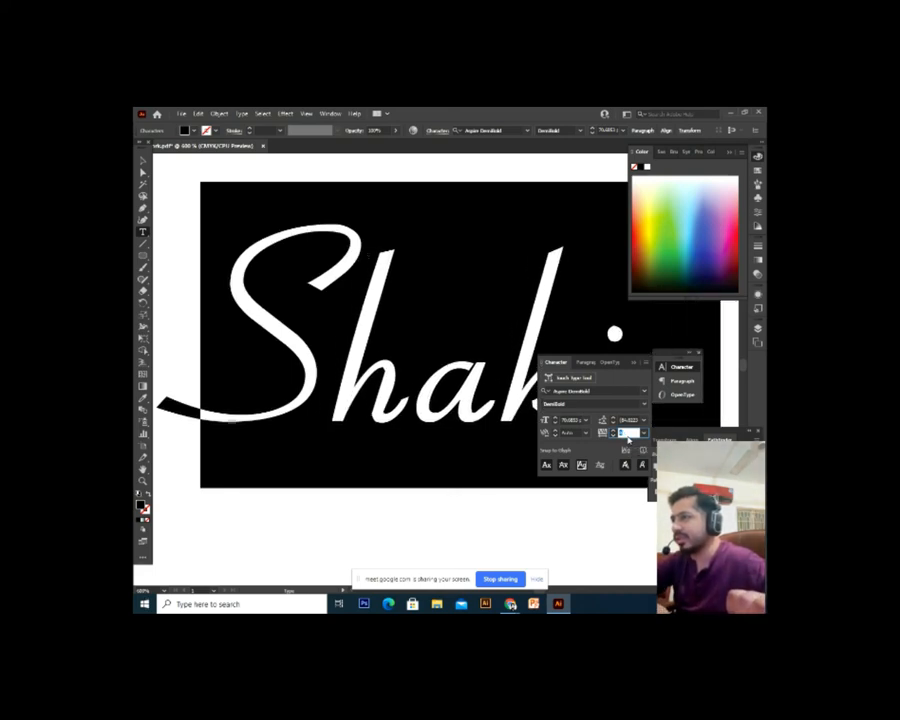
pyautogui.scroll(-7, 628, 439)
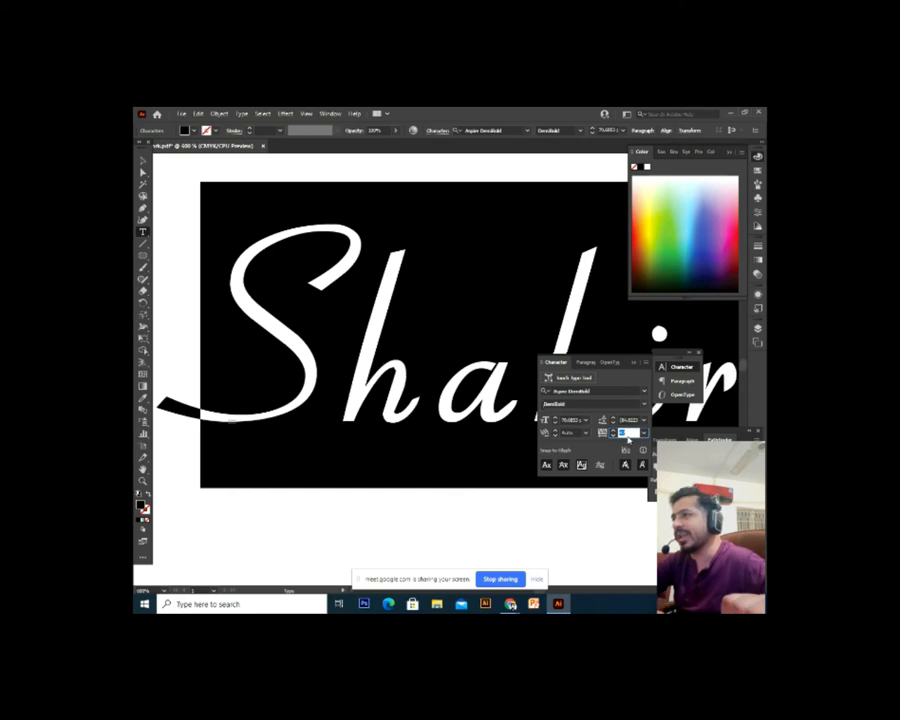
pyautogui.scroll(-14, 628, 439)
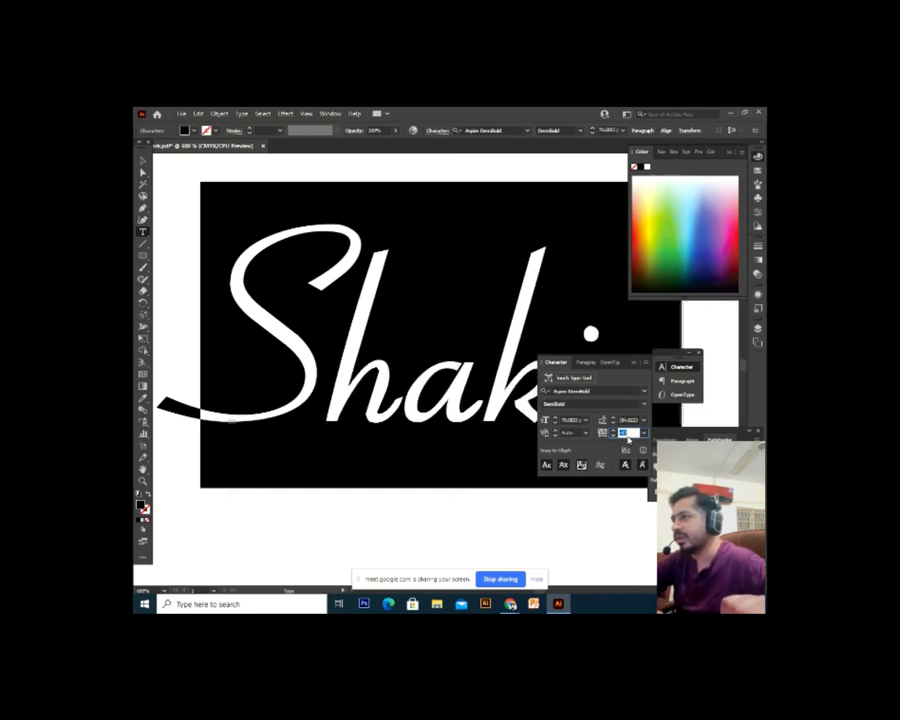
pyautogui.scroll(15, 628, 439)
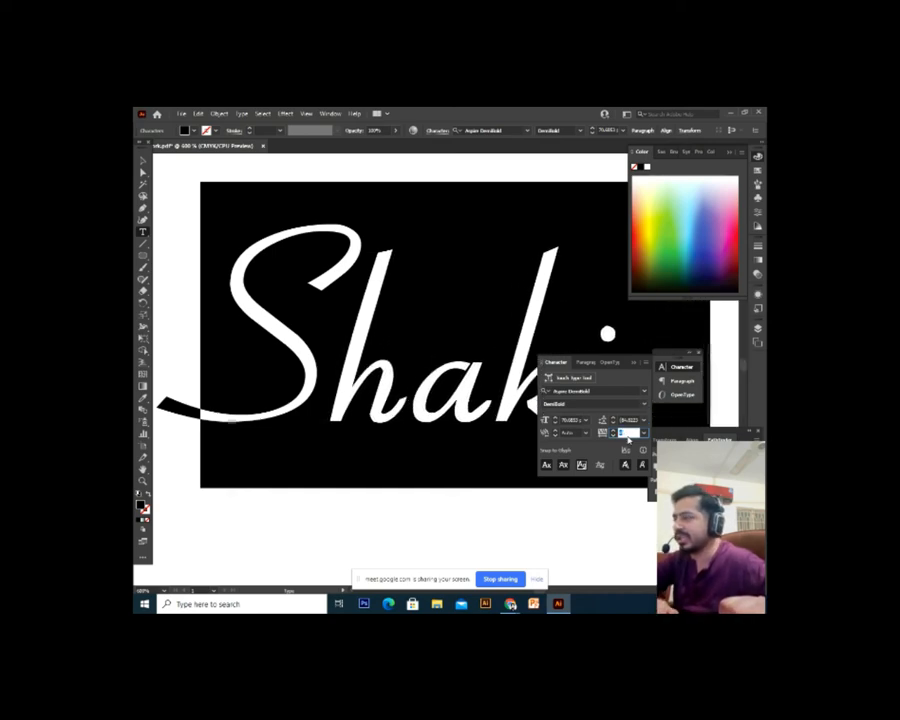
pyautogui.scroll(-3, 628, 439)
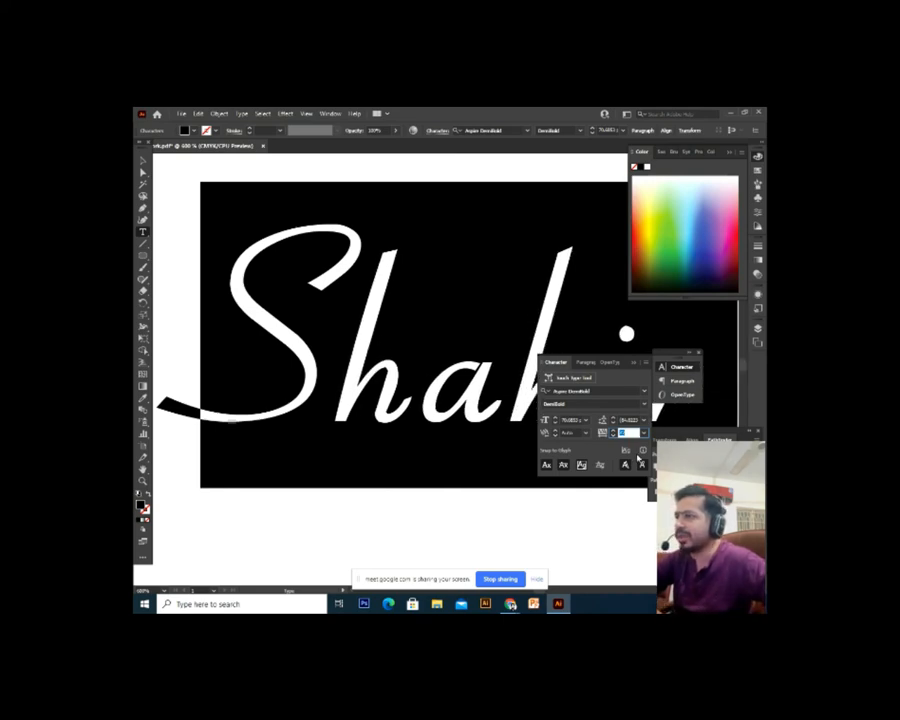
# Set tracking back to 0 from the dropdown and zoom out to 200%
pyautogui.click(645, 435)
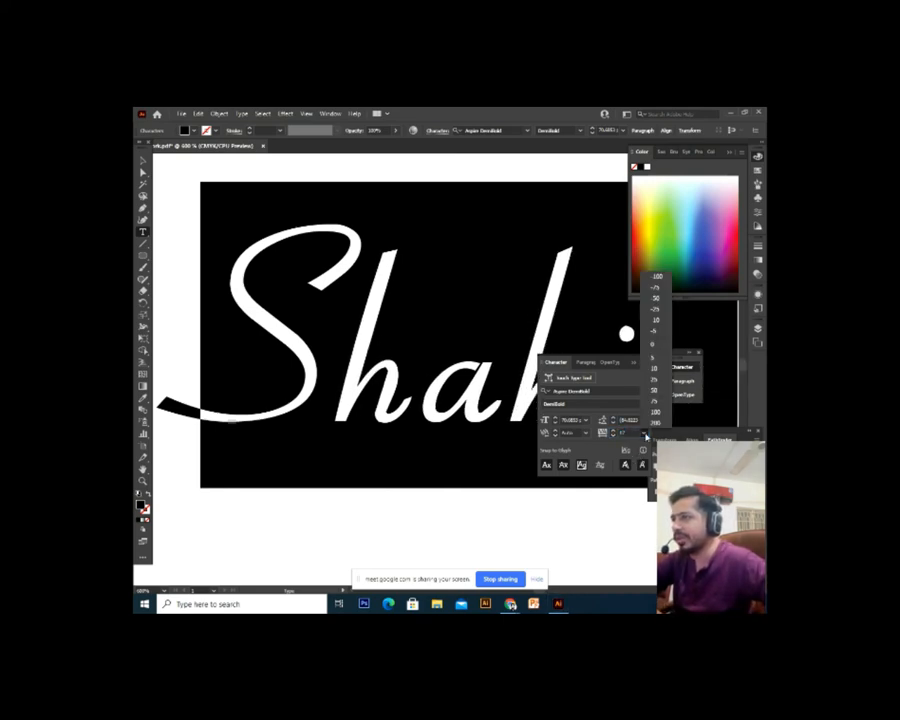
pyautogui.click(652, 348)
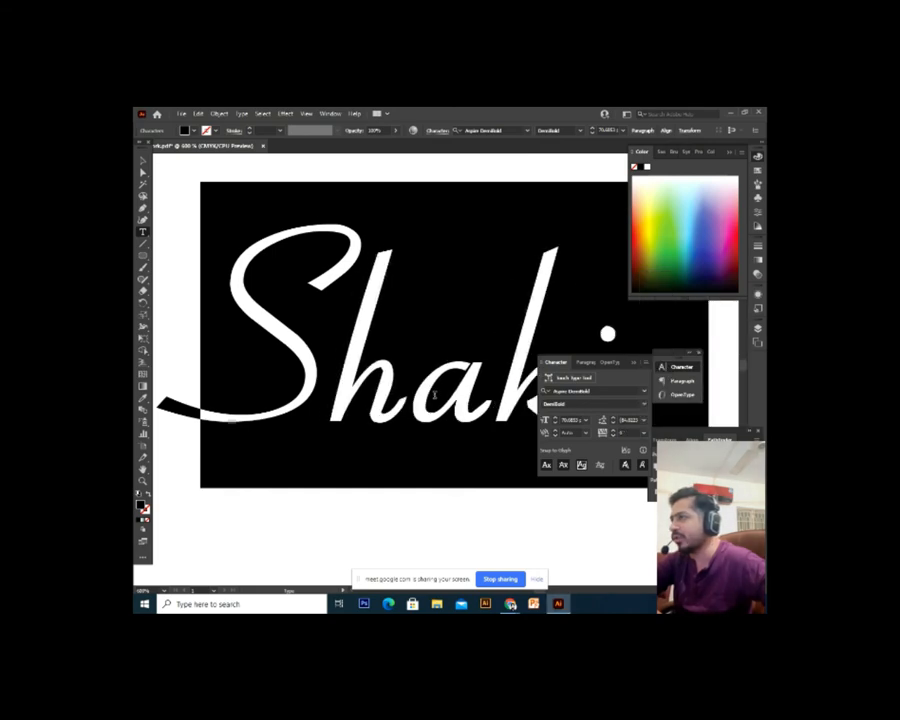
pyautogui.click(381, 393)
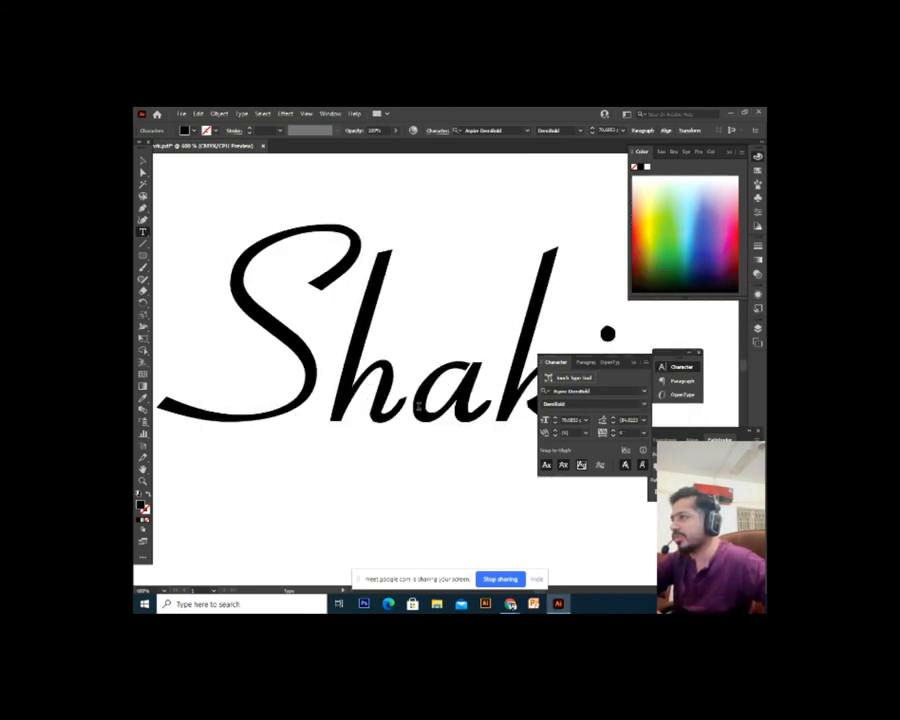
pyautogui.hotkey('ctrl', 'a')
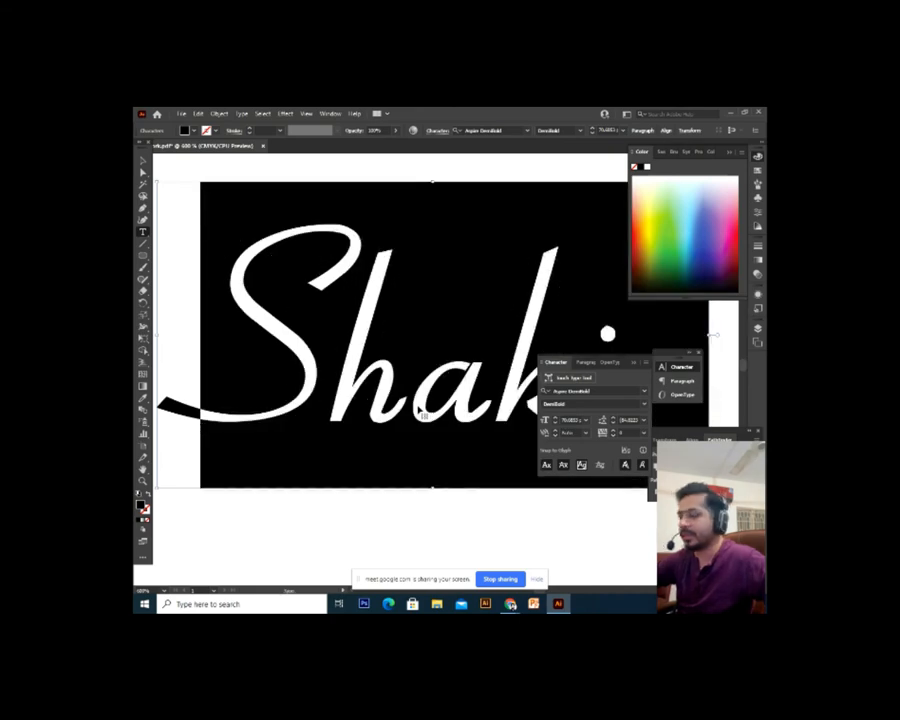
pyautogui.hotkey('ctrl', '-')
pyautogui.hotkey('ctrl', '-')
pyautogui.hotkey('ctrl', '-')
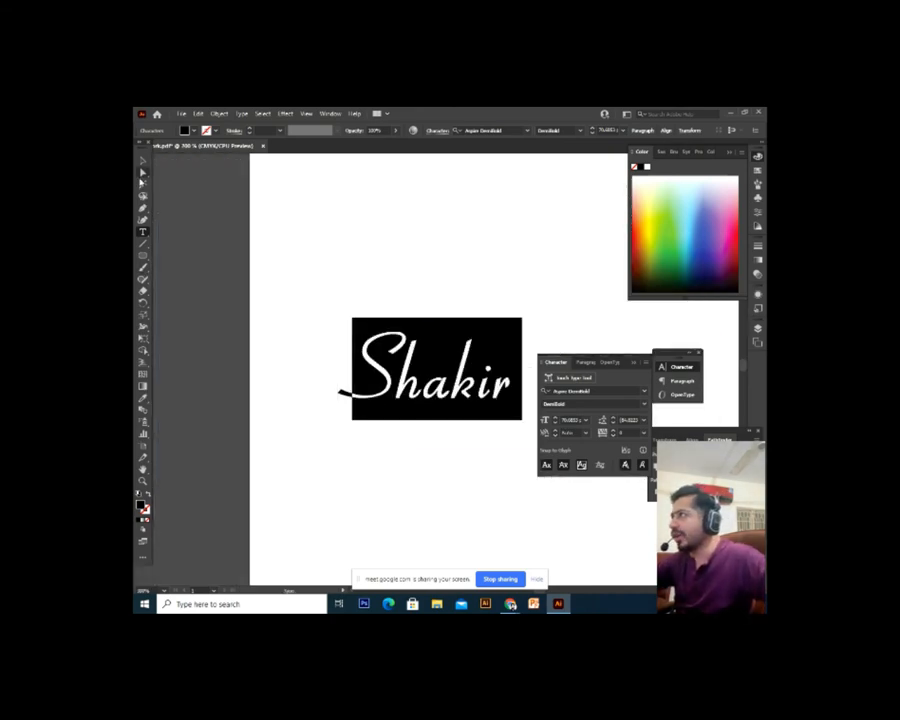
# Break the text before the final r and paste Shakir onto the new second line
pyautogui.click(143, 161)
pyautogui.moveTo(385, 337); pyautogui.dragTo(336, 325)
pyautogui.doubleClick(420, 384)
pyautogui.hotkey('ctrl', 'a')
pyautogui.hotkey('ctrl', 'c')
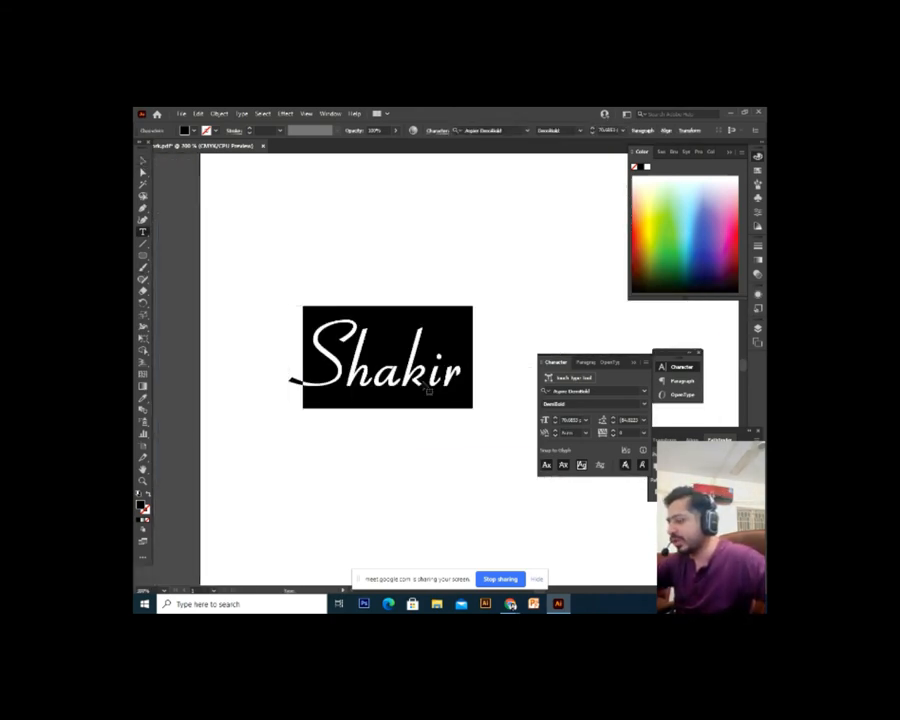
pyautogui.click(459, 384)
pyautogui.press('Return')
pyautogui.hotkey('ctrl', 'v')
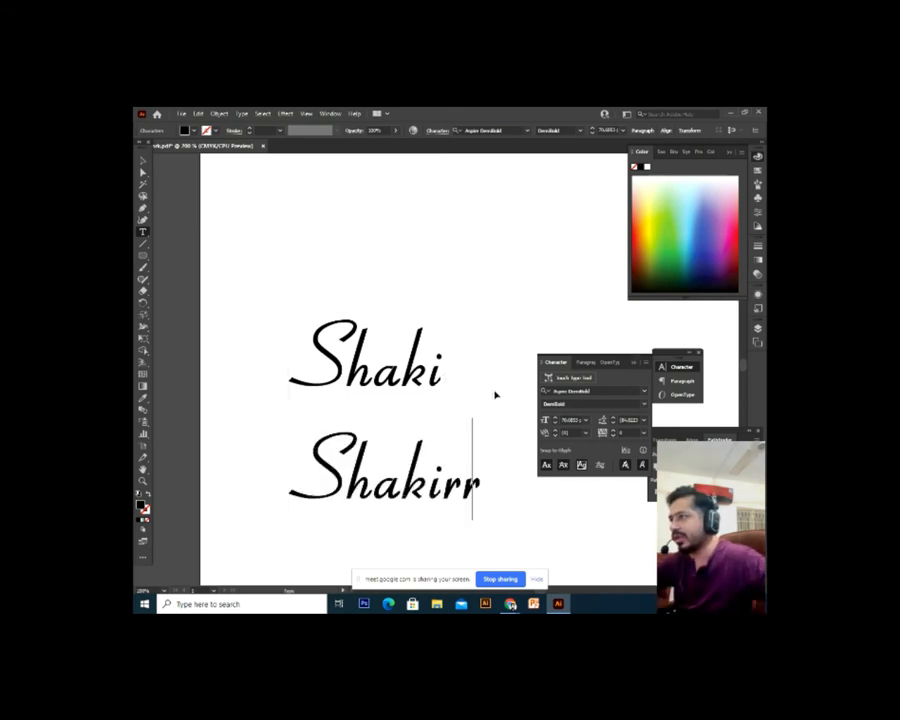
pyautogui.press('Escape')
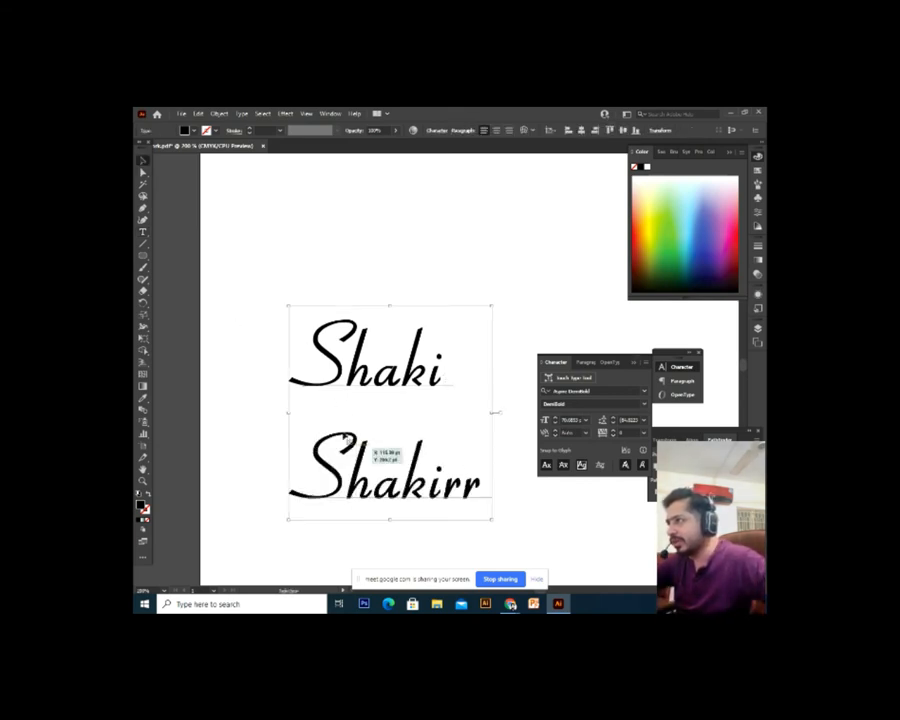
# Select both lines and lower the leading so Shakirr sits close under Shaki
pyautogui.doubleClick(397, 393)
pyautogui.hotkey('ctrl', 'a')
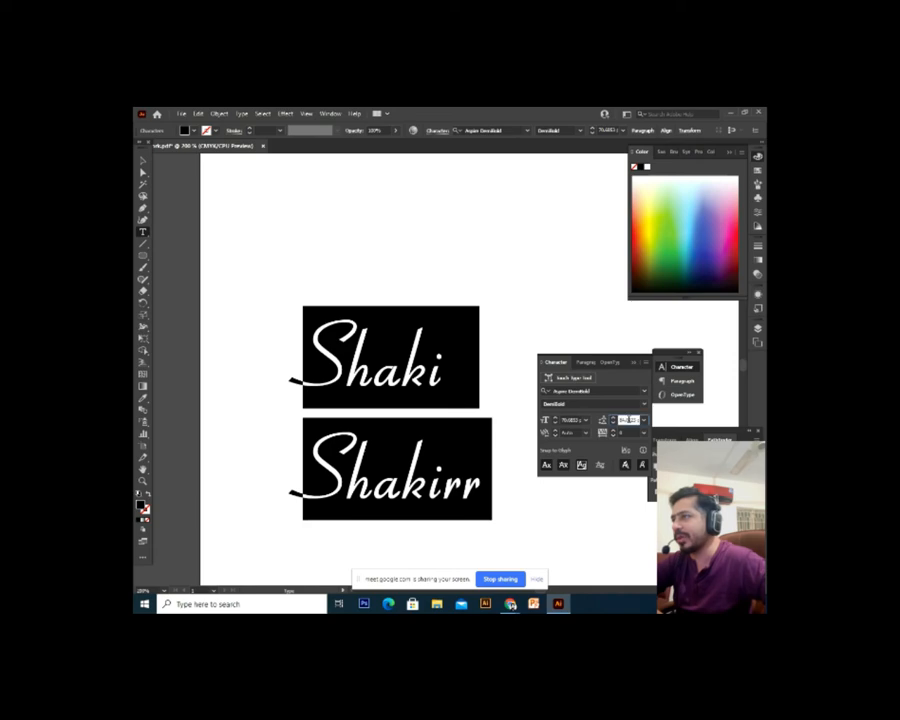
pyautogui.press('Down')
pyautogui.press('Down')
pyautogui.press('Down')
pyautogui.press('Down')
pyautogui.press('Down')
pyautogui.press('Down')
pyautogui.press('Down')
pyautogui.press('Down')
pyautogui.press('Down')
pyautogui.press('Down')
pyautogui.press('Down')
pyautogui.press('Down')
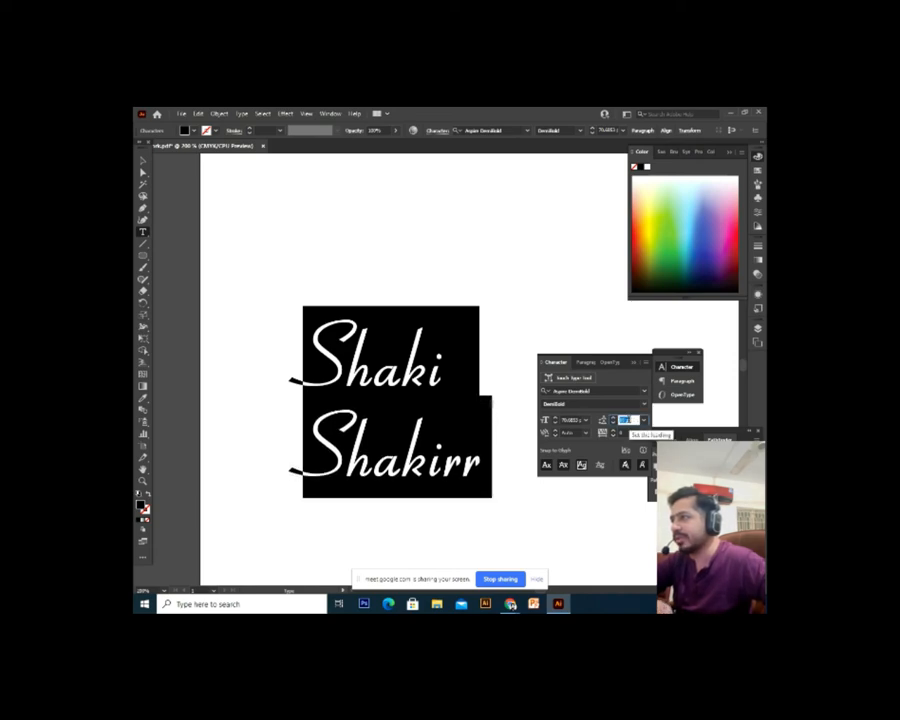
pyautogui.press('Down')
pyautogui.press('Down')
pyautogui.press('Down')
pyautogui.press('Down')
pyautogui.press('Down')
pyautogui.press('Down')
pyautogui.press('Down')
pyautogui.press('Down')
pyautogui.press('Down')
pyautogui.press('Down')
pyautogui.press('Down')
pyautogui.press('Down')
pyautogui.press('Down')
pyautogui.press('Down')
pyautogui.press('Down')
pyautogui.press('Down')
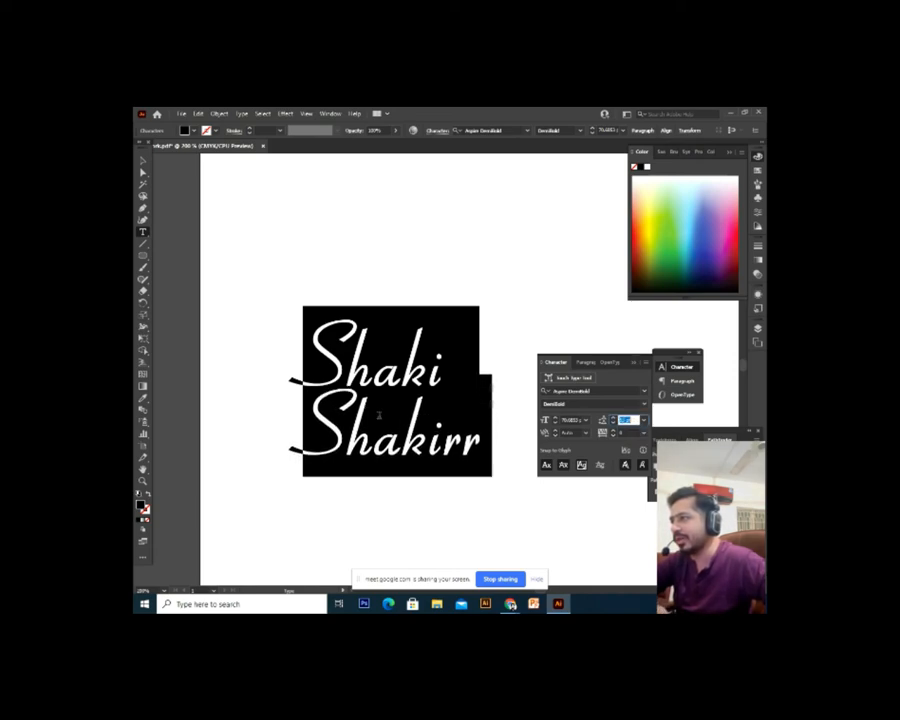
pyautogui.press('Up')
pyautogui.press('Up')
pyautogui.press('Up')
pyautogui.press('Up')
pyautogui.press('Up')
pyautogui.press('Up')
pyautogui.press('Up')
pyautogui.press('Up')
pyautogui.press('Up')
pyautogui.press('Up')
pyautogui.press('Up')
pyautogui.press('Up')
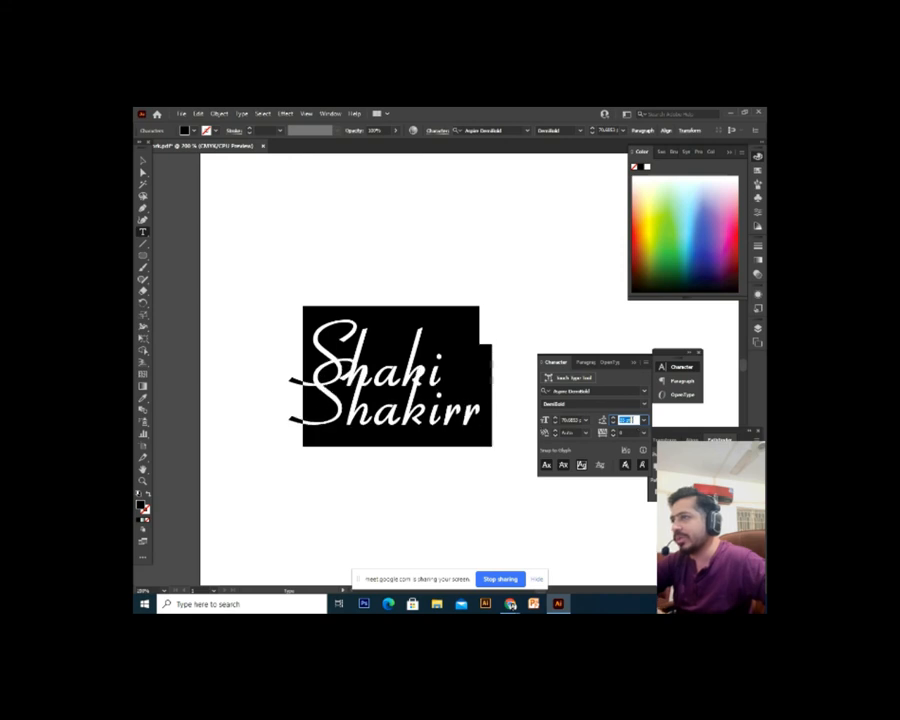
pyautogui.press('Up')
pyautogui.press('Up')
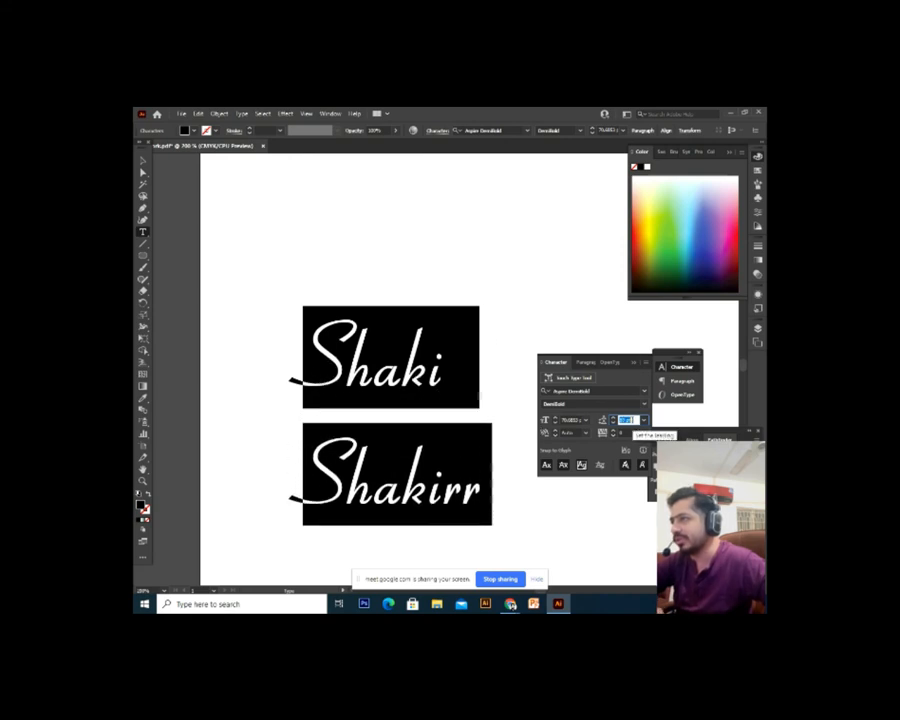
pyautogui.press('Down')
pyautogui.press('Down')
pyautogui.press('Down')
pyautogui.press('Down')
pyautogui.press('Down')
pyautogui.press('Down')
pyautogui.press('Down')
pyautogui.press('Down')
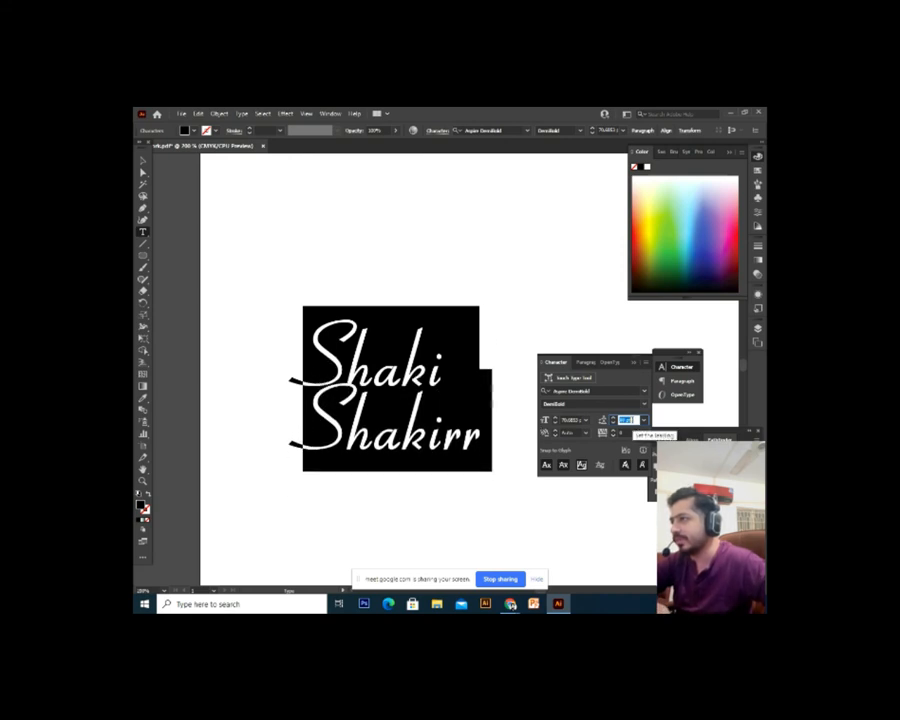
pyautogui.press('Up')
pyautogui.press('Up')
pyautogui.press('Up')
pyautogui.press('Up')
pyautogui.press('Up')
pyautogui.press('Up')
pyautogui.press('Up')
pyautogui.press('Up')
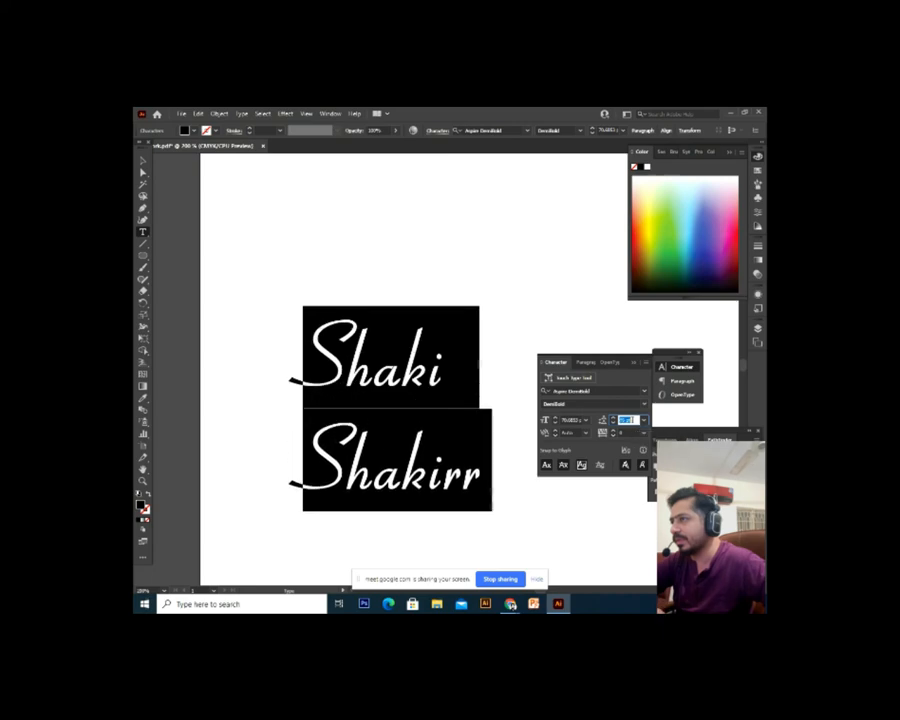
pyautogui.press('Down')
pyautogui.press('Down')
pyautogui.press('Down')
pyautogui.press('Down')
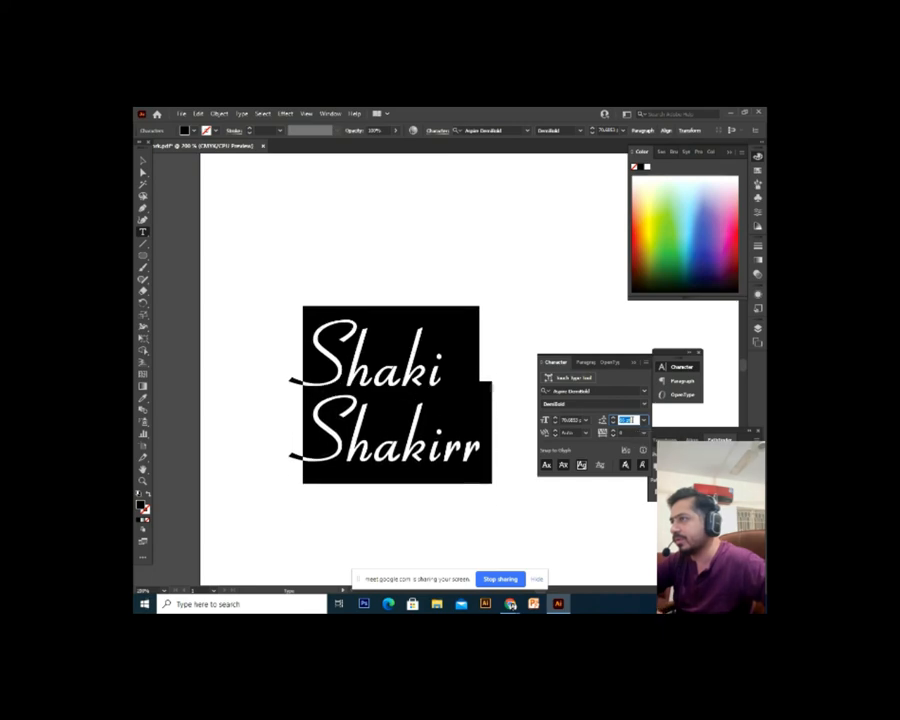
pyautogui.press('Escape')
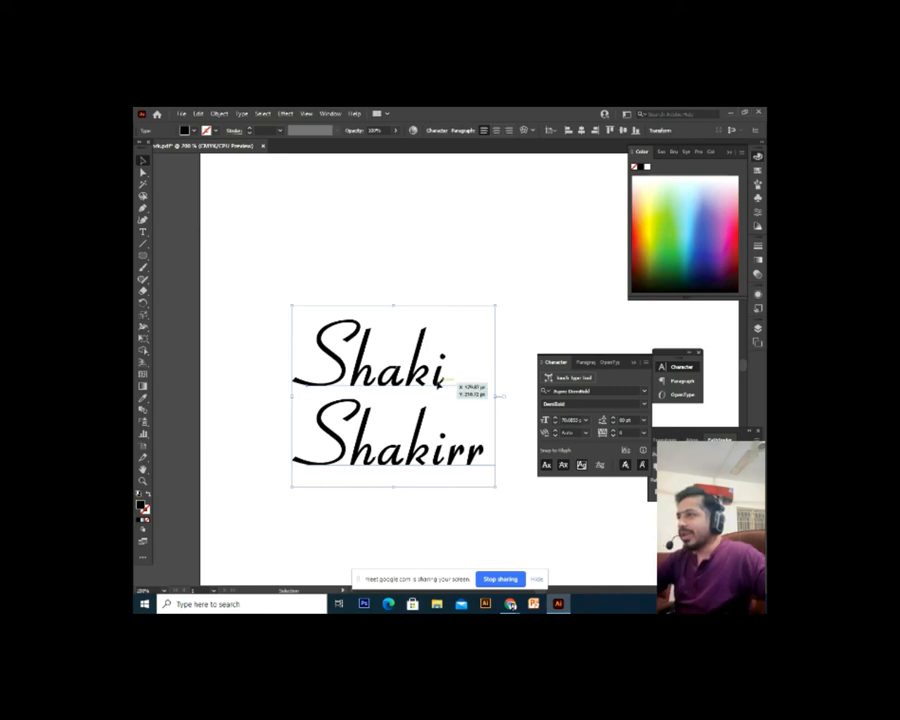
# Delete the two-line text and zoom out to 150% to view the empty artboard
pyautogui.press('Delete')
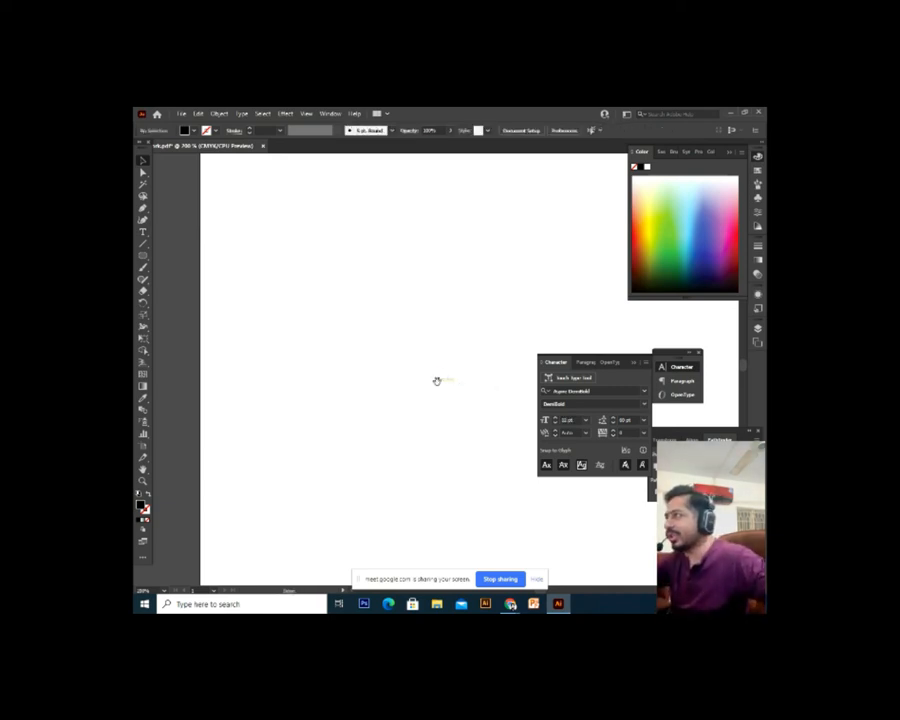
pyautogui.moveTo(437, 381); pyautogui.dragTo(350, 372)
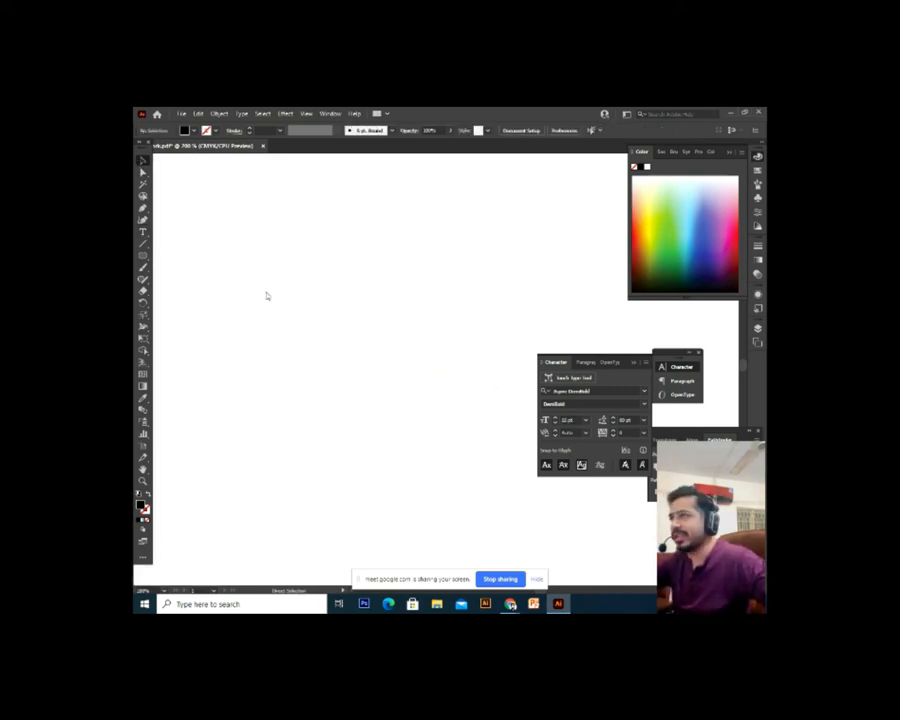
pyautogui.hotkey('ctrl', '-')
pyautogui.moveTo(287, 336); pyautogui.dragTo(311, 322)
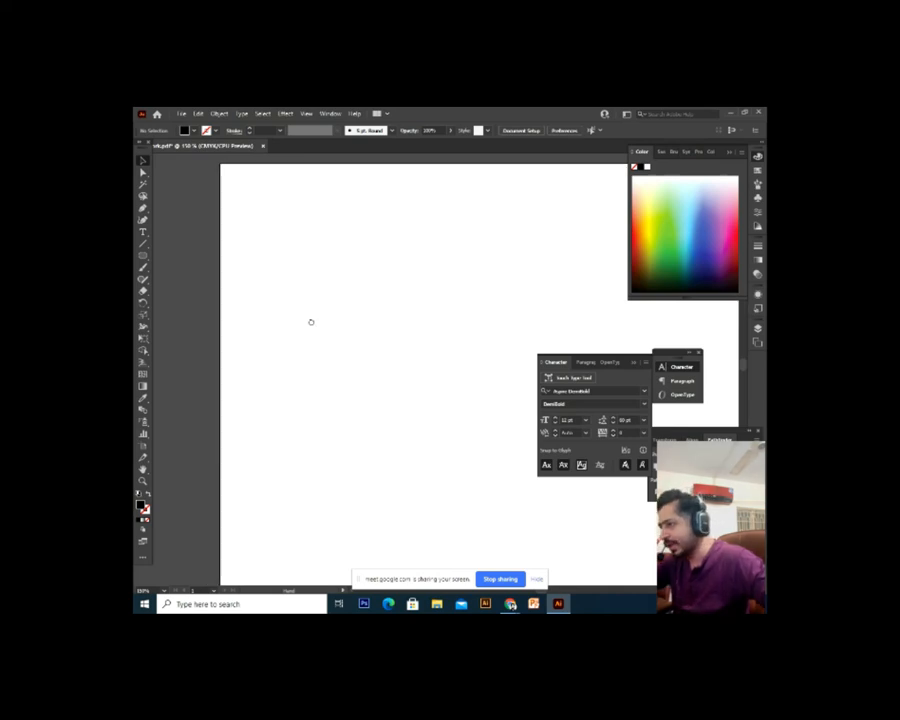
# Switch to the Chrome window from the taskbar
pyautogui.rightClick(511, 604)
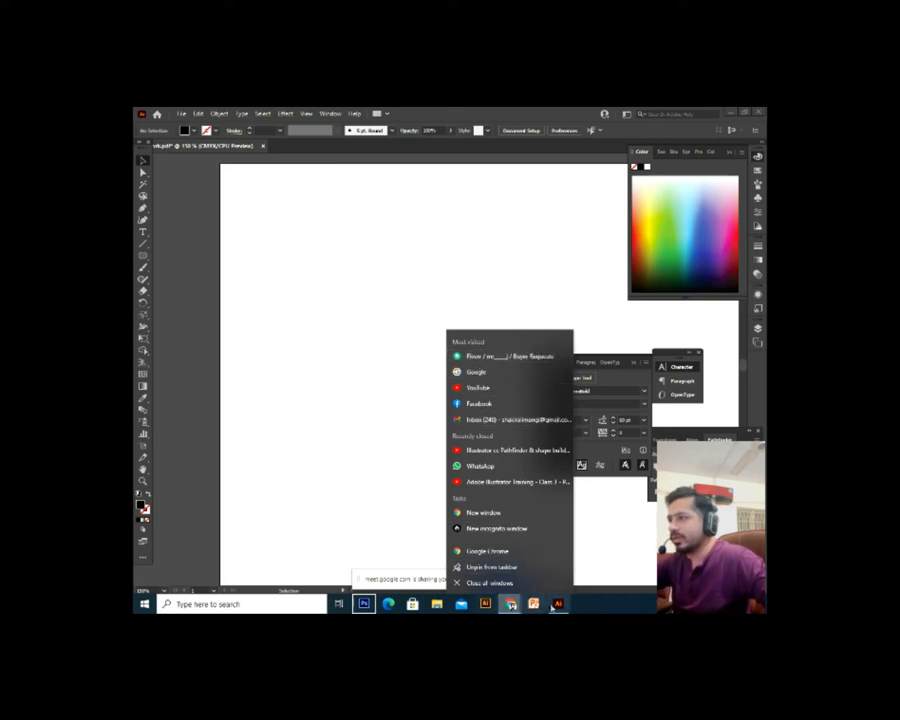
pyautogui.click(511, 606)
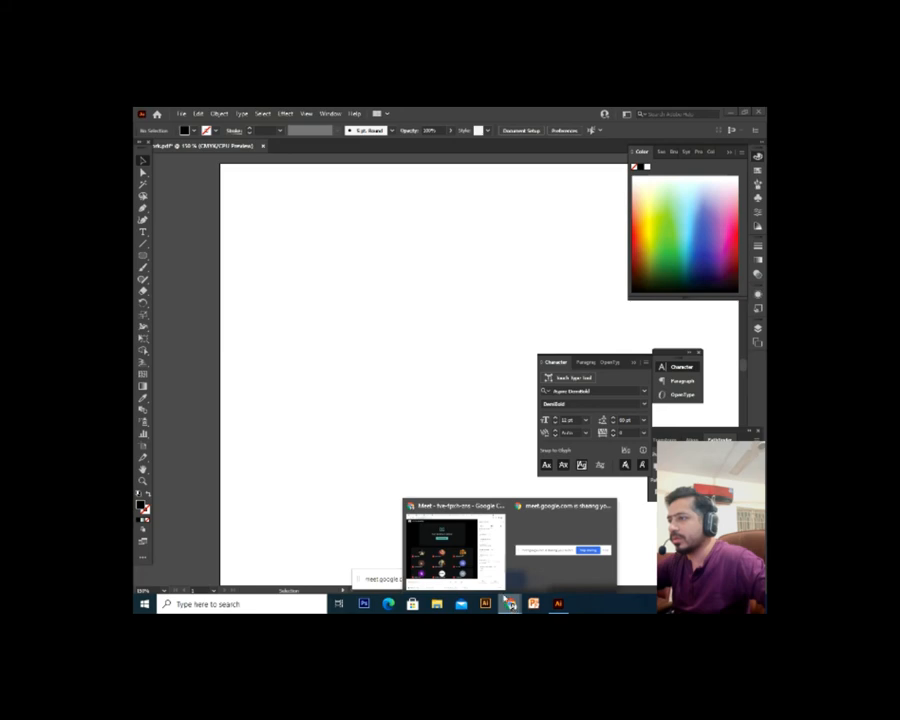
pyautogui.click(455, 545)
# Close the duplicate and extra browser tabs, returning to Fiverr Buyer Requests
pyautogui.click(265, 115)
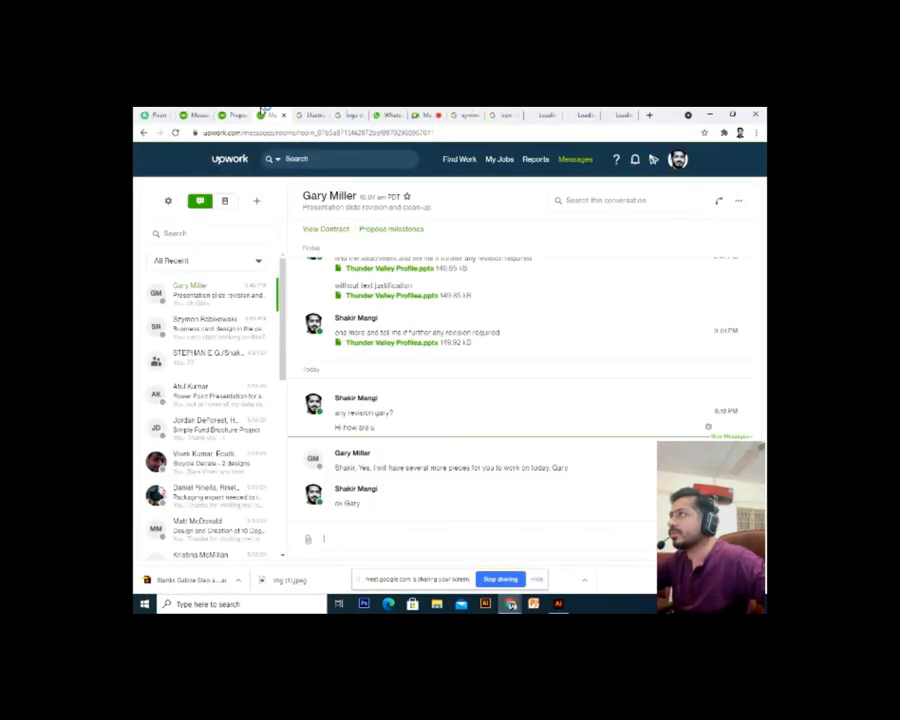
pyautogui.click(233, 112)
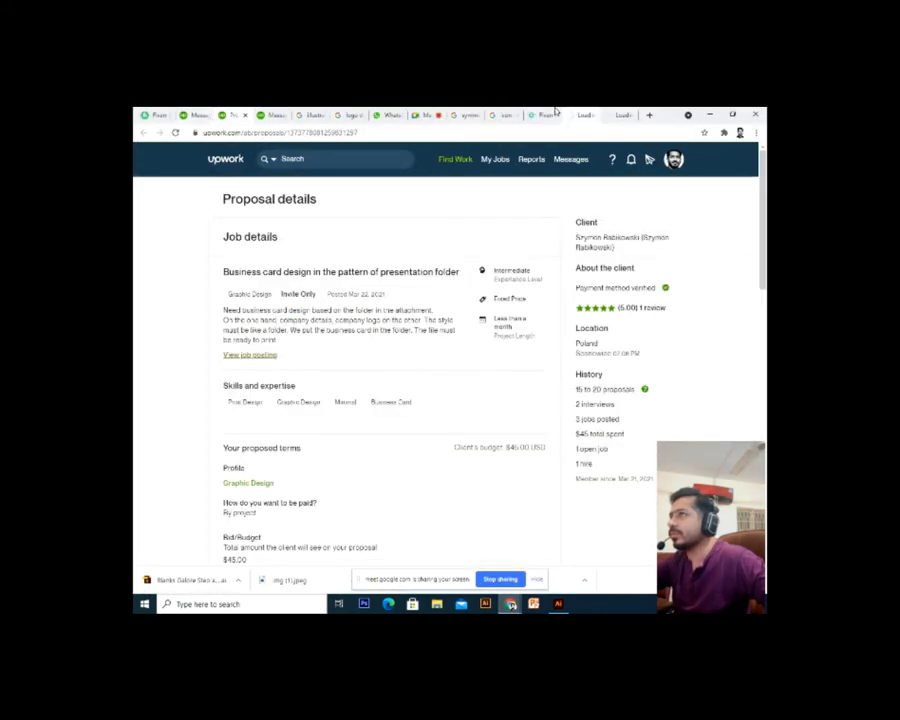
pyautogui.click(550, 114)
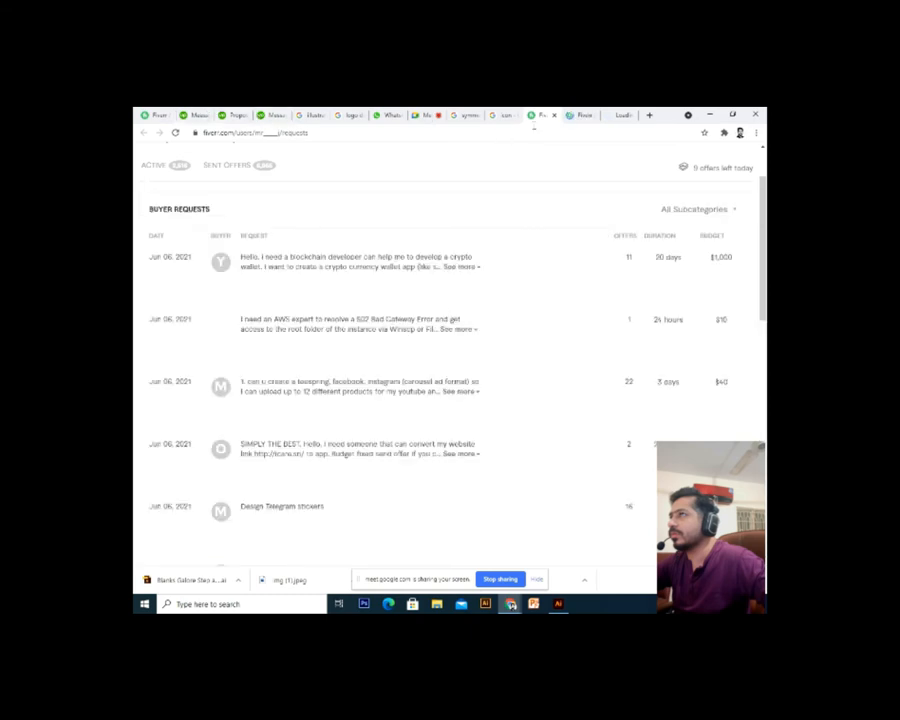
pyautogui.click(554, 116)
pyautogui.click(553, 116)
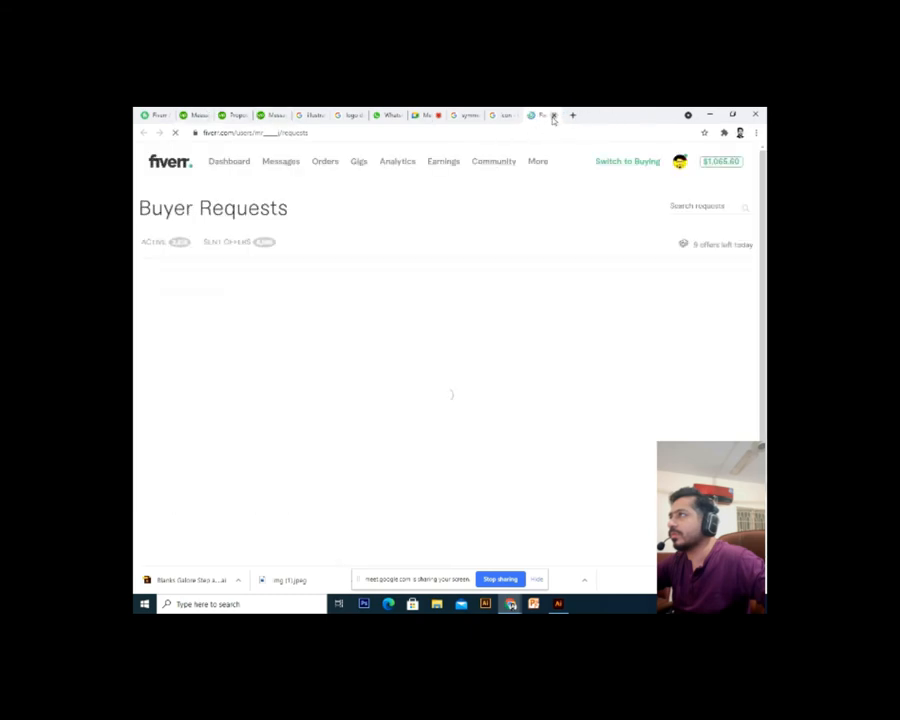
pyautogui.click(553, 116)
pyautogui.click(163, 114)
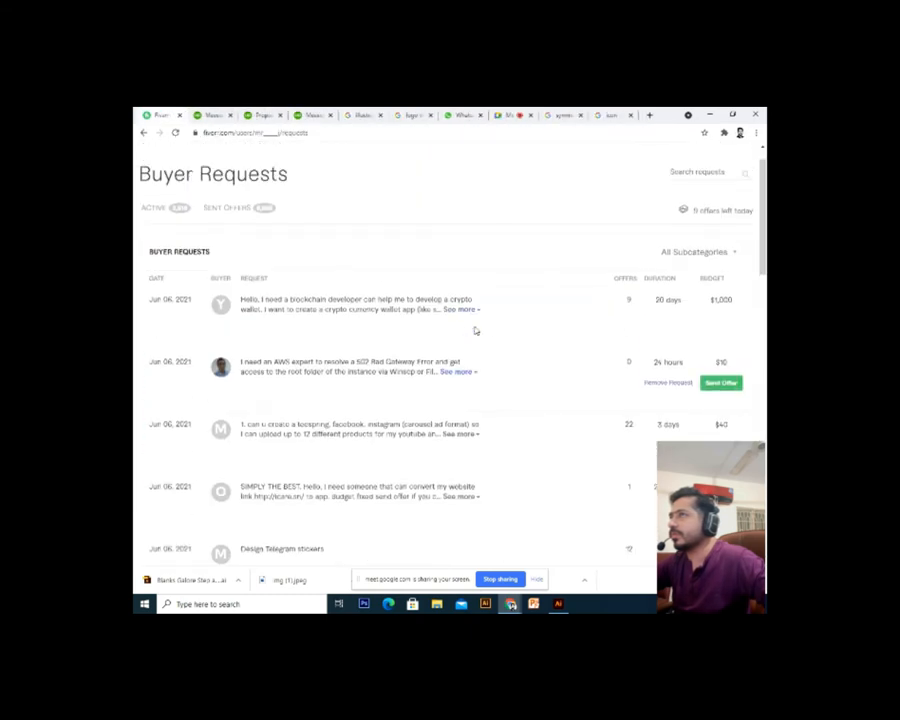
# Scroll to the page footer and open the Graphics & Design category
pyautogui.scroll(1, 476, 330)
pyautogui.scroll(-5, 476, 330)
pyautogui.scroll(-10, 370, 362)
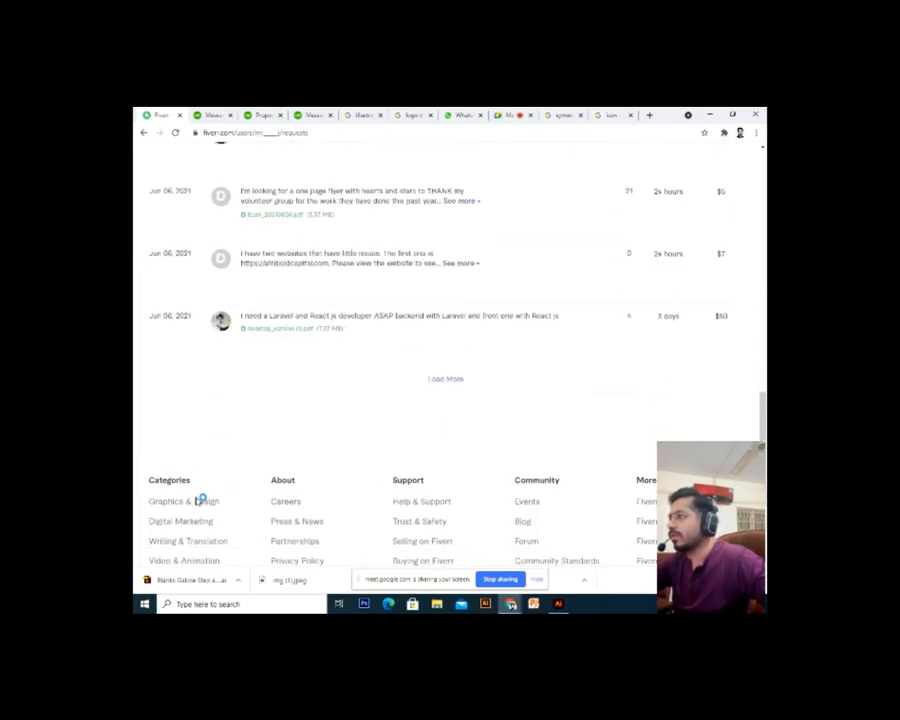
pyautogui.click(197, 502)
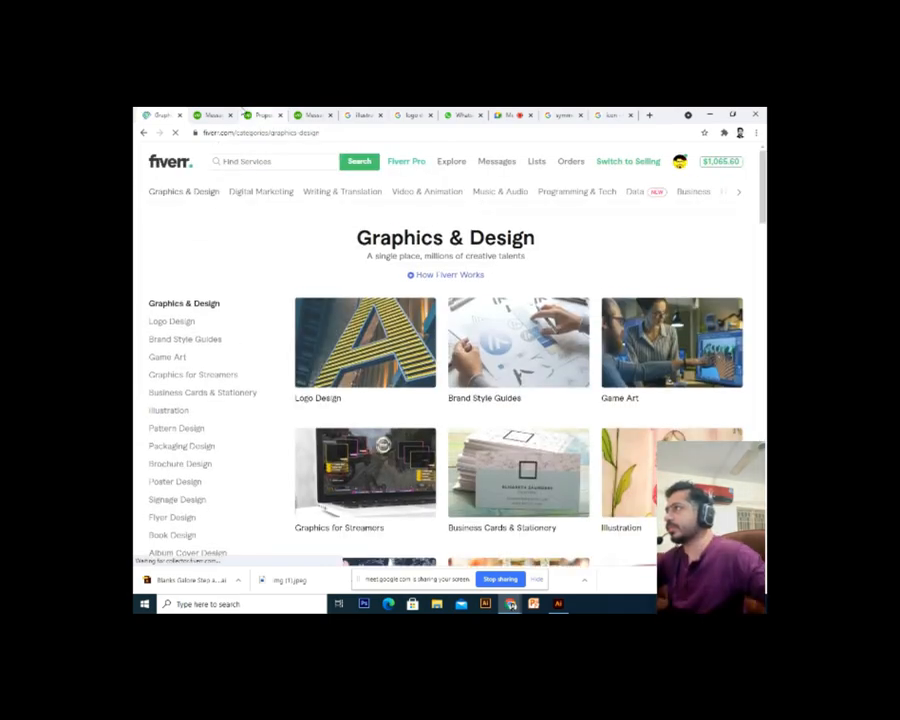
# Search Fiverr for 'signature logo' gigs
pyautogui.scroll(-10, 267, 173)
pyautogui.scroll(10, 267, 173)
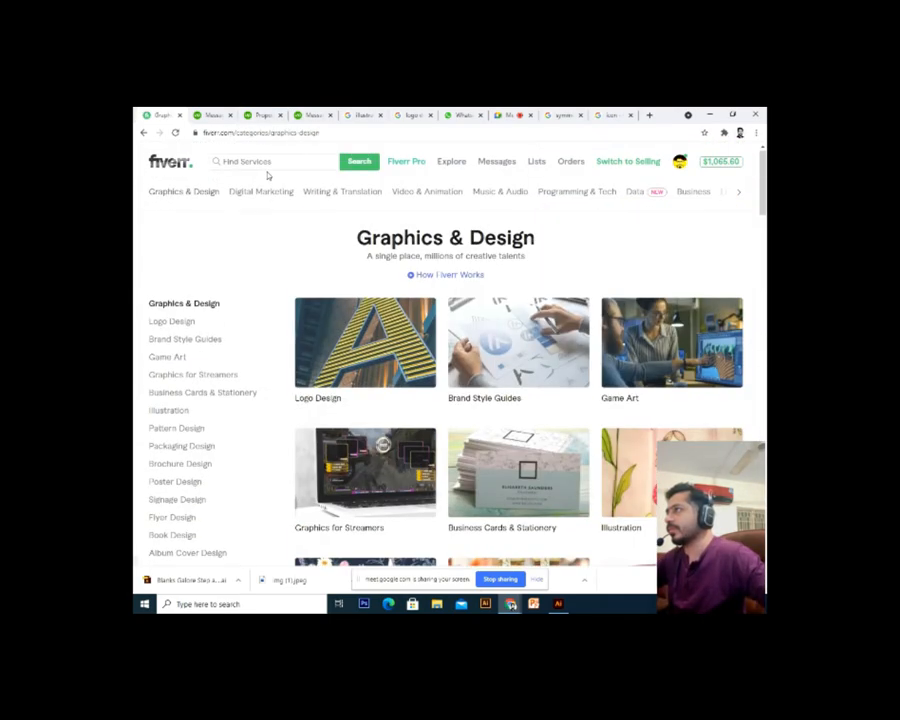
pyautogui.click(270, 164)
pyautogui.write('sign')
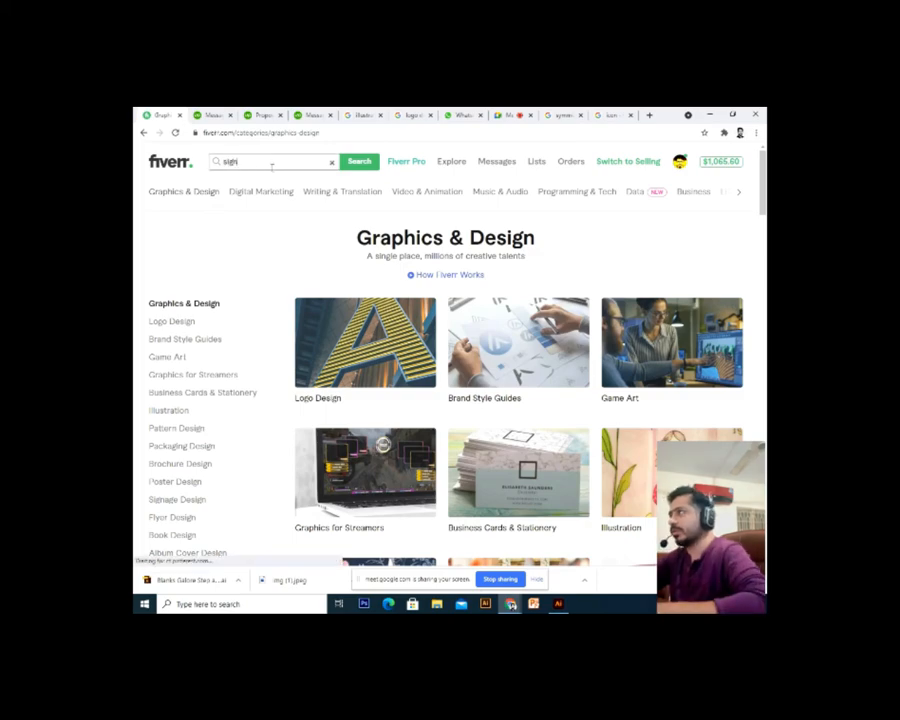
pyautogui.write('ature logo')
pyautogui.press('Return')
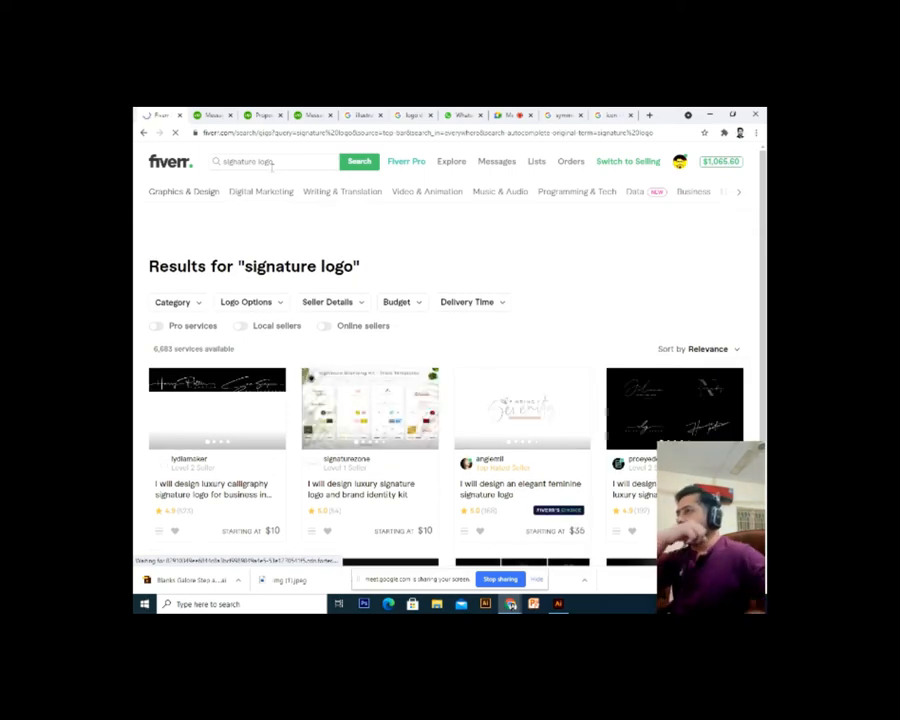
# Open the classy luxury signature logo gig in a new tab and view it
pyautogui.scroll(-2, 384, 382)
pyautogui.scroll(-1, 384, 382)
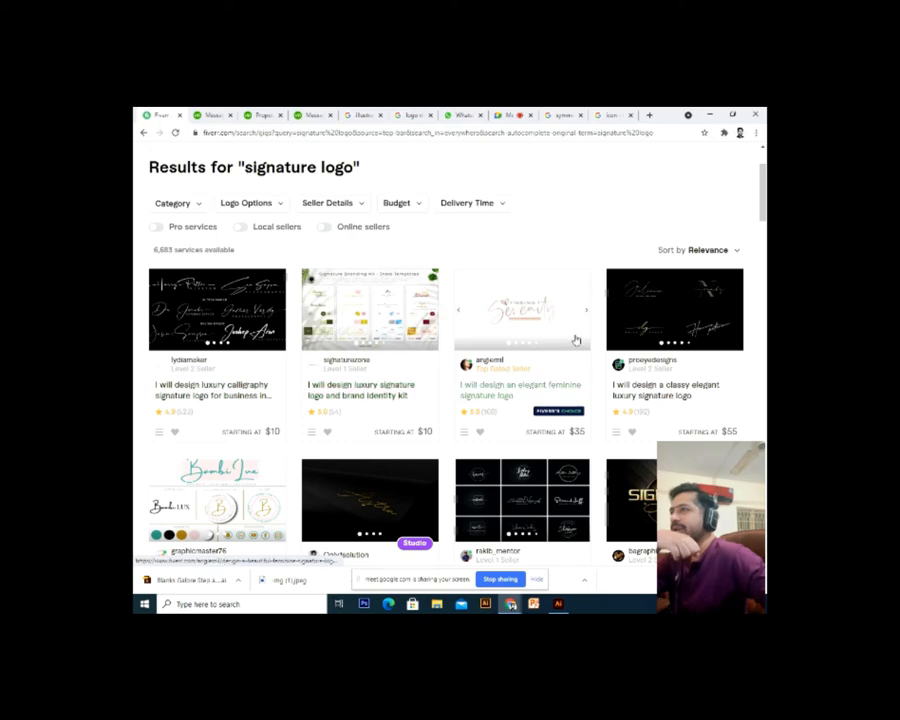
pyautogui.rightClick(705, 324)
pyautogui.click(684, 331)
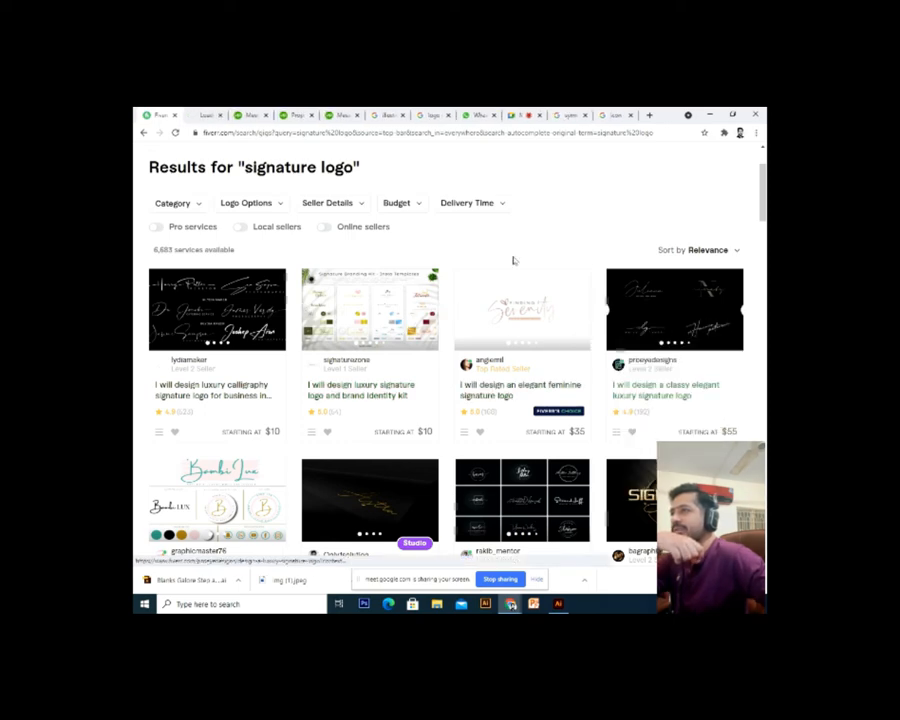
pyautogui.click(210, 115)
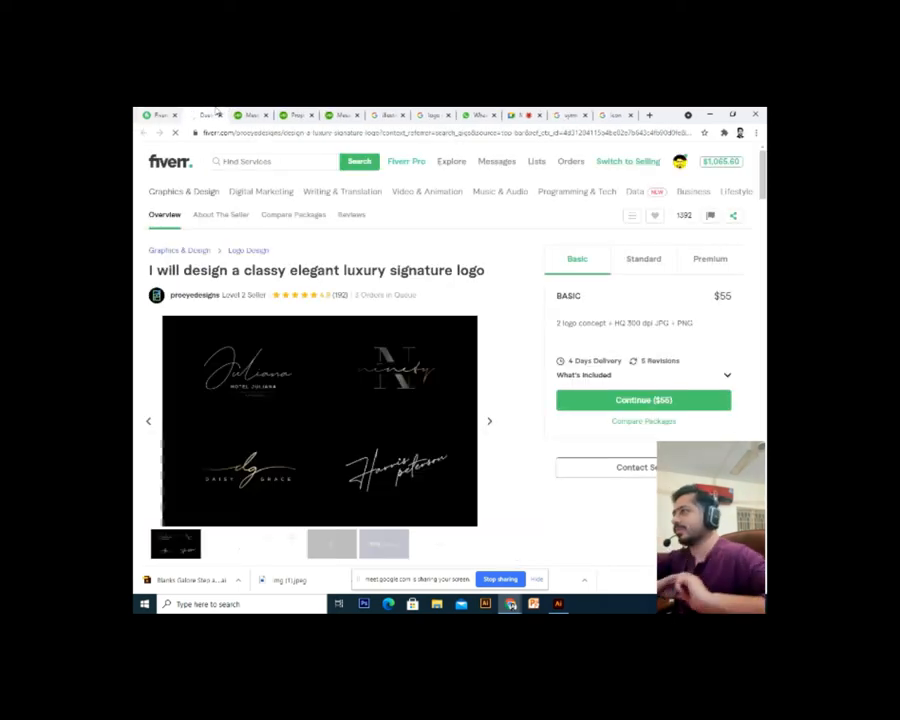
pyautogui.scroll(-1, 258, 370)
pyautogui.scroll(1, 258, 370)
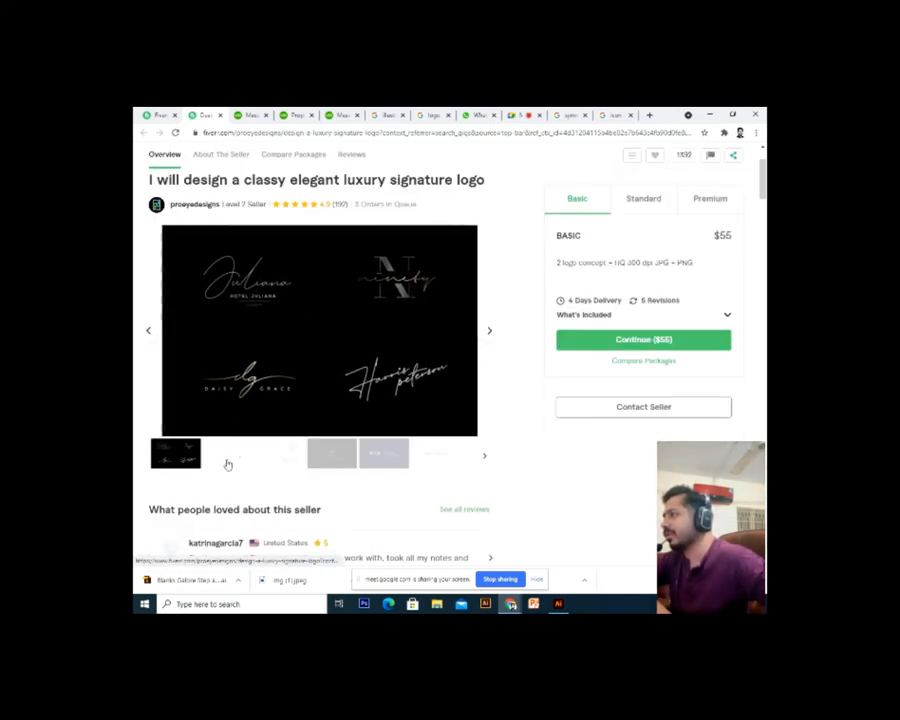
pyautogui.click(301, 457)
pyautogui.click(333, 458)
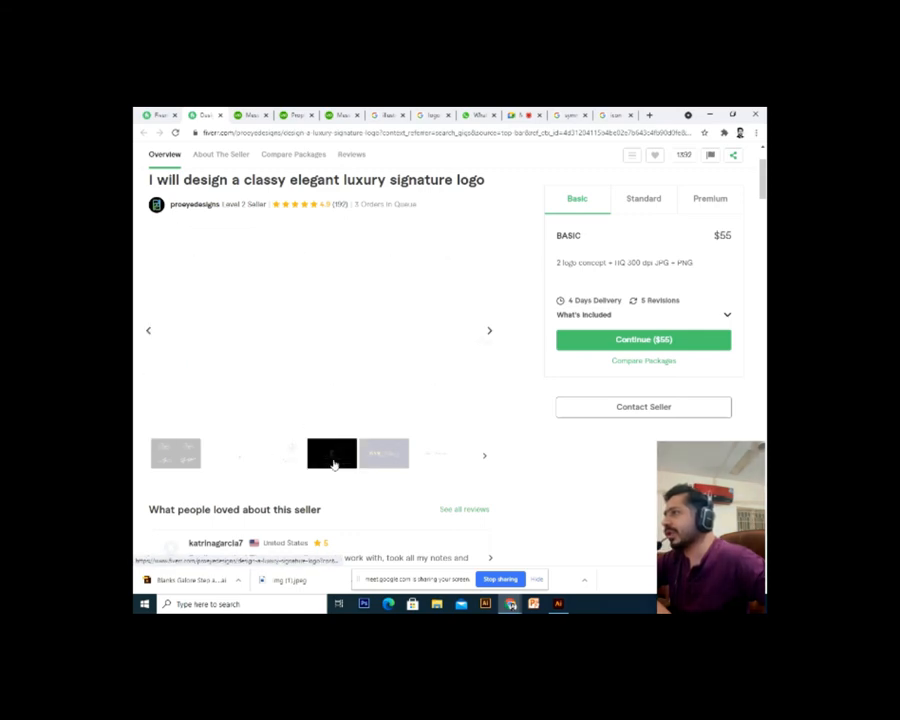
pyautogui.click(371, 460)
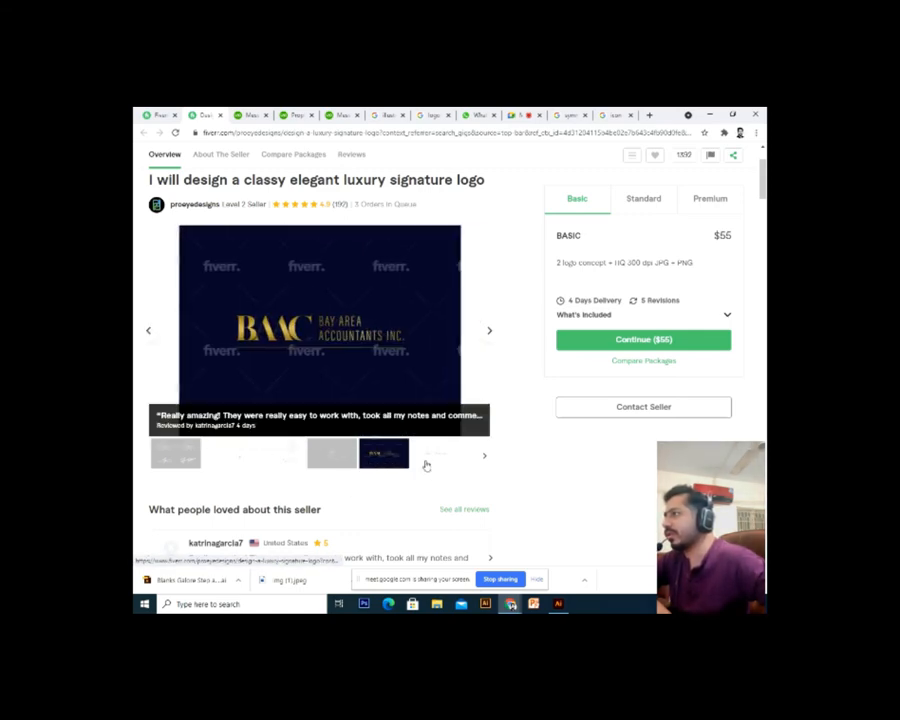
pyautogui.click(424, 463)
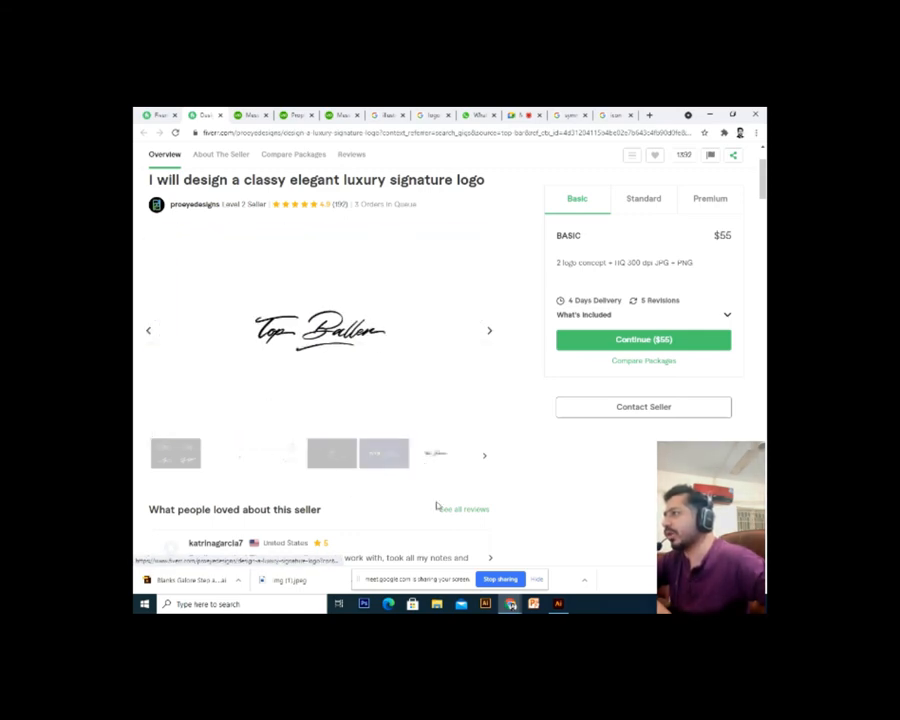
pyautogui.click(483, 458)
pyautogui.click(268, 459)
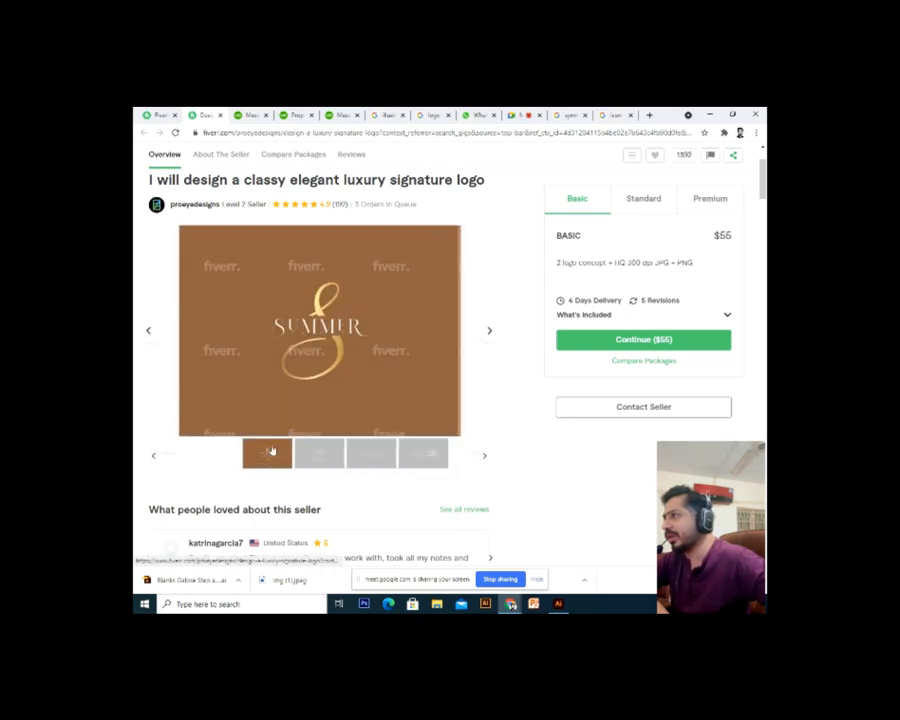
pyautogui.click(333, 460)
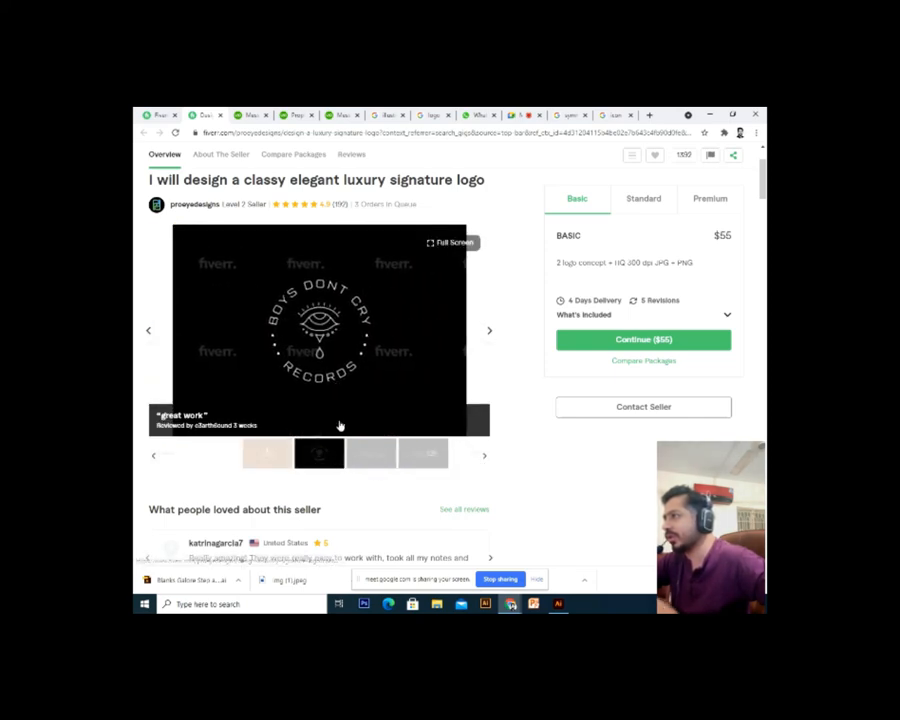
pyautogui.click(362, 460)
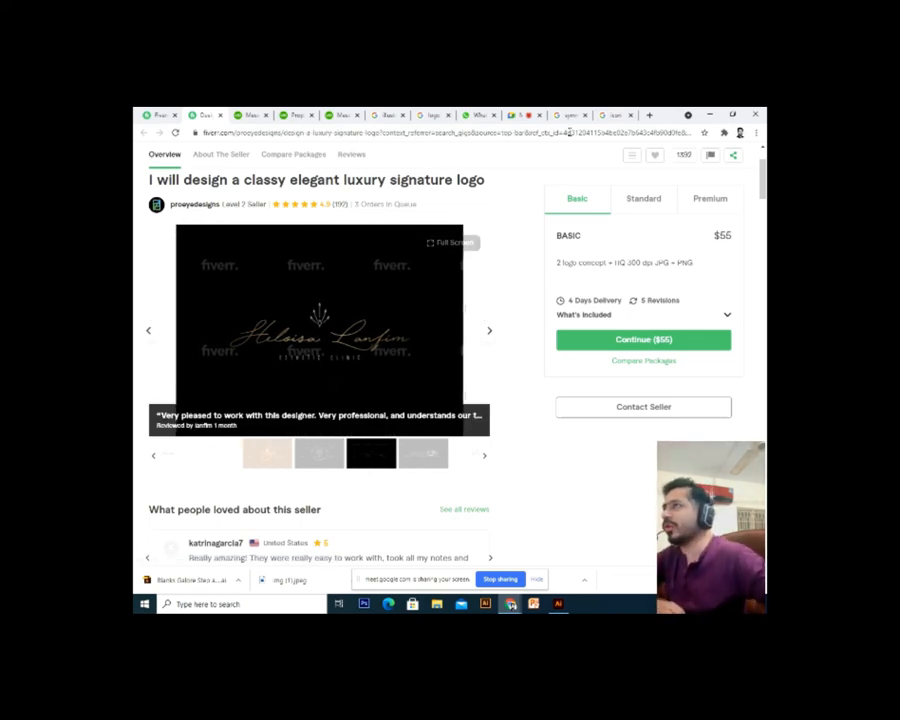
pyautogui.click(615, 115)
pyautogui.click(587, 133)
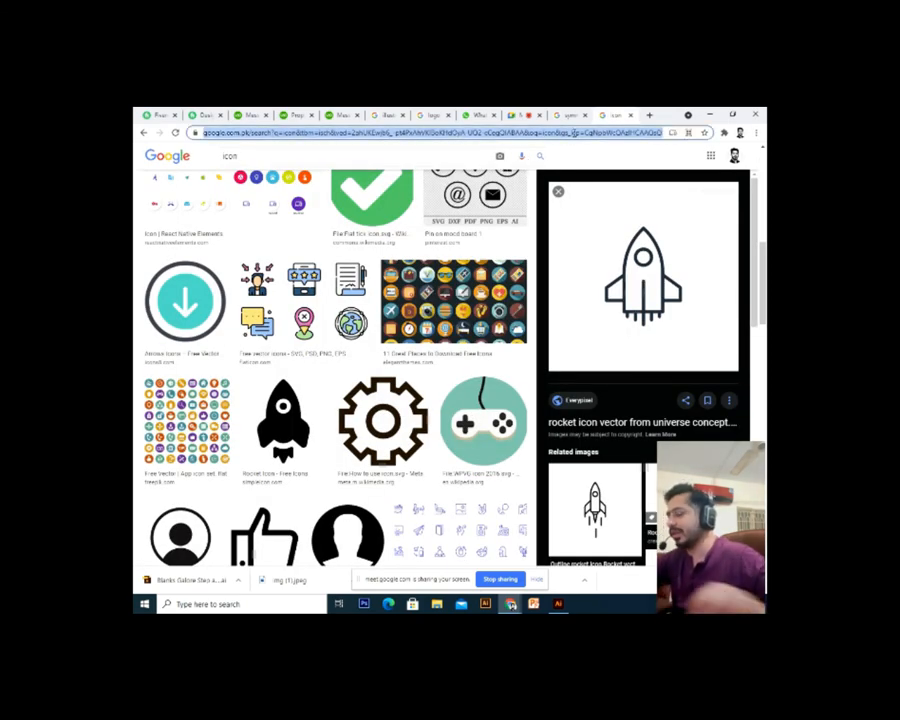
# Go to Google and search 'signature font free download'
pyautogui.write('google.com.pk')
pyautogui.press('Return')
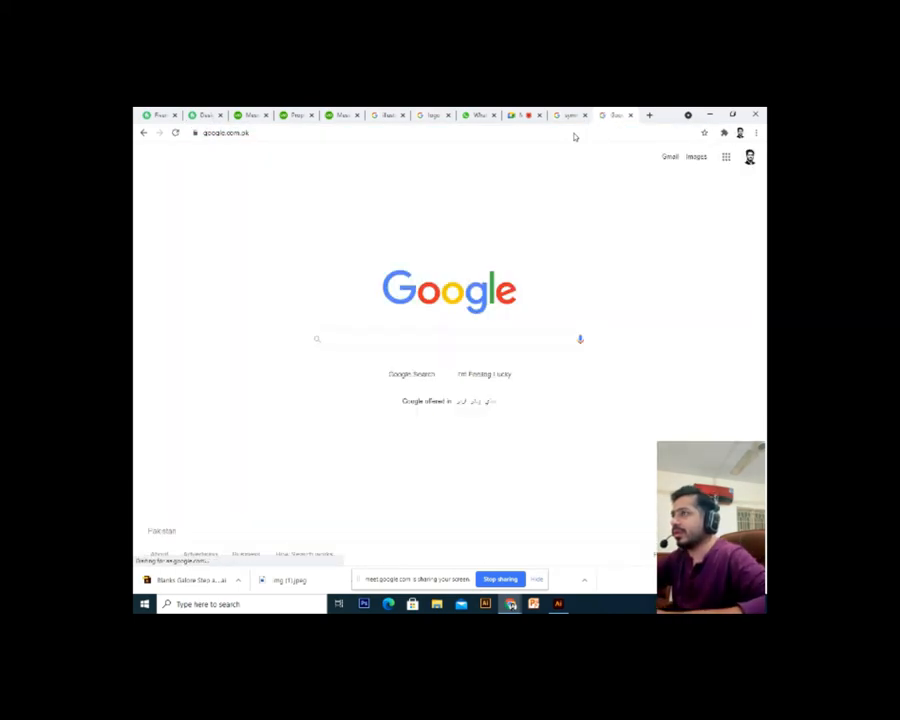
pyautogui.write('sind')
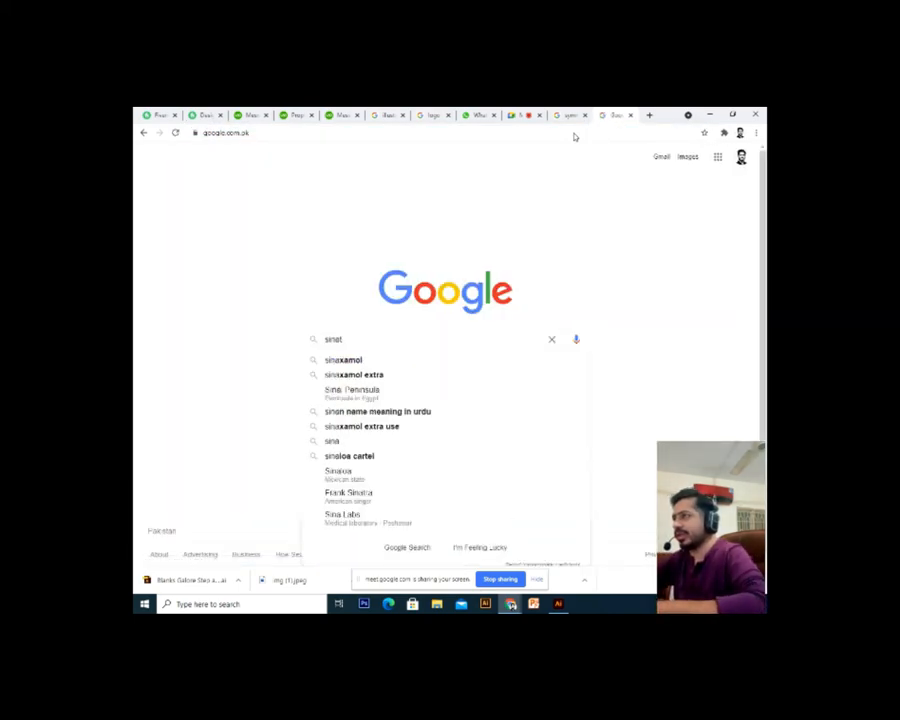
pyautogui.press('BackSpace')
pyautogui.press('BackSpace')
pyautogui.write('gnature fo')
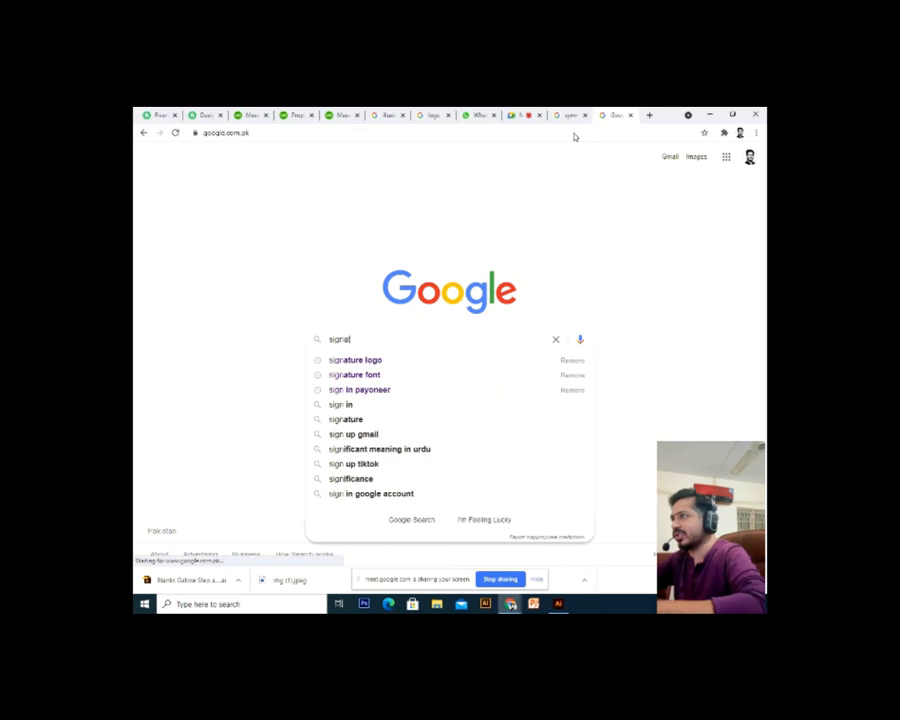
pyautogui.write('nt')
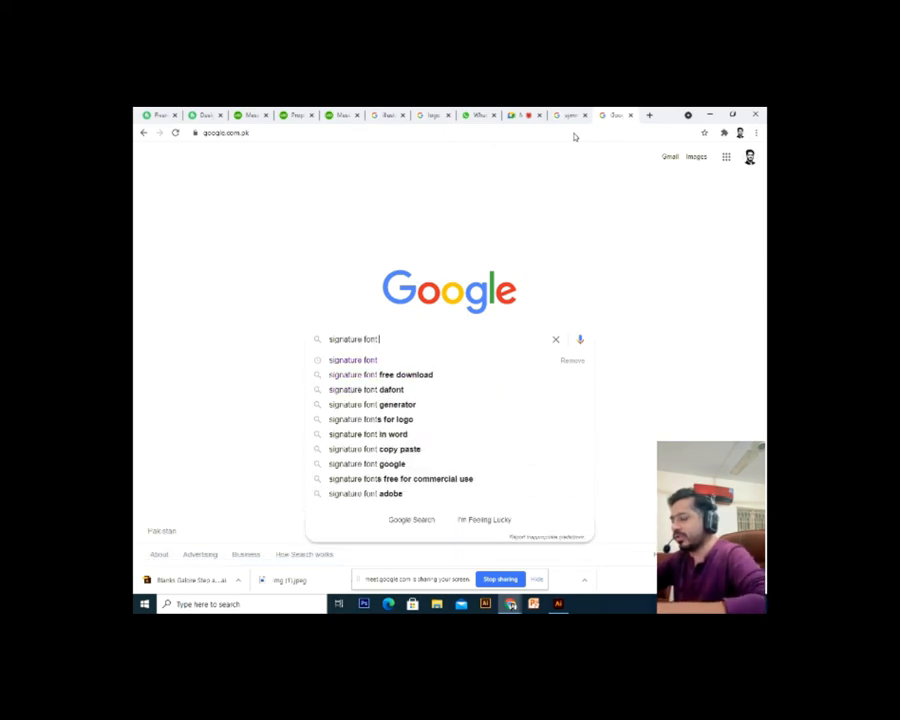
pyautogui.write(' free downl')
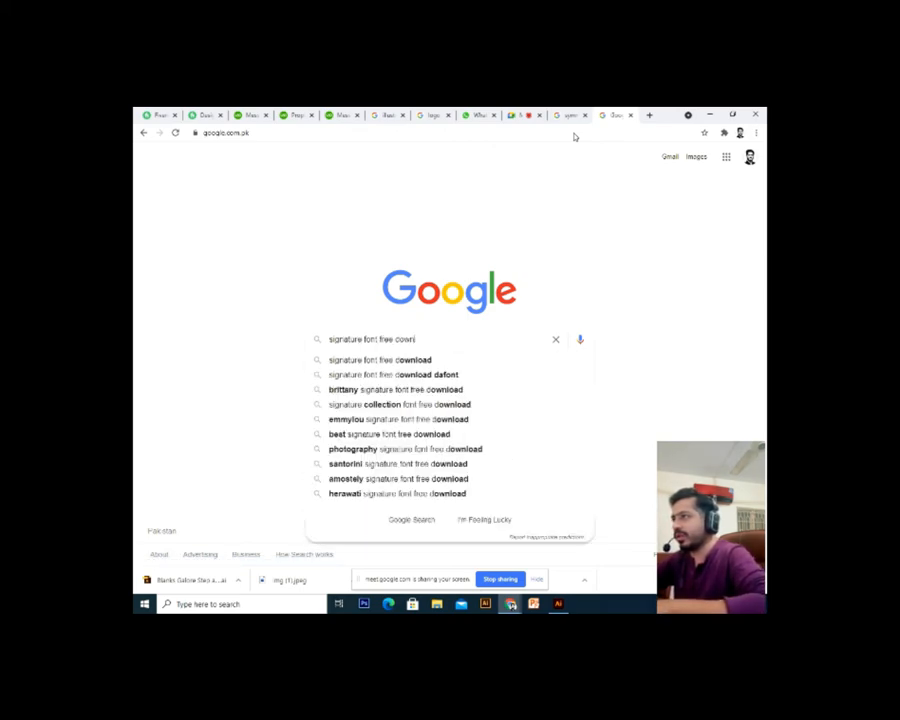
pyautogui.write('oad')
pyautogui.press('Return')
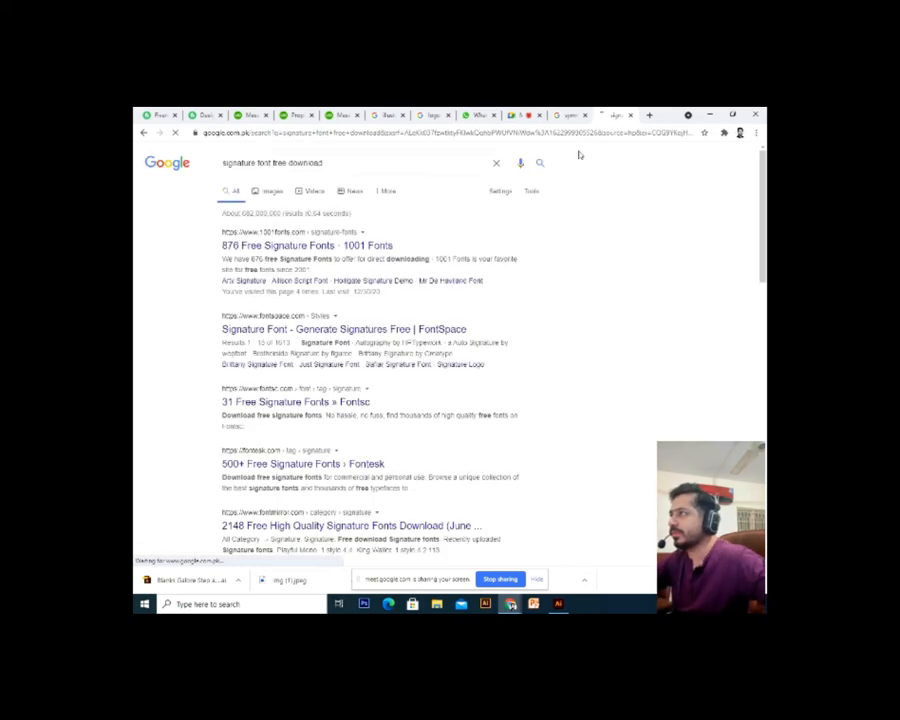
# Open the 1001 Fonts result in a new tab and view it
pyautogui.rightClick(292, 248)
pyautogui.click(318, 256)
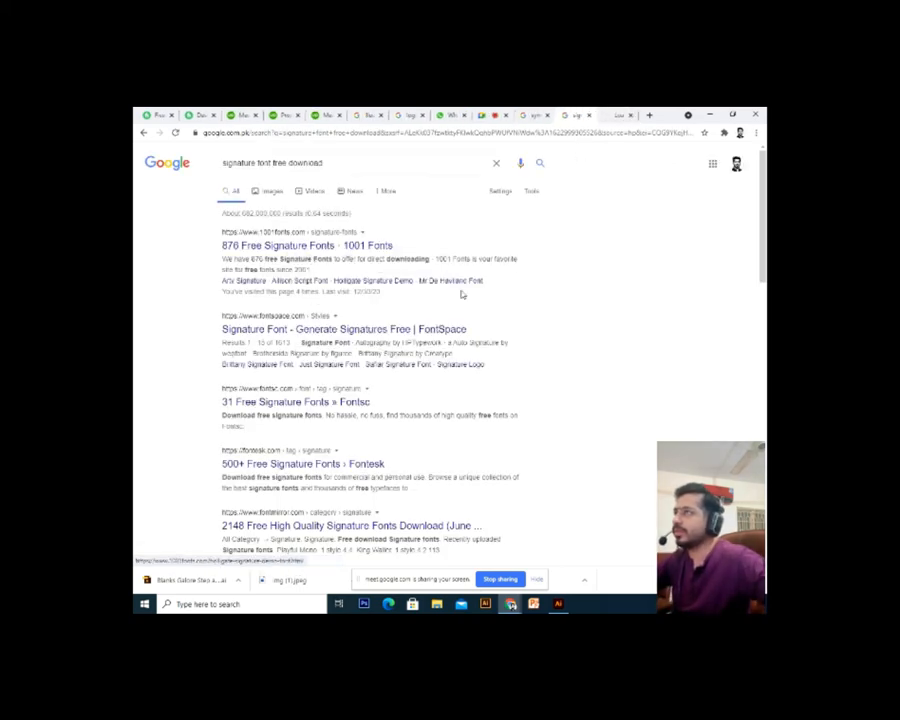
pyautogui.click(617, 114)
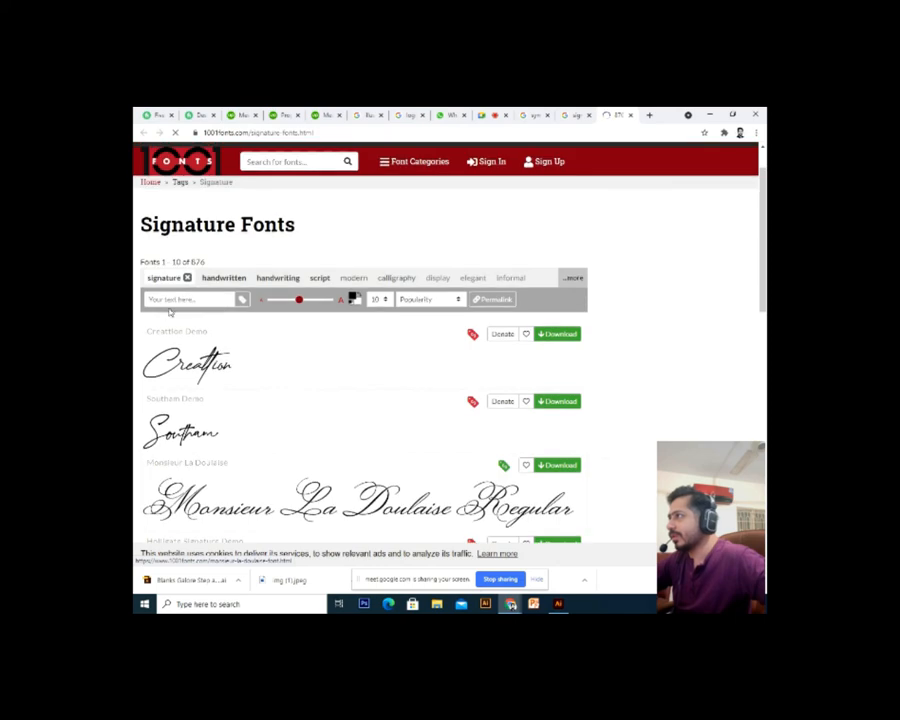
# Set the 1001 Fonts preview text to 'shakir' and scroll through the signature fonts
pyautogui.click(180, 299)
pyautogui.write('shakir')
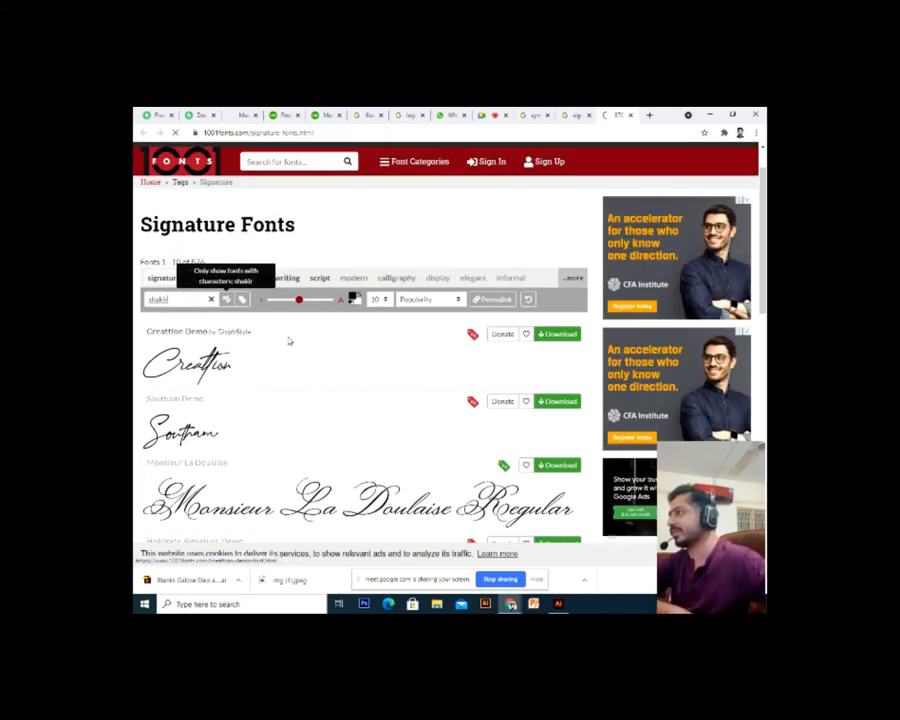
pyautogui.scroll(-5, 259, 385)
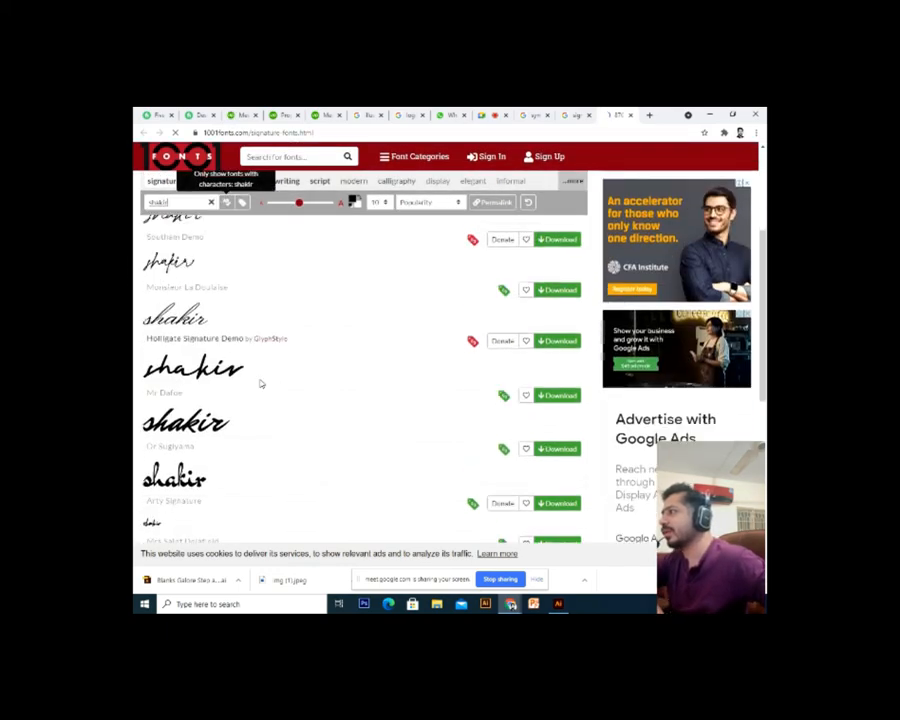
pyautogui.scroll(-3, 211, 395)
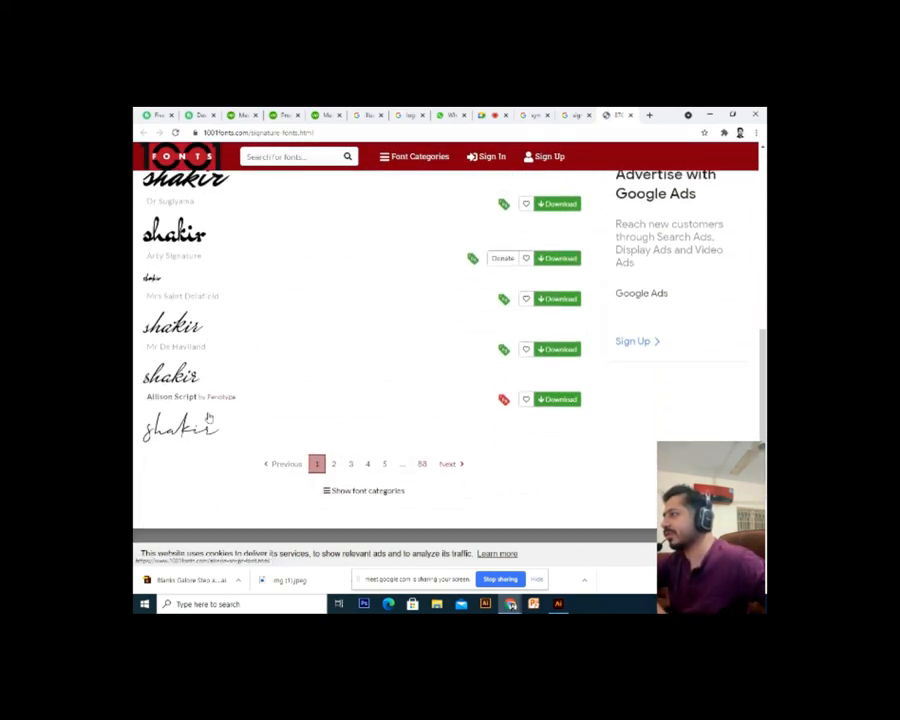
# Browse pages 2 and 3 of the signature fonts, then return to the Google results
pyautogui.click(331, 462)
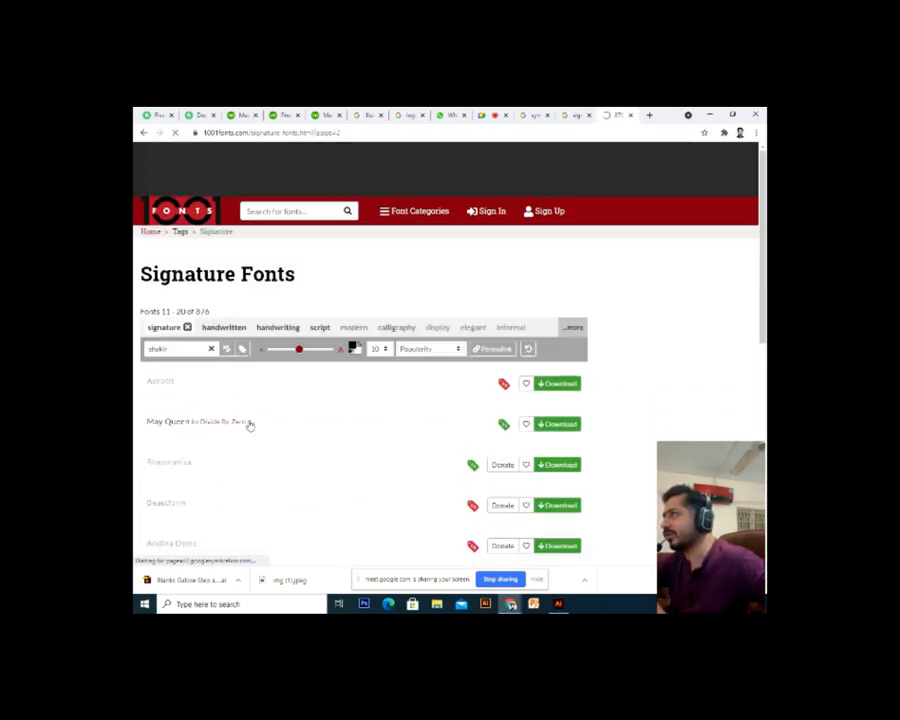
pyautogui.scroll(-2, 249, 450)
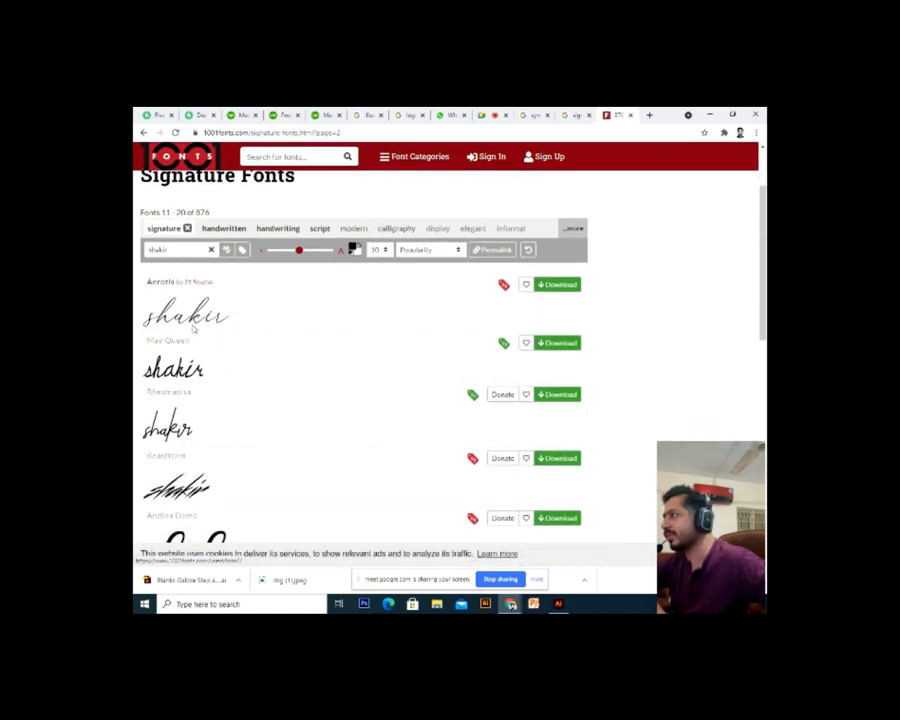
pyautogui.scroll(-5, 194, 340)
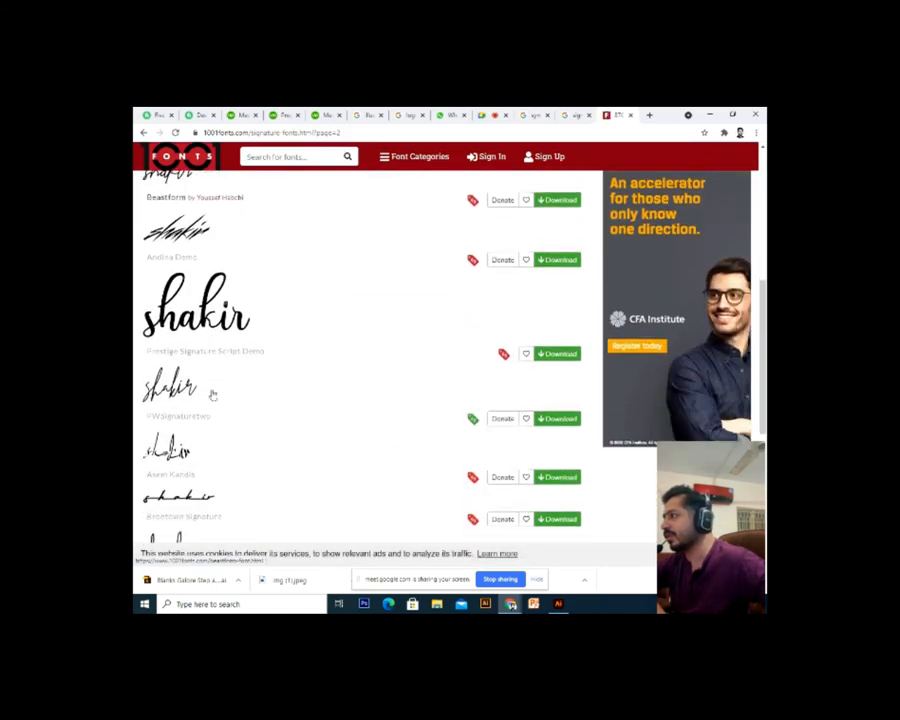
pyautogui.scroll(-6, 211, 395)
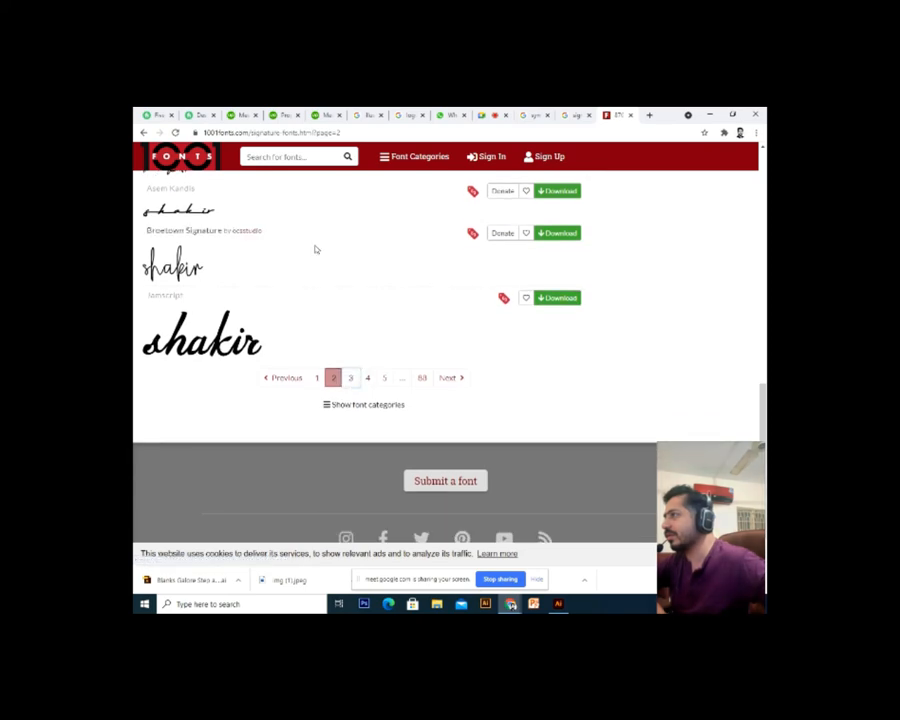
pyautogui.click(350, 377)
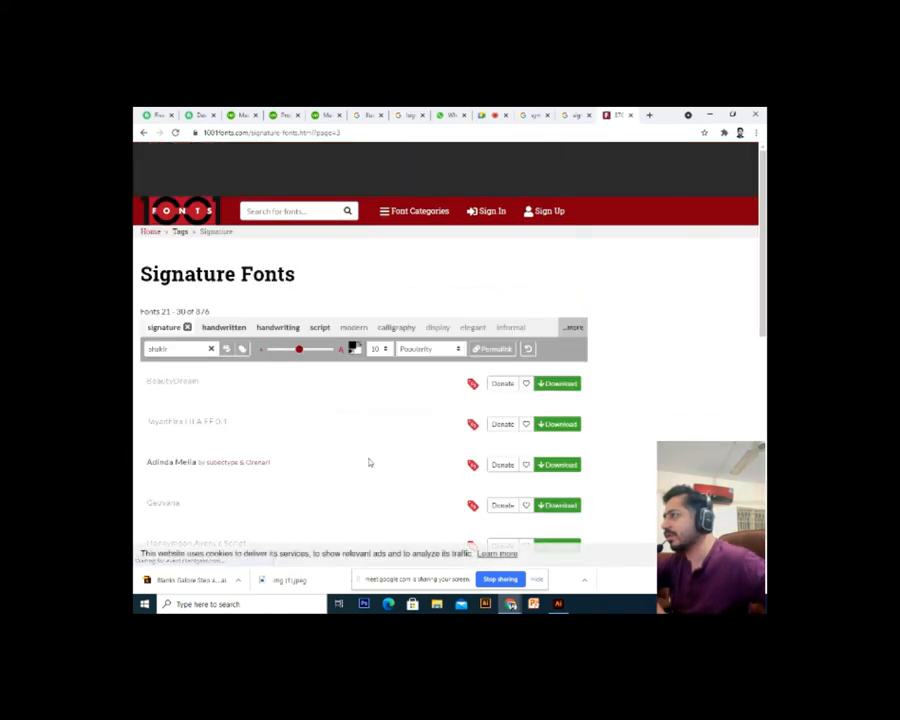
pyautogui.scroll(-5, 369, 462)
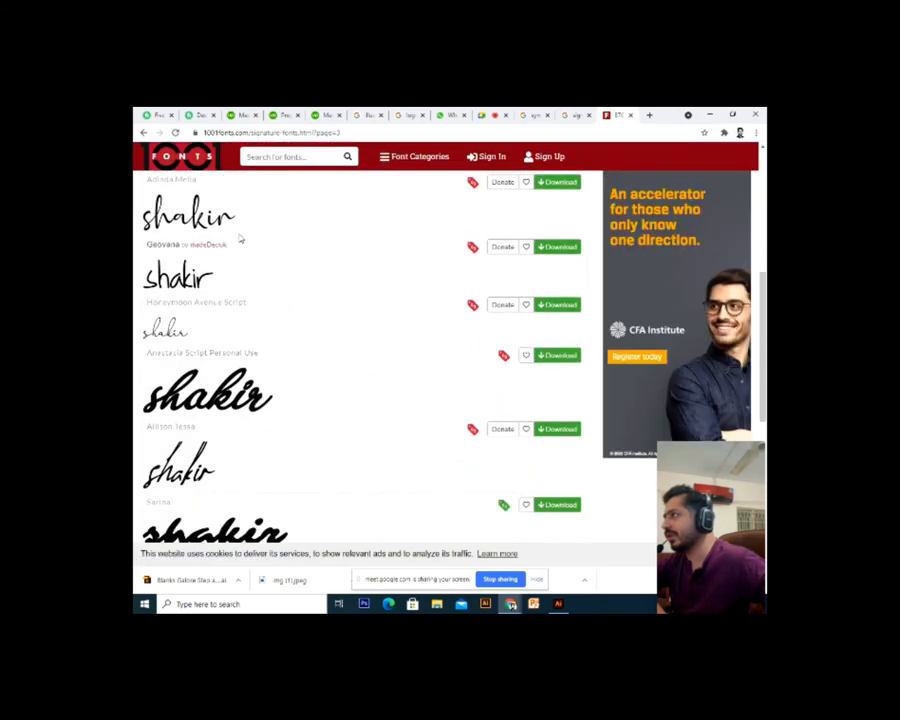
pyautogui.scroll(-5, 240, 240)
pyautogui.scroll(5, 300, 210)
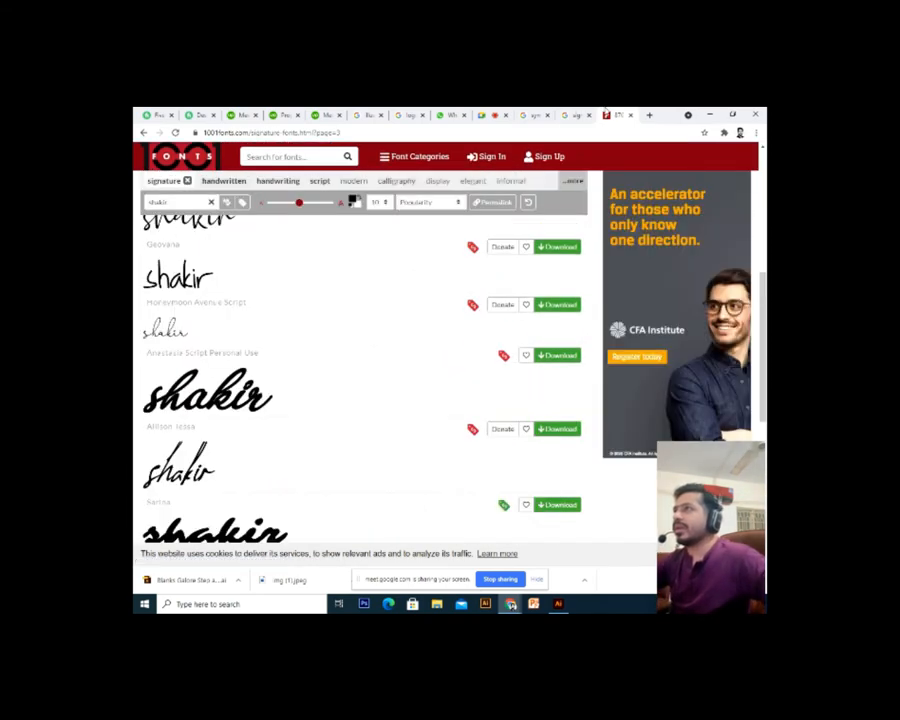
pyautogui.click(574, 114)
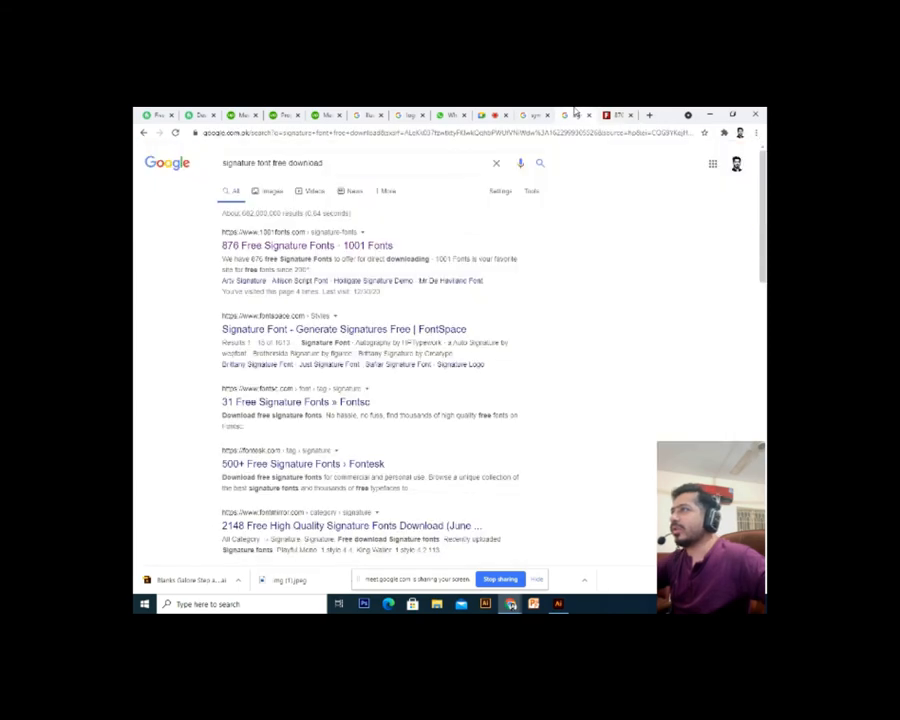
# Open the FontSpace result in a new tab, and close the accidentally opened Fontsc window
pyautogui.rightClick(316, 336)
pyautogui.click(350, 342)
pyautogui.rightClick(360, 405)
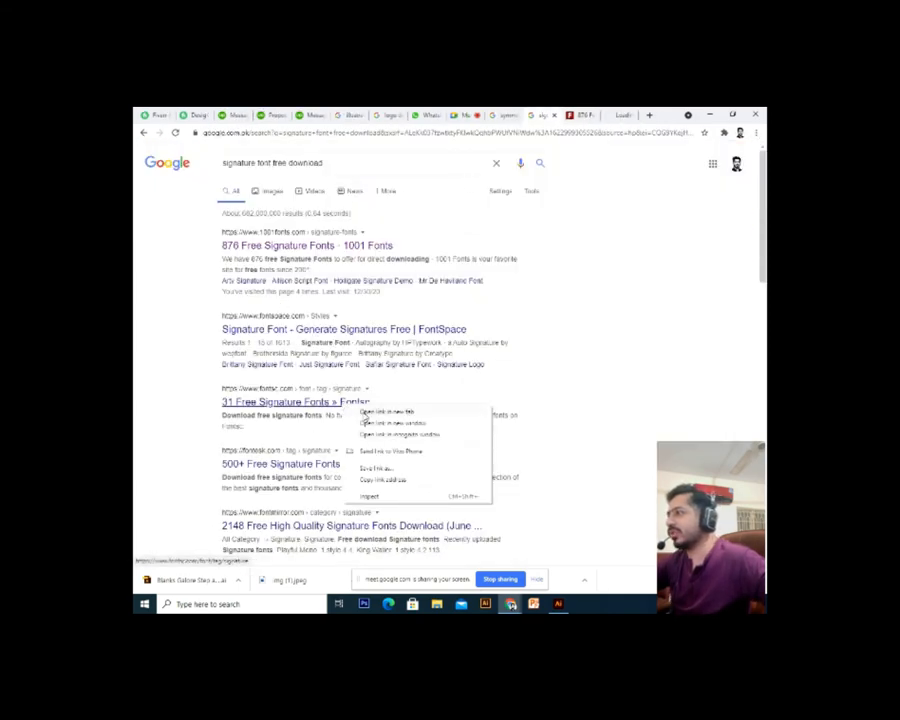
pyautogui.click(378, 422)
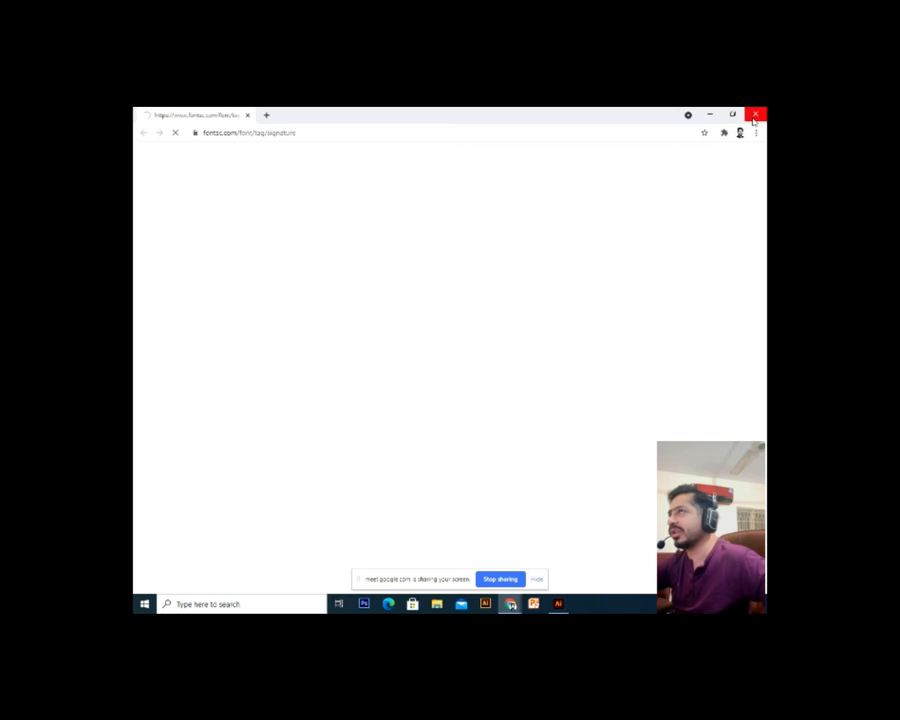
pyautogui.click(755, 116)
# Open the Fontesk result in a new tab, then view FontSpace's Signature Font page
pyautogui.rightClick(320, 470)
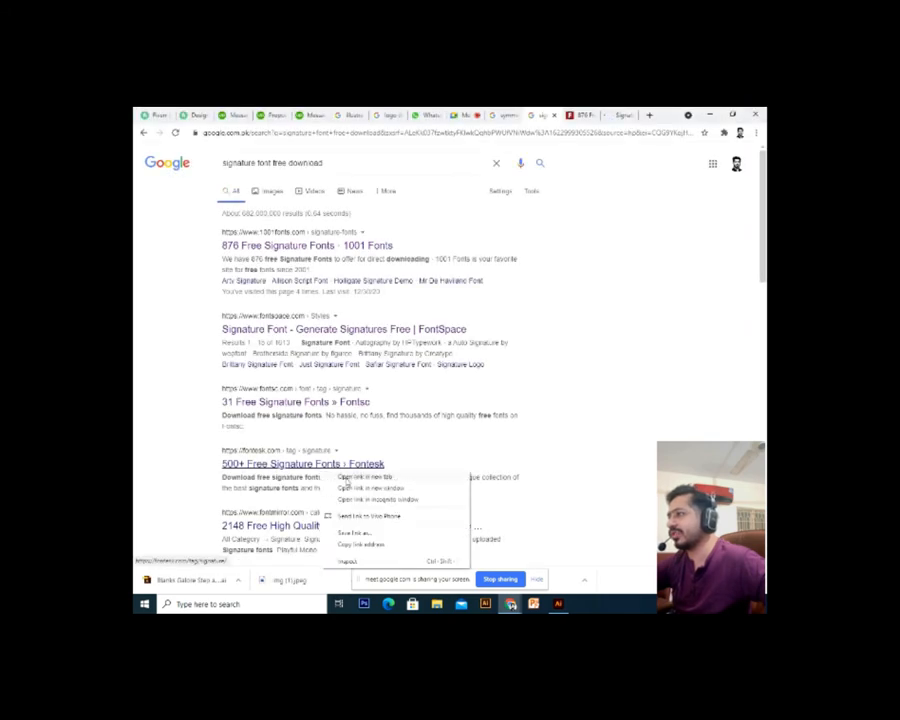
pyautogui.click(346, 478)
pyautogui.scroll(-2, 346, 482)
pyautogui.click(545, 115)
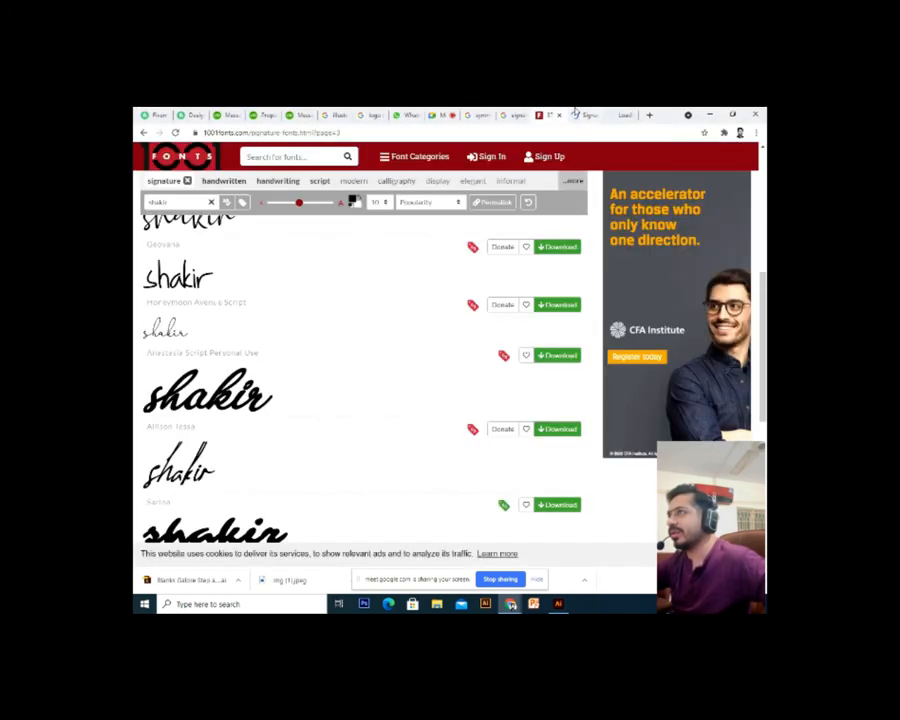
pyautogui.click(580, 115)
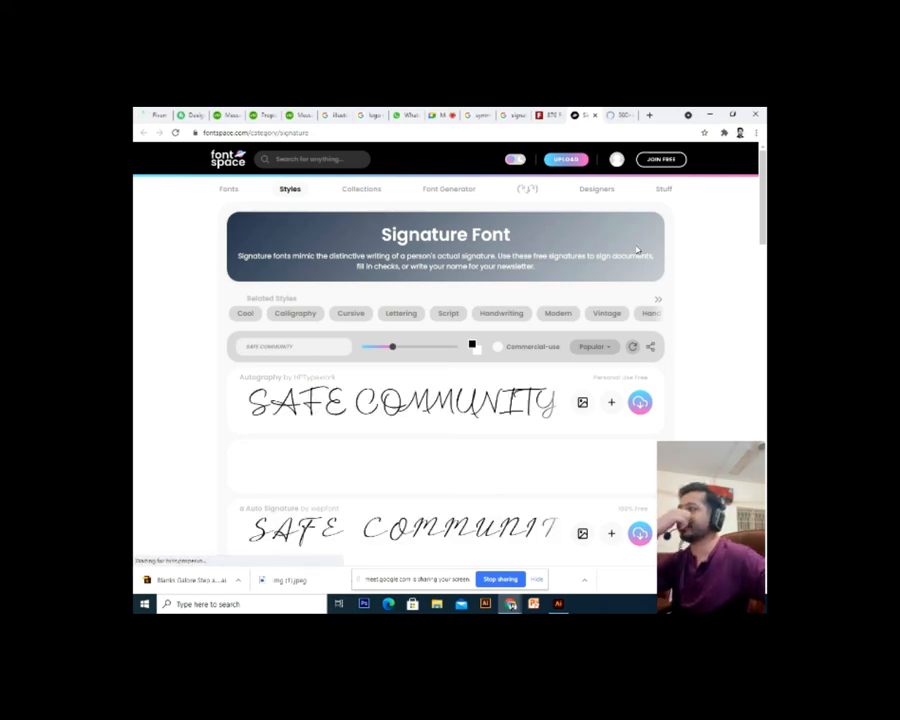
# Close the still-loading Fontesk signature fonts tab
pyautogui.scroll(-5, 641, 318)
pyautogui.scroll(5, 643, 321)
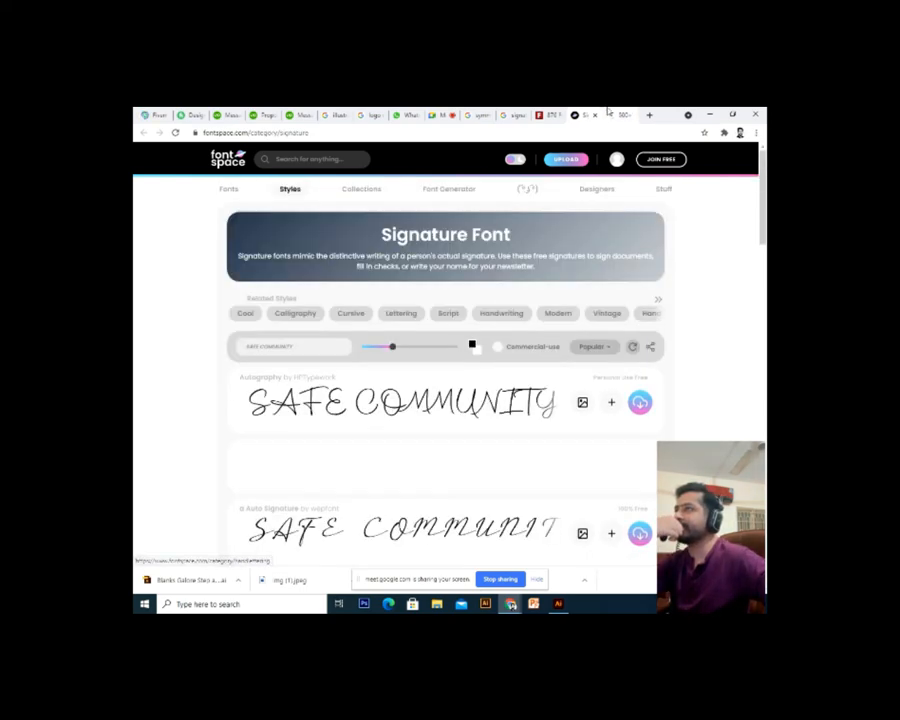
pyautogui.click(608, 114)
pyautogui.click(632, 116)
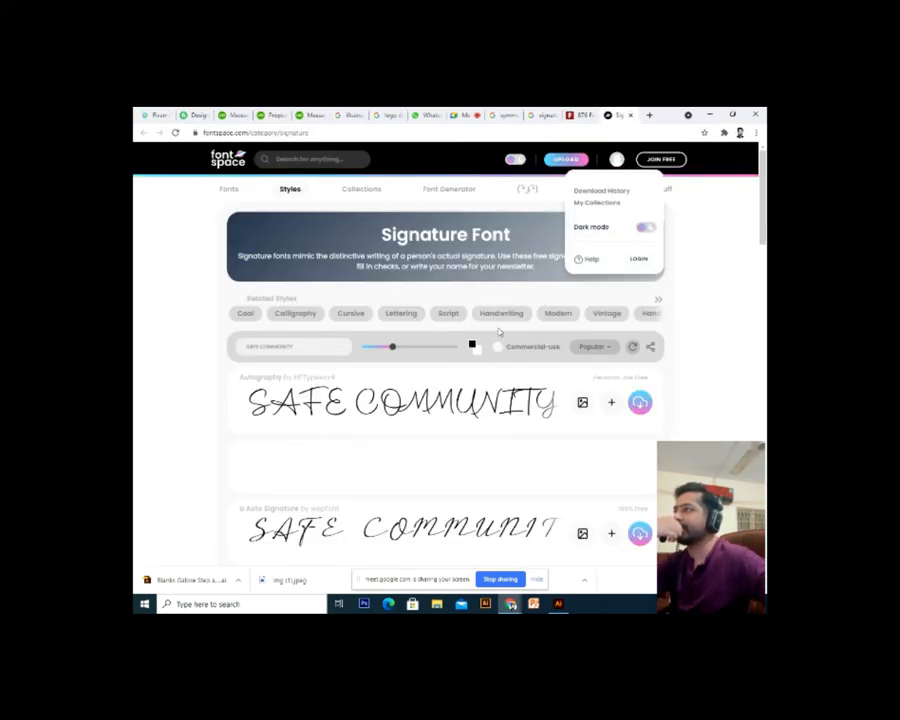
# Replace FontSpace's 'SAFE COMMUNITY' preview text with 'shakir', browse the fonts, then return to 1001 Fonts
pyautogui.click(303, 345)
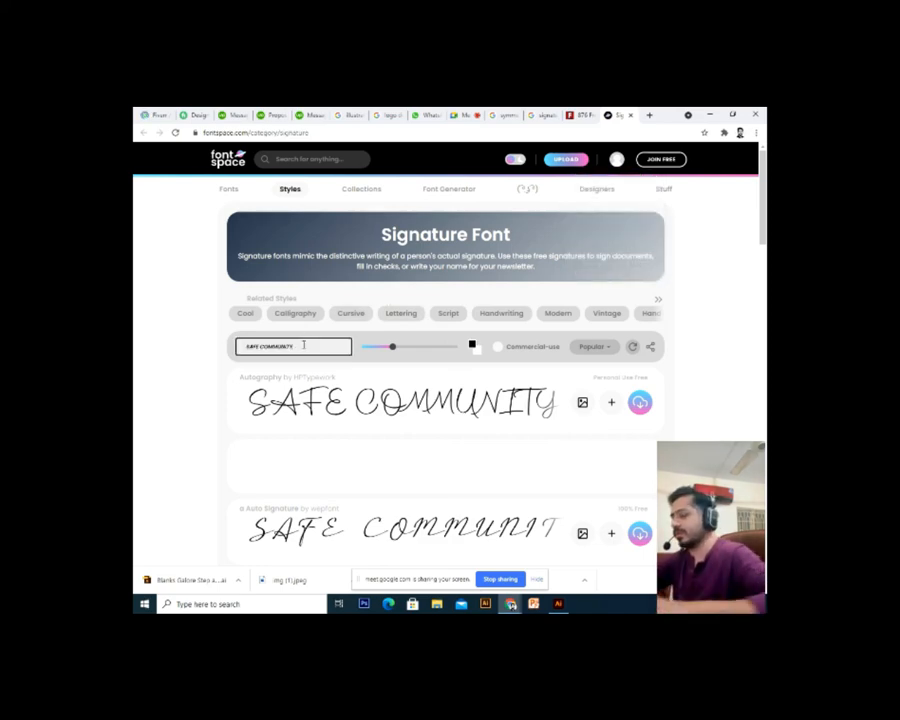
pyautogui.tripleClick(303, 345)
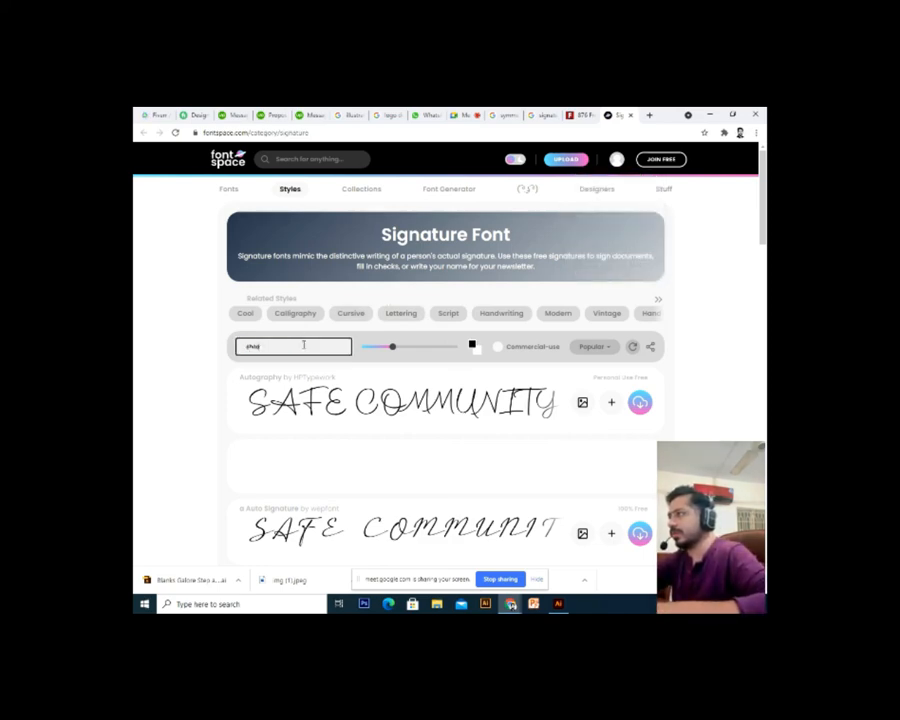
pyautogui.write('shakir')
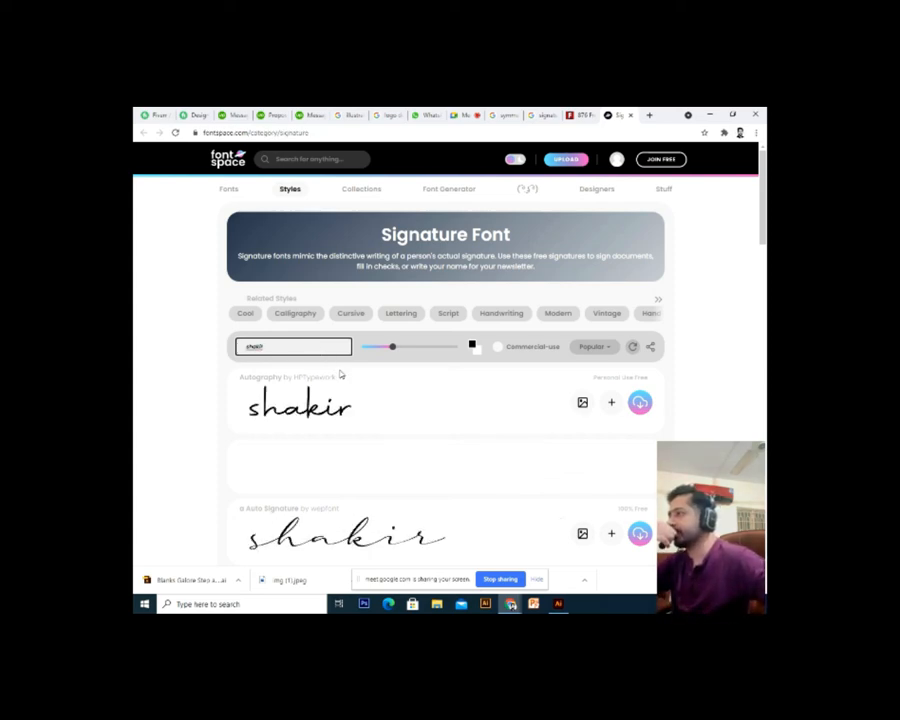
pyautogui.scroll(-5, 340, 374)
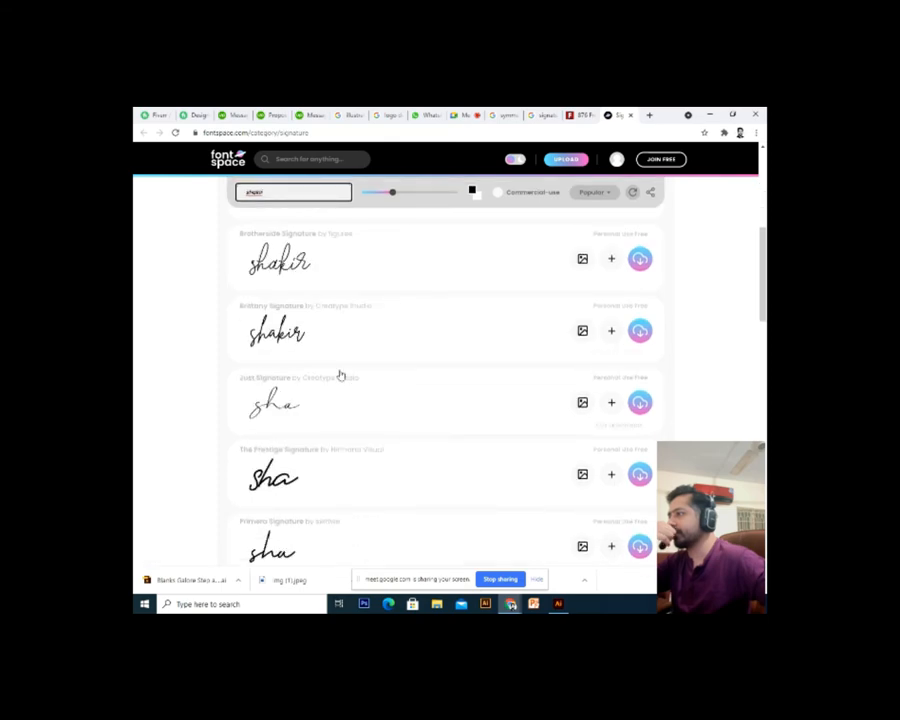
pyautogui.scroll(-5, 340, 374)
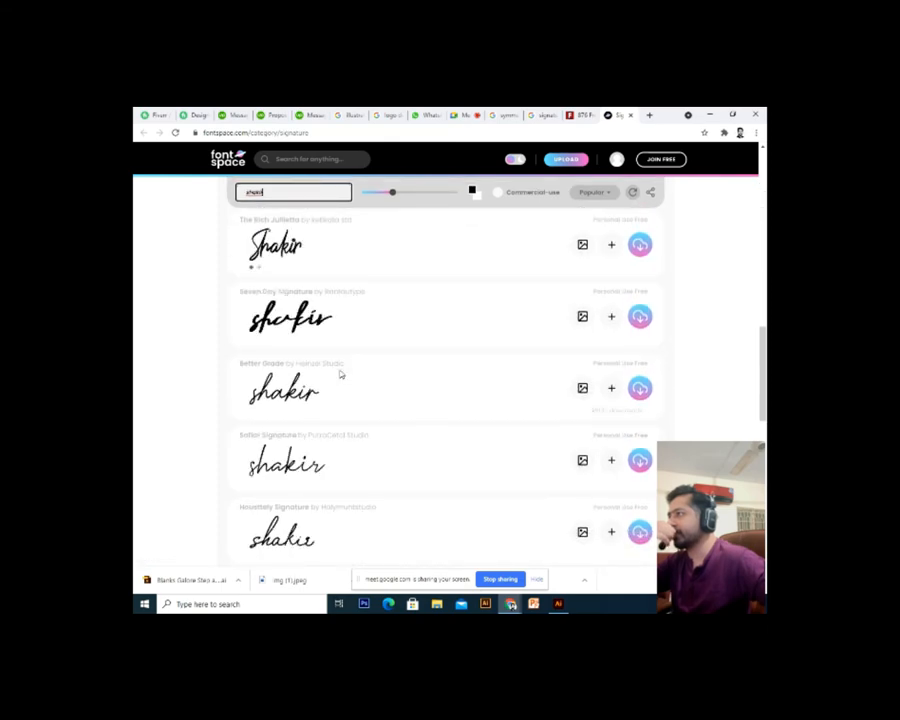
pyautogui.scroll(-1, 340, 374)
pyautogui.scroll(-2, 340, 374)
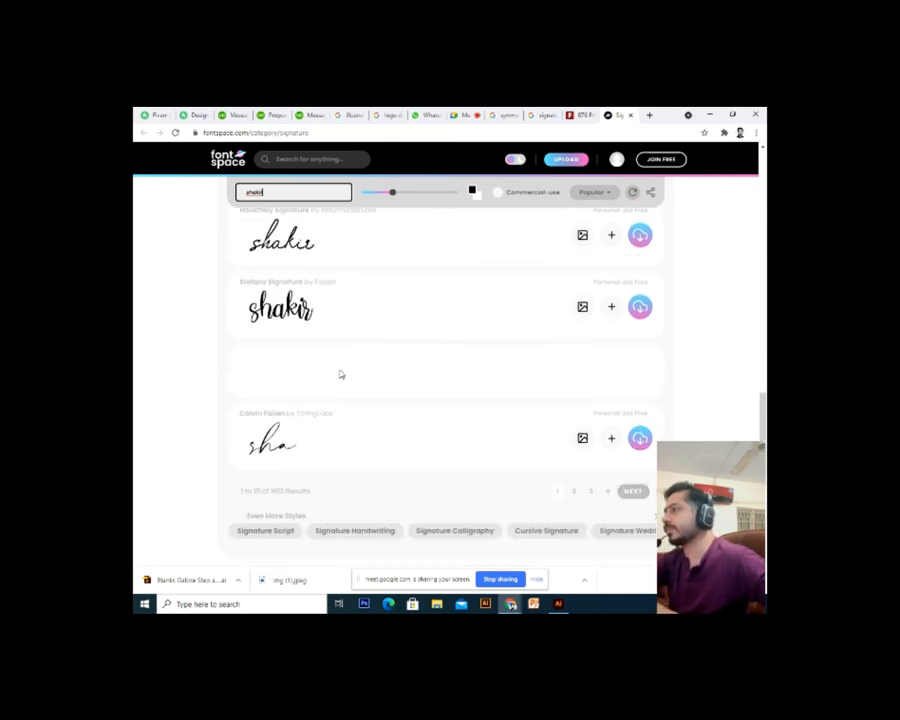
pyautogui.scroll(15, 340, 374)
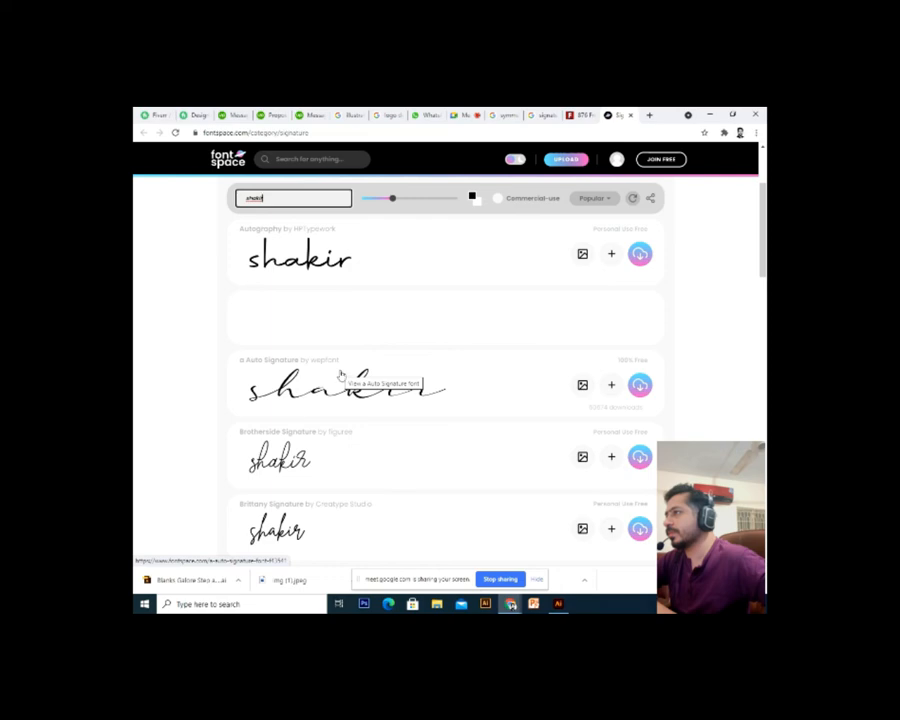
pyautogui.scroll(3, 335, 410)
pyautogui.click(575, 115)
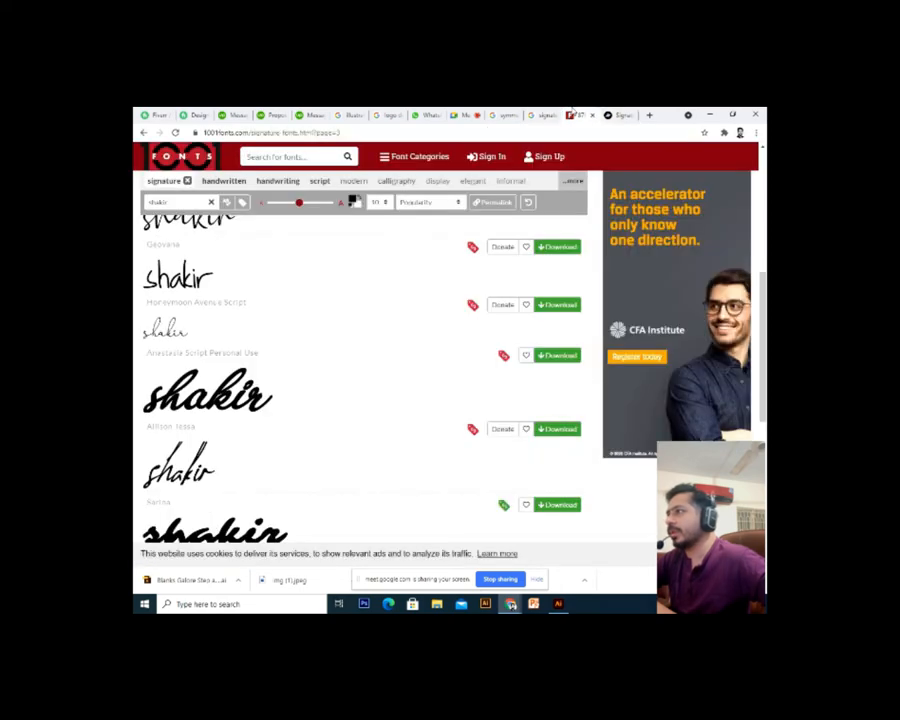
# Download Julietta Messie from page 4 of 1001 Fonts and open julietta-messie.zip
pyautogui.scroll(-10, 350, 266)
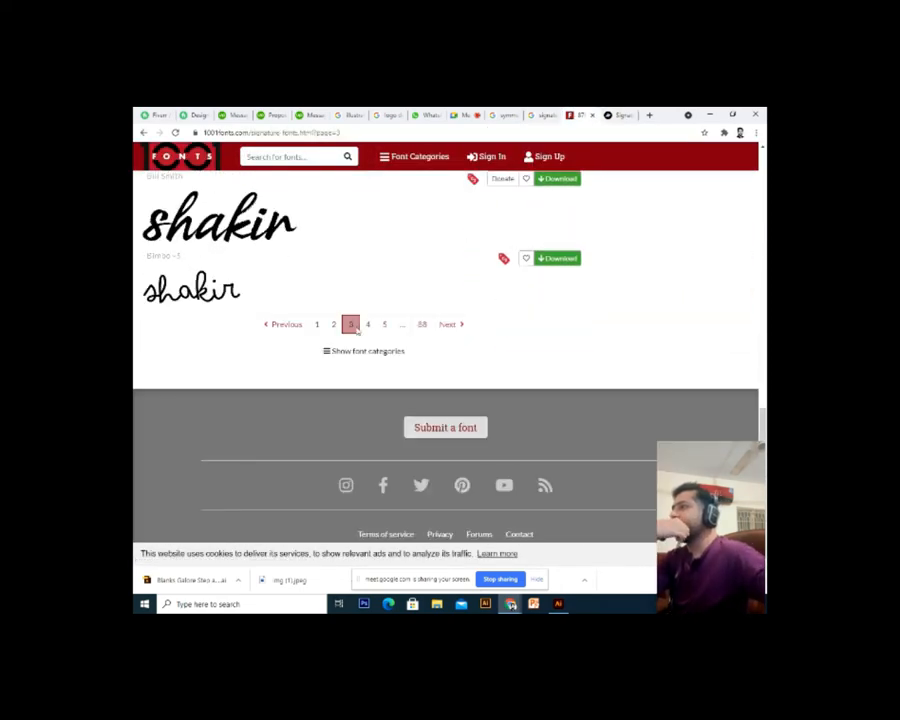
pyautogui.click(365, 326)
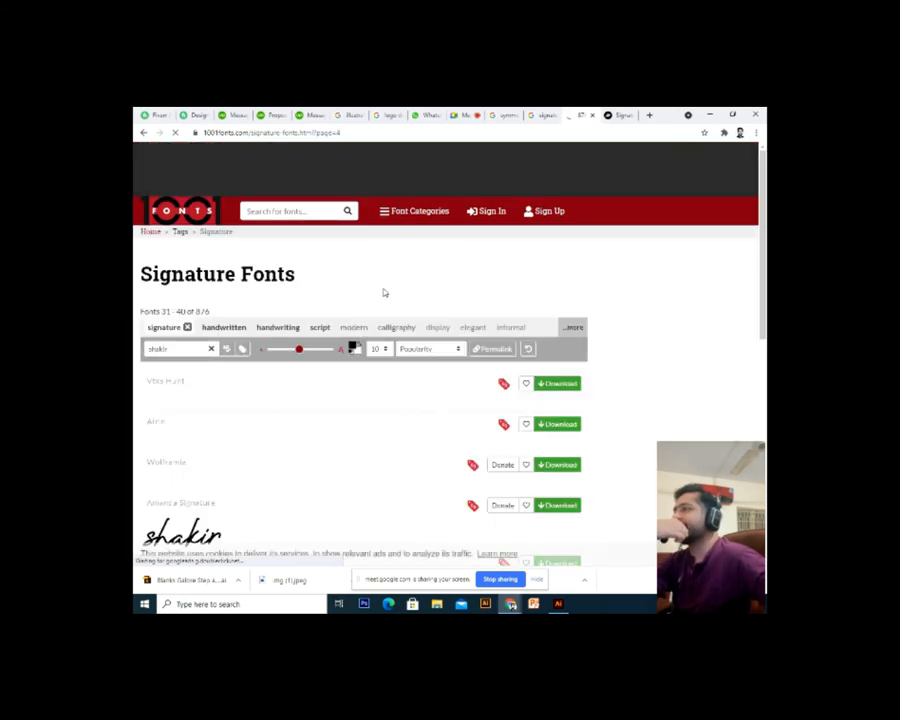
pyautogui.scroll(-3, 383, 292)
pyautogui.scroll(-2, 383, 292)
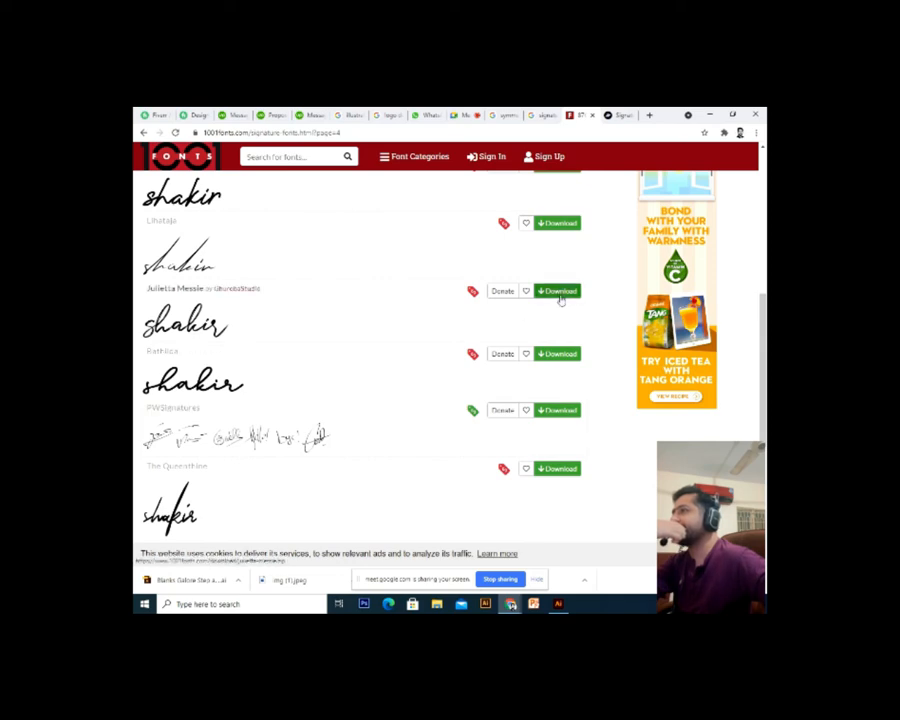
pyautogui.click(561, 295)
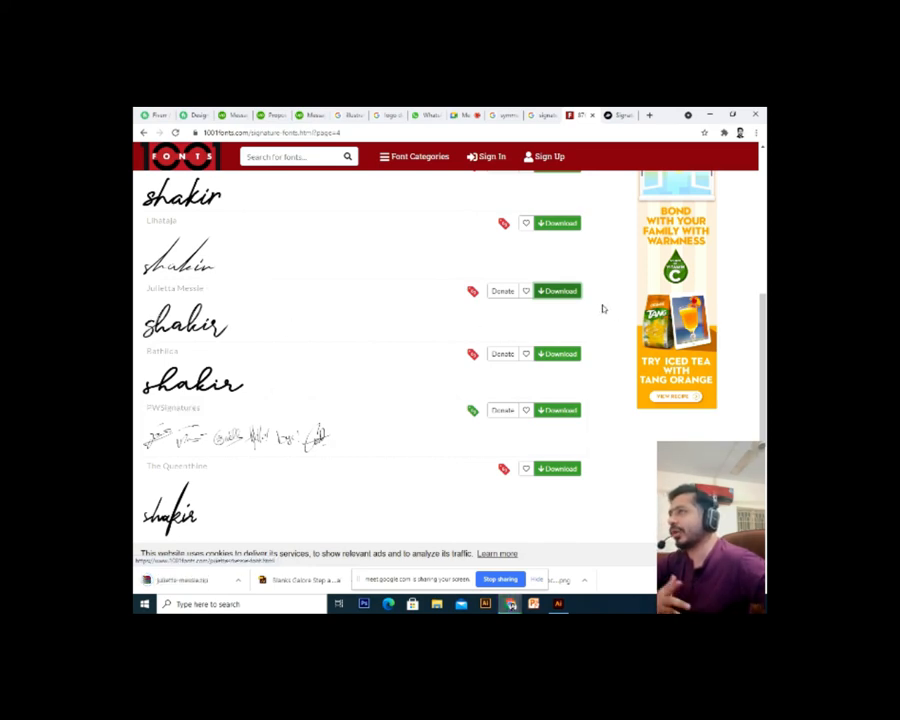
pyautogui.click(177, 582)
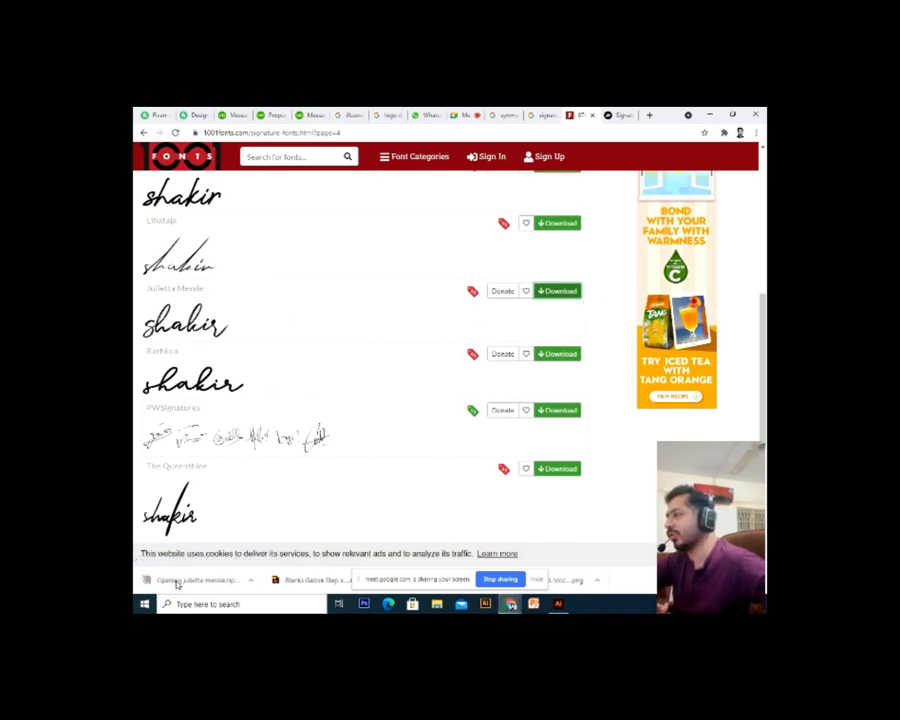
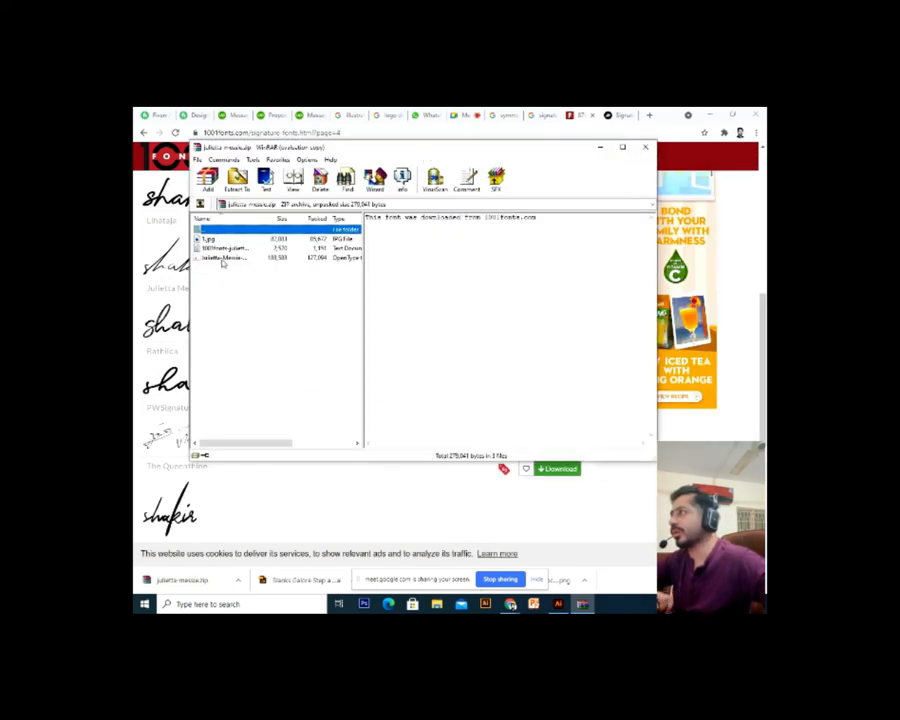
# Install the Julietta Messie .otf font from the zip, then close the font viewer and WinRAR
pyautogui.doubleClick(222, 259)
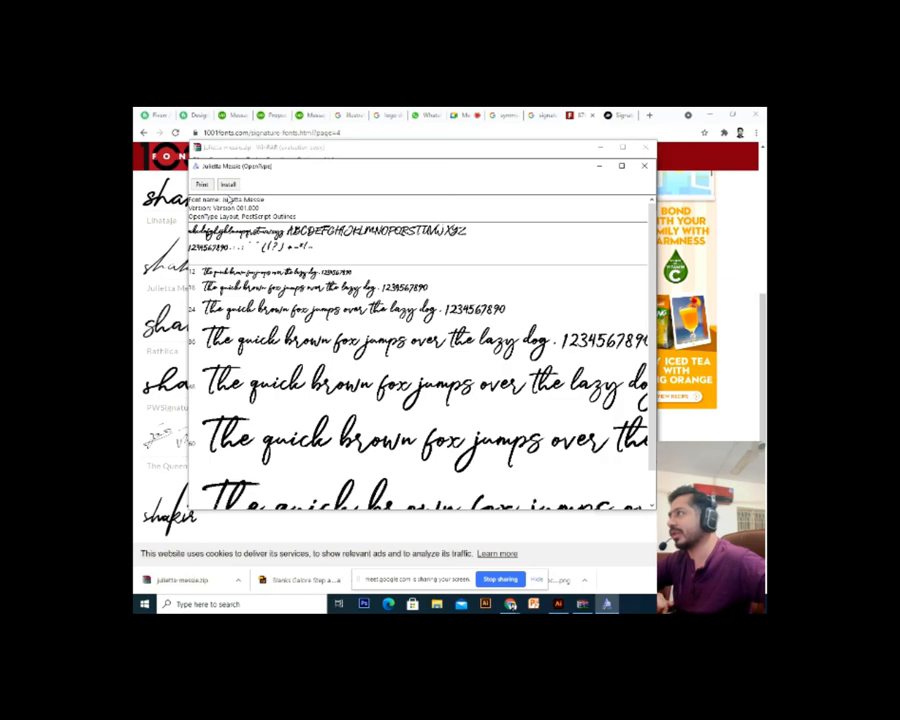
pyautogui.click(229, 186)
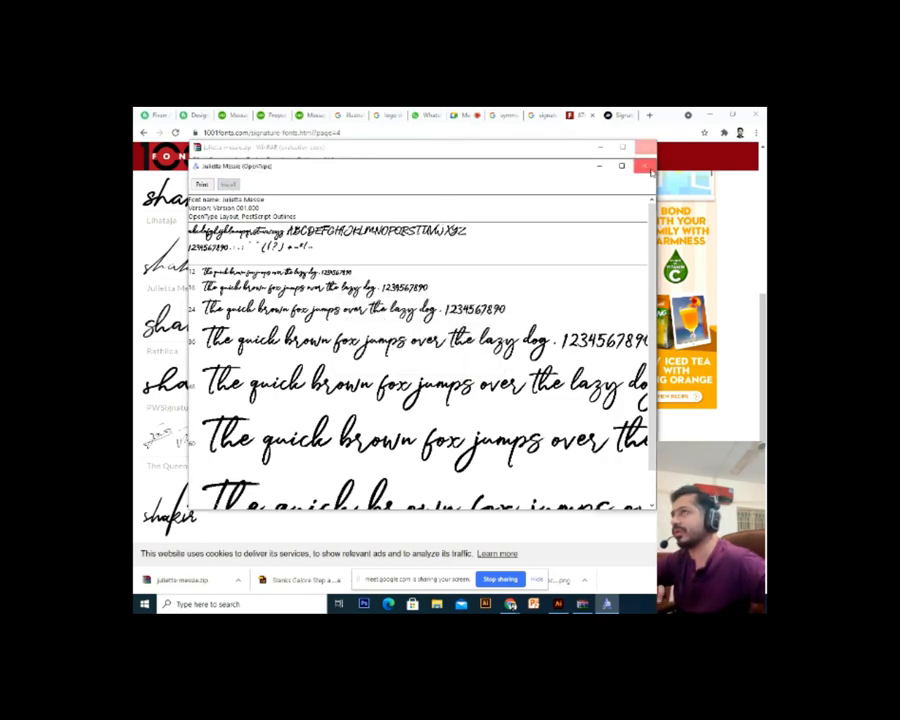
pyautogui.hotkey('alt', 'F4')
pyautogui.hotkey('alt', 'F4')
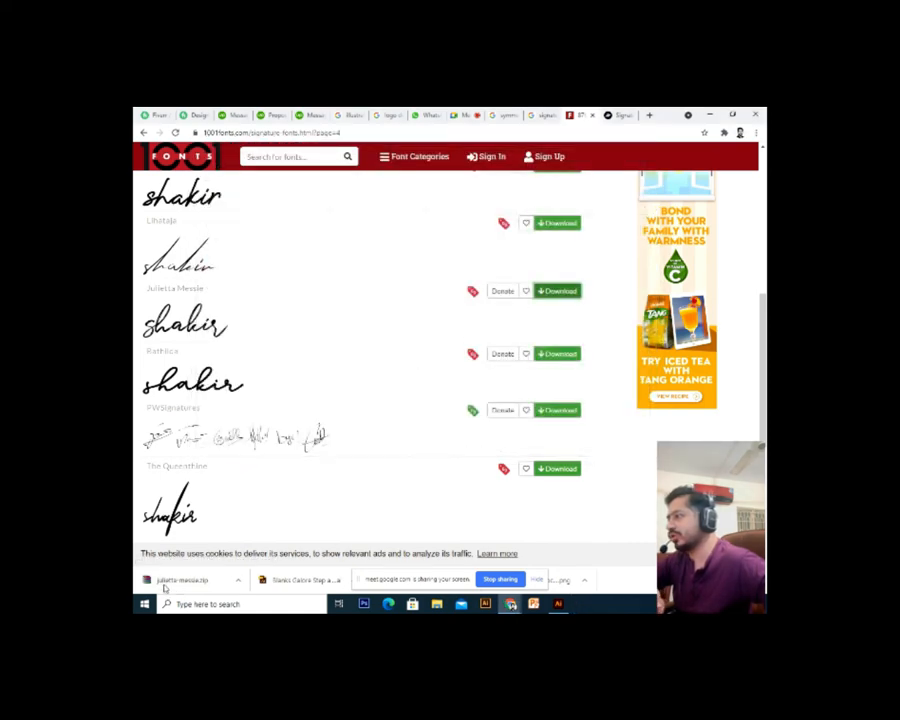
# Back in Illustrator, move the 'Shaki Shakirr' script text down and right on the artboard
pyautogui.click(558, 604)
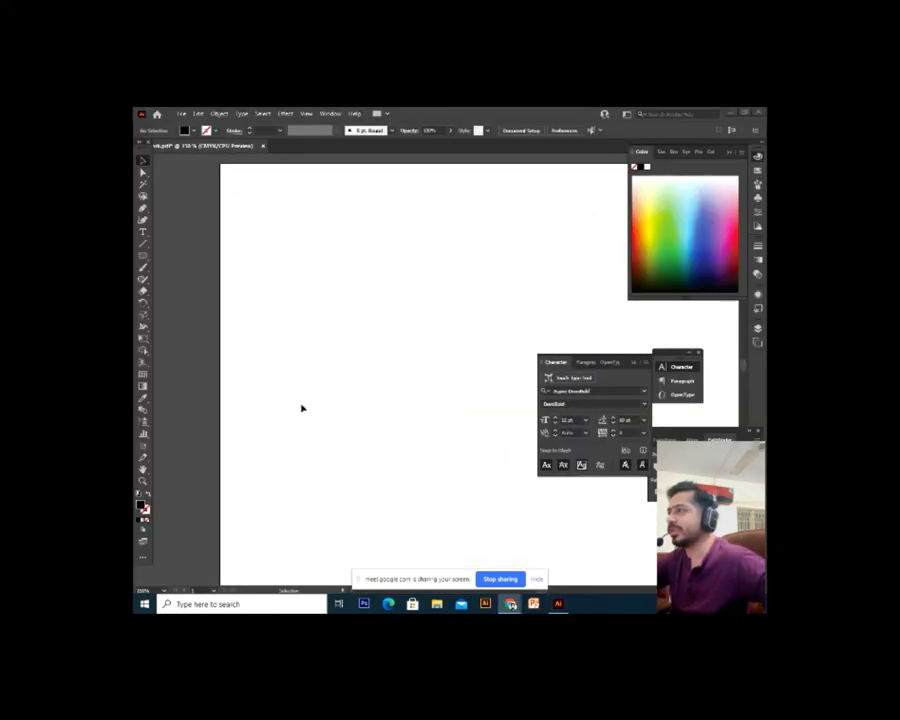
pyautogui.hotkey('ctrl', '-')
pyautogui.hotkey('ctrl', '-')
pyautogui.hotkey('ctrl', '-')
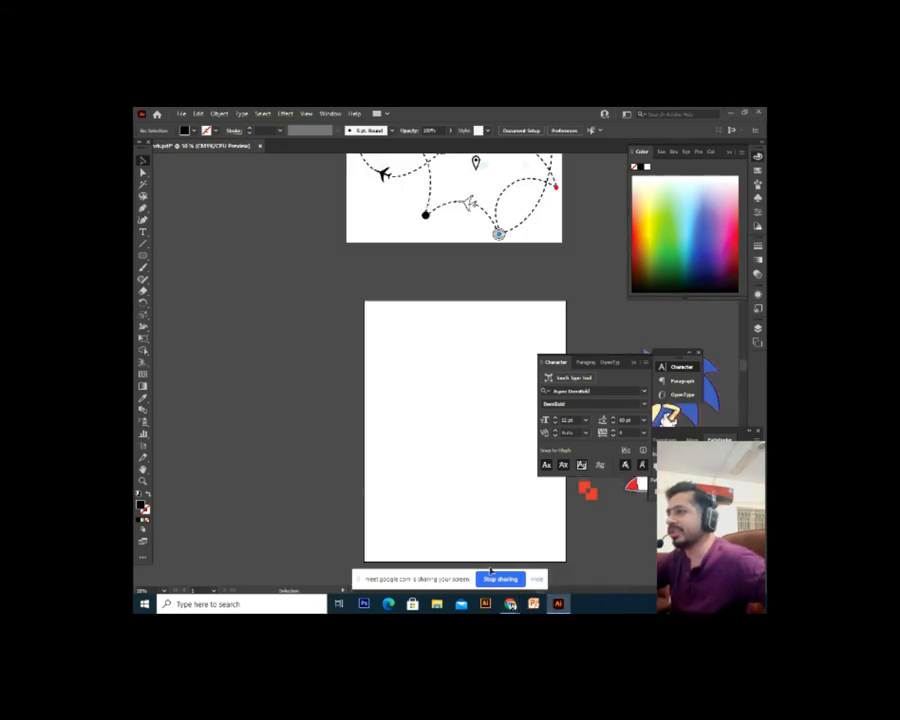
pyautogui.moveTo(459, 524); pyautogui.dragTo(408, 503)
pyautogui.hotkey('ctrl', '+')
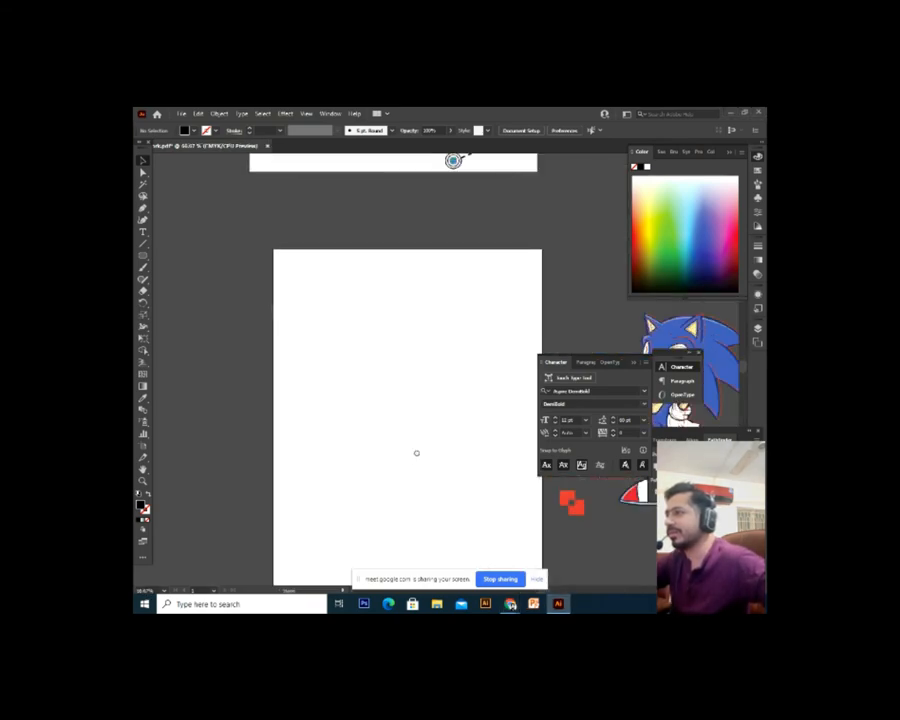
pyautogui.moveTo(416, 452); pyautogui.dragTo(416, 423)
pyautogui.hotkey('ctrl', '+')
pyautogui.hotkey('ctrl', '+')
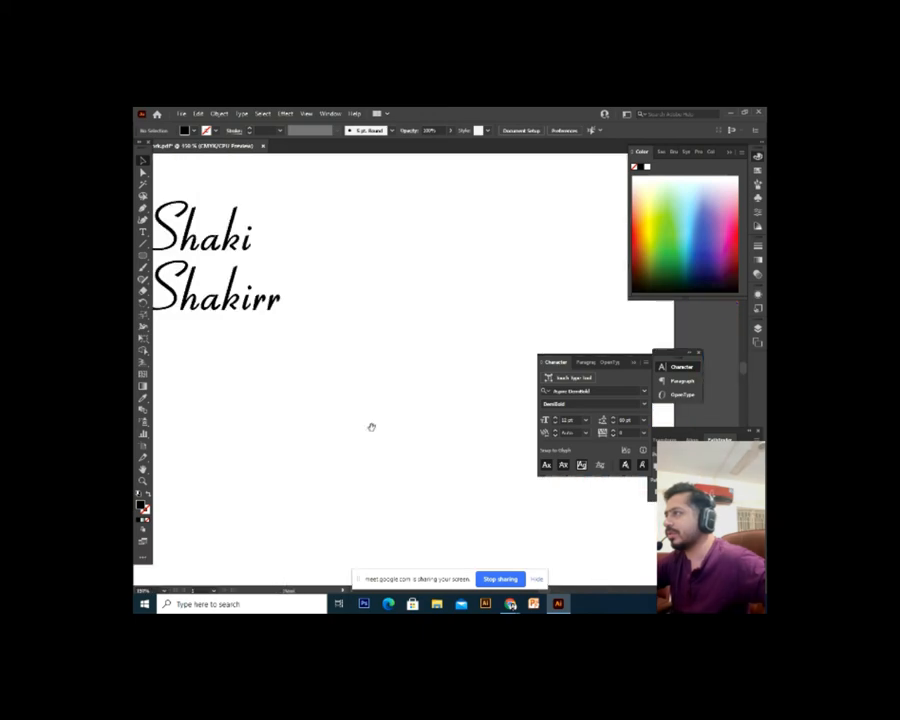
pyautogui.moveTo(268, 342); pyautogui.dragTo(315, 428)
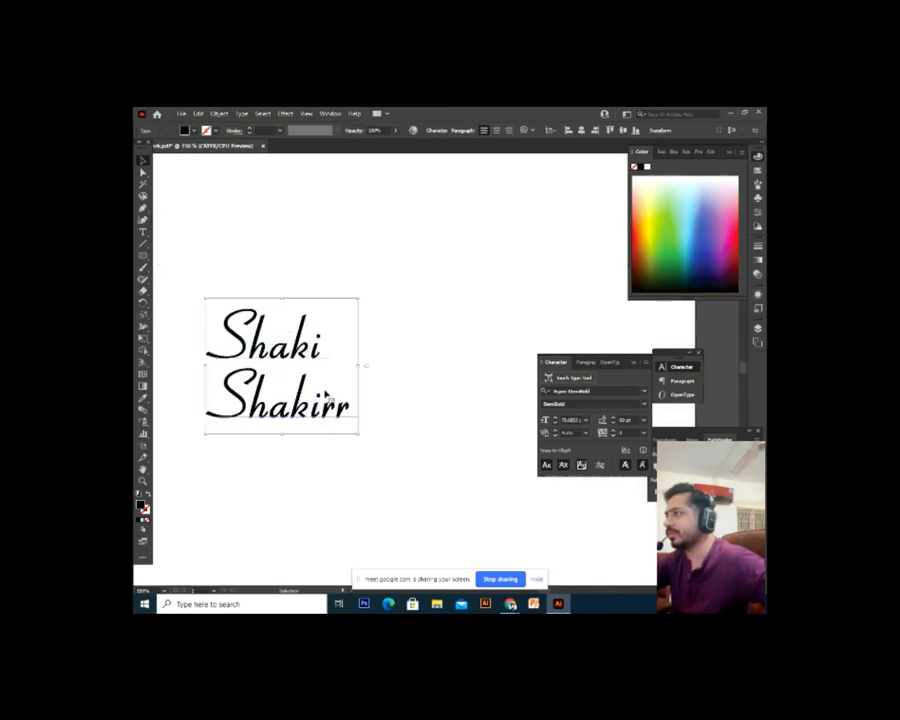
# Delete the stray empty type path left by the Type tool
pyautogui.press('t')
pyautogui.moveTo(331, 349); pyautogui.dragTo(135, 352)
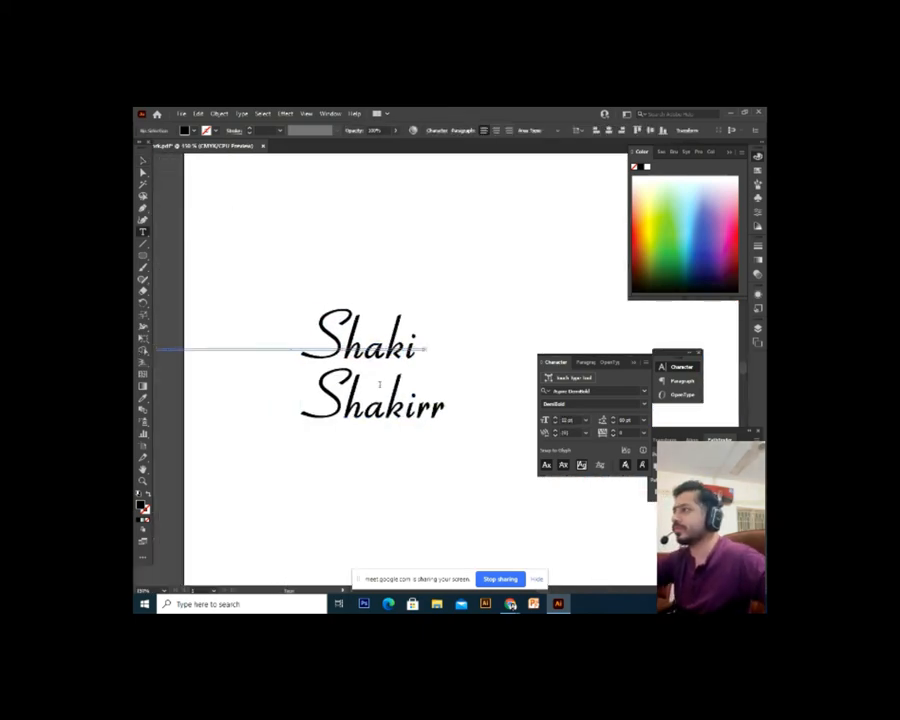
pyautogui.click(139, 159)
pyautogui.press('Delete')
# Delete the first line 'Shaki' so the text reads only 'Shakirr'
pyautogui.doubleClick(391, 356)
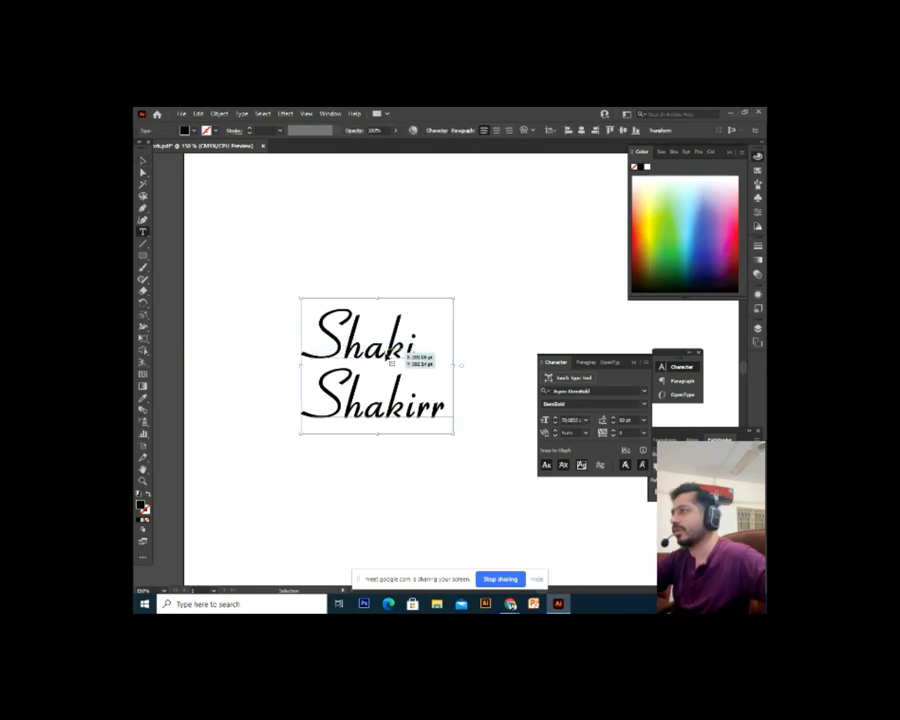
pyautogui.doubleClick(430, 353)
pyautogui.press('Delete')
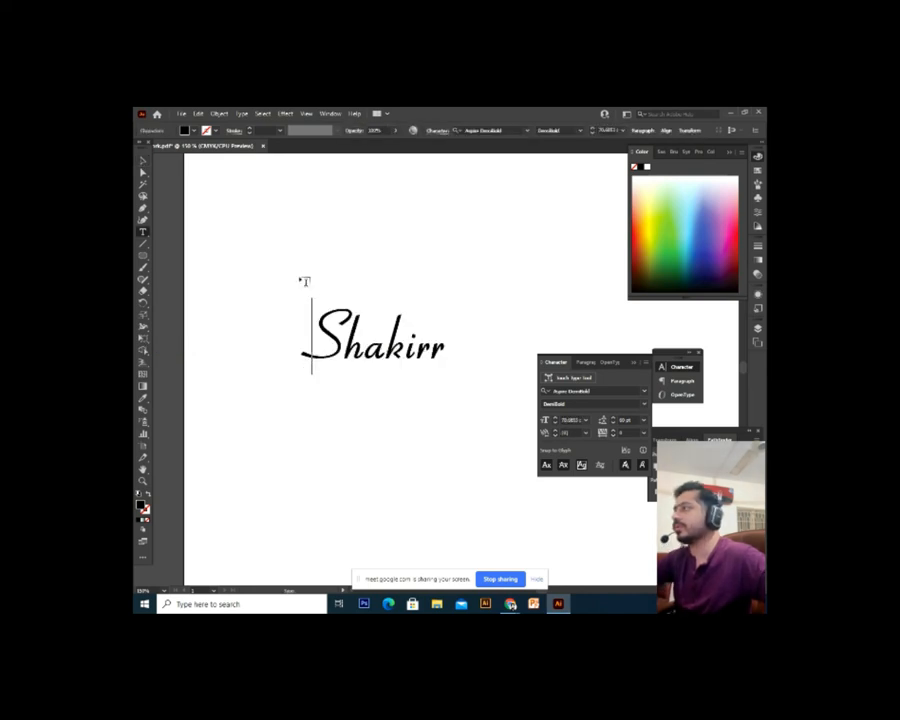
pyautogui.hotkey('ctrl', 'a')
pyautogui.click(388, 345)
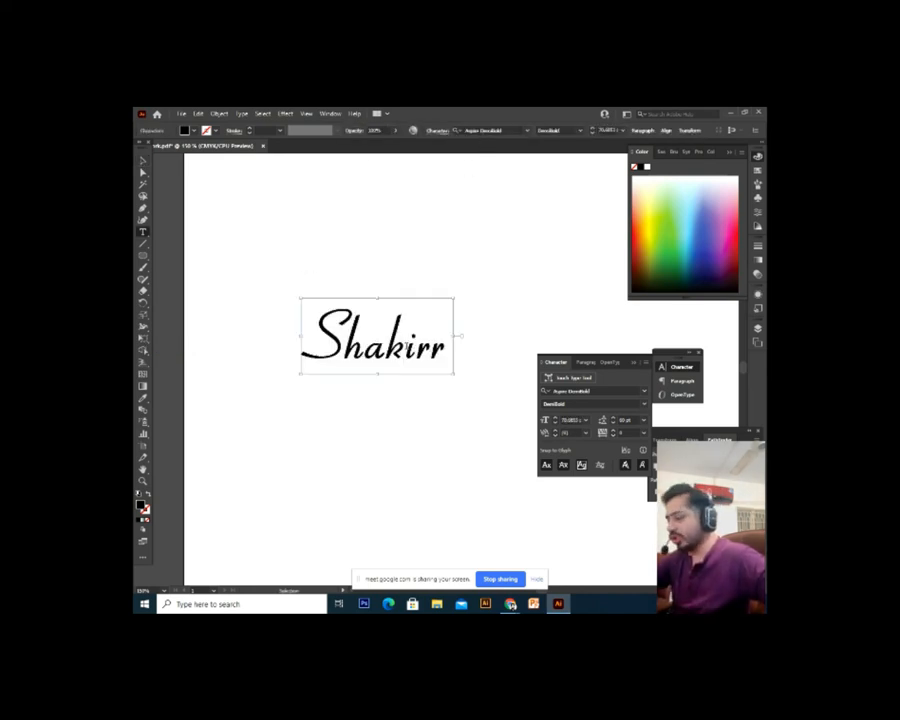
pyautogui.write('A')
pyautogui.press('BackSpace')
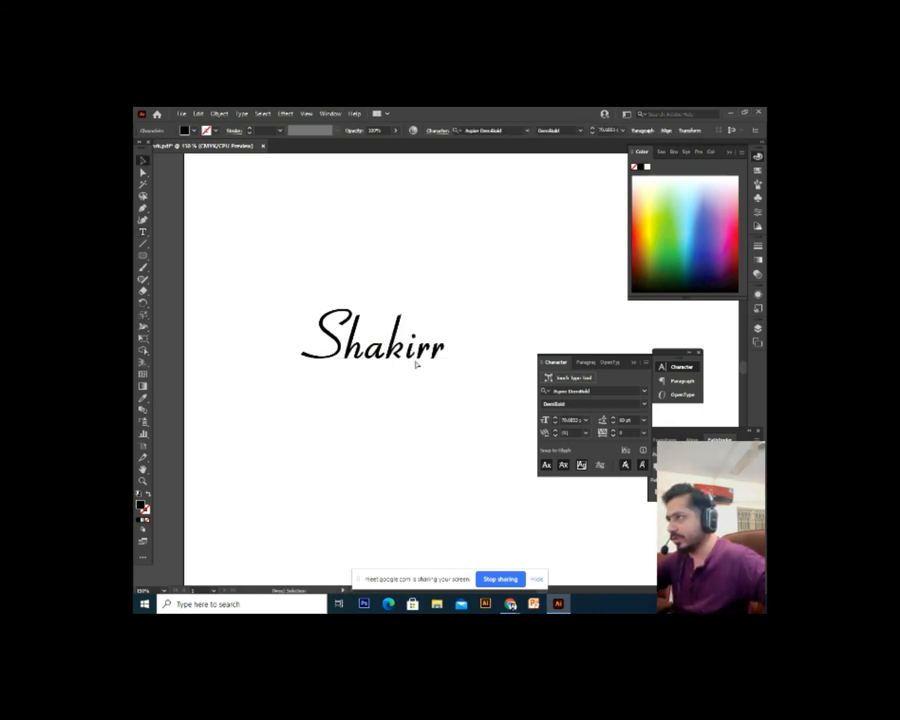
pyautogui.press('Escape')
# Apply the Julietta Messie font to 'Shakirr' and delete the final r to spell 'Shakir'
pyautogui.click(491, 131)
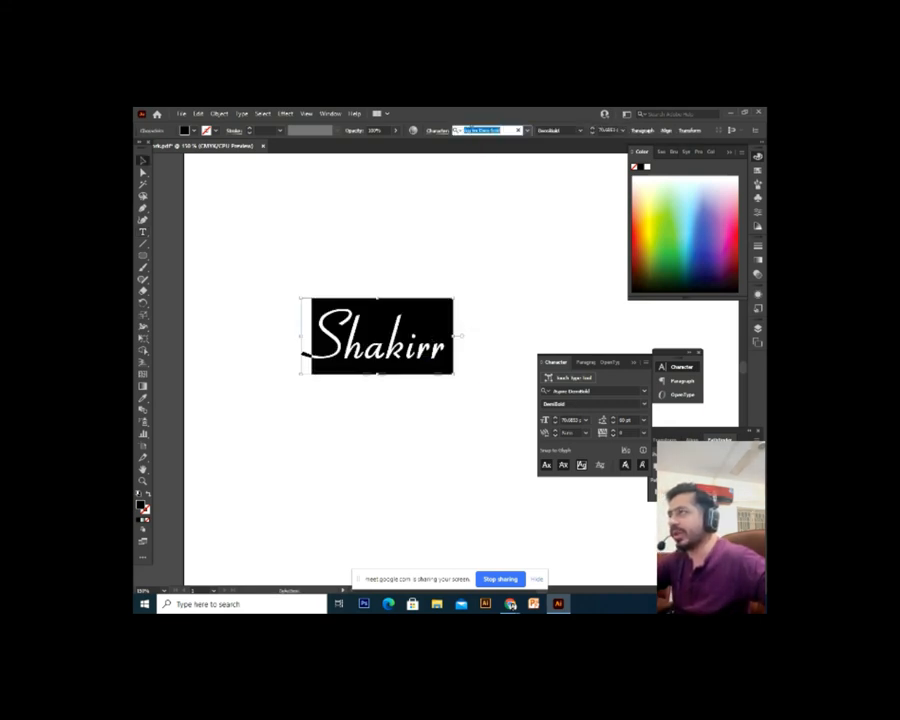
pyautogui.write('ju')
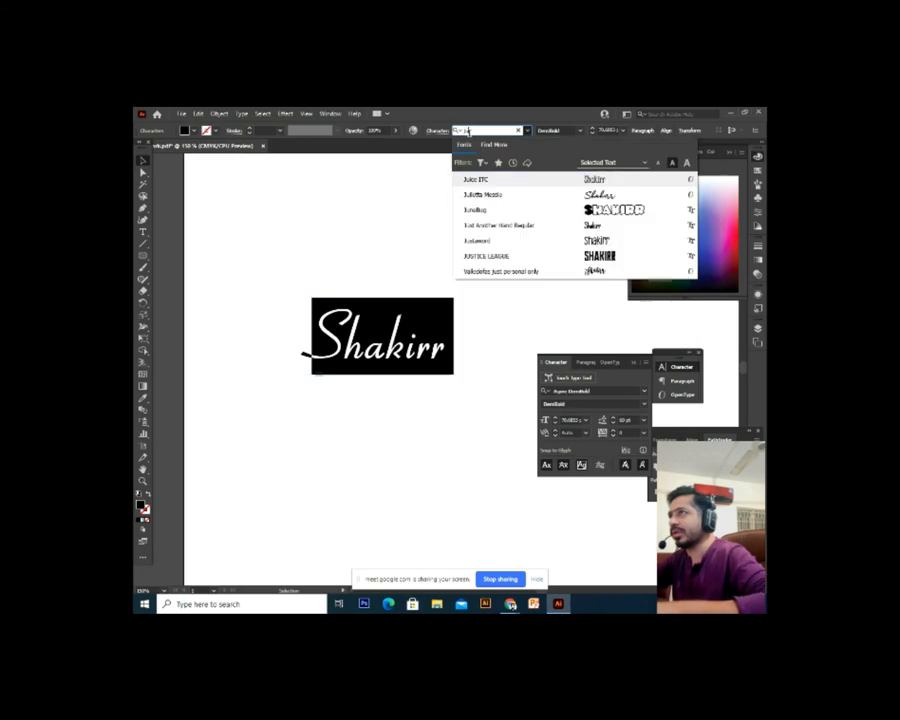
pyautogui.write('l')
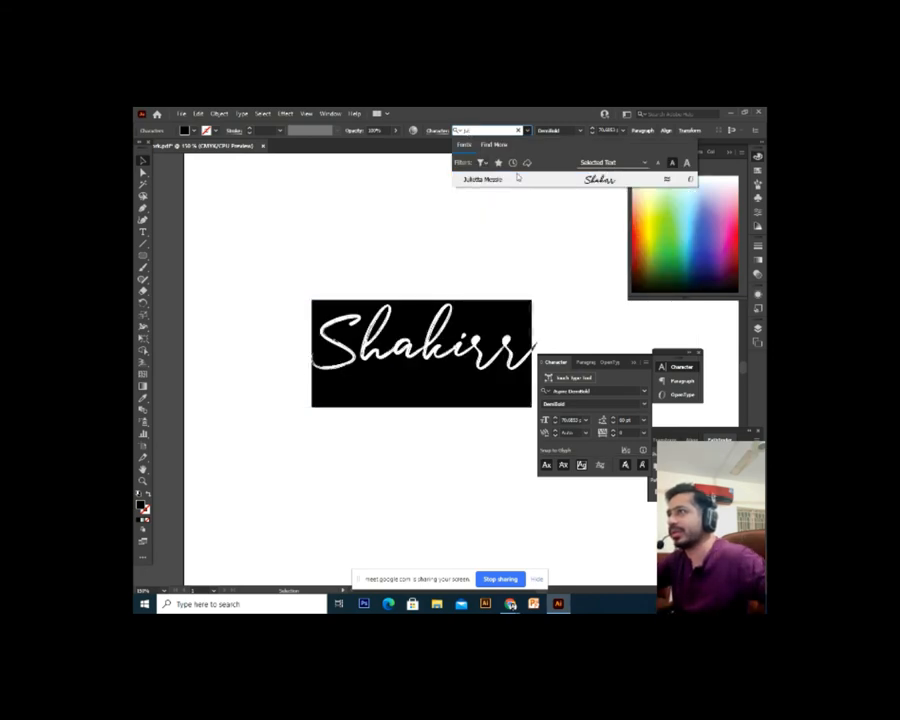
pyautogui.click(517, 178)
pyautogui.press('Escape')
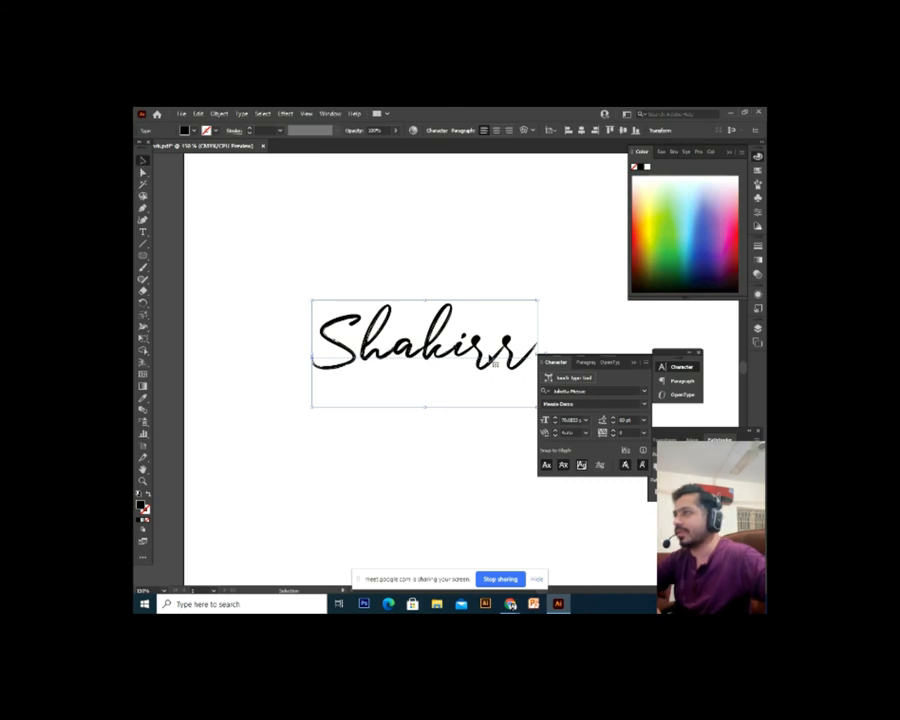
pyautogui.doubleClick(512, 362)
pyautogui.press('BackSpace')
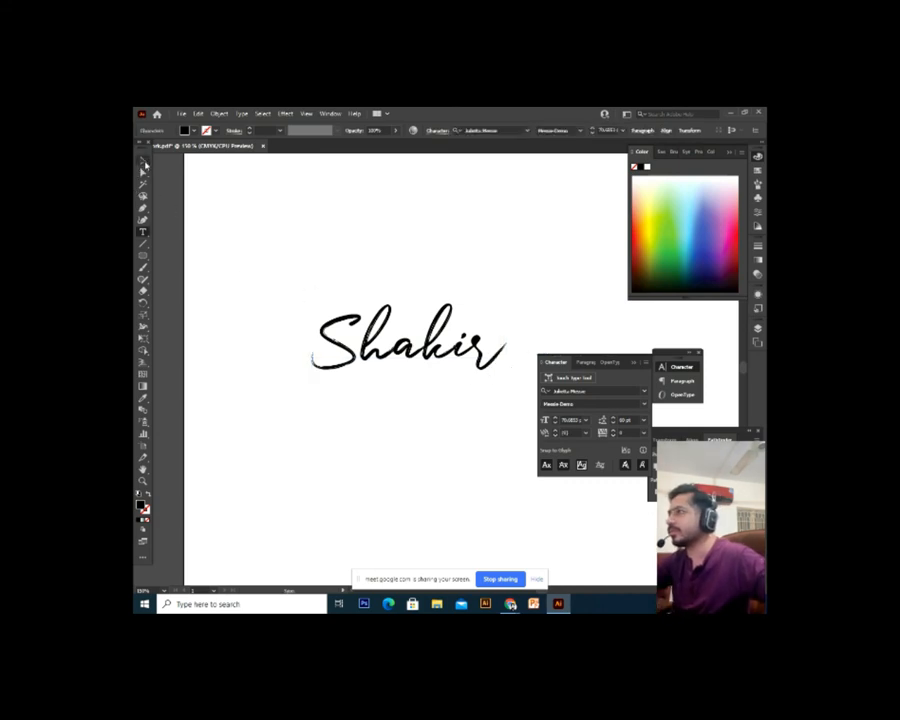
# Move the Shakir text up and left on the artboard and frame it at 200% zoom
pyautogui.click(143, 160)
pyautogui.click(385, 424)
pyautogui.moveTo(387, 418); pyautogui.dragTo(357, 423)
pyautogui.moveTo(460, 367); pyautogui.dragTo(378, 342)
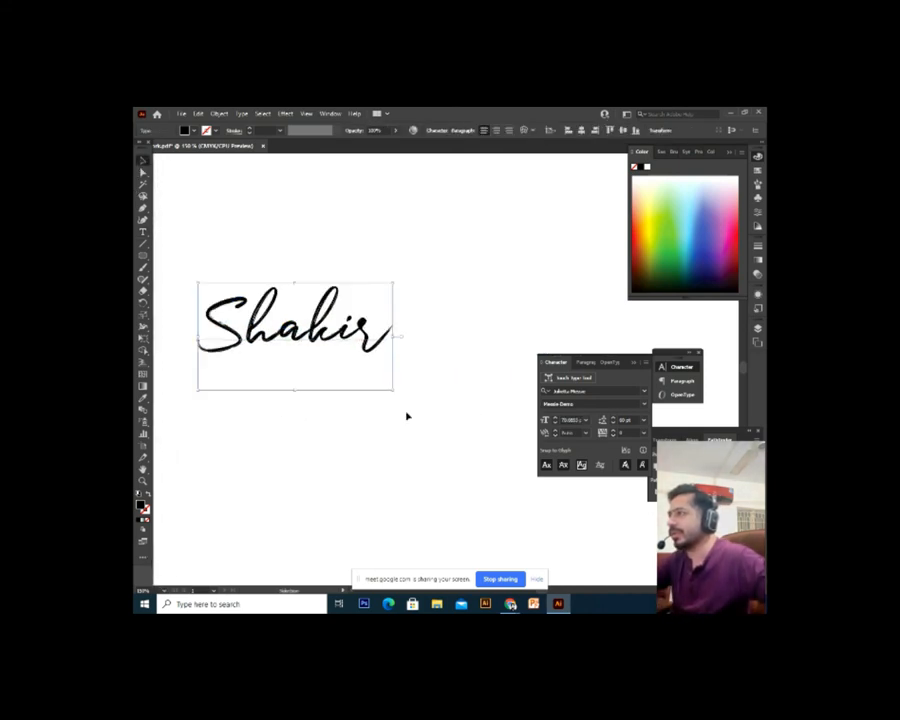
pyautogui.hotkey('ctrl', '+')
pyautogui.moveTo(420, 418); pyautogui.dragTo(331, 401)
pyautogui.hotkey('ctrl', '+')
pyautogui.hotkey('ctrl', '-')
pyautogui.moveTo(440, 485); pyautogui.dragTo(364, 458)
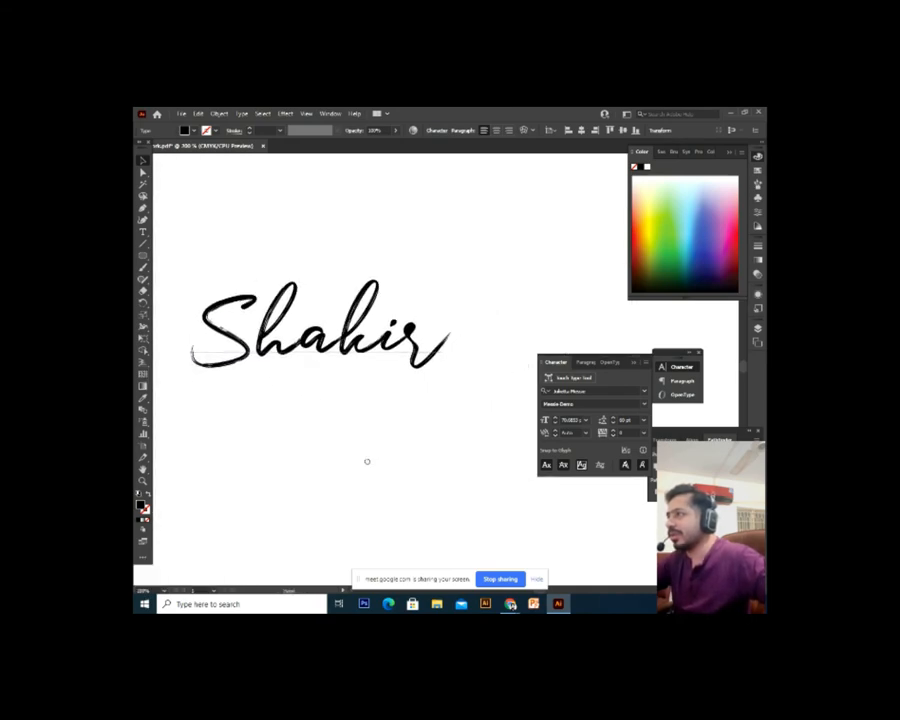
# Deselect the Shakir text and switch to the Pen tool
pyautogui.click(466, 354)
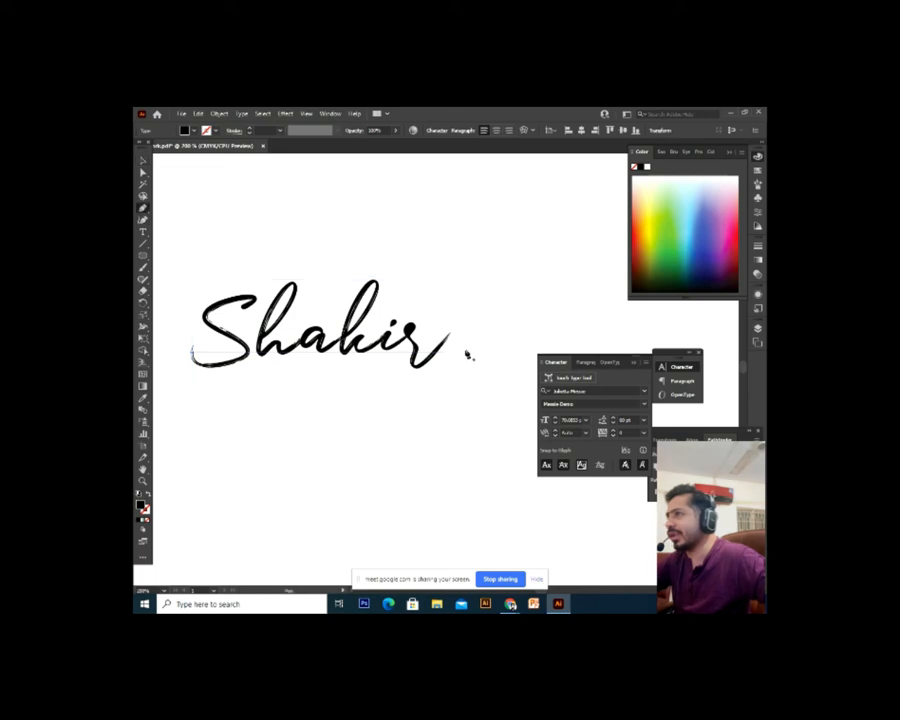
pyautogui.click(144, 162)
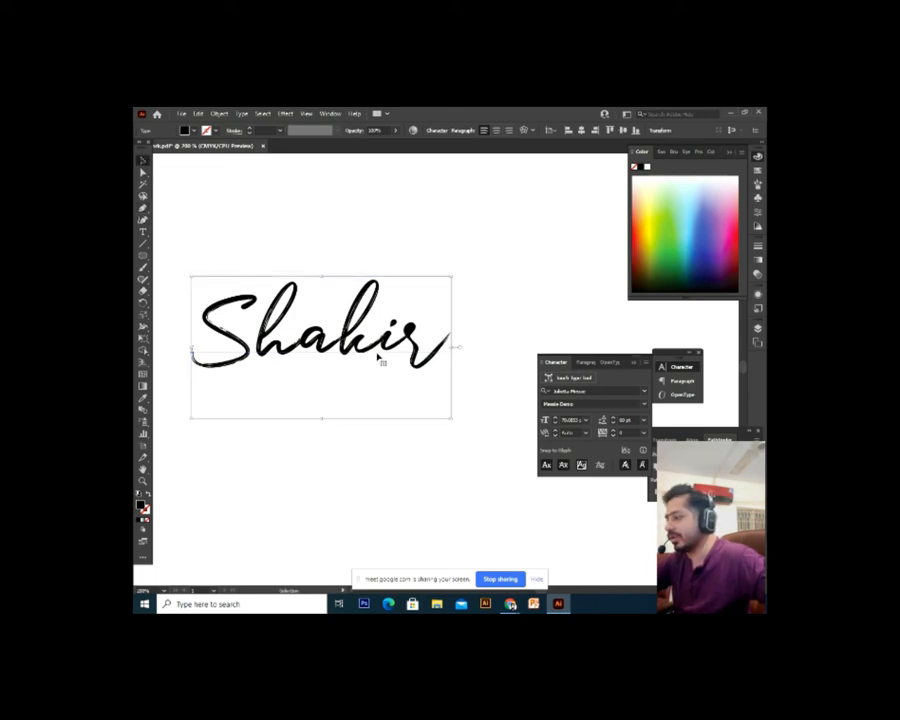
pyautogui.click(454, 352)
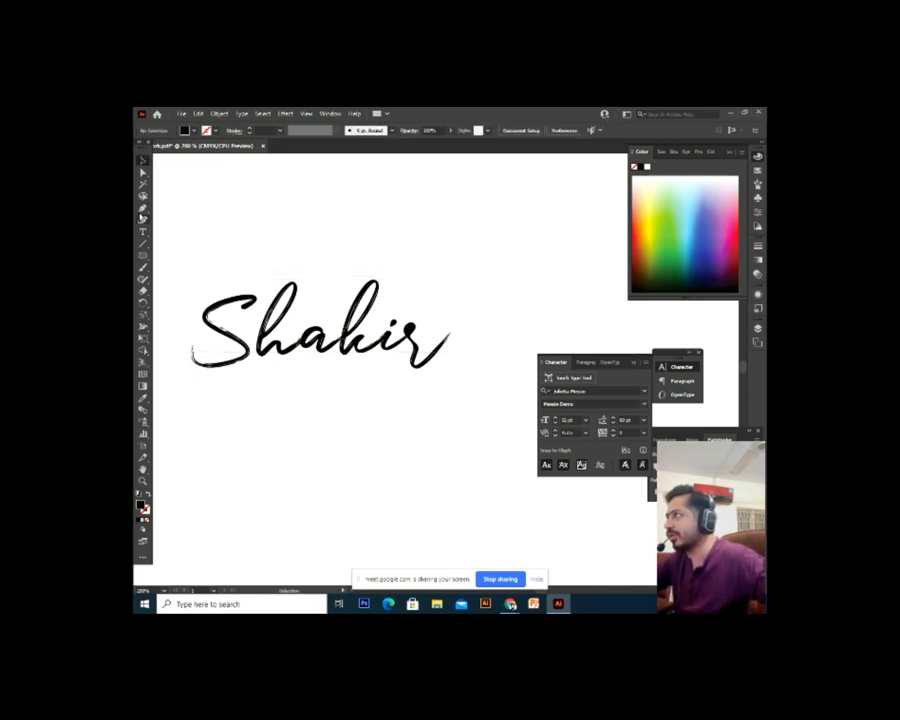
pyautogui.click(142, 210)
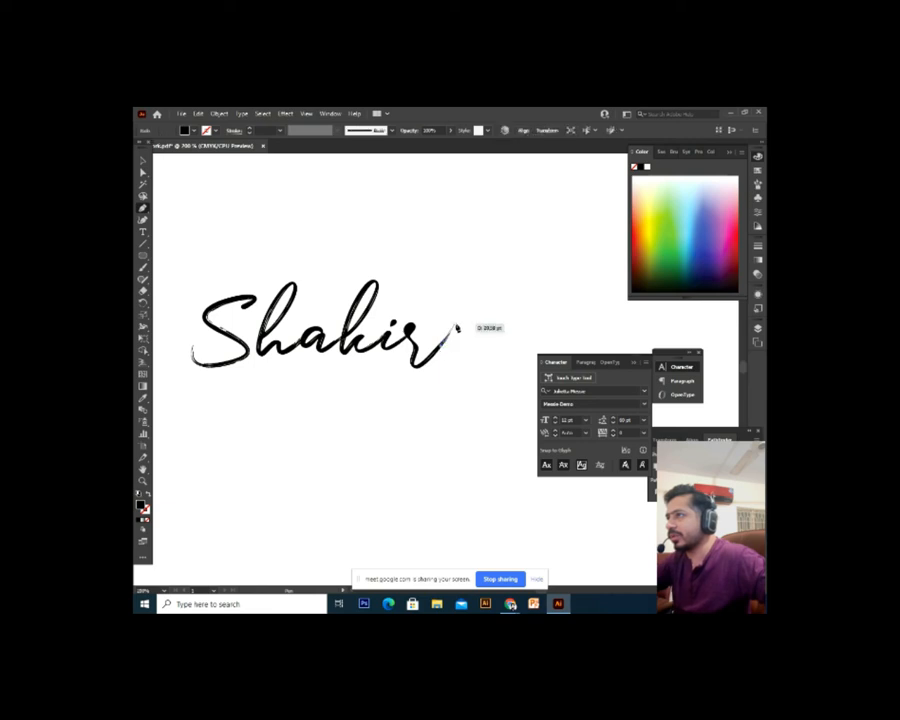
# Draw a curved swoosh path from the end of the r back under the text, as an unfilled stroke
pyautogui.moveTo(463, 312); pyautogui.dragTo(223, 401)
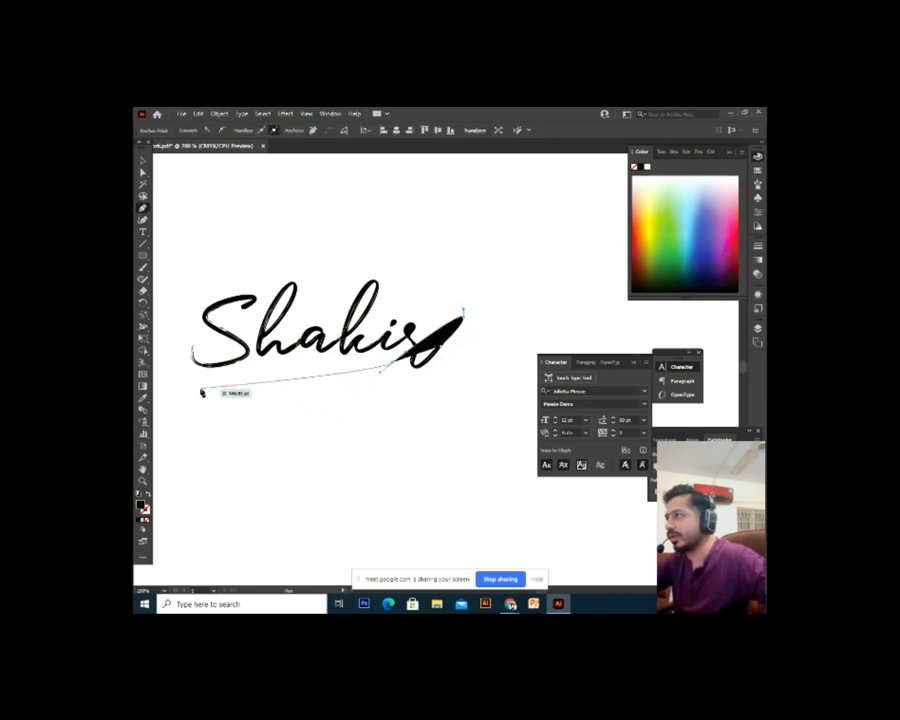
pyautogui.moveTo(173, 382); pyautogui.dragTo(161, 157)
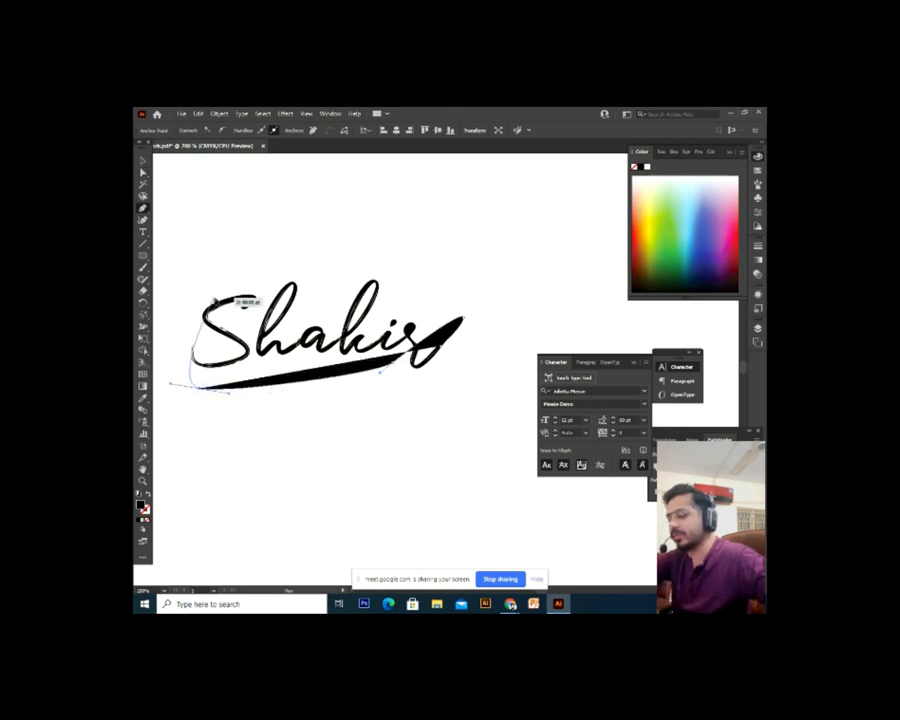
pyautogui.press('Escape')
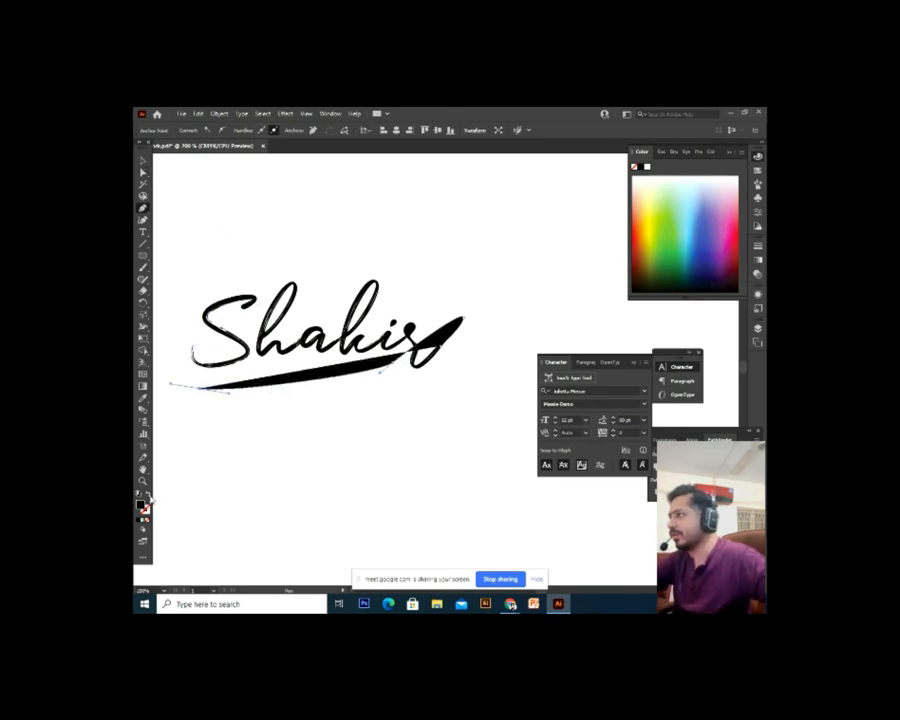
pyautogui.click(150, 497)
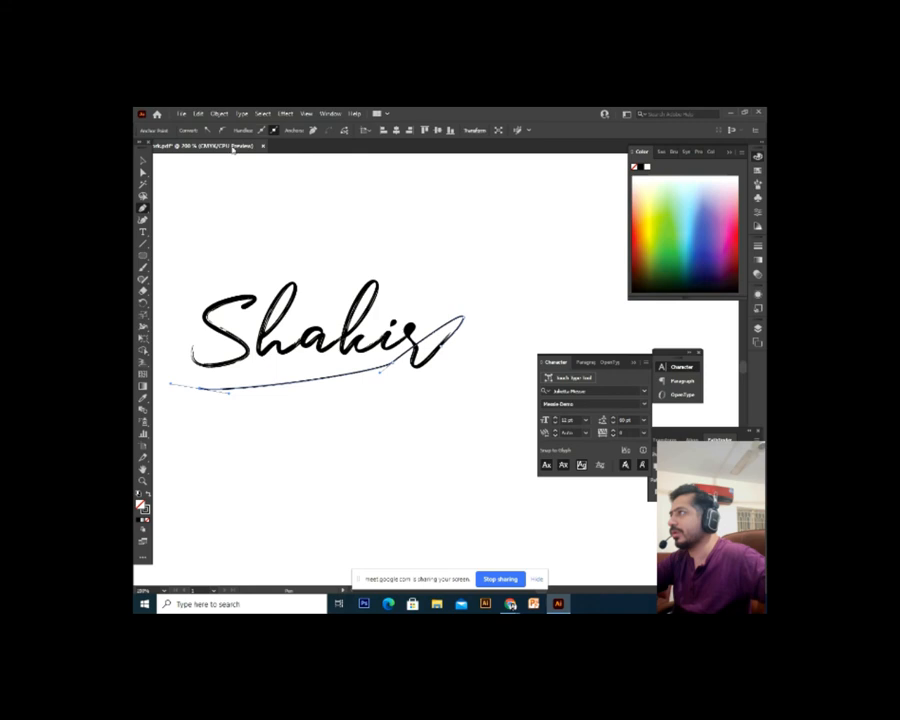
# Set the swoosh stroke weight to 4 pt
pyautogui.click(143, 161)
pyautogui.click(394, 385)
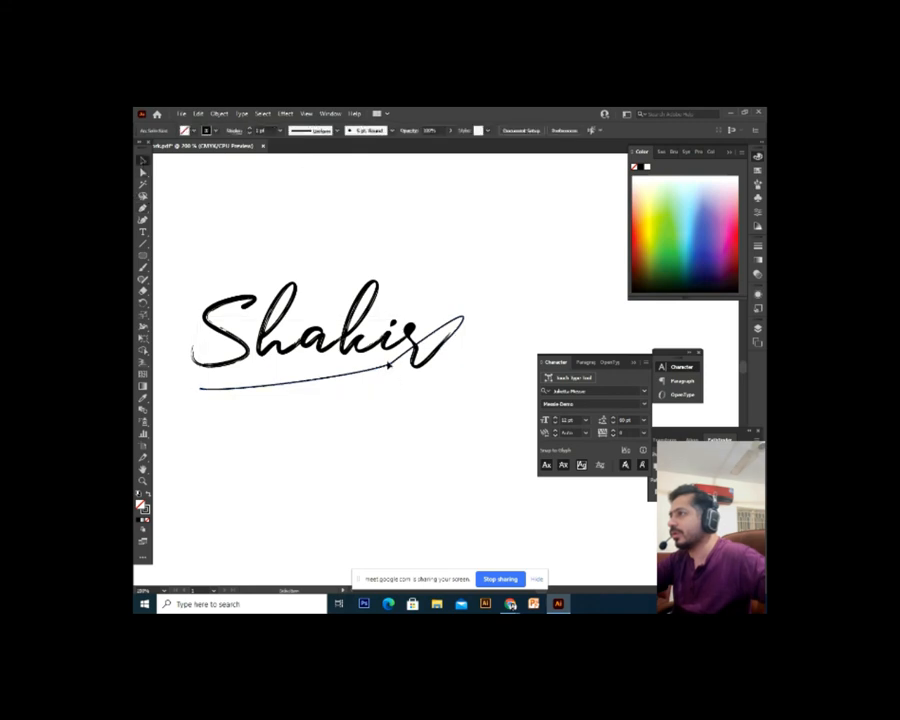
pyautogui.click(391, 368)
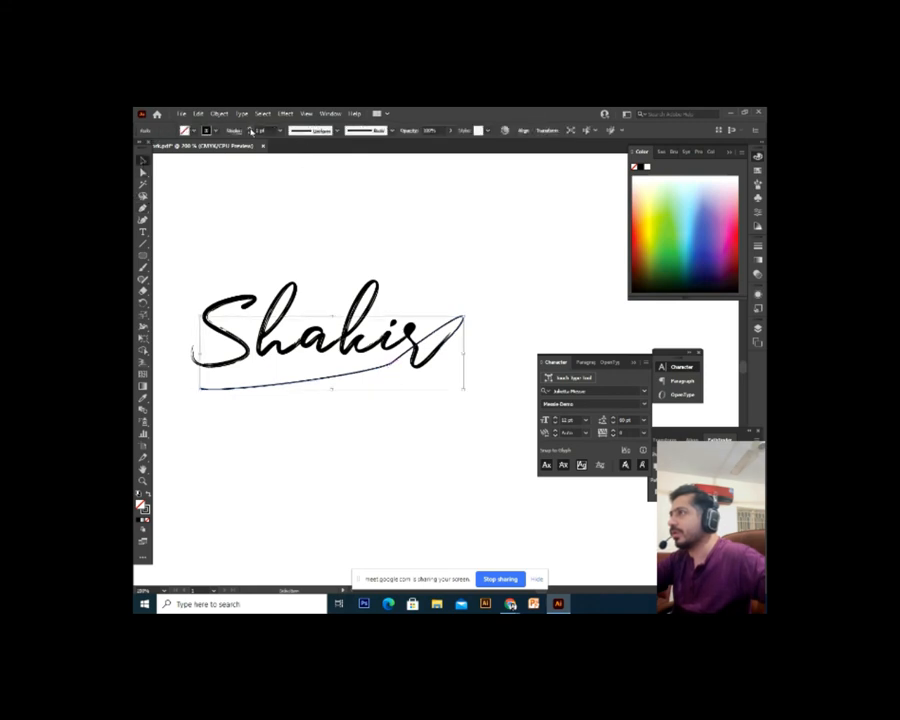
pyautogui.click(250, 129)
pyautogui.click(250, 129)
pyautogui.click(250, 129)
pyautogui.click(520, 249)
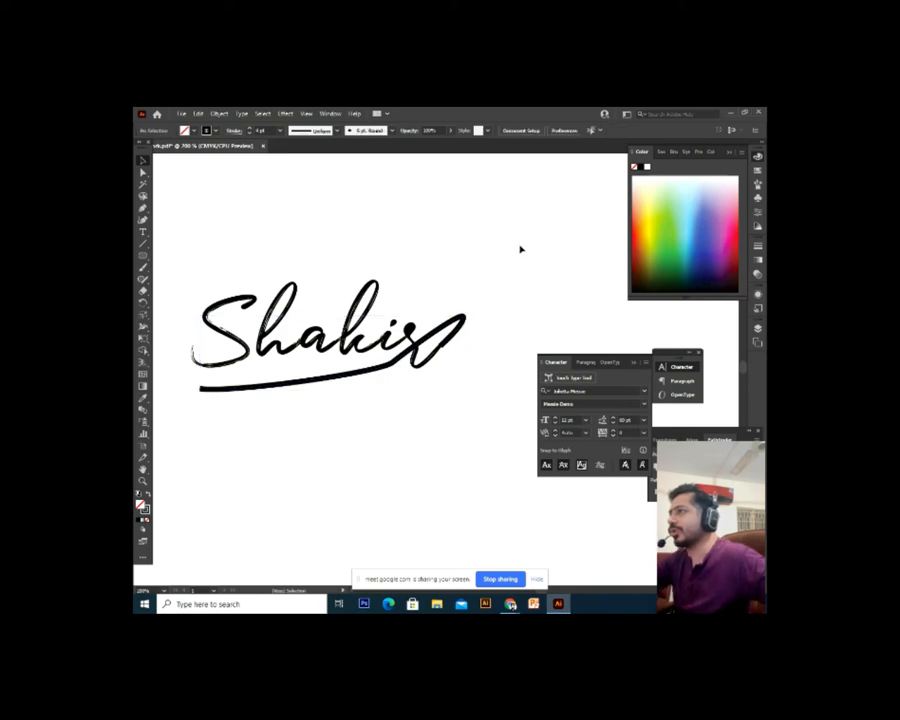
# Zoom around to inspect the swoosh beneath the signature, then select the Shakir text
pyautogui.hotkey('ctrl', '=')
pyautogui.moveTo(520, 249); pyautogui.dragTo(608, 233)
pyautogui.click(403, 361)
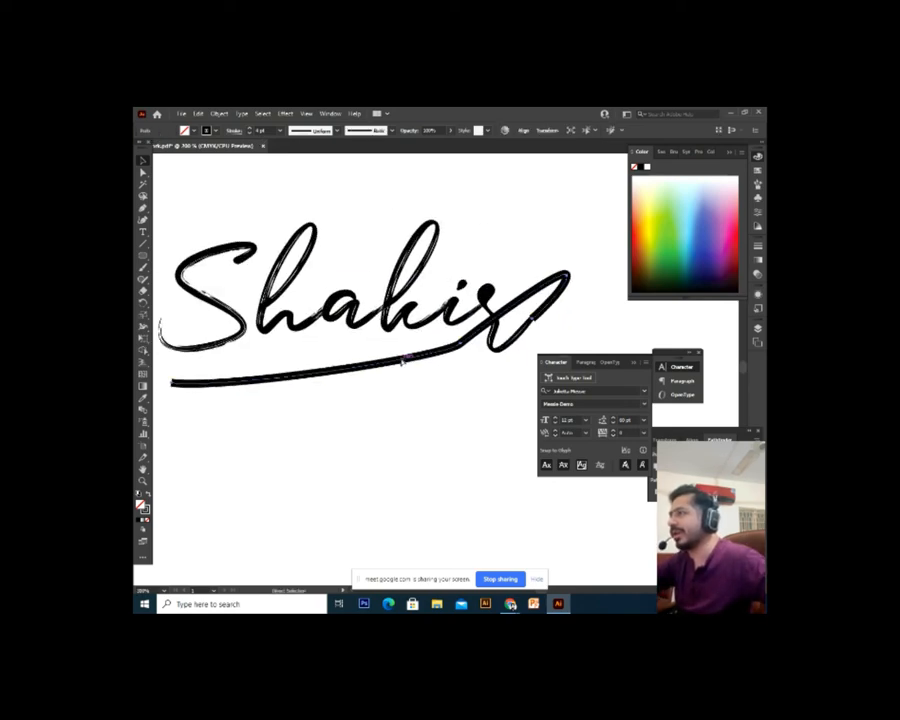
pyautogui.hotkey('ctrl', '-')
pyautogui.hotkey('ctrl', '-')
pyautogui.moveTo(408, 348); pyautogui.dragTo(354, 337)
pyautogui.hotkey('ctrl', '=')
pyautogui.hotkey('ctrl', '=')
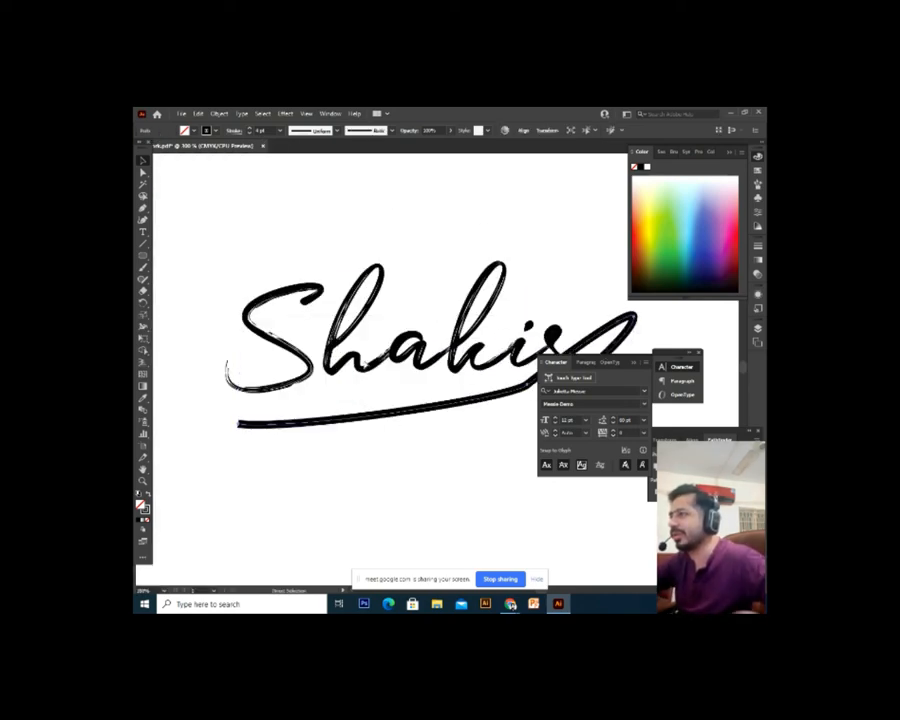
pyautogui.moveTo(414, 384); pyautogui.dragTo(275, 356)
pyautogui.hotkey('ctrl', '-')
pyautogui.hotkey('ctrl', '=')
pyautogui.hotkey('ctrl', '-')
pyautogui.hotkey('ctrl', '-')
pyautogui.hotkey('ctrl', '=')
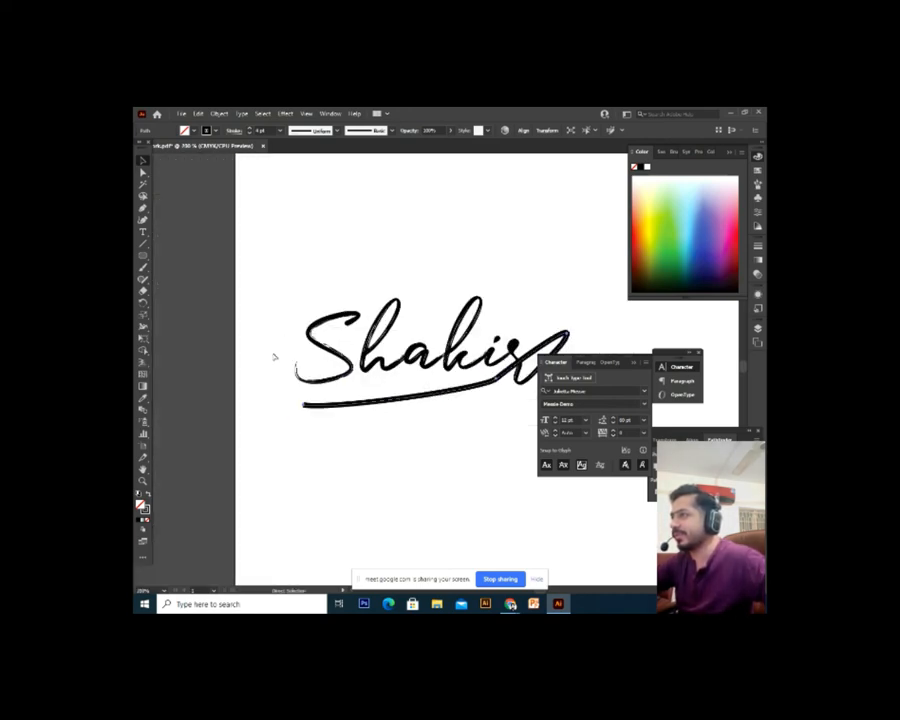
pyautogui.moveTo(432, 376); pyautogui.dragTo(304, 357)
pyautogui.click(340, 408)
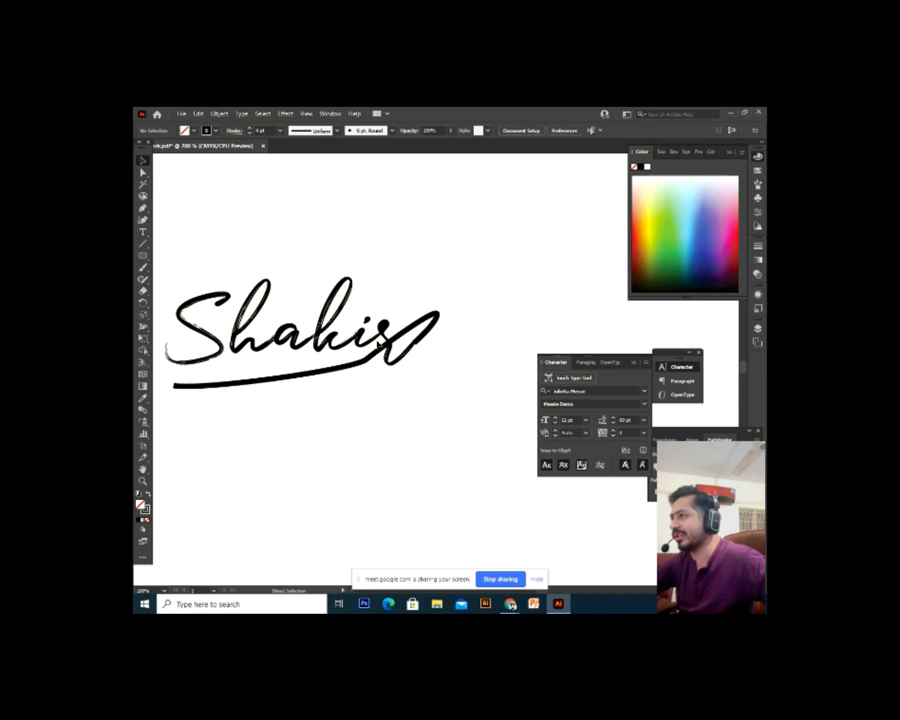
pyautogui.moveTo(371, 324); pyautogui.dragTo(381, 346)
pyautogui.click(380, 368)
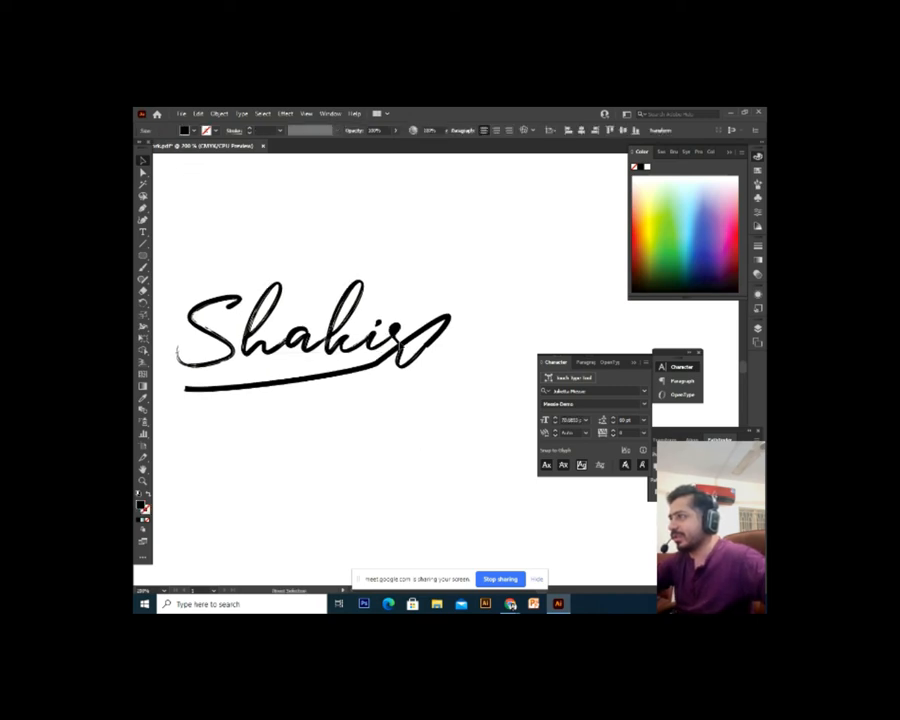
# Colour the Shakir text pale cream and eyedrop that colour onto the swoosh
pyautogui.click(652, 206)
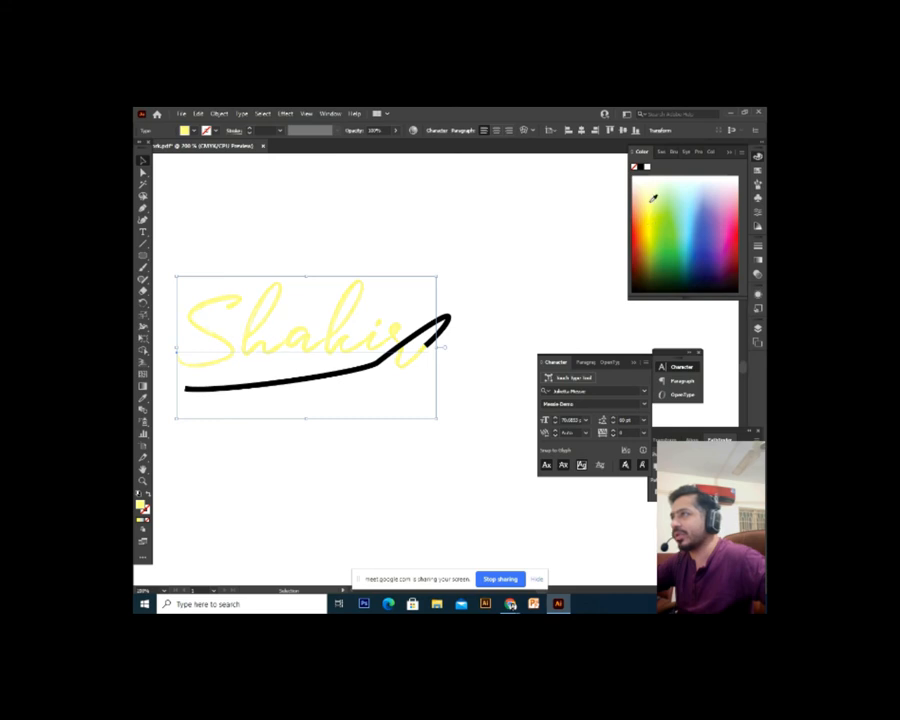
pyautogui.click(654, 208)
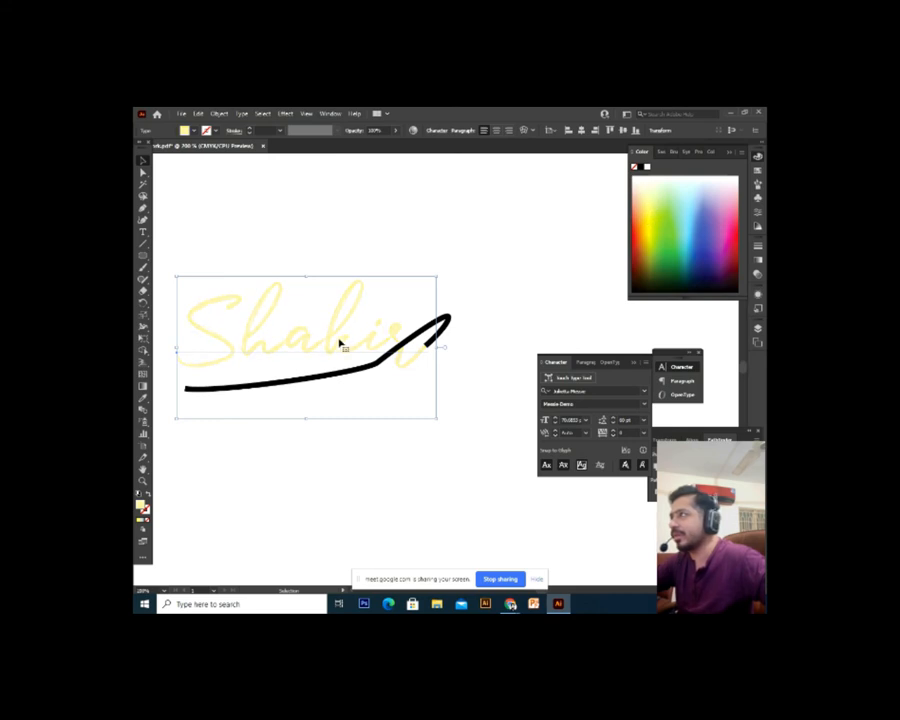
pyautogui.click(297, 380)
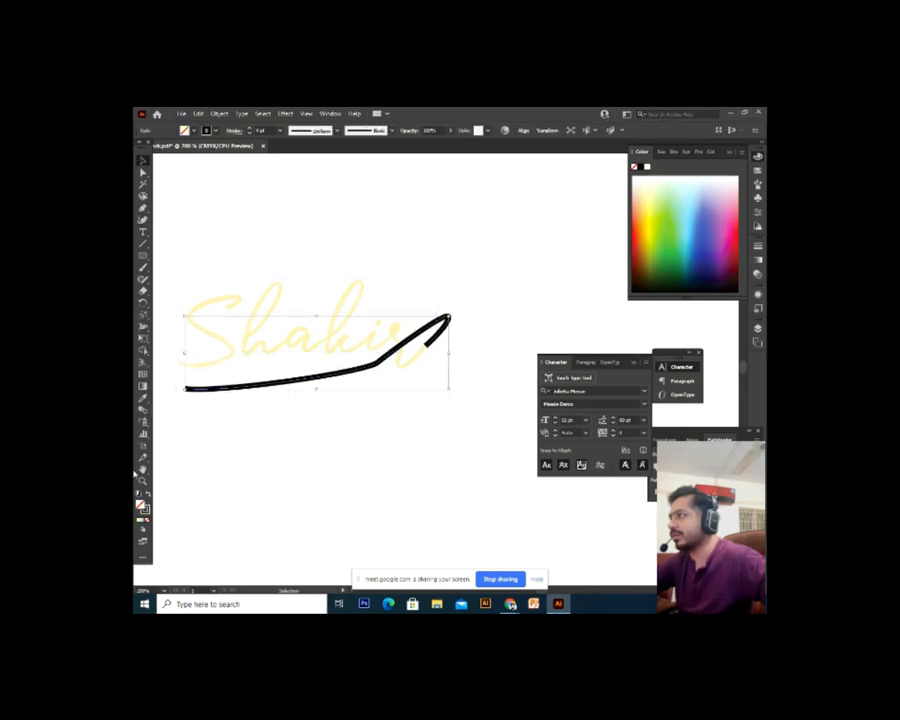
pyautogui.click(143, 399)
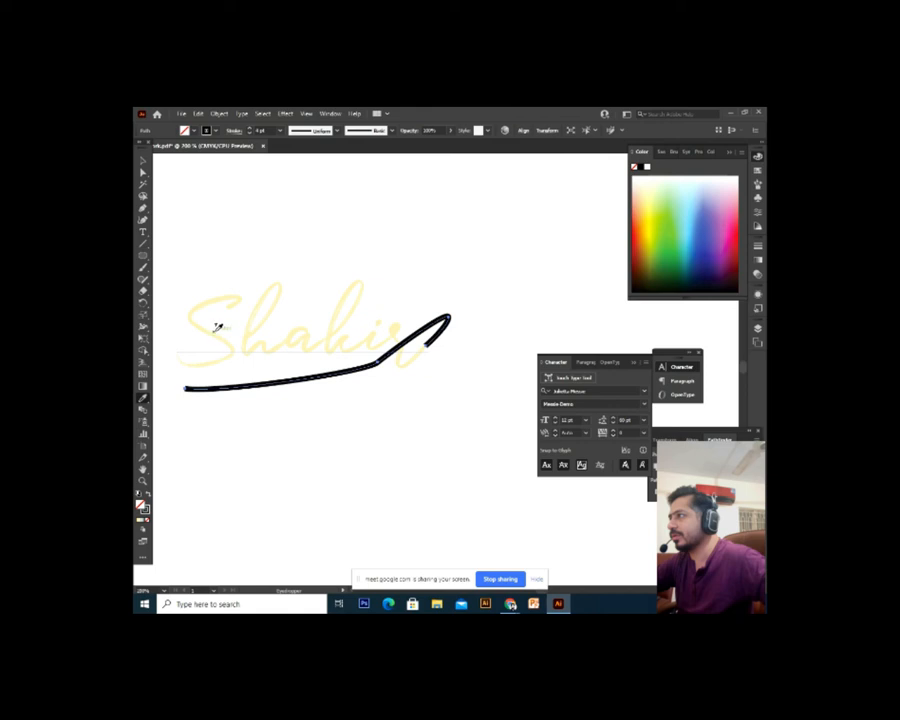
pyautogui.click(214, 329)
# Make the swoosh a cream stroke with no fill at 2 pt weight
pyautogui.click(143, 160)
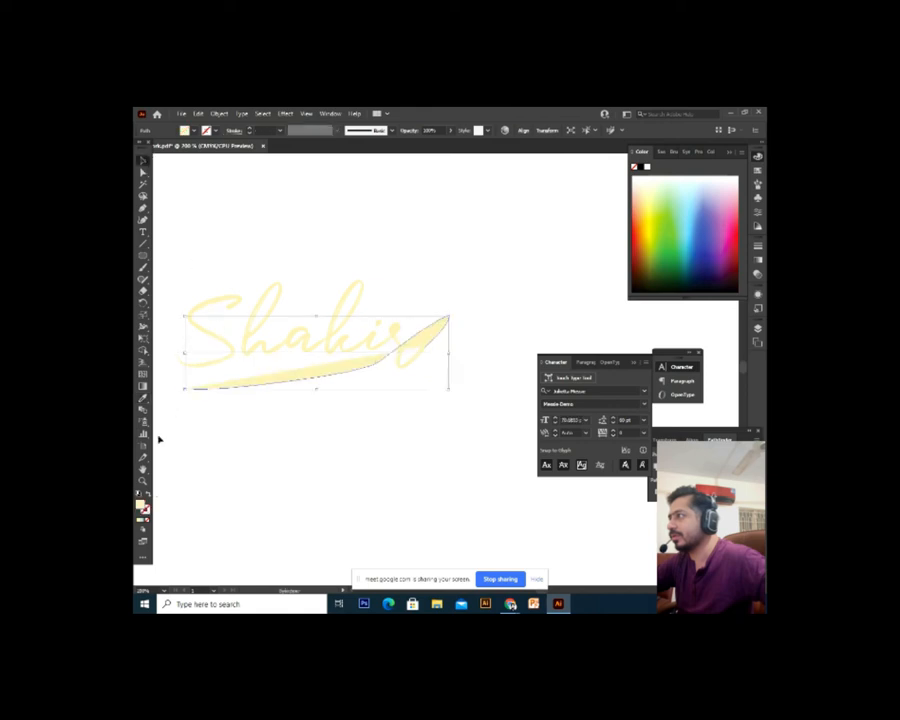
pyautogui.click(150, 496)
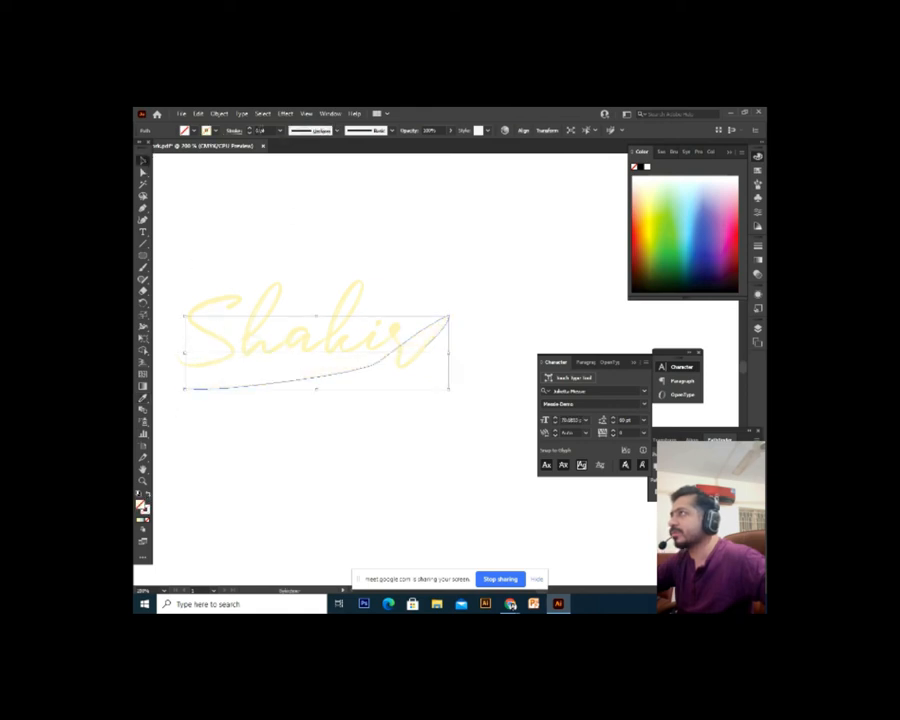
pyautogui.click(250, 130)
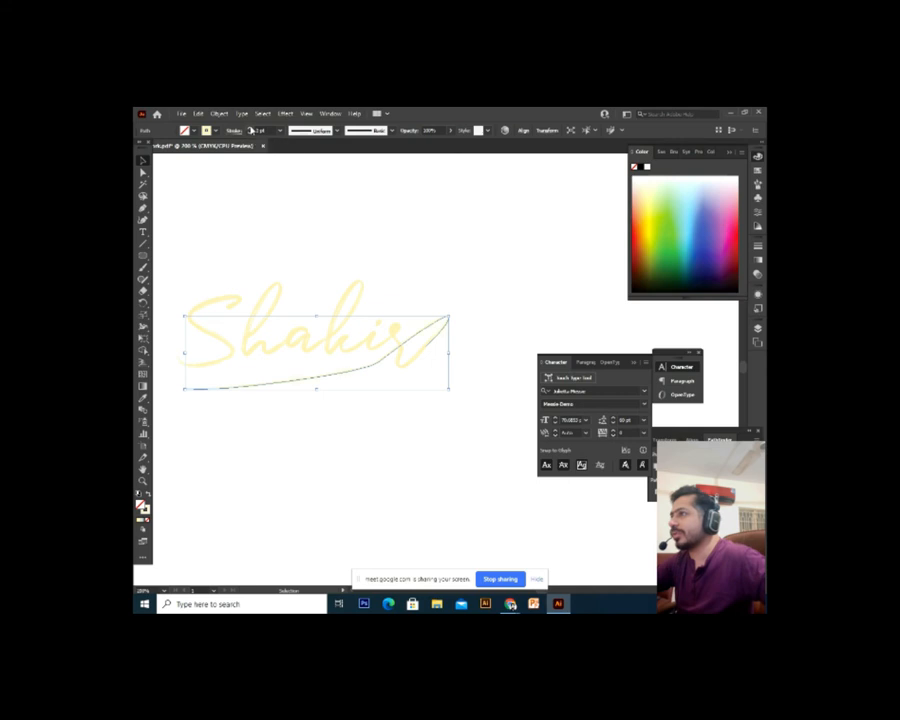
pyautogui.click(458, 226)
pyautogui.hotkey('ctrl', '-')
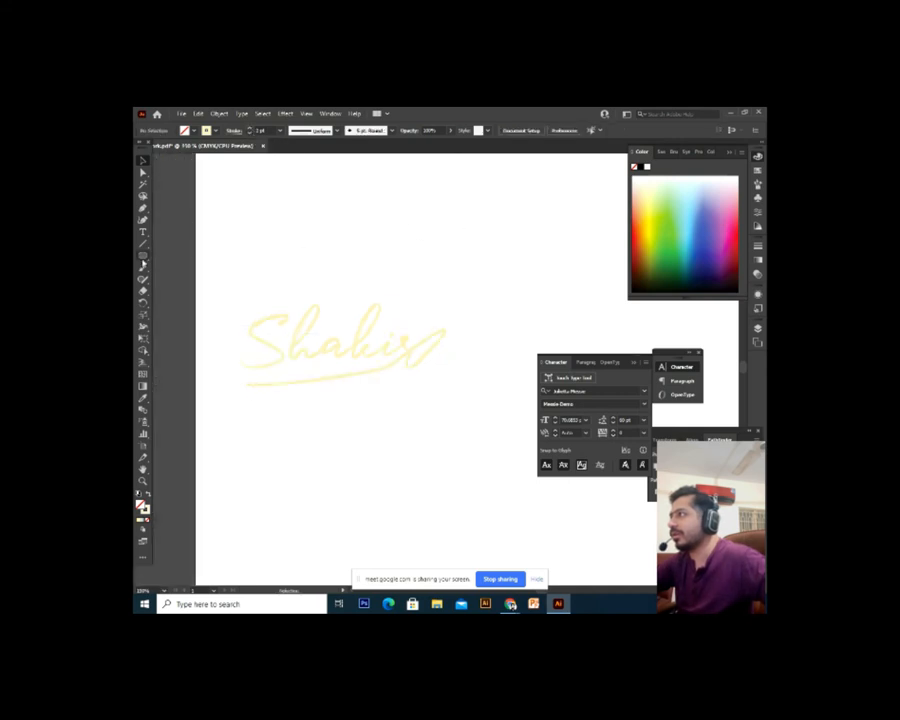
# Draw a rectangle over the whole signature with black fill and no stroke
pyautogui.click(143, 258)
pyautogui.click(143, 258)
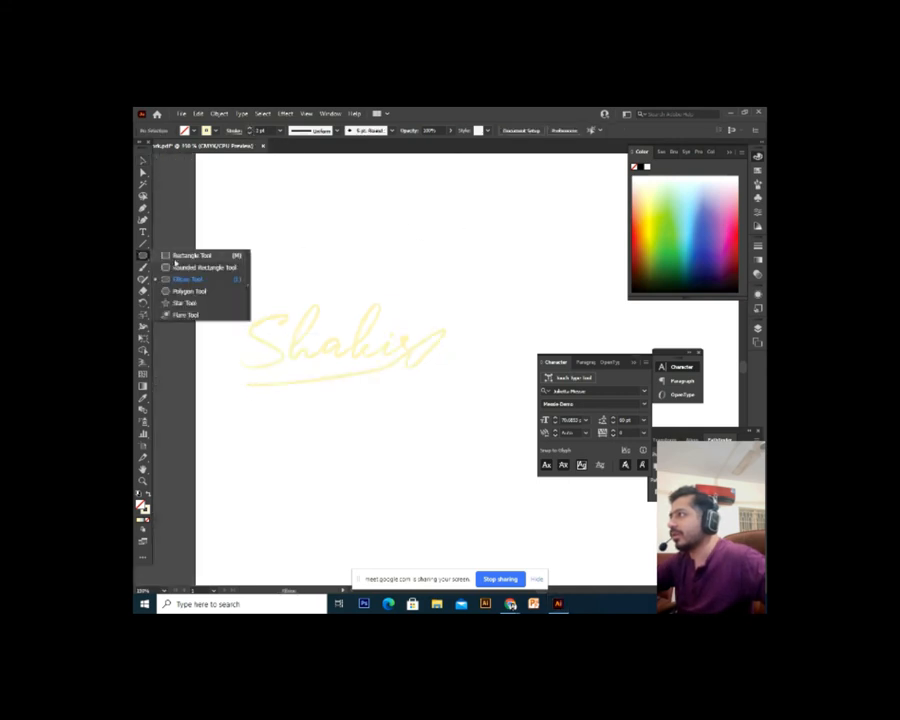
pyautogui.click(195, 256)
pyautogui.moveTo(222, 265); pyautogui.dragTo(464, 411)
pyautogui.click(638, 170)
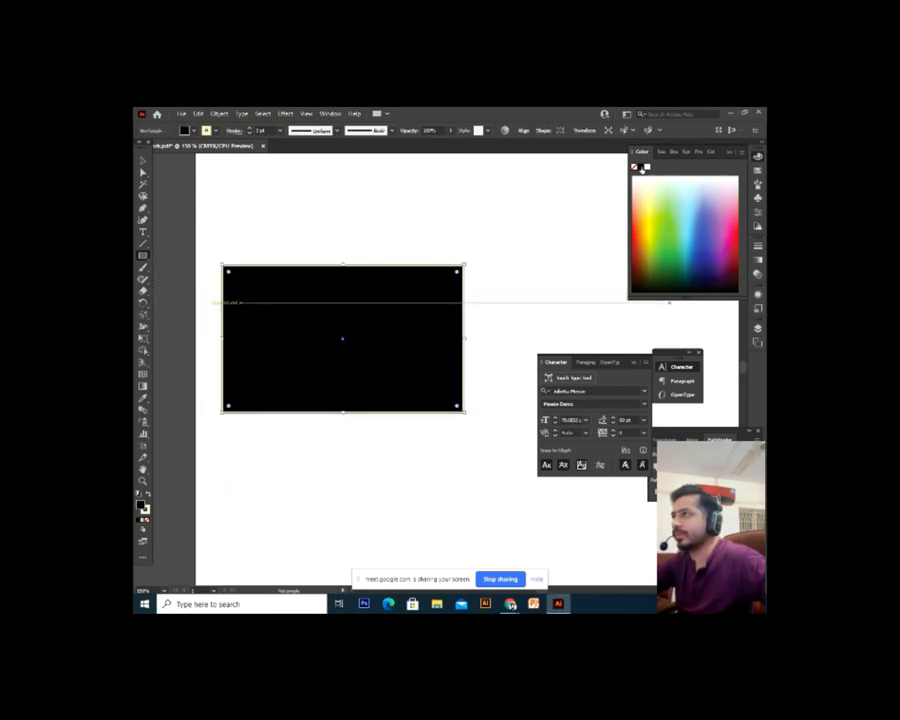
pyautogui.click(148, 521)
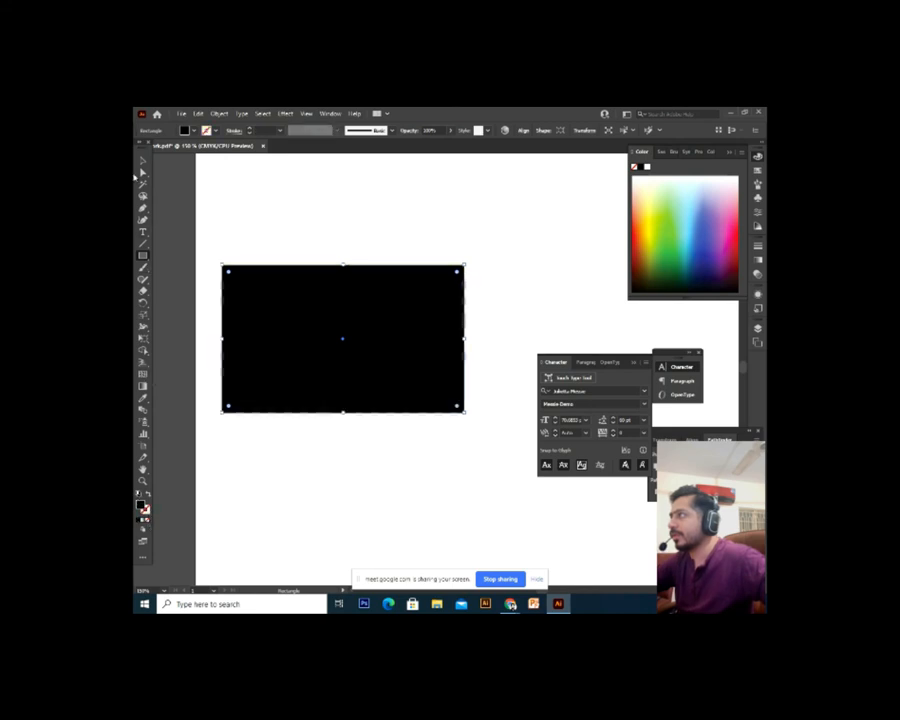
# Send the black rectangle to the back via Arrange > Send to Back
pyautogui.click(142, 162)
pyautogui.rightClick(259, 271)
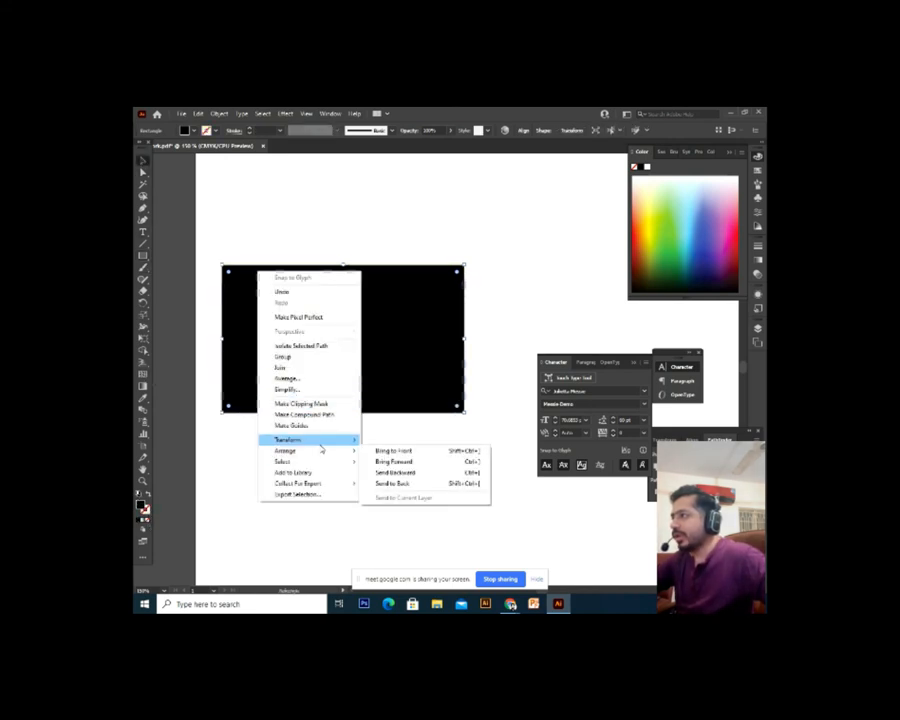
pyautogui.moveTo(321, 458)
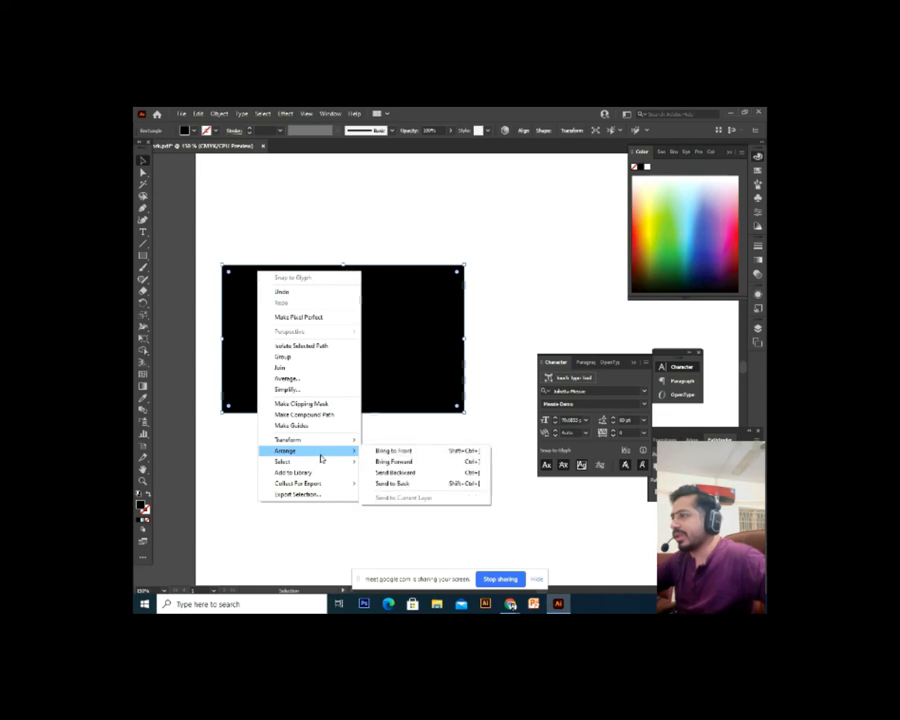
pyautogui.click(415, 486)
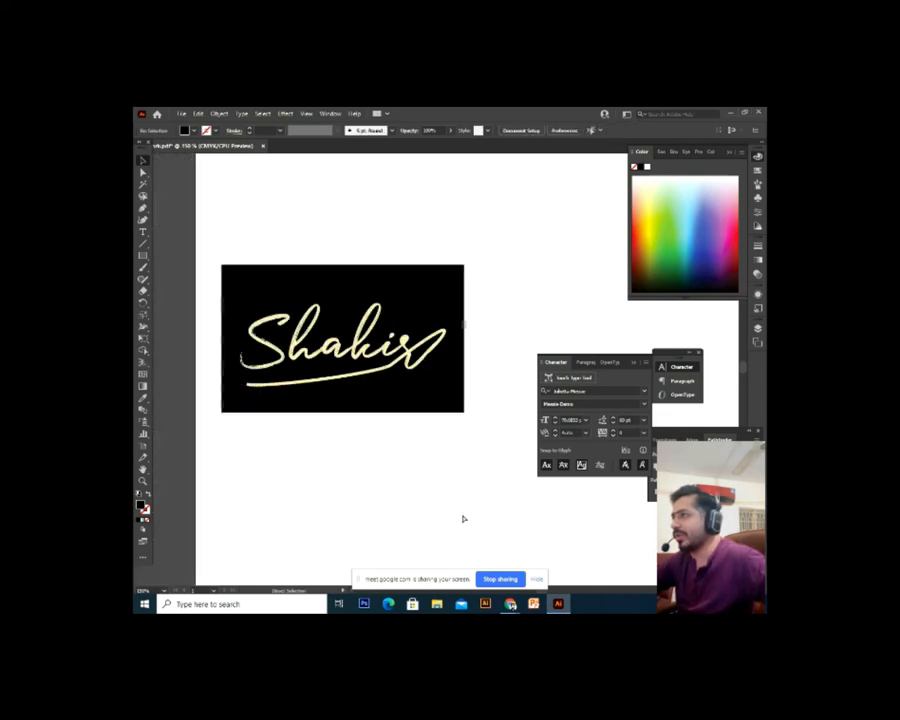
pyautogui.moveTo(441, 502); pyautogui.dragTo(449, 512)
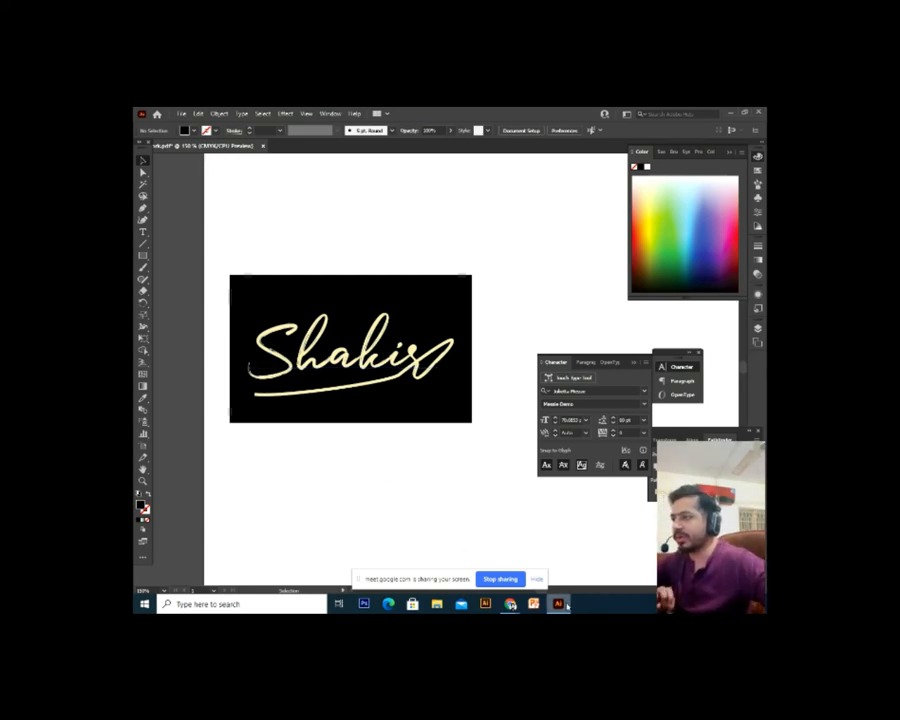
# Open page 5 of 1001 Fonts' signature fonts, then go to the 'symmetry design' Google Images tab
pyautogui.click(512, 601)
pyautogui.scroll(-5, 330, 341)
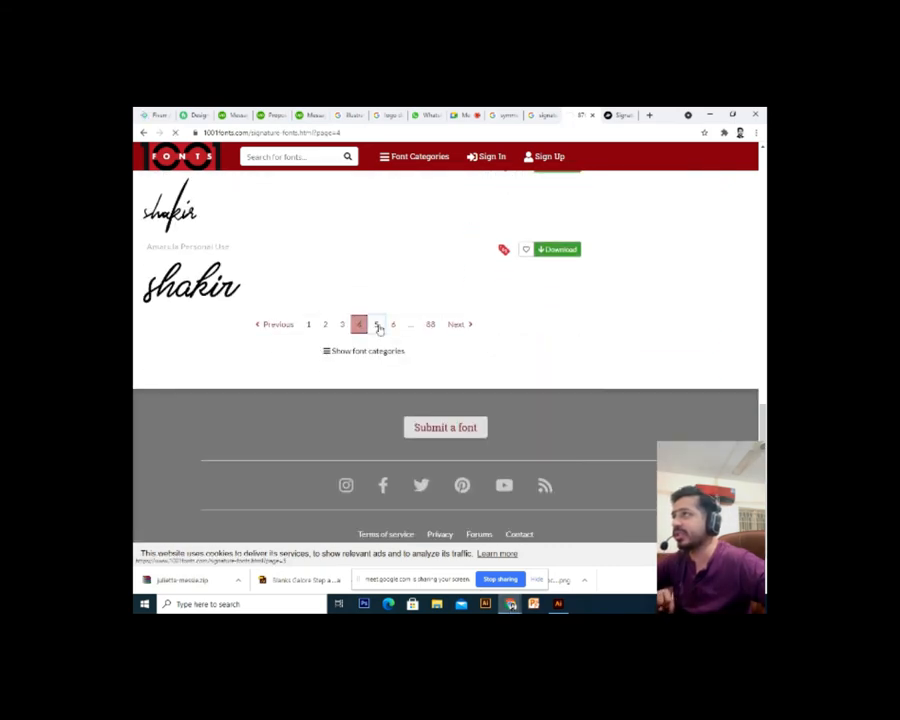
pyautogui.click(379, 329)
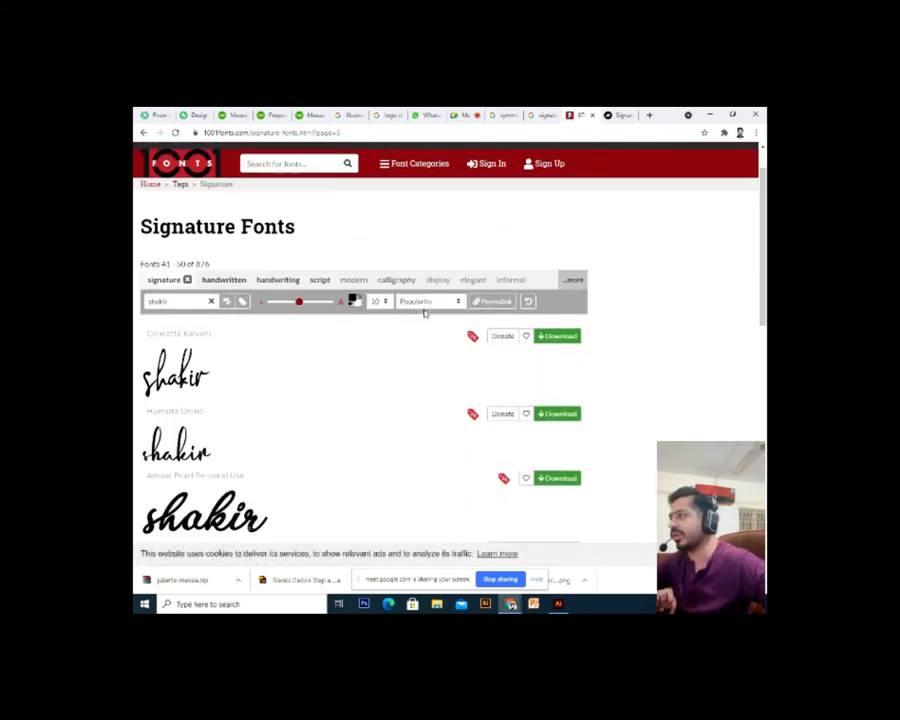
pyautogui.scroll(-10, 424, 313)
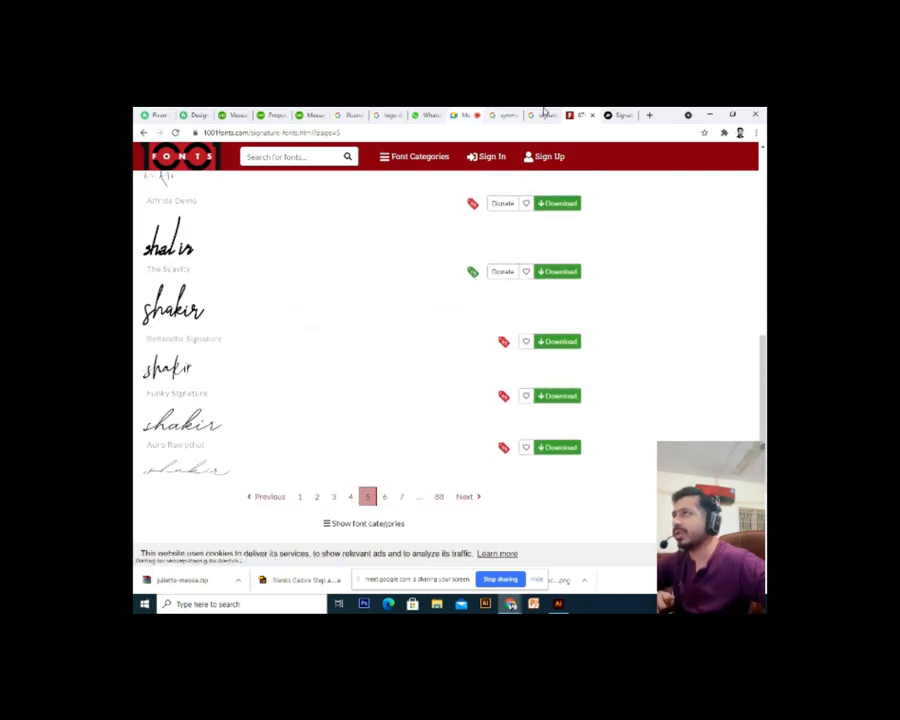
pyautogui.click(516, 113)
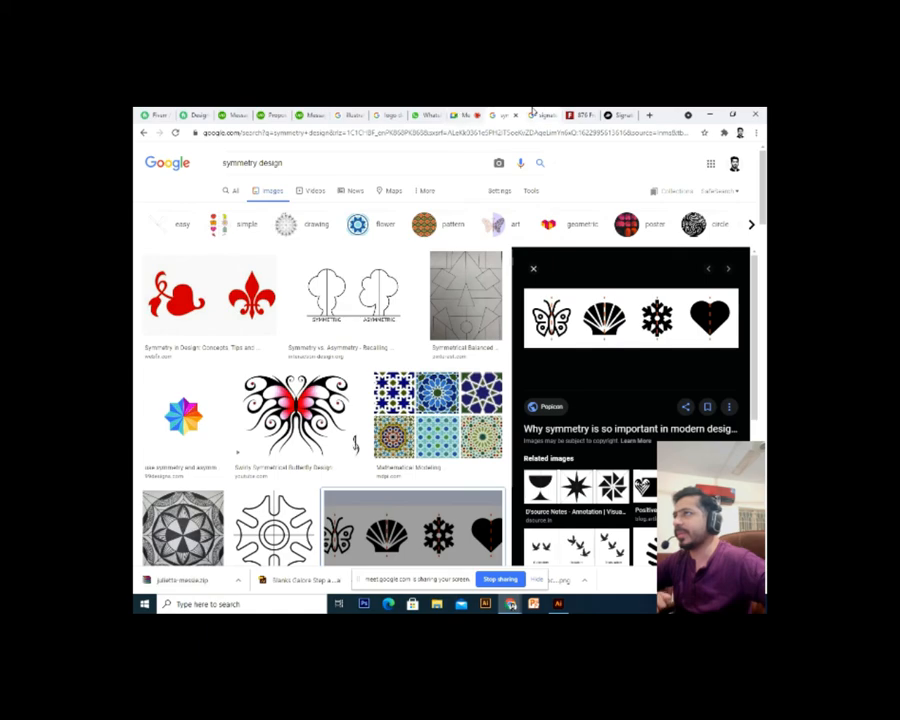
# Cycle through the Upwork messages and proposal tabs, move Messages to third place, and open the Fiverr gig
pyautogui.click(540, 114)
pyautogui.click(228, 113)
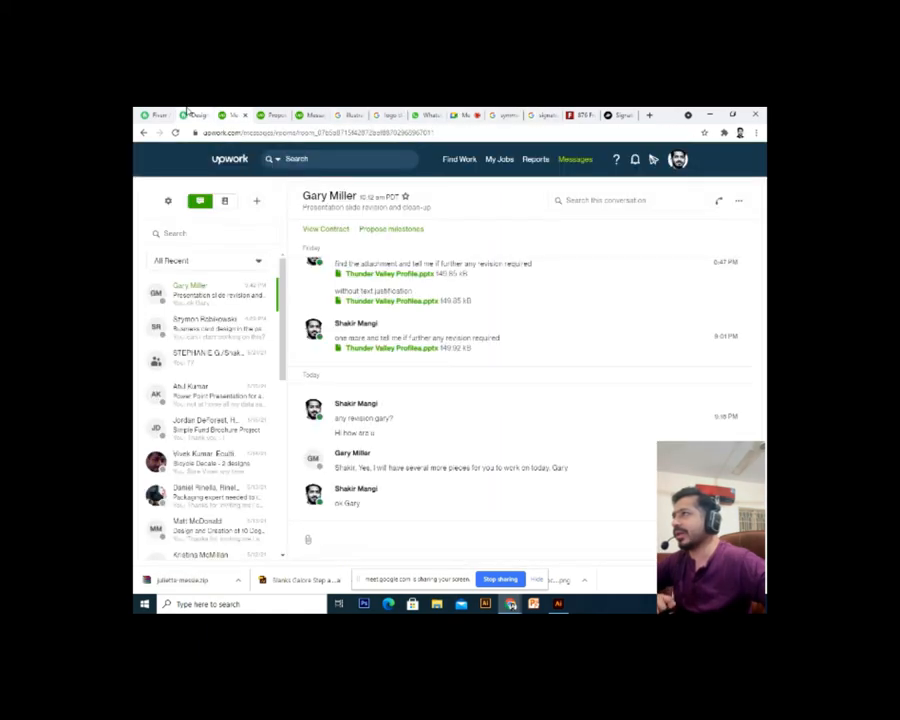
pyautogui.click(191, 113)
pyautogui.click(258, 113)
pyautogui.click(237, 113)
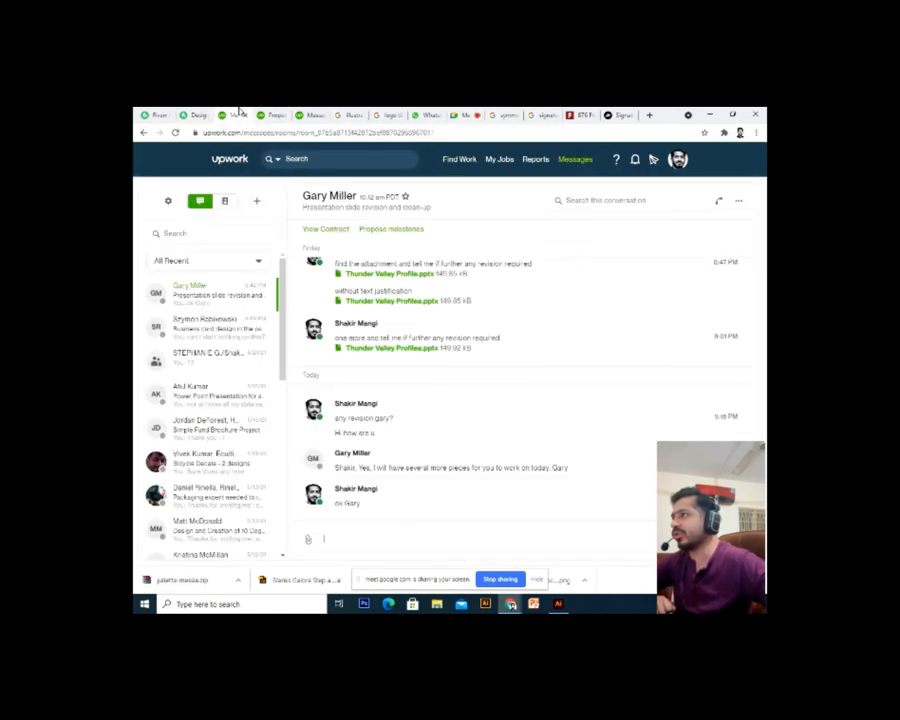
pyautogui.click(262, 113)
pyautogui.click(318, 113)
pyautogui.moveTo(324, 111); pyautogui.dragTo(230, 111)
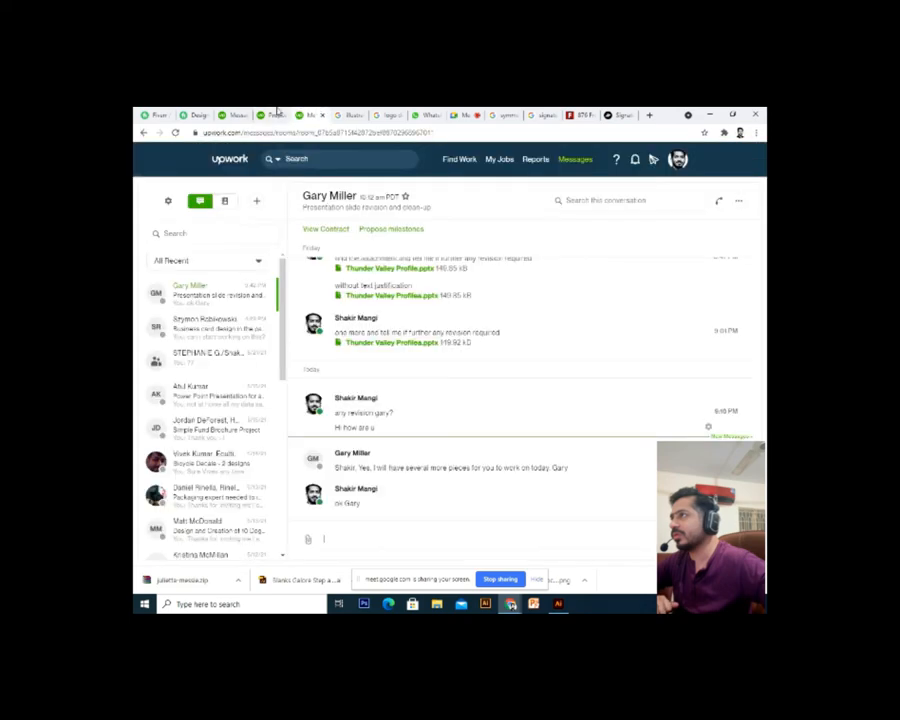
pyautogui.click(262, 113)
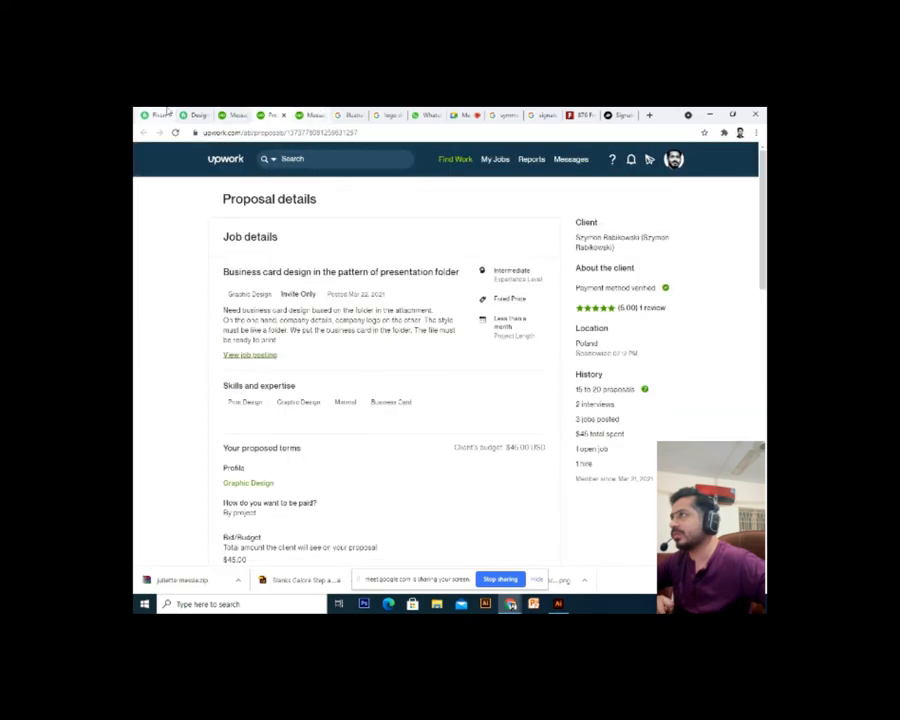
pyautogui.click(193, 113)
pyautogui.scroll(-2, 297, 348)
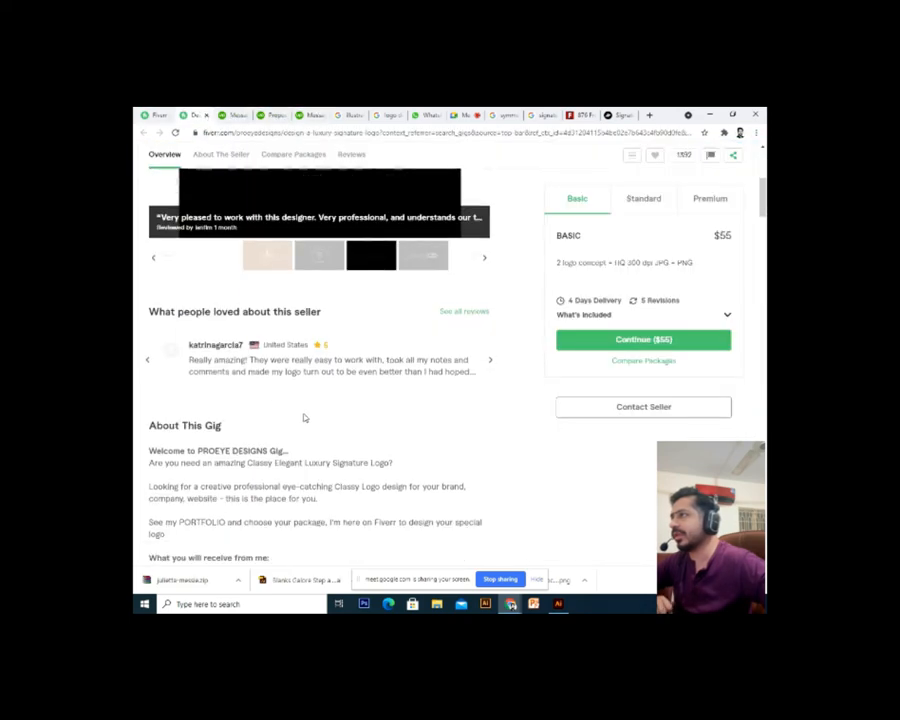
# Scroll the Fiverr luxury signature logo gig, then stop presenting in Google Meet
pyautogui.scroll(3, 304, 416)
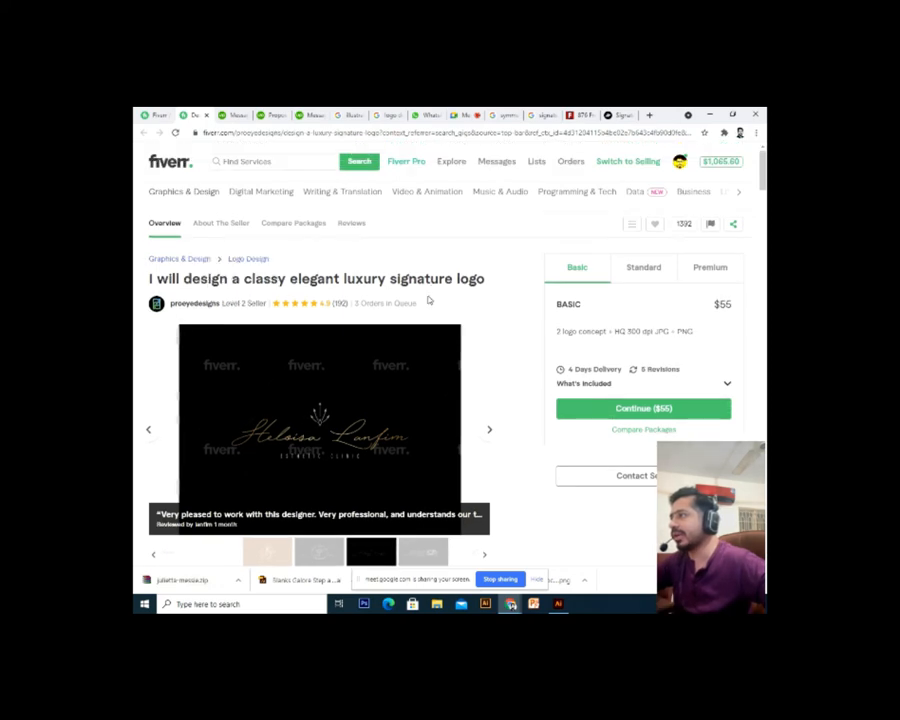
pyautogui.scroll(-6, 358, 356)
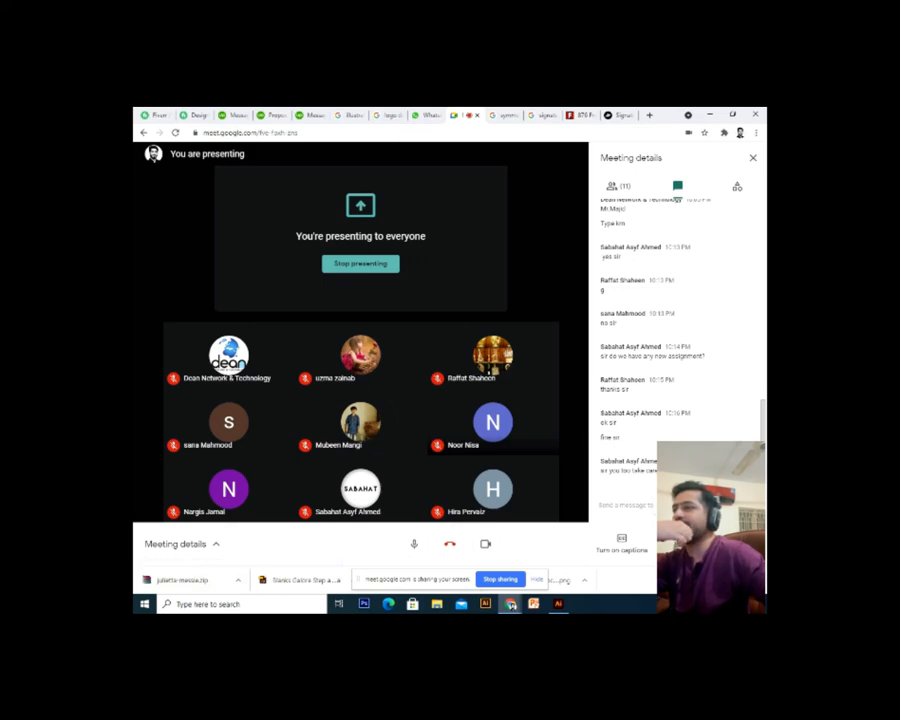
pyautogui.click(500, 579)
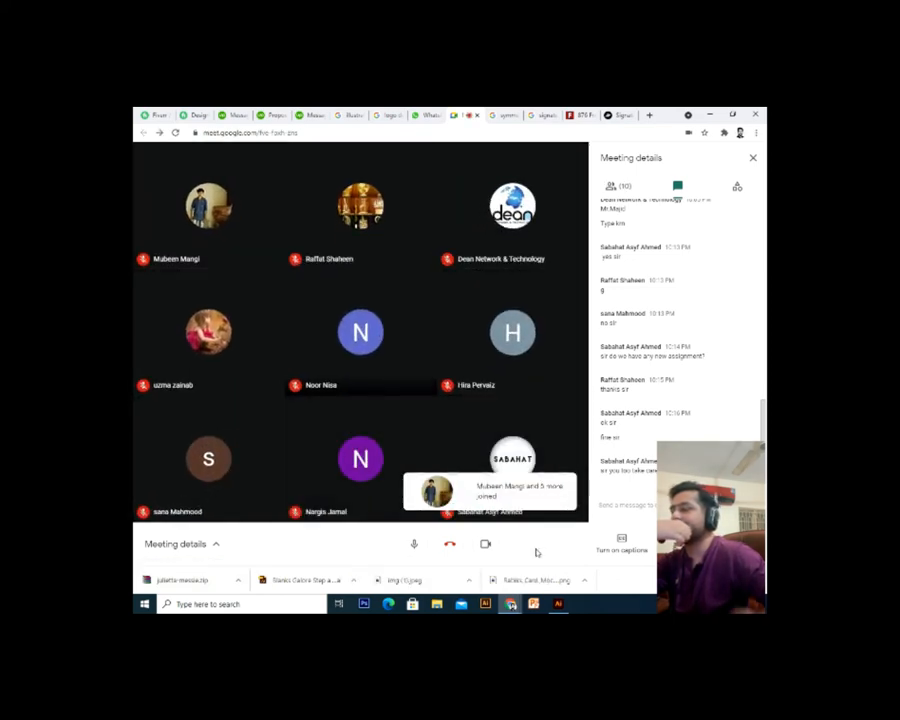